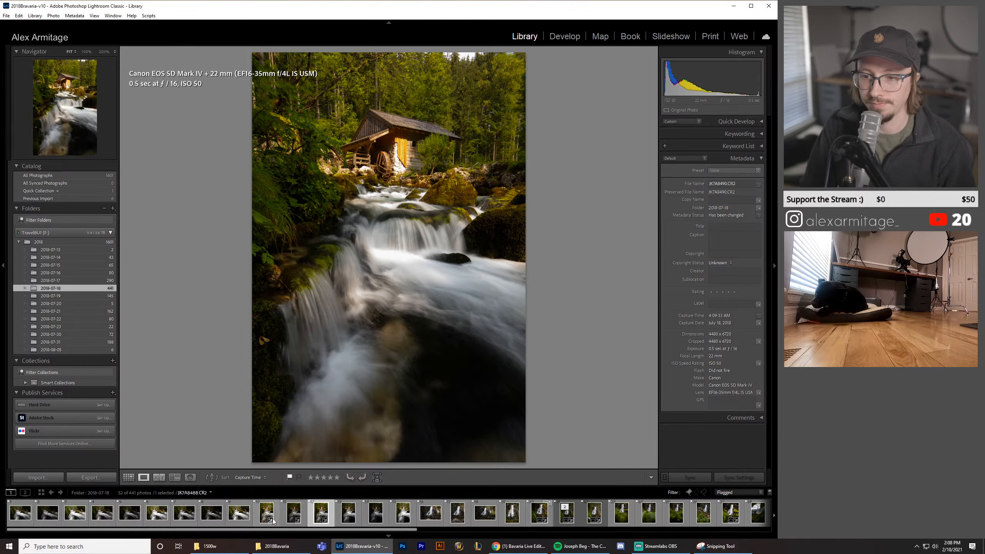
# Step: Compare the vertical watermill photo with the horizontal watermill shots in the 2018-07-18 folder
pyautogui.click(267, 513)
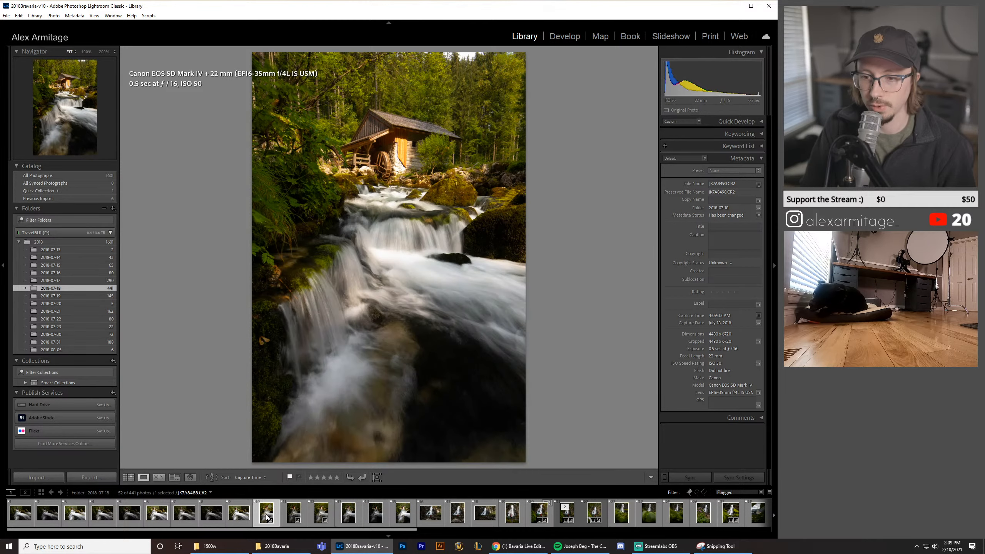
pyautogui.click(21, 516)
pyautogui.click(100, 523)
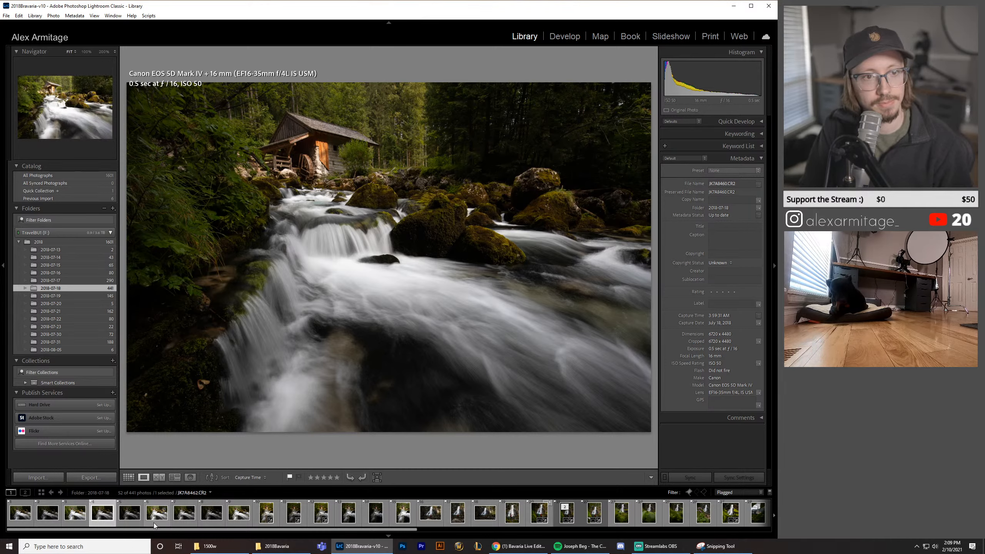
pyautogui.click(266, 514)
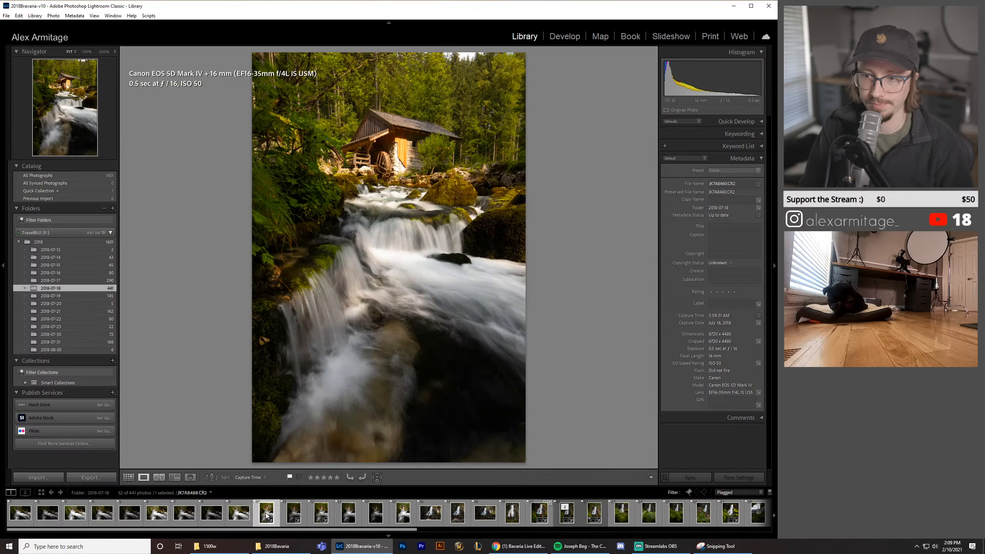
pyautogui.click(29, 520)
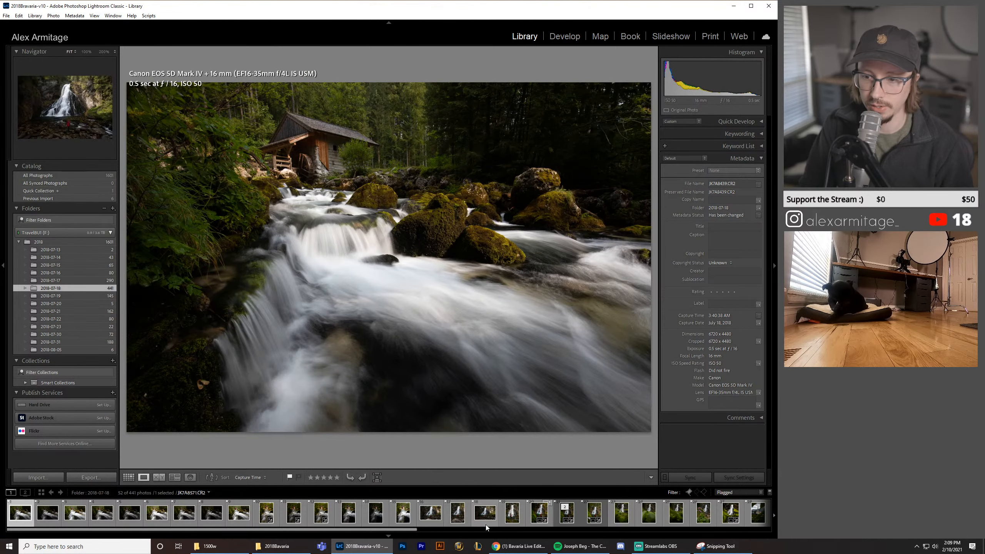
# Step: Open the 2018-07-21 folder and view the bracketed exposures of the vertical gorge stream shot
pyautogui.click(84, 311)
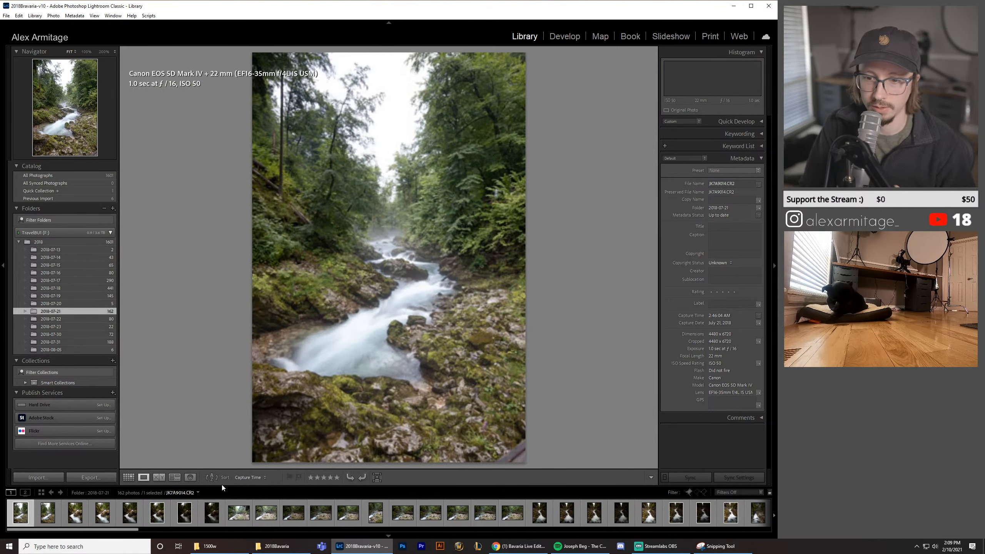
pyautogui.moveTo(130, 529); pyautogui.dragTo(224, 530)
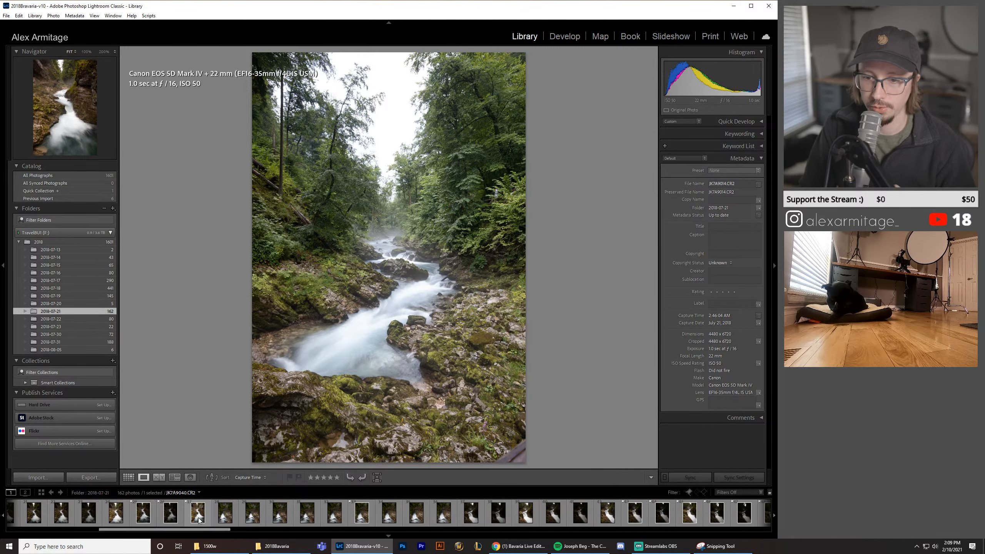
pyautogui.click(199, 520)
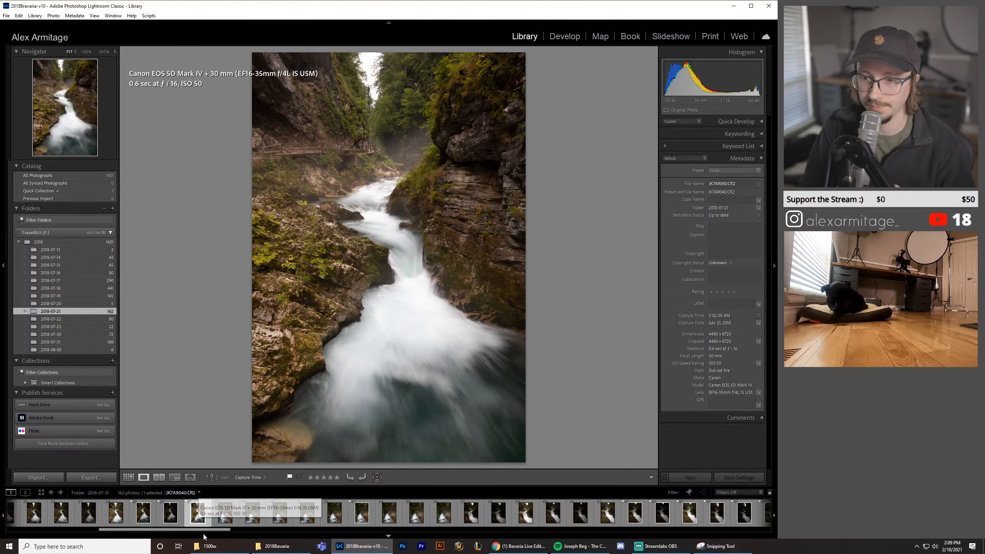
pyautogui.click(173, 520)
pyautogui.click(144, 517)
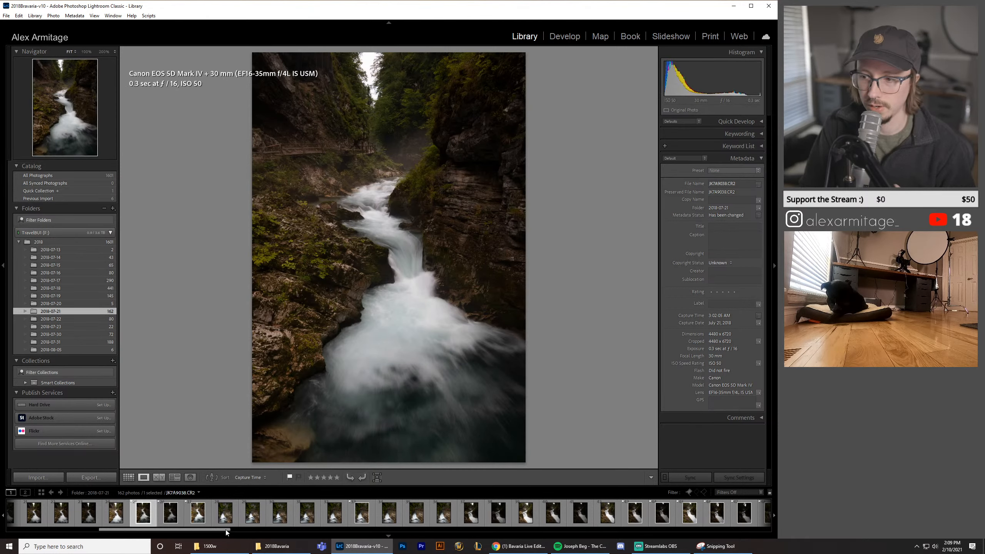
# Step: View the vertical stone bridge waterfall photo and the bracketed exposures of the sunlit forest stream in the same folder
pyautogui.moveTo(229, 533); pyautogui.dragTo(366, 530)
pyautogui.click(278, 518)
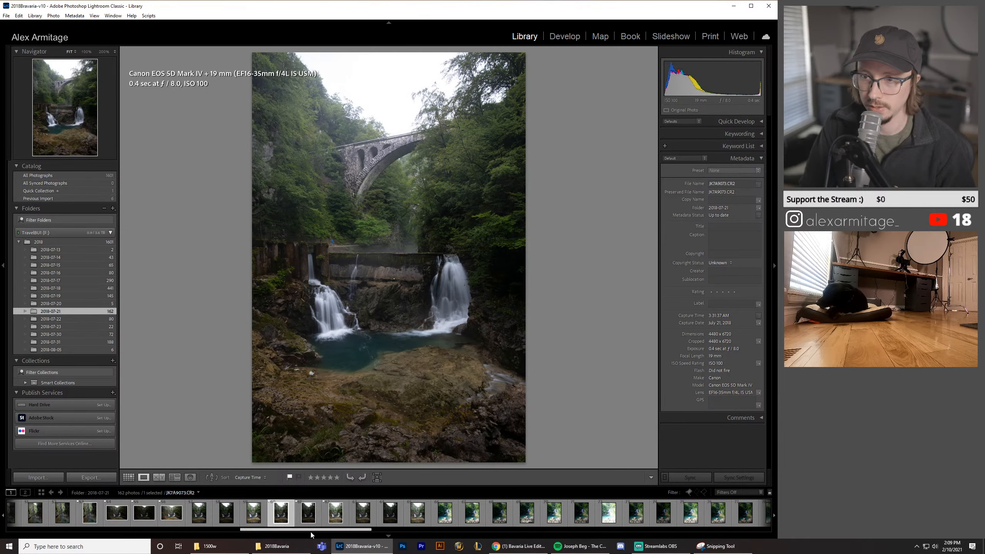
pyautogui.moveTo(329, 530); pyautogui.dragTo(562, 529)
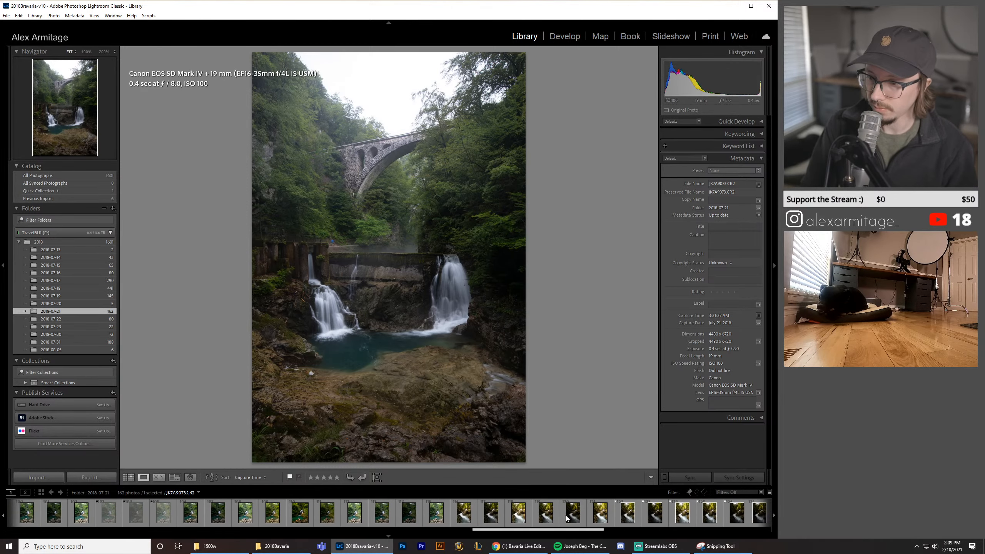
pyautogui.scroll(-3, 568, 518)
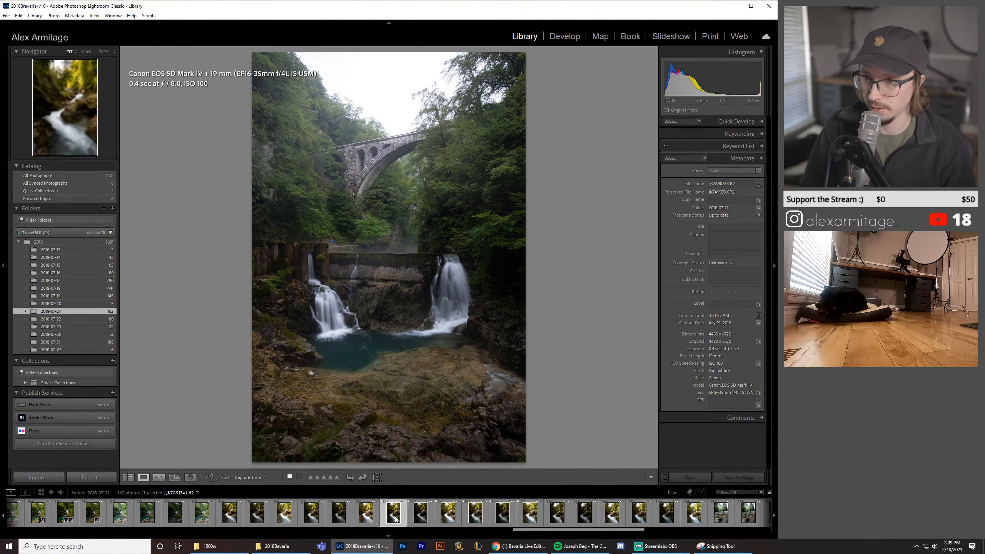
pyautogui.click(396, 519)
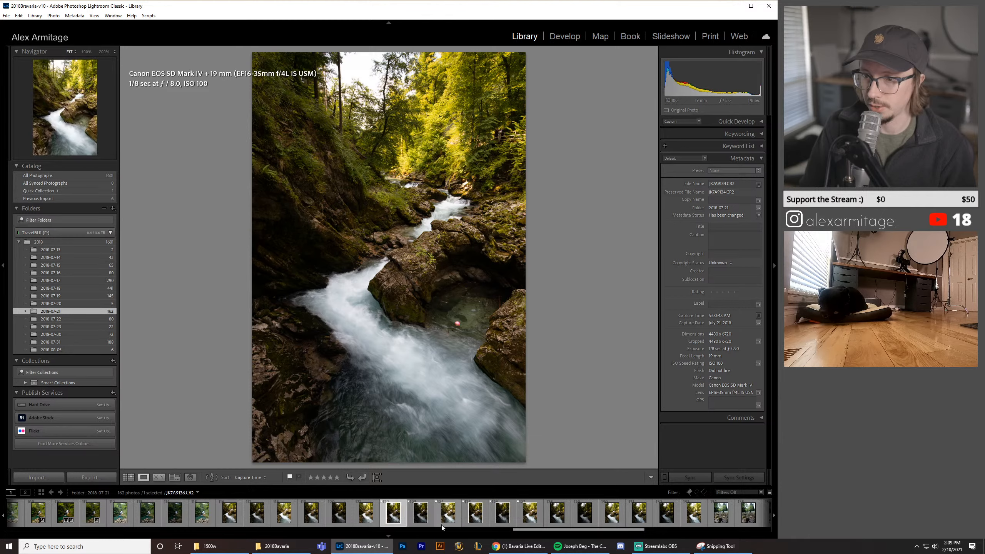
pyautogui.click(428, 517)
pyautogui.click(451, 520)
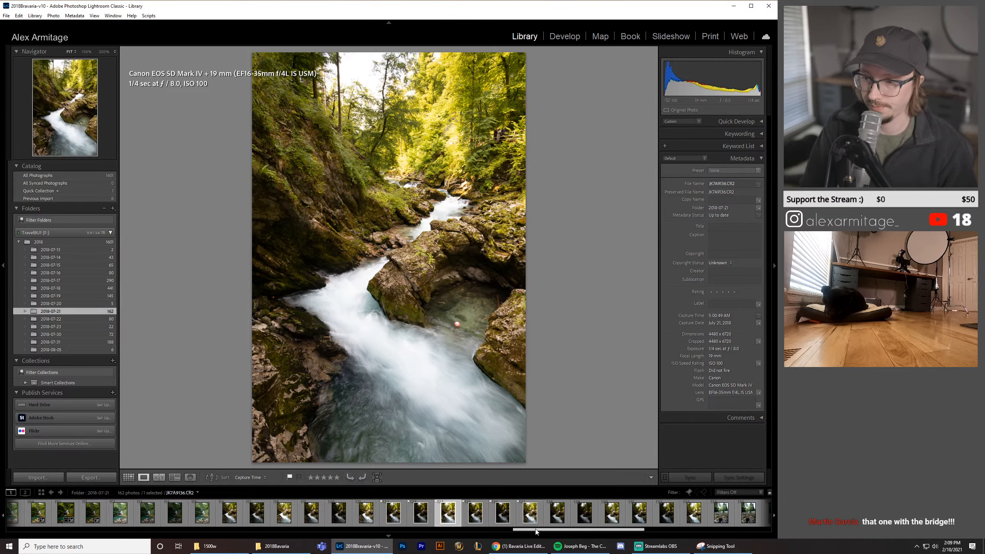
# Step: Return to the vertical stone bridge waterfall shots and compare their 0.4 sec and 1/5 sec exposures
pyautogui.moveTo(537, 532); pyautogui.dragTo(214, 520)
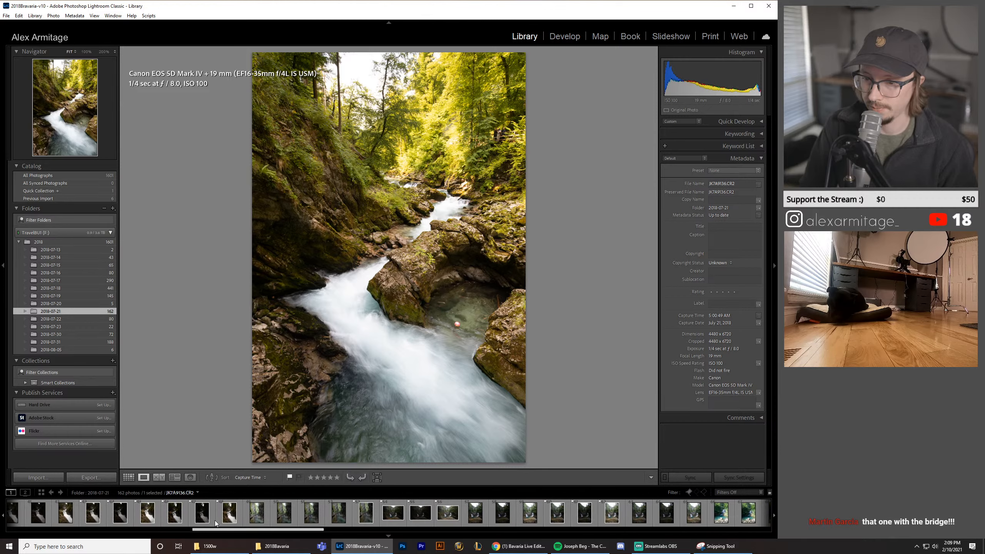
pyautogui.click(556, 519)
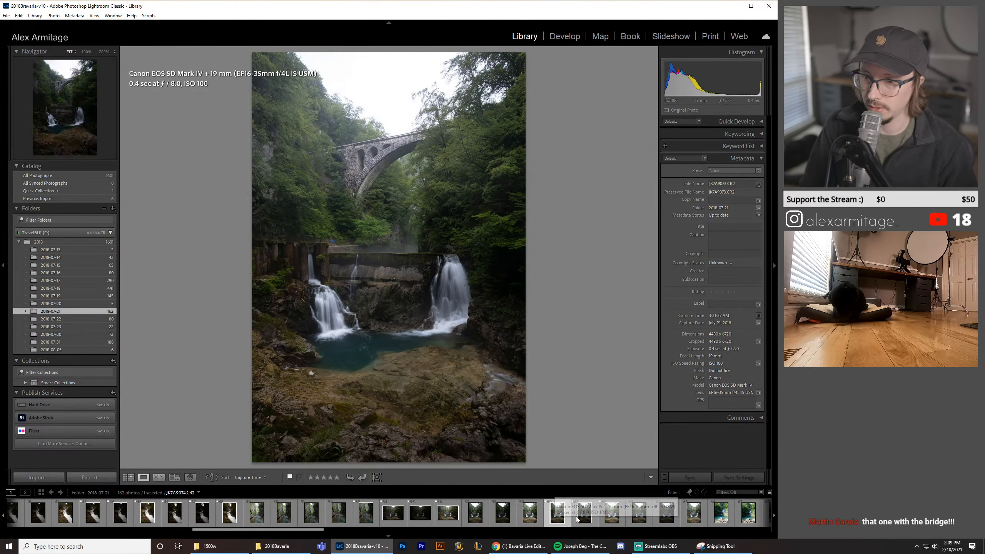
pyautogui.press('Right')
pyautogui.press('Right')
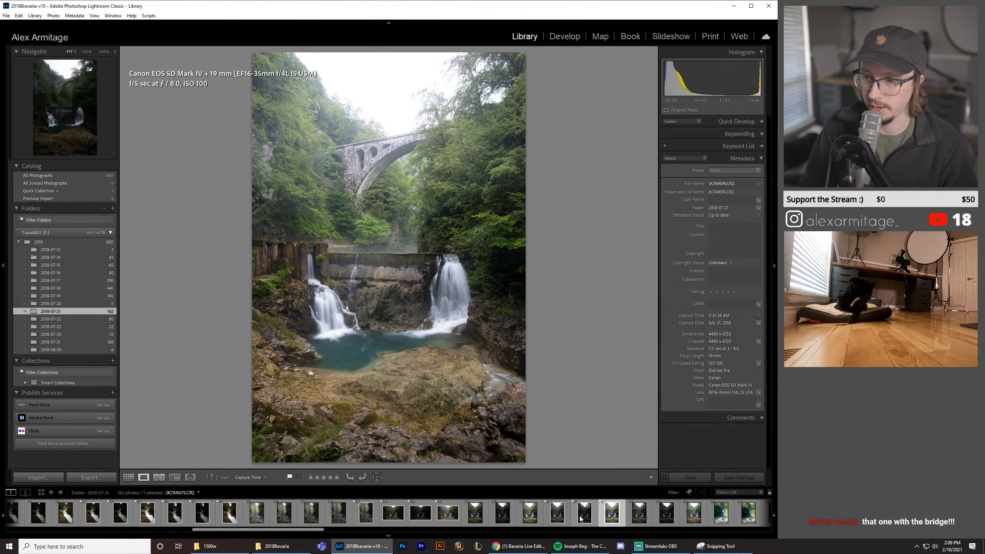
pyautogui.click(562, 519)
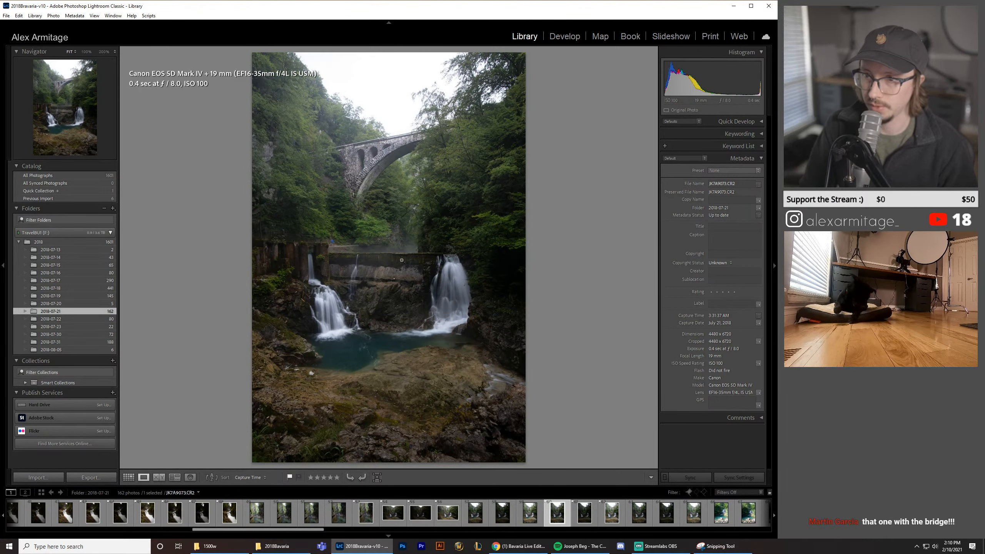
pyautogui.click(587, 517)
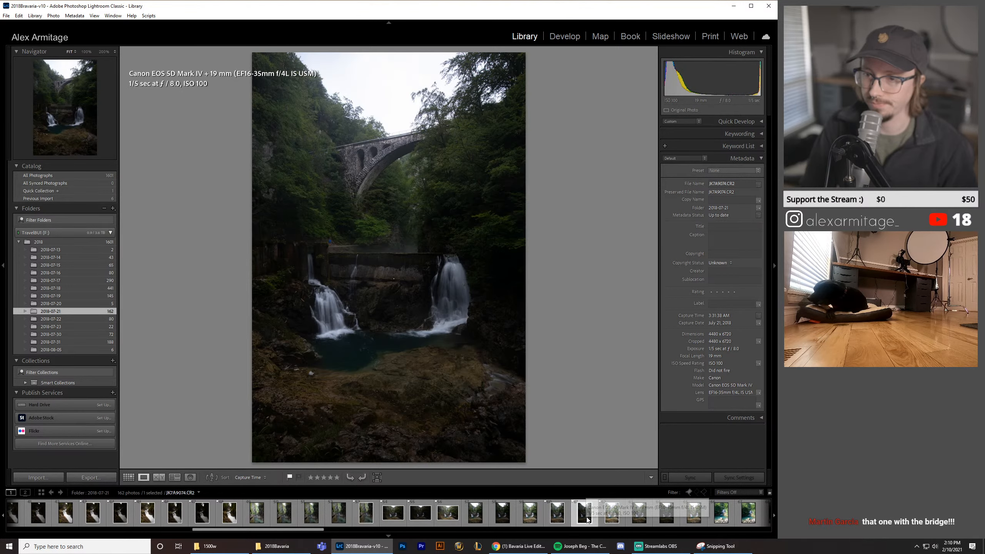
pyautogui.click(562, 520)
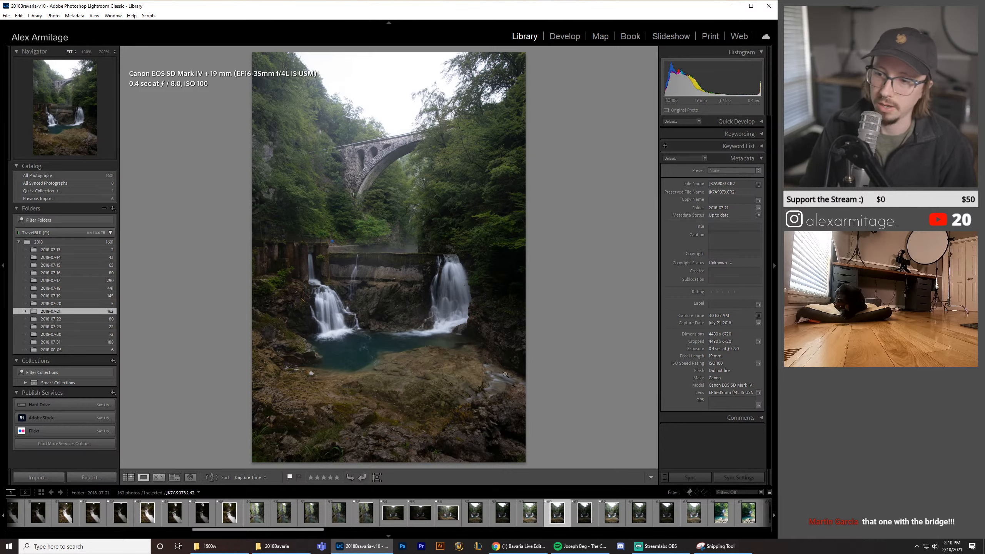
pyautogui.click(583, 516)
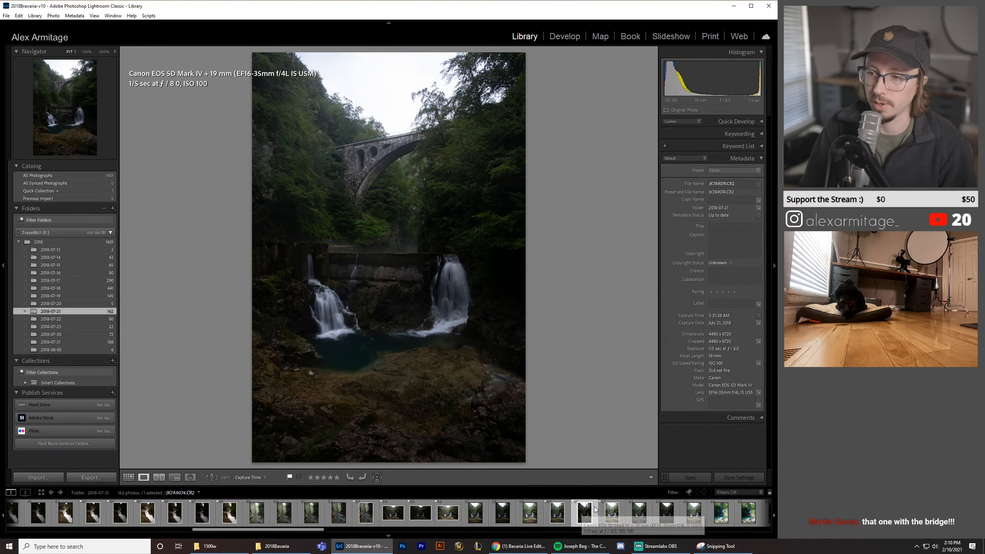
pyautogui.click(556, 516)
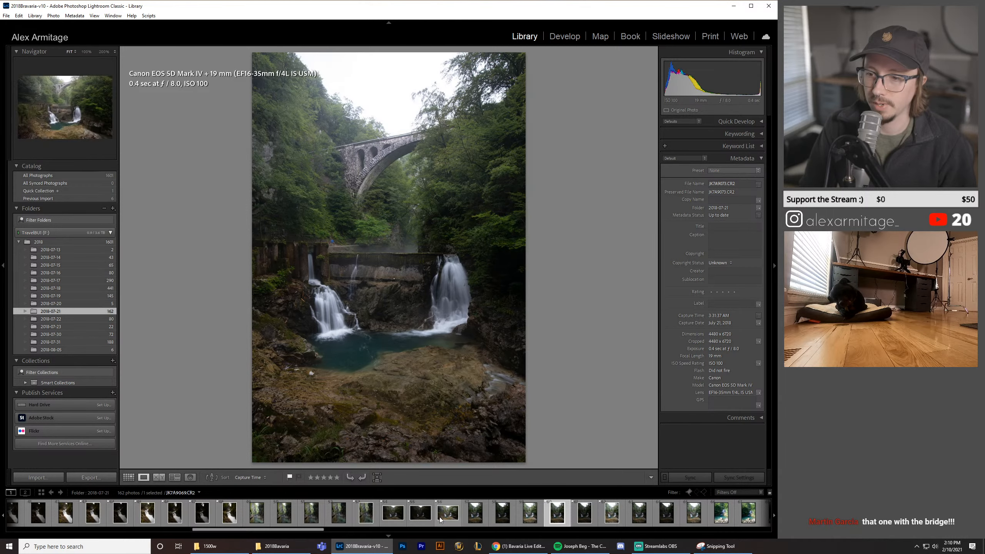
# Step: Open the 16 mm horizontal bridge waterfall photo and inspect the sharpness of its tree foliage at 100%
pyautogui.click(390, 519)
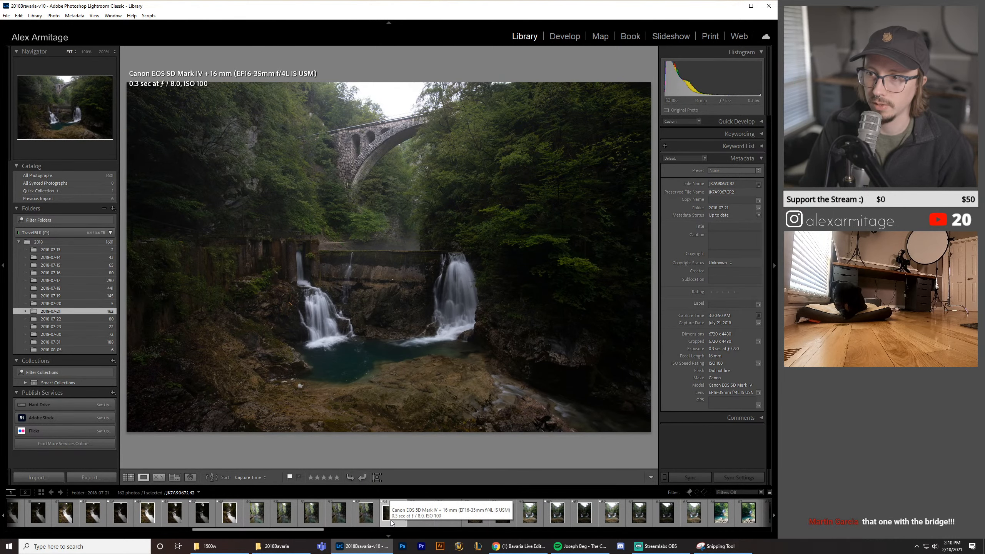
pyautogui.click(545, 228)
pyautogui.moveTo(483, 233); pyautogui.dragTo(466, 328)
pyautogui.moveTo(428, 169); pyautogui.dragTo(409, 283)
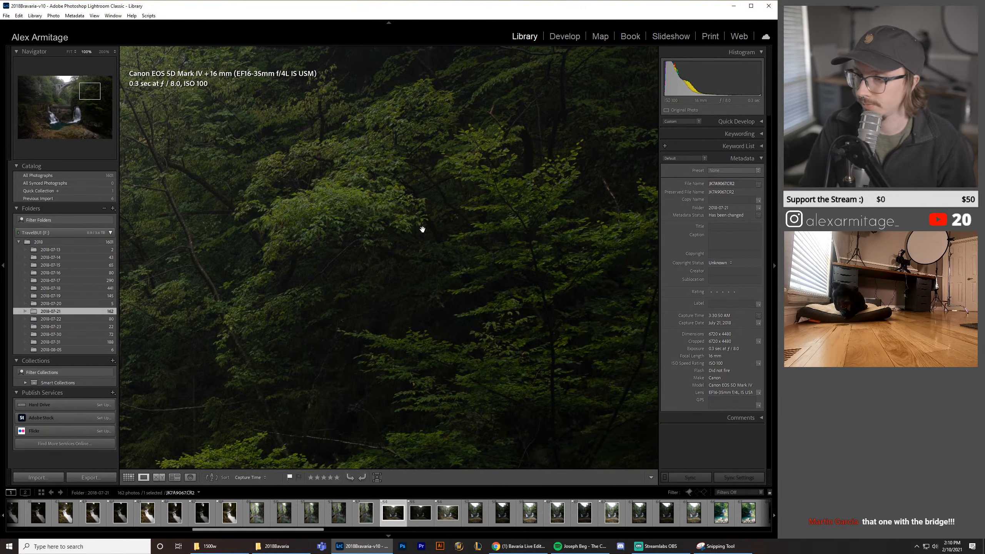
pyautogui.moveTo(423, 230); pyautogui.dragTo(440, 311)
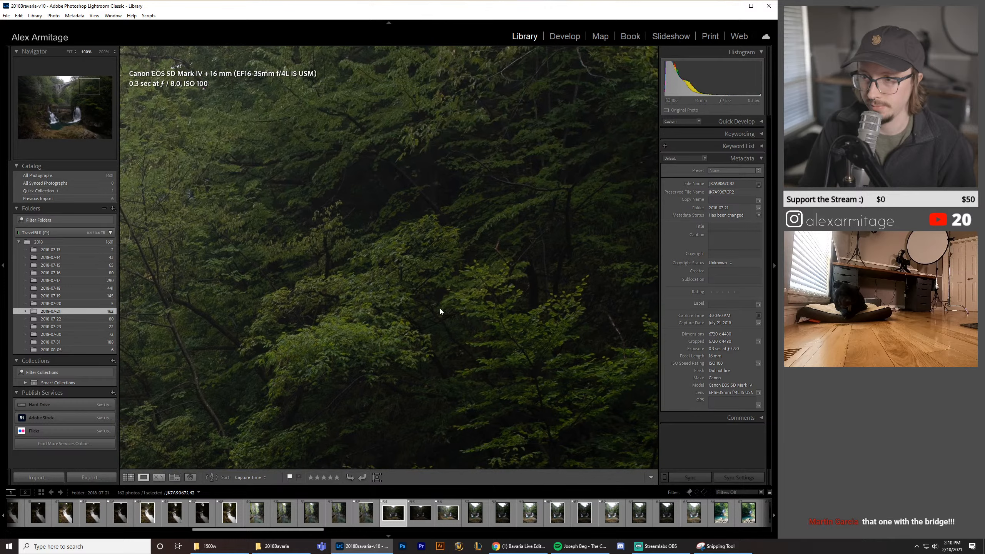
pyautogui.click(424, 269)
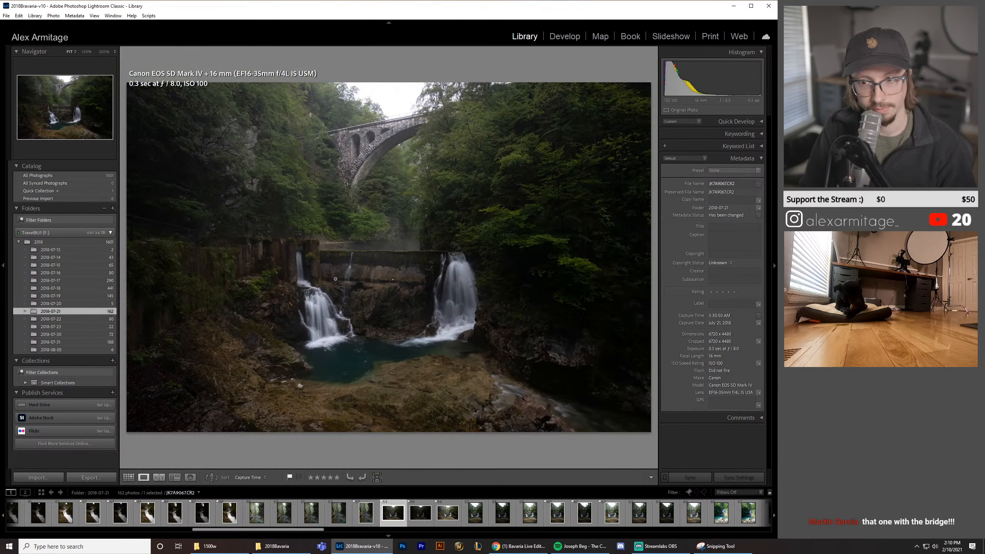
# Step: Go back to the 2018-07-18 folder and filter its photos to show only flagged ones
pyautogui.moveTo(313, 530); pyautogui.dragTo(685, 536)
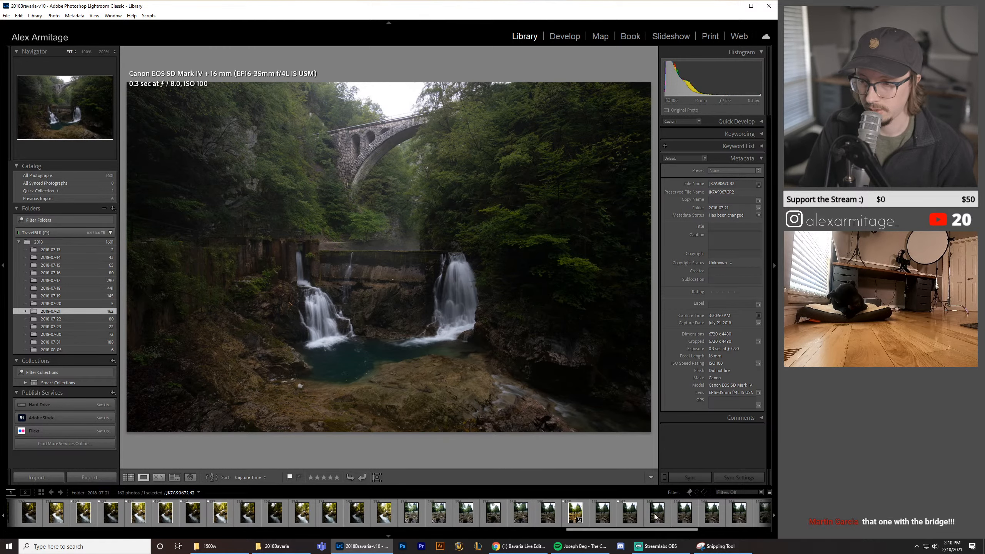
pyautogui.click(84, 294)
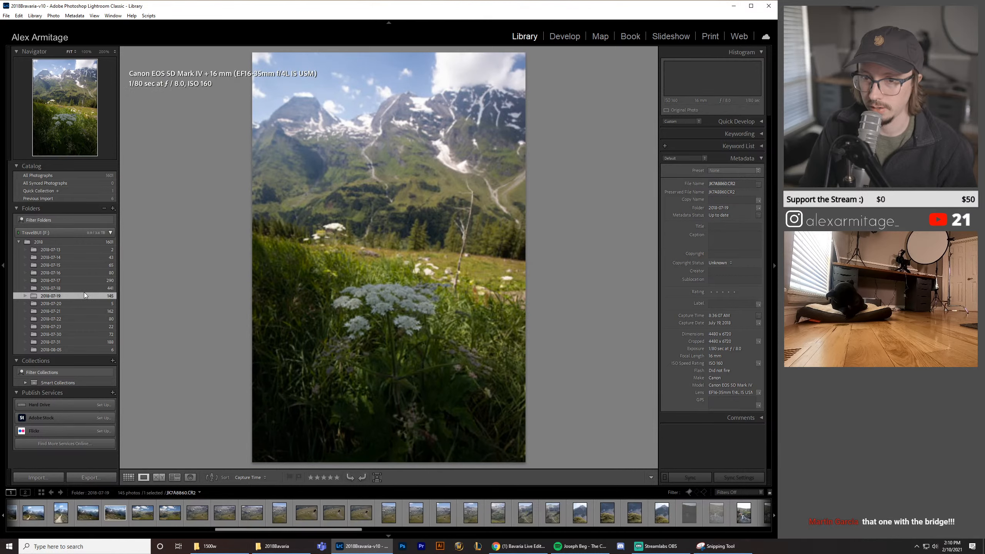
pyautogui.click(84, 287)
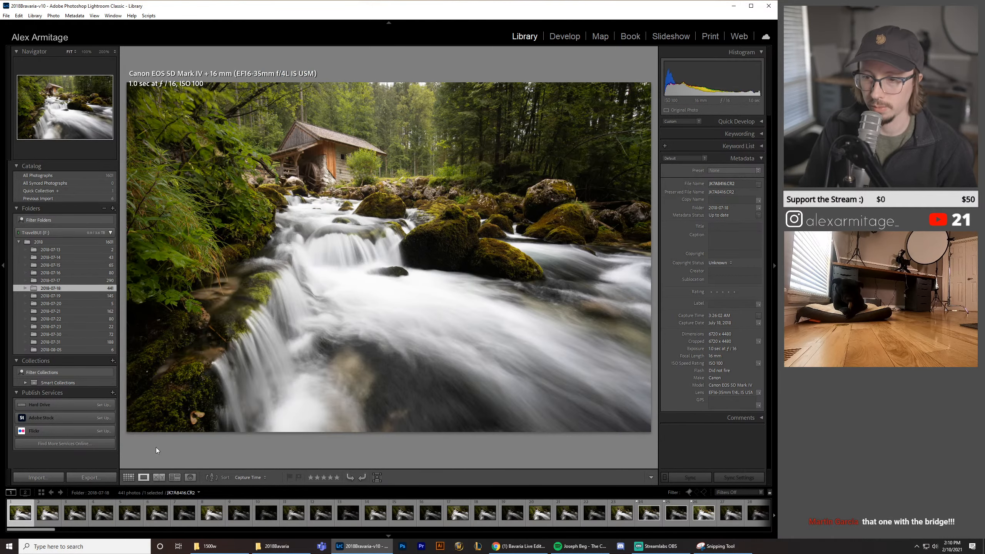
pyautogui.click(689, 492)
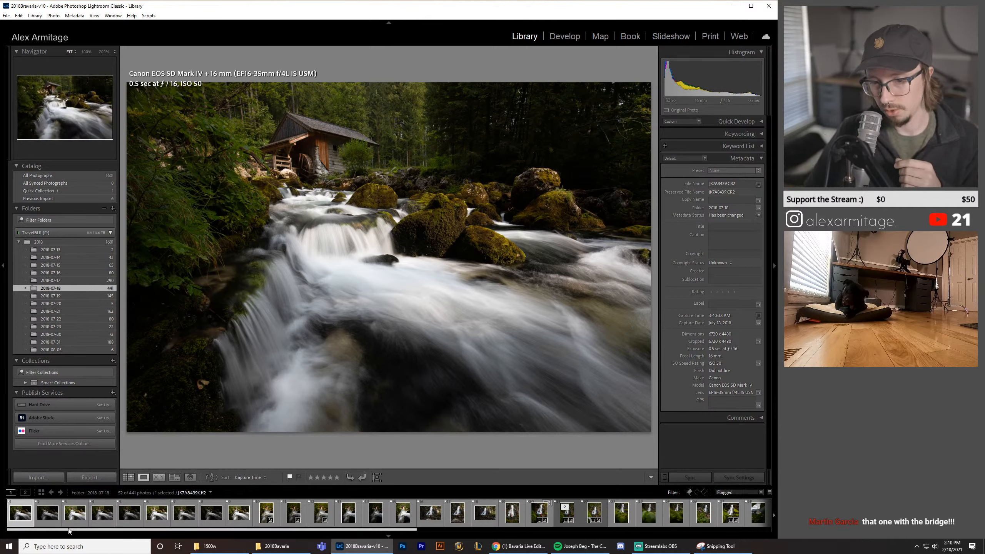
# Step: Compare the flagged horizontal watermill exposures, including JK7A8439, JK7A8440, JK7A8460 and JK7A8466, for light on the cabin and water texture
pyautogui.click(106, 523)
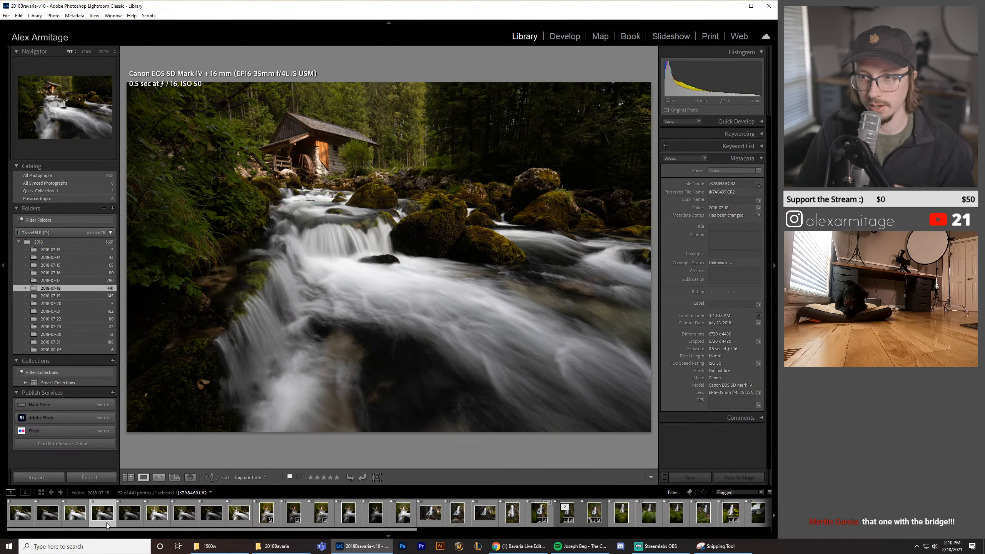
pyautogui.click(43, 524)
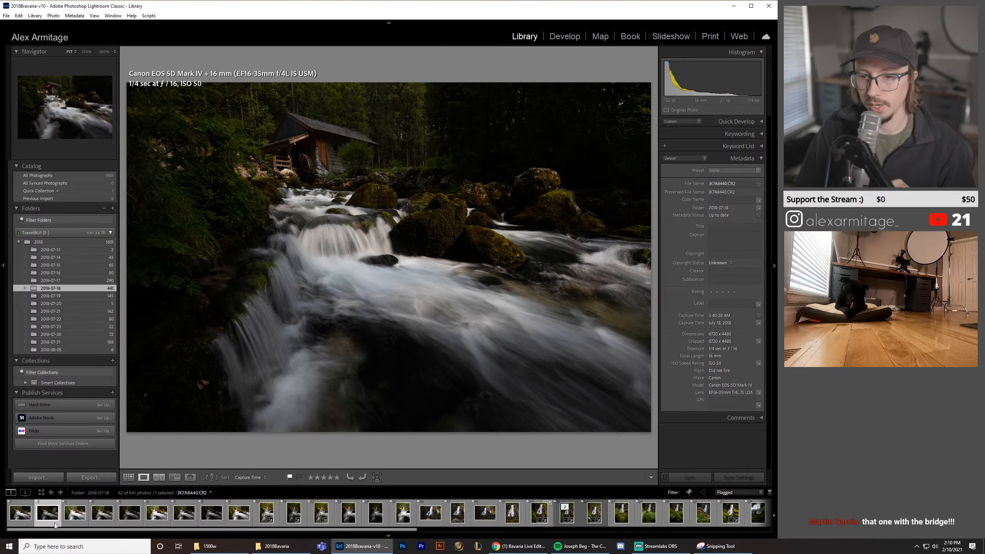
pyautogui.click(110, 522)
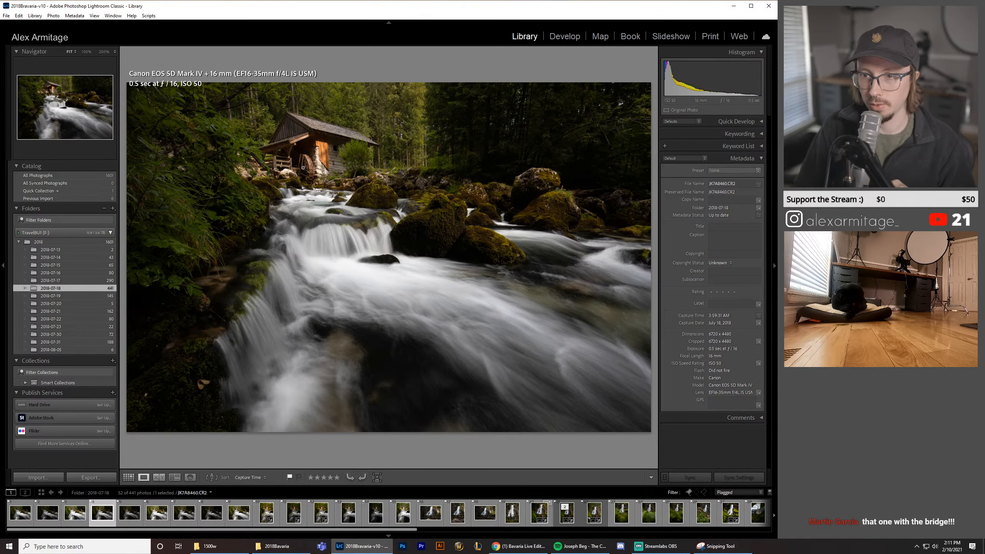
pyautogui.click(26, 523)
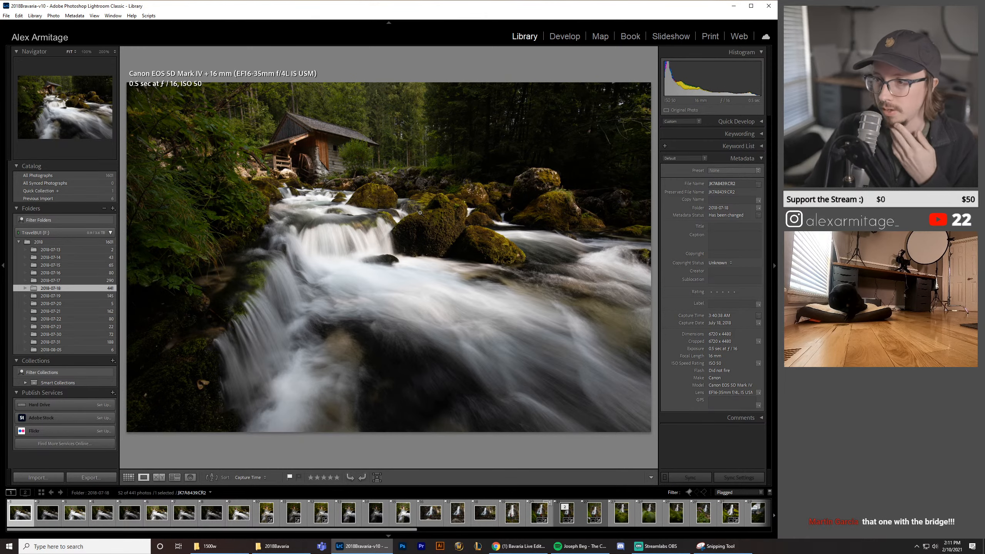
pyautogui.click(108, 524)
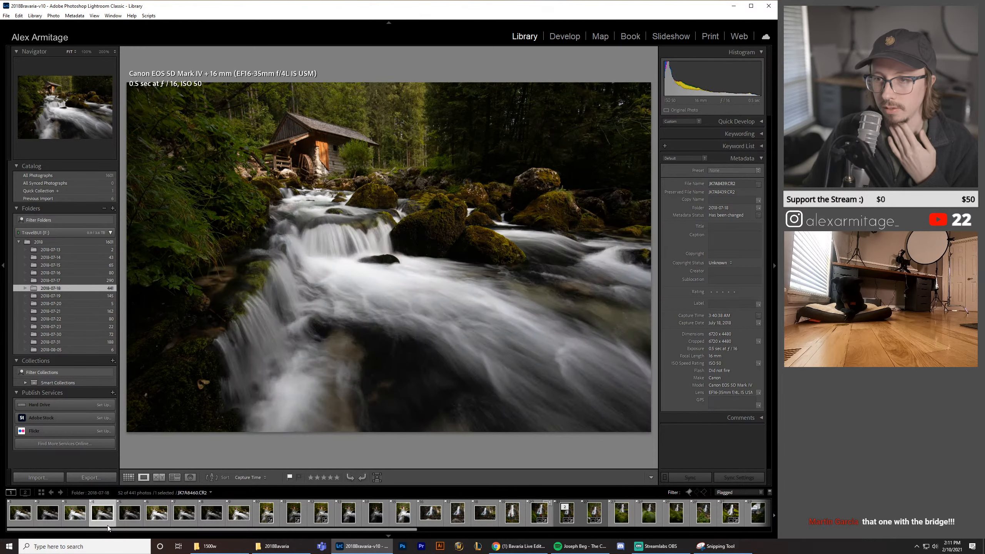
pyautogui.click(181, 521)
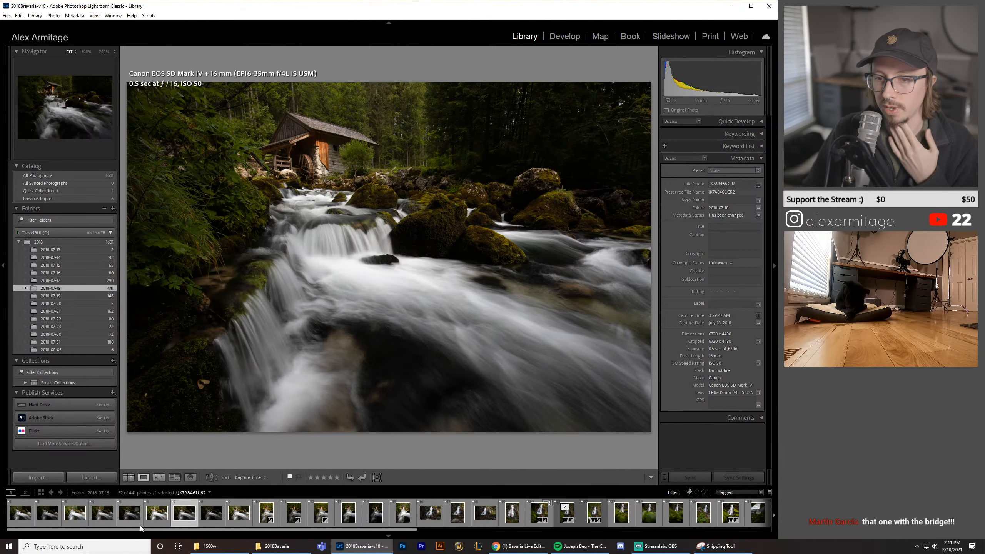
# Step: Compare watermill exposures JK7A8460 and JK7A8466 with the first flagged shot, JK7A8439
pyautogui.click(101, 525)
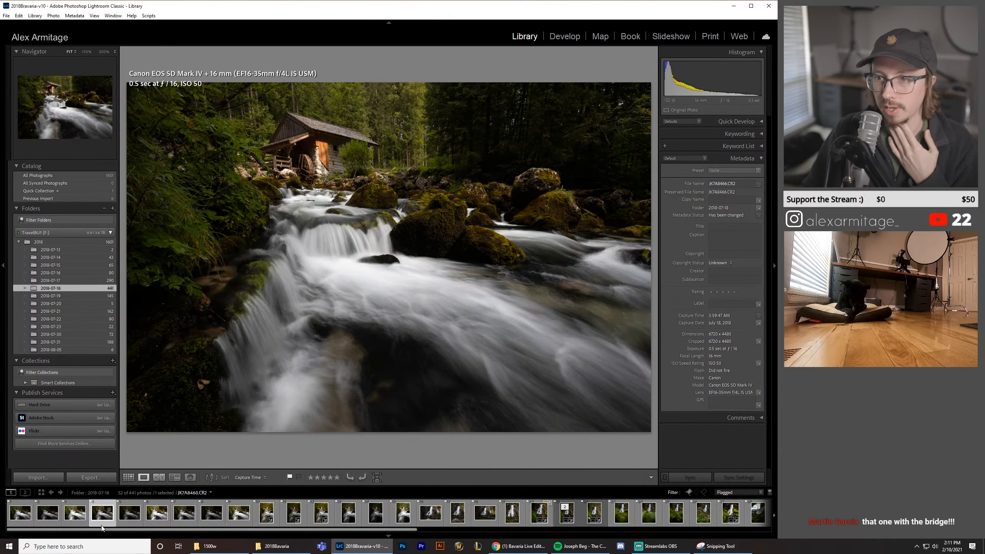
pyautogui.click(185, 522)
pyautogui.click(12, 526)
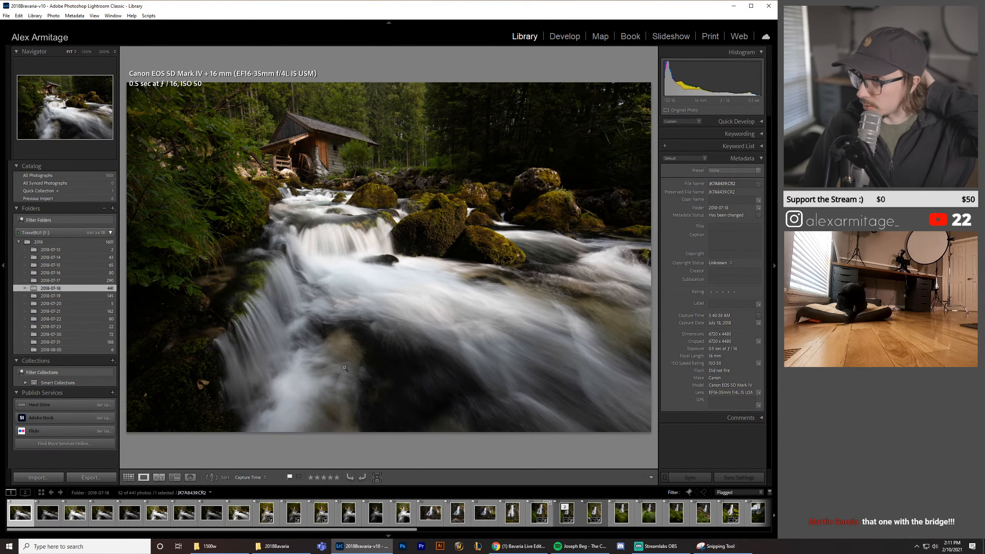
# Step: Inspect the mossy rocks at 100% in JK7A8439 and the darker JK7A8440, and return to JK7A8439 in full view
pyautogui.click(480, 212)
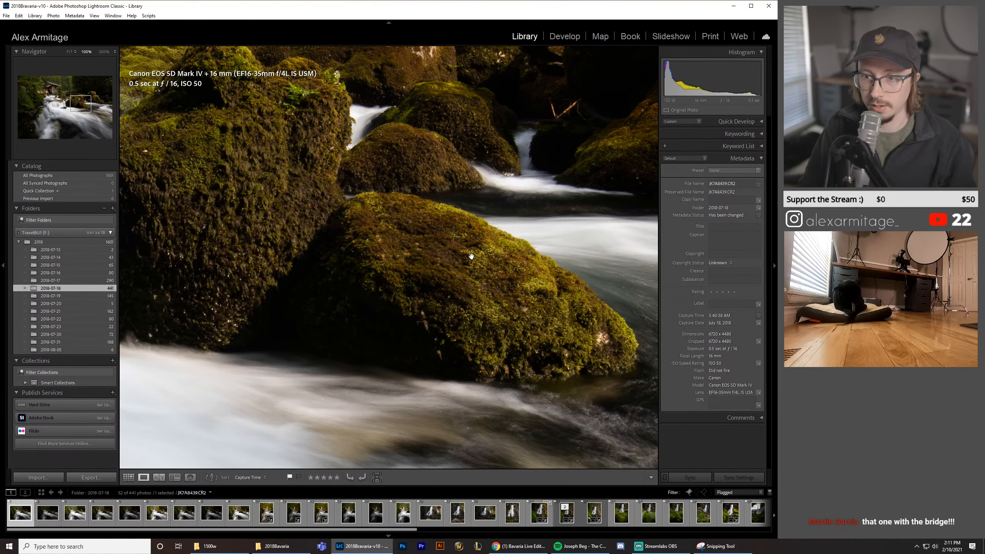
pyautogui.press('Right')
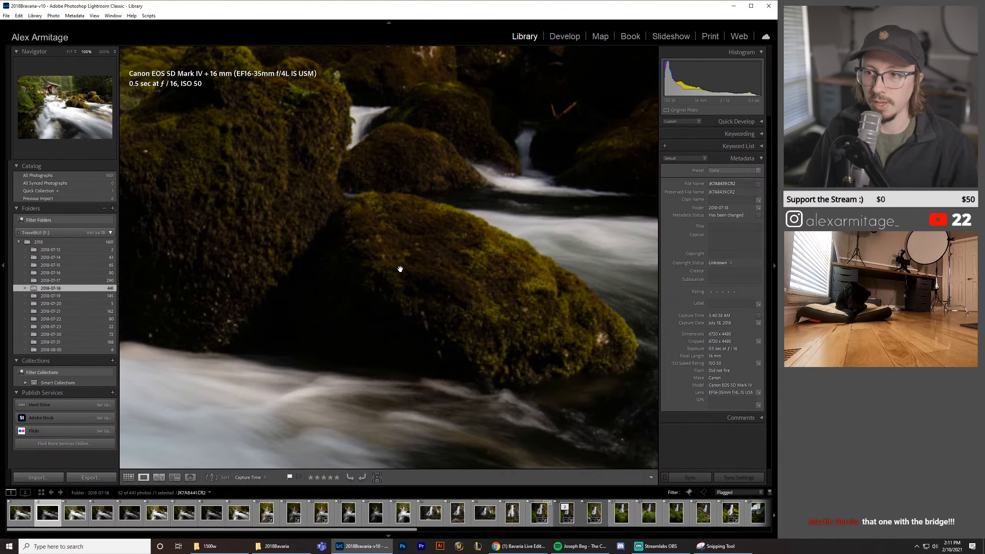
pyautogui.click(399, 269)
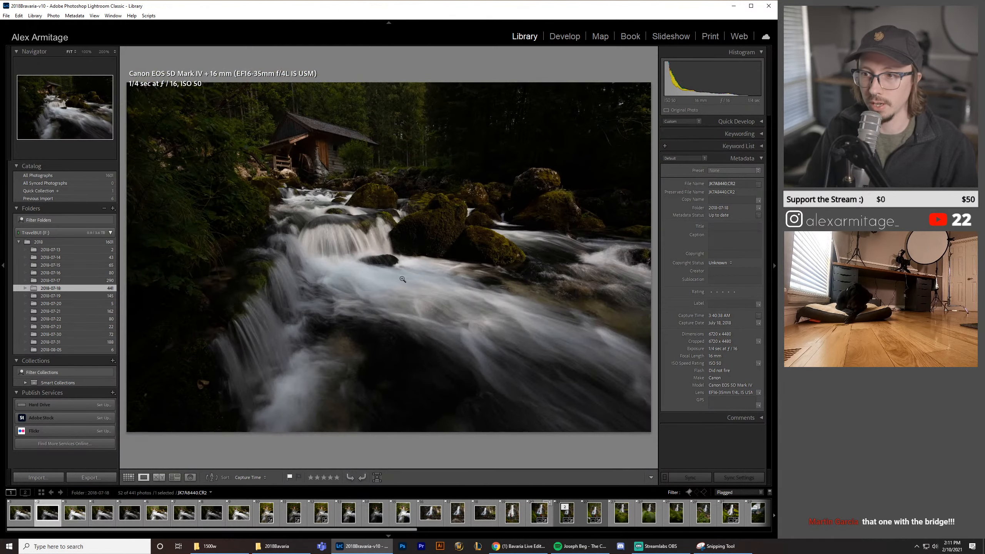
pyautogui.press('Left')
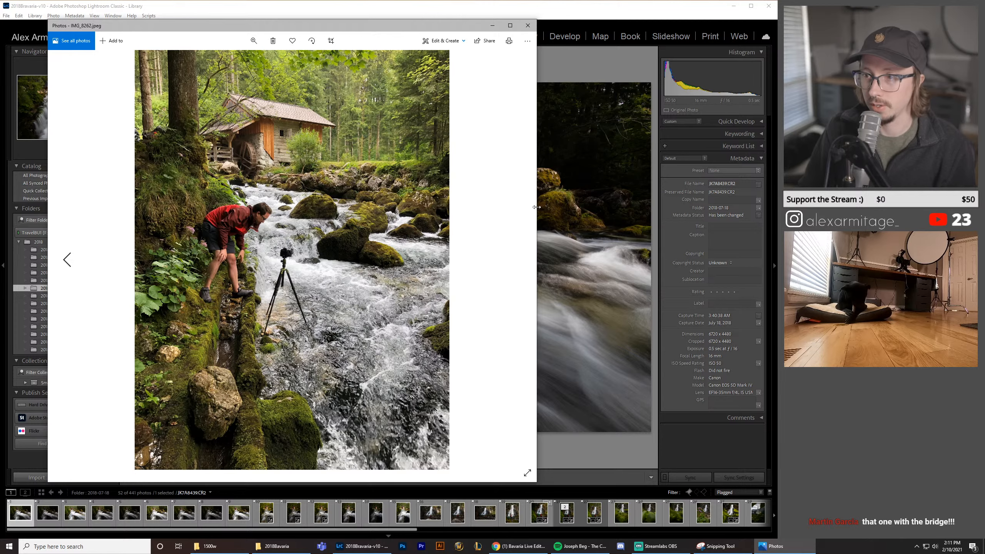
# Step: Enlarge the Photos window showing IMG_8262.jpeg, zoom in on the tripod in the stream, and switch back to Lightroom
pyautogui.doubleClick(439, 483)
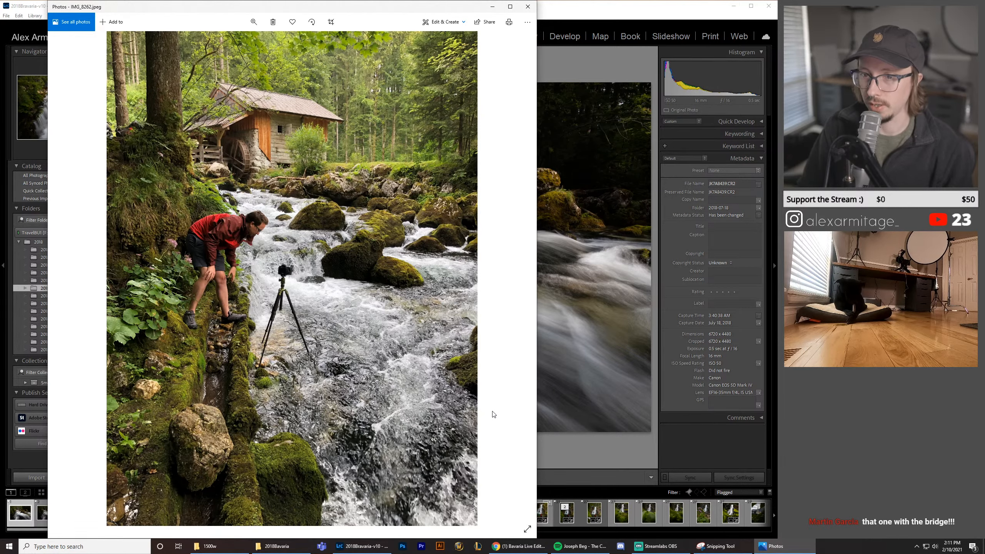
pyautogui.scroll(2, 277, 283)
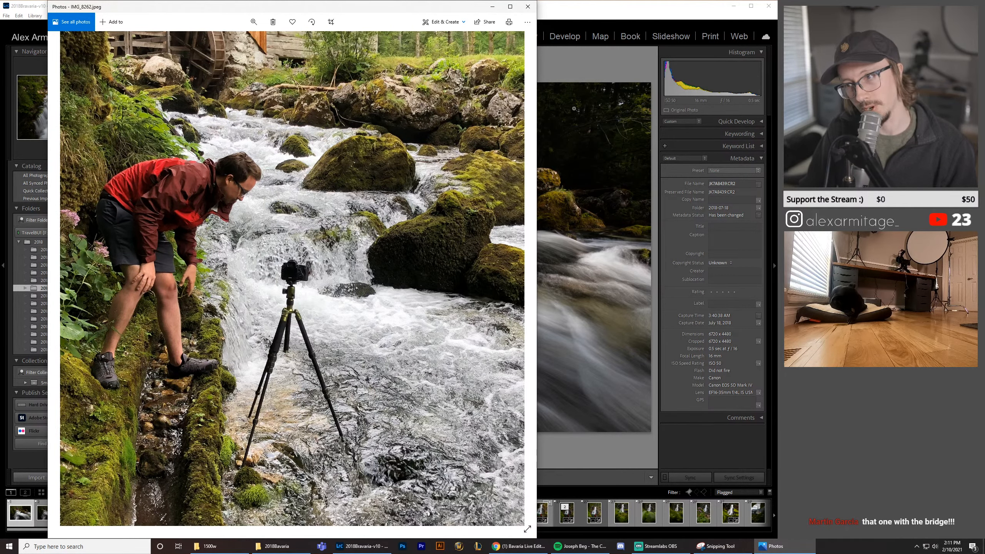
pyautogui.click(617, 17)
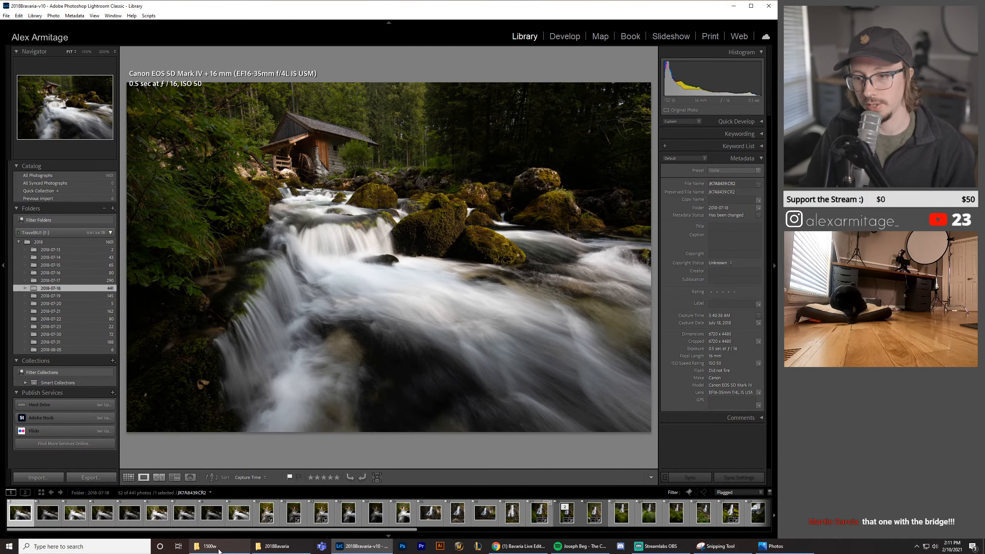
# Step: Bring IMG_8262.jpeg back up in Photos and examine the tripod position, stream ledge and watermill before returning to Lightroom
pyautogui.click(770, 547)
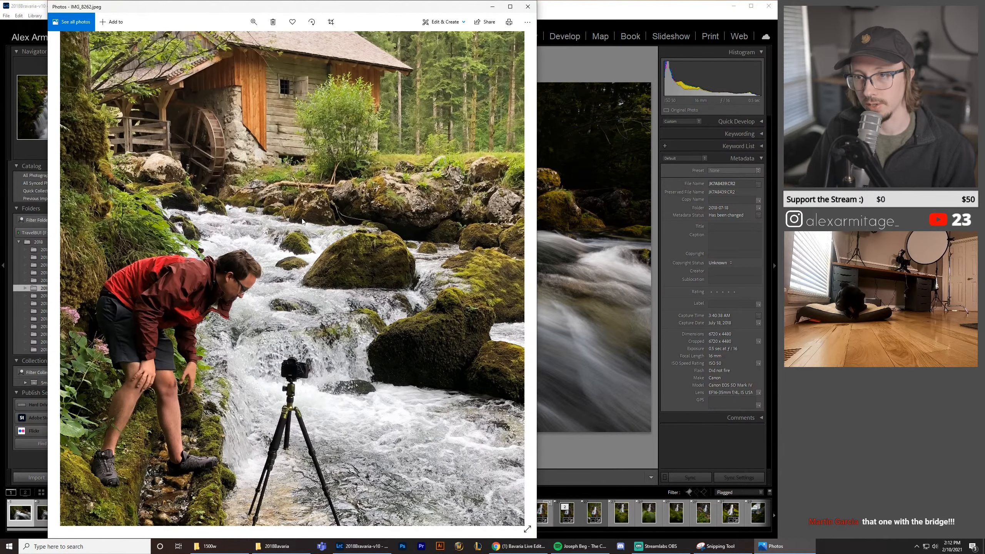
pyautogui.moveTo(302, 221); pyautogui.dragTo(293, 267)
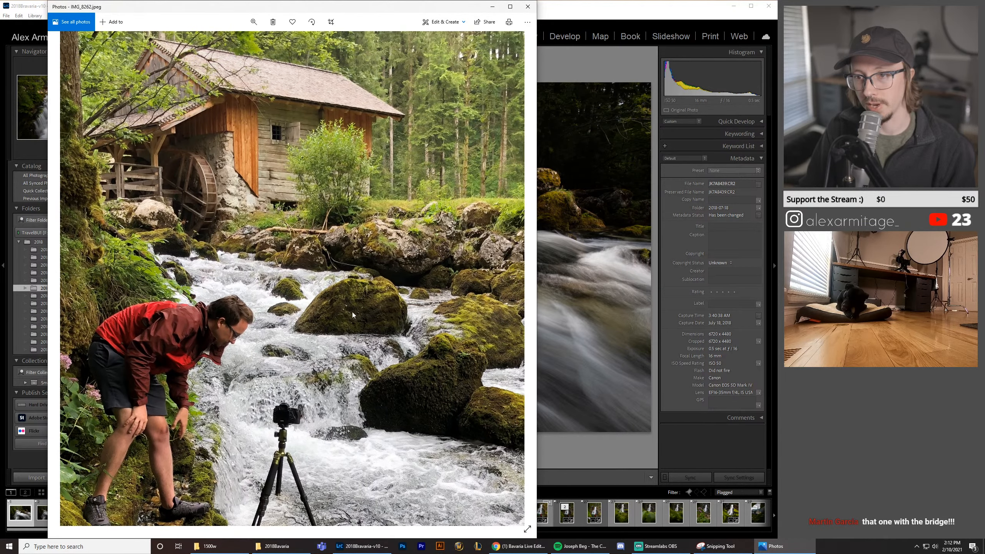
pyautogui.moveTo(344, 382); pyautogui.dragTo(354, 253)
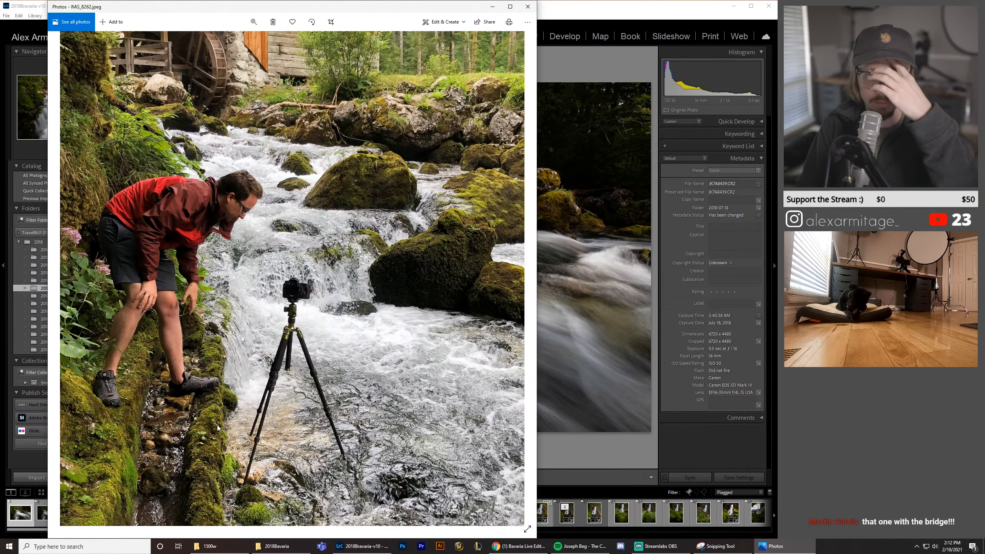
pyautogui.moveTo(176, 428); pyautogui.dragTo(185, 361)
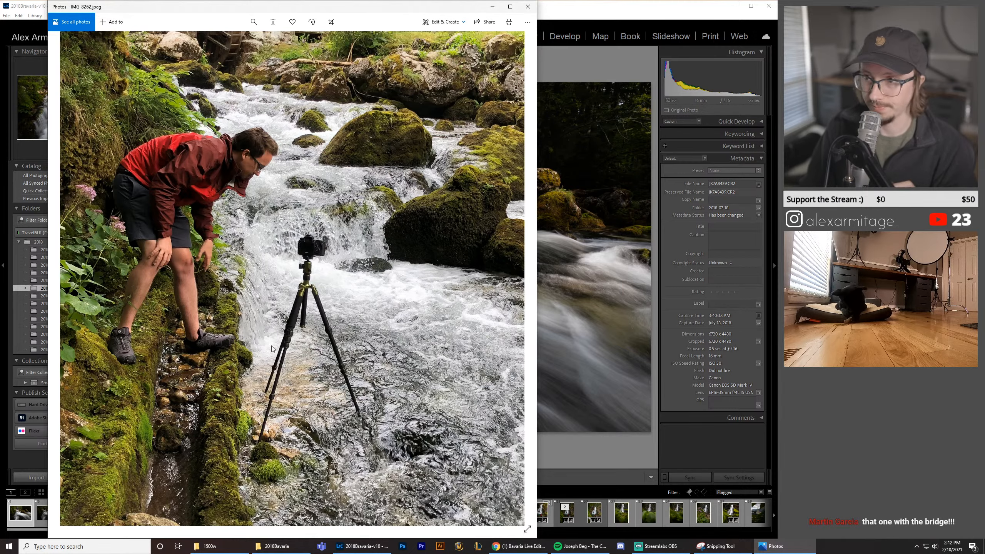
pyautogui.moveTo(333, 254); pyautogui.dragTo(240, 374)
pyautogui.moveTo(324, 268); pyautogui.dragTo(301, 317)
pyautogui.moveTo(244, 371); pyautogui.dragTo(269, 292)
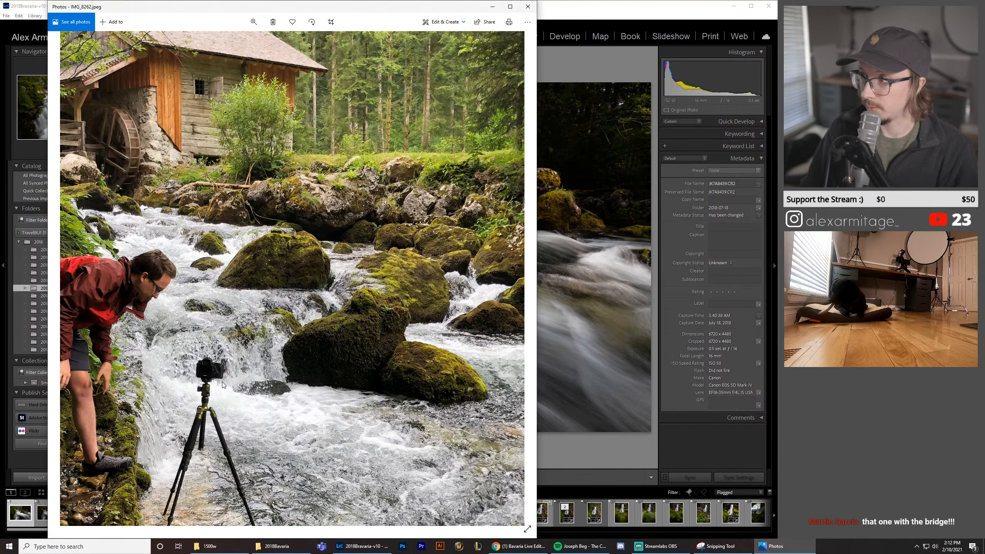
pyautogui.click(554, 7)
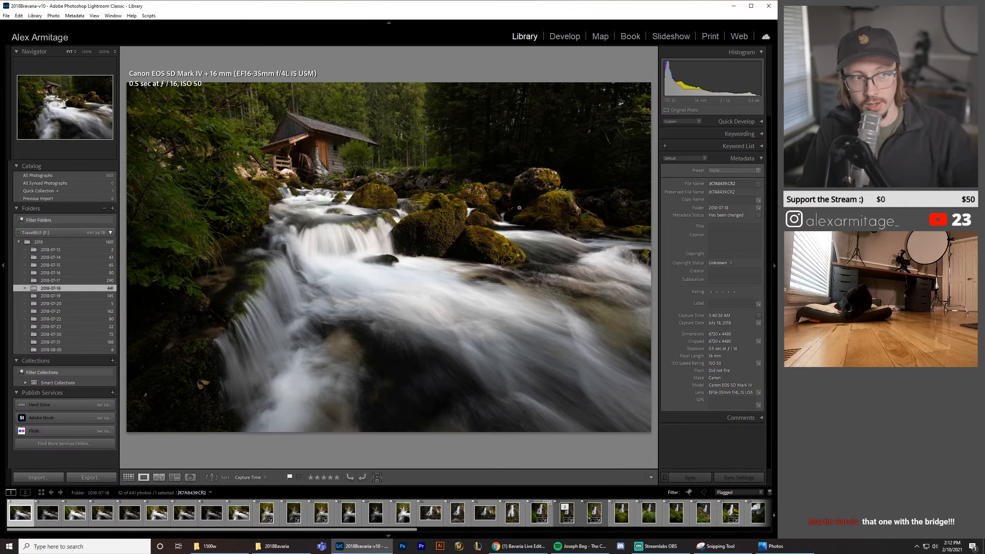
# Step: Compare the 0.5 sec watermill exposures JK7A8439, JK7A8460 and JK7A8466 for water texture and light on the cabin
pyautogui.hotkey('alt', 'Tab')
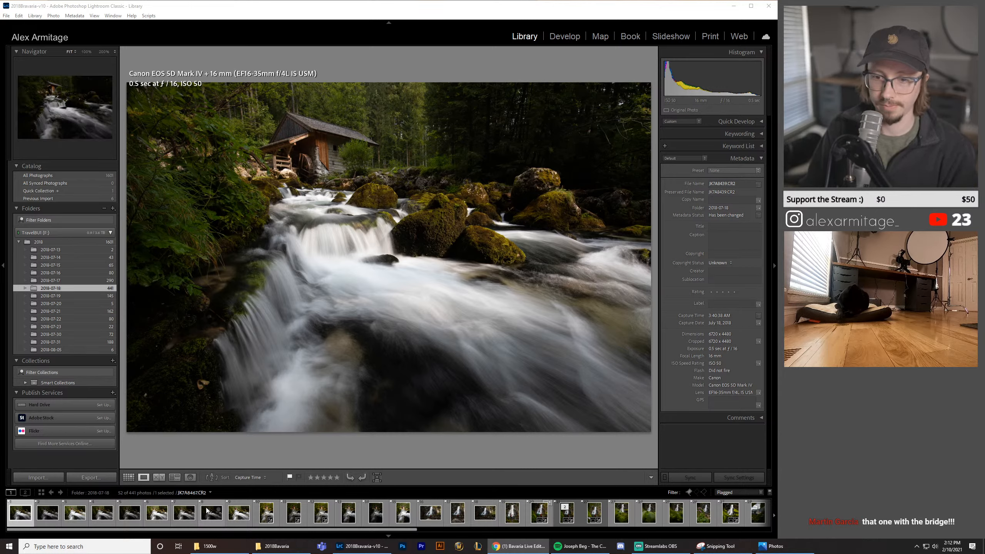
pyautogui.click(97, 525)
pyautogui.click(19, 525)
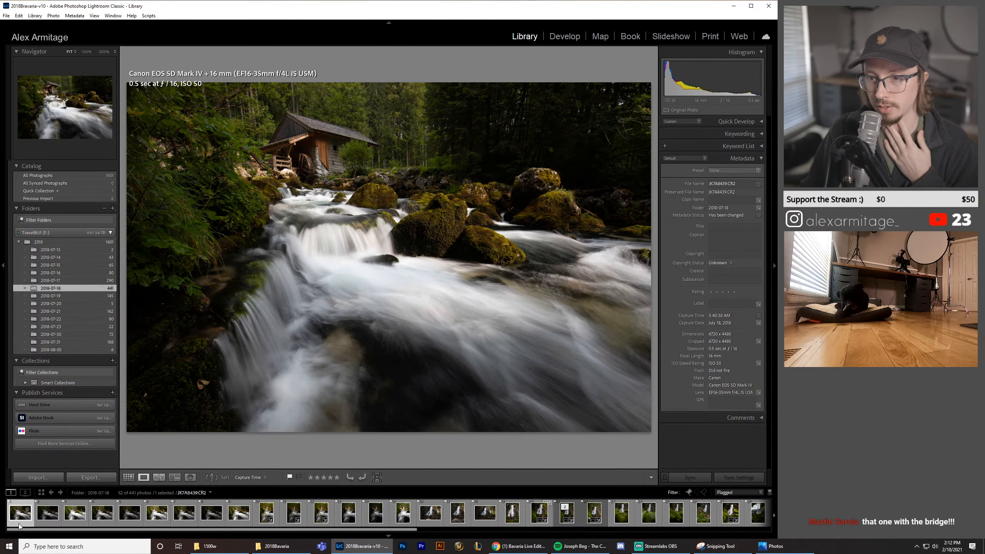
pyautogui.click(105, 525)
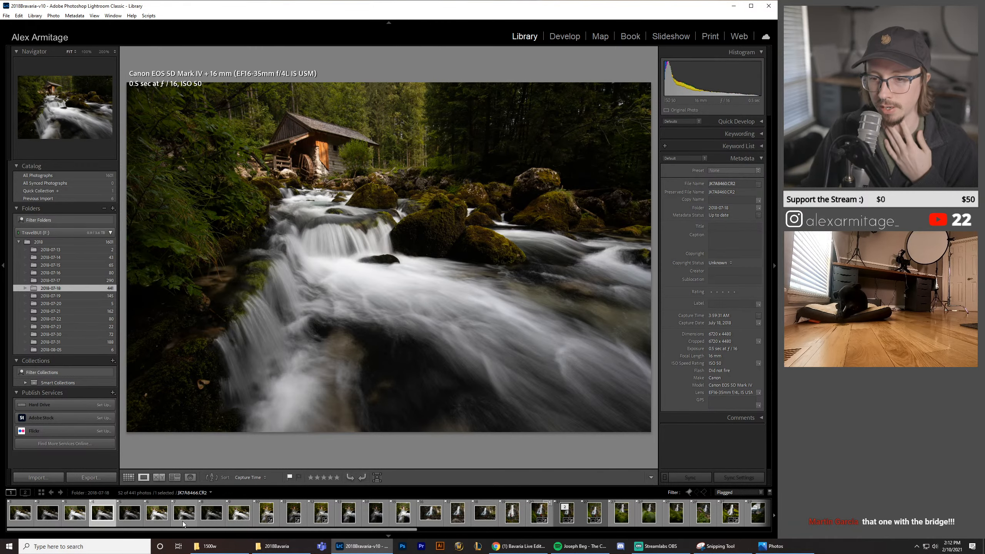
pyautogui.click(187, 520)
pyautogui.click(94, 521)
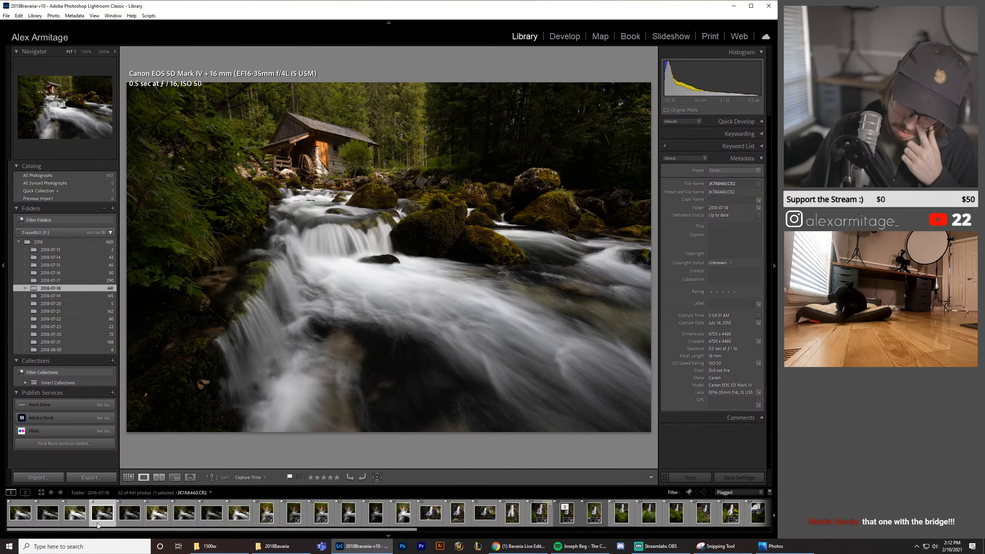
pyautogui.click(22, 523)
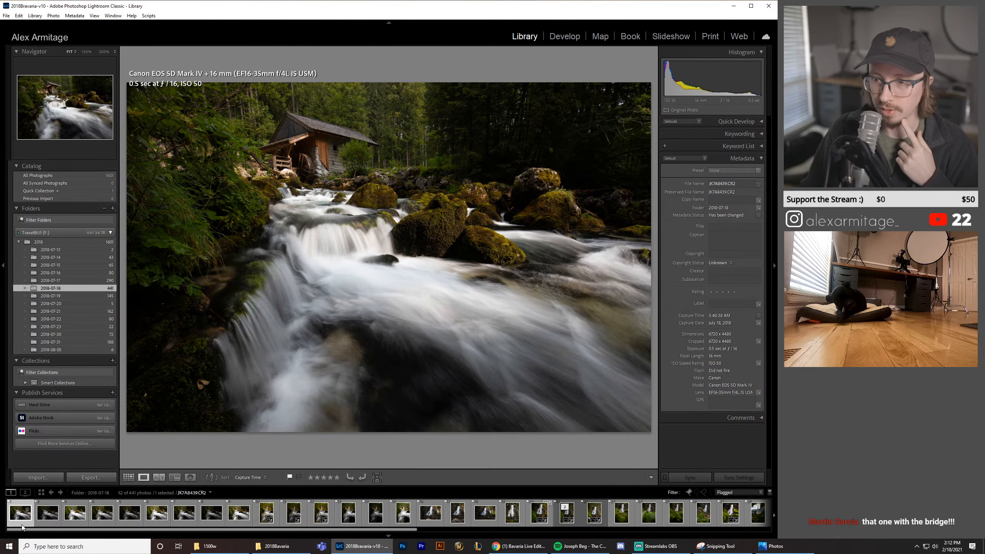
pyautogui.click(97, 523)
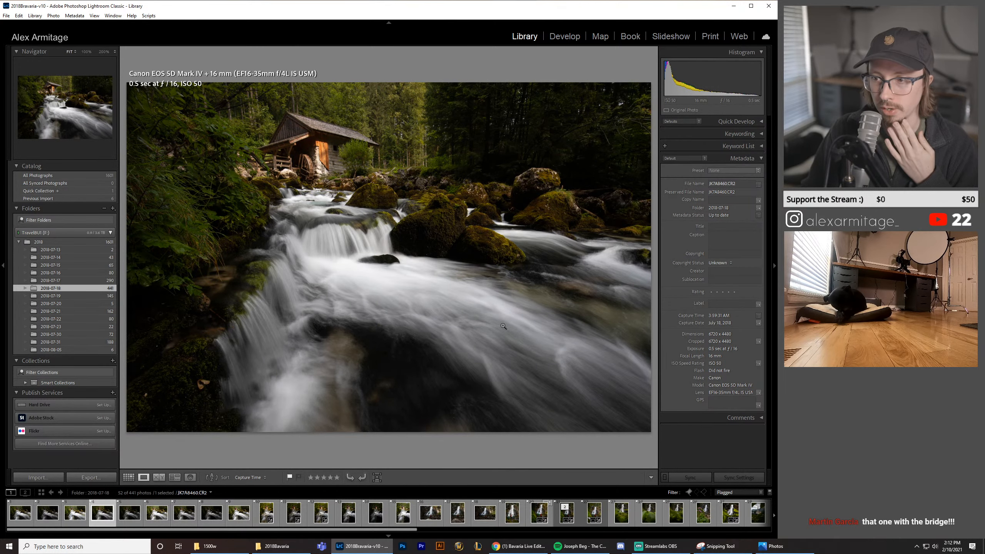
pyautogui.click(27, 525)
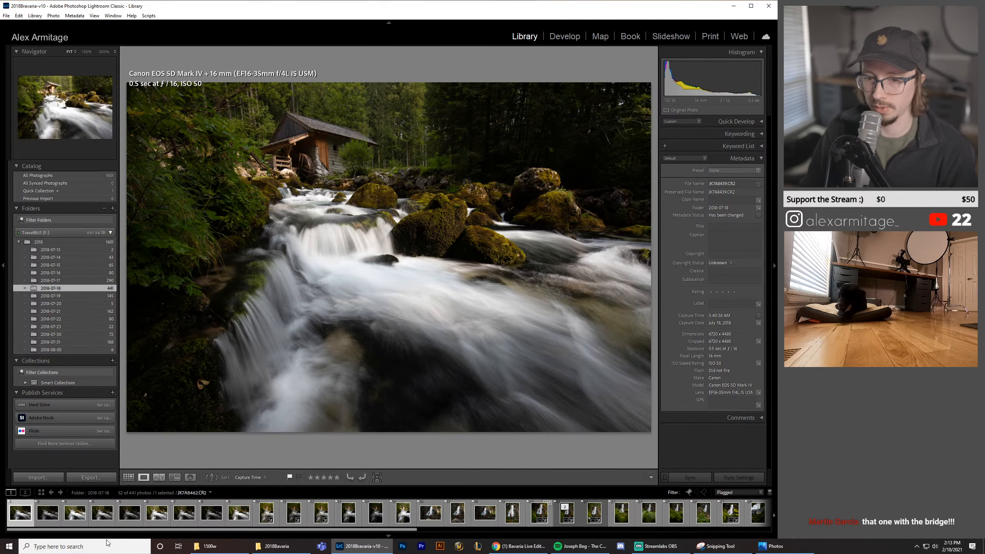
# Step: Review the bracketed watermill exposures, checking the 1/4 sec shots of both sets, JK7A8460 and the 1.0 sec JK7A8441
pyautogui.click(43, 522)
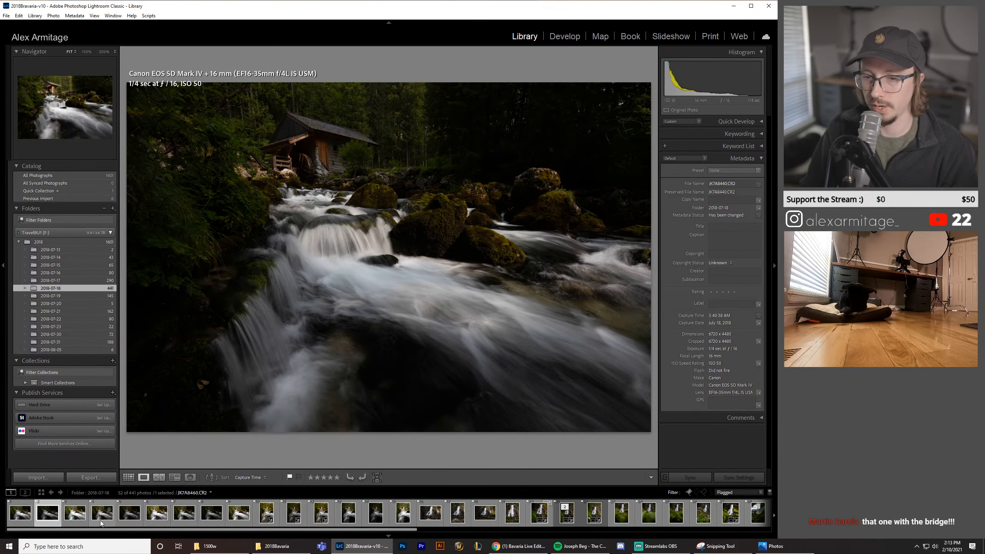
pyautogui.click(129, 521)
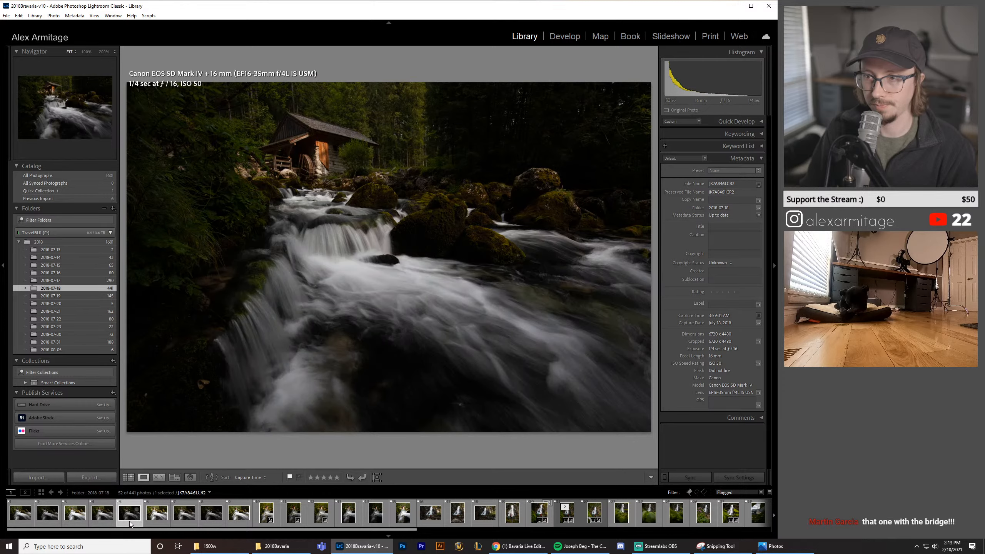
pyautogui.click(113, 519)
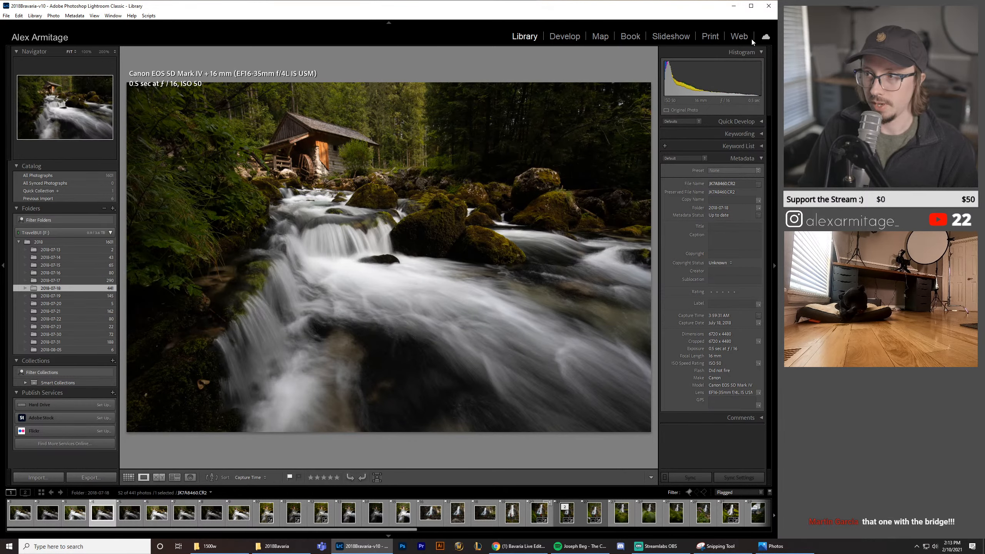
pyautogui.click(82, 524)
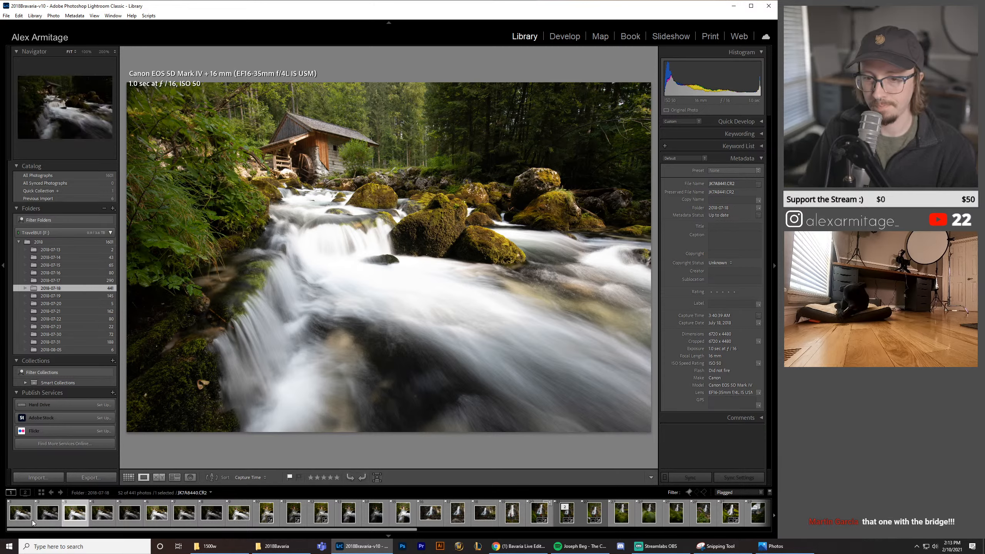
# Step: Open the 0.5 sec watermill photo JK7A8439 in the Develop module and set its profile to Adobe Landscape
pyautogui.click(20, 512)
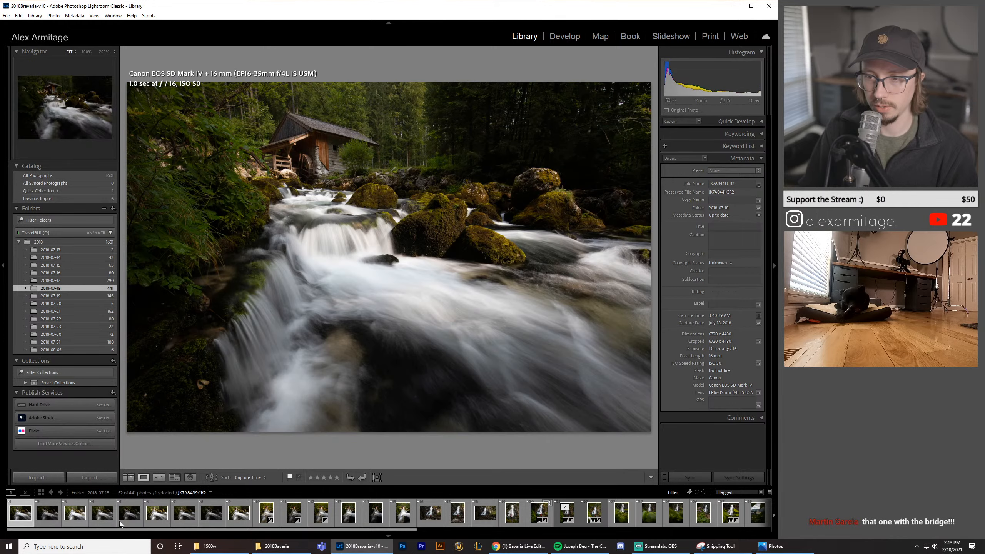
pyautogui.click(568, 38)
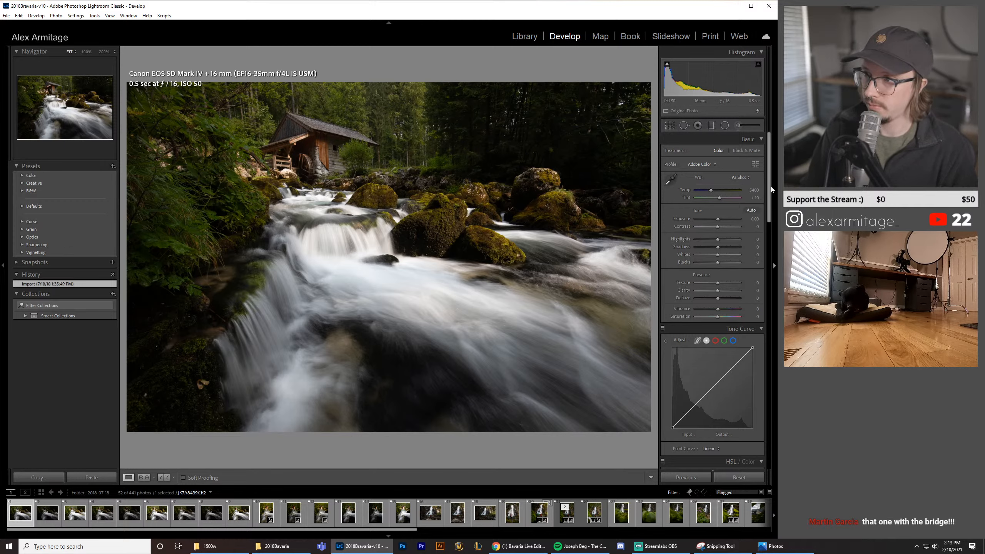
pyautogui.click(704, 165)
pyautogui.click(710, 186)
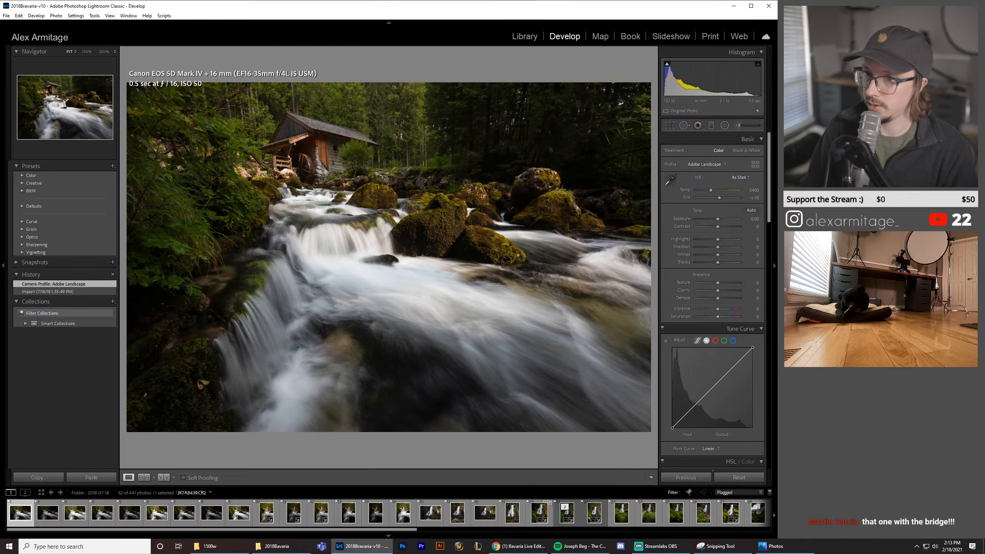
pyautogui.hotkey('ctrl', 'z')
pyautogui.click(720, 169)
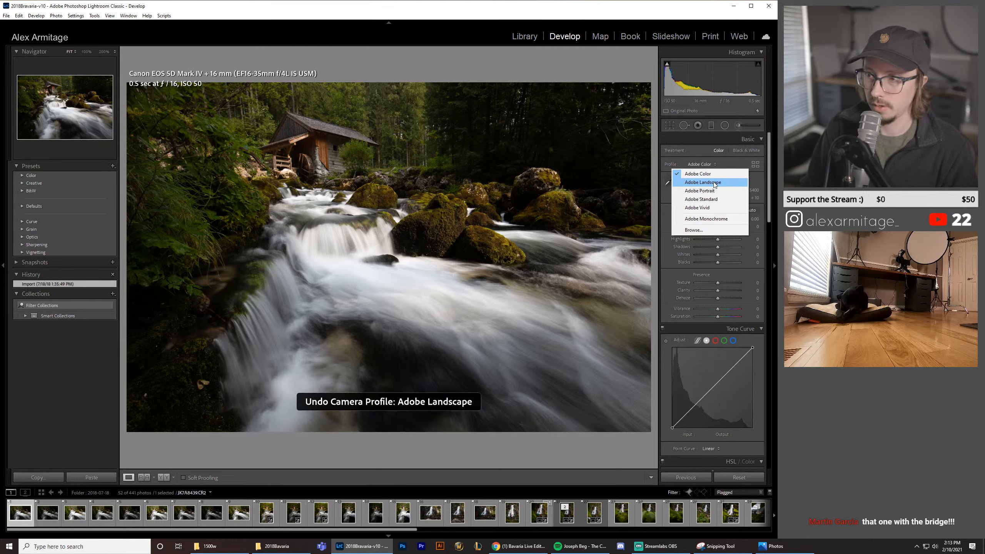
pyautogui.click(714, 182)
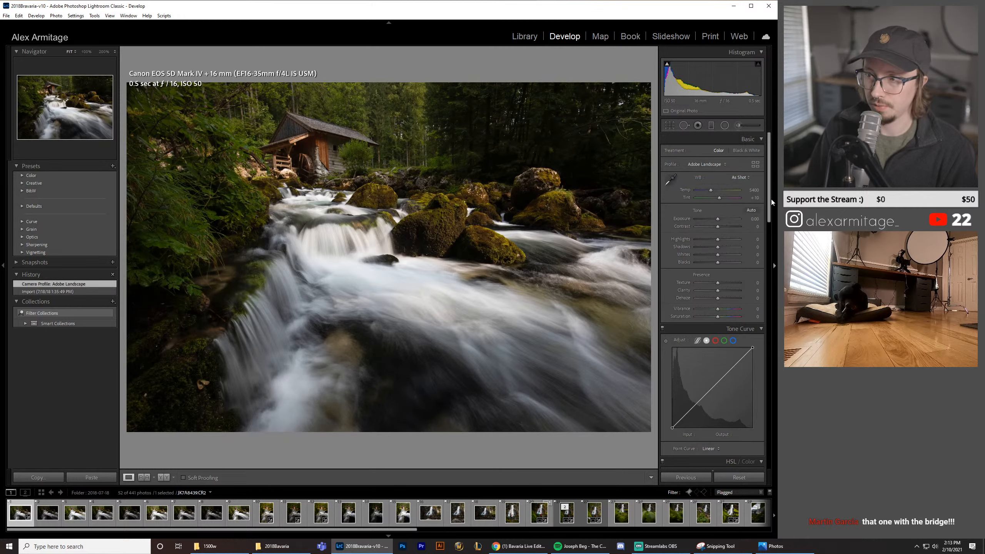
# Step: Set the photo's sharpening amount to 11 and sharpening detail to 100, and check the mossy rocks at 100%
pyautogui.moveTo(770, 194); pyautogui.dragTo(774, 329)
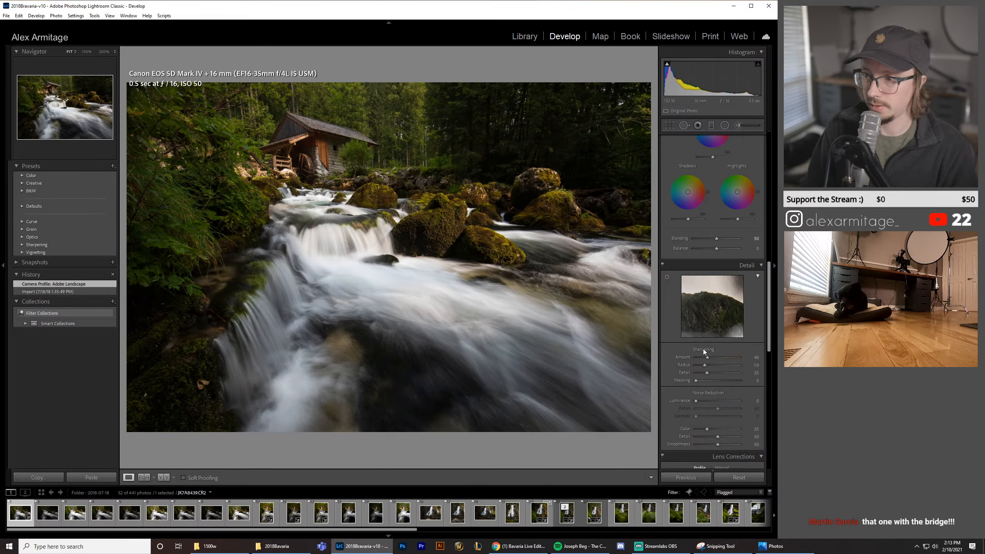
pyautogui.moveTo(707, 358); pyautogui.dragTo(705, 358)
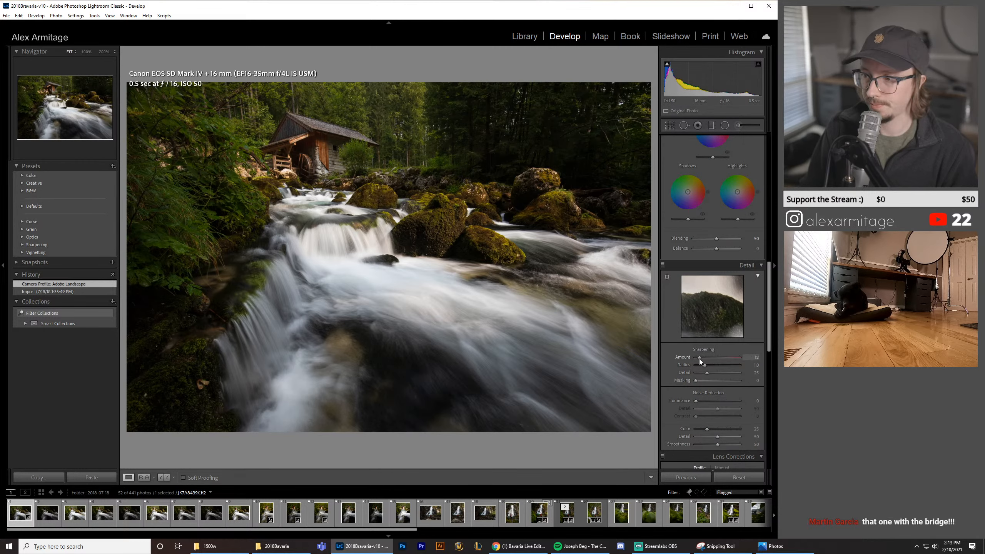
pyautogui.moveTo(699, 359); pyautogui.dragTo(747, 371)
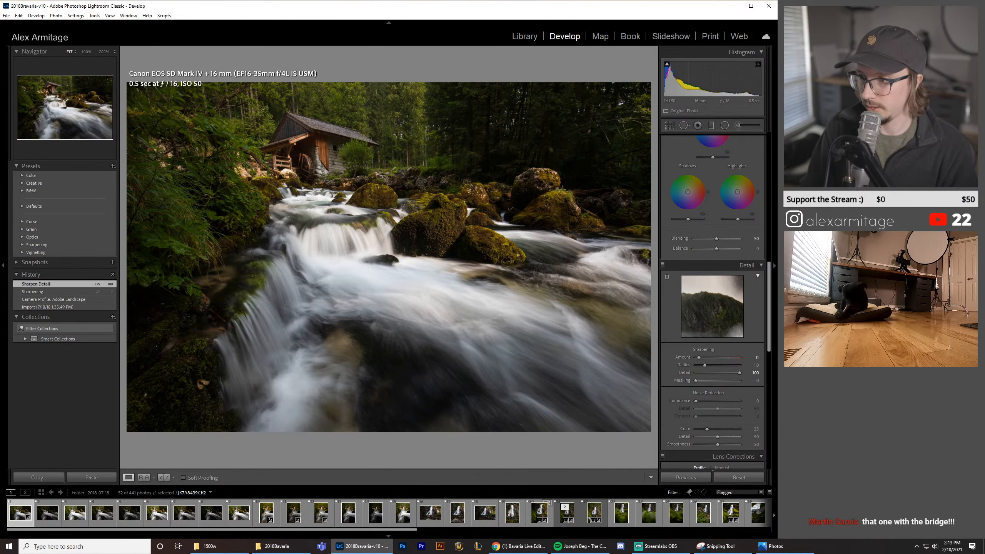
pyautogui.click(423, 206)
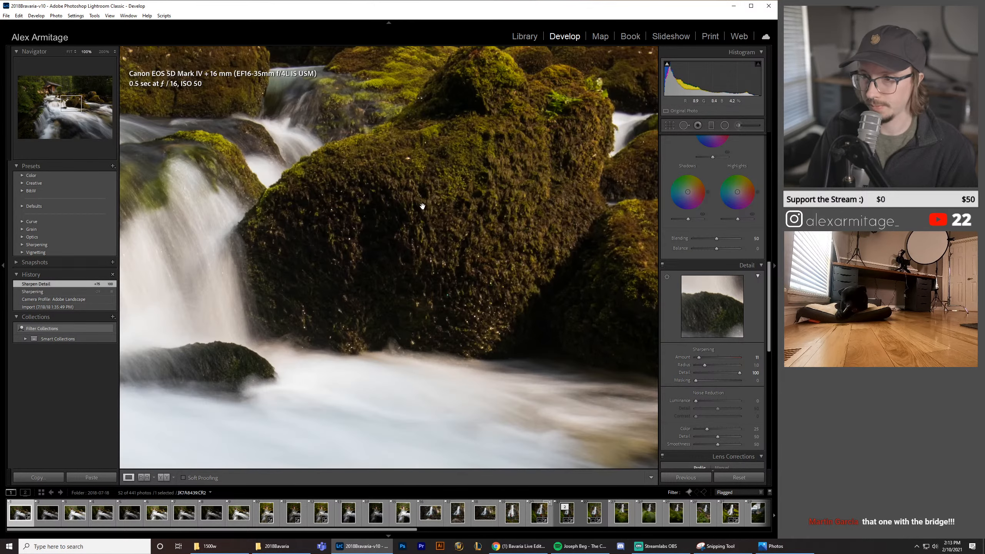
# Step: Try a higher blue primary saturation in the calibration settings for the whole image, and reset it to 0
pyautogui.click(379, 155)
pyautogui.moveTo(770, 307); pyautogui.dragTo(770, 448)
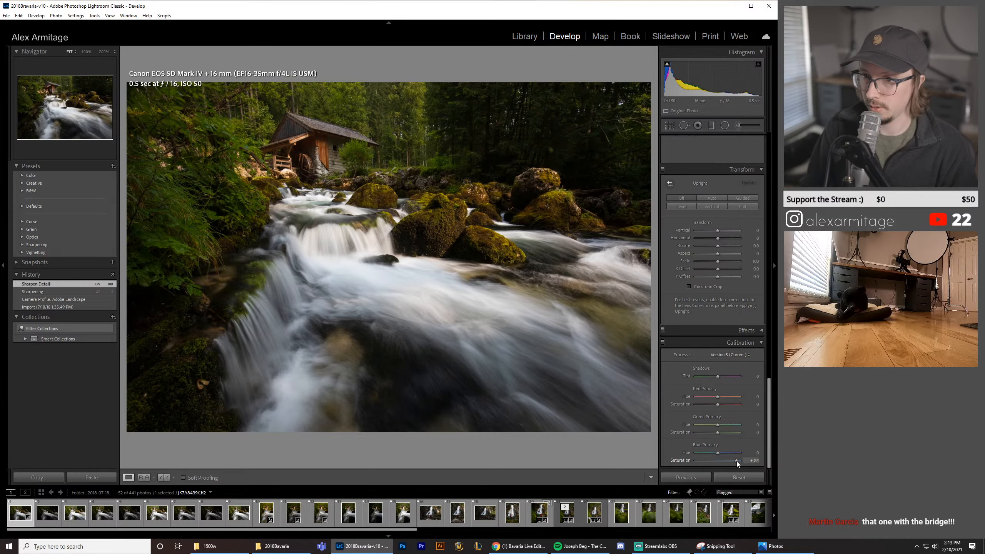
pyautogui.moveTo(735, 463); pyautogui.dragTo(724, 461)
pyautogui.doubleClick(738, 462)
pyautogui.doubleClick(724, 461)
pyautogui.moveTo(768, 434); pyautogui.dragTo(762, 173)
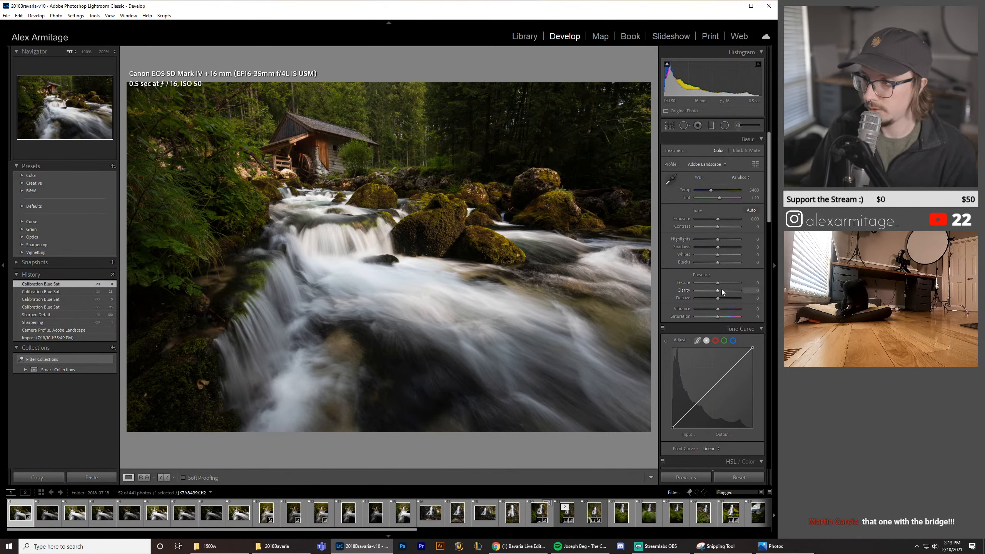
# Step: Try the Auto white balance on JK7A8439 and undo it
pyautogui.click(735, 177)
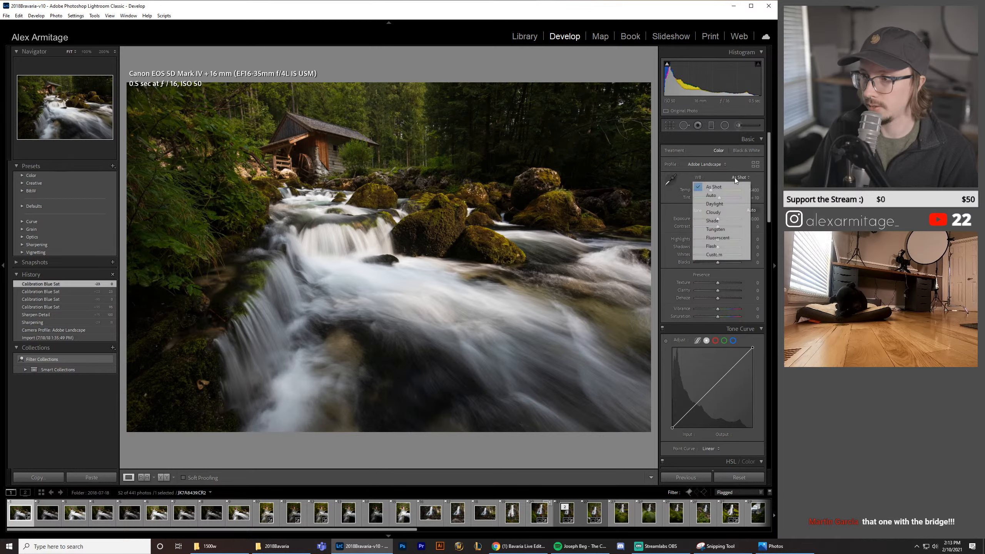
pyautogui.click(728, 195)
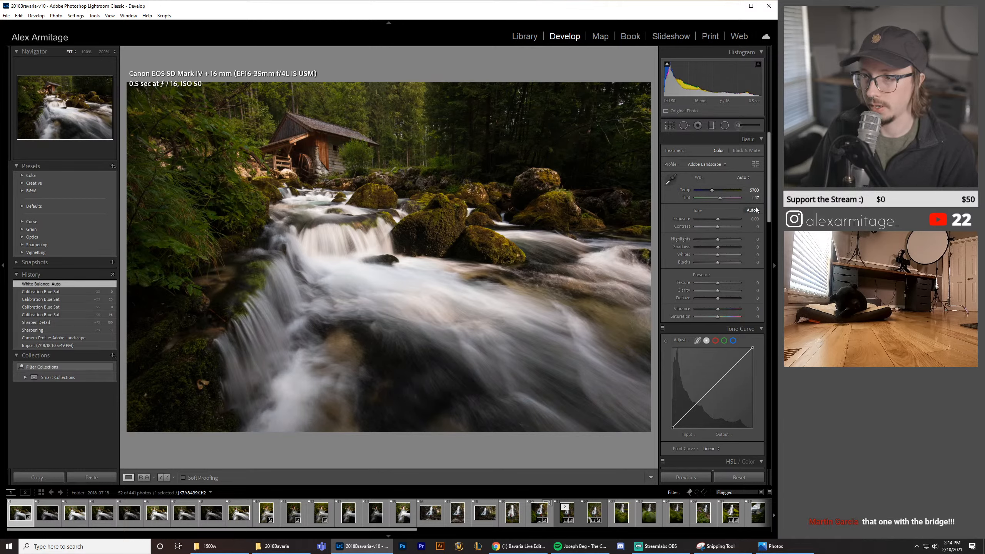
pyautogui.hotkey('ctrl', 'z')
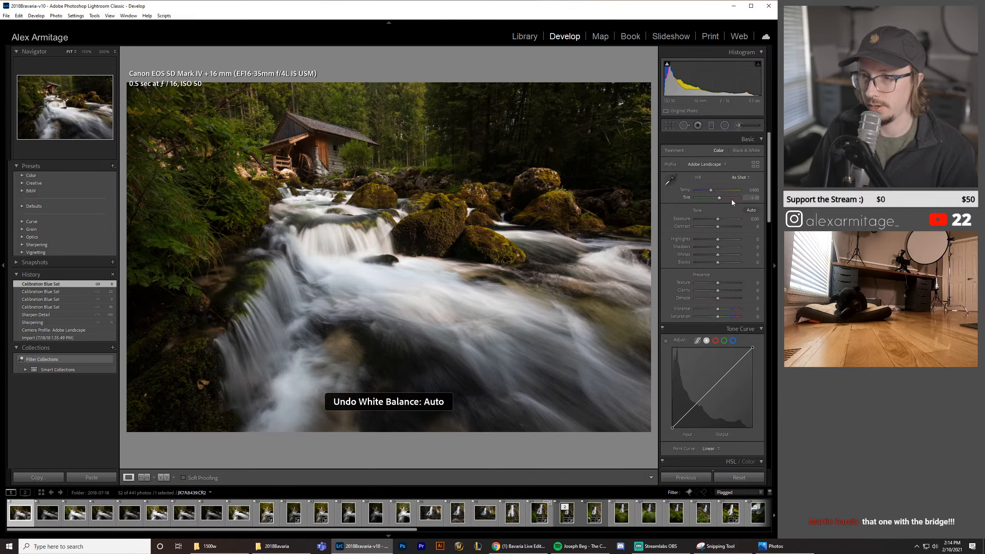
# Step: Compare warmer white balance temperatures with the as-shot value and set the photo's temperature to 5509
pyautogui.moveTo(711, 191); pyautogui.dragTo(713, 191)
pyautogui.doubleClick(713, 191)
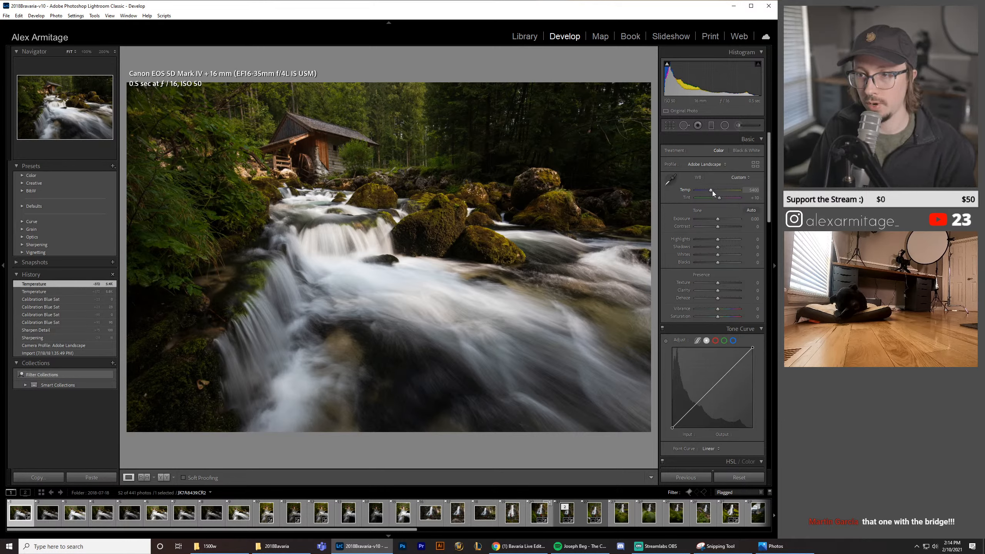
pyautogui.click(715, 190)
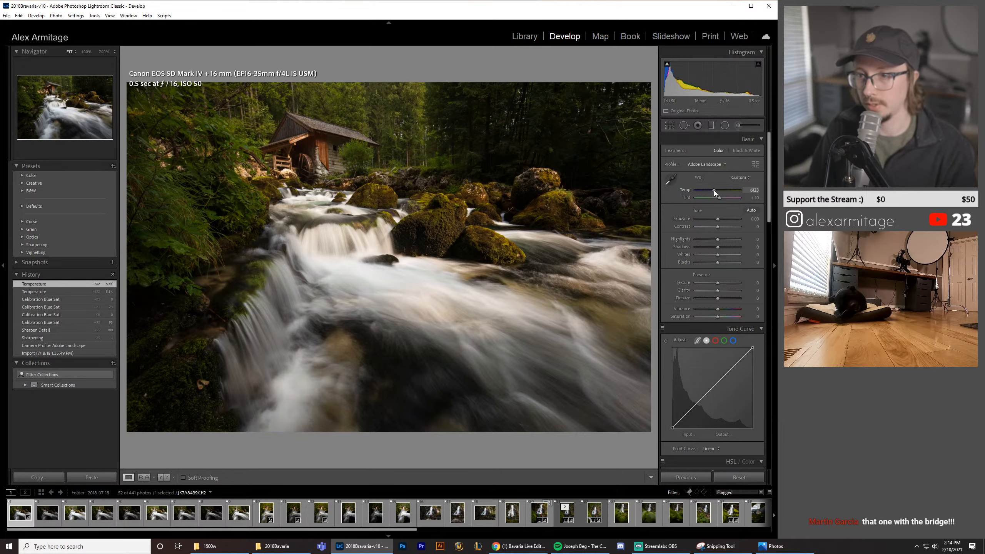
pyautogui.doubleClick(715, 190)
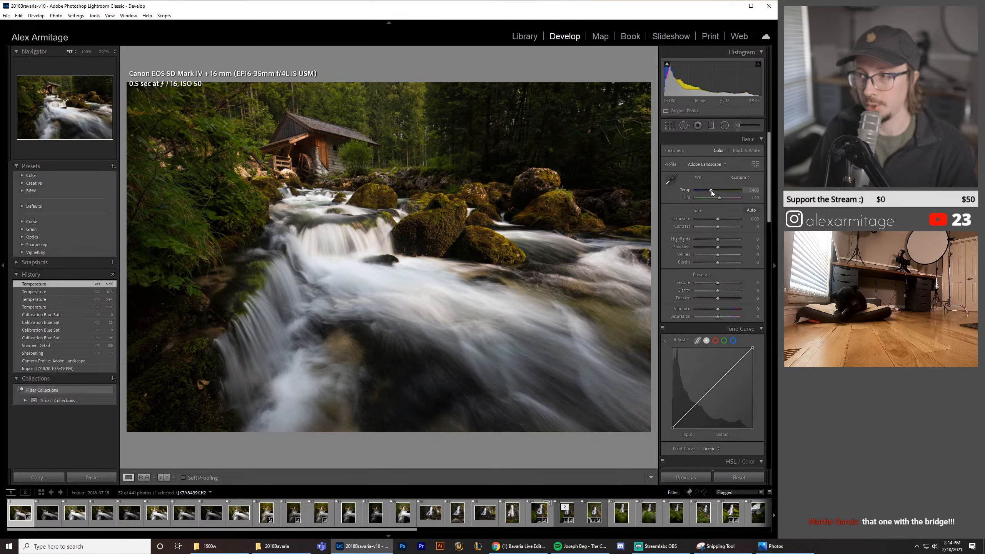
pyautogui.click(711, 191)
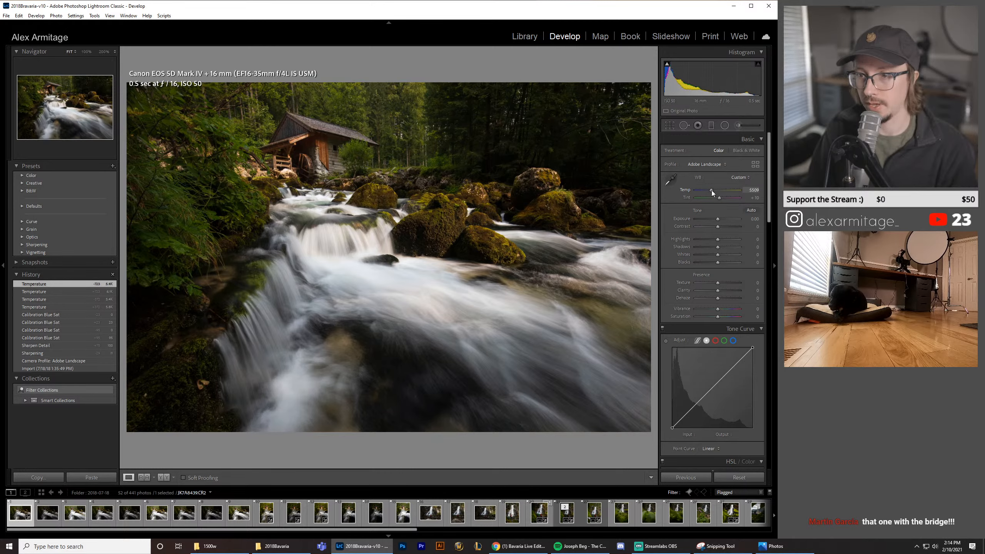
pyautogui.doubleClick(711, 190)
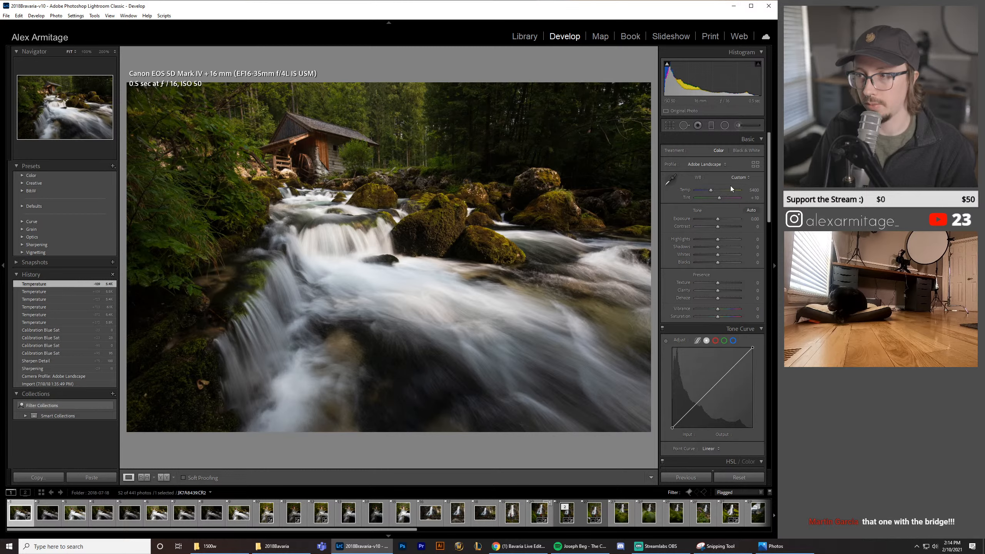
pyautogui.click(715, 190)
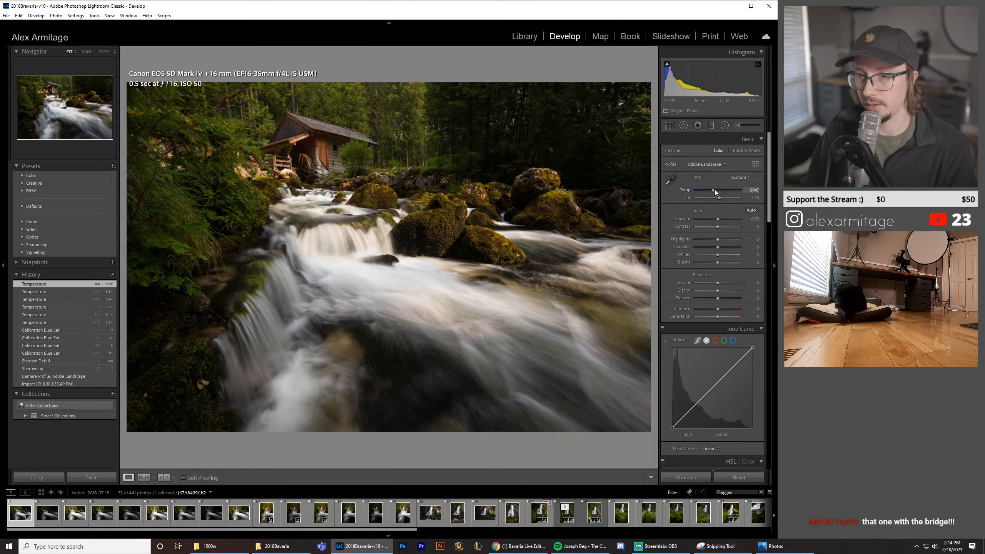
pyautogui.doubleClick(714, 189)
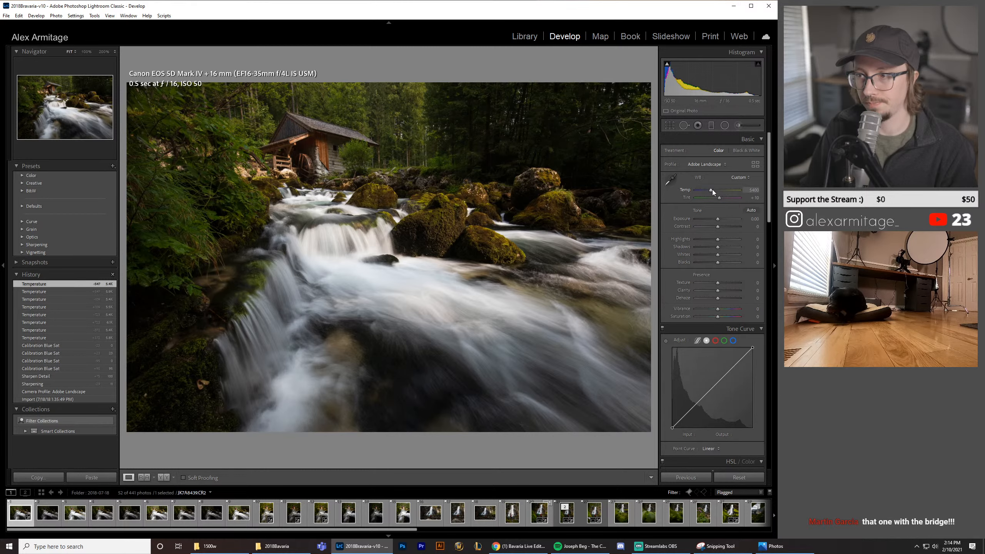
pyautogui.click(712, 189)
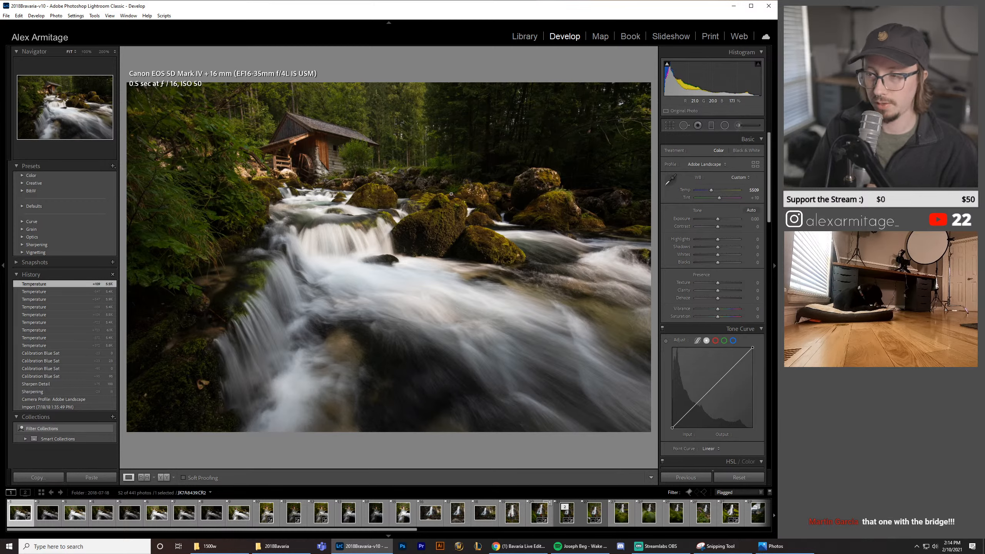
pyautogui.click(772, 177)
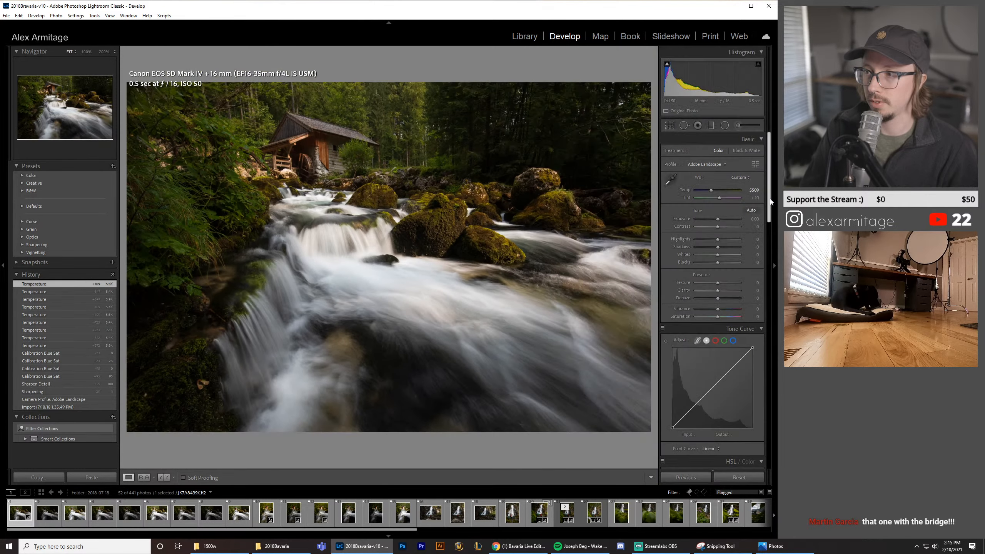
pyautogui.moveTo(771, 196); pyautogui.dragTo(763, 467)
pyautogui.scroll(15, 758, 206)
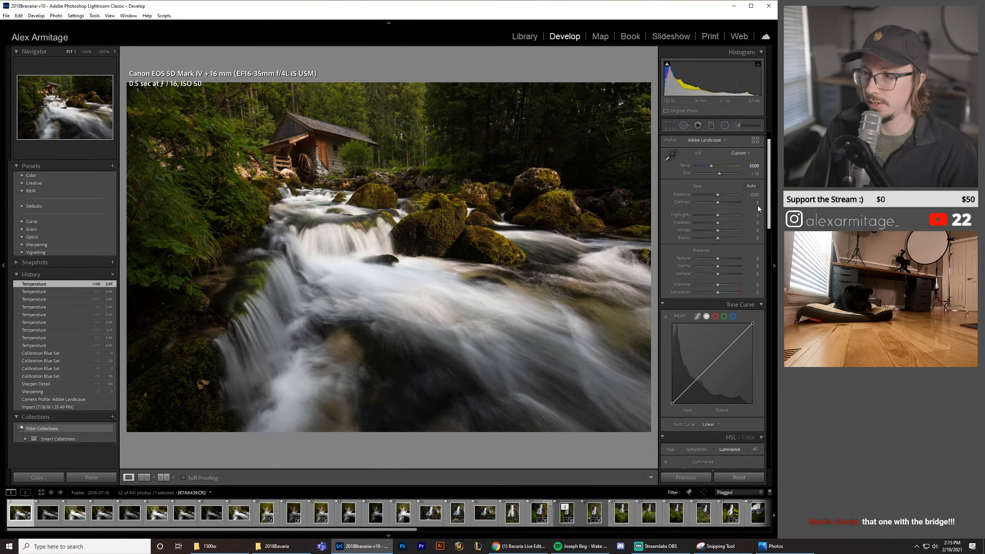
pyautogui.moveTo(422, 270); pyautogui.dragTo(356, 286)
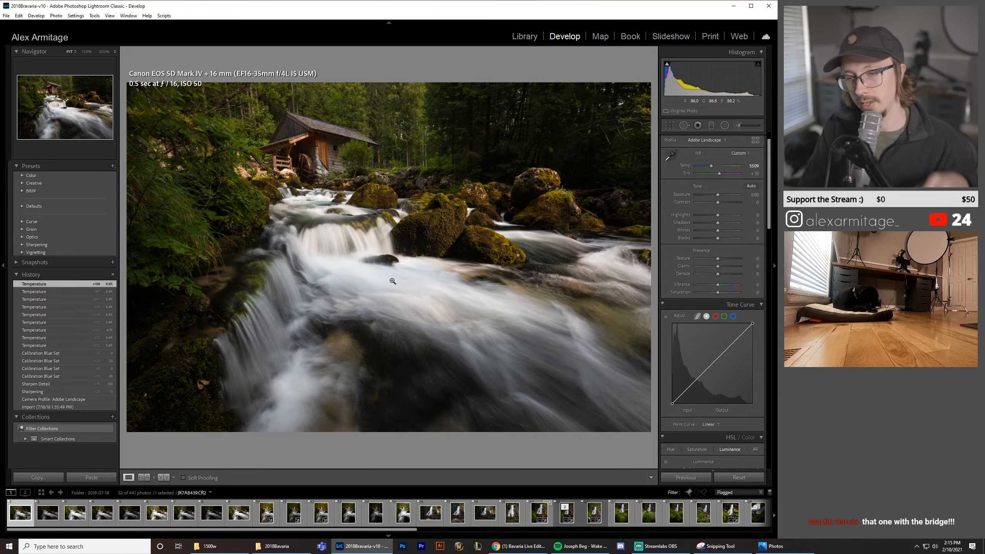
# Step: Reset the temperature to its as-shot value for comparison and undo the reset
pyautogui.scroll(2, 768, 185)
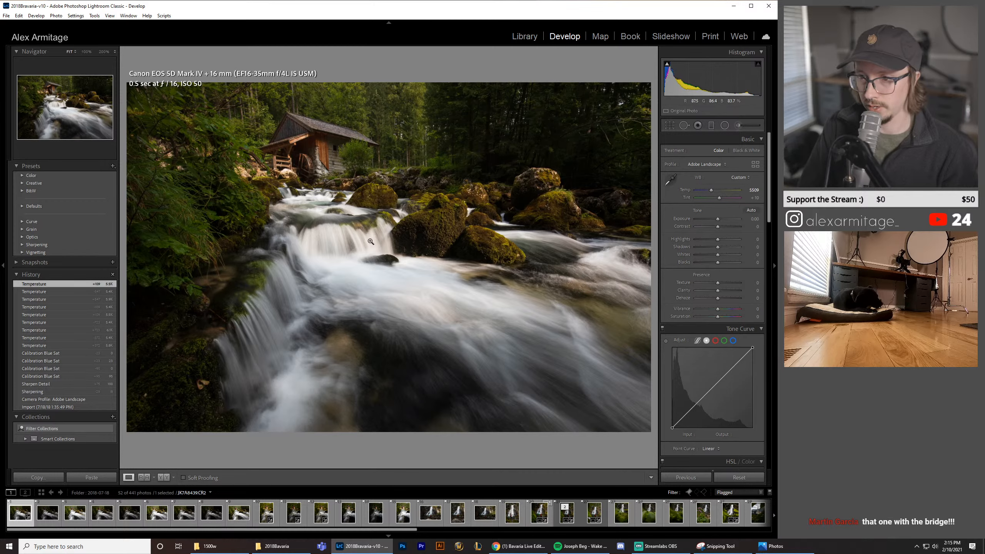
pyautogui.click(711, 190)
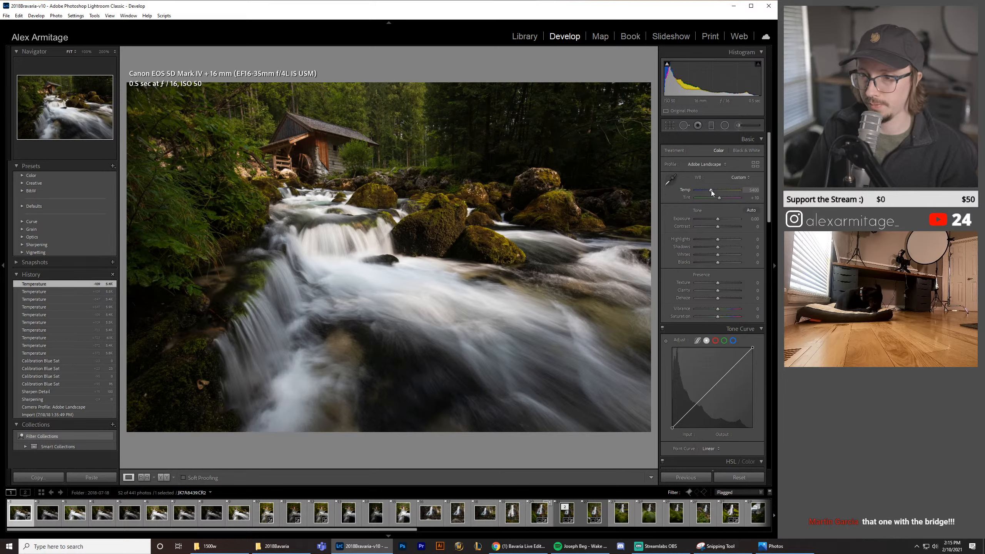
pyautogui.hotkey('ctrl', 'z')
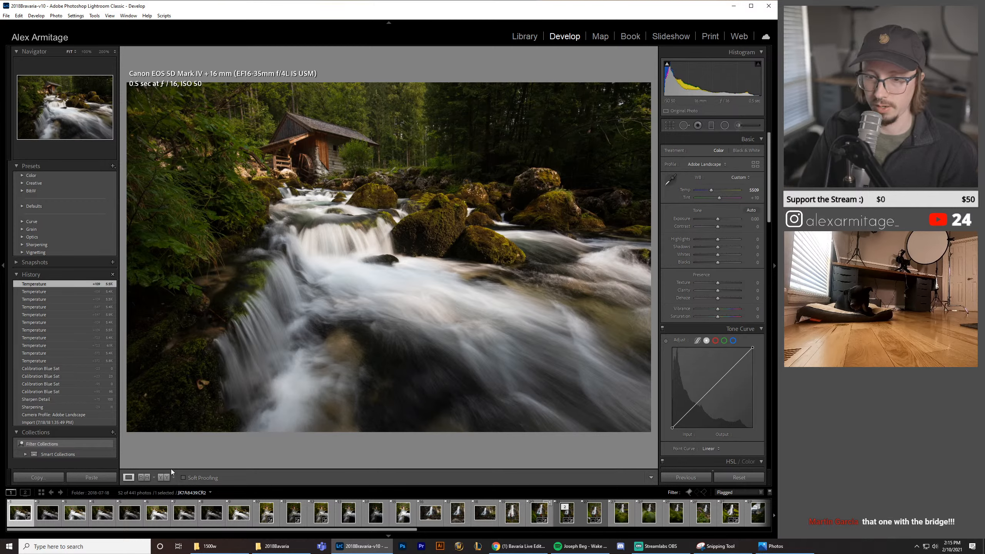
# Step: Open the 1.0 sec watermill photo JK7A8441 and set its highlights to -19 and exposure to -0.26
pyautogui.click(74, 517)
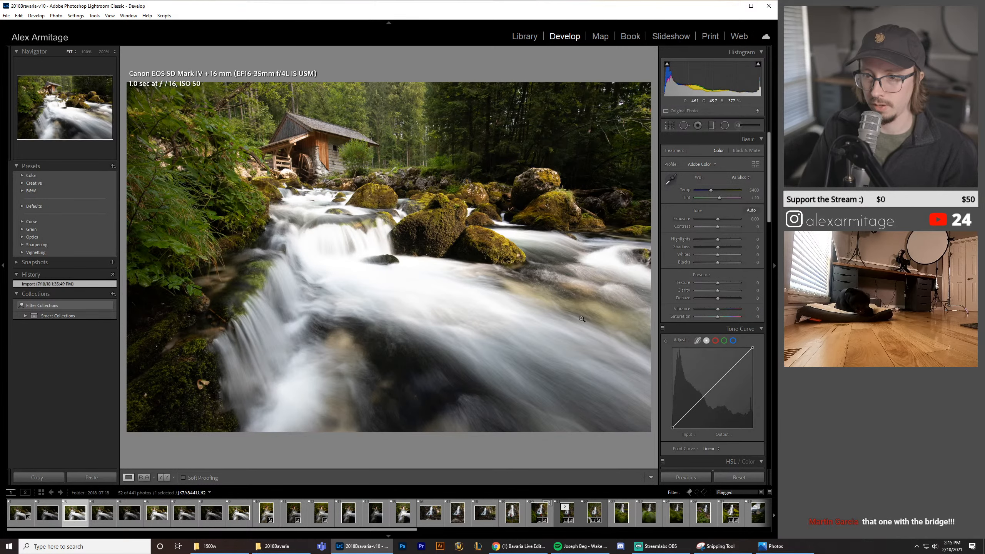
pyautogui.click(714, 239)
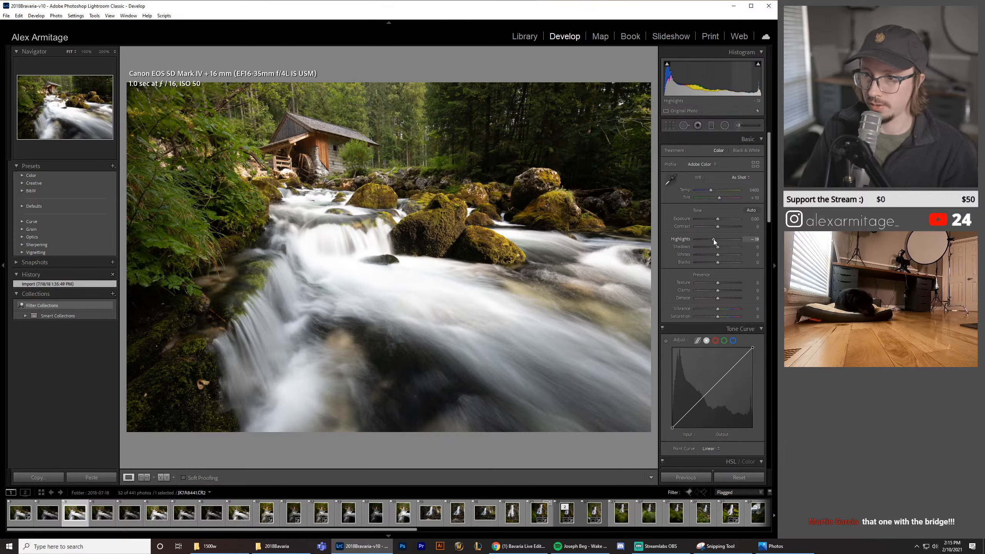
pyautogui.moveTo(719, 220); pyautogui.dragTo(716, 220)
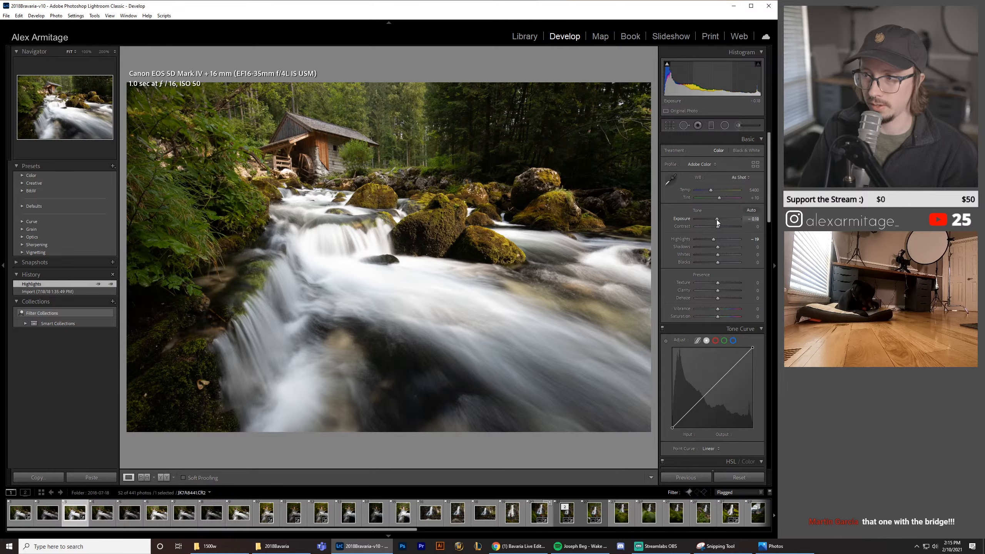
pyautogui.moveTo(717, 219); pyautogui.dragTo(716, 219)
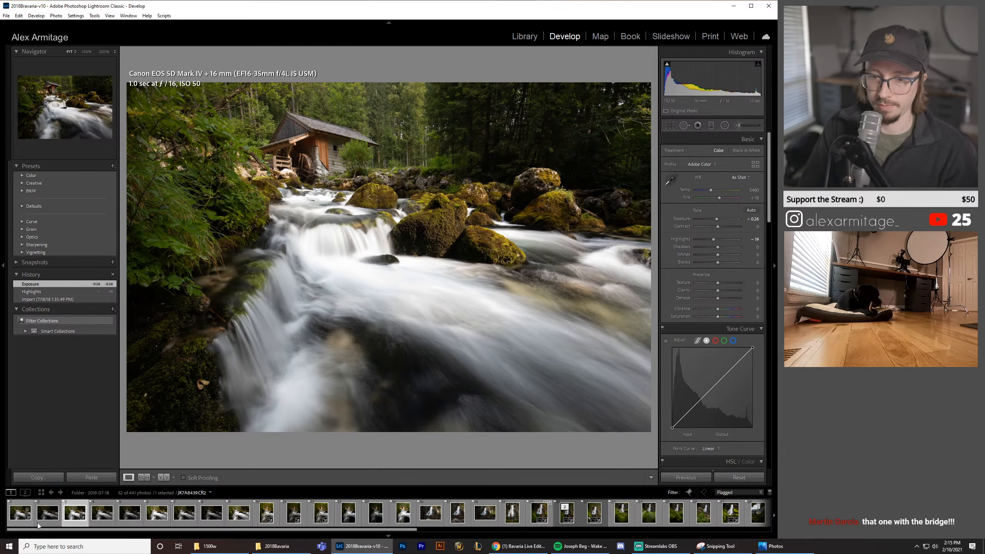
# Step: Try to copy all develop settings from the 0.5 sec photo JK7A8439 and paste them onto the 1.0 sec JK7A8441
pyautogui.click(22, 524)
pyautogui.hotkey('ctrl', 'shift', 'c')
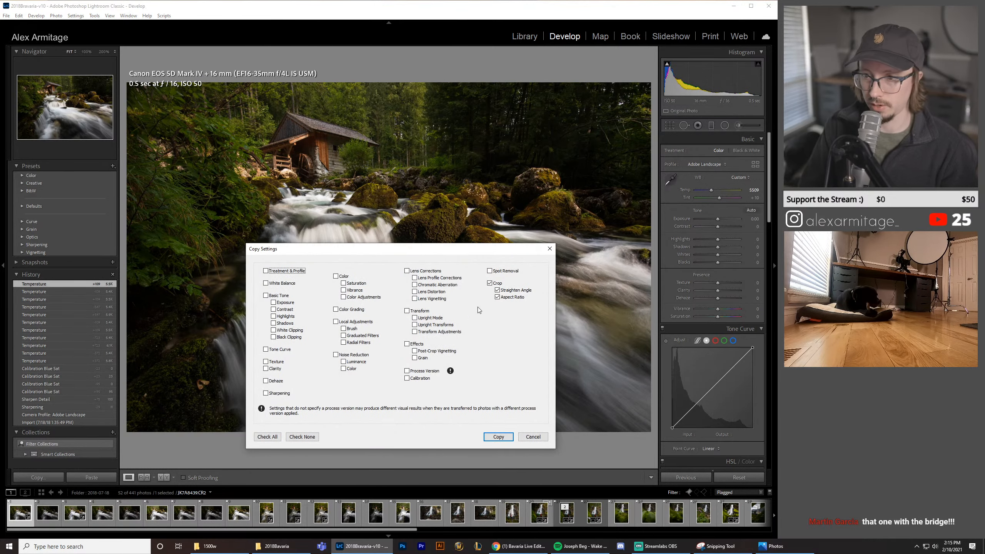
pyautogui.click(269, 437)
pyautogui.click(499, 437)
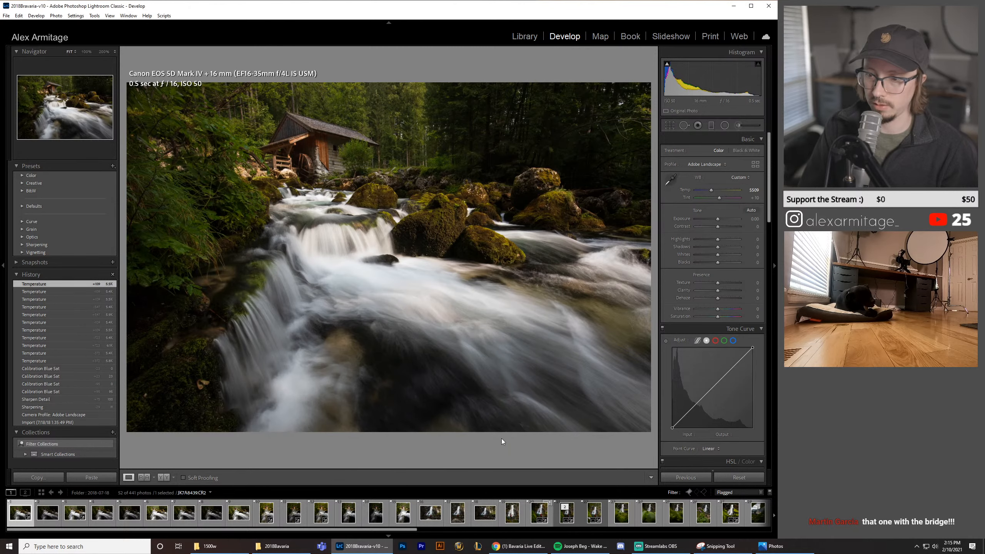
pyautogui.click(76, 524)
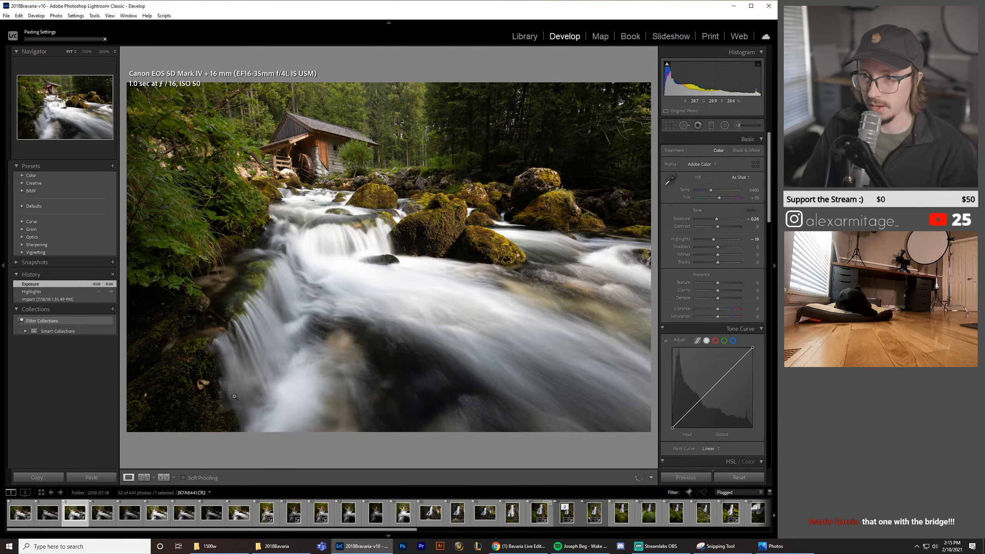
pyautogui.hotkey('ctrl', 'shift', 'v')
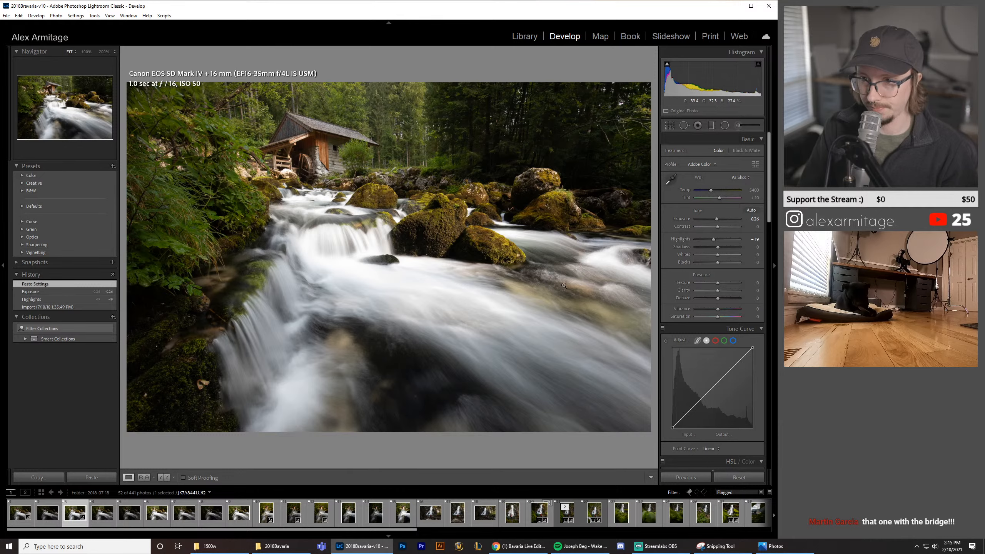
# Step: Copy the develop settings of JK7A8439 again and apply them to JK7A8441, including the Adobe Landscape profile and 5509 temperature
pyautogui.click(22, 521)
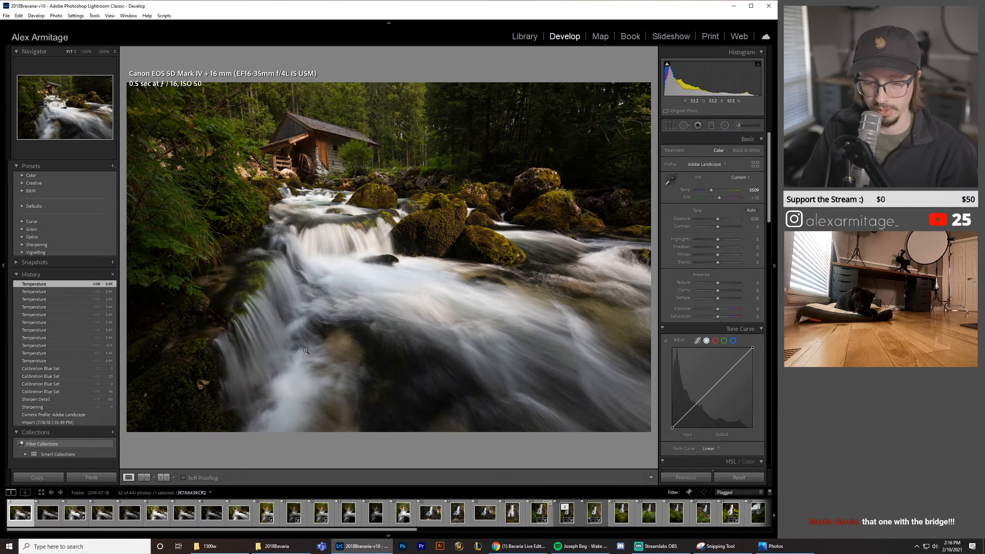
pyautogui.hotkey('ctrl', 'shift', 'c')
pyautogui.click(499, 437)
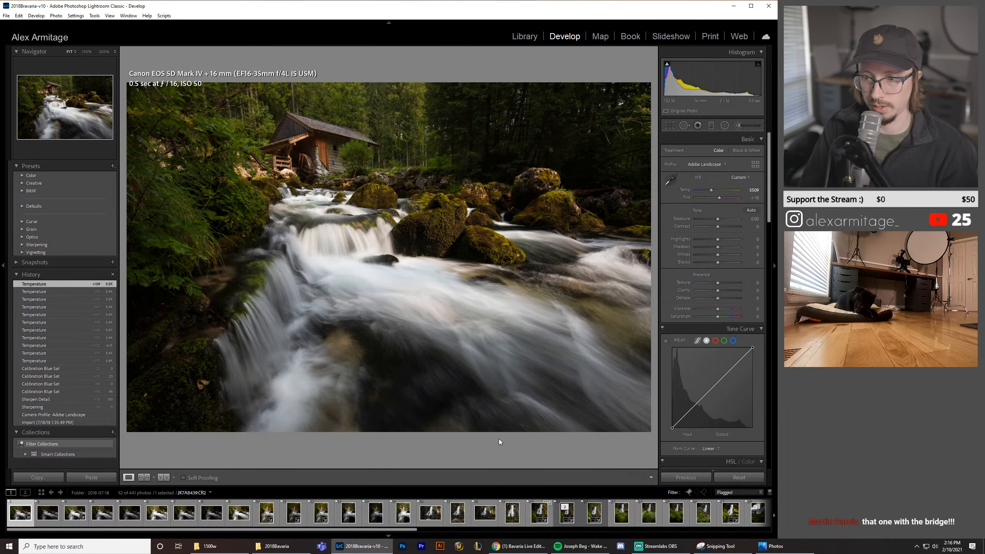
pyautogui.click(78, 522)
pyautogui.hotkey('ctrl', 'shift', 'v')
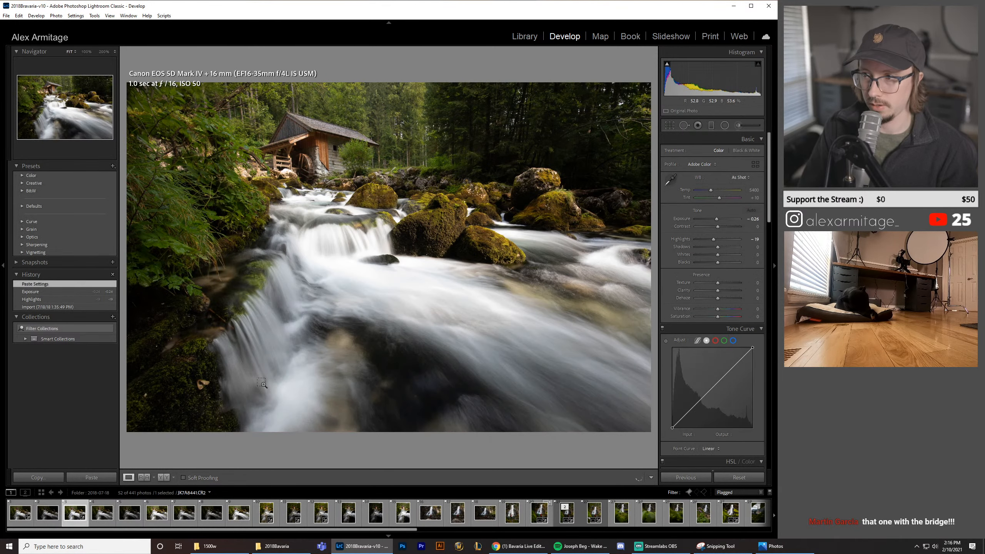
pyautogui.hotkey('ctrl', 'shift', 'v')
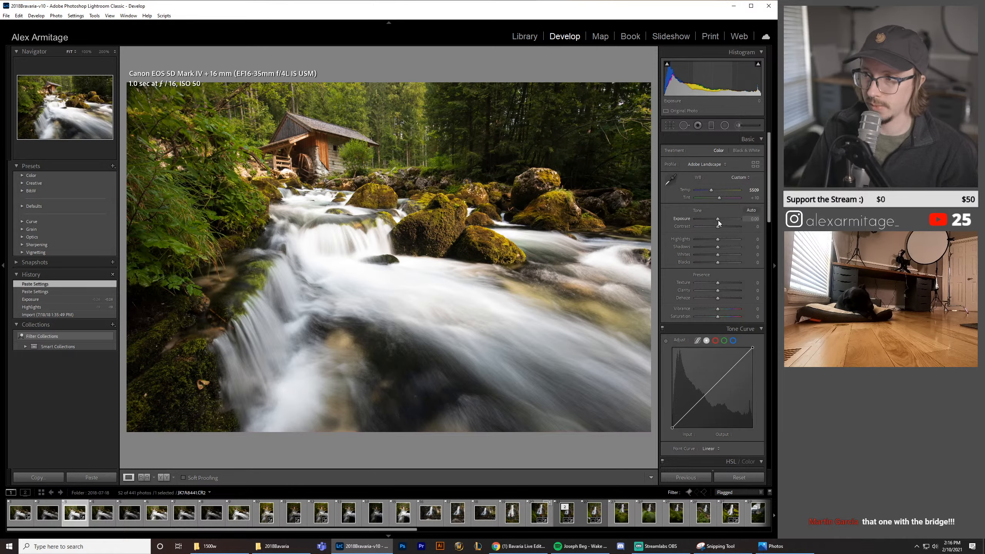
# Step: Set the exposure of JK7A8441 to -0.18 and its highlights to -16
pyautogui.moveTo(718, 221); pyautogui.dragTo(715, 242)
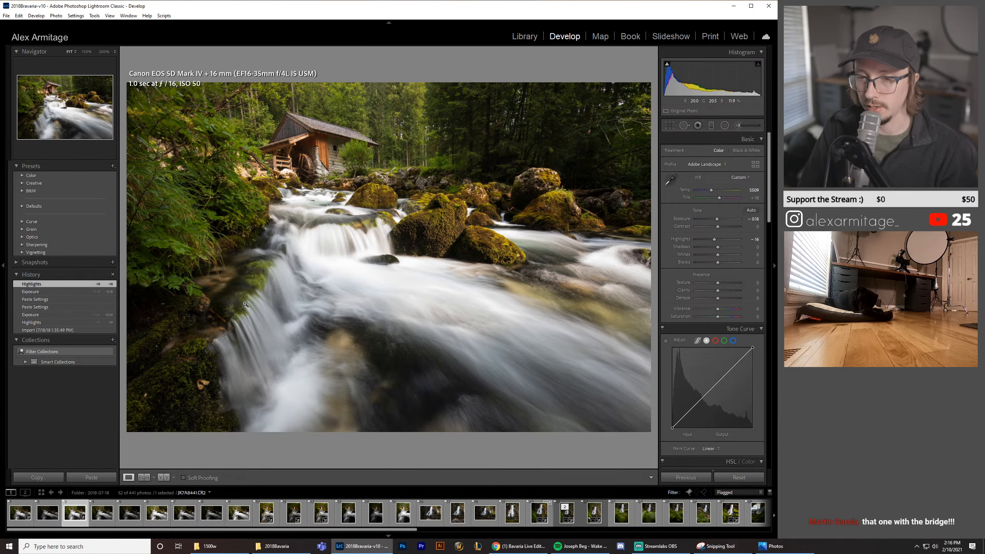
pyautogui.moveTo(613, 152); pyautogui.dragTo(535, 233)
# Step: Compare JK7A8439 with the other two 0.5 sec watermill exposures for water texture and light on the cabin
pyautogui.click(103, 522)
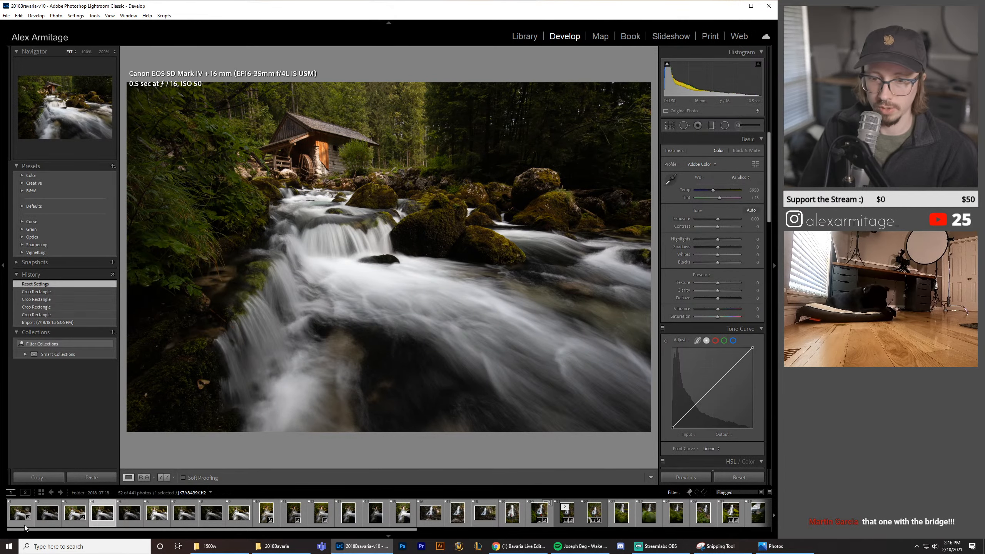
pyautogui.click(25, 524)
pyautogui.click(102, 526)
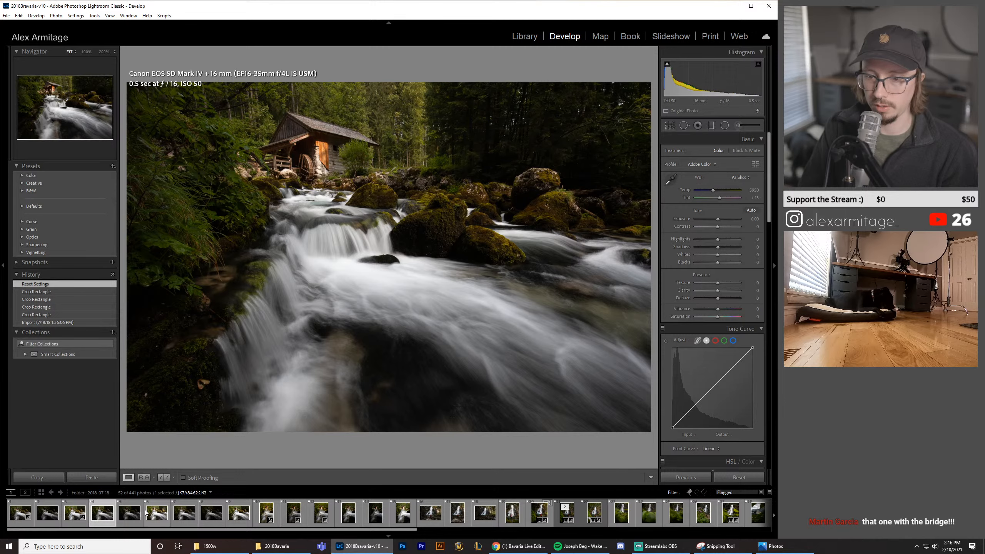
pyautogui.click(185, 524)
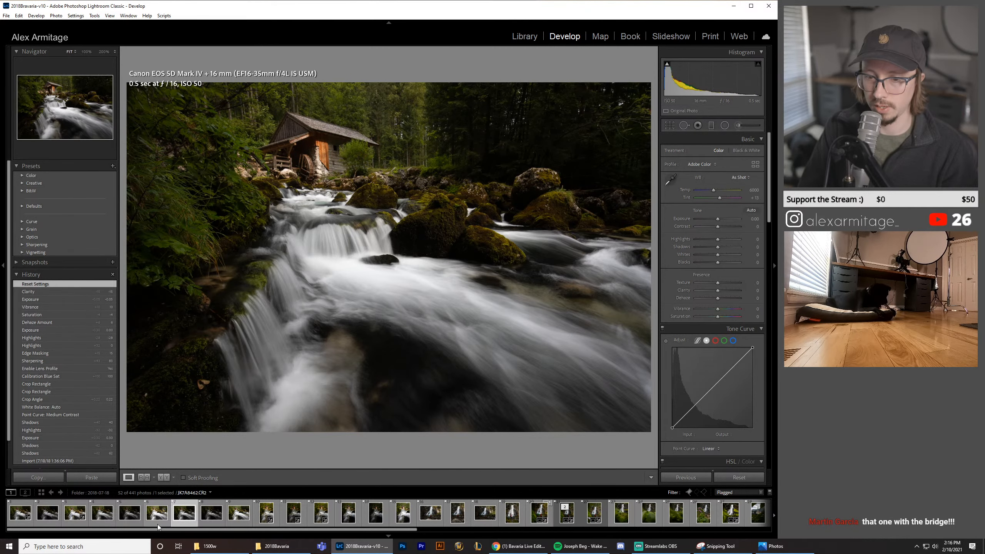
# Step: Compare the 0.5 sec shots JK7A8460 and JK7A8466, and paste the copied develop settings onto JK7A8460
pyautogui.click(107, 525)
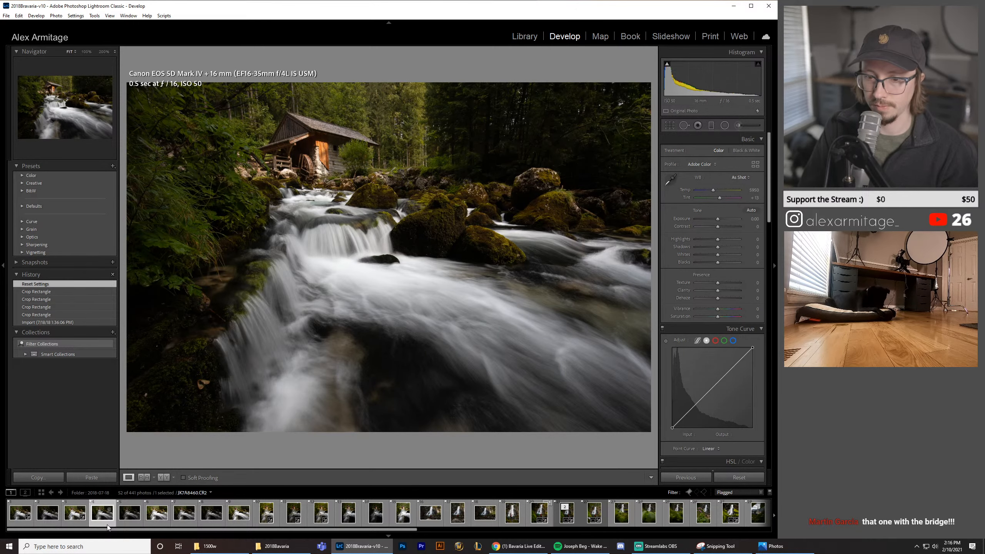
pyautogui.click(184, 523)
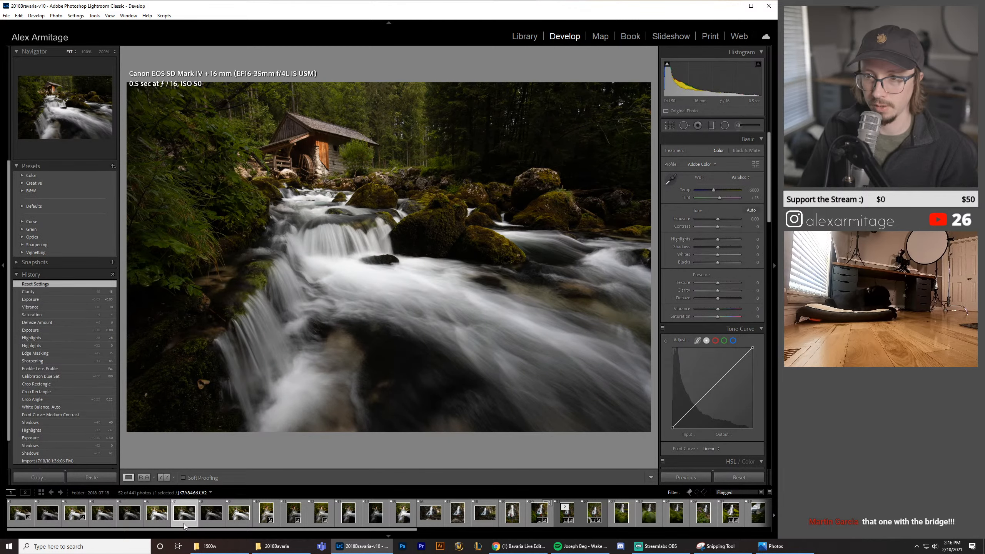
pyautogui.click(105, 523)
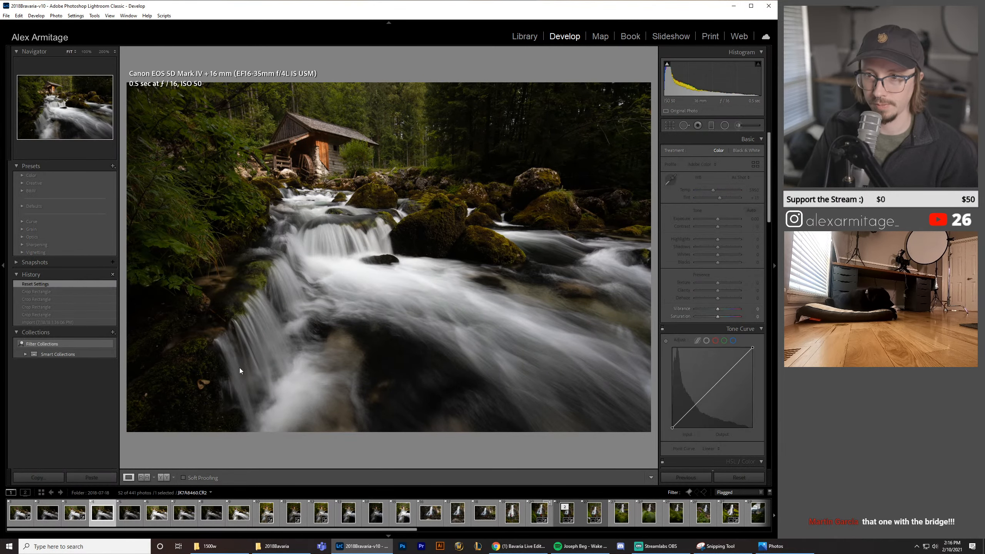
pyautogui.hotkey('ctrl', 'shift', 'v')
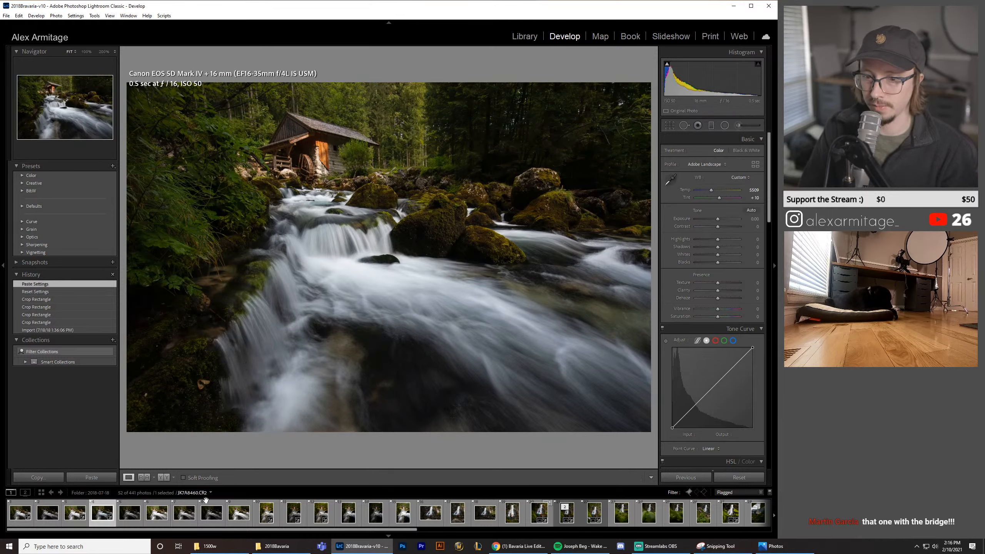
# Step: Check JK7A8460 against JK7A8466 and warm the white balance temperature of JK7A8460 to 5772
pyautogui.click(179, 522)
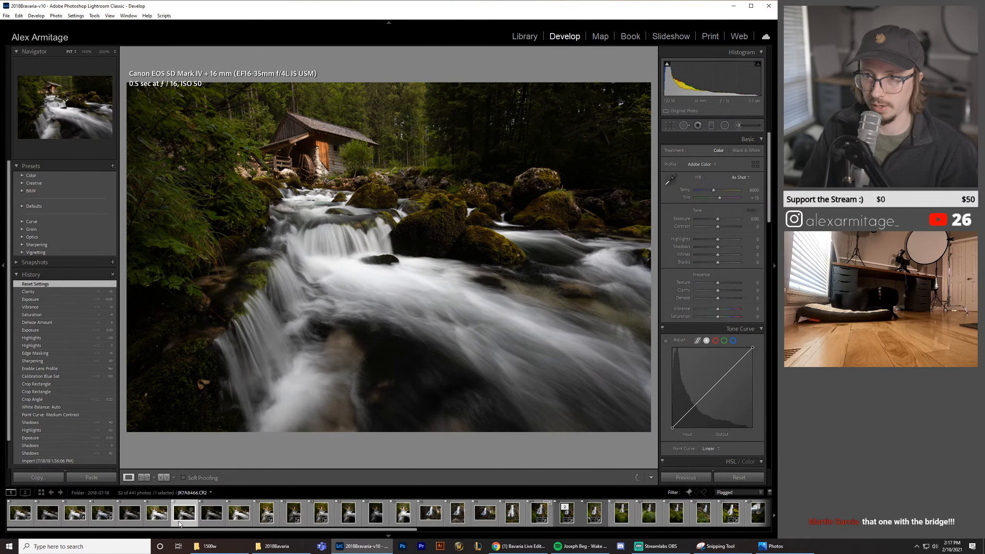
pyautogui.click(107, 522)
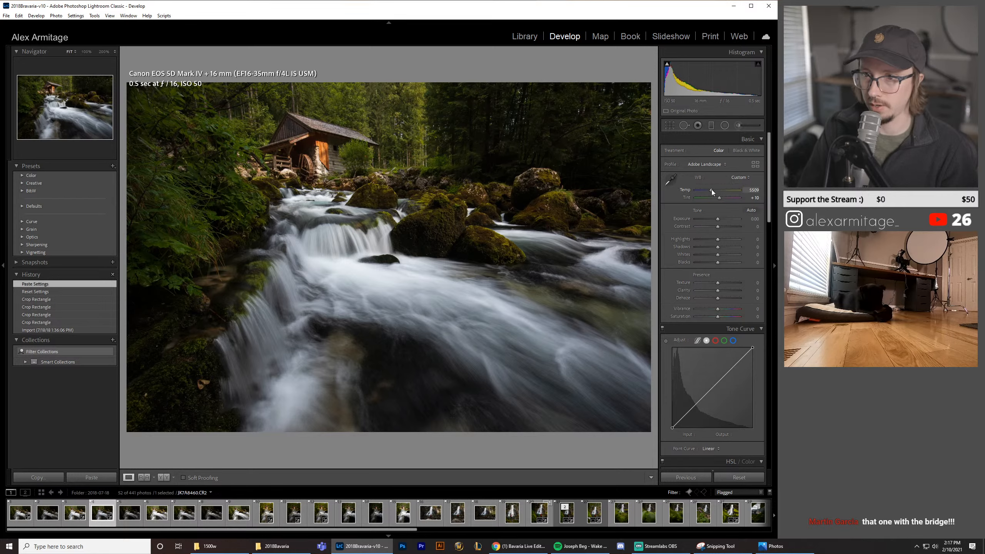
pyautogui.moveTo(711, 190); pyautogui.dragTo(713, 189)
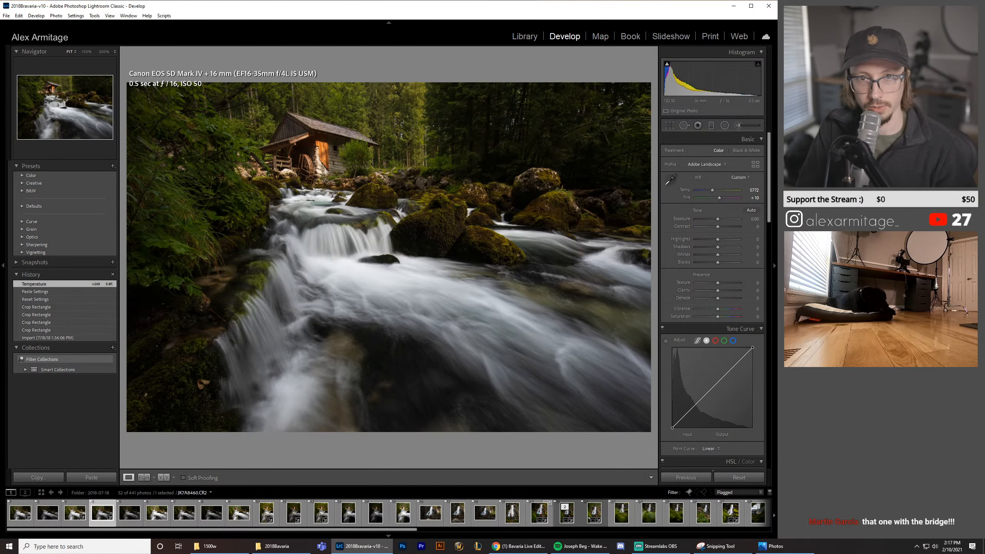
# Step: Compare JK7A8460 with the 1.0 sec JK7A8441 and the 0.5 sec JK7A8439 for water texture and cabin light
pyautogui.click(69, 518)
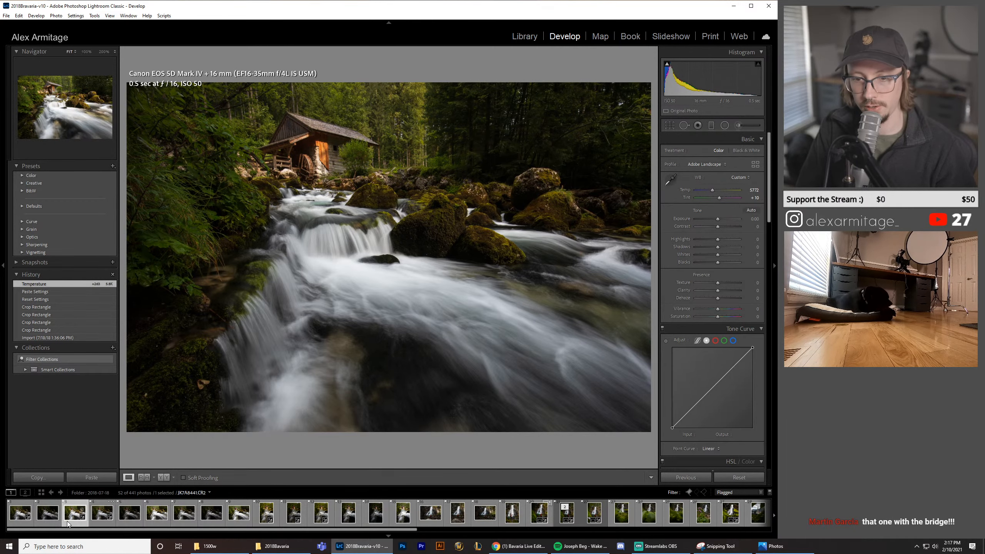
pyautogui.click(105, 522)
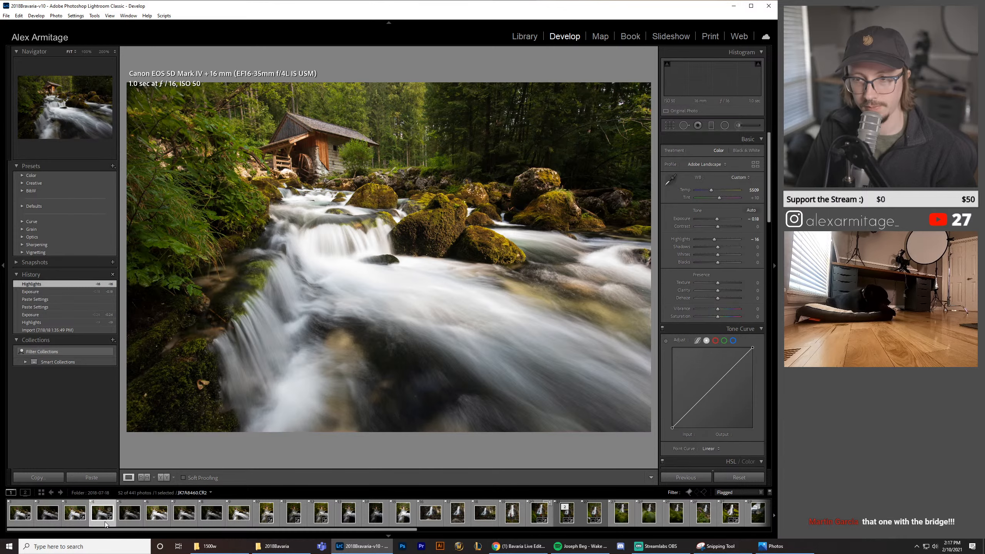
pyautogui.click(72, 522)
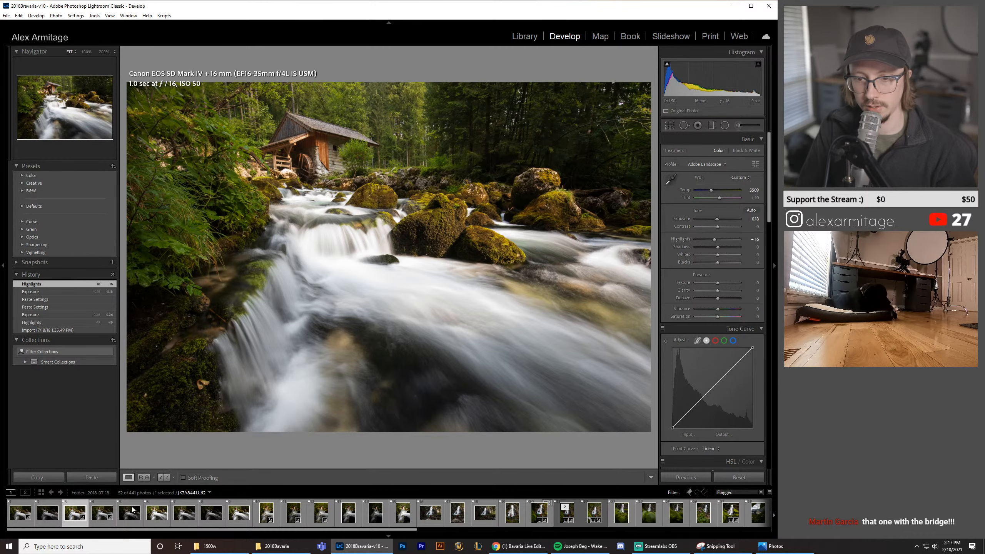
pyautogui.click(106, 522)
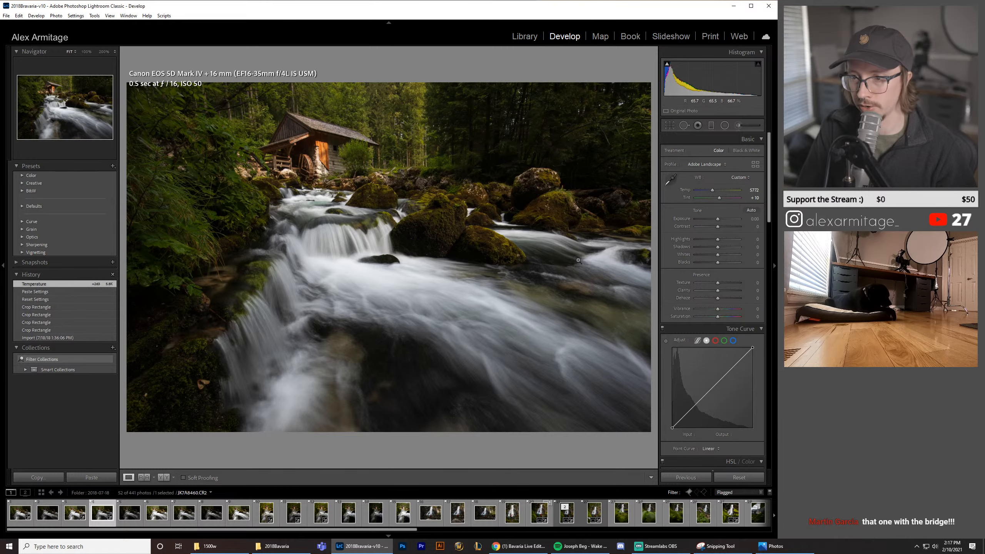
pyautogui.press('Left')
pyautogui.press('Left')
pyautogui.press('Left')
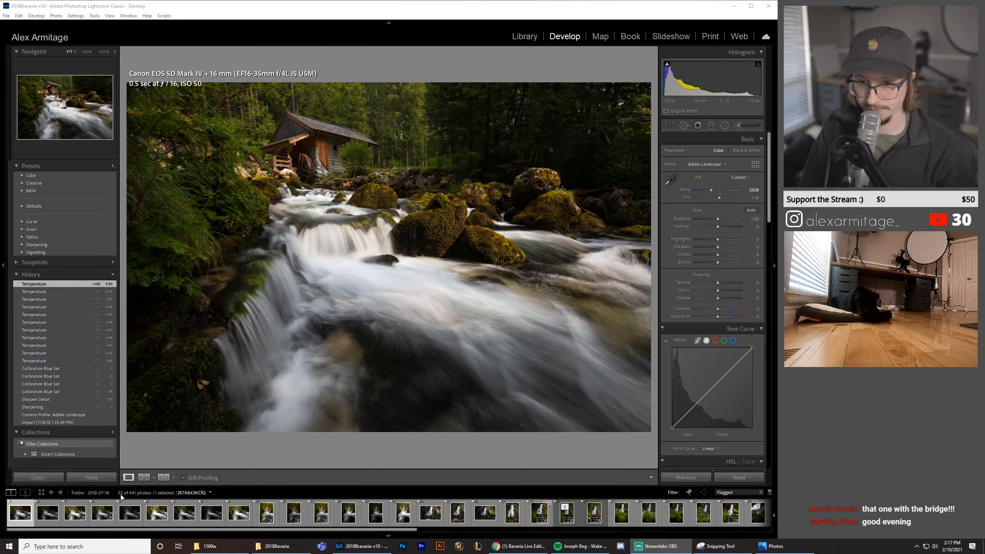
# Step: Select JK7A8439, JK7A8441 and JK7A8460 together and open them as layers in Photoshop
pyautogui.keyDown('ctrl'); pyautogui.click(79, 525); pyautogui.keyUp('ctrl')
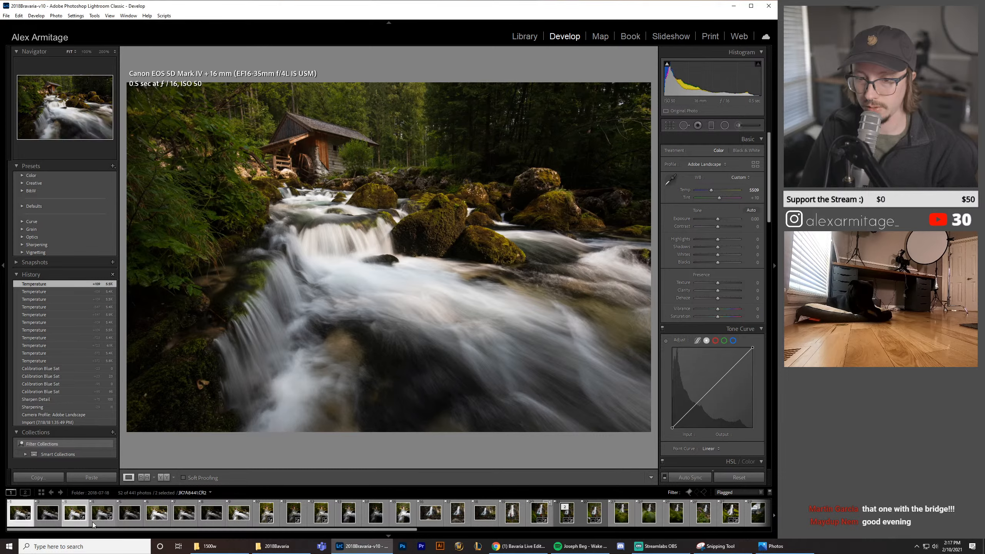
pyautogui.rightClick(21, 521)
pyautogui.moveTo(80, 343)
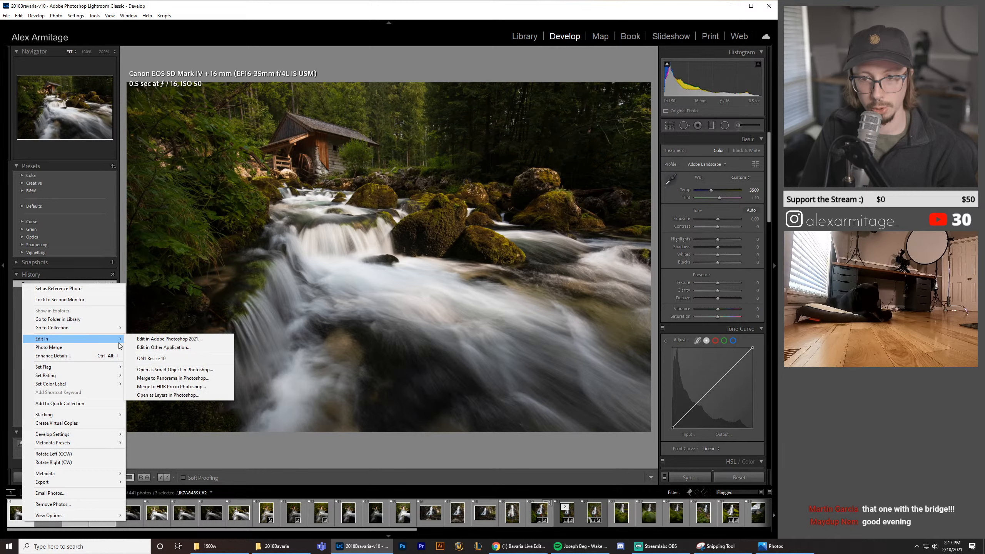
pyautogui.click(150, 396)
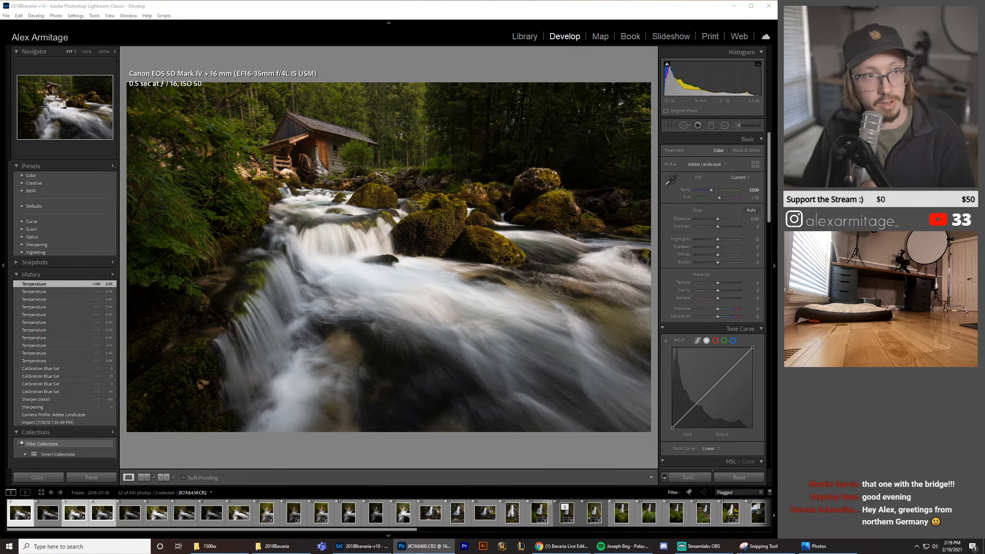
# Step: Check the layers loaded in the JK7A8460 document, close it without saving and return to Lightroom Classic
pyautogui.moveTo(0, 79); pyautogui.dragTo(267, 0)
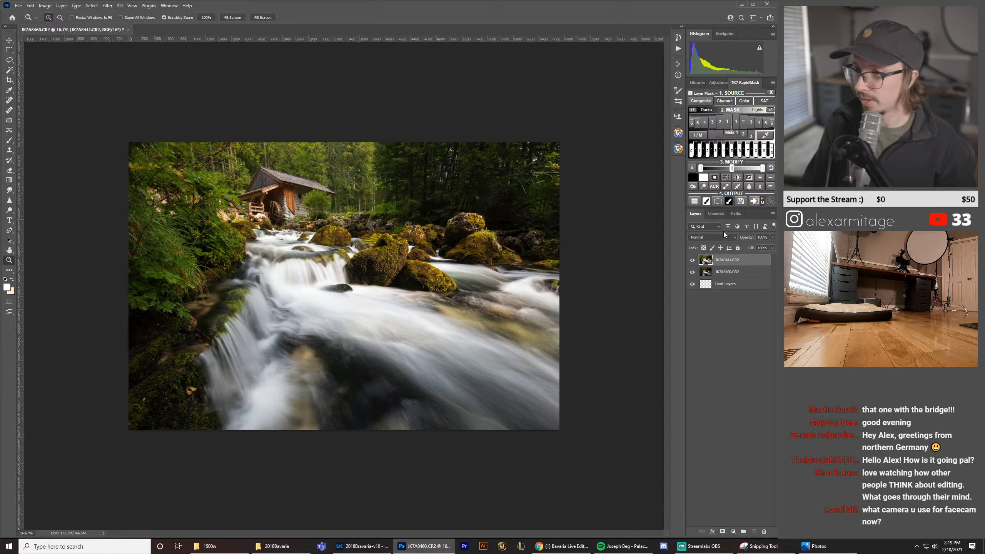
pyautogui.click(726, 289)
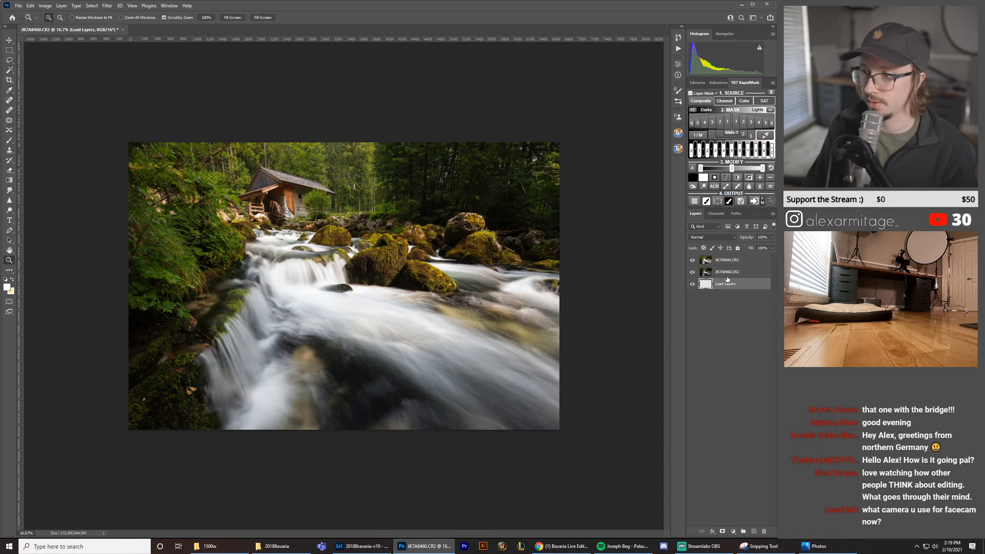
pyautogui.keyDown('shift'); pyautogui.click(728, 261); pyautogui.keyUp('shift')
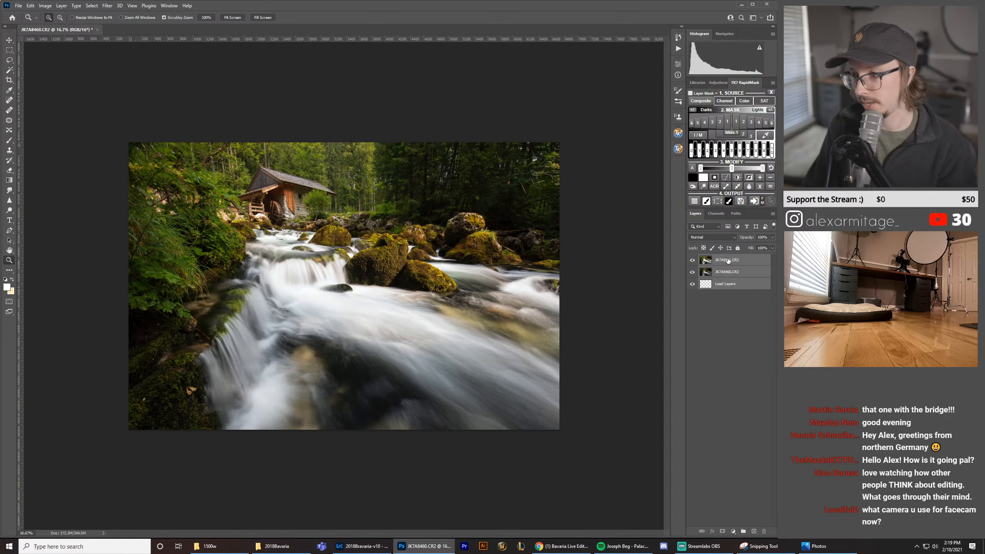
pyautogui.click(728, 313)
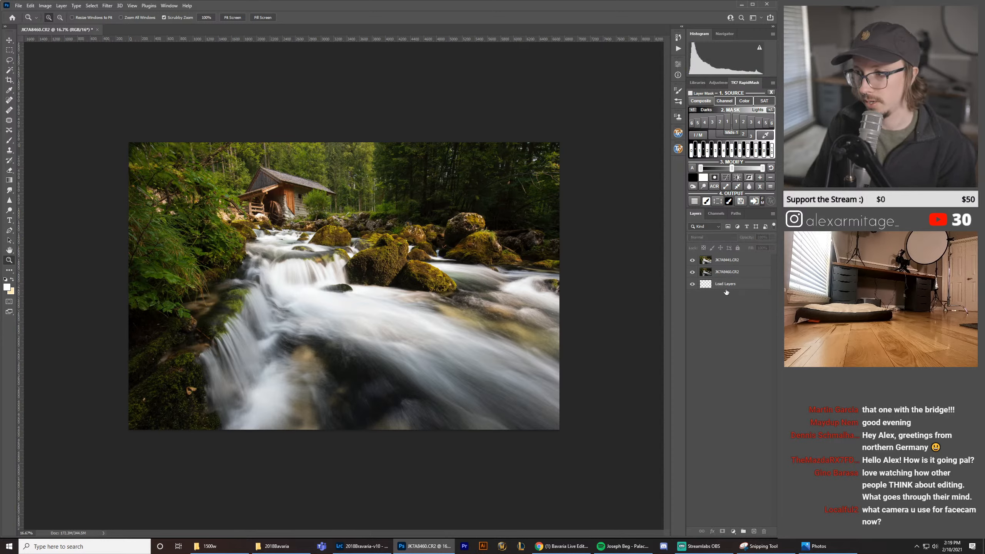
pyautogui.click(728, 284)
pyautogui.click(122, 30)
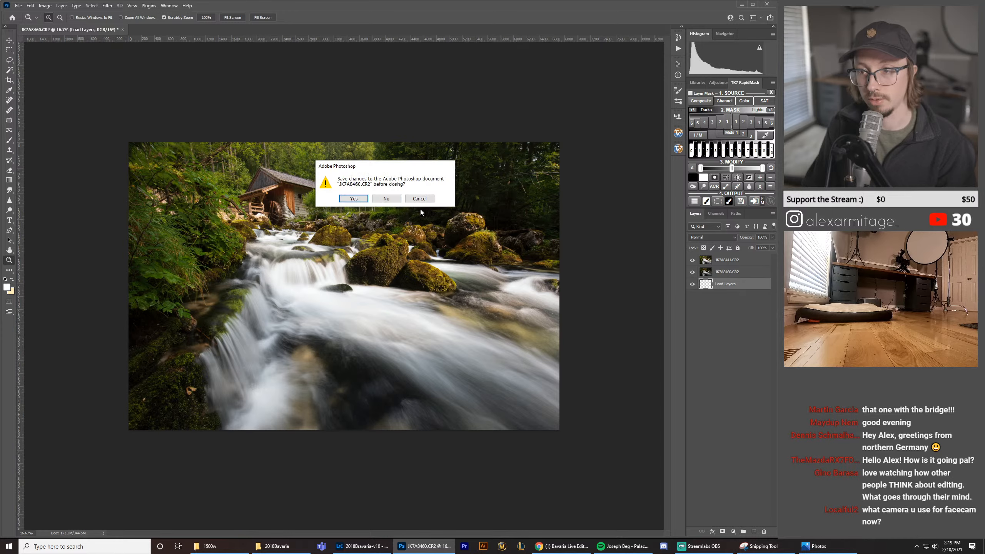
pyautogui.click(386, 199)
pyautogui.click(362, 546)
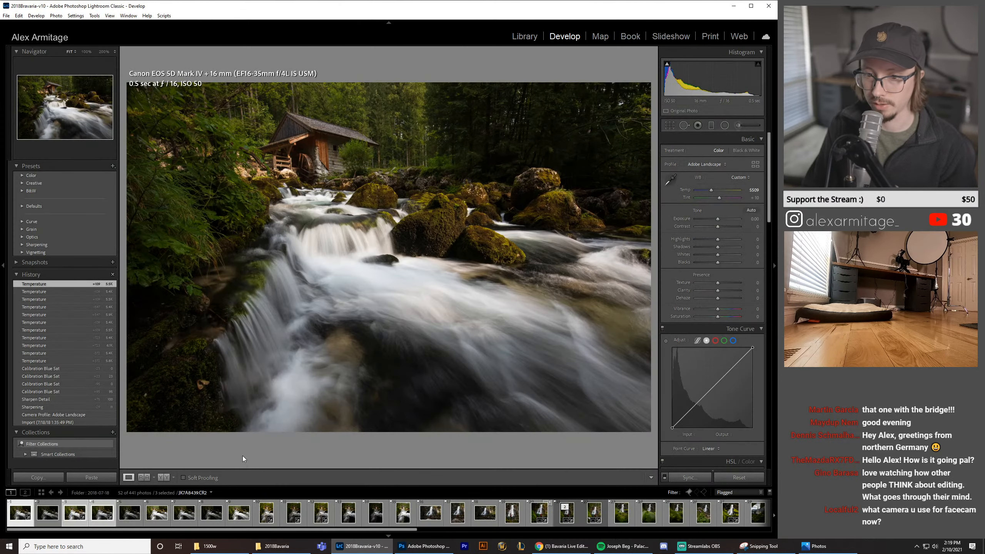
# Step: Open the three selected watermill photos again as layers in one Photoshop document
pyautogui.rightClick(101, 521)
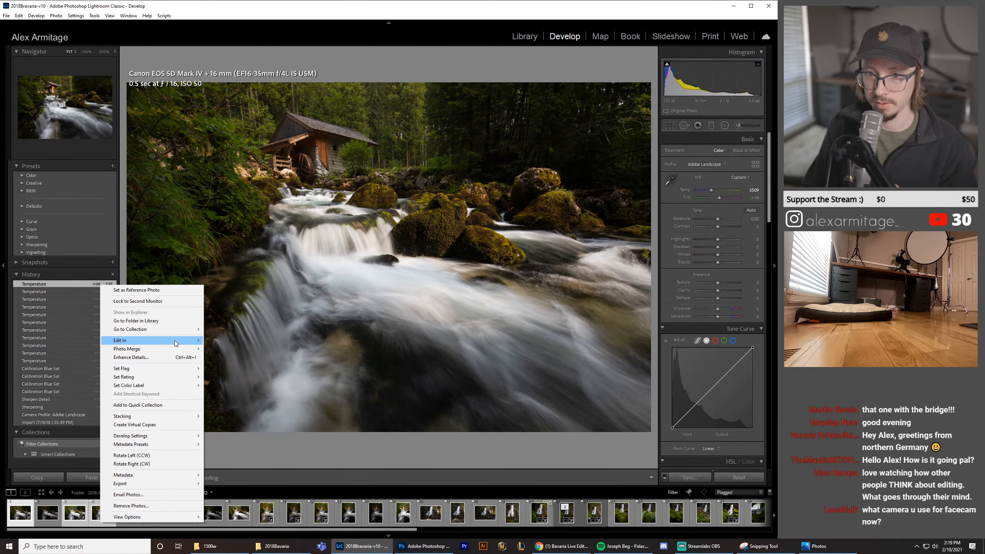
pyautogui.moveTo(174, 341)
pyautogui.click(272, 388)
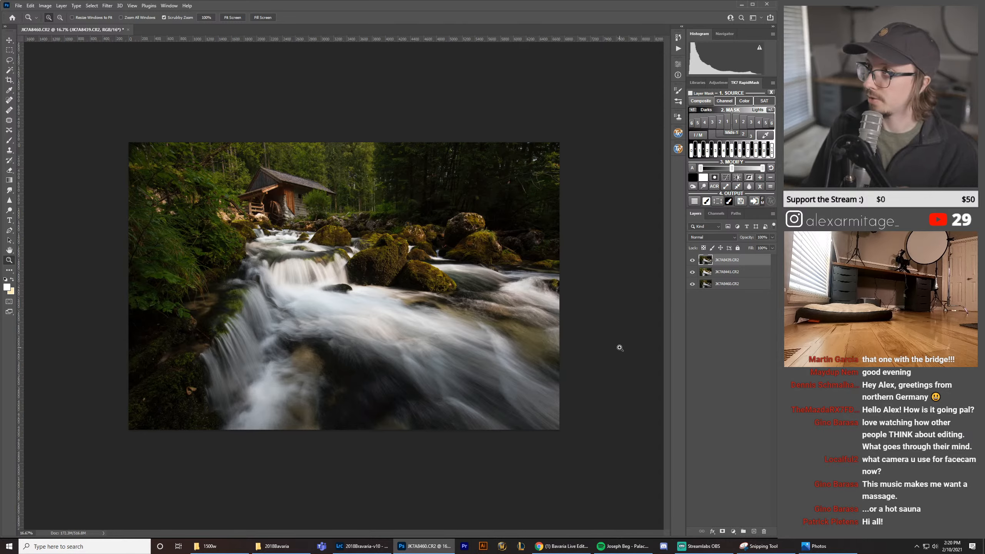
# Step: Check the effect of the JK7A8439 layer, and hide both JK7A8439 and JK7A8441 so only JK7A8460 shows
pyautogui.click(692, 260)
pyautogui.click(692, 261)
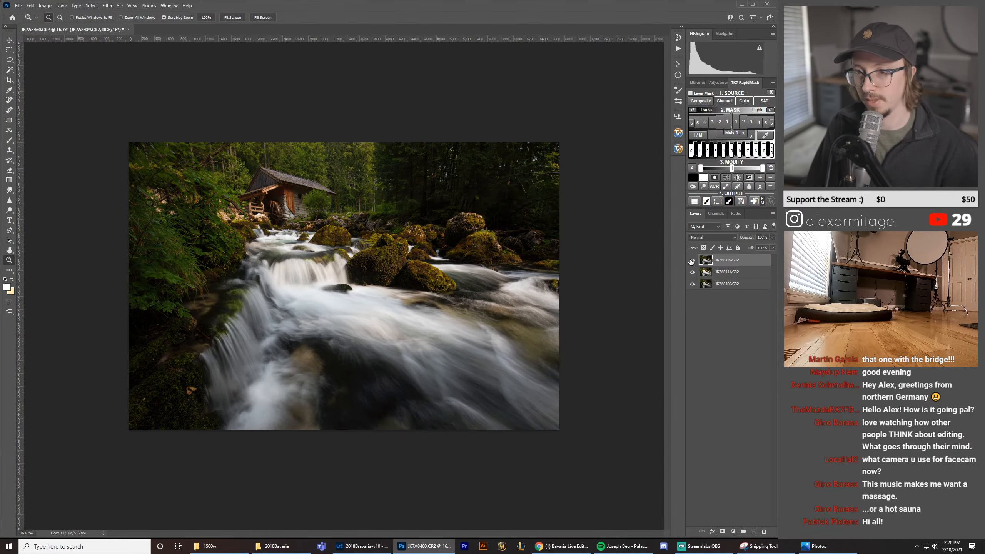
pyautogui.moveTo(693, 261); pyautogui.dragTo(693, 275)
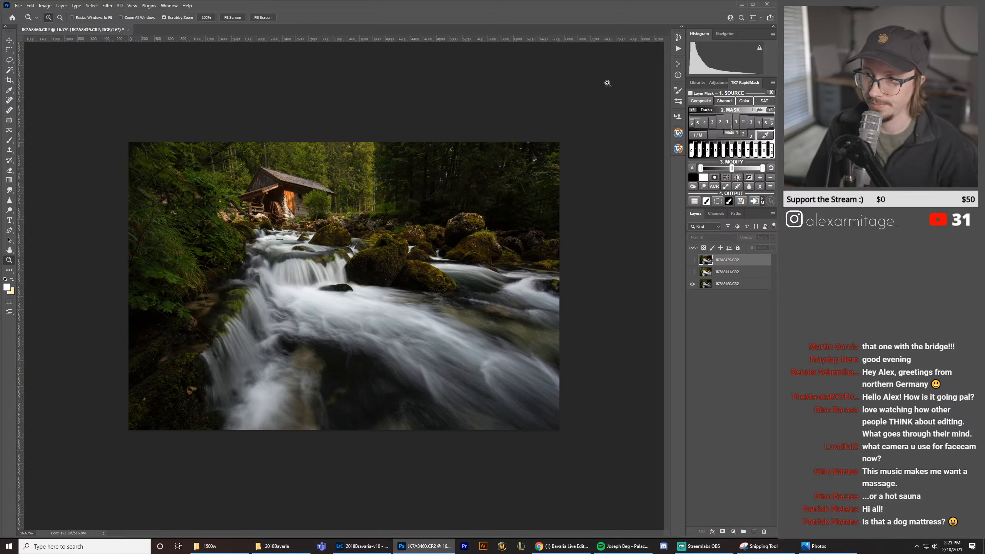
# Step: Toggle the visibility of JK7A8439 over JK7A8460 to compare their water flow and cabin light
pyautogui.click(692, 261)
pyautogui.click(692, 261)
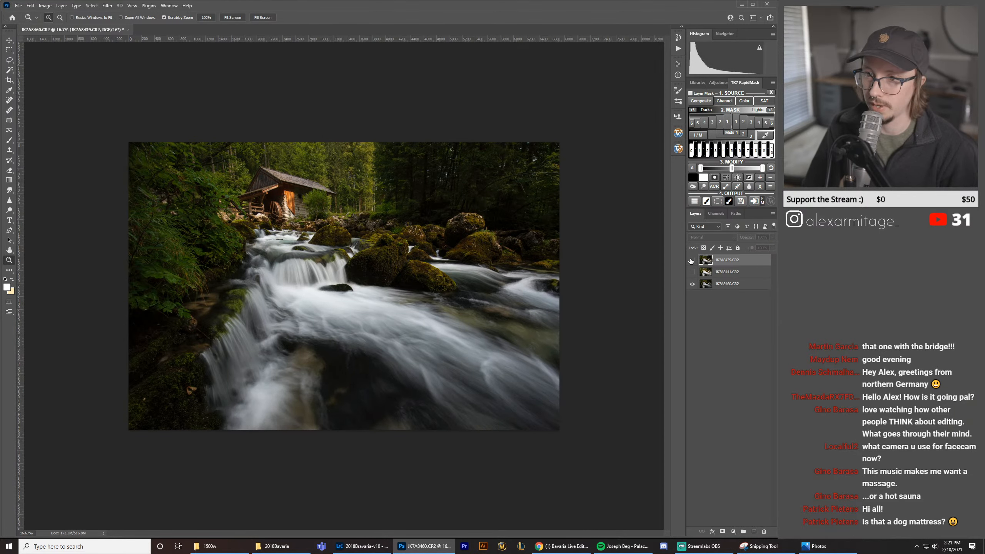
pyautogui.click(692, 261)
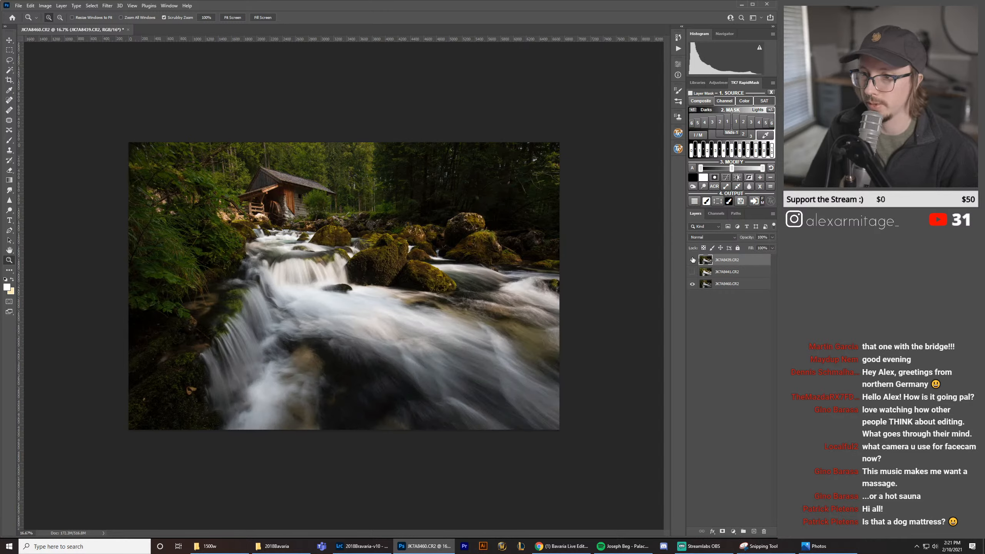
pyautogui.click(692, 261)
pyautogui.click(692, 261)
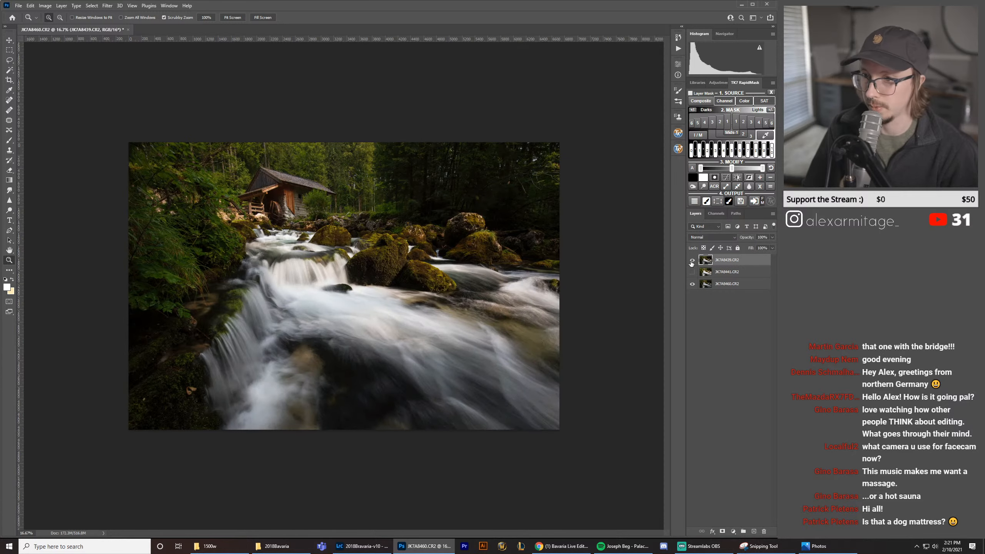
pyautogui.click(692, 261)
pyautogui.click(692, 261)
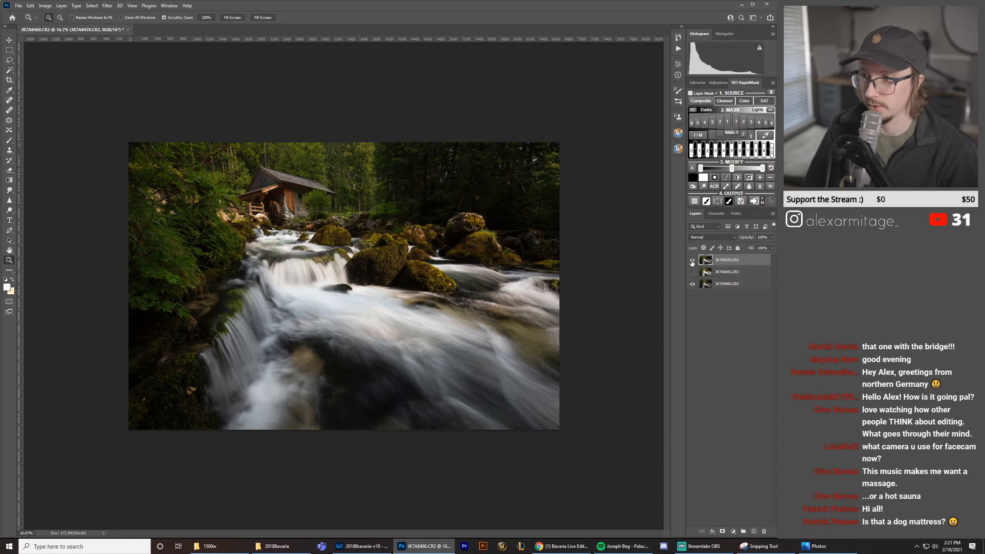
# Step: Move the JK7A8460 layer directly beneath JK7A8439 and compare the two by repeatedly toggling JK7A8439, leaving it visible
pyautogui.moveTo(706, 284); pyautogui.dragTo(706, 270)
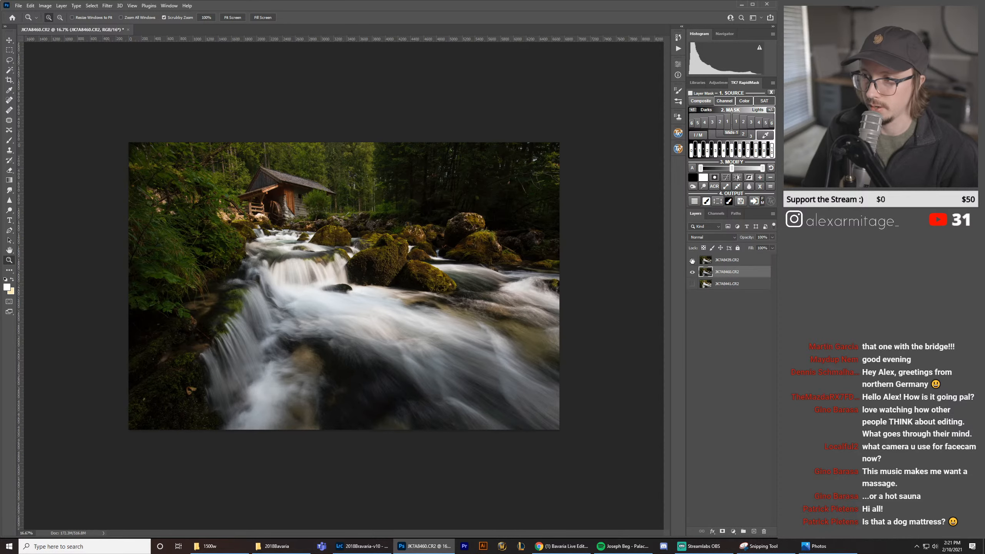
pyautogui.click(692, 261)
pyautogui.click(693, 261)
pyautogui.click(692, 261)
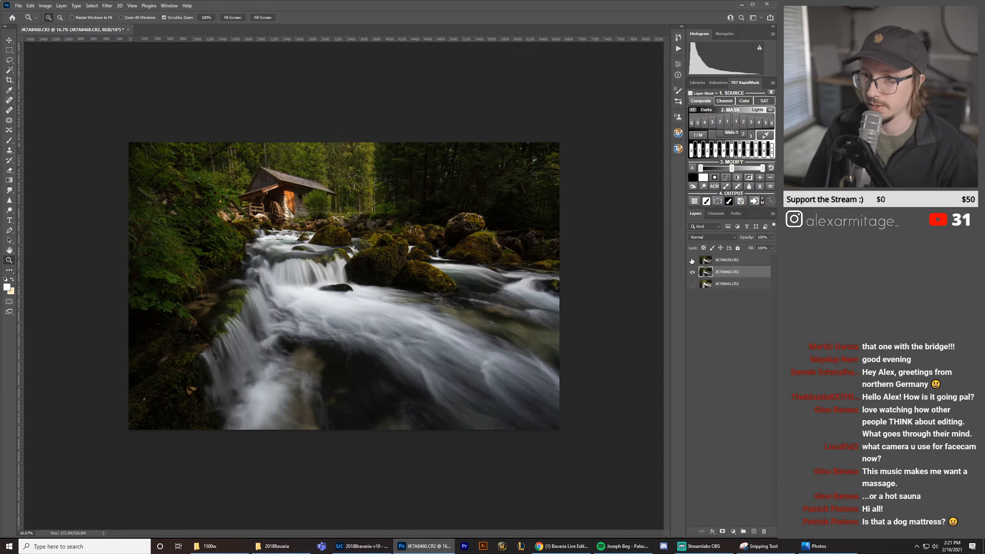
pyautogui.click(692, 261)
pyautogui.click(692, 261)
pyautogui.click(692, 261)
pyautogui.click(692, 261)
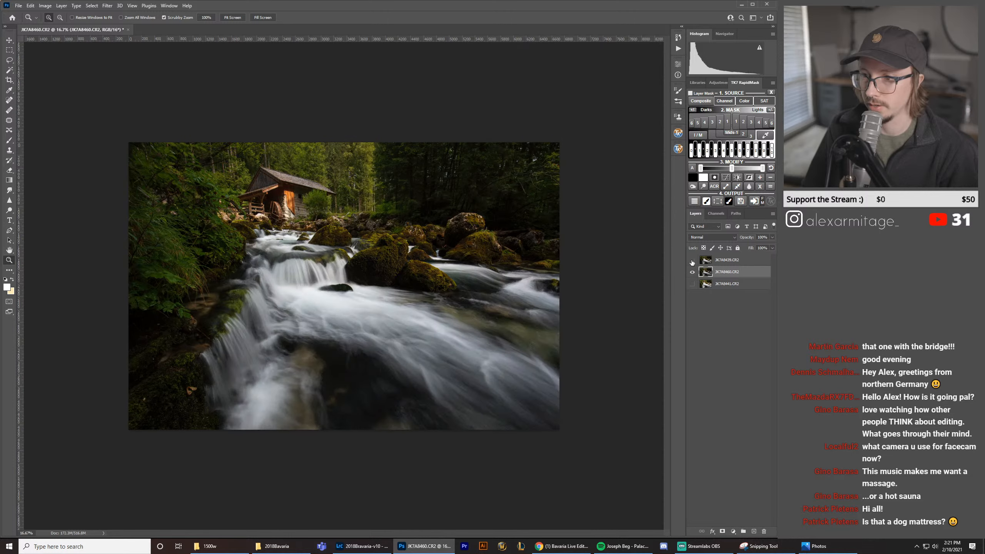
pyautogui.click(692, 261)
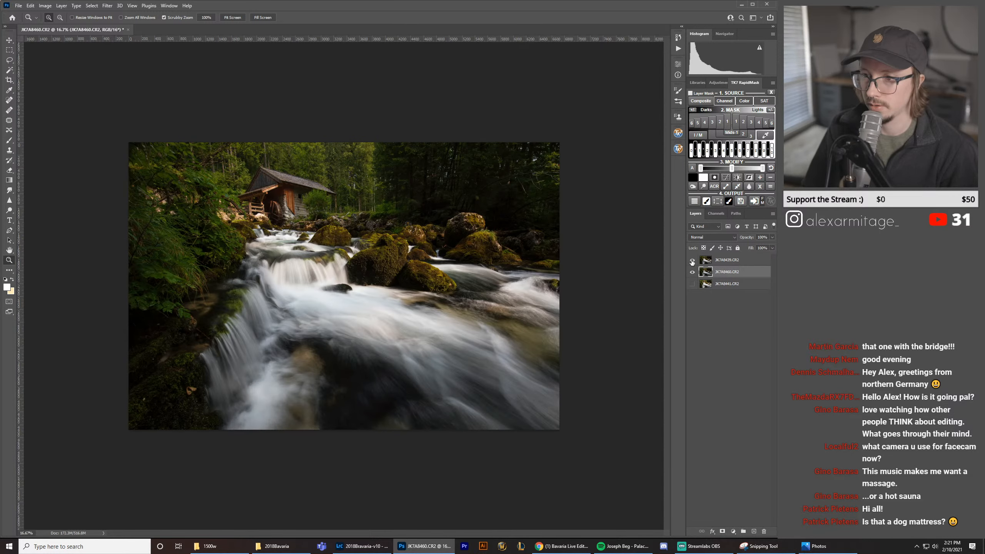
pyautogui.click(693, 261)
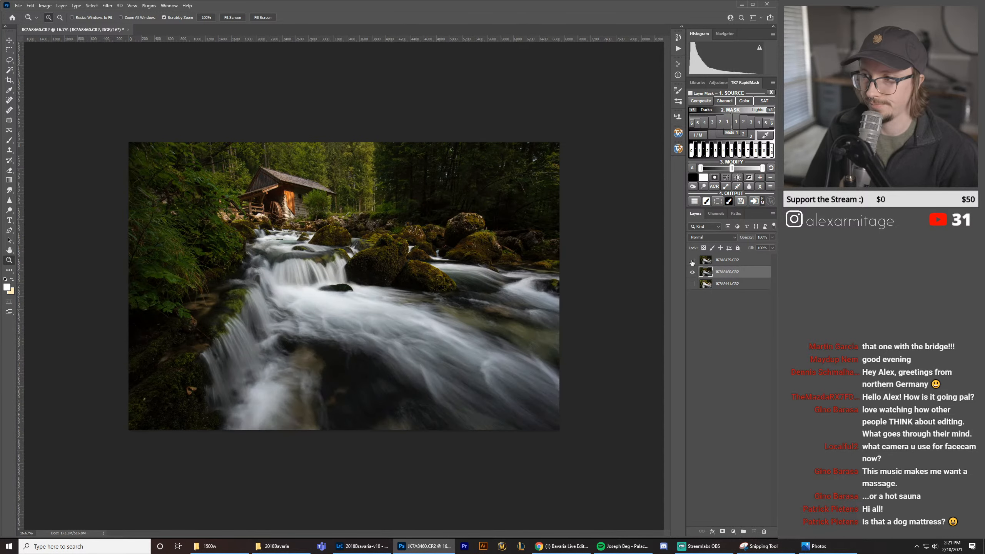
pyautogui.click(692, 261)
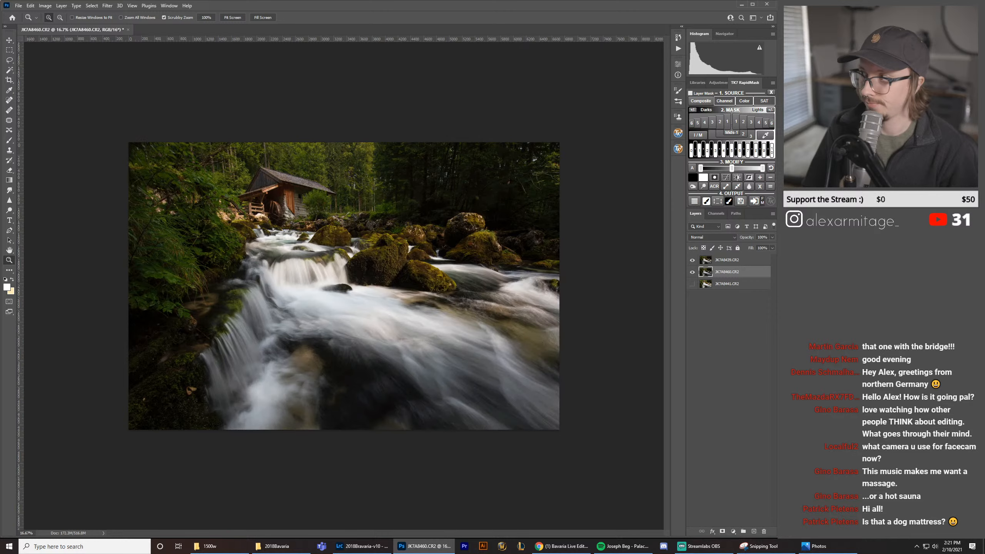
# Step: Compare the JK7A8439 and JK7A8460 exposures by repeatedly toggling JK7A8439, leaving it visible
pyautogui.click(693, 261)
pyautogui.click(693, 261)
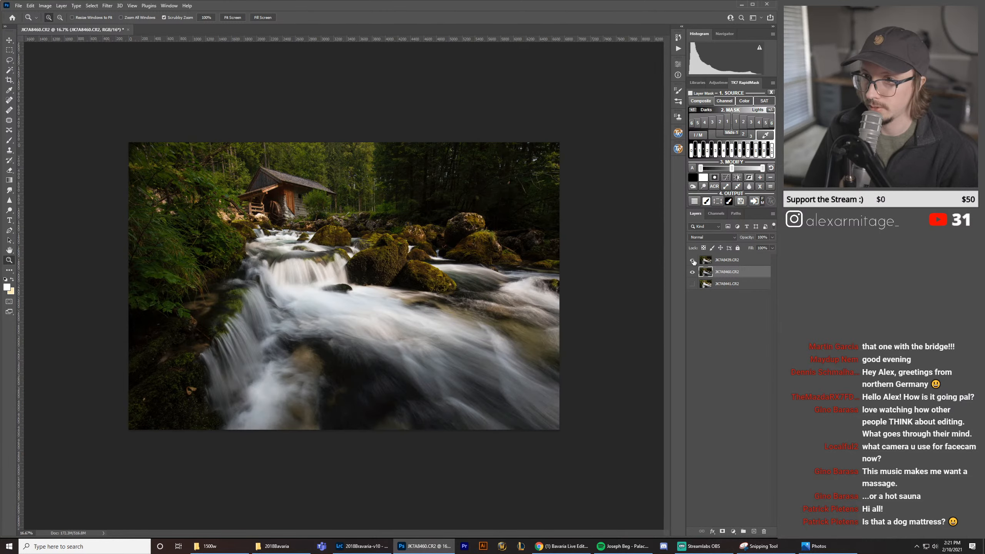
pyautogui.click(693, 261)
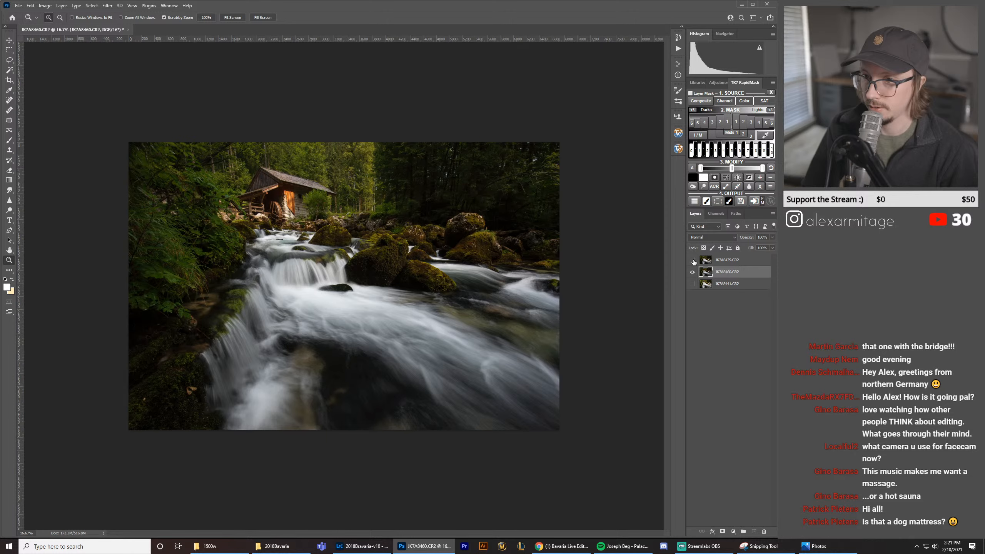
pyautogui.click(693, 261)
pyautogui.click(693, 261)
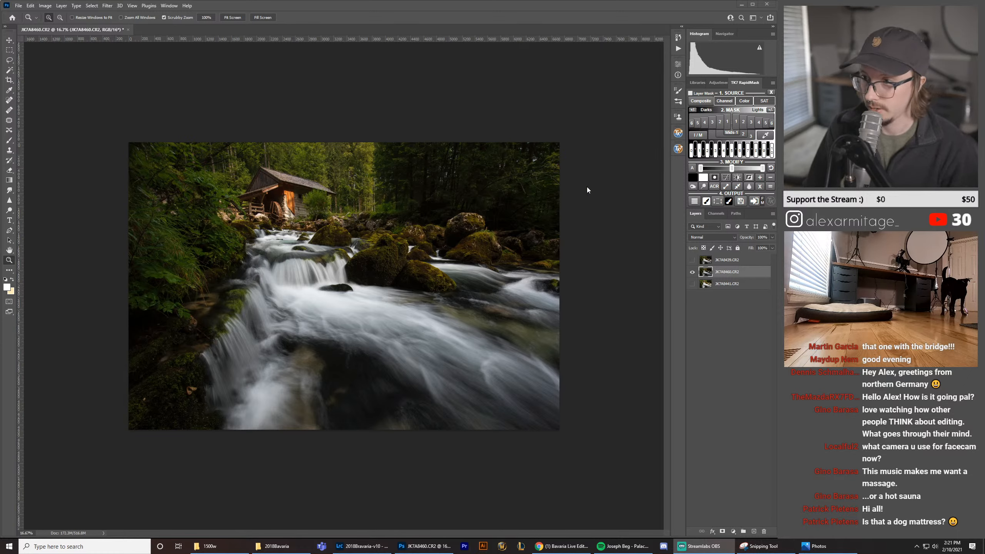
pyautogui.click(692, 260)
pyautogui.click(692, 260)
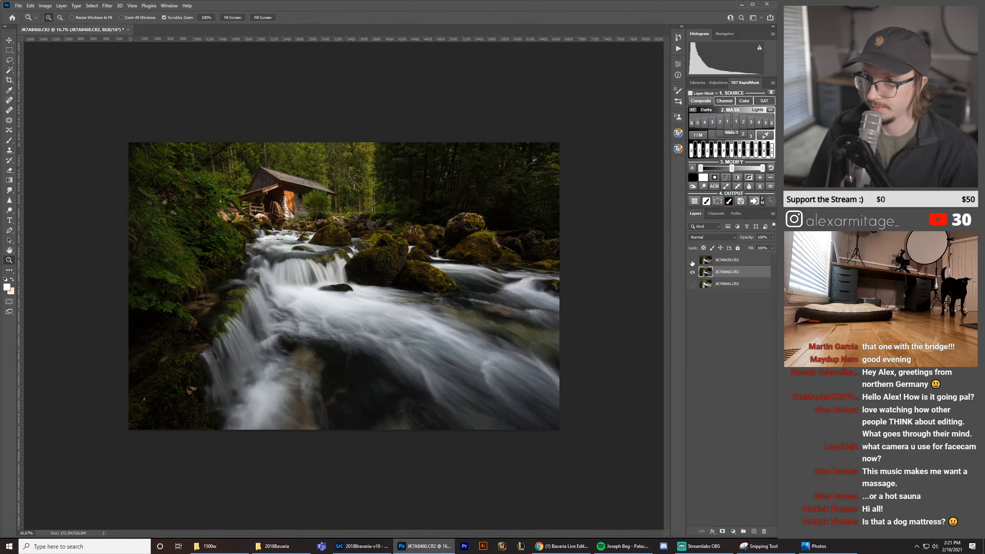
pyautogui.click(693, 260)
pyautogui.click(692, 260)
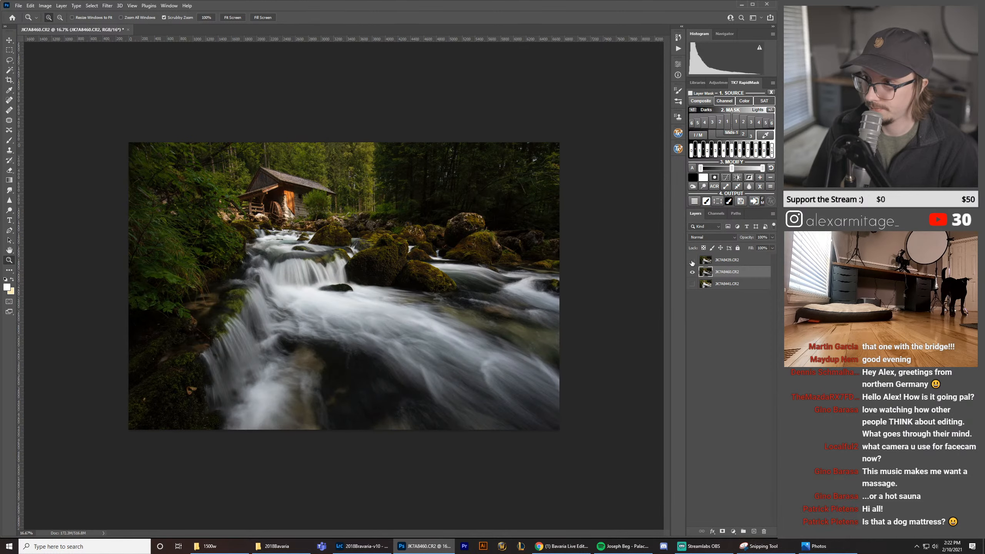
pyautogui.click(692, 261)
pyautogui.click(693, 262)
pyautogui.click(692, 261)
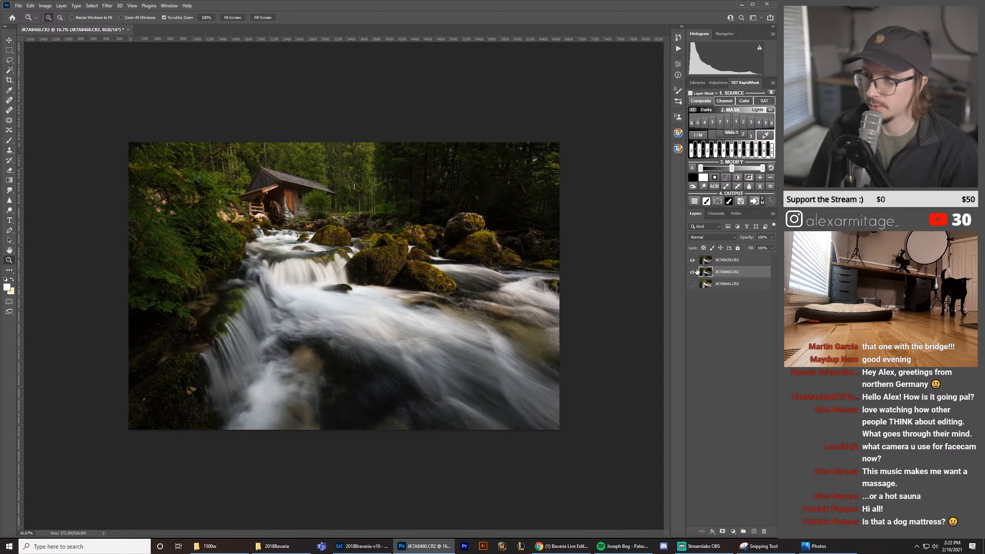
# Step: Add a white layer mask to JK7A8439 and toggle that layer to decide which areas to blend from JK7A8460
pyautogui.click(698, 263)
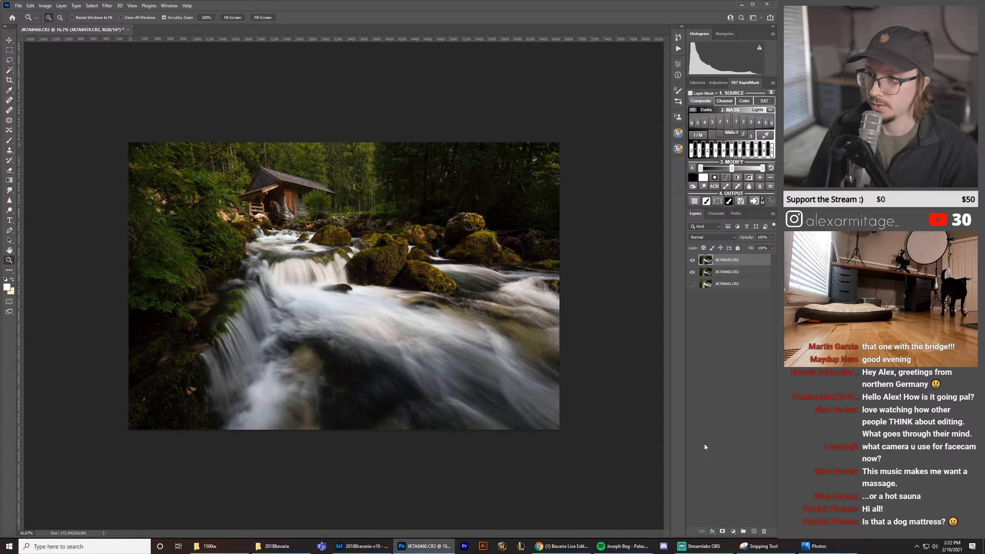
pyautogui.click(722, 532)
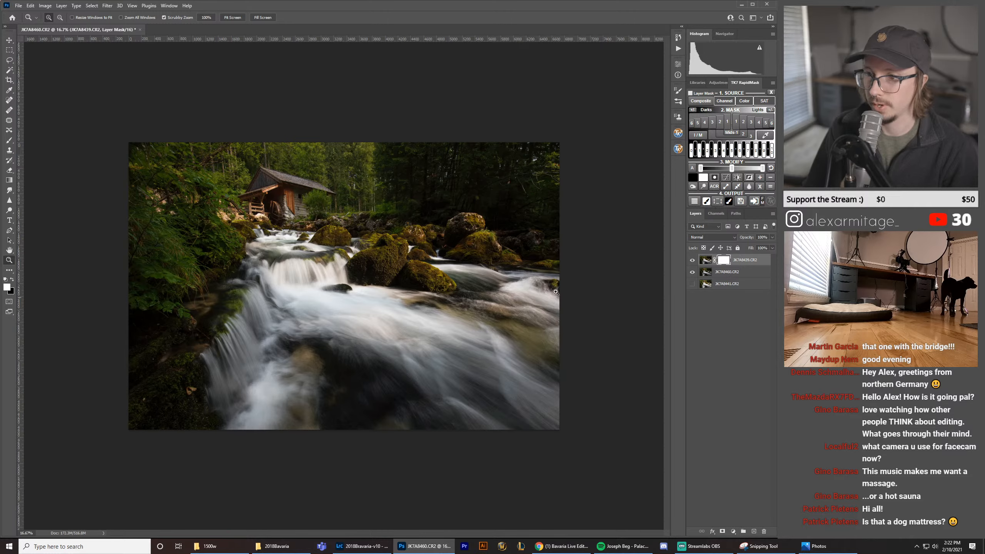
pyautogui.click(692, 261)
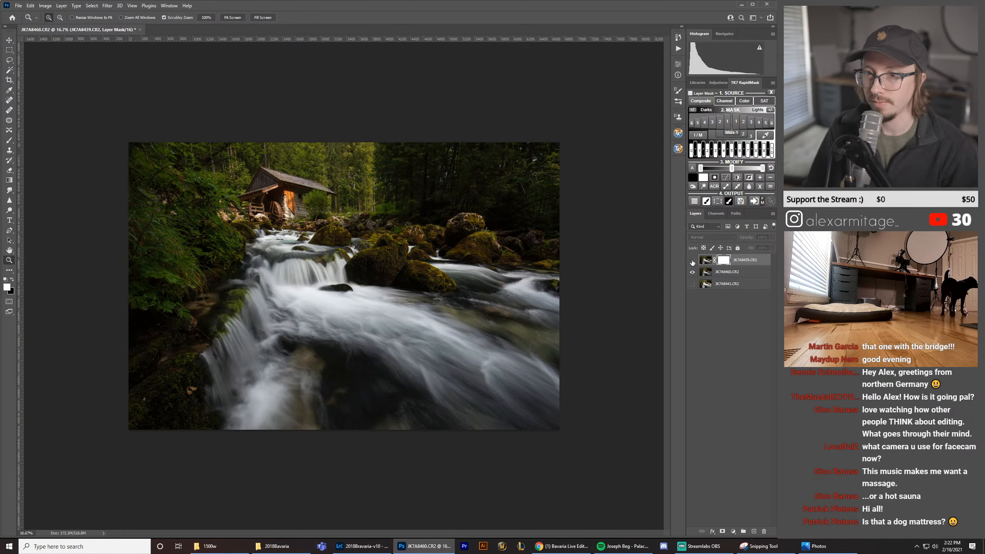
pyautogui.click(693, 261)
pyautogui.click(693, 261)
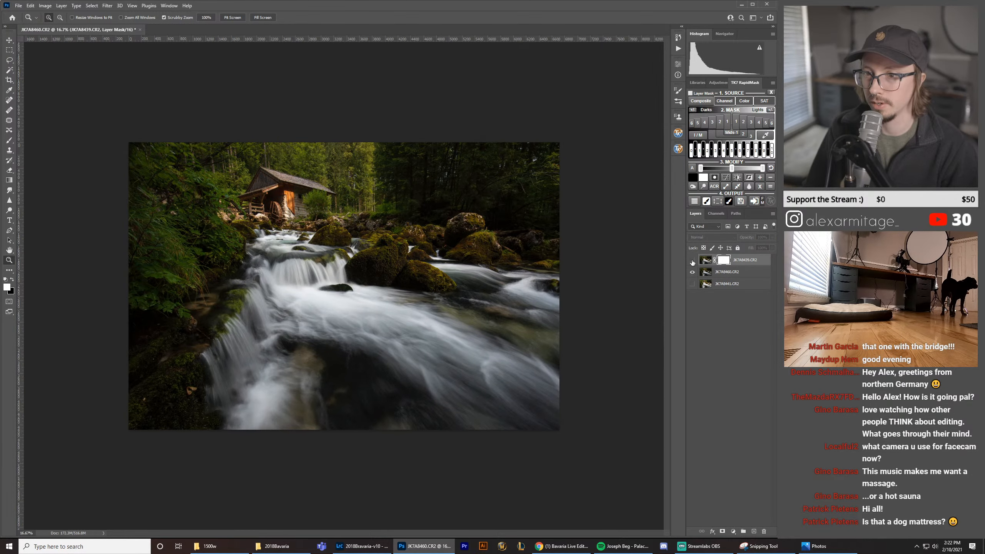
pyautogui.click(693, 261)
pyautogui.click(693, 261)
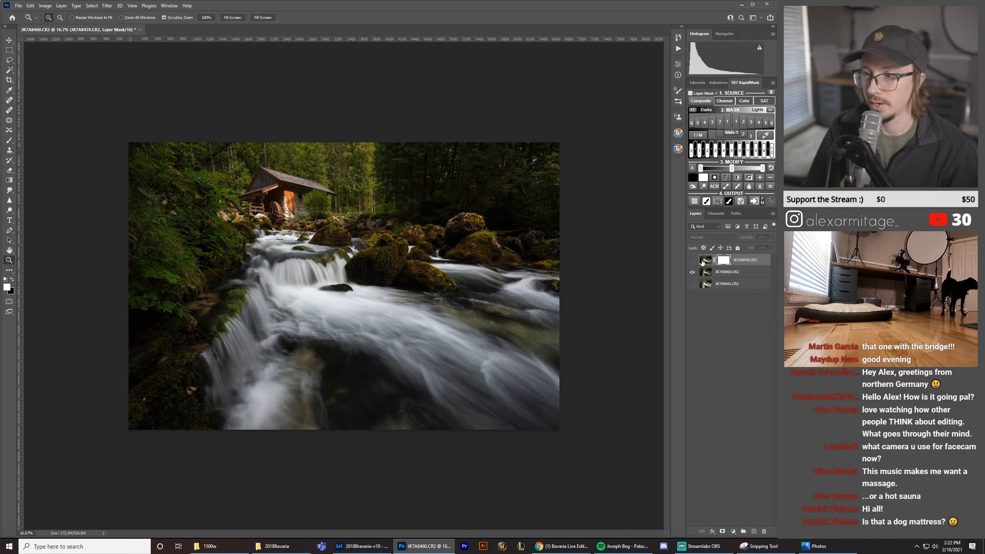
# Step: Make all three photo layers visible, select them together, and auto-align them with the Auto projection
pyautogui.click(707, 262)
pyautogui.click(694, 261)
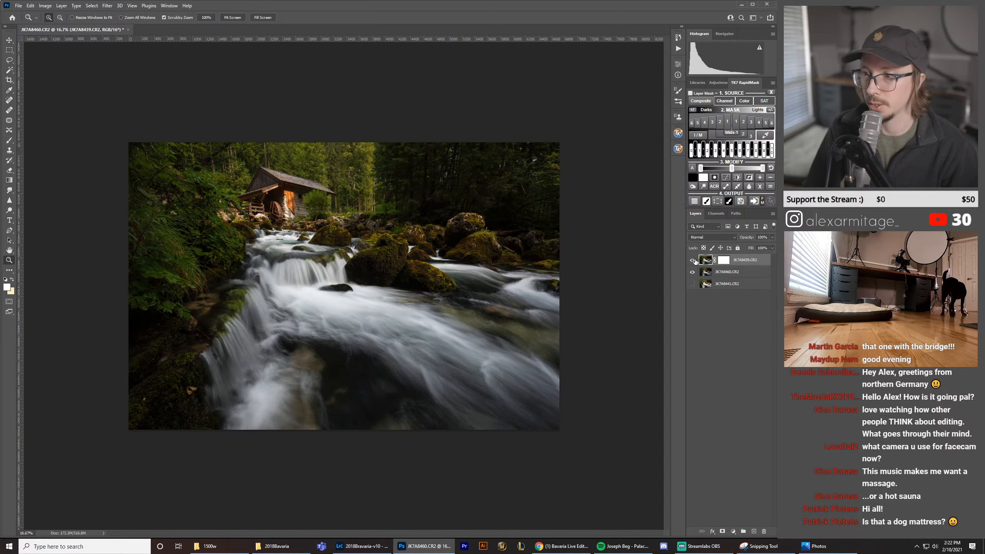
pyautogui.click(693, 284)
pyautogui.keyDown('shift'); pyautogui.click(715, 287); pyautogui.keyUp('shift')
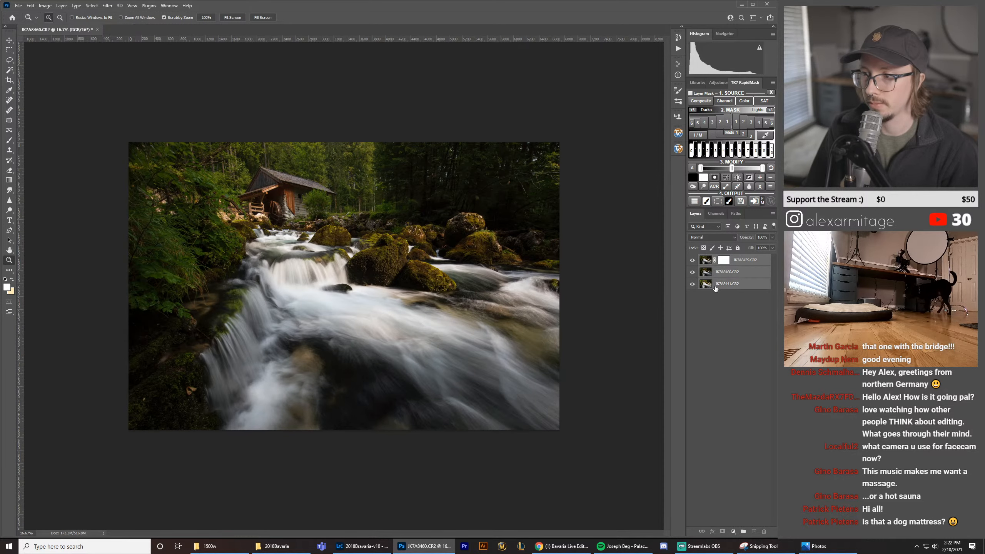
pyautogui.click(31, 6)
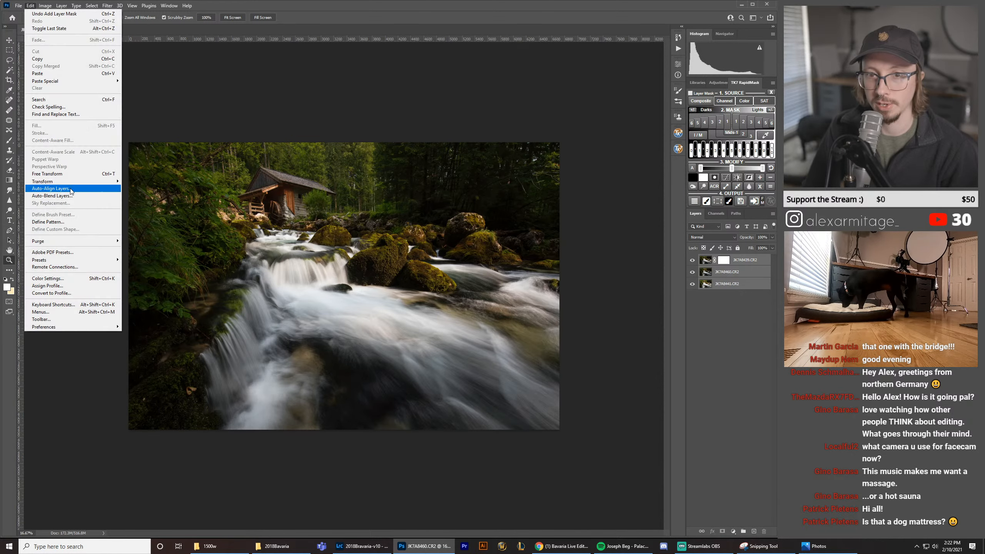
pyautogui.click(70, 188)
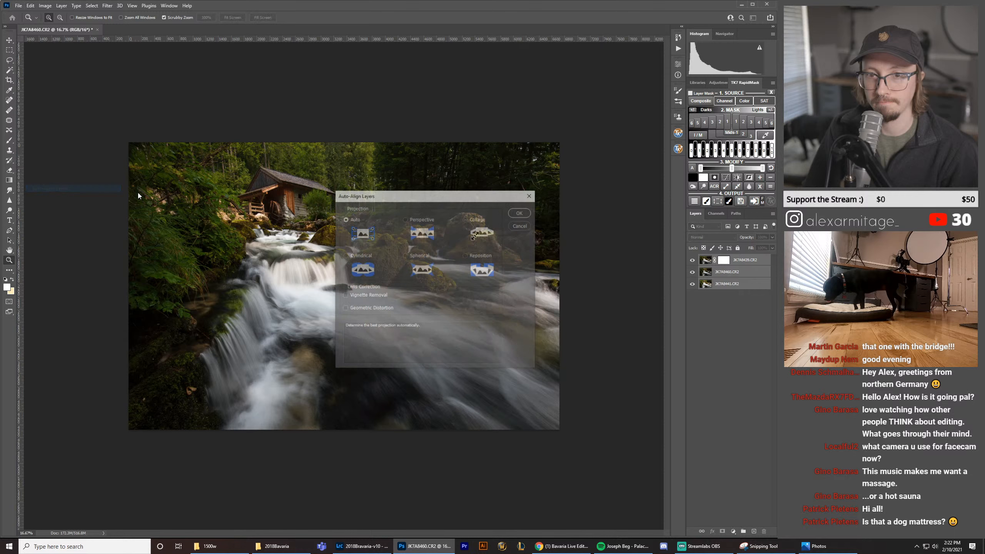
pyautogui.click(522, 213)
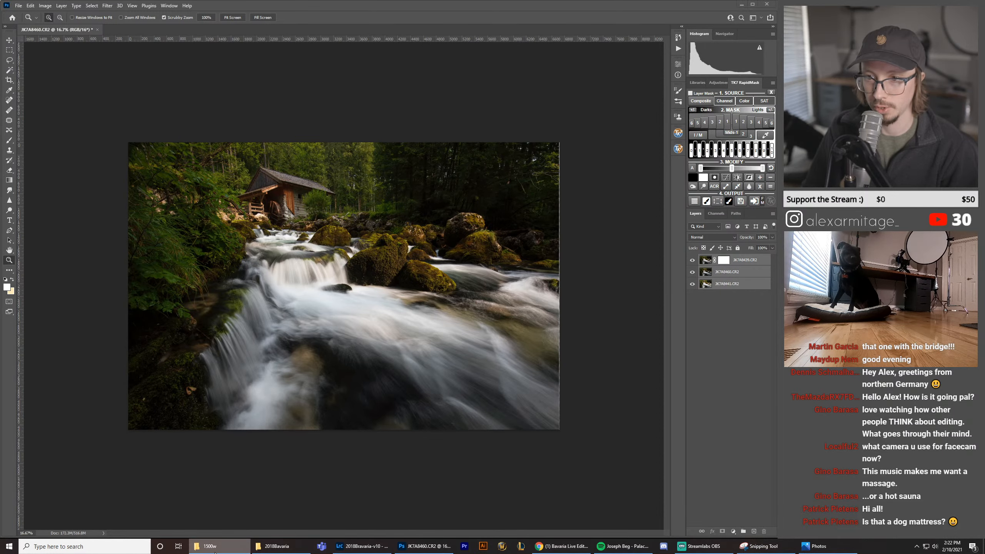
# Step: View the IMG_8262.jpeg location photo in Photos, then return to the Photoshop document
pyautogui.click(816, 546)
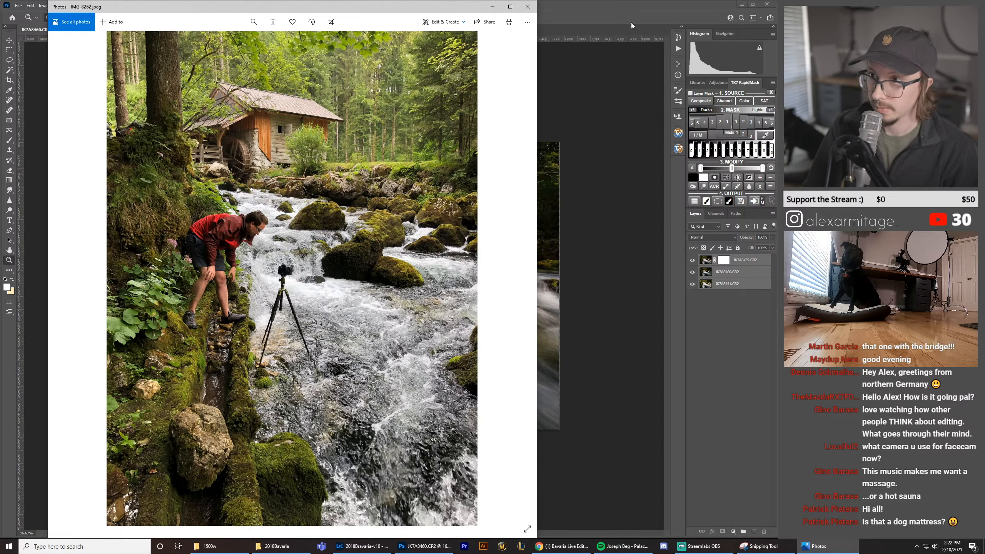
pyautogui.click(628, 8)
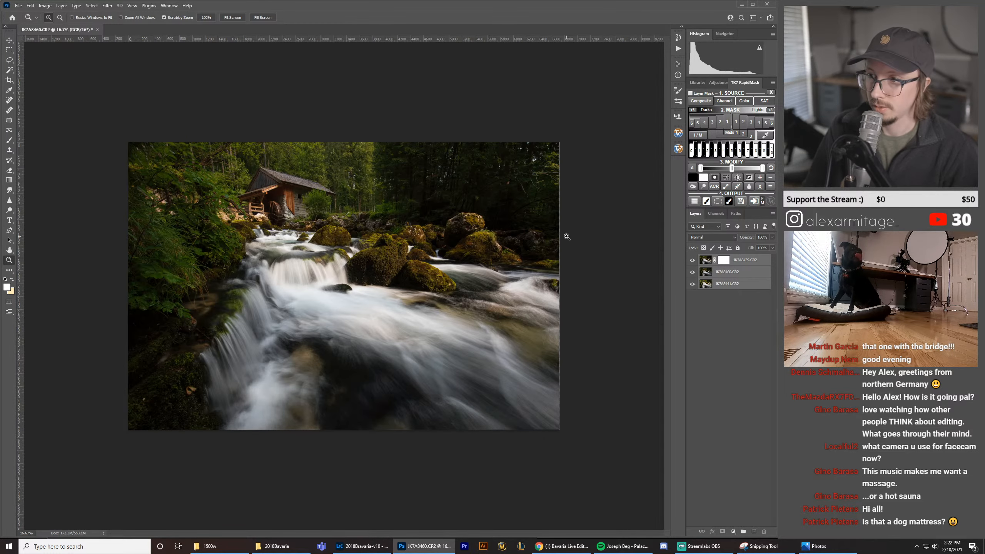
# Step: Check the layer alignment on the mossy rocks by toggling JK7A8439 and JK7A8460
pyautogui.moveTo(401, 278); pyautogui.dragTo(474, 280)
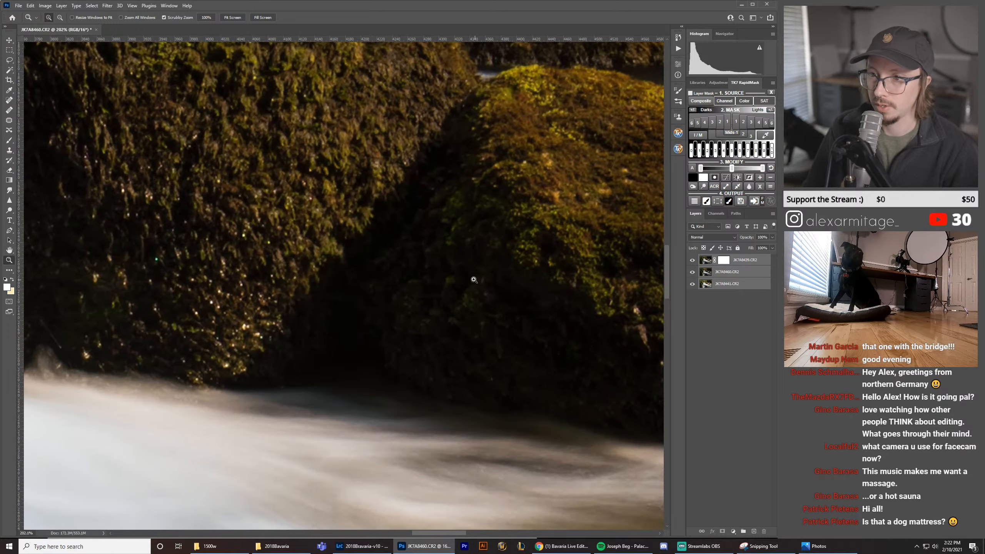
pyautogui.moveTo(401, 216); pyautogui.dragTo(578, 335)
pyautogui.moveTo(439, 256); pyautogui.dragTo(516, 457)
pyautogui.click(692, 261)
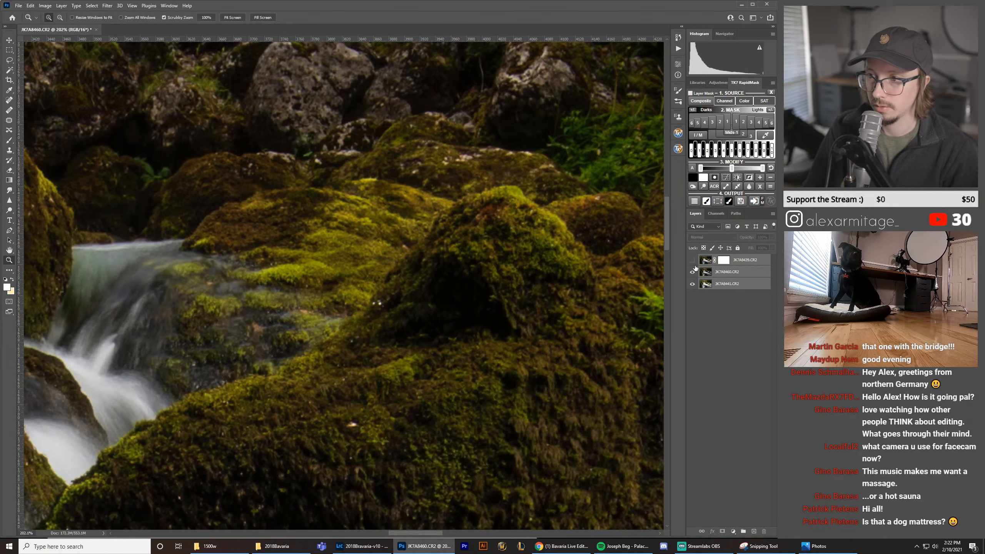
pyautogui.click(693, 272)
pyautogui.click(694, 273)
# Step: Compare the alignment and sunlight on the mill's wooden wall and water wheel by toggling JK7A8439, leaving it visible
pyautogui.moveTo(201, 140); pyautogui.dragTo(520, 408)
pyautogui.moveTo(116, 152); pyautogui.dragTo(624, 246)
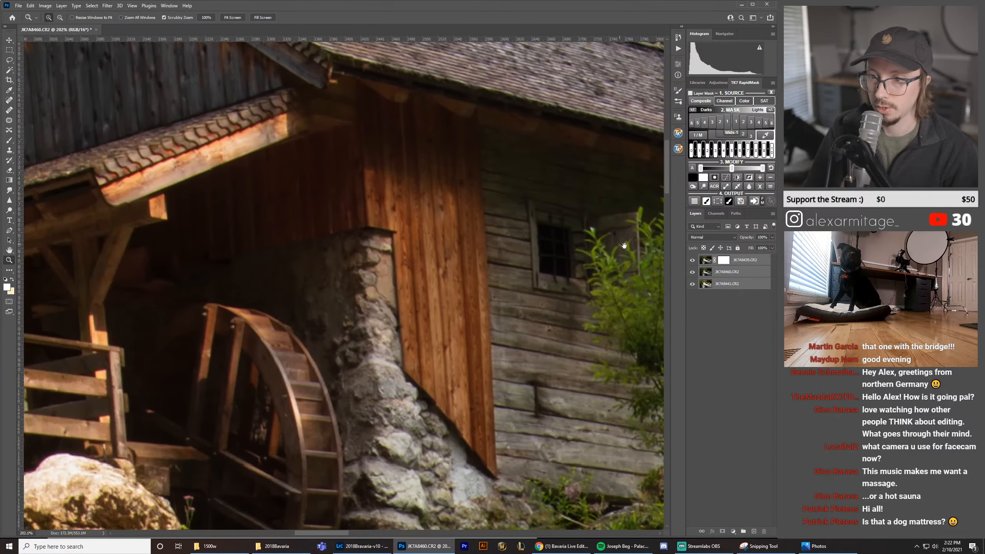
pyautogui.click(692, 260)
pyautogui.click(692, 260)
pyautogui.click(692, 260)
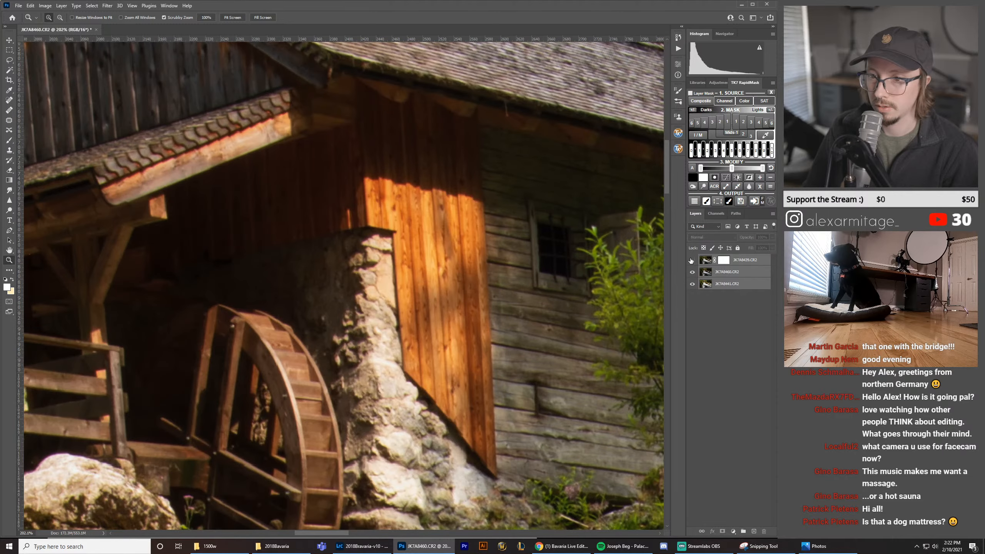
pyautogui.click(692, 260)
pyautogui.click(692, 260)
pyautogui.click(692, 260)
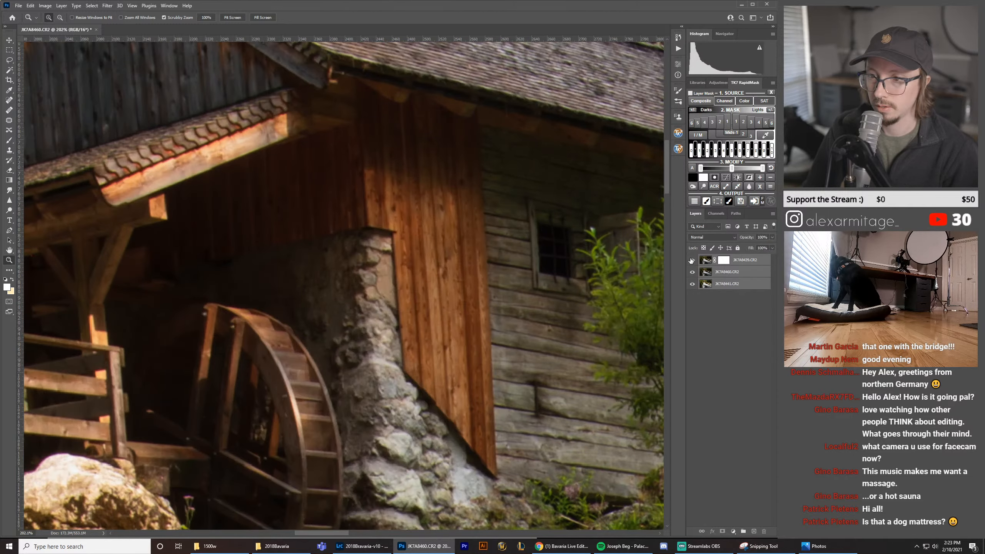
pyautogui.click(692, 261)
pyautogui.click(692, 261)
pyautogui.click(692, 261)
pyautogui.moveTo(461, 295); pyautogui.dragTo(389, 300)
pyautogui.click(692, 261)
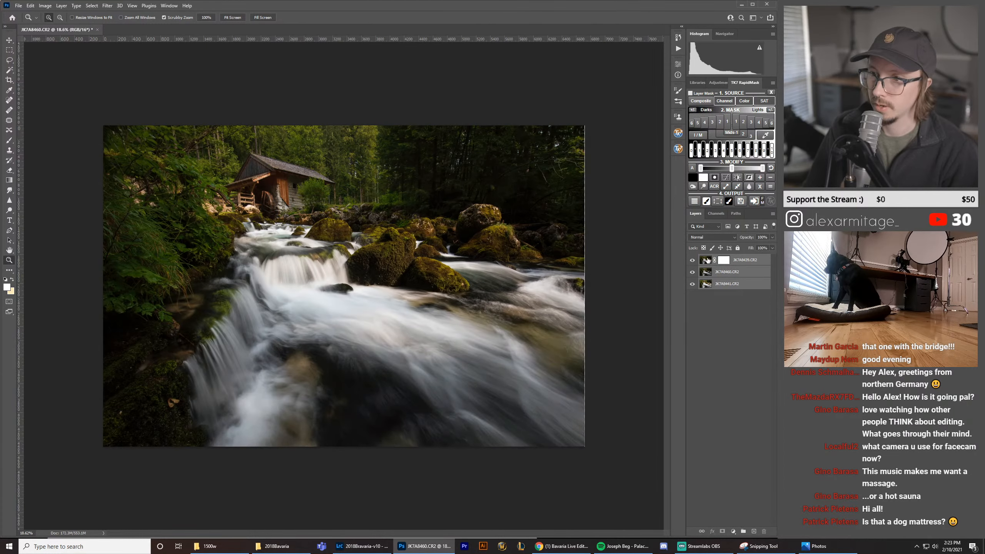
# Step: Paint black on the JK7A8439 mask over the mill's wall and wheel with a smaller brush at 34% opacity to reveal JK7A8460's sunlight
pyautogui.press('b')
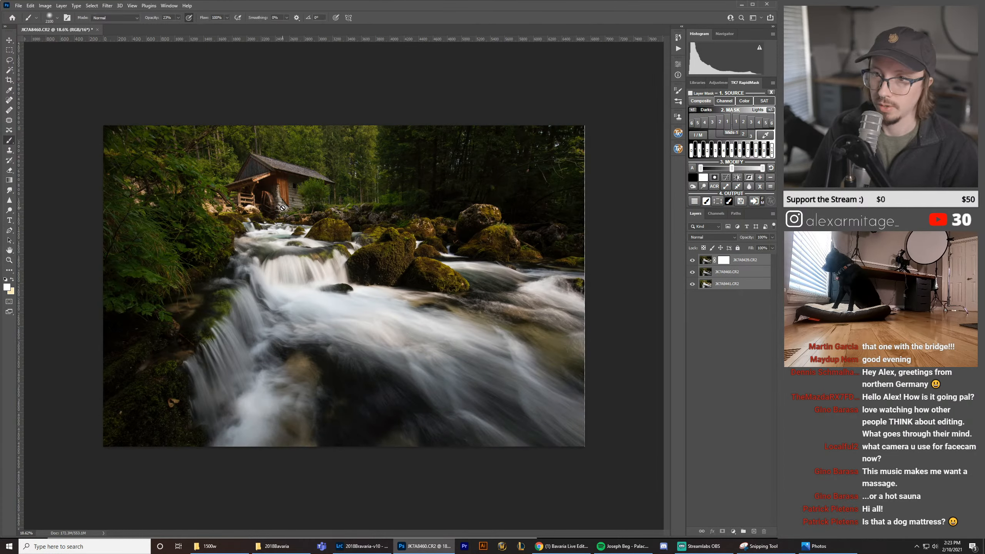
pyautogui.click(725, 265)
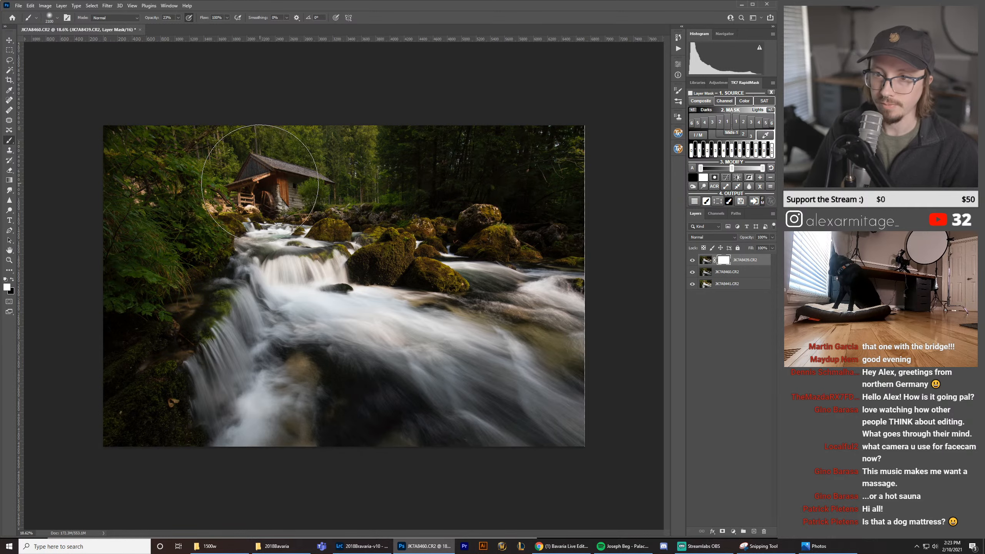
pyautogui.press('x')
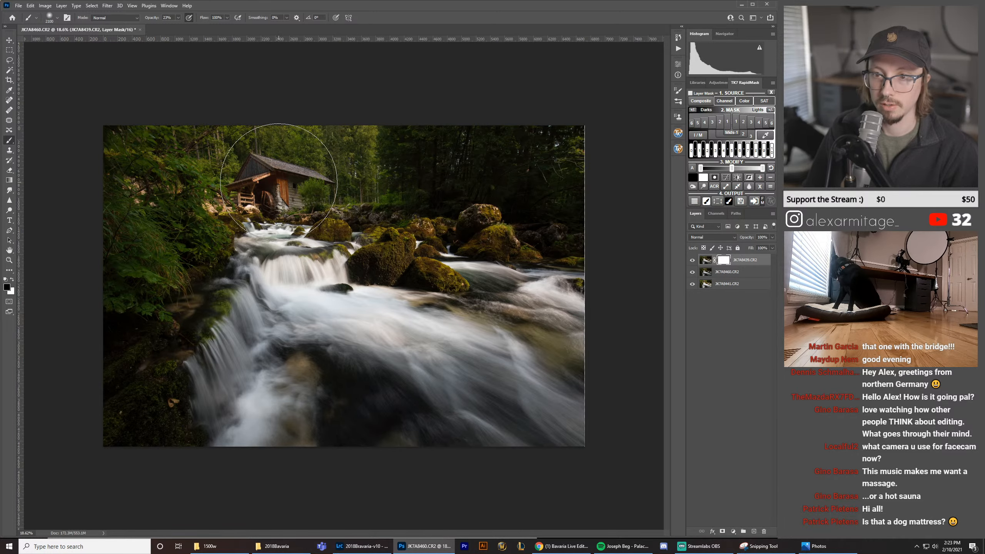
pyautogui.moveTo(280, 182); pyautogui.dragTo(299, 208)
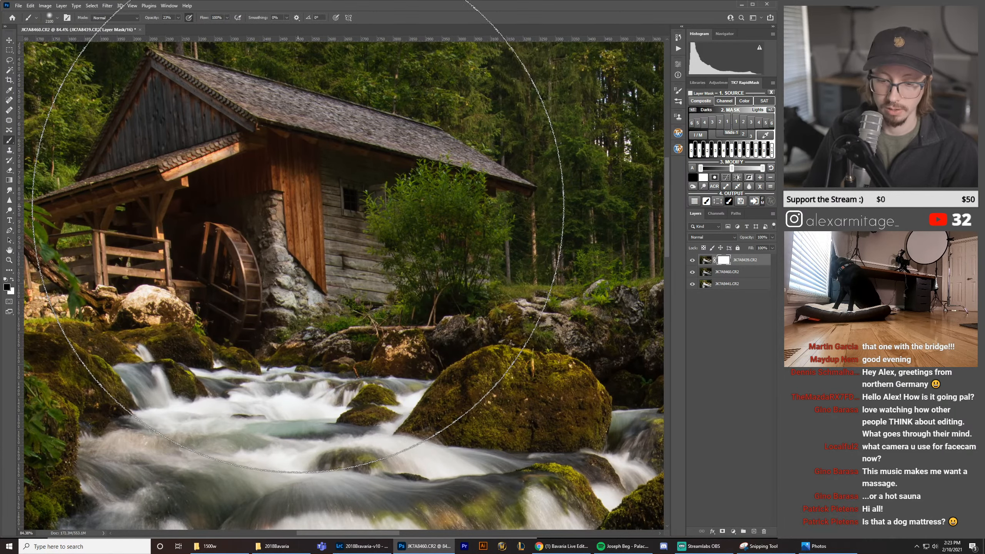
pyautogui.press('[')
pyautogui.press('[')
pyautogui.press('[')
pyautogui.press('[')
pyautogui.press('[')
pyautogui.press('[')
pyautogui.press('[')
pyautogui.press('[')
pyautogui.press('[')
pyautogui.press('[')
pyautogui.press('[')
pyautogui.press('[')
pyautogui.press('[')
pyautogui.press('[')
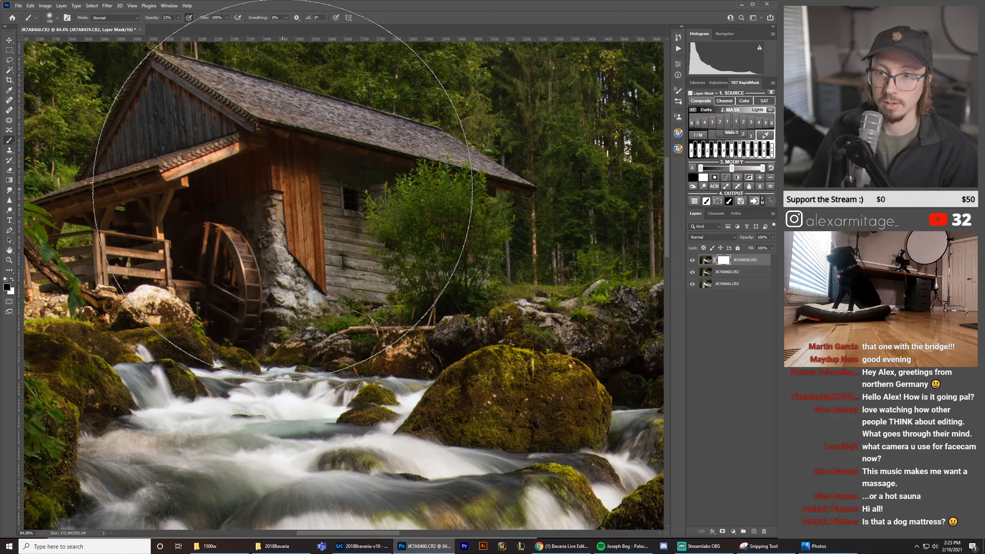
pyautogui.press('[')
pyautogui.press('[')
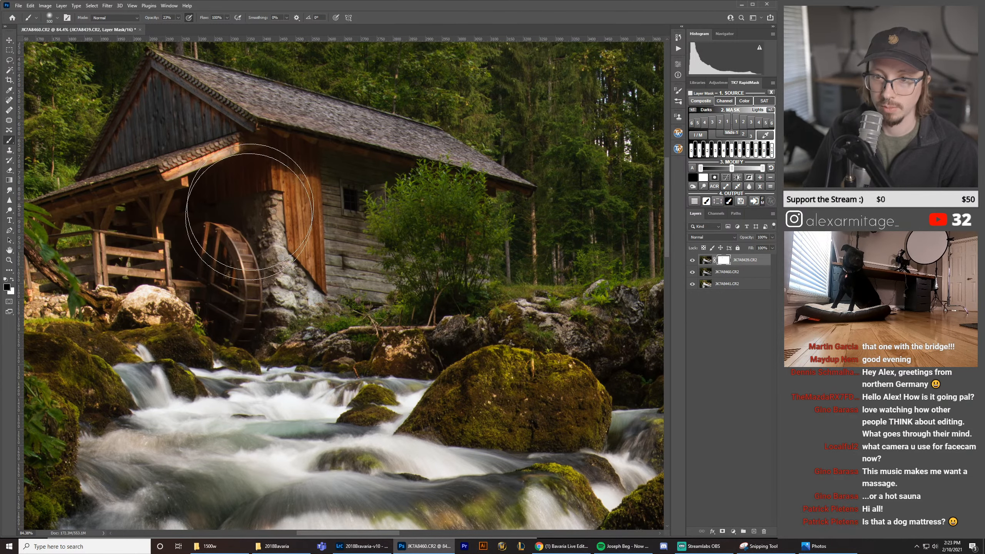
pyautogui.moveTo(153, 19); pyautogui.dragTo(158, 20)
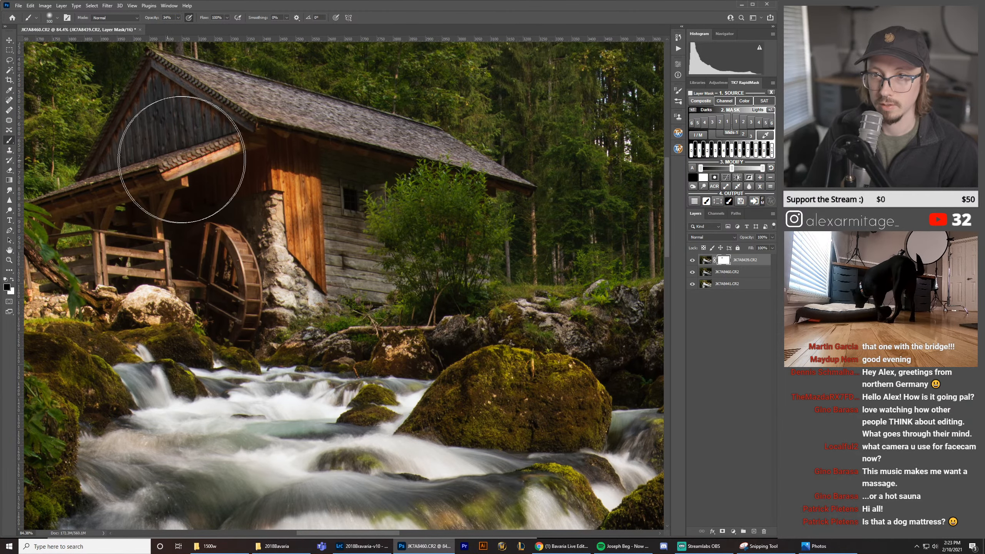
# Step: Inspect the mill's roof edge for alignment and compare the masked blend with JK7A8460 by toggling JK7A8439
pyautogui.moveTo(390, 121); pyautogui.dragTo(450, 188)
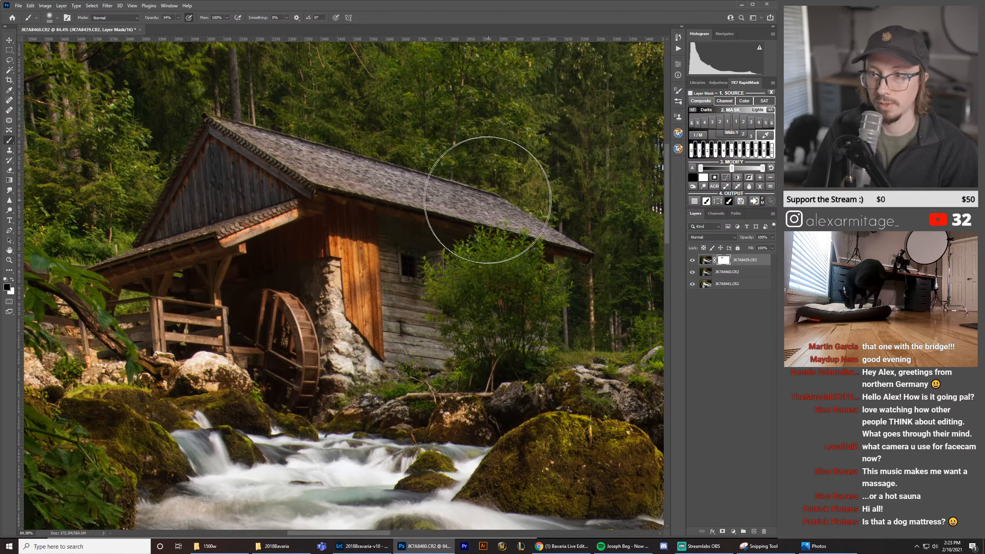
pyautogui.press('z')
pyautogui.moveTo(488, 155); pyautogui.dragTo(530, 188)
pyautogui.click(693, 261)
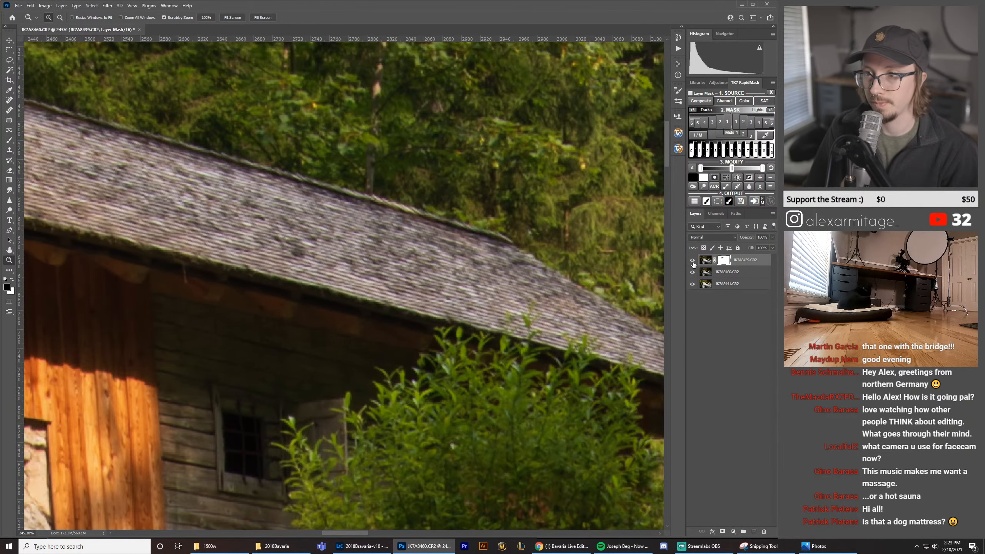
pyautogui.moveTo(403, 194); pyautogui.dragTo(340, 250)
pyautogui.press('b')
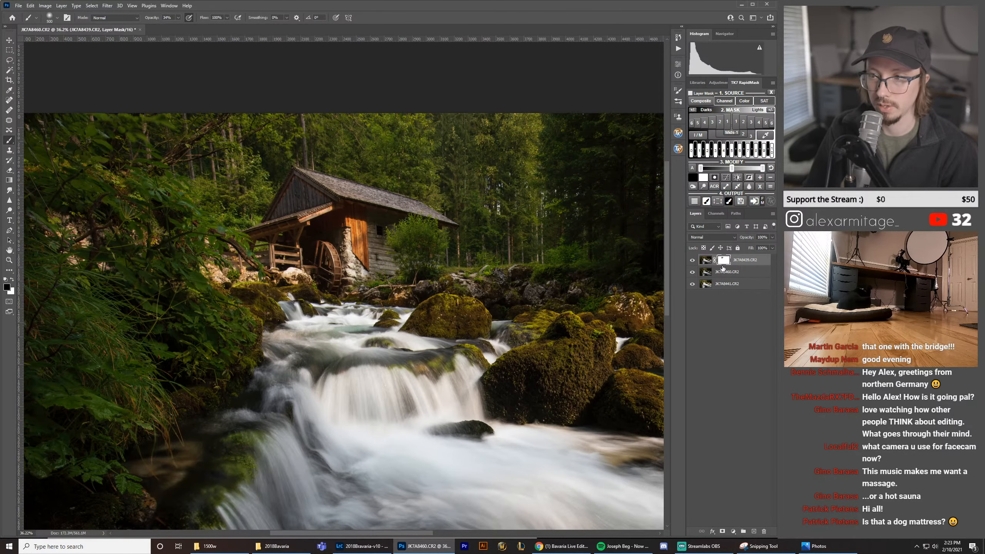
pyautogui.click(691, 262)
pyautogui.click(691, 262)
pyautogui.click(692, 262)
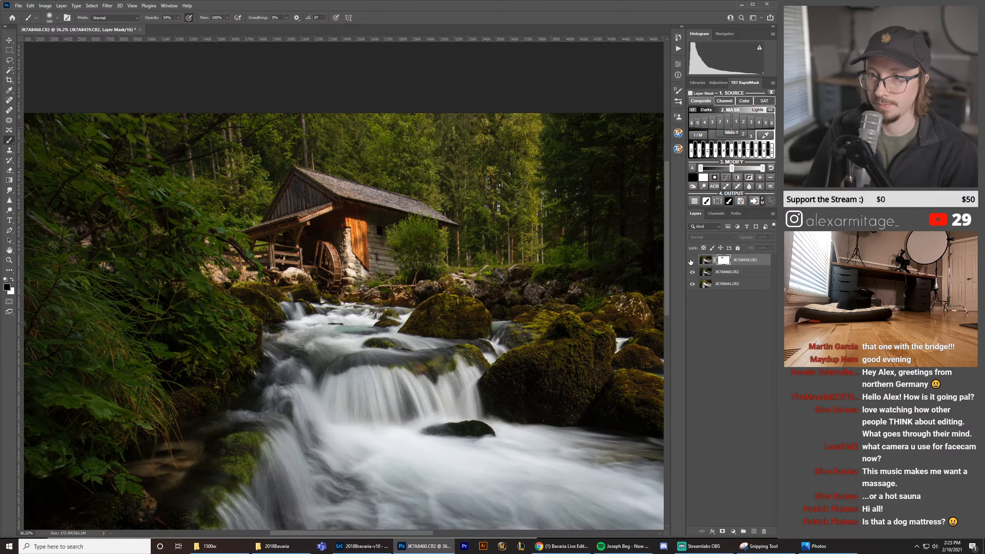
# Step: Compare the sunlit mill with and without the mask by toggling JK7A8439's visibility and its layer mask
pyautogui.click(692, 260)
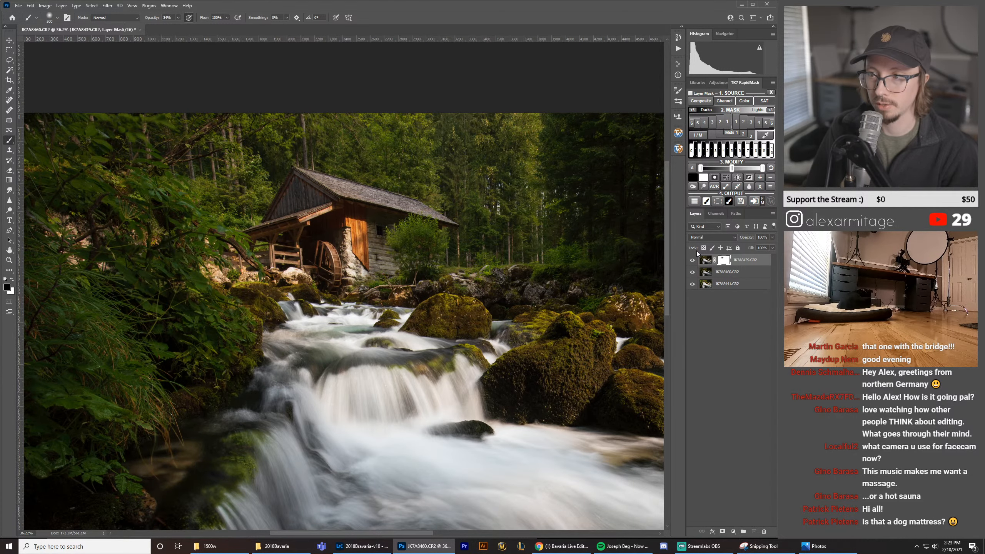
pyautogui.click(692, 262)
pyautogui.click(692, 261)
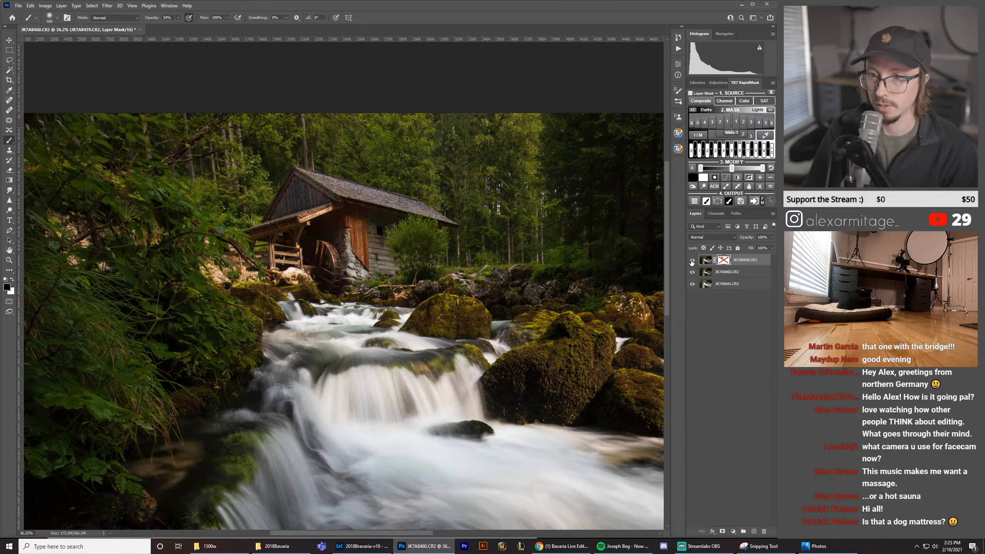
pyautogui.hotkey('ctrl', 'z')
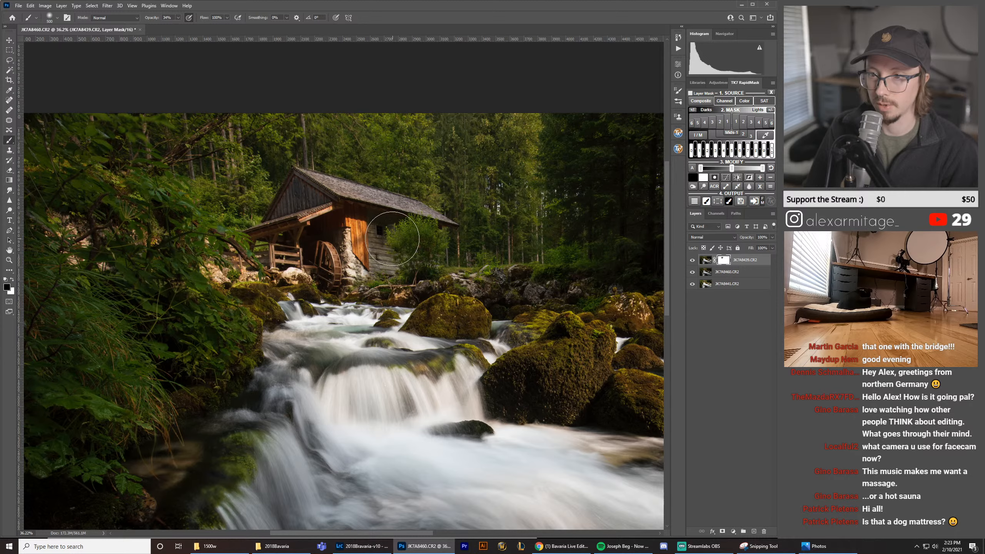
pyautogui.hotkey('ctrl', 'shift', 'z')
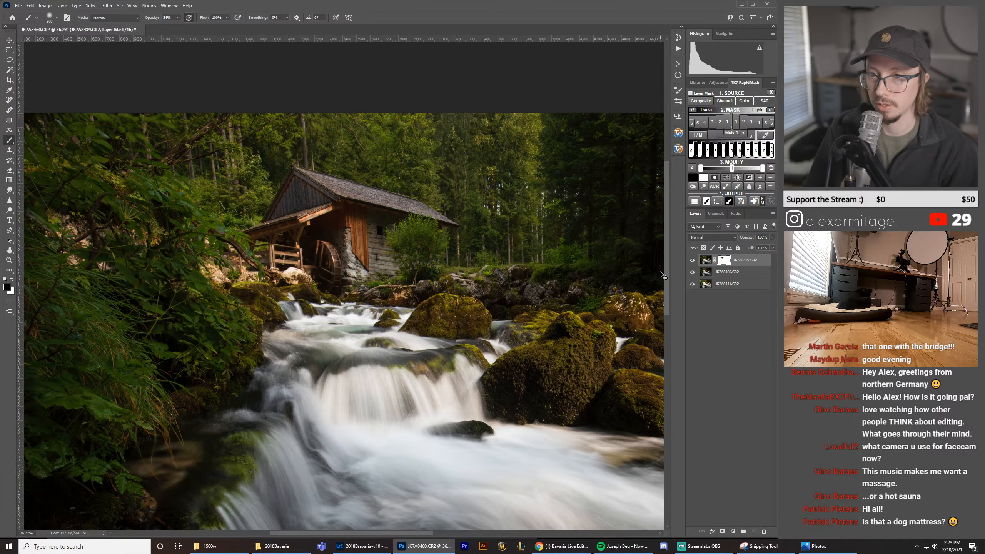
pyautogui.hotkey('ctrl', 'z')
# Step: Compare the stream and mill lighting in JK7A8439 and JK7A8460 by toggling JK7A8439, leaving it visible
pyautogui.click(693, 260)
pyautogui.click(693, 260)
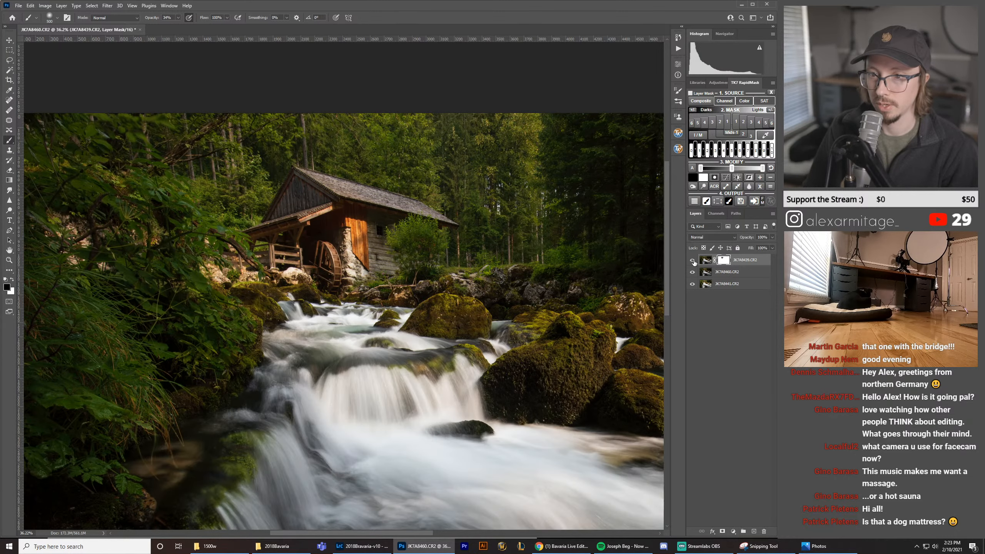
pyautogui.click(693, 261)
pyautogui.click(692, 261)
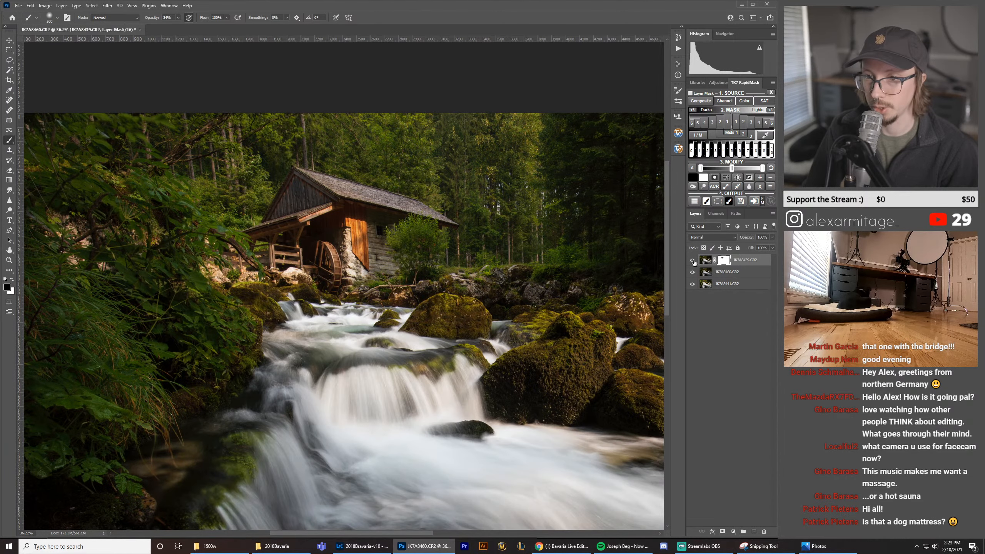
pyautogui.click(693, 261)
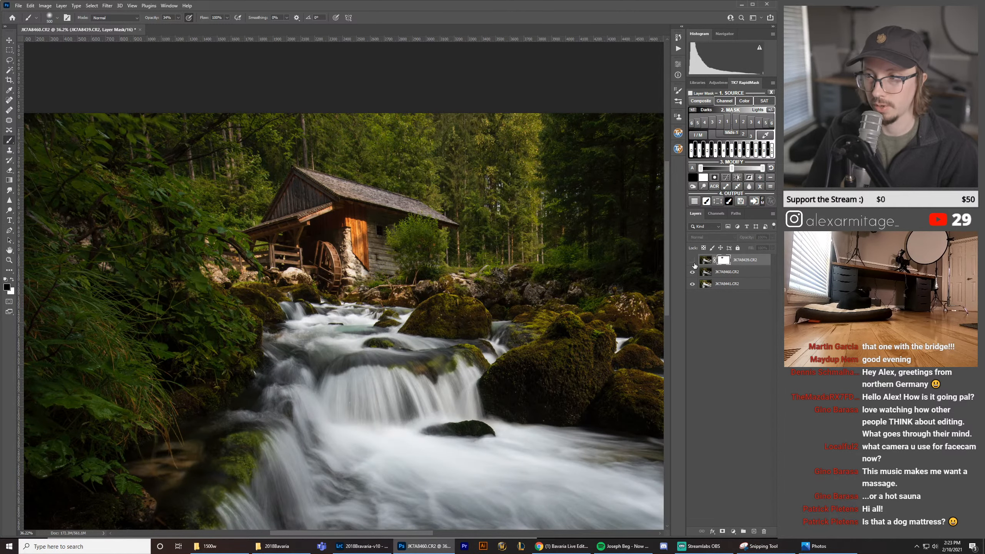
pyautogui.click(693, 261)
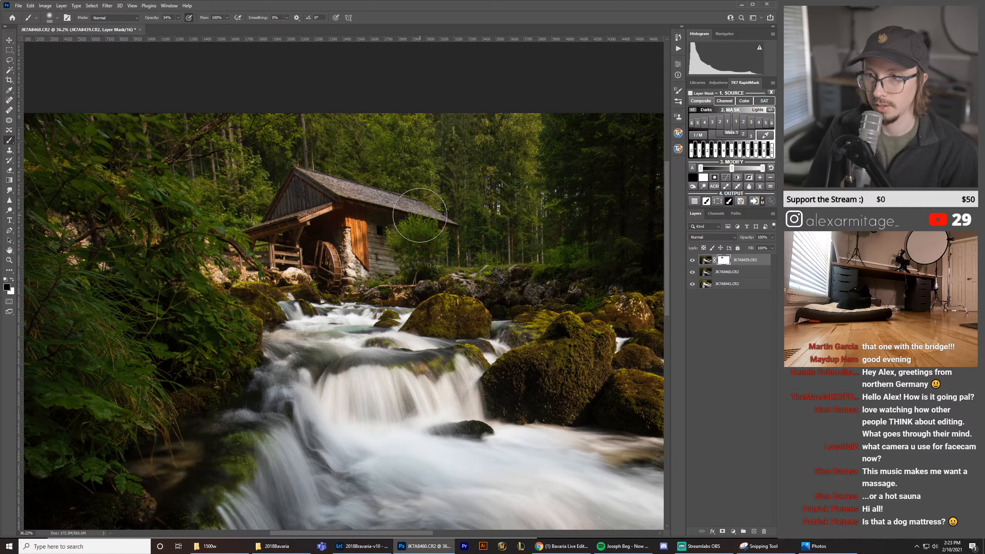
# Step: Reduce the brush size for finer mask work and hide JK7A8439 to check the mill in JK7A8460
pyautogui.press('[')
pyautogui.press('[')
pyautogui.press('[')
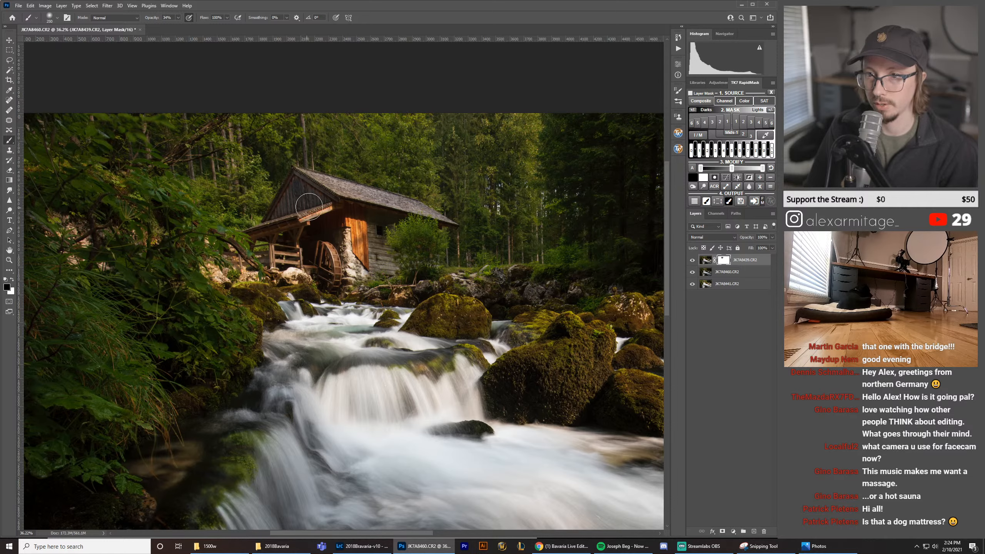
pyautogui.click(693, 261)
pyautogui.click(693, 261)
pyautogui.click(693, 261)
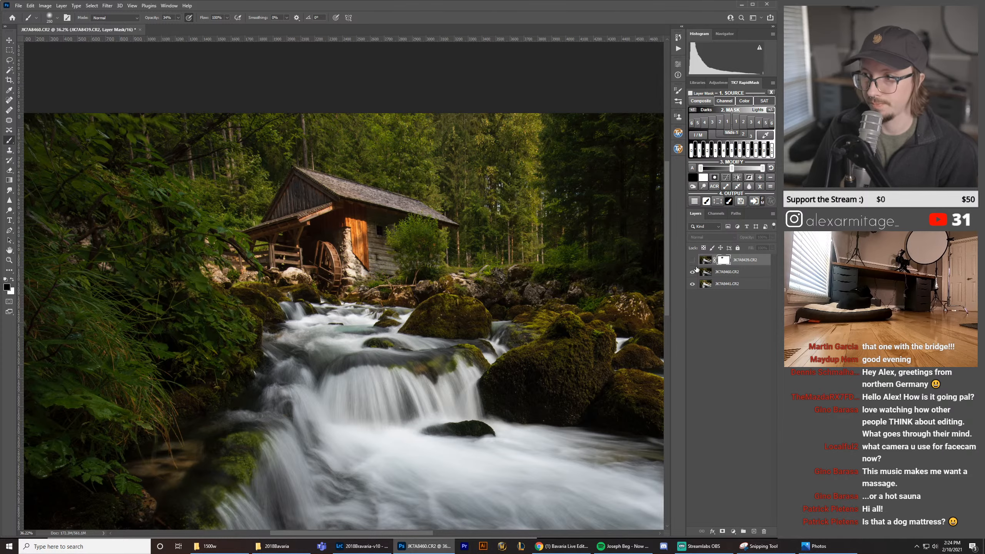
# Step: Check the masked area on the mill by toggling JK7A8439's layer mask and visibility, leaving the layer visible
pyautogui.hotkey('ctrl', 'z')
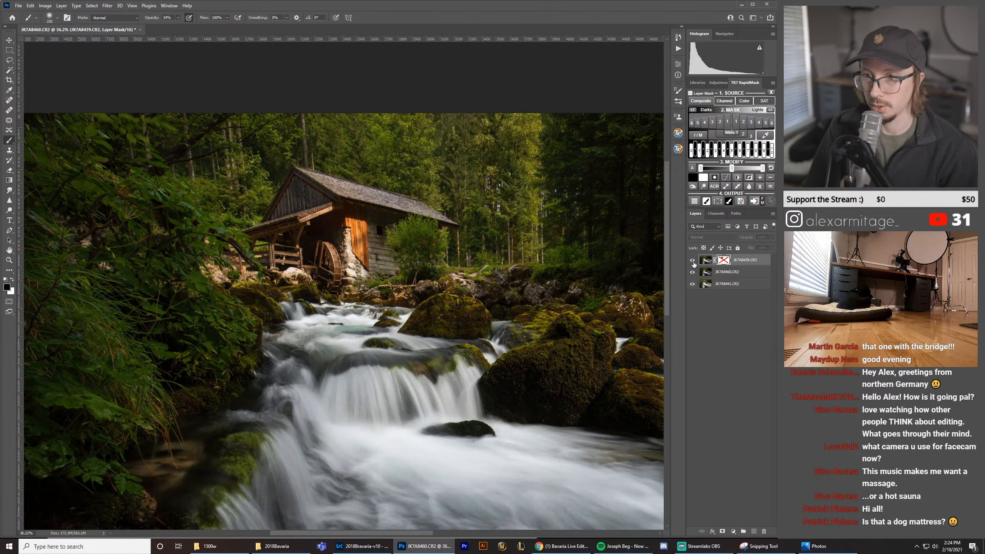
pyautogui.click(692, 261)
pyautogui.click(692, 261)
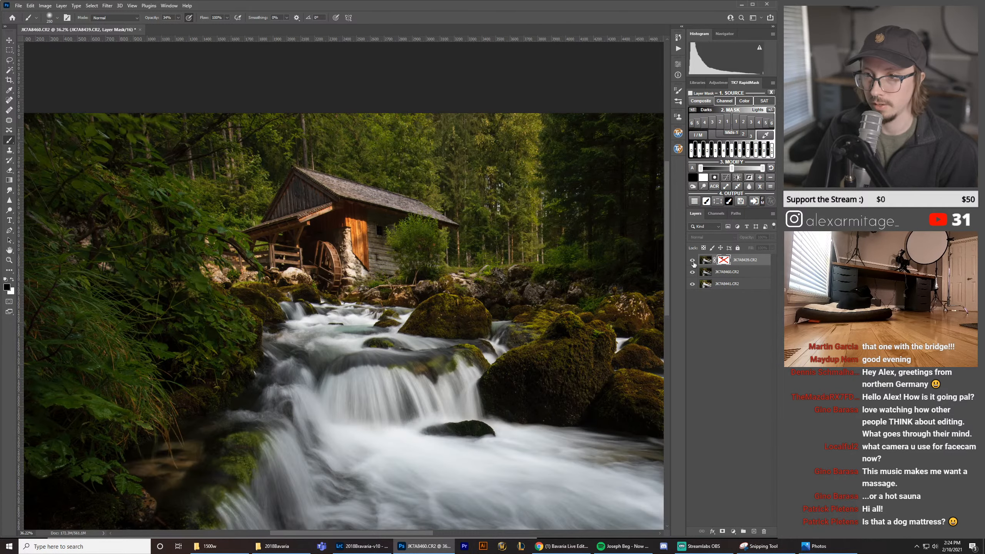
pyautogui.hotkey('ctrl', 'z')
pyautogui.hotkey('ctrl', 'z')
pyautogui.hotkey('ctrl', 'z')
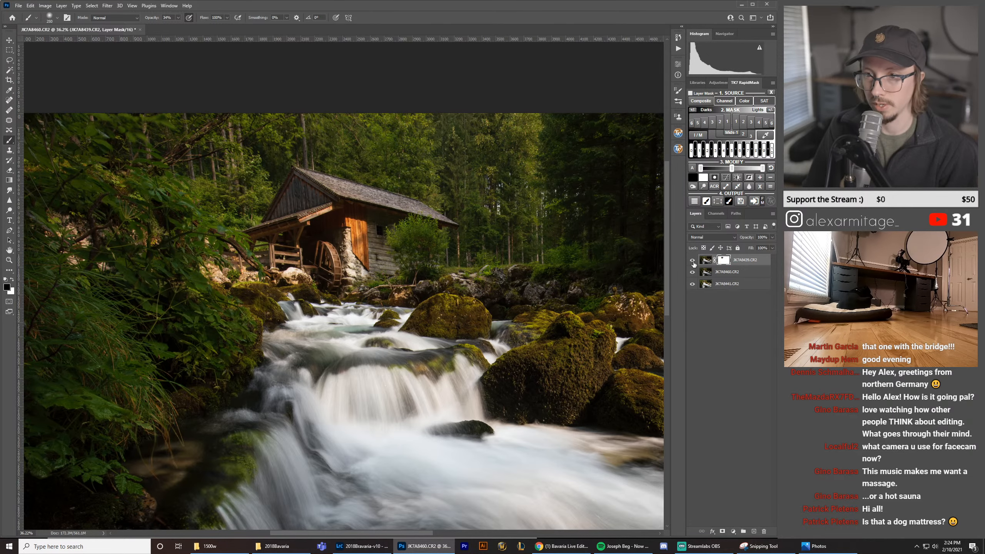
pyautogui.click(692, 261)
pyautogui.click(692, 261)
# Step: Compare the mill with JK7A8439's layer mask disabled and enabled, first across the whole image and closely on the wall and wheel
pyautogui.moveTo(491, 291); pyautogui.dragTo(441, 297)
pyautogui.hotkey('ctrl', 'z')
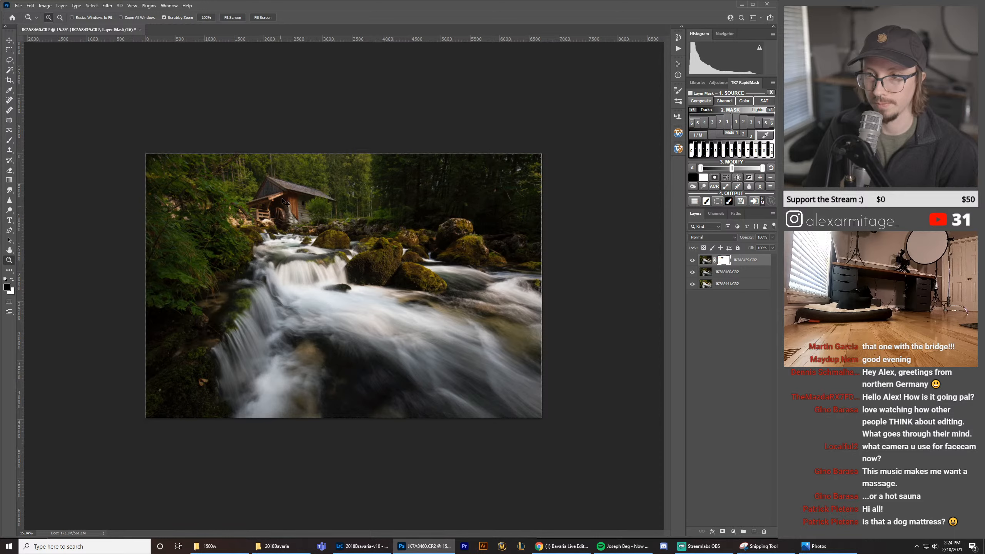
pyautogui.hotkey('ctrl', 'shift', 'z')
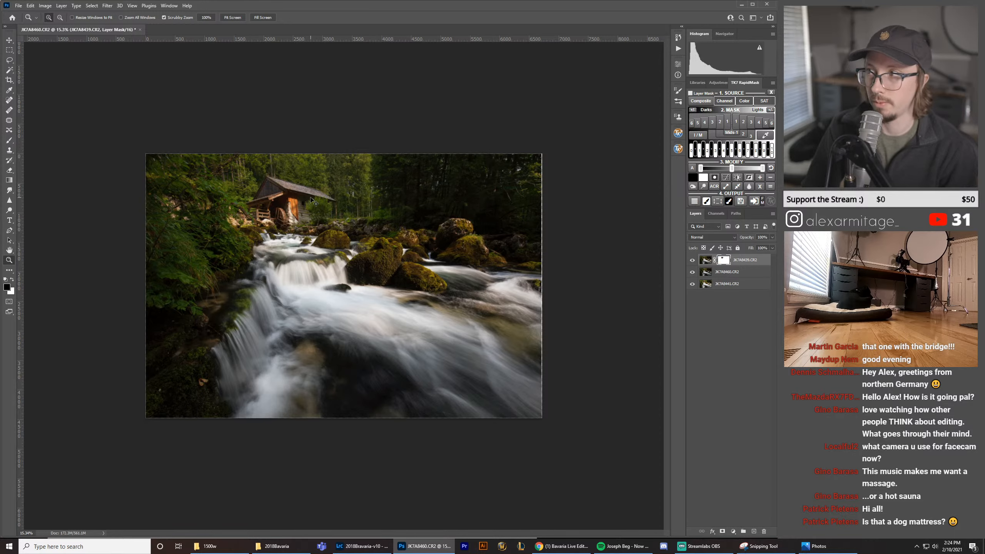
pyautogui.hotkey('ctrl', 'z')
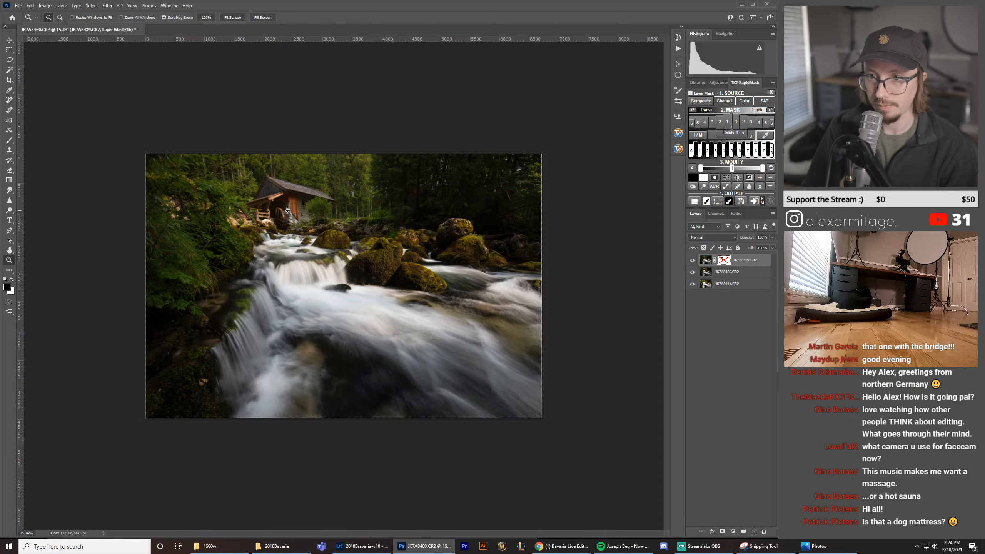
pyautogui.moveTo(277, 211); pyautogui.dragTo(353, 245)
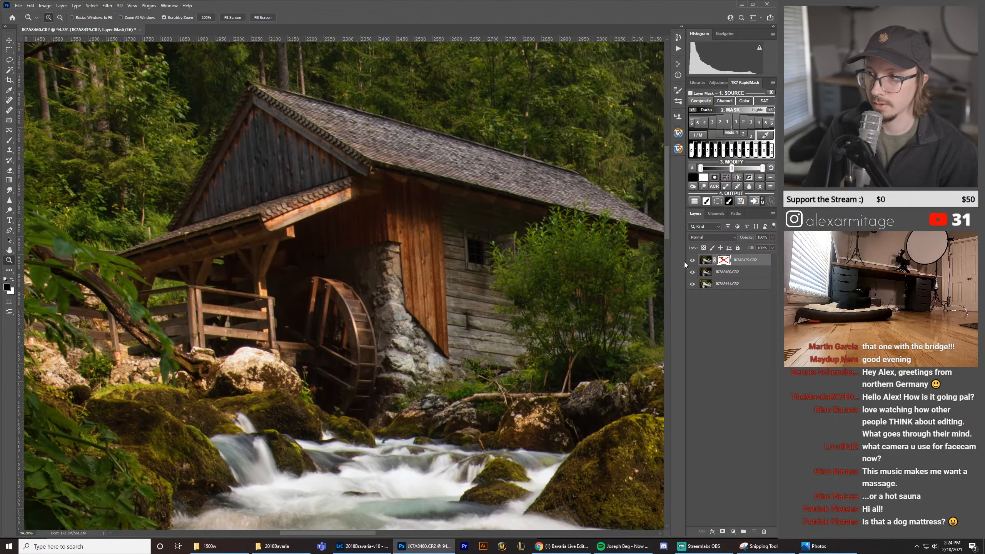
pyautogui.hotkey('ctrl', 'shift', 'z')
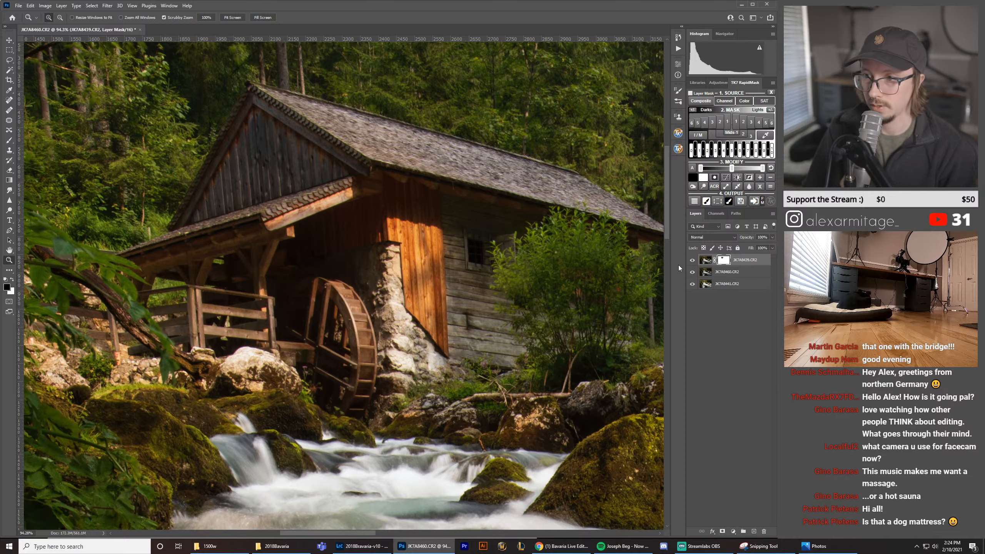
# Step: Paint white at 10% opacity on the JK7A8439 mask over the bright stone wall beside the water wheel, undoing the trial stroke at 26%
pyautogui.moveTo(369, 327); pyautogui.dragTo(423, 327)
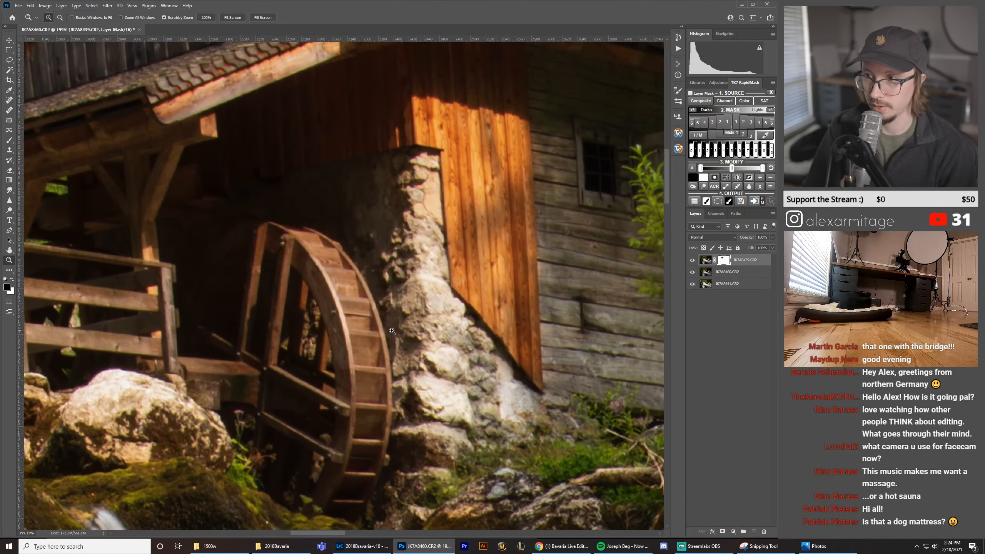
pyautogui.press('b')
pyautogui.press('x')
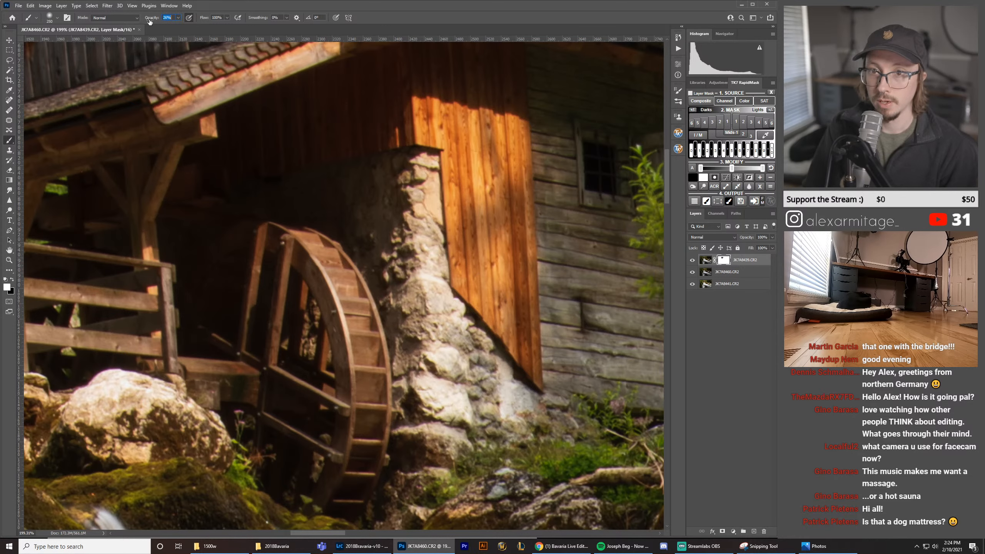
pyautogui.moveTo(481, 415)
pyautogui.mouseDown()
pyautogui.moveTo(444, 392)
pyautogui.moveTo(439, 335)
pyautogui.mouseUp()
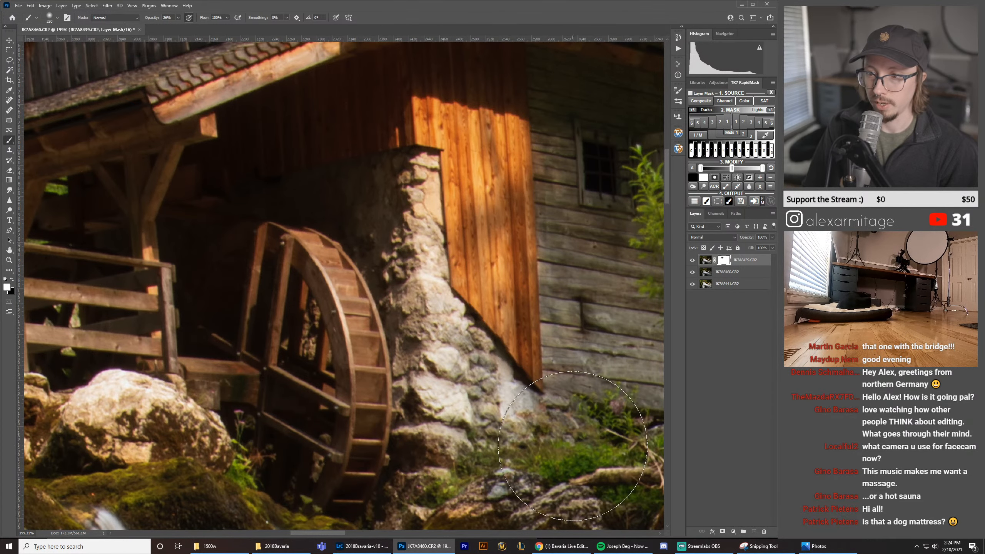
pyautogui.hotkey('ctrl', 'z')
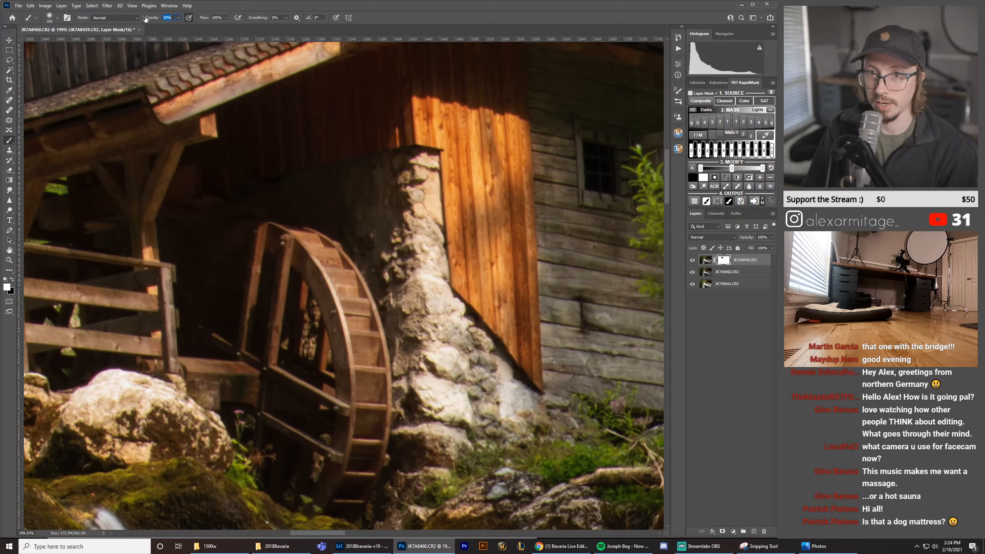
pyautogui.moveTo(498, 393)
pyautogui.mouseDown()
pyautogui.moveTo(470, 392)
pyautogui.moveTo(434, 339)
pyautogui.moveTo(474, 409)
pyautogui.moveTo(442, 341)
pyautogui.moveTo(458, 393)
pyautogui.moveTo(416, 179)
pyautogui.moveTo(437, 365)
pyautogui.moveTo(410, 211)
pyautogui.moveTo(450, 371)
pyautogui.mouseUp()
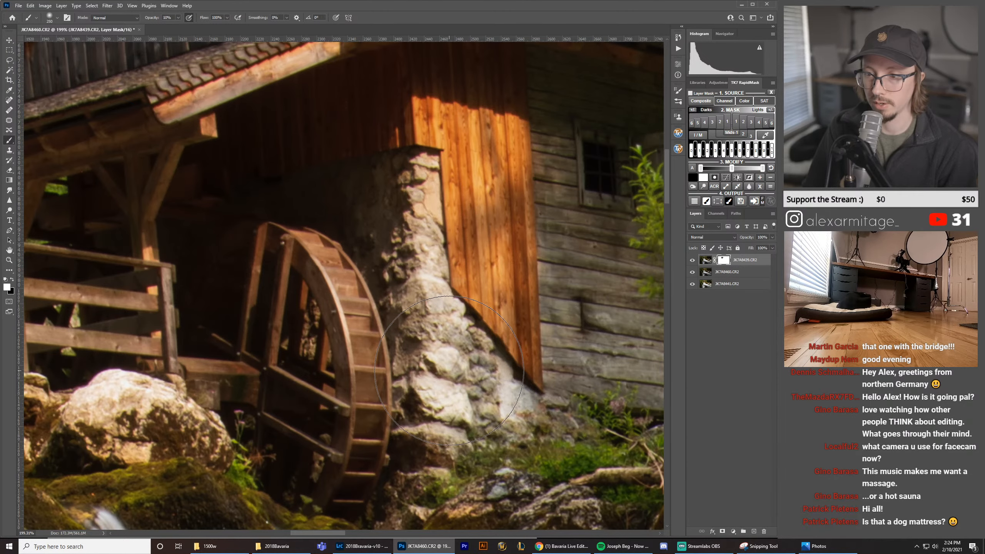
# Step: Set the brush color back to black and compare the whole mill with JK7A8439 hidden and shown
pyautogui.press('z')
pyautogui.moveTo(440, 245); pyautogui.dragTo(415, 257)
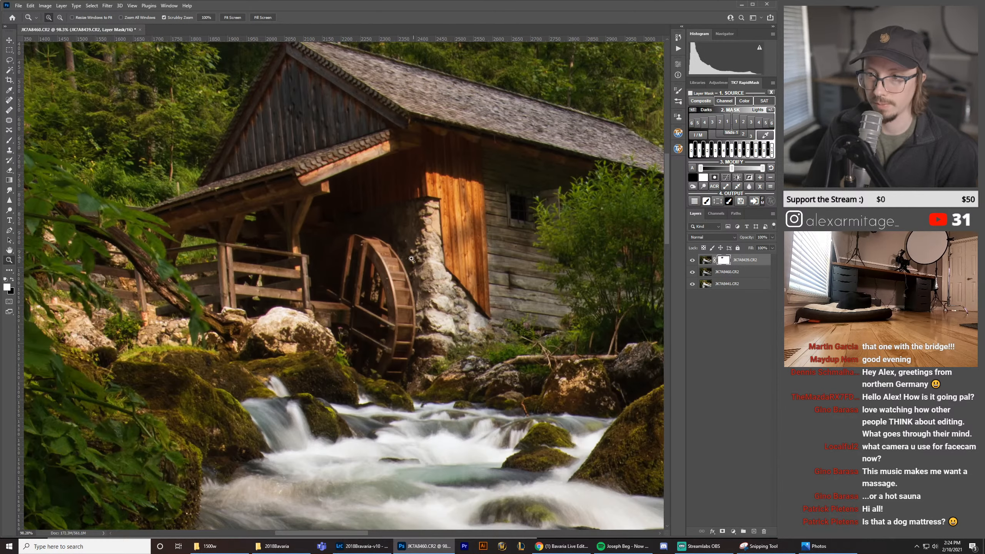
pyautogui.press('b')
pyautogui.press('x')
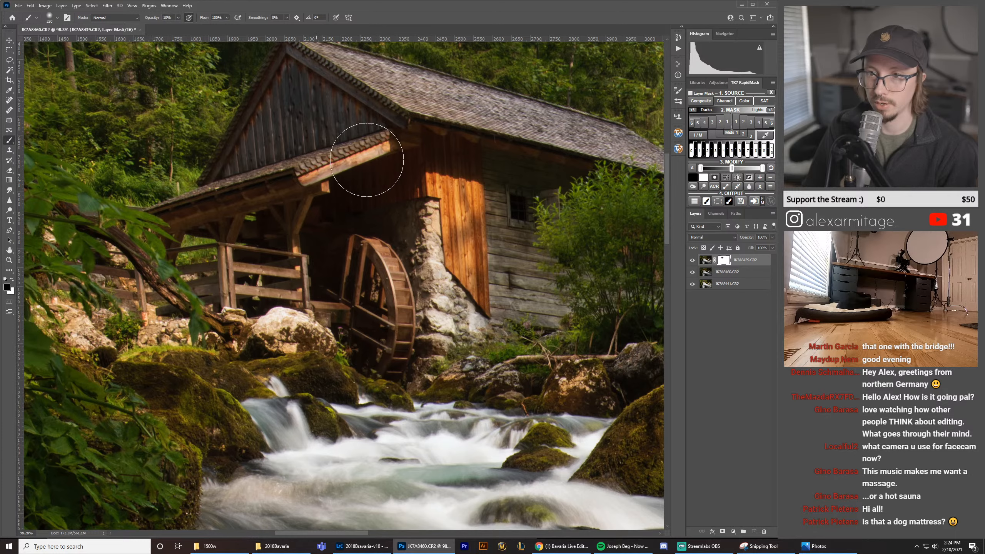
pyautogui.click(693, 261)
pyautogui.click(692, 261)
pyautogui.click(692, 261)
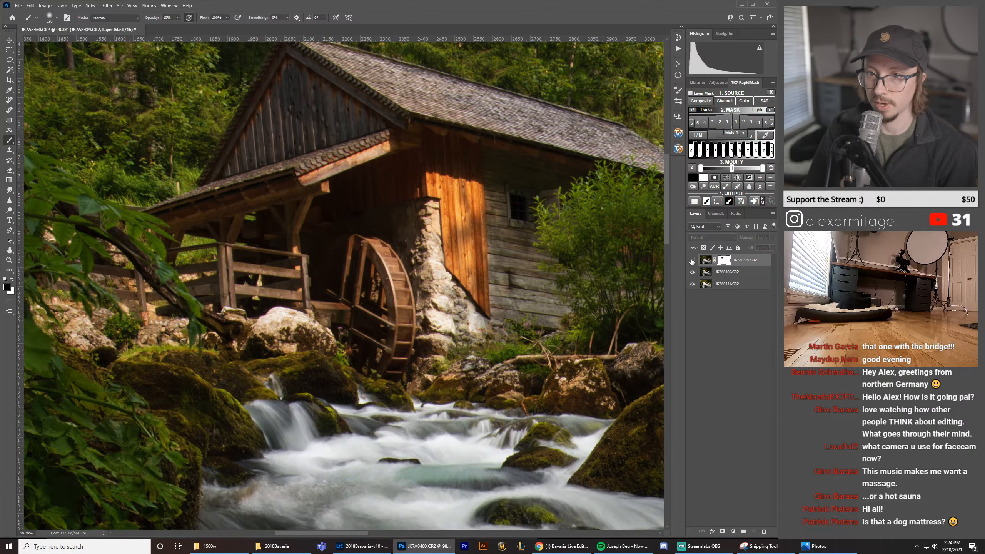
pyautogui.click(692, 261)
pyautogui.click(692, 261)
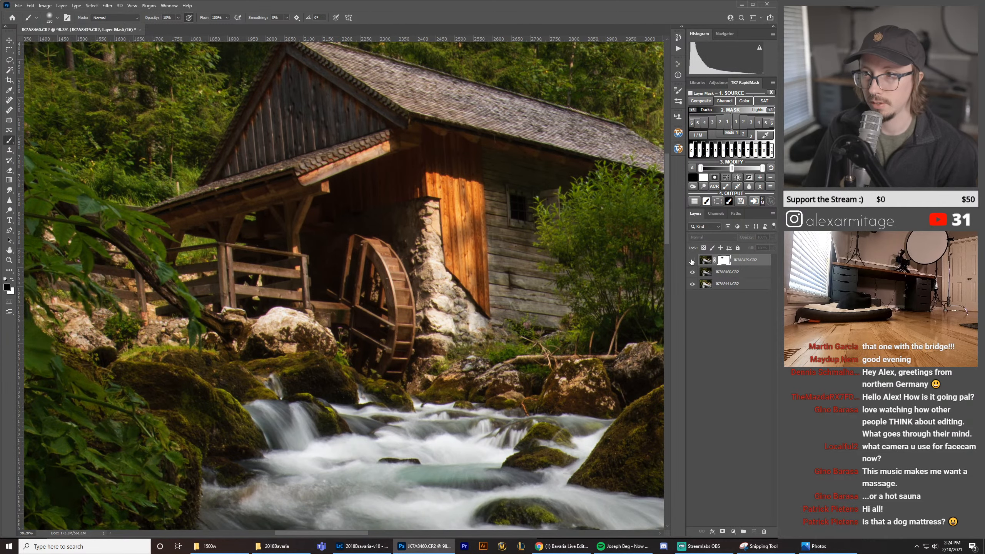
# Step: Compare the light on the bush and forest beside the mill by toggling JK7A8439, leaving it visible
pyautogui.click(692, 260)
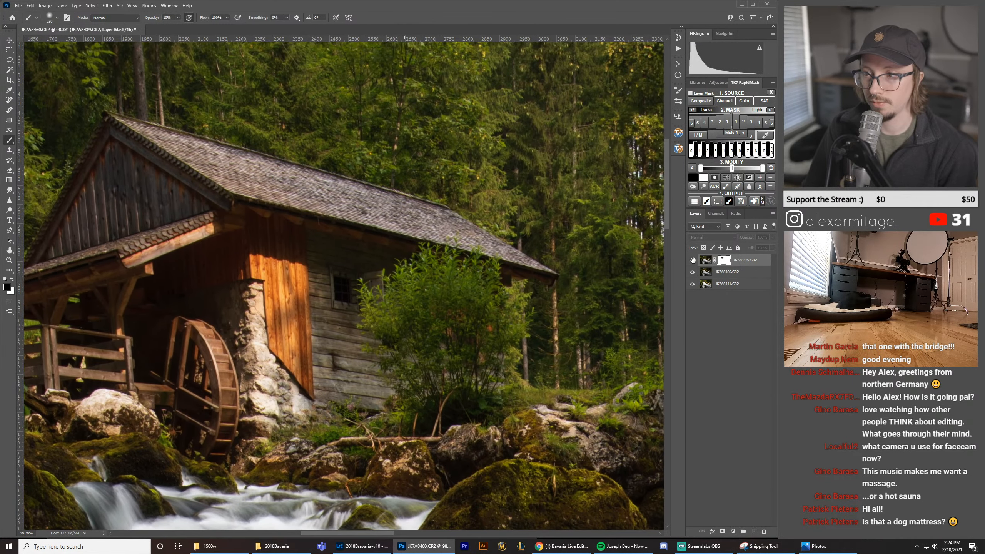
pyautogui.click(693, 261)
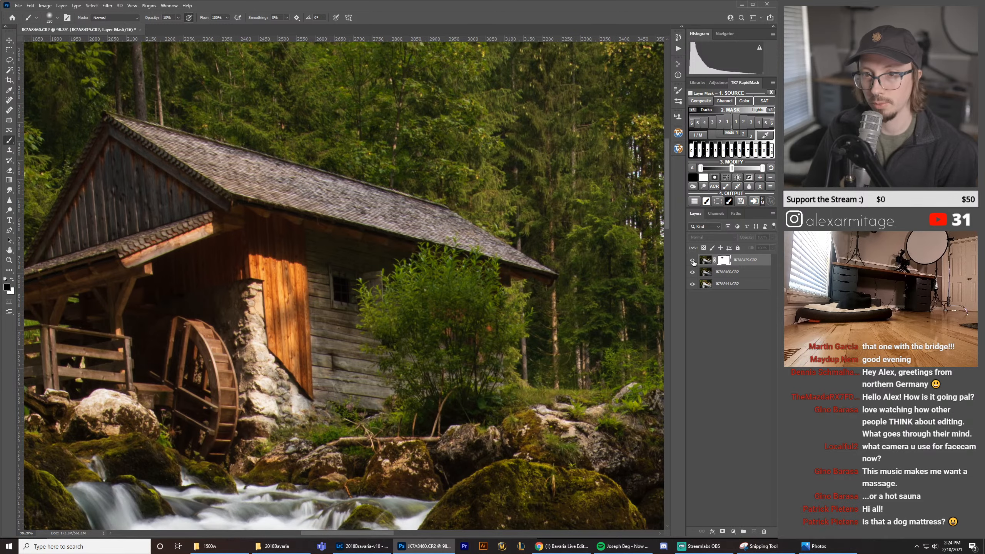
pyautogui.click(693, 261)
pyautogui.click(693, 261)
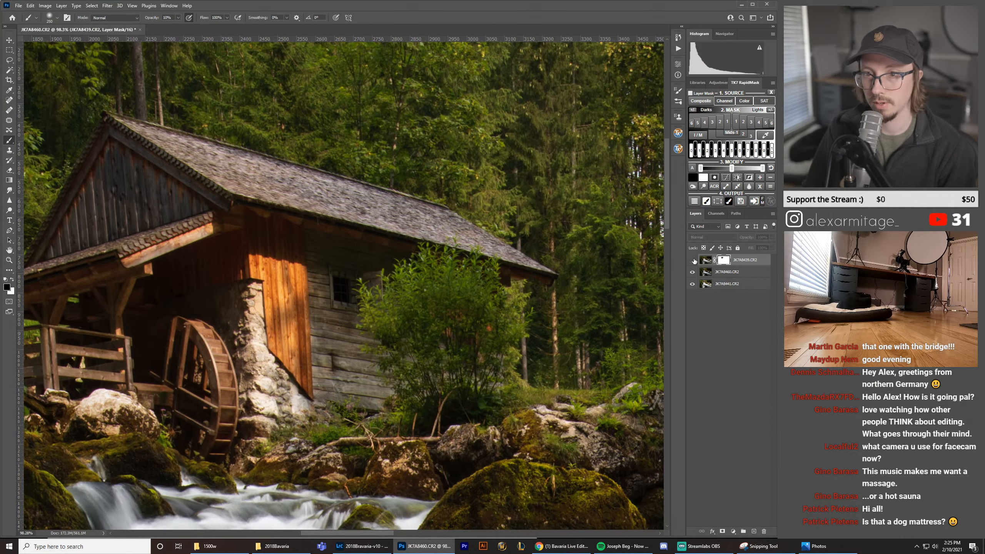
pyautogui.click(694, 261)
# Step: Compare the exposures across the full stream image by toggling JK7A8439, leaving it hidden
pyautogui.press('z')
pyautogui.moveTo(443, 306); pyautogui.dragTo(401, 319)
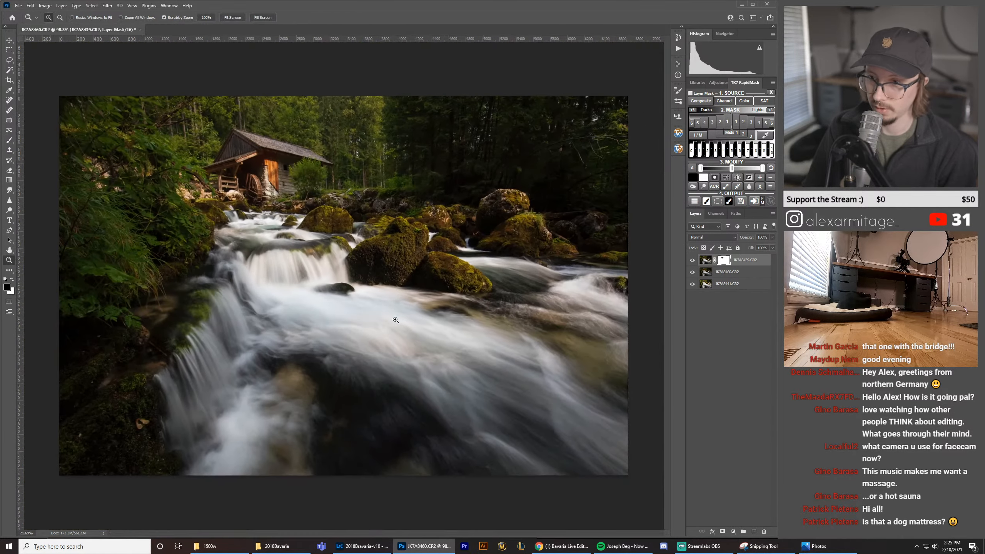
pyautogui.click(694, 261)
pyautogui.click(694, 261)
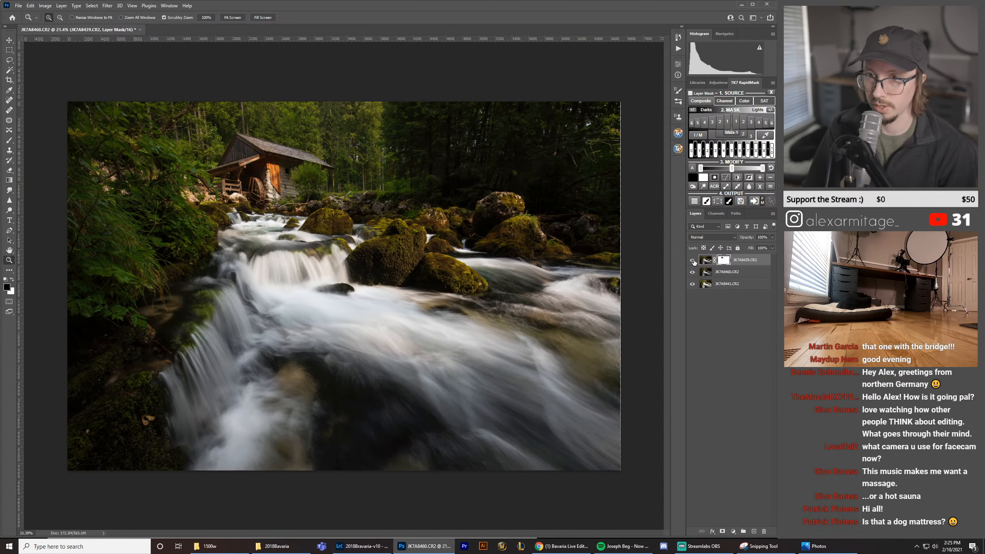
pyautogui.click(694, 262)
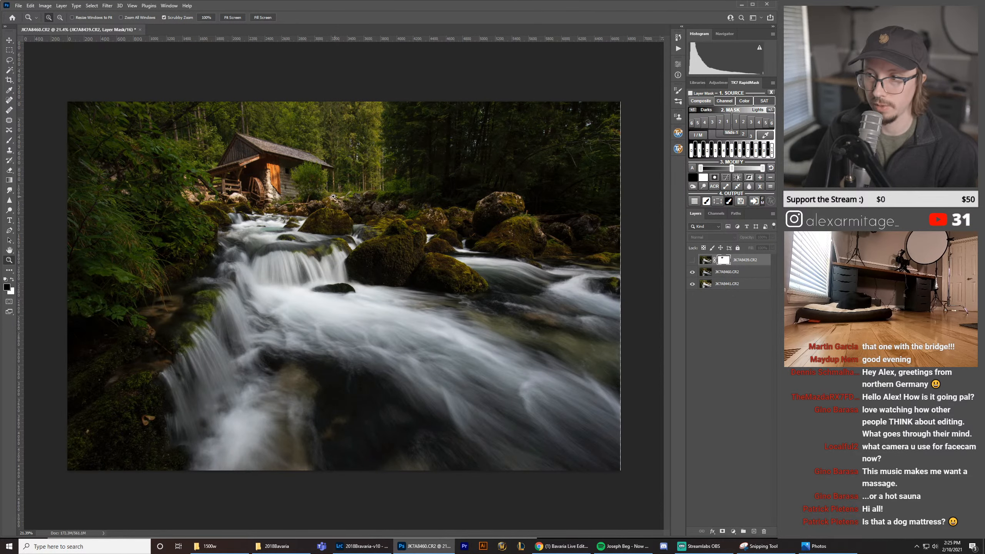
# Step: Compare the sunlit rocks beside the mill with JK7A8439 hidden and shown, leave it visible, and set the mask brush to 26% opacity
pyautogui.moveTo(341, 197); pyautogui.dragTo(376, 196)
pyautogui.moveTo(377, 196); pyautogui.dragTo(456, 241)
pyautogui.click(693, 261)
pyautogui.click(693, 261)
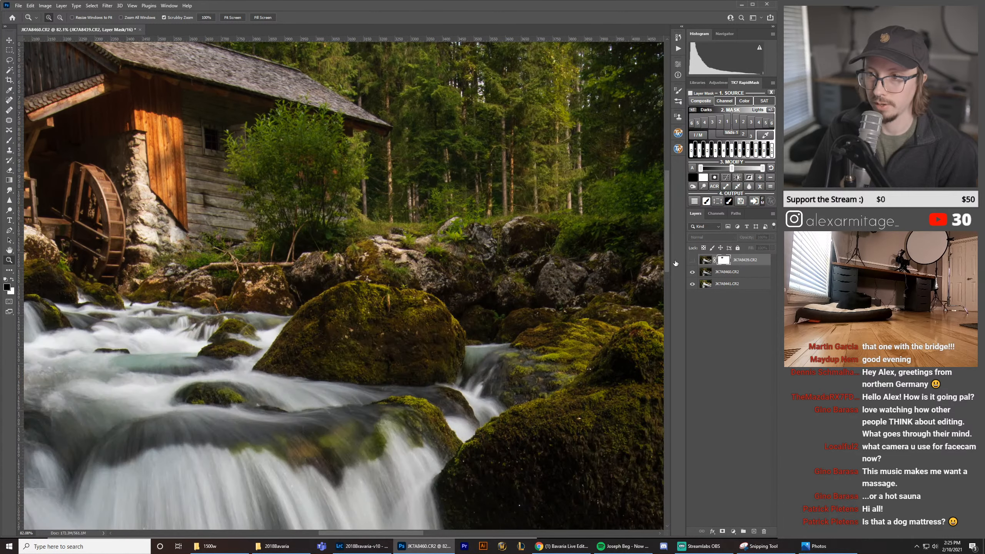
pyautogui.press('b')
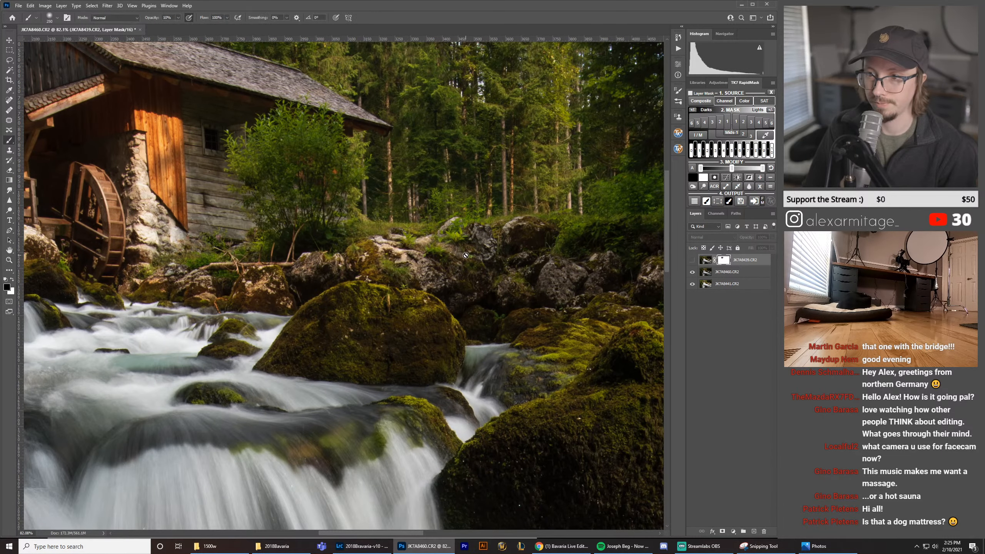
pyautogui.click(693, 260)
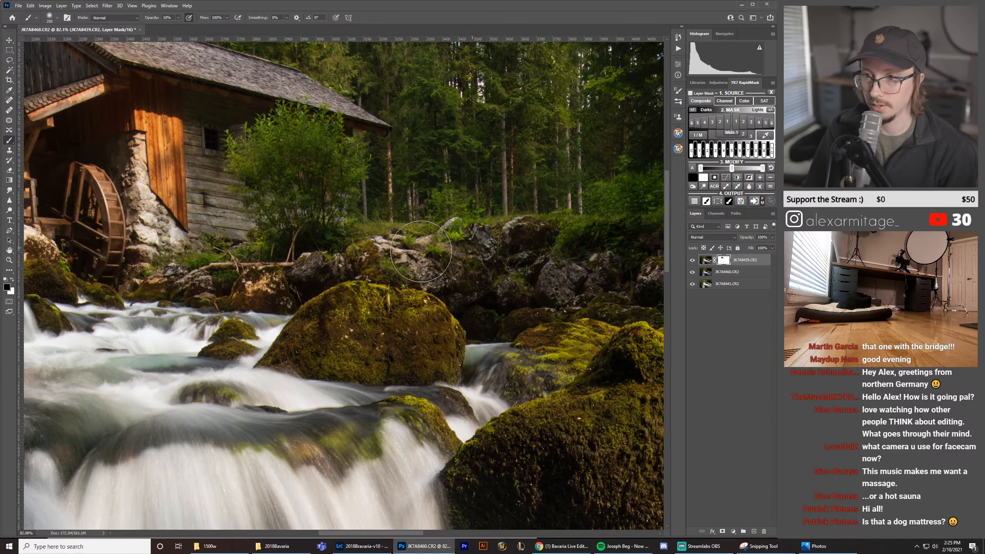
pyautogui.click(693, 260)
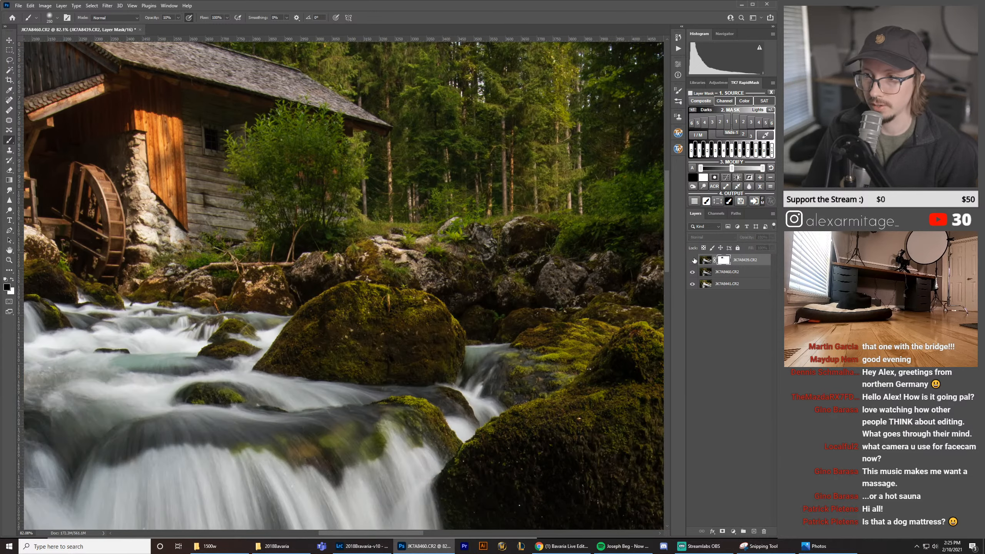
pyautogui.click(693, 260)
pyautogui.click(693, 261)
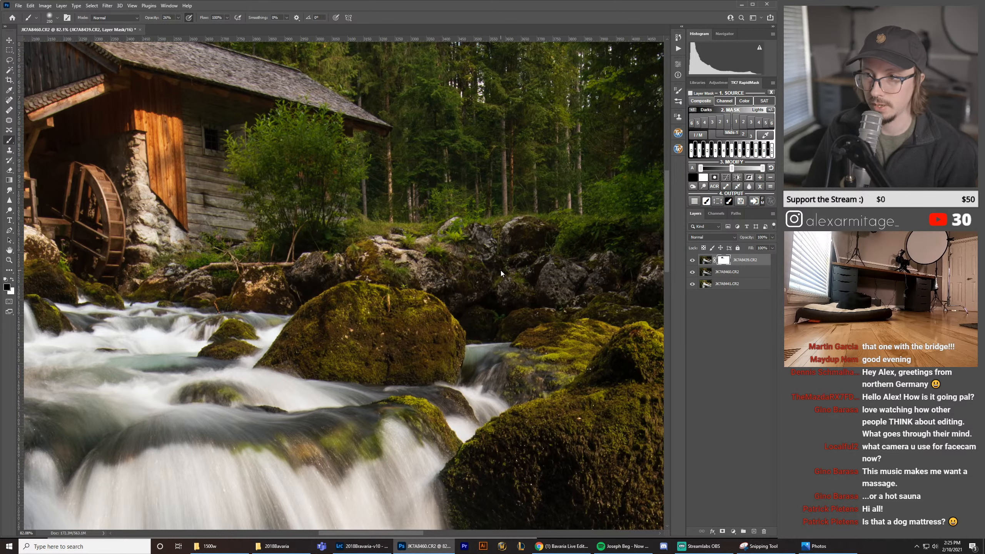
pyautogui.press('x')
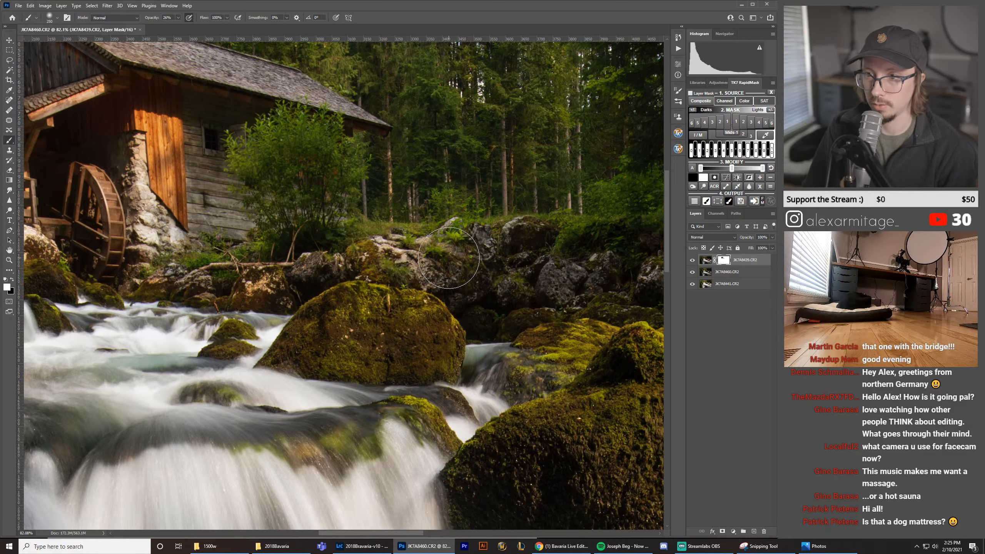
pyautogui.press('x')
pyautogui.click(693, 262)
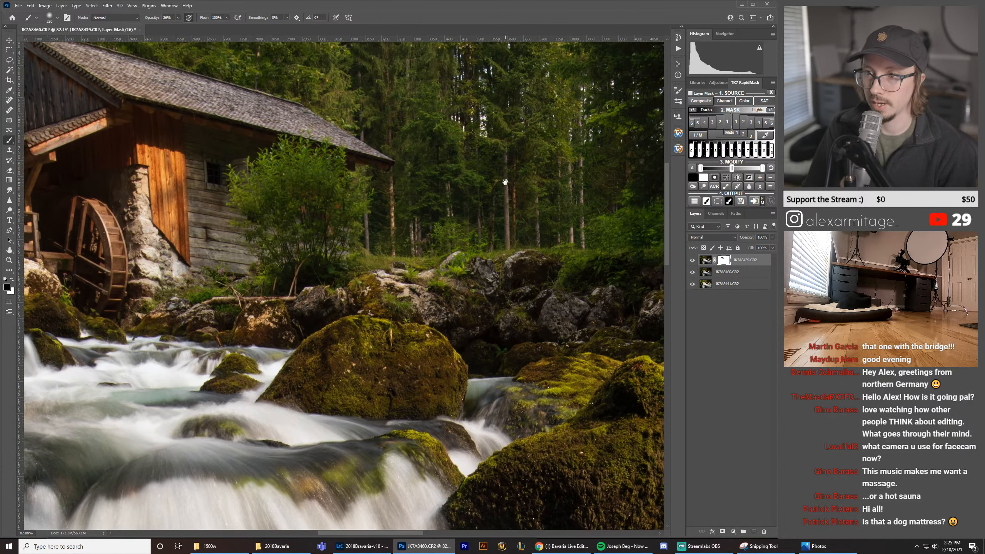
# Step: Compare the rocks and log beneath the bush up close by toggling JK7A8439, leaving the layer visible
pyautogui.scroll(1, 540, 188)
pyautogui.press('z')
pyautogui.click(439, 295)
pyautogui.moveTo(438, 296); pyautogui.dragTo(428, 295)
pyautogui.press('b')
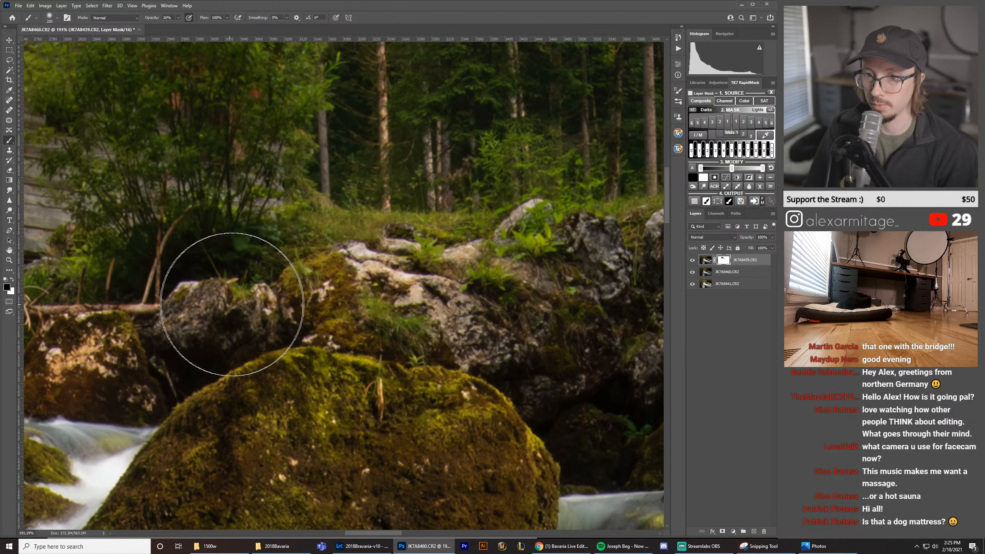
pyautogui.click(692, 262)
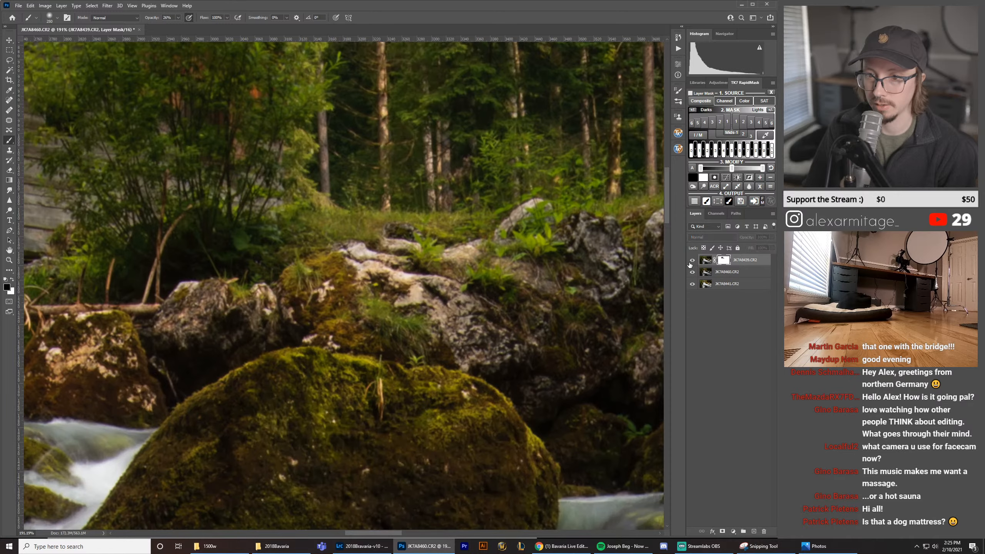
pyautogui.click(691, 262)
pyautogui.moveTo(181, 312); pyautogui.dragTo(495, 215)
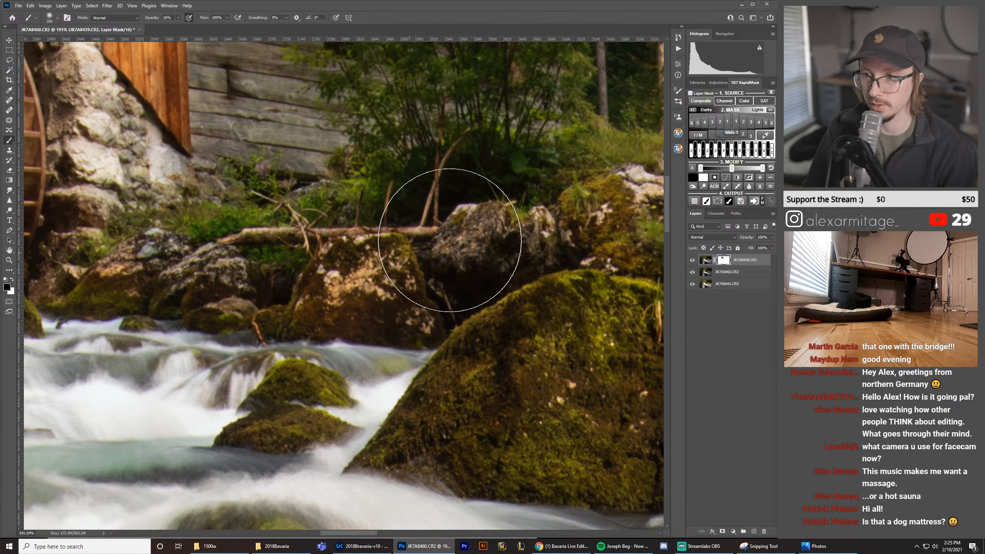
pyautogui.click(692, 262)
pyautogui.click(692, 262)
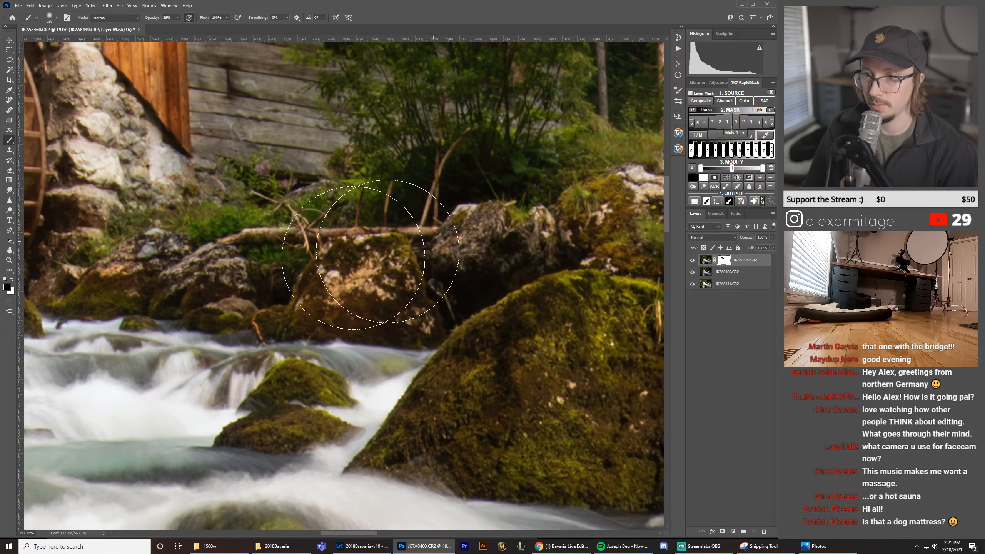
# Step: Compare the stream and forest across the full image by toggling JK7A8439, leaving it visible
pyautogui.press('z')
pyautogui.moveTo(506, 226); pyautogui.dragTo(437, 245)
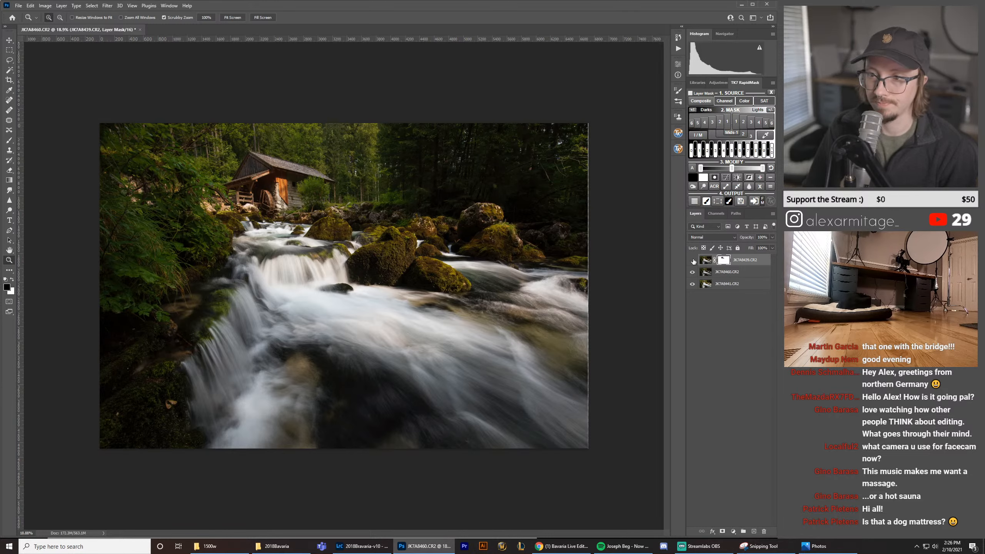
pyautogui.click(692, 261)
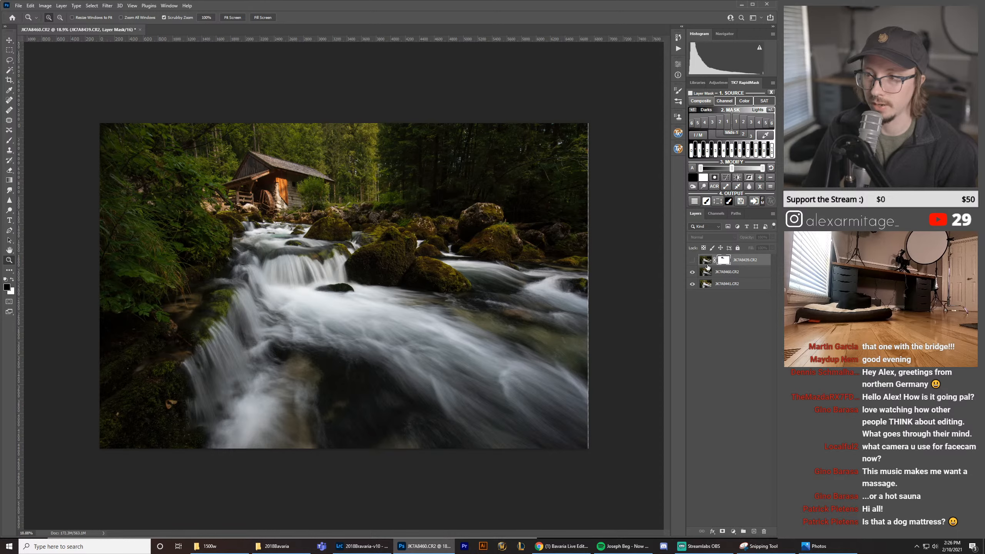
pyautogui.click(693, 260)
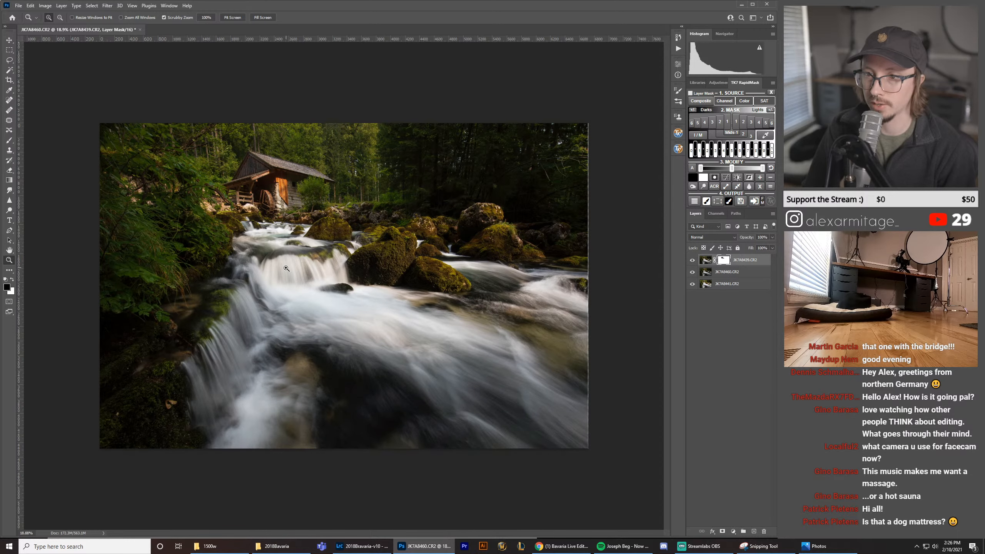
pyautogui.click(693, 262)
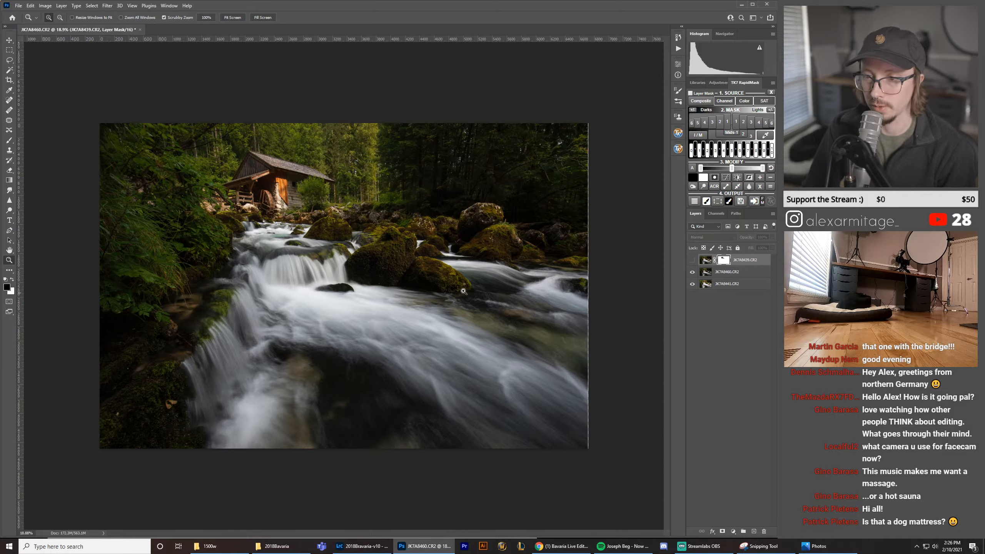
pyautogui.click(693, 260)
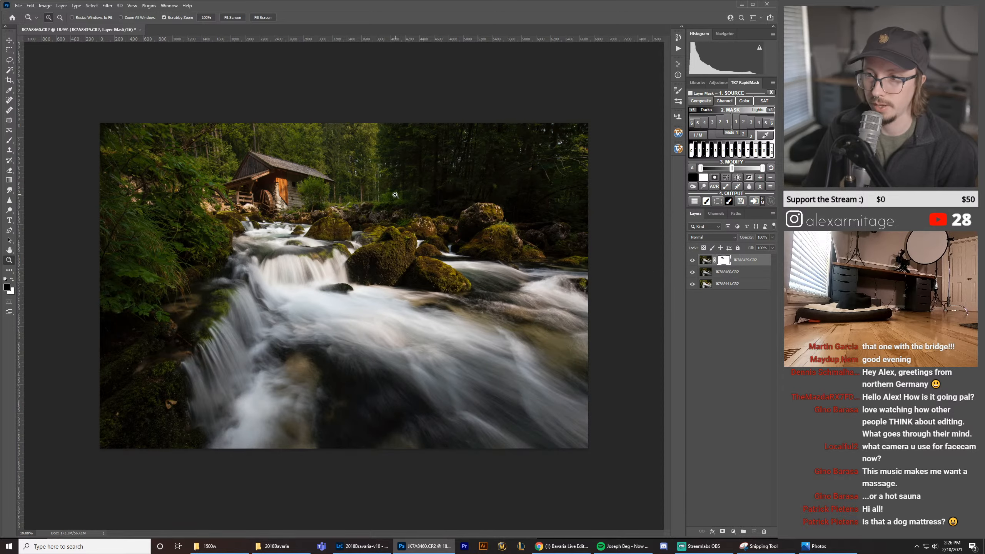
# Step: Compare the mill and surrounding boulders with JK7A8439 hidden and shown, and with its layer mask disabled and enabled
pyautogui.moveTo(395, 195); pyautogui.dragTo(699, 245)
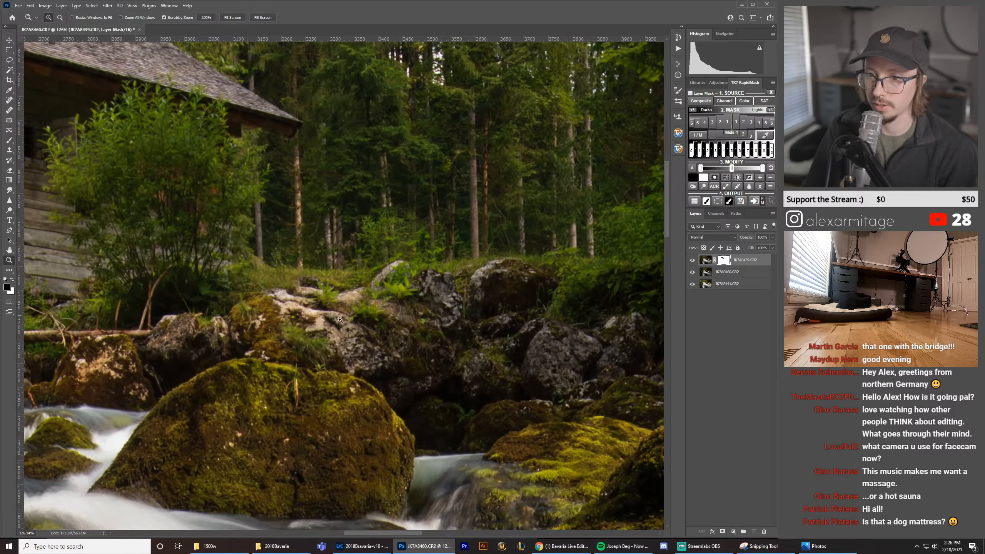
pyautogui.press('b')
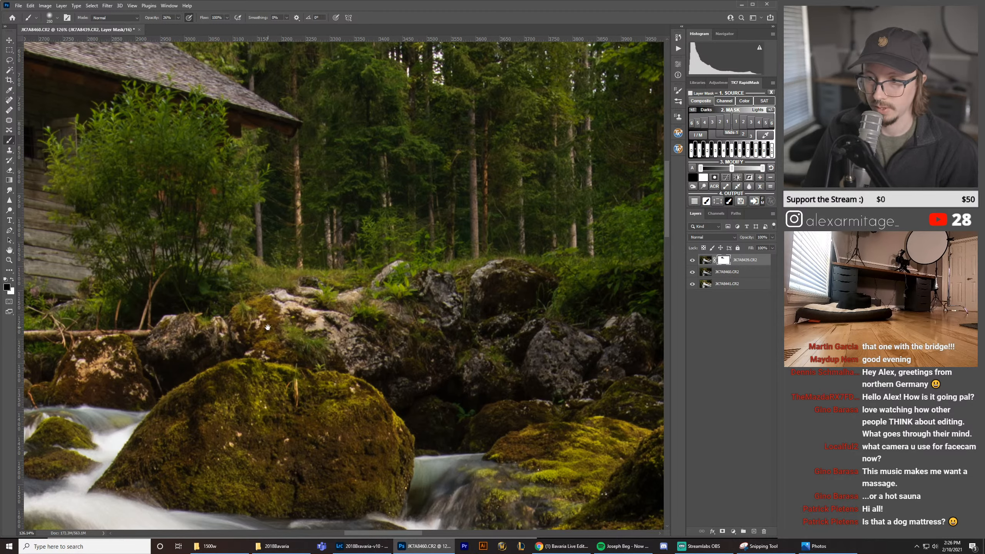
pyautogui.moveTo(268, 327)
pyautogui.mouseDown()
pyautogui.moveTo(349, 257)
pyautogui.moveTo(343, 268)
pyautogui.mouseUp()
pyautogui.press('z')
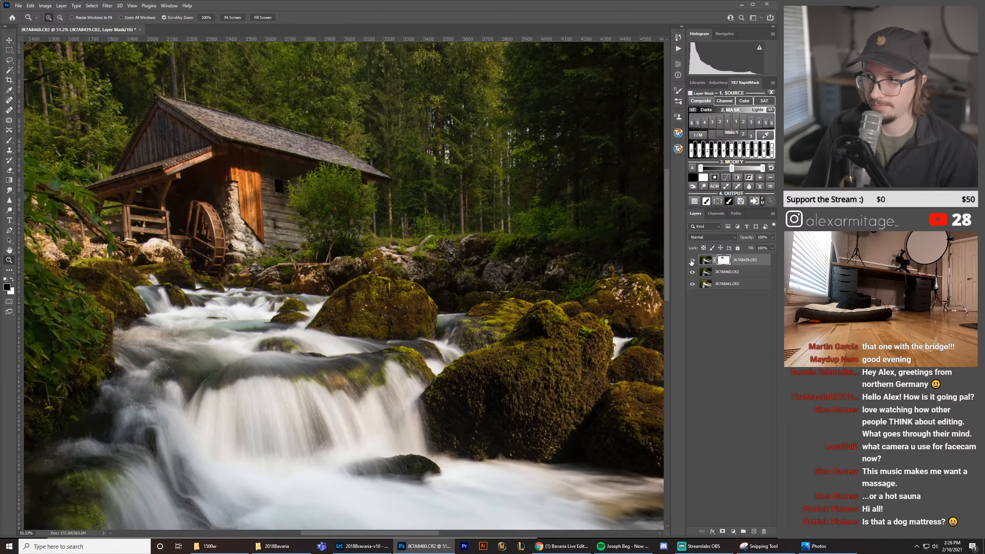
pyautogui.click(692, 262)
pyautogui.click(691, 262)
pyautogui.click(692, 261)
pyautogui.click(692, 261)
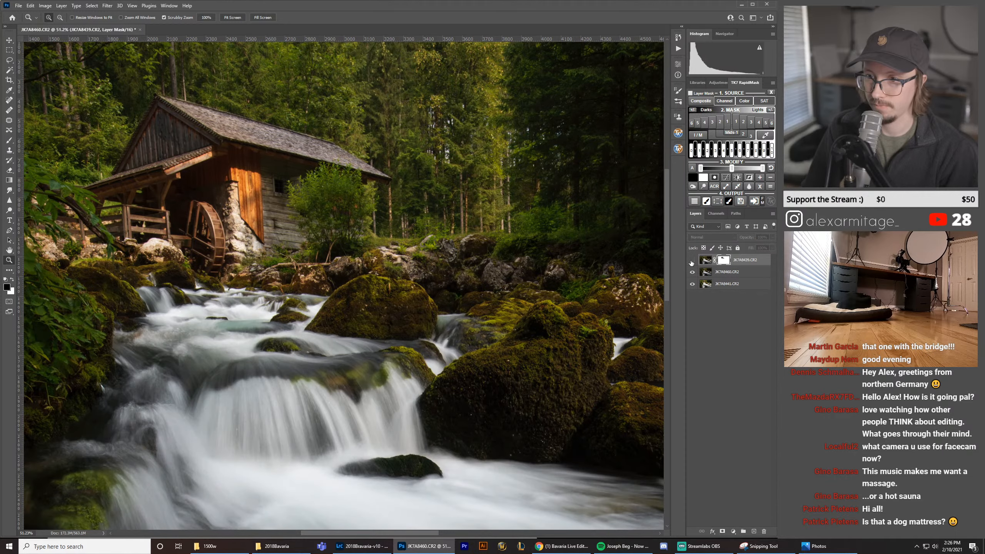
pyautogui.click(692, 261)
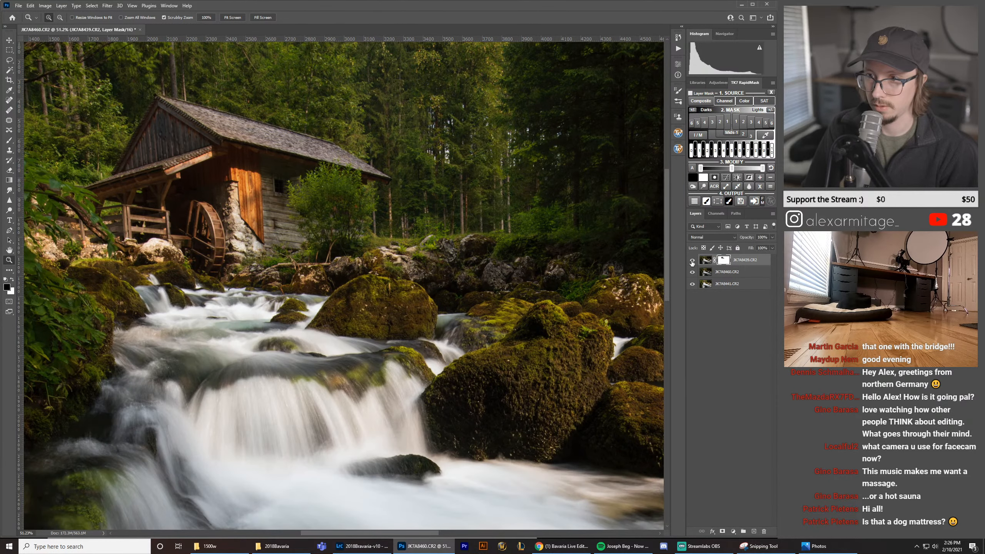
pyautogui.hotkey('ctrl', 'z')
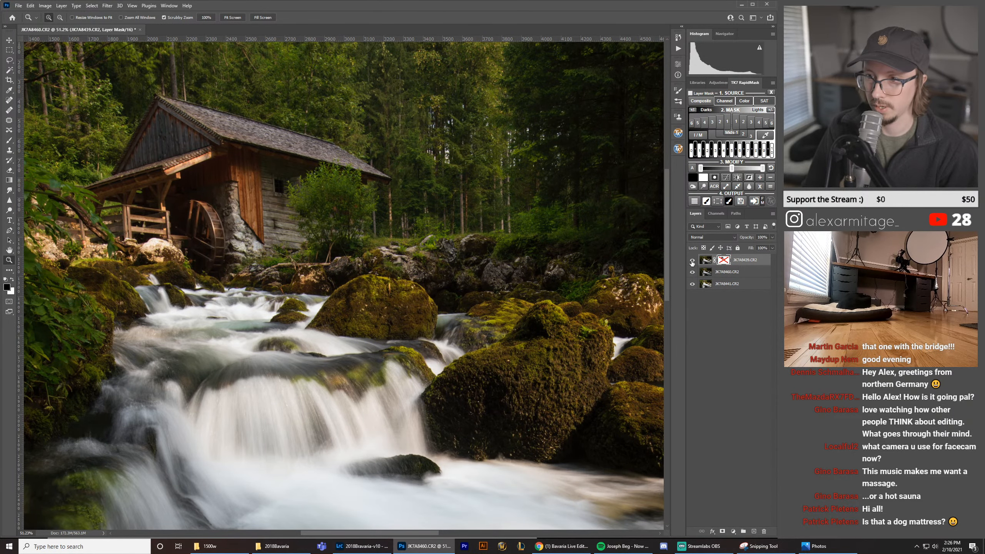
pyautogui.hotkey('ctrl', 'z')
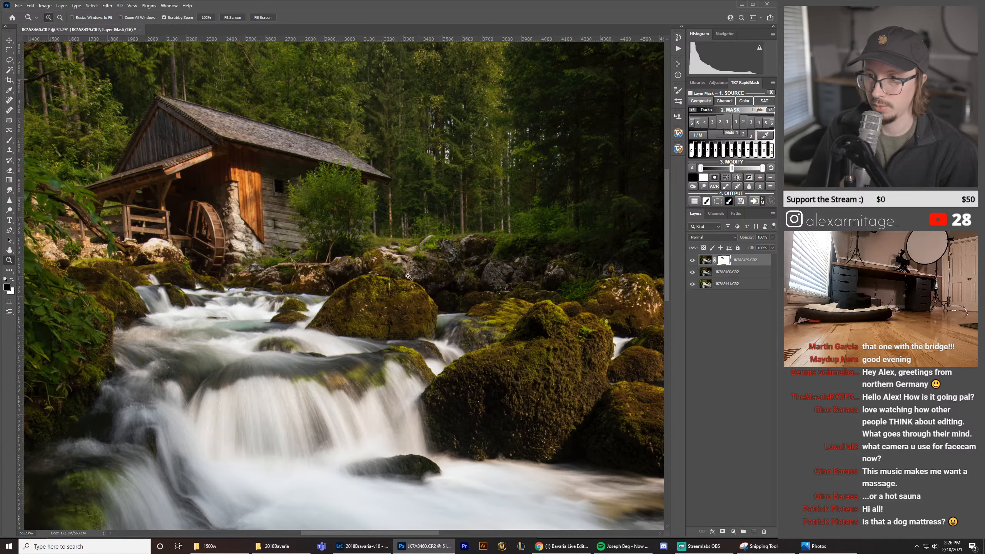
# Step: Paint white at 26% opacity on the JK7A8439 mask across the large mossy boulder below the mill's bush
pyautogui.press('x')
pyautogui.press('b')
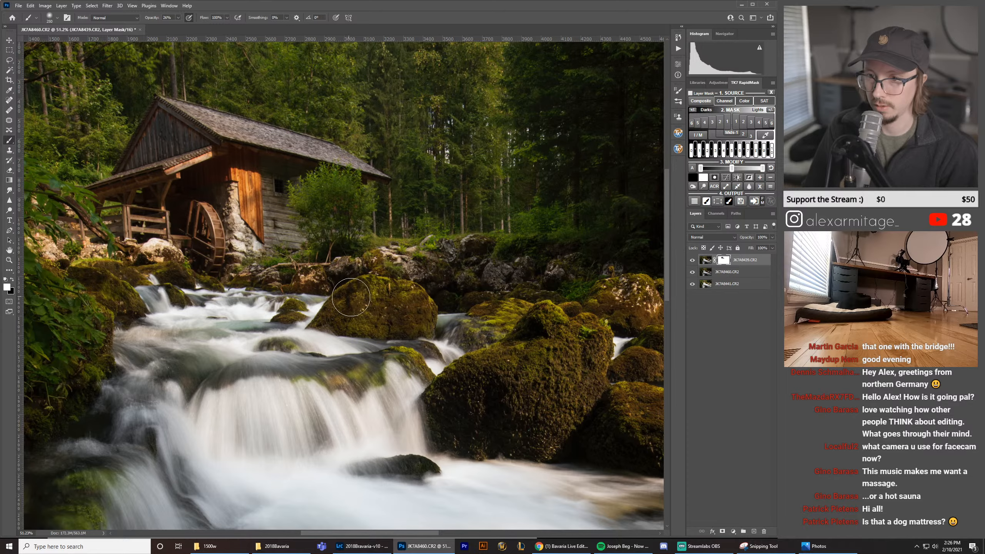
pyautogui.moveTo(312, 298); pyautogui.dragTo(398, 309)
# Step: Compare the whole picture after the boulder stroke with JK7A8439 hidden and shown, leaving it visible
pyautogui.press('z')
pyautogui.moveTo(471, 294); pyautogui.dragTo(399, 296)
pyautogui.click(693, 261)
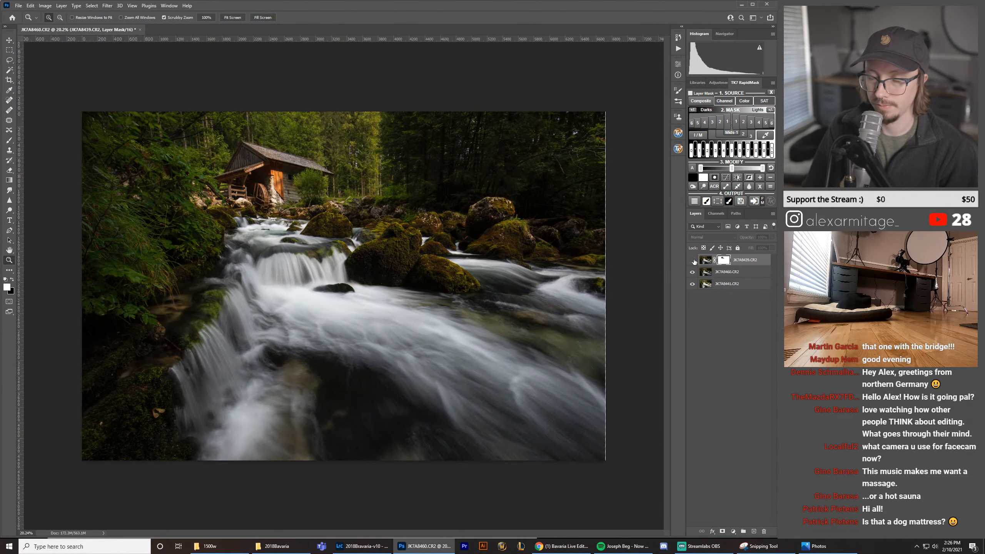
pyautogui.click(693, 260)
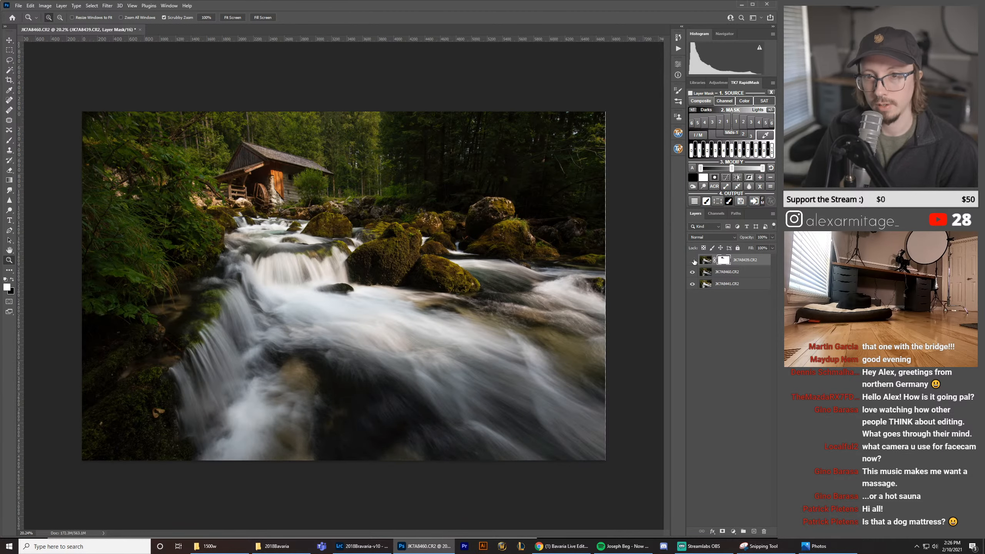
pyautogui.click(693, 260)
pyautogui.click(693, 260)
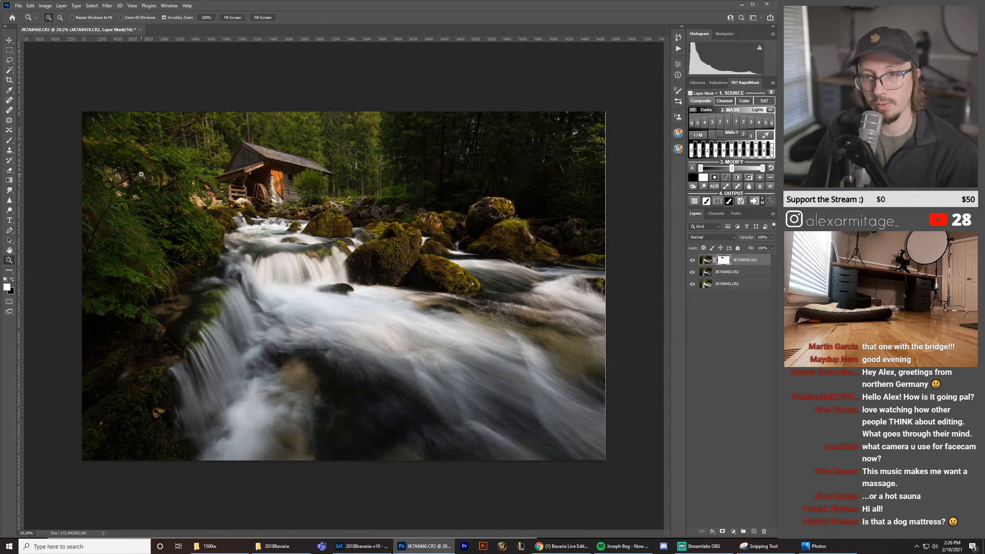
# Step: Compare the light on the foliage of the bank left of the mill by toggling JK7A8439
pyautogui.scroll(4, 143, 176)
pyautogui.moveTo(153, 176); pyautogui.dragTo(314, 205)
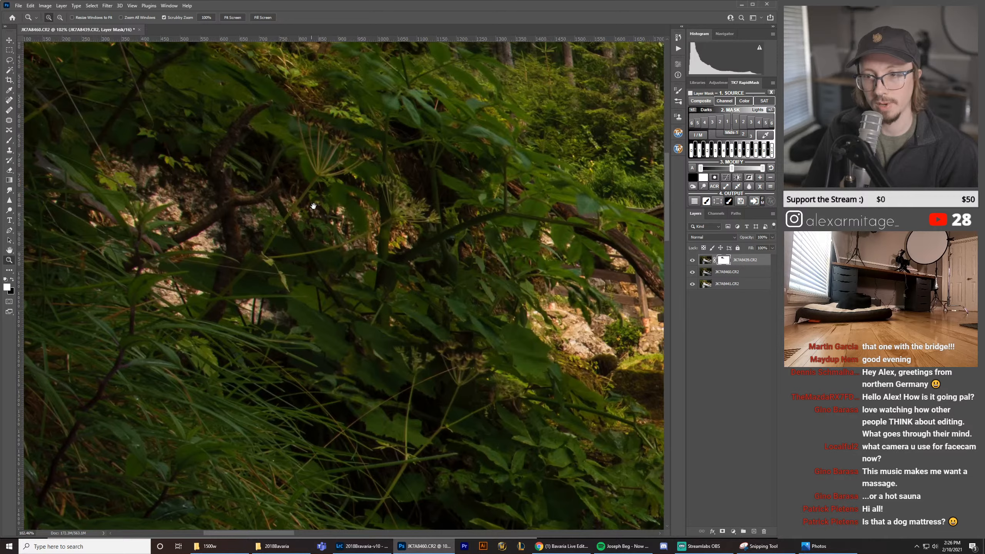
pyautogui.click(693, 261)
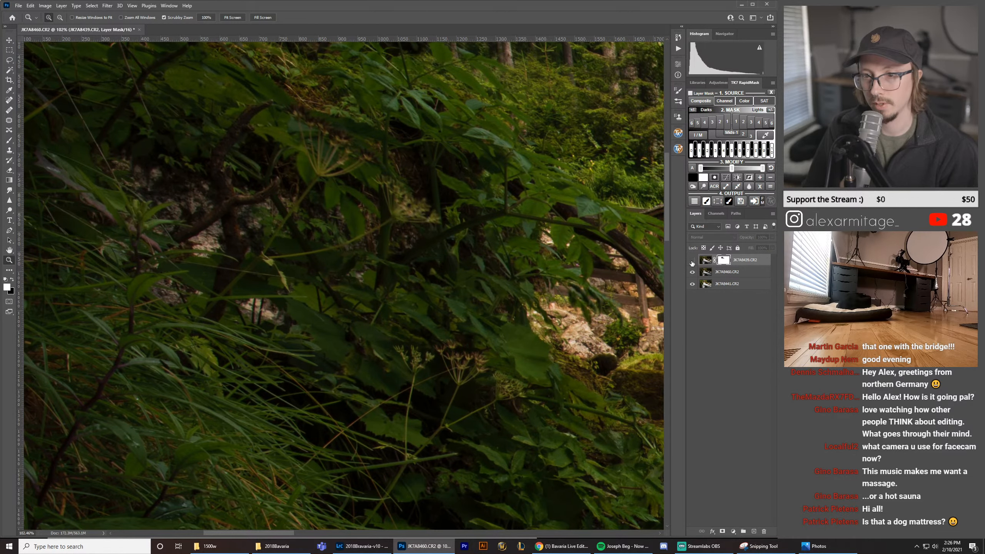
pyautogui.click(693, 261)
# Step: Recheck the overall blend across the full image by toggling JK7A8439, leaving the layer visible
pyautogui.scroll(-4, 300, 230)
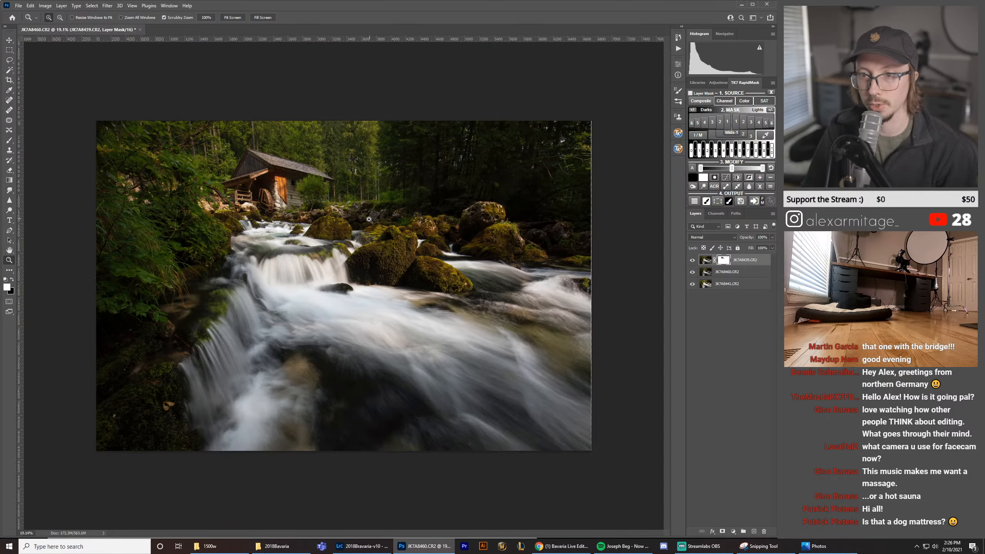
pyautogui.click(693, 261)
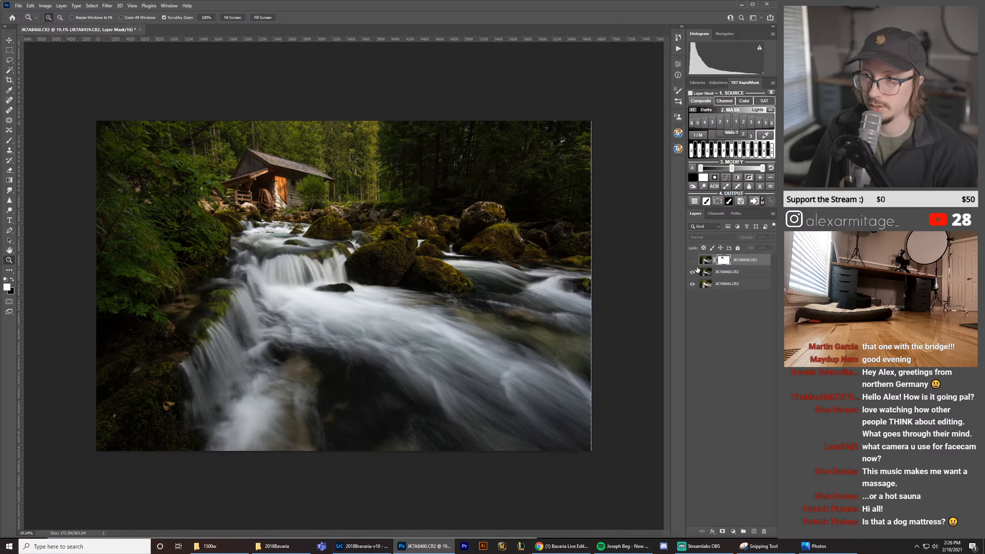
pyautogui.click(693, 260)
pyautogui.click(694, 262)
pyautogui.click(694, 262)
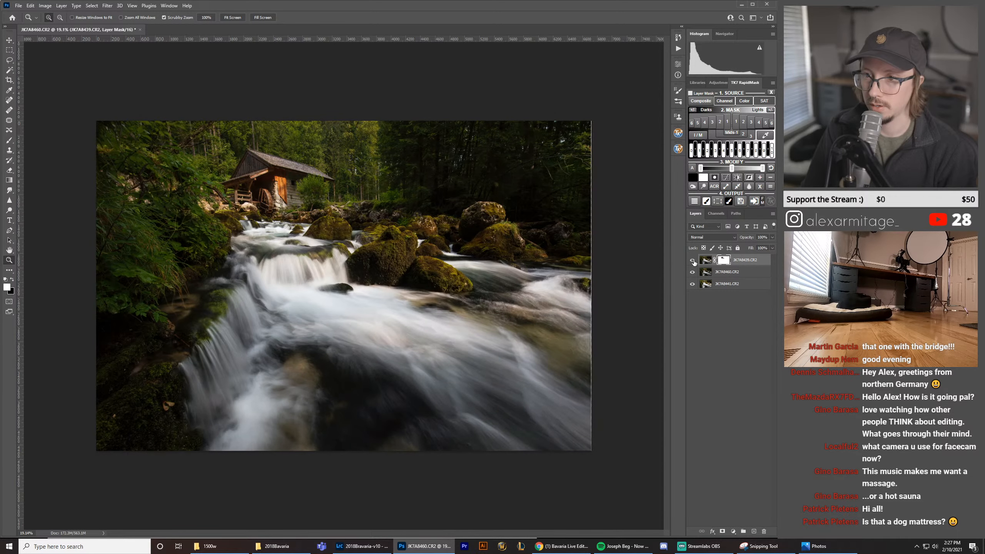
# Step: Compare the full image with the JK7A8439 mask disabled and enabled, leave it enabled, and select the layer's image instead of its mask
pyautogui.keyDown('shift'); pyautogui.click(722, 262); pyautogui.keyUp('shift')
pyautogui.keyDown('shift'); pyautogui.click(722, 263); pyautogui.keyUp('shift')
pyautogui.keyDown('shift'); pyautogui.click(721, 262); pyautogui.keyUp('shift')
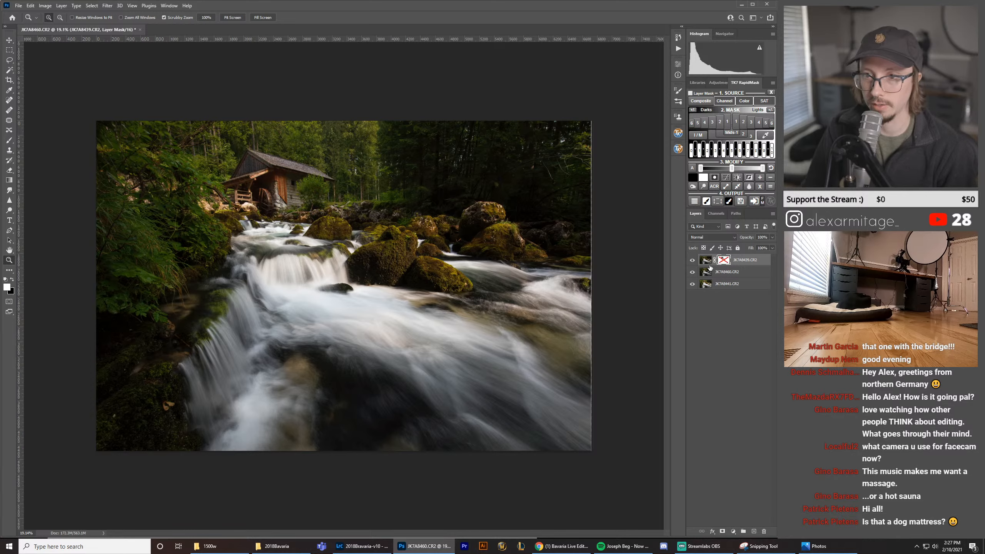
pyautogui.keyDown('shift'); pyautogui.click(721, 262); pyautogui.keyUp('shift')
pyautogui.keyDown('shift'); pyautogui.click(720, 262); pyautogui.keyUp('shift')
pyautogui.keyDown('shift'); pyautogui.click(720, 262); pyautogui.keyUp('shift')
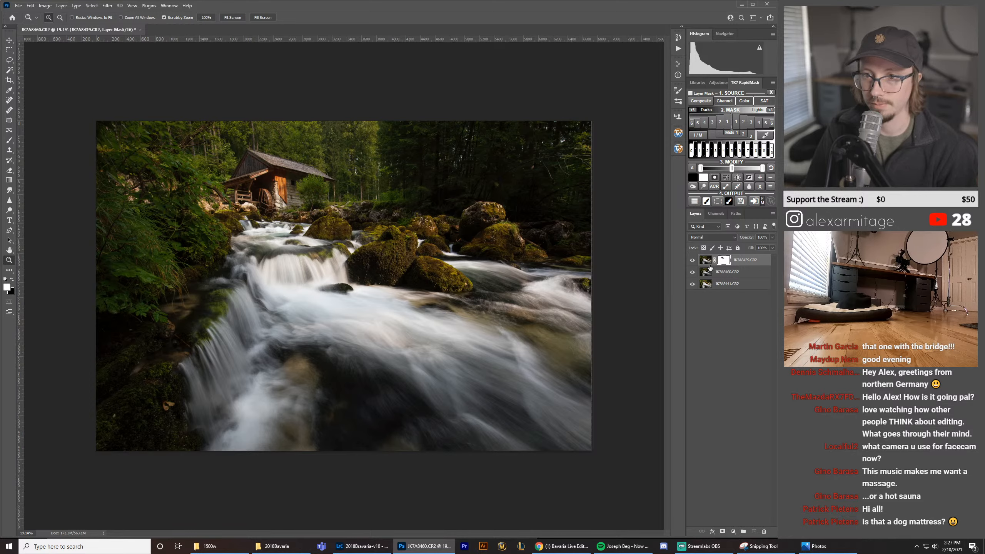
pyautogui.click(706, 261)
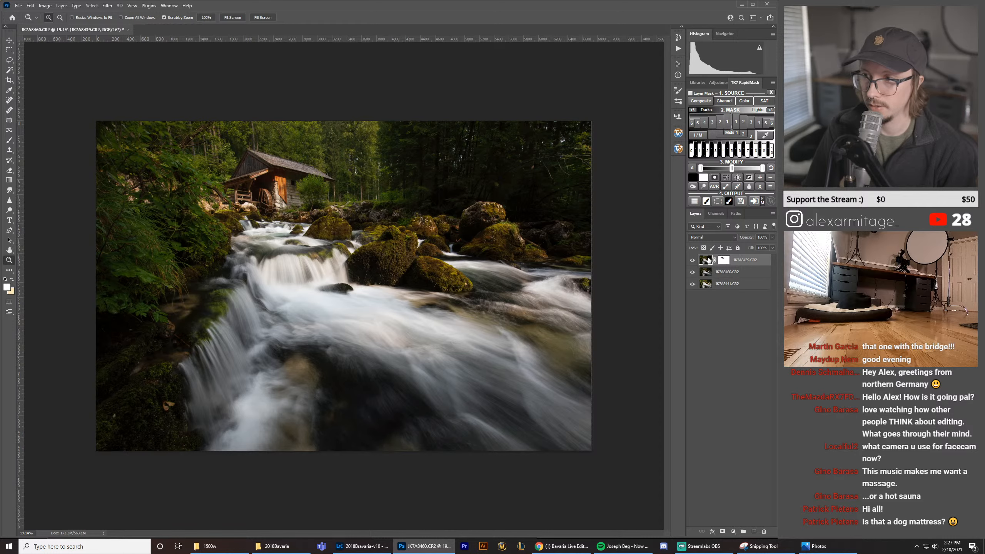
# Step: Group the JK7A8439 and JK7A8460 layers together and add a white layer mask to the group
pyautogui.keyDown('shift'); pyautogui.click(707, 273); pyautogui.keyUp('shift')
pyautogui.hotkey('ctrl', 'g')
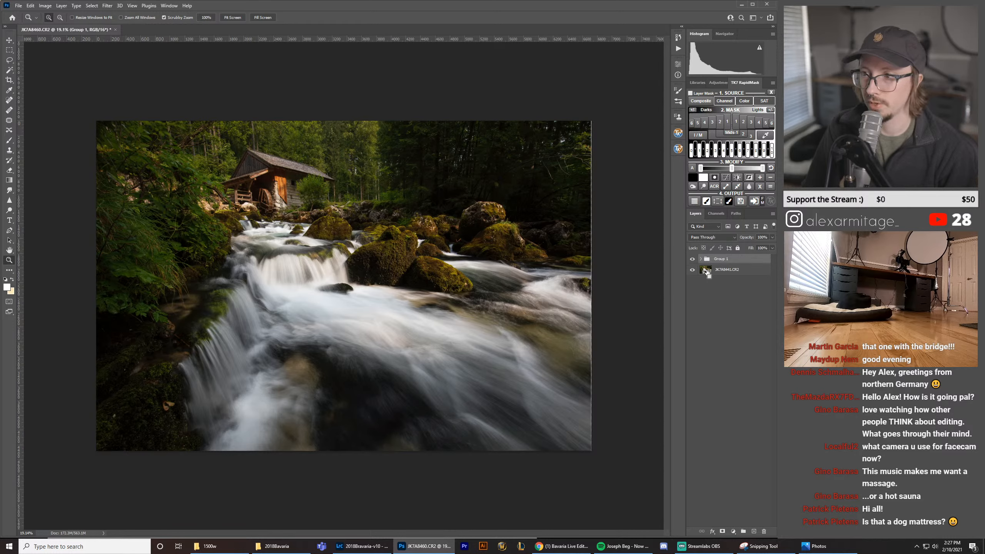
pyautogui.click(722, 531)
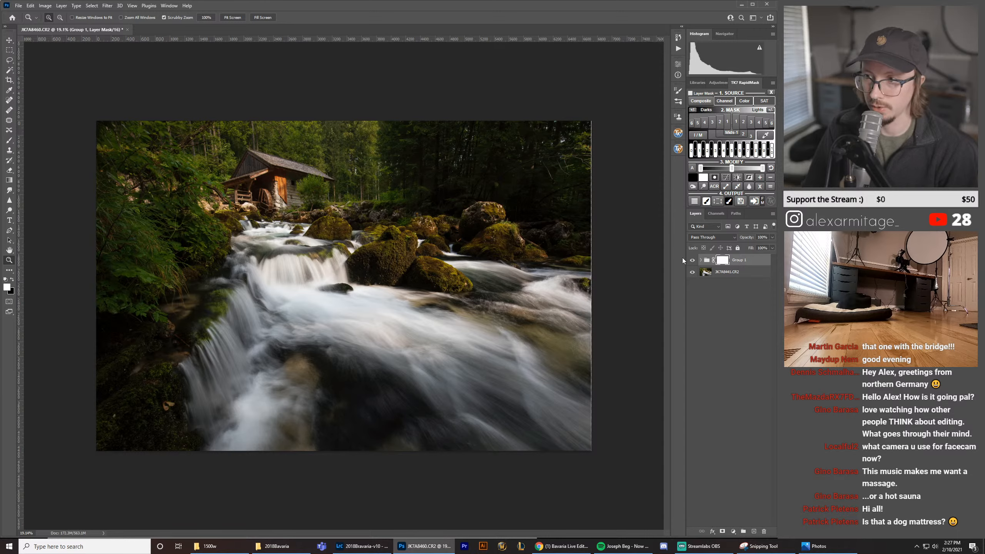
# Step: Compare the whole image with Group 1 hidden and shown against the bottom exposure, leaving the group visible
pyautogui.click(693, 260)
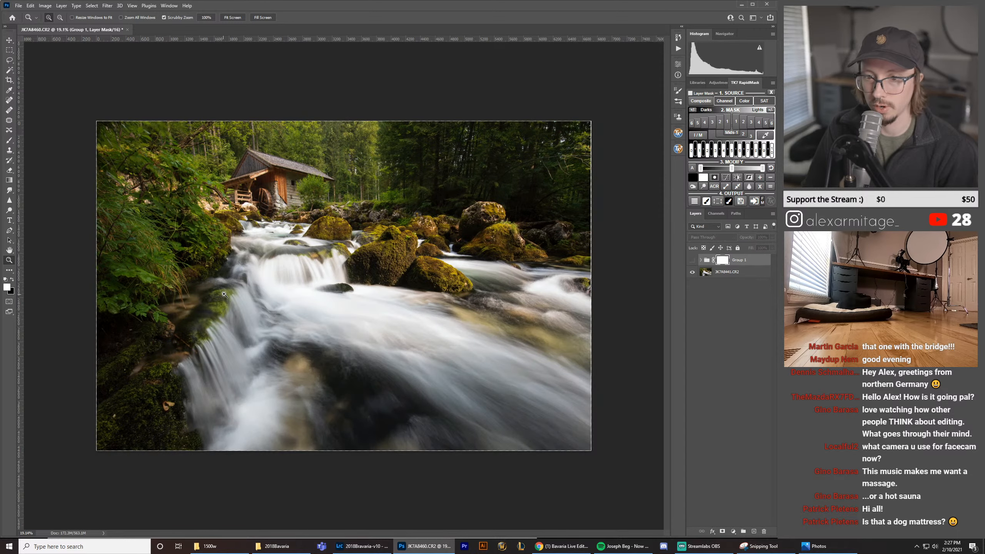
pyautogui.click(692, 261)
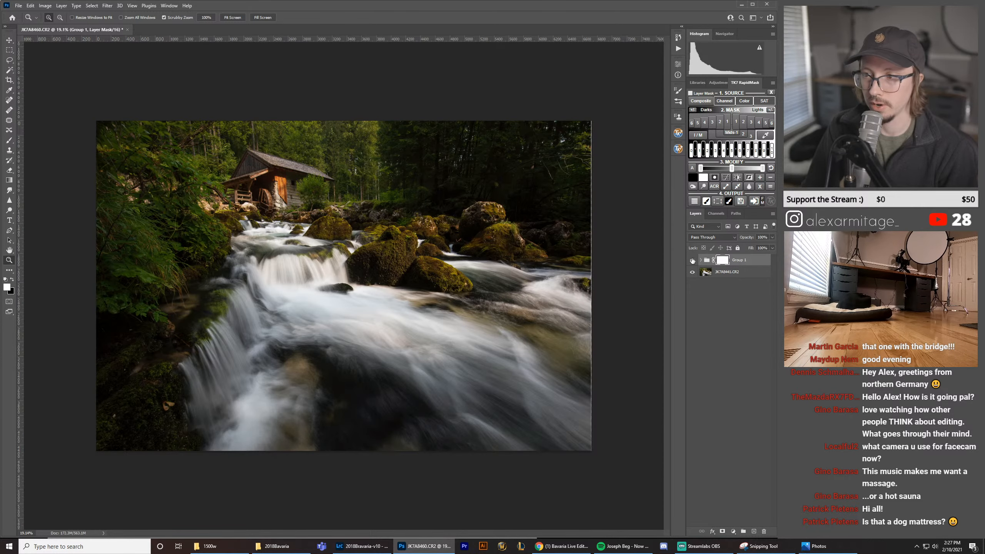
pyautogui.click(693, 260)
pyautogui.click(693, 261)
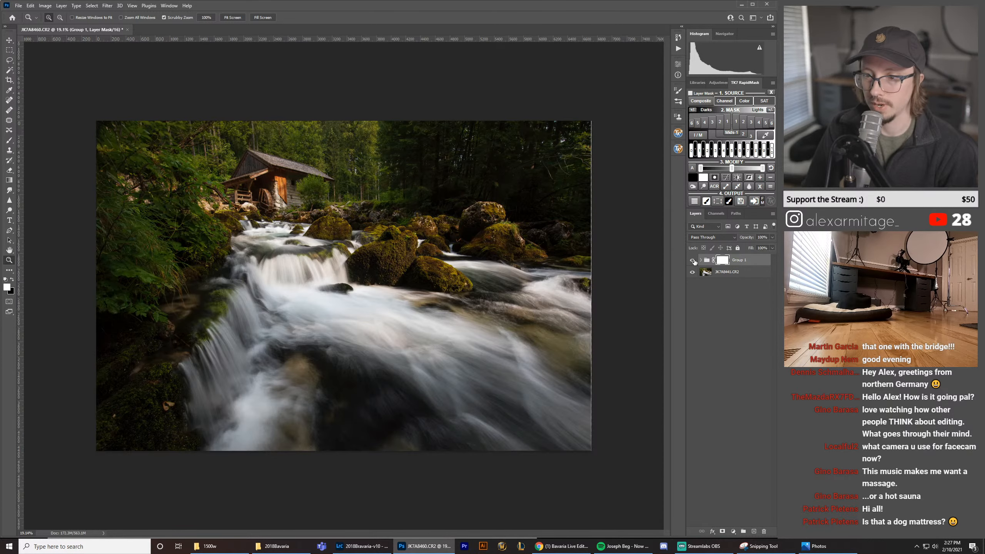
pyautogui.click(693, 261)
pyautogui.click(693, 260)
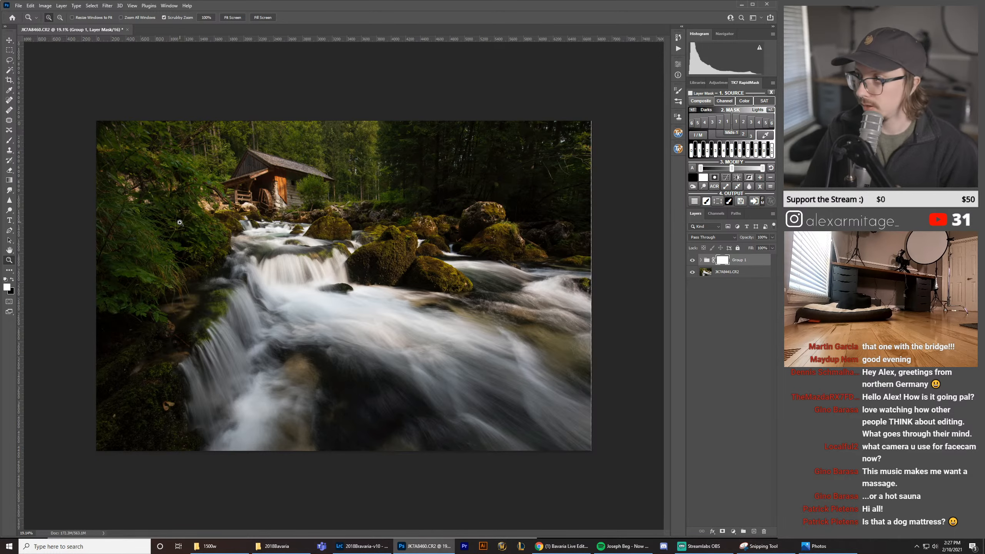
# Step: Generate a Darks luminosity mask of the image, narrow it one level, and load it as a selection on the Group 1 mask
pyautogui.moveTo(144, 238); pyautogui.dragTo(333, 242)
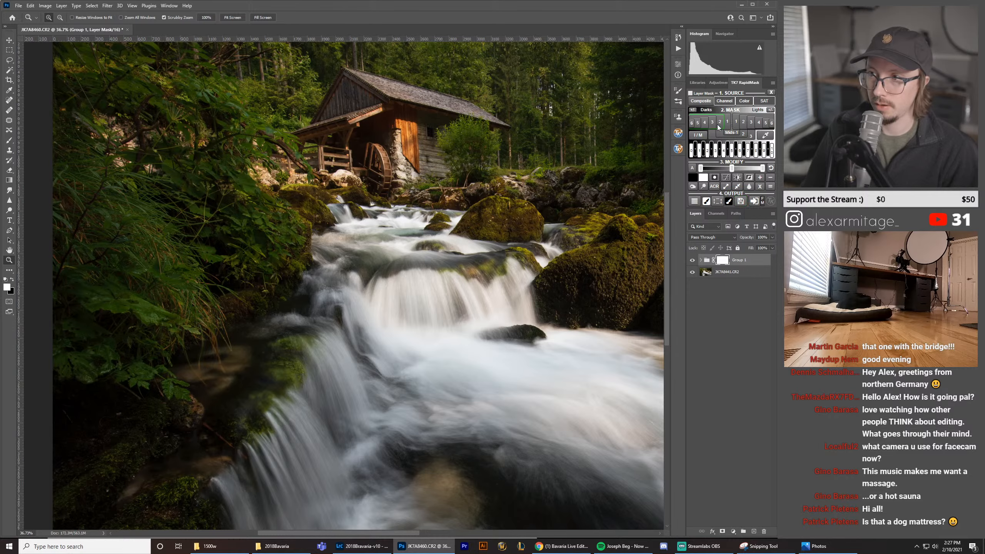
pyautogui.moveTo(481, 256); pyautogui.dragTo(437, 270)
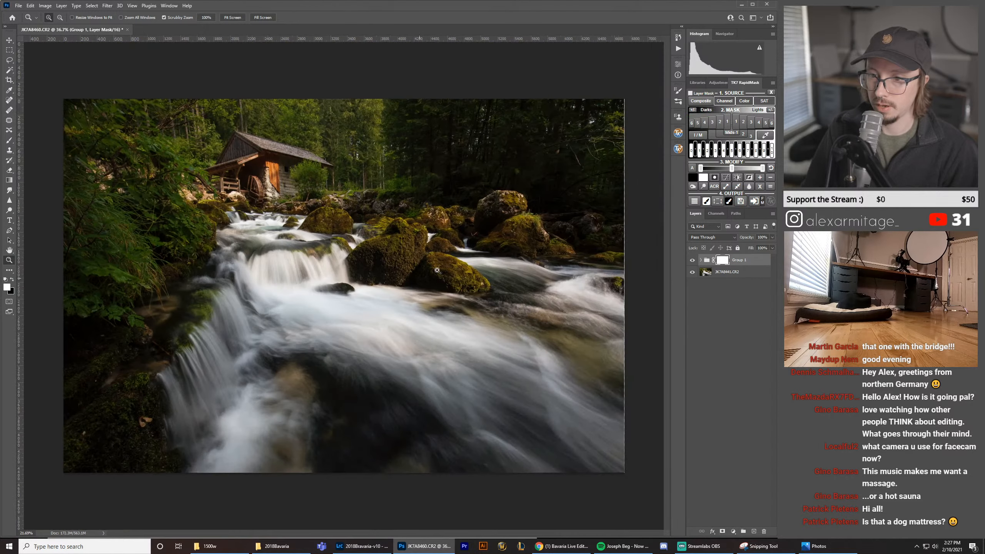
pyautogui.click(713, 123)
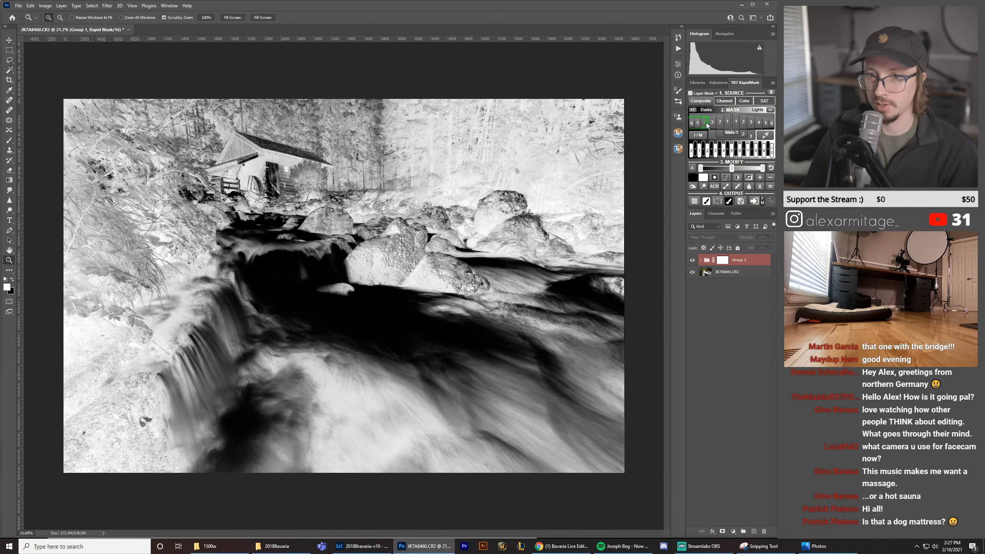
pyautogui.click(707, 123)
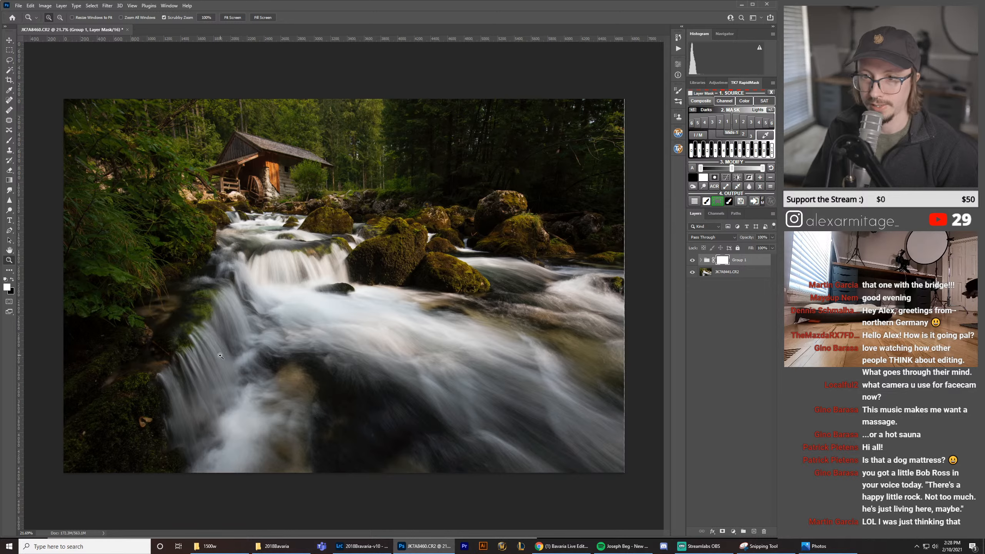
# Step: Paint black on the Group 1 mask with a much larger brush at 51% opacity over the foliage and mossy bank beside the waterfall
pyautogui.press('b')
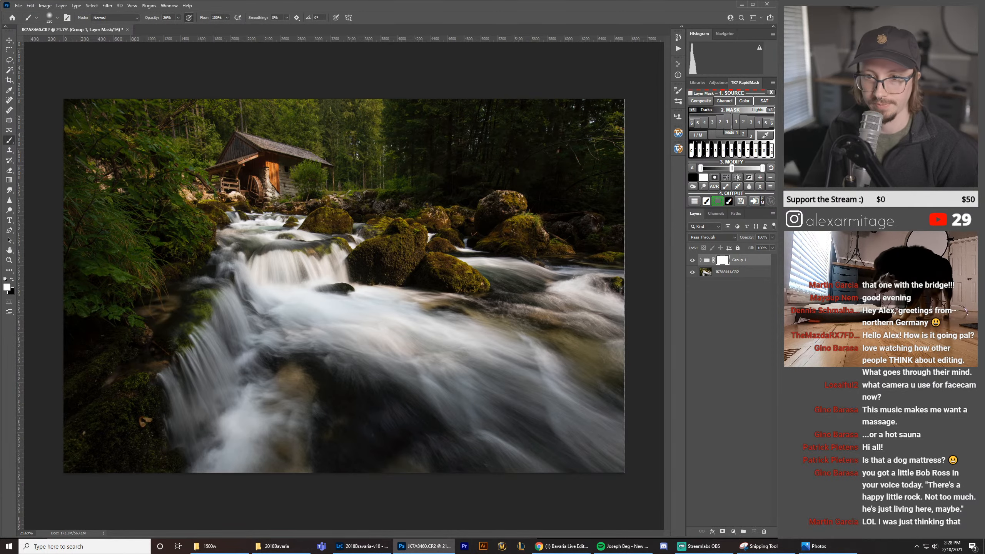
pyautogui.press(']')
pyautogui.press(']')
pyautogui.press(']')
pyautogui.press(']')
pyautogui.press(']')
pyautogui.press(']')
pyautogui.press(']')
pyautogui.press(']')
pyautogui.press(']')
pyautogui.press(']')
pyautogui.press(']')
pyautogui.press(']')
pyautogui.press(']')
pyautogui.press(']')
pyautogui.press(']')
pyautogui.press(']')
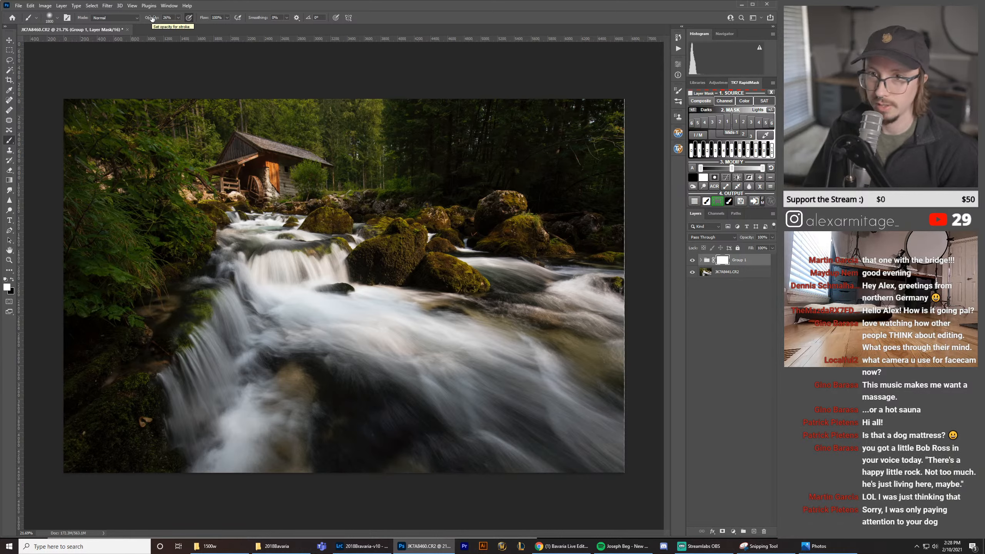
pyautogui.moveTo(152, 18); pyautogui.dragTo(158, 18)
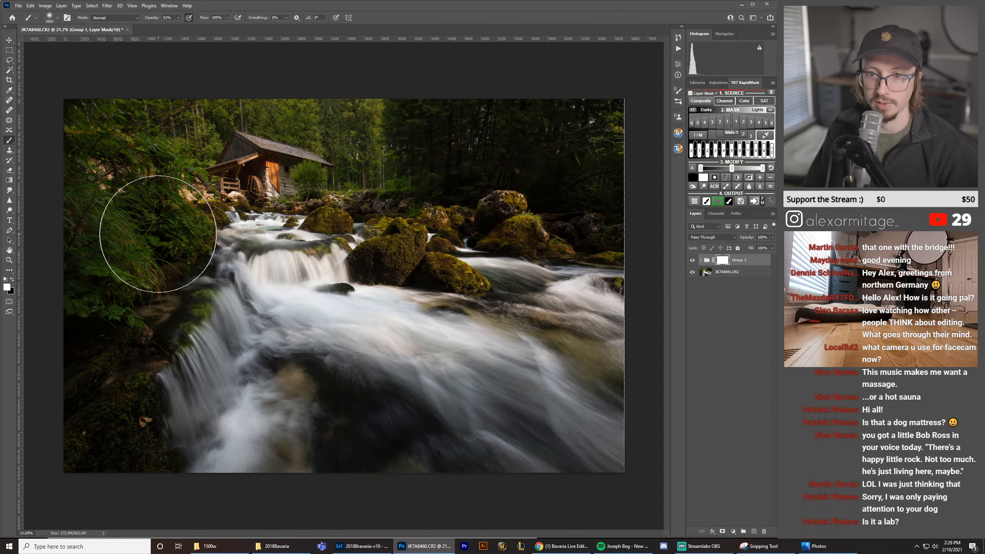
pyautogui.press('x')
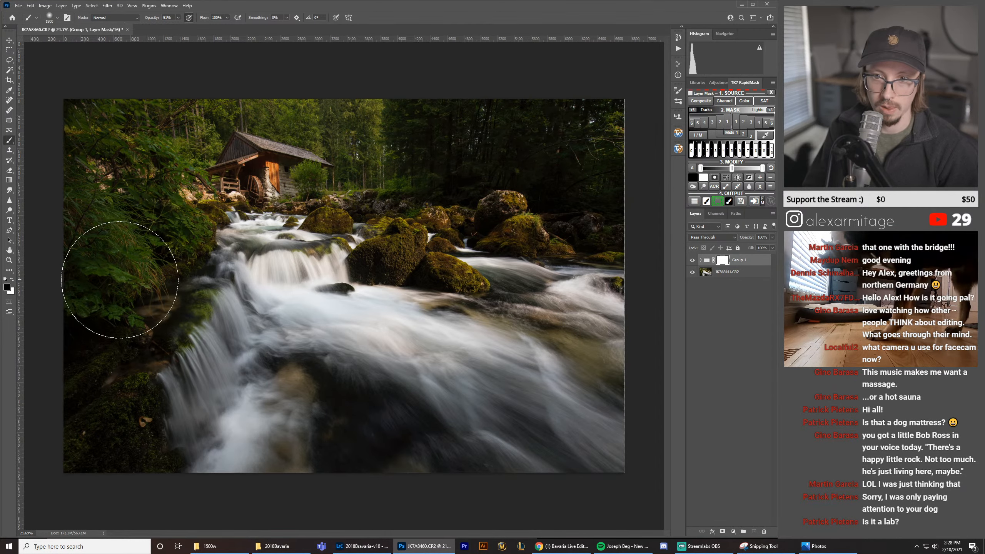
pyautogui.moveTo(119, 279)
pyautogui.mouseDown()
pyautogui.moveTo(159, 367)
pyautogui.moveTo(128, 408)
pyautogui.moveTo(110, 411)
pyautogui.moveTo(140, 412)
pyautogui.mouseUp()
pyautogui.press('z')
pyautogui.press('b')
pyautogui.press('z')
pyautogui.moveTo(254, 325)
pyautogui.mouseDown()
pyautogui.moveTo(190, 352)
pyautogui.moveTo(134, 426)
pyautogui.mouseUp()
pyautogui.press('b')
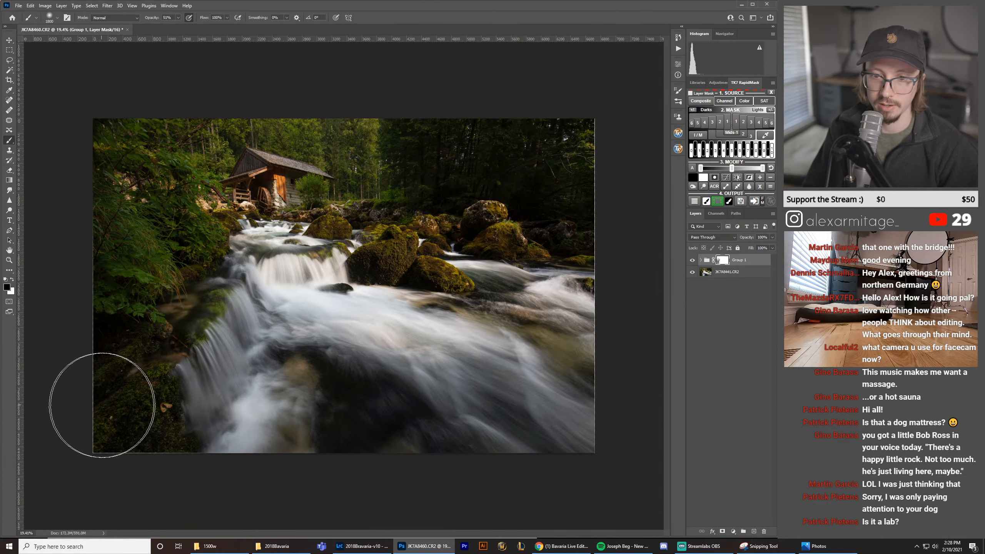
# Step: Check the newly masked bank by toggling Group 1 off and on across the full image, leaving it visible
pyautogui.click(692, 261)
pyautogui.click(693, 261)
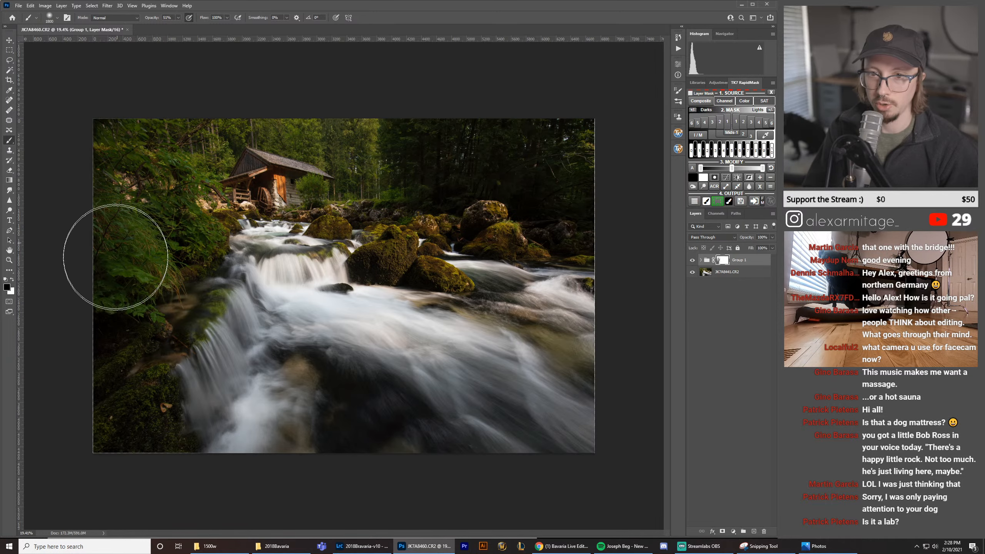
pyautogui.click(692, 261)
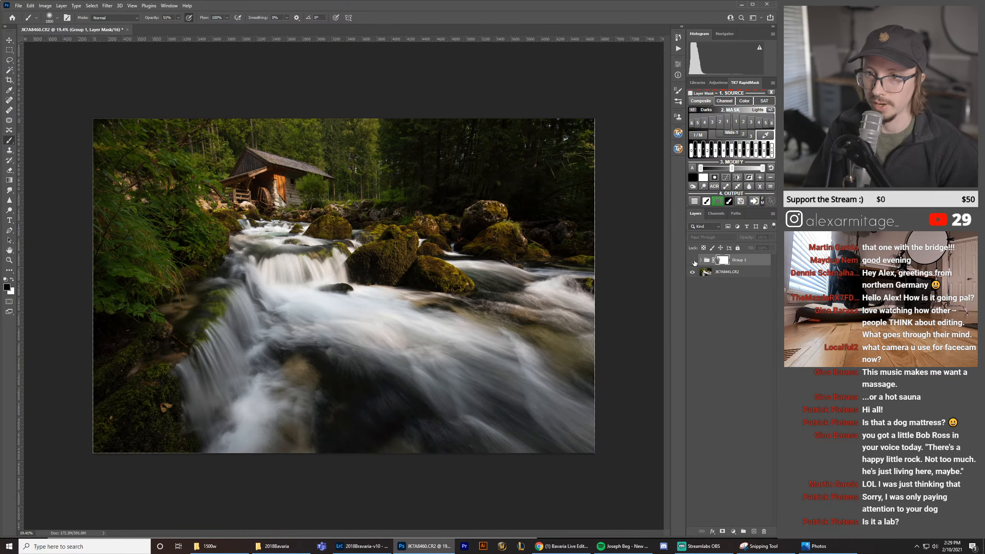
pyautogui.click(693, 261)
# Step: Inspect the overhanging grass and leaves up close by toggling Group 1 and then its mask, leaving both enabled
pyautogui.press('z')
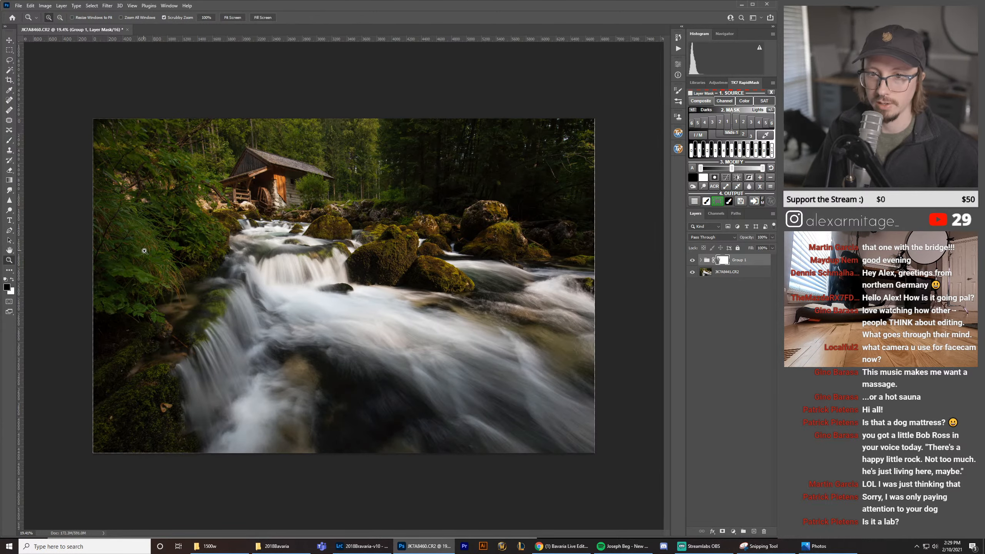
pyautogui.moveTo(120, 242)
pyautogui.mouseDown()
pyautogui.moveTo(280, 287)
pyautogui.moveTo(195, 260)
pyautogui.moveTo(307, 237)
pyautogui.mouseUp()
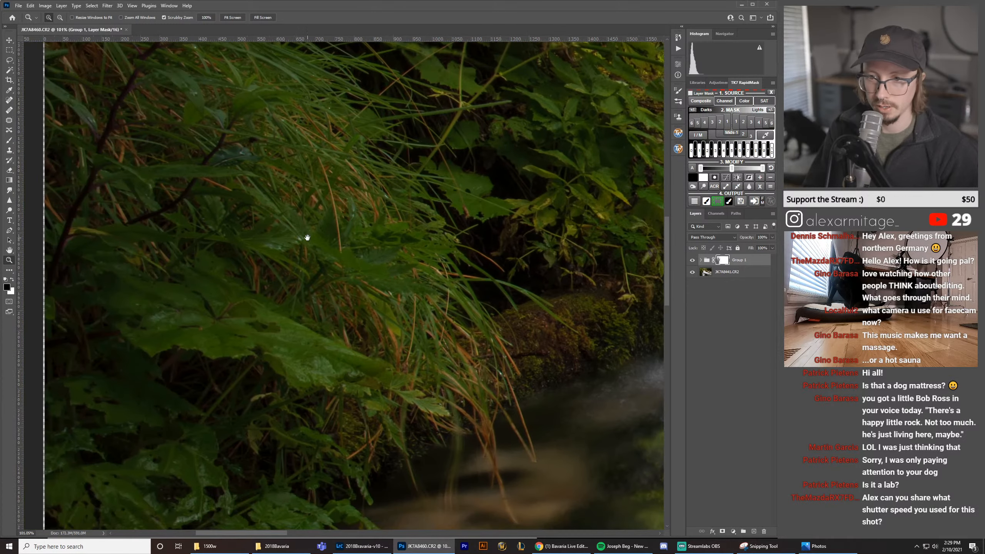
pyautogui.moveTo(305, 342); pyautogui.dragTo(324, 340)
pyautogui.click(692, 260)
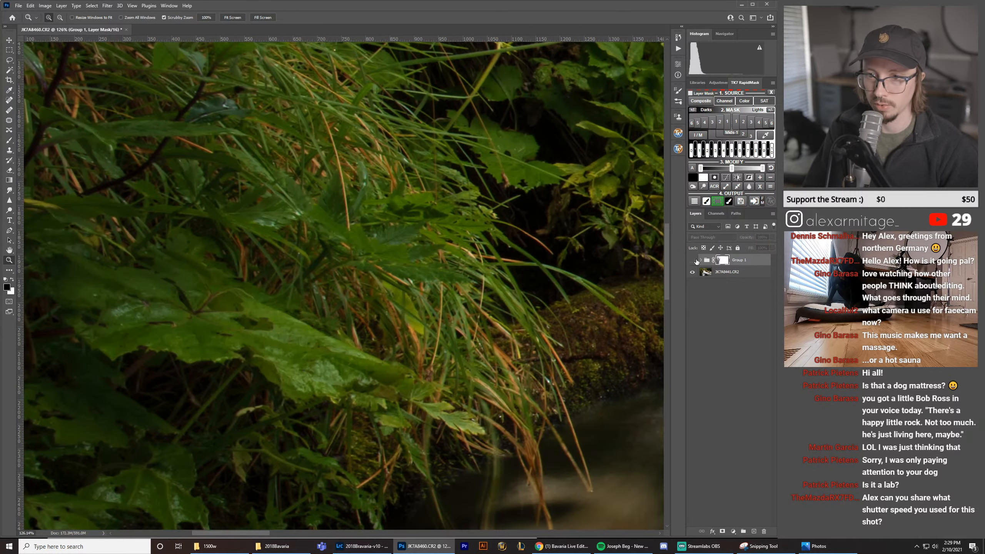
pyautogui.click(693, 260)
pyautogui.click(693, 261)
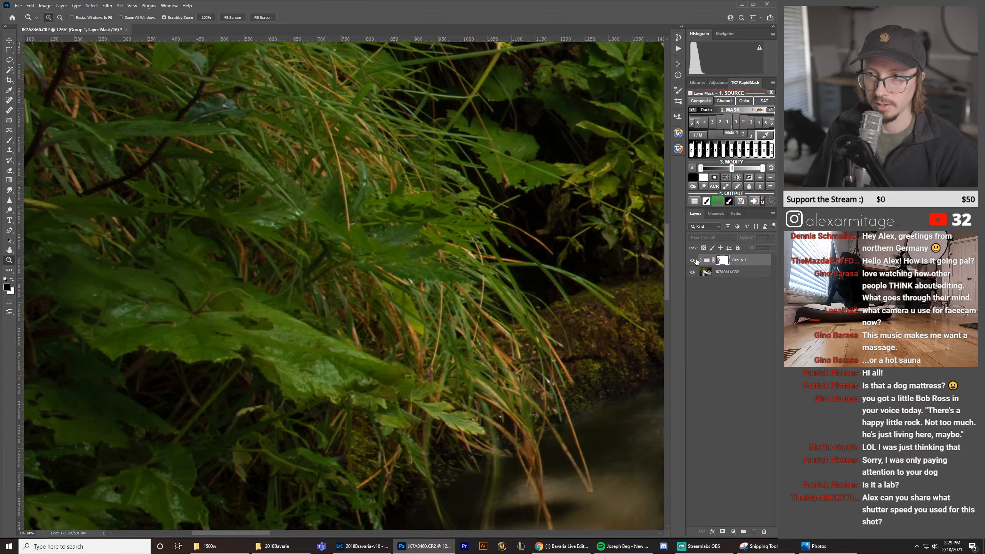
pyautogui.click(693, 261)
pyautogui.click(692, 260)
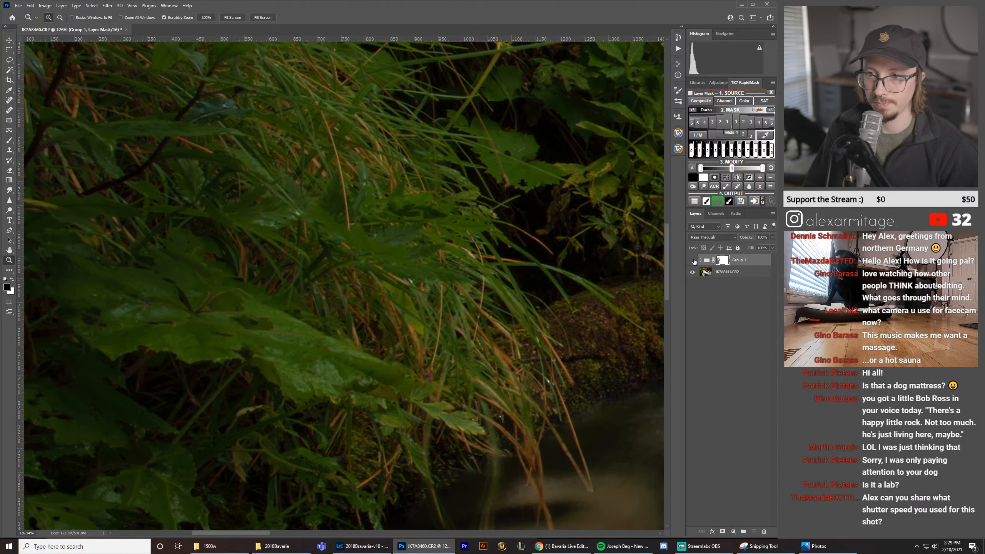
pyautogui.click(693, 261)
pyautogui.click(693, 260)
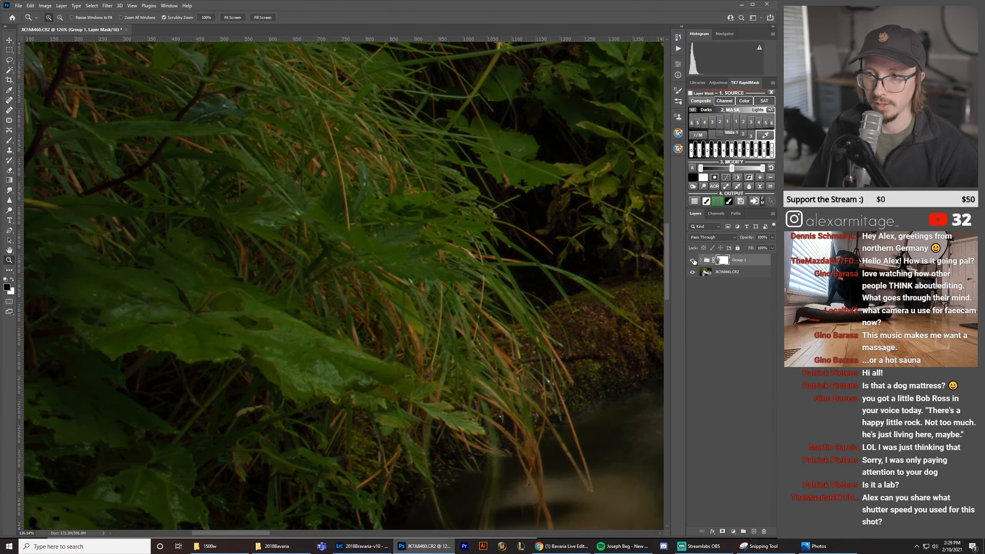
pyautogui.hotkey('ctrl', 'shift', 'm')
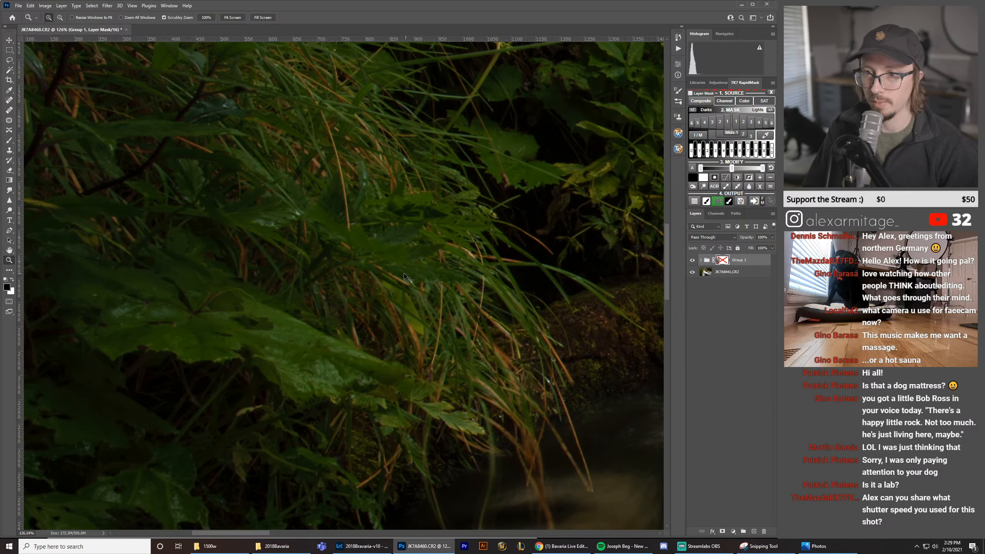
pyautogui.hotkey('ctrl', 'shift', 'm')
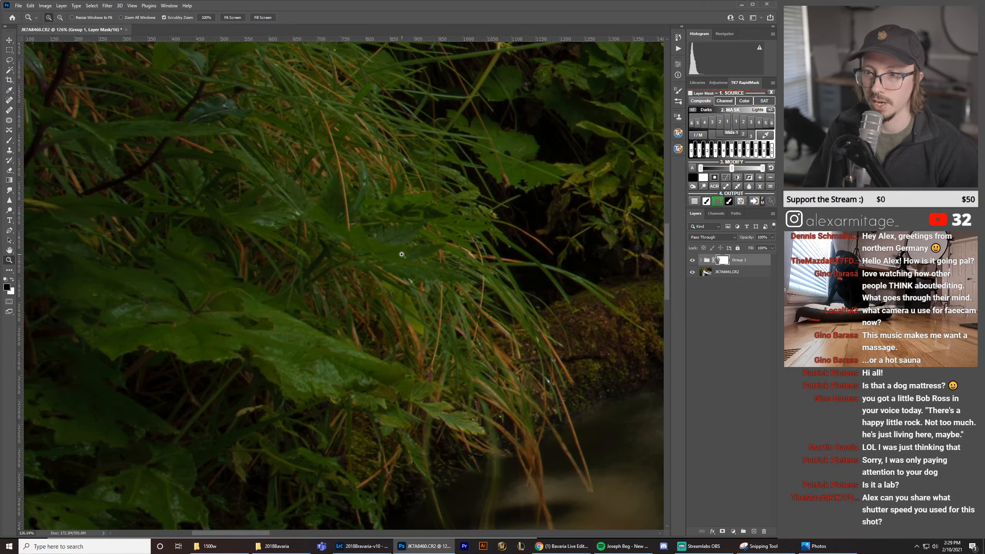
# Step: Continue painting black on the Group 1 mask at 51% opacity to bring the brighter exposure into more of the shadows
pyautogui.moveTo(402, 255); pyautogui.dragTo(125, 358)
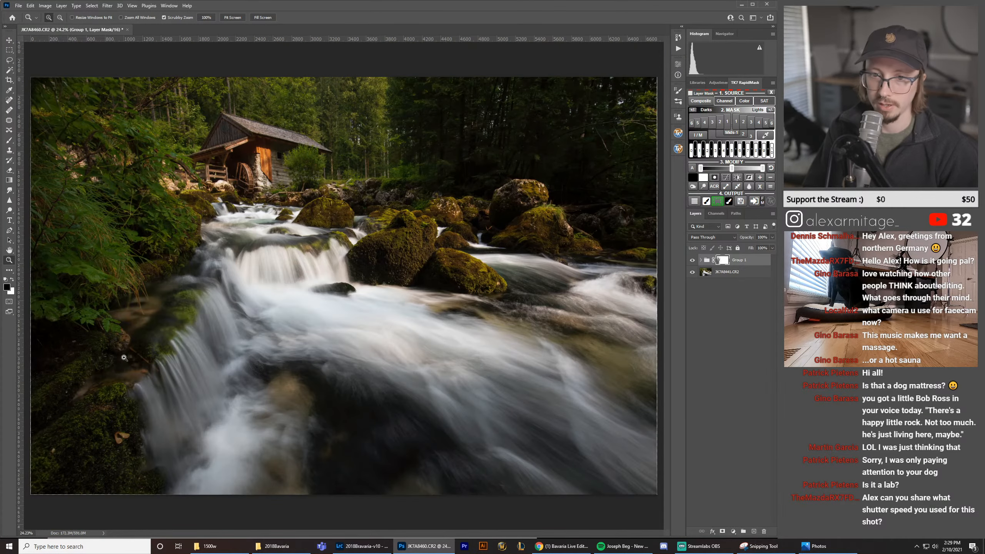
pyautogui.press('b')
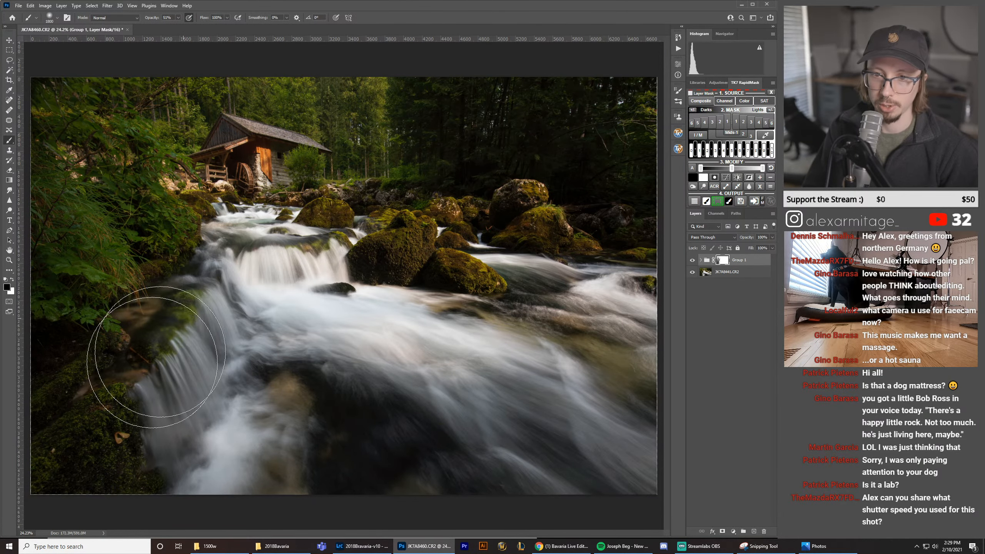
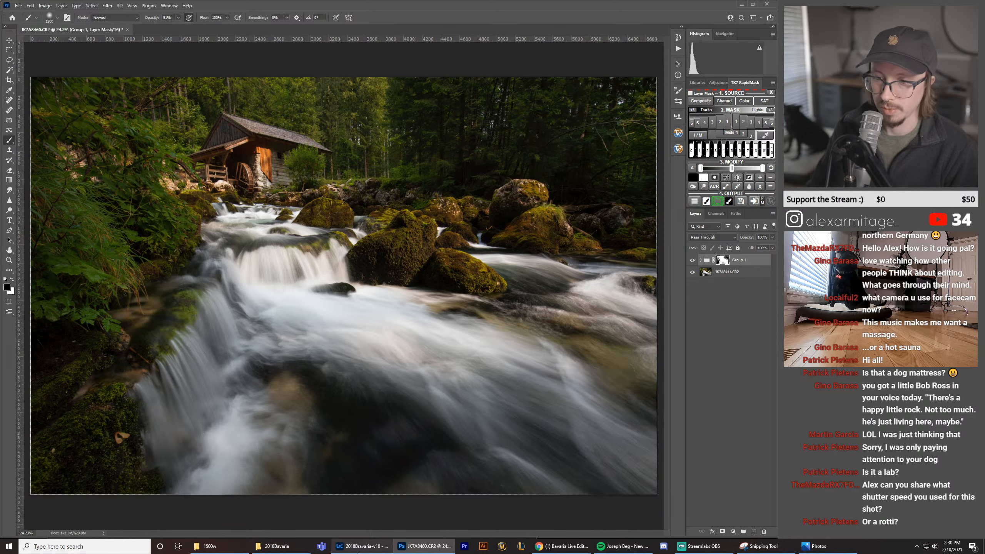
# Step: Switch to Lightroom Classic, check the shutter speed of JK7A8460, and view the tripod setup photo IMG_8262.jpeg in Photos
pyautogui.click(361, 547)
pyautogui.click(97, 518)
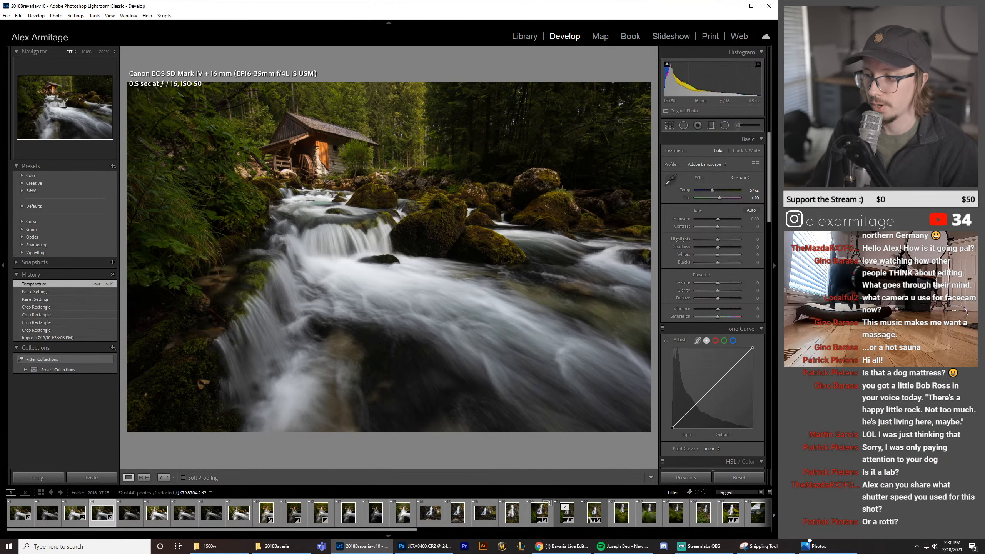
pyautogui.hotkey('alt', 'Tab')
pyautogui.scroll(2, 245, 311)
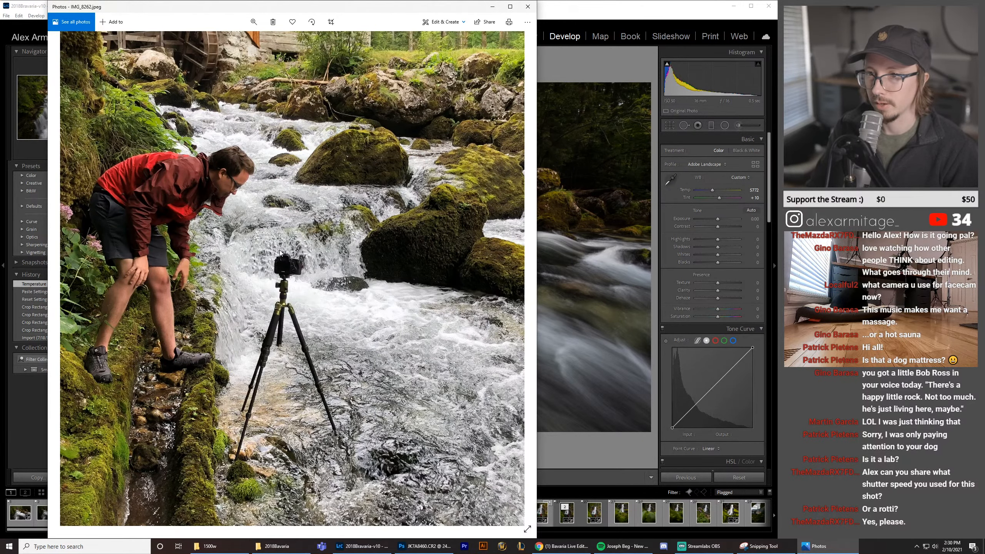
pyautogui.click(578, 8)
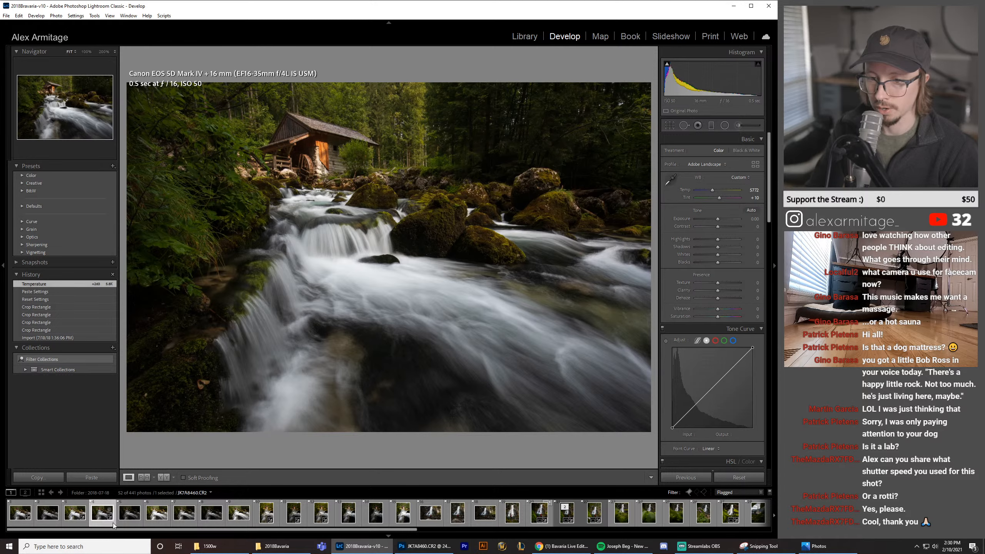
# Step: Compare the shutter speeds of the neighbouring bracketed watermill frames in Lightroom, reselect JK7A8460, and return to Photoshop
pyautogui.click(154, 523)
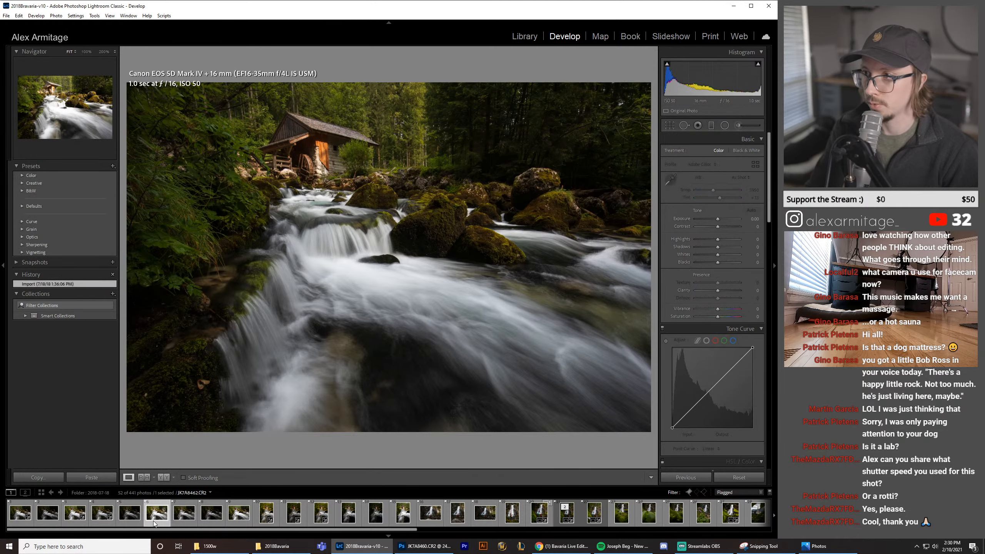
pyautogui.click(131, 523)
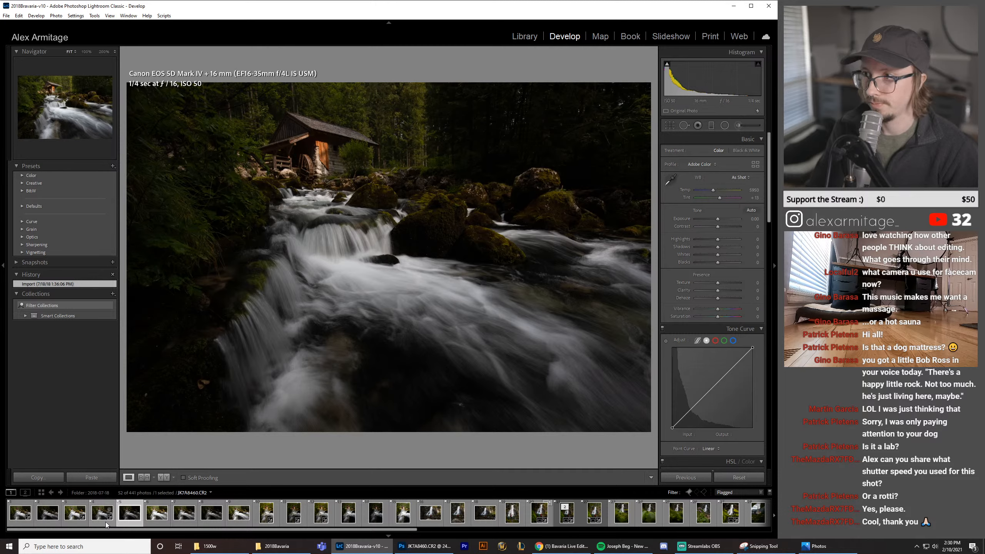
pyautogui.click(106, 524)
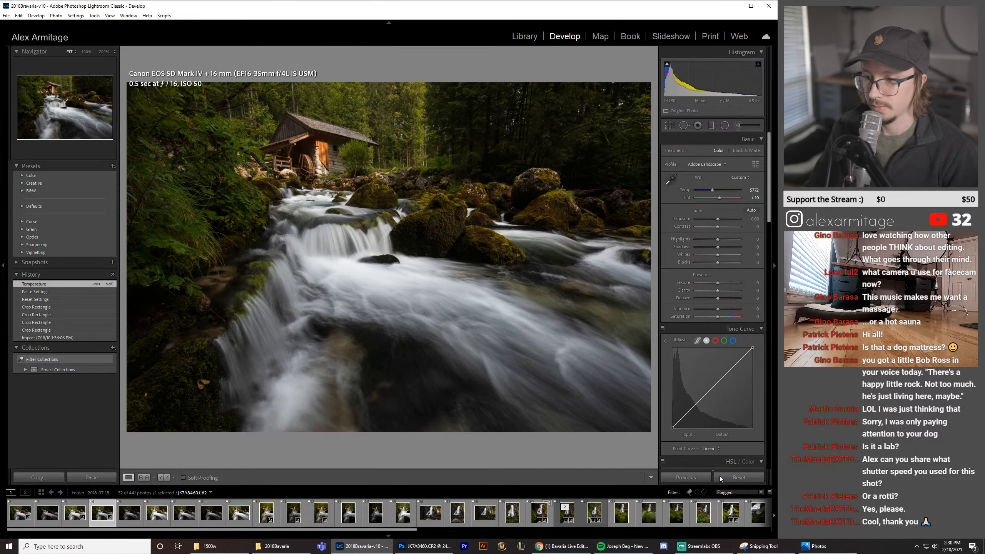
pyautogui.click(425, 546)
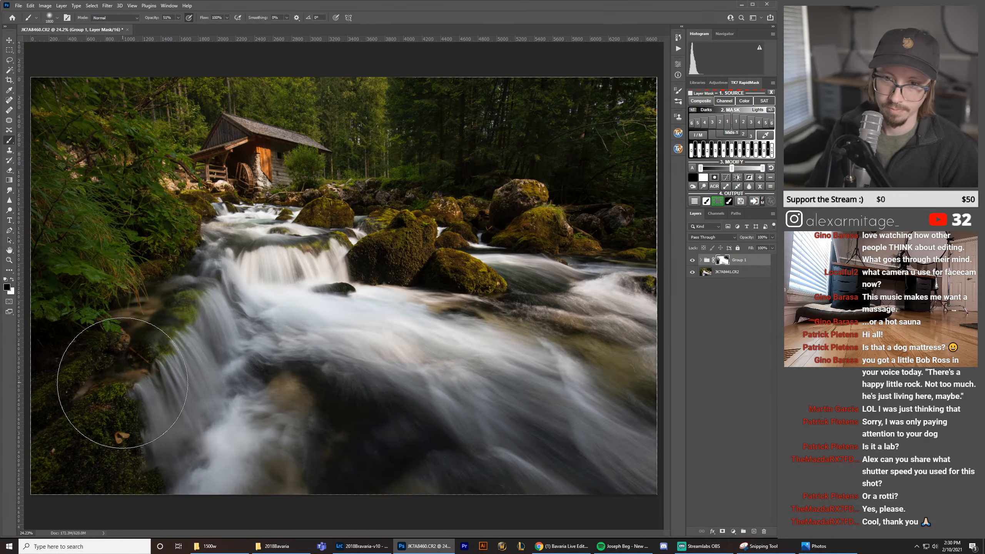
# Step: Compare the whole image with the Group 1 mask disabled and enabled, leaving the mask enabled
pyautogui.keyDown('shift'); pyautogui.click(694, 264); pyautogui.keyUp('shift')
pyautogui.keyDown('shift'); pyautogui.click(694, 264); pyautogui.keyUp('shift')
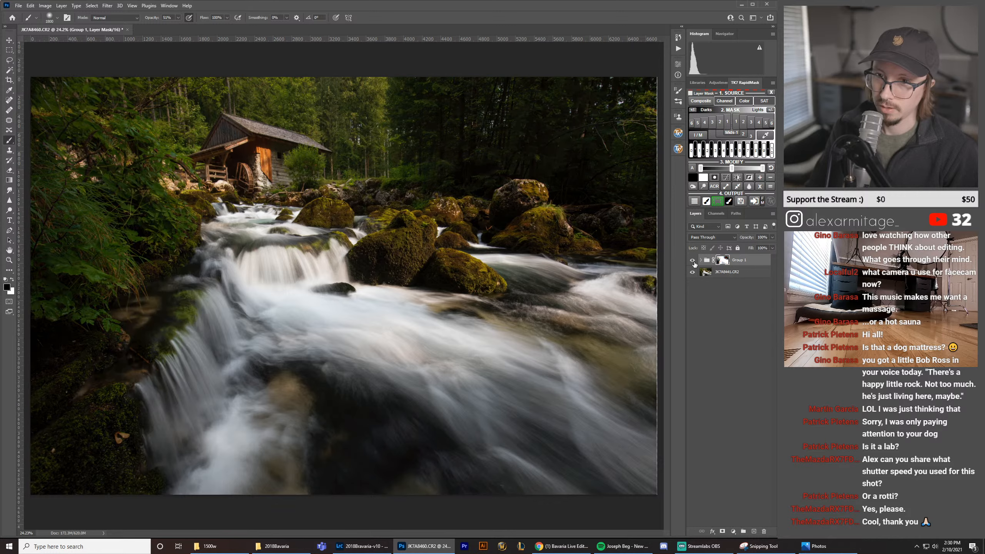
pyautogui.keyDown('shift'); pyautogui.click(695, 264); pyautogui.keyUp('shift')
pyautogui.keyDown('shift'); pyautogui.click(694, 264); pyautogui.keyUp('shift')
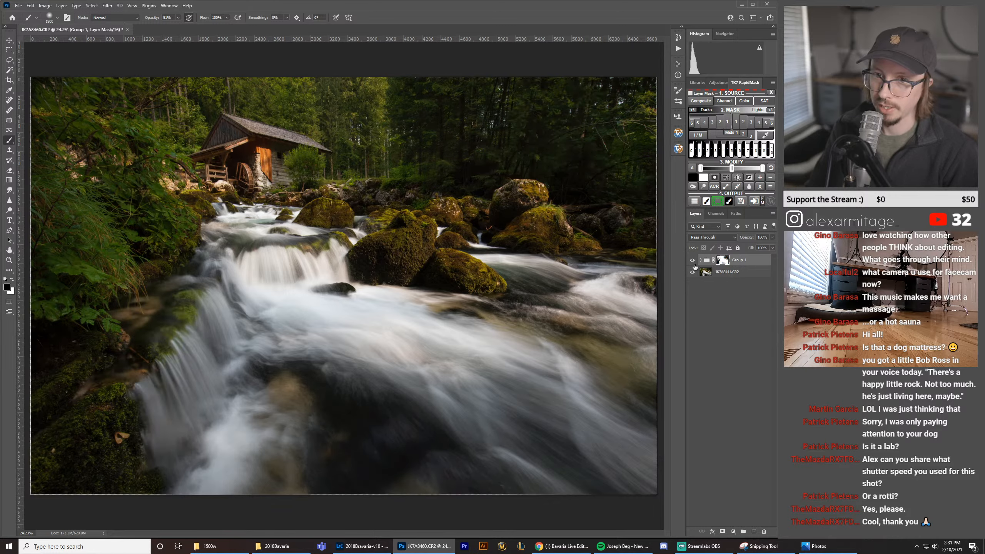
pyautogui.keyDown('shift'); pyautogui.click(695, 265); pyautogui.keyUp('shift')
pyautogui.keyDown('shift'); pyautogui.click(695, 267); pyautogui.keyUp('shift')
pyautogui.keyDown('shift'); pyautogui.click(695, 267); pyautogui.keyUp('shift')
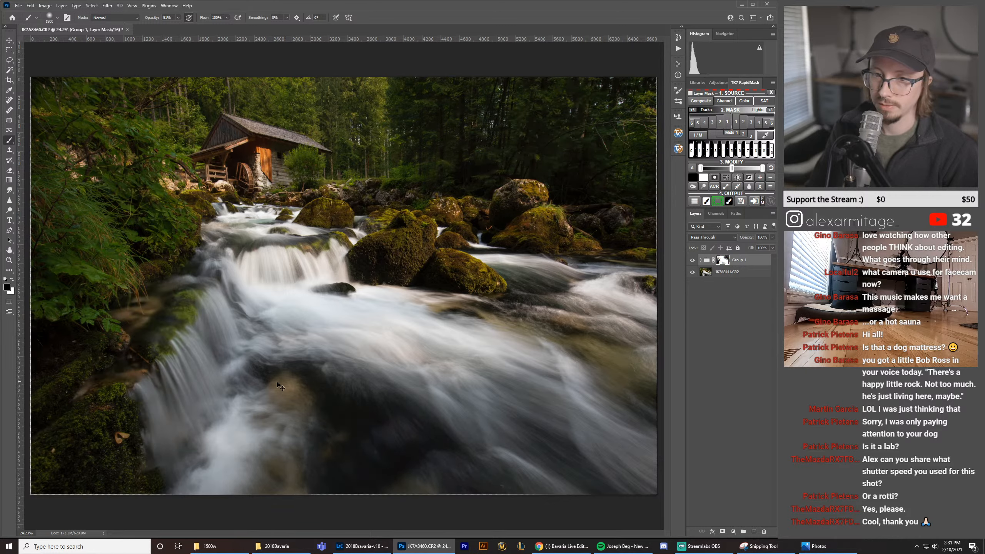
pyautogui.hotkey('ctrl', 'z')
pyautogui.hotkey('ctrl', 'z')
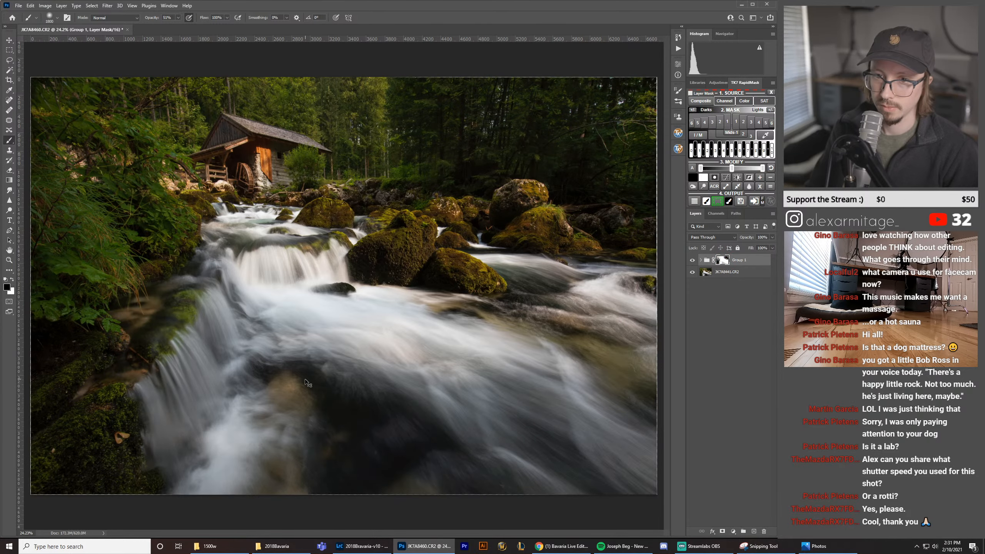
pyautogui.hotkey('ctrl', 'z')
pyautogui.hotkey('ctrl', 'z')
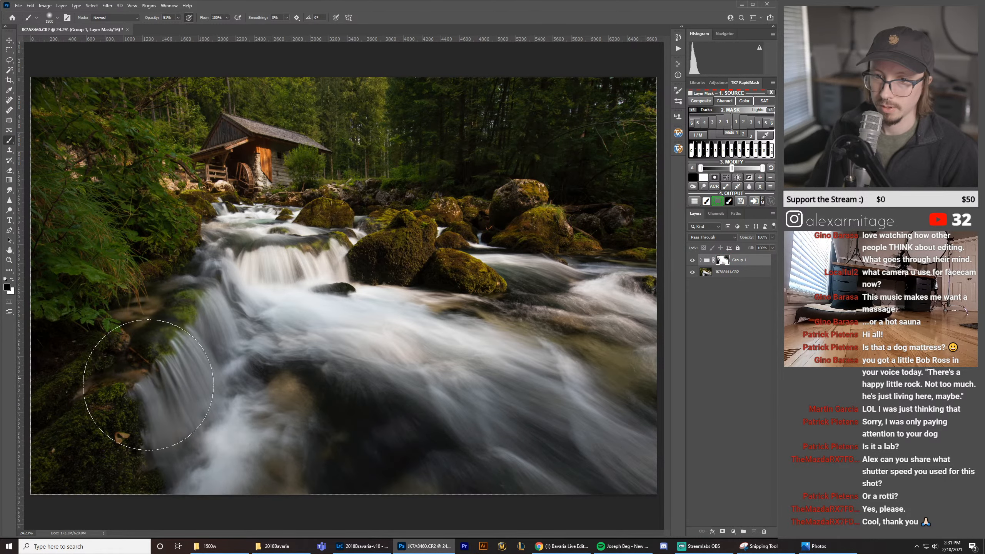
# Step: Inspect the leaves and branches on the upper bank up close by toggling the Group 1 mask and then the group's visibility
pyautogui.press('z')
pyautogui.moveTo(143, 389); pyautogui.dragTo(179, 389)
pyautogui.moveTo(198, 182); pyautogui.dragTo(407, 458)
pyautogui.moveTo(307, 183); pyautogui.dragTo(284, 333)
pyautogui.hotkey('ctrl', 'z')
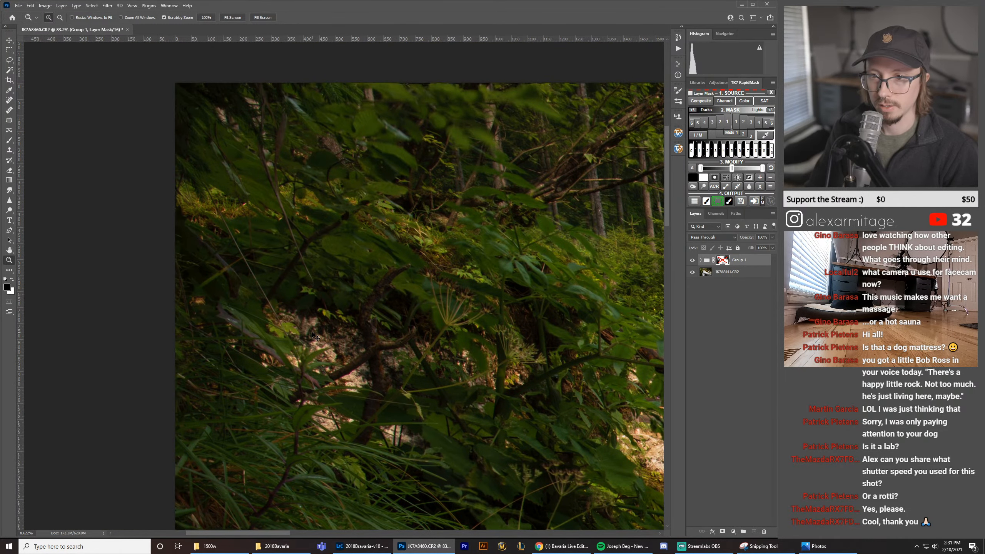
pyautogui.hotkey('ctrl', 'z')
pyautogui.moveTo(335, 248); pyautogui.dragTo(361, 261)
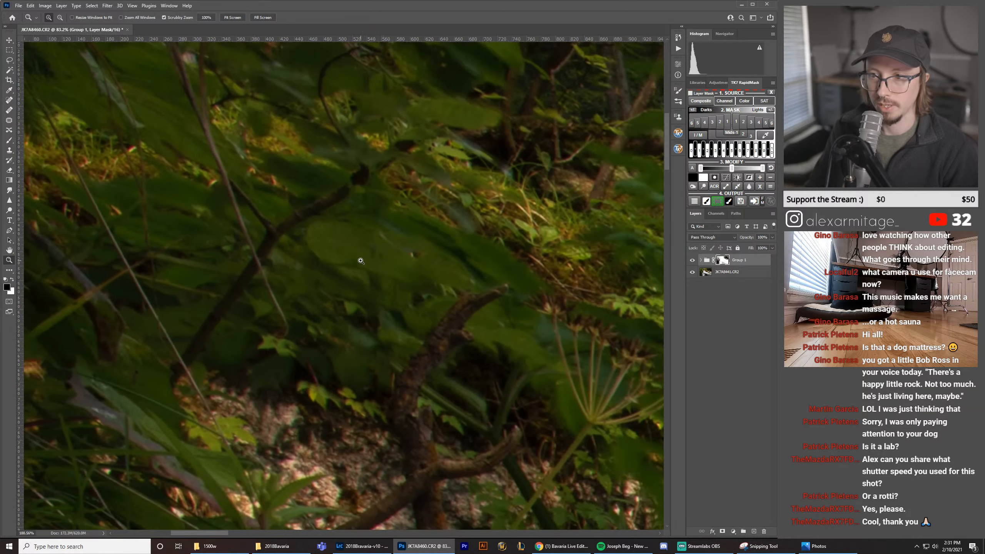
pyautogui.hotkey('ctrl', 'z')
pyautogui.hotkey('ctrl', 'z')
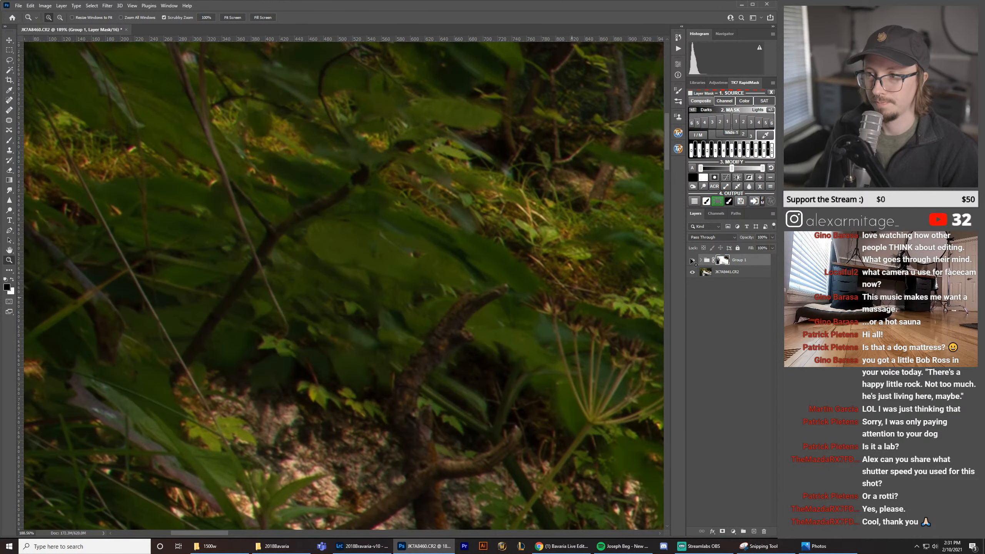
pyautogui.click(692, 260)
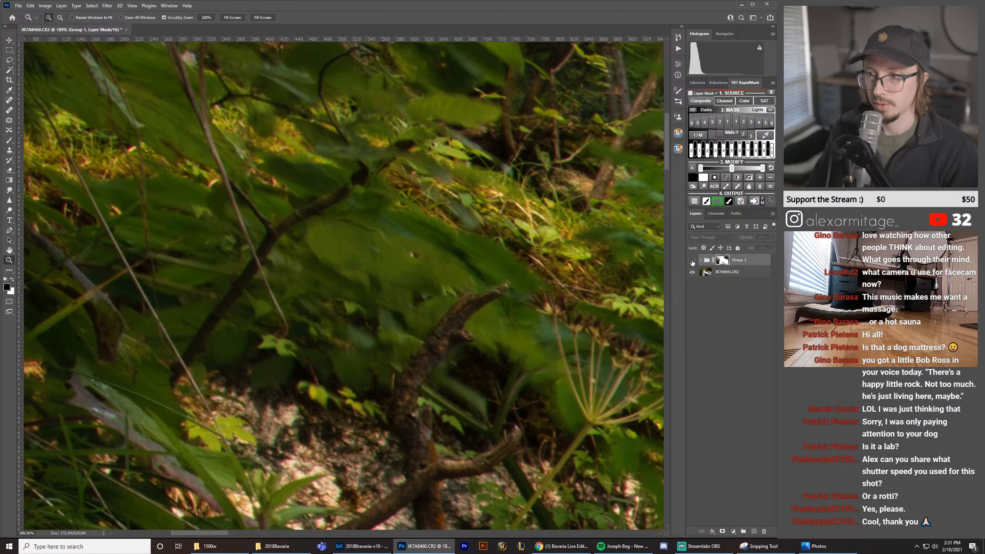
pyautogui.click(693, 260)
# Step: Ready the Brush for the Group 1 mask with a size of 600 and white as the foreground colour
pyautogui.moveTo(484, 279); pyautogui.dragTo(465, 284)
pyautogui.press('b')
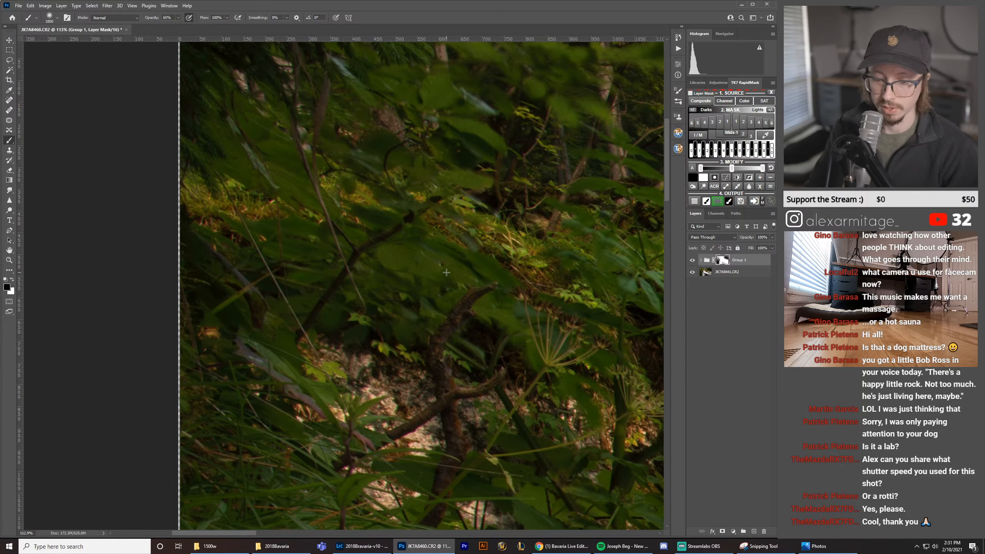
pyautogui.press('[')
pyautogui.press('[')
pyautogui.press('[')
pyautogui.press('[')
pyautogui.press('[')
pyautogui.press('[')
pyautogui.press('[')
pyautogui.press('[')
pyautogui.press('[')
pyautogui.press('[')
pyautogui.press('[')
pyautogui.press('[')
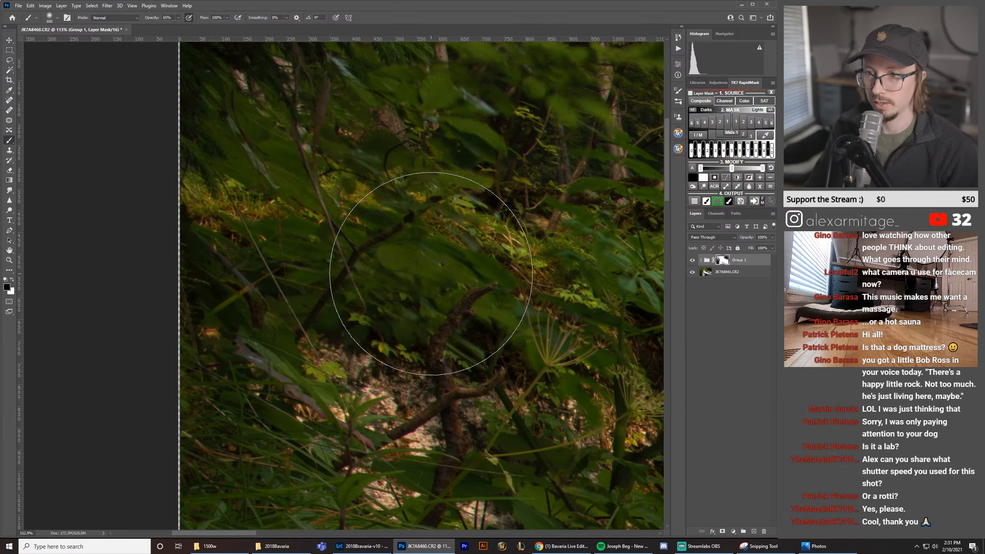
pyautogui.press('x')
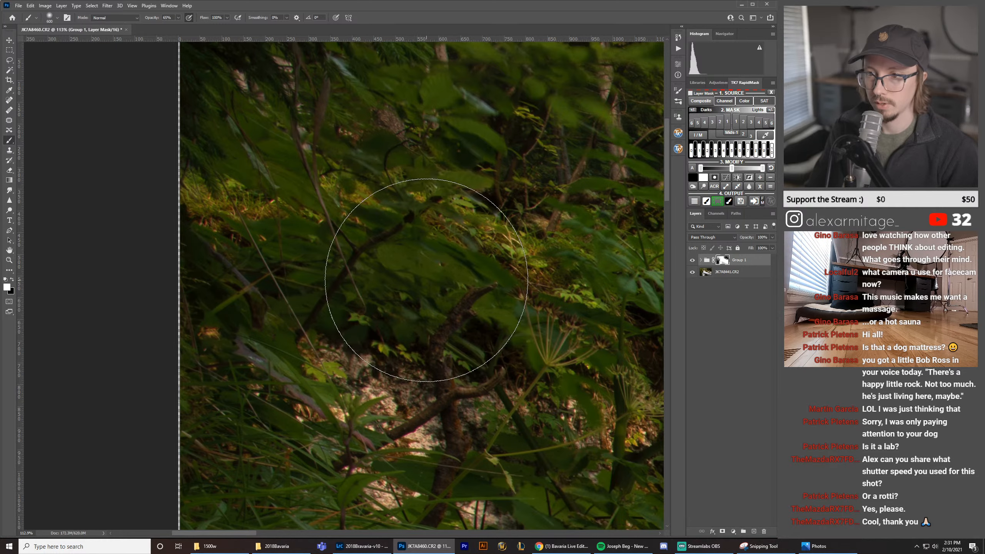
# Step: Examine the overhanging grass and mossy stream edge up close, then return to the whole image
pyautogui.moveTo(431, 353); pyautogui.dragTo(379, 100)
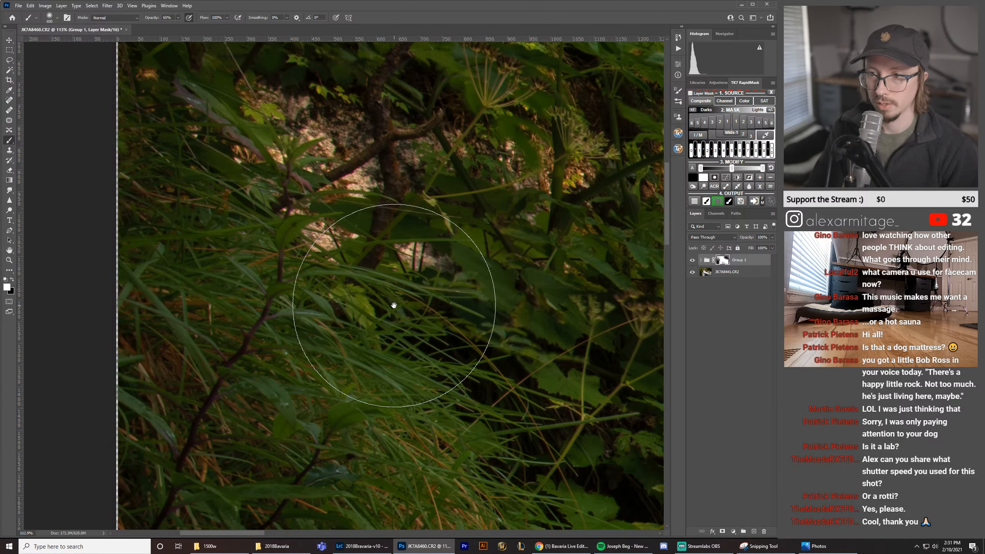
pyautogui.moveTo(393, 305); pyautogui.dragTo(166, 277)
pyautogui.moveTo(382, 358)
pyautogui.mouseDown()
pyautogui.moveTo(354, 279)
pyautogui.moveTo(372, 307)
pyautogui.moveTo(380, 123)
pyautogui.mouseUp()
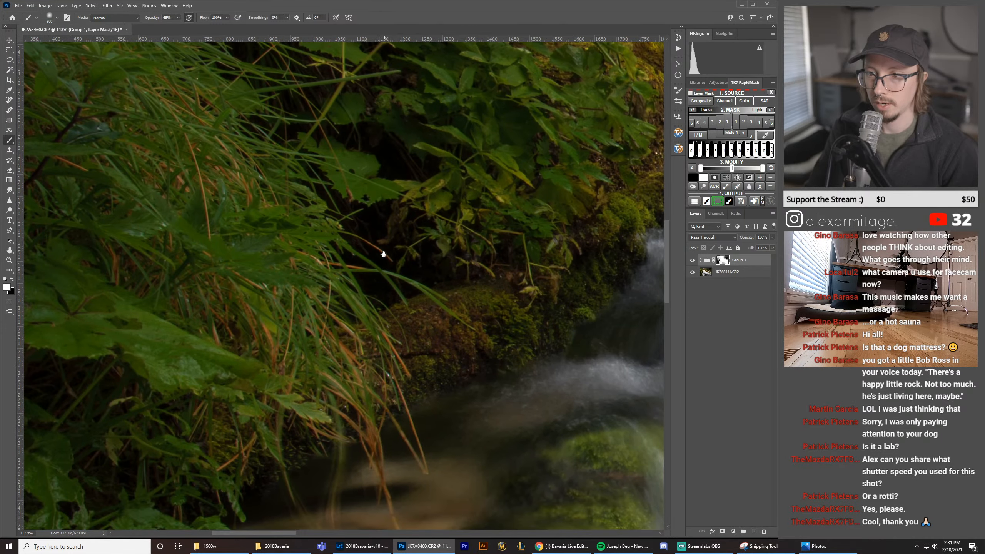
pyautogui.press('z')
pyautogui.moveTo(383, 255); pyautogui.dragTo(329, 287)
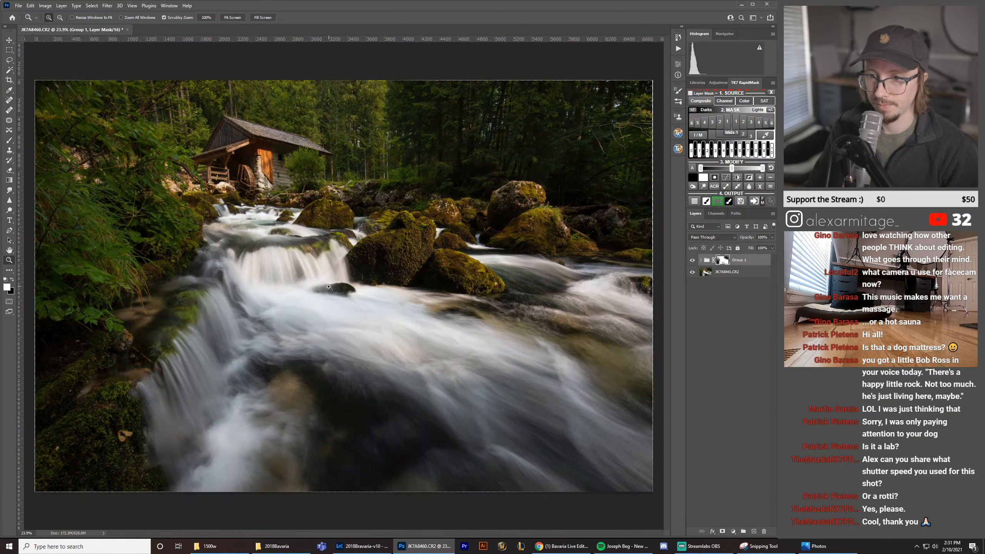
# Step: Check the recovered shadows across the full image by switching the Group 1 mask off and on repeatedly, ending with it enabled
pyautogui.press('b')
pyautogui.keyDown('shift'); pyautogui.click(723, 261); pyautogui.keyUp('shift')
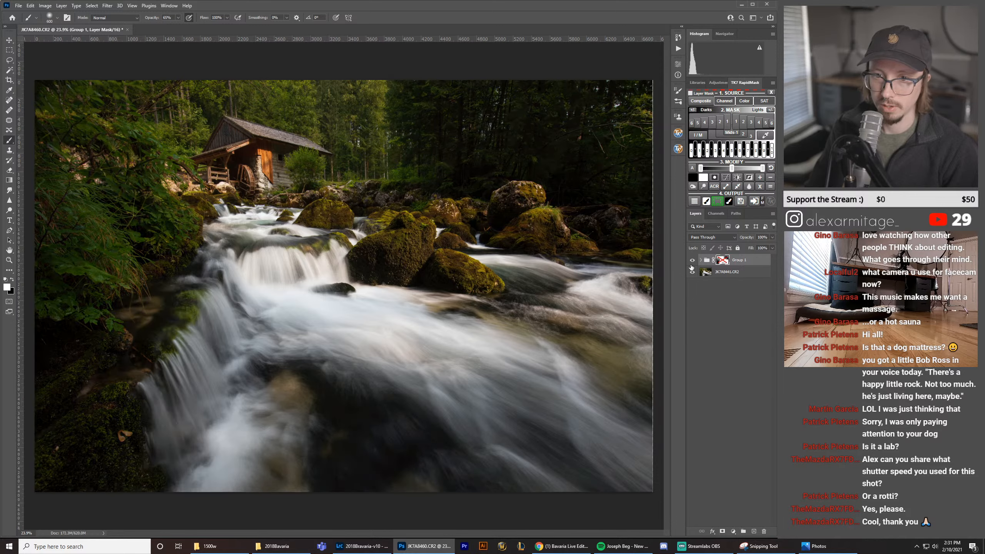
pyautogui.keyDown('shift'); pyautogui.click(723, 260); pyautogui.keyUp('shift')
pyautogui.keyDown('shift'); pyautogui.click(723, 260); pyautogui.keyUp('shift')
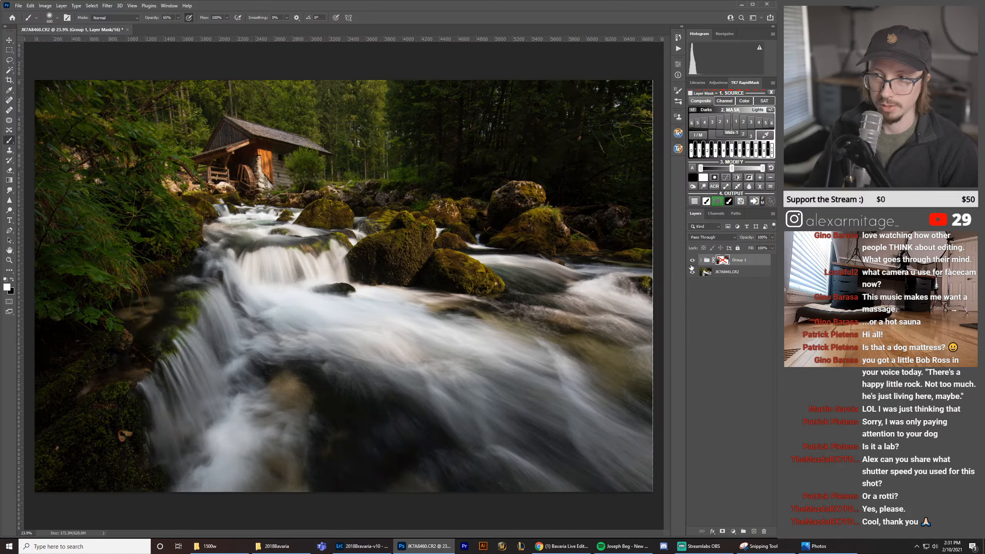
pyautogui.keyDown('shift'); pyautogui.click(723, 261); pyautogui.keyUp('shift')
pyautogui.click(691, 266)
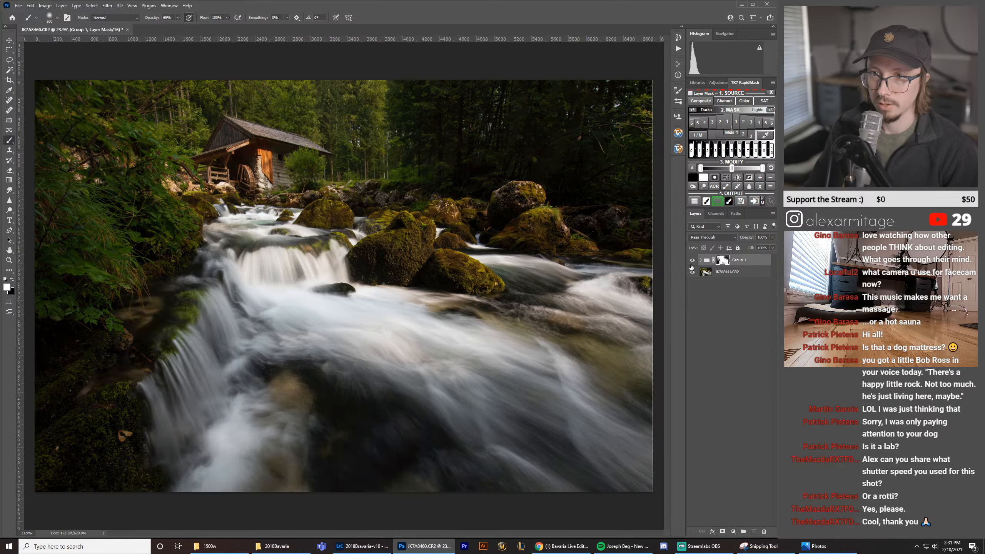
pyautogui.click(692, 266)
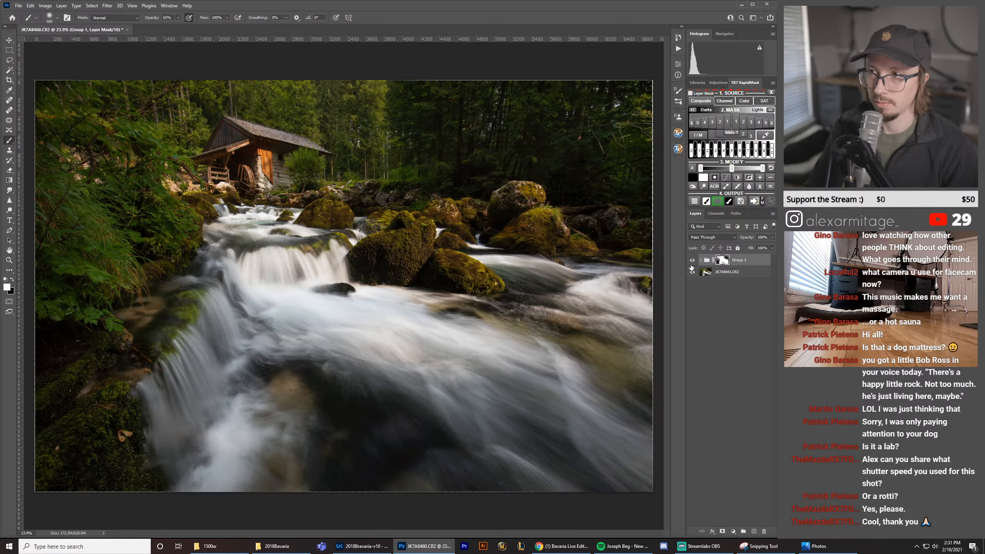
pyautogui.hotkey('ctrl', 'z')
pyautogui.hotkey('ctrl', 'z')
pyautogui.hotkey('ctrl', 'z')
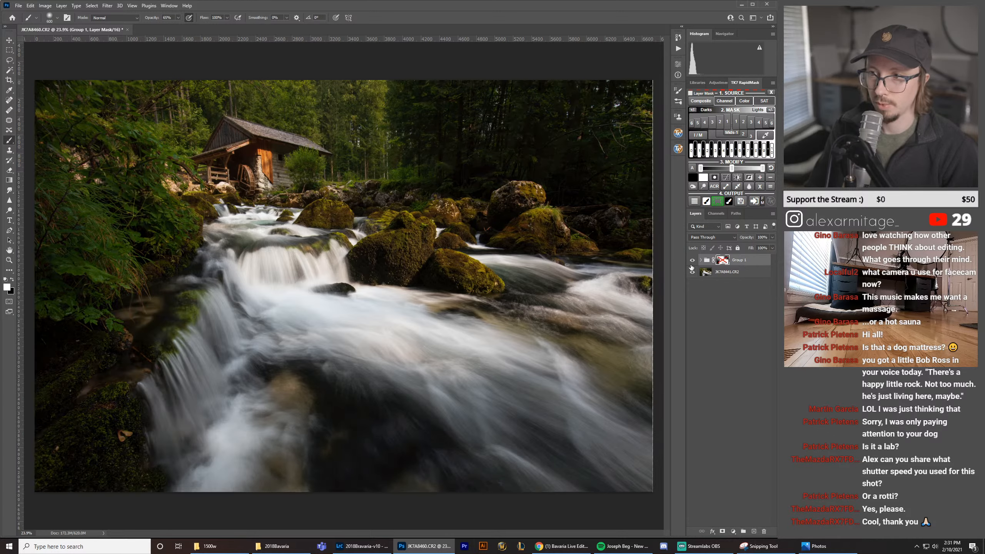
pyautogui.hotkey('ctrl', 'z')
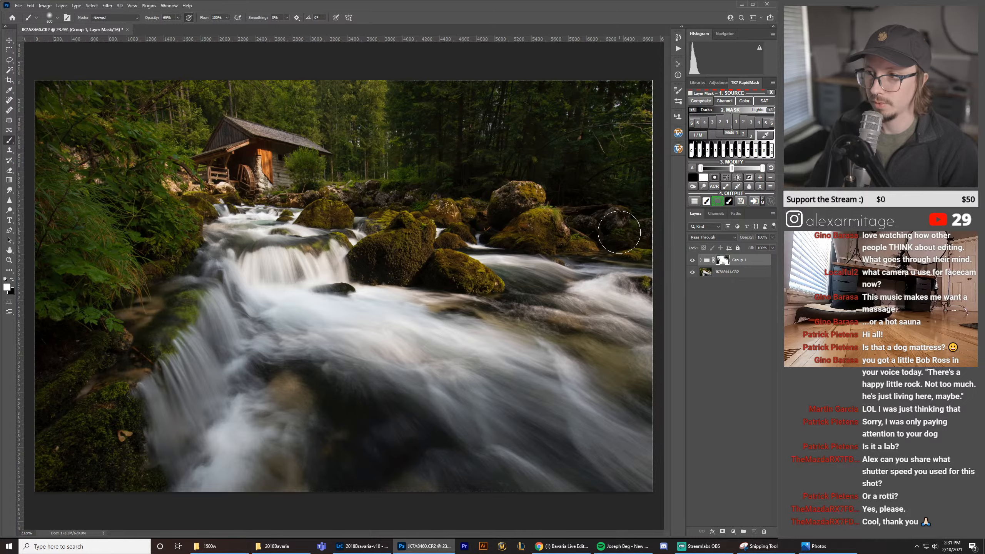
# Step: Inspect the boulders and dark rocks on the far bank up close, toggling Group 1 and leaving it visible
pyautogui.press('z')
pyautogui.moveTo(602, 230); pyautogui.dragTo(656, 239)
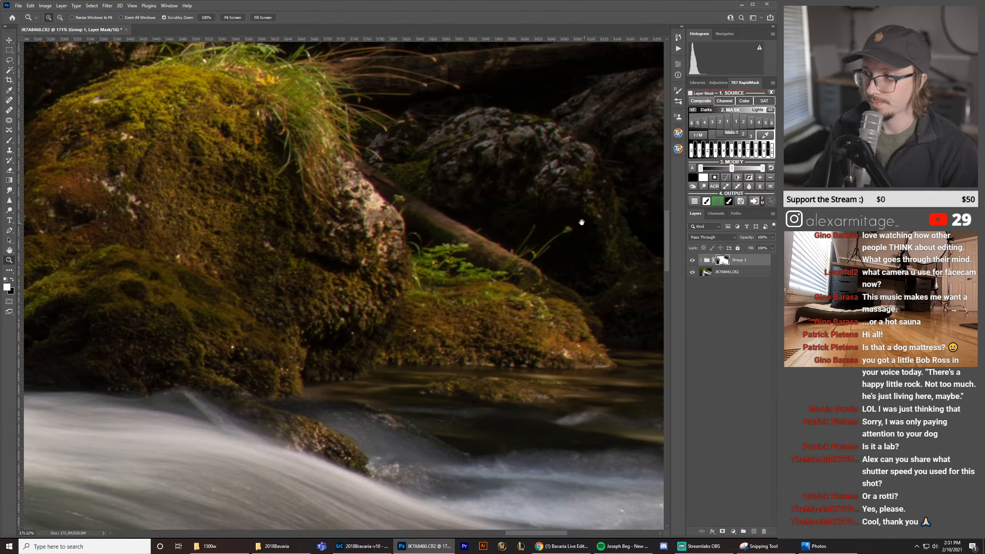
pyautogui.moveTo(582, 222); pyautogui.dragTo(310, 345)
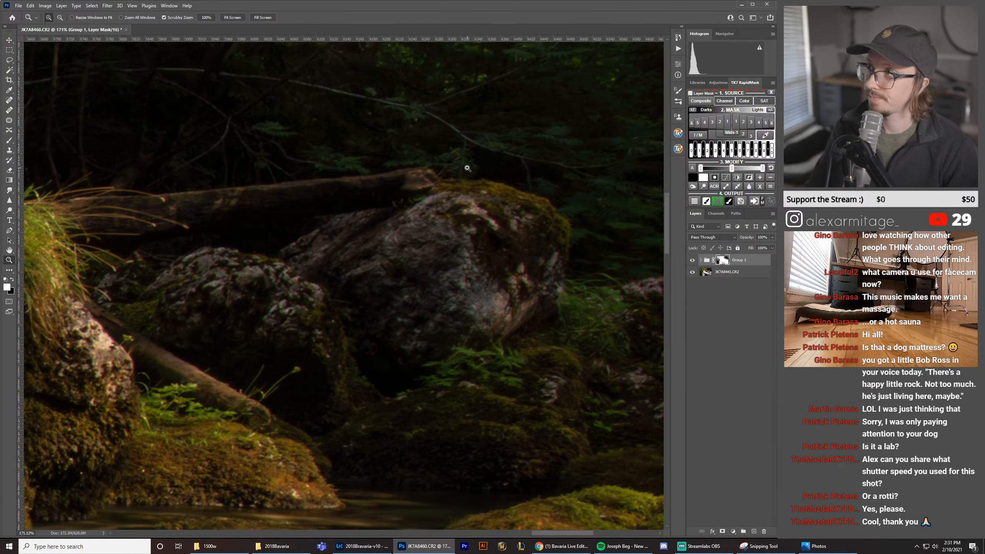
pyautogui.moveTo(467, 168); pyautogui.dragTo(445, 204)
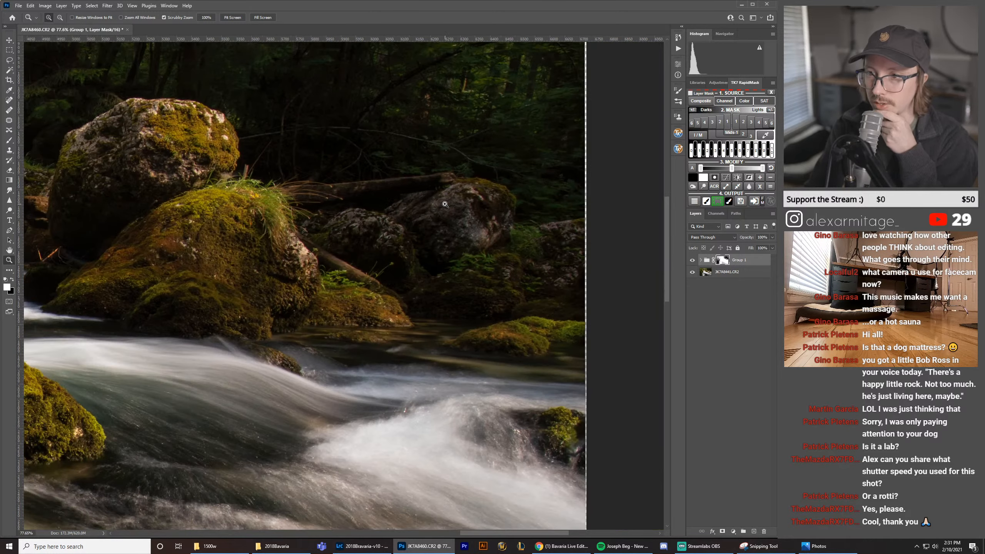
pyautogui.click(692, 260)
pyautogui.click(692, 261)
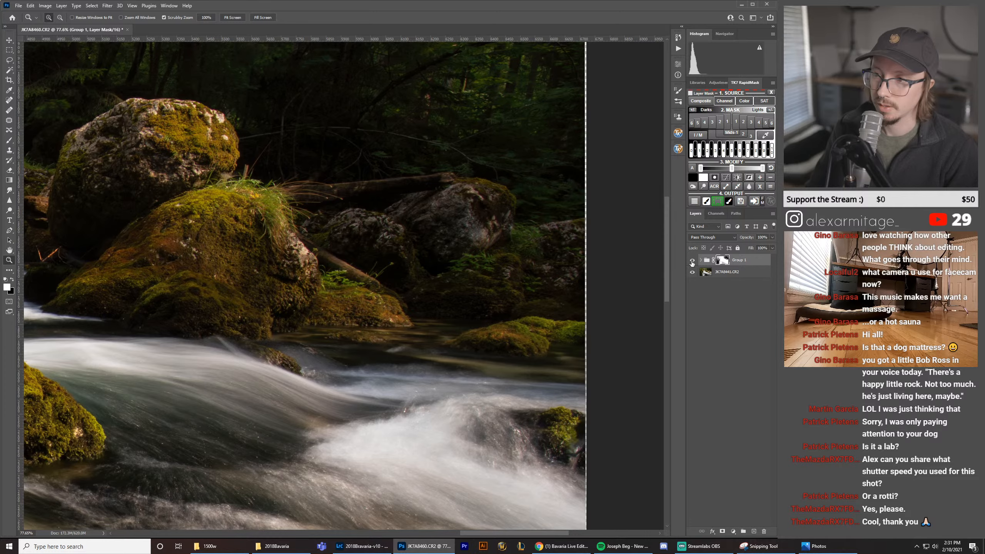
pyautogui.hotkey('ctrl', 'z')
pyautogui.hotkey('ctrl', 'z')
pyautogui.click(692, 261)
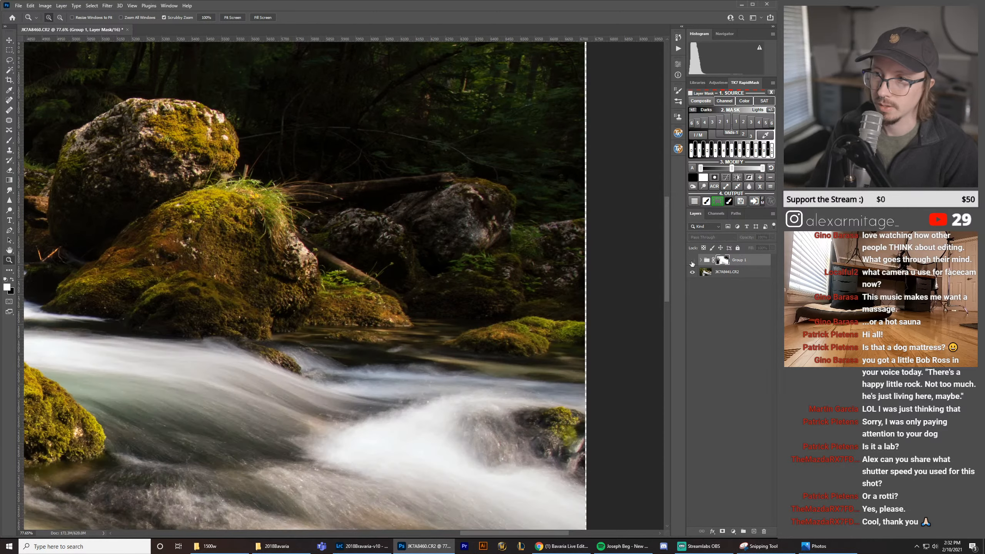
pyautogui.click(693, 261)
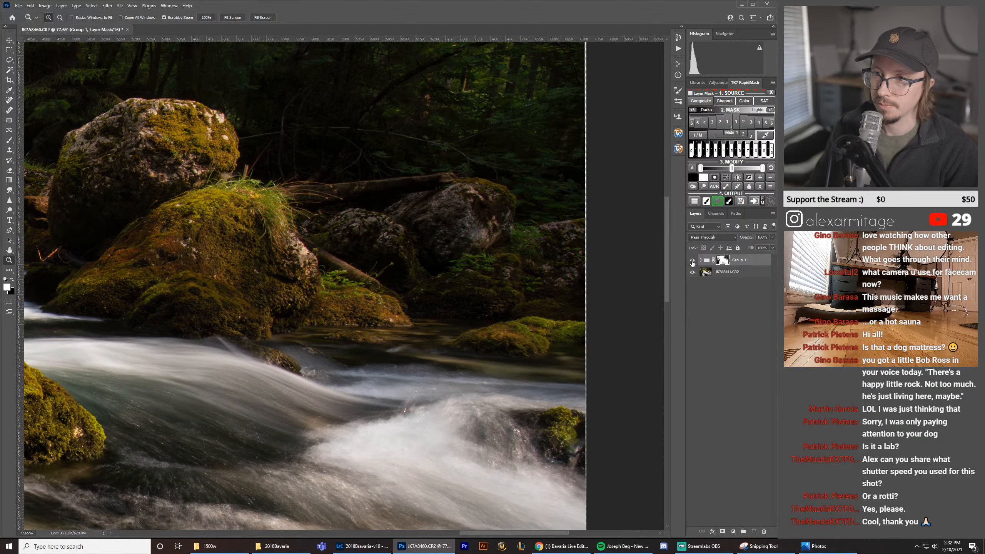
# Step: Fit the whole image in view and compare it with Group 1 hidden and shown
pyautogui.hotkey('ctrl', '0')
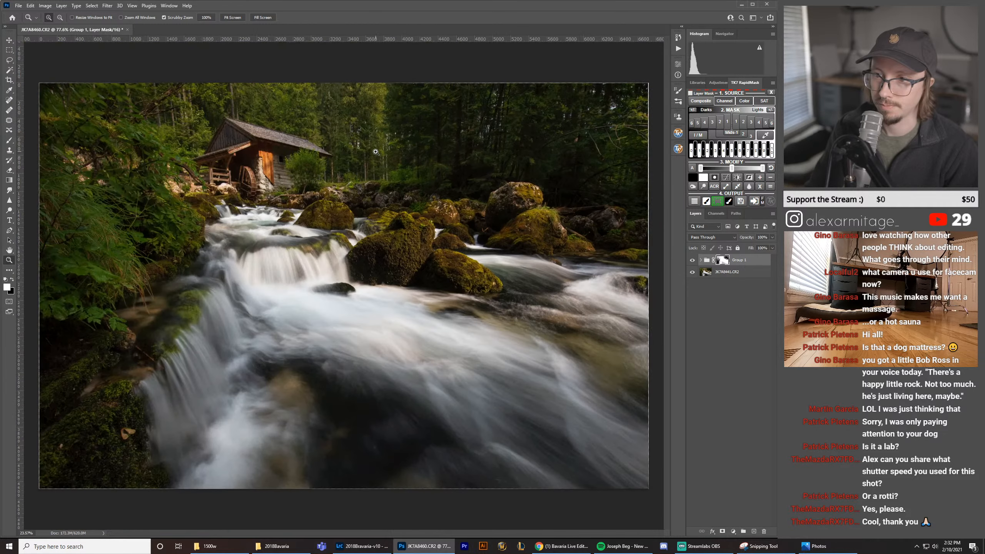
pyautogui.click(693, 263)
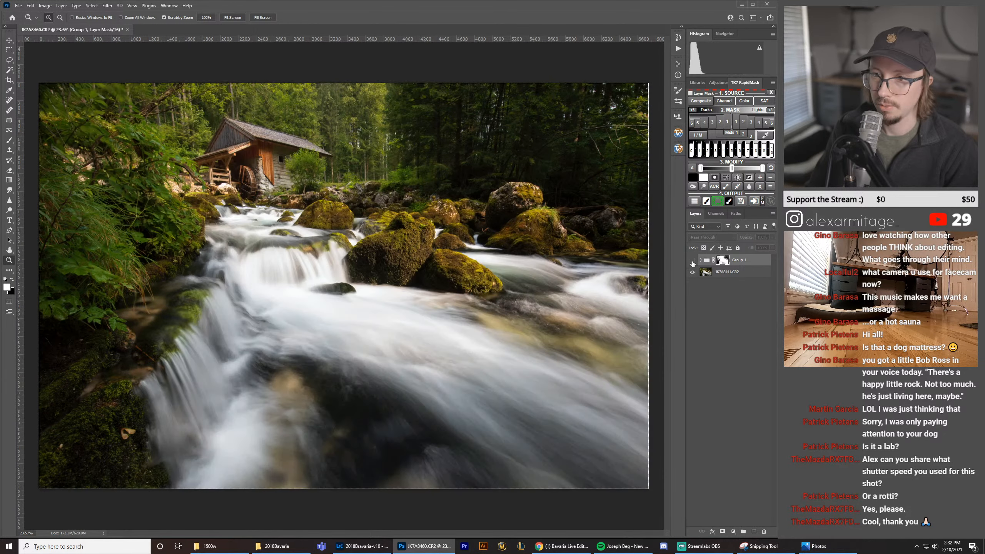
pyautogui.click(693, 262)
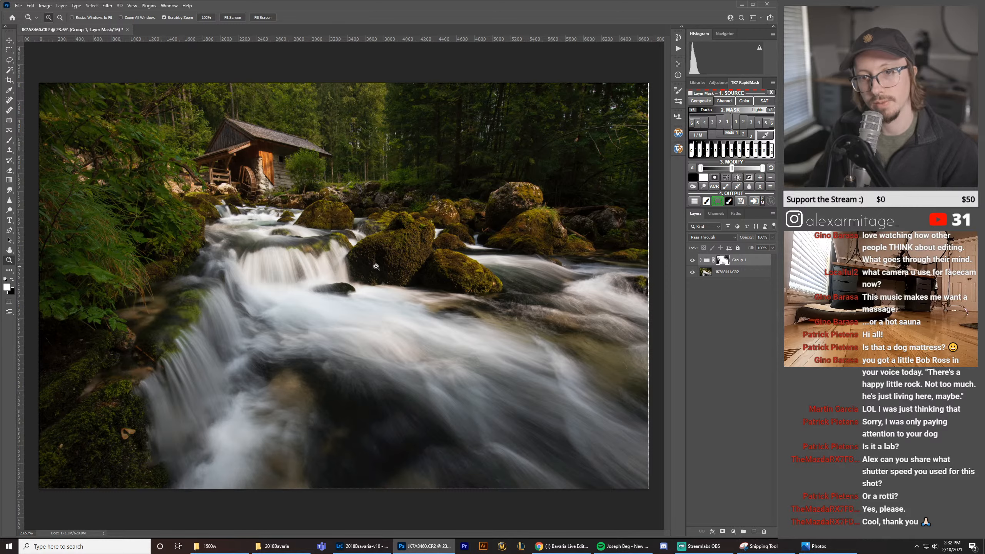
# Step: Paint white with the Brush over the overhanging foliage on the near bank in the Group 1 mask
pyautogui.press('x')
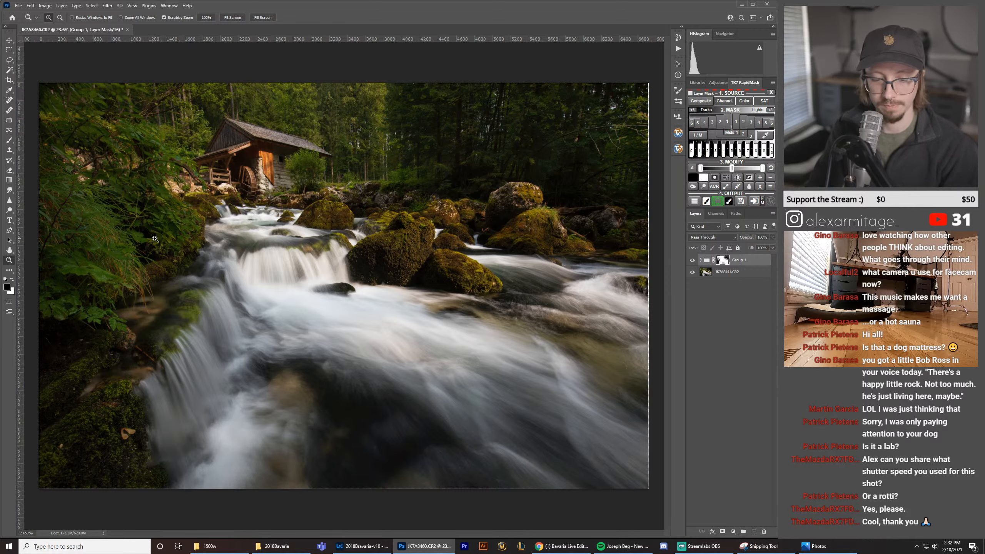
pyautogui.press('b')
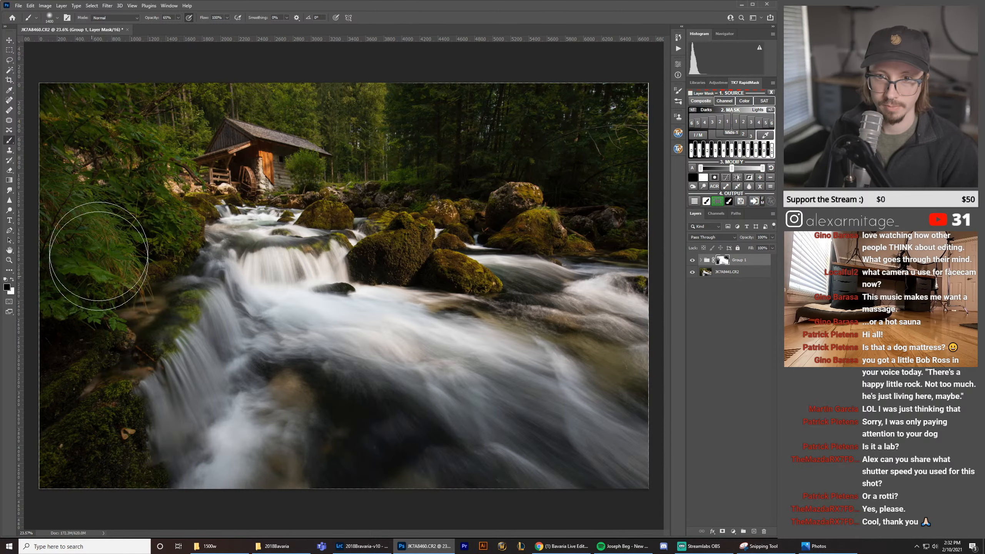
pyautogui.press('x')
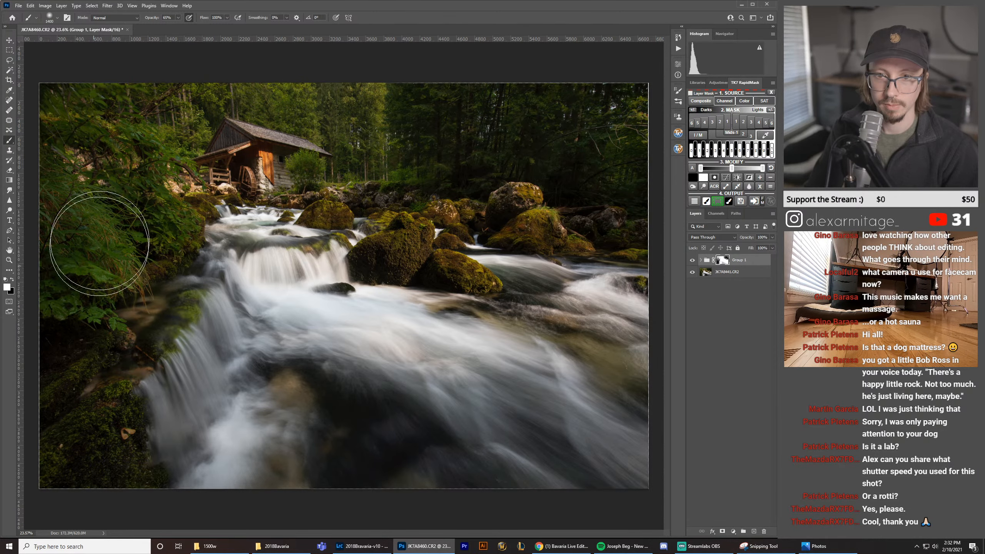
pyautogui.moveTo(60, 146)
pyautogui.mouseDown()
pyautogui.moveTo(139, 161)
pyautogui.moveTo(94, 246)
pyautogui.moveTo(107, 238)
pyautogui.moveTo(107, 295)
pyautogui.mouseUp()
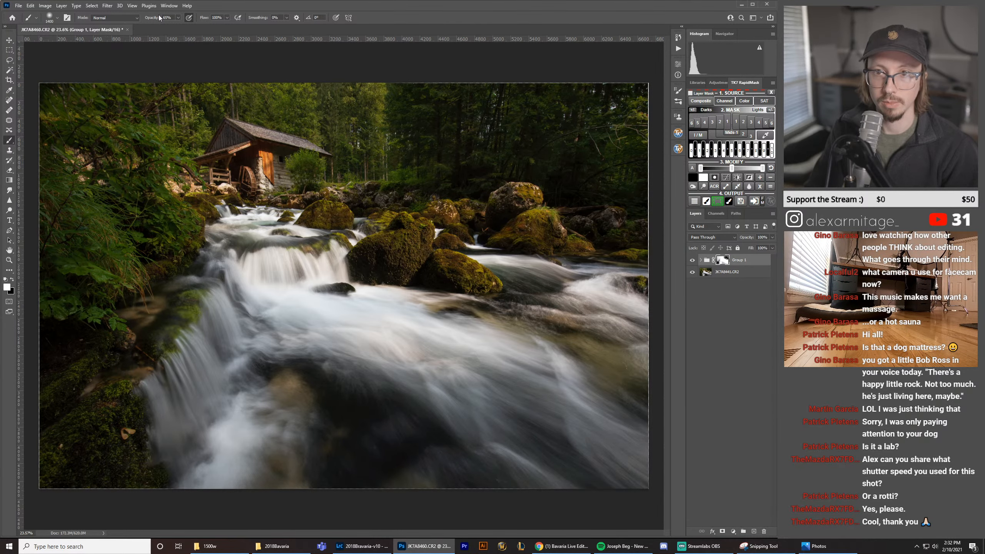
# Step: Lower the brush opacity to about 12%, paint white over the mossy foreground bank on the Group 1 mask, and compare with the group hidden
pyautogui.moveTo(159, 17); pyautogui.dragTo(135, 20)
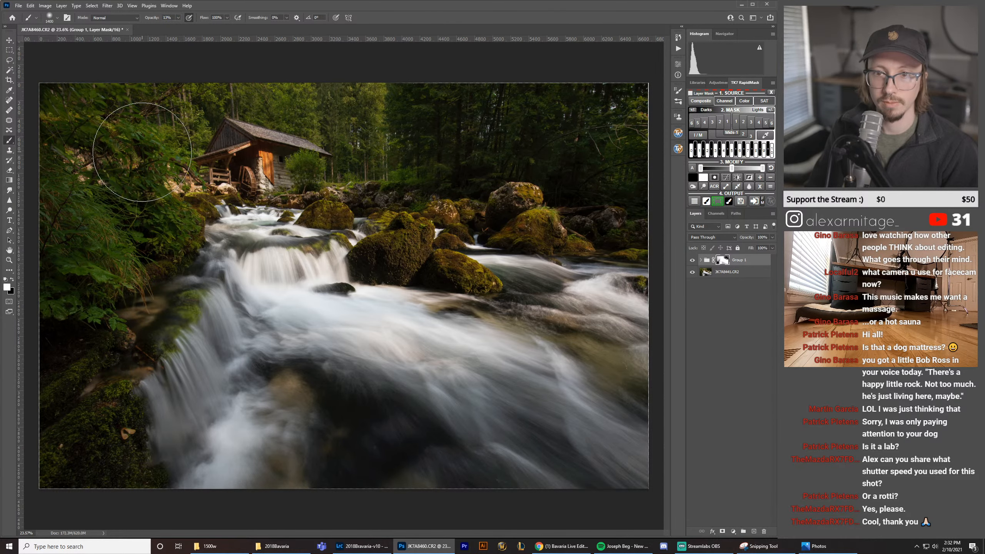
pyautogui.press('x')
pyautogui.press('\\')
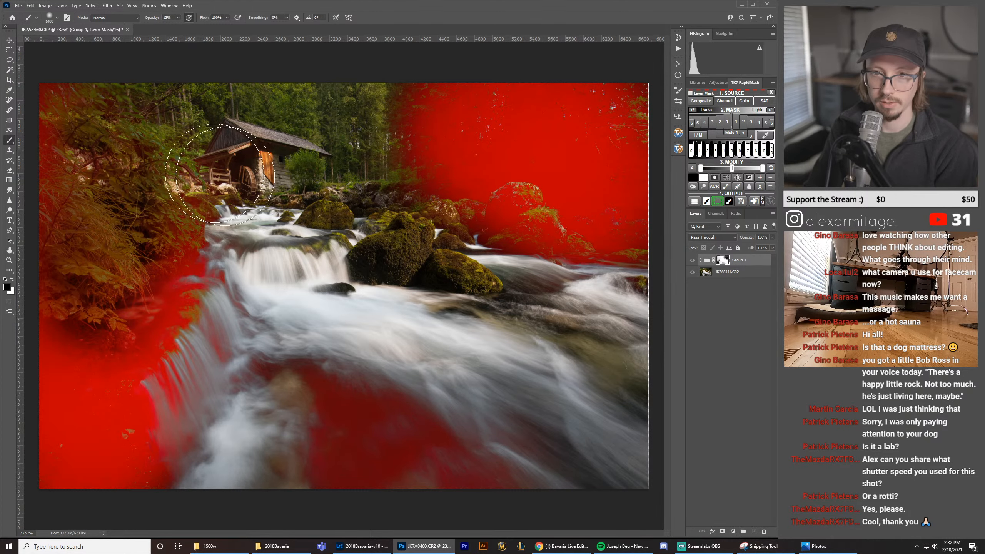
pyautogui.press('\\')
pyautogui.press('x')
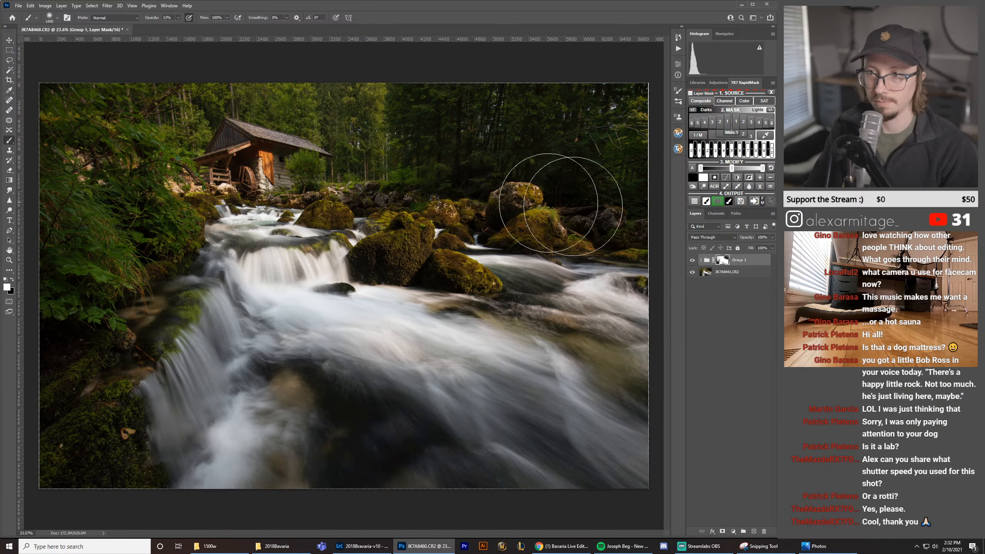
pyautogui.moveTo(122, 462)
pyautogui.mouseDown()
pyautogui.moveTo(79, 434)
pyautogui.moveTo(85, 466)
pyautogui.moveTo(107, 449)
pyautogui.moveTo(67, 441)
pyautogui.mouseUp()
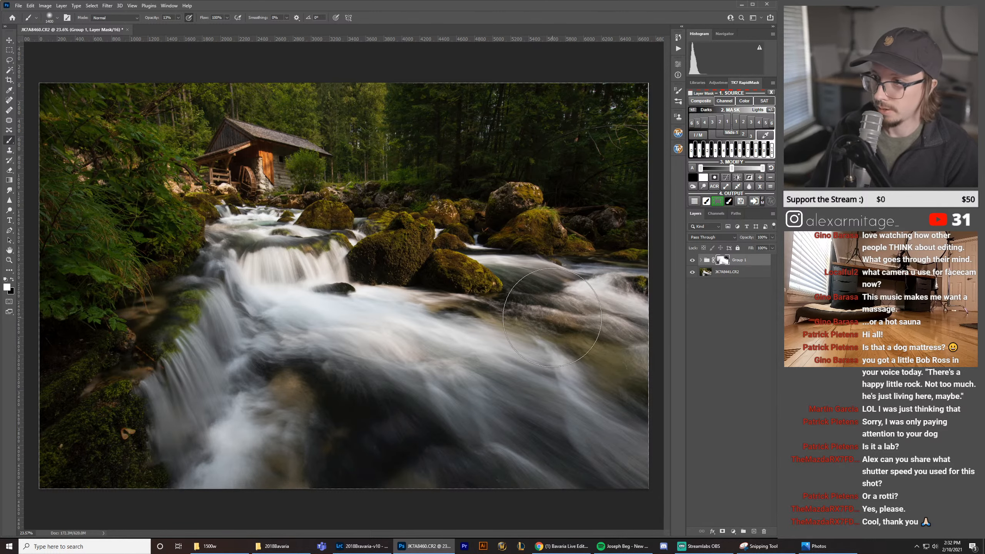
pyautogui.click(693, 262)
pyautogui.click(693, 262)
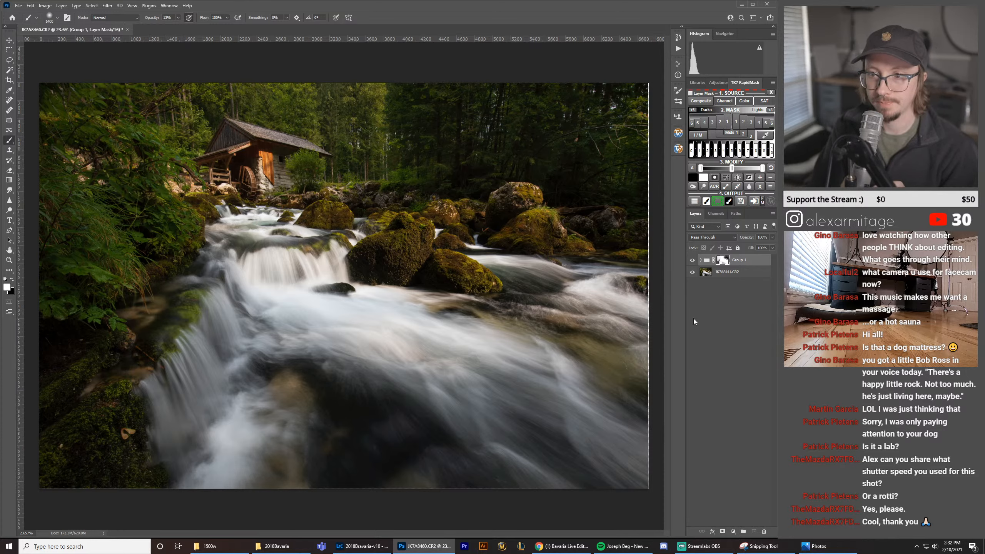
pyautogui.click(754, 532)
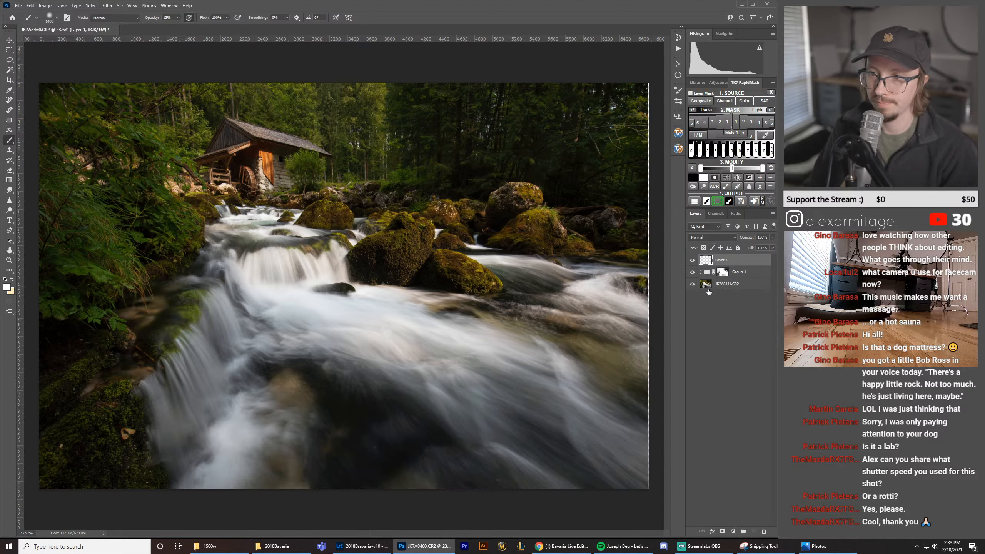
pyautogui.click(764, 532)
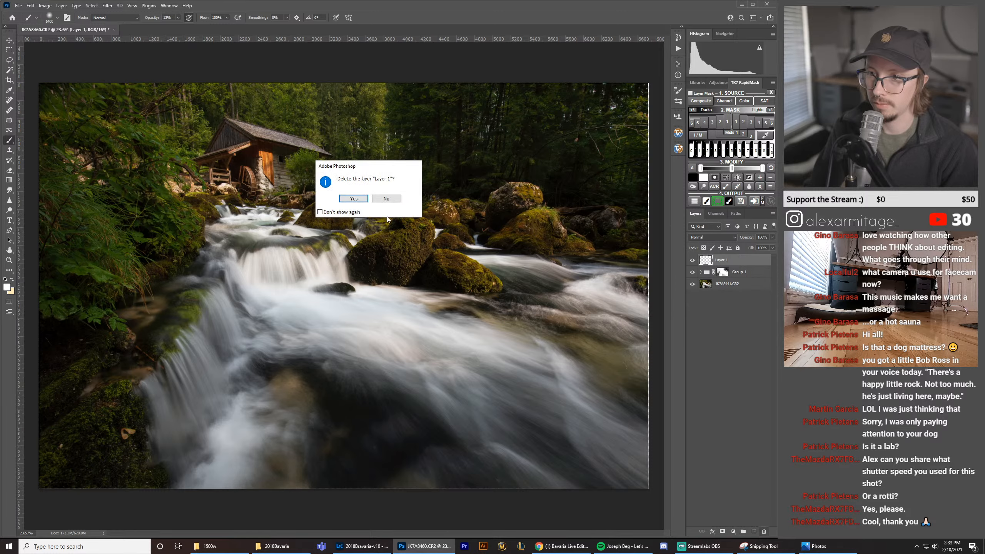
pyautogui.click(362, 199)
# Step: Open the choice of adjustment layers with Group 1 selected
pyautogui.click(734, 532)
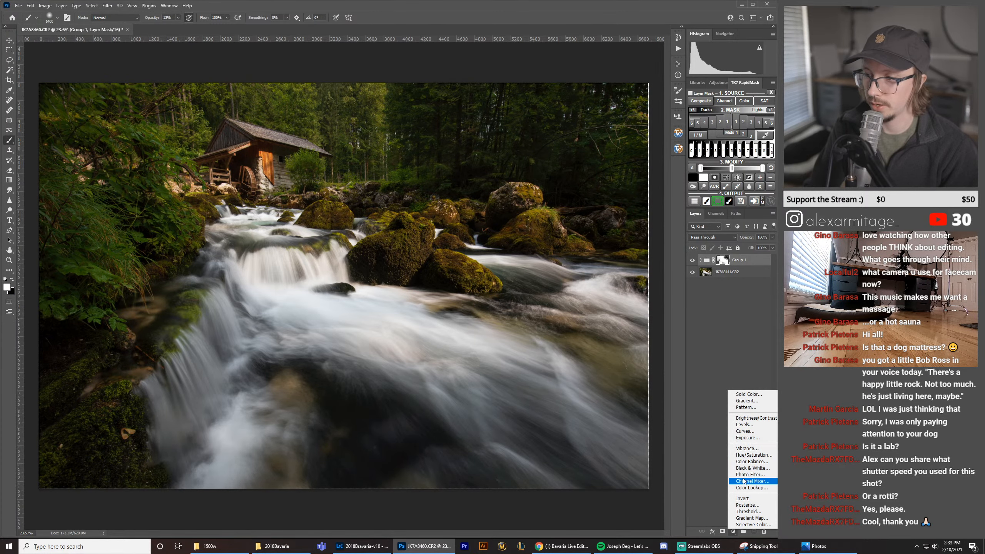
pyautogui.click(744, 431)
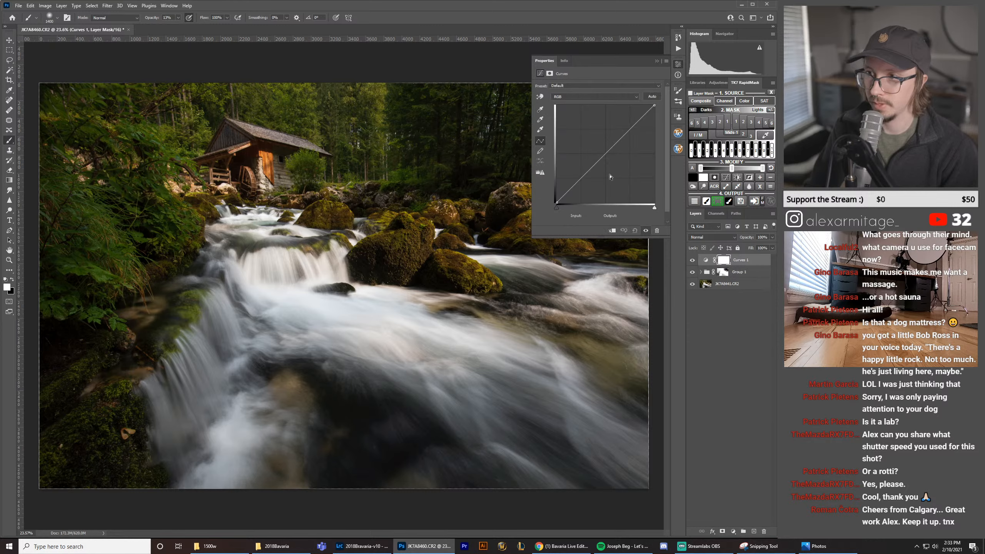
pyautogui.click(608, 159)
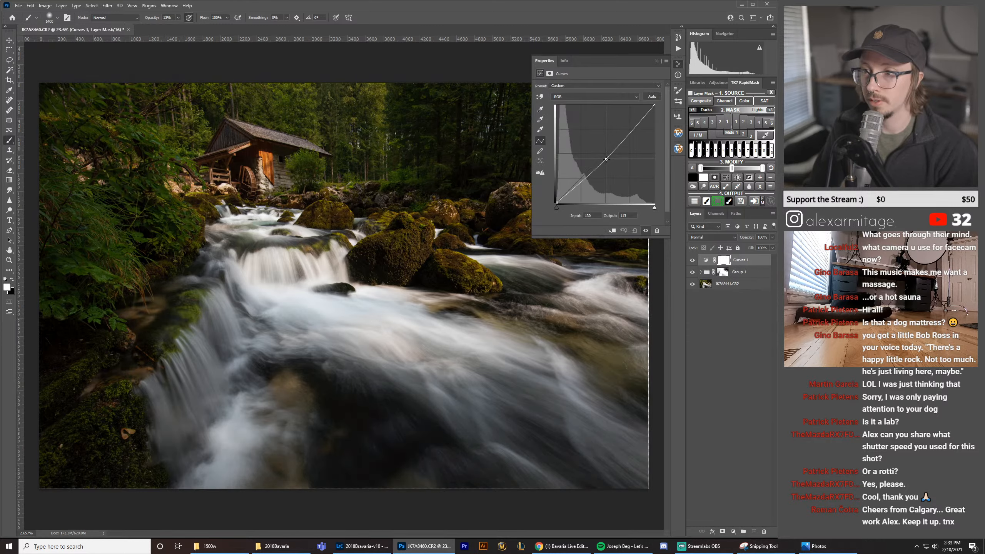
pyautogui.moveTo(608, 159); pyautogui.dragTo(610, 162)
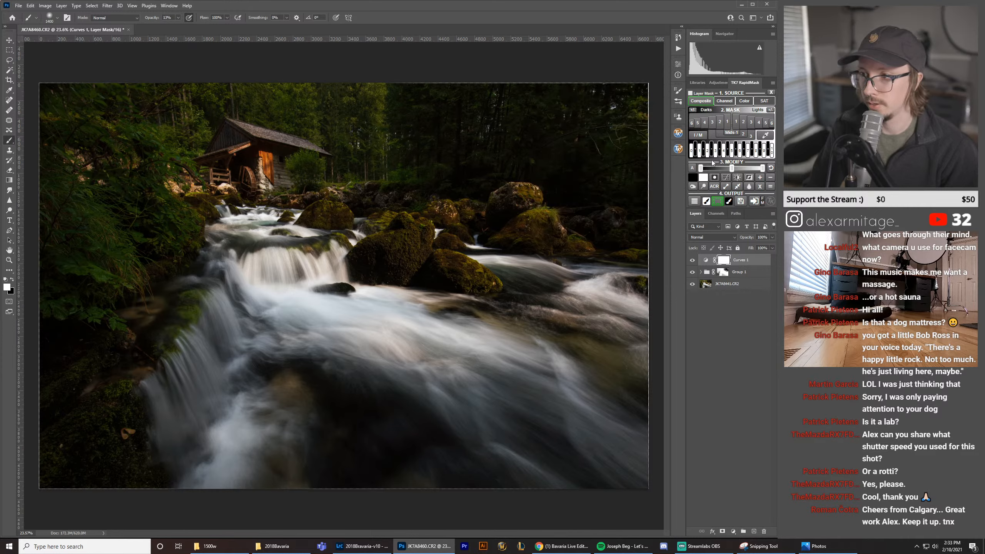
pyautogui.moveTo(746, 263); pyautogui.dragTo(764, 532)
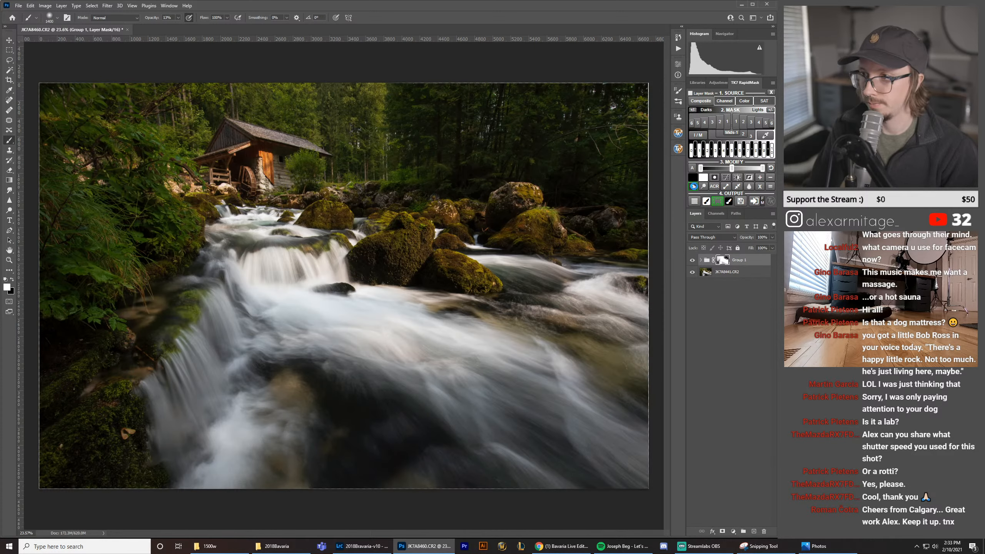
# Step: Try out a Darks 2 luminosity mask in RapidMask and open its Curves modification
pyautogui.click(693, 187)
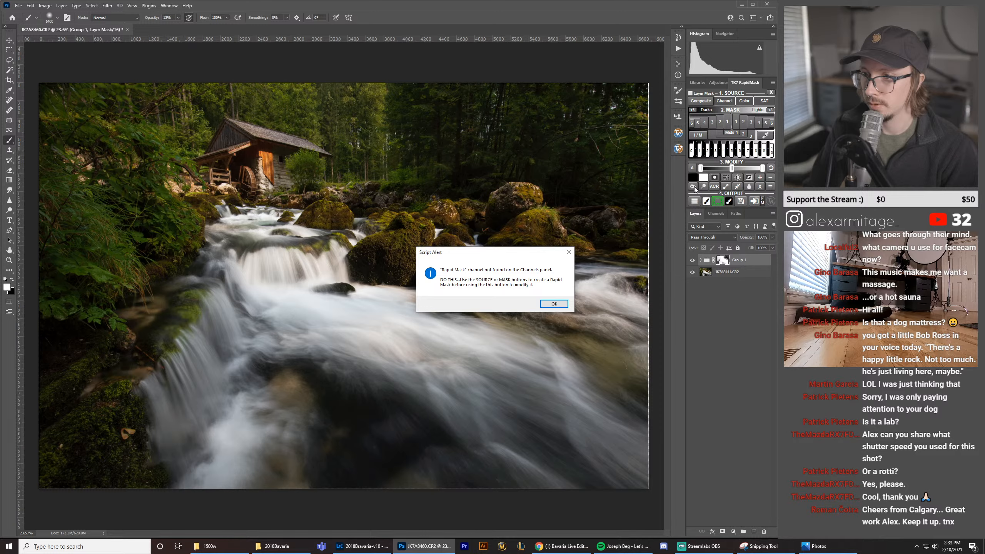
pyautogui.click(568, 252)
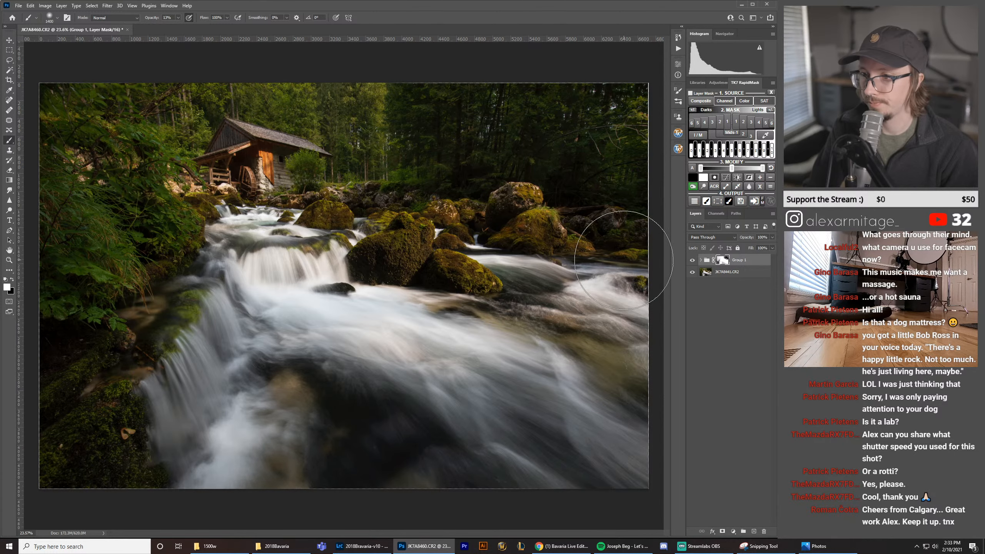
pyautogui.click(738, 123)
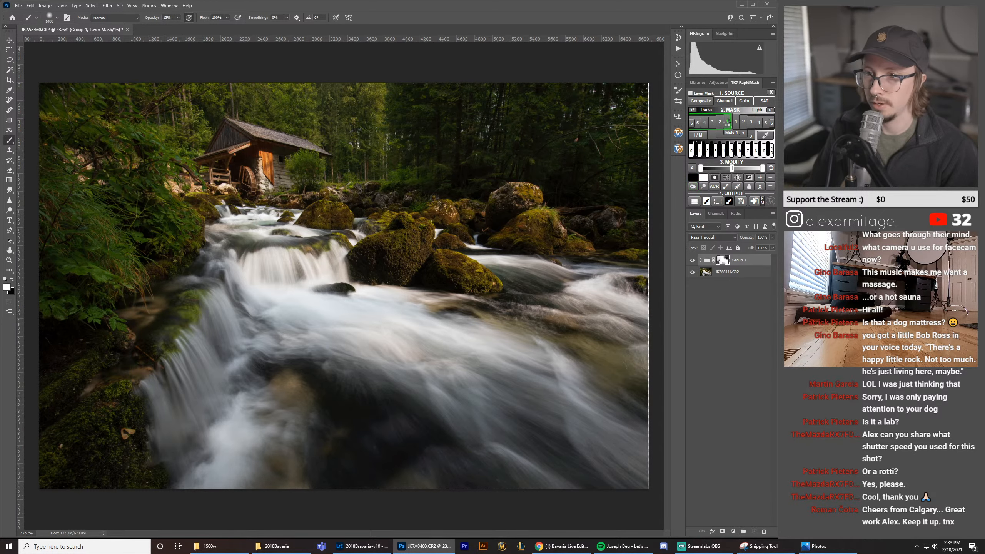
pyautogui.click(728, 123)
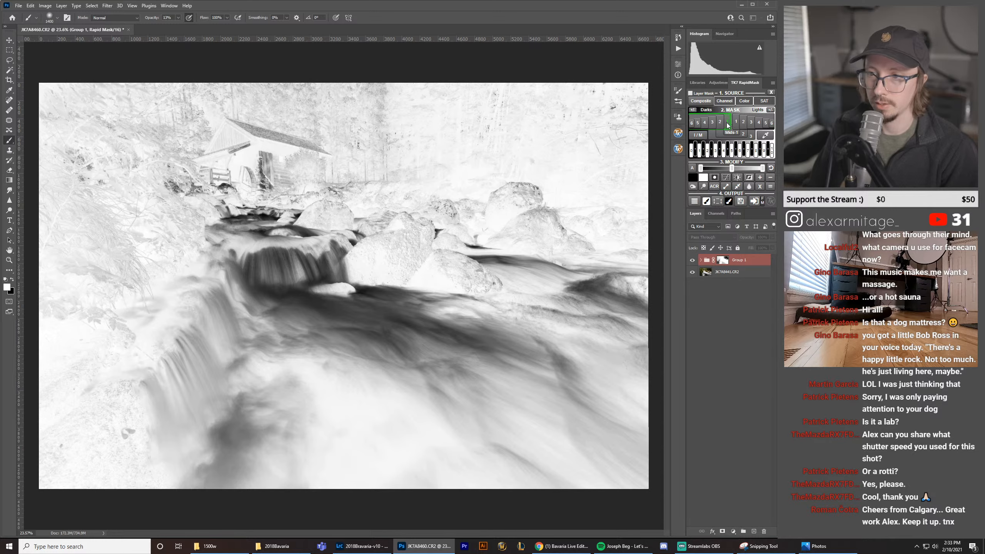
pyautogui.click(720, 123)
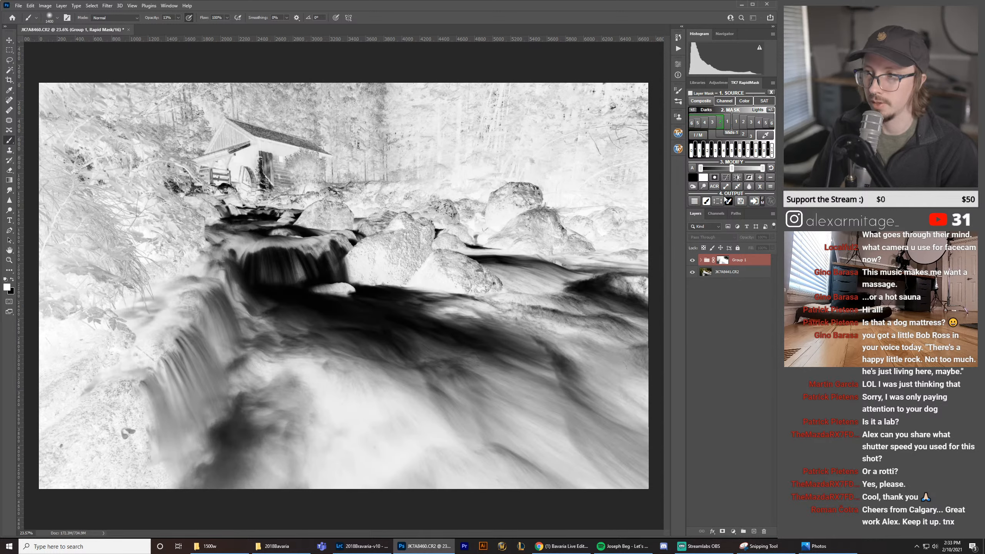
pyautogui.click(693, 187)
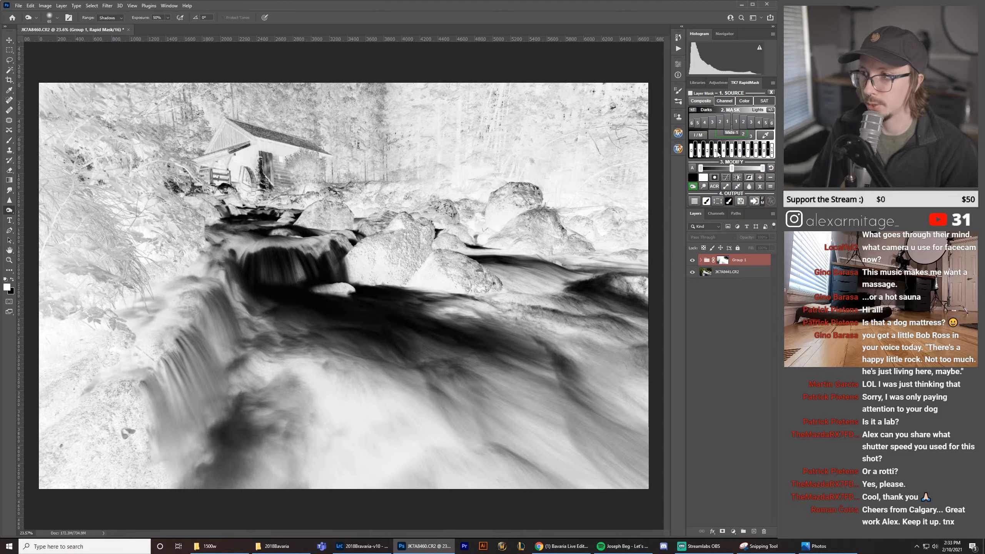
pyautogui.click(724, 180)
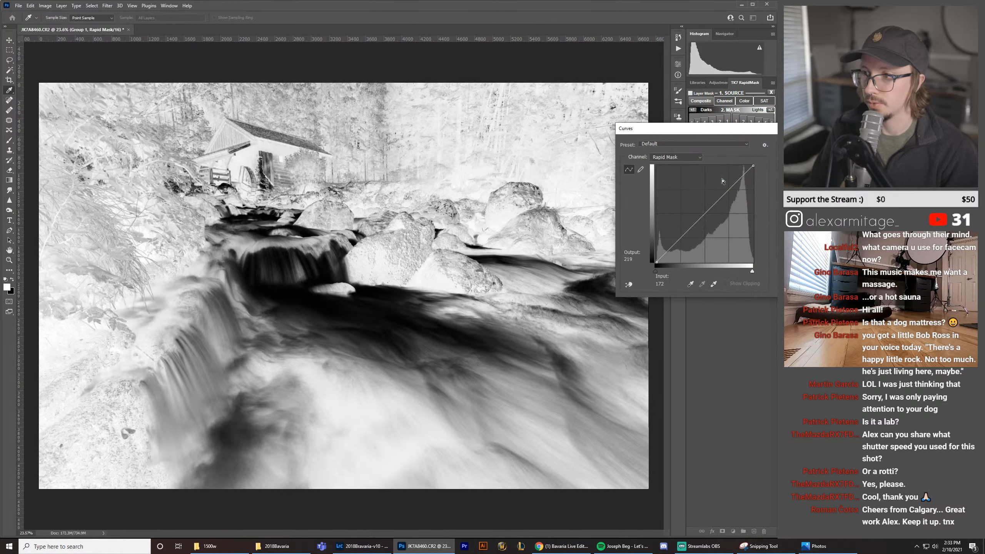
pyautogui.press('Return')
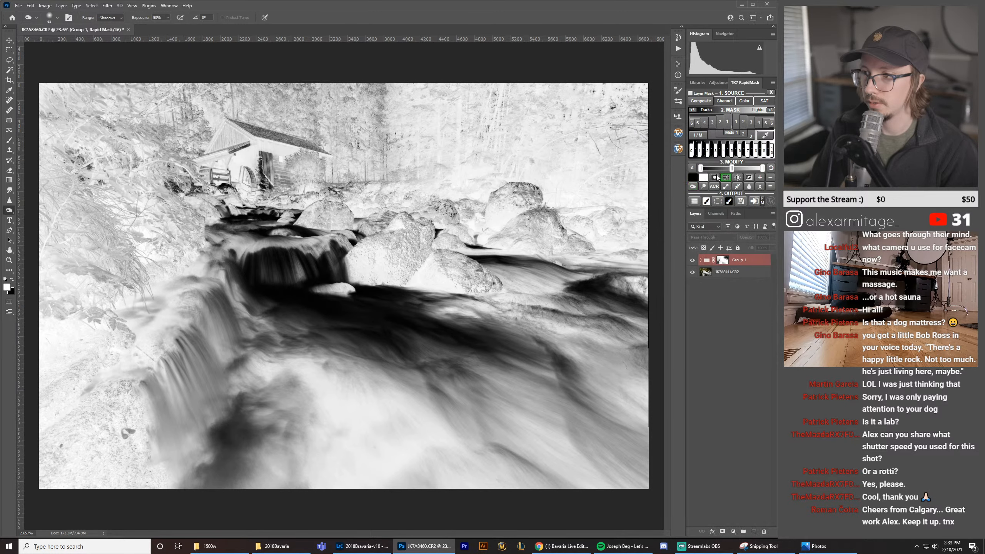
pyautogui.click(717, 202)
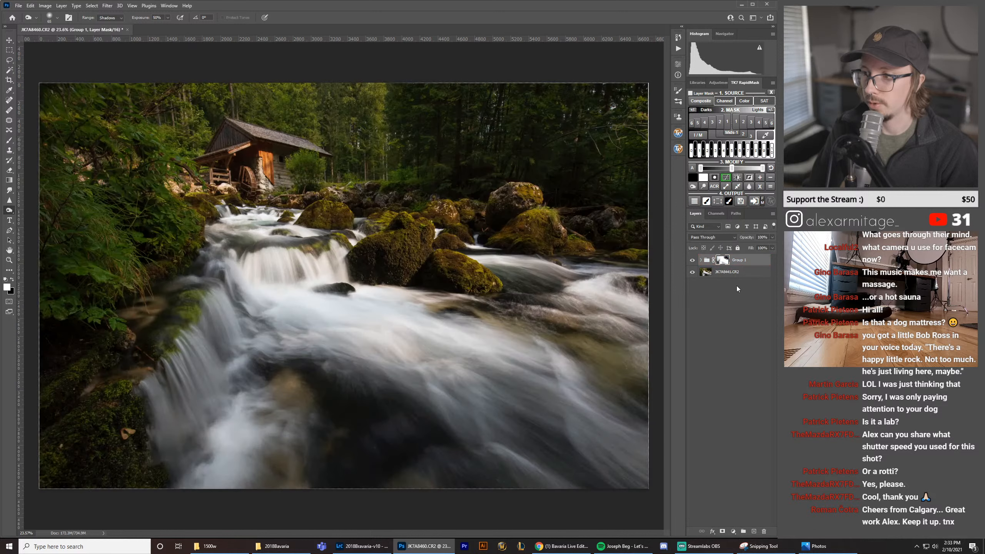
# Step: Add a Curves adjustment layer above Group 1 and darken the midtones by lowering the curve's midpoint to about input 142, output 106
pyautogui.click(734, 532)
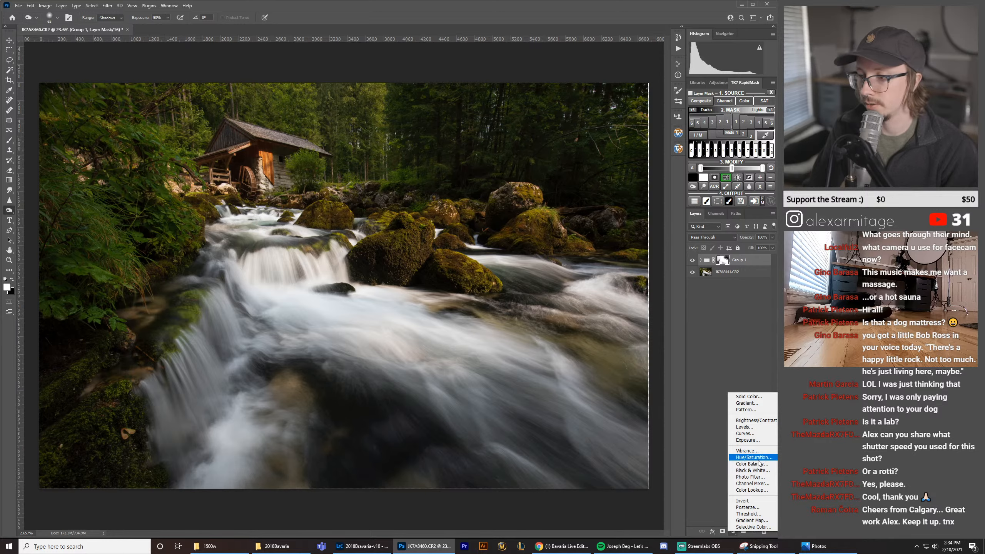
pyautogui.click(759, 435)
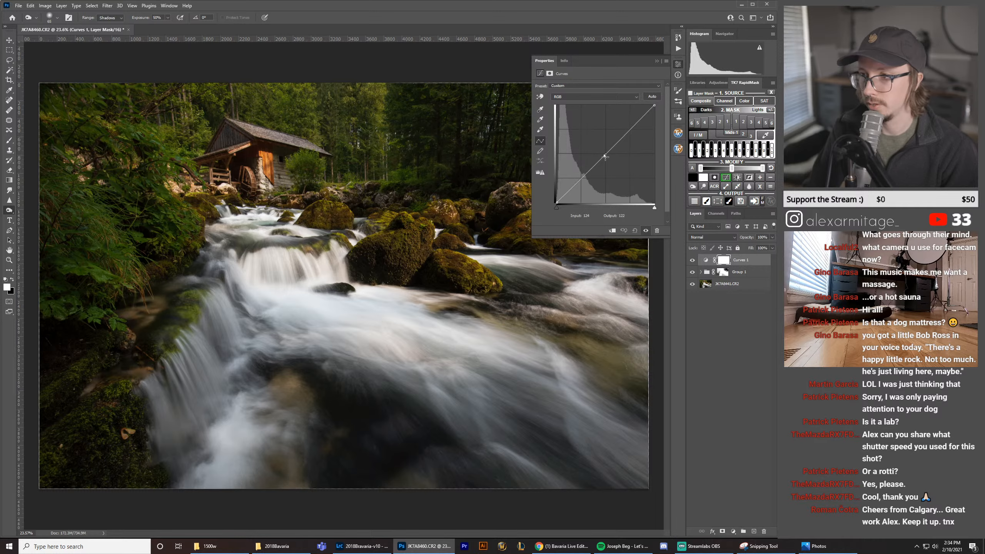
pyautogui.moveTo(605, 155); pyautogui.dragTo(611, 162)
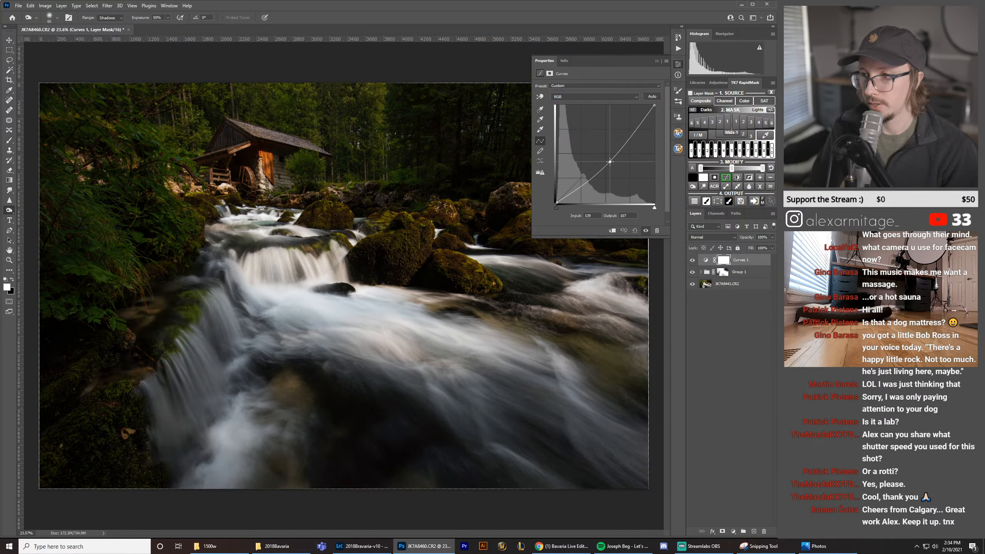
pyautogui.moveTo(610, 162); pyautogui.dragTo(611, 163)
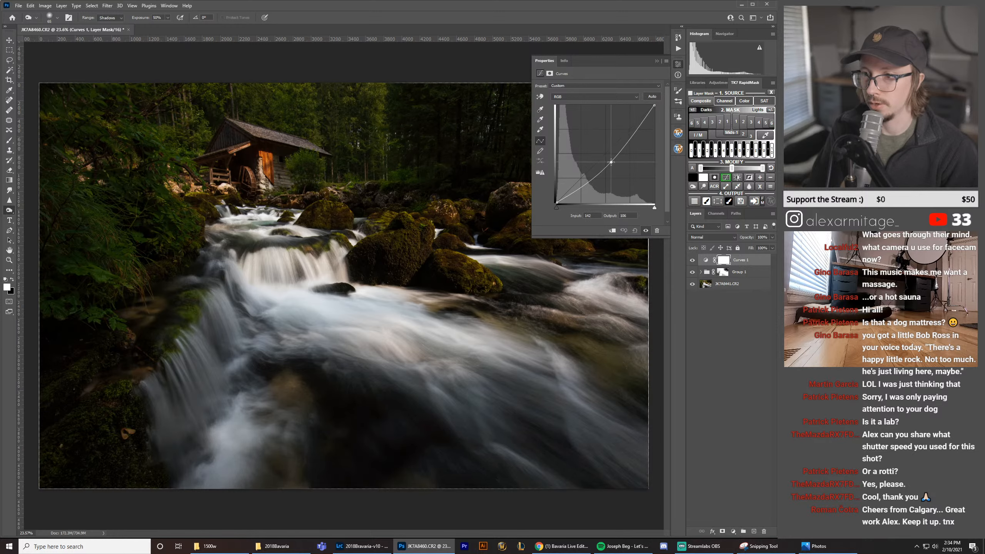
pyautogui.click(677, 65)
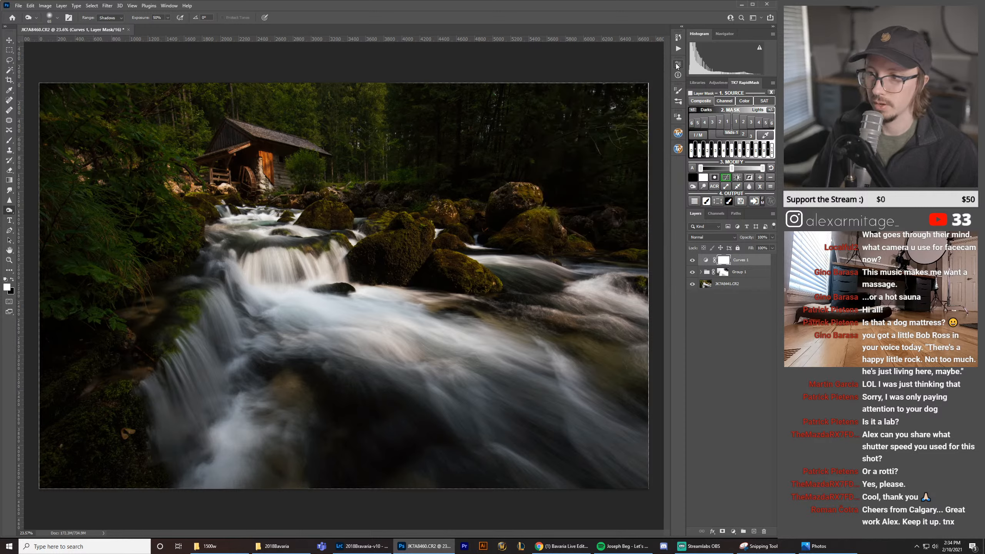
# Step: Compare the photo with and without the darkening Curves layer
pyautogui.click(693, 259)
pyautogui.click(693, 260)
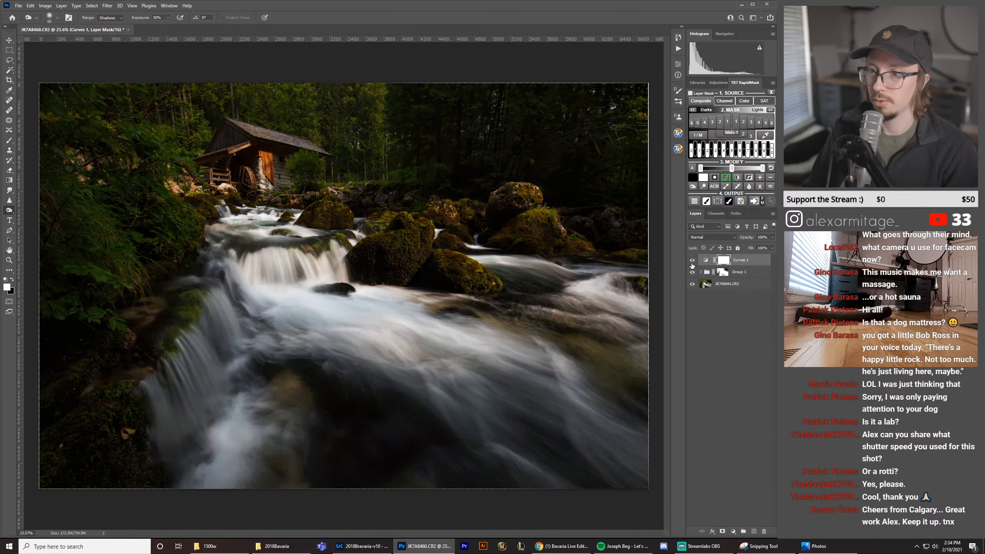
pyautogui.click(692, 261)
pyautogui.click(693, 261)
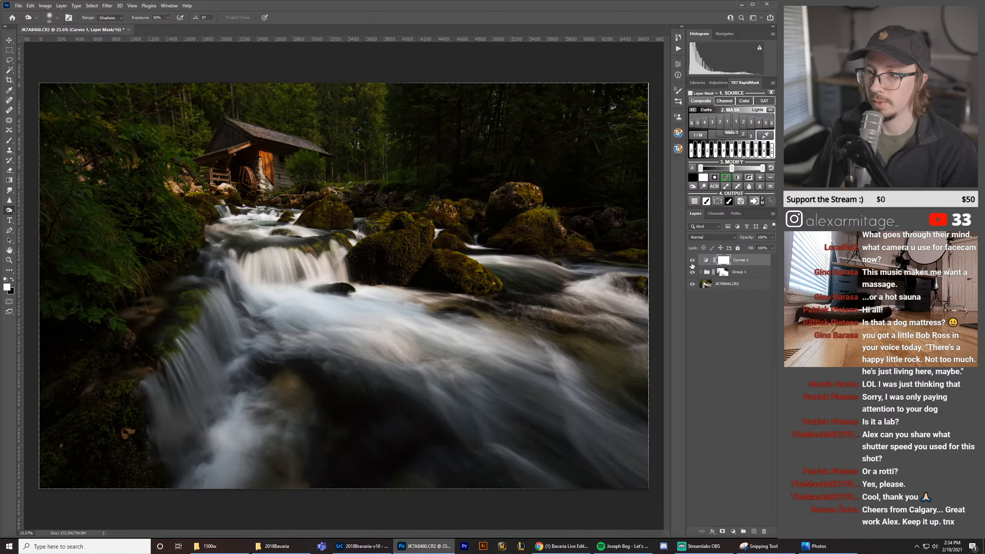
pyautogui.click(692, 260)
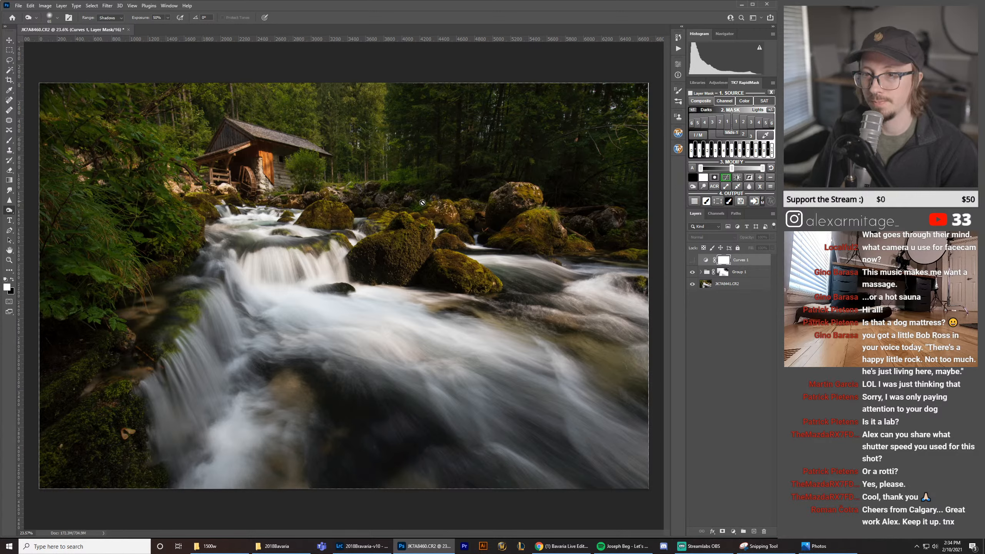
pyautogui.click(693, 260)
pyautogui.click(692, 260)
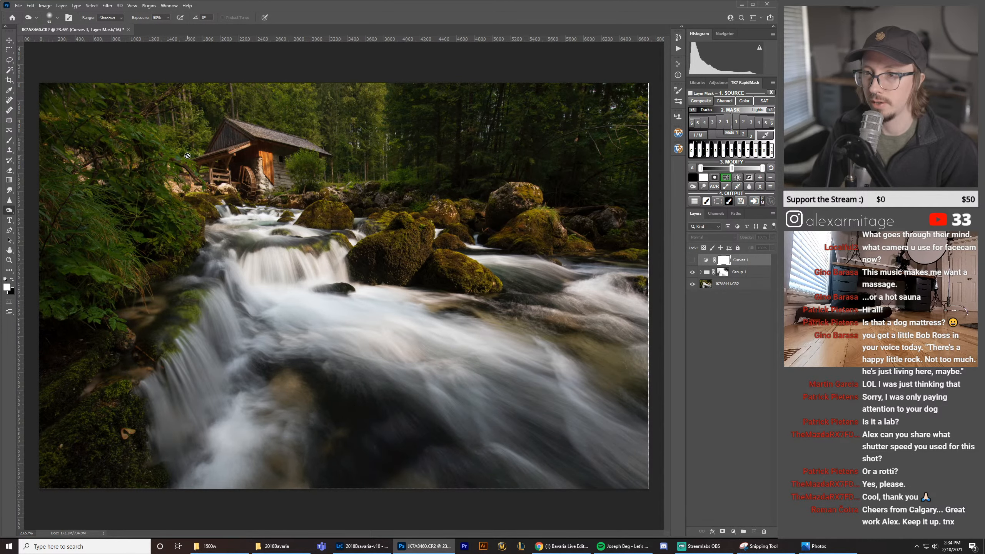
pyautogui.click(693, 260)
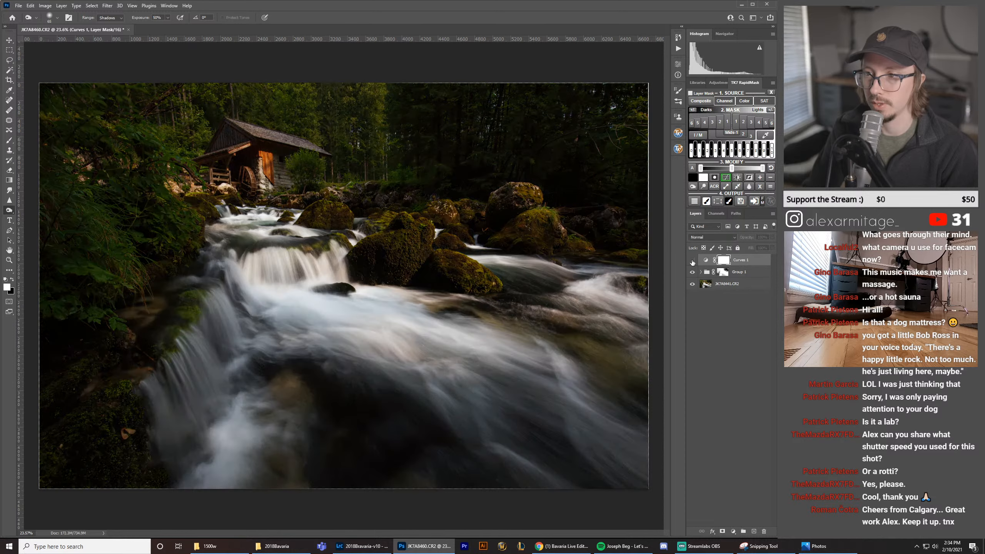
pyautogui.click(692, 260)
pyautogui.click(692, 261)
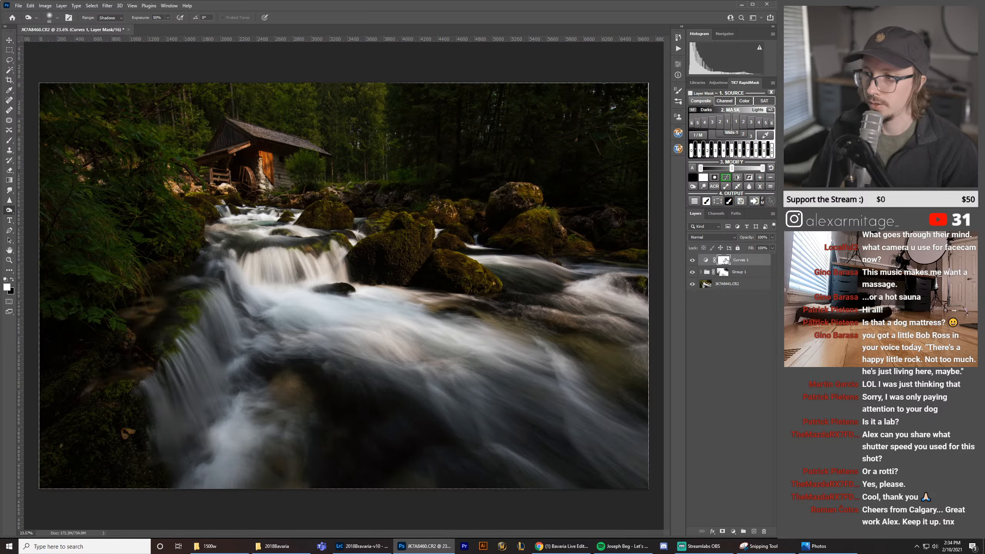
# Step: Invert the Curves layer mask to black and load a Darks 2 luminosity selection for painting with the Brush
pyautogui.hotkey('ctrl', 'i')
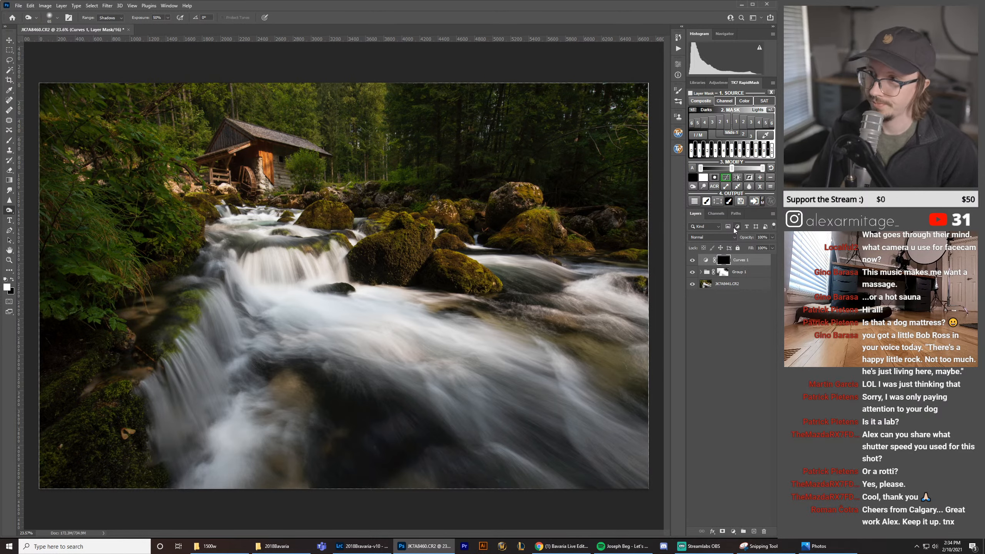
pyautogui.click(721, 123)
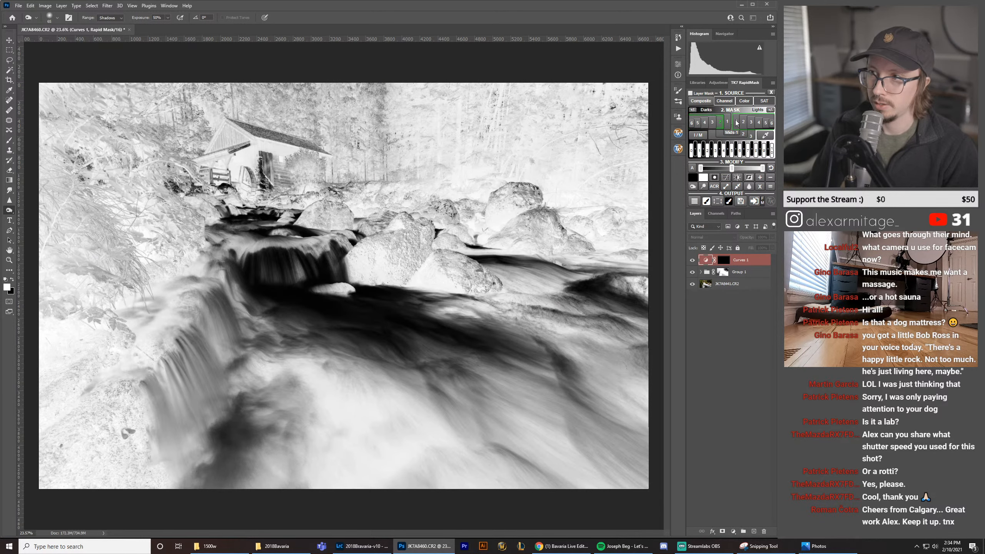
pyautogui.press('b')
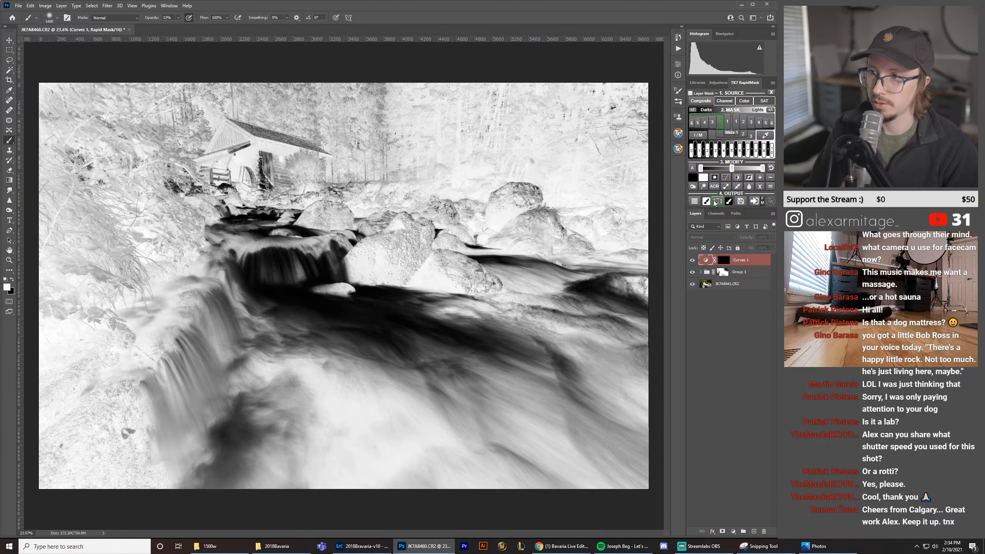
pyautogui.click(718, 201)
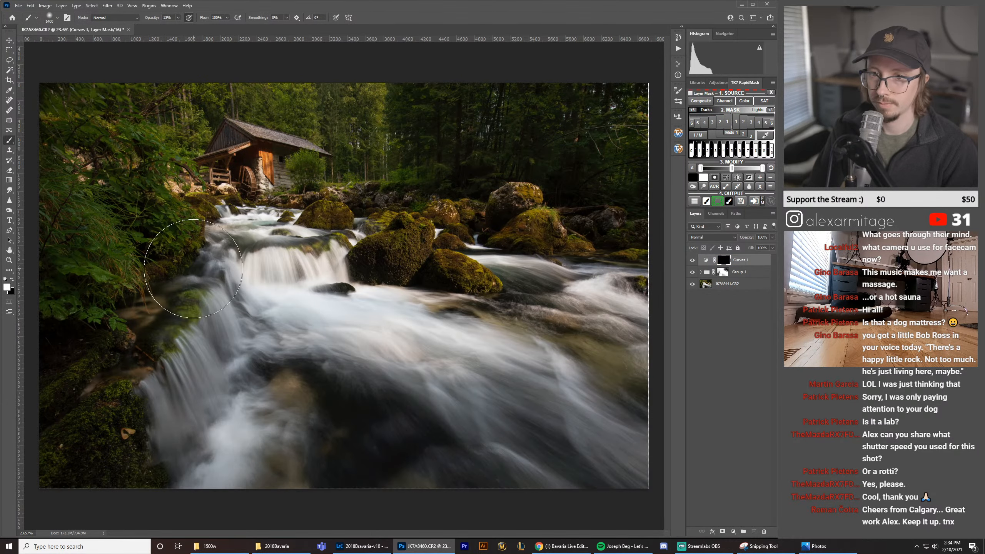
# Step: Paint white on the Curves mask beside the upper waterfall and over the large mossy rocks to darken their shadows
pyautogui.moveTo(191, 261)
pyautogui.mouseDown()
pyautogui.moveTo(104, 257)
pyautogui.moveTo(117, 253)
pyautogui.moveTo(98, 279)
pyautogui.moveTo(203, 251)
pyautogui.mouseUp()
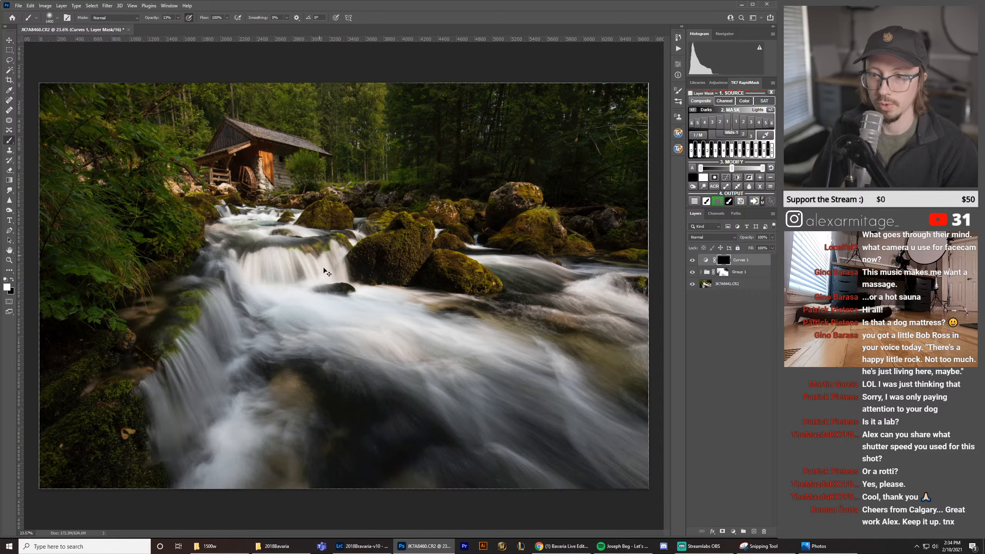
pyautogui.press('z')
pyautogui.moveTo(437, 270); pyautogui.dragTo(486, 271)
pyautogui.press('b')
pyautogui.moveTo(359, 248); pyautogui.dragTo(331, 240)
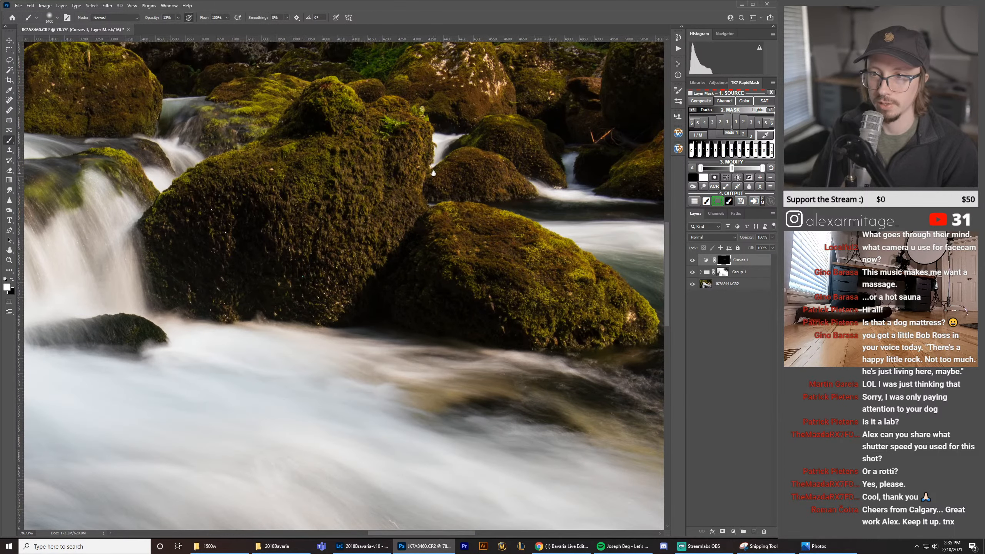
# Step: Reduce the brush to 700 px and paint white on the Curves mask over the shadows between the boulders beyond the large mossy rocks
pyautogui.moveTo(435, 171); pyautogui.dragTo(255, 304)
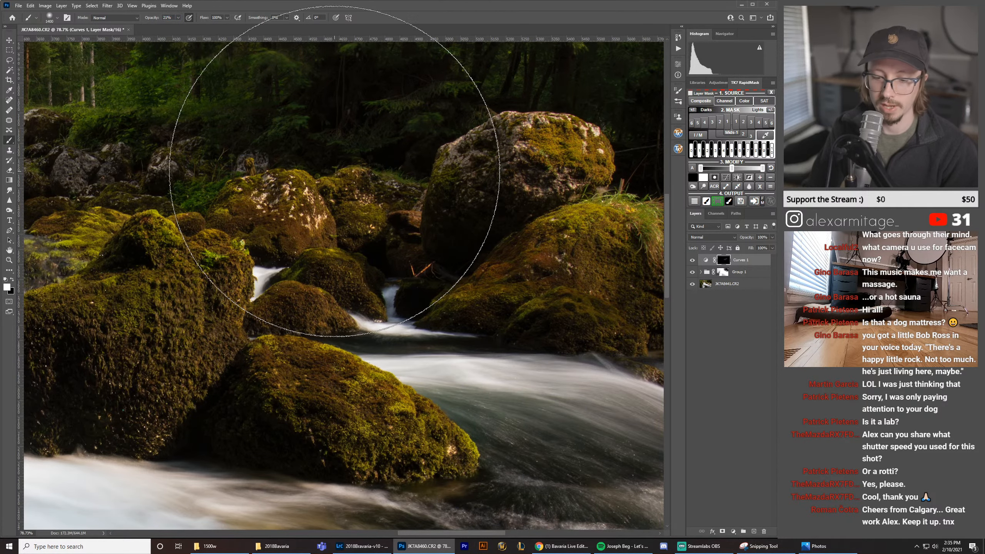
pyautogui.press('[')
pyautogui.press('[')
pyautogui.press('[')
pyautogui.press('[')
pyautogui.press('[')
pyautogui.press('[')
pyautogui.press('[')
pyautogui.press('[')
pyautogui.press('[')
pyautogui.press(']')
pyautogui.press(']')
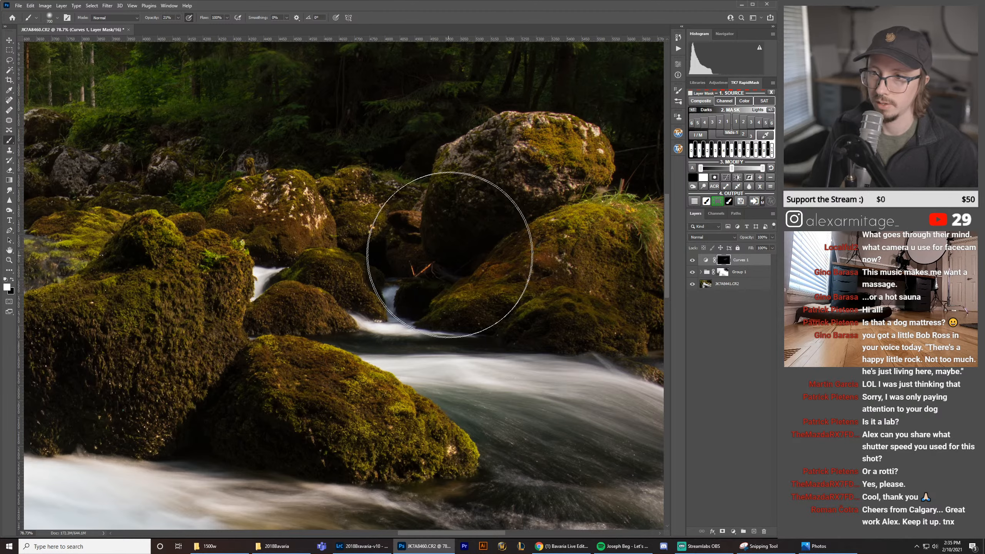
pyautogui.moveTo(363, 287); pyautogui.dragTo(550, 346)
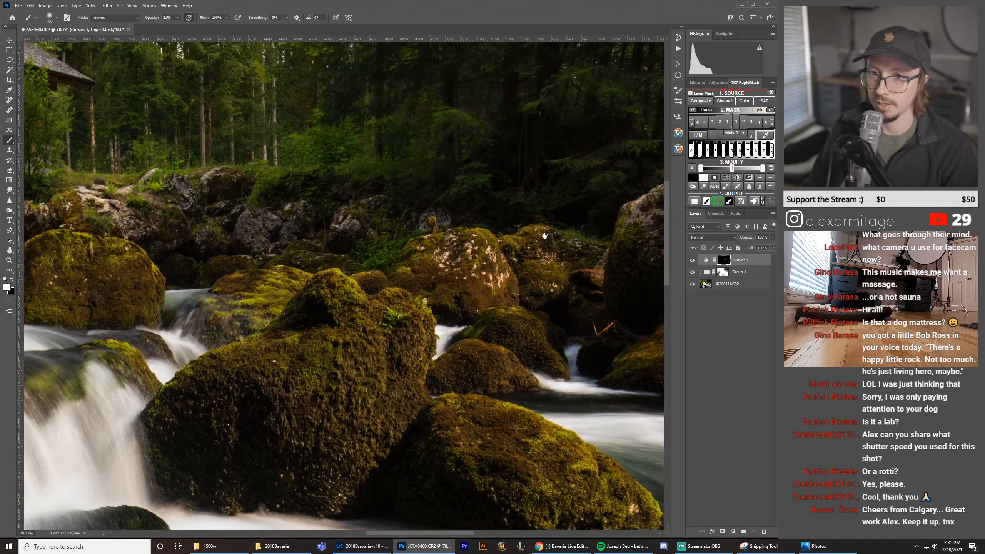
# Step: Enlarge the brush to 1000 px and paint white on the Curves mask along the dark bank beside the left edge of the waterfall
pyautogui.moveTo(238, 227); pyautogui.dragTo(423, 242)
pyautogui.moveTo(225, 258); pyautogui.dragTo(458, 262)
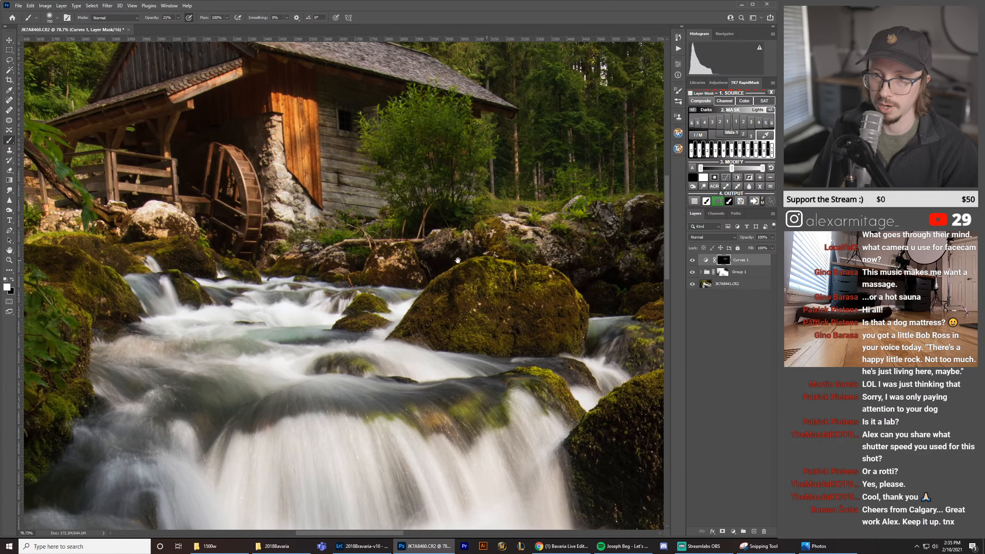
pyautogui.moveTo(320, 196); pyautogui.dragTo(527, 237)
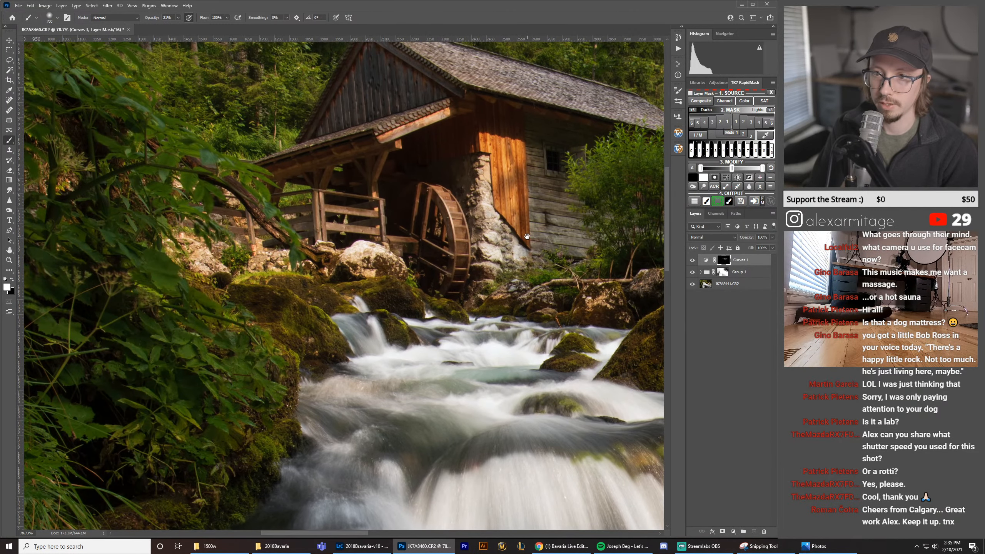
pyautogui.moveTo(299, 351); pyautogui.dragTo(358, 191)
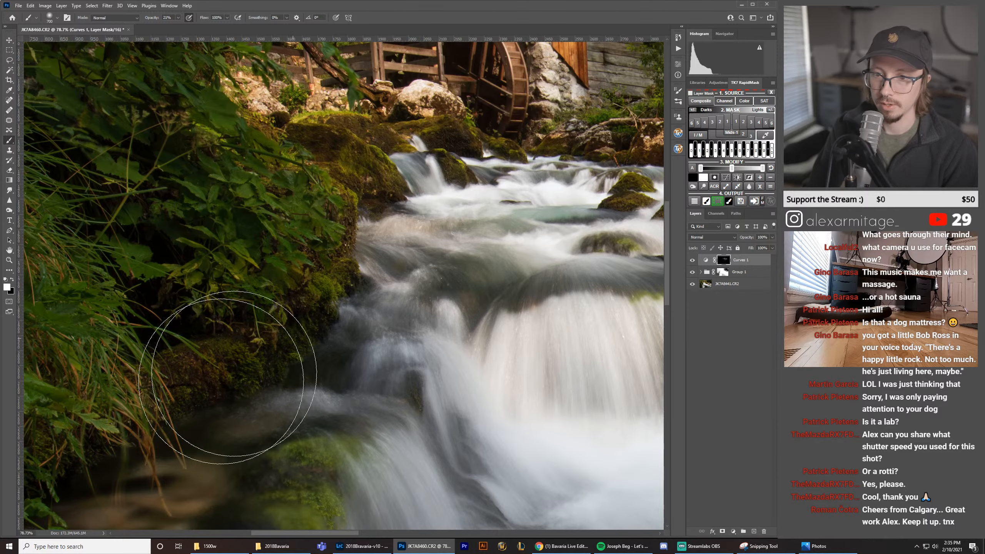
pyautogui.press('z')
pyautogui.hotkey('ctrl', '0')
pyautogui.press('b')
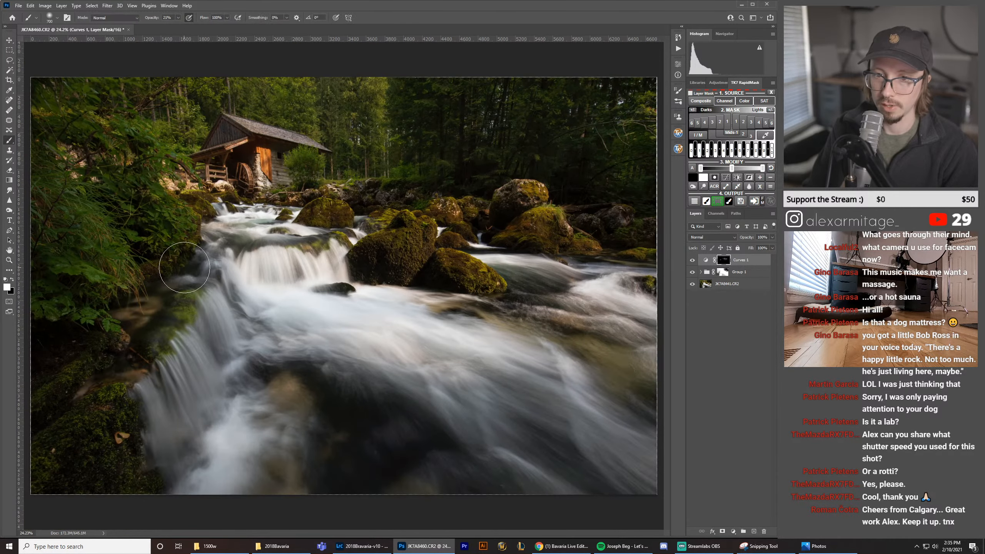
pyautogui.press(']')
pyautogui.press(']')
pyautogui.press(']')
pyautogui.moveTo(153, 315); pyautogui.dragTo(176, 265)
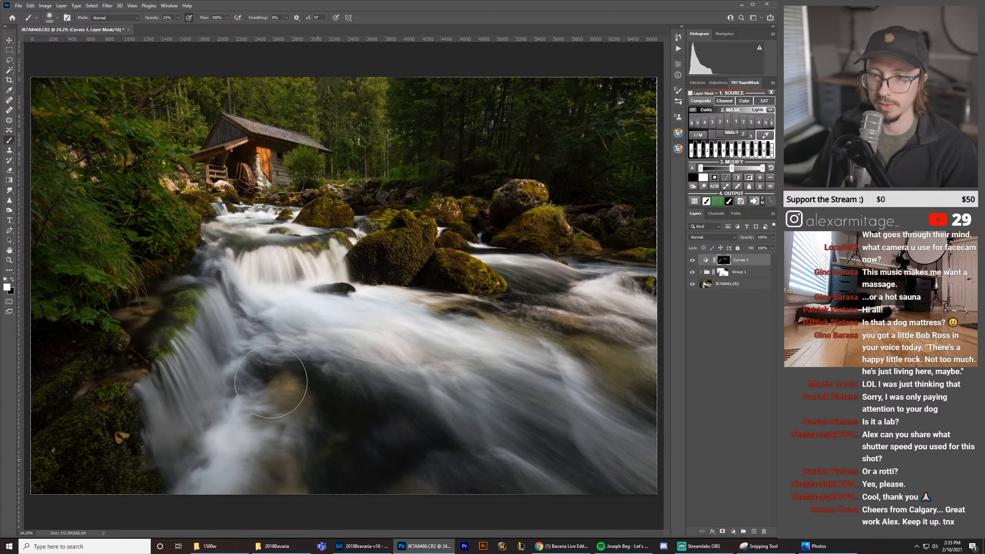
# Step: Compare the photo with and without the painted Curves 1 darkening over the rocks and stream bank
pyautogui.click(693, 261)
pyautogui.click(693, 260)
pyautogui.click(693, 260)
pyautogui.click(693, 260)
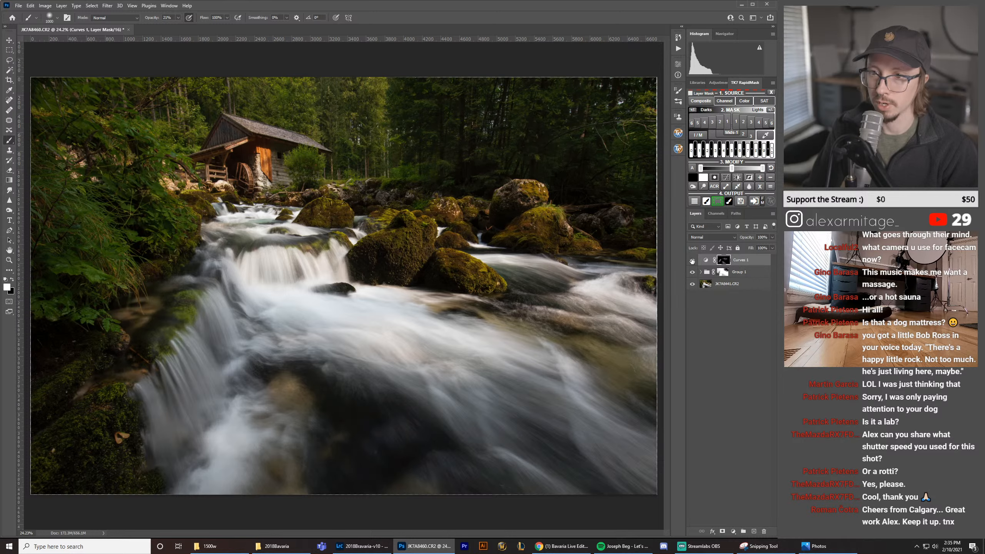
pyautogui.click(692, 260)
pyautogui.click(693, 260)
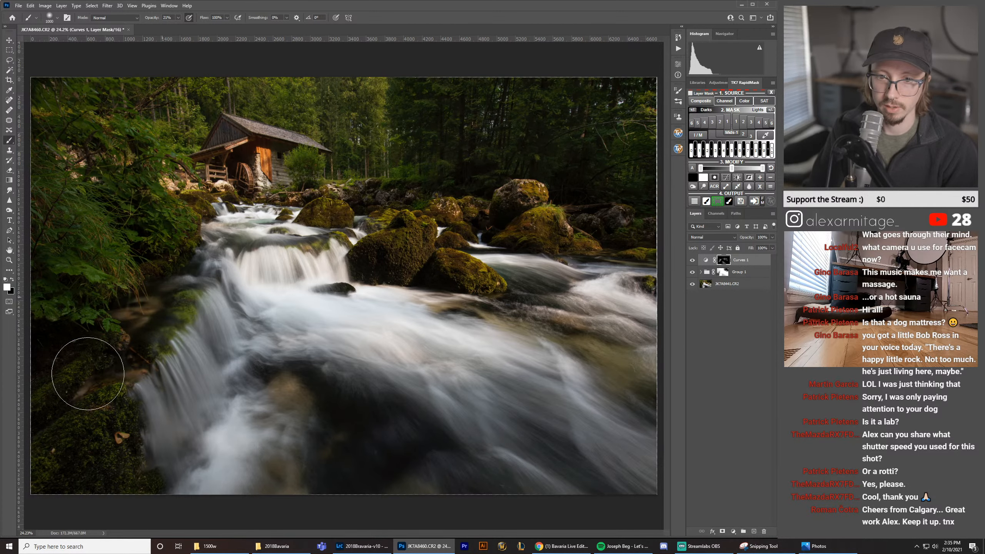
# Step: Paint white on the Curves 1 mask over the lower-left mossy bank and, with a larger brush, over the foliage above it
pyautogui.moveTo(89, 374)
pyautogui.mouseDown()
pyautogui.moveTo(106, 485)
pyautogui.moveTo(60, 482)
pyautogui.moveTo(86, 468)
pyautogui.moveTo(27, 418)
pyautogui.mouseUp()
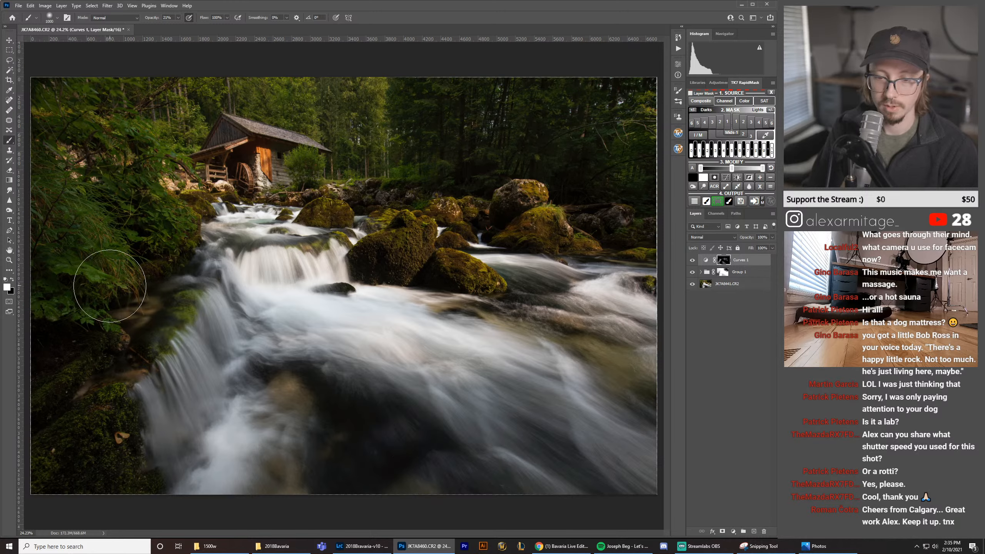
pyautogui.press(']')
pyautogui.press(']')
pyautogui.press(']')
pyautogui.press(']')
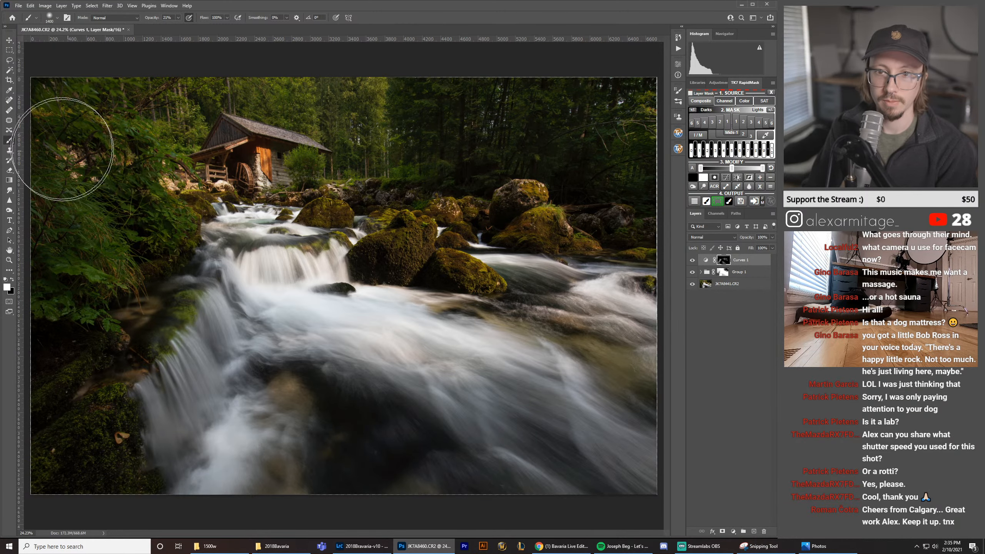
pyautogui.moveTo(99, 179)
pyautogui.mouseDown()
pyautogui.moveTo(96, 282)
pyautogui.moveTo(116, 289)
pyautogui.mouseUp()
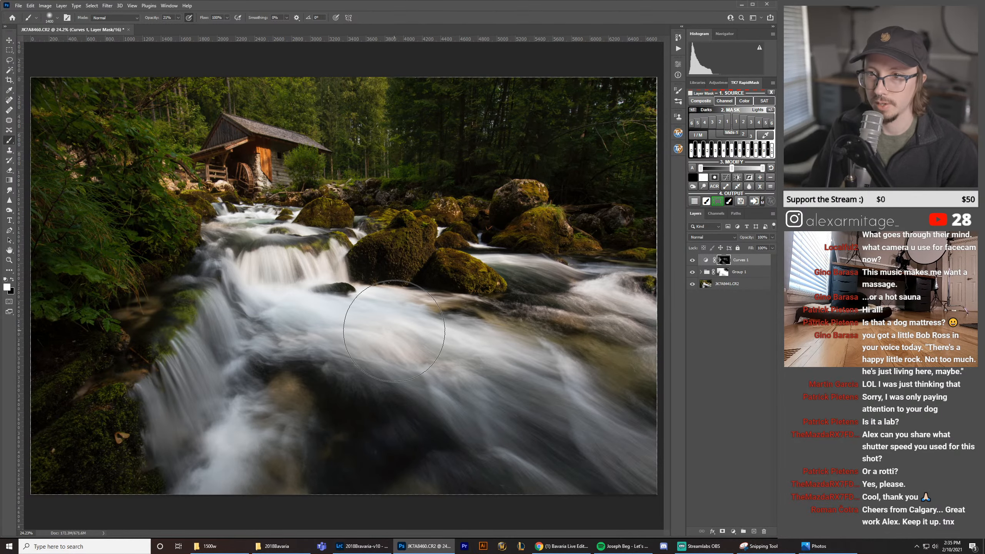
# Step: Paint the Curves 1 mask with a smaller brush over the shadows of the mossy boulder above the upper waterfall and the rocks beside it
pyautogui.press('z')
pyautogui.moveTo(323, 222); pyautogui.dragTo(396, 220)
pyautogui.press('b')
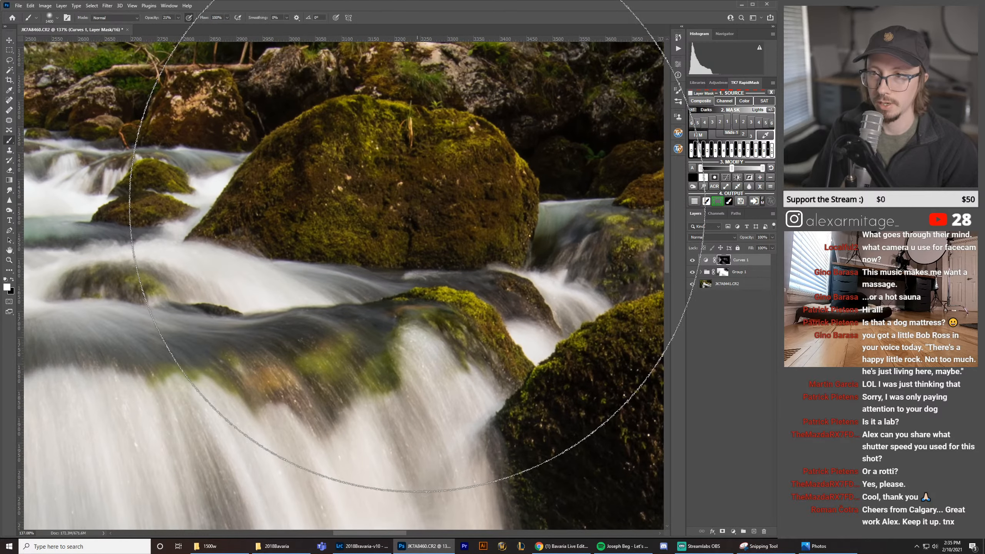
pyautogui.press('[')
pyautogui.press('[')
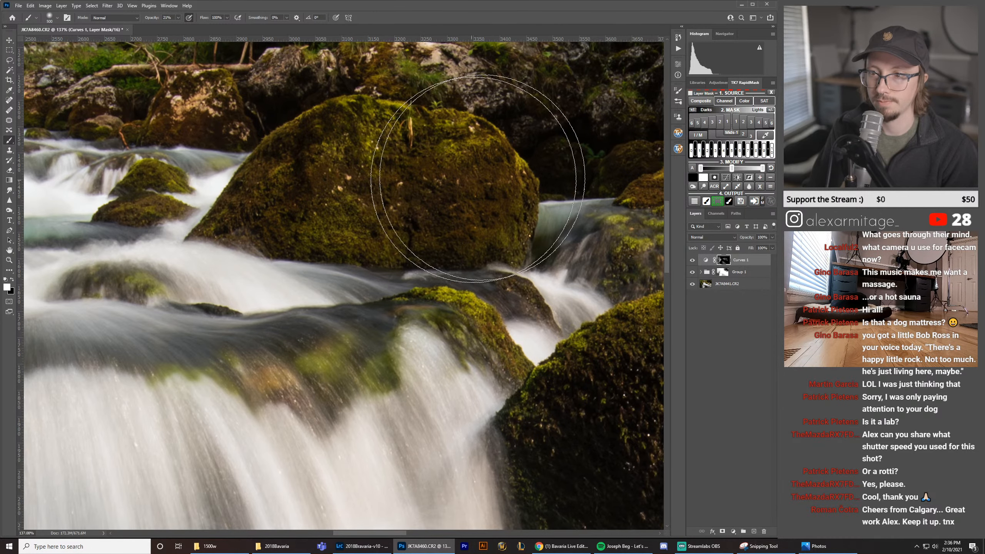
pyautogui.moveTo(504, 196); pyautogui.dragTo(216, 225)
pyautogui.moveTo(395, 184); pyautogui.dragTo(201, 275)
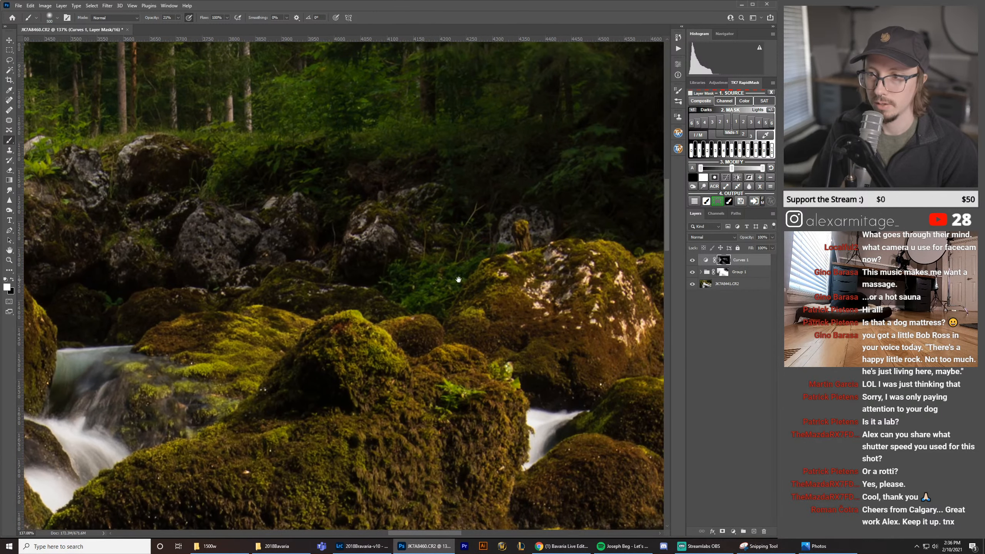
pyautogui.moveTo(459, 279); pyautogui.dragTo(153, 378)
pyautogui.moveTo(374, 213)
pyautogui.mouseDown()
pyautogui.moveTo(197, 402)
pyautogui.moveTo(337, 136)
pyautogui.mouseUp()
# Step: View the whole photo and check the refined shadow darkening by toggling the Curves 1 layer's visibility
pyautogui.press('z')
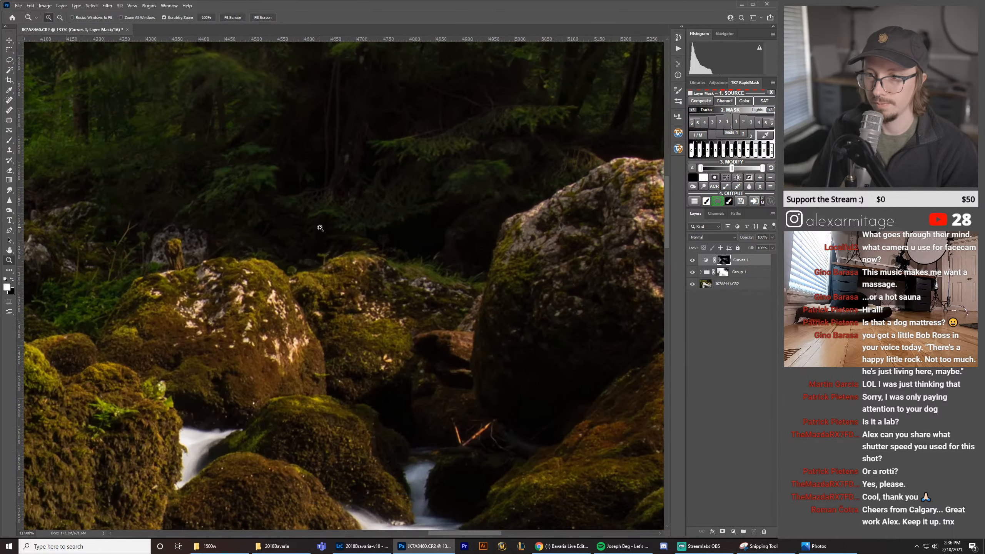
pyautogui.moveTo(319, 226); pyautogui.dragTo(263, 241)
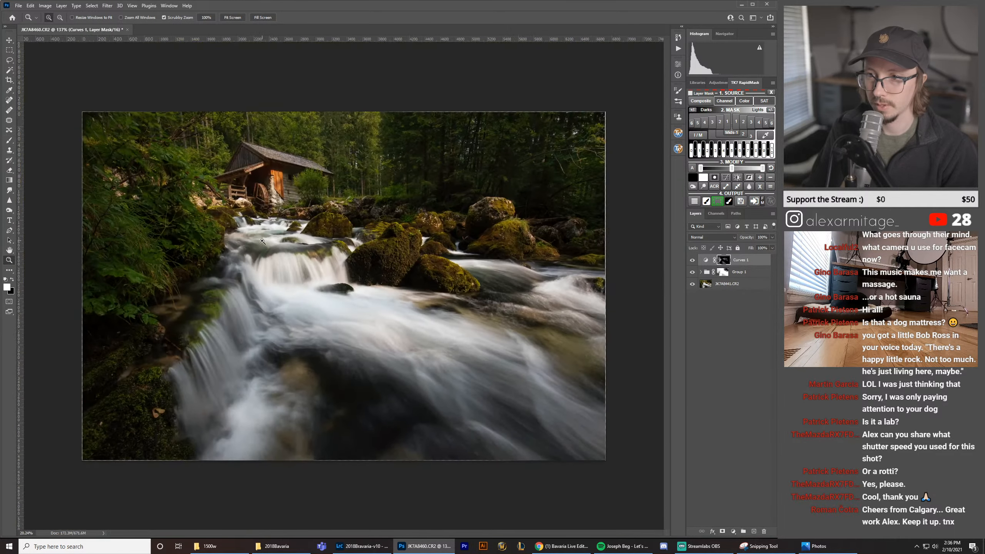
pyautogui.click(690, 263)
pyautogui.click(690, 263)
pyautogui.click(691, 263)
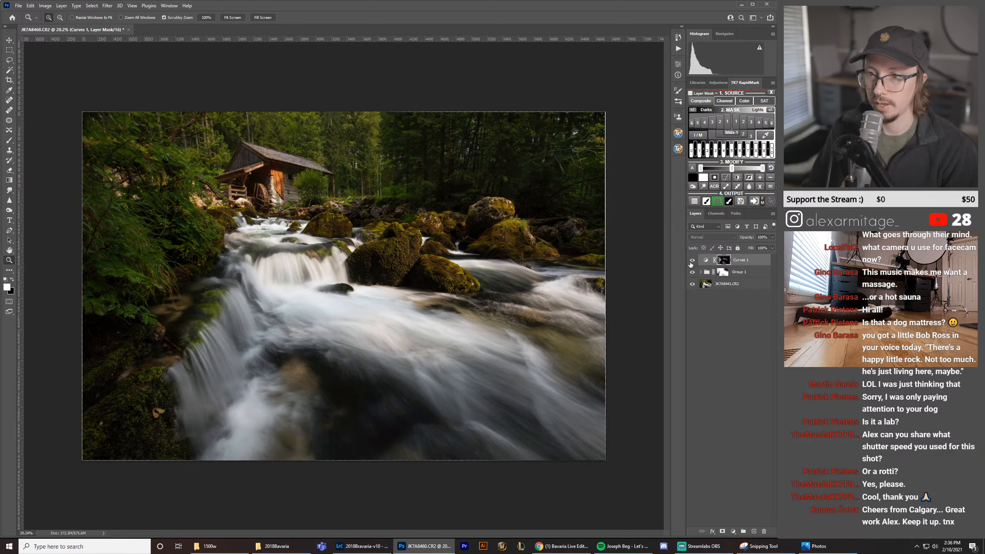
pyautogui.click(691, 263)
pyautogui.click(691, 263)
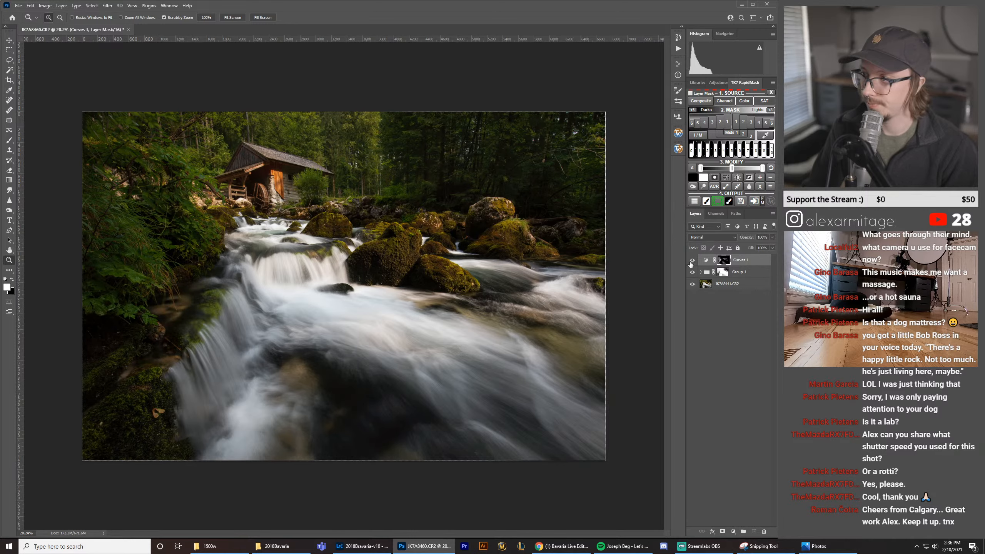
pyautogui.click(691, 263)
pyautogui.click(690, 264)
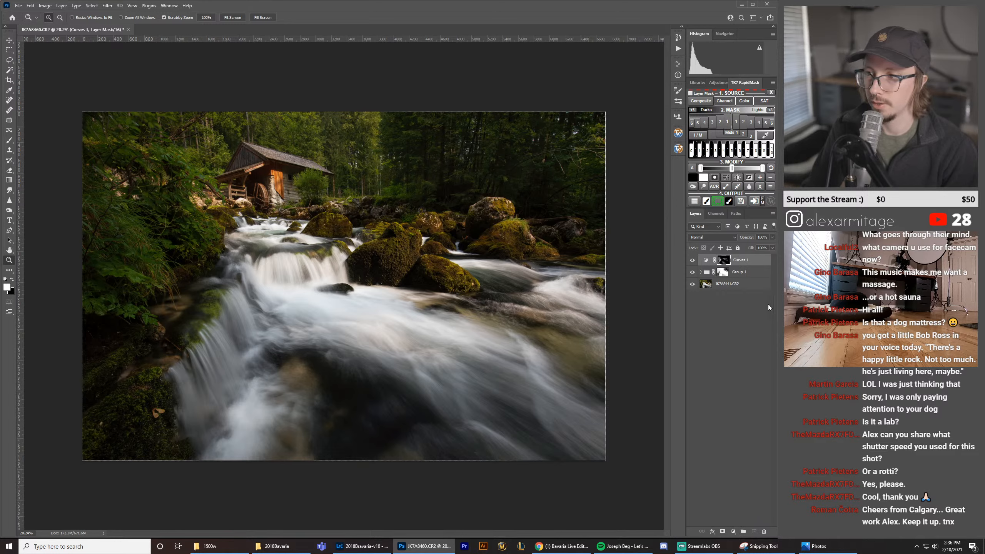
# Step: Add a second Curves adjustment layer above Curves 1 and delete its layer mask
pyautogui.click(733, 532)
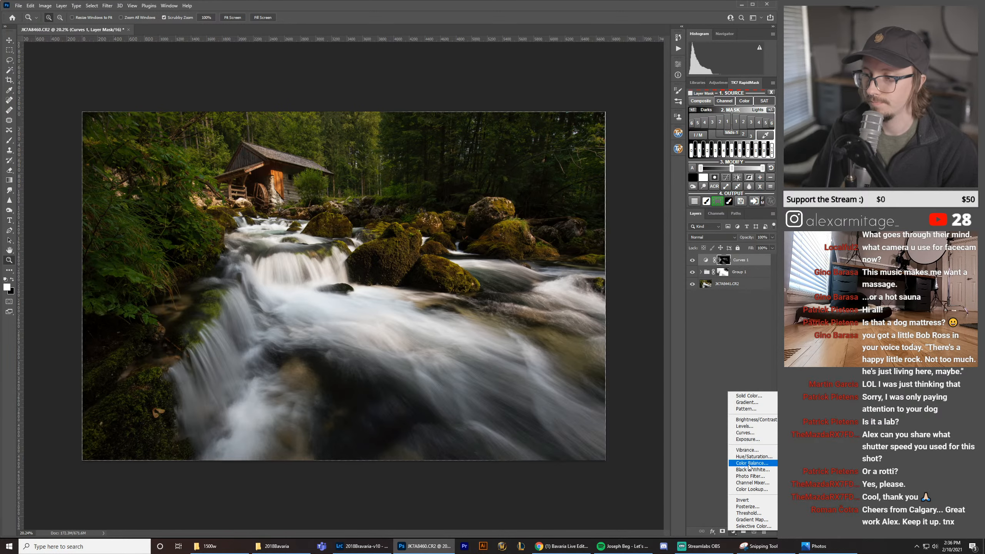
pyautogui.click(757, 433)
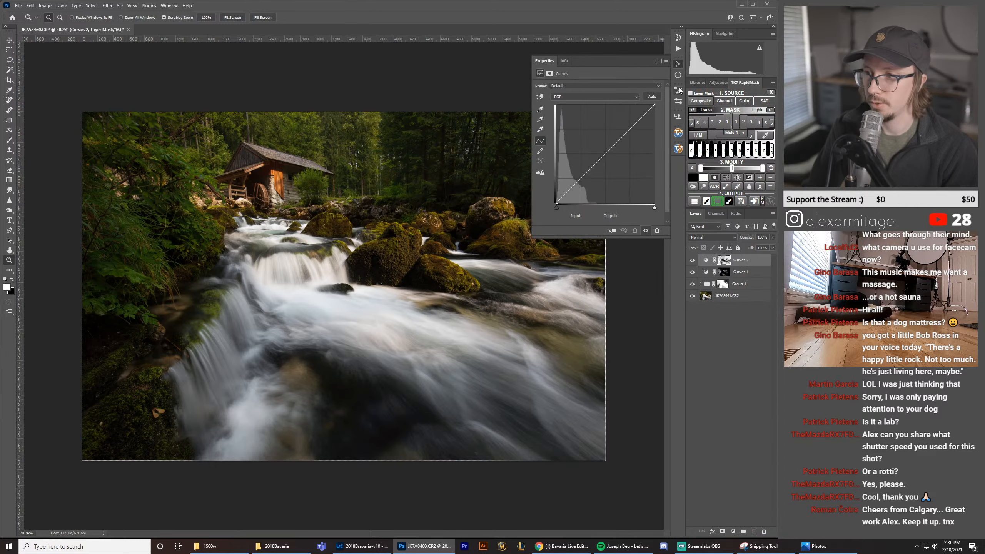
pyautogui.click(679, 65)
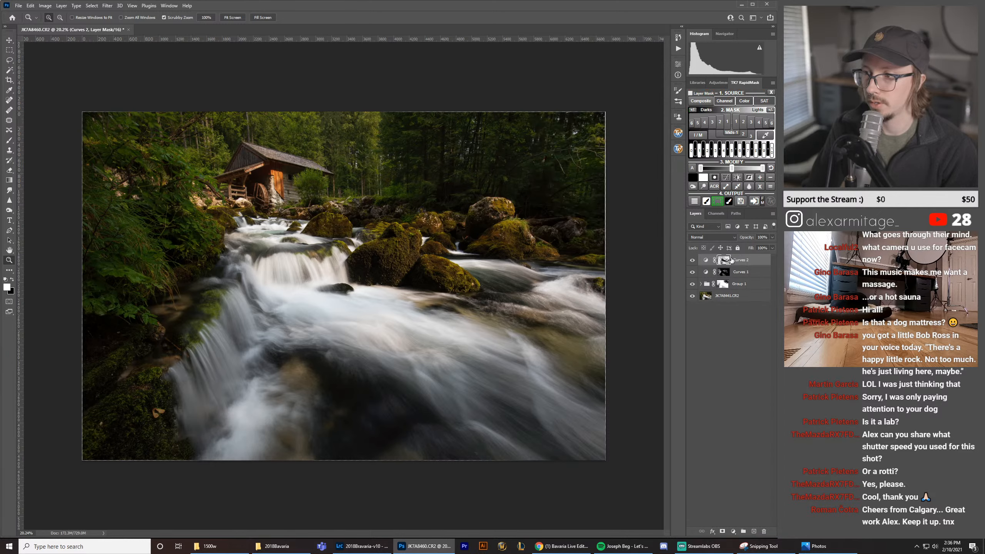
pyautogui.moveTo(724, 260); pyautogui.dragTo(765, 532)
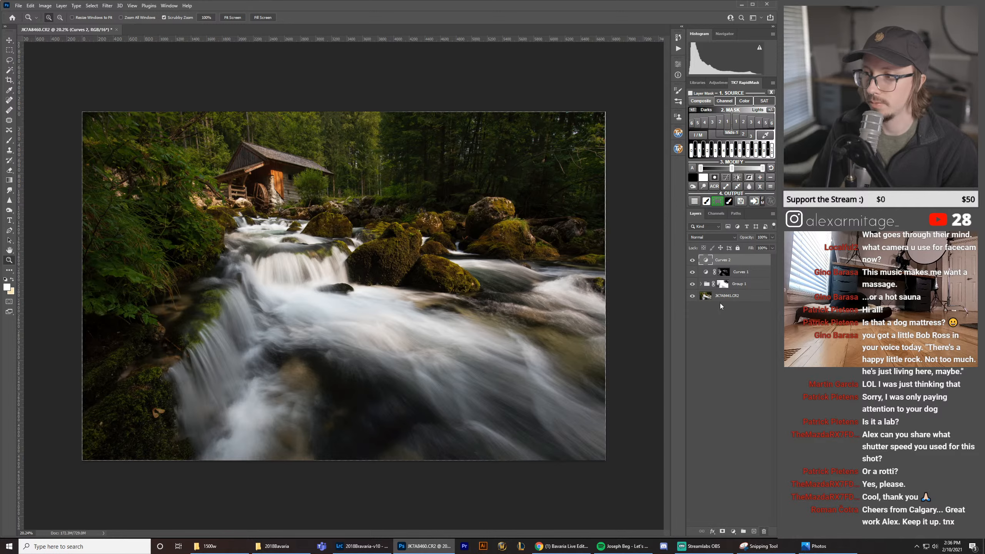
# Step: Darken the midtones in the Curves 2 layer by lowering the curve's midpoint to about input 141, output 119
pyautogui.doubleClick(706, 261)
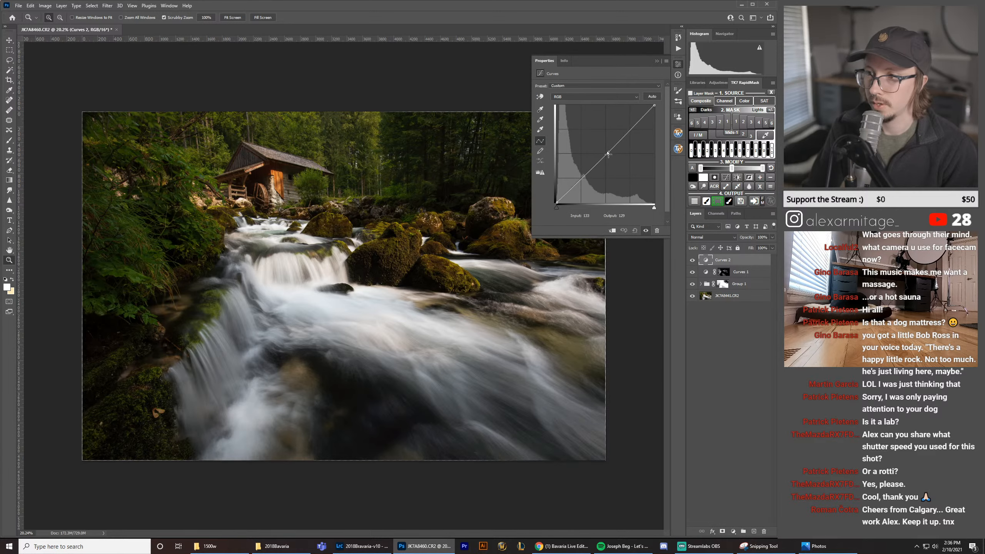
pyautogui.moveTo(608, 154); pyautogui.dragTo(611, 157)
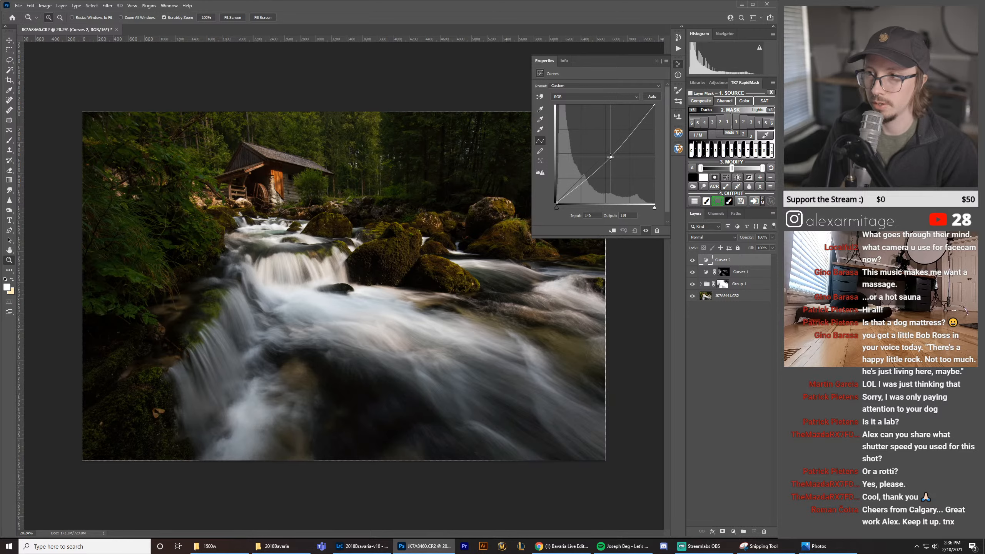
pyautogui.moveTo(611, 157); pyautogui.dragTo(610, 155)
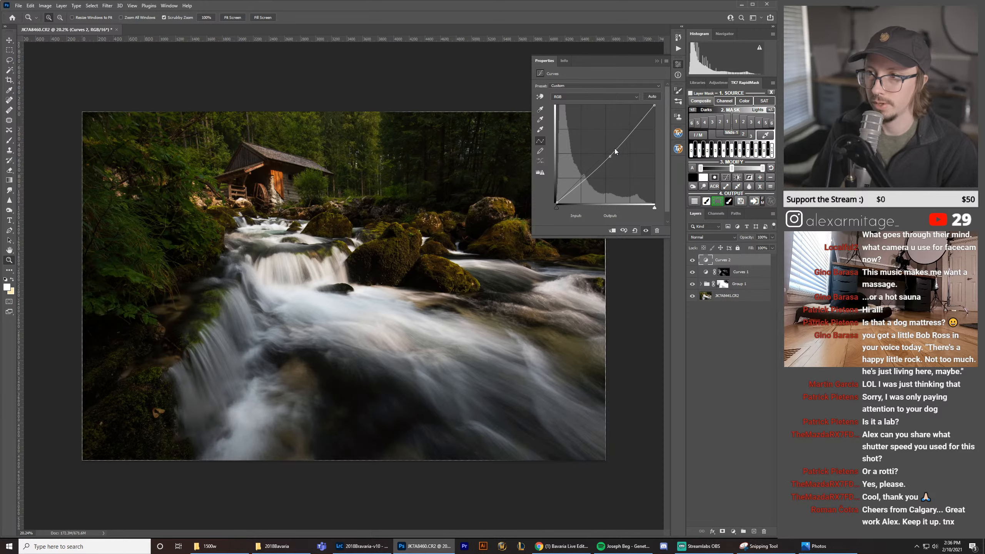
pyautogui.moveTo(611, 156); pyautogui.dragTo(611, 157)
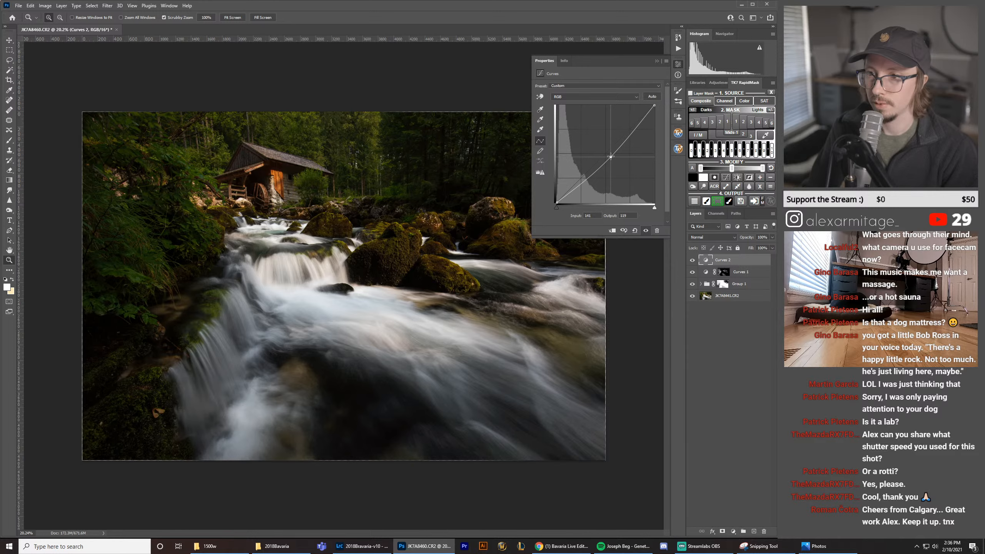
pyautogui.click(679, 65)
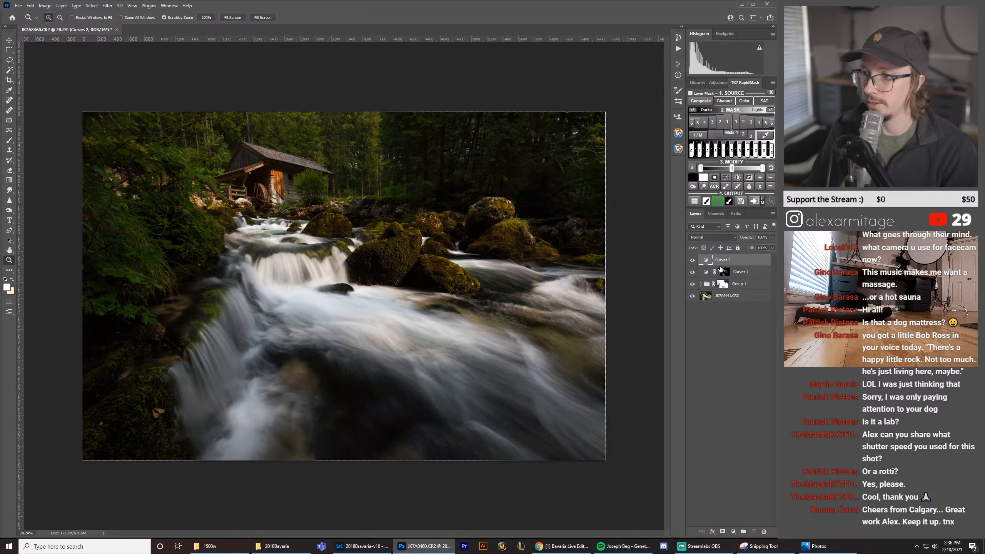
# Step: Give the Curves 2 layer a black mask and load a Lights 2 luminosity selection for painting with the Brush
pyautogui.click(722, 531)
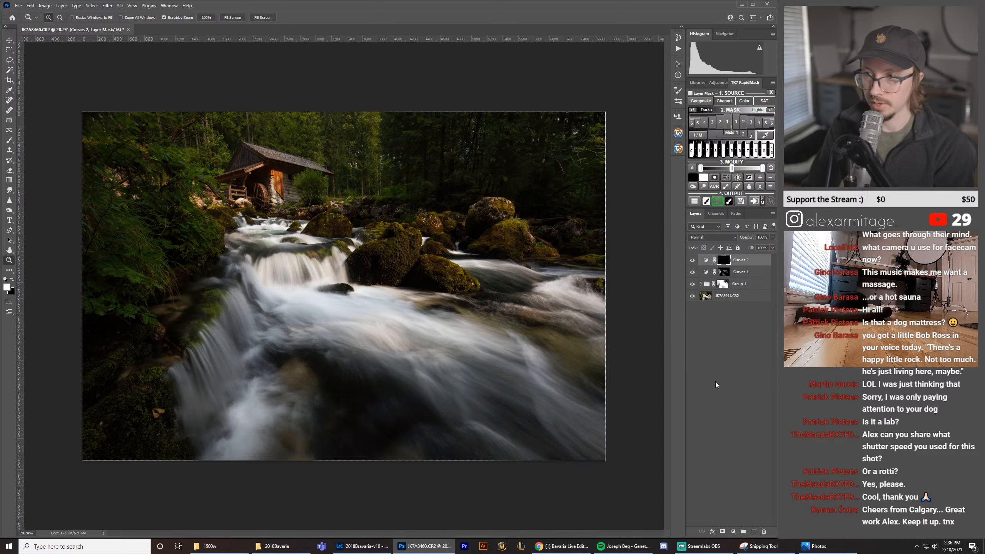
pyautogui.hotkey('ctrl', 'i')
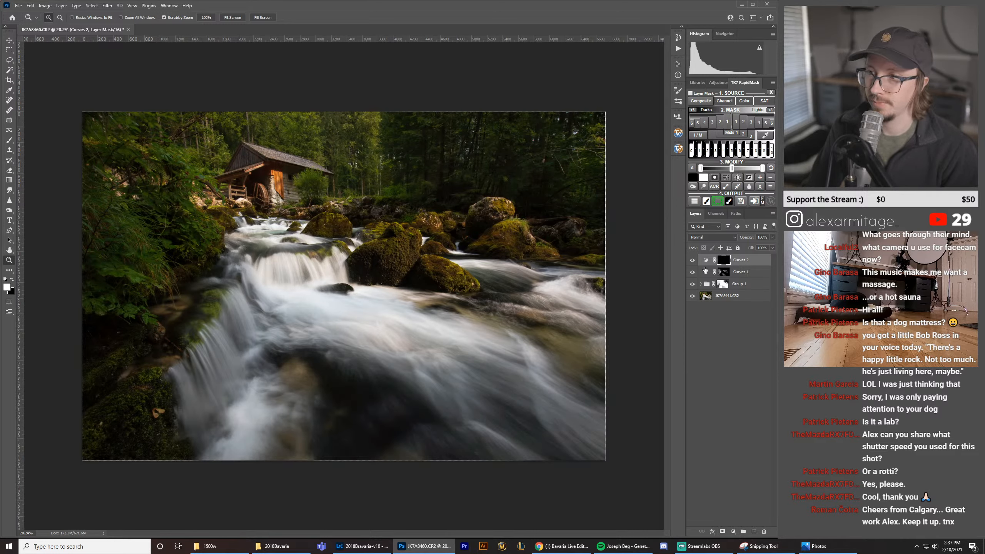
pyautogui.click(737, 121)
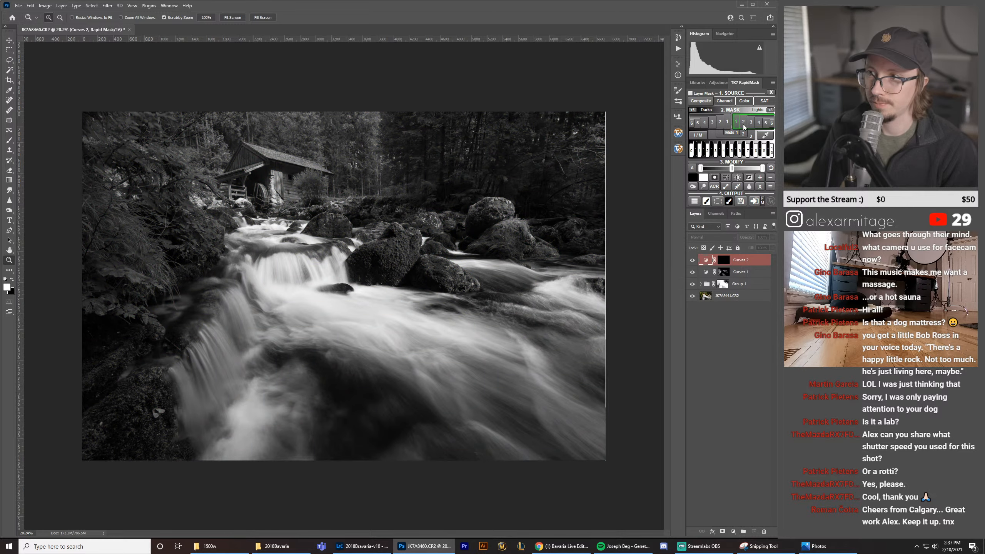
pyautogui.click(743, 123)
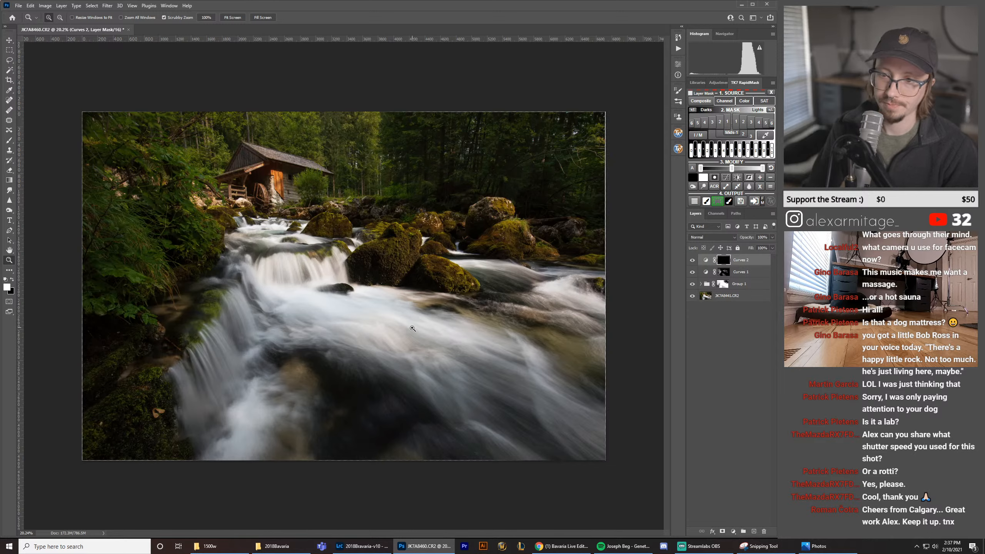
pyautogui.press('b')
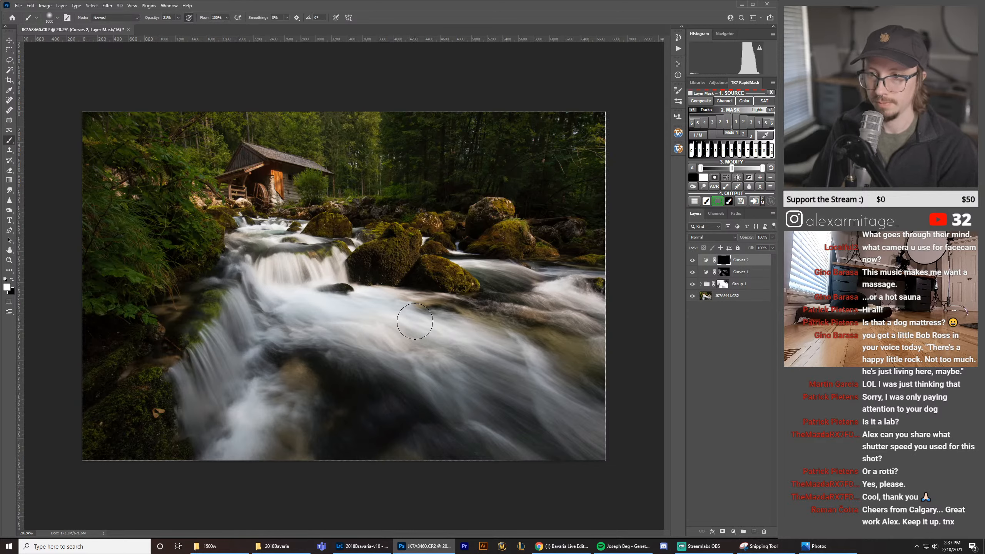
# Step: Enlarge the brush, adjust its opacity, and paint the Curves 2 mask over the waterfall and bright water across the stream
pyautogui.press(']')
pyautogui.press(']')
pyautogui.press(']')
pyautogui.press(']')
pyautogui.press(']')
pyautogui.press(']')
pyautogui.press(']')
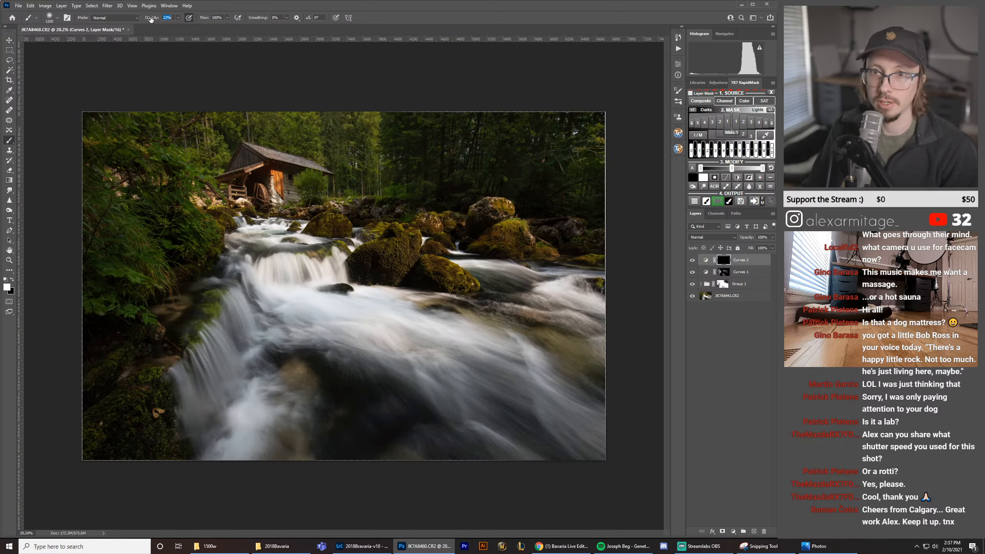
pyautogui.moveTo(154, 21); pyautogui.dragTo(155, 21)
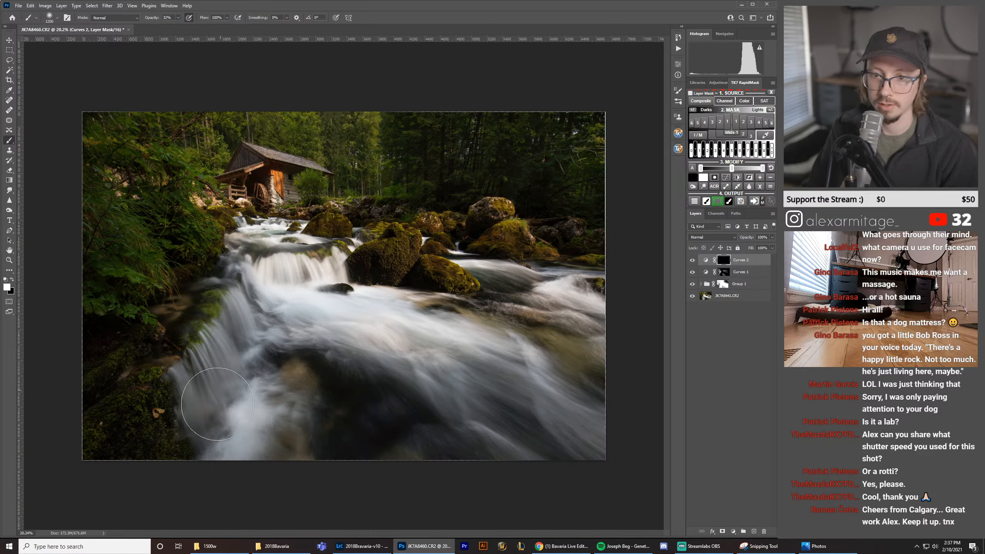
pyautogui.moveTo(232, 318)
pyautogui.mouseDown()
pyautogui.moveTo(232, 364)
pyautogui.moveTo(219, 330)
pyautogui.moveTo(197, 385)
pyautogui.moveTo(217, 326)
pyautogui.moveTo(182, 396)
pyautogui.moveTo(212, 350)
pyautogui.mouseUp()
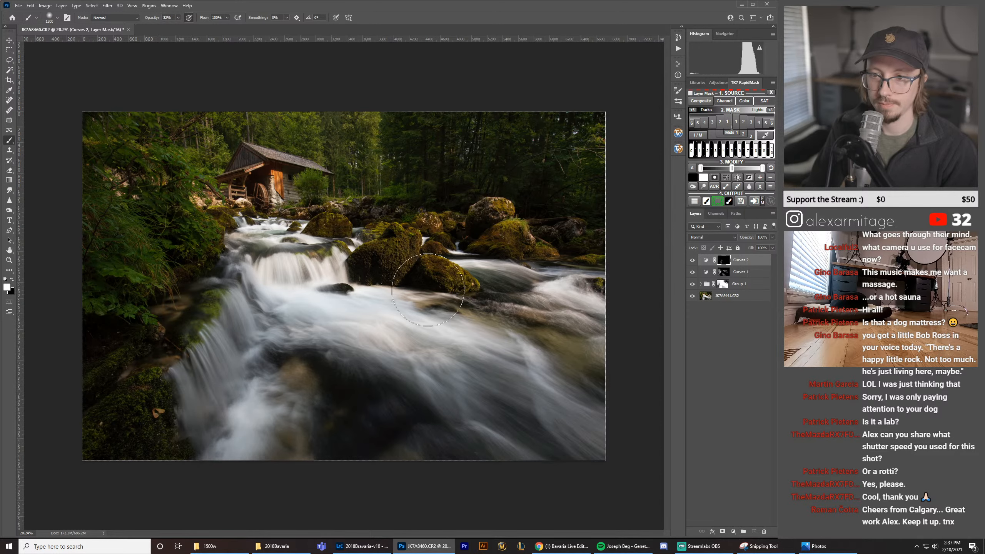
pyautogui.moveTo(419, 331)
pyautogui.mouseDown()
pyautogui.moveTo(449, 336)
pyautogui.moveTo(320, 314)
pyautogui.mouseUp()
pyautogui.moveTo(367, 283)
pyautogui.mouseDown()
pyautogui.moveTo(314, 264)
pyautogui.moveTo(338, 262)
pyautogui.moveTo(297, 269)
pyautogui.mouseUp()
pyautogui.moveTo(506, 272)
pyautogui.mouseDown()
pyautogui.moveTo(474, 259)
pyautogui.moveTo(490, 260)
pyautogui.moveTo(470, 285)
pyautogui.moveTo(511, 326)
pyautogui.mouseUp()
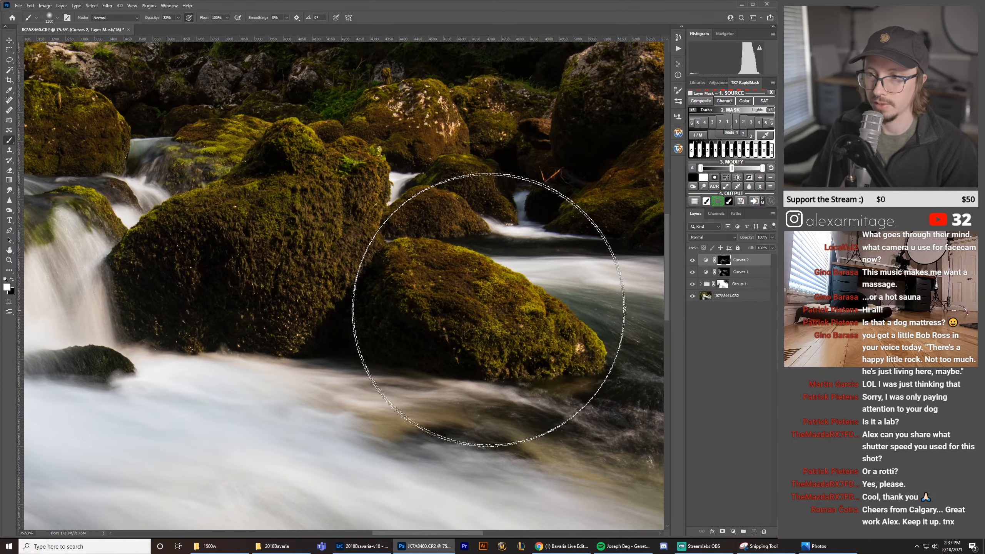
# Step: With a much smaller brush, paint the Curves 2 mask over the bright patches on the mossy boulders along the stream
pyautogui.press('[')
pyautogui.press('[')
pyautogui.press('[')
pyautogui.press('[')
pyautogui.press('[')
pyautogui.press('[')
pyautogui.press('[')
pyautogui.press('[')
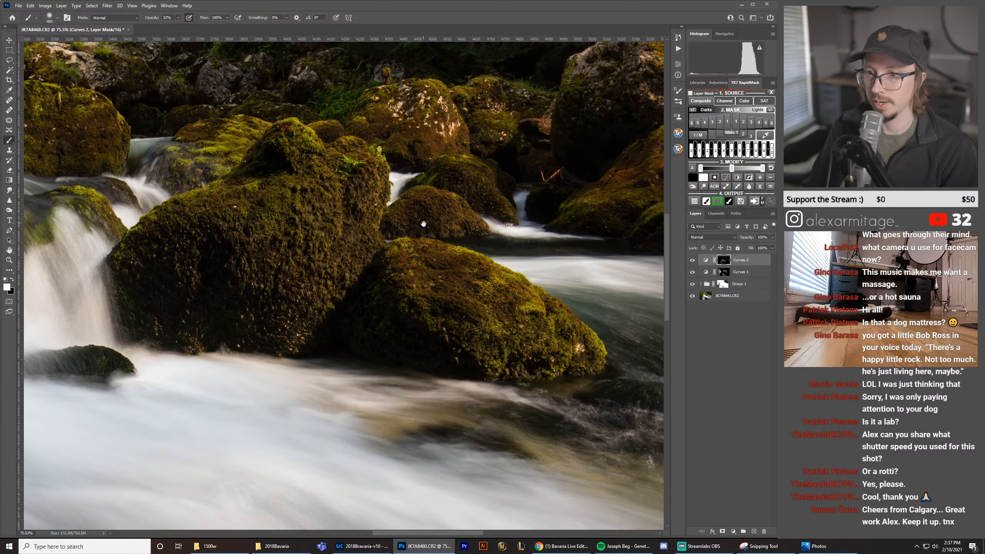
pyautogui.moveTo(322, 176)
pyautogui.mouseDown()
pyautogui.moveTo(445, 230)
pyautogui.moveTo(440, 258)
pyautogui.mouseUp()
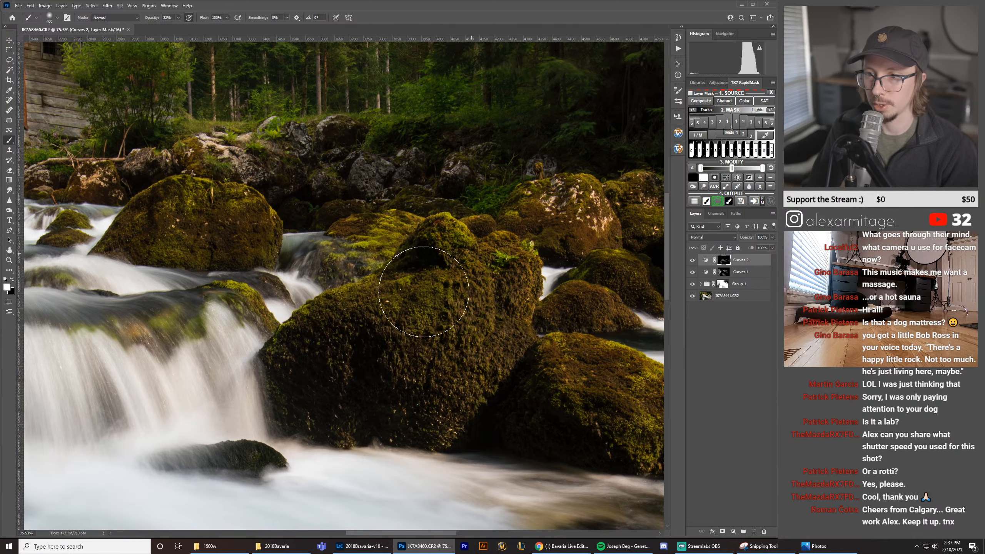
pyautogui.moveTo(426, 297); pyautogui.dragTo(559, 240)
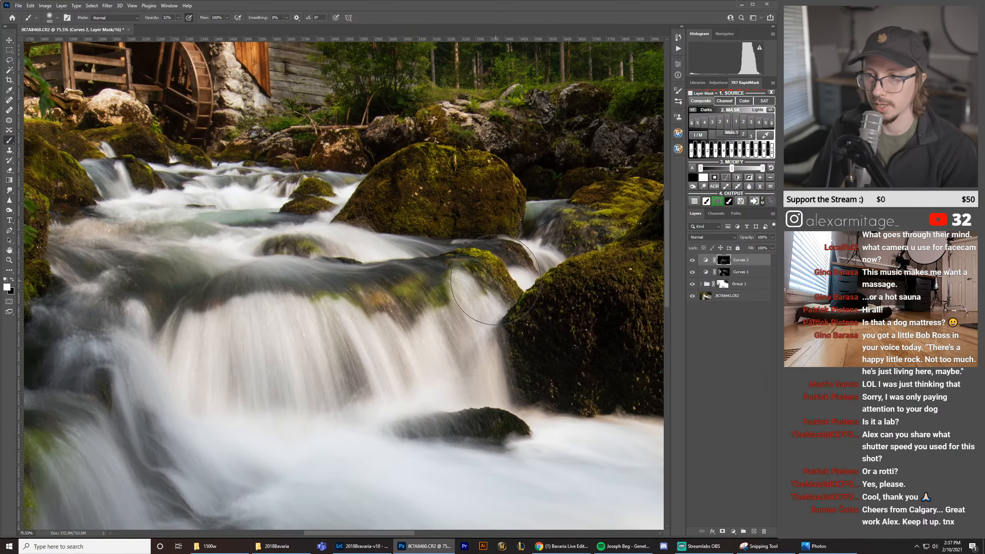
pyautogui.moveTo(403, 198); pyautogui.dragTo(219, 295)
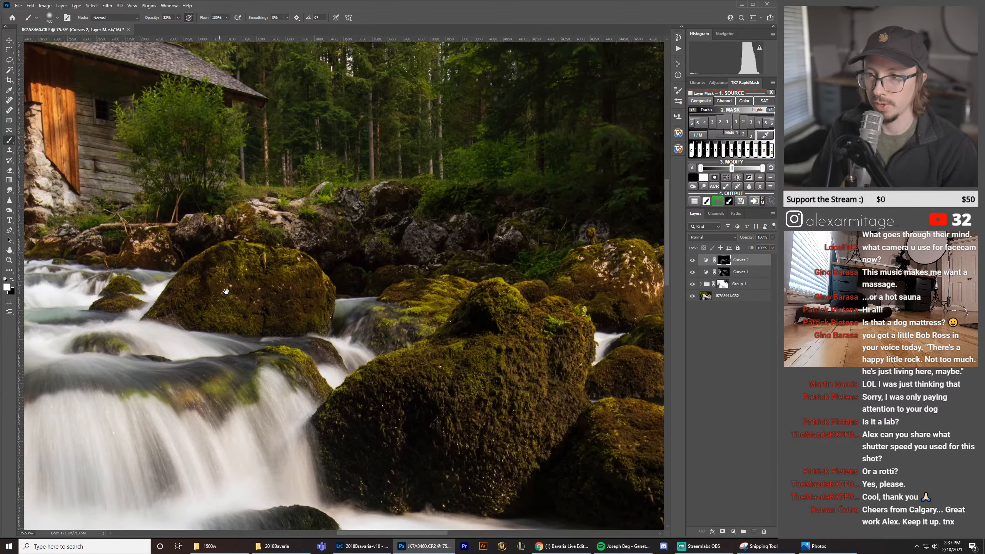
pyautogui.moveTo(520, 264); pyautogui.dragTo(197, 272)
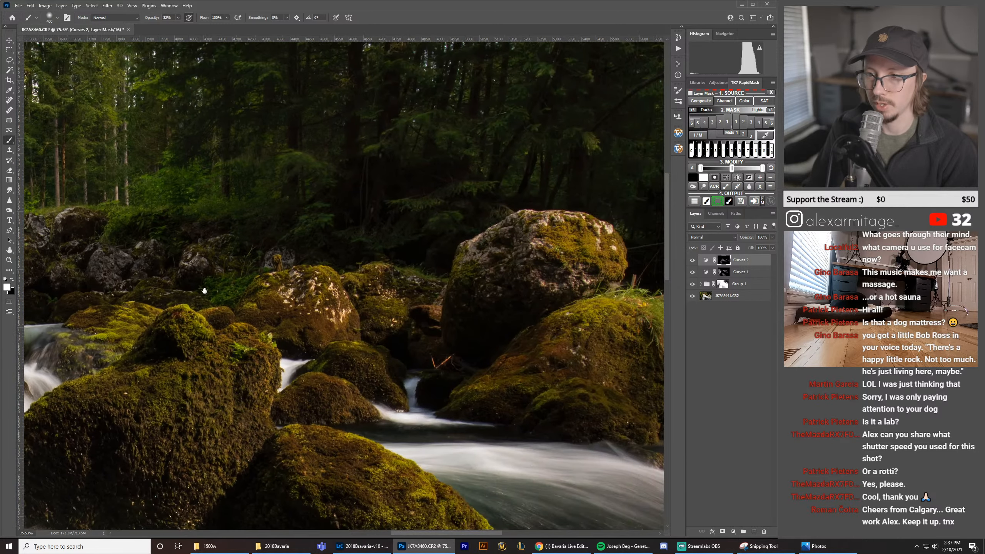
pyautogui.moveTo(483, 352)
pyautogui.mouseDown()
pyautogui.moveTo(241, 331)
pyautogui.moveTo(249, 299)
pyautogui.mouseUp()
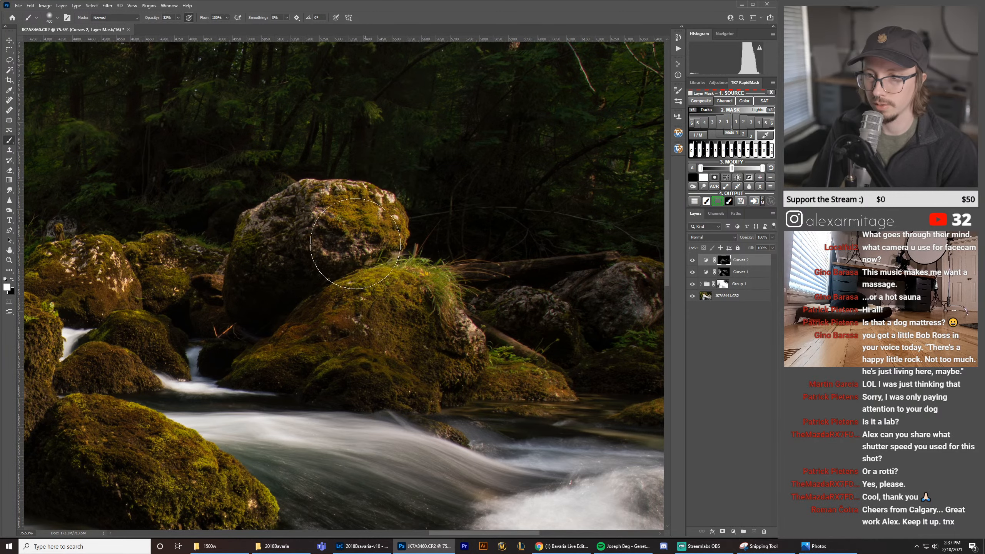
pyautogui.moveTo(483, 288)
pyautogui.mouseDown()
pyautogui.moveTo(188, 273)
pyautogui.moveTo(376, 245)
pyautogui.mouseUp()
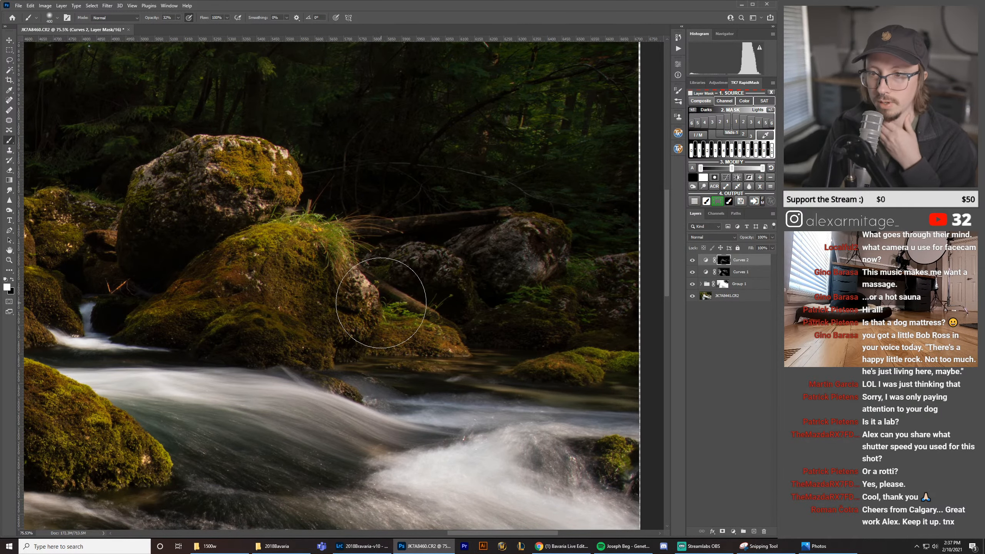
pyautogui.moveTo(261, 280); pyautogui.dragTo(537, 294)
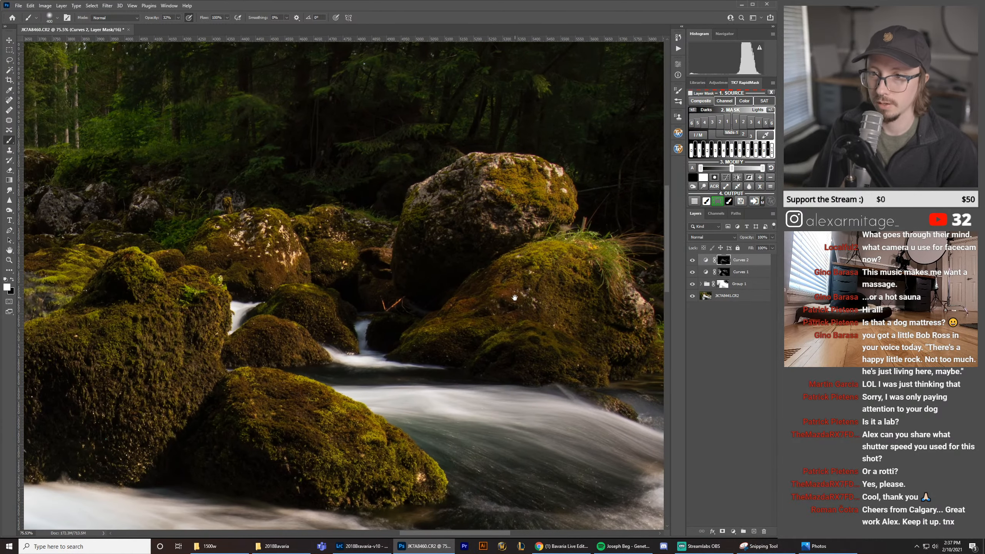
pyautogui.moveTo(205, 234); pyautogui.dragTo(508, 268)
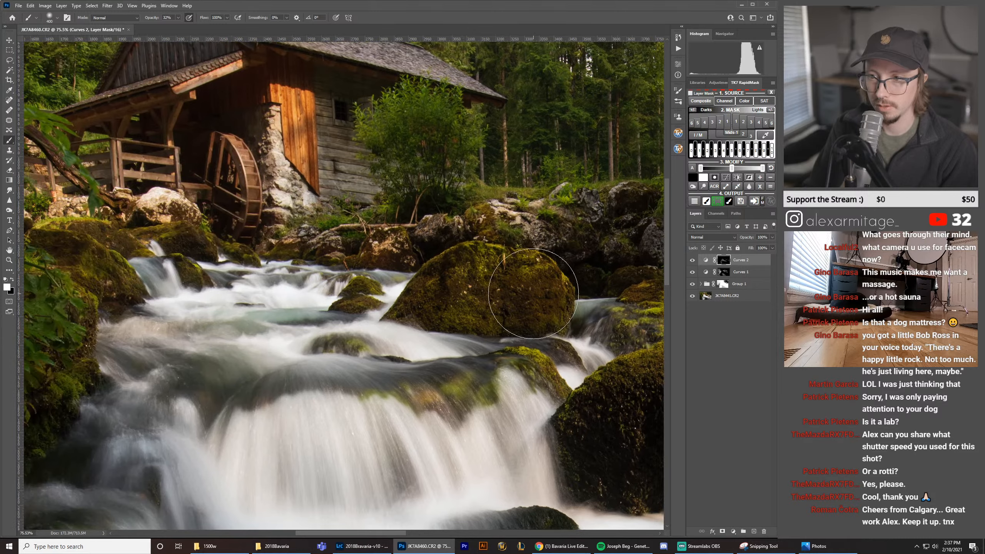
# Step: Reduce the brush further and touch up the Curves 2 mask around the upper cascade and the rocks below the watermill
pyautogui.press('[')
pyautogui.press('[')
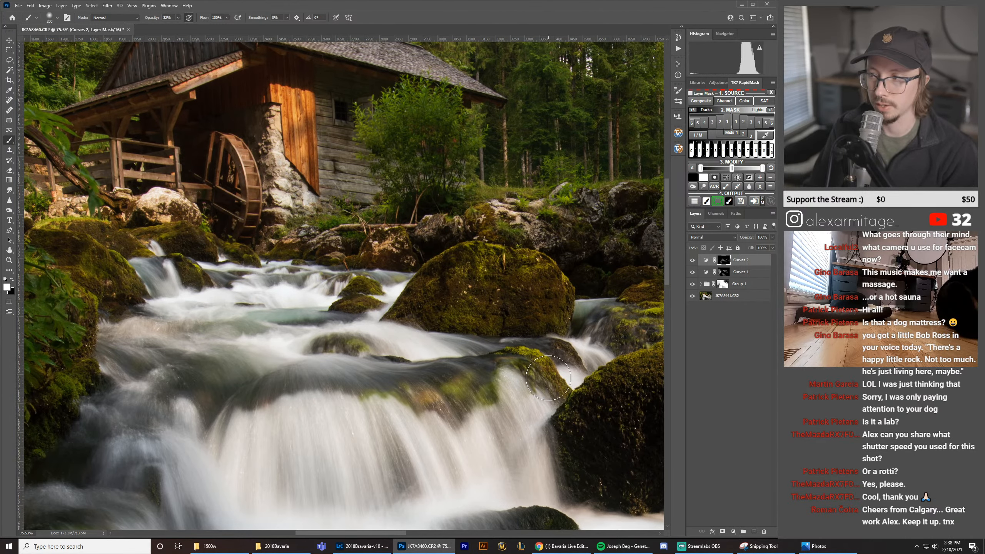
pyautogui.moveTo(353, 362); pyautogui.dragTo(480, 282)
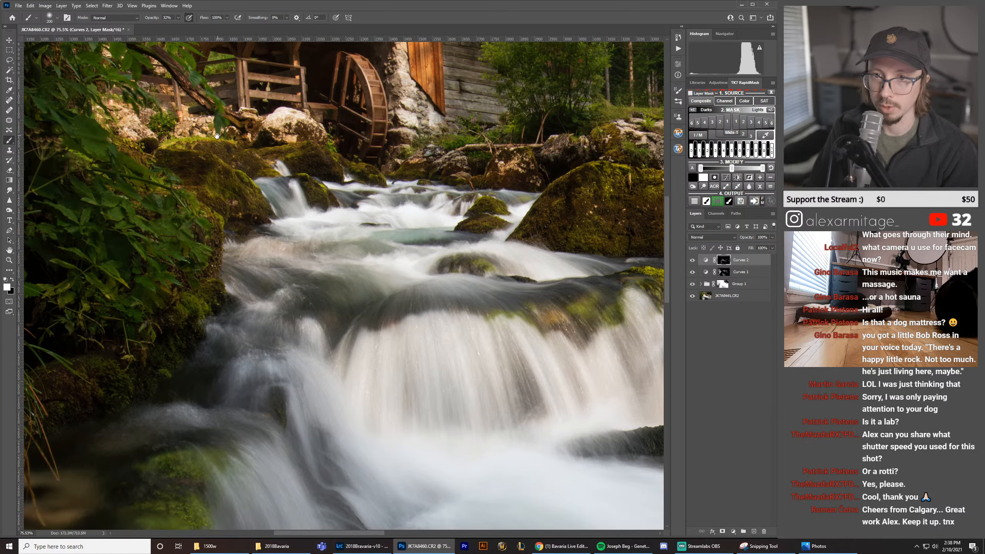
pyautogui.moveTo(217, 229)
pyautogui.mouseDown()
pyautogui.moveTo(349, 349)
pyautogui.moveTo(261, 310)
pyautogui.moveTo(238, 317)
pyautogui.mouseUp()
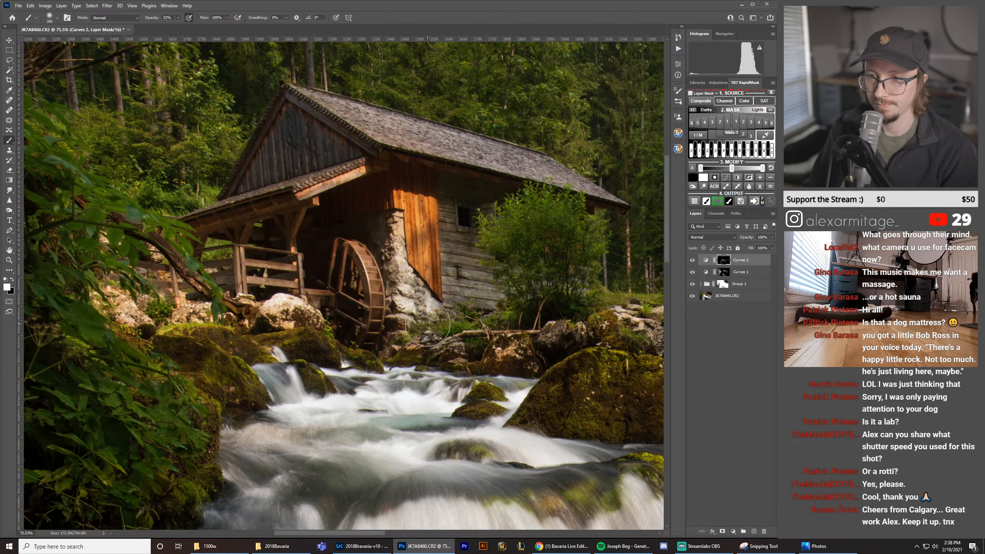
pyautogui.moveTo(404, 367); pyautogui.dragTo(339, 113)
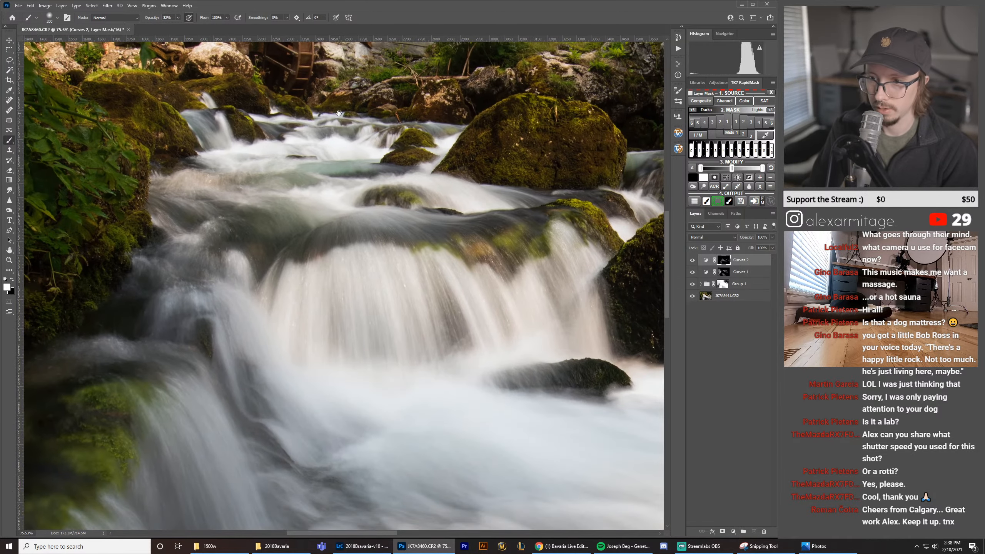
pyautogui.moveTo(441, 246); pyautogui.dragTo(387, 267)
pyautogui.press('b')
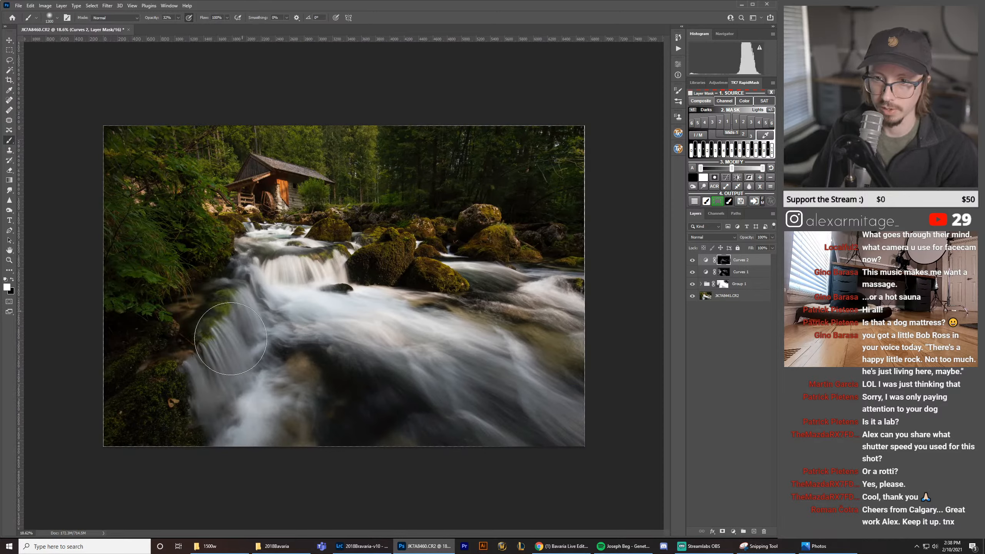
# Step: Check the painted darkening on the whole photo by toggling the Curves 2 layer's visibility and its mask
pyautogui.click(694, 263)
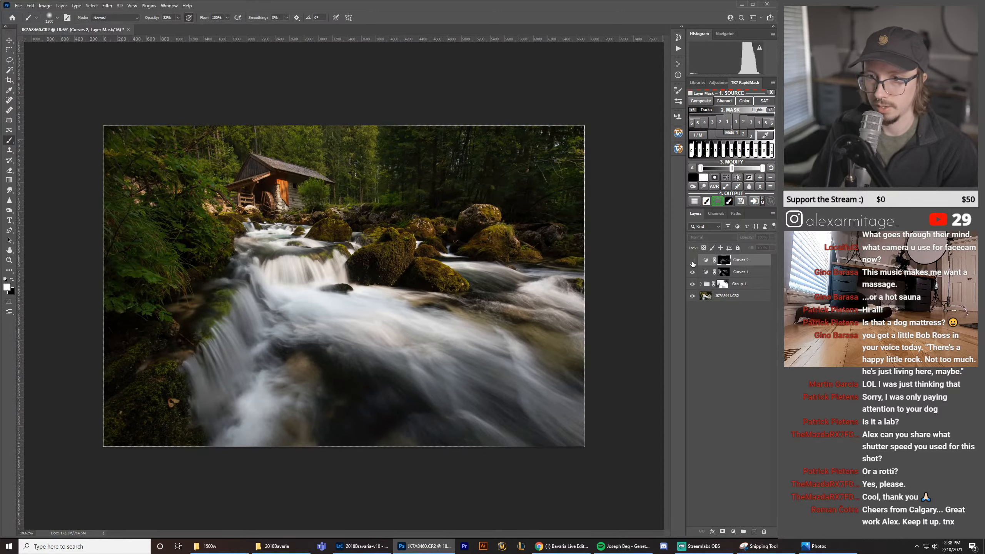
pyautogui.click(694, 264)
pyautogui.keyDown('shift'); pyautogui.click(693, 263); pyautogui.keyUp('shift')
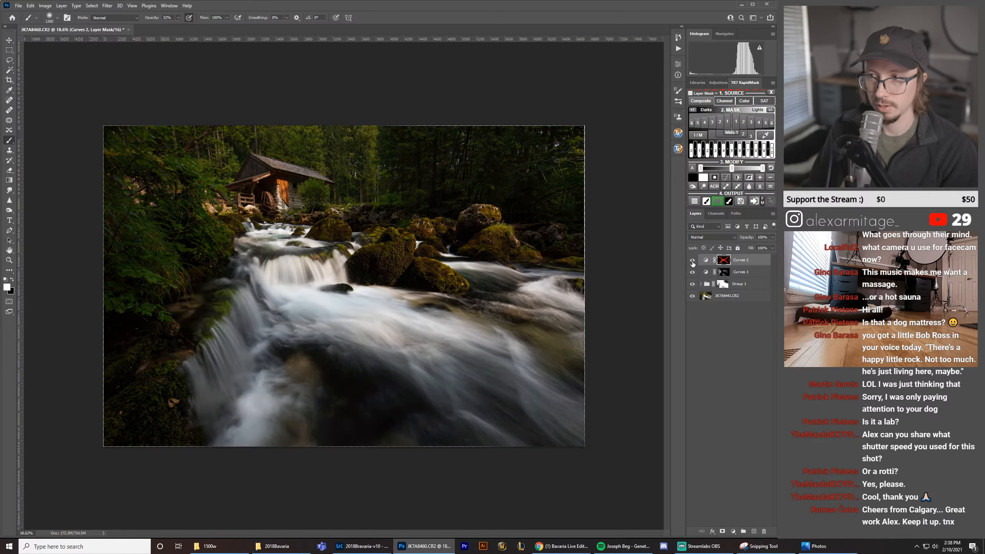
pyautogui.keyDown('shift'); pyautogui.click(693, 264); pyautogui.keyUp('shift')
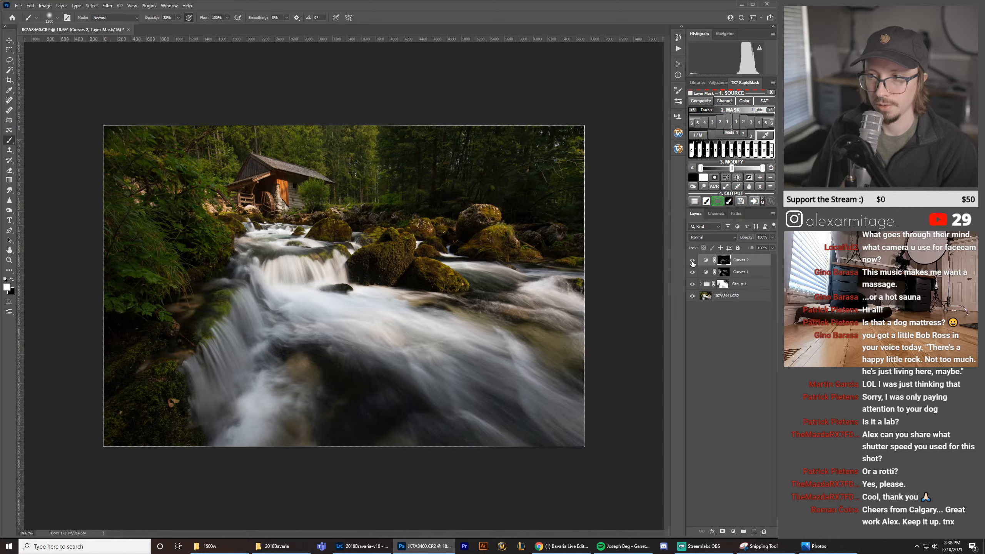
pyautogui.keyDown('shift'); pyautogui.click(693, 264); pyautogui.keyUp('shift')
pyautogui.keyDown('shift'); pyautogui.click(693, 264); pyautogui.keyUp('shift')
pyautogui.click(693, 265)
pyautogui.click(693, 264)
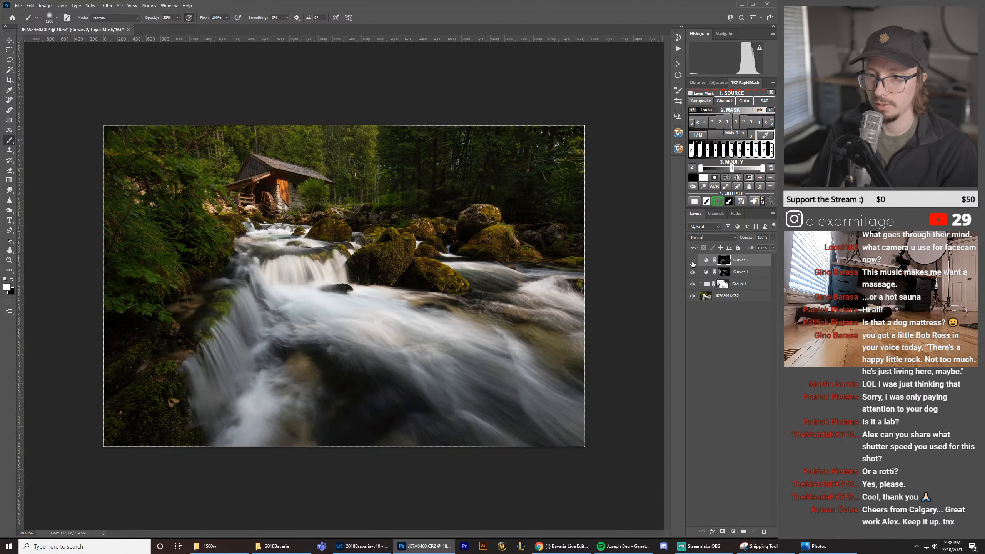
pyautogui.click(693, 264)
pyautogui.click(693, 264)
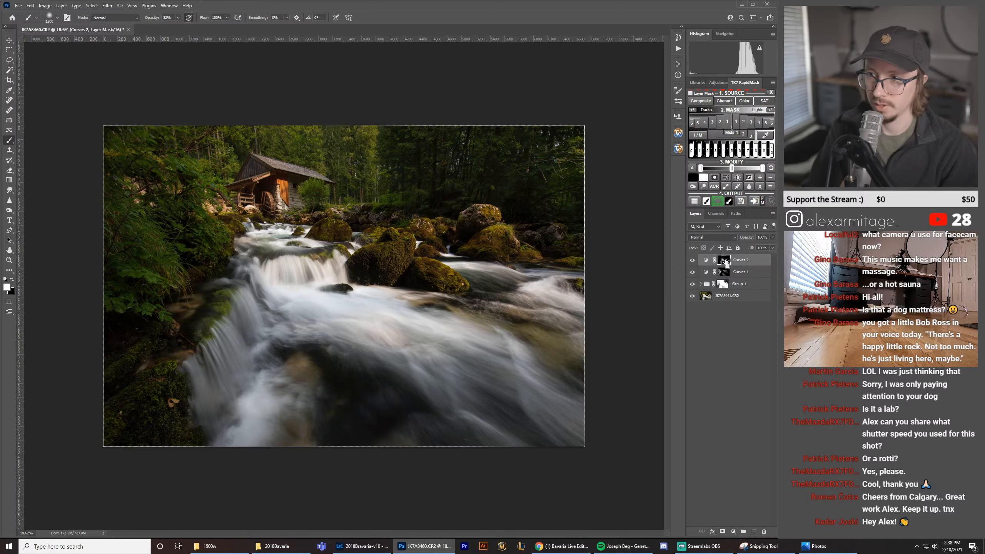
# Step: Invert the Curves 2 layer mask and compare the photo with the layer shown and hidden
pyautogui.hotkey('ctrl', 'i')
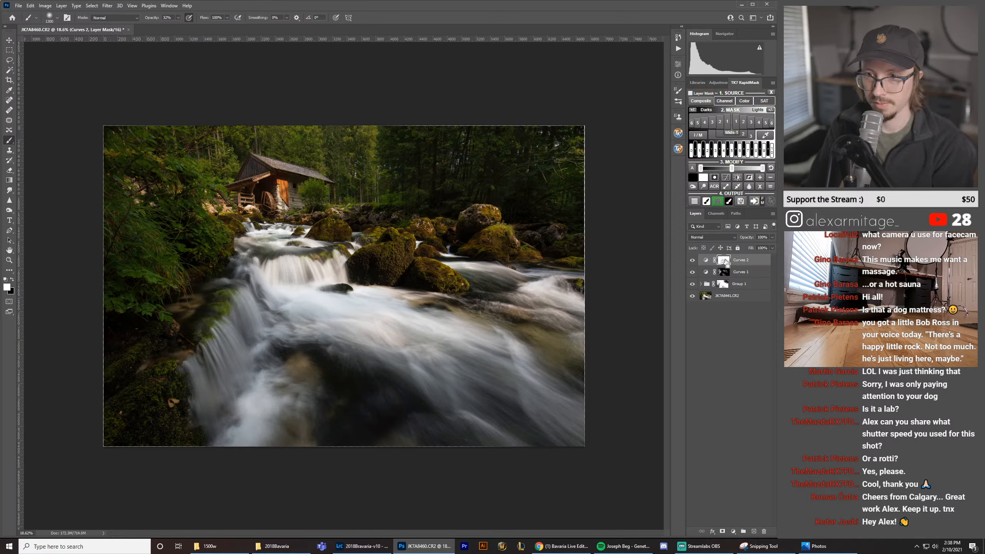
pyautogui.click(693, 264)
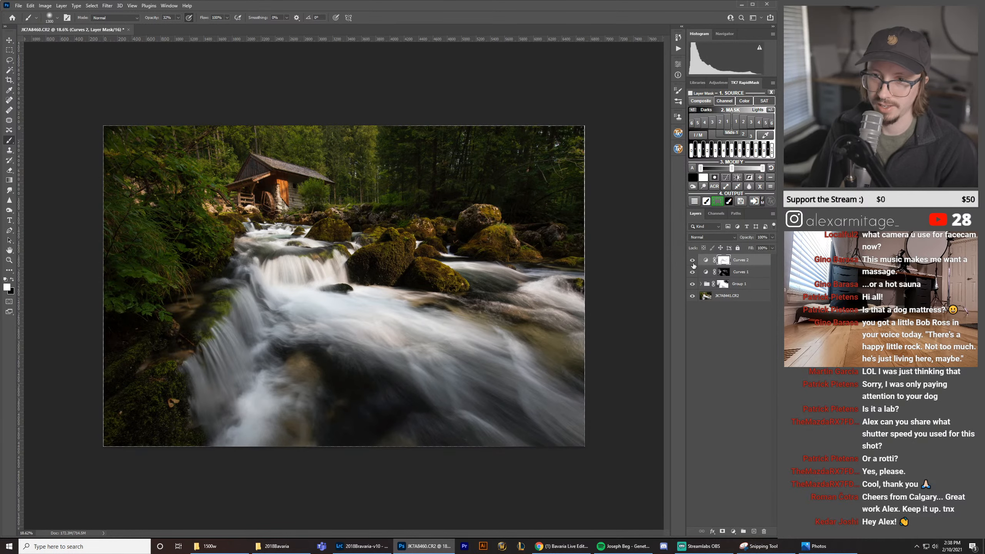
pyautogui.click(693, 263)
pyautogui.click(694, 263)
pyautogui.click(693, 263)
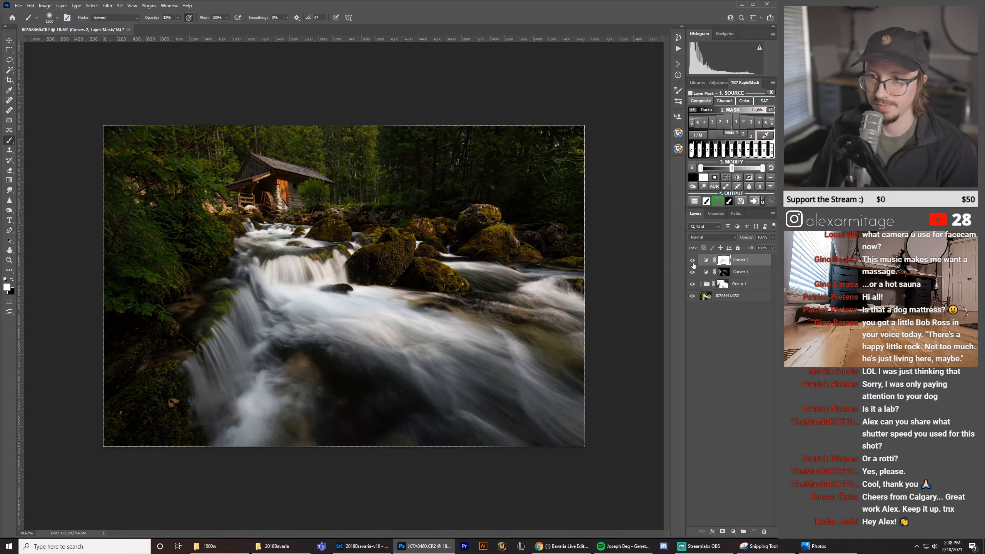
# Step: Review the Curves 2 curve and compare the overall darkening by repeatedly toggling the layer's visibility
pyautogui.doubleClick(706, 264)
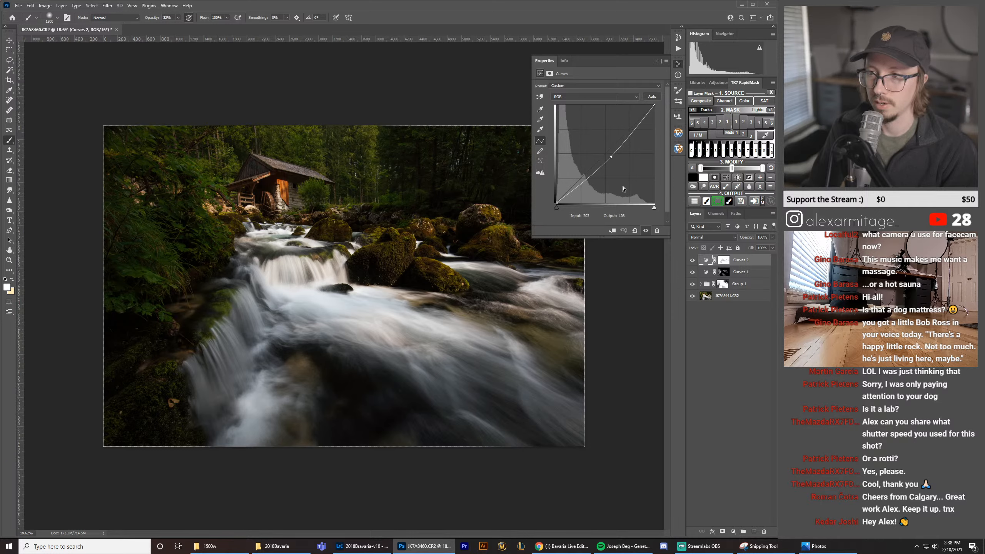
pyautogui.click(678, 64)
pyautogui.click(692, 261)
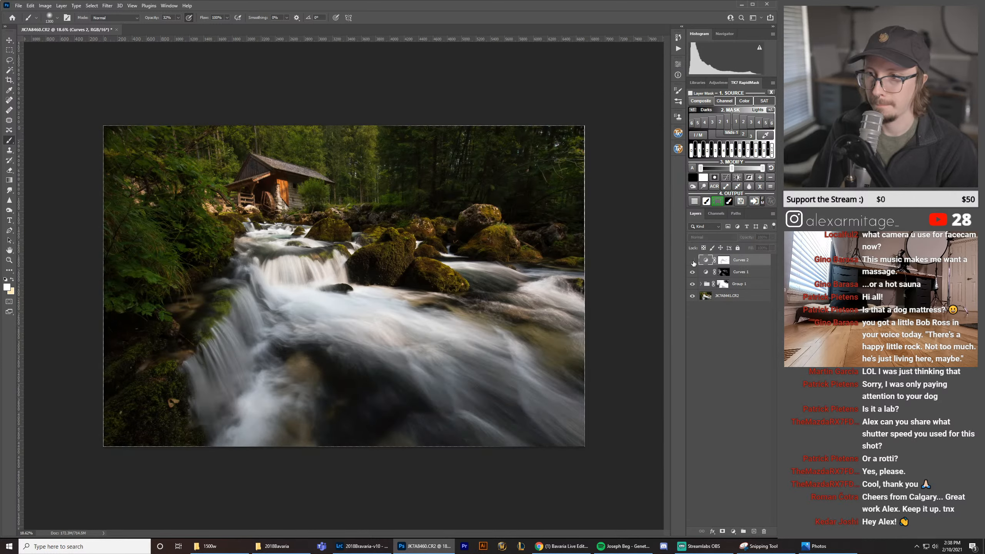
pyautogui.click(692, 261)
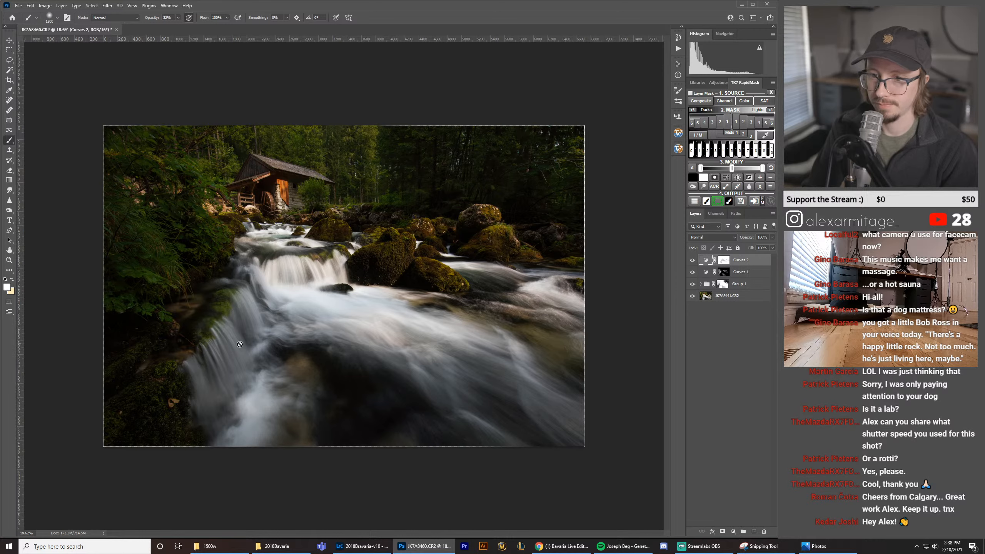
pyautogui.click(693, 261)
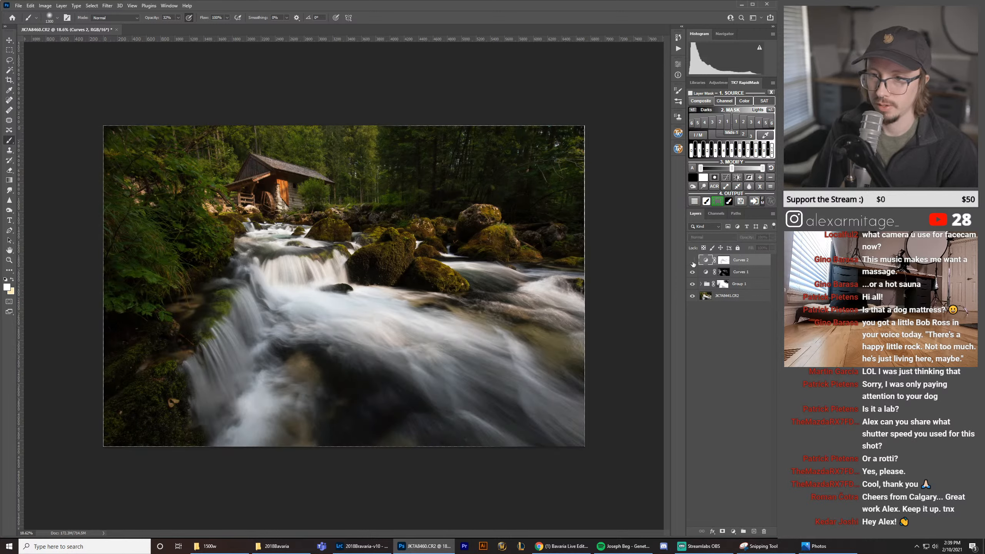
pyautogui.click(693, 261)
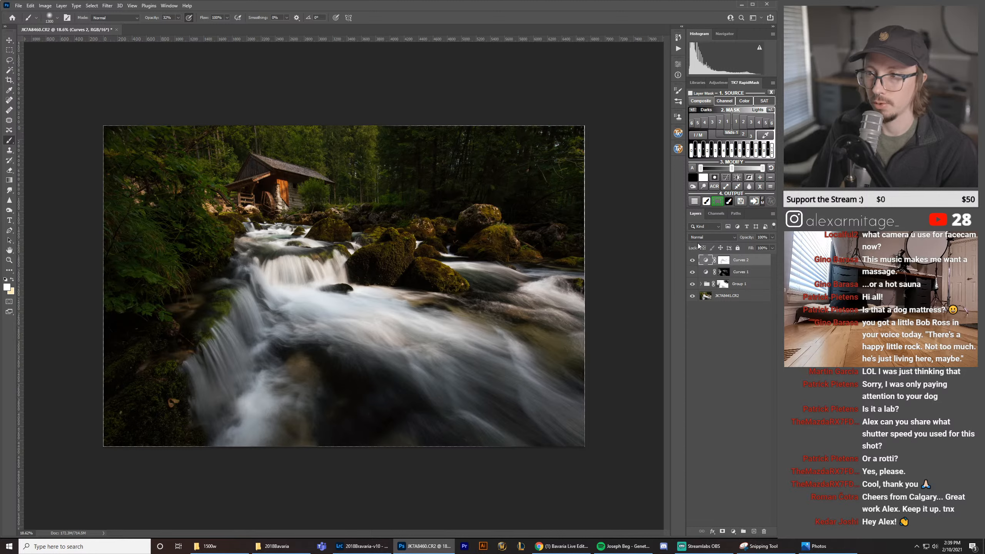
pyautogui.click(693, 260)
pyautogui.click(692, 260)
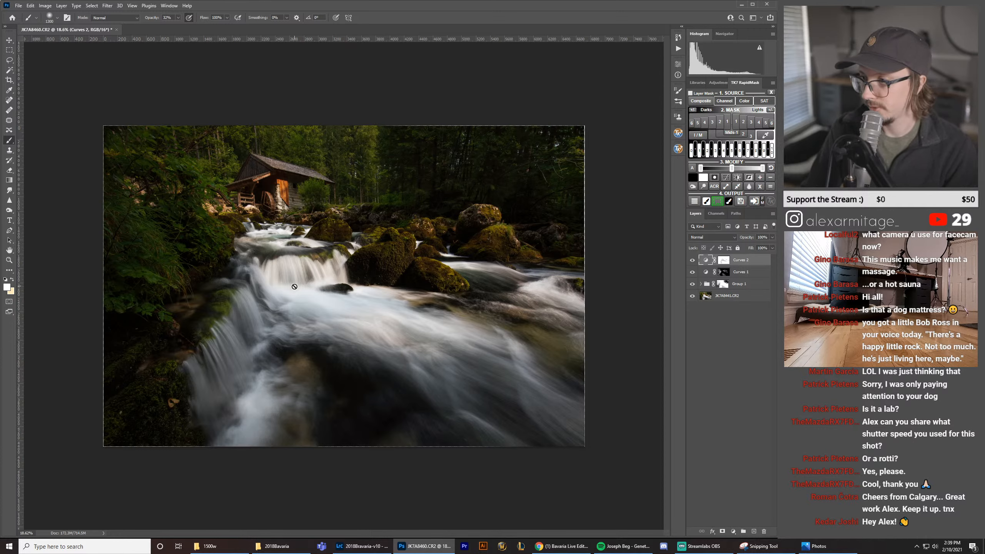
pyautogui.click(691, 262)
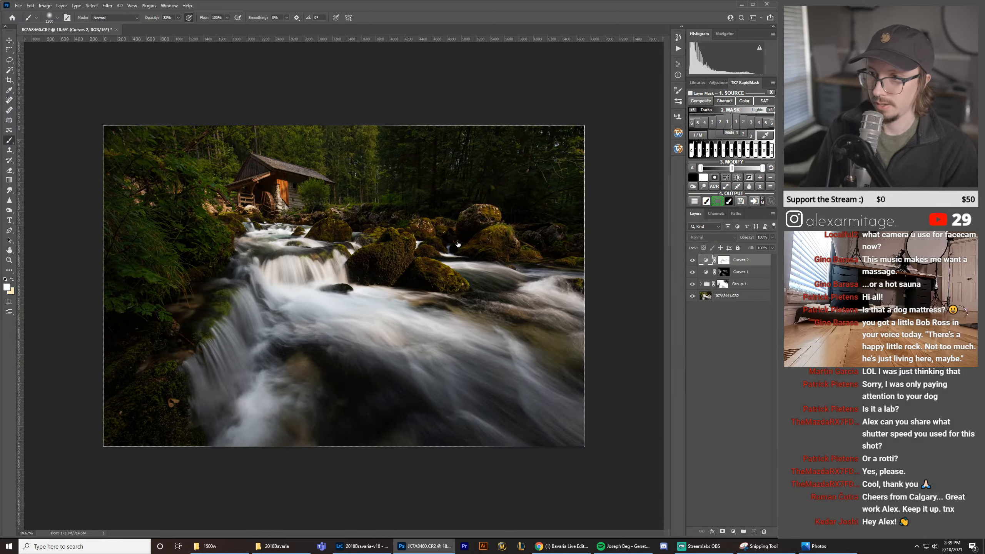
# Step: Paint black on the Curves 2 mask over the side waterfall and the foreground stream to restore their brightness
pyautogui.press('z')
pyautogui.moveTo(454, 251)
pyautogui.mouseDown()
pyautogui.moveTo(516, 258)
pyautogui.moveTo(458, 281)
pyautogui.mouseUp()
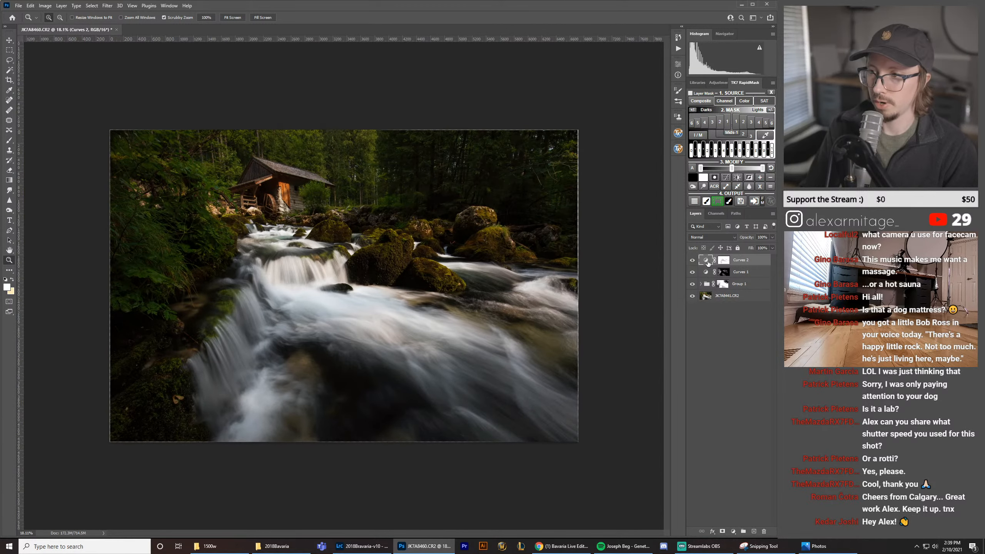
pyautogui.press('b')
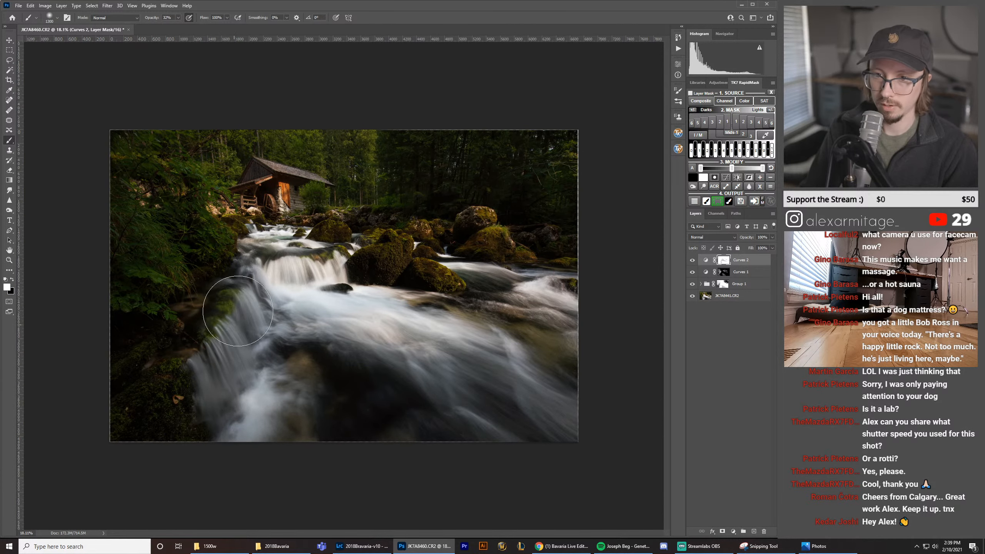
pyautogui.press('x')
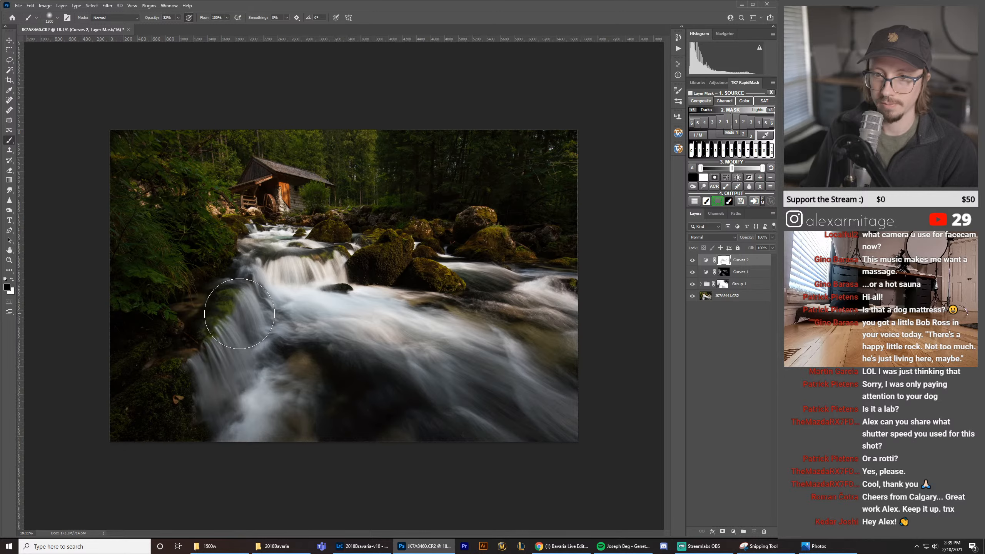
pyautogui.moveTo(212, 381); pyautogui.dragTo(250, 343)
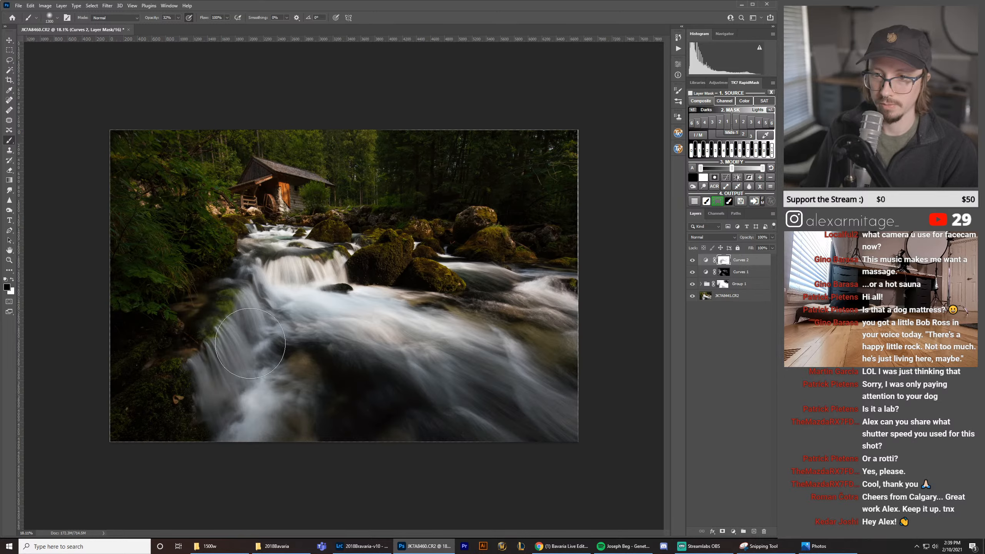
pyautogui.moveTo(485, 377)
pyautogui.mouseDown()
pyautogui.moveTo(544, 430)
pyautogui.moveTo(496, 369)
pyautogui.moveTo(488, 373)
pyautogui.moveTo(529, 441)
pyautogui.moveTo(494, 432)
pyautogui.moveTo(446, 376)
pyautogui.mouseUp()
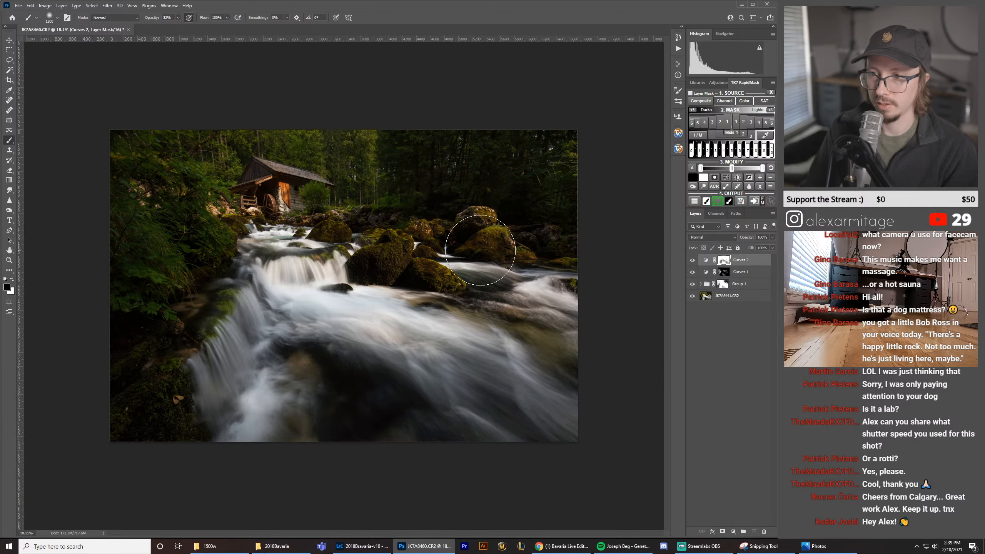
# Step: Reduce the brush to 400 pixels and paint black on the Curves 2 mask over the mossy boulder above the cascade
pyautogui.press('z')
pyautogui.moveTo(355, 230); pyautogui.dragTo(390, 233)
pyautogui.press('b')
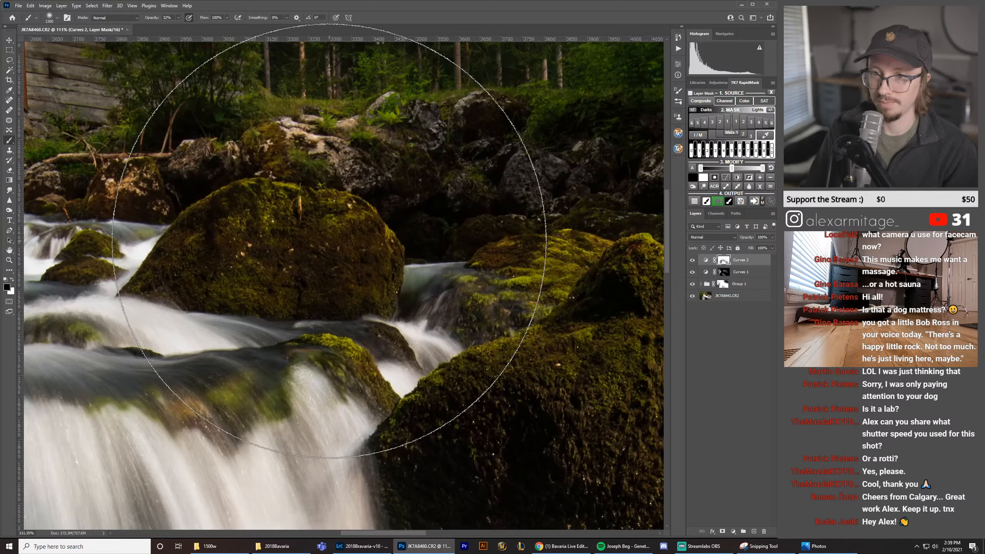
pyautogui.press('[')
pyautogui.press('[')
pyautogui.press('[')
pyautogui.press('[')
pyautogui.press('[')
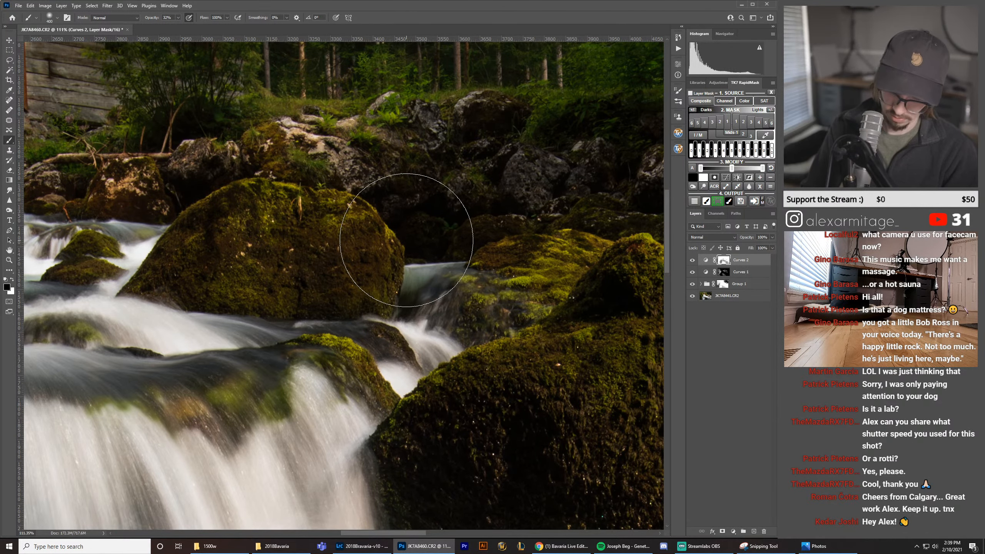
pyautogui.moveTo(407, 221)
pyautogui.mouseDown()
pyautogui.moveTo(249, 228)
pyautogui.moveTo(282, 168)
pyautogui.mouseUp()
pyautogui.moveTo(396, 261); pyautogui.dragTo(324, 235)
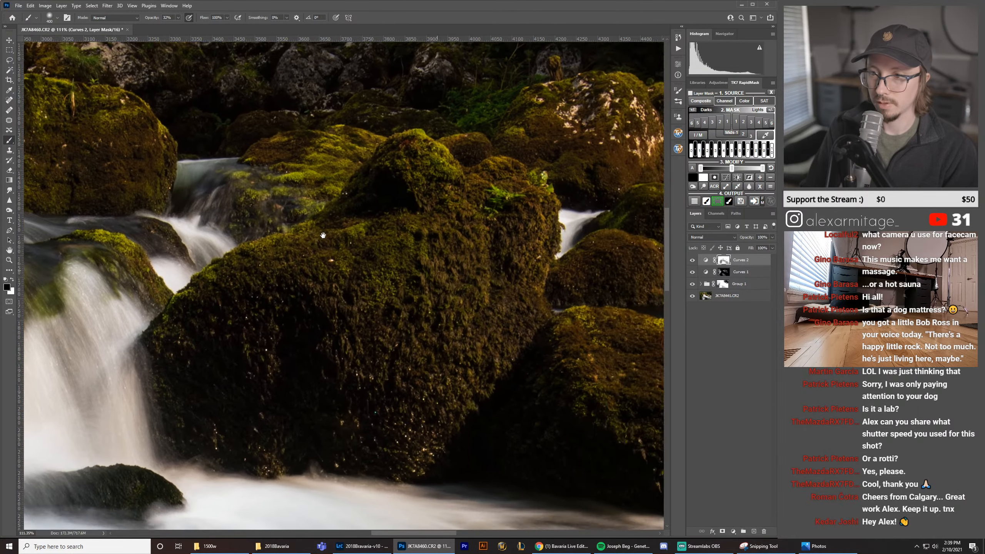
# Step: Brush black on the Curves 2 mask over the mossy boulders beside the cascade and the large rocks across the stream
pyautogui.moveTo(412, 221)
pyautogui.mouseDown()
pyautogui.moveTo(349, 249)
pyautogui.moveTo(373, 246)
pyautogui.moveTo(338, 209)
pyautogui.mouseUp()
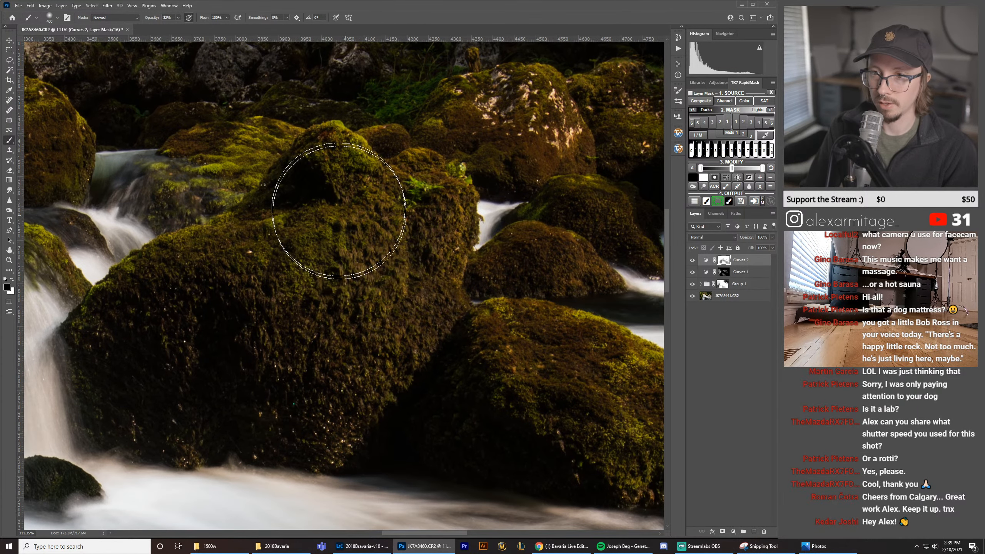
pyautogui.moveTo(364, 334); pyautogui.dragTo(238, 262)
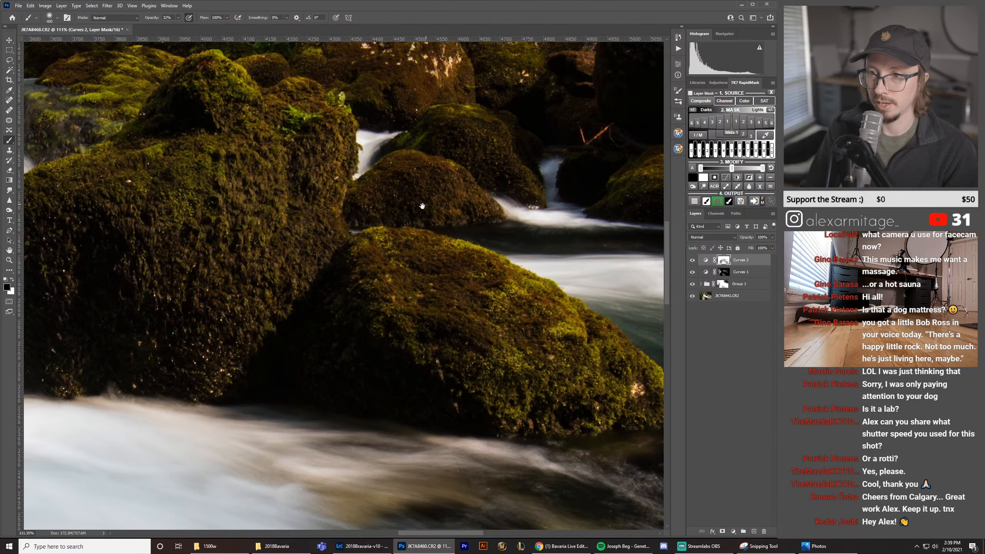
pyautogui.moveTo(425, 204); pyautogui.dragTo(211, 304)
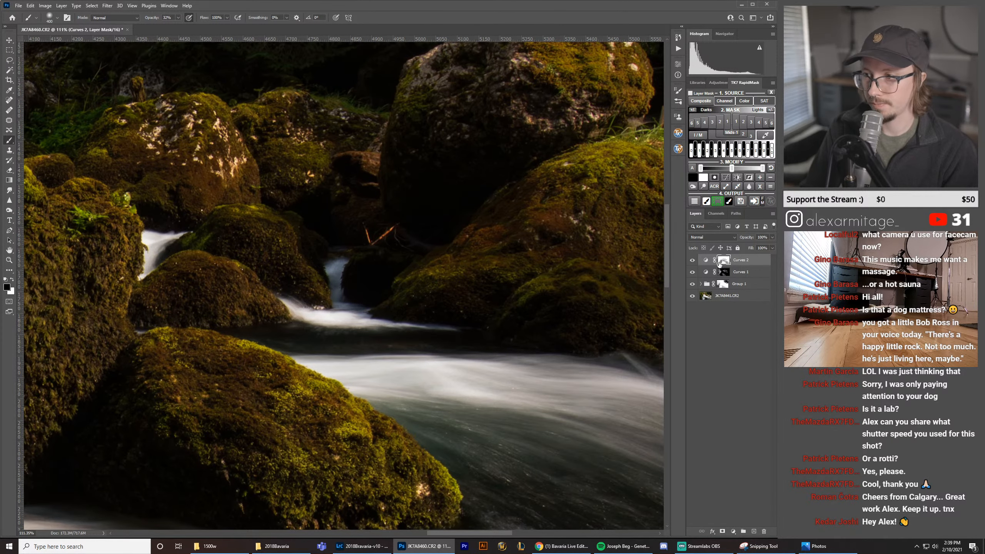
pyautogui.moveTo(492, 188); pyautogui.dragTo(342, 249)
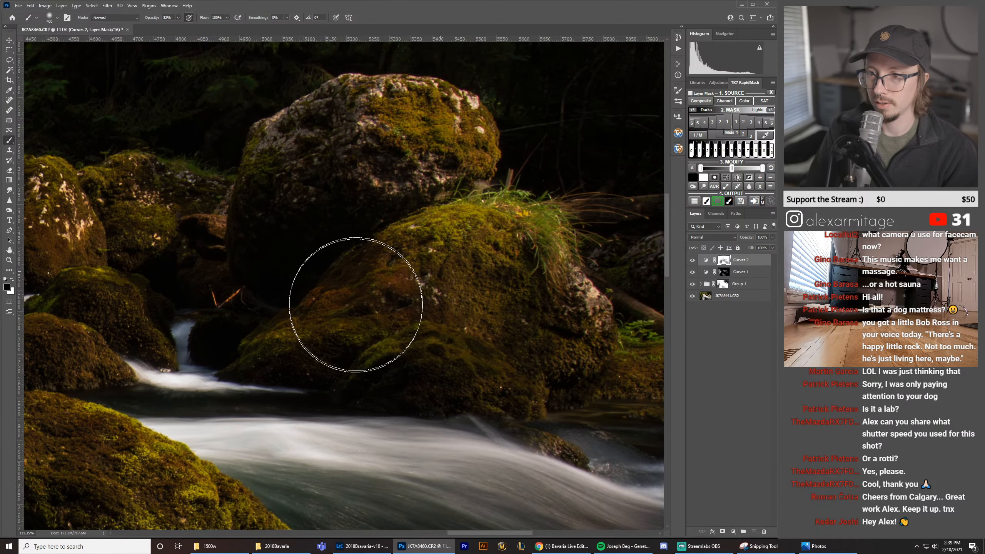
pyautogui.moveTo(469, 256); pyautogui.dragTo(489, 384)
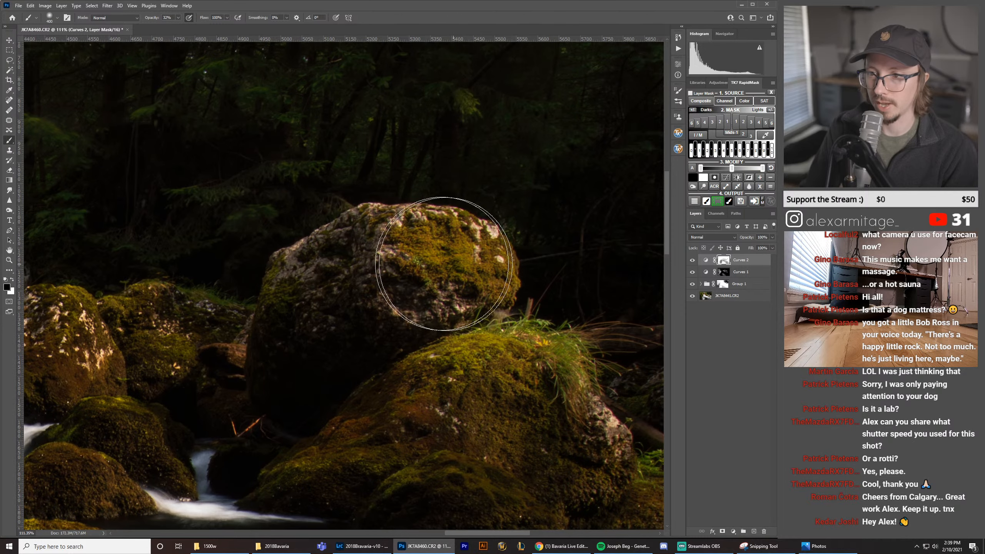
# Step: Continue lightening the rocks below the watermill and the upper cascade's lip by painting black on the Curves 2 mask
pyautogui.moveTo(482, 289); pyautogui.dragTo(191, 159)
pyautogui.moveTo(508, 251); pyautogui.dragTo(582, 241)
pyautogui.moveTo(226, 210); pyautogui.dragTo(526, 239)
pyautogui.moveTo(355, 214); pyautogui.dragTo(558, 212)
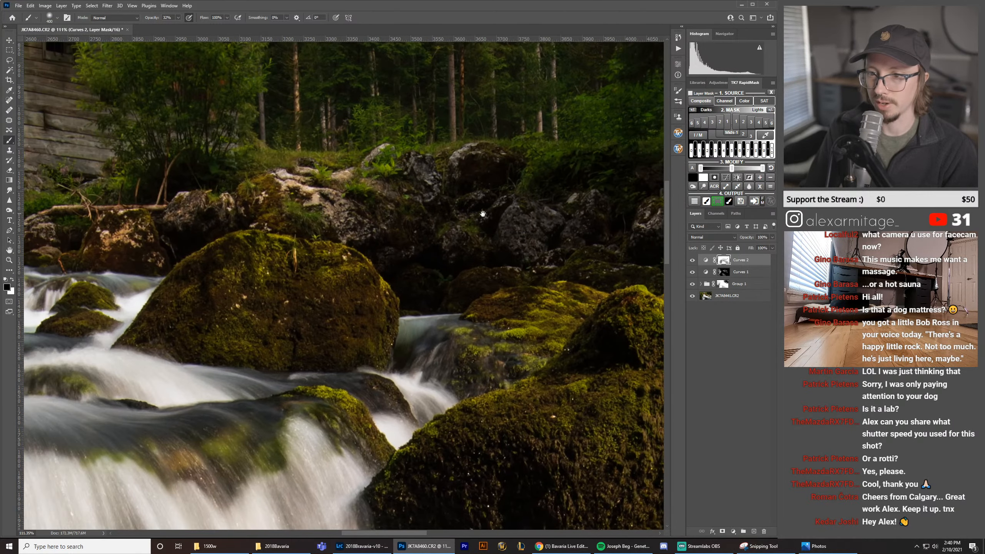
pyautogui.moveTo(358, 233); pyautogui.dragTo(555, 237)
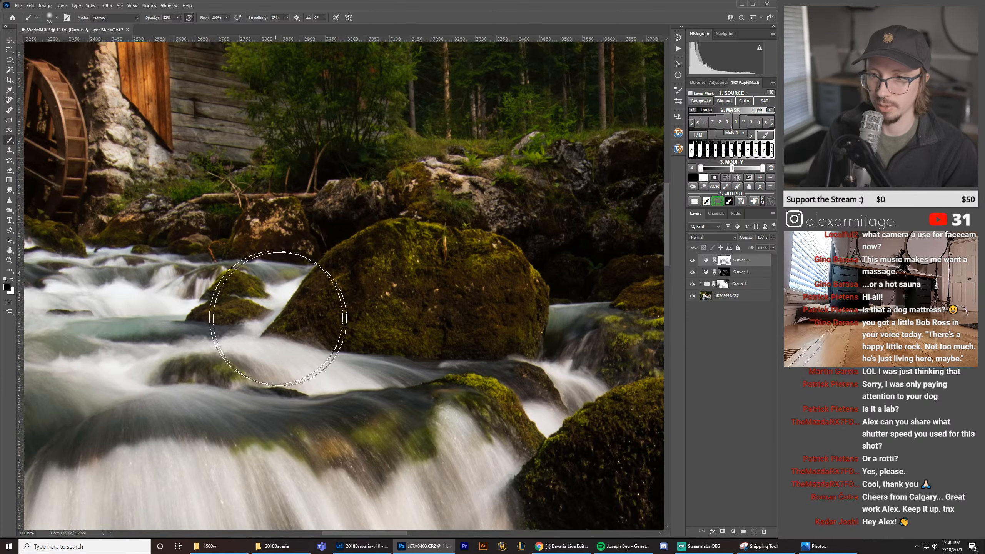
pyautogui.moveTo(272, 288); pyautogui.dragTo(306, 112)
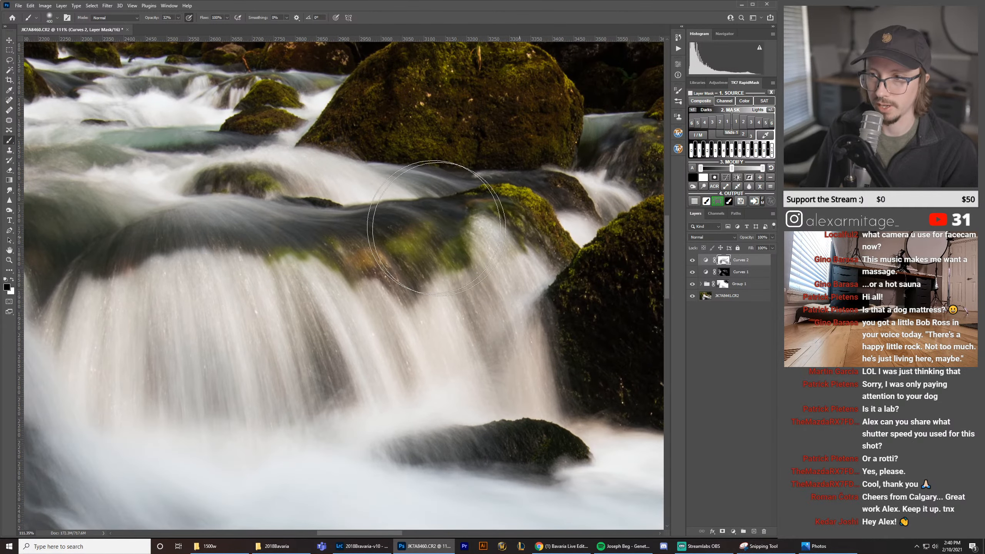
# Step: Enlarge the brush and touch up the Curves 2 mask over the bright water around the small rock below the cascade
pyautogui.press('z')
pyautogui.moveTo(515, 261); pyautogui.dragTo(508, 256)
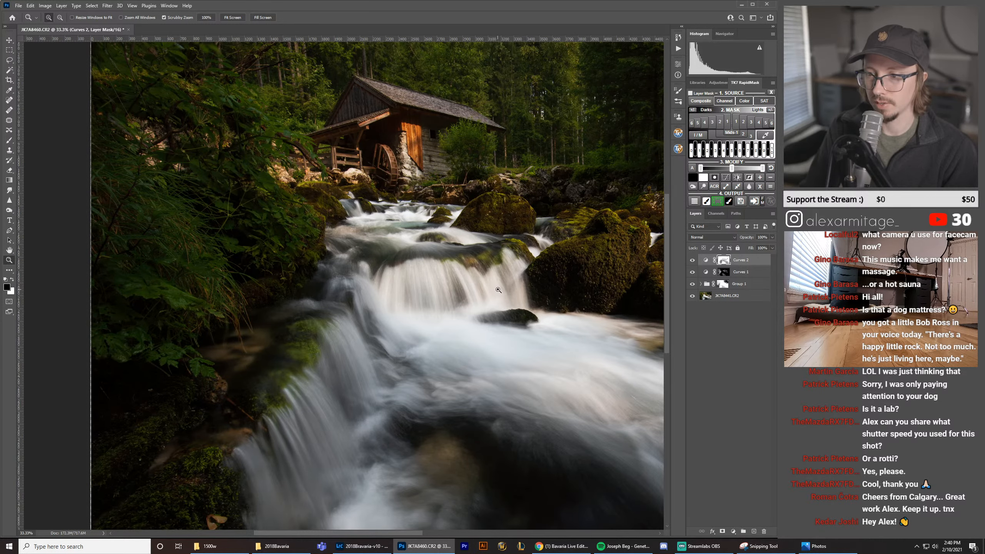
pyautogui.press('b')
pyautogui.moveTo(514, 297); pyautogui.dragTo(427, 237)
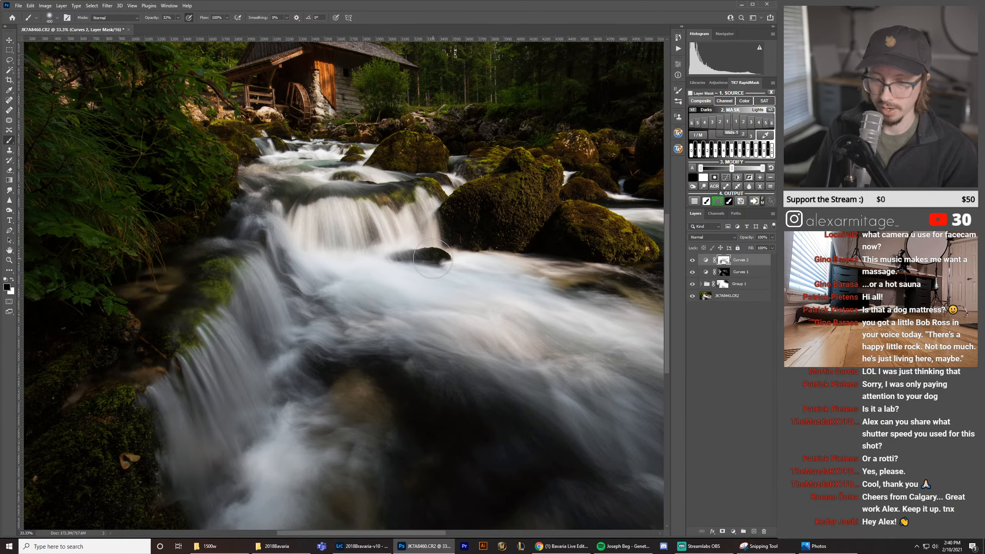
pyautogui.press(']')
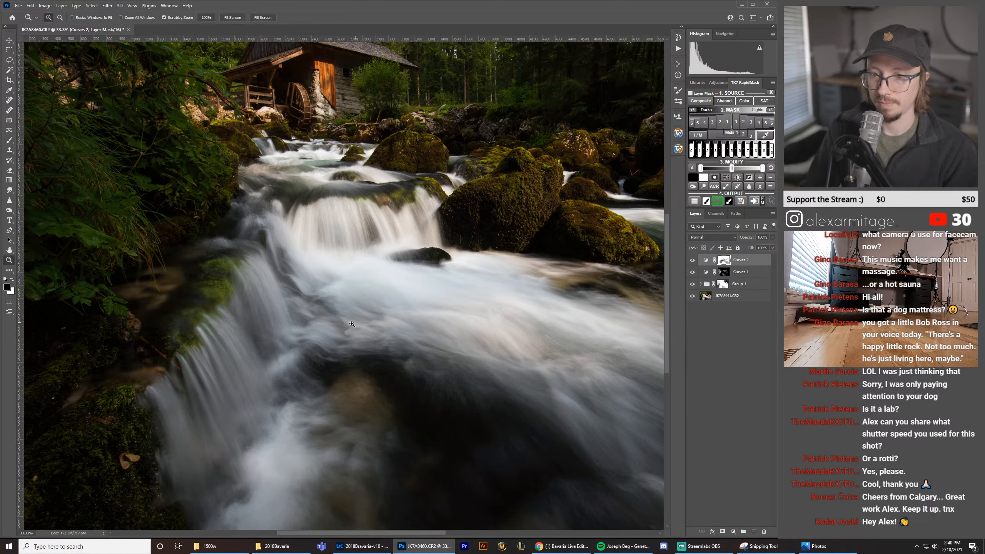
pyautogui.keyDown('alt'); pyautogui.click(326, 329); pyautogui.keyUp('alt')
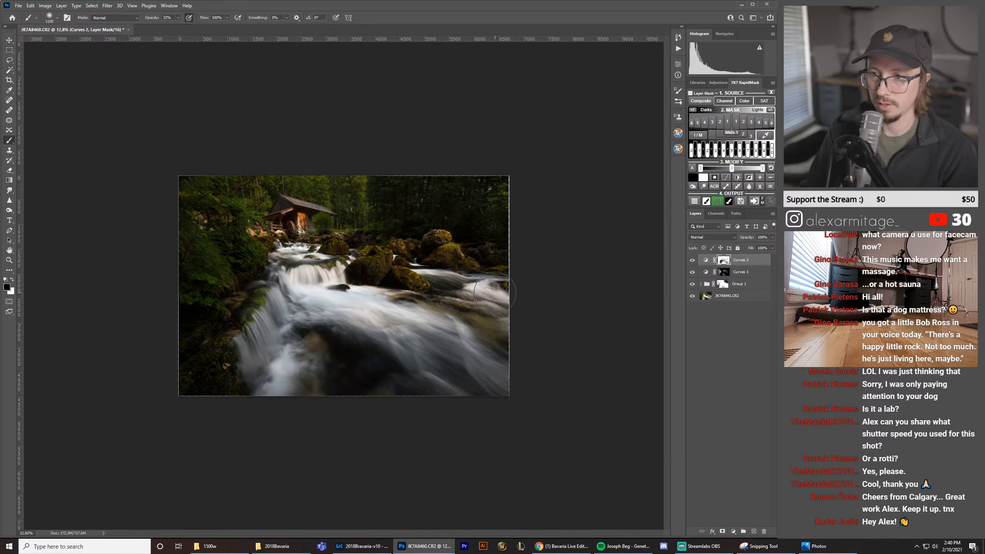
# Step: Shrink the brush and refine the Curves 2 mask over the white water near the photo's right edge with black and white
pyautogui.keyDown('ctrl'); pyautogui.click(481, 289); pyautogui.keyUp('ctrl')
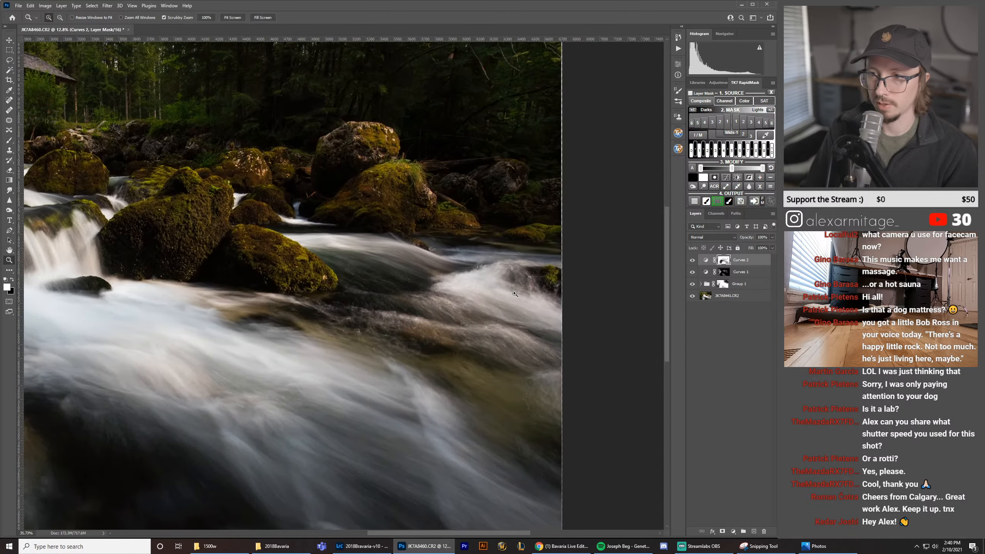
pyautogui.press('[')
pyautogui.press('[')
pyautogui.press('[')
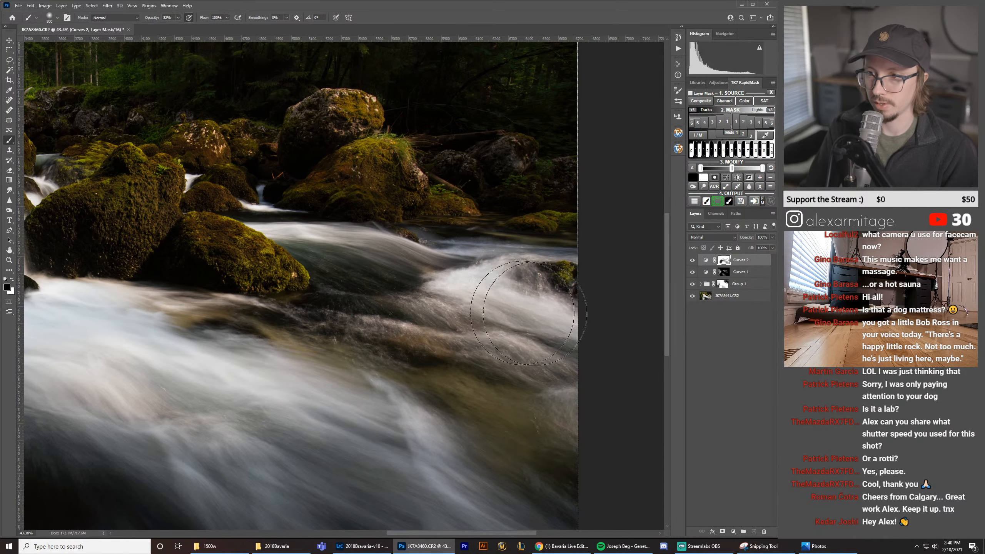
pyautogui.press('x')
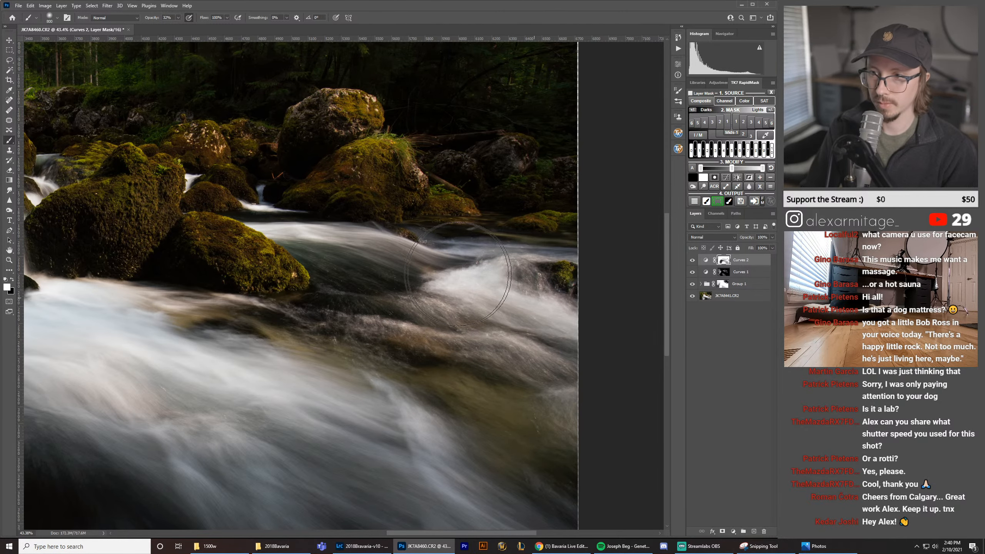
pyautogui.moveTo(341, 237); pyautogui.dragTo(494, 269)
# Step: Paint black on the Curves 2 mask over the two large mossy boulders beside the cascade and the rocks behind them
pyautogui.press('x')
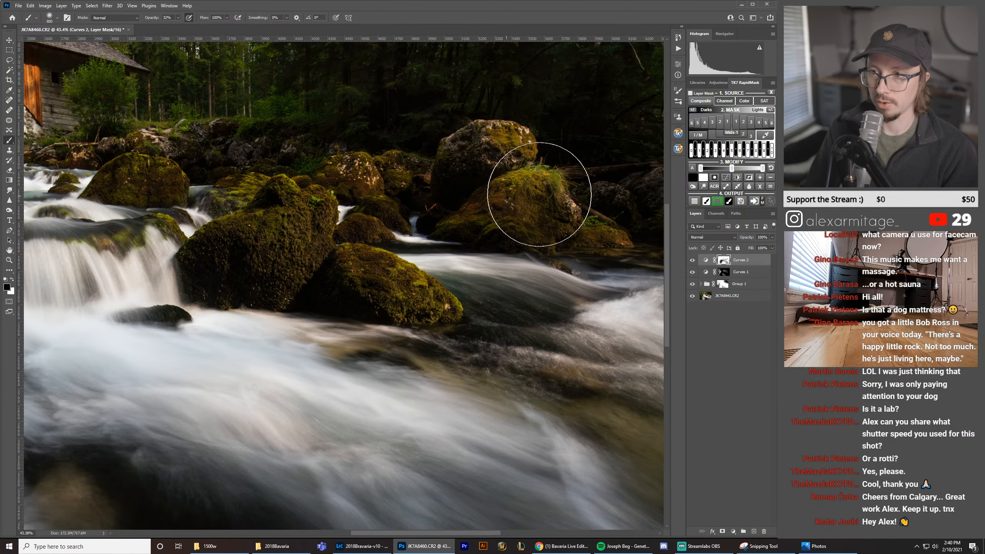
pyautogui.moveTo(298, 207); pyautogui.dragTo(386, 204)
pyautogui.press('x')
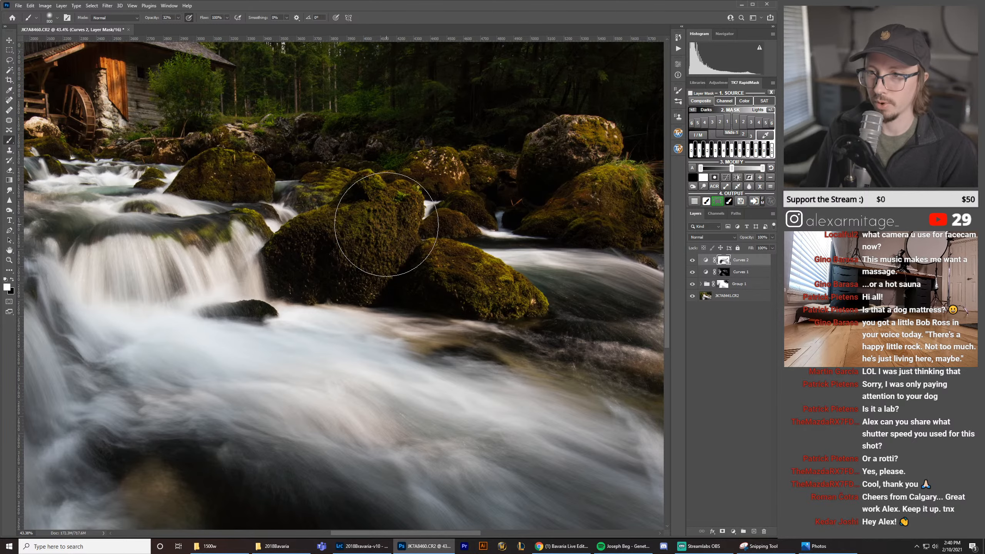
pyautogui.press('x')
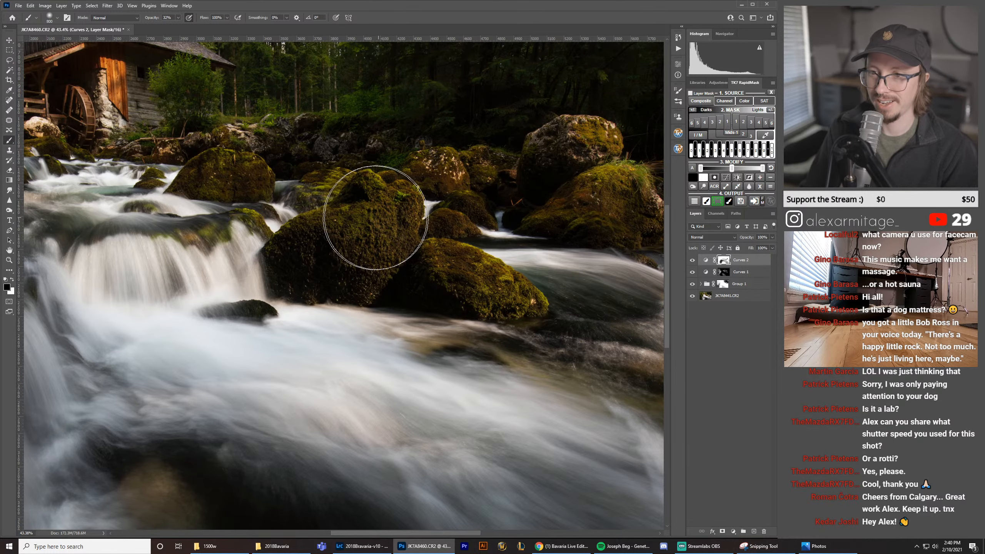
pyautogui.moveTo(376, 217)
pyautogui.mouseDown()
pyautogui.moveTo(387, 208)
pyautogui.moveTo(416, 214)
pyautogui.mouseUp()
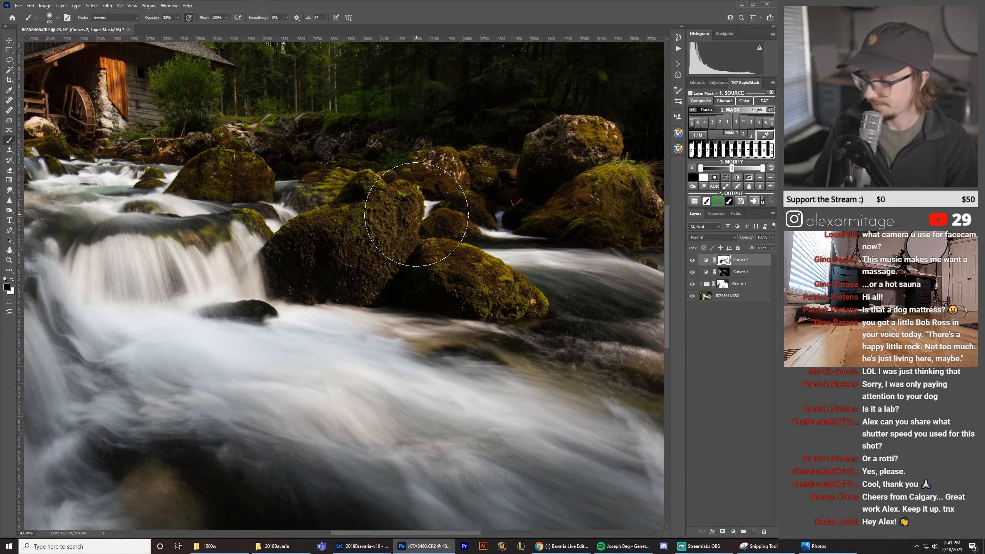
# Step: Reduce the brush to 300 pixels and paint black on the Curves 2 mask over the upper mossy boulder and pale rocks behind it
pyautogui.press('space')
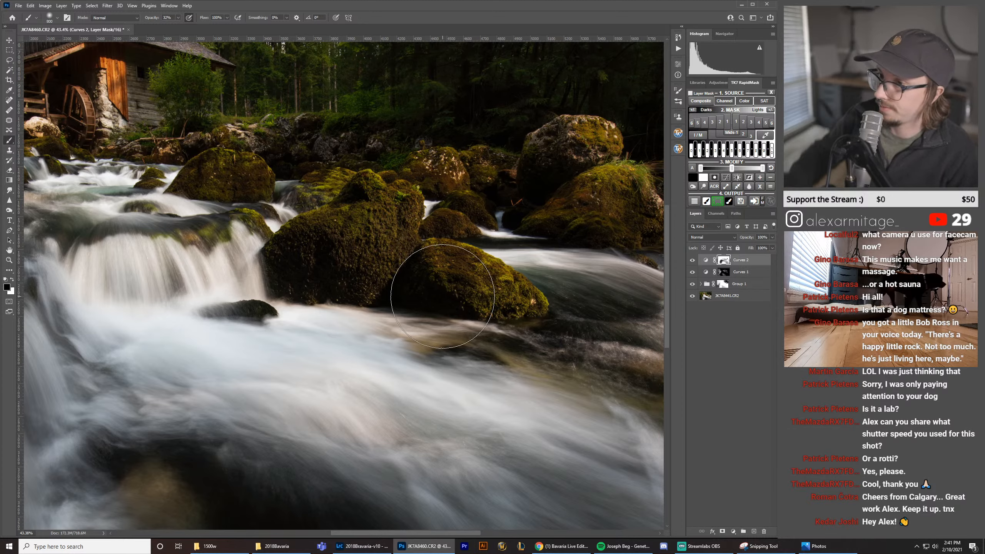
pyautogui.press('space')
pyautogui.moveTo(261, 195)
pyautogui.mouseDown()
pyautogui.moveTo(490, 220)
pyautogui.moveTo(447, 260)
pyautogui.mouseUp()
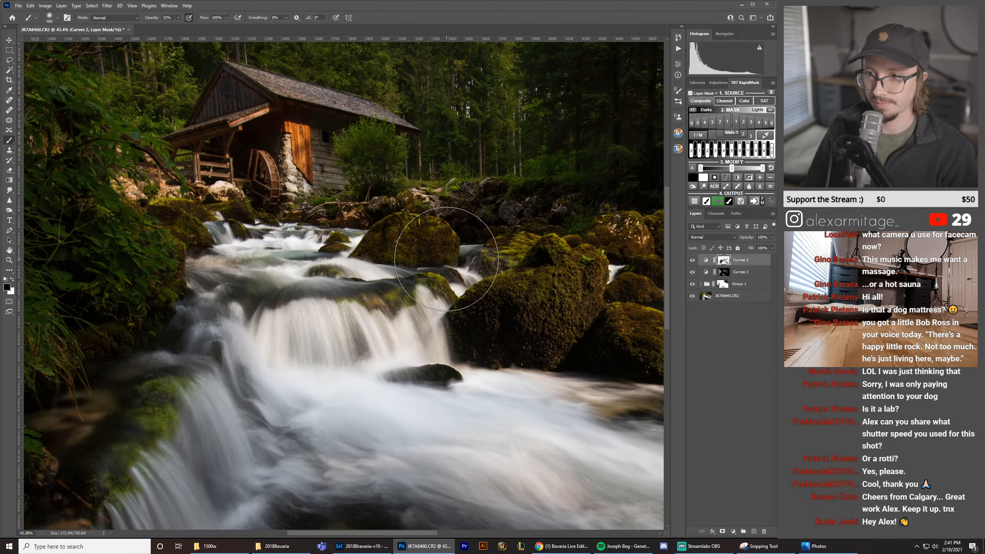
pyautogui.scroll(5, 454, 250)
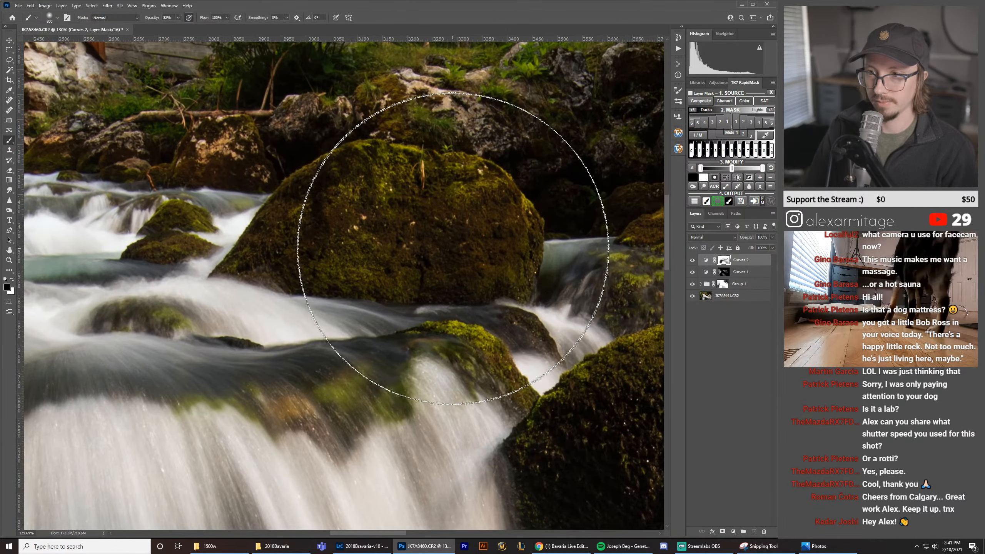
pyautogui.press('[')
pyautogui.press('[')
pyautogui.press('[')
pyautogui.press('[')
pyautogui.press('[')
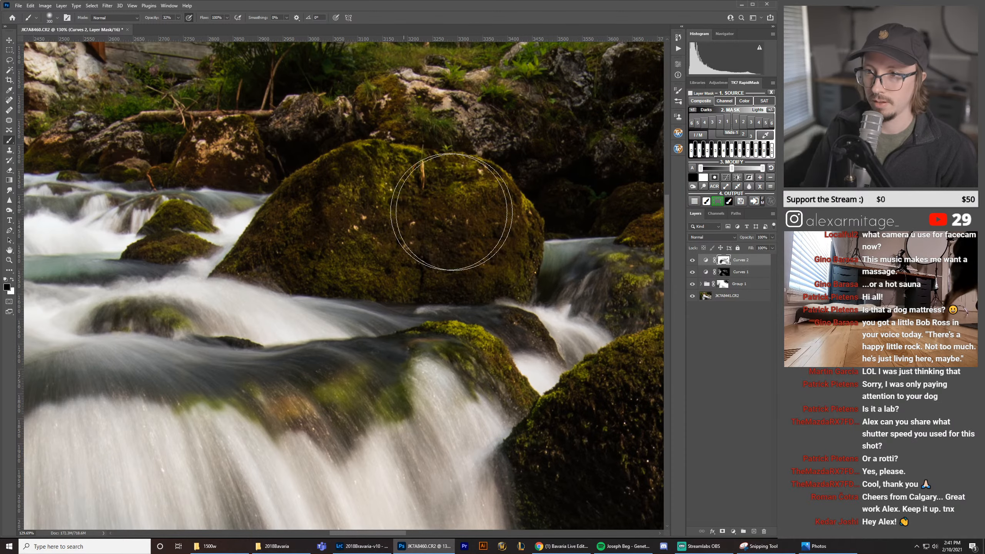
pyautogui.press('space')
pyautogui.moveTo(274, 179); pyautogui.dragTo(206, 316)
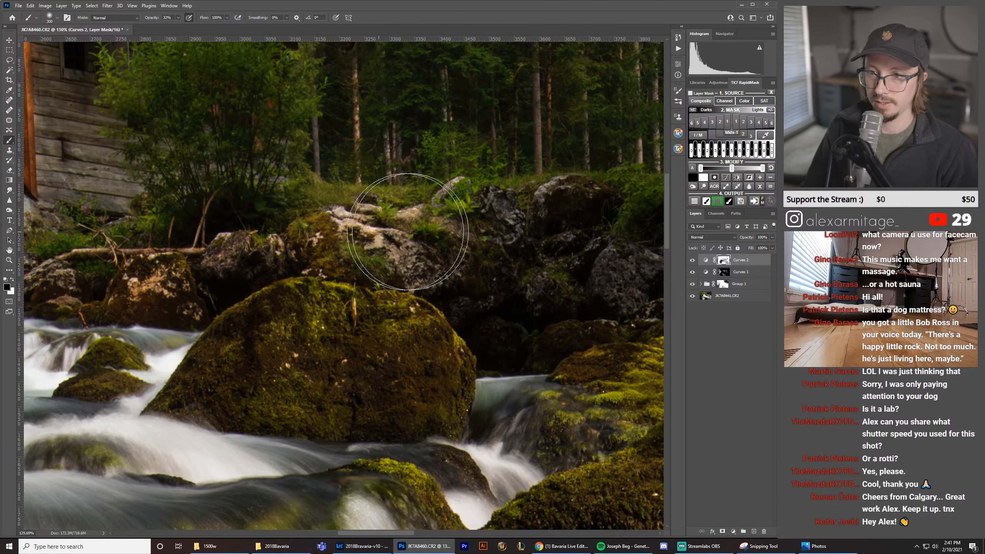
# Step: Inspect the Curves 2 masking across the boulders, mill wheel, mossy rocks and rapids, ending with the whole photo in view
pyautogui.press('space')
pyautogui.moveTo(218, 261); pyautogui.dragTo(423, 252)
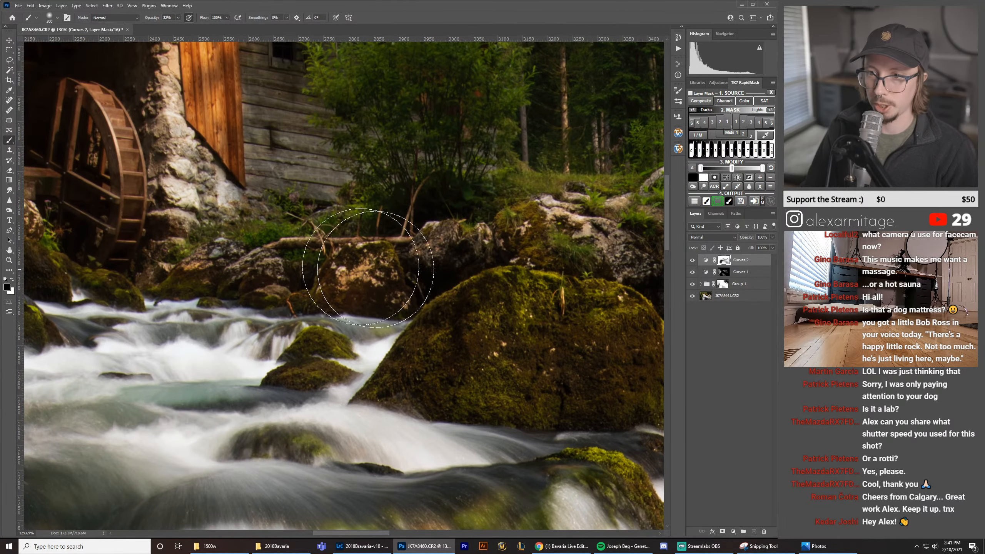
pyautogui.press('space')
pyautogui.moveTo(192, 216); pyautogui.dragTo(487, 304)
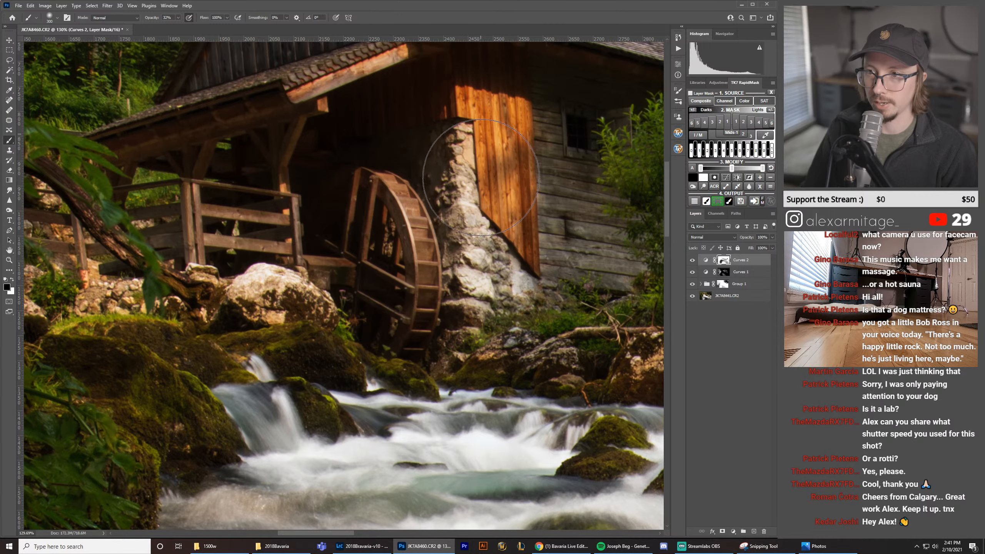
pyautogui.scroll(4, 419, 164)
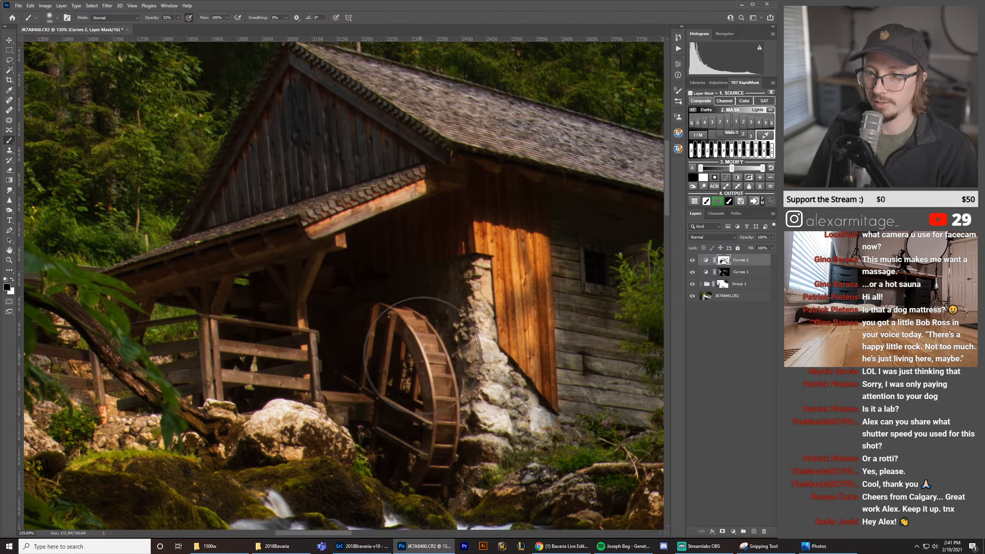
pyautogui.press('space')
pyautogui.moveTo(400, 344); pyautogui.dragTo(485, 286)
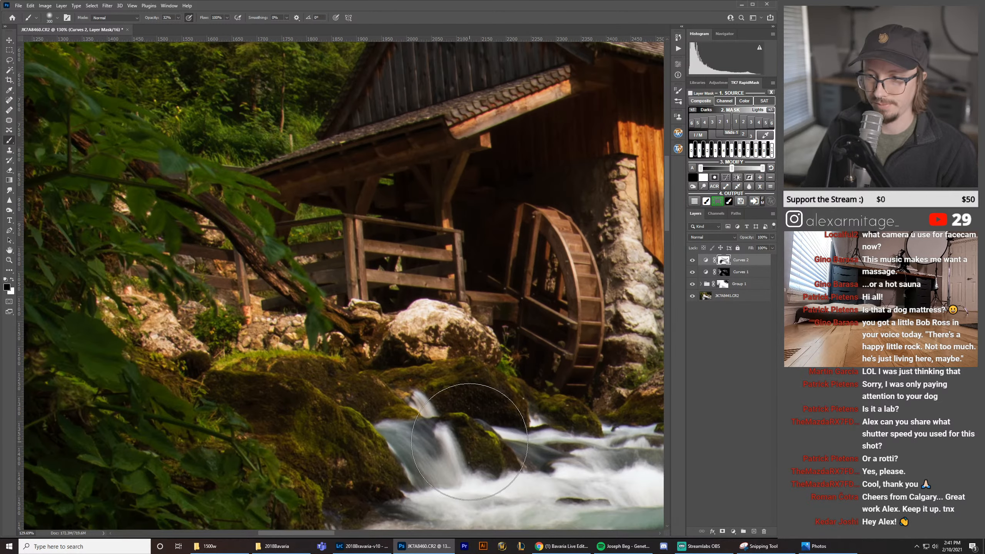
pyautogui.press('x')
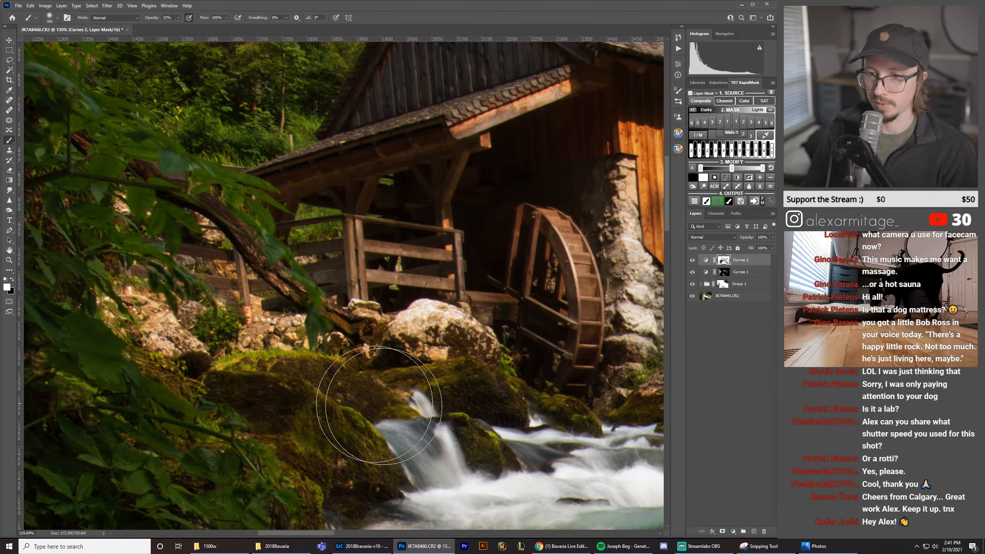
pyautogui.press('x')
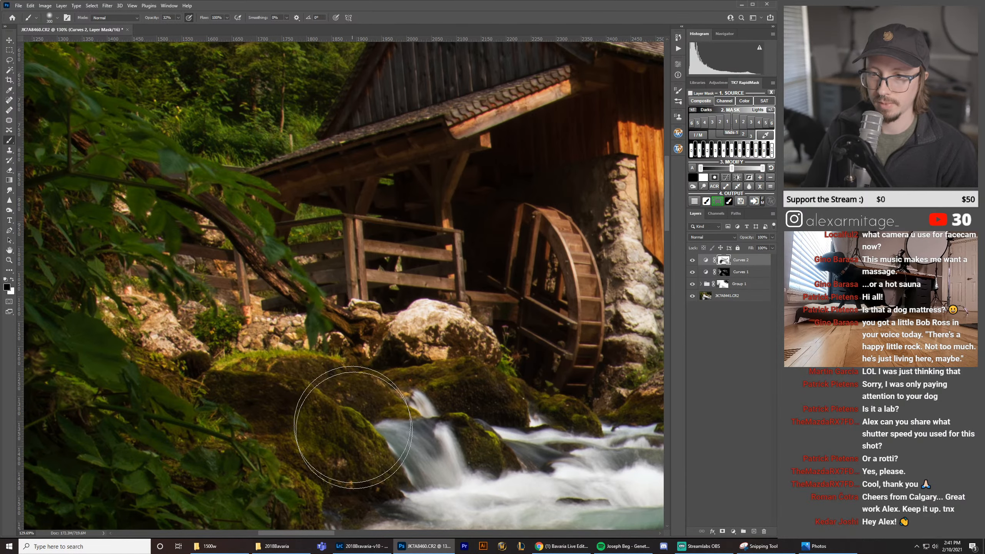
pyautogui.press('space')
pyautogui.moveTo(497, 449); pyautogui.dragTo(401, 137)
pyautogui.press('z')
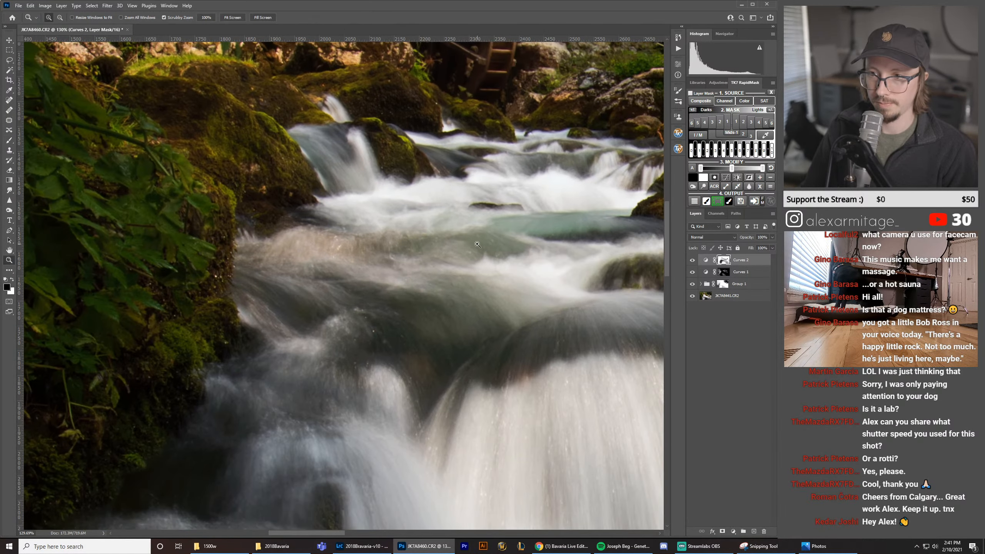
pyautogui.moveTo(481, 250); pyautogui.dragTo(418, 253)
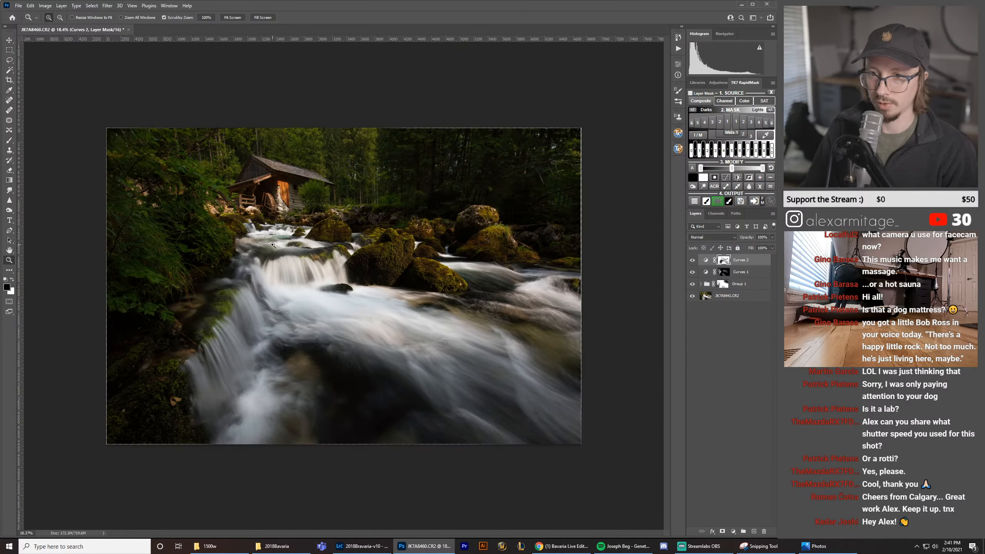
pyautogui.press('b')
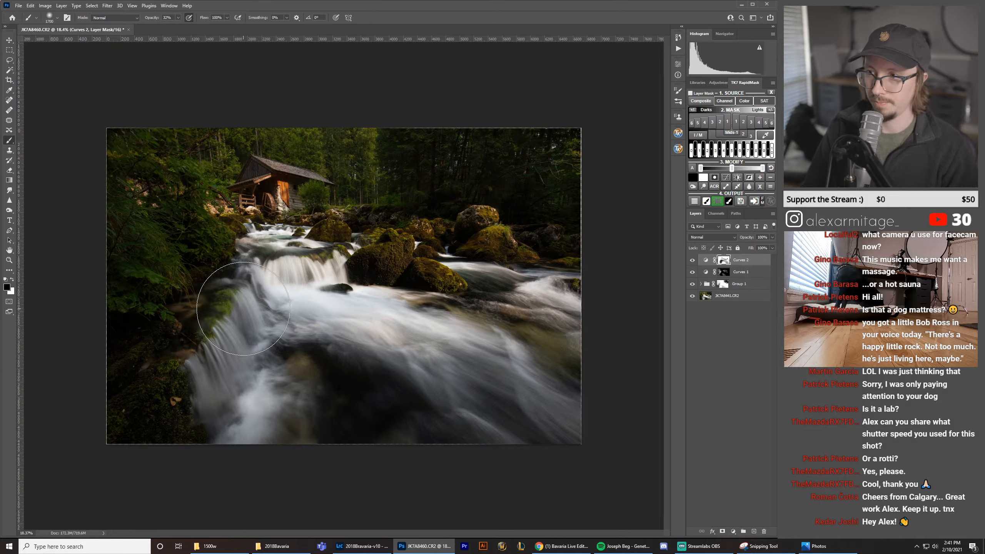
# Step: Compare the whole photo with and without the Curves 2 layer, leaving the layer visible
pyautogui.click(691, 260)
pyautogui.click(690, 261)
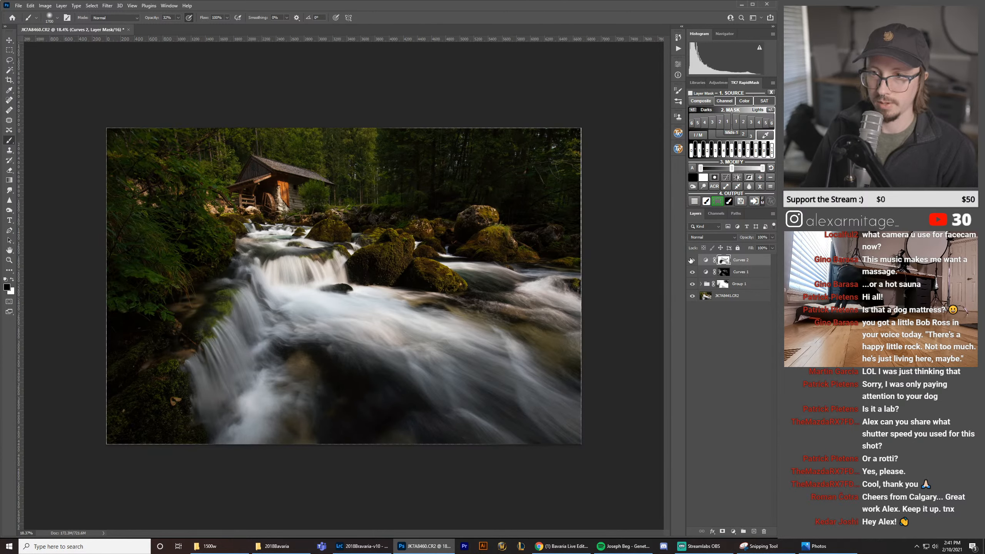
pyautogui.click(691, 260)
pyautogui.click(691, 261)
pyautogui.click(691, 260)
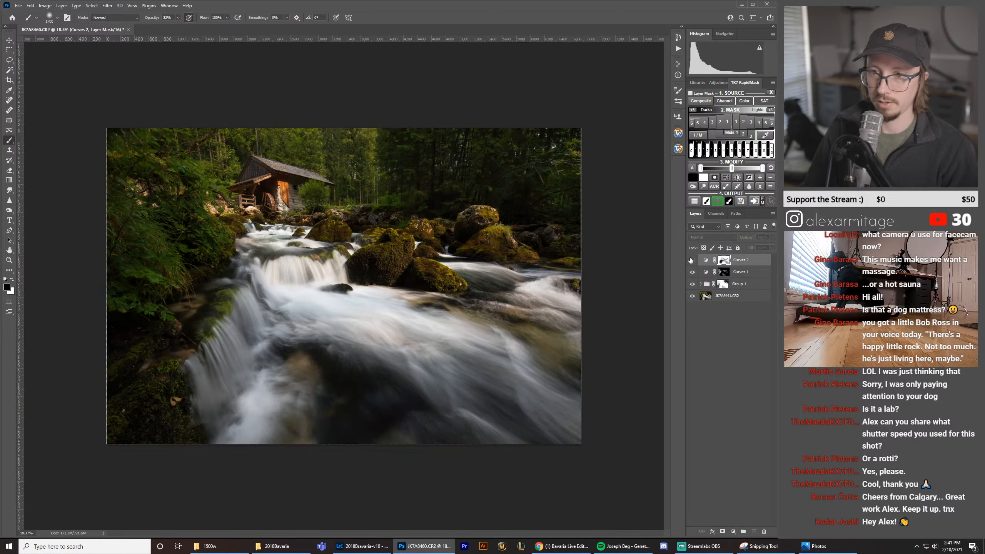
pyautogui.click(691, 260)
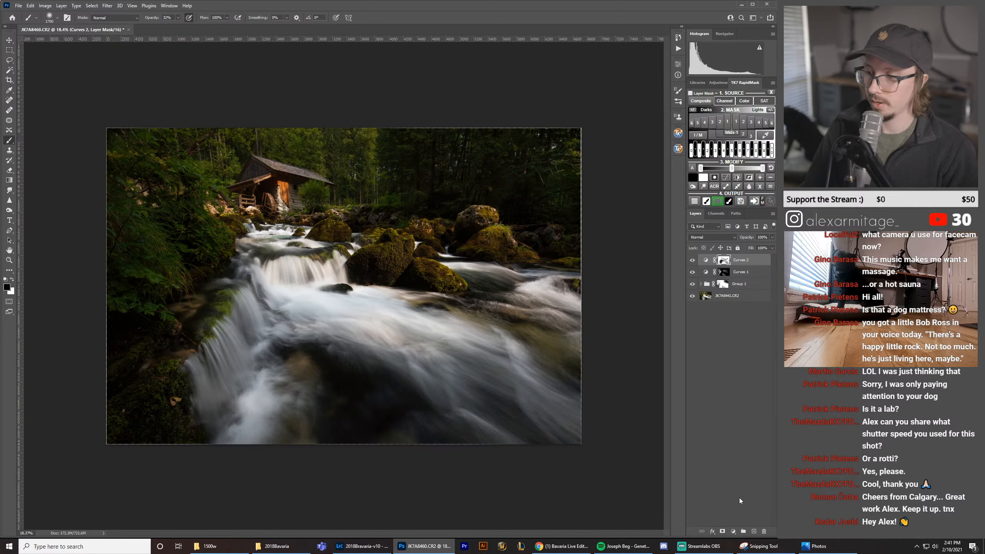
# Step: Add a Curves layer above Curves 2, darken its midtones with input 139 and output 112, and invert its mask to black
pyautogui.click(736, 533)
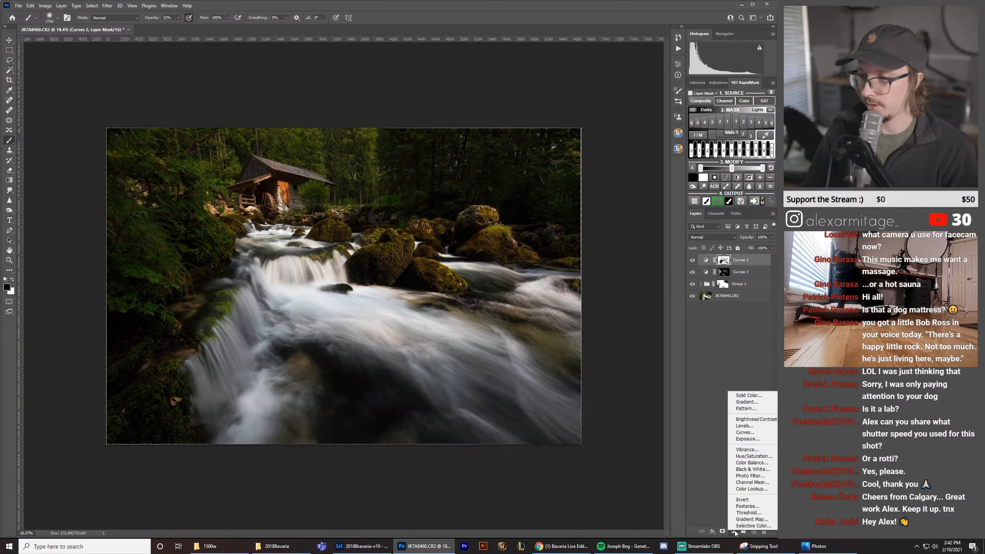
pyautogui.click(745, 431)
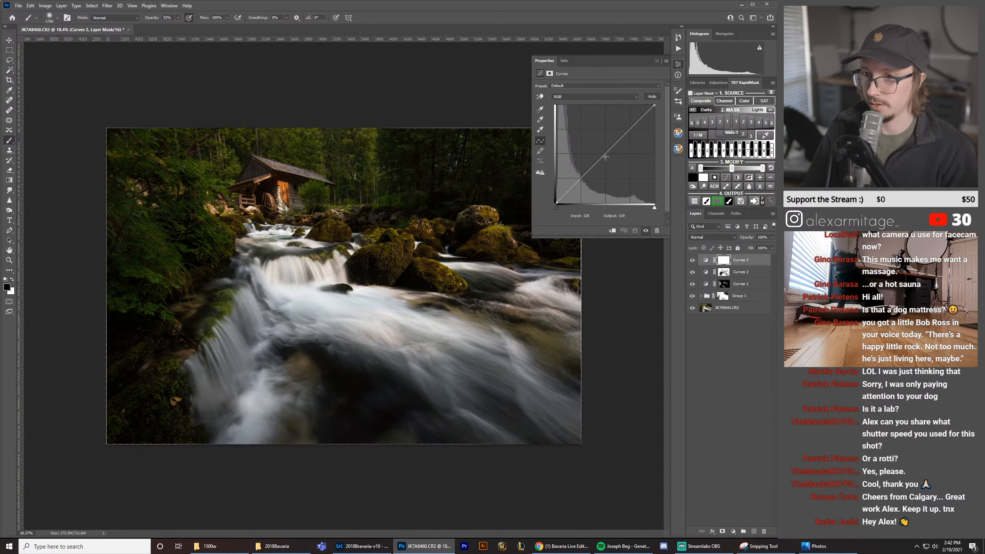
pyautogui.moveTo(605, 157); pyautogui.dragTo(610, 160)
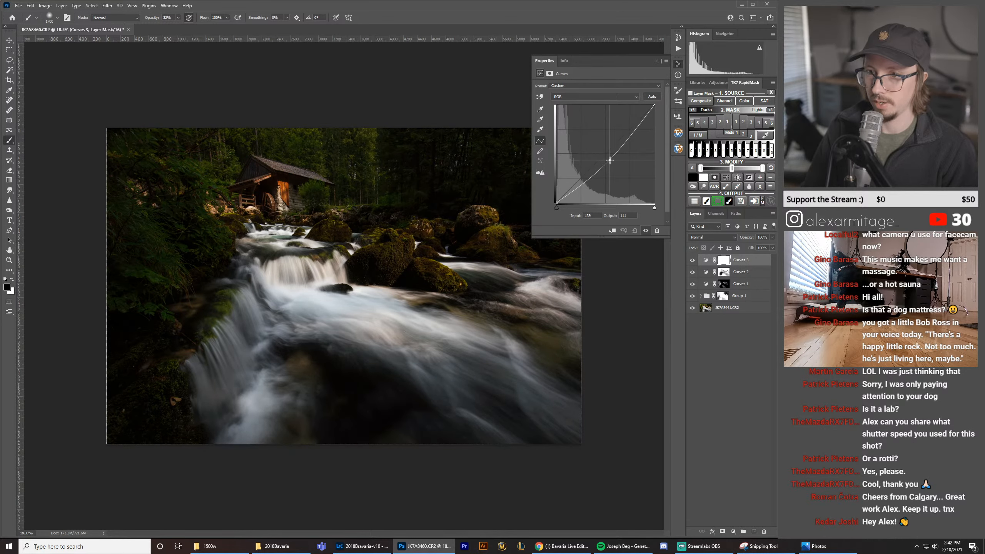
pyautogui.click(677, 69)
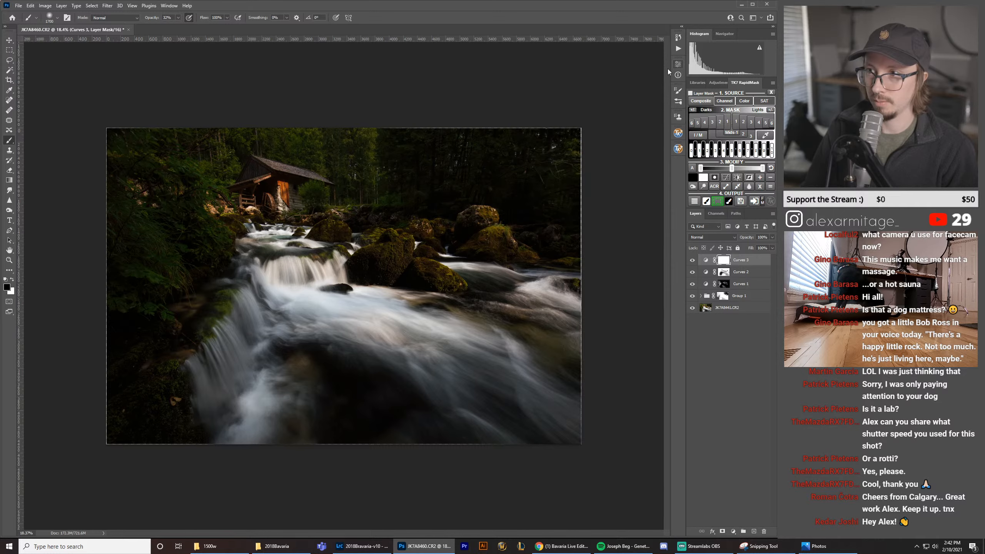
pyautogui.hotkey('ctrl', 'i')
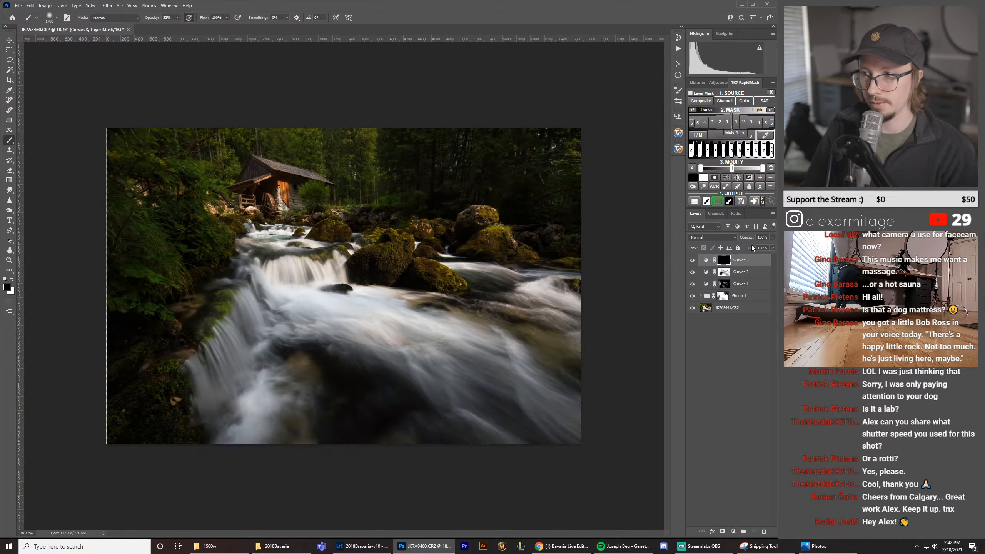
# Step: Generate the Lights 3 luminosity mask and load it as a selection for painting on the visible Curves 3 layer's mask
pyautogui.click(692, 260)
pyautogui.click(692, 272)
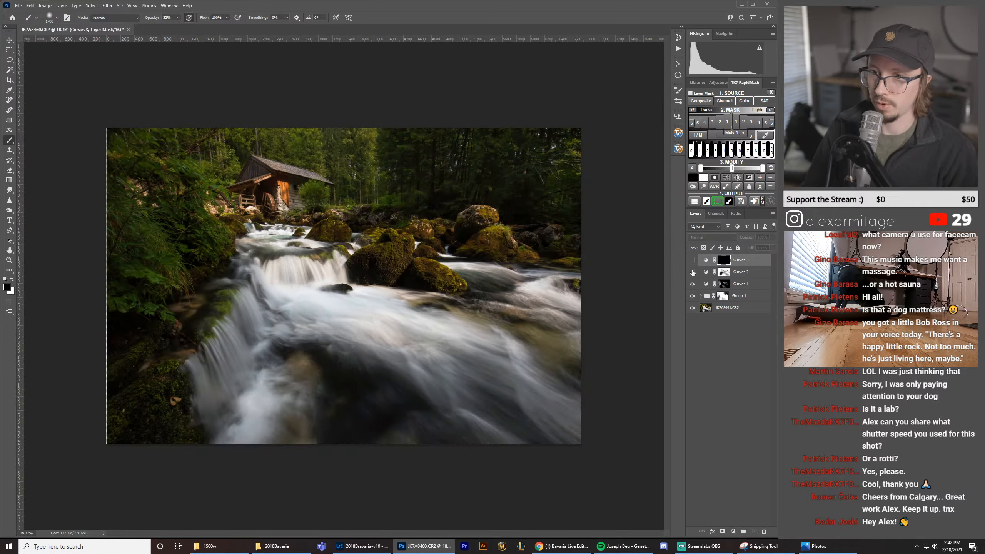
pyautogui.click(692, 272)
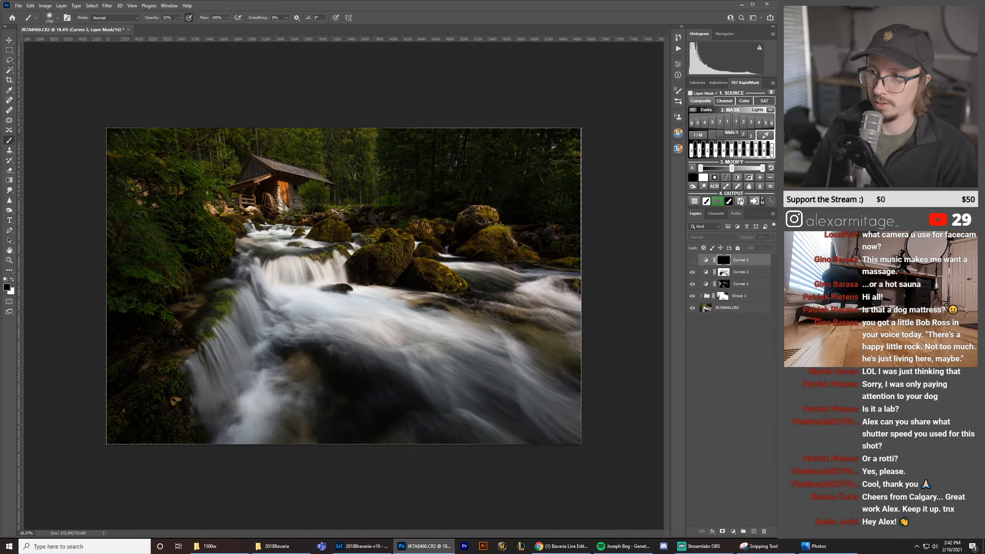
pyautogui.click(752, 124)
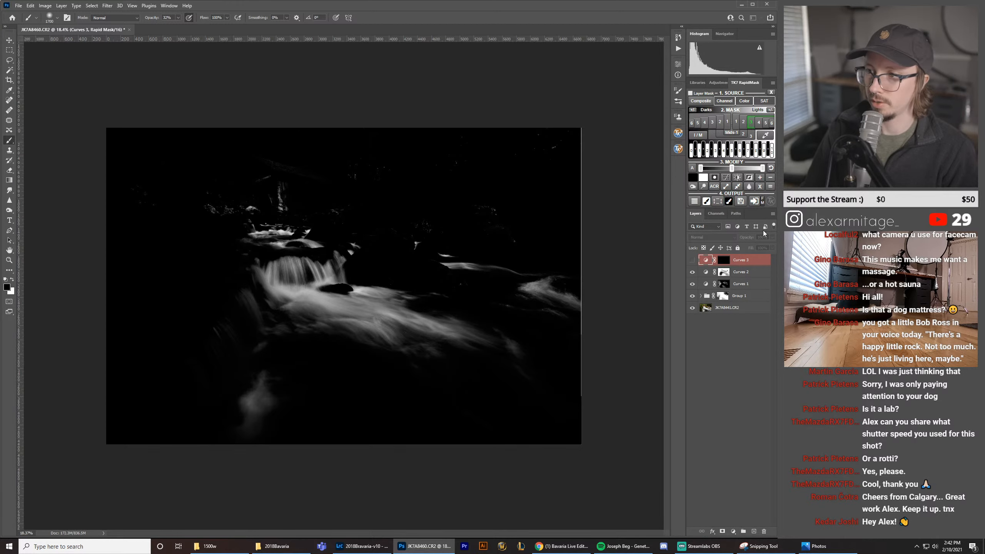
pyautogui.click(722, 262)
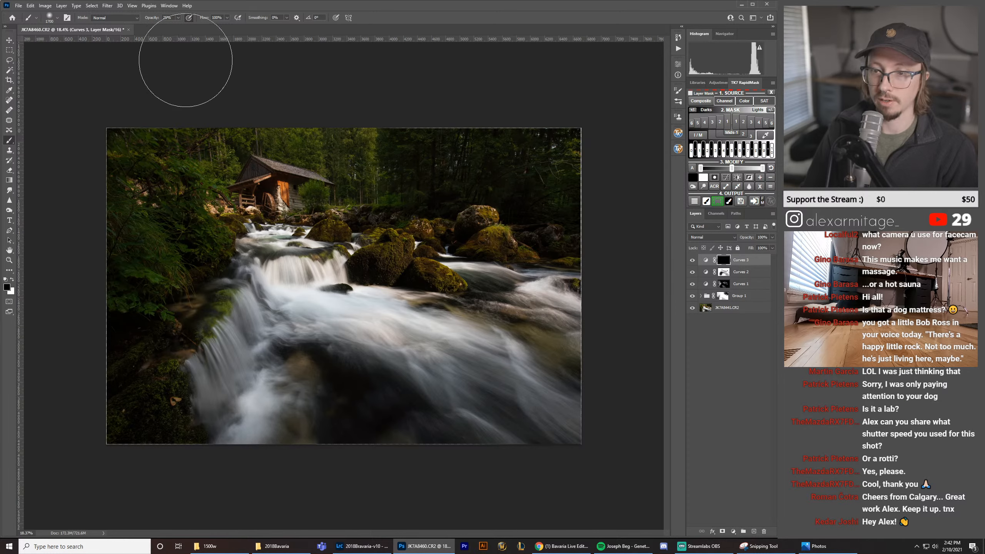
# Step: Set the brush opacity to 25%, reduce the brush to 250 pixels and paint white on the Curves 3 mask over the rapids below the mill
pyautogui.write('25')
pyautogui.press('Return')
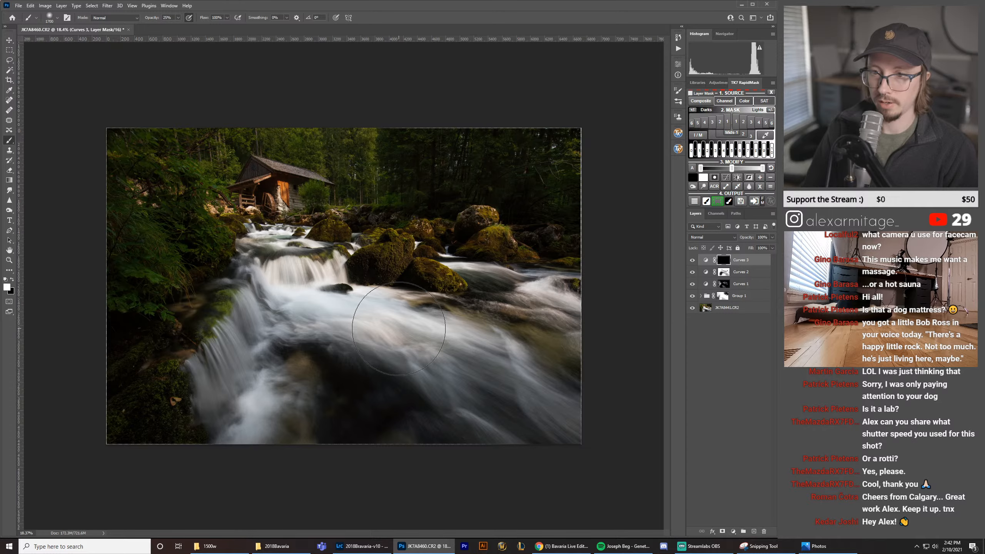
pyautogui.press('z')
pyautogui.moveTo(273, 231); pyautogui.dragTo(327, 267)
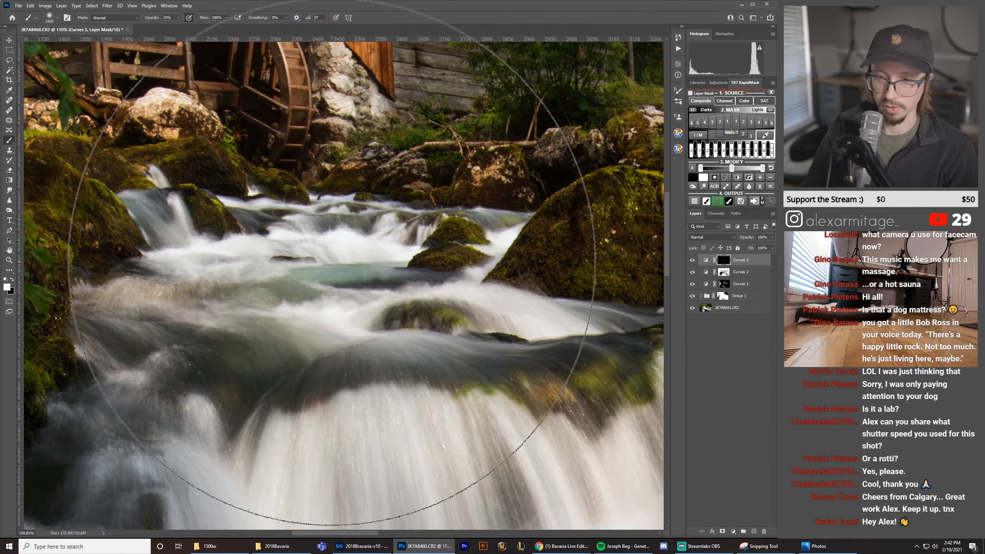
pyautogui.press('[')
pyautogui.press('[')
pyautogui.press('[')
pyautogui.press('[')
pyautogui.press('[')
pyautogui.press('[')
pyautogui.press('[')
pyautogui.press('[')
pyautogui.press('[')
pyautogui.press('[')
pyautogui.press('[')
pyautogui.press('[')
pyautogui.press('[')
pyautogui.press('[')
pyautogui.press('[')
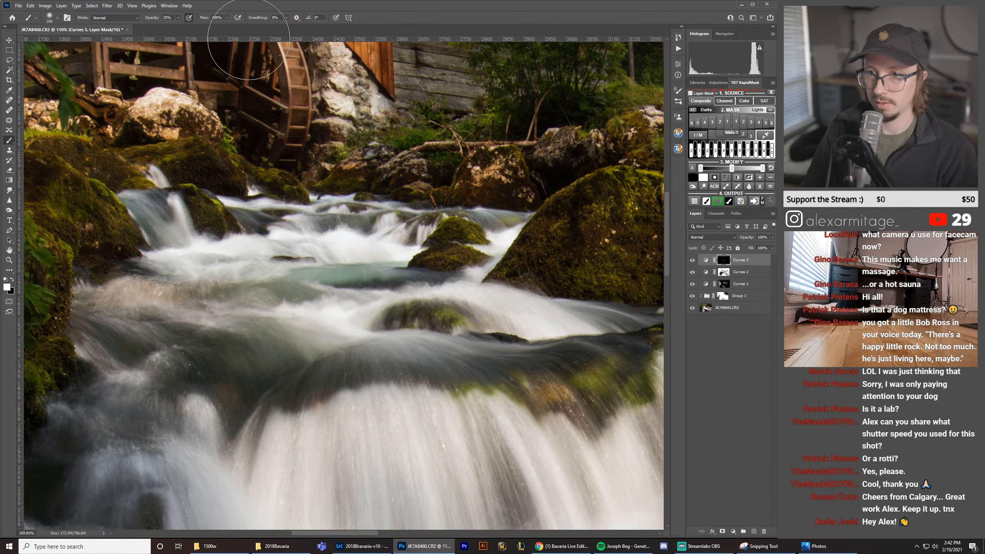
# Step: Raise the brush opacity to 53% and paint white on the Curves 3 mask over the bright rapids above the cascade
pyautogui.moveTo(168, 19); pyautogui.dragTo(168, 19)
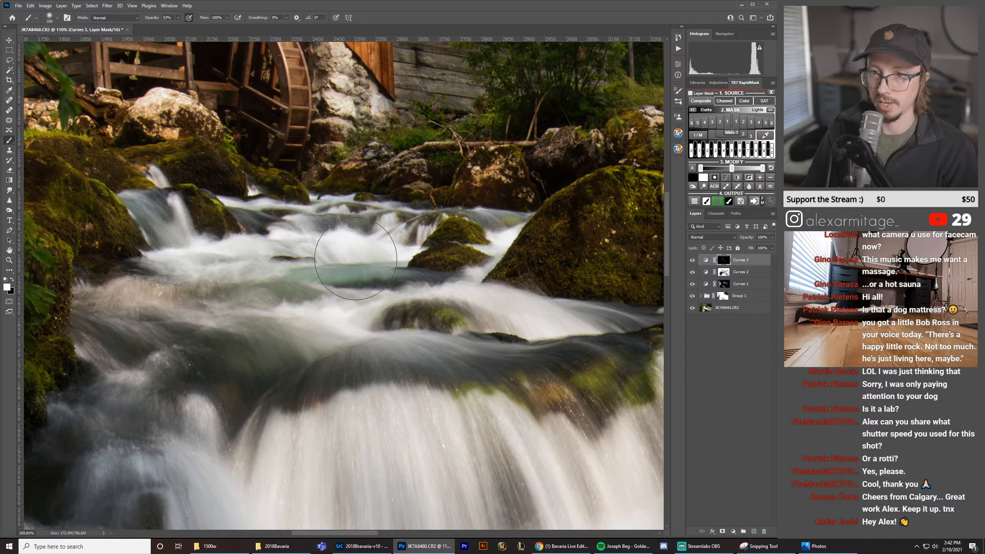
pyautogui.moveTo(486, 335); pyautogui.dragTo(386, 158)
pyautogui.press('z')
pyautogui.moveTo(472, 219); pyautogui.dragTo(404, 225)
pyautogui.press('b')
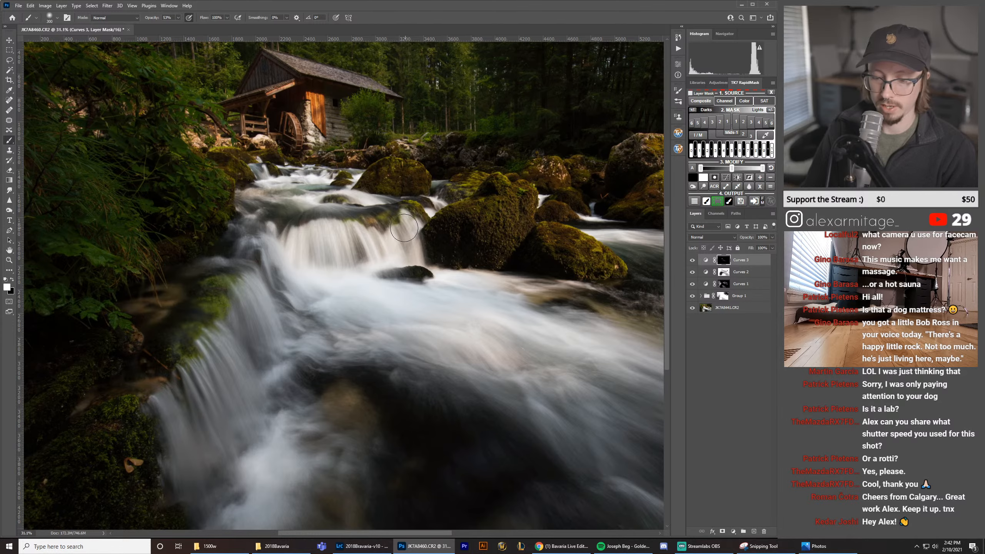
# Step: Enlarge the brush to 700 pixels and paint white on the Curves 3 mask over the cascade and the bright water beneath it
pyautogui.press(']')
pyautogui.press(']')
pyautogui.press(']')
pyautogui.press(']')
pyautogui.press(']')
pyautogui.moveTo(376, 241)
pyautogui.mouseDown()
pyautogui.moveTo(346, 261)
pyautogui.moveTo(386, 234)
pyautogui.mouseUp()
pyautogui.moveTo(430, 312); pyautogui.dragTo(340, 259)
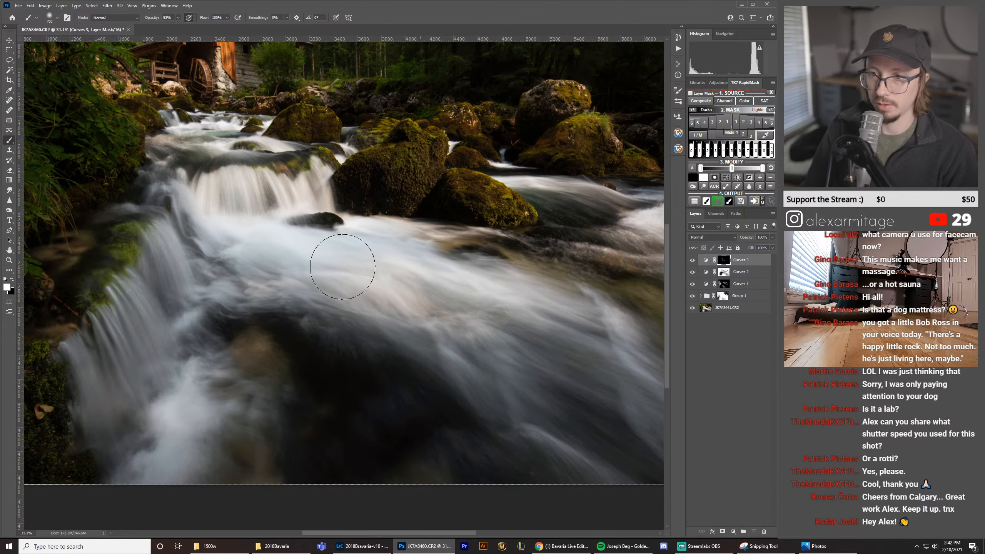
# Step: Raise the brush opacity to 62%, enlarge the brush to 1100 pixels and paint white on the Curves 3 mask over the stream's bright central flow
pyautogui.moveTo(510, 305); pyautogui.dragTo(361, 223)
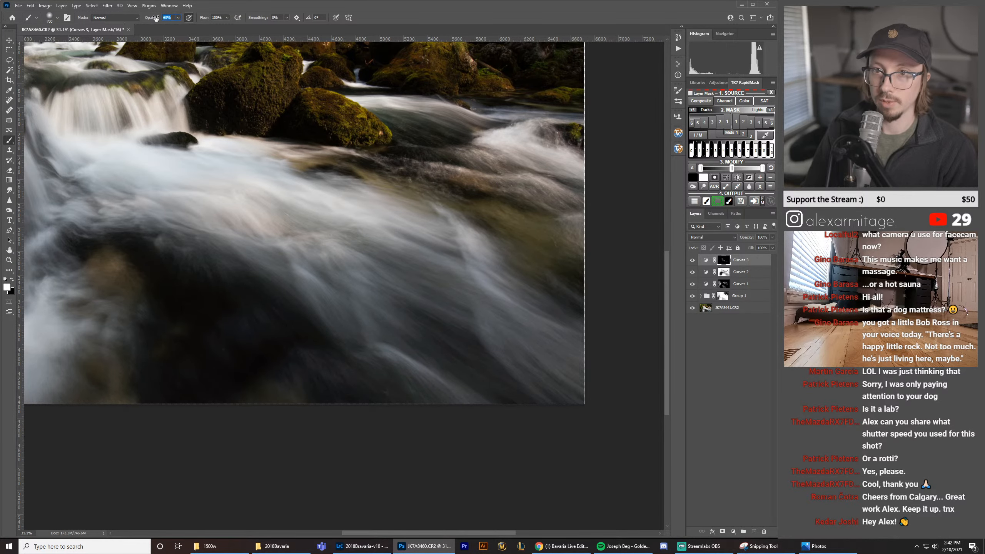
pyautogui.moveTo(155, 18); pyautogui.dragTo(156, 19)
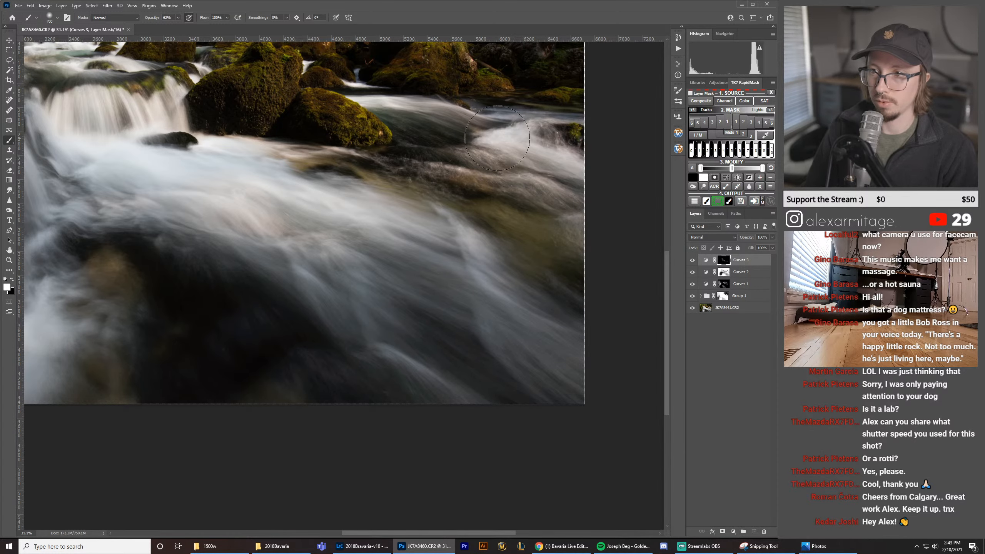
pyautogui.moveTo(376, 173); pyautogui.dragTo(507, 210)
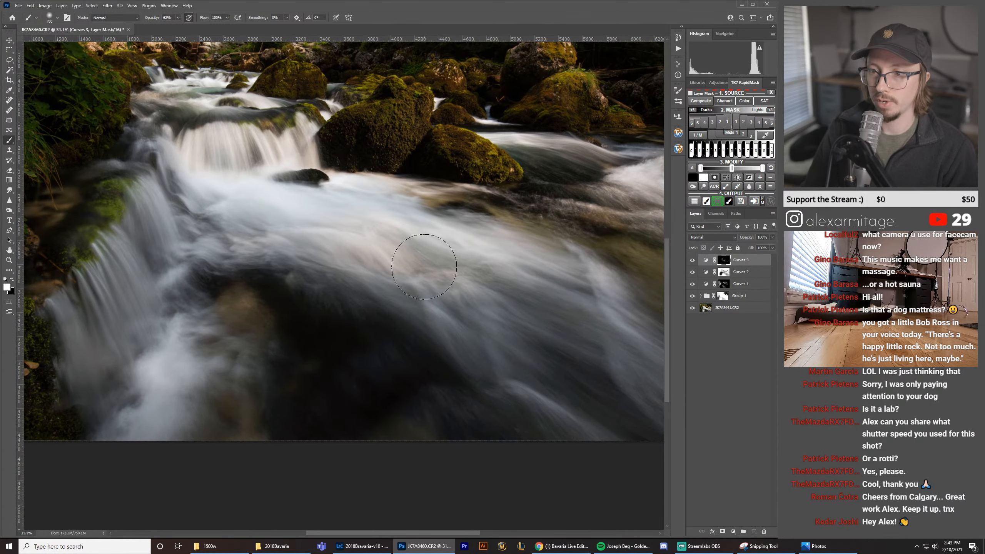
pyautogui.press(']')
pyautogui.press(']')
pyautogui.press(']')
pyautogui.press(']')
pyautogui.moveTo(446, 277)
pyautogui.mouseDown()
pyautogui.moveTo(464, 280)
pyautogui.moveTo(404, 275)
pyautogui.moveTo(405, 261)
pyautogui.mouseUp()
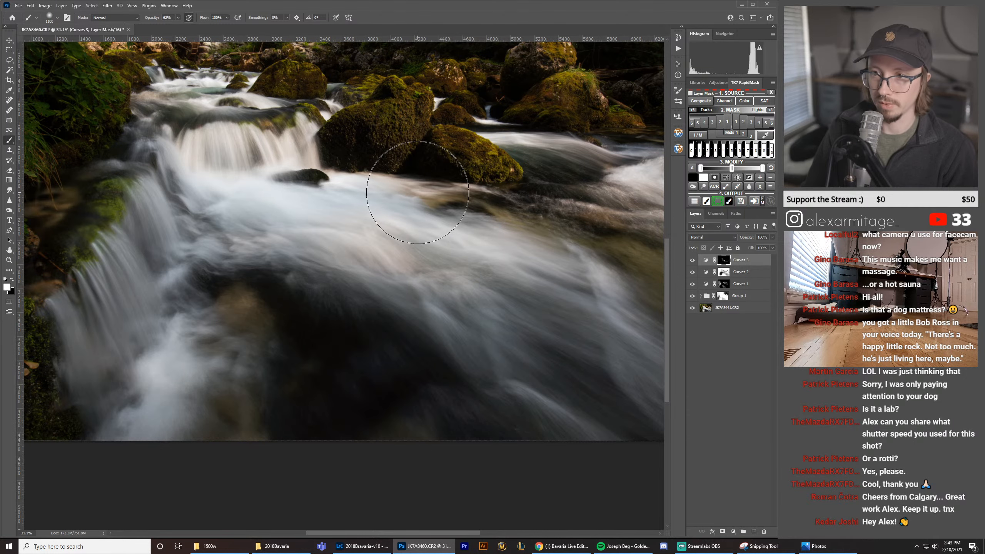
# Step: Reduce the brush to 400 pixels and paint white on the Curves 3 mask over the bright water along the lower boulder's base
pyautogui.press('[')
pyautogui.press('[')
pyautogui.press('[')
pyautogui.press('[')
pyautogui.press('[')
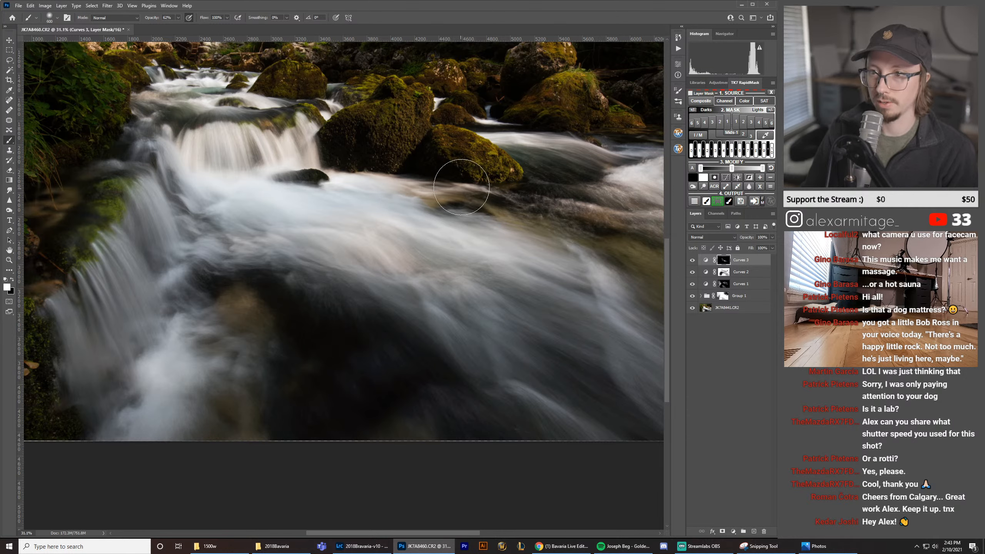
pyautogui.press('[')
pyautogui.press('[')
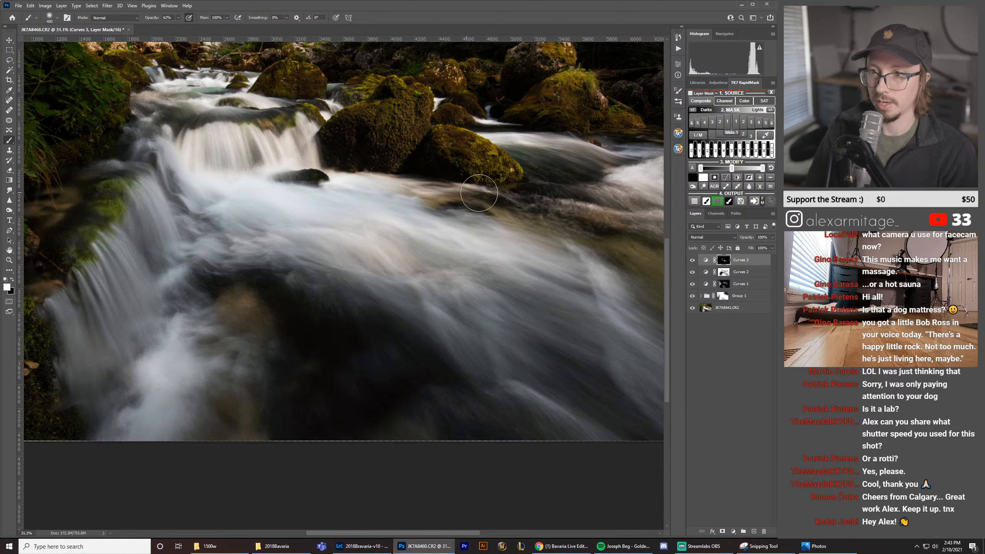
# Step: Enlarge the brush to 1000 pixels for the rapids along the photo's right edge and compare them with Curves 3 hidden and shown
pyautogui.moveTo(635, 183); pyautogui.dragTo(497, 178)
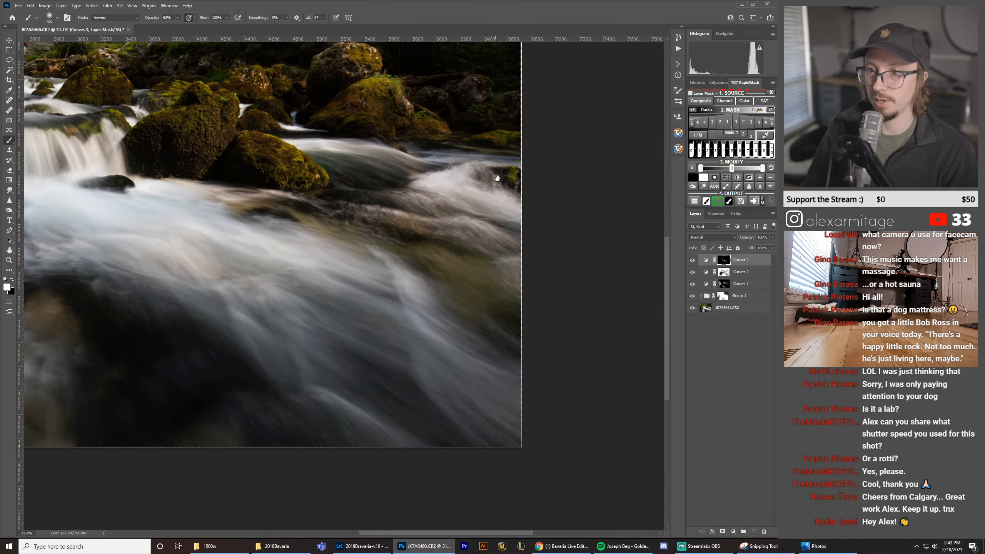
pyautogui.press(']')
pyautogui.press(']')
pyautogui.press(']')
pyautogui.press(']')
pyautogui.press(']')
pyautogui.press(']')
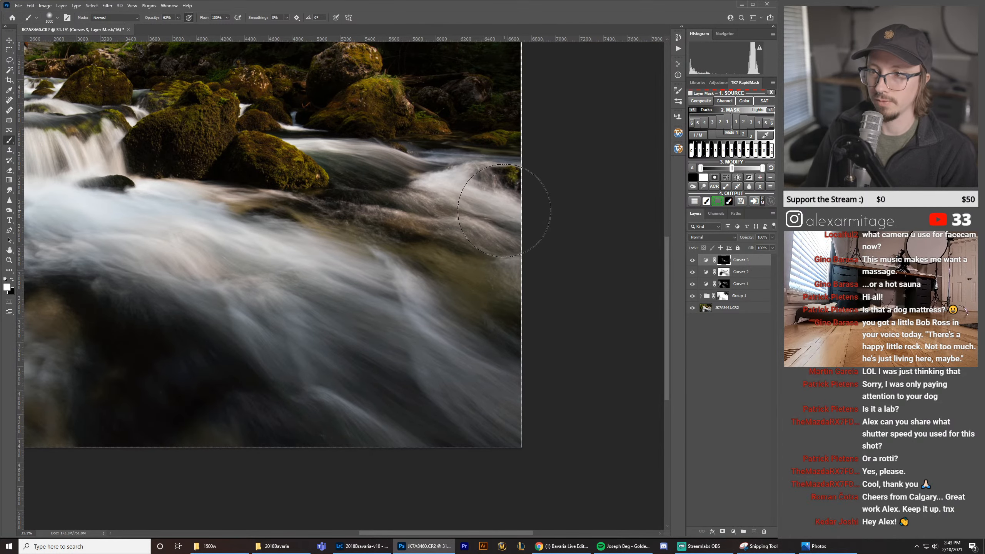
pyautogui.click(692, 261)
pyautogui.click(692, 260)
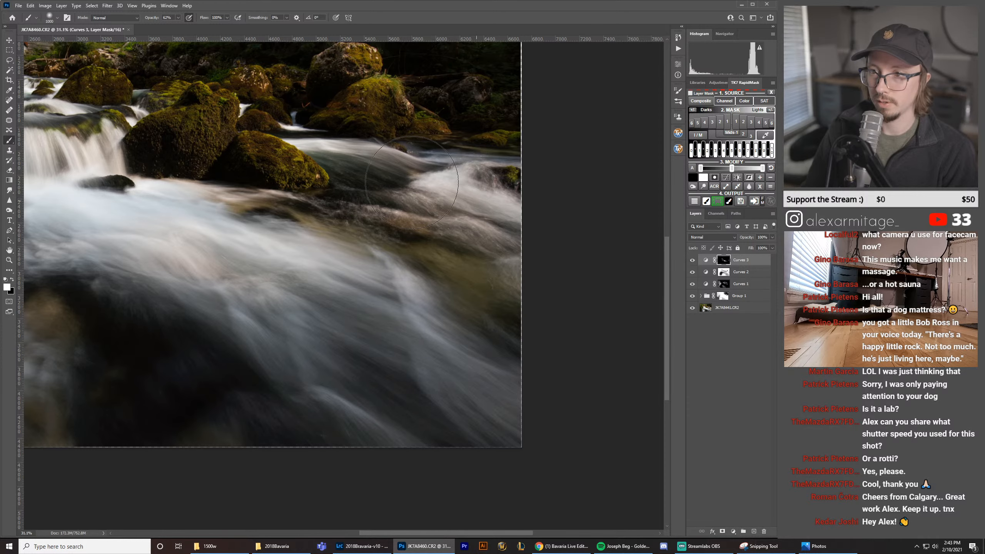
# Step: Load a fresh Lights 2 luminosity selection with Curves 3 hidden, restore the layer and lower the brush opacity to 44%
pyautogui.click(691, 262)
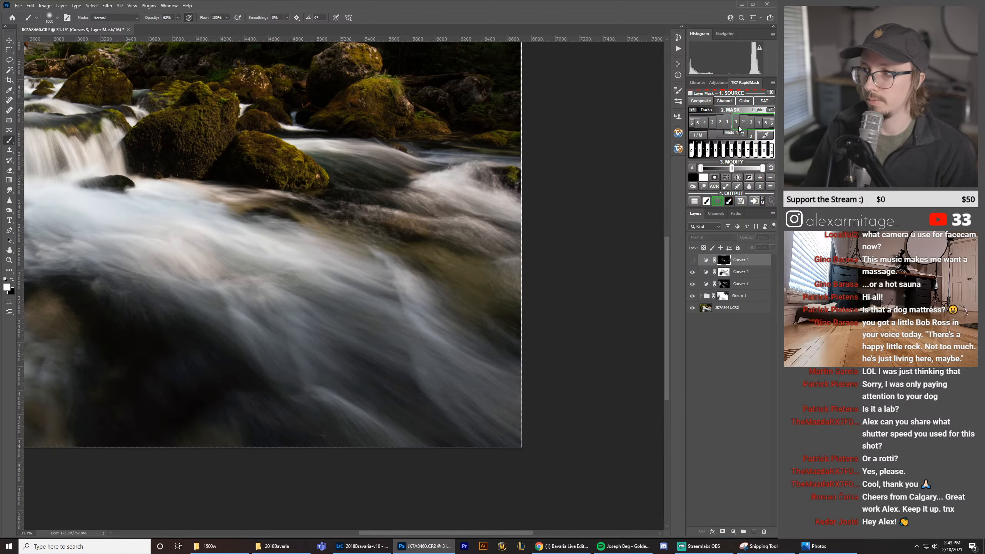
pyautogui.click(743, 123)
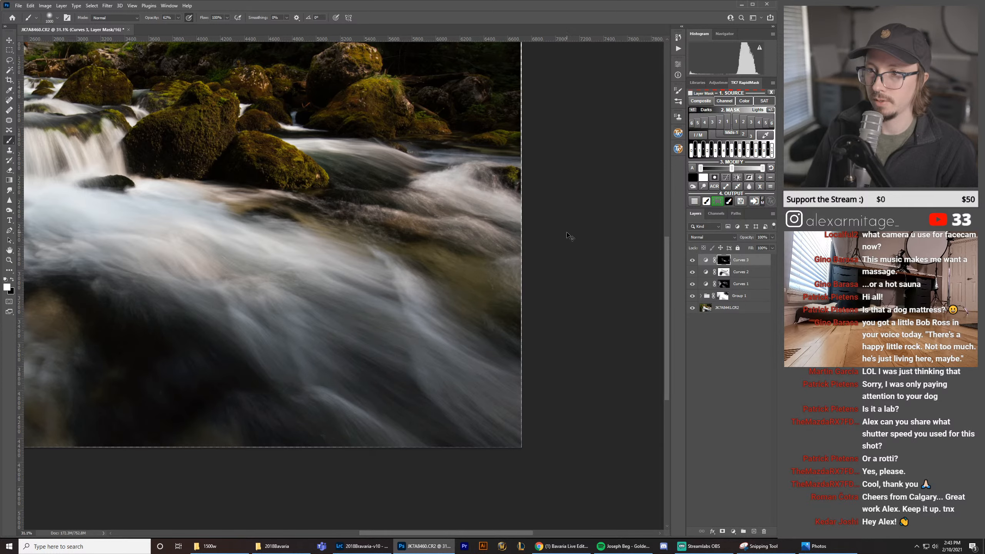
pyautogui.moveTo(145, 19); pyautogui.dragTo(144, 19)
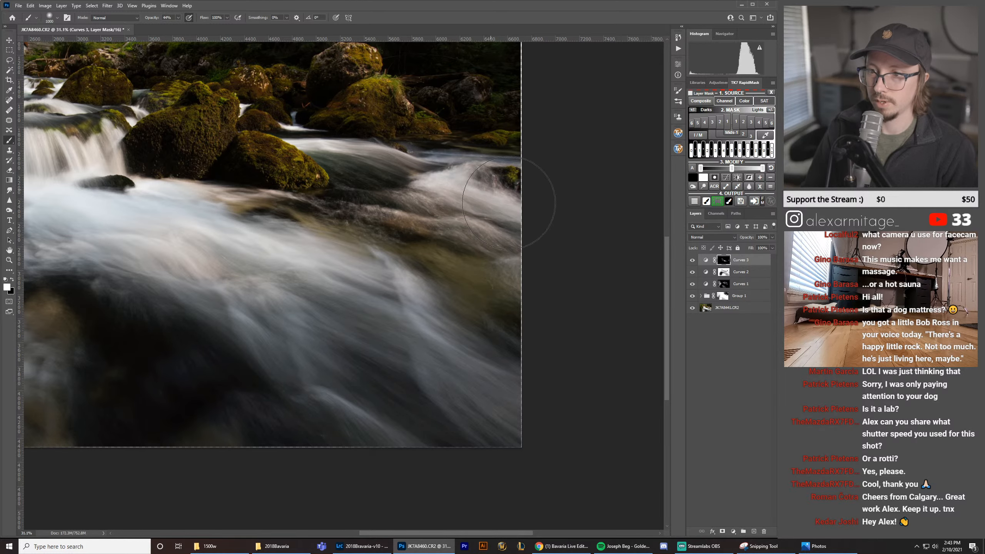
# Step: Reduce the brush to 175 pixels and lower its opacity to 31% for the small rapids below the waterwheel
pyautogui.hotkey('ctrl', '0')
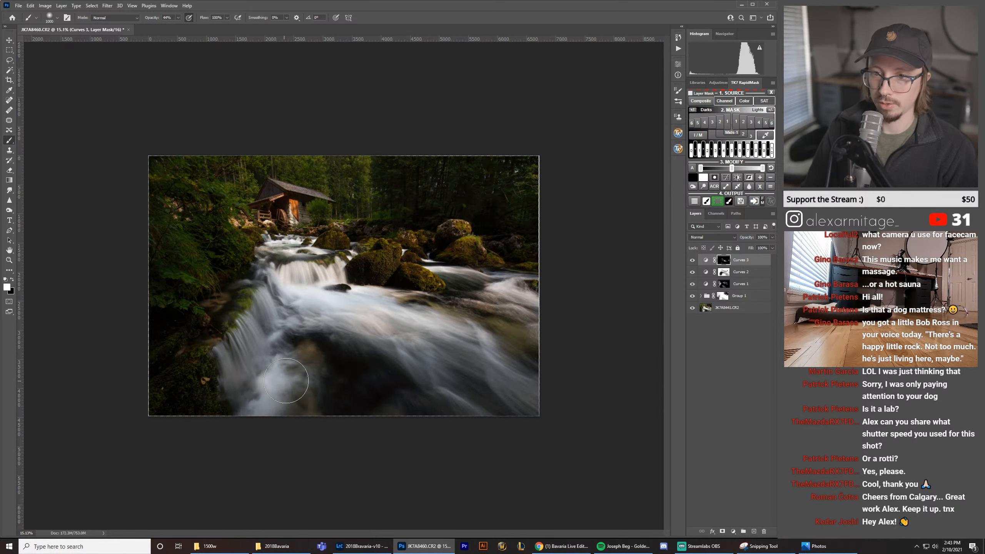
pyautogui.press('z')
pyautogui.moveTo(283, 231)
pyautogui.mouseDown()
pyautogui.moveTo(387, 314)
pyautogui.moveTo(357, 251)
pyautogui.mouseUp()
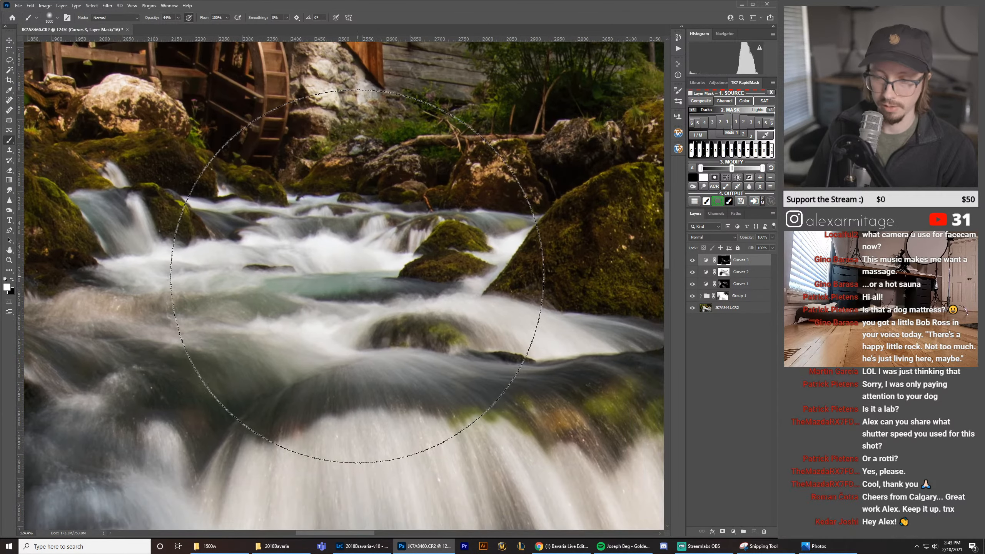
pyautogui.press('[')
pyautogui.press('[')
pyautogui.press('[')
pyautogui.press('[')
pyautogui.press('[')
pyautogui.press('[')
pyautogui.press('[')
pyautogui.press('[')
pyautogui.press('[')
pyautogui.press('[')
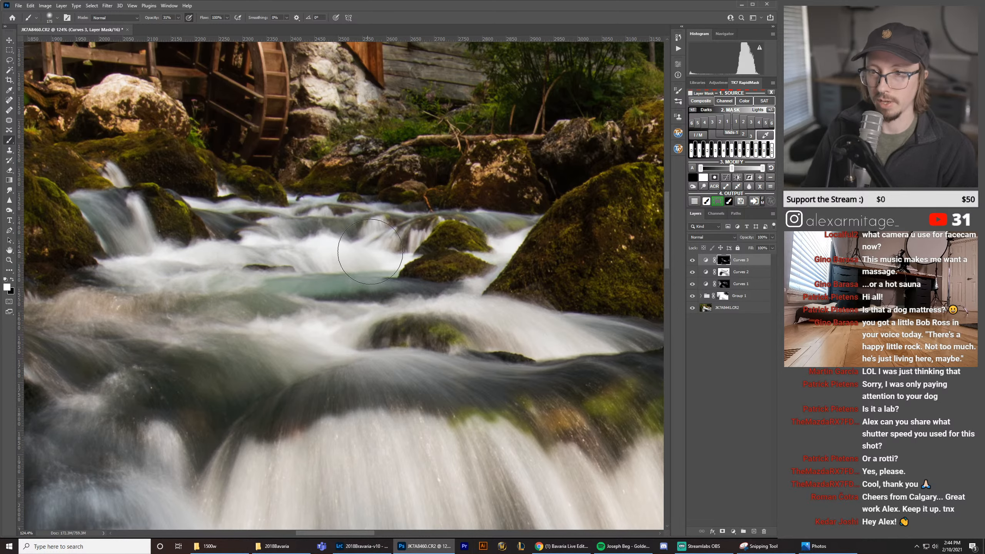
# Step: Enlarge the brush to 600 pixels for the Curves 3 mask over the upper stream and cascade
pyautogui.scroll(-5, 203, 264)
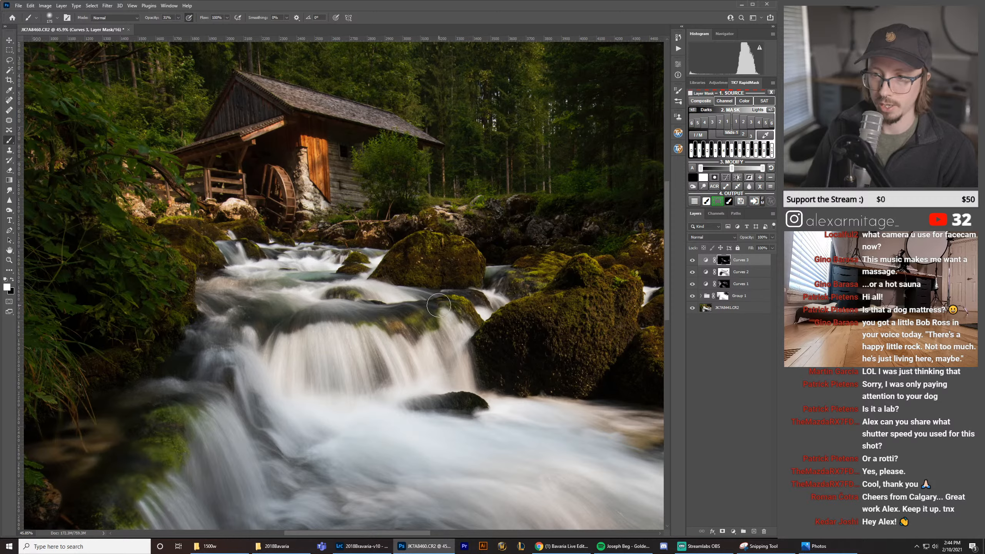
pyautogui.press(']')
pyautogui.press(']')
pyautogui.press(']')
pyautogui.press(']')
pyautogui.press(']')
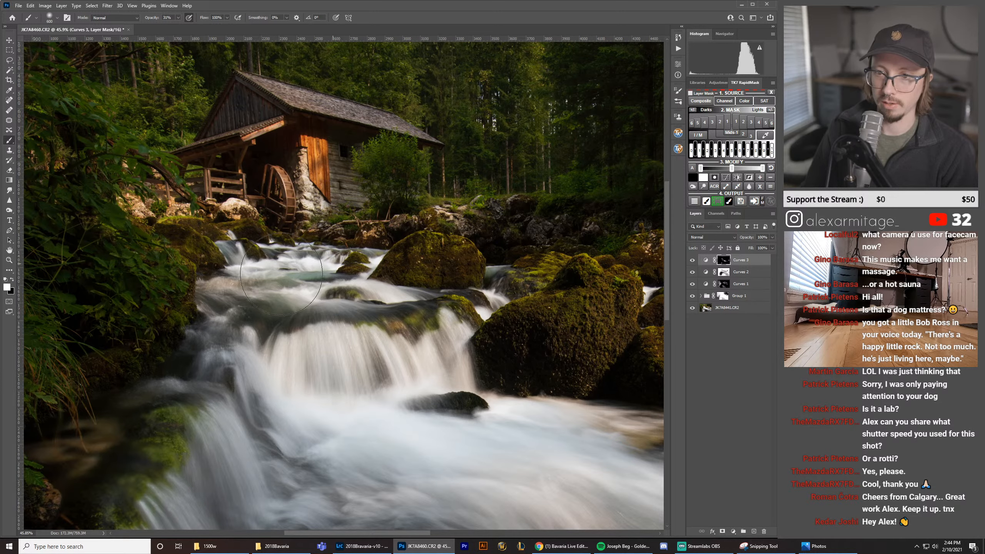
# Step: Compare the upper stream and cascade with Curves 3 repeatedly hidden and shown
pyautogui.click(693, 261)
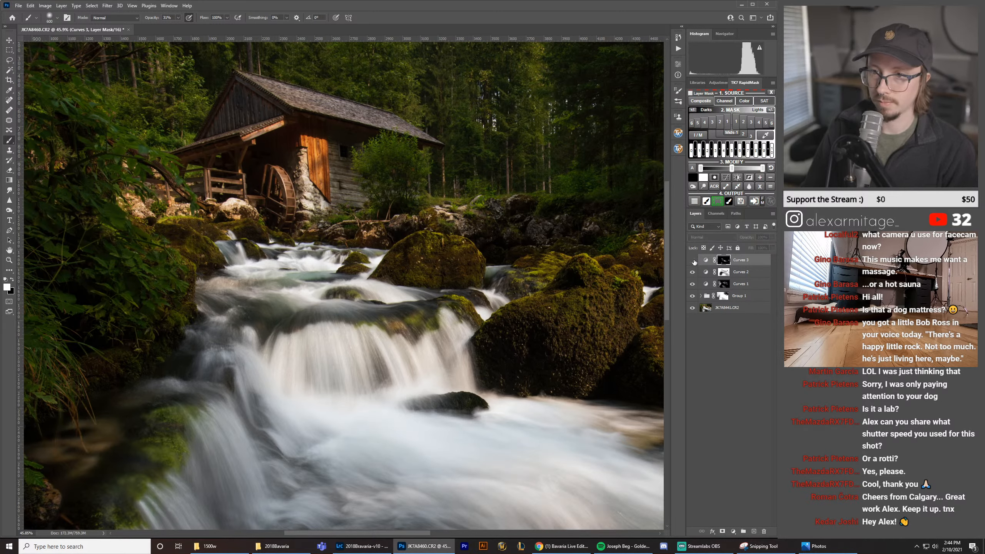
pyautogui.click(693, 261)
pyautogui.click(693, 261)
pyautogui.click(693, 261)
pyautogui.click(693, 261)
pyautogui.click(694, 261)
pyautogui.click(693, 261)
pyautogui.click(693, 261)
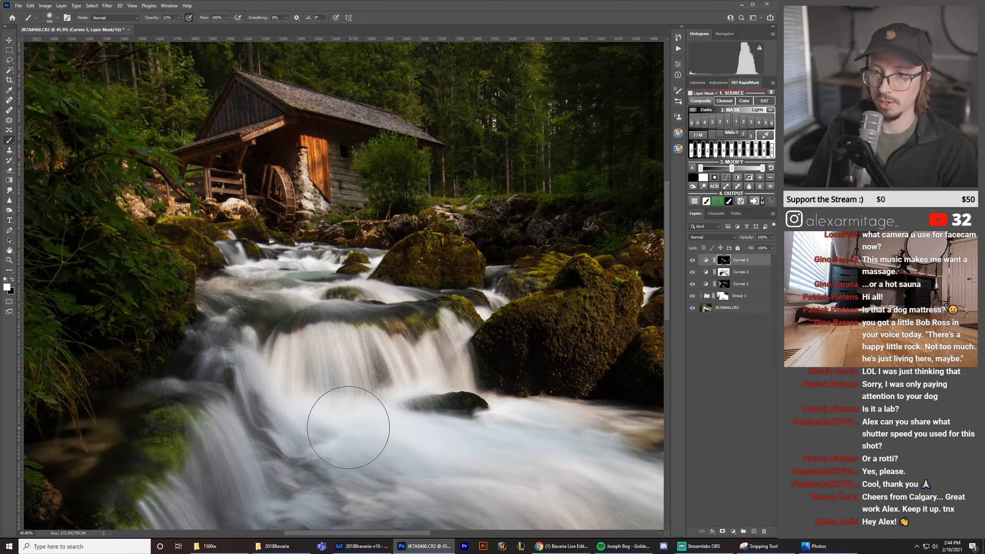
# Step: Hide all three Curves layers and compare the whole photo with Curves 1 switched off and on
pyautogui.press('z')
pyautogui.moveTo(526, 433)
pyautogui.mouseDown()
pyautogui.moveTo(457, 398)
pyautogui.moveTo(466, 398)
pyautogui.mouseUp()
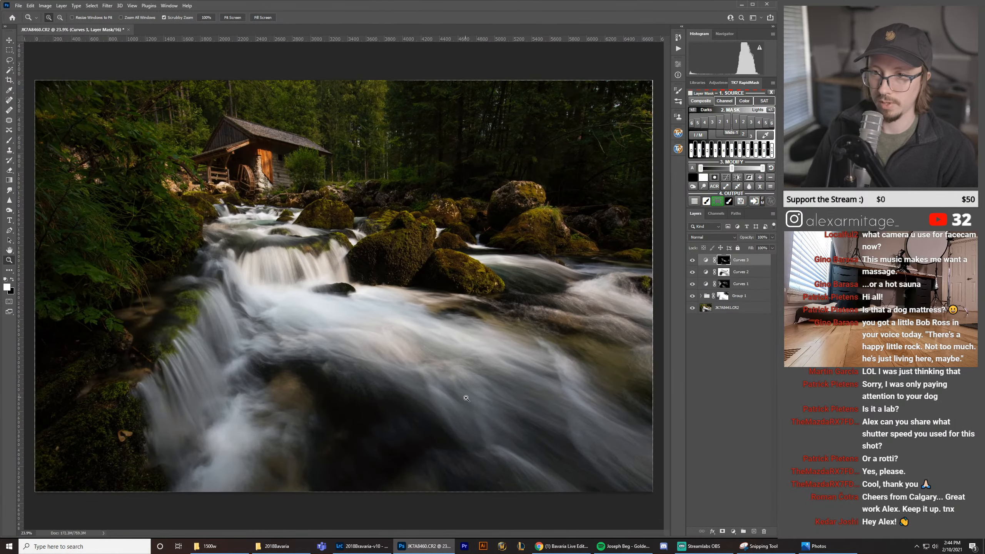
pyautogui.click(692, 260)
pyautogui.click(692, 272)
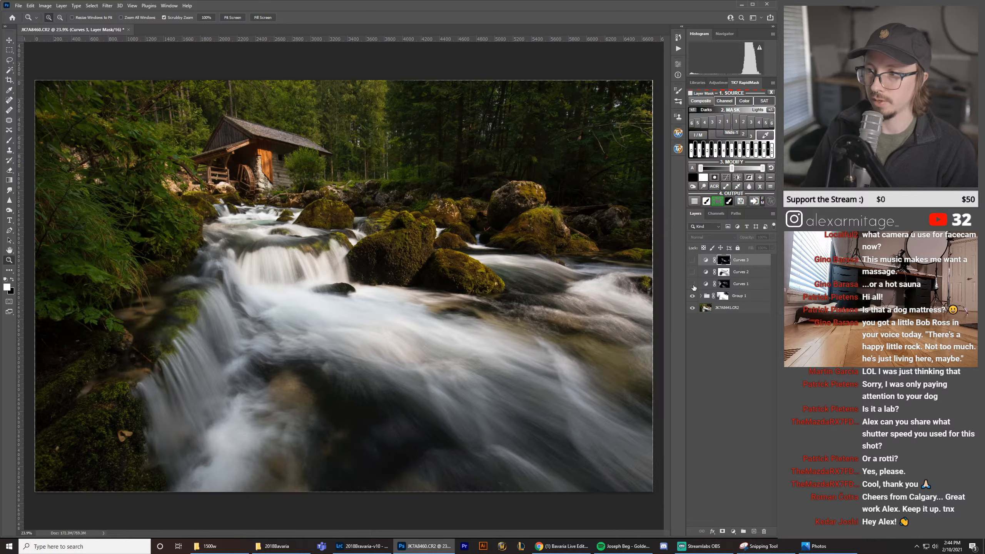
pyautogui.click(692, 285)
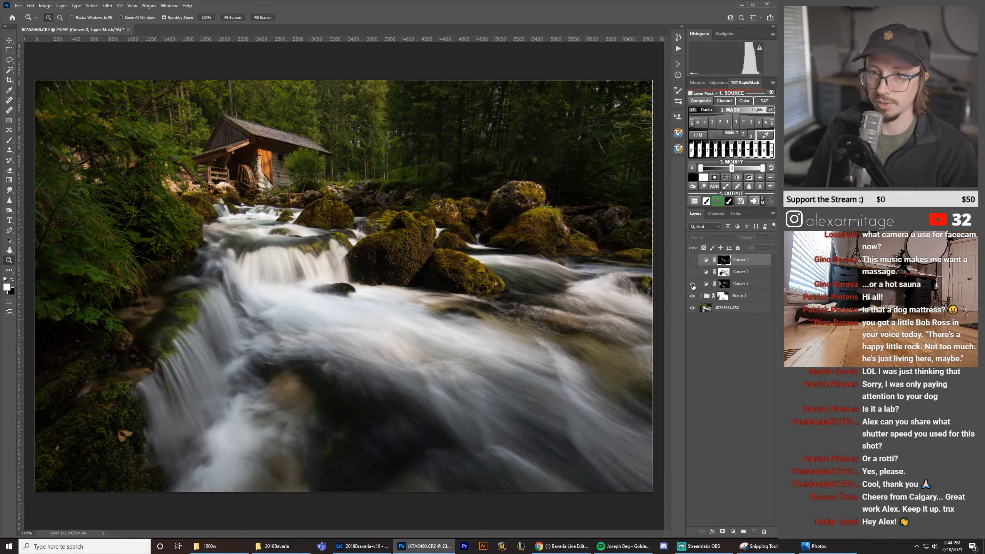
pyautogui.click(693, 284)
pyautogui.click(693, 285)
pyautogui.click(692, 285)
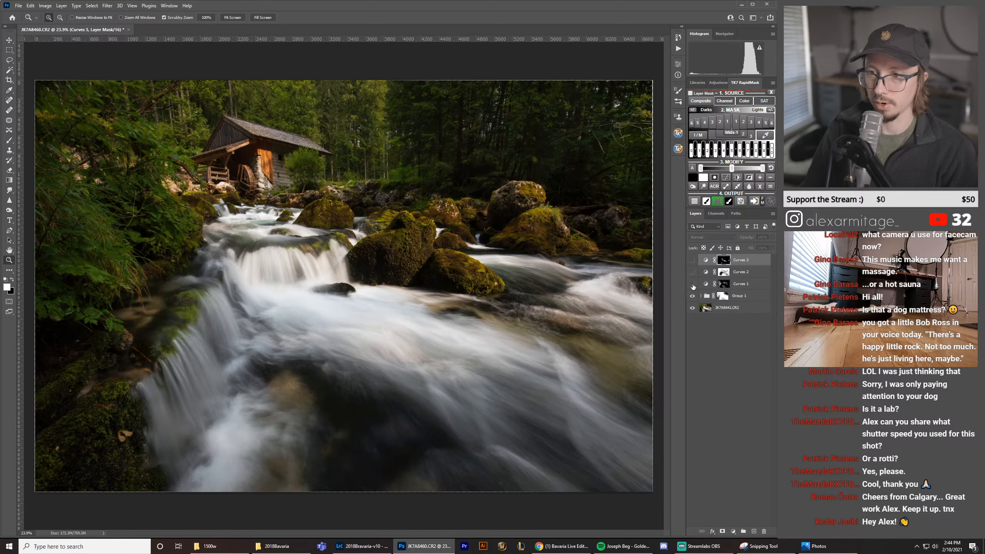
pyautogui.click(693, 285)
pyautogui.click(693, 285)
pyautogui.click(693, 285)
# Step: Compare the whole photo with Curves 2 and Curves 3 each switched off and on, leaving both visible
pyautogui.click(693, 273)
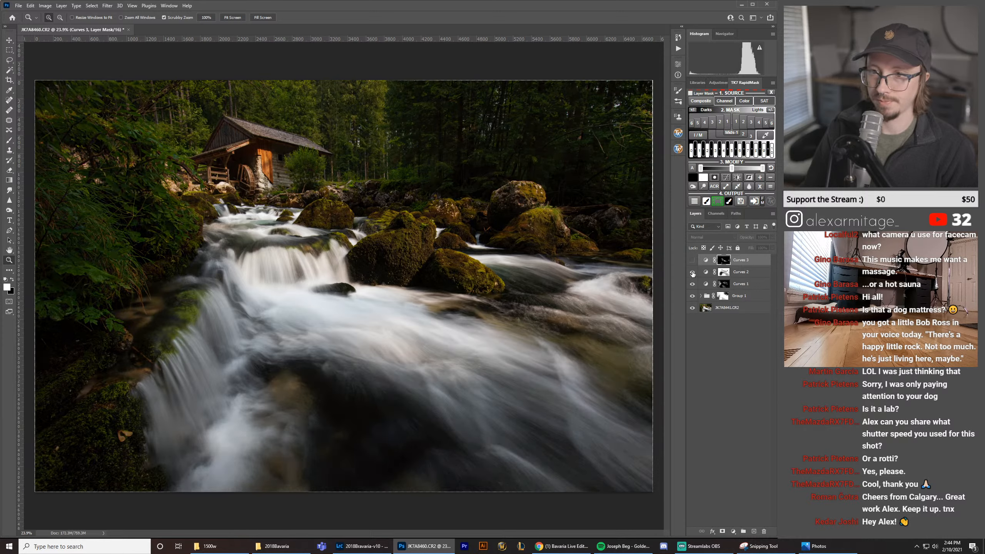
pyautogui.click(693, 273)
pyautogui.click(693, 273)
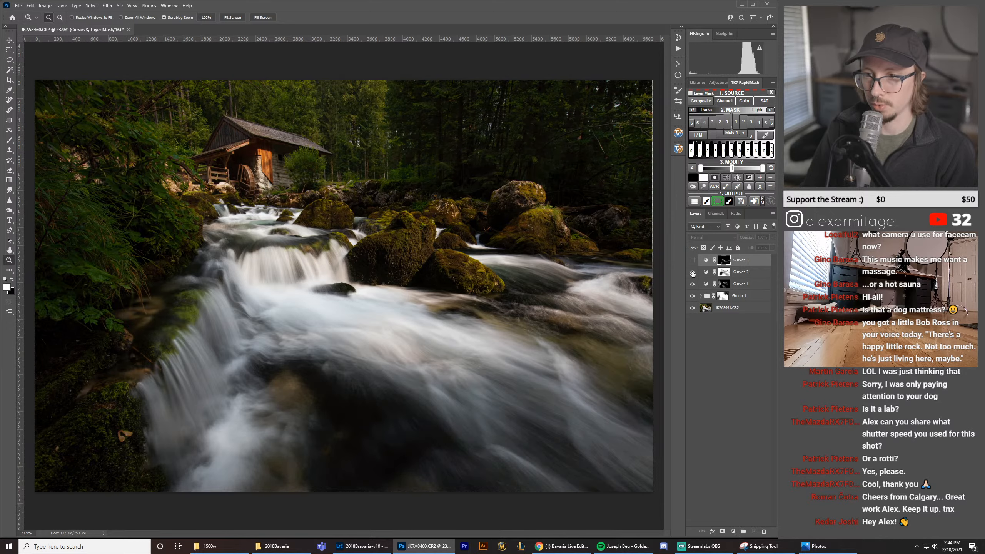
pyautogui.click(693, 273)
pyautogui.click(693, 273)
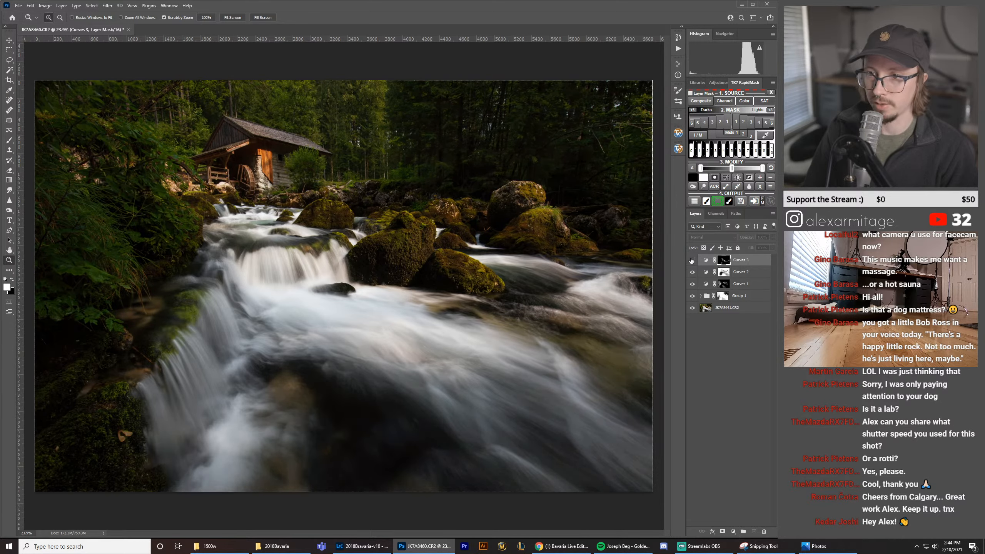
pyautogui.click(693, 261)
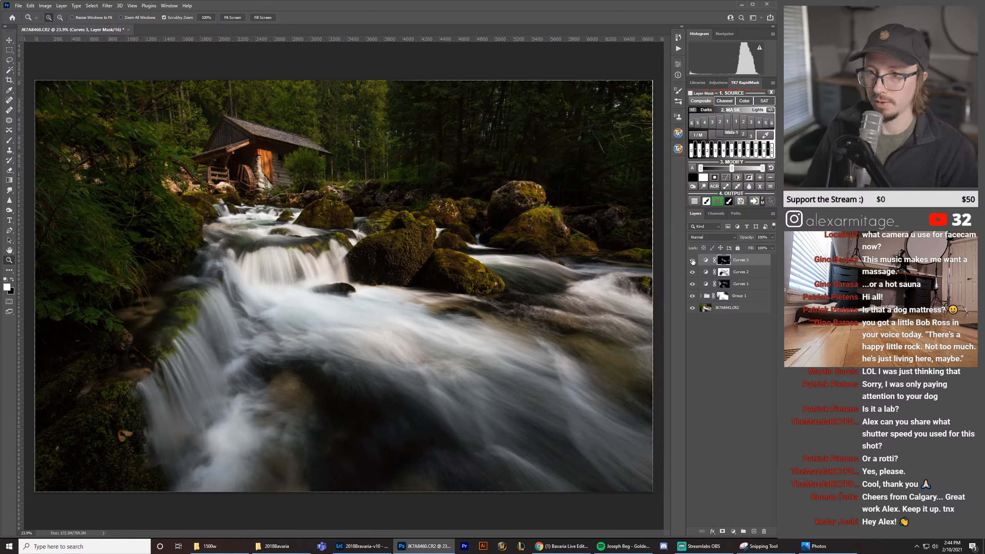
pyautogui.click(693, 261)
pyautogui.click(692, 260)
pyautogui.click(693, 261)
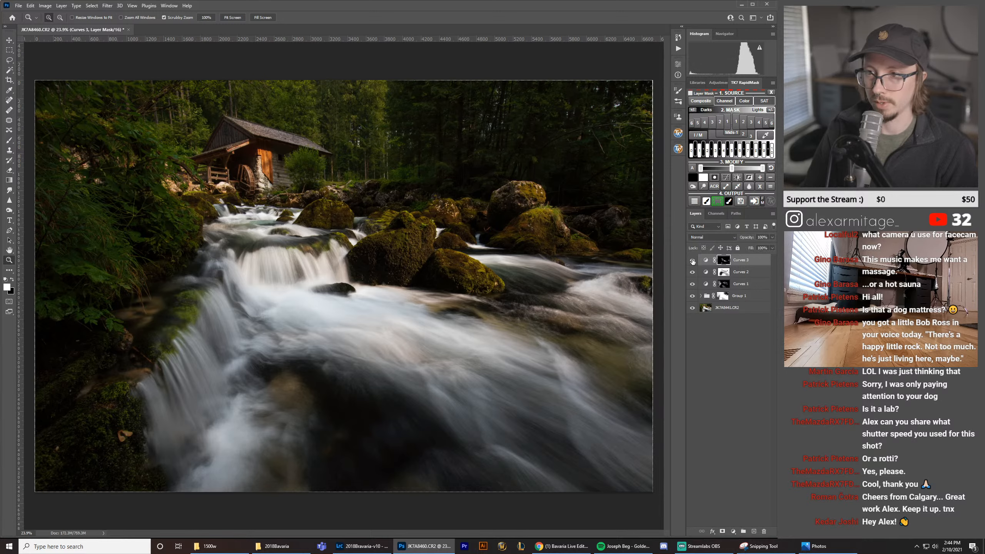
pyautogui.click(693, 260)
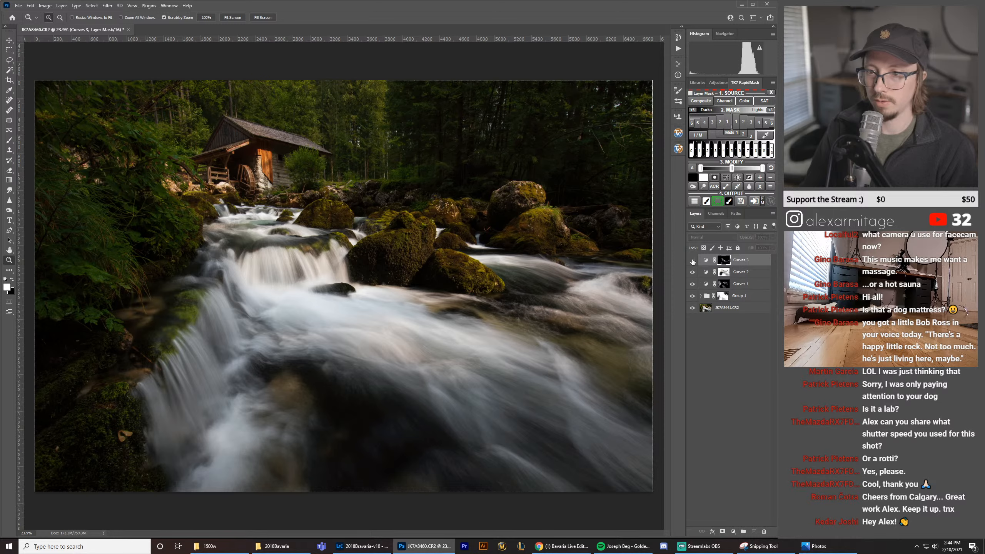
pyautogui.click(693, 261)
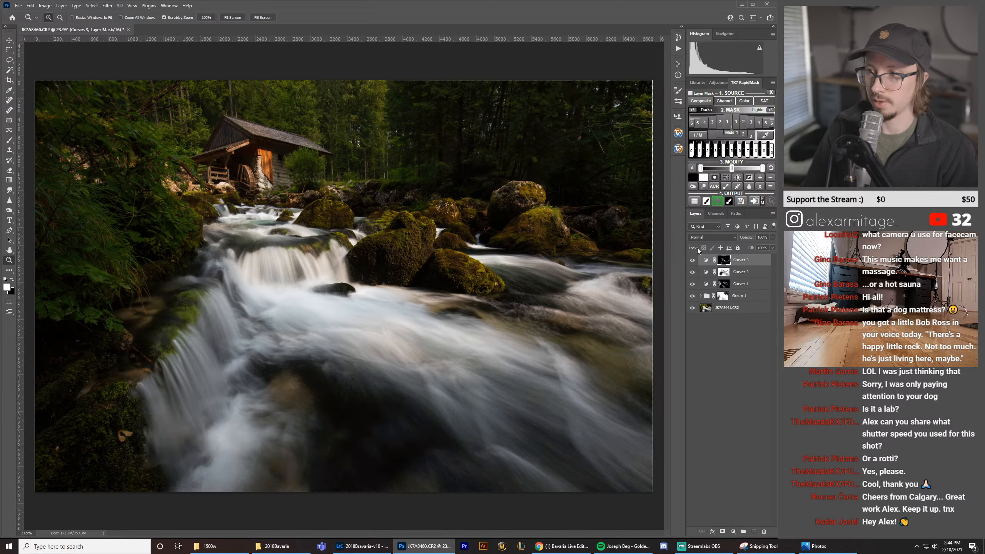
# Step: Examine the tonal curve of the Curves 2 layer and close its settings
pyautogui.doubleClick(705, 272)
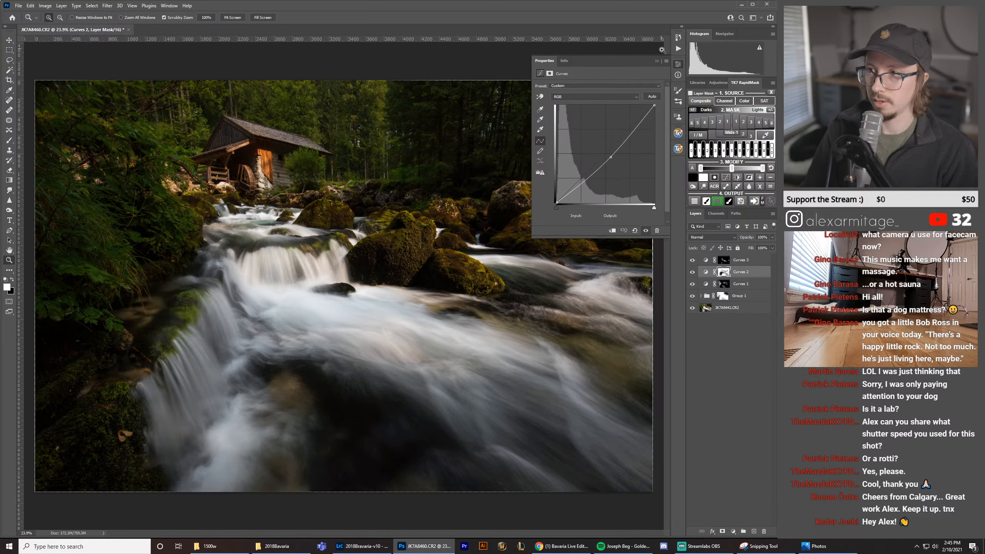
pyautogui.click(679, 66)
pyautogui.click(706, 264)
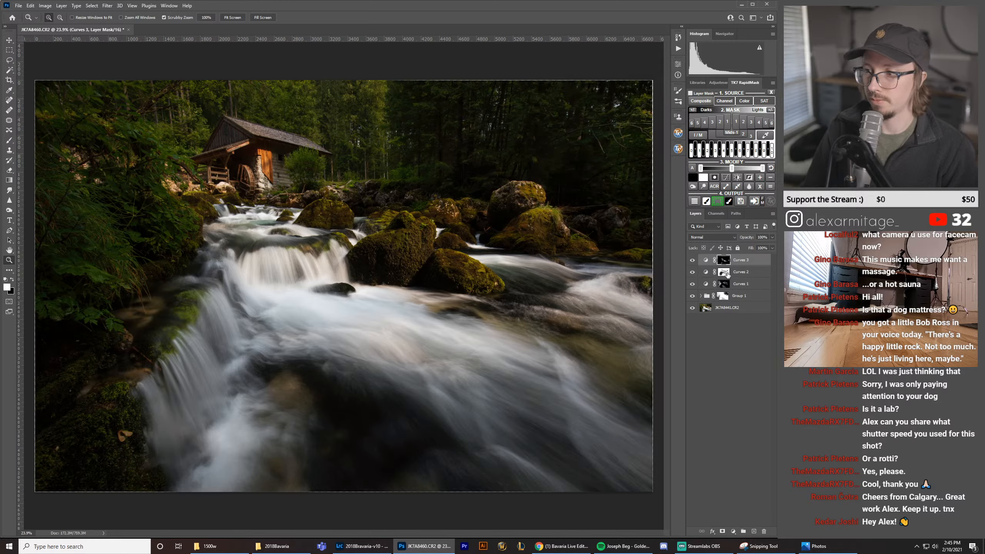
pyautogui.doubleClick(706, 273)
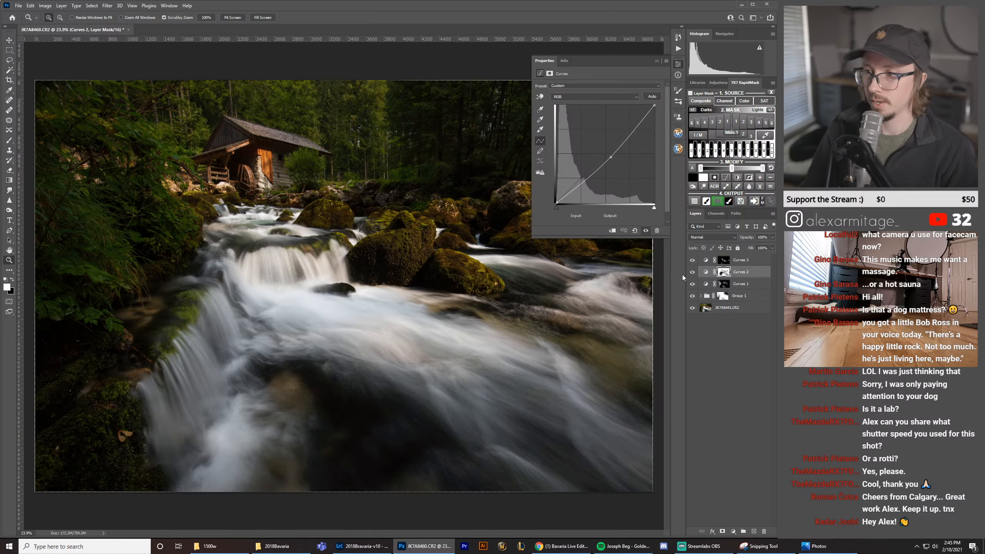
pyautogui.click(678, 65)
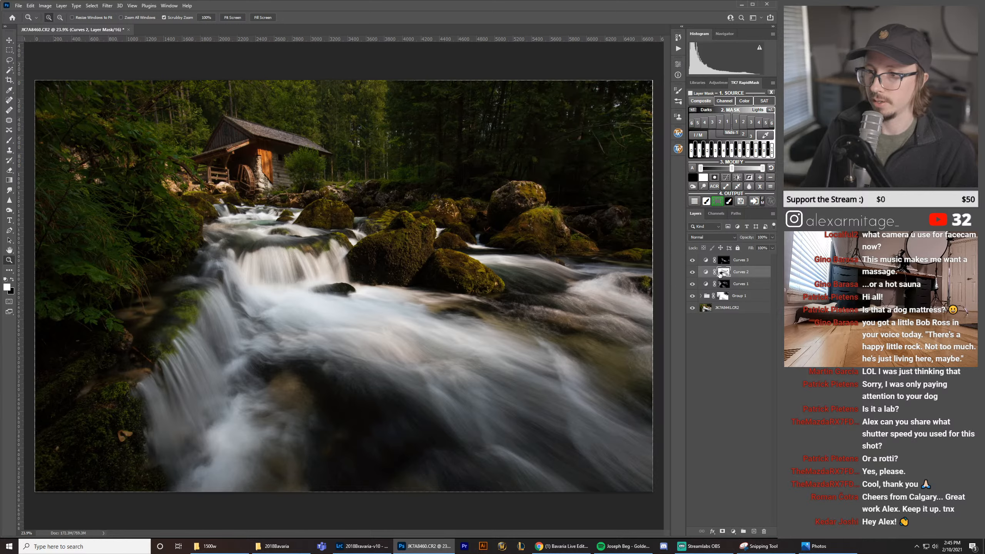
# Step: Add a new Curves adjustment layer above Curves 3 and raise its midtones slightly to brighten the photo
pyautogui.click(730, 263)
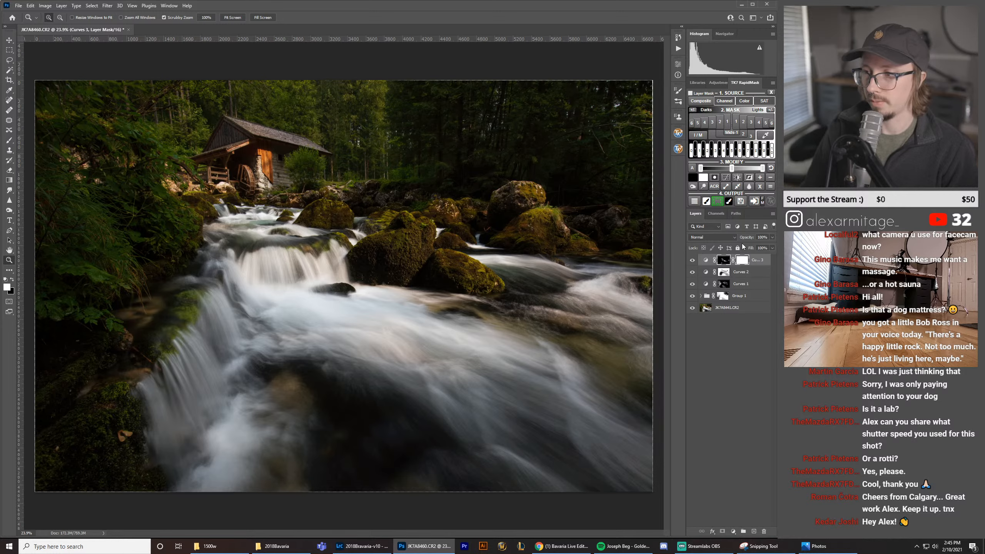
pyautogui.click(733, 532)
pyautogui.click(758, 435)
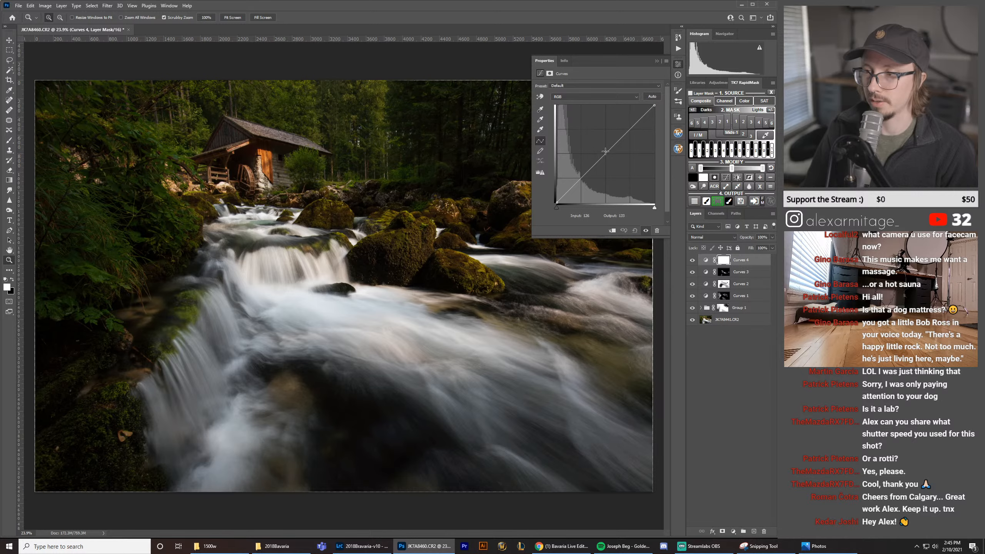
pyautogui.moveTo(605, 151); pyautogui.dragTo(603, 148)
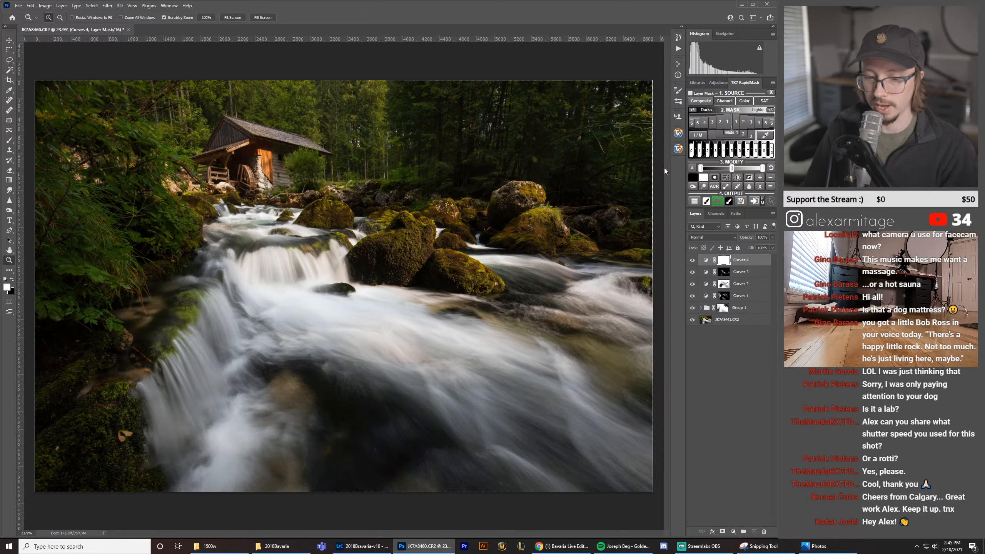
# Step: Invert the Curves 4 mask to black and load a Lights 2 luminosity mask as a selection
pyautogui.hotkey('ctrl', 'i')
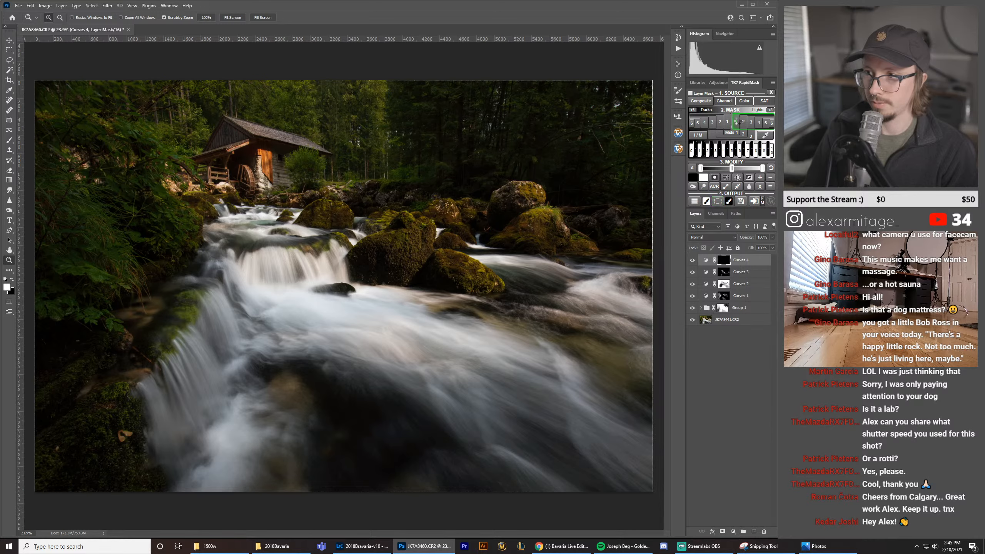
pyautogui.click(738, 122)
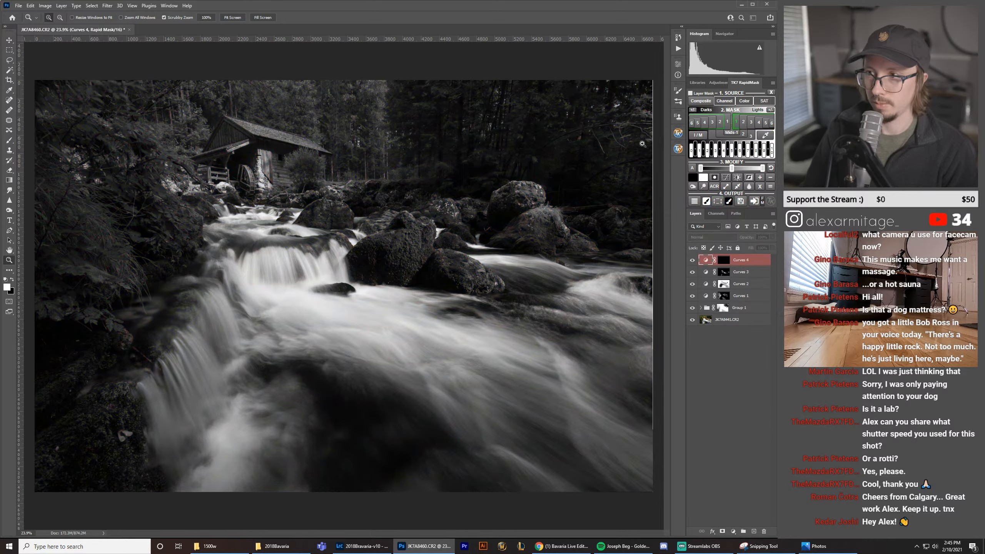
pyautogui.click(743, 122)
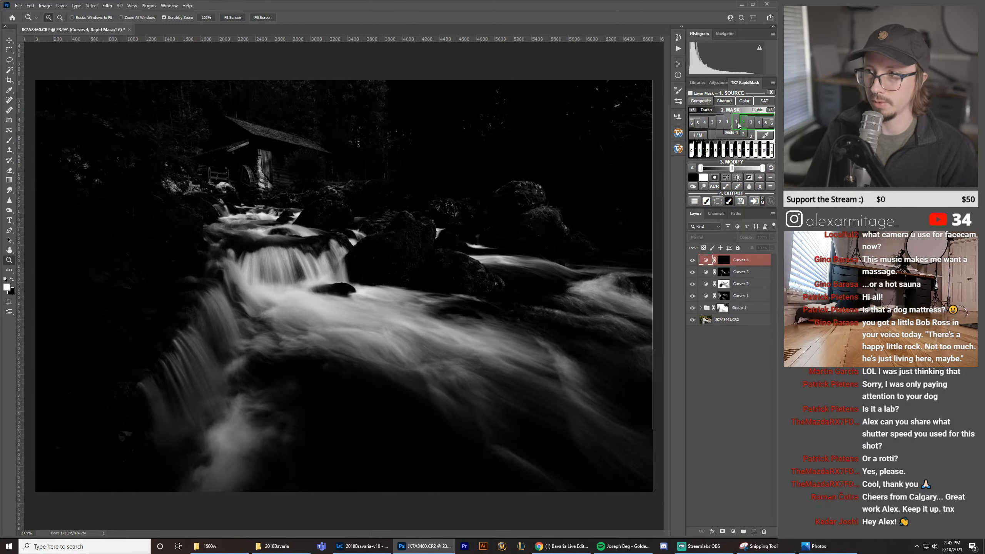
pyautogui.click(717, 202)
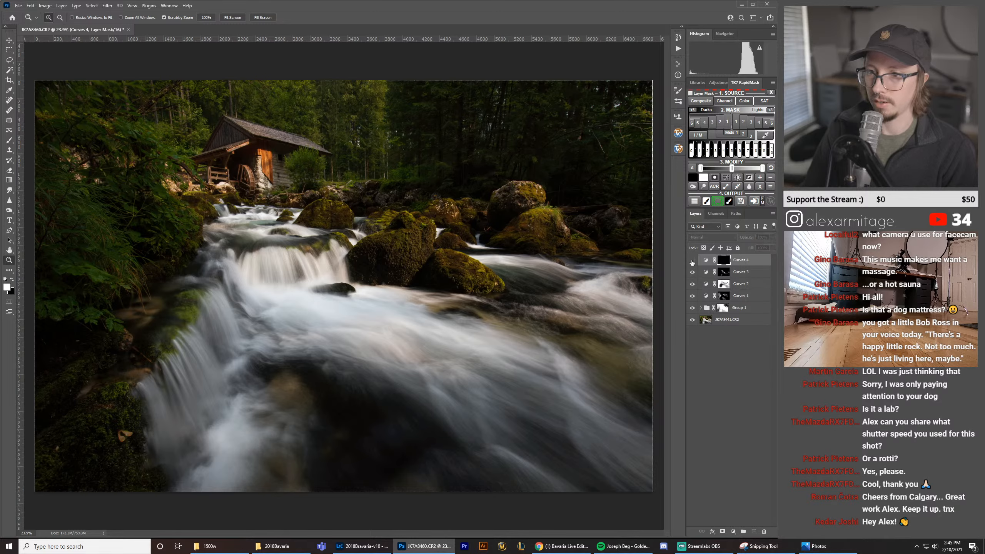
# Step: Brush white at 22% opacity with an enlarged brush over the left cascade on the Curves 4 mask, comparing the layer off and on
pyautogui.press('b')
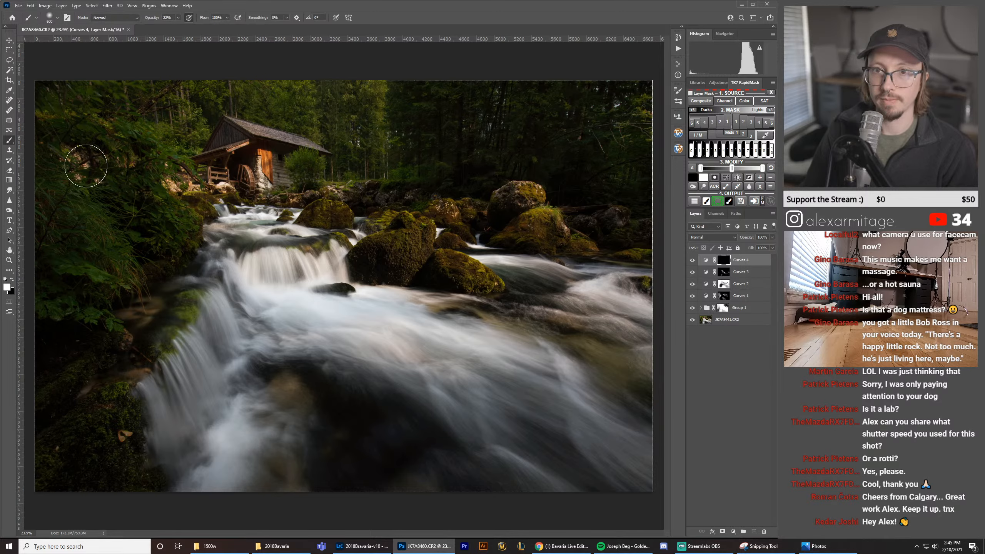
pyautogui.press(']')
pyautogui.press(']')
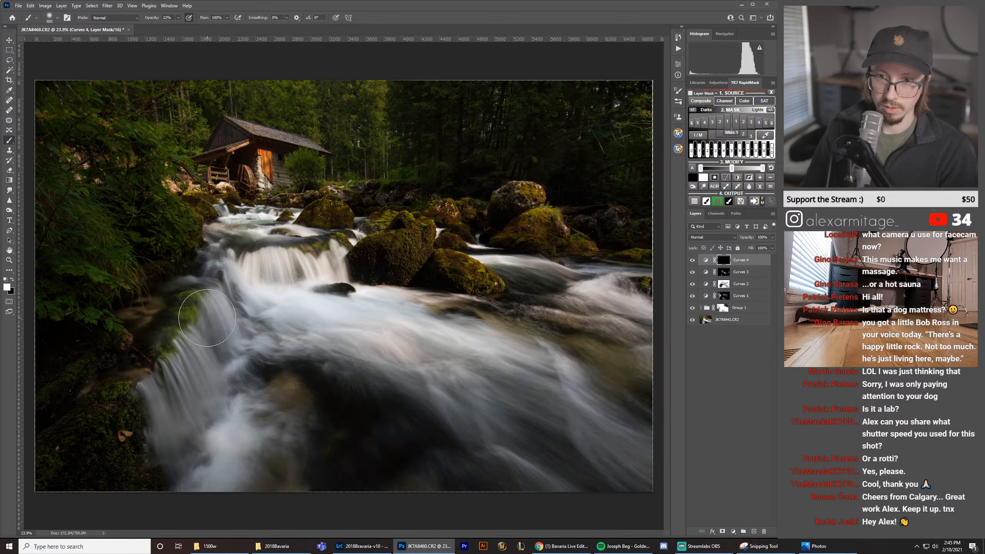
pyautogui.press(']')
pyautogui.press(']')
pyautogui.press(']')
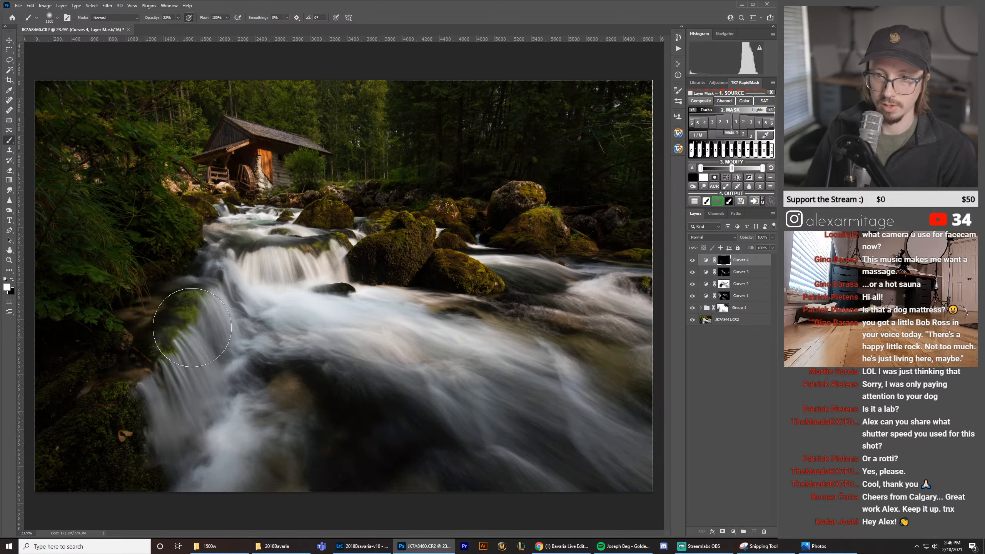
pyautogui.click(692, 261)
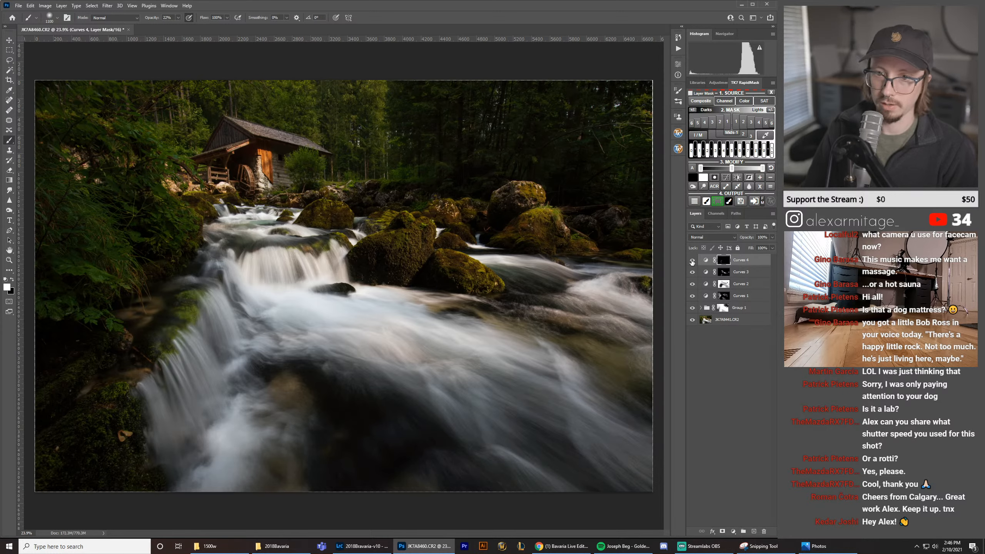
pyautogui.click(692, 261)
# Step: Load a different Lights luminosity selection and paint the left cascade into the Curves 4 mask with a smaller brush
pyautogui.click(738, 123)
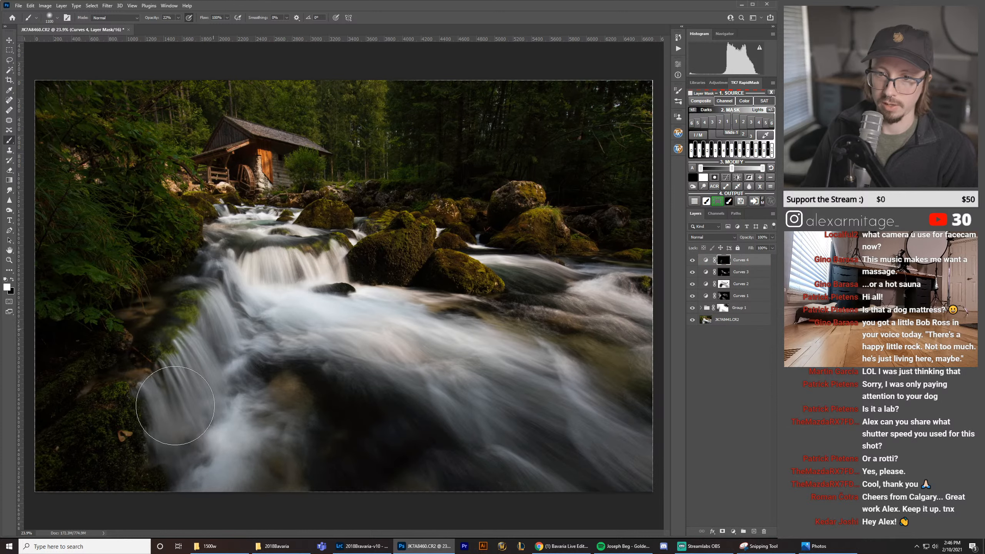
pyautogui.press('[')
pyautogui.press('[')
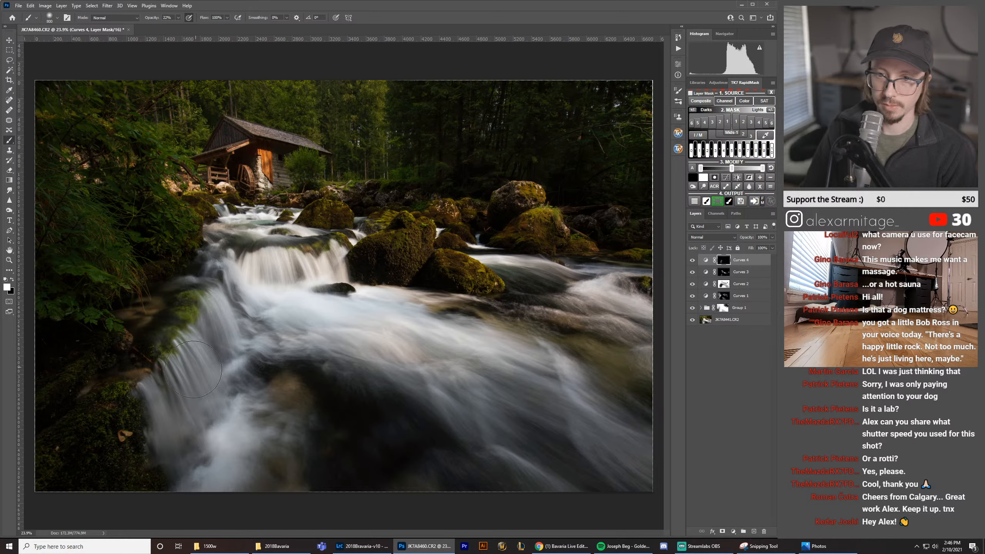
pyautogui.press('[')
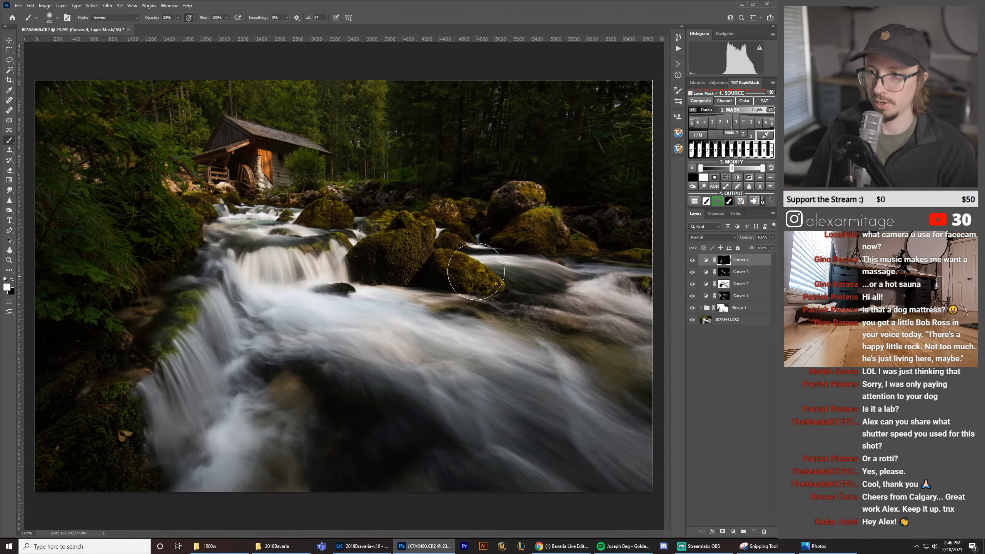
# Step: Paint the mossy boulders right of the waterfall into the Curves 4 mask and check the layer with its mask disabled and enabled
pyautogui.moveTo(476, 270); pyautogui.dragTo(450, 279)
pyautogui.moveTo(499, 298); pyautogui.dragTo(508, 308)
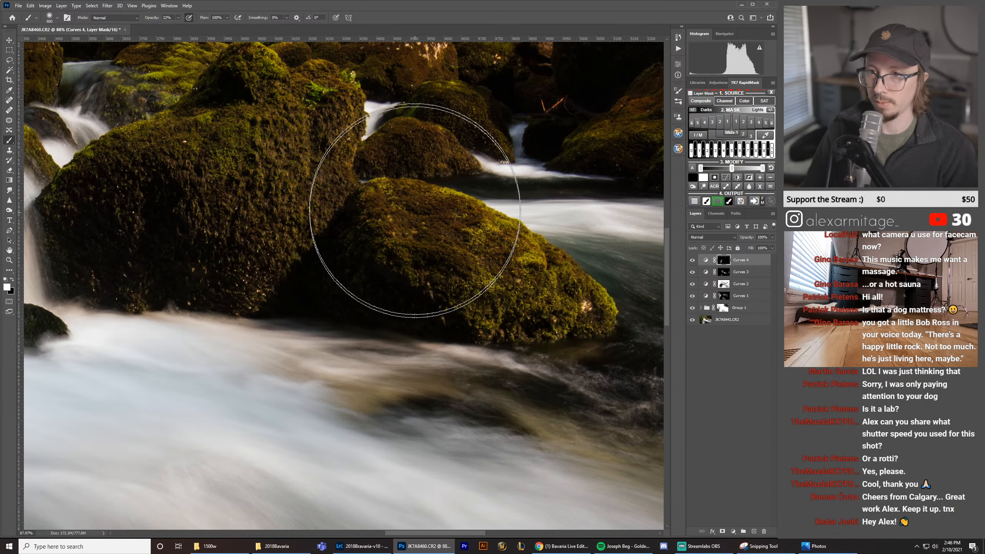
pyautogui.moveTo(399, 190); pyautogui.dragTo(510, 330)
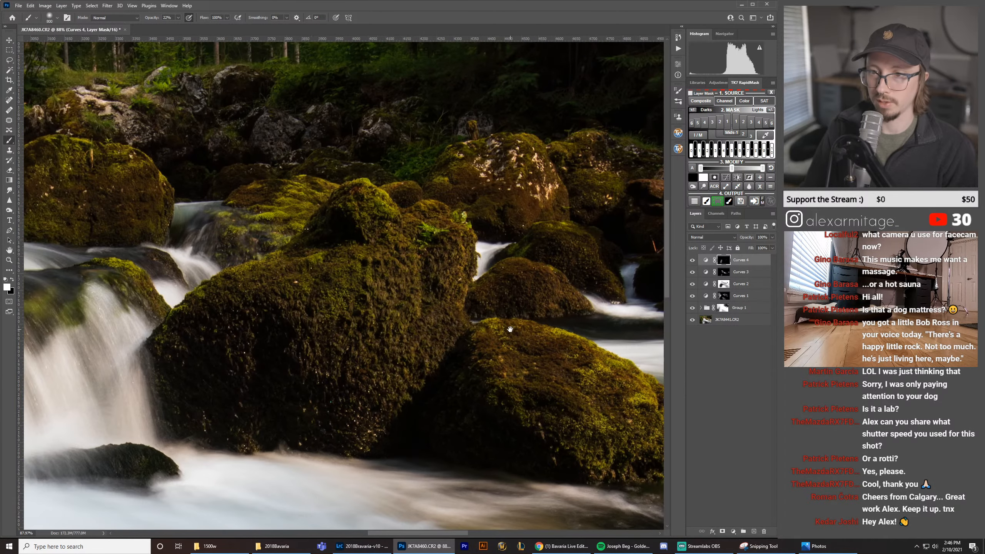
pyautogui.click(693, 261)
pyautogui.click(693, 261)
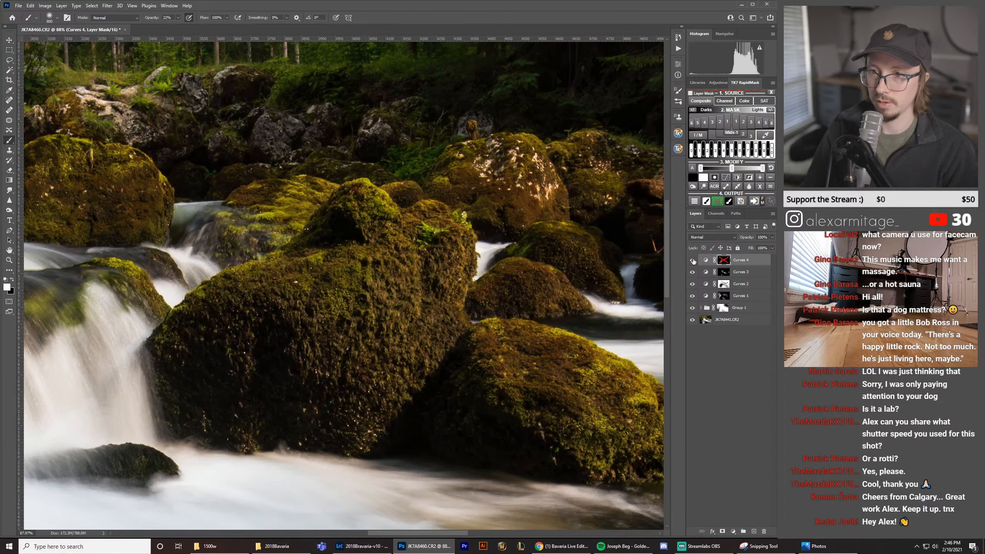
pyautogui.click(693, 260)
# Step: Reduce the brush size, set its opacity to 30%, and brighten the large mossy boulders and right-bank boulders on the Curves 4 mask
pyautogui.press('[')
pyautogui.press('[')
pyautogui.press('[')
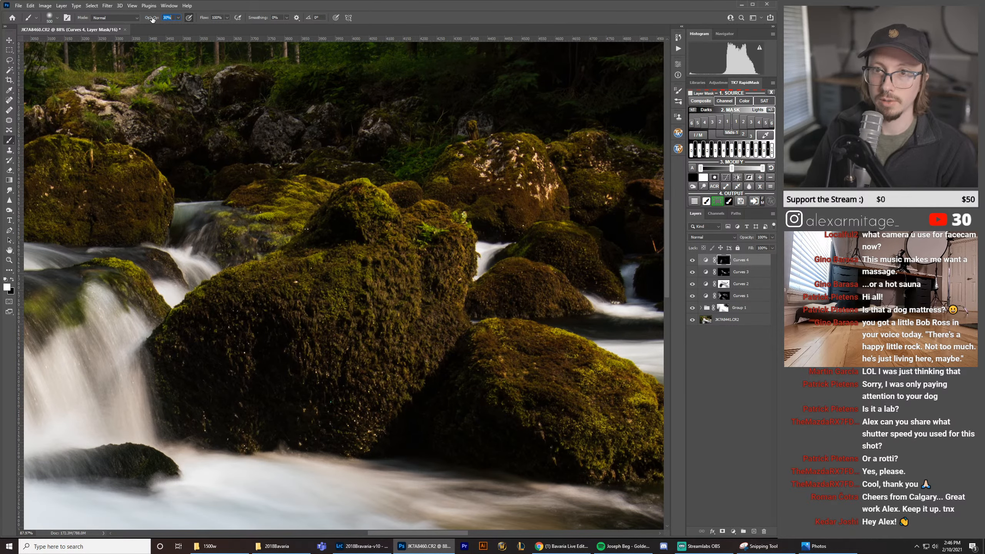
pyautogui.moveTo(358, 198)
pyautogui.mouseDown()
pyautogui.moveTo(422, 246)
pyautogui.moveTo(354, 234)
pyautogui.moveTo(334, 249)
pyautogui.mouseUp()
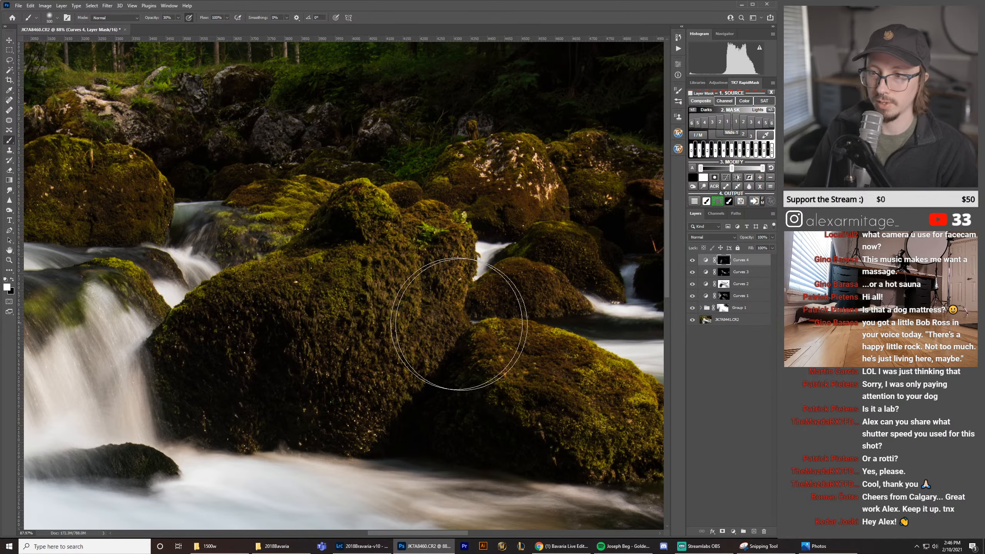
pyautogui.moveTo(459, 324); pyautogui.dragTo(250, 297)
pyautogui.moveTo(510, 210); pyautogui.dragTo(574, 225)
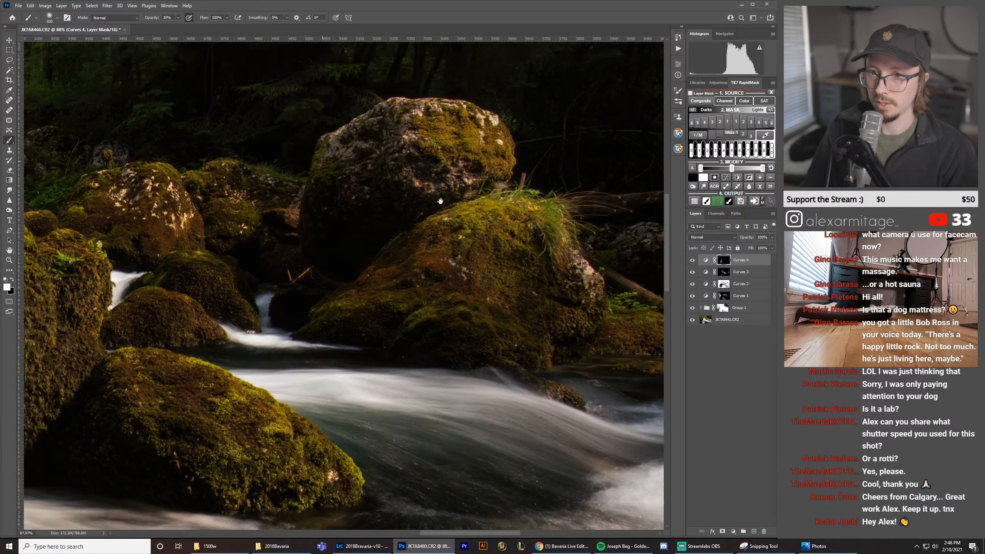
# Step: Brighten the mossy rocks above the waterfall and the area around the mill's waterwheel on the Curves 4 mask
pyautogui.moveTo(377, 233)
pyautogui.mouseDown()
pyautogui.moveTo(630, 237)
pyautogui.moveTo(558, 222)
pyautogui.mouseUp()
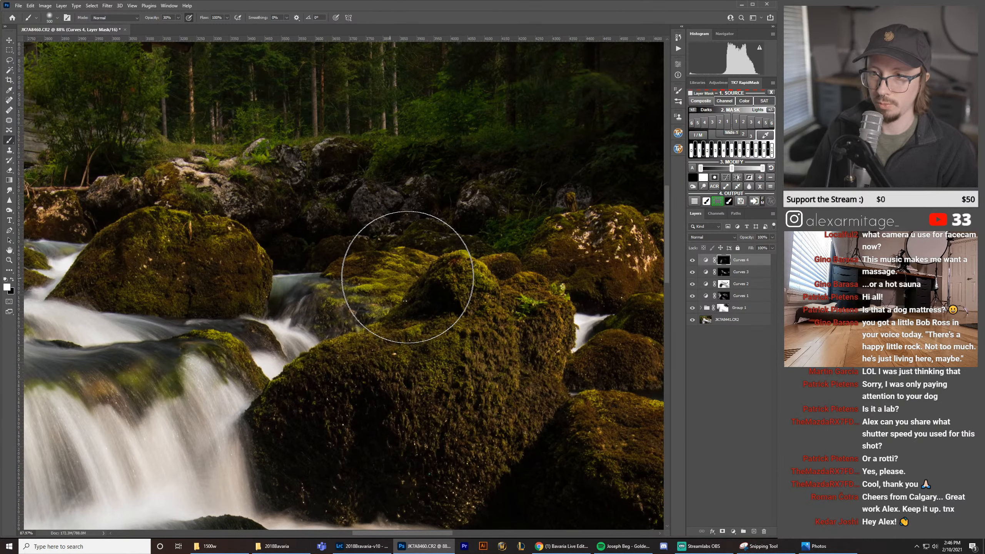
pyautogui.moveTo(202, 206); pyautogui.dragTo(404, 229)
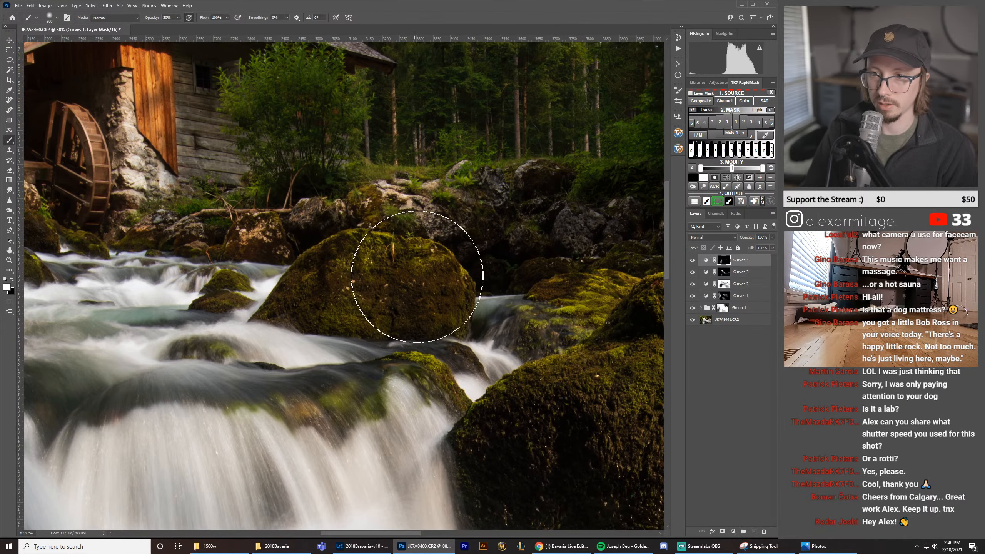
pyautogui.moveTo(365, 339); pyautogui.dragTo(466, 204)
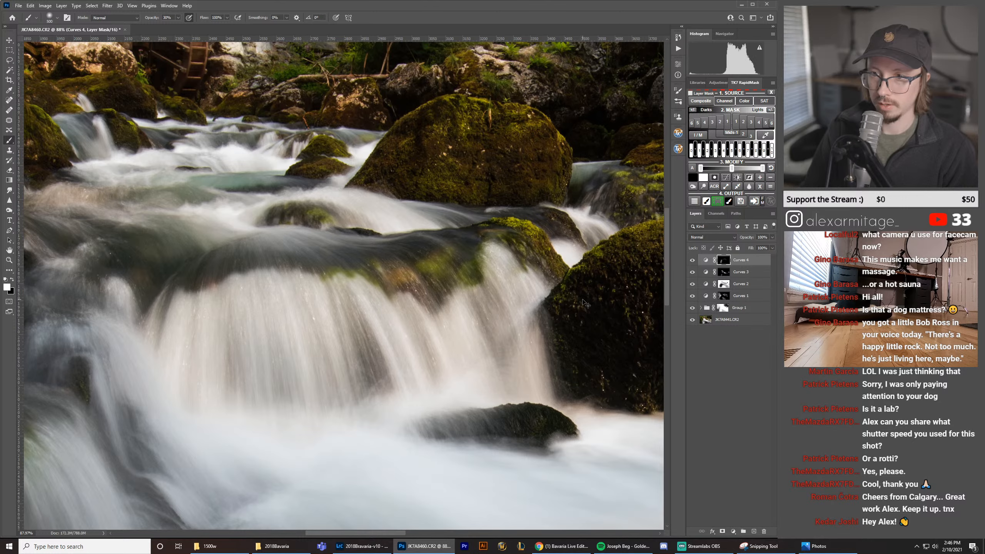
pyautogui.moveTo(392, 163)
pyautogui.mouseDown()
pyautogui.moveTo(468, 267)
pyautogui.moveTo(474, 400)
pyautogui.mouseUp()
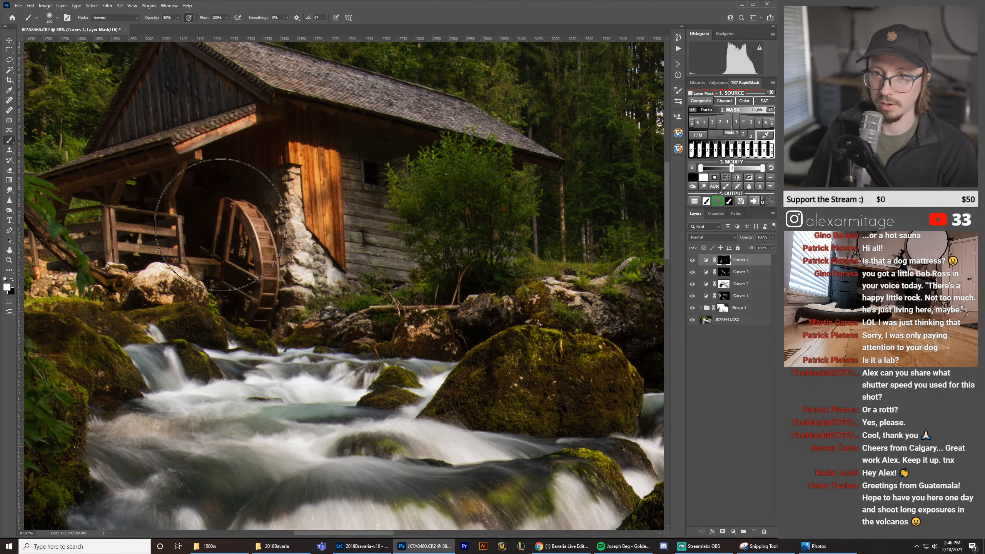
pyautogui.moveTo(207, 184); pyautogui.dragTo(484, 150)
# Step: Compare the whole photo with the Curves 4 layer switched off and on, leaving it visible
pyautogui.press('z')
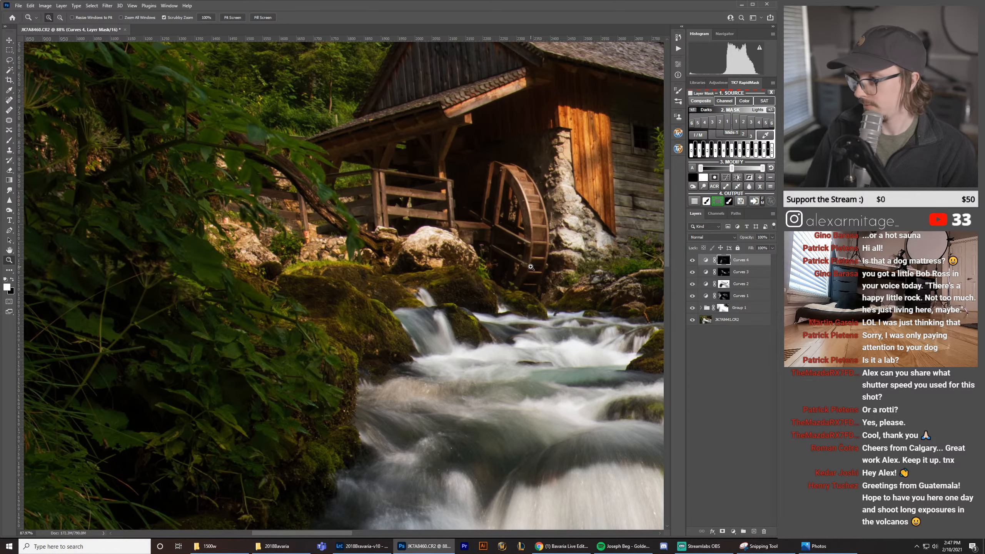
pyautogui.moveTo(527, 267); pyautogui.dragTo(499, 268)
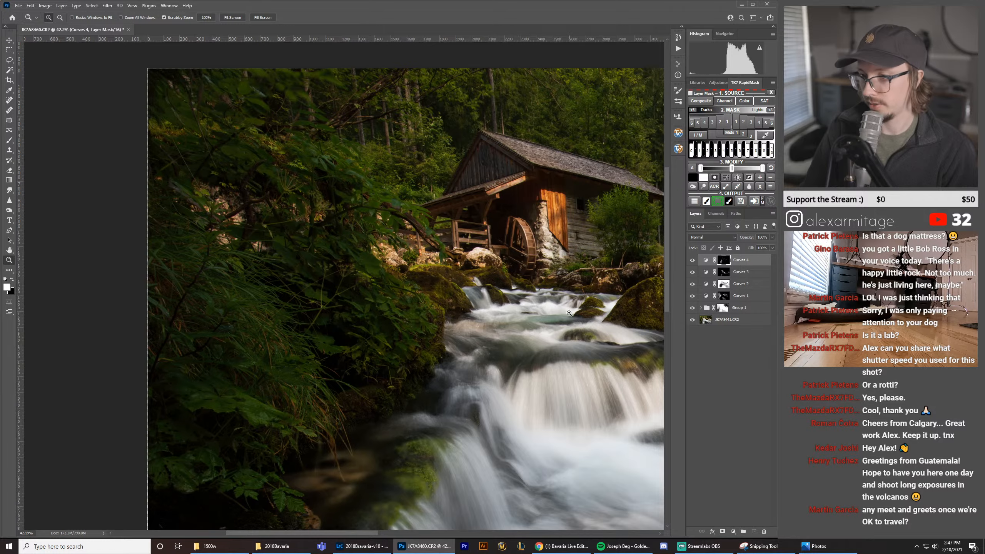
pyautogui.moveTo(570, 313); pyautogui.dragTo(541, 317)
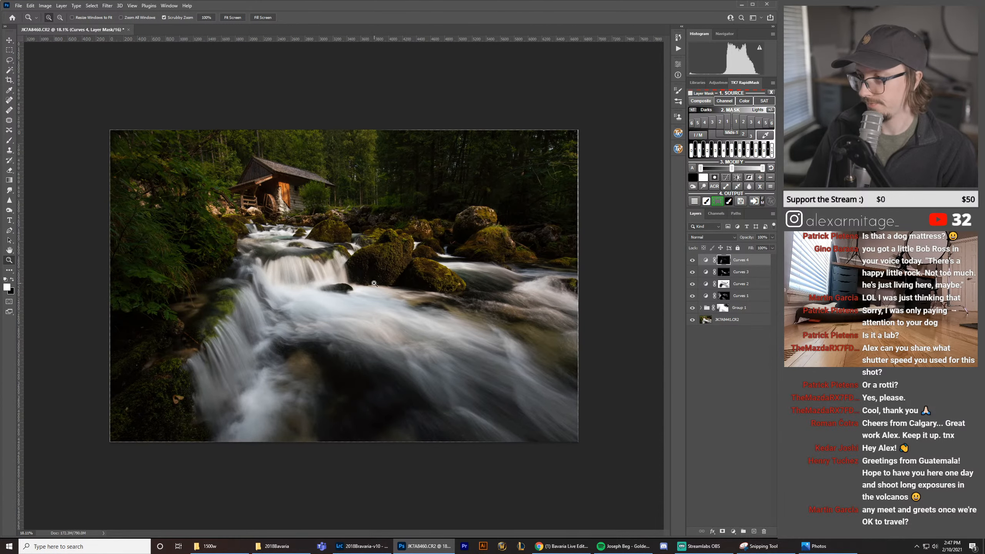
pyautogui.moveTo(382, 282); pyautogui.dragTo(397, 296)
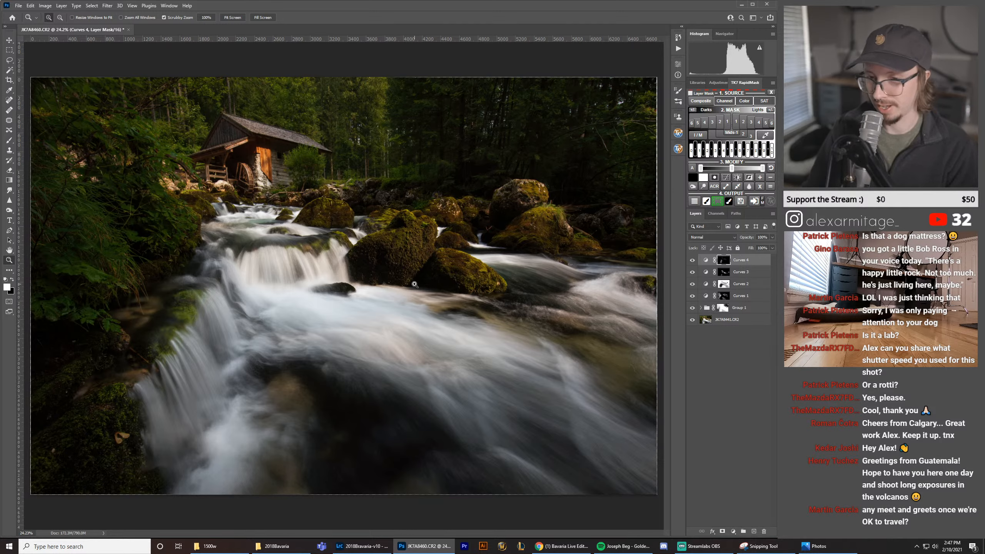
pyautogui.press('b')
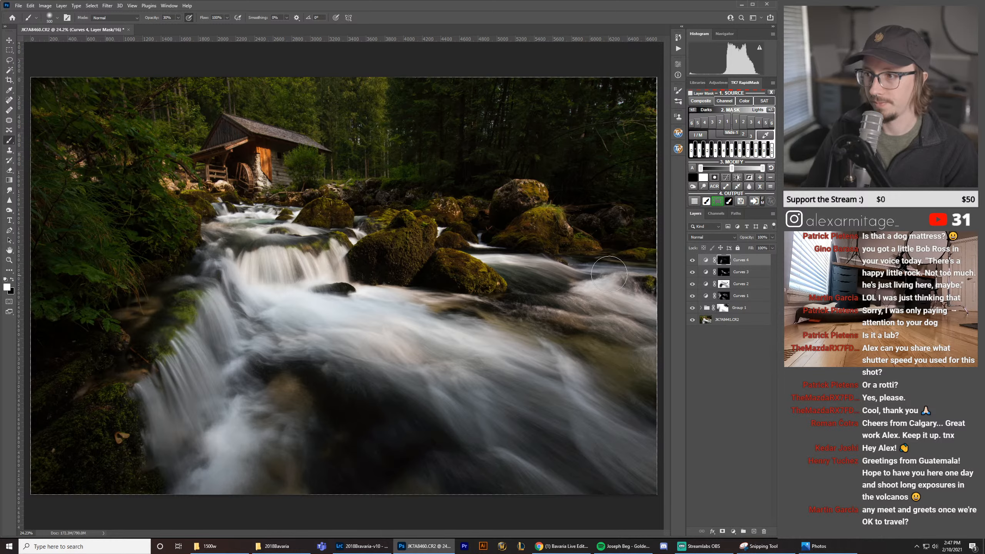
pyautogui.click(693, 261)
pyautogui.click(693, 261)
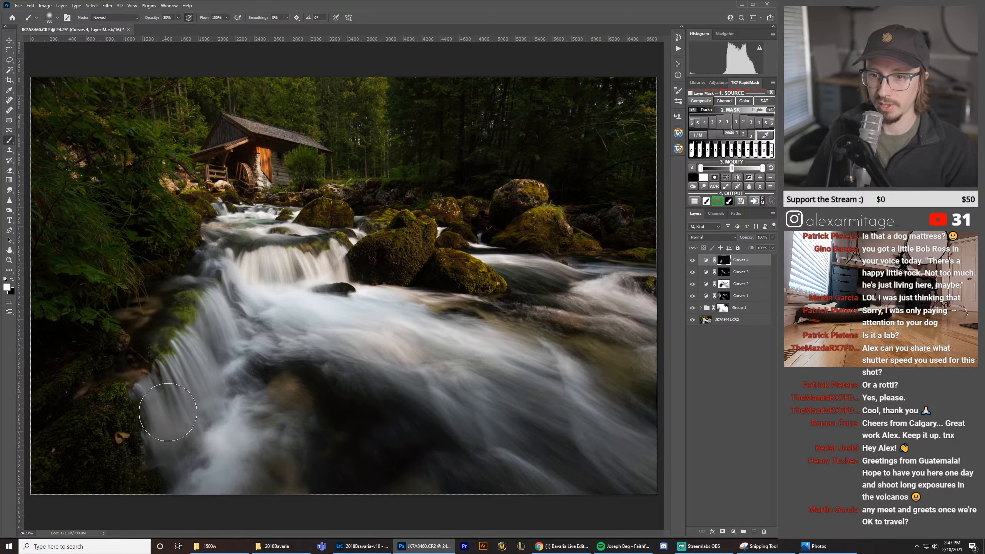
# Step: Paint the highlights of the two large boulders on the right bank into the Curves 4 mask with a smaller 30% brush
pyautogui.press('space')
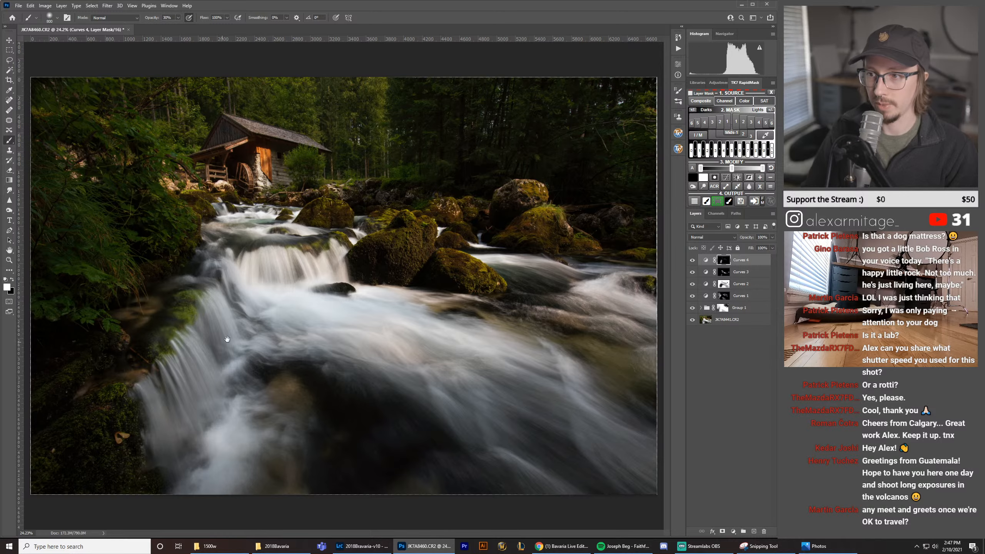
pyautogui.press('z')
pyautogui.moveTo(539, 205)
pyautogui.mouseDown()
pyautogui.moveTo(579, 203)
pyautogui.moveTo(464, 229)
pyautogui.mouseUp()
pyautogui.press('space')
pyautogui.press('b')
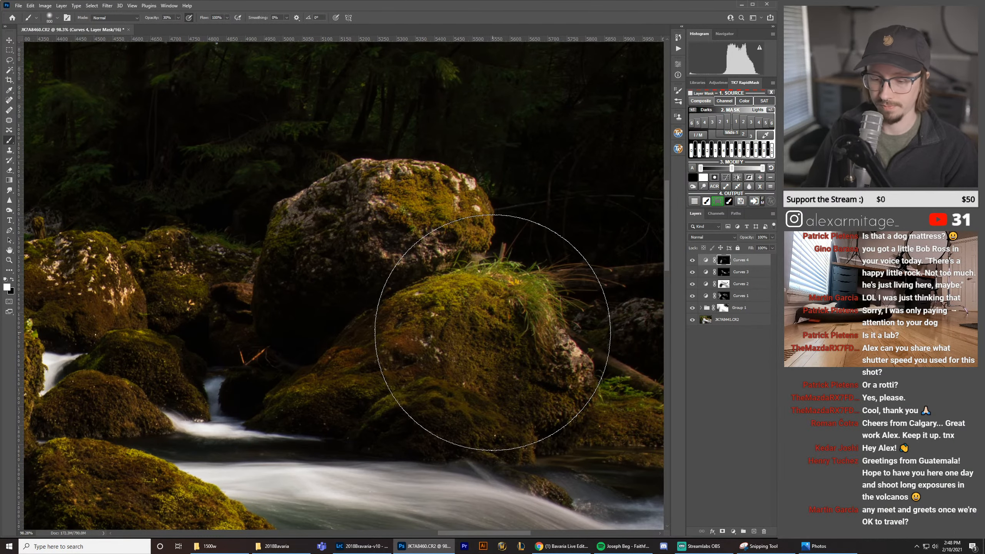
pyautogui.press('[')
pyautogui.press('[')
pyautogui.press('[')
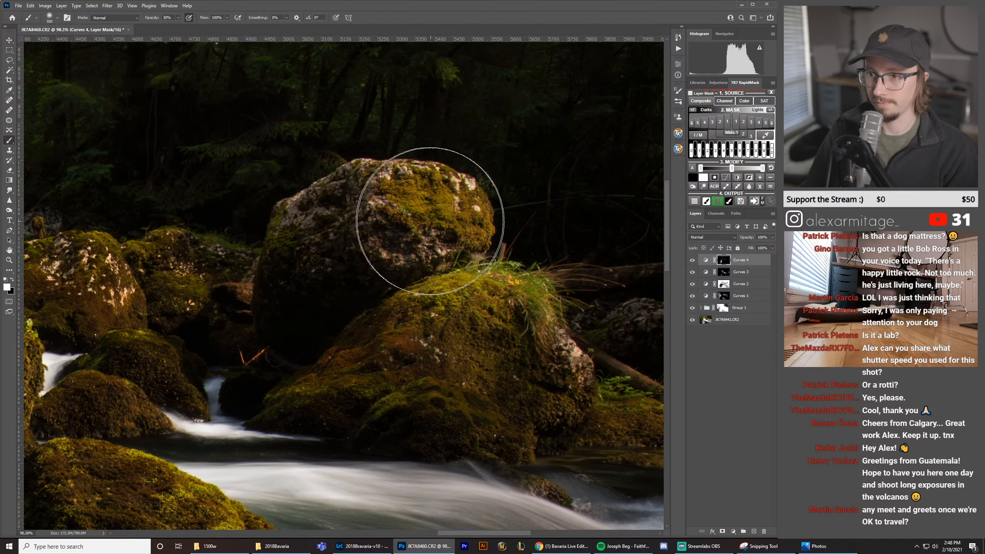
# Step: Brighten the speckled boulder and the mossy midstream boulders in front of it on the Curves 4 mask
pyautogui.press('space')
pyautogui.moveTo(242, 242); pyautogui.dragTo(542, 259)
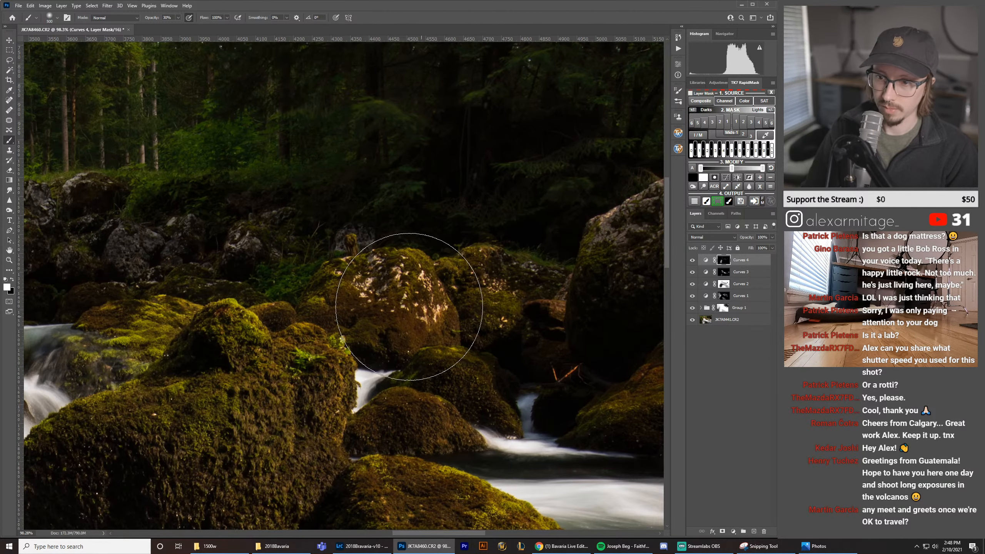
pyautogui.press('space')
pyautogui.moveTo(418, 308); pyautogui.dragTo(443, 153)
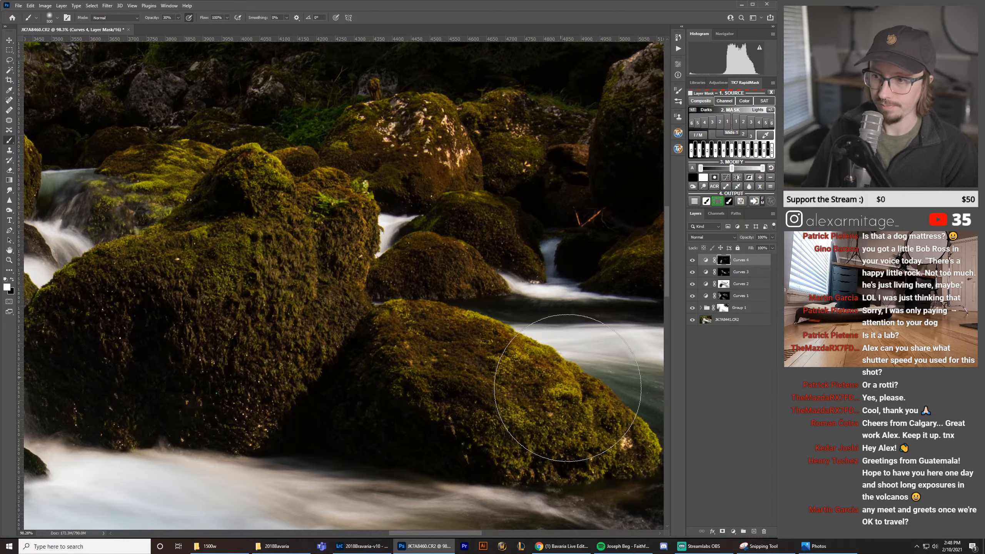
pyautogui.press('space')
pyautogui.moveTo(261, 253); pyautogui.dragTo(471, 284)
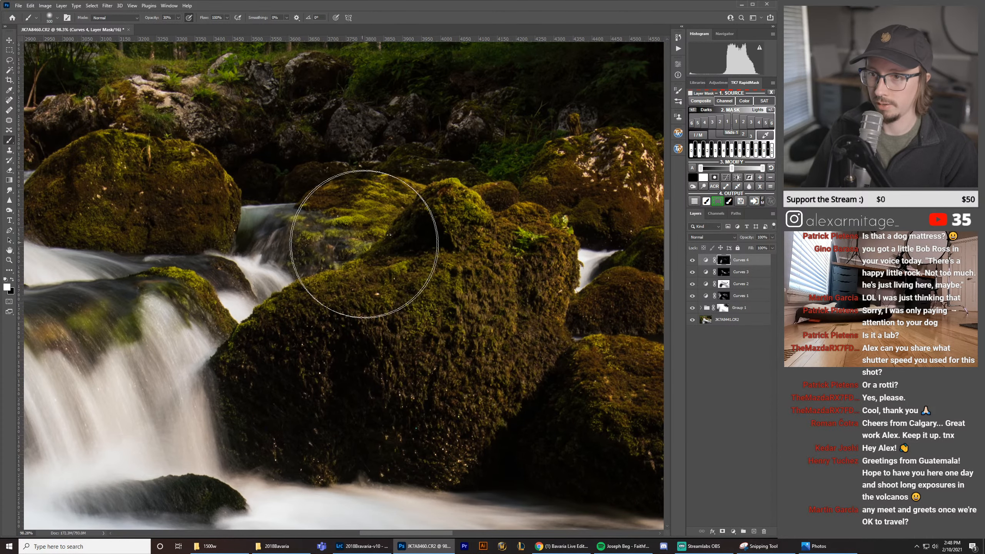
# Step: Brighten the mossy boulder above the waterfall, the rocks near the mill, and the water left of the falls on the Curves 4 mask
pyautogui.press('space')
pyautogui.moveTo(204, 312)
pyautogui.mouseDown()
pyautogui.moveTo(530, 290)
pyautogui.moveTo(523, 412)
pyautogui.mouseUp()
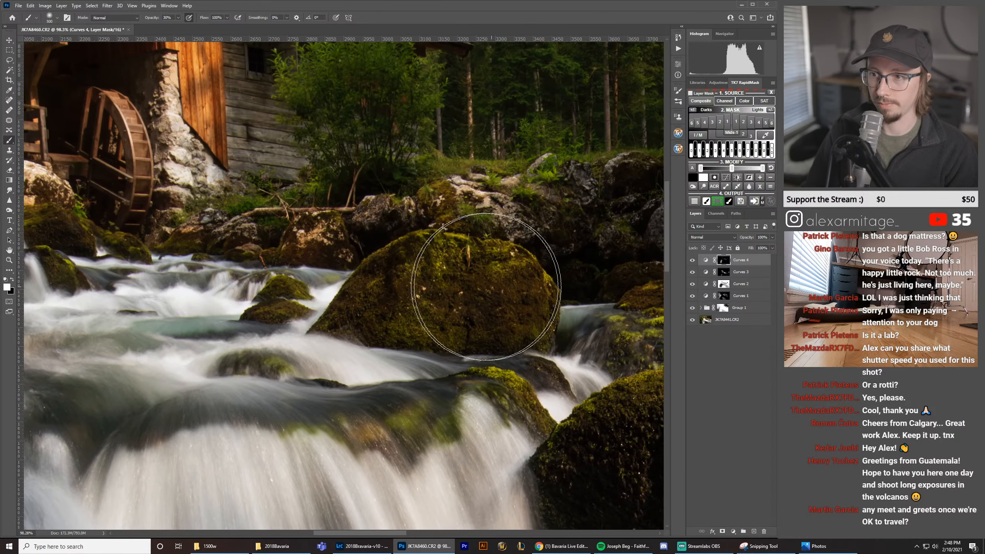
pyautogui.press('space')
pyautogui.moveTo(341, 231); pyautogui.dragTo(601, 255)
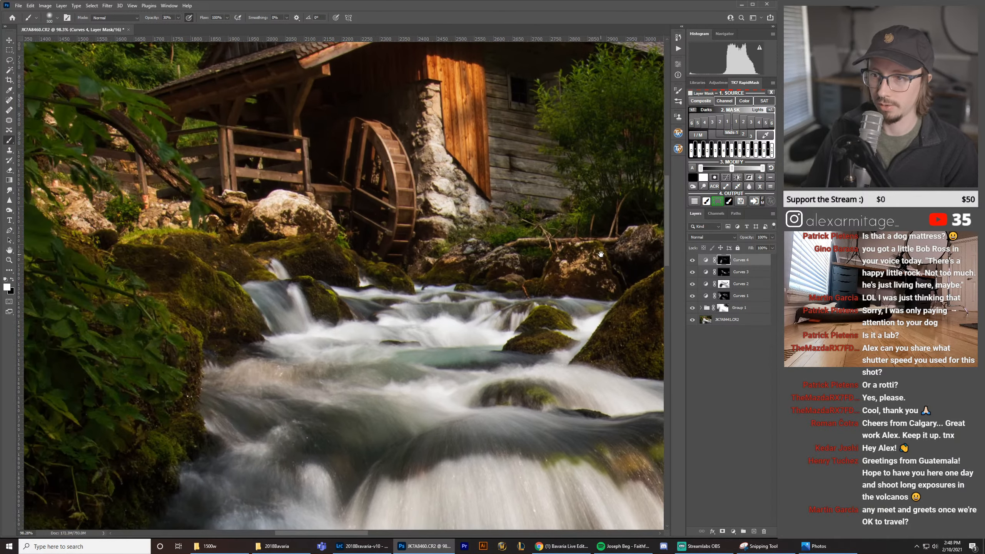
pyautogui.press('space')
pyautogui.moveTo(259, 237); pyautogui.dragTo(501, 272)
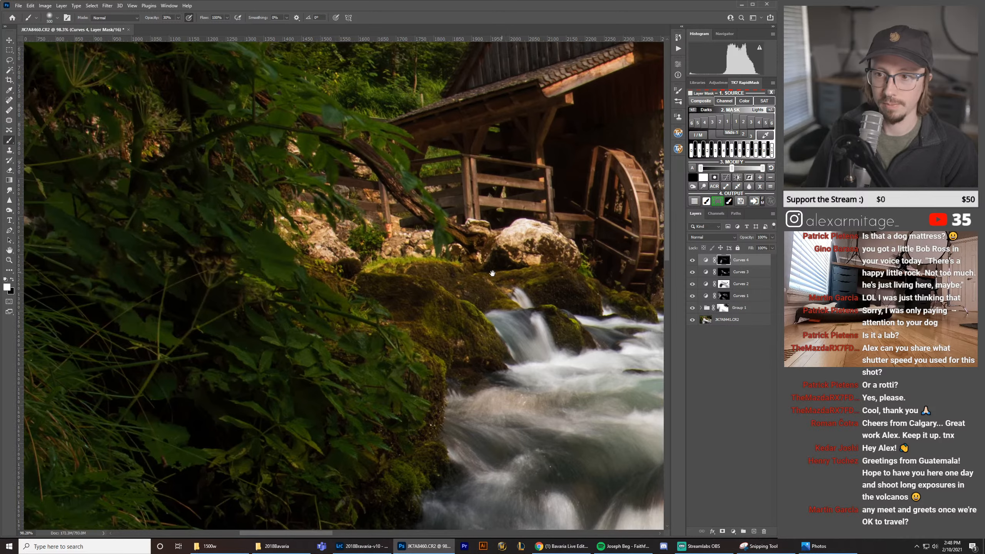
pyautogui.press('space')
pyautogui.moveTo(519, 328)
pyautogui.mouseDown()
pyautogui.moveTo(249, 178)
pyautogui.moveTo(250, 139)
pyautogui.mouseUp()
pyautogui.moveTo(267, 338); pyautogui.dragTo(216, 233)
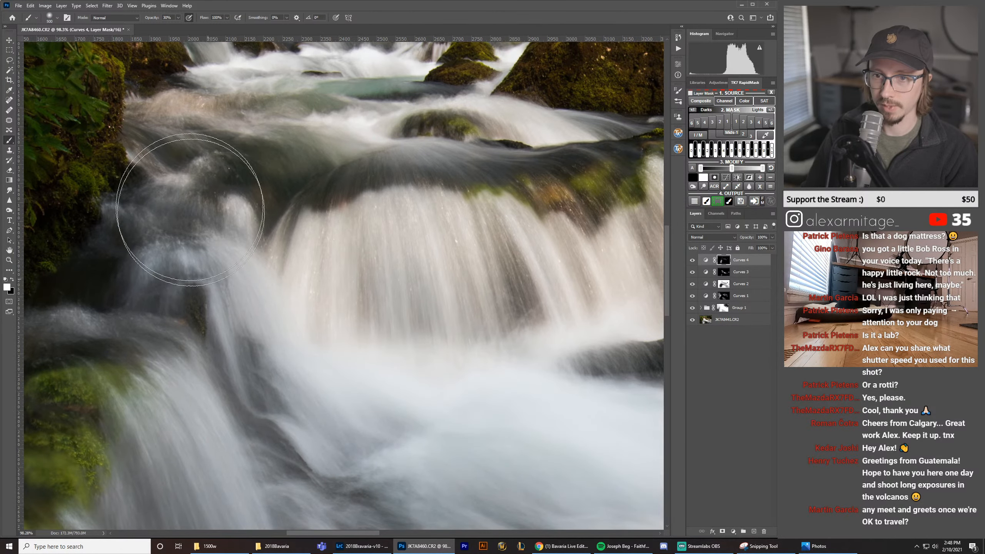
# Step: Check the Curves 4 brightening across the full image by hiding and showing the layer
pyautogui.press('z')
pyautogui.moveTo(388, 341); pyautogui.dragTo(351, 339)
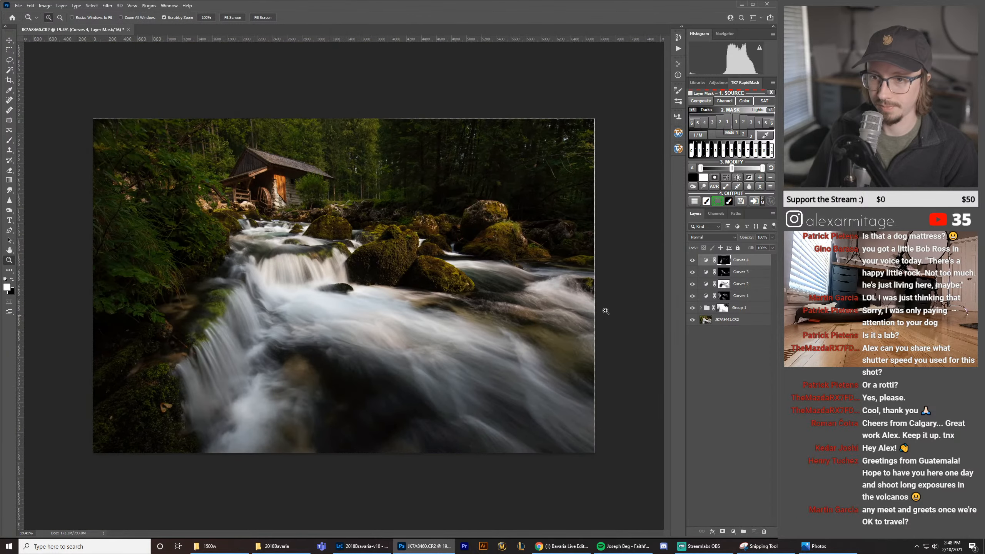
pyautogui.click(693, 261)
pyautogui.click(693, 261)
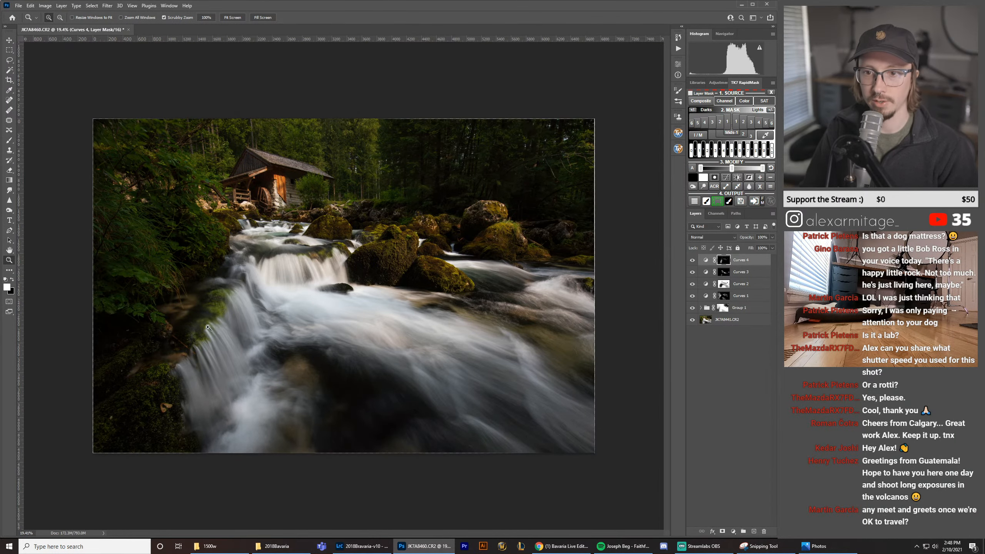
# Step: Compare the whole photo with and without the Curves 4 layer
pyautogui.click(693, 261)
pyautogui.click(693, 261)
pyautogui.click(693, 261)
pyautogui.click(692, 261)
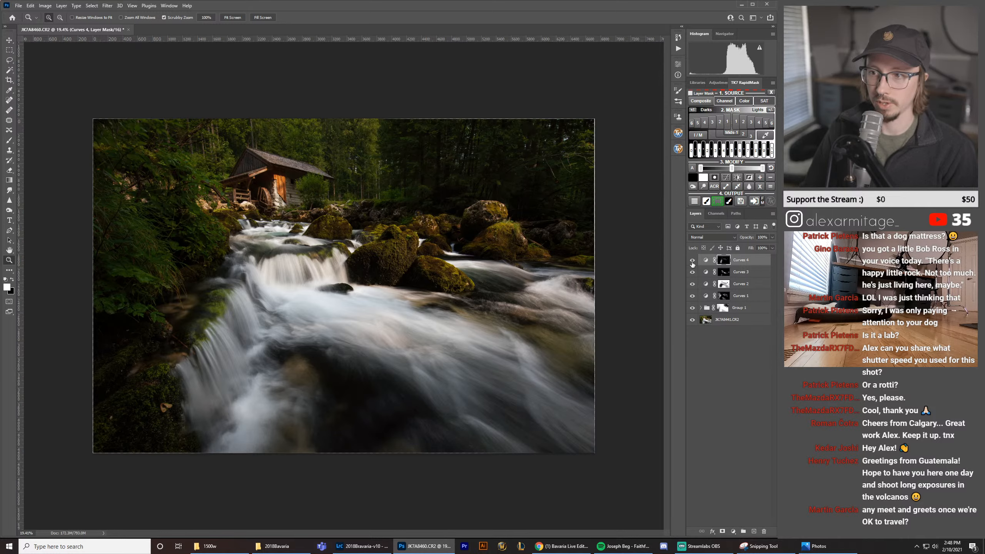
pyautogui.click(693, 261)
pyautogui.click(693, 261)
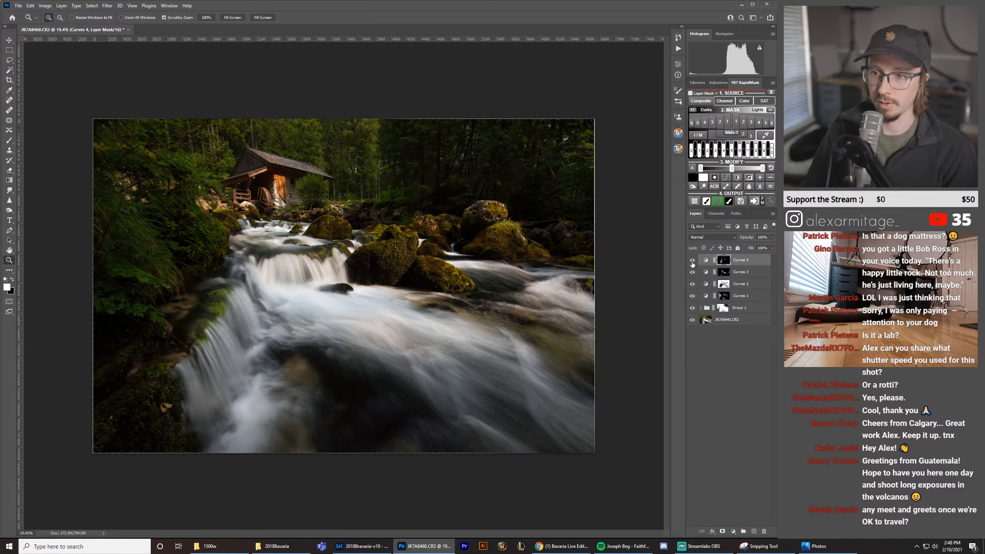
# Step: Brighten the white water below the waterfall on the Curves 4 mask with the 30% brush and compare the layer's effect
pyautogui.press('b')
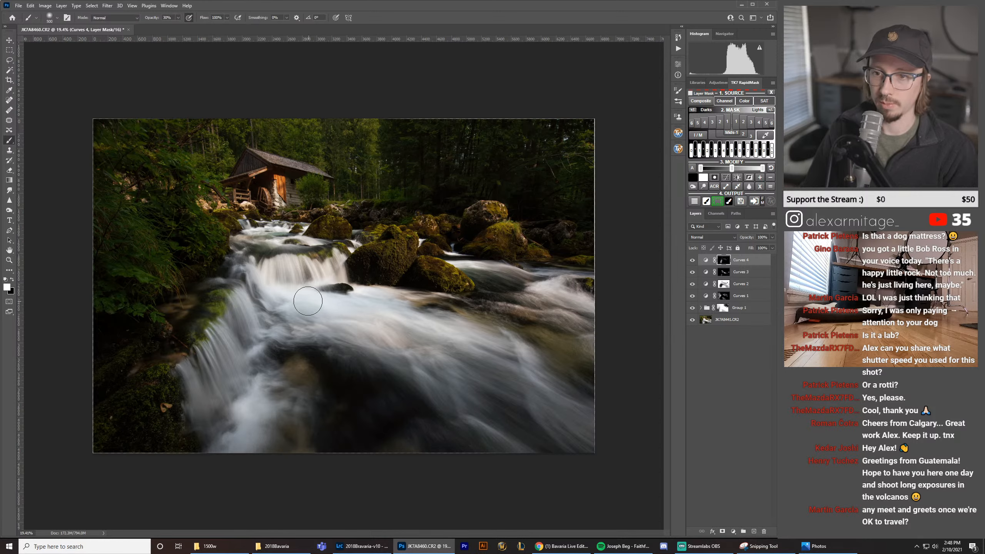
pyautogui.moveTo(395, 311); pyautogui.dragTo(328, 304)
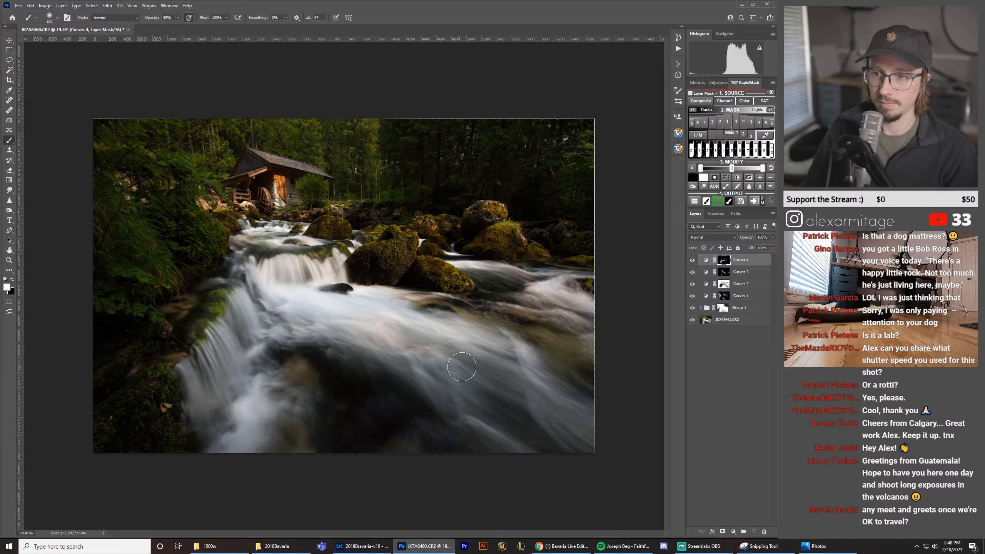
pyautogui.click(690, 261)
pyautogui.click(690, 262)
pyautogui.click(689, 262)
pyautogui.click(689, 263)
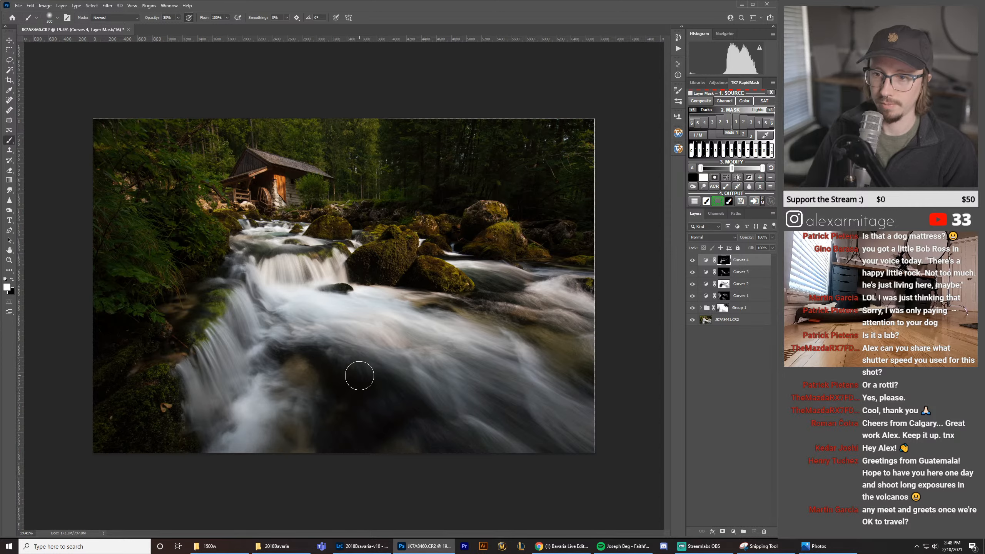
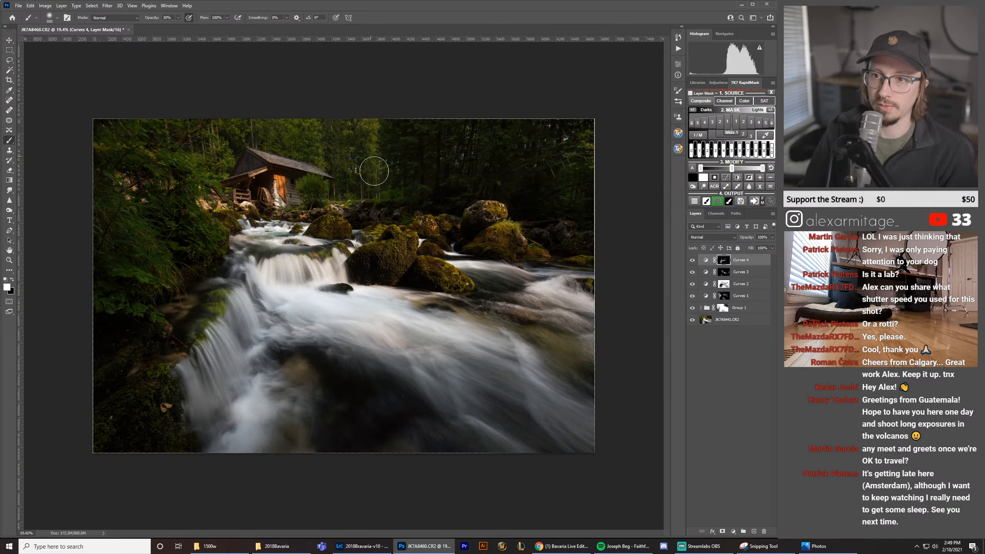
# Step: Examine the Curves 4 brightening up close around the mill, the cascade and the mossy boulders
pyautogui.press('z')
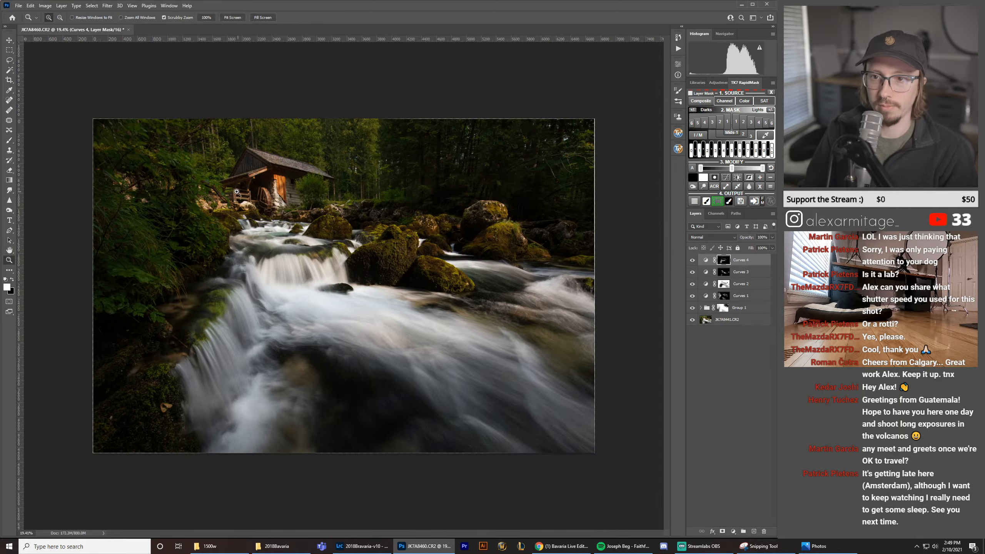
pyautogui.moveTo(240, 194)
pyautogui.mouseDown()
pyautogui.moveTo(292, 204)
pyautogui.moveTo(274, 210)
pyautogui.mouseUp()
pyautogui.moveTo(344, 224); pyautogui.dragTo(315, 238)
pyautogui.click(691, 261)
pyautogui.click(692, 262)
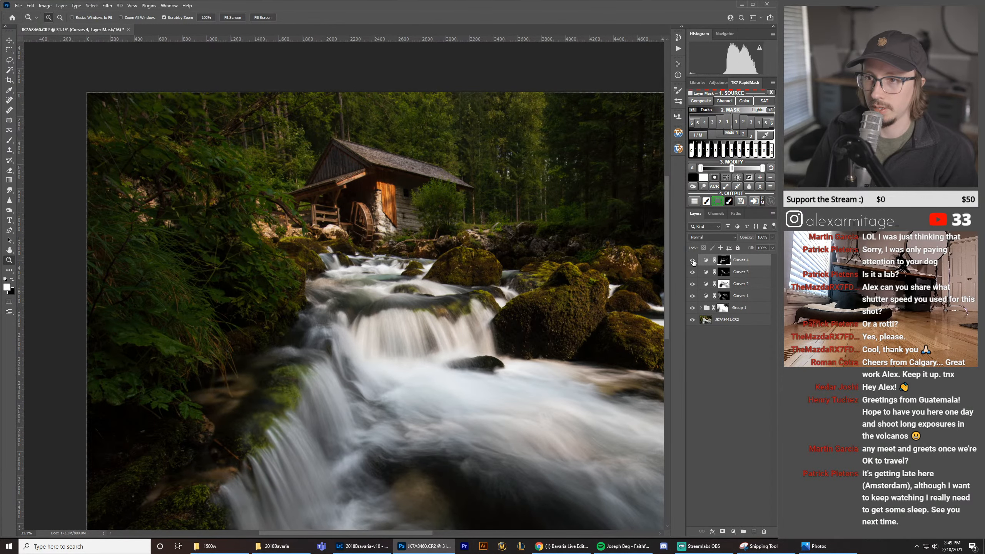
pyautogui.press('b')
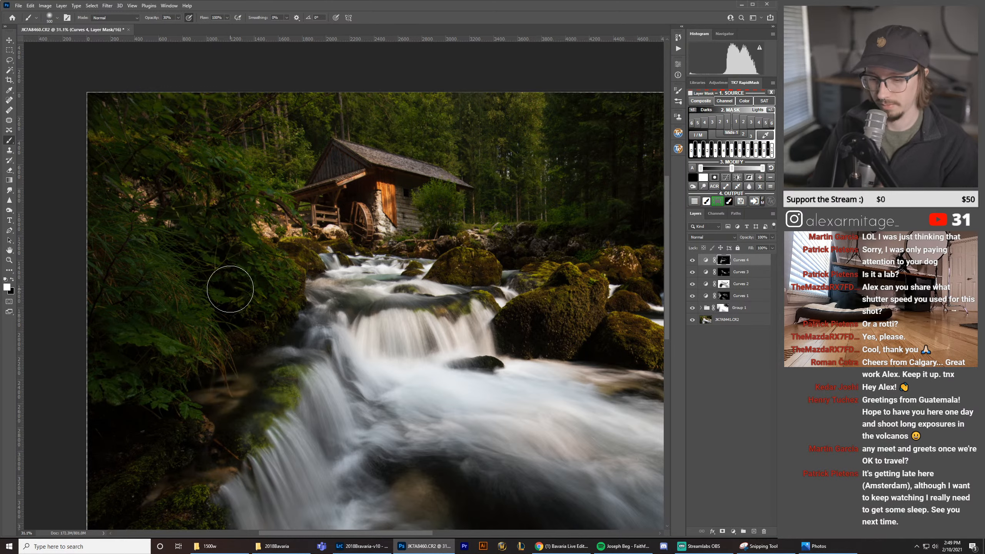
pyautogui.press('z')
pyautogui.moveTo(450, 343); pyautogui.dragTo(407, 351)
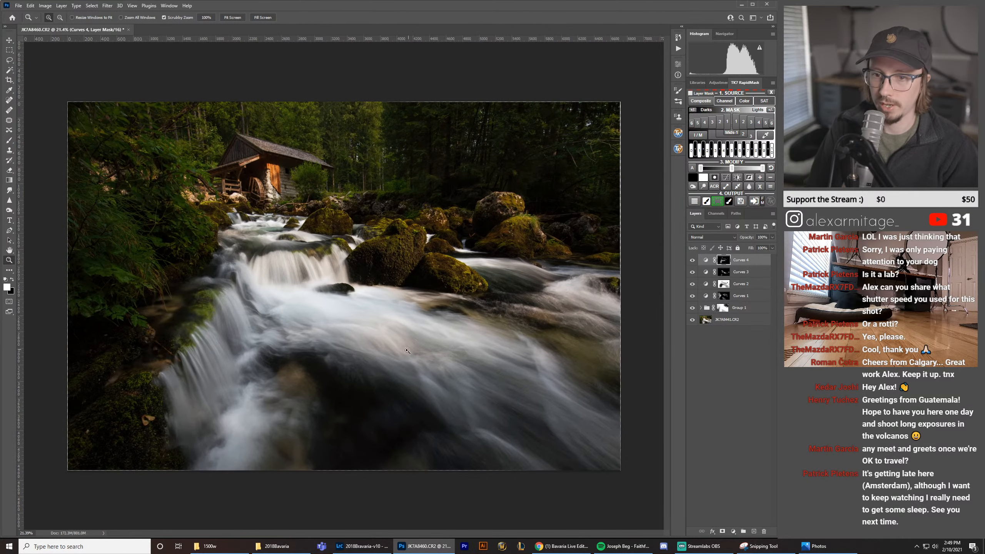
# Step: Compare the separate effects of Curves 4, Curves 3 and Curves 2 on the full image by toggling their visibility
pyautogui.click(692, 261)
pyautogui.click(693, 261)
pyautogui.click(692, 272)
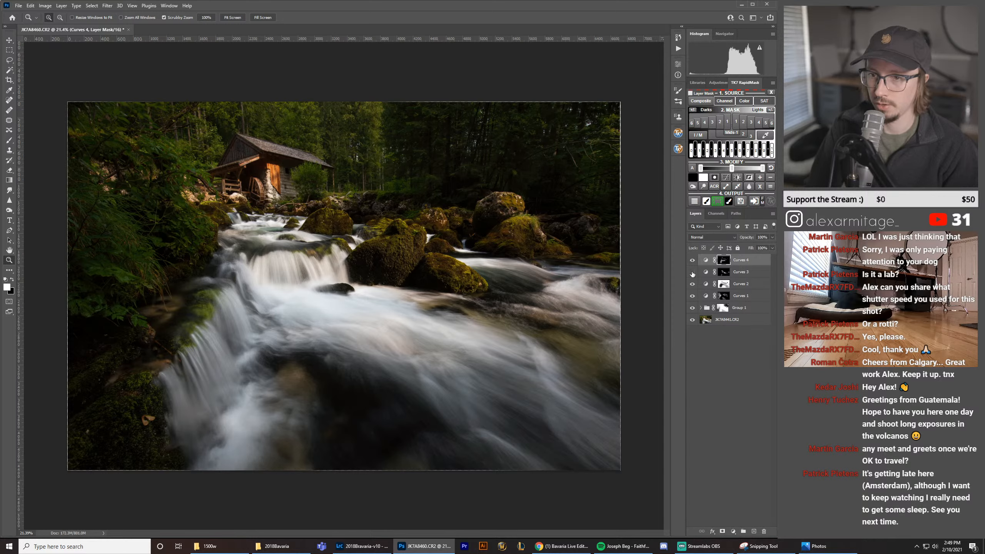
pyautogui.click(692, 272)
pyautogui.click(693, 261)
pyautogui.click(693, 261)
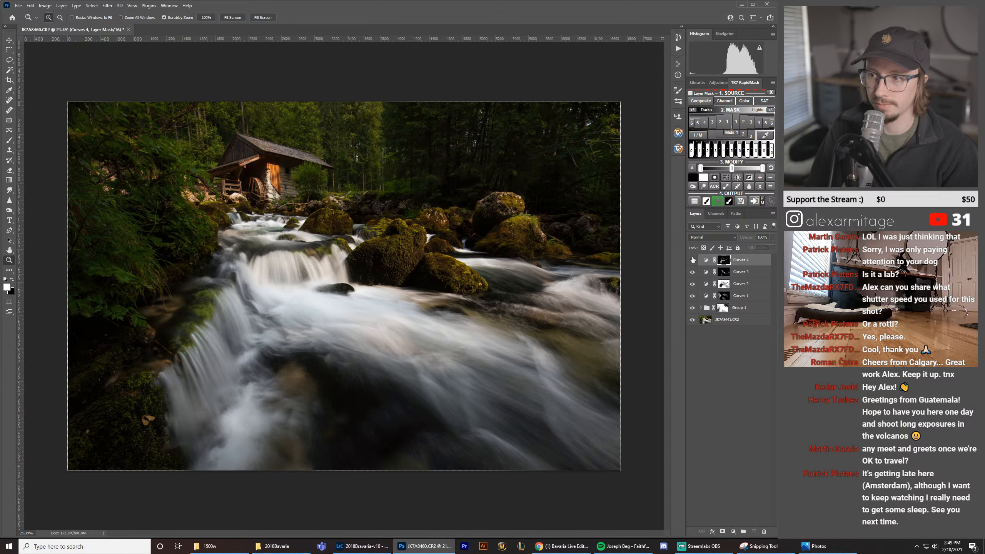
pyautogui.click(693, 260)
pyautogui.click(693, 272)
pyautogui.click(693, 273)
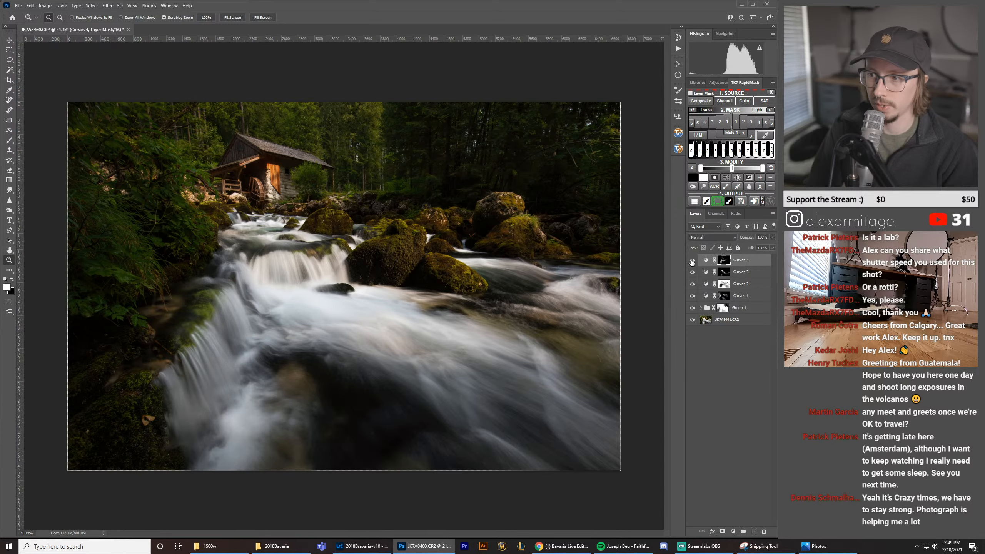
pyautogui.moveTo(692, 263)
pyautogui.mouseDown()
pyautogui.moveTo(692, 290)
pyautogui.moveTo(692, 261)
pyautogui.mouseUp()
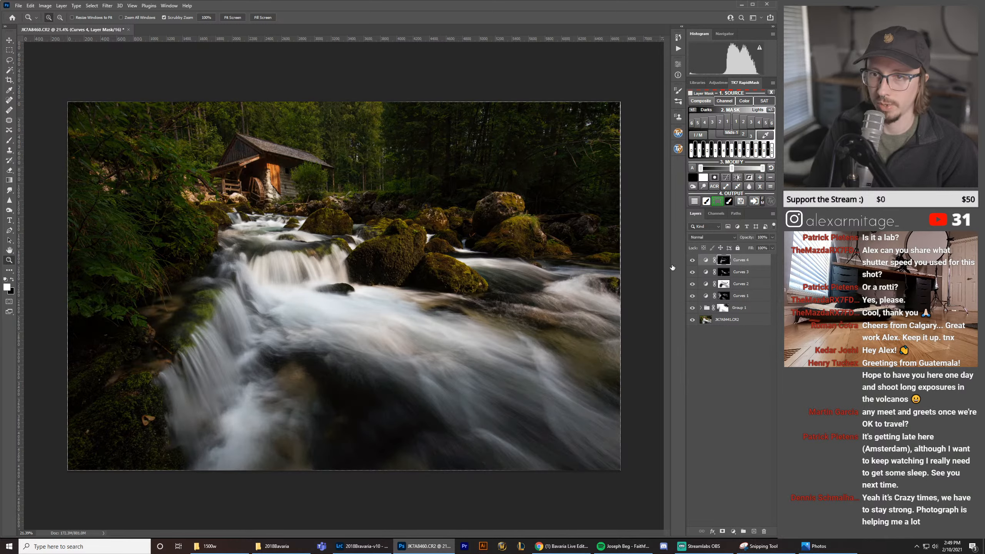
pyautogui.click(693, 260)
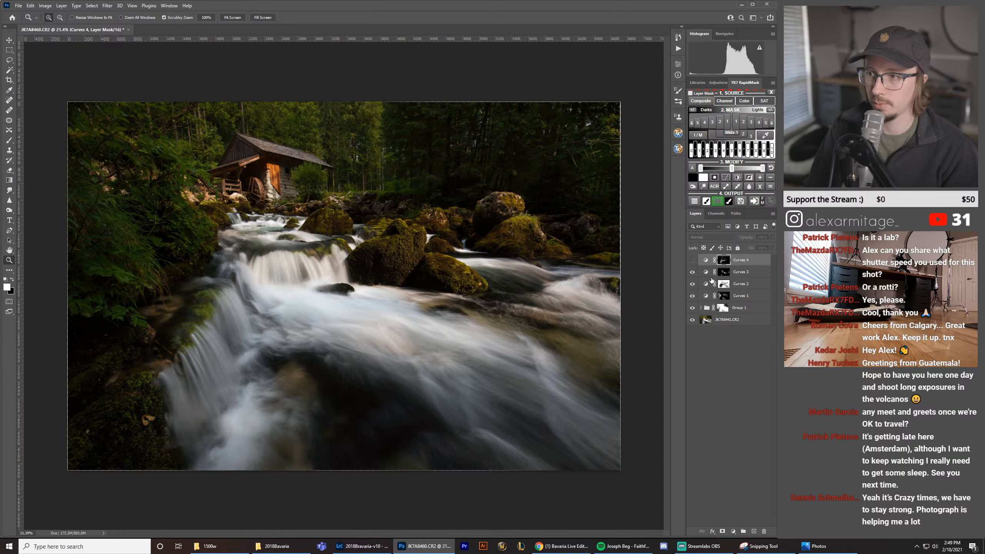
pyautogui.click(692, 272)
pyautogui.click(692, 272)
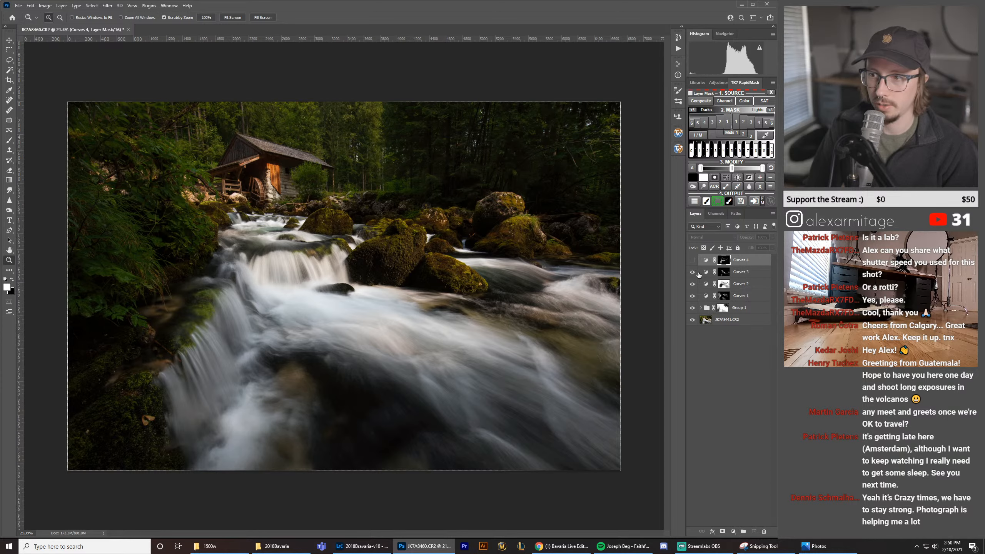
pyautogui.click(692, 284)
pyautogui.click(693, 285)
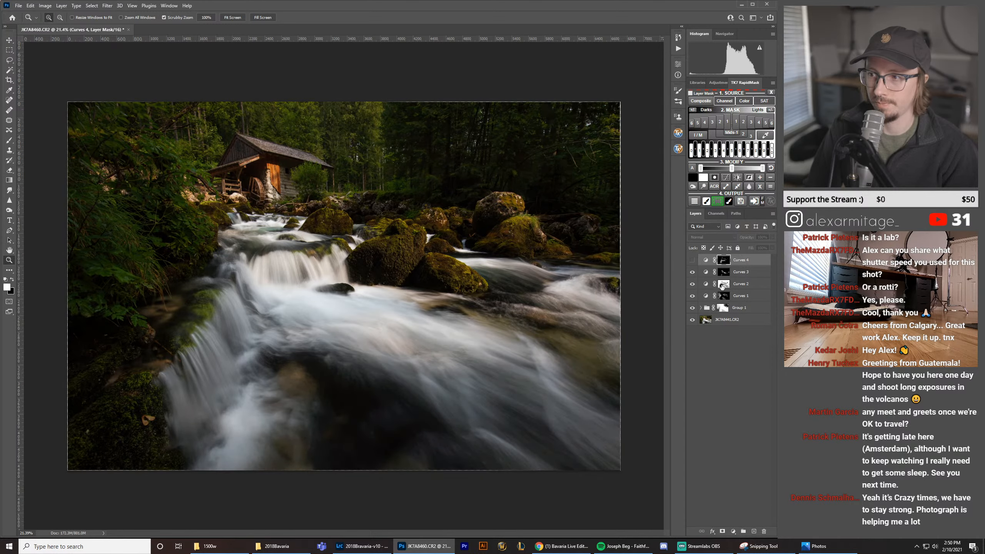
# Step: Inspect the Curves 2 mask as a red overlay, show Curves 4 again, and check the effects of Curves 2 and Curves 1
pyautogui.click(723, 285)
pyautogui.press('\\')
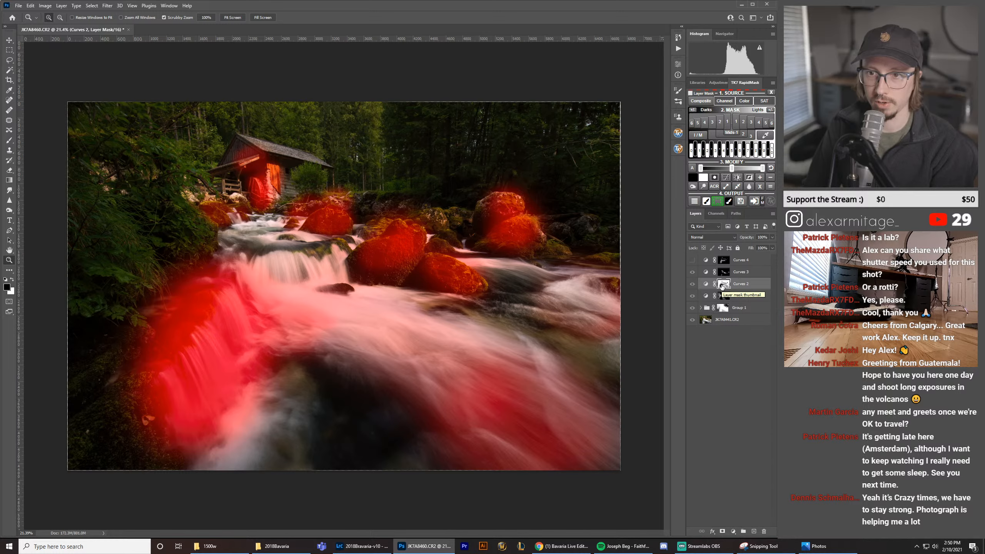
pyautogui.press('\\')
pyautogui.click(692, 261)
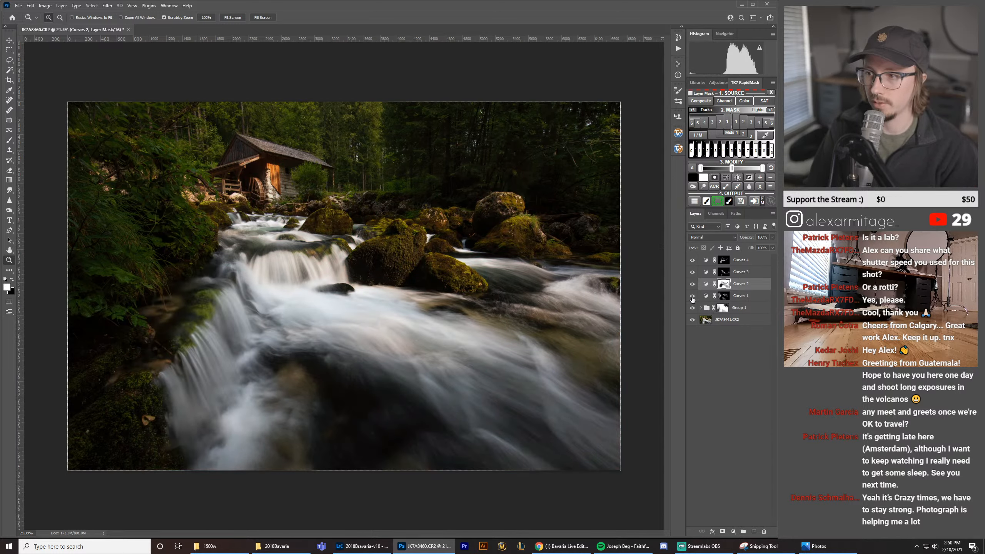
pyautogui.click(693, 284)
pyautogui.click(693, 285)
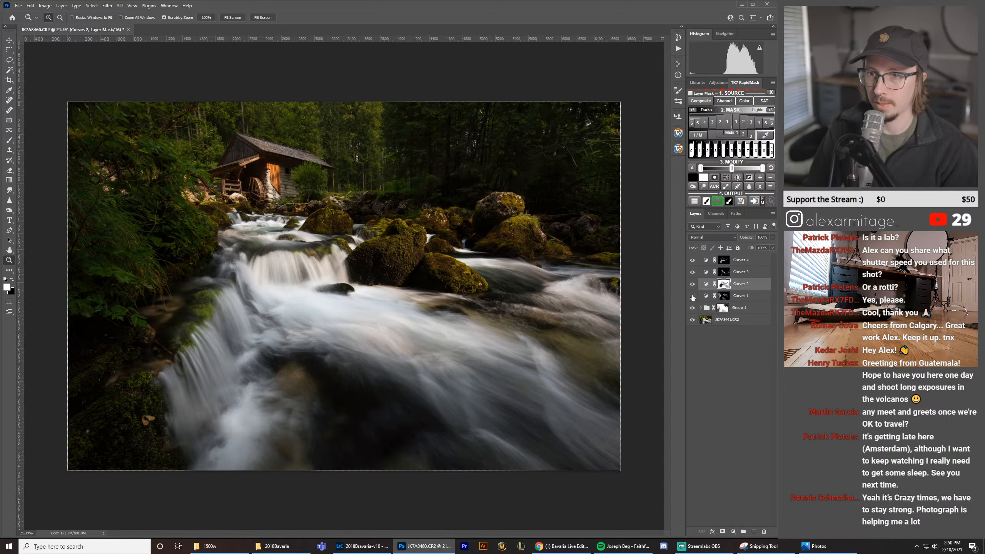
pyautogui.click(693, 298)
pyautogui.click(694, 298)
# Step: Add a Curves adjustment layer above Curves 4 and pull its midtones down to darken the image
pyautogui.click(721, 263)
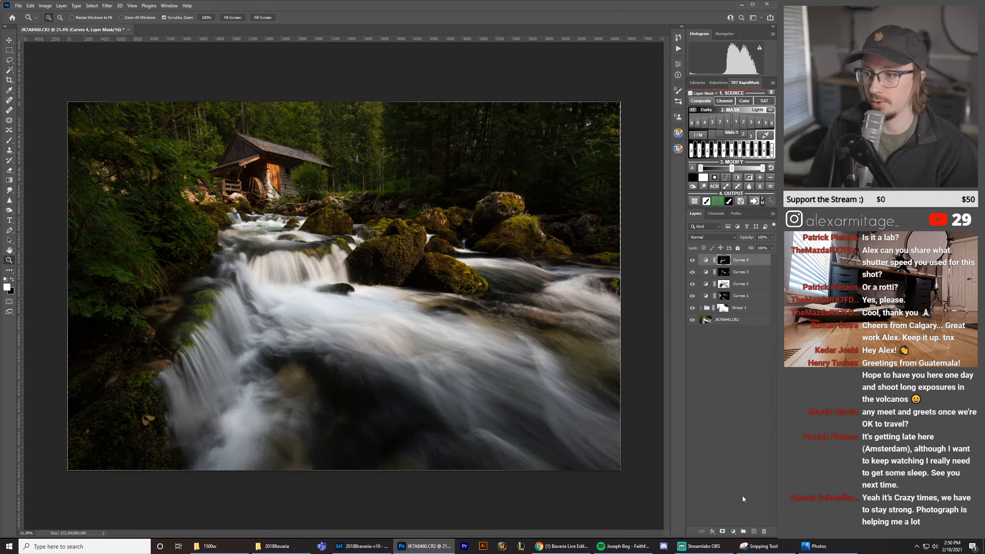
pyautogui.click(733, 532)
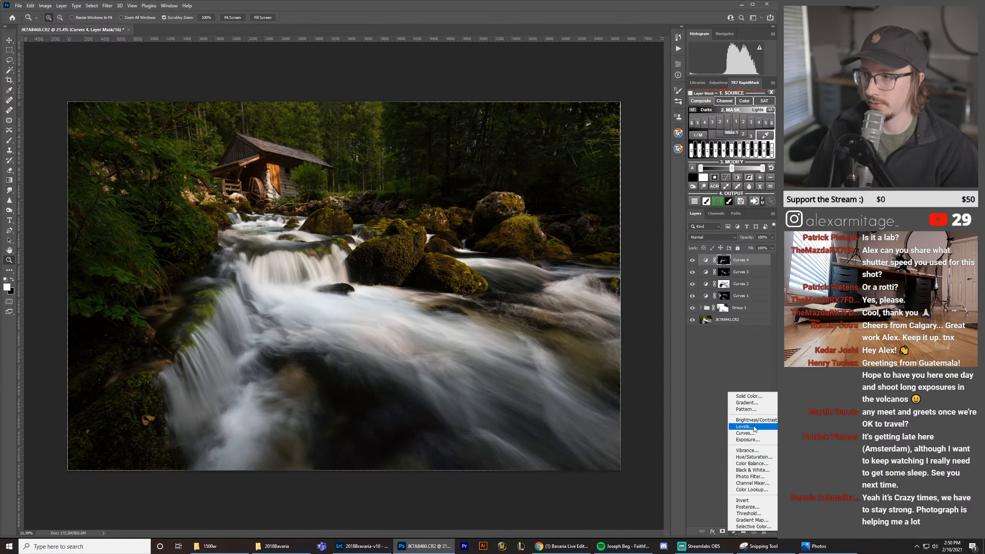
pyautogui.click(753, 433)
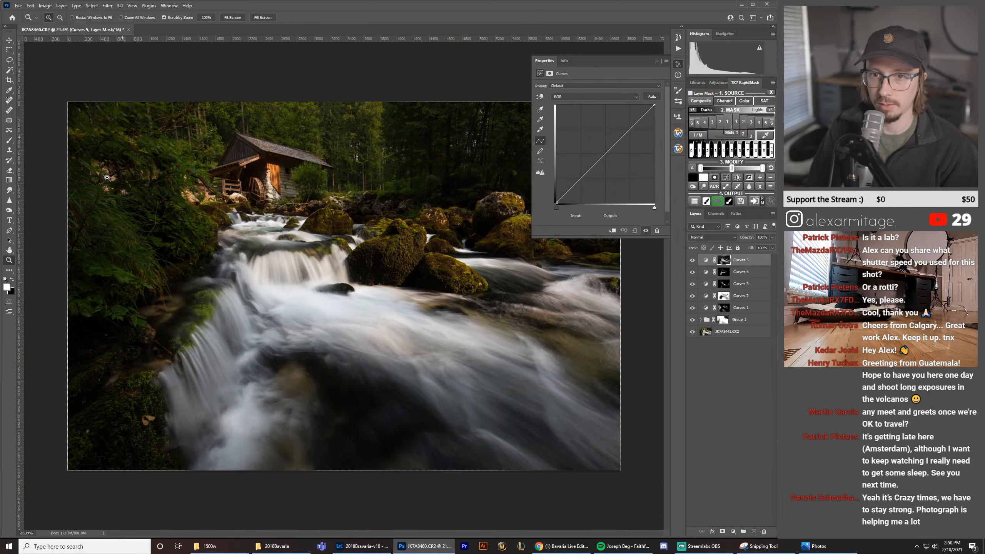
pyautogui.moveTo(606, 160); pyautogui.dragTo(610, 171)
pyautogui.click(675, 65)
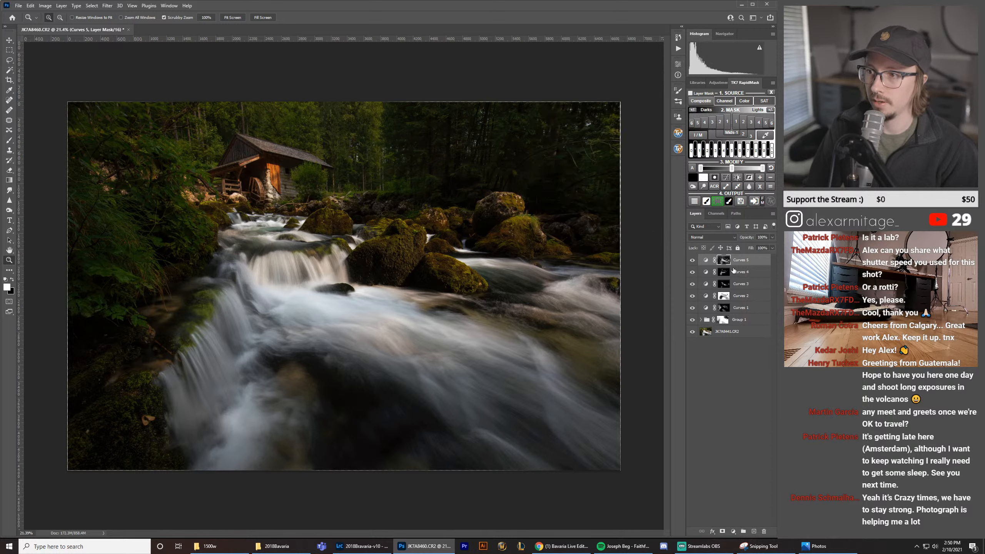
# Step: Replace the Curves 5 layer's mask with a solid black one and set its curve point to input 134, output 96
pyautogui.moveTo(730, 266); pyautogui.dragTo(764, 531)
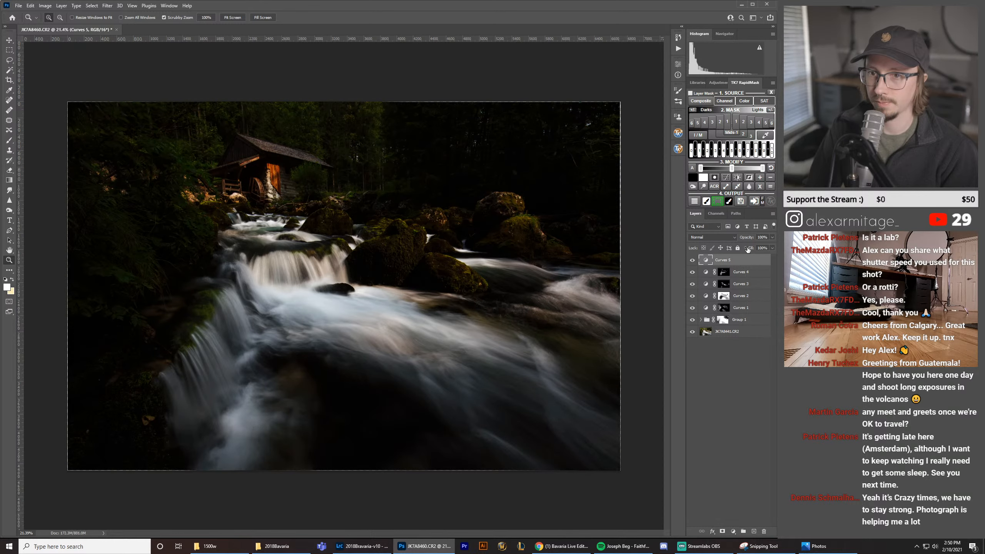
pyautogui.doubleClick(705, 262)
pyautogui.moveTo(610, 171); pyautogui.dragTo(608, 166)
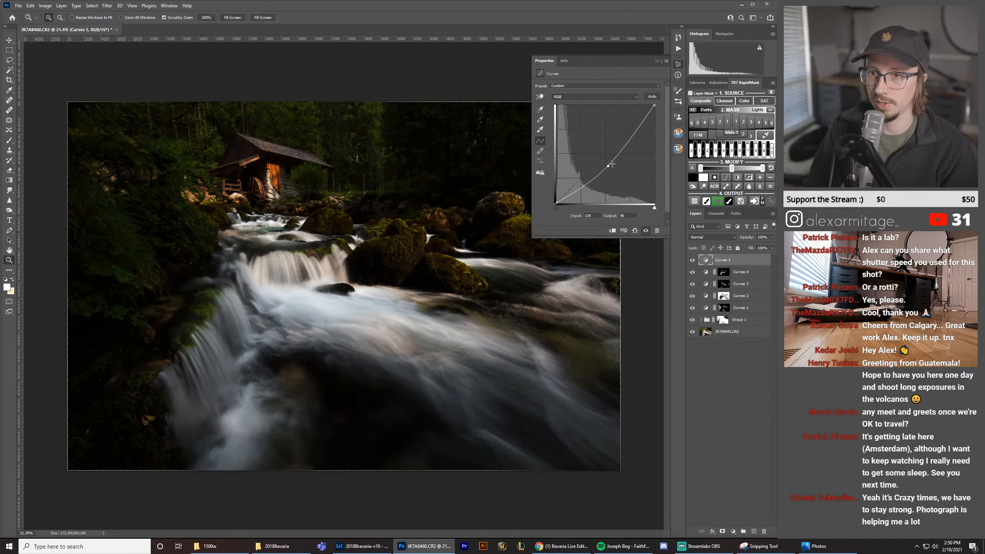
pyautogui.click(679, 74)
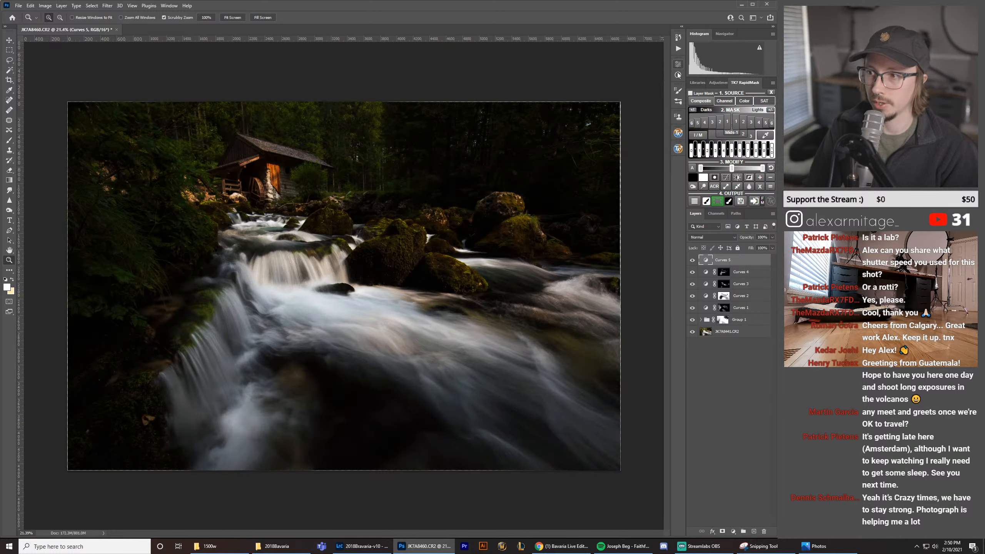
pyautogui.click(723, 532)
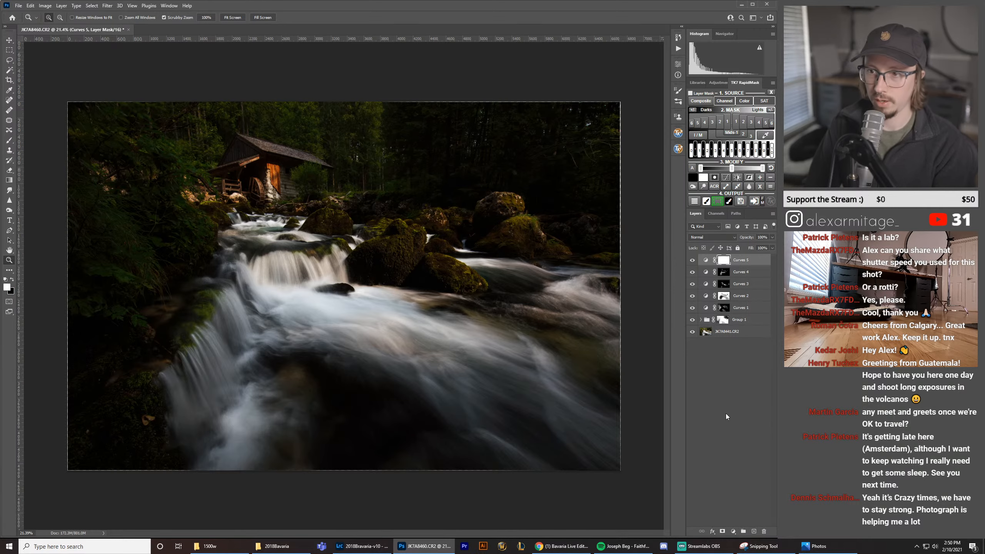
pyautogui.hotkey('ctrl', 'i')
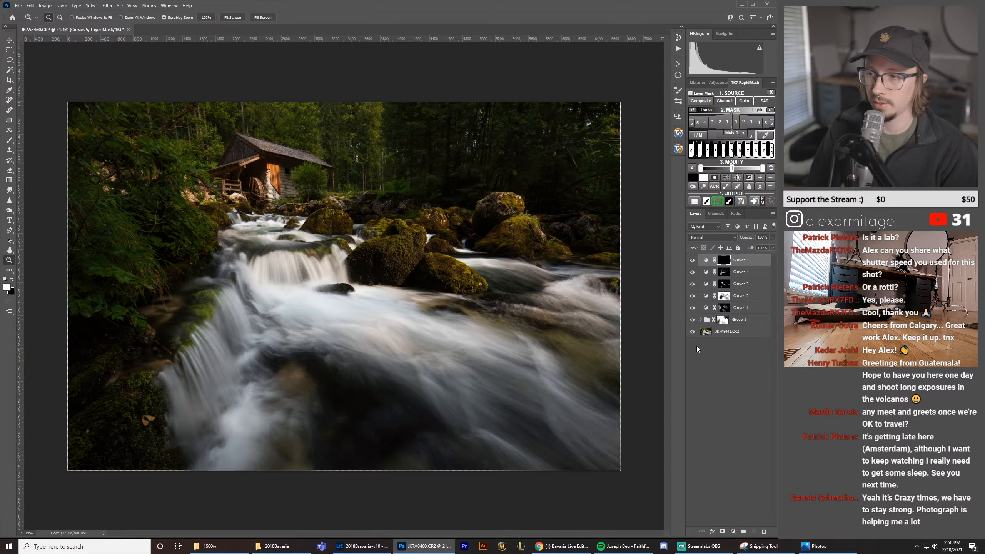
# Step: Load a Lights luminosity selection made from Group 1 and the base photo with all Curves layers hidden, and restore those layers' visibility
pyautogui.click(701, 320)
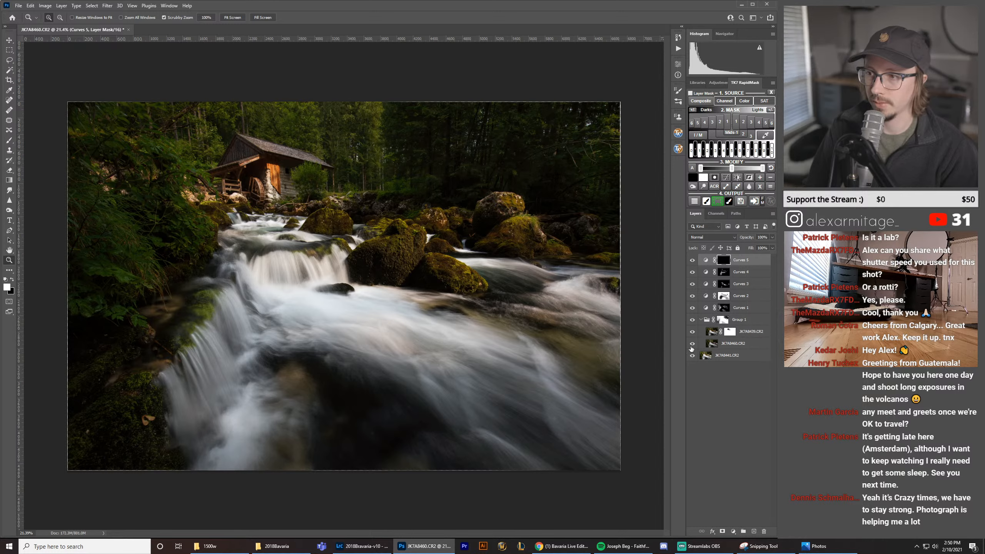
pyautogui.keyDown('alt'); pyautogui.click(693, 320); pyautogui.keyUp('alt')
pyautogui.click(692, 355)
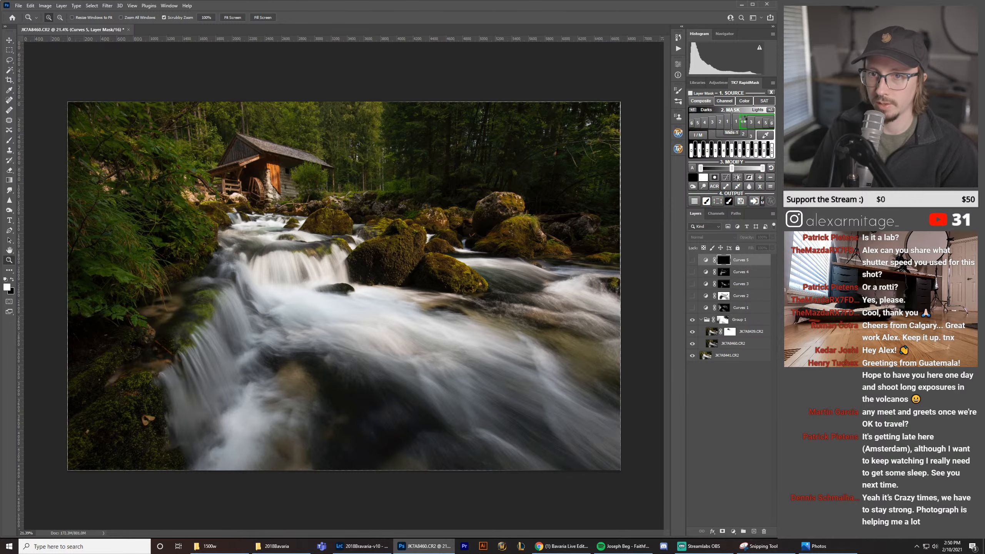
pyautogui.click(743, 121)
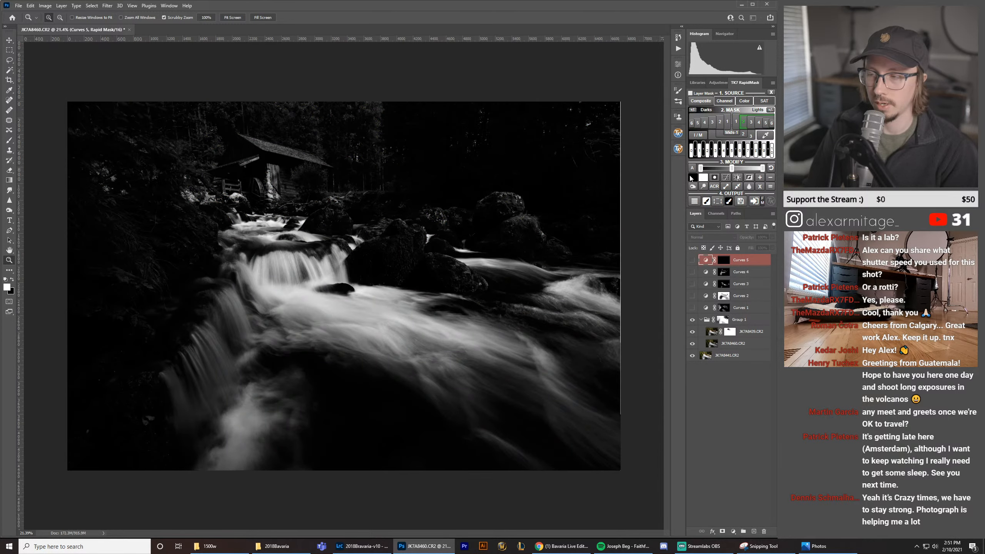
pyautogui.click(718, 201)
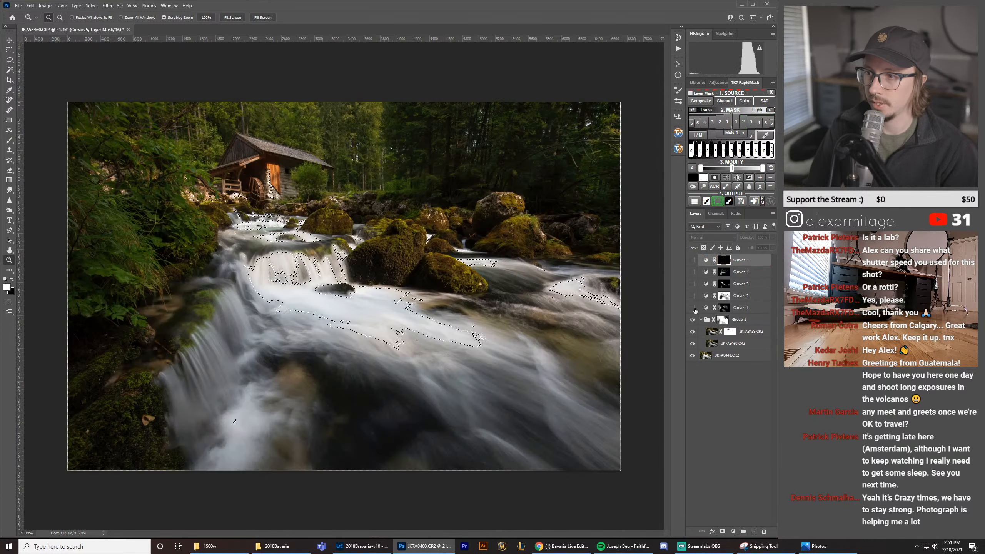
pyautogui.moveTo(693, 308); pyautogui.dragTo(693, 261)
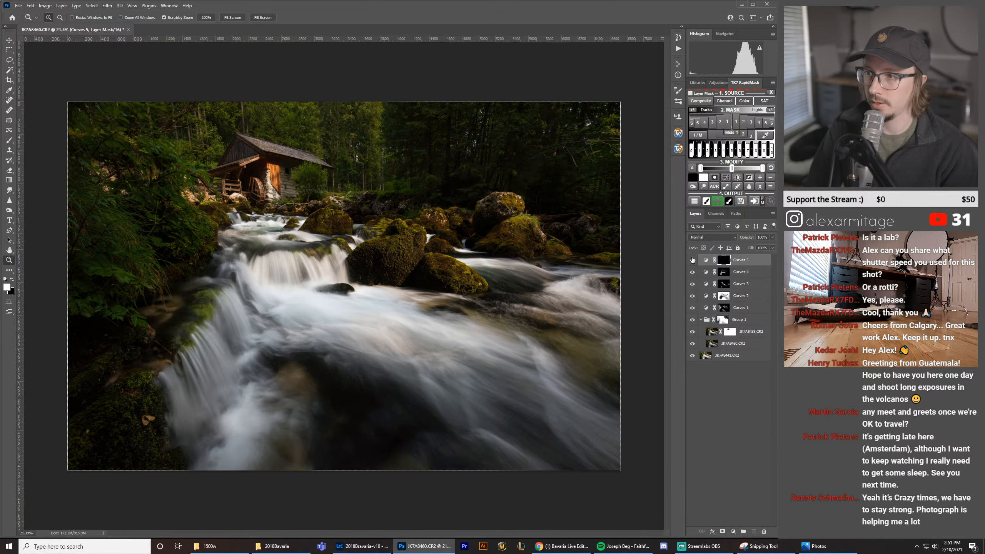
# Step: Paint white on the Curves 5 mask through the Lights selection over the bright ground patches behind the left bank foliage, using a progressively smaller brush
pyautogui.moveTo(110, 171)
pyautogui.mouseDown()
pyautogui.moveTo(179, 177)
pyautogui.moveTo(156, 180)
pyautogui.moveTo(234, 198)
pyautogui.moveTo(242, 218)
pyautogui.mouseUp()
pyautogui.press('b')
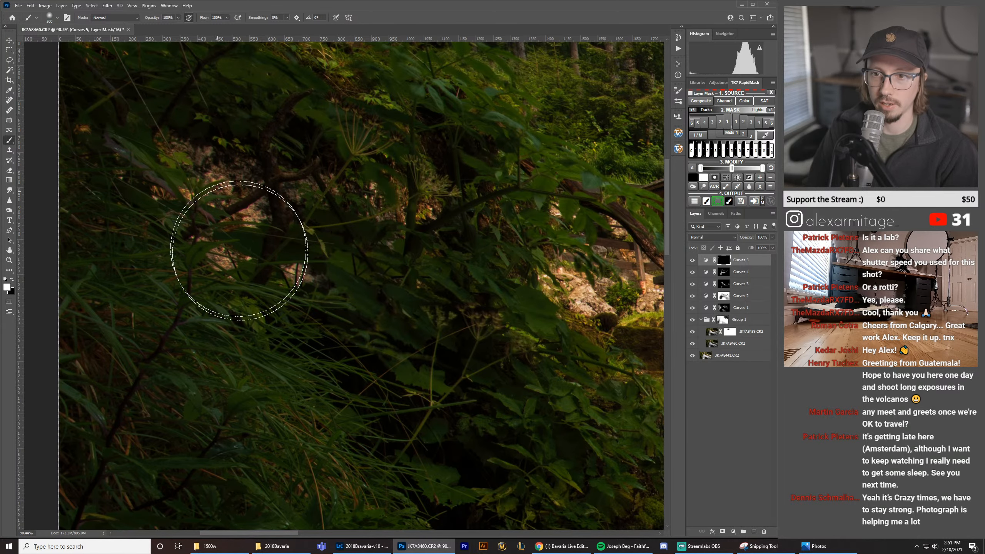
pyautogui.moveTo(448, 234); pyautogui.dragTo(257, 213)
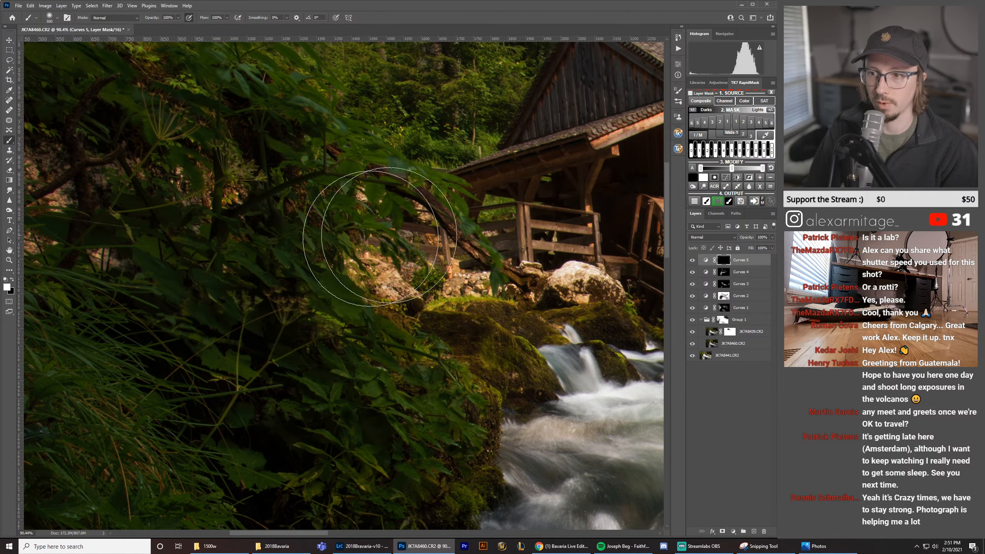
pyautogui.moveTo(302, 144); pyautogui.dragTo(375, 315)
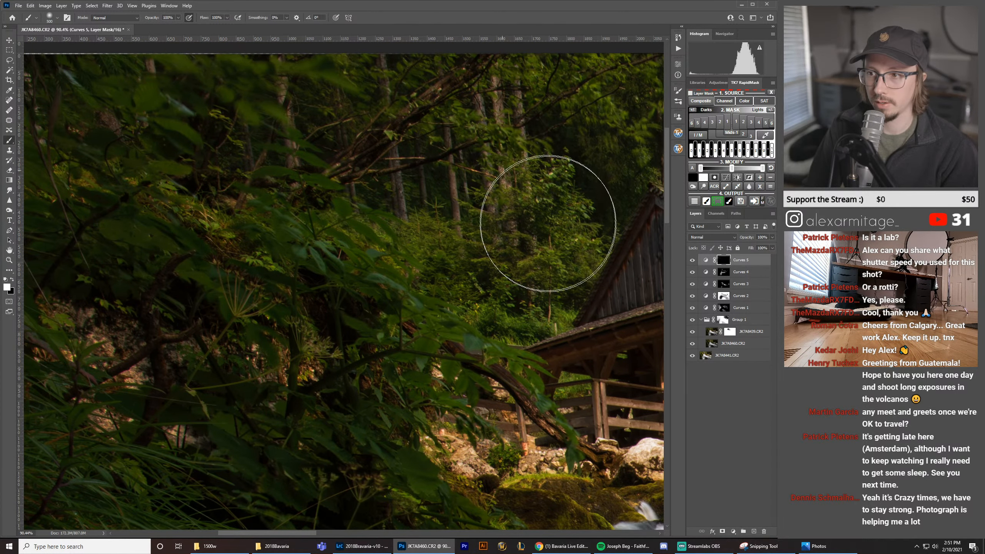
pyautogui.moveTo(480, 320); pyautogui.dragTo(319, 148)
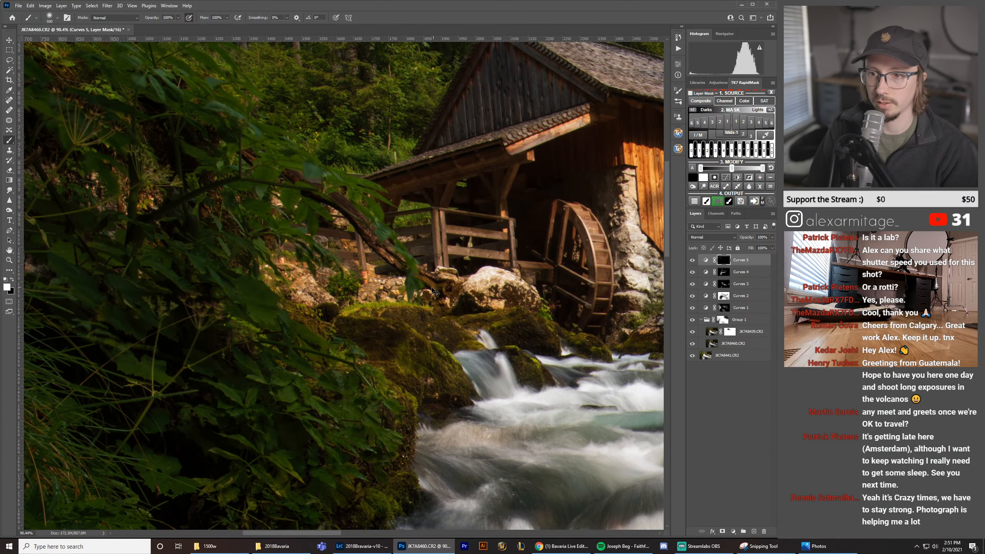
pyautogui.moveTo(169, 153); pyautogui.dragTo(387, 191)
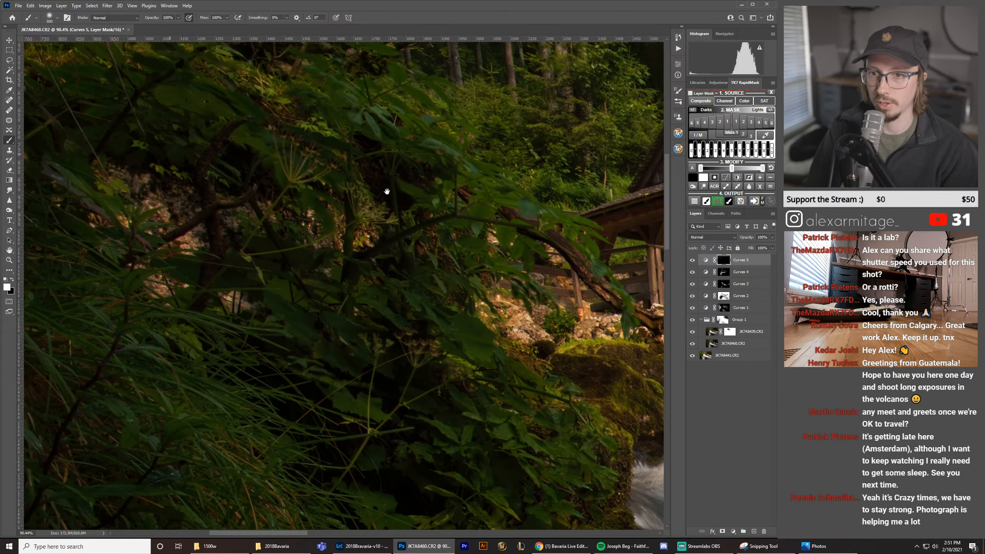
pyautogui.moveTo(272, 160); pyautogui.dragTo(341, 231)
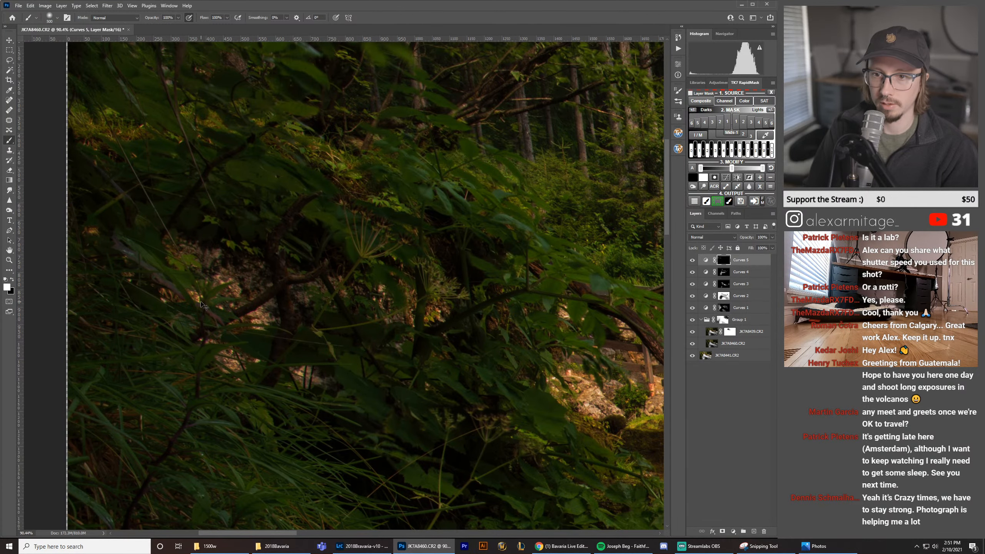
pyautogui.press('[')
pyautogui.press('[')
pyautogui.press('[')
pyautogui.press('[')
pyautogui.press('[')
pyautogui.press('[')
pyautogui.press('[')
pyautogui.press('[')
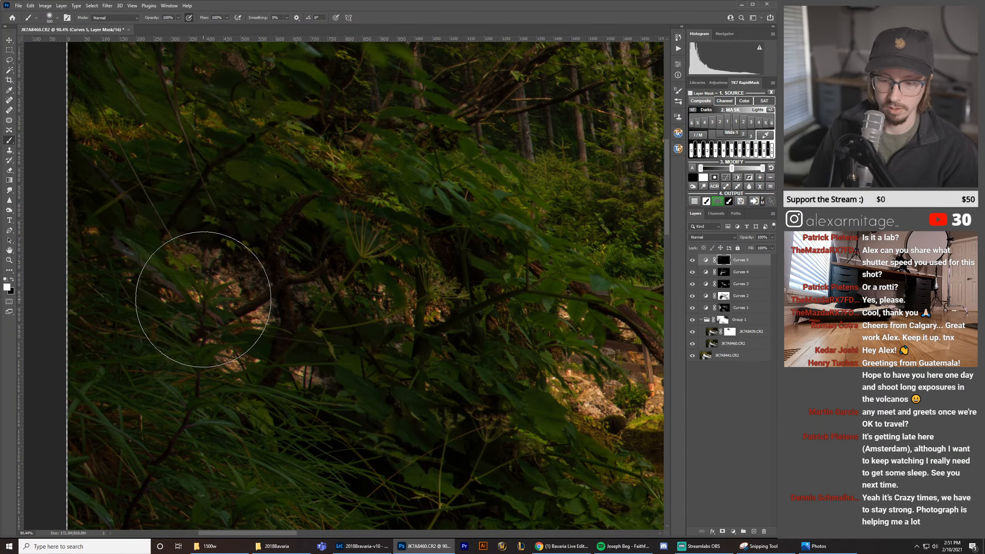
pyautogui.press('[')
pyautogui.press('[')
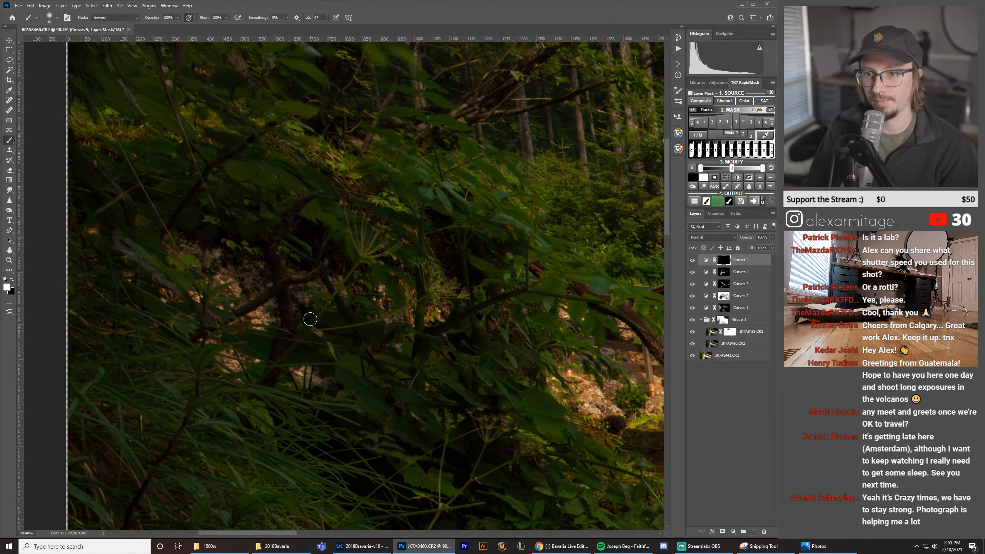
# Step: Compare the image with and without Curves 5, both in full view and close up around the mill wheel
pyautogui.press('z')
pyautogui.moveTo(395, 298); pyautogui.dragTo(314, 319)
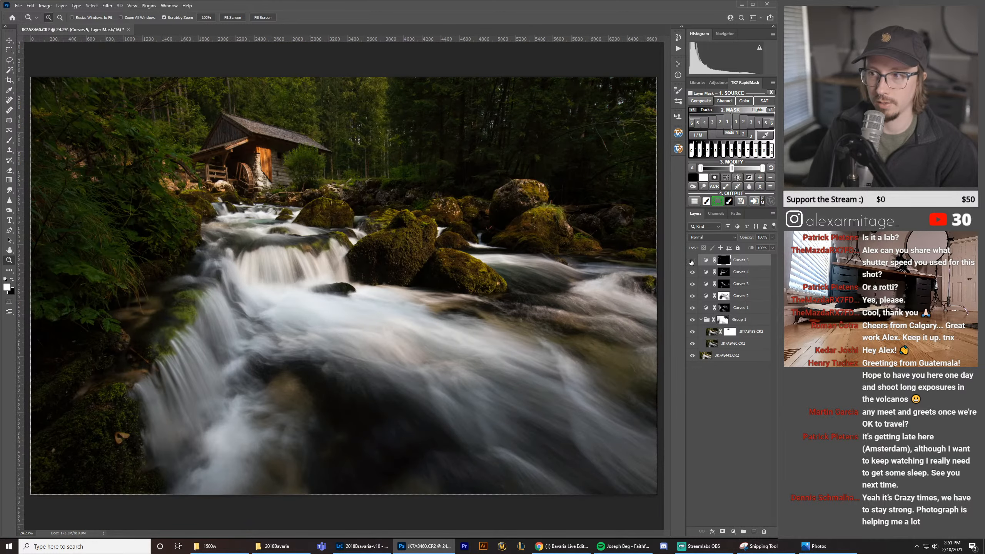
pyautogui.click(692, 262)
pyautogui.click(692, 262)
pyautogui.click(691, 262)
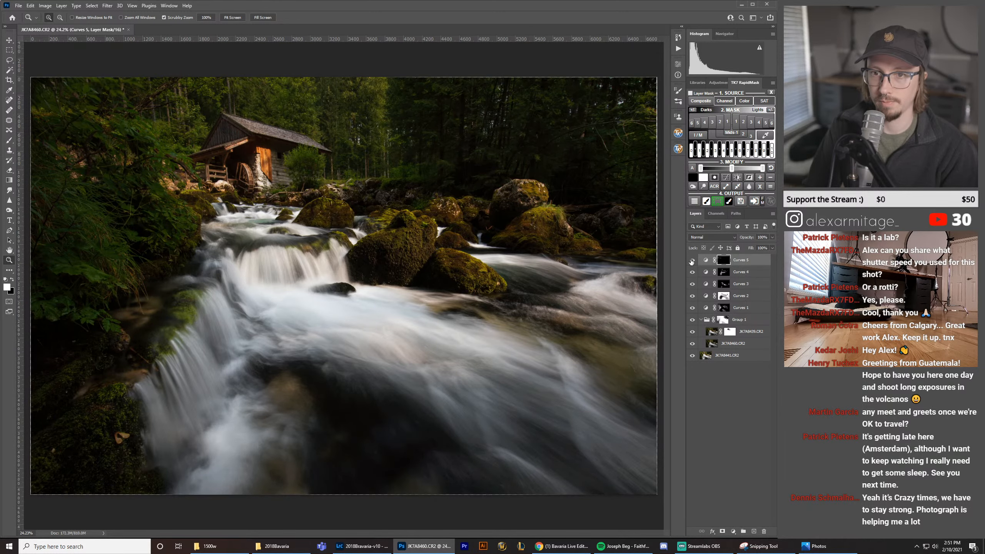
pyautogui.moveTo(164, 170); pyautogui.dragTo(121, 198)
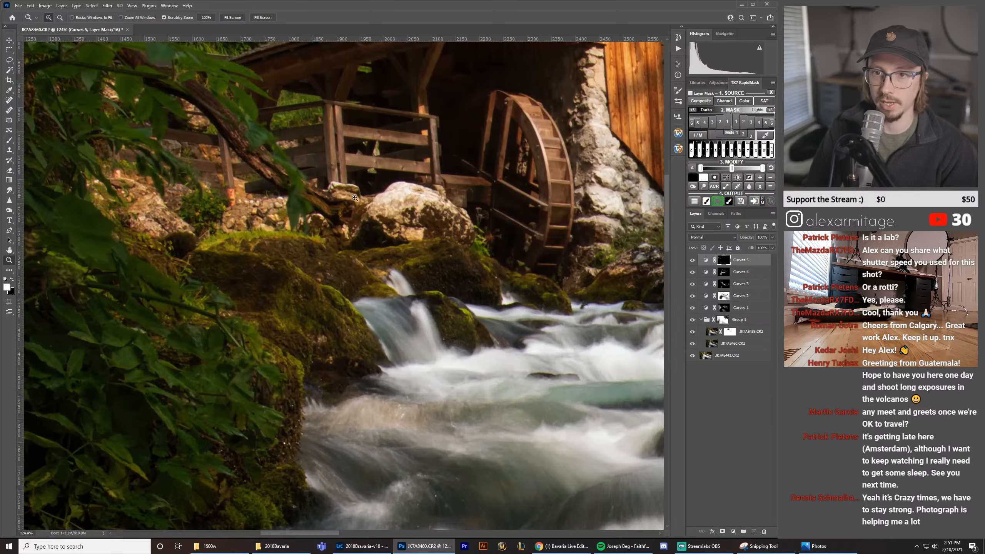
pyautogui.click(693, 263)
pyautogui.click(694, 263)
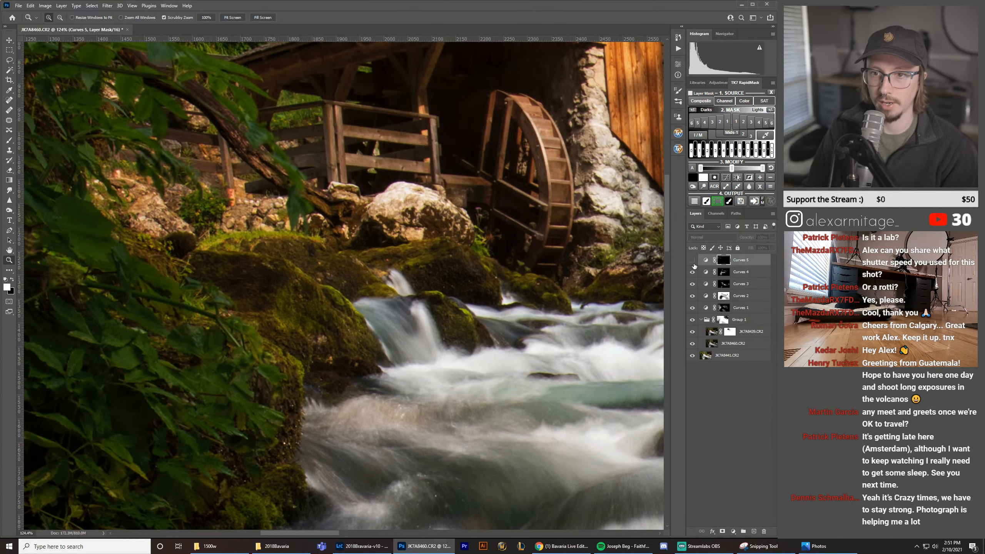
pyautogui.click(694, 264)
# Step: Check the separate effects of Curves 5 and Curves 4 on the whole image by toggling each layer's visibility
pyautogui.moveTo(342, 206); pyautogui.dragTo(182, 195)
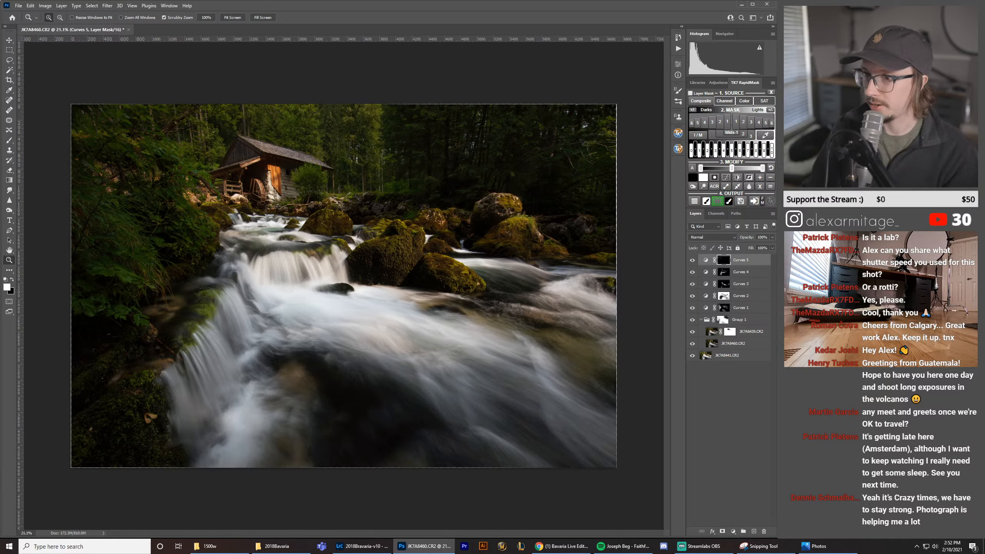
pyautogui.click(692, 260)
pyautogui.click(693, 260)
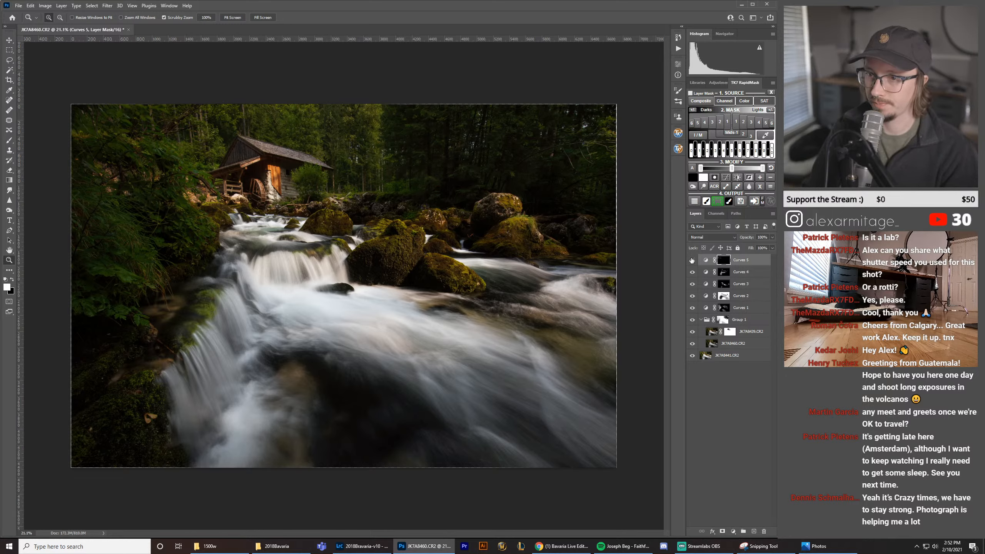
pyautogui.click(692, 260)
pyautogui.click(693, 260)
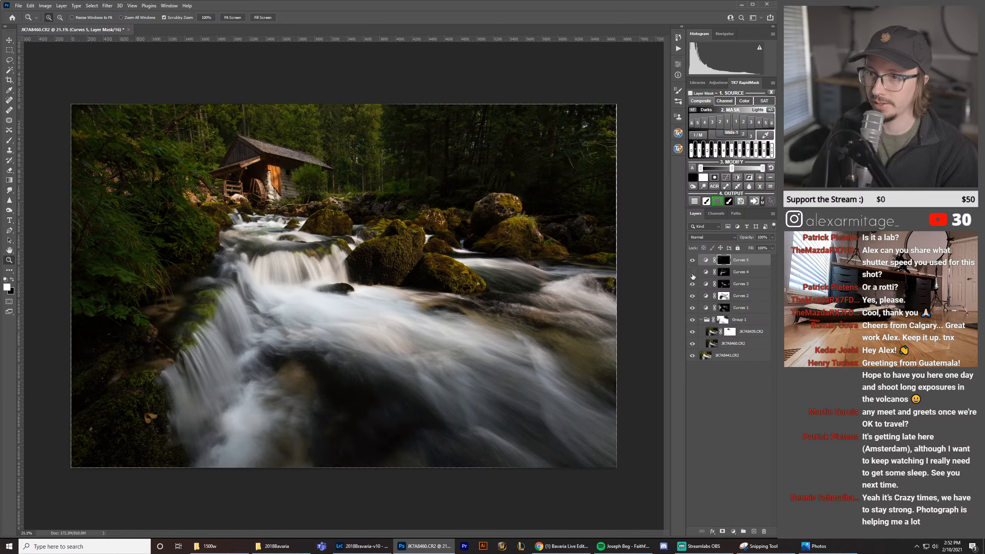
pyautogui.click(692, 273)
pyautogui.click(692, 272)
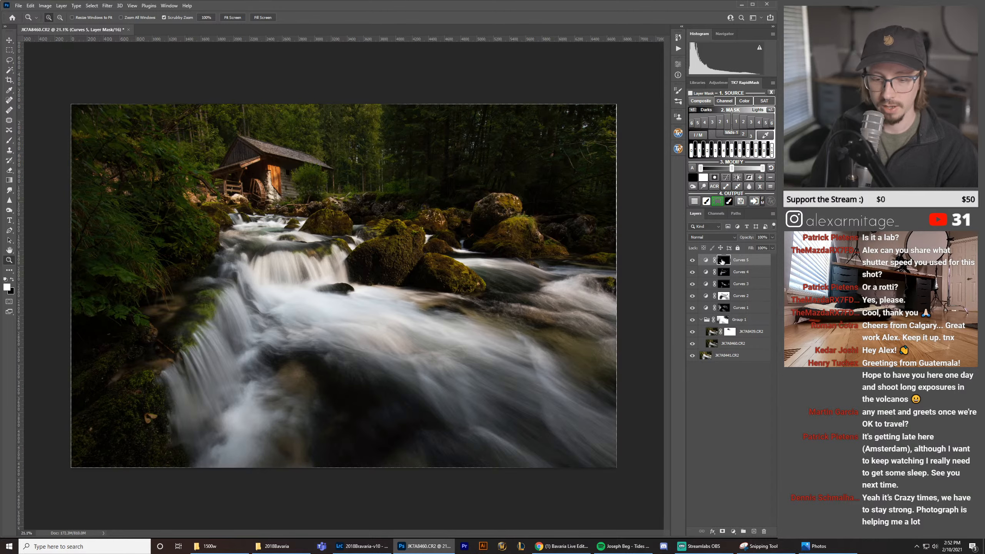
# Step: Preview Curves 5 without its mask to judge the darkening over the whole image, and restore the mask
pyautogui.keyDown('shift'); pyautogui.click(722, 261); pyautogui.keyUp('shift')
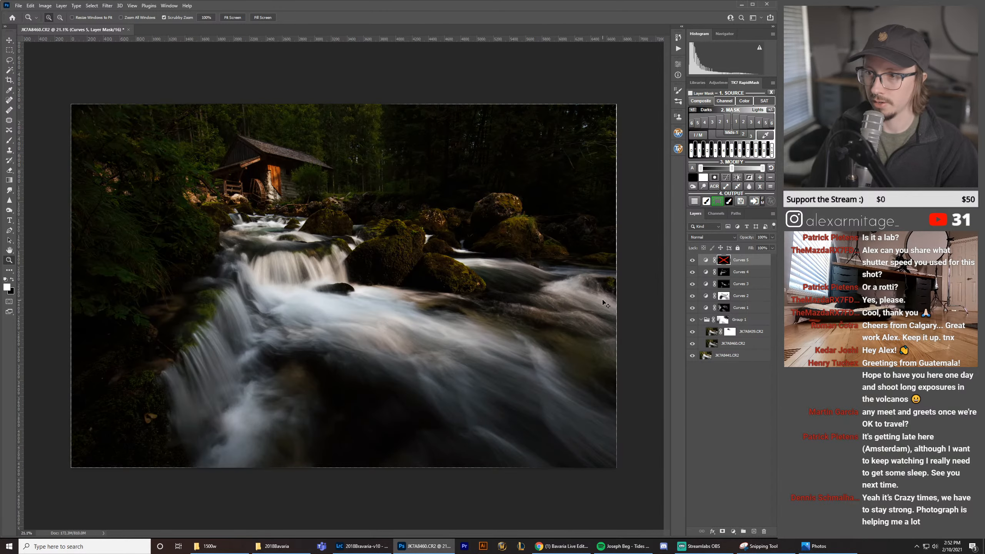
pyautogui.hotkey('ctrl', 'z')
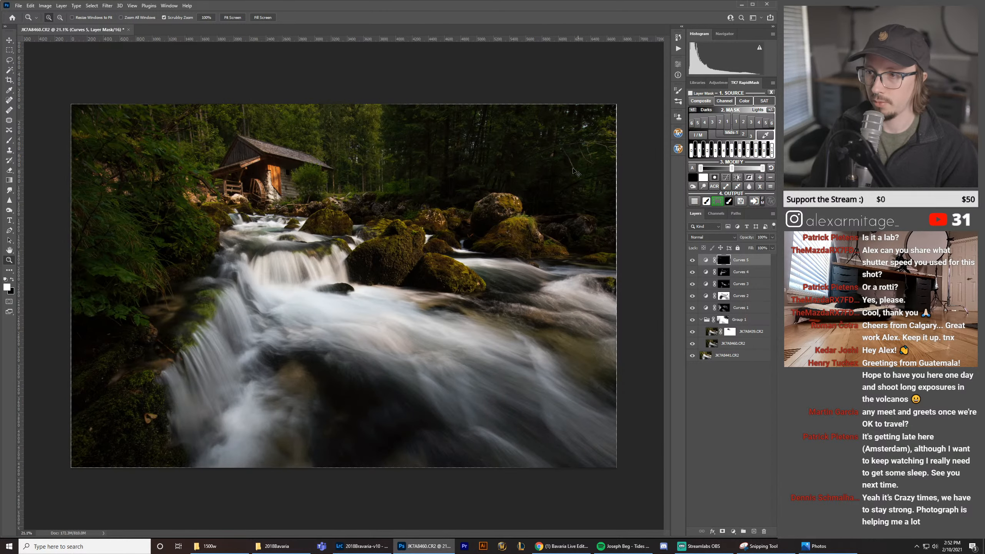
pyautogui.hotkey('ctrl', 'shift', 'z')
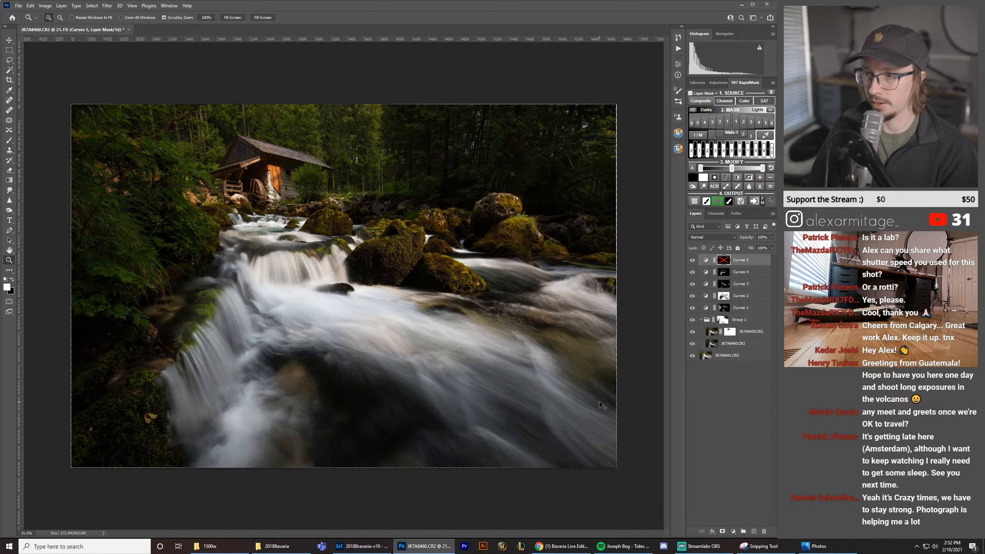
pyautogui.hotkey('ctrl', 'z')
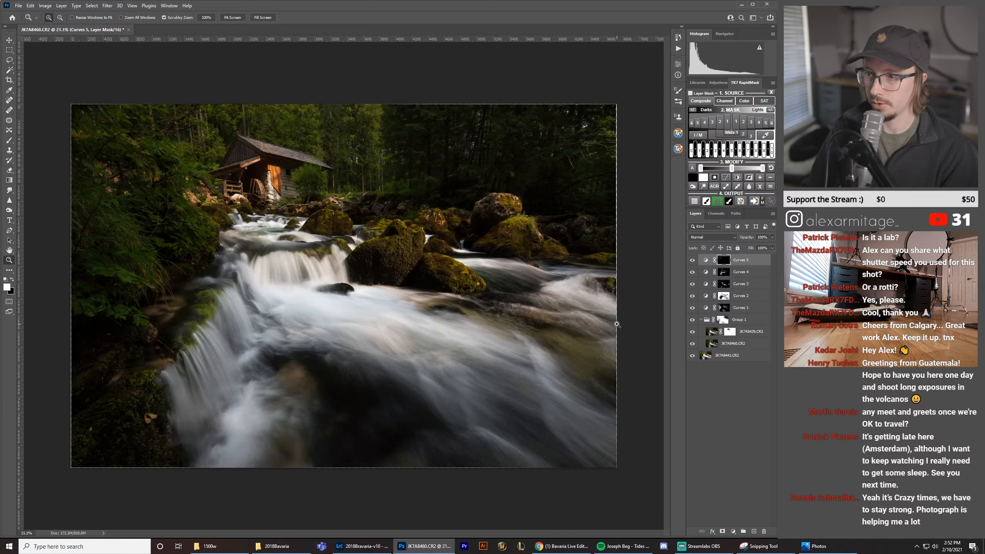
# Step: Paint the Curves 5 mask along the photo's right edge with a 2200 px white brush at 12% opacity
pyautogui.moveTo(617, 324); pyautogui.dragTo(592, 322)
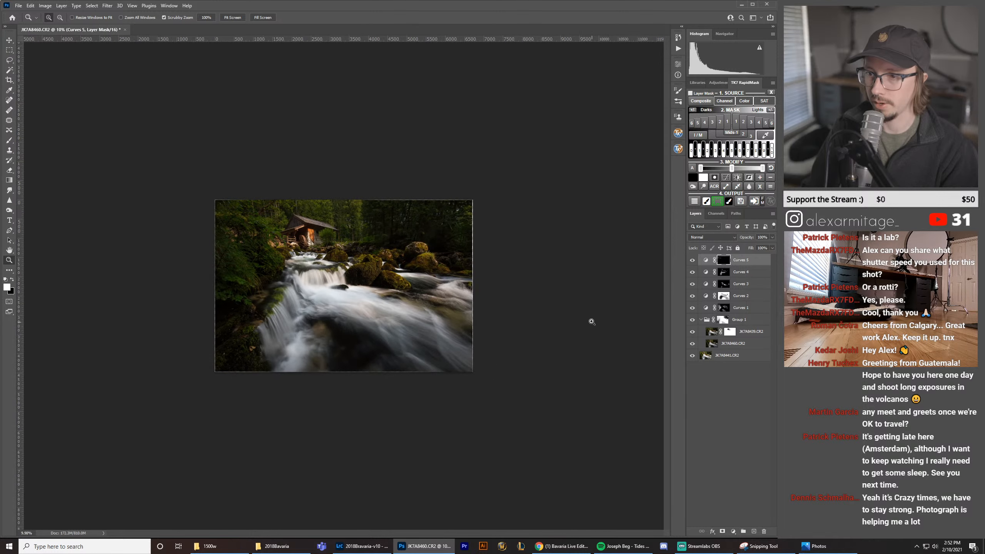
pyautogui.press('b')
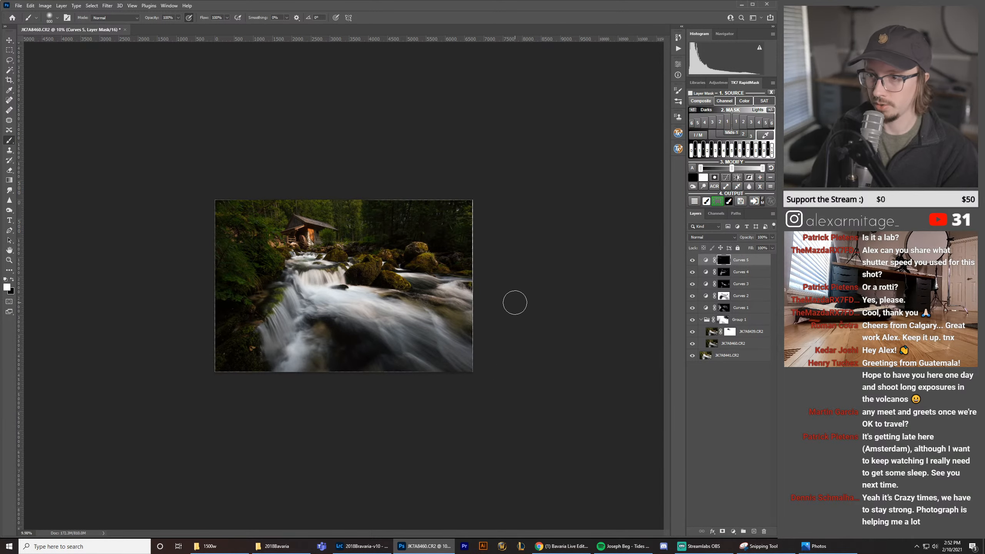
pyautogui.press(']')
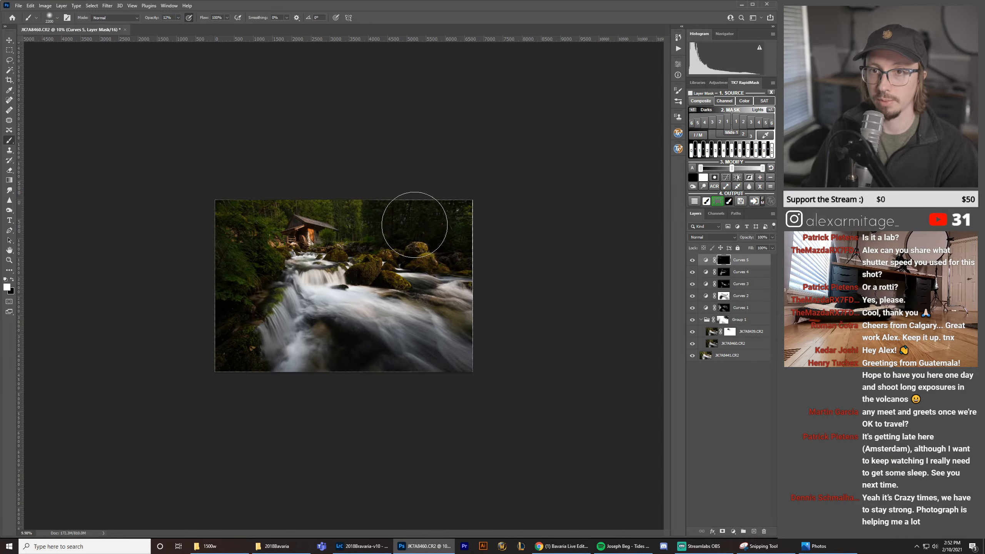
pyautogui.press('z')
pyautogui.moveTo(495, 302); pyautogui.dragTo(498, 299)
pyautogui.press('b')
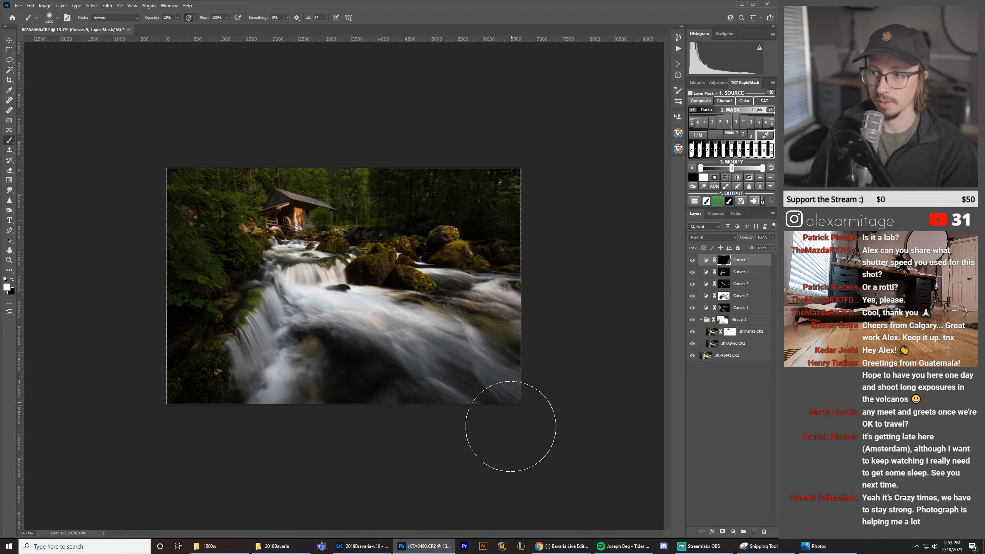
# Step: Paint the Curves 5 mask over the bright water at the photo's right edge with a smaller white brush at 12% opacity
pyautogui.press('z')
pyautogui.click(517, 281)
pyautogui.moveTo(517, 281); pyautogui.dragTo(530, 281)
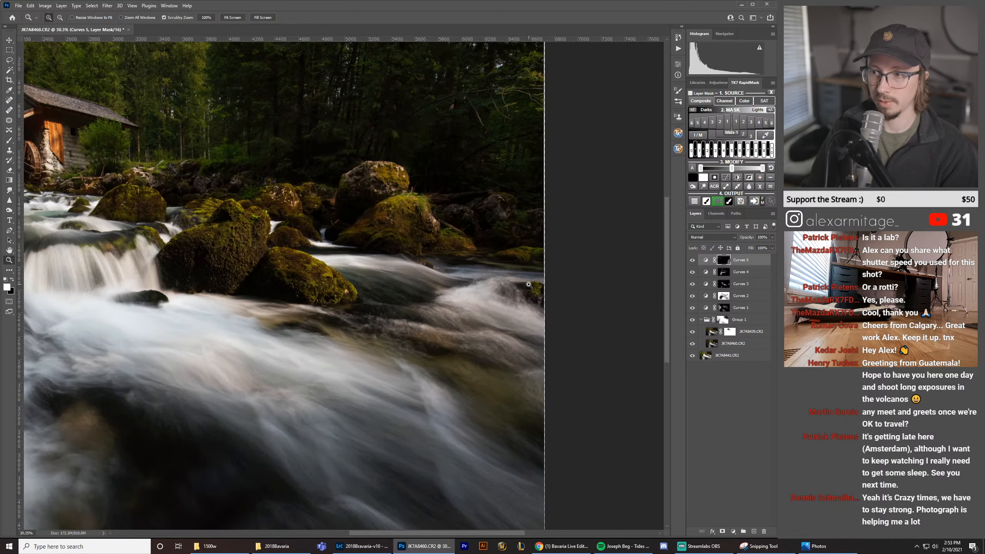
pyautogui.press('b')
pyautogui.press('[')
pyautogui.press('[')
pyautogui.press('[')
pyautogui.press('[')
pyautogui.press('[')
pyautogui.press('[')
pyautogui.press('[')
pyautogui.press('[')
pyautogui.press('[')
pyautogui.press('[')
pyautogui.press('[')
pyautogui.press('[')
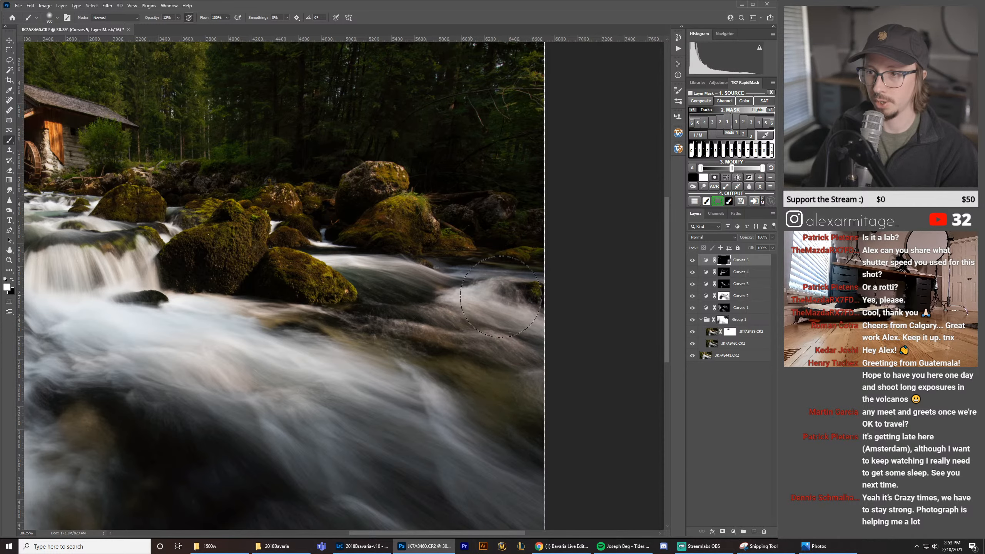
# Step: Compare the whole image with and without Curves 5 to check the darkened right edge
pyautogui.press('z')
pyautogui.hotkey('ctrl', '0')
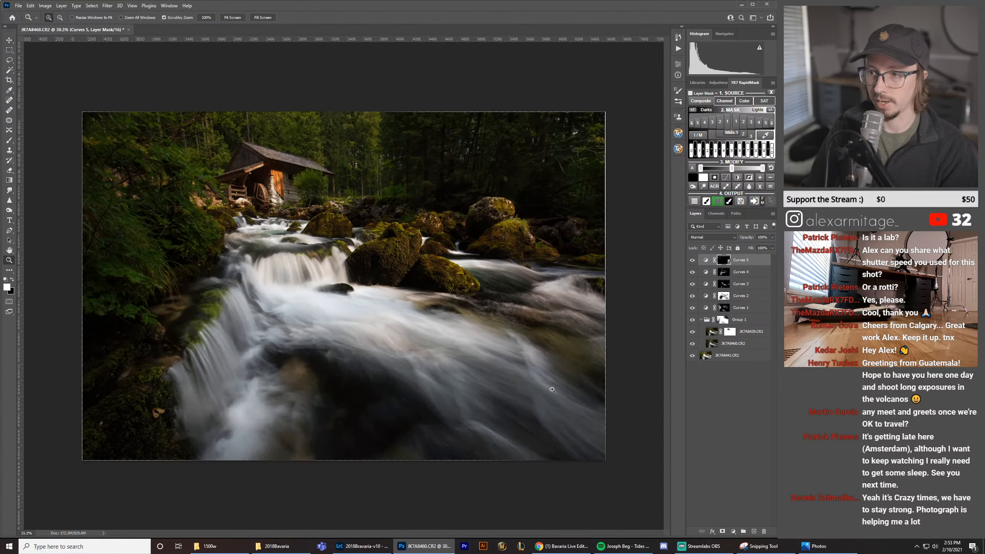
pyautogui.click(693, 261)
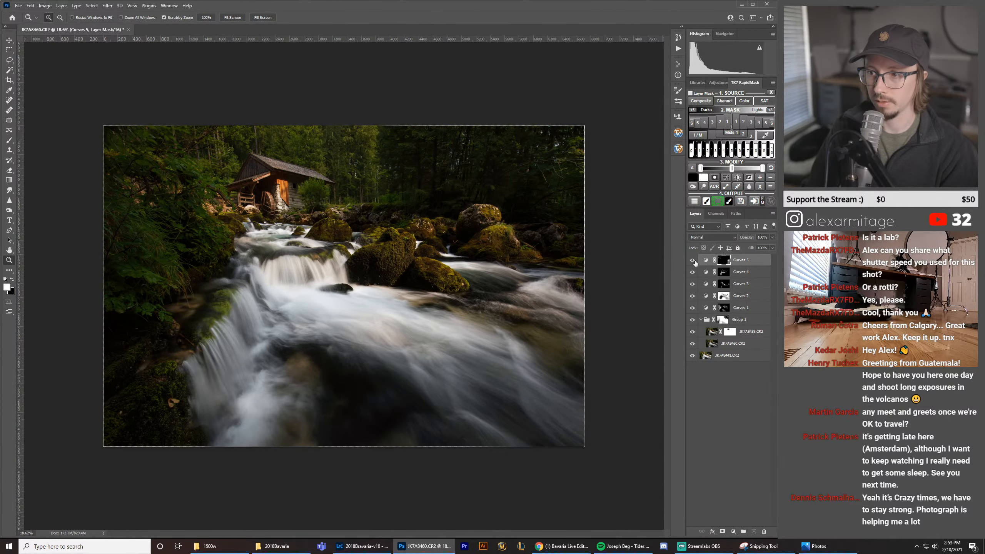
pyautogui.click(693, 261)
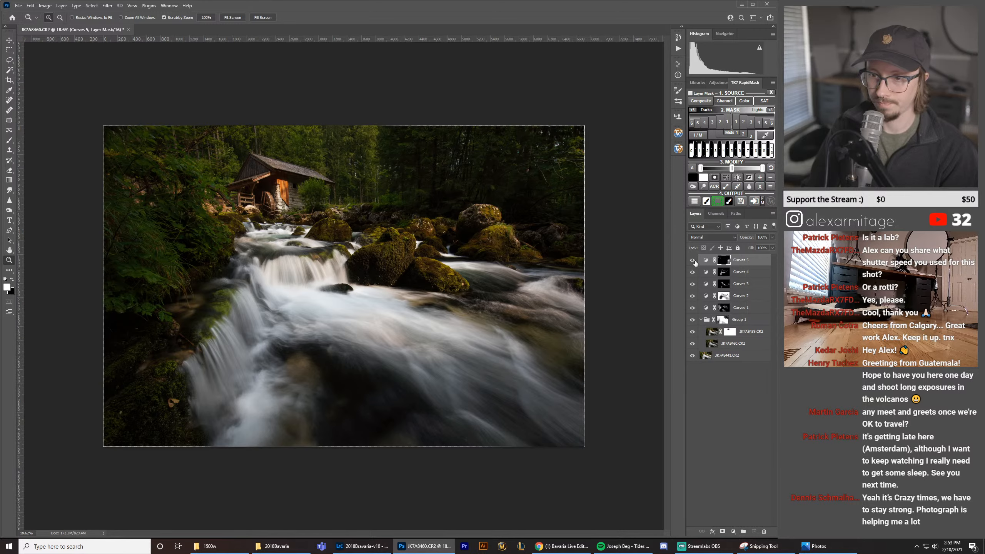
pyautogui.click(693, 261)
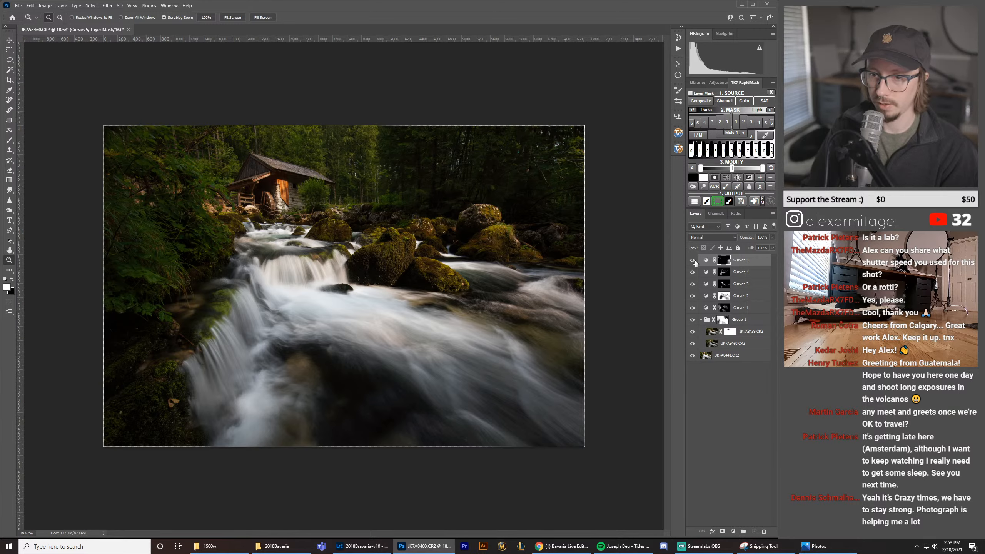
pyautogui.click(693, 261)
pyautogui.click(693, 260)
pyautogui.click(693, 261)
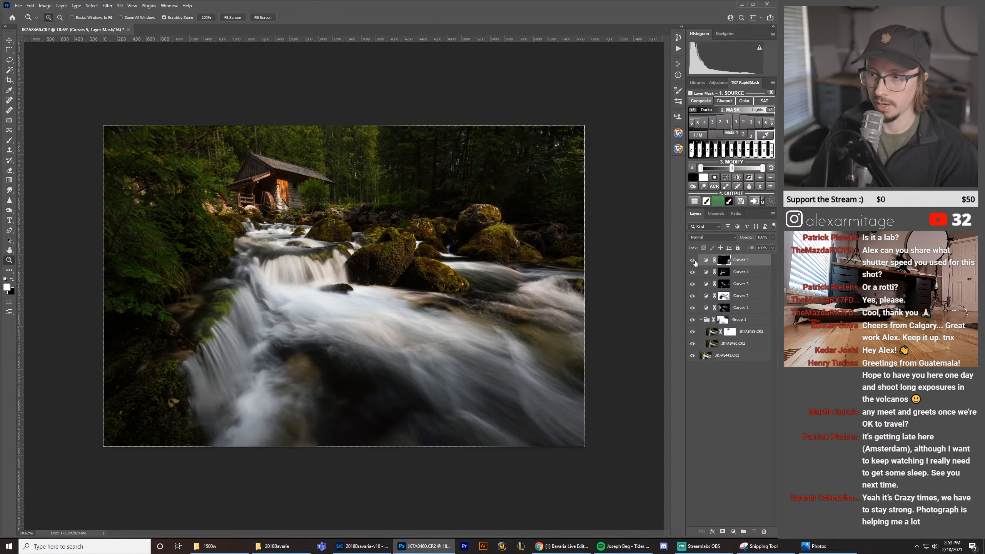
pyautogui.click(692, 261)
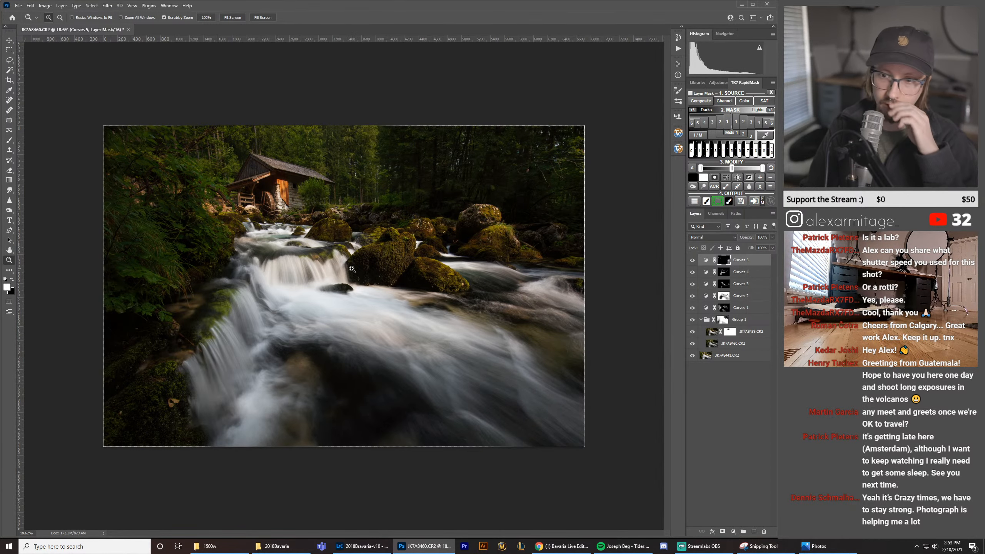
pyautogui.moveTo(353, 269); pyautogui.dragTo(357, 269)
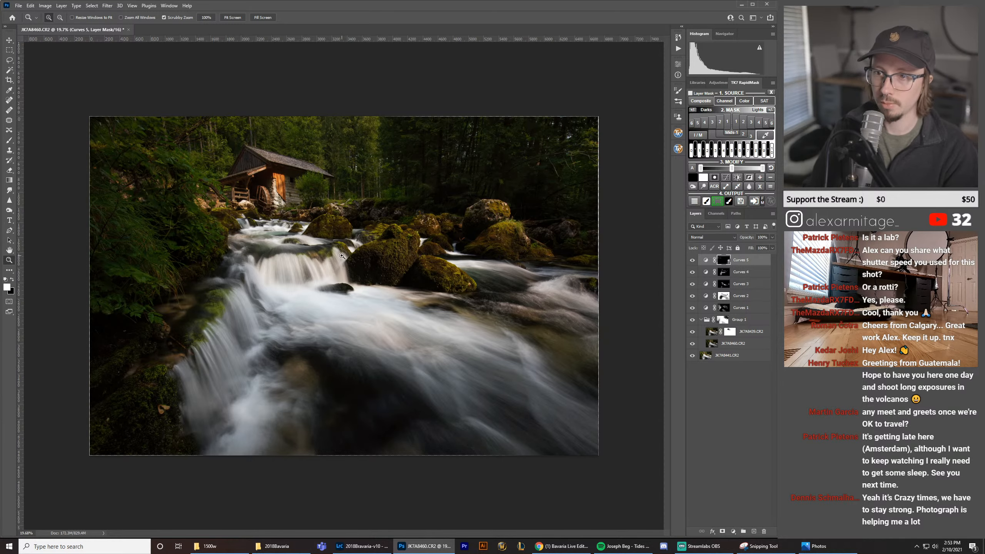
pyautogui.moveTo(341, 246); pyautogui.dragTo(367, 243)
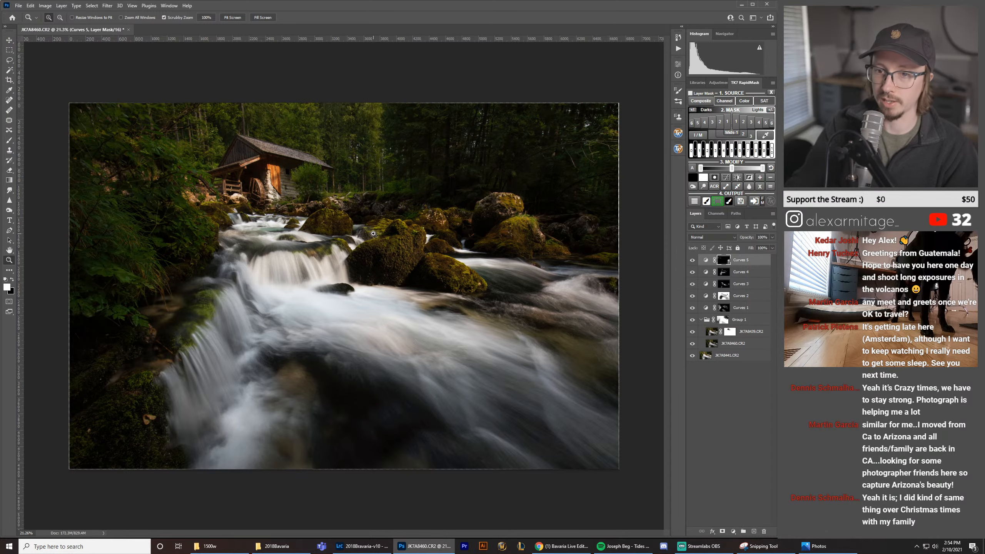
pyautogui.moveTo(374, 234); pyautogui.dragTo(388, 316)
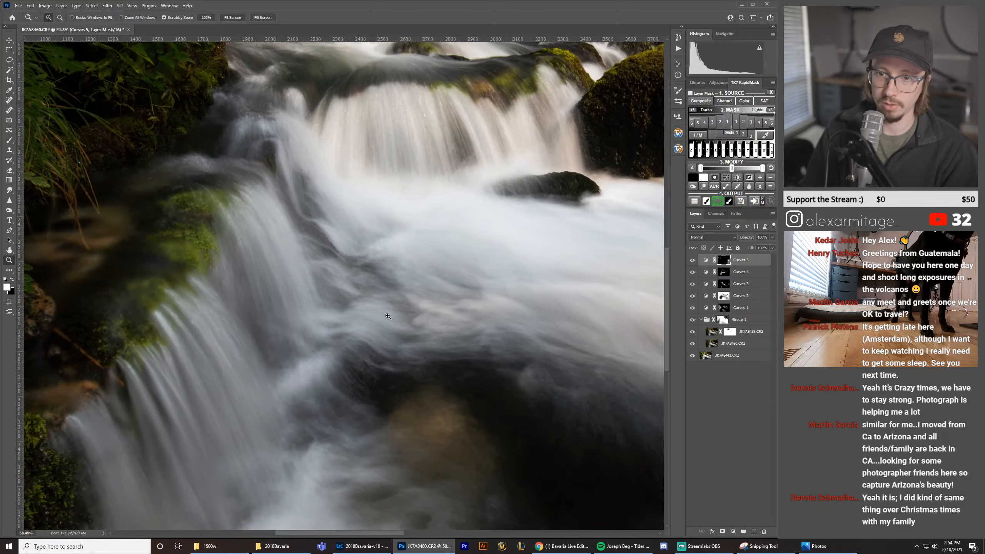
# Step: Examine the cascade and the mossy boulders up close and within the whole composition
pyautogui.click(691, 275)
pyautogui.moveTo(279, 248); pyautogui.dragTo(189, 245)
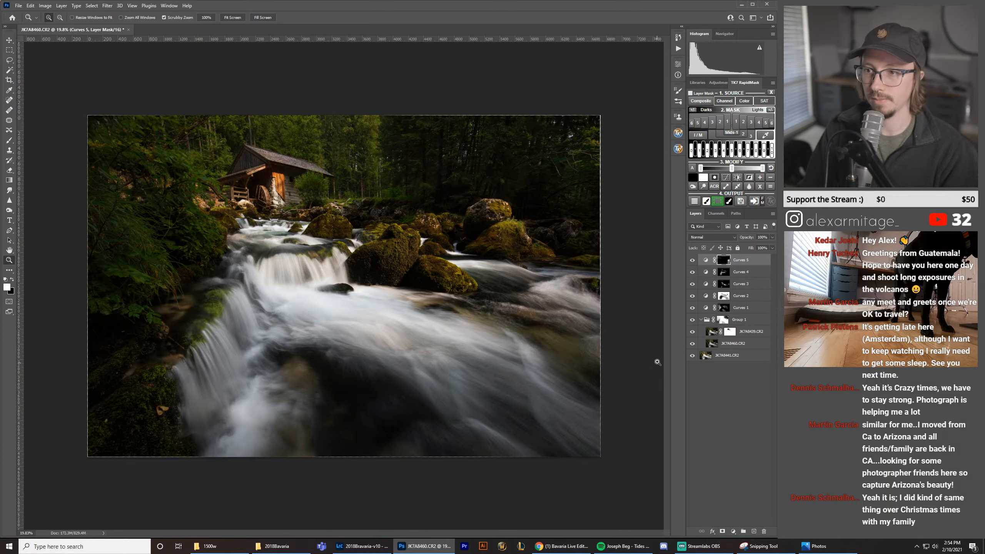
pyautogui.moveTo(424, 279); pyautogui.dragTo(492, 280)
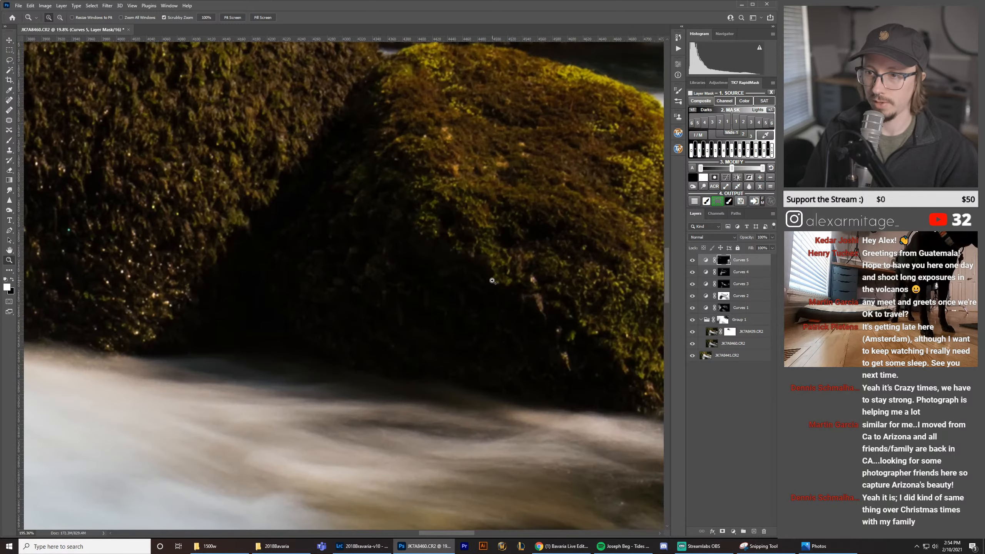
pyautogui.moveTo(424, 278); pyautogui.dragTo(359, 278)
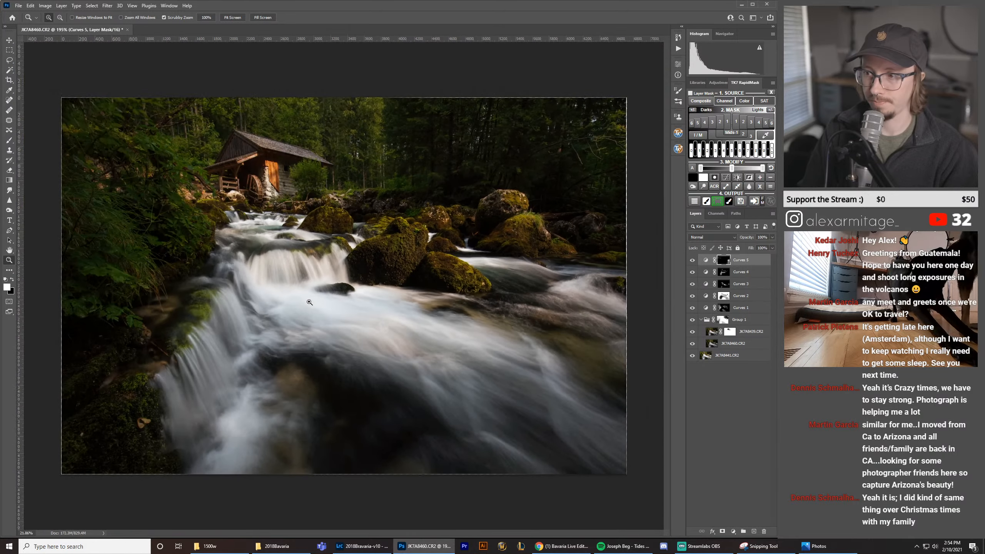
# Step: Compare the whole image with and without Curves 1 and Curves 2, and review the Curves 2 curve
pyautogui.click(693, 307)
pyautogui.click(693, 308)
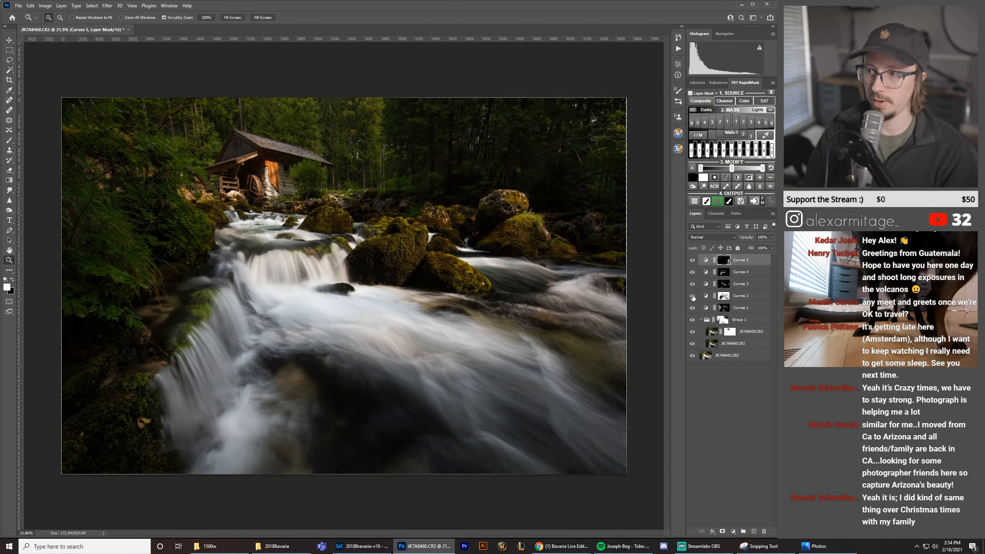
pyautogui.click(693, 296)
pyautogui.click(692, 296)
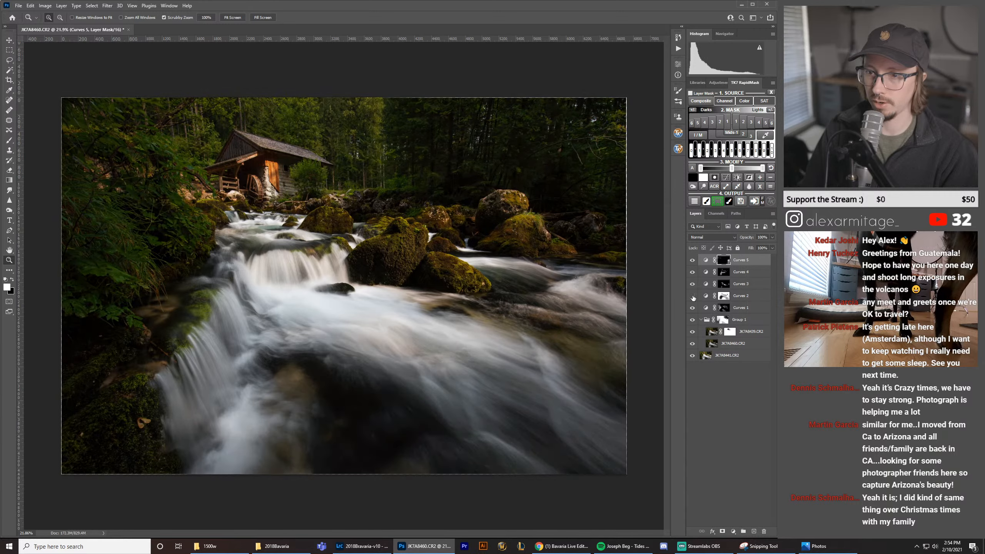
pyautogui.click(693, 296)
pyautogui.click(693, 296)
pyautogui.doubleClick(706, 296)
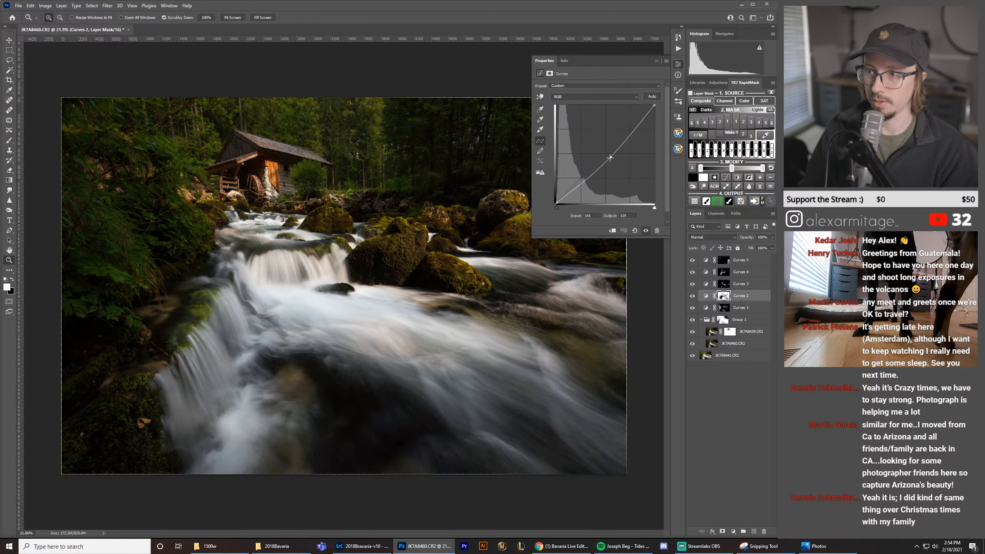
pyautogui.click(679, 65)
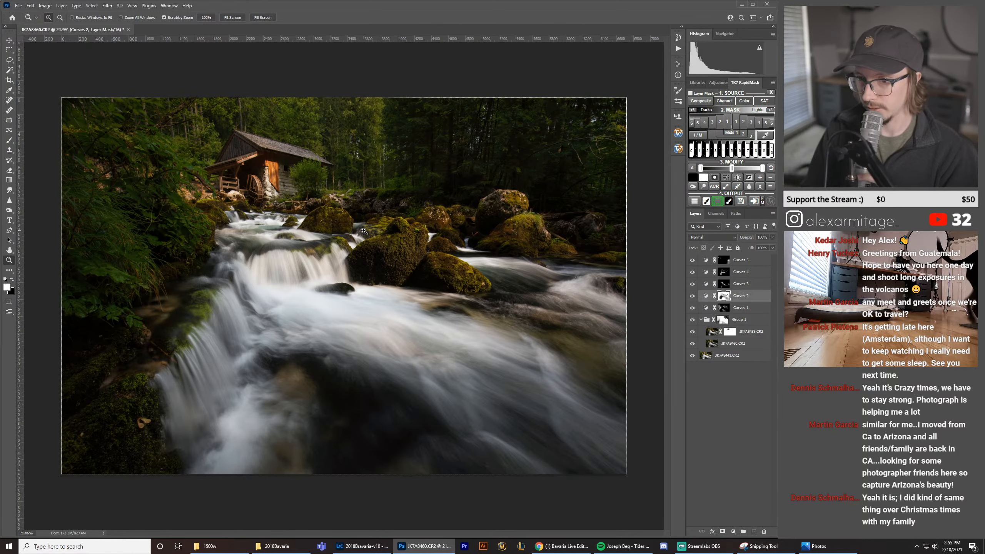
# Step: Add an empty layer above Curves 5 for retouching the fallen leaf on the mossy bank beside the cascade
pyautogui.moveTo(149, 375); pyautogui.dragTo(196, 431)
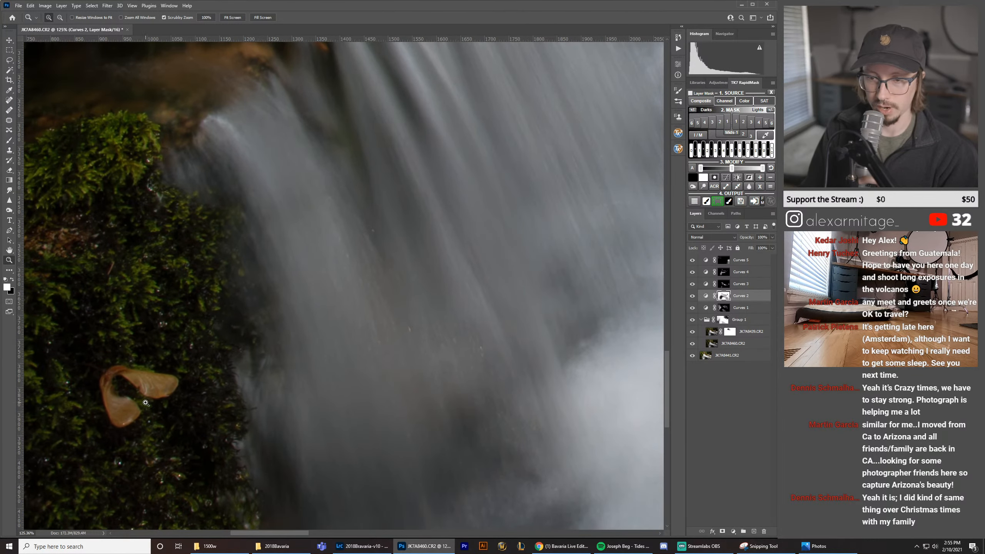
pyautogui.moveTo(412, 281); pyautogui.dragTo(359, 295)
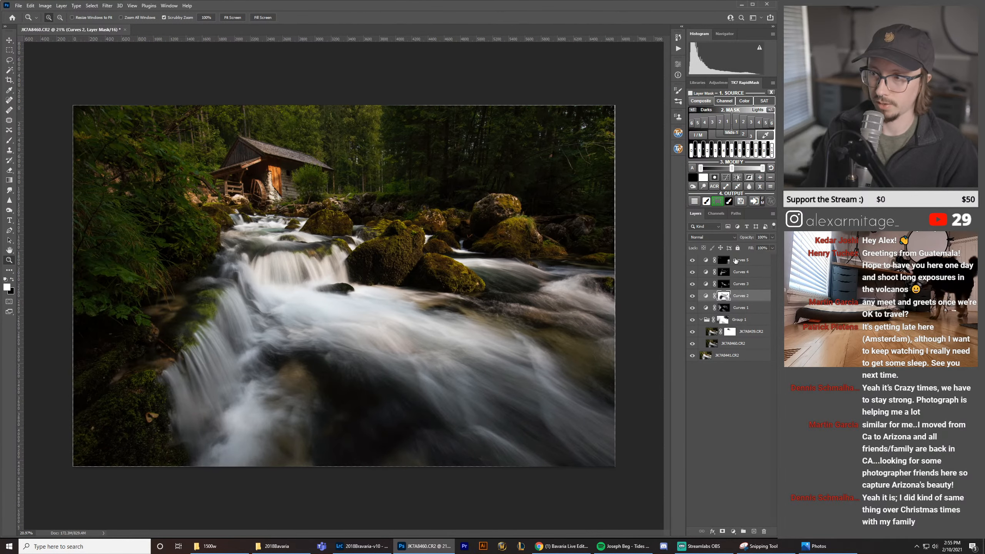
pyautogui.click(754, 531)
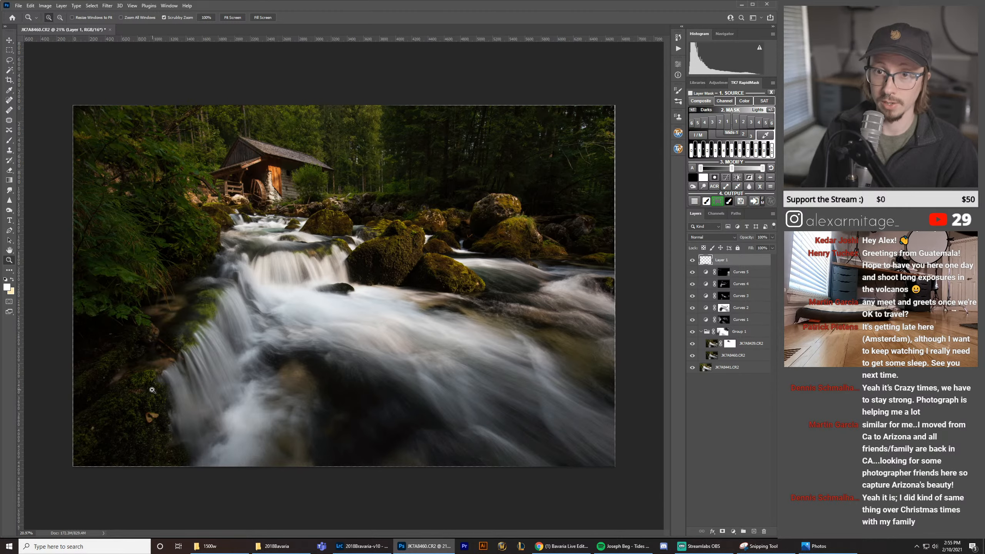
pyautogui.moveTo(142, 397); pyautogui.dragTo(301, 267)
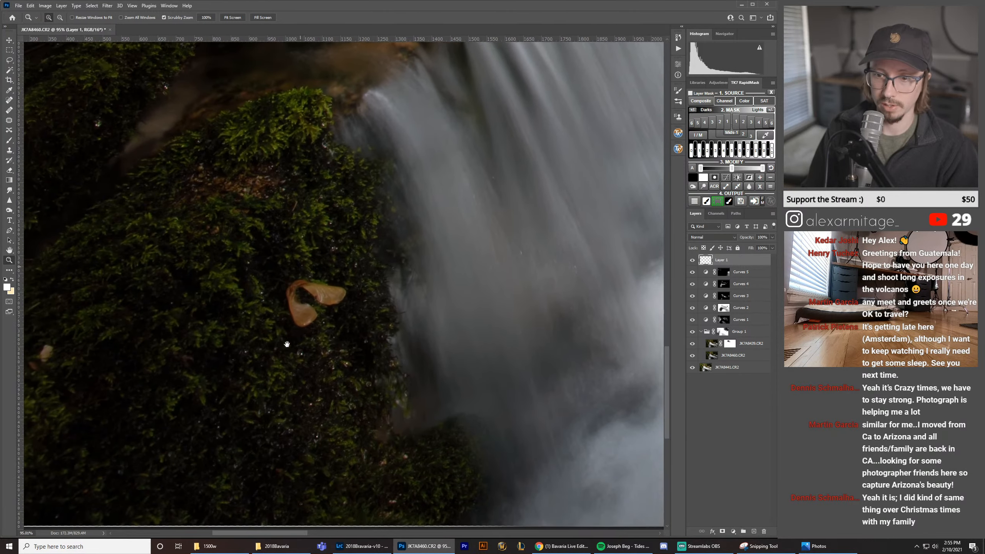
pyautogui.moveTo(288, 344); pyautogui.dragTo(300, 345)
# Step: Try to heal the fallen leaf out of the moss with an enlarged Content-Aware Spot Healing Brush, and undo the stroke
pyautogui.press('j')
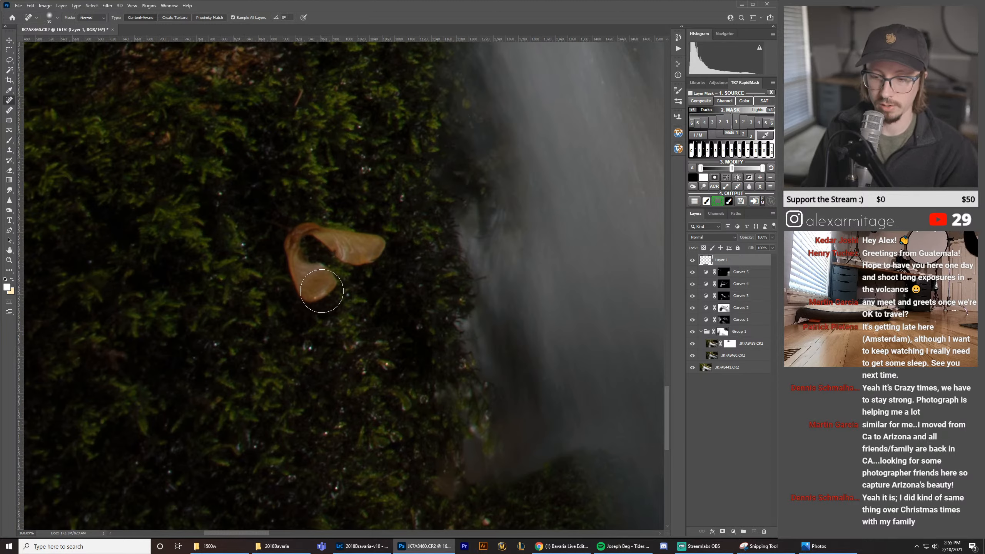
pyautogui.press(']')
pyautogui.press(']')
pyautogui.press(']')
pyautogui.press(']')
pyautogui.moveTo(298, 255)
pyautogui.mouseDown()
pyautogui.moveTo(338, 224)
pyautogui.moveTo(352, 242)
pyautogui.mouseUp()
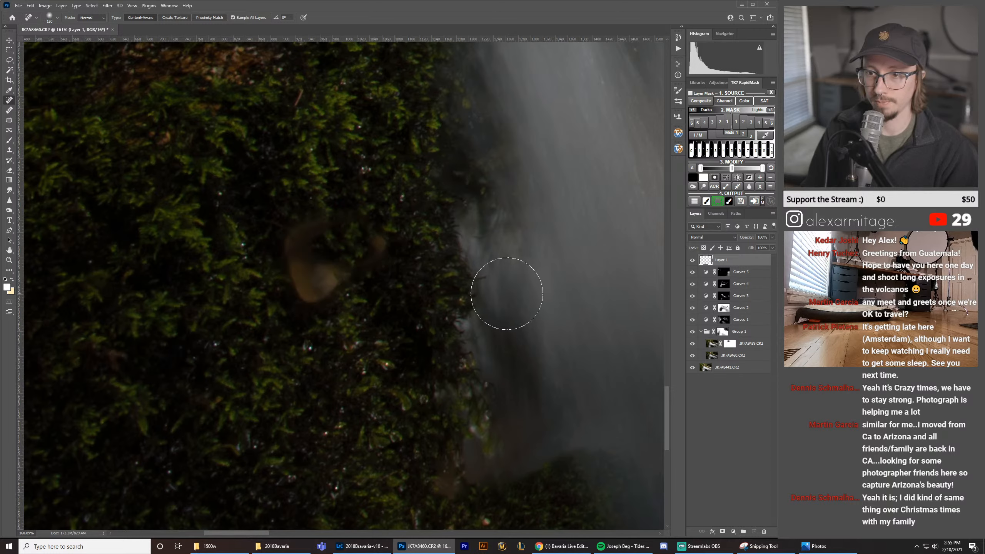
pyautogui.hotkey('ctrl', 'z')
# Step: Remove the fallen leaf from the moss on the new layer with a larger Content-Aware Spot Healing Brush, redoing the stroke where it leaves traces
pyautogui.press('z')
pyautogui.moveTo(454, 282); pyautogui.dragTo(411, 283)
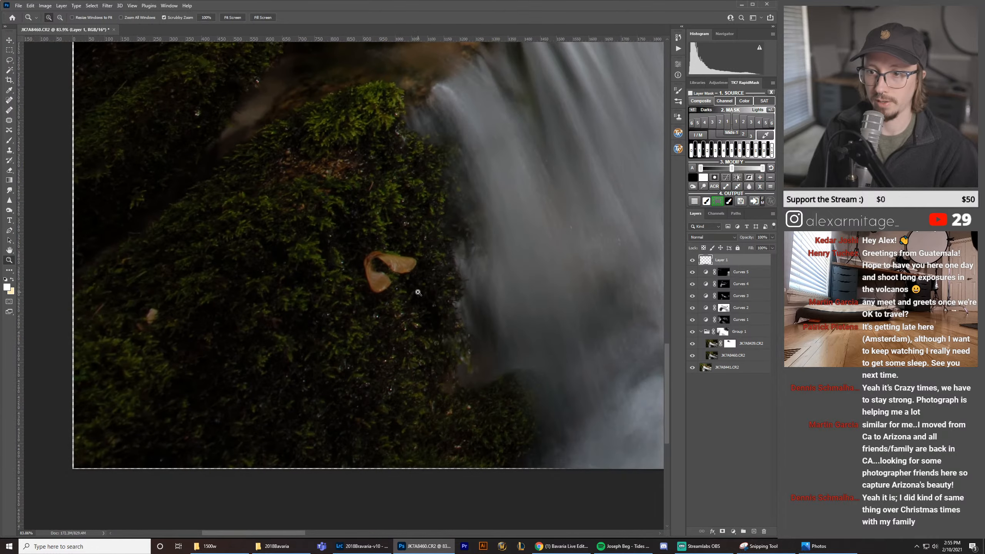
pyautogui.press('b')
pyautogui.press('j')
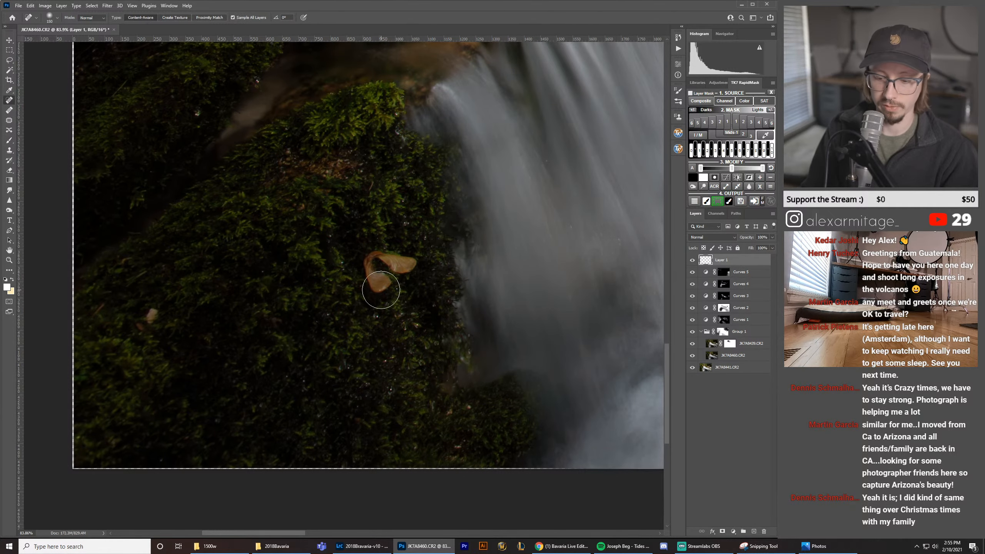
pyautogui.press(']')
pyautogui.moveTo(385, 287)
pyautogui.mouseDown()
pyautogui.moveTo(367, 259)
pyautogui.moveTo(409, 273)
pyautogui.moveTo(376, 259)
pyautogui.moveTo(381, 281)
pyautogui.mouseUp()
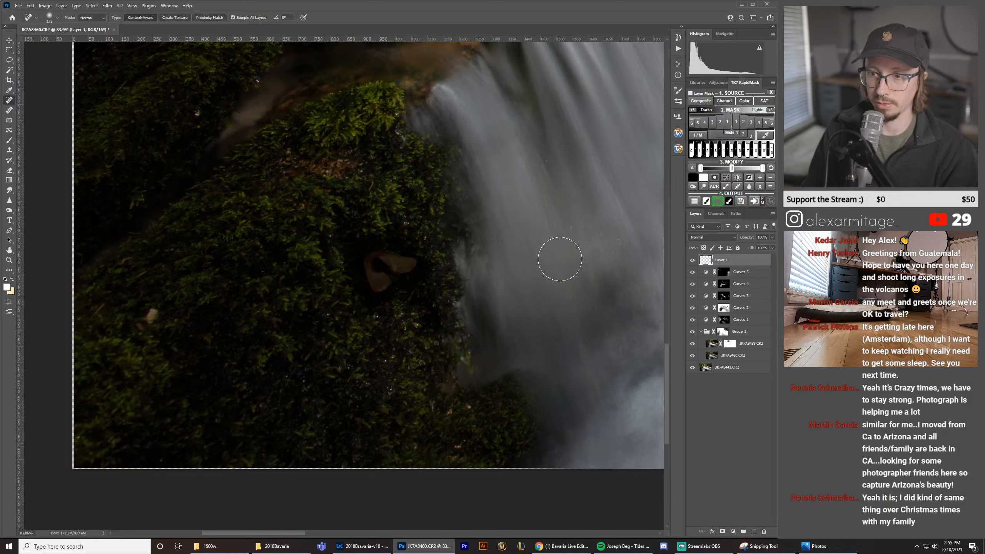
pyautogui.hotkey('ctrl', 'z')
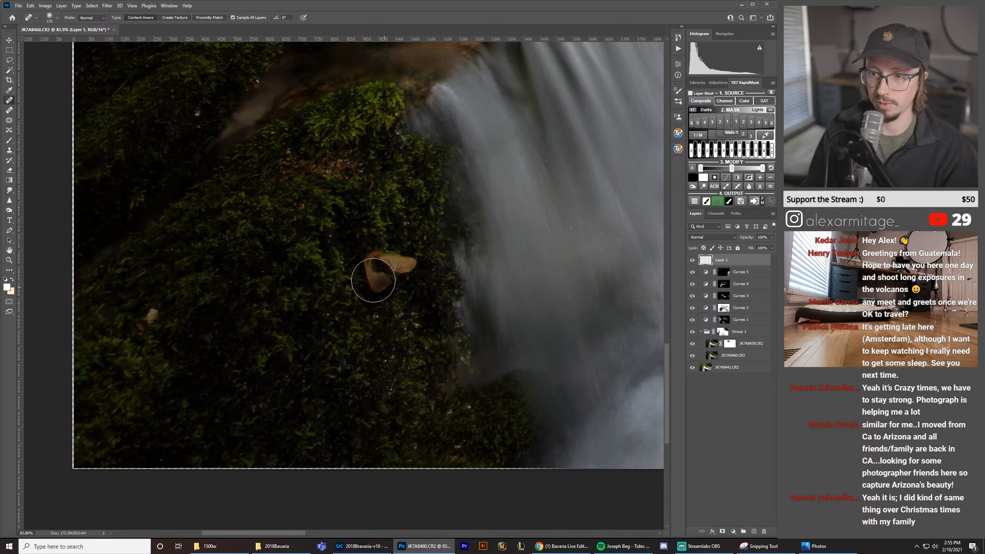
pyautogui.moveTo(374, 281)
pyautogui.mouseDown()
pyautogui.moveTo(375, 254)
pyautogui.moveTo(389, 258)
pyautogui.mouseUp()
pyautogui.moveTo(378, 289); pyautogui.dragTo(380, 287)
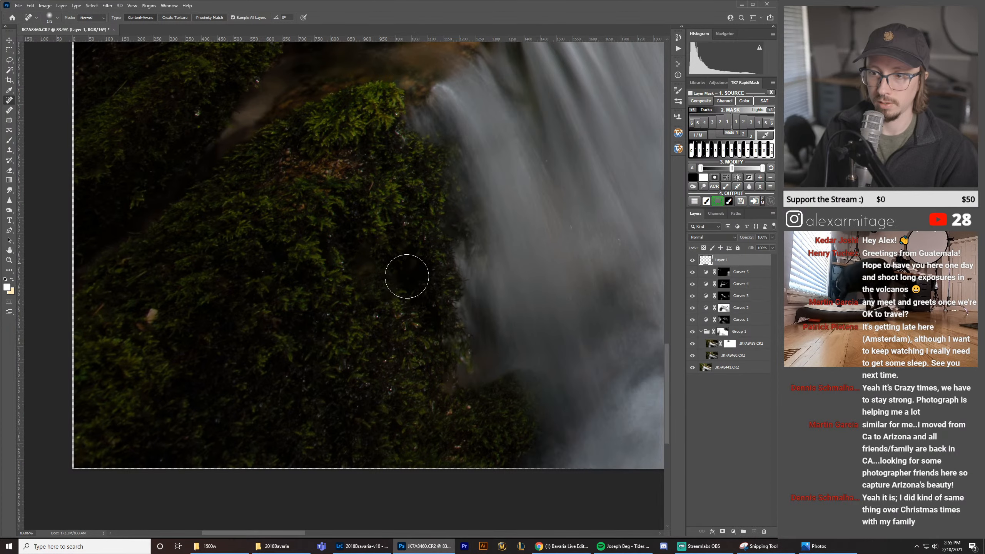
# Step: Undo the healing strokes over the orange seed pod on the mossy bank beside the waterfall
pyautogui.moveTo(369, 274); pyautogui.dragTo(363, 278)
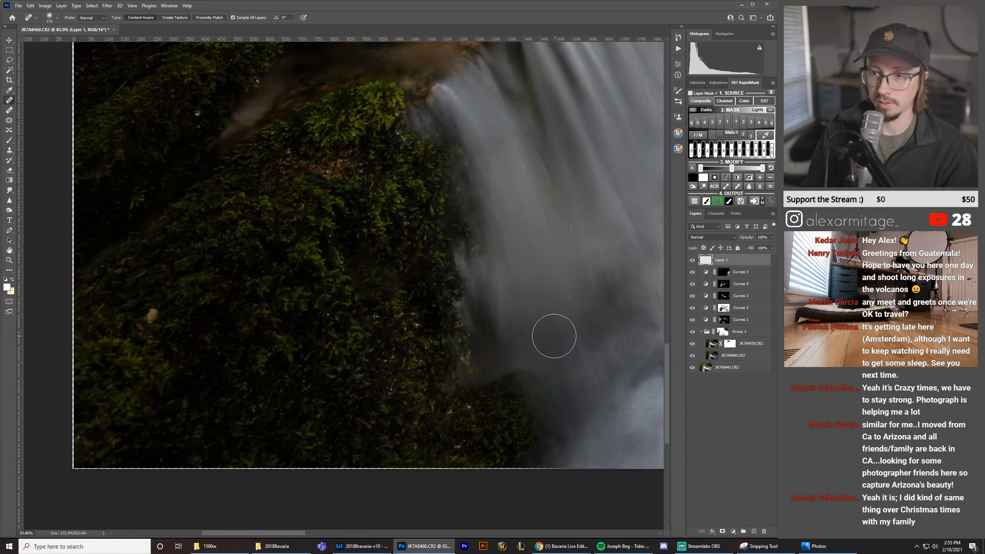
pyautogui.press('z')
pyautogui.moveTo(407, 282); pyautogui.dragTo(436, 282)
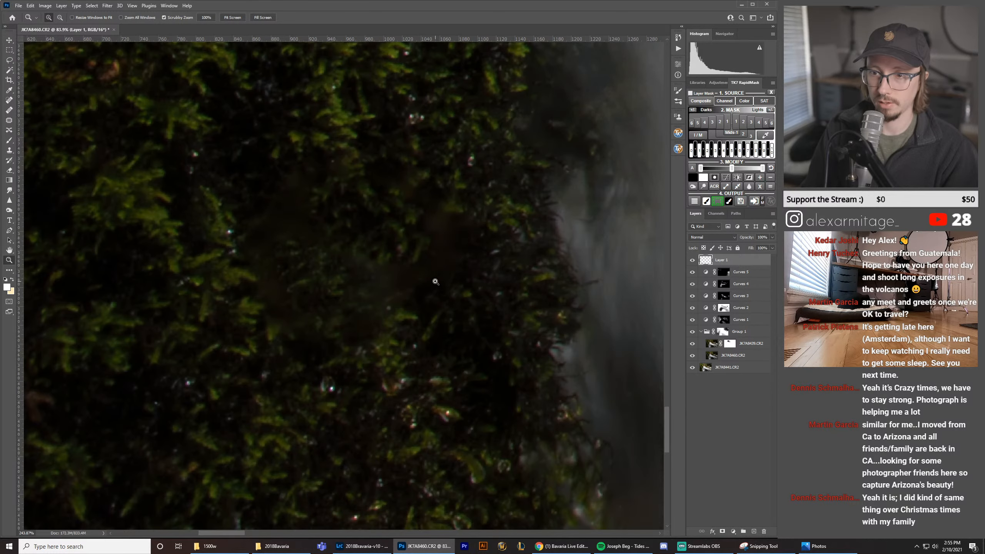
pyautogui.hotkey('ctrl', 'z')
pyautogui.hotkey('ctrl', 'z')
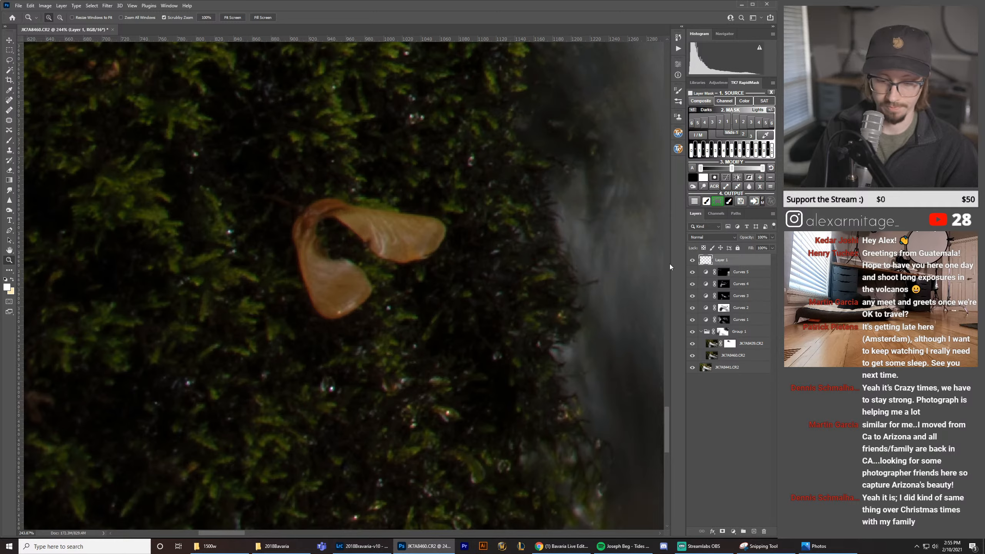
# Step: Remove the orange seed pod from the moss using the Spot Healing Brush at a smaller size
pyautogui.press('j')
pyautogui.press('[')
pyautogui.press('[')
pyautogui.press('[')
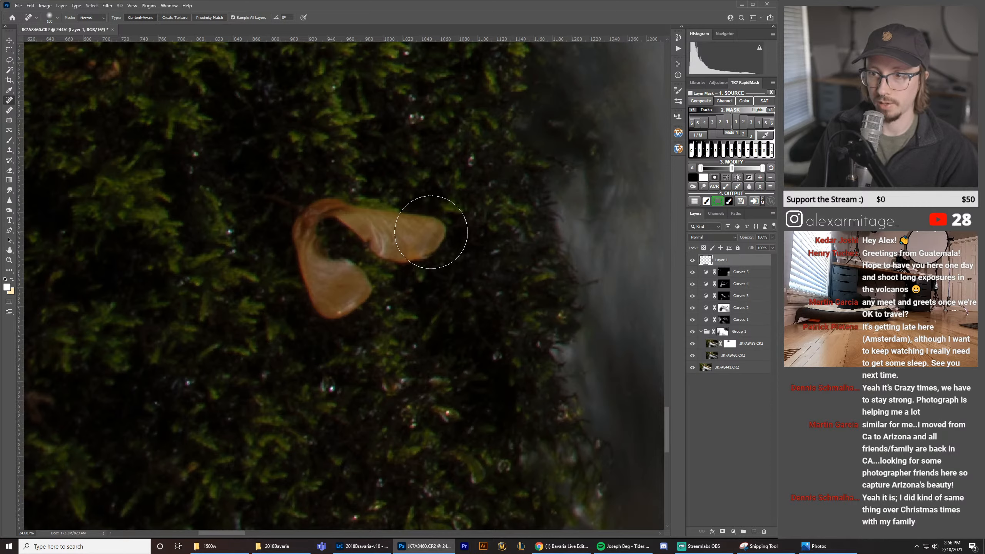
pyautogui.moveTo(429, 229)
pyautogui.mouseDown()
pyautogui.moveTo(386, 245)
pyautogui.moveTo(359, 224)
pyautogui.moveTo(258, 197)
pyautogui.moveTo(308, 229)
pyautogui.moveTo(307, 269)
pyautogui.moveTo(324, 297)
pyautogui.moveTo(355, 298)
pyautogui.moveTo(326, 264)
pyautogui.mouseUp()
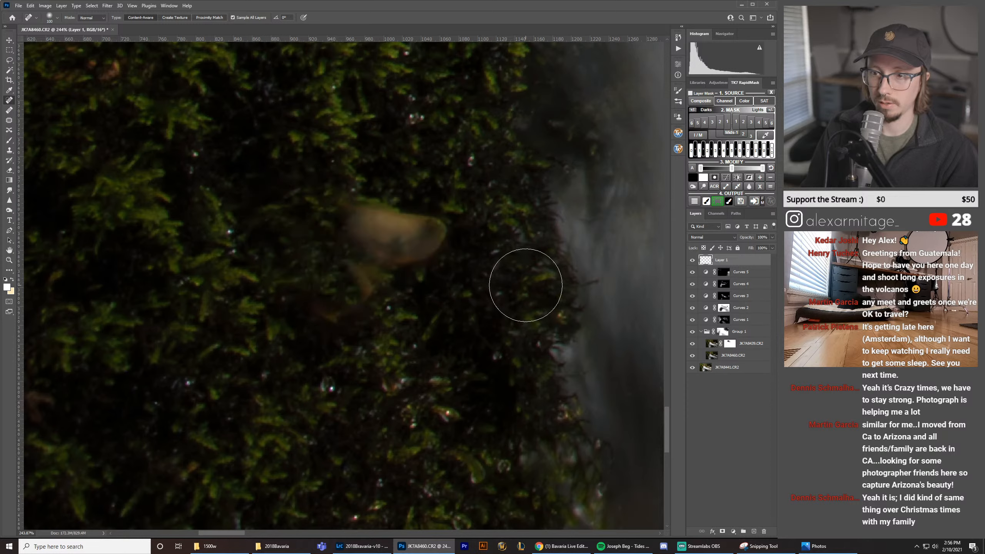
pyautogui.moveTo(313, 220)
pyautogui.mouseDown()
pyautogui.moveTo(433, 236)
pyautogui.moveTo(407, 244)
pyautogui.moveTo(428, 242)
pyautogui.moveTo(363, 221)
pyautogui.moveTo(373, 241)
pyautogui.moveTo(364, 288)
pyautogui.moveTo(319, 309)
pyautogui.mouseUp()
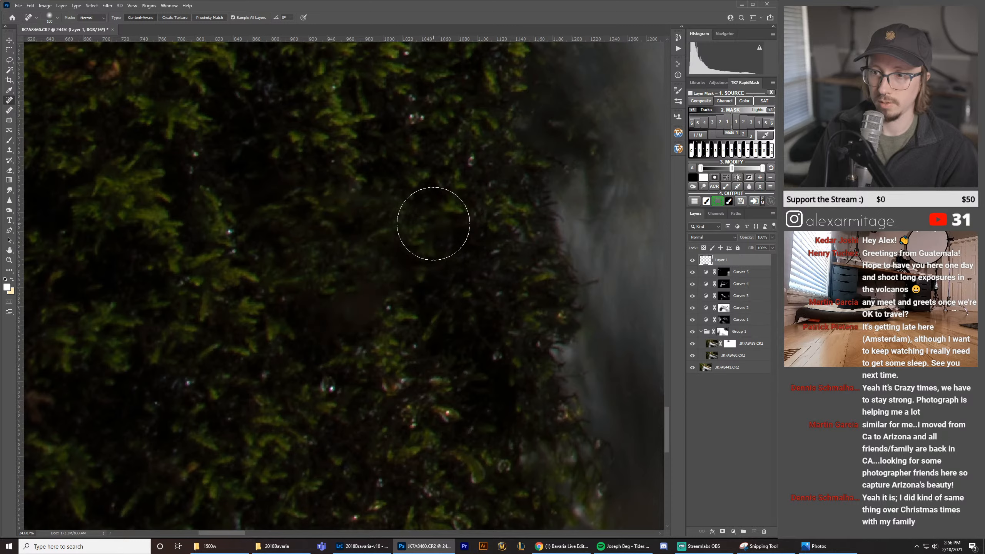
pyautogui.click(371, 316)
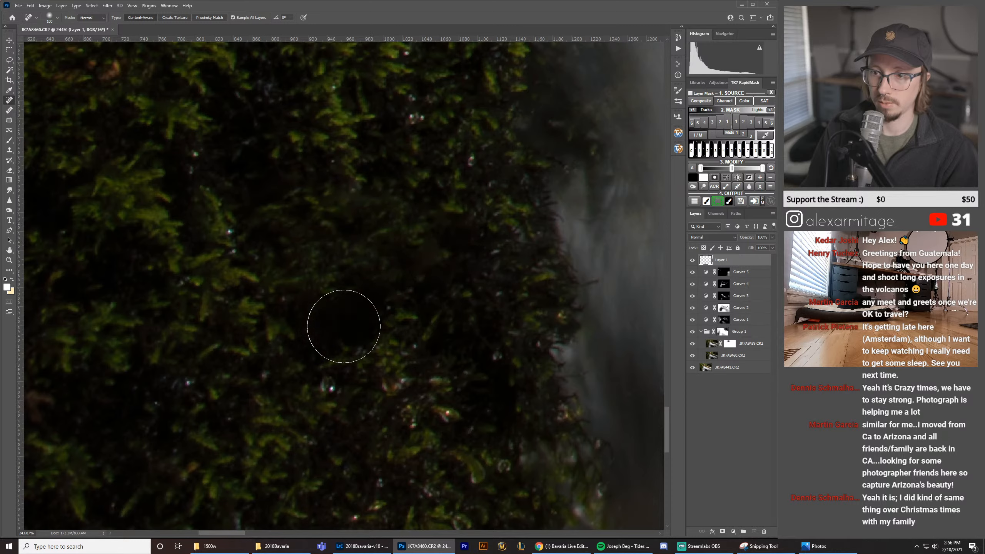
# Step: Clone the brighter moss texture just below over the smudged healed patch with a reduced Clone Stamp brush
pyautogui.press('s')
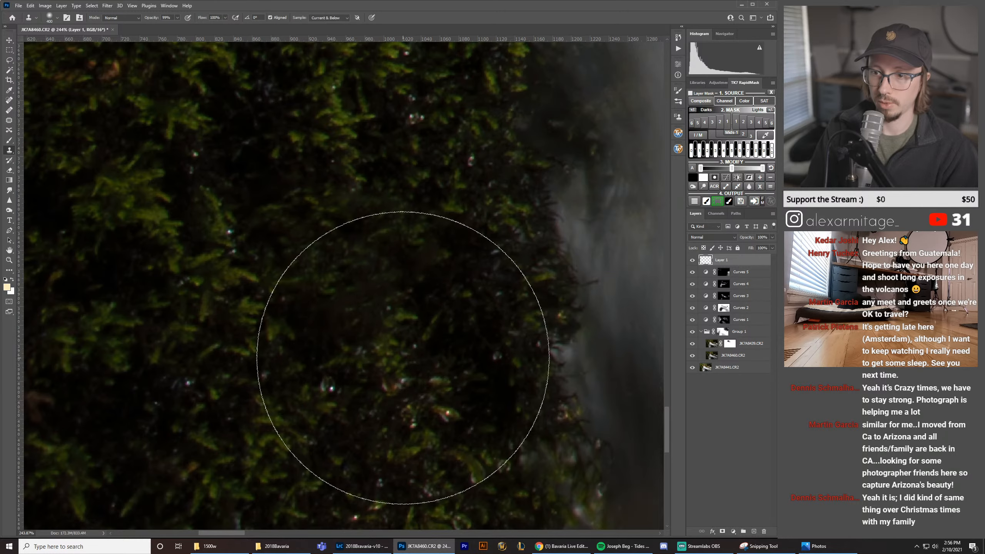
pyautogui.press('[')
pyautogui.press('[')
pyautogui.press('[')
pyautogui.press('[')
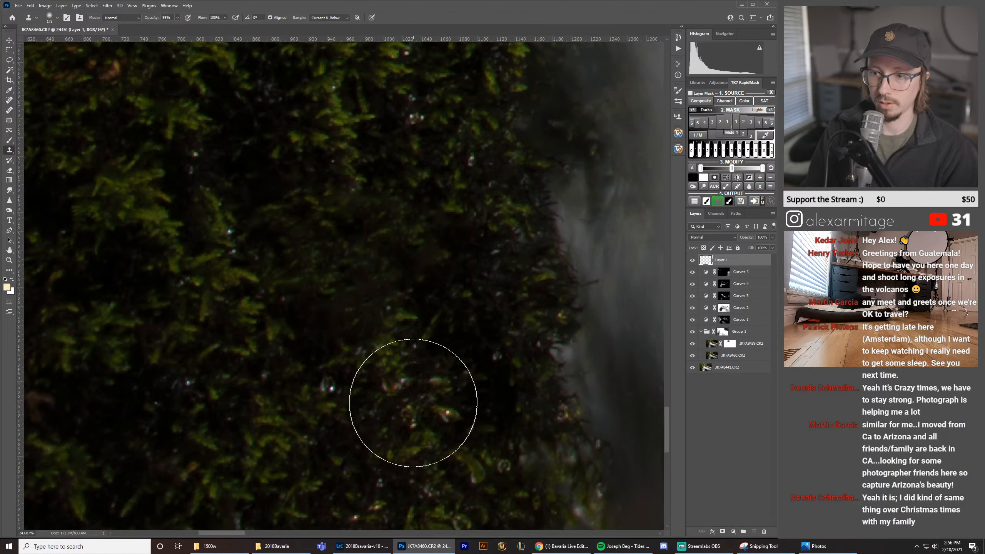
pyautogui.keyDown('alt'); pyautogui.click(410, 413); pyautogui.keyUp('alt')
pyautogui.click(364, 311)
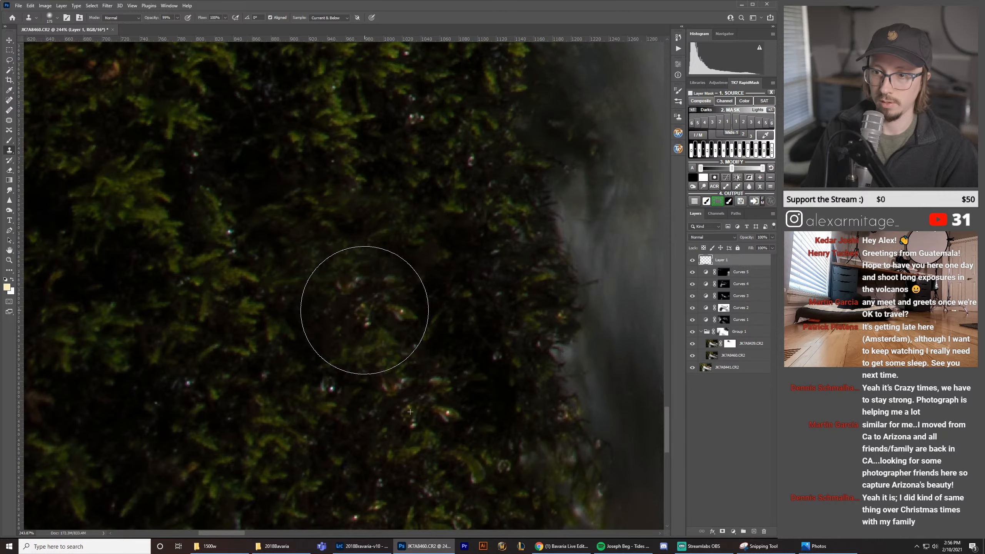
# Step: Refine the dark patch where the seed pod was by healing it and cloning in nearby moss texture
pyautogui.press('z')
pyautogui.moveTo(528, 326); pyautogui.dragTo(391, 326)
pyautogui.moveTo(441, 295); pyautogui.dragTo(471, 302)
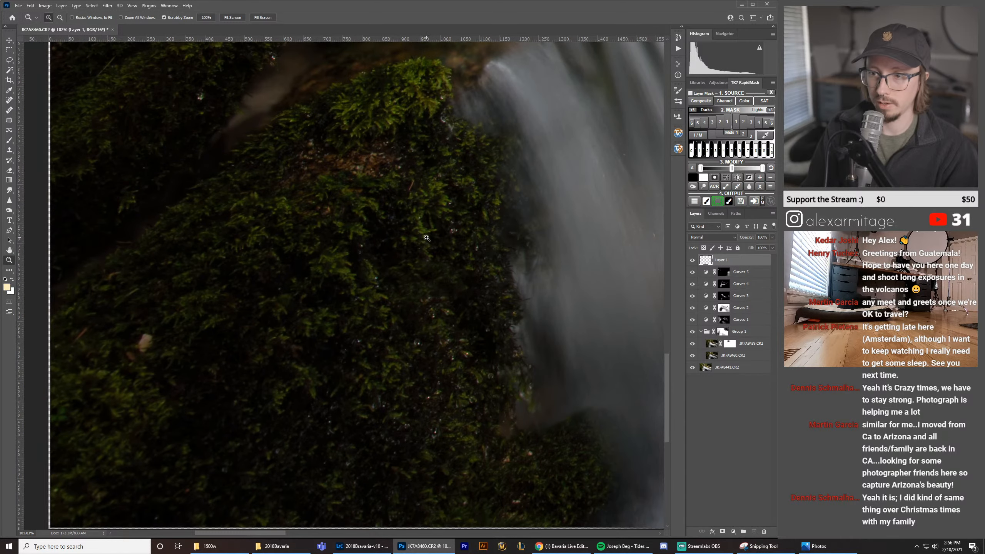
pyautogui.press('s')
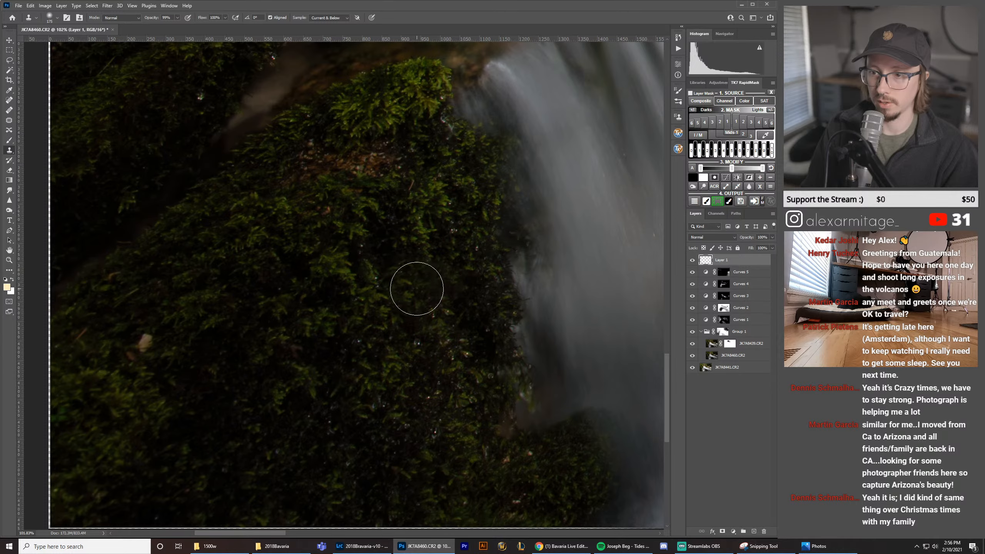
pyautogui.press('z')
pyautogui.moveTo(470, 285); pyautogui.dragTo(485, 292)
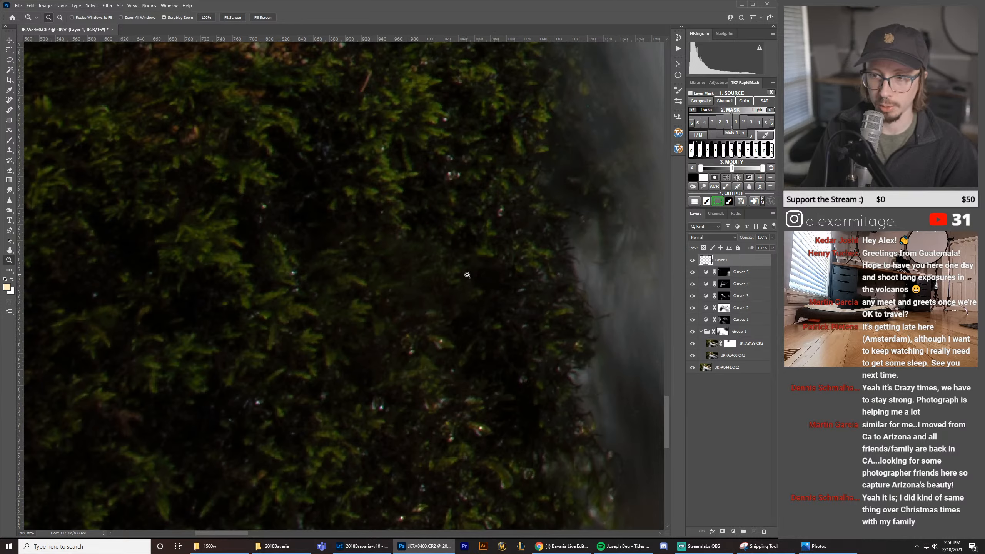
pyautogui.press('b')
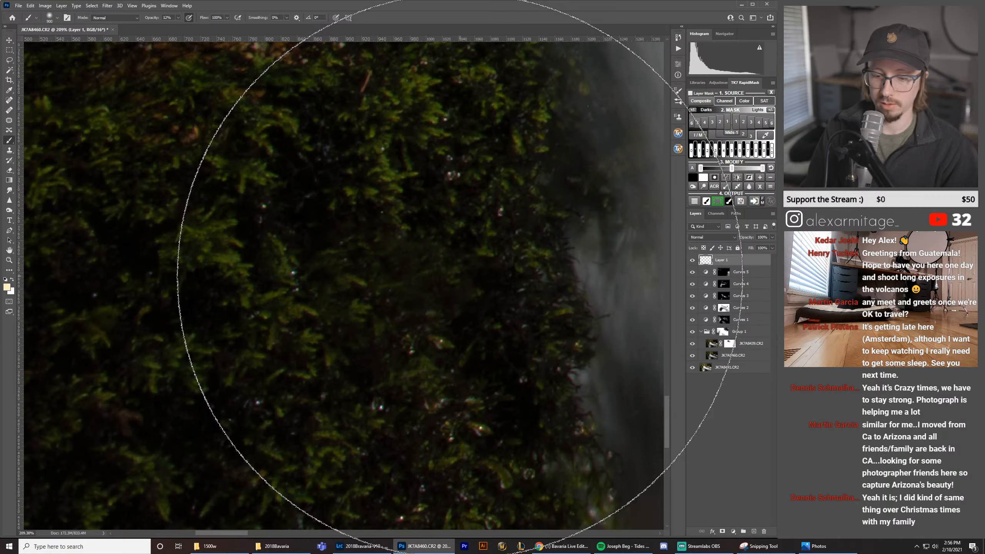
pyautogui.press('j')
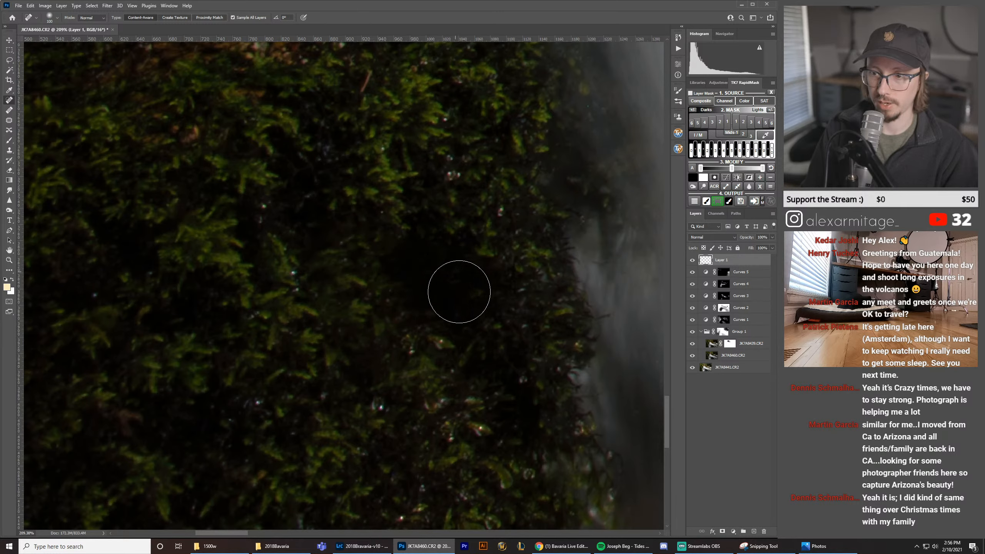
pyautogui.moveTo(460, 292); pyautogui.dragTo(461, 296)
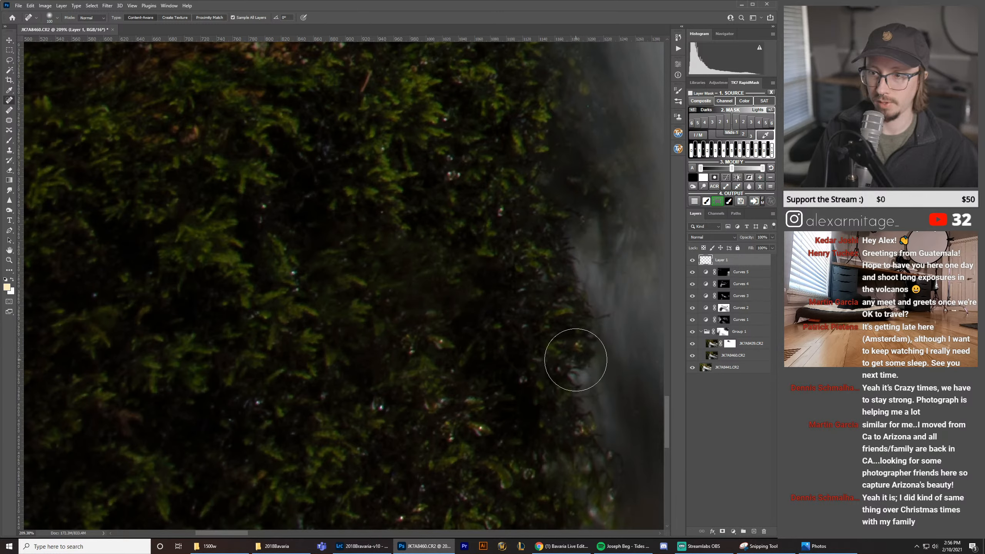
pyautogui.press('s')
pyautogui.keyDown('alt'); pyautogui.click(501, 230); pyautogui.keyUp('alt')
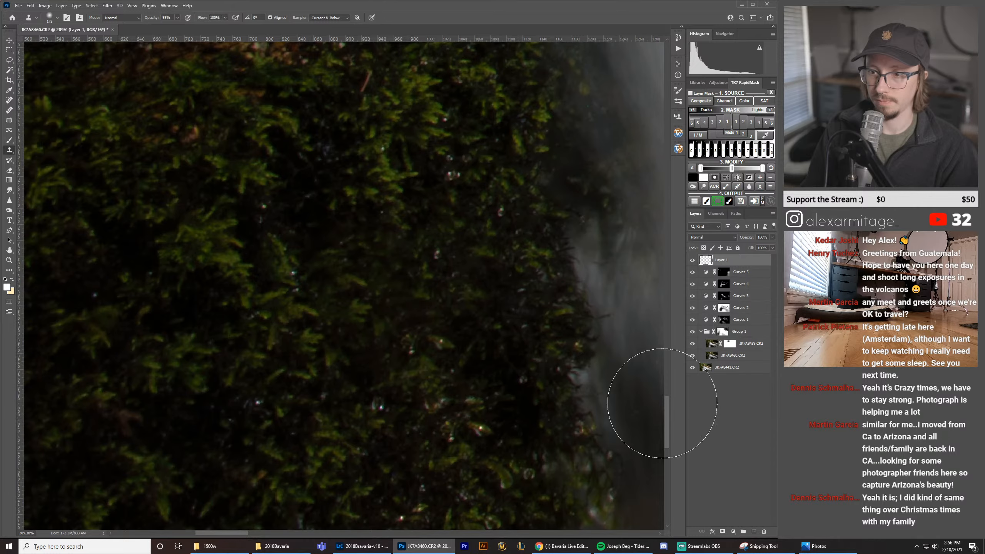
# Step: Heal away the small pale leaf in the moss near the photo's lower-left edge
pyautogui.press('z')
pyautogui.moveTo(518, 342); pyautogui.dragTo(437, 356)
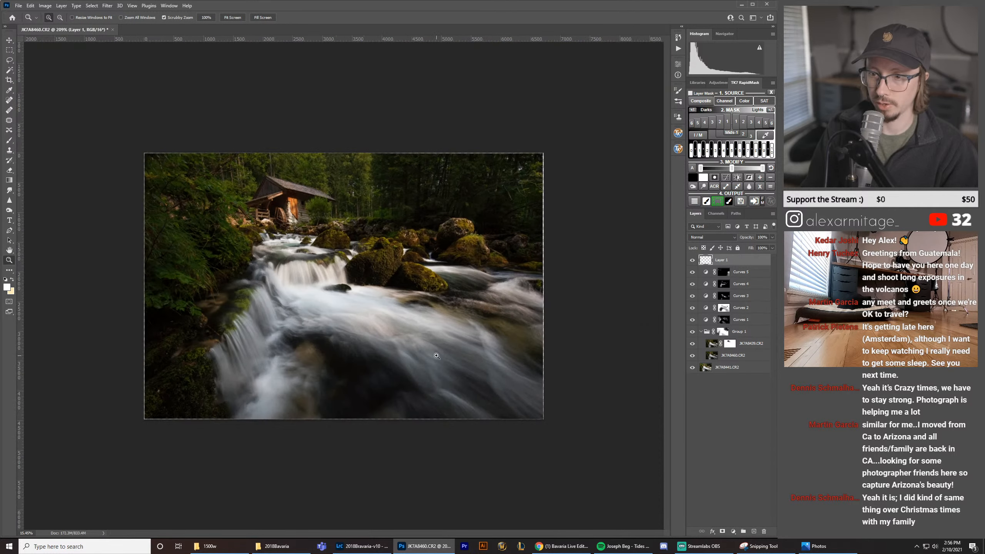
pyautogui.moveTo(158, 395); pyautogui.dragTo(229, 383)
pyautogui.press('j')
pyautogui.moveTo(187, 358); pyautogui.dragTo(173, 367)
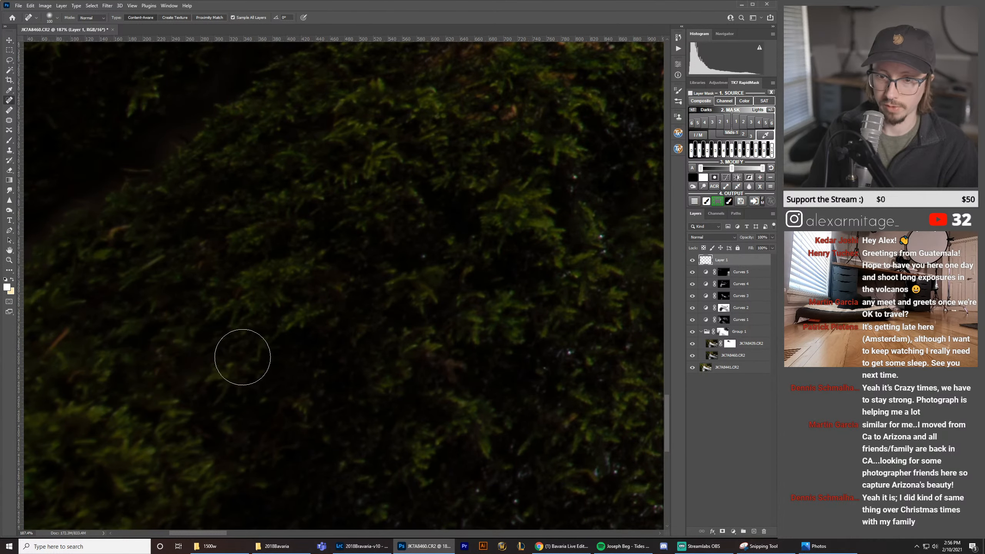
# Step: Compare the photo with and without the Layer 1 retouching, checking the cleaned moss up close and in full view
pyautogui.press('z')
pyautogui.moveTo(381, 278); pyautogui.dragTo(366, 273)
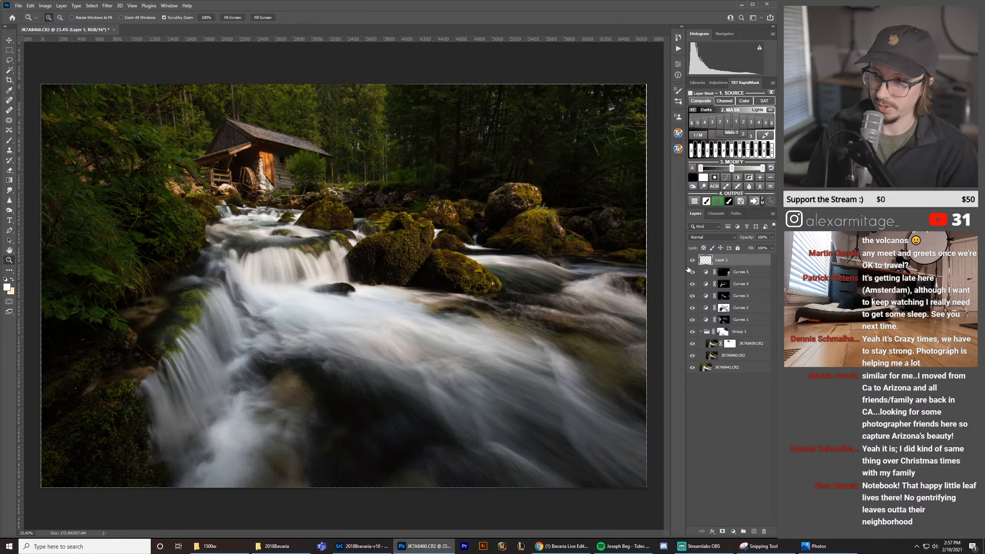
pyautogui.moveTo(127, 435); pyautogui.dragTo(190, 424)
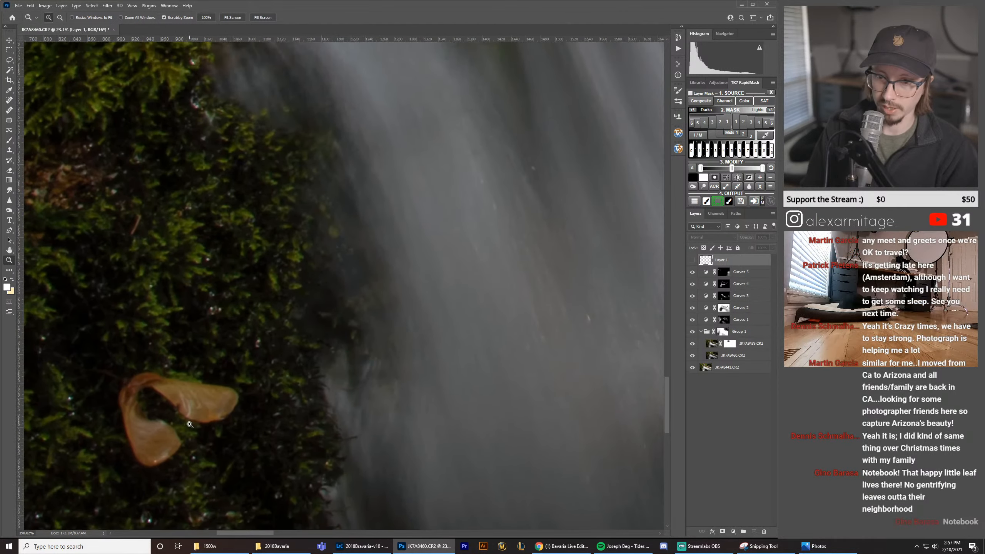
pyautogui.click(694, 262)
pyautogui.moveTo(340, 356); pyautogui.dragTo(332, 358)
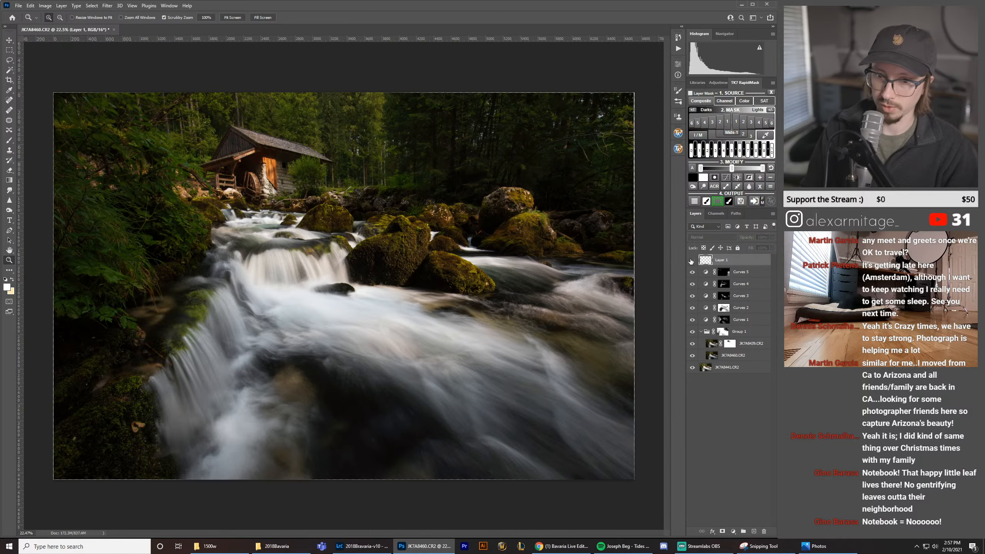
pyautogui.moveTo(126, 429)
pyautogui.mouseDown()
pyautogui.moveTo(190, 411)
pyautogui.moveTo(141, 418)
pyautogui.mouseUp()
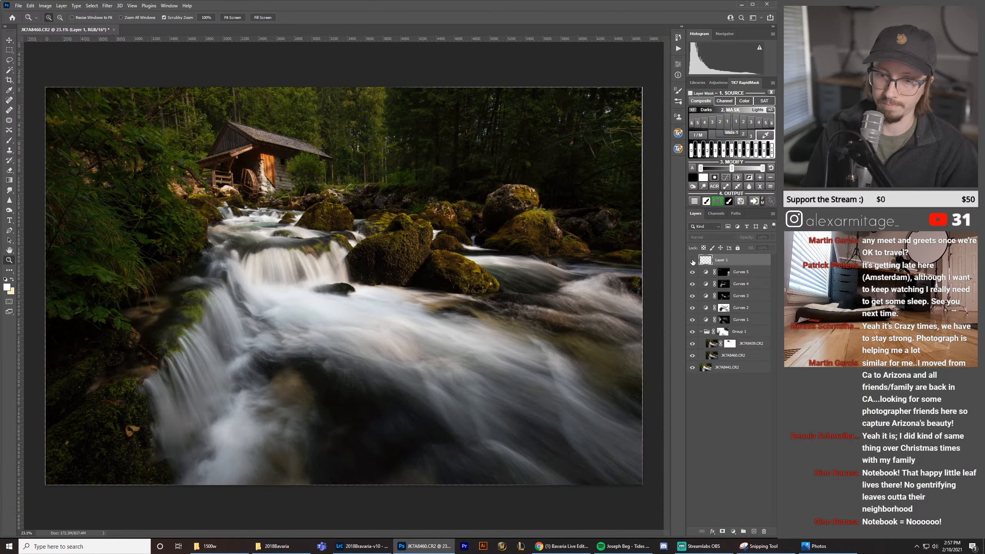
pyautogui.click(693, 263)
pyautogui.click(693, 262)
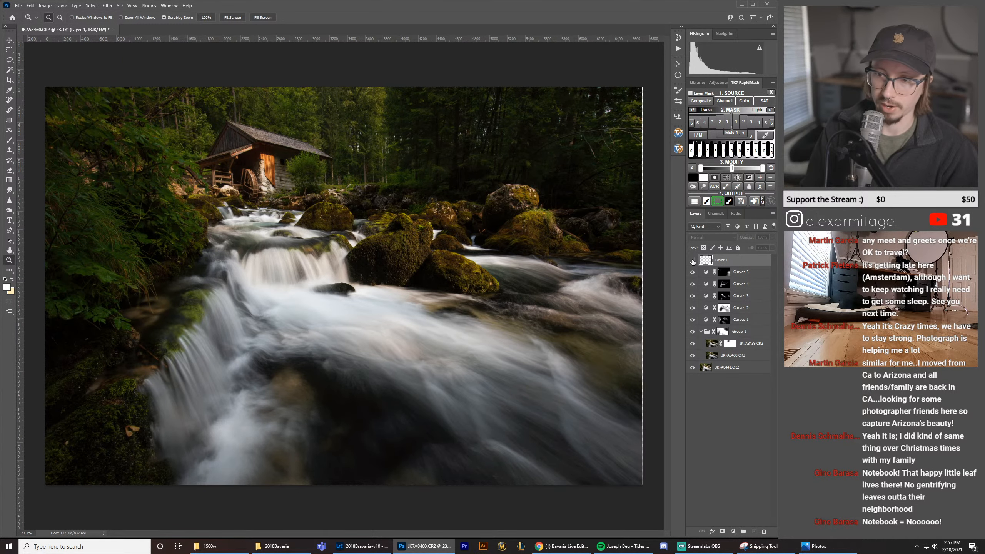
pyautogui.click(693, 261)
pyautogui.click(693, 262)
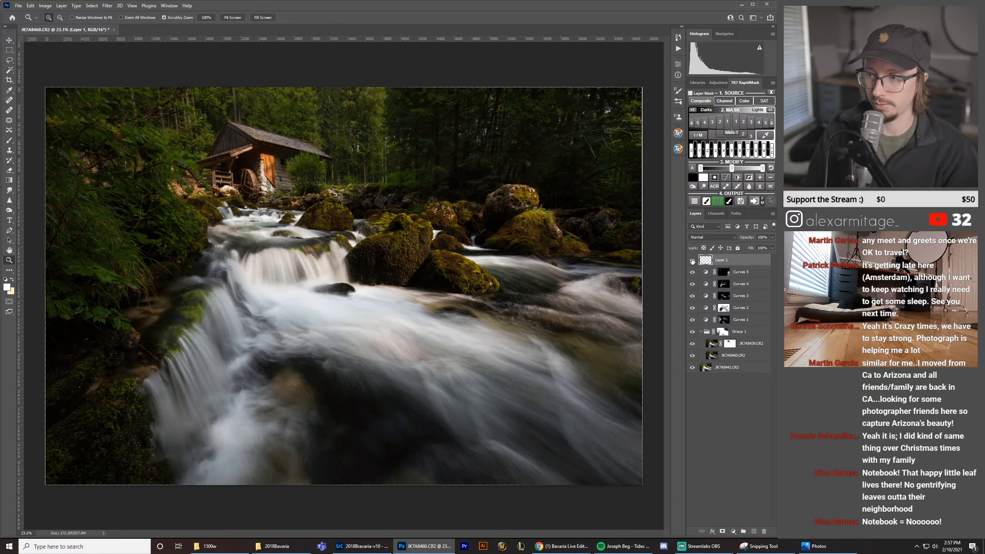
pyautogui.click(693, 262)
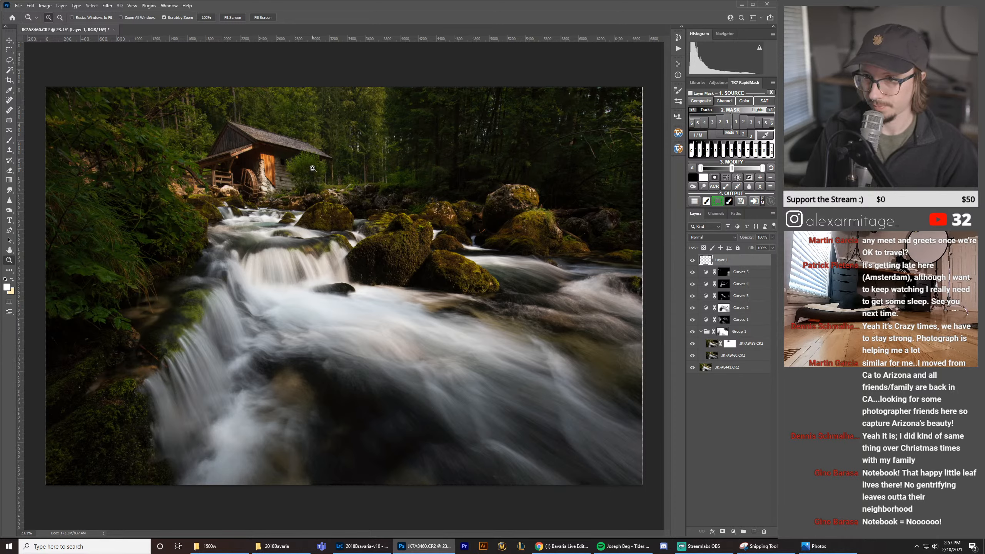
# Step: Try to apply the RapidMask Orton Effect with Layer 1 selected, and again with Group 1 selected
pyautogui.click(695, 201)
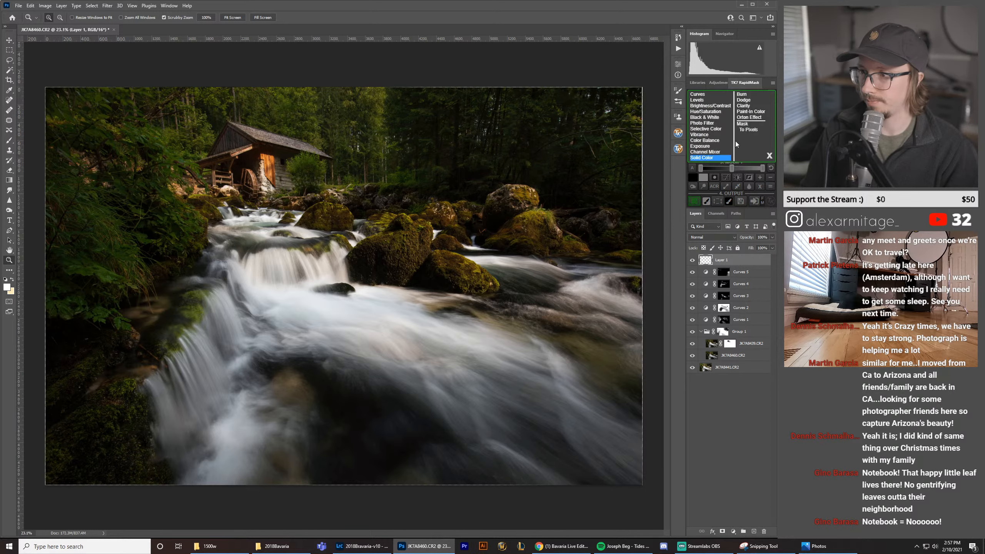
pyautogui.click(759, 118)
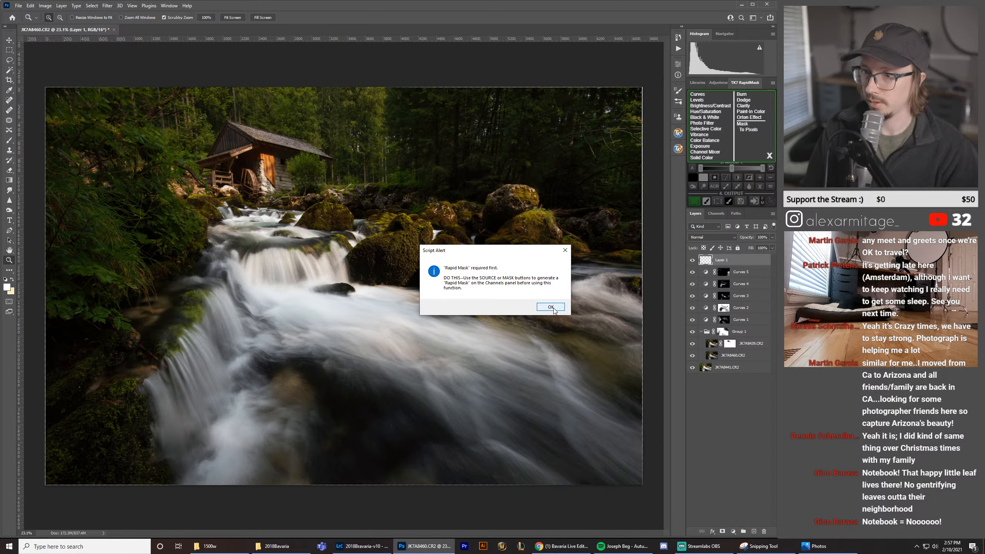
pyautogui.click(550, 308)
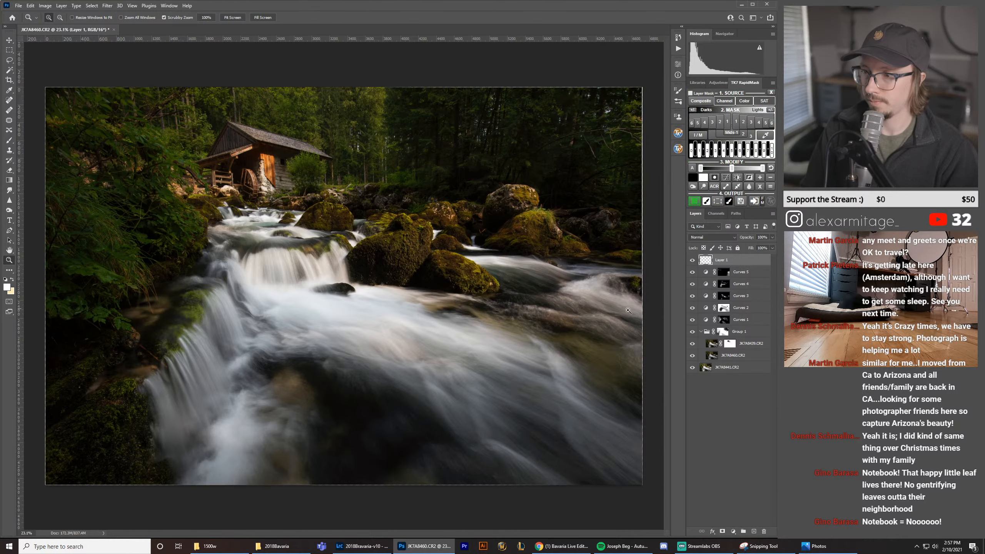
pyautogui.click(737, 332)
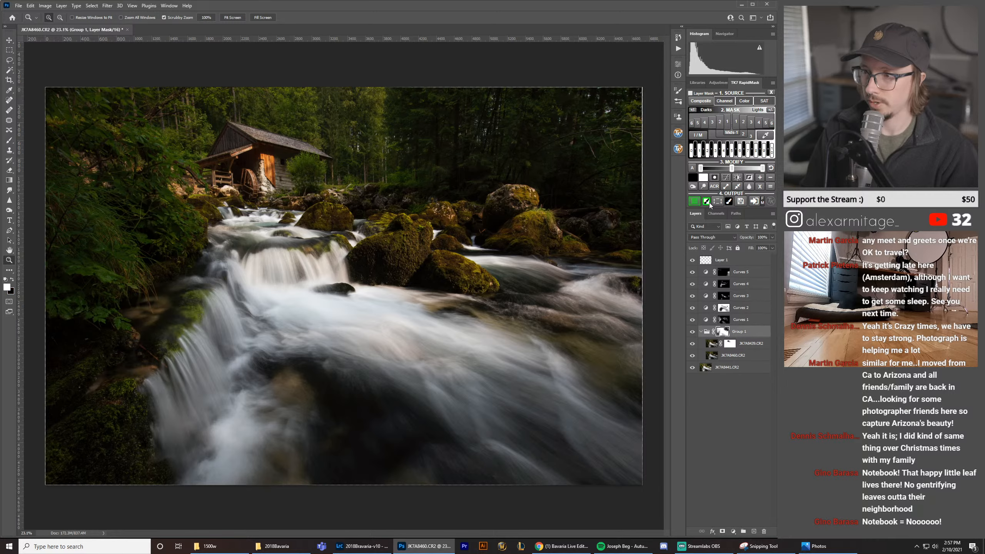
pyautogui.click(695, 201)
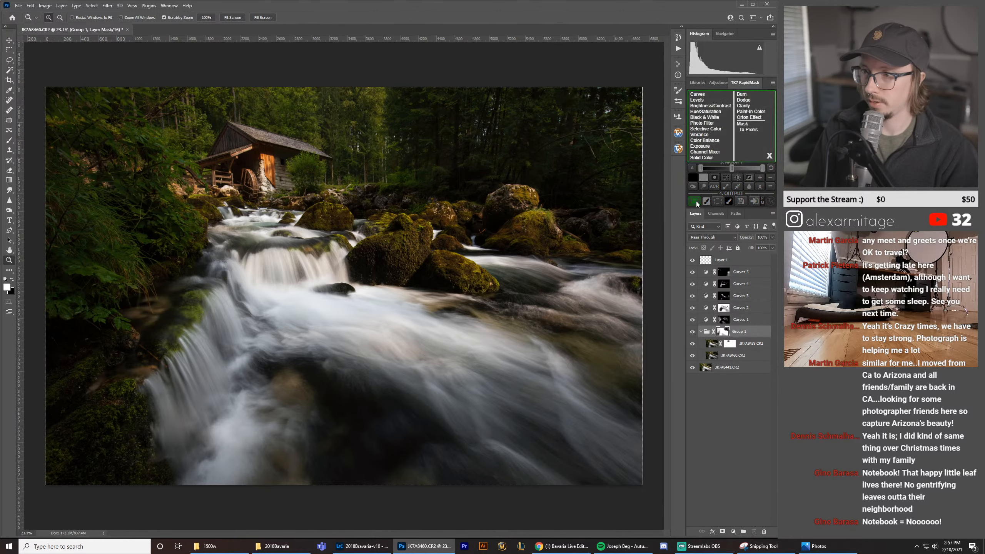
pyautogui.click(750, 118)
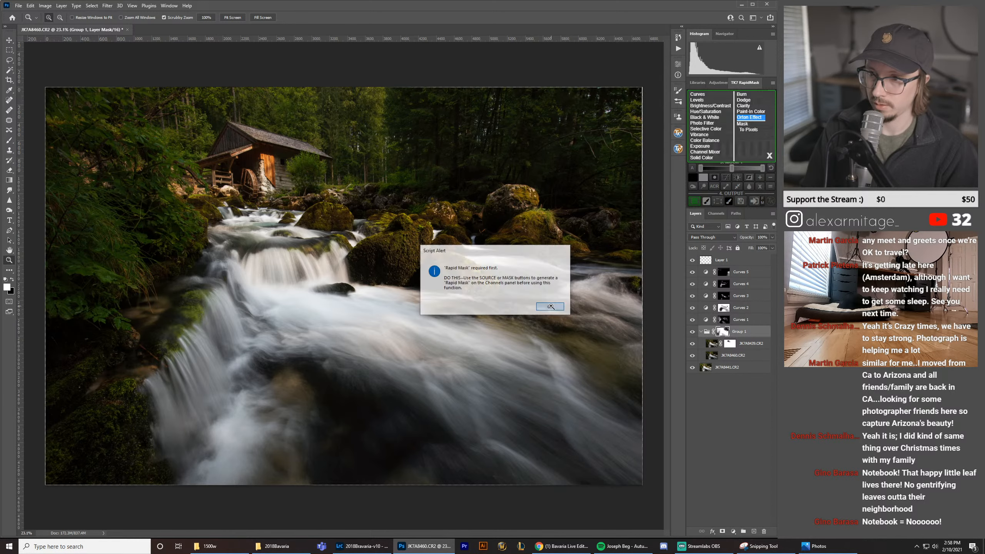
pyautogui.click(551, 308)
pyautogui.click(696, 202)
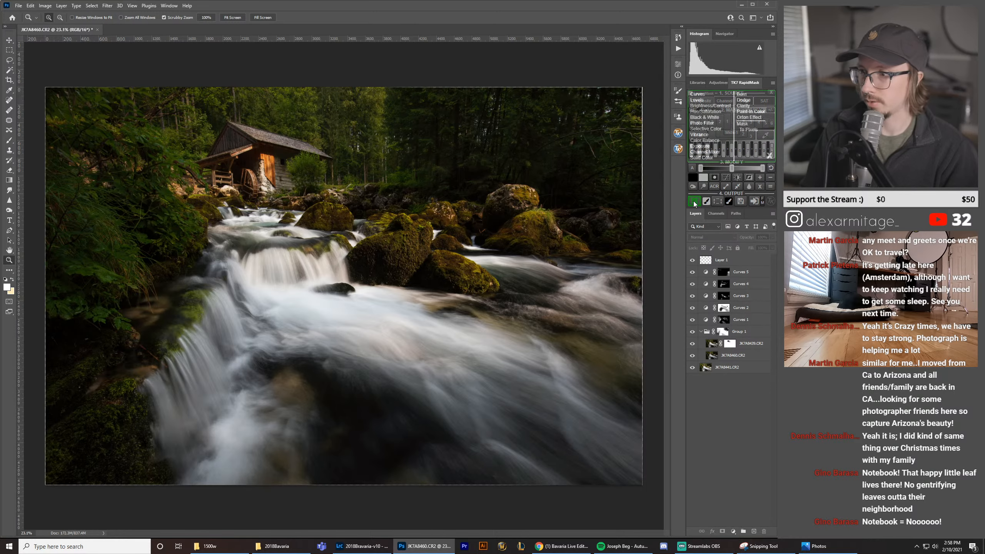
# Step: Run the TK7 Combo Smart Orton action above Layer 1, with the Gaussian Blur radius set to 18 pixels
pyautogui.click(678, 149)
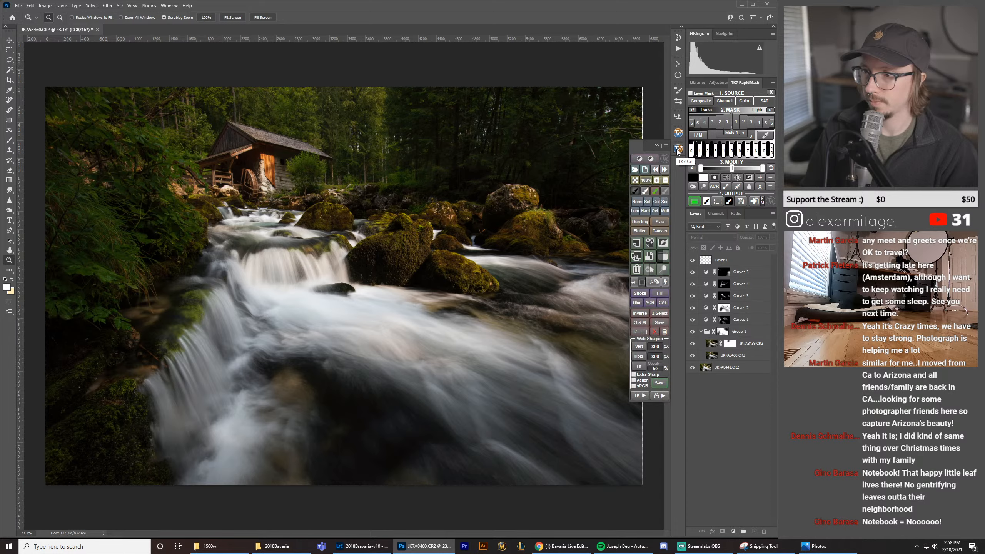
pyautogui.click(678, 133)
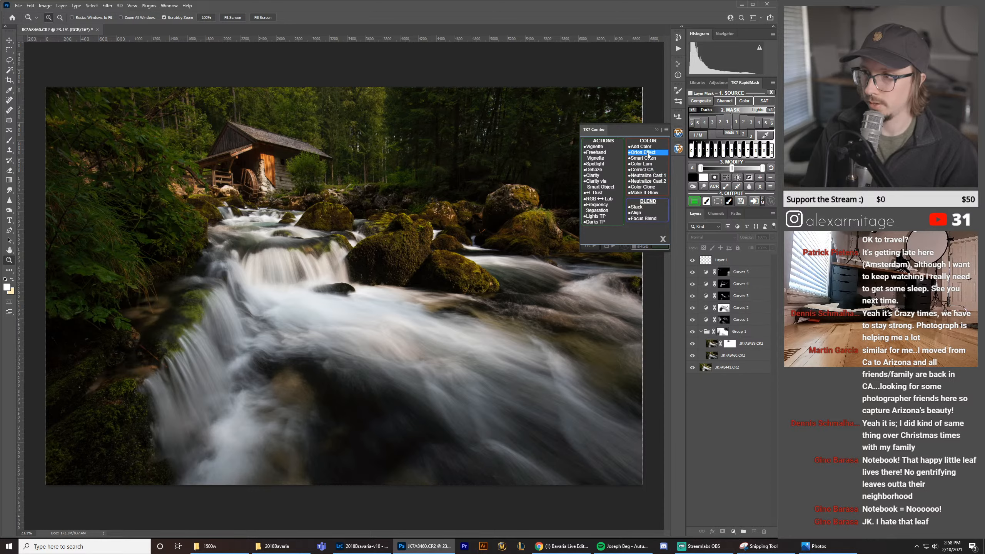
pyautogui.click(659, 158)
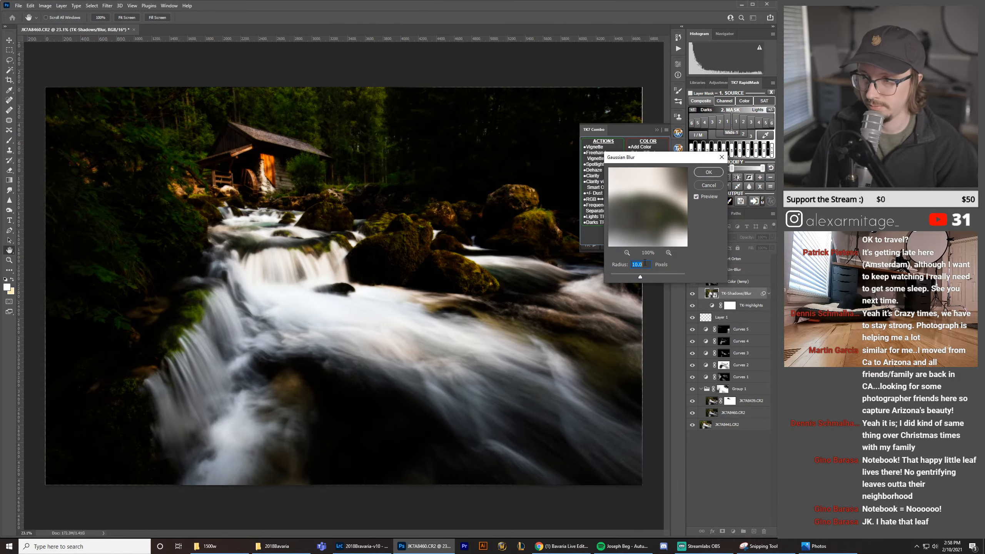
pyautogui.moveTo(645, 278); pyautogui.dragTo(642, 279)
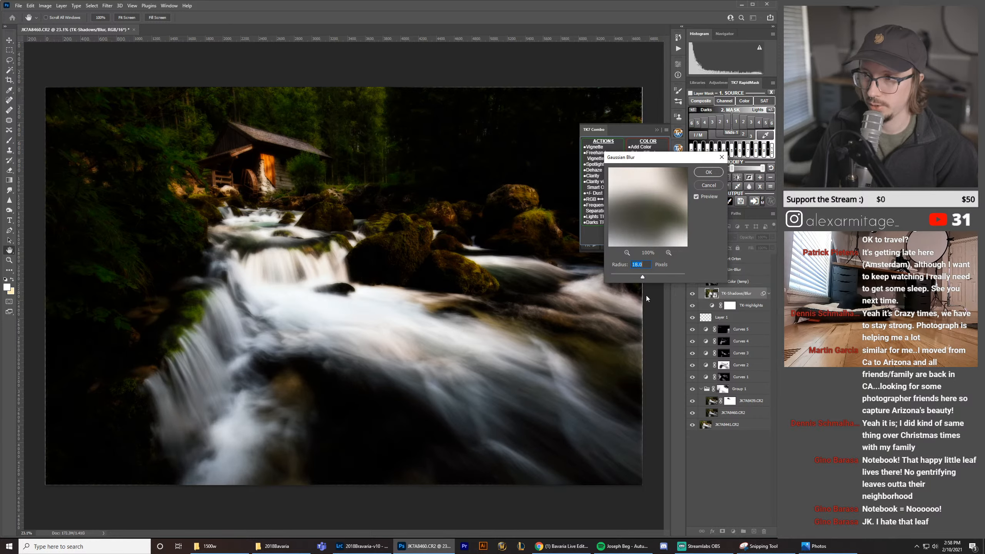
pyautogui.press('Return')
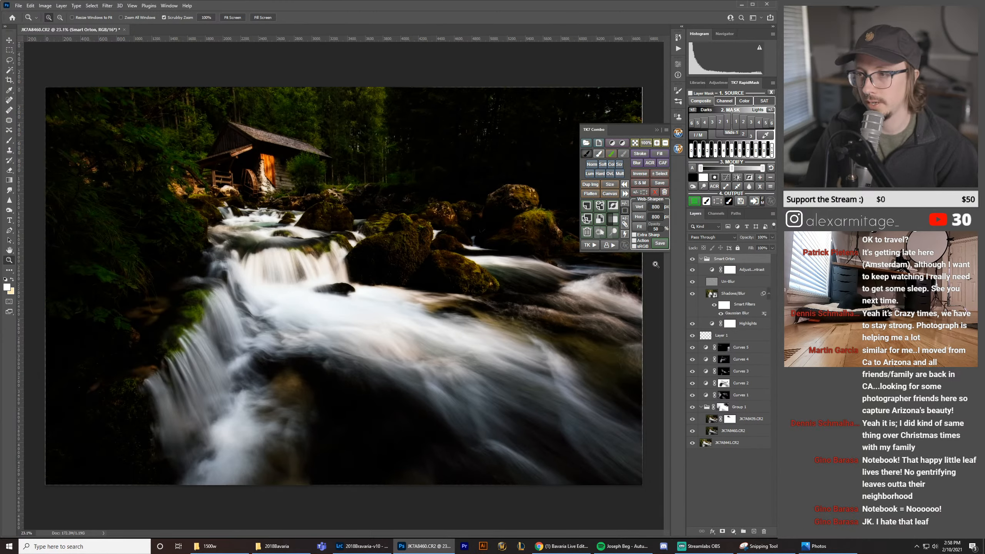
pyautogui.click(679, 133)
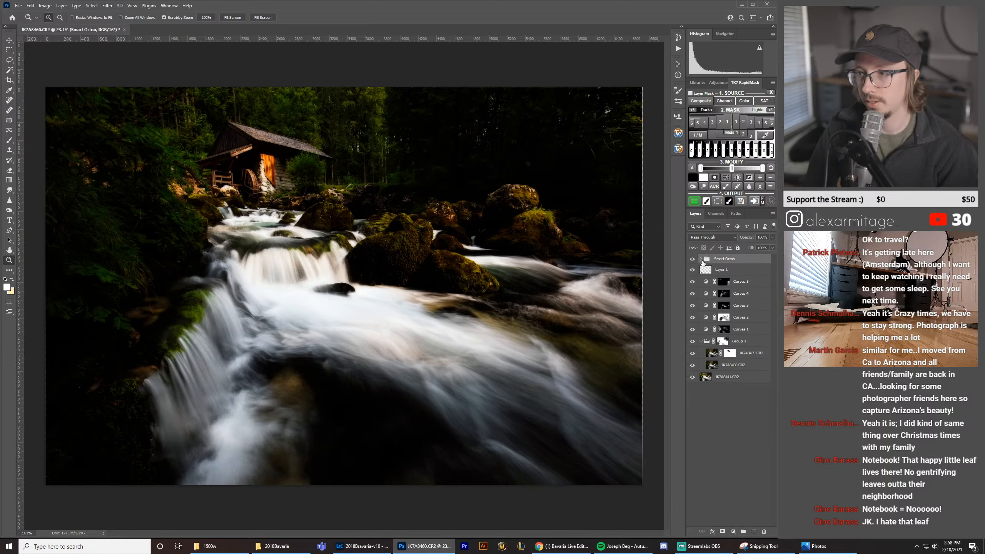
# Step: Examine what the Highlights and Shadows/Blur layers inside the Smart Orton group each contribute to the photo
pyautogui.click(728, 326)
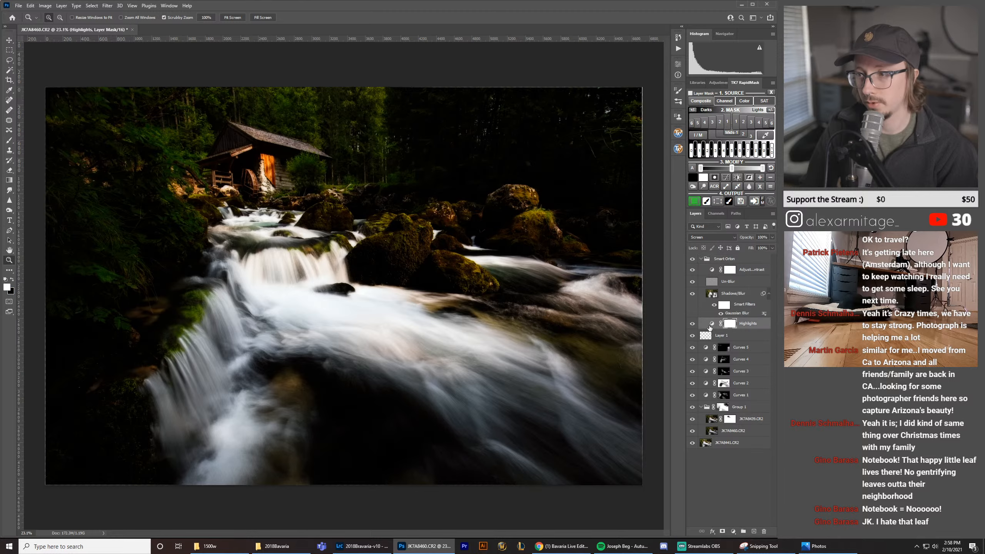
pyautogui.click(693, 324)
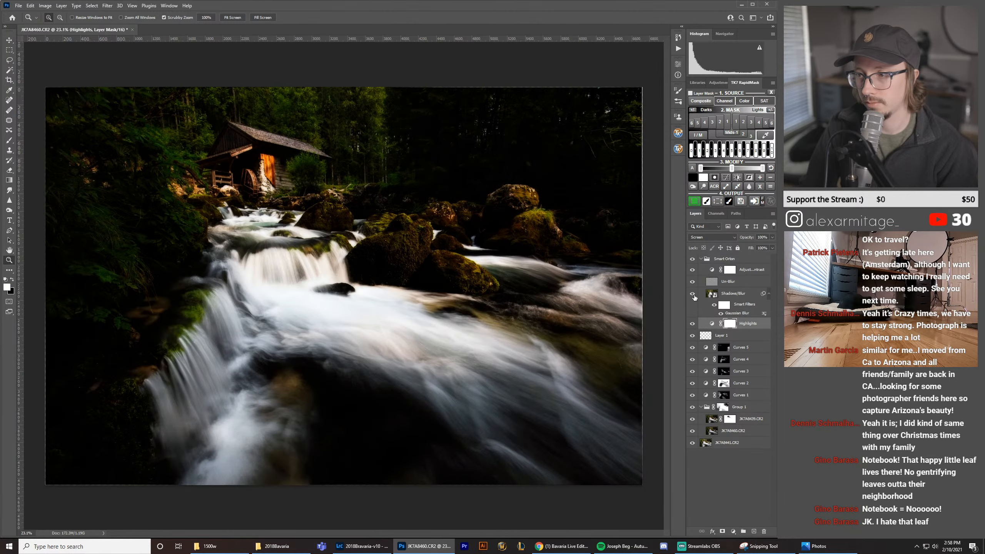
pyautogui.click(694, 296)
pyautogui.click(693, 296)
pyautogui.click(693, 295)
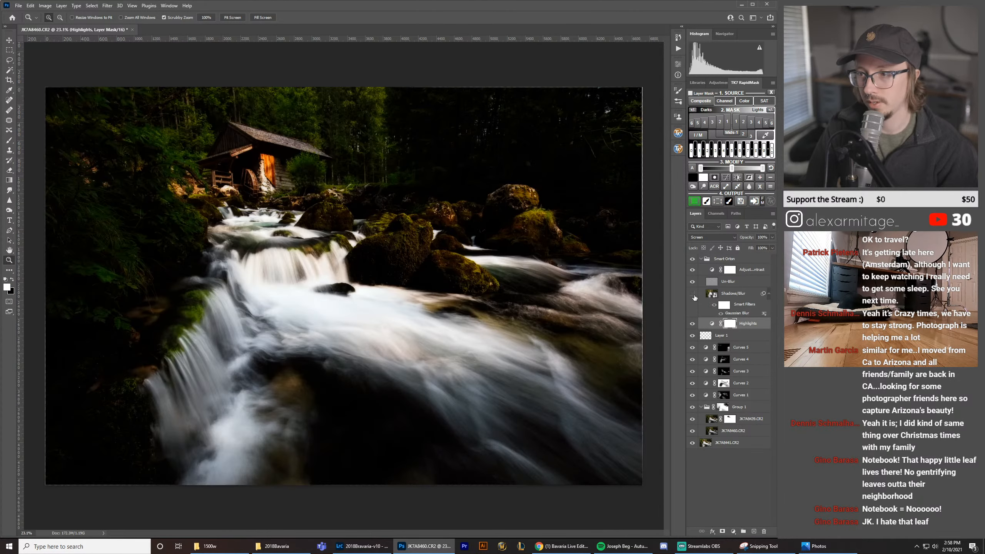
pyautogui.click(694, 296)
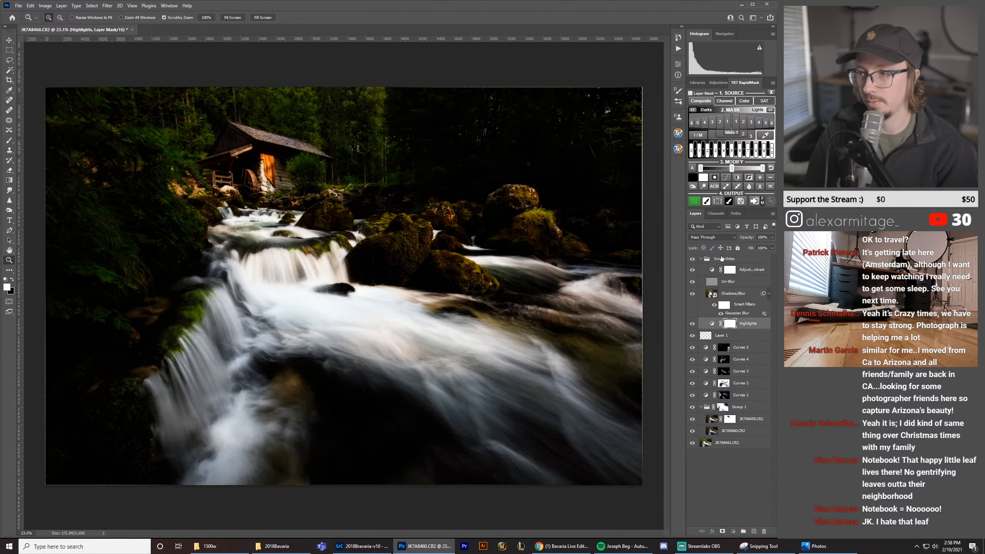
# Step: Try lower opacities for the whole Smart Orton group and settle on 41%
pyautogui.click(723, 259)
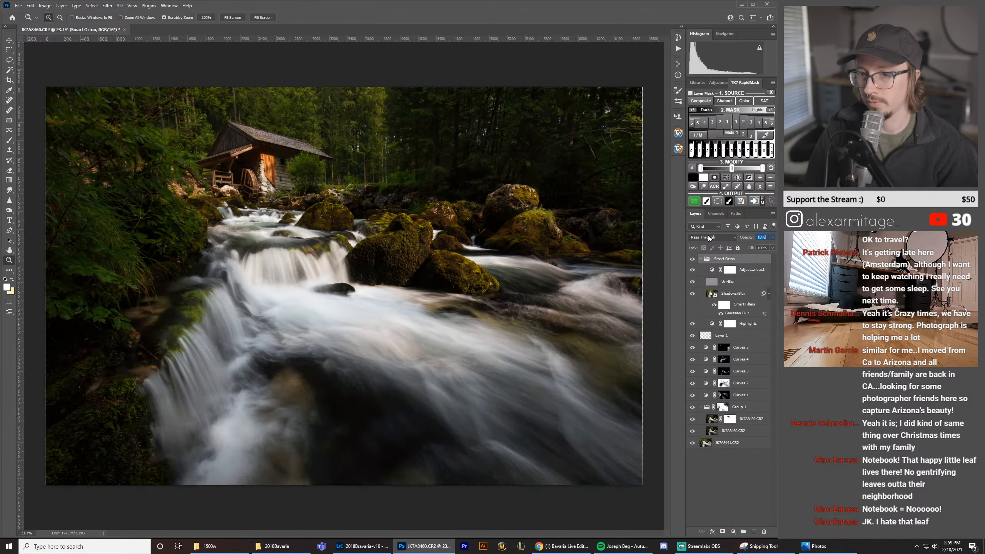
pyautogui.write('33')
pyautogui.press('Return')
pyautogui.write('37')
pyautogui.press('Return')
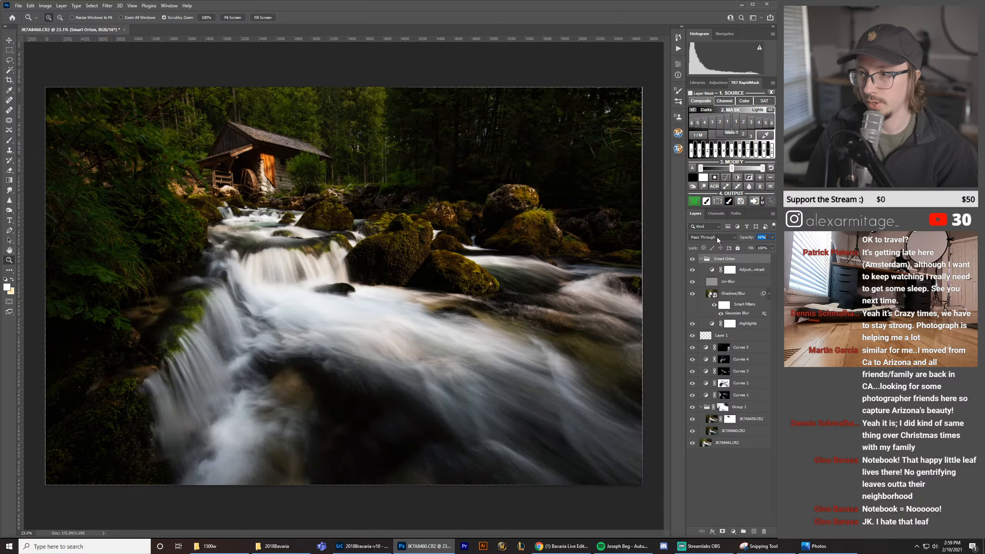
pyautogui.write('41')
# Step: Compare the photo with and without the unmasked Smart Orton glow, in full view and up close on the waterfall rocks
pyautogui.click(693, 259)
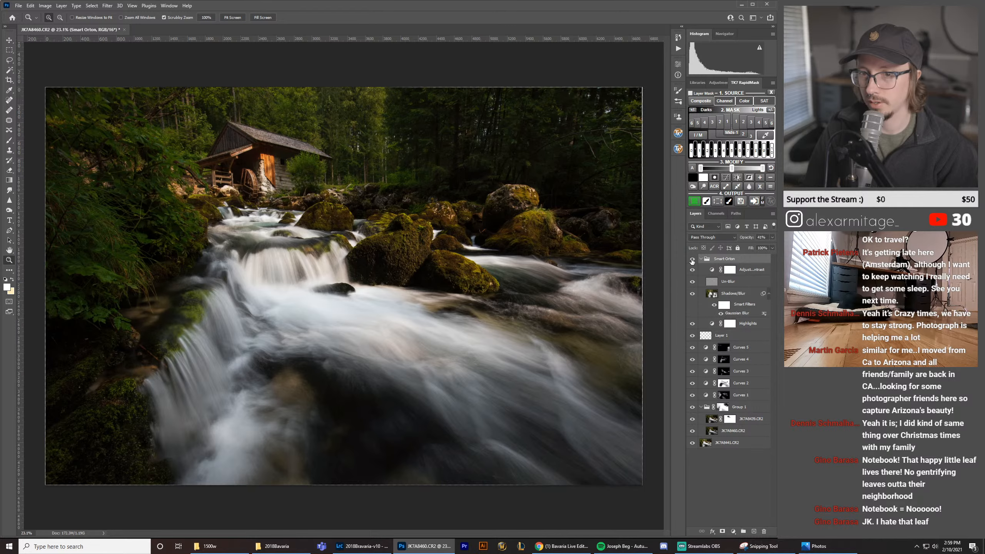
pyautogui.click(692, 259)
pyautogui.moveTo(353, 264); pyautogui.dragTo(418, 252)
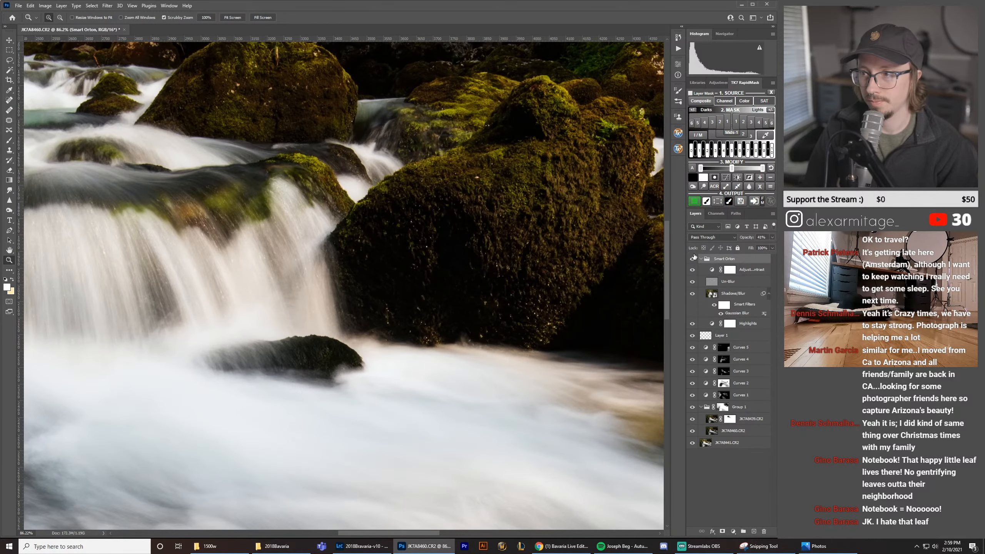
pyautogui.click(693, 258)
pyautogui.click(693, 258)
pyautogui.moveTo(506, 224); pyautogui.dragTo(464, 238)
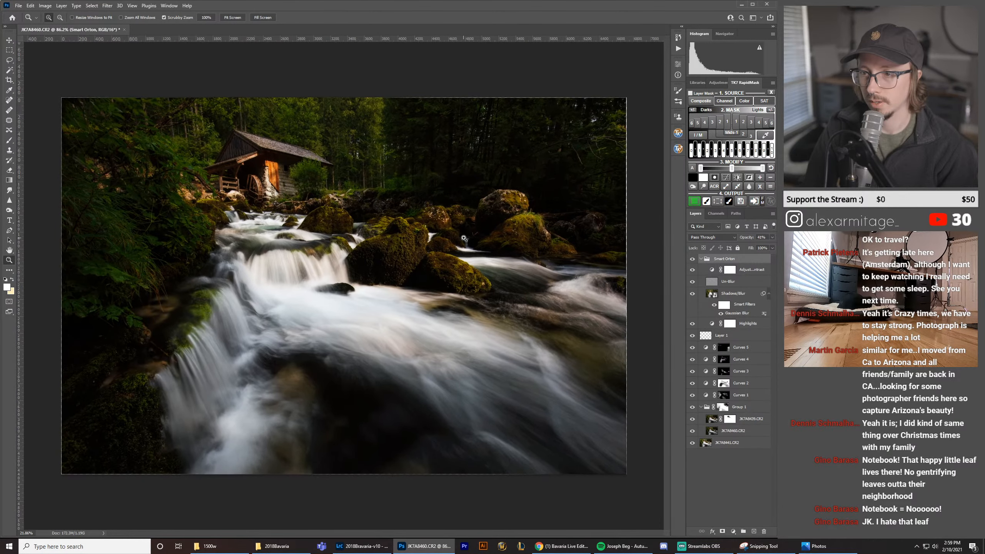
# Step: Hide the Smart Orton group behind a black layer mask and prepare a very large brush at 100% opacity
pyautogui.keyDown('alt'); pyautogui.click(722, 532); pyautogui.keyUp('alt')
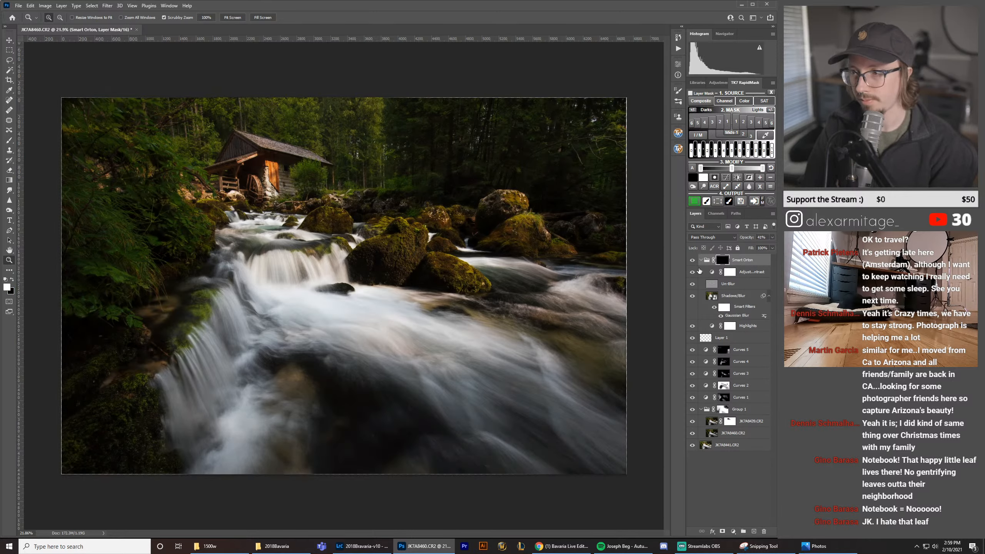
pyautogui.click(701, 259)
pyautogui.press('b')
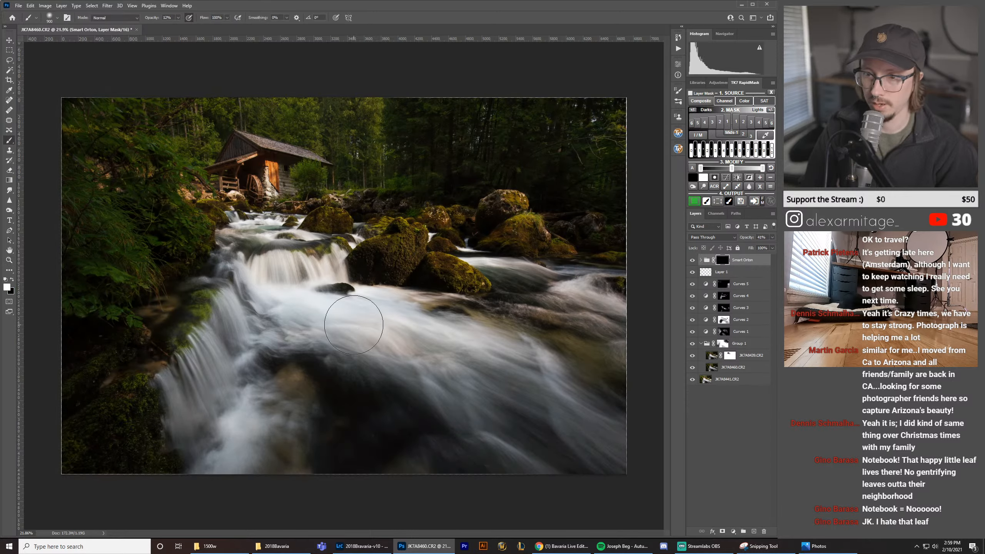
pyautogui.press(']')
pyautogui.press(']')
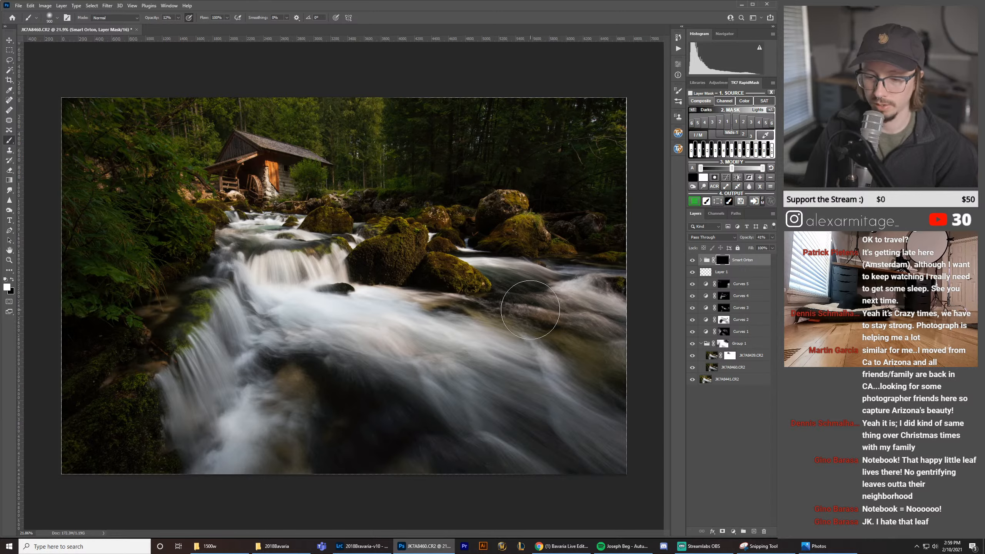
pyautogui.press(']')
pyautogui.press(']')
pyautogui.press(']')
pyautogui.press(']')
pyautogui.press(']')
pyautogui.press(']')
pyautogui.press(']')
pyautogui.press(']')
pyautogui.press('[')
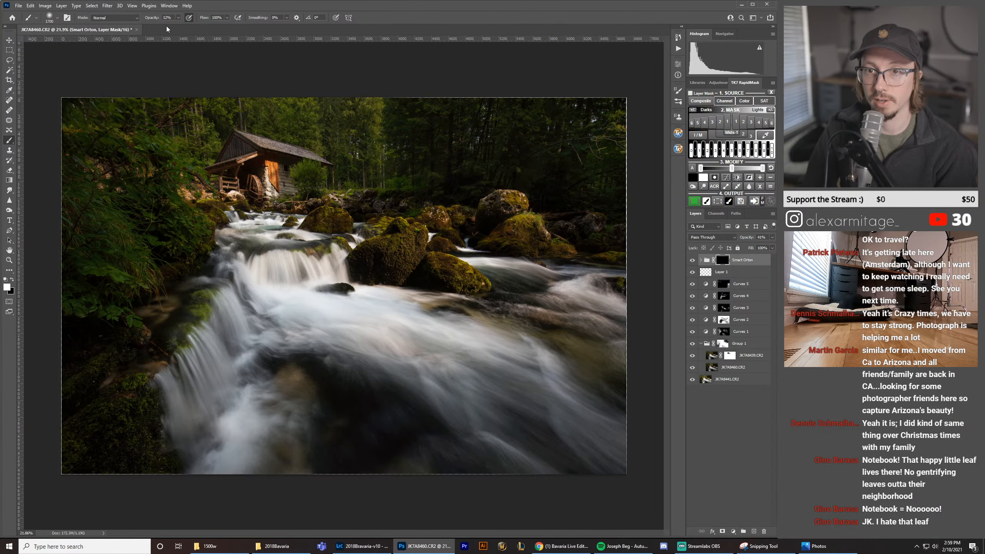
pyautogui.moveTo(182, 20); pyautogui.dragTo(203, 21)
pyautogui.press(']')
pyautogui.press(']')
pyautogui.press(']')
pyautogui.press(']')
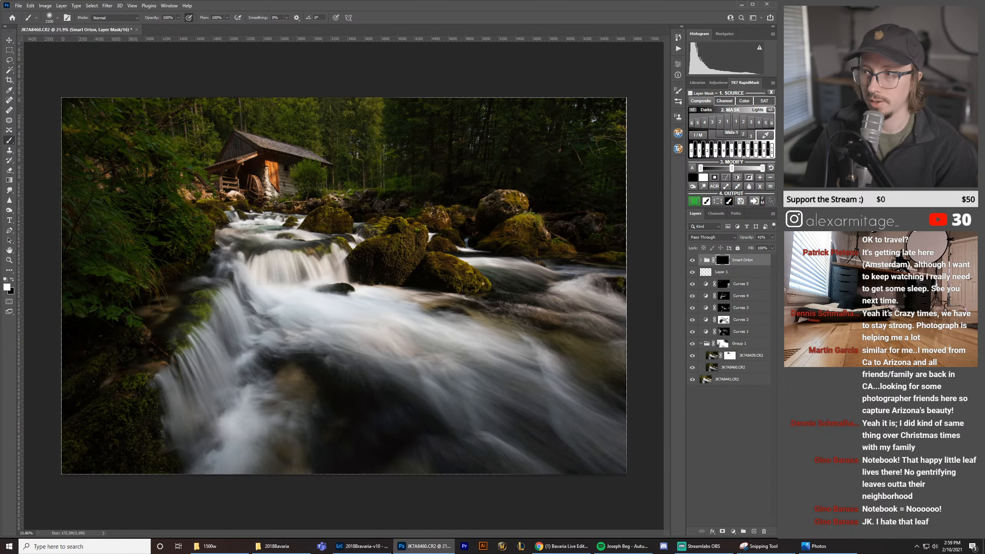
# Step: Load a Lights-1 luminosity selection and paint white on the Smart Orton mask over the water, rocks and foliage
pyautogui.click(738, 122)
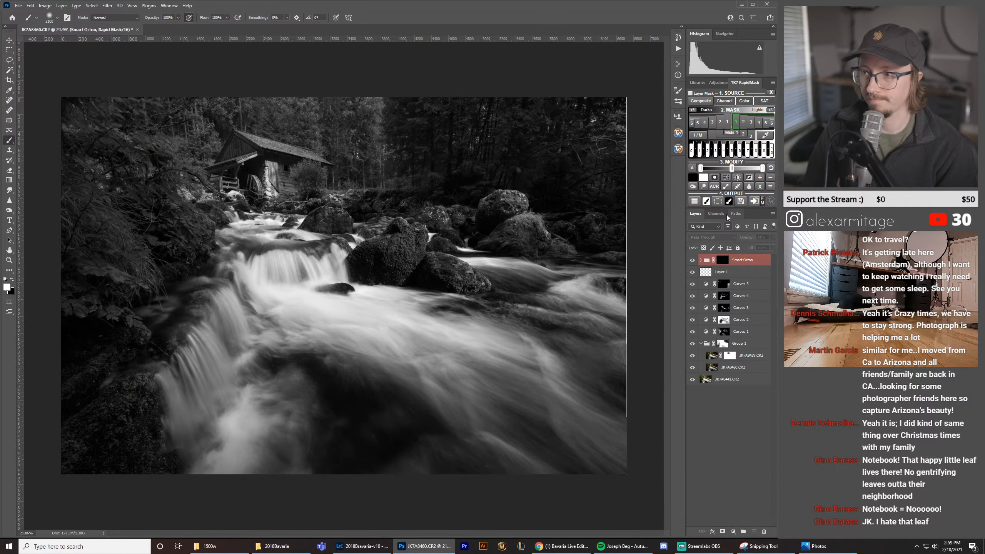
pyautogui.click(706, 201)
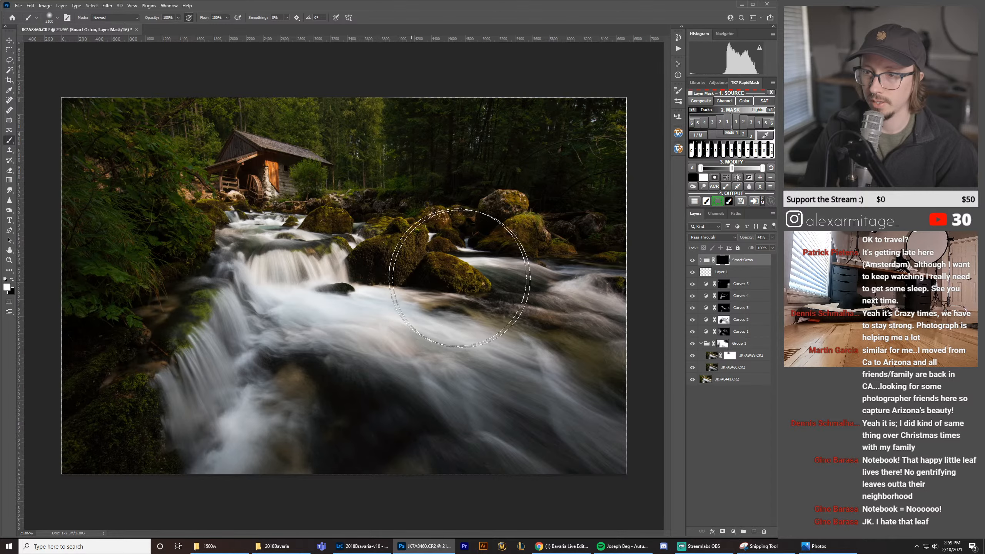
pyautogui.moveTo(402, 302)
pyautogui.mouseDown()
pyautogui.moveTo(341, 299)
pyautogui.moveTo(330, 287)
pyautogui.moveTo(430, 292)
pyautogui.moveTo(516, 221)
pyautogui.moveTo(465, 237)
pyautogui.moveTo(354, 238)
pyautogui.moveTo(537, 396)
pyautogui.moveTo(233, 380)
pyautogui.moveTo(229, 350)
pyautogui.moveTo(221, 412)
pyautogui.moveTo(177, 242)
pyautogui.moveTo(120, 164)
pyautogui.mouseUp()
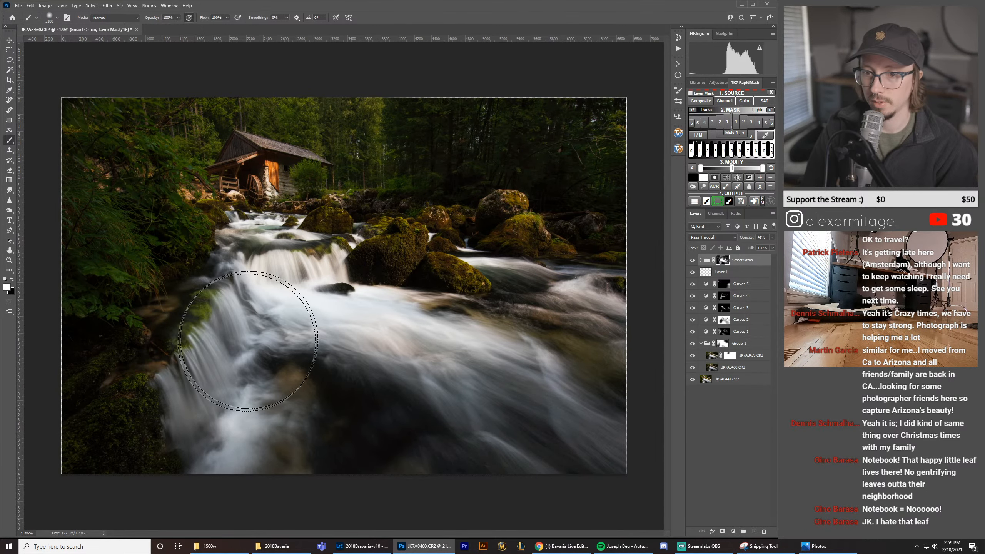
# Step: Compare the photo with and without the masked Smart Orton glow, around the mossy boulder, the mill and in full view
pyautogui.press('z')
pyautogui.moveTo(348, 227)
pyautogui.mouseDown()
pyautogui.moveTo(422, 223)
pyautogui.moveTo(392, 230)
pyautogui.mouseUp()
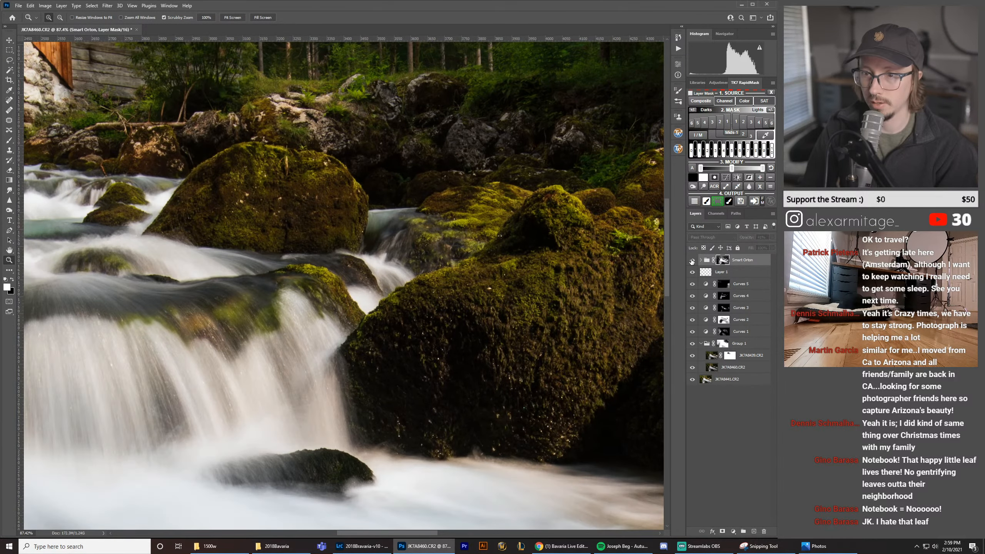
pyautogui.click(691, 261)
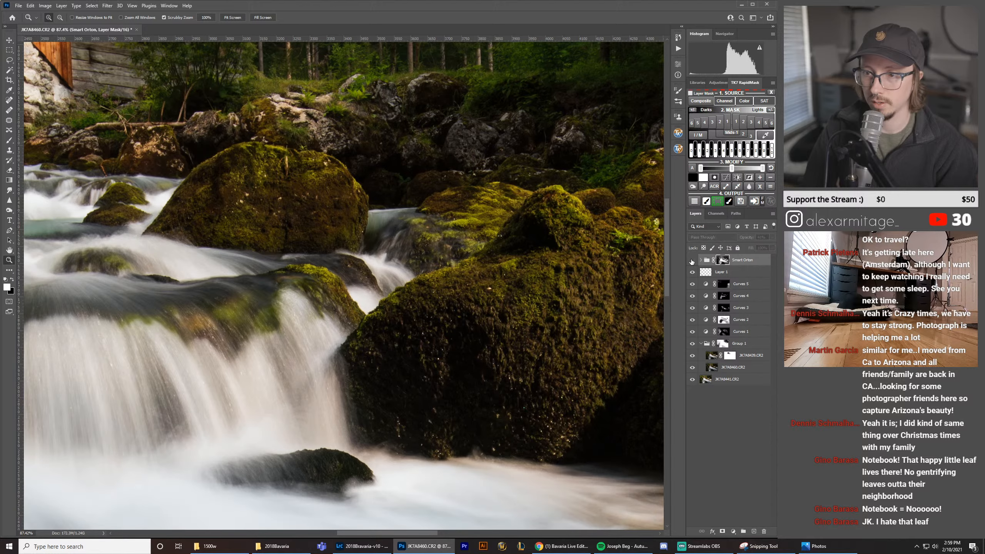
pyautogui.click(692, 262)
pyautogui.moveTo(530, 288); pyautogui.dragTo(518, 290)
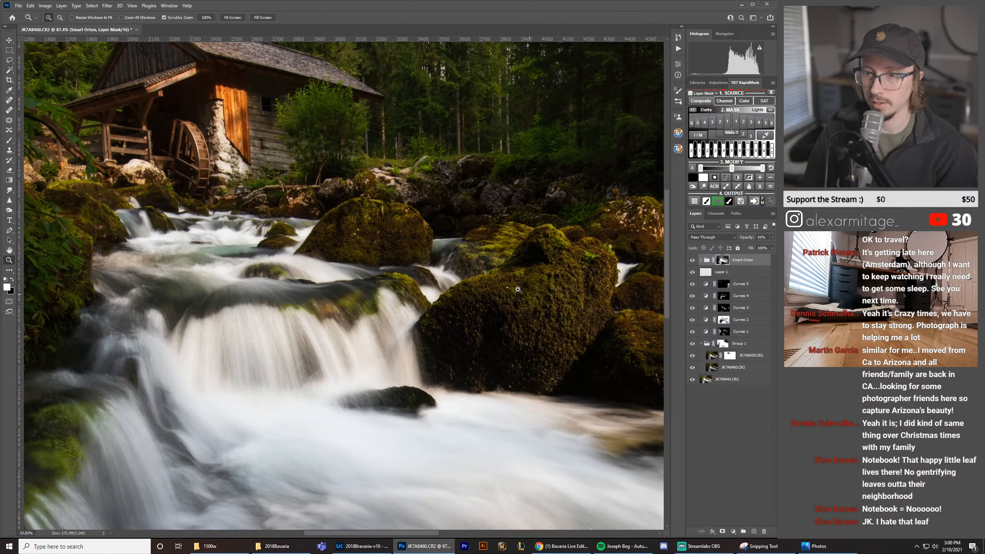
pyautogui.click(693, 261)
pyautogui.click(693, 261)
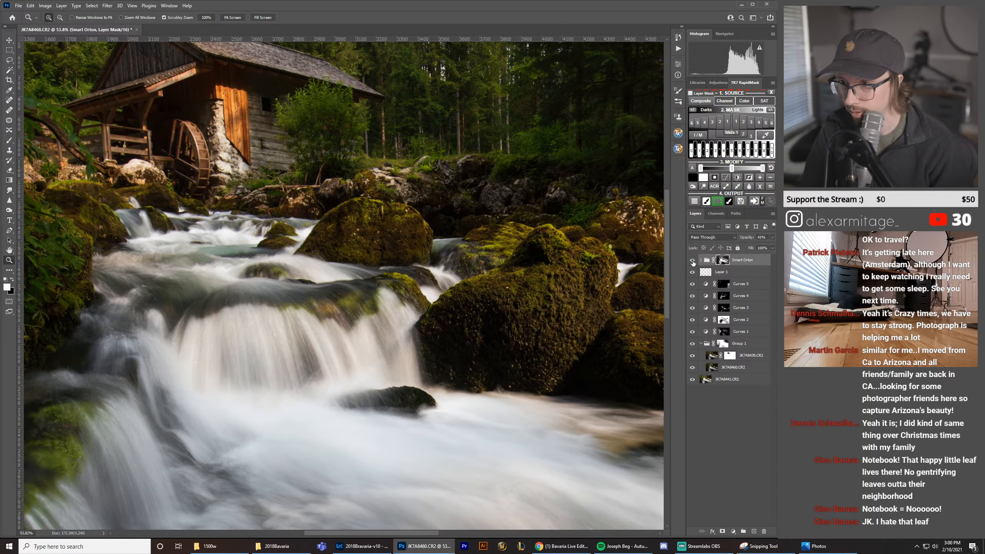
pyautogui.click(693, 261)
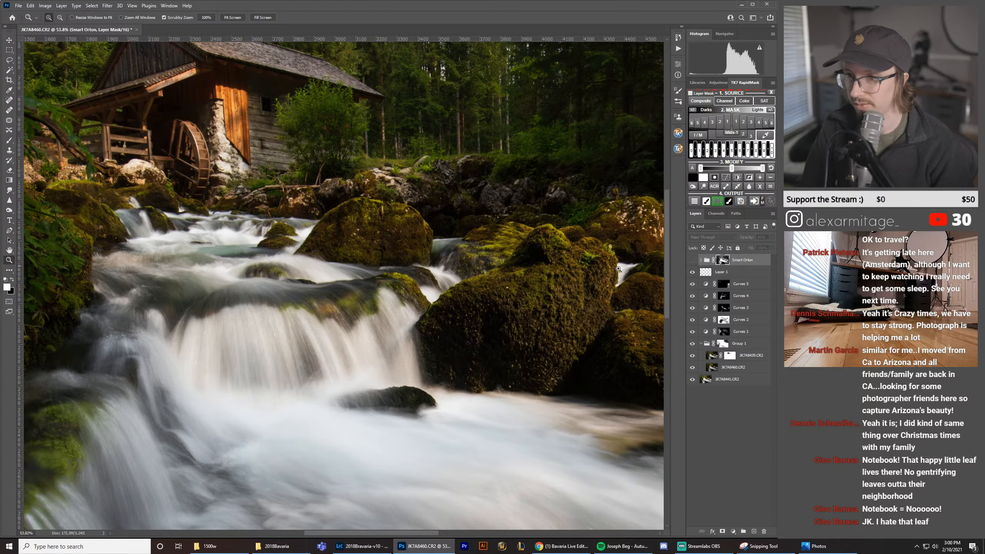
pyautogui.moveTo(582, 281); pyautogui.dragTo(555, 280)
pyautogui.click(694, 262)
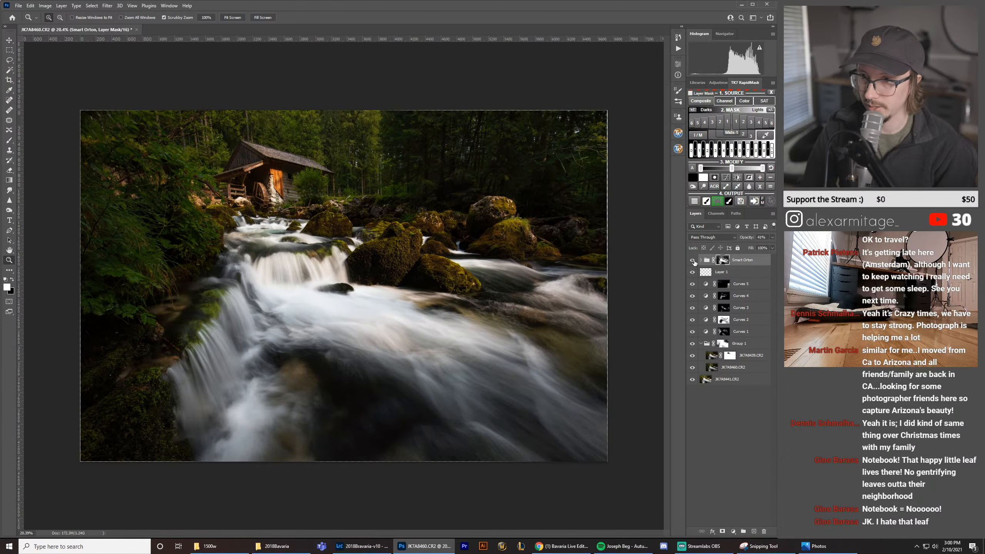
pyautogui.click(694, 262)
pyautogui.click(694, 261)
pyautogui.click(694, 262)
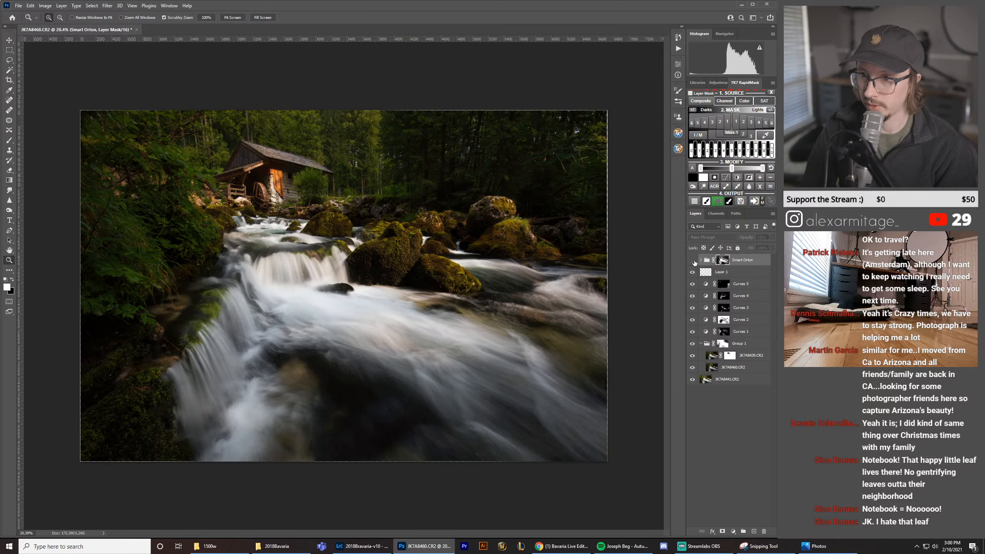
pyautogui.click(694, 262)
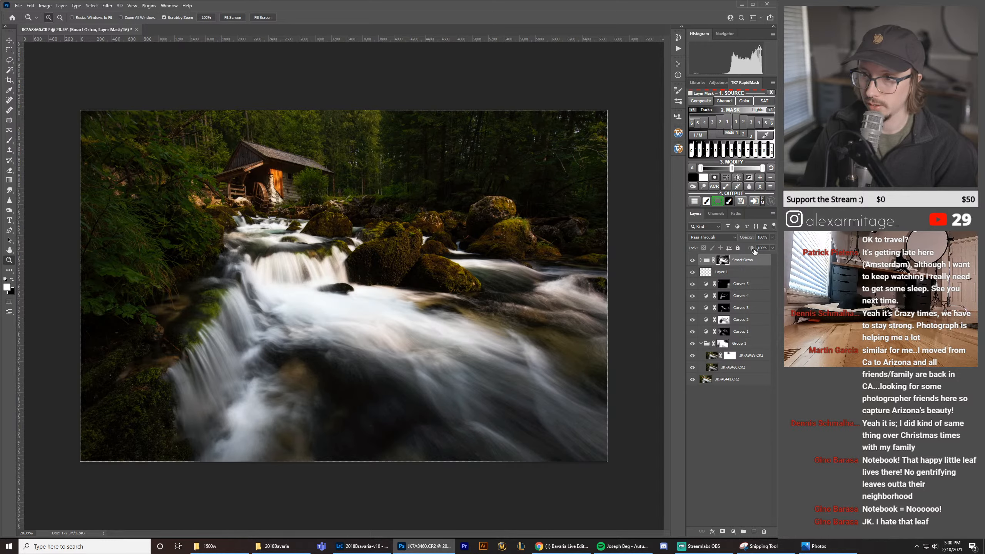
# Step: Compare the photo with the Smart Orton group at 100% opacity and hidden, in full view and close on the mossy boulder
pyautogui.click(693, 260)
pyautogui.click(692, 260)
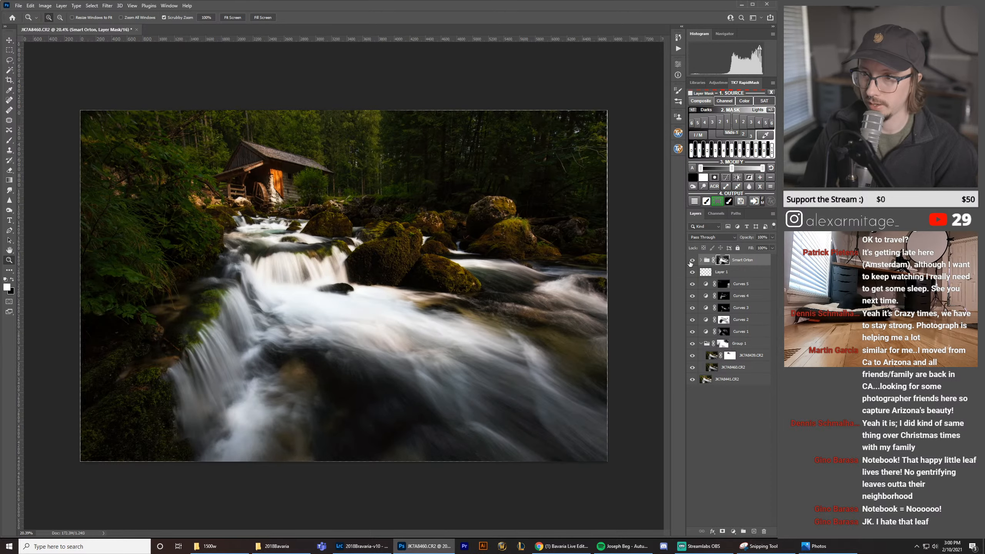
pyautogui.click(692, 260)
pyautogui.moveTo(397, 253); pyautogui.dragTo(488, 253)
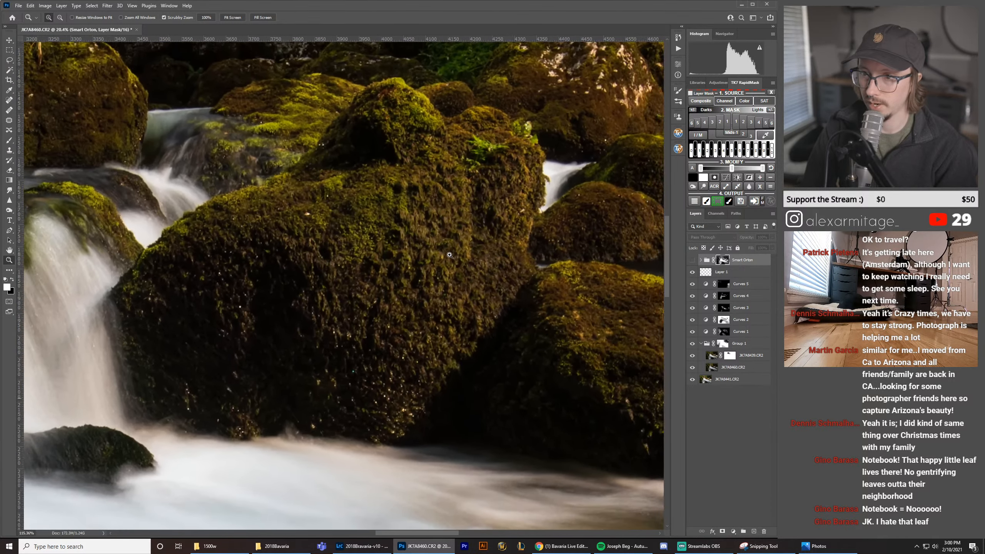
pyautogui.click(692, 260)
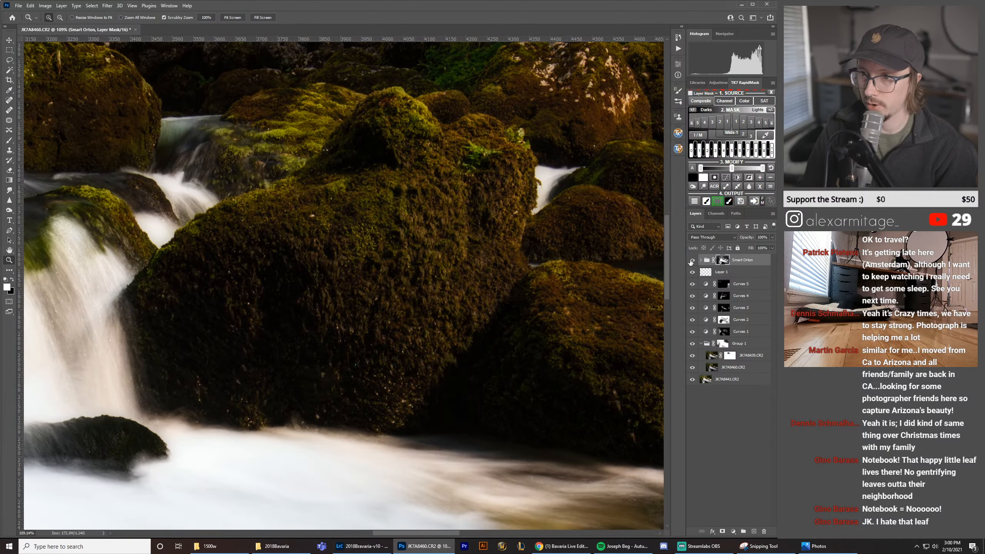
pyautogui.click(693, 260)
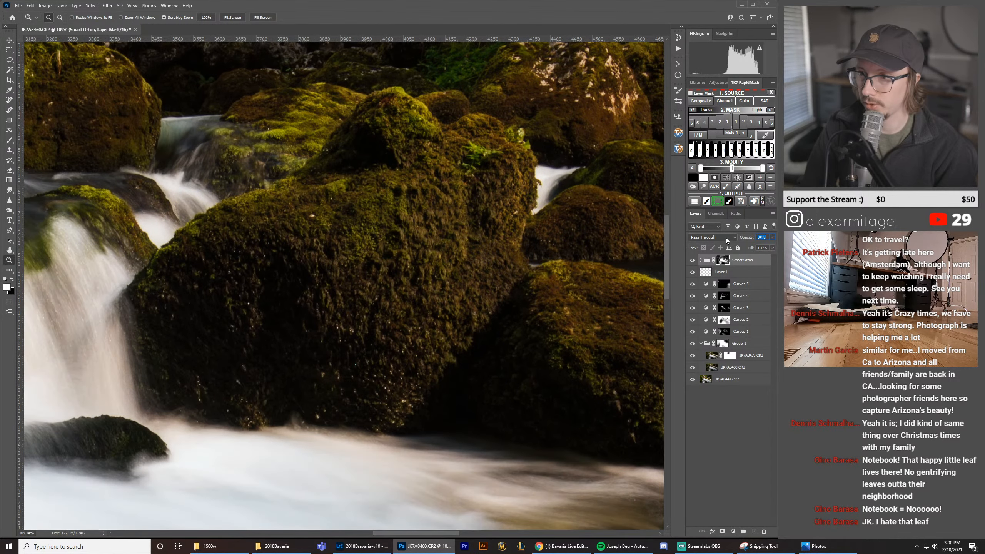
# Step: Compare the photo with and without the Smart Orton glow, close on the mossy boulder and in full view
pyautogui.click(693, 260)
pyautogui.click(692, 260)
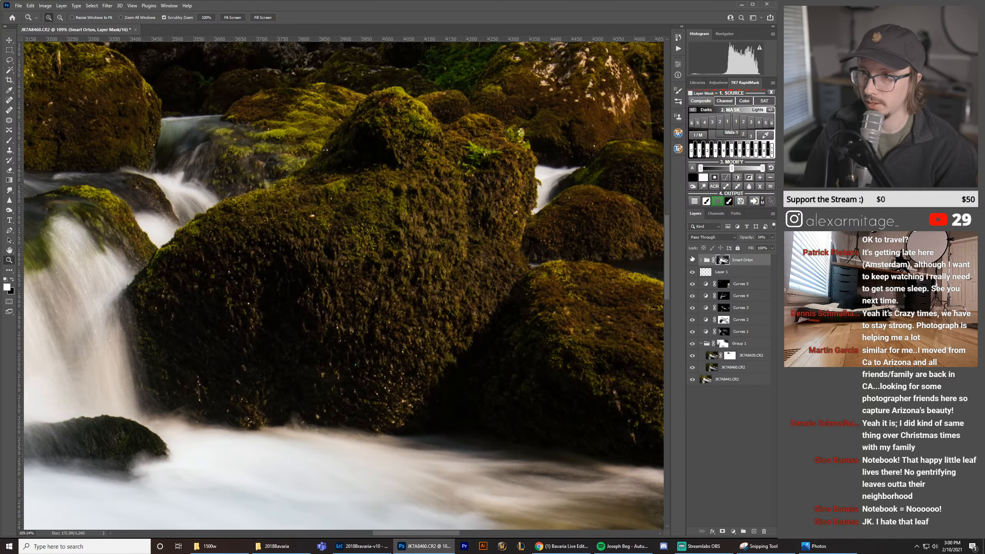
pyautogui.click(693, 260)
pyautogui.hotkey('ctrl', '0')
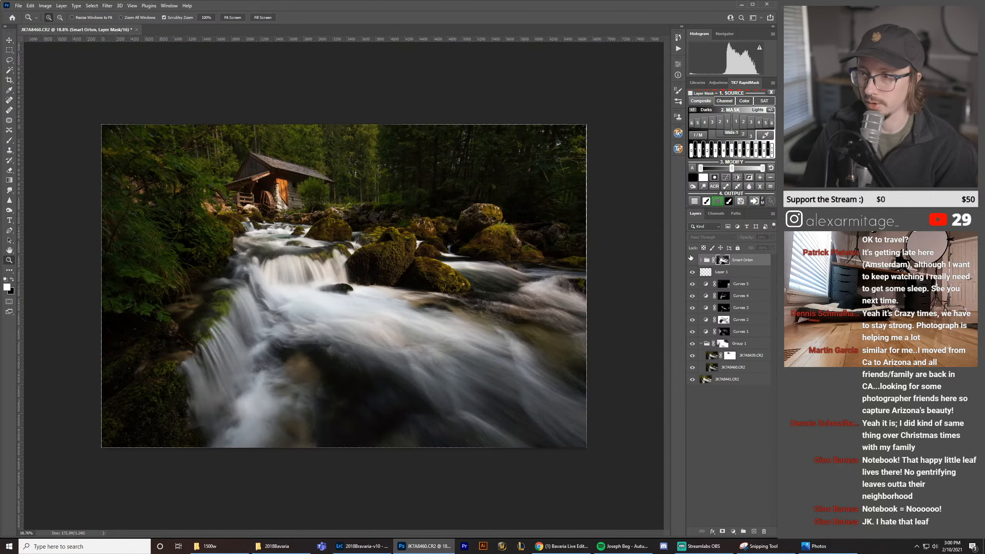
pyautogui.click(693, 261)
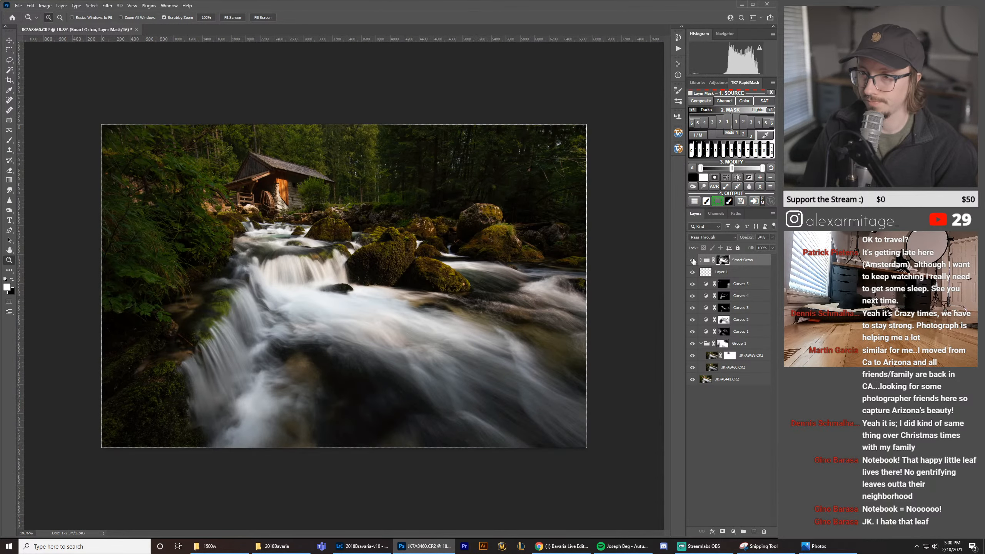
# Step: Delete the Smart Orton group's layer mask and set the group's opacity to 19%
pyautogui.click(741, 260)
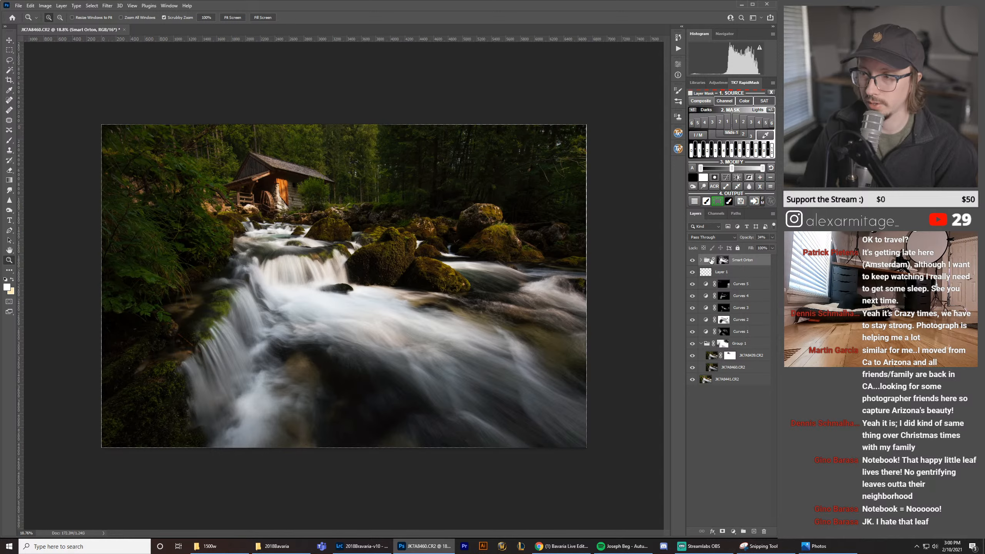
pyautogui.moveTo(721, 274); pyautogui.dragTo(722, 274)
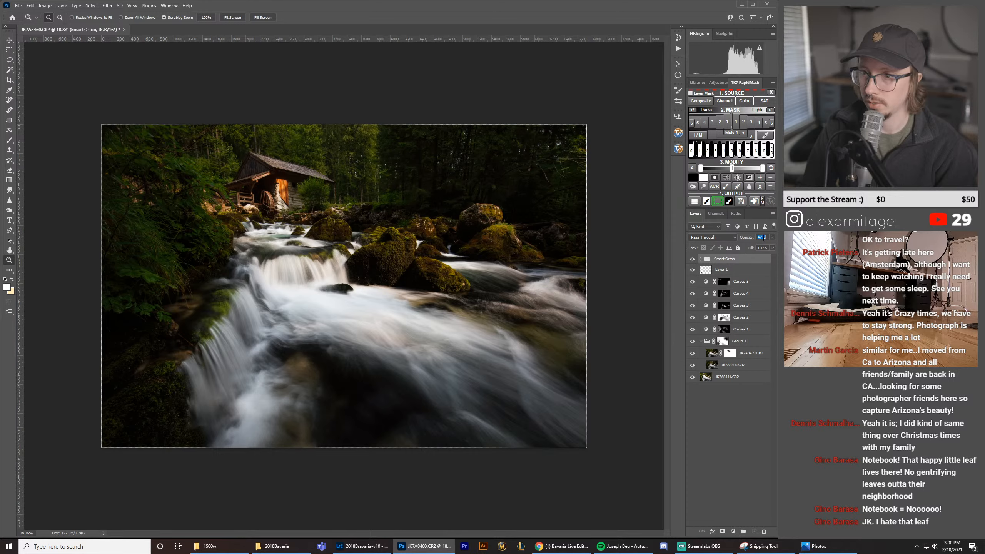
pyautogui.write('99')
pyautogui.press('Return')
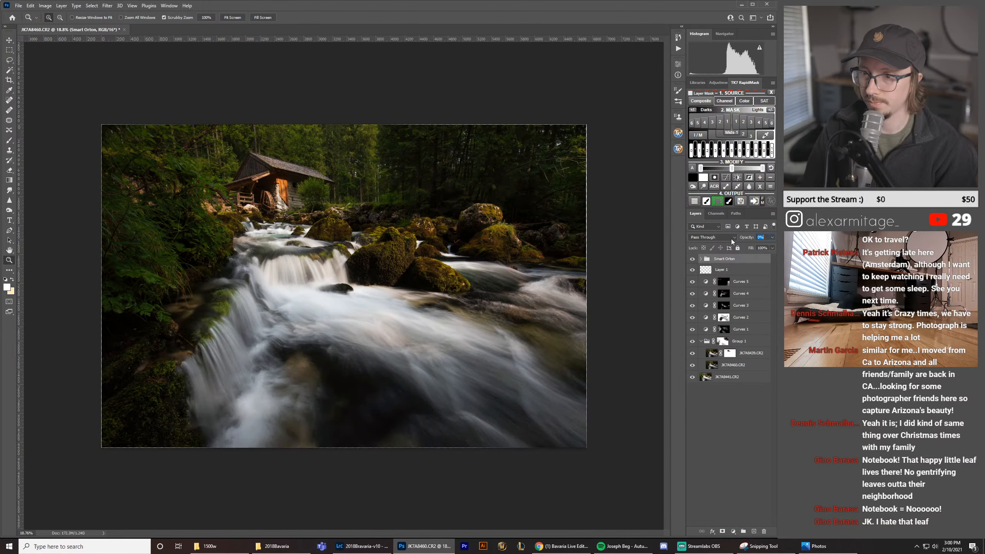
pyautogui.moveTo(734, 239); pyautogui.dragTo(739, 241)
# Step: Compare the full photo with the unmasked Smart Orton group shown and hidden
pyautogui.click(693, 260)
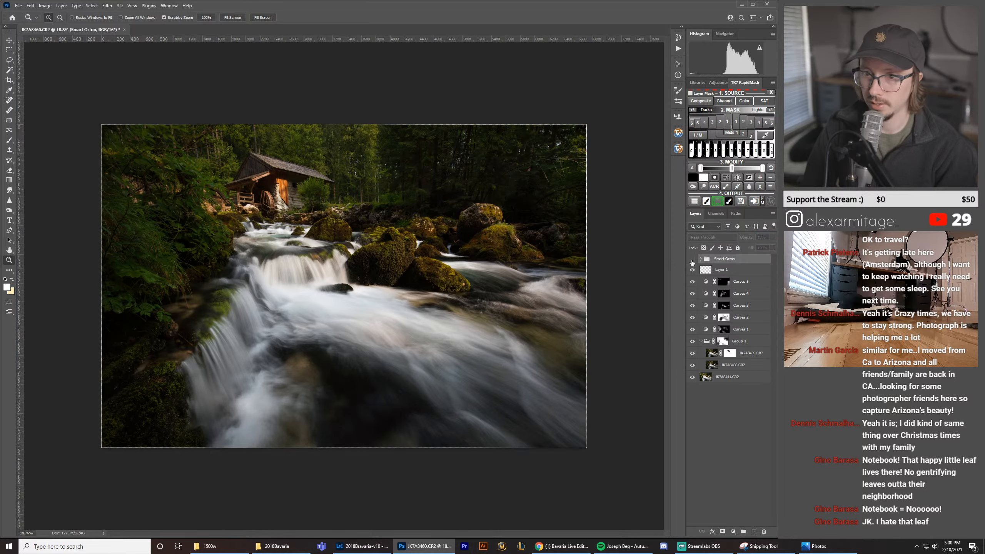
pyautogui.click(693, 259)
pyautogui.click(693, 261)
pyautogui.click(692, 260)
pyautogui.moveTo(435, 270); pyautogui.dragTo(489, 296)
pyautogui.click(694, 259)
pyautogui.click(693, 259)
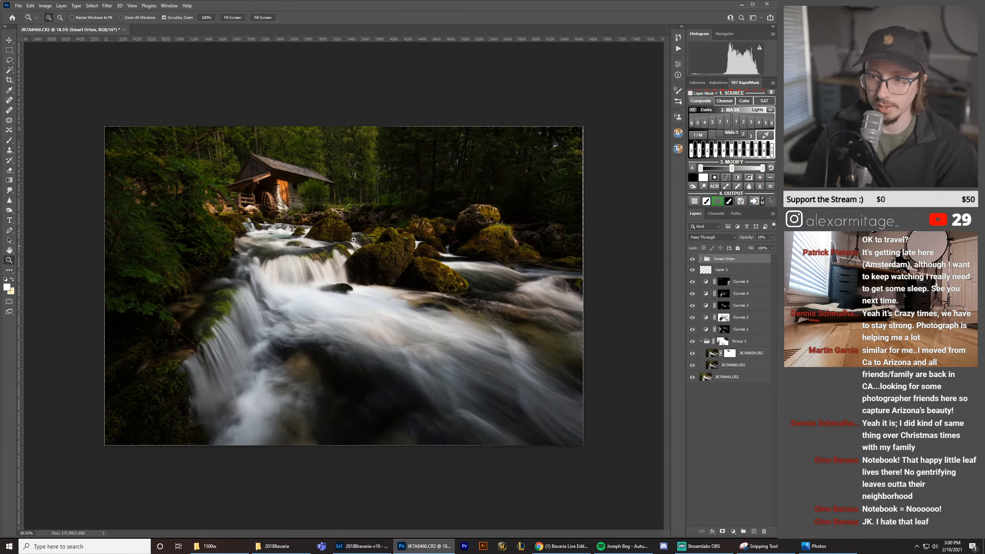
# Step: Start a crop and pull its right boundary inward past the transparent strip along the photo's edge
pyautogui.press('c')
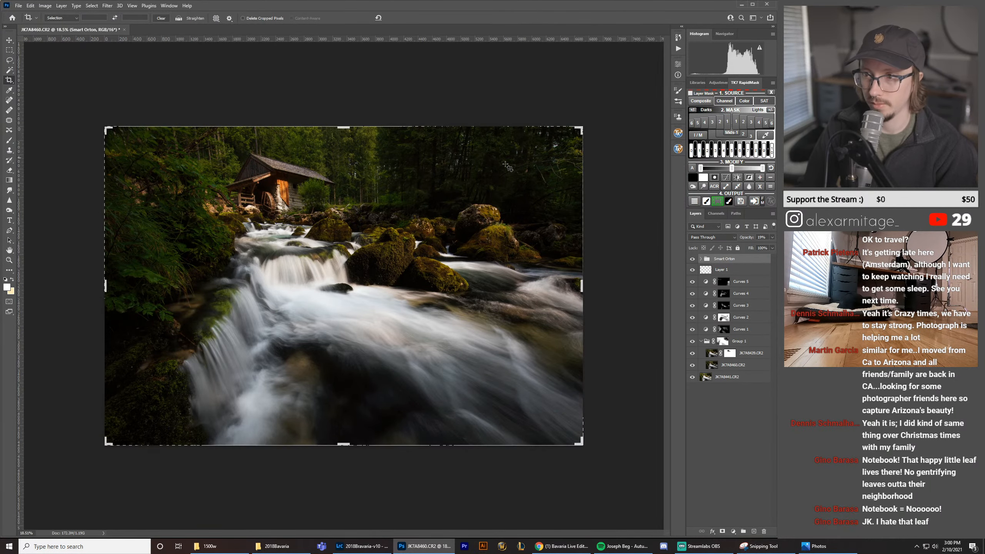
pyautogui.press('z')
pyautogui.moveTo(584, 278); pyautogui.dragTo(671, 286)
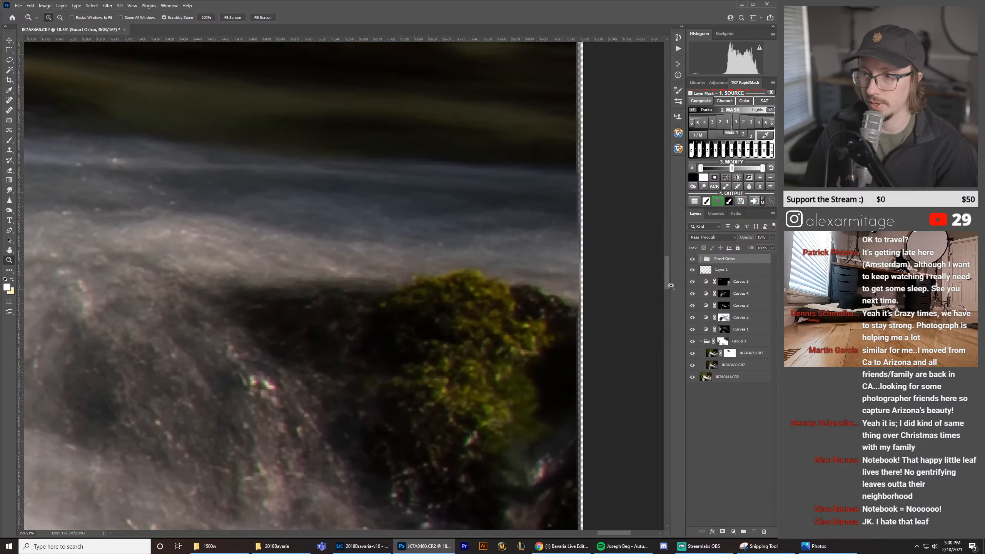
pyautogui.click(8, 81)
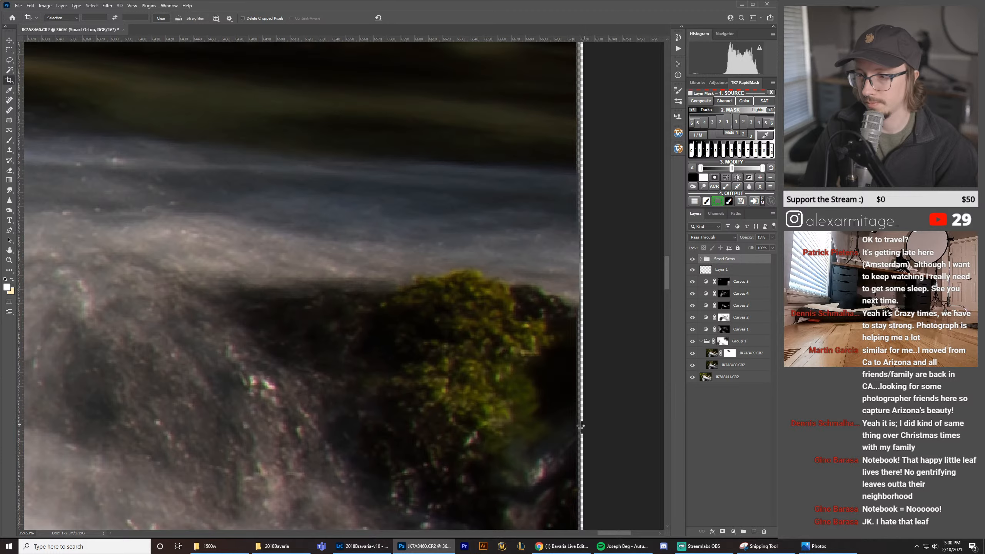
pyautogui.moveTo(579, 426); pyautogui.dragTo(580, 426)
# Step: Move the crop's upper boundary down past the transparent strip above the trees
pyautogui.moveTo(415, 83); pyautogui.dragTo(537, 462)
pyautogui.moveTo(248, 62); pyautogui.dragTo(348, 411)
pyautogui.moveTo(270, 122); pyautogui.dragTo(328, 451)
pyautogui.moveTo(299, 74); pyautogui.dragTo(320, 427)
pyautogui.moveTo(293, 82); pyautogui.dragTo(324, 434)
pyautogui.moveTo(290, 62); pyautogui.dragTo(316, 431)
pyautogui.moveTo(301, 66); pyautogui.dragTo(336, 216)
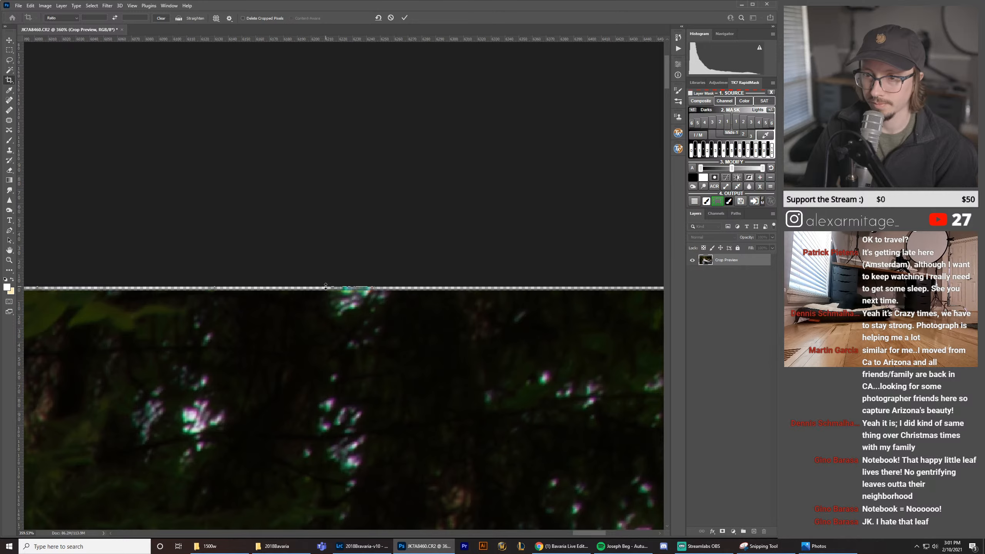
pyautogui.moveTo(326, 287); pyautogui.dragTo(323, 289)
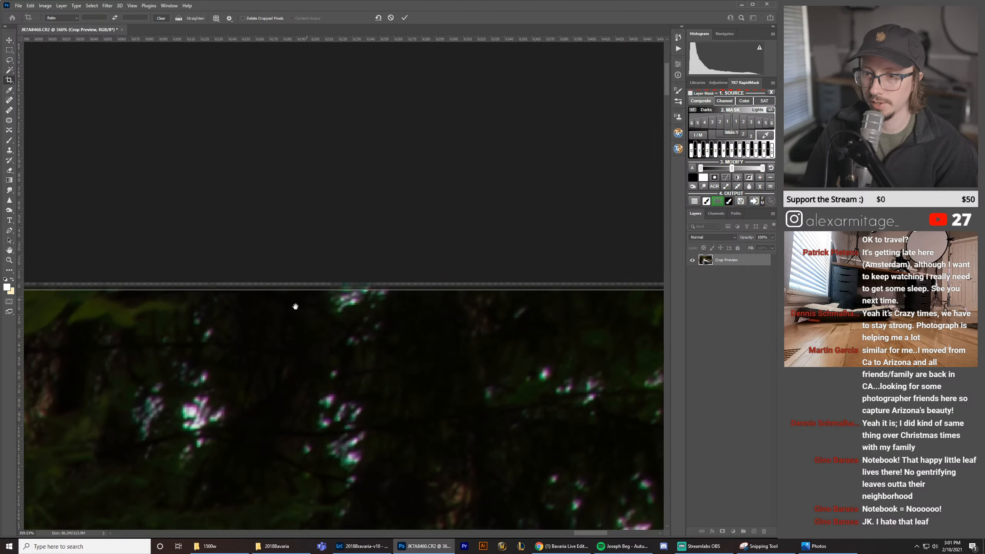
# Step: Trim the transparent strip off the photo's left edge beside the foliage and apply the crop
pyautogui.moveTo(185, 365); pyautogui.dragTo(586, 180)
pyautogui.moveTo(244, 403); pyautogui.dragTo(615, 225)
pyautogui.moveTo(155, 223); pyautogui.dragTo(551, 214)
pyautogui.moveTo(112, 225); pyautogui.dragTo(551, 218)
pyautogui.moveTo(72, 219); pyautogui.dragTo(593, 246)
pyautogui.moveTo(89, 233); pyautogui.dragTo(582, 264)
pyautogui.moveTo(167, 240); pyautogui.dragTo(586, 260)
pyautogui.moveTo(155, 242); pyautogui.dragTo(497, 268)
pyautogui.moveTo(116, 233); pyautogui.dragTo(574, 268)
pyautogui.moveTo(70, 221); pyautogui.dragTo(435, 240)
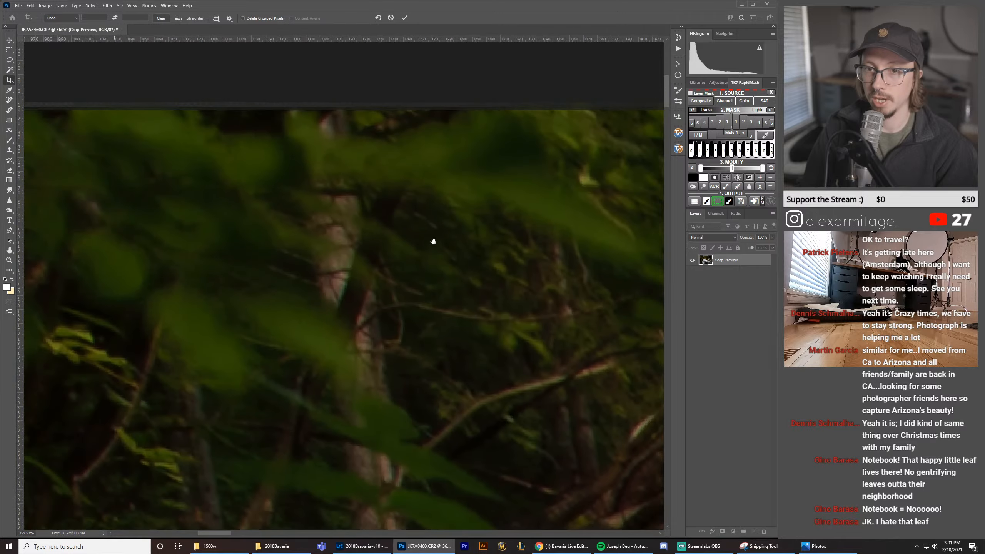
pyautogui.moveTo(163, 224); pyautogui.dragTo(541, 233)
pyautogui.moveTo(97, 191); pyautogui.dragTo(562, 205)
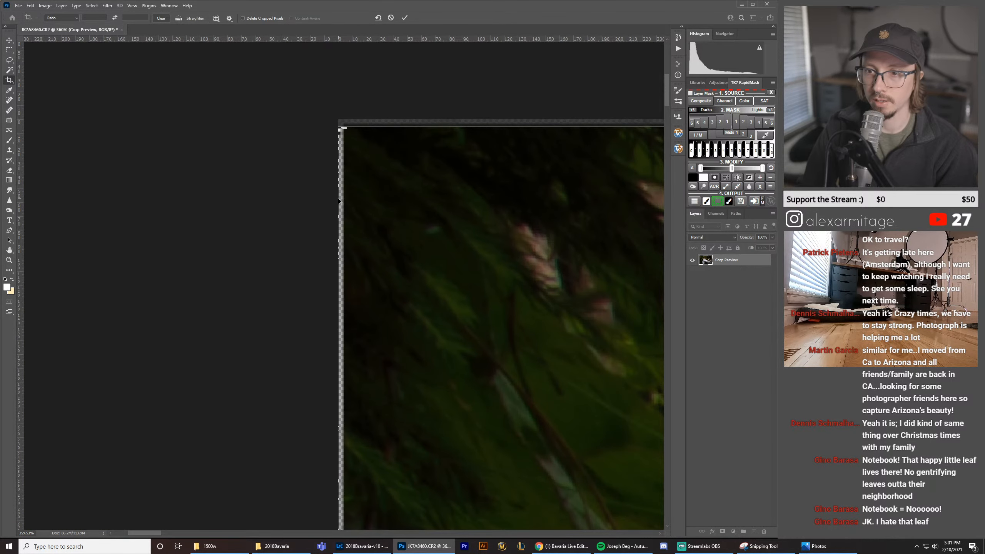
pyautogui.moveTo(338, 198); pyautogui.dragTo(341, 199)
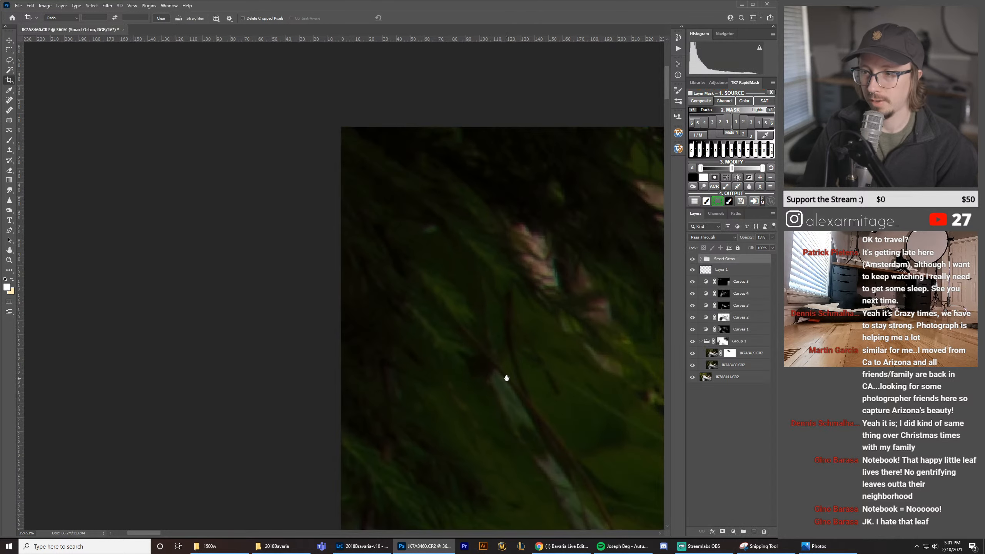
# Step: Crop away the transparent strip along the photo's lower edge below the moss and water
pyautogui.moveTo(506, 379); pyautogui.dragTo(347, 94)
pyautogui.moveTo(477, 287); pyautogui.dragTo(343, 3)
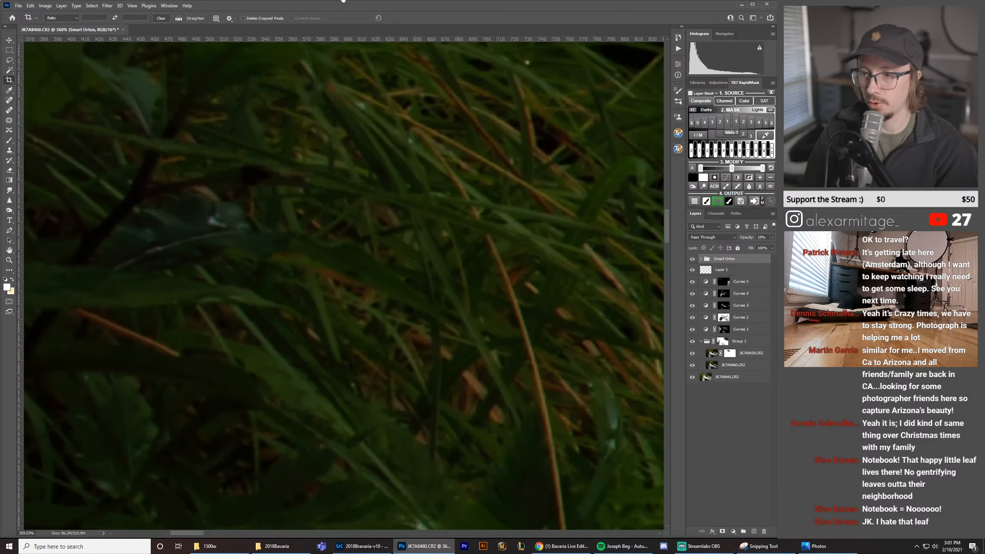
pyautogui.moveTo(495, 326); pyautogui.dragTo(293, 44)
pyautogui.moveTo(462, 291); pyautogui.dragTo(347, 31)
pyautogui.moveTo(467, 297); pyautogui.dragTo(372, 31)
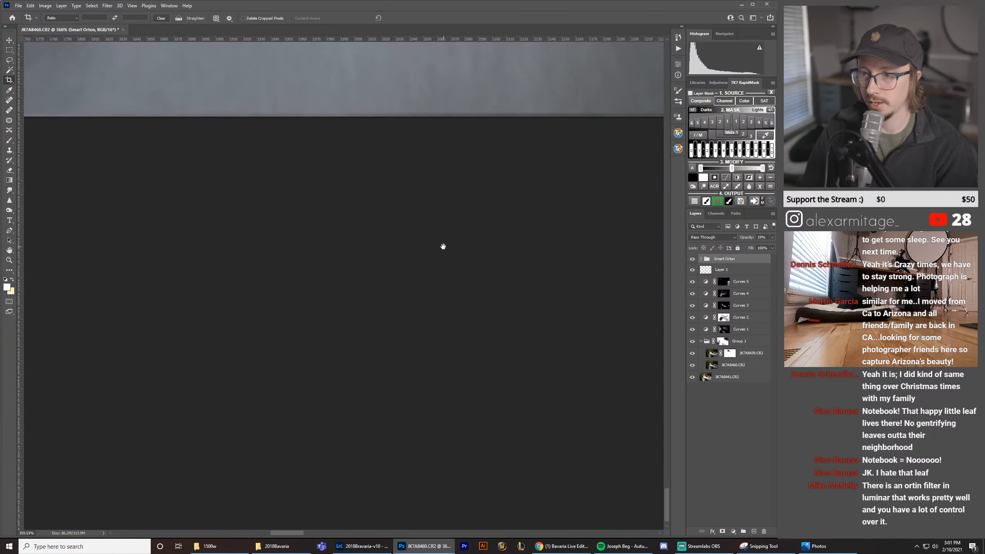
pyautogui.moveTo(453, 286); pyautogui.dragTo(478, 346)
pyautogui.moveTo(87, 171); pyautogui.dragTo(576, 169)
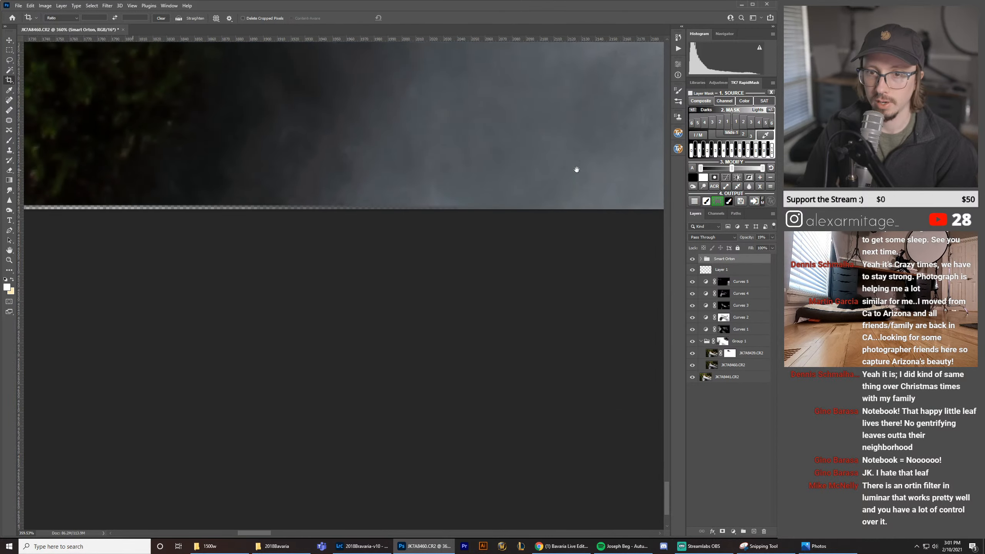
pyautogui.moveTo(120, 185); pyautogui.dragTo(420, 201)
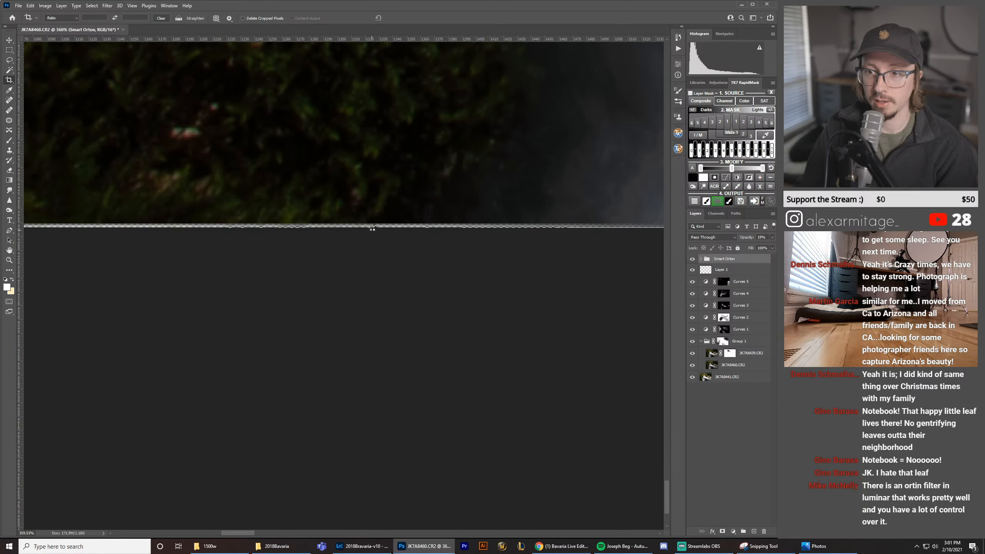
pyautogui.moveTo(372, 225); pyautogui.dragTo(361, 226)
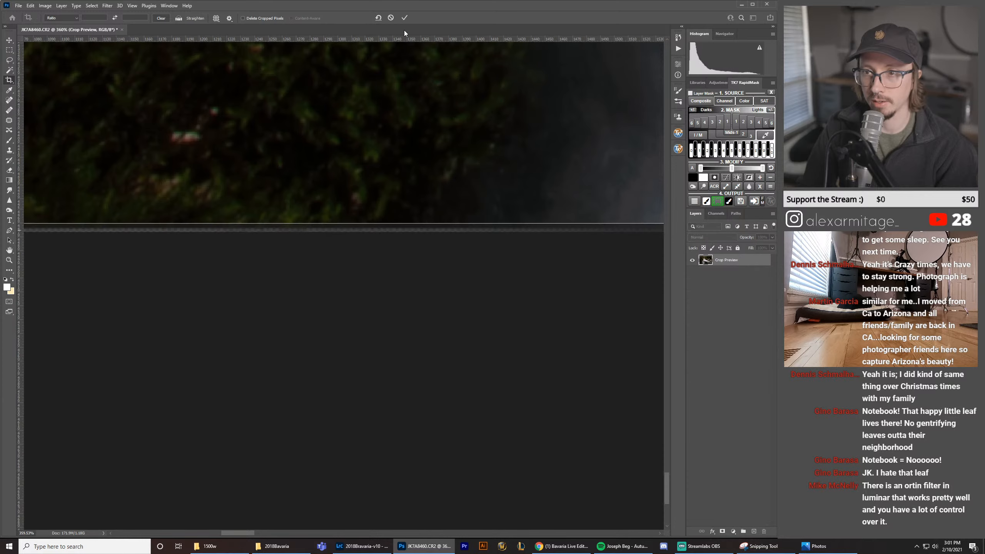
pyautogui.click(407, 17)
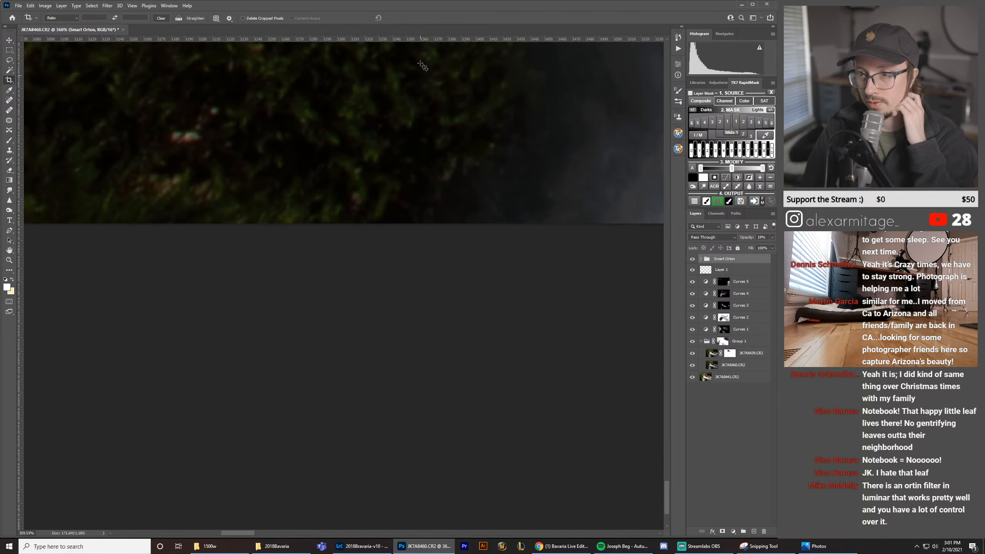
# Step: Review the cropped photo in full view and save it as JK7A8439-Edit.tif
pyautogui.press('z')
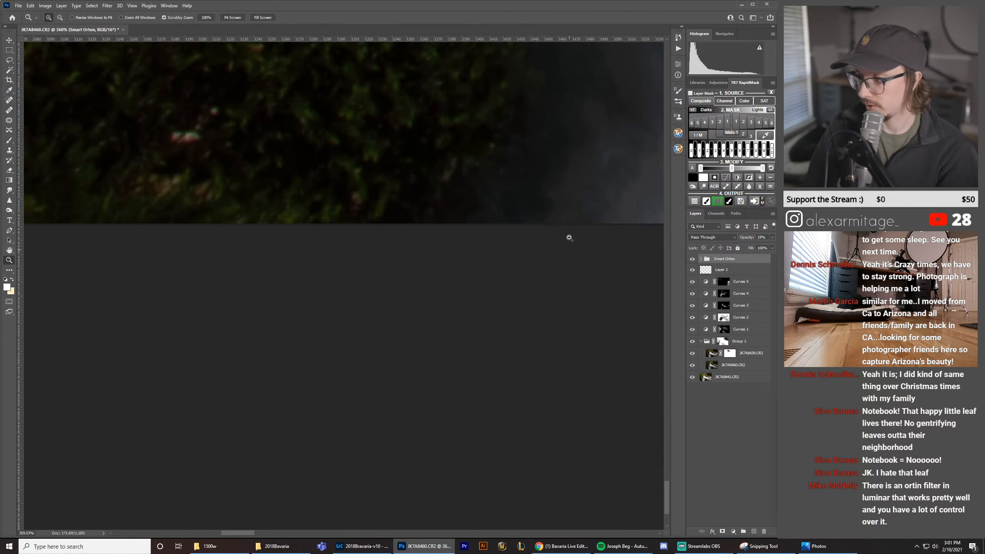
pyautogui.moveTo(569, 238); pyautogui.dragTo(471, 256)
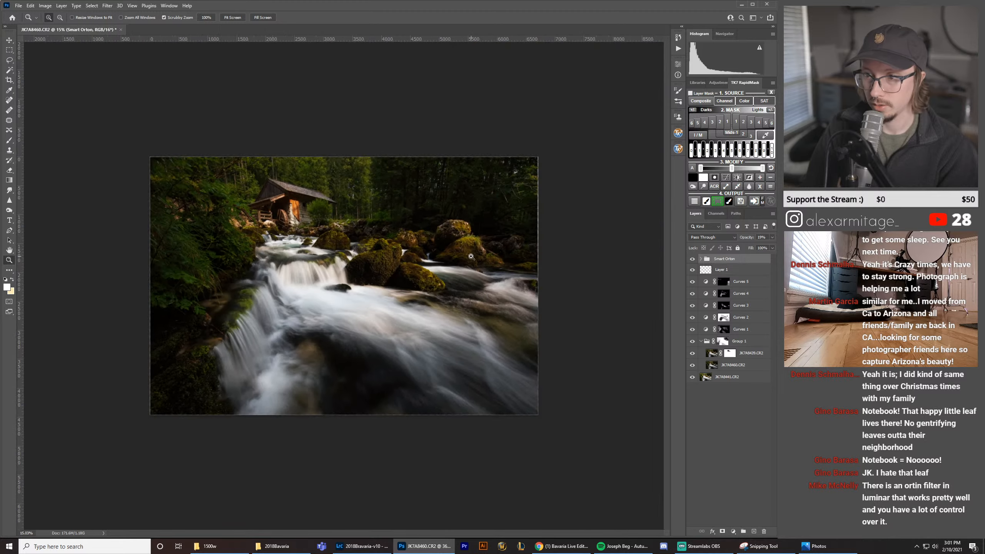
pyautogui.moveTo(577, 248)
pyautogui.mouseDown()
pyautogui.moveTo(631, 242)
pyautogui.moveTo(559, 257)
pyautogui.mouseUp()
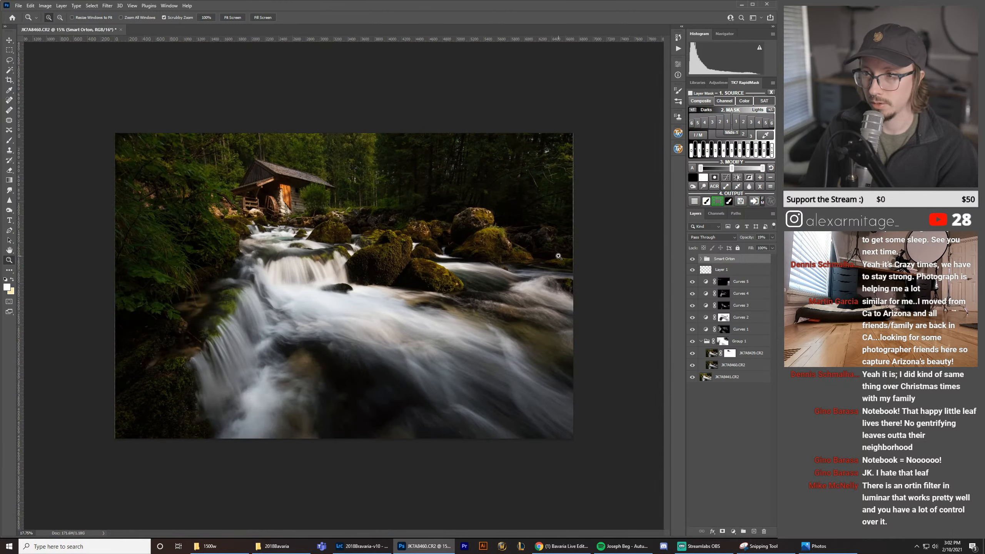
pyautogui.moveTo(93, 344)
pyautogui.mouseDown()
pyautogui.moveTo(181, 341)
pyautogui.moveTo(103, 356)
pyautogui.mouseUp()
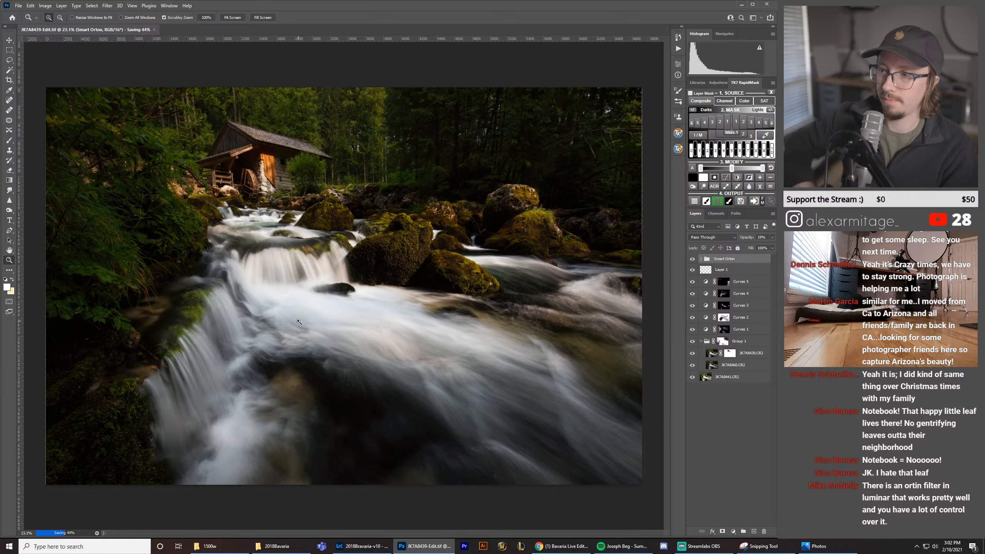
# Step: Expand the Smart Orton group, compare the photo with and without its Shadow/Blur layer, and inspect the mossy boulders up close
pyautogui.click(700, 260)
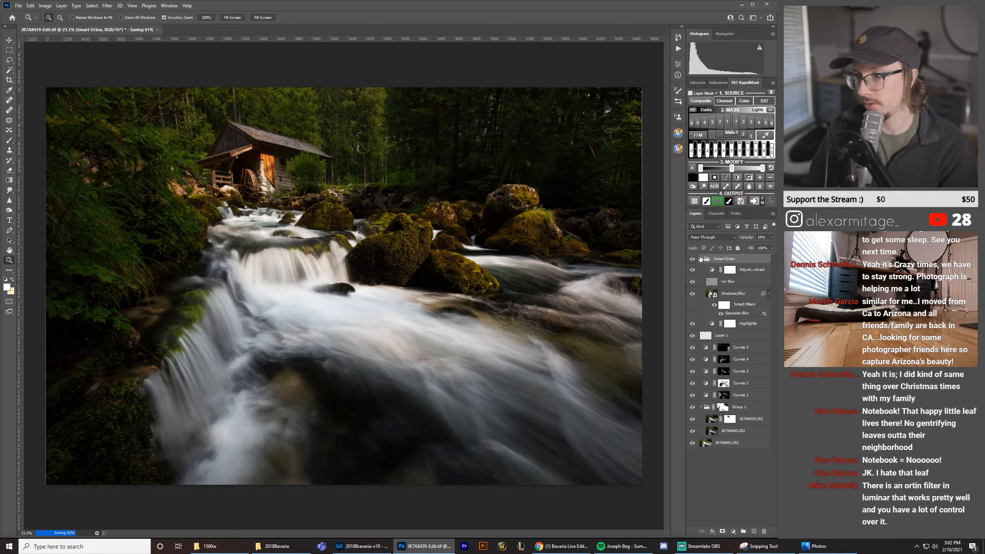
pyautogui.click(693, 295)
pyautogui.click(693, 295)
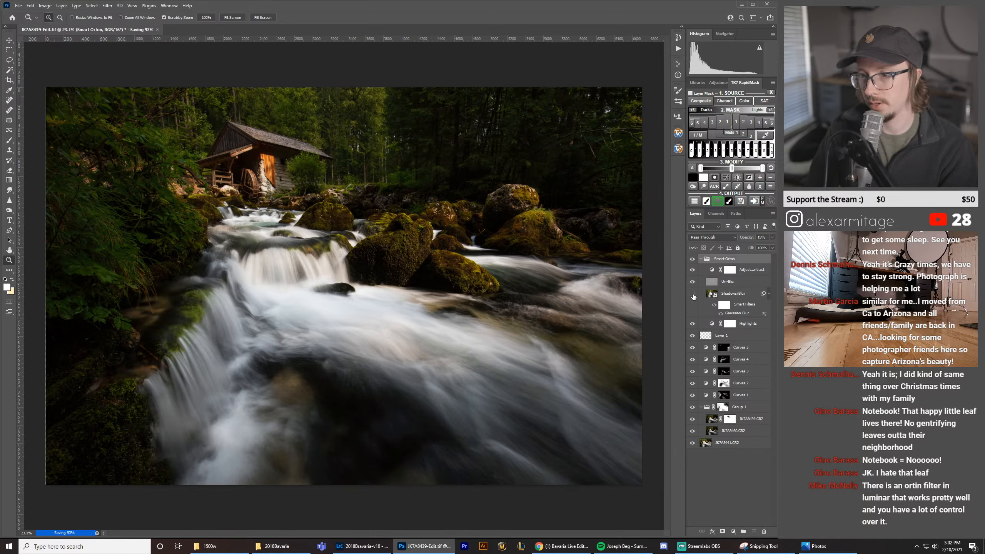
pyautogui.click(693, 295)
pyautogui.click(693, 295)
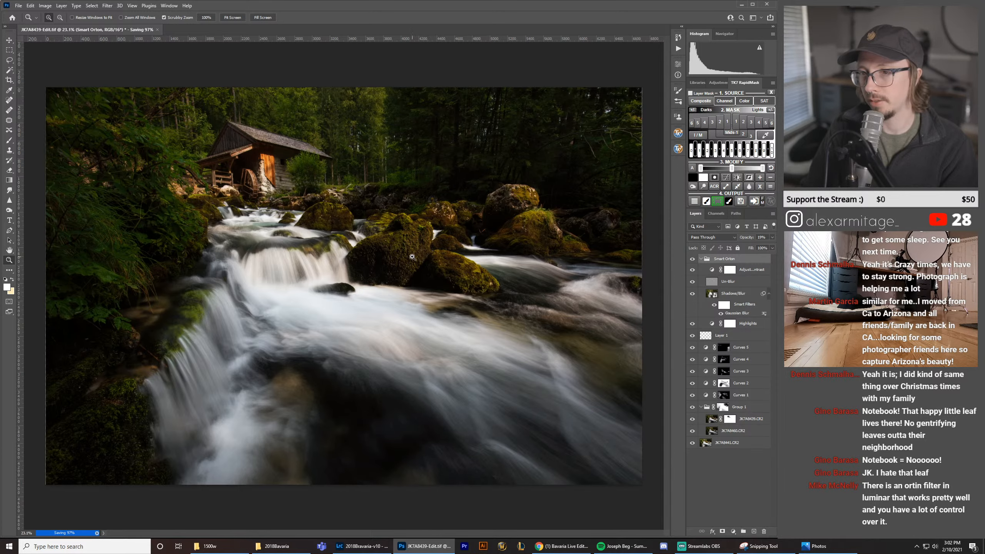
pyautogui.moveTo(448, 268); pyautogui.dragTo(501, 281)
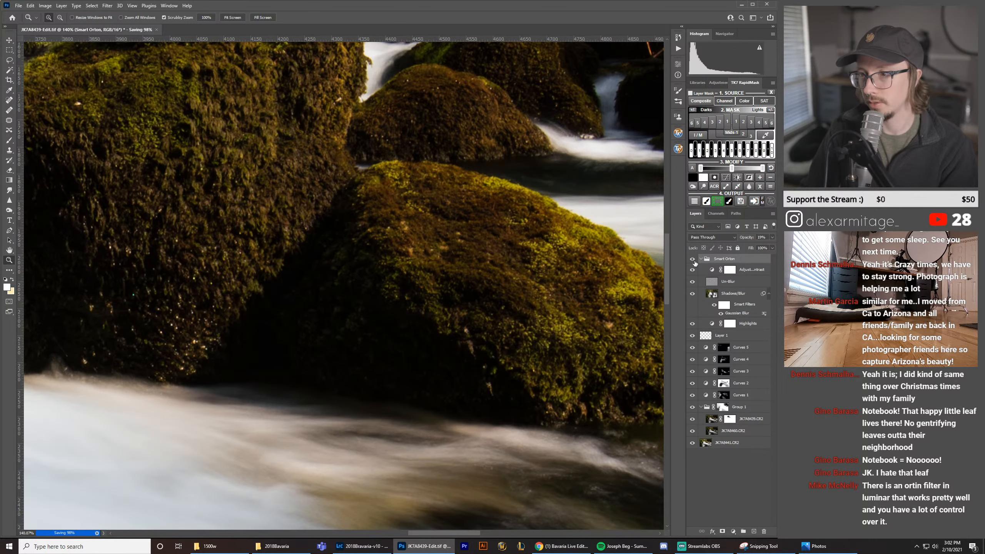
pyautogui.moveTo(601, 260); pyautogui.dragTo(541, 271)
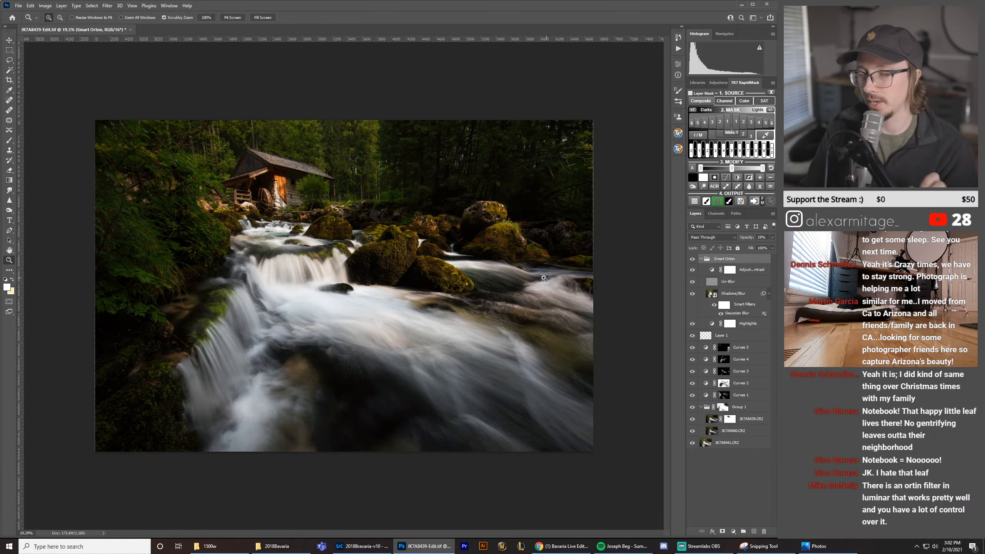
pyautogui.moveTo(412, 271)
pyautogui.mouseDown()
pyautogui.moveTo(452, 266)
pyautogui.moveTo(413, 284)
pyautogui.mouseUp()
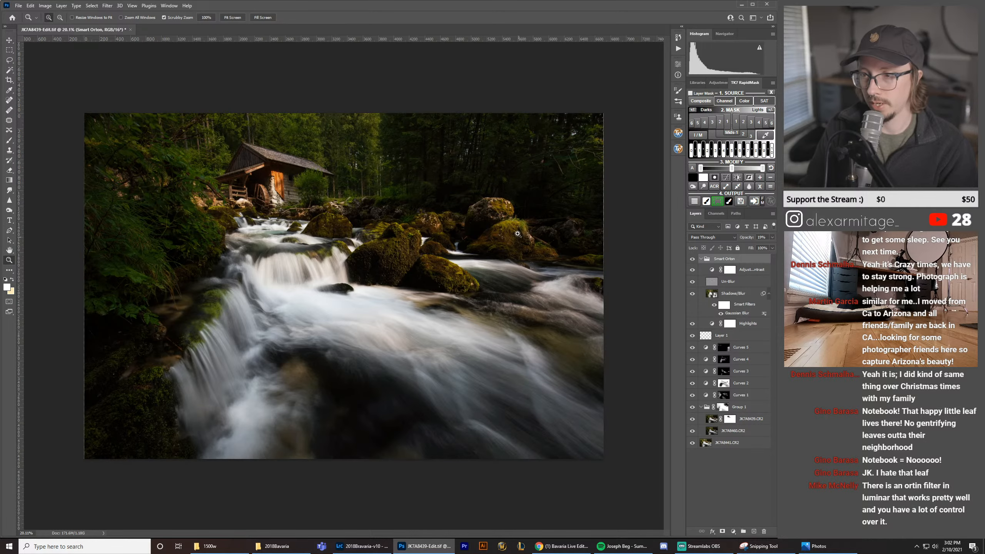
pyautogui.moveTo(518, 235); pyautogui.dragTo(480, 267)
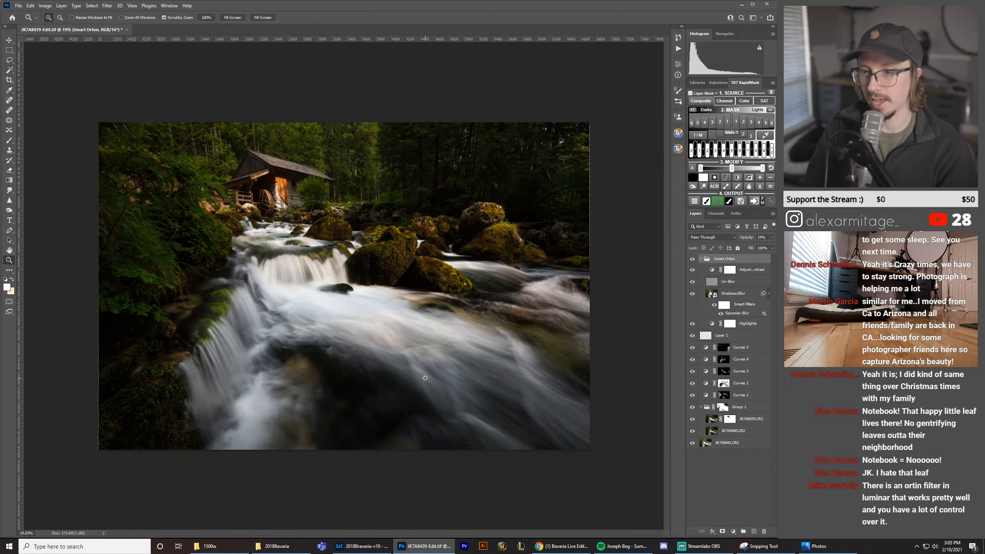
# Step: Switch to Lightroom Classic, try a Shadows adjustment on the edited photo and reset Shadows to 0
pyautogui.click(363, 547)
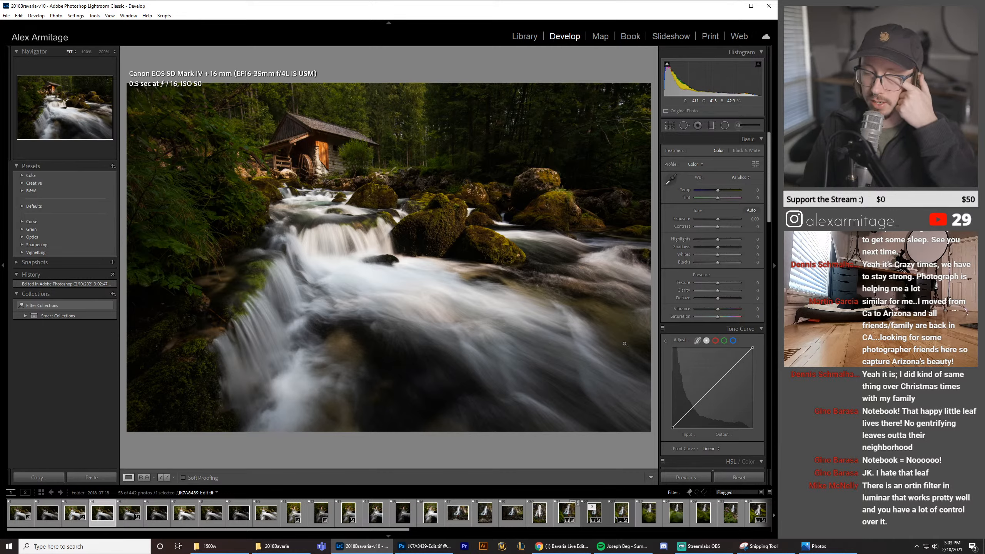
pyautogui.moveTo(718, 247); pyautogui.dragTo(727, 247)
pyautogui.doubleClick(727, 247)
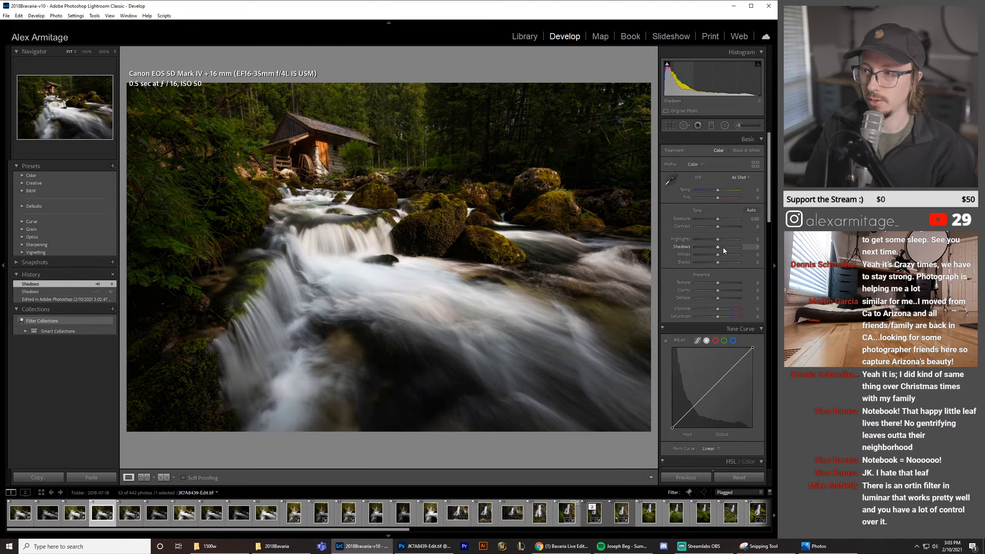
# Step: Try several Shadows settings on the full photo, including +25, and reset Shadows to 0 each time
pyautogui.click(725, 247)
pyautogui.doubleClick(725, 247)
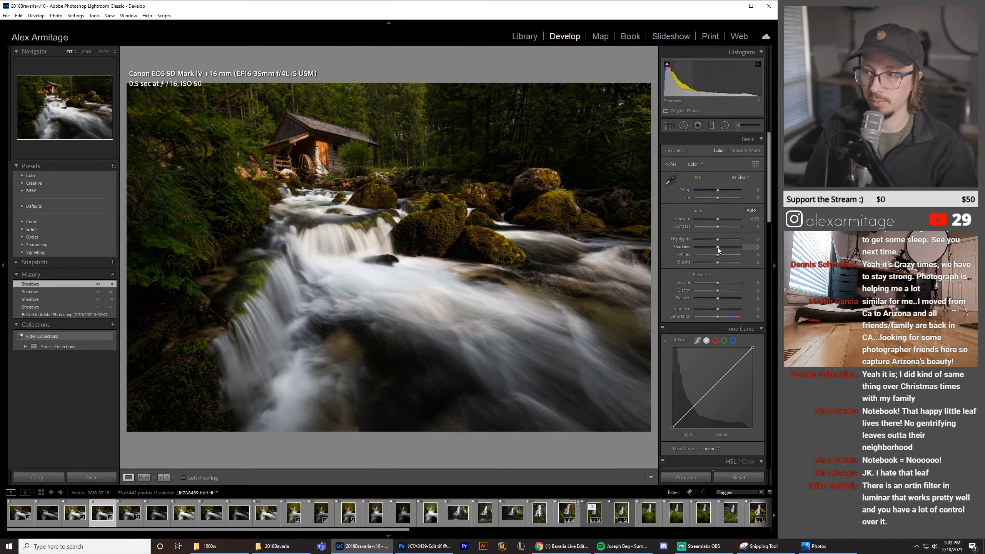
pyautogui.moveTo(719, 248); pyautogui.dragTo(727, 249)
pyautogui.doubleClick(727, 248)
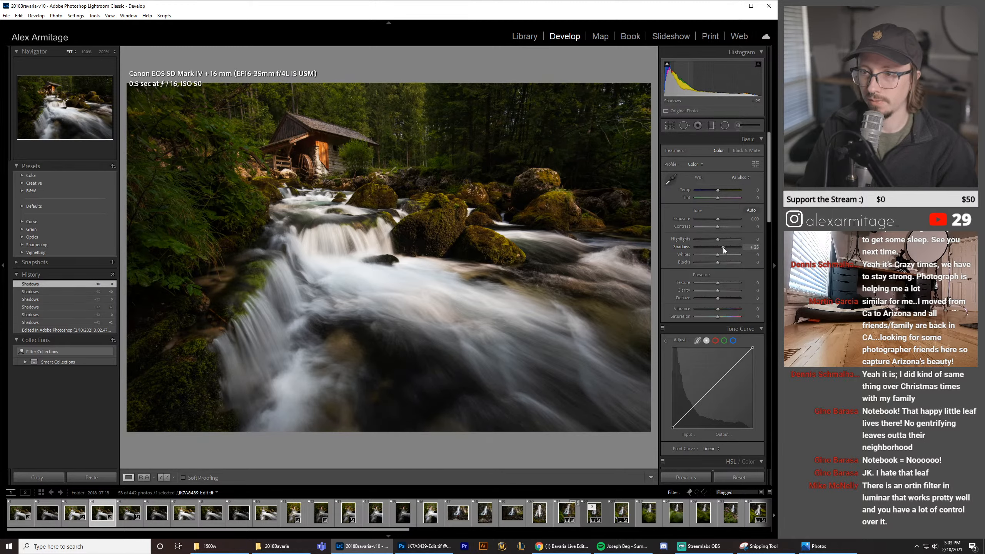
pyautogui.click(724, 247)
pyautogui.doubleClick(724, 248)
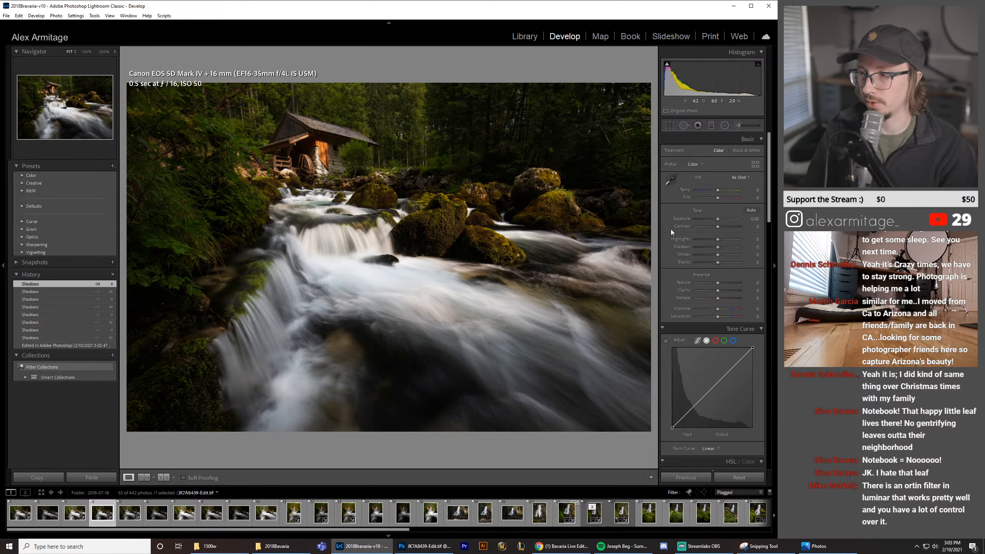
pyautogui.doubleClick(724, 247)
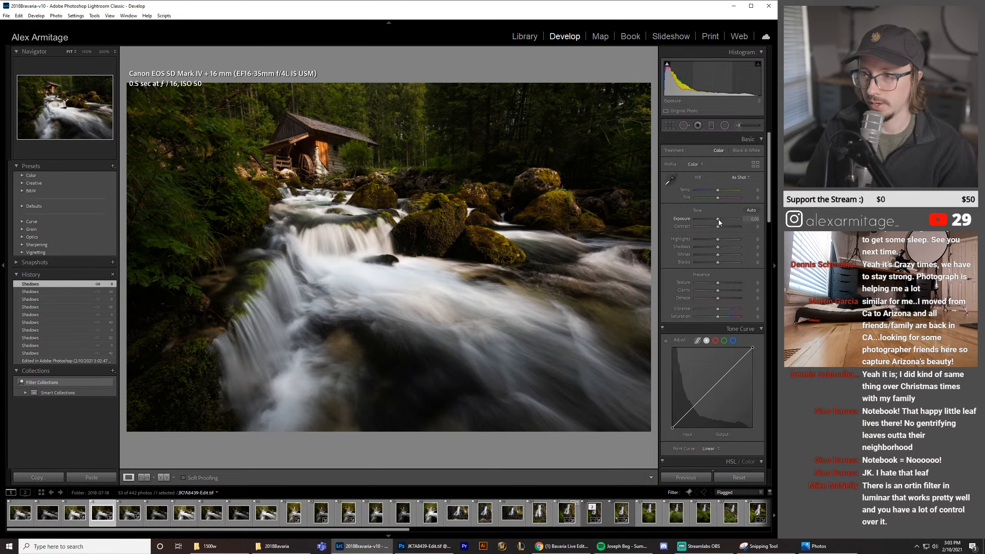
# Step: Brighten the photo by setting Exposure to +0.26 and Shadows to +12
pyautogui.moveTo(719, 220); pyautogui.dragTo(719, 220)
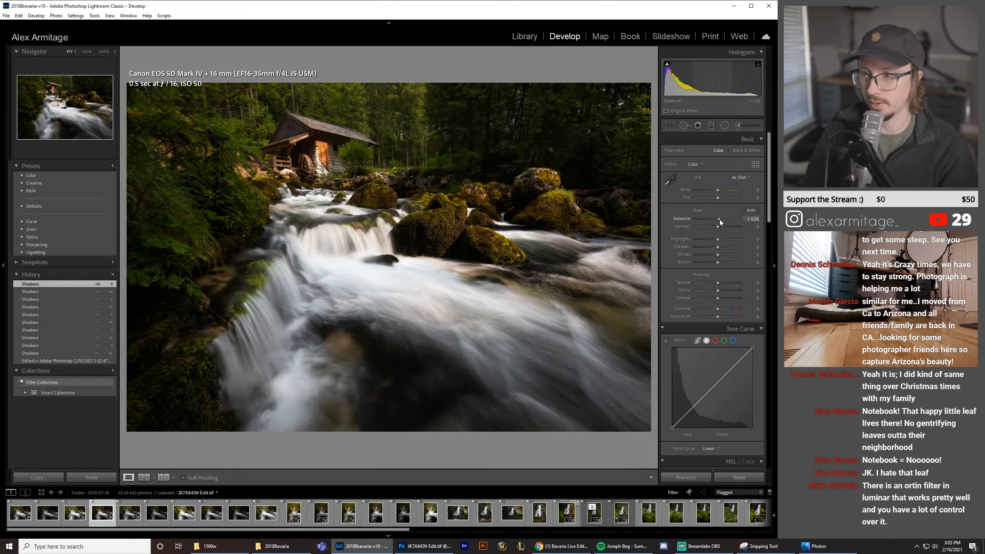
pyautogui.click(723, 248)
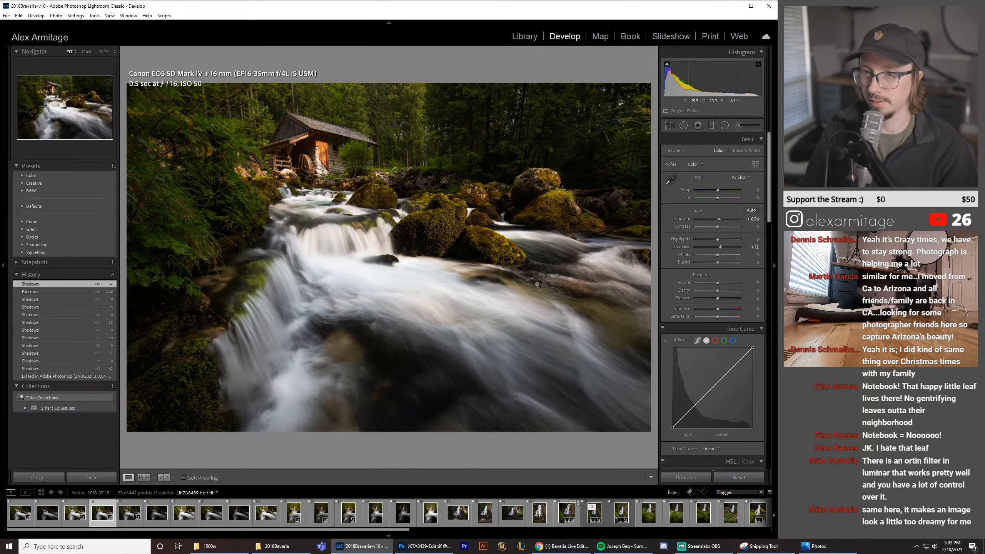
# Step: Try the Medium Contrast point curve and undo it, and try a slight Temp shift and reset it to 0
pyautogui.click(710, 450)
pyautogui.click(717, 466)
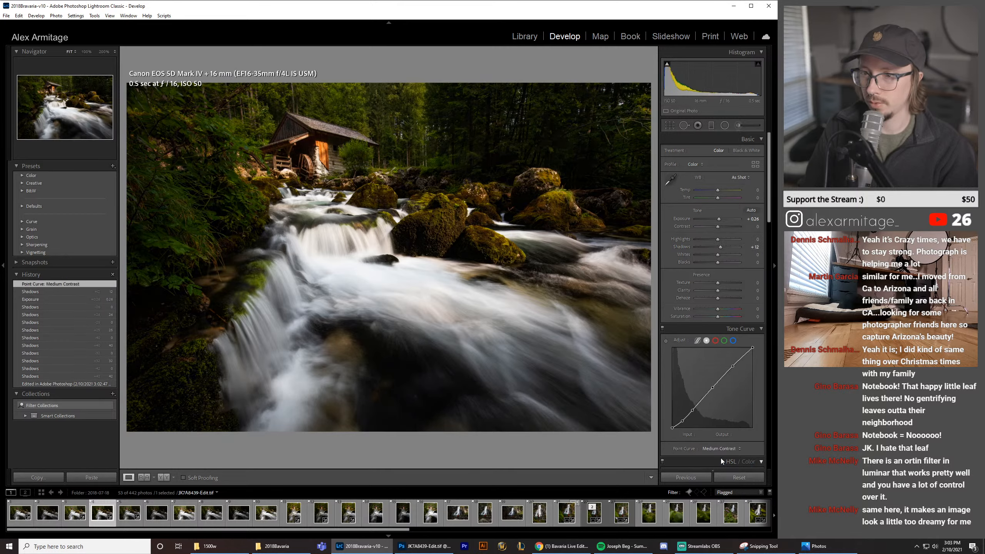
pyautogui.hotkey('ctrl', 'z')
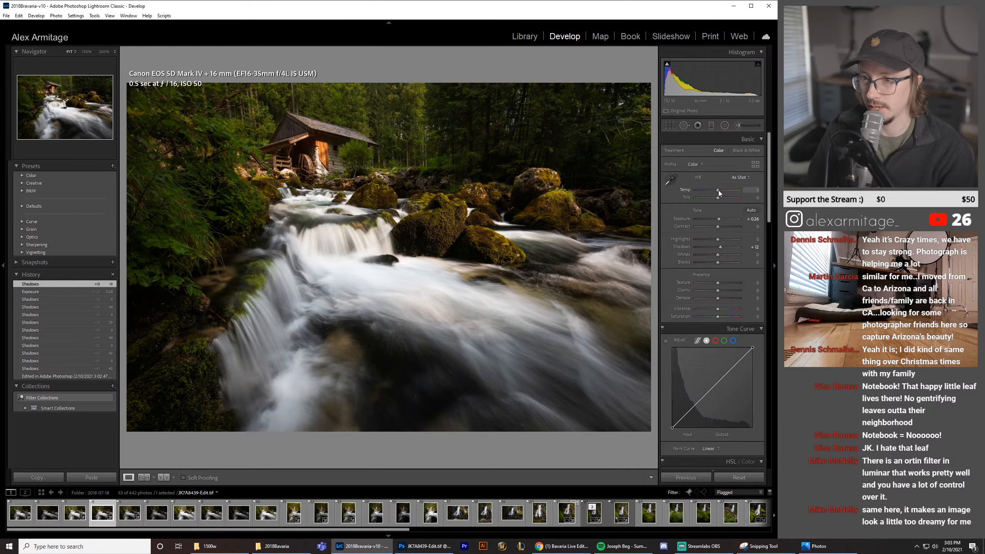
pyautogui.moveTo(719, 190); pyautogui.dragTo(720, 191)
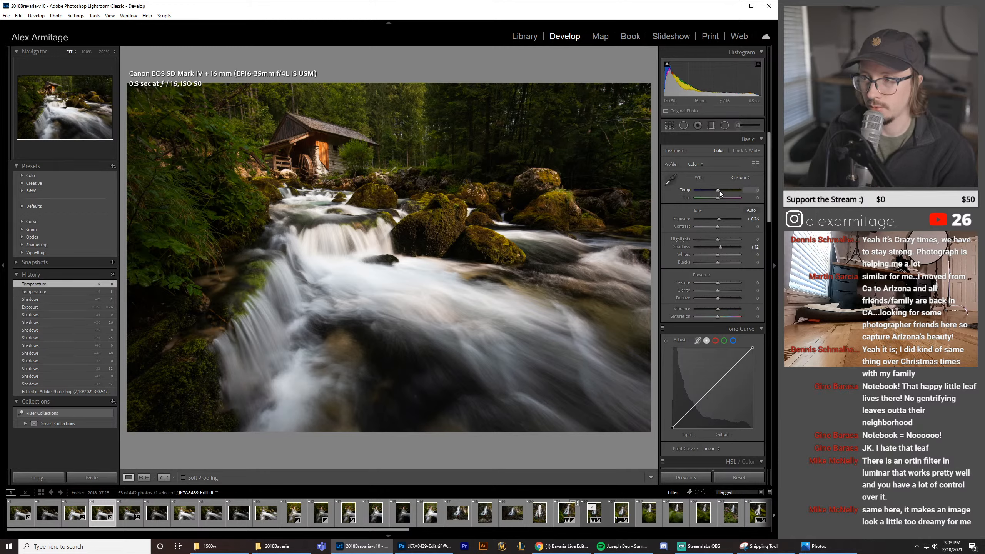
pyautogui.doubleClick(719, 191)
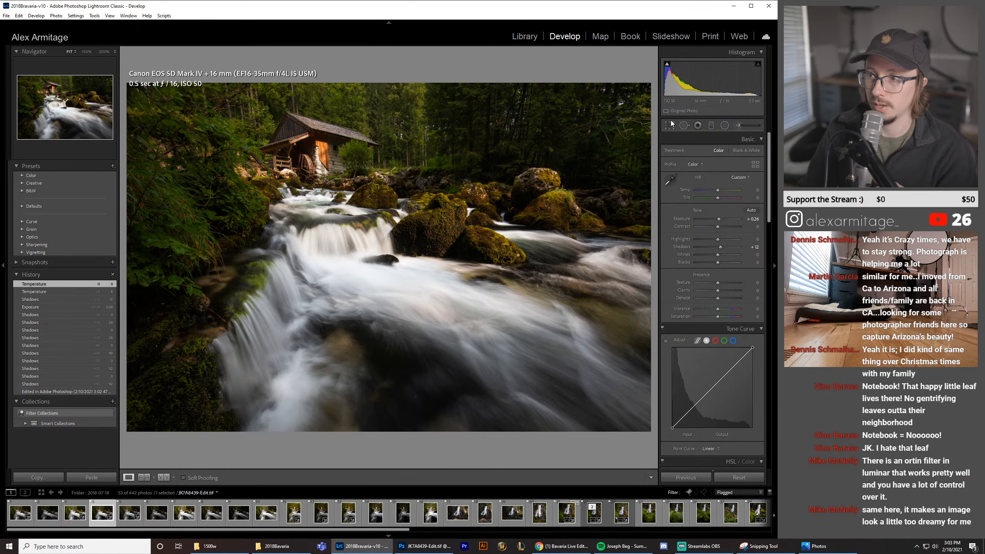
# Step: Try a narrower crop by trimming the dark forest and water along the photo's right side, and review the result
pyautogui.press('r')
pyautogui.moveTo(647, 261); pyautogui.dragTo(631, 259)
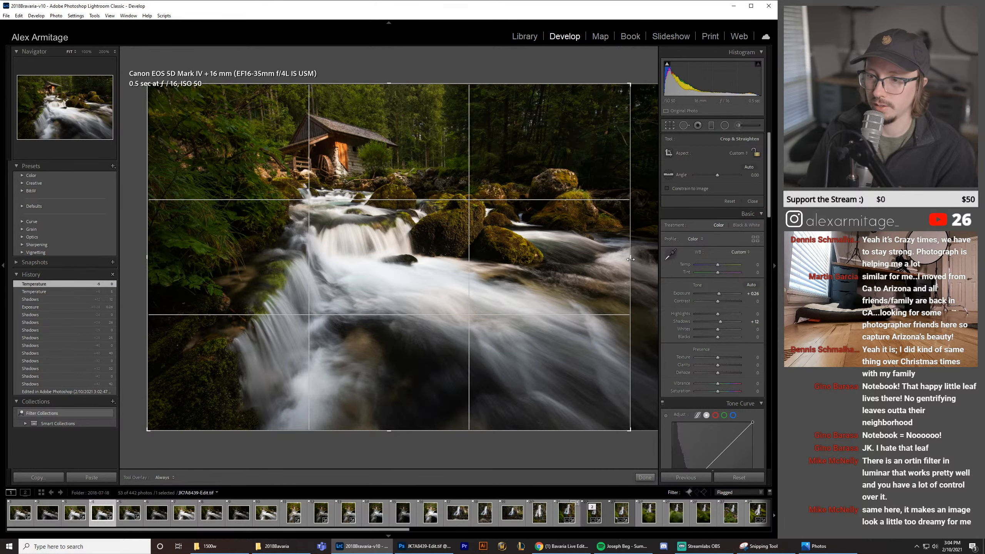
pyautogui.click(668, 125)
pyautogui.click(668, 125)
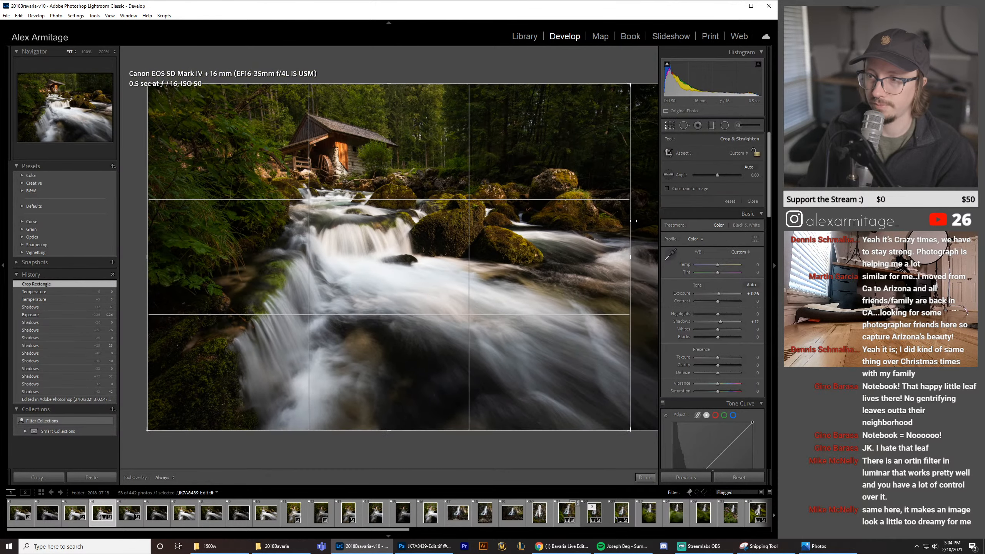
pyautogui.moveTo(658, 252); pyautogui.dragTo(619, 252)
pyautogui.click(670, 126)
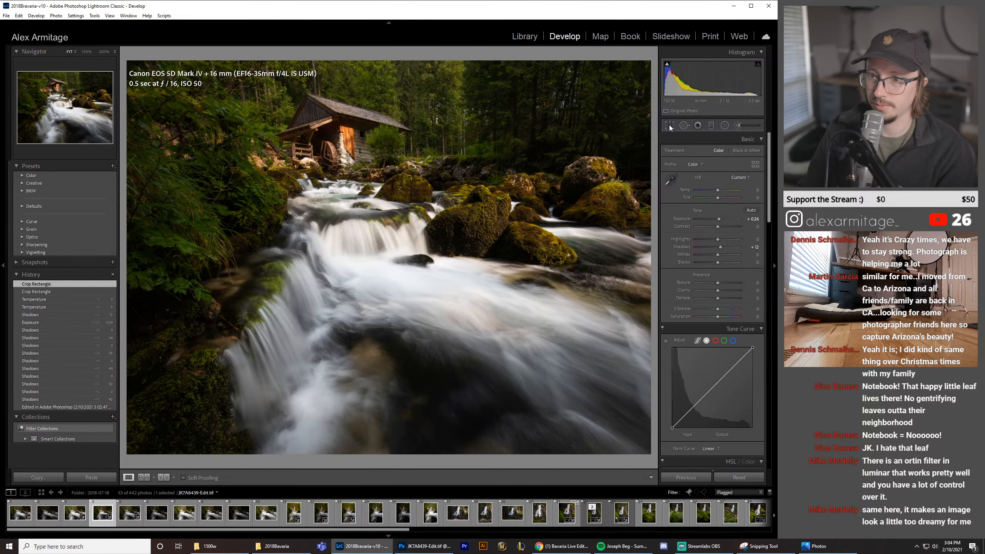
# Step: Widen the crop back to the photo's full width, trim only a thin strip off its right side, and apply the crop
pyautogui.click(670, 125)
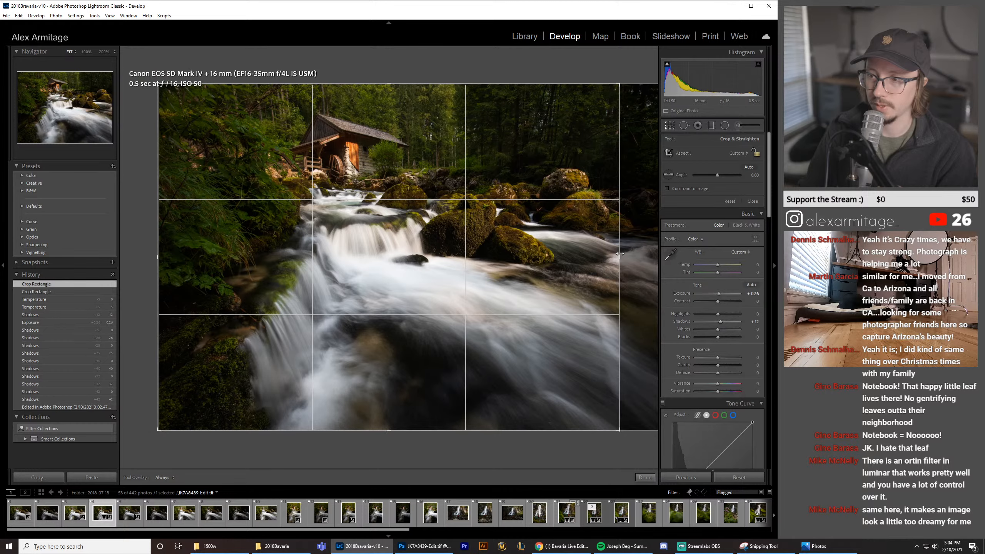
pyautogui.moveTo(620, 262); pyautogui.dragTo(670, 264)
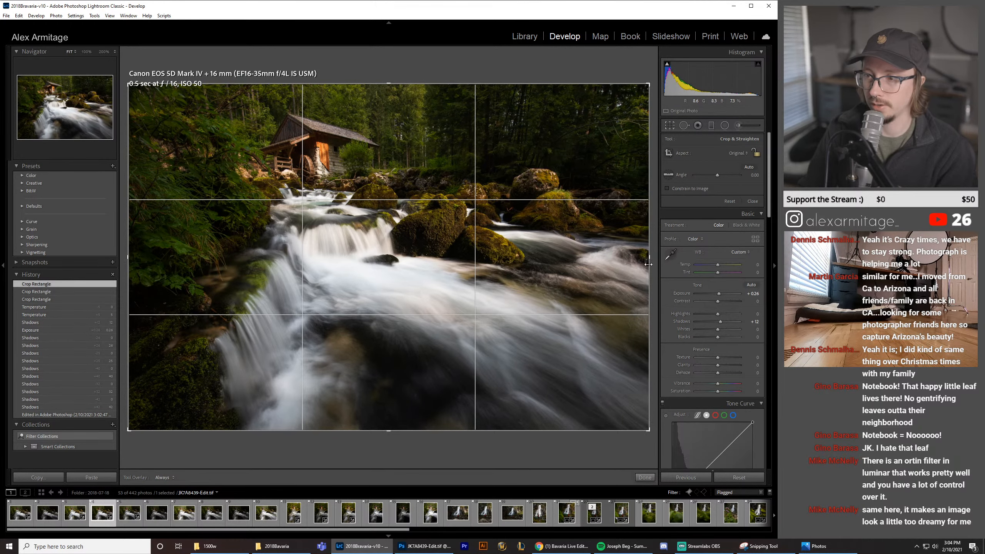
pyautogui.moveTo(649, 264); pyautogui.dragTo(643, 264)
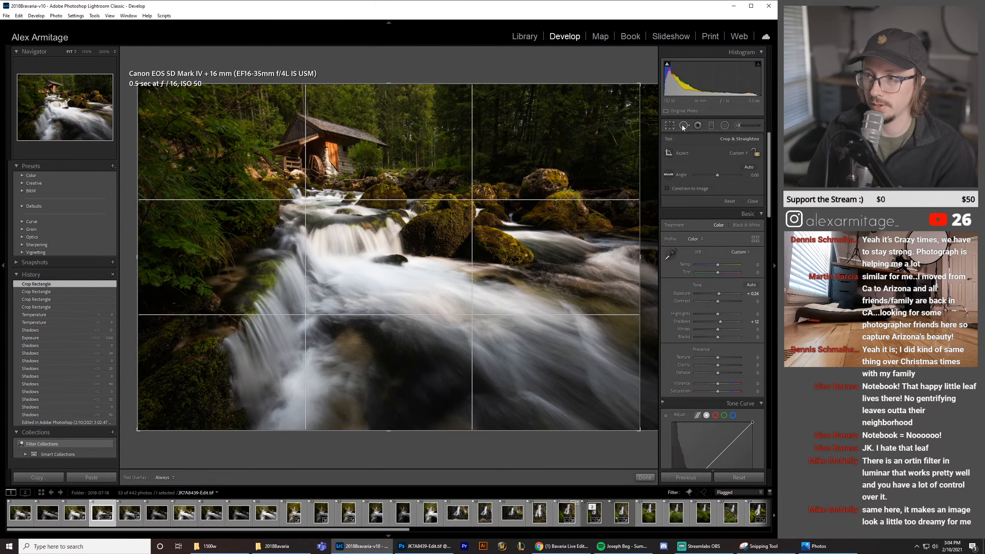
pyautogui.click(670, 127)
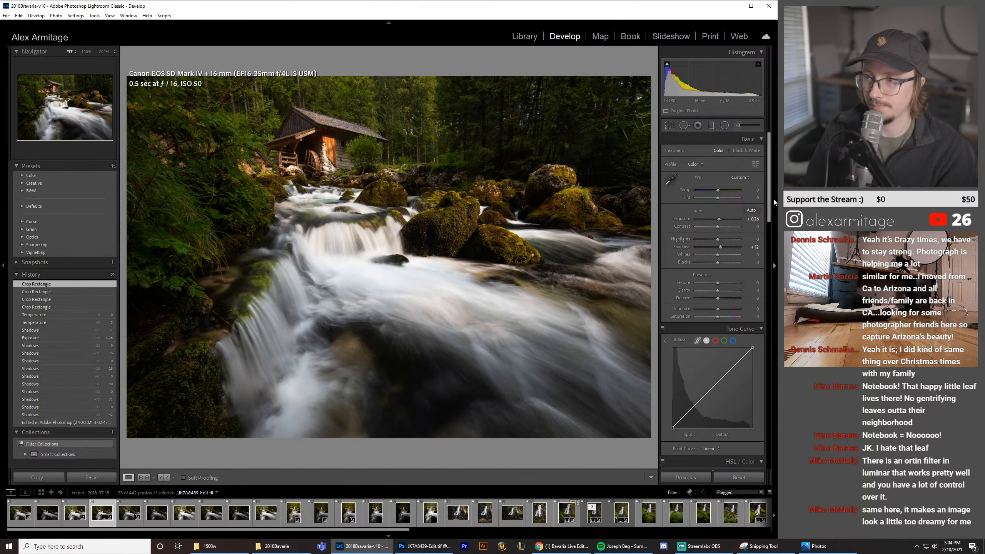
# Step: Try raising the Blue Primary saturation in the Calibration settings and reset it to 0
pyautogui.moveTo(773, 200); pyautogui.dragTo(773, 470)
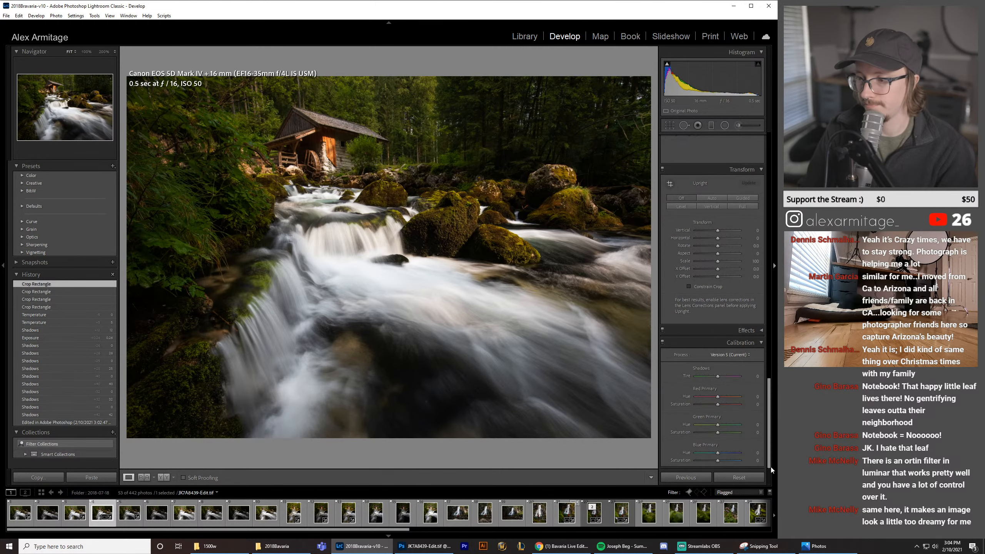
pyautogui.click(727, 461)
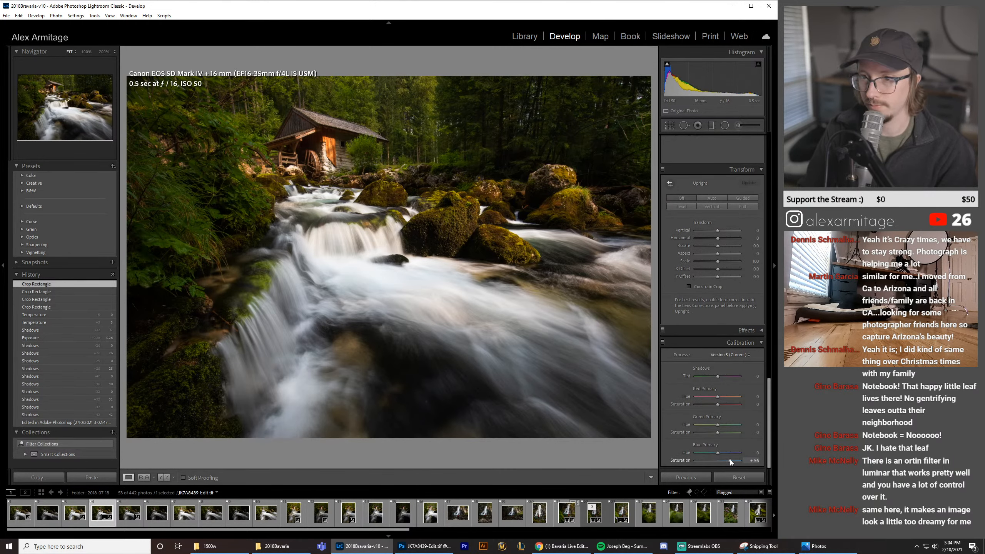
pyautogui.doubleClick(731, 461)
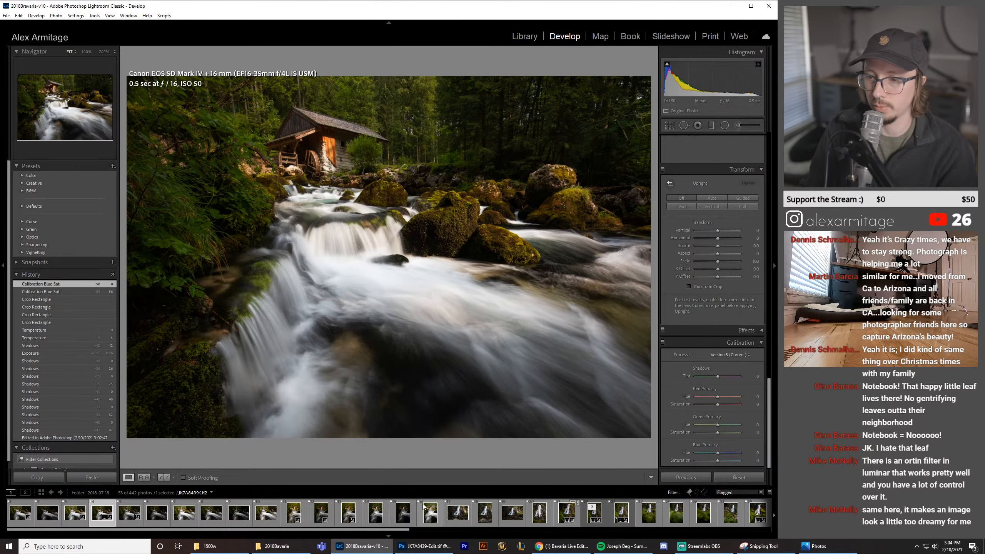
# Step: Switch to Photoshop and delete the Smart Orton group from JK7A8439-Edit.tif
pyautogui.click(425, 546)
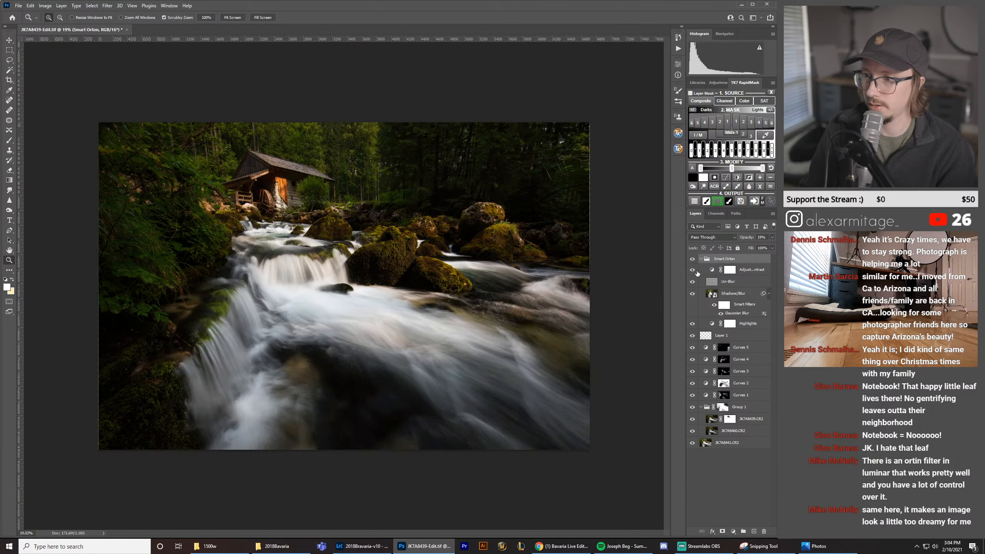
pyautogui.moveTo(716, 259); pyautogui.dragTo(765, 532)
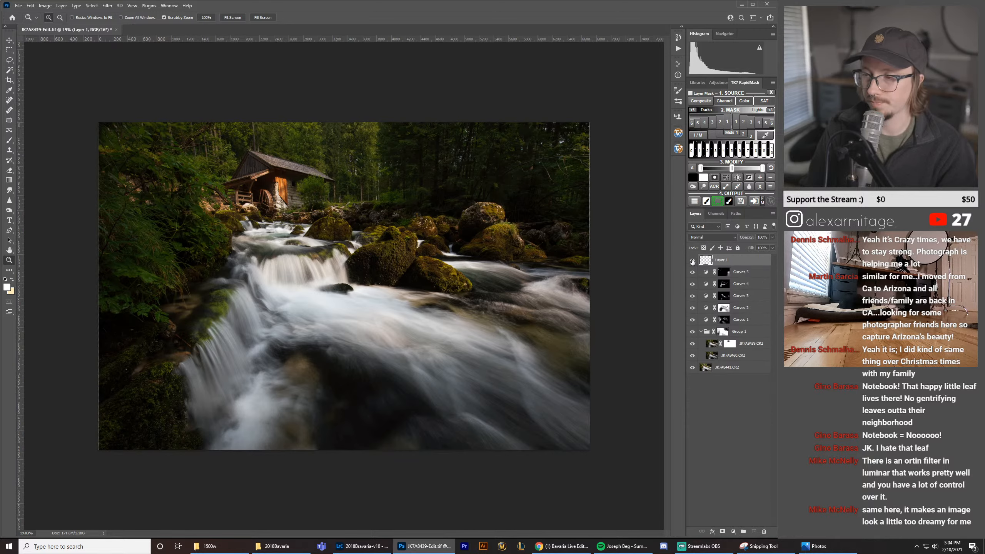
# Step: Compare the photo with and without Layer 1 and the individual Curves adjustment layers below it
pyautogui.click(693, 261)
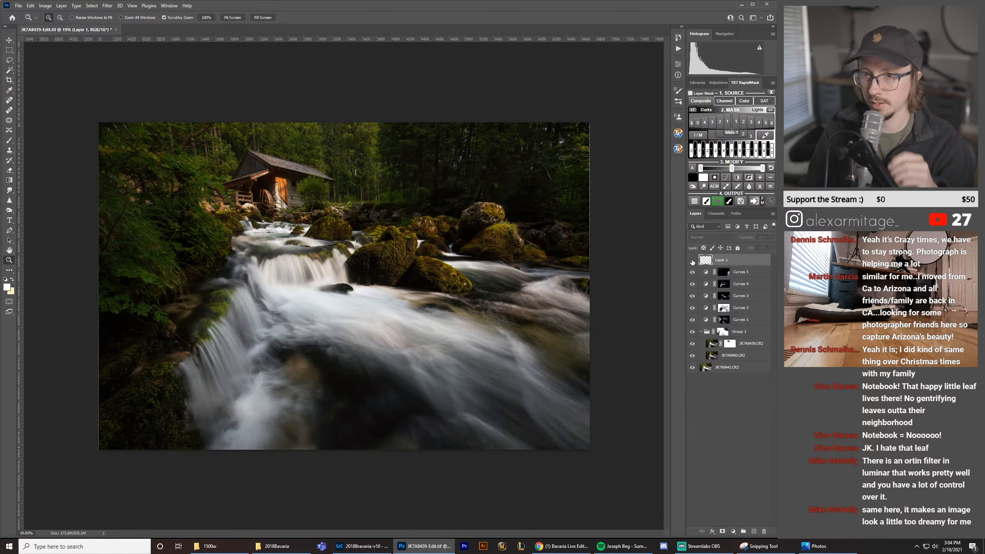
pyautogui.click(693, 260)
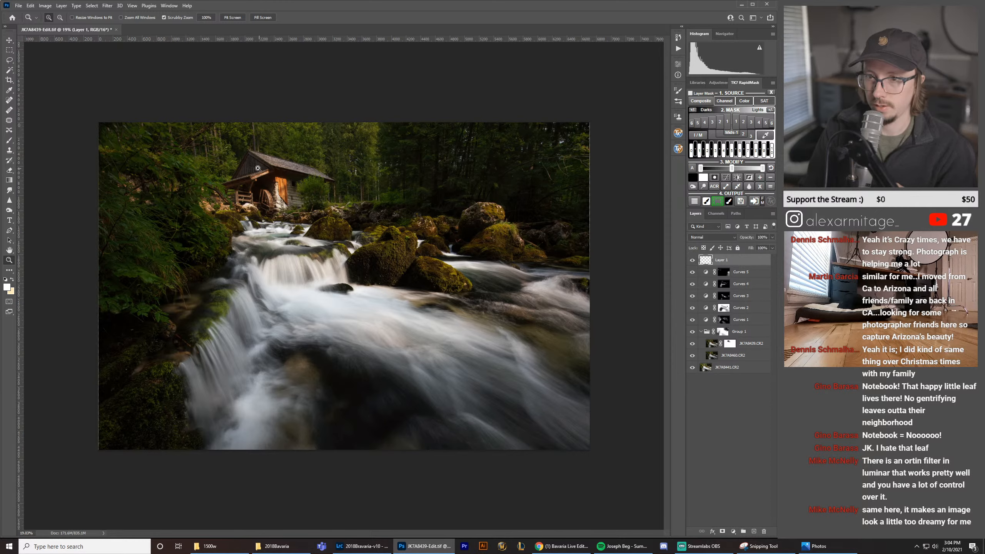
pyautogui.click(693, 272)
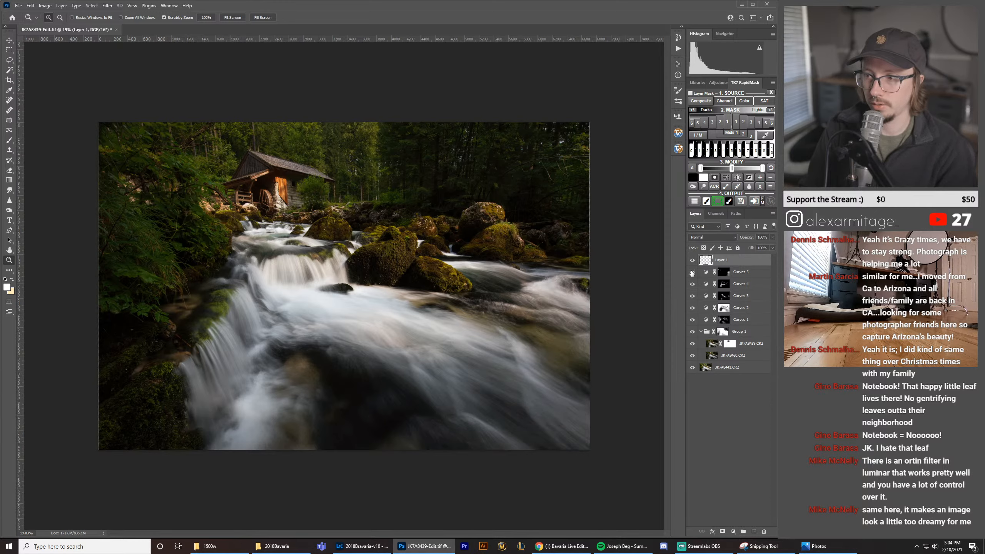
pyautogui.click(693, 272)
pyautogui.click(705, 273)
pyautogui.click(692, 284)
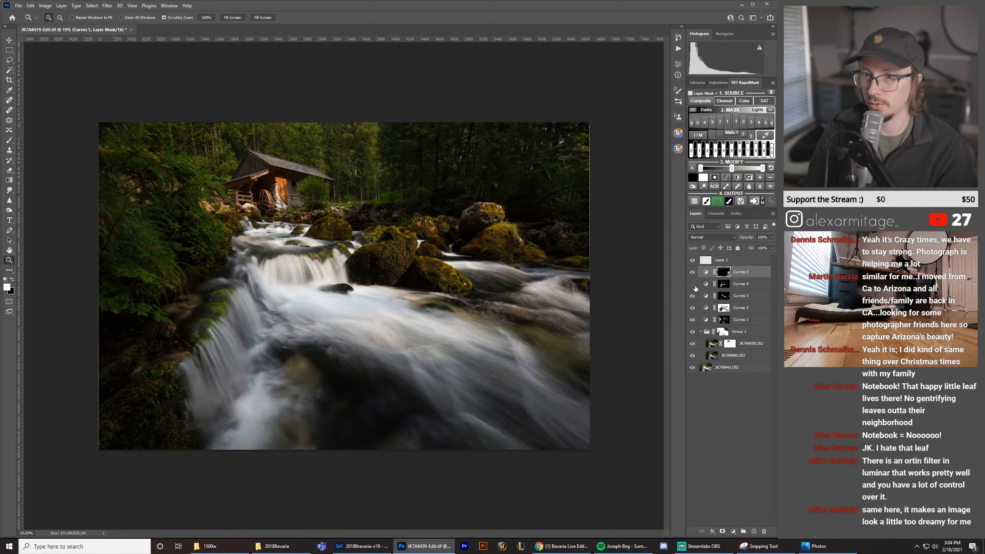
pyautogui.click(693, 284)
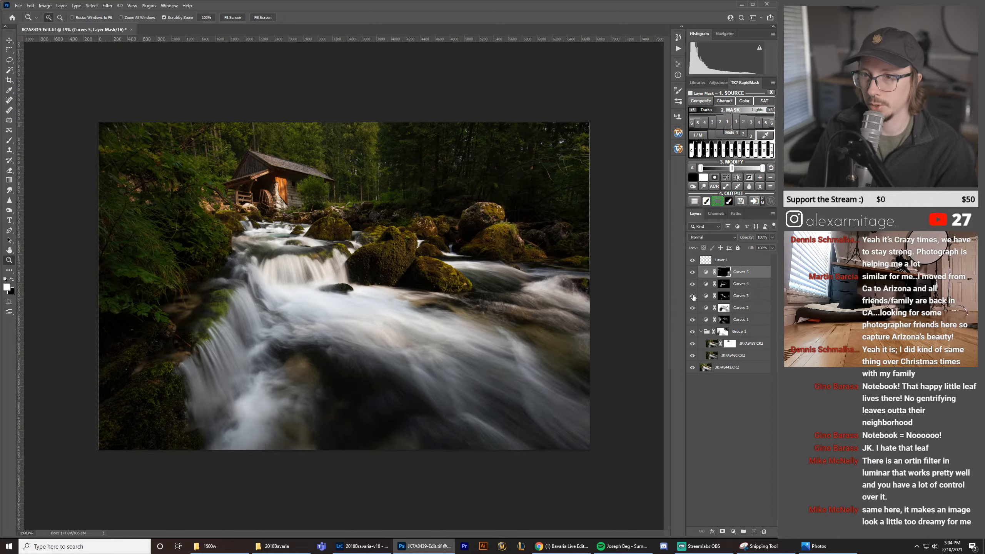
pyautogui.click(692, 296)
pyautogui.click(692, 296)
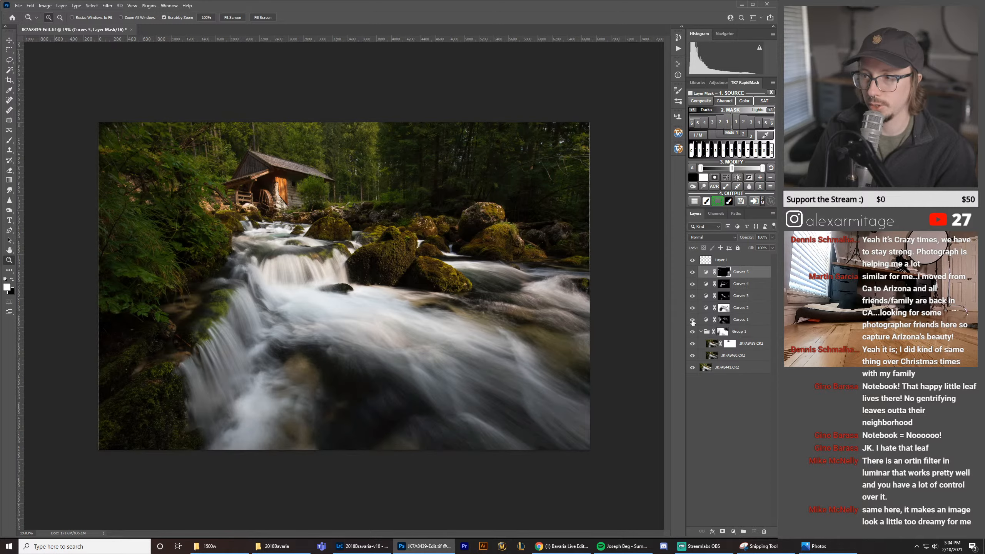
pyautogui.click(693, 320)
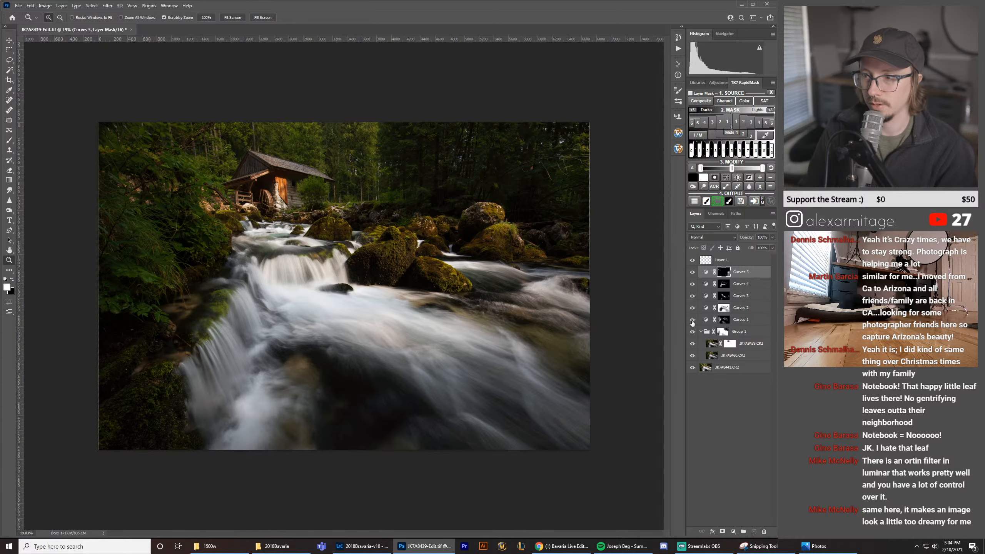
pyautogui.click(693, 273)
pyautogui.click(693, 273)
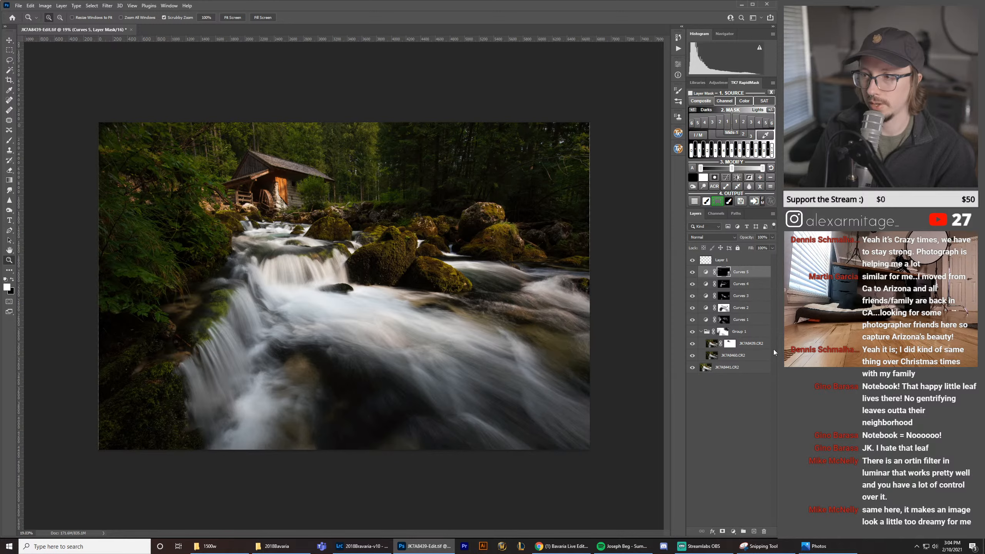
pyautogui.click(738, 260)
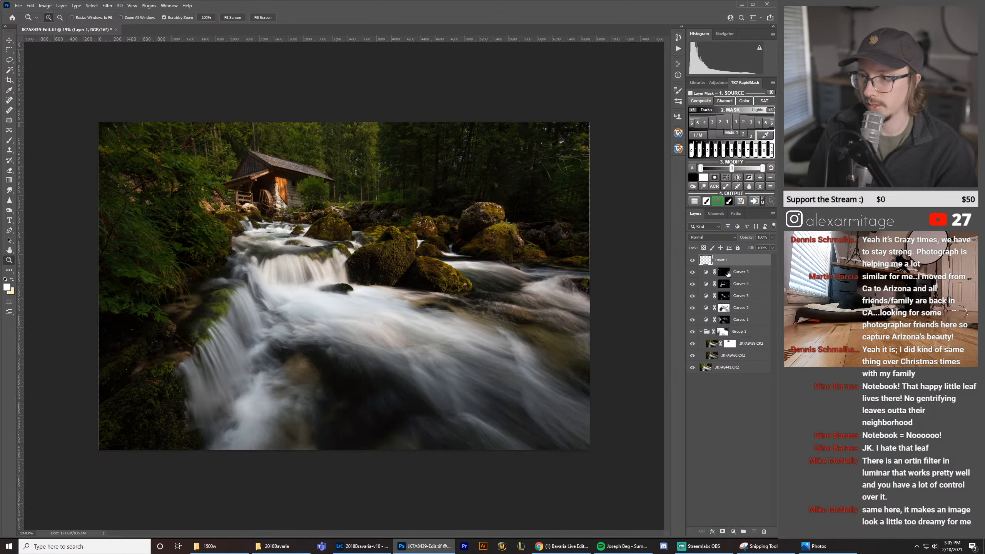
pyautogui.click(693, 308)
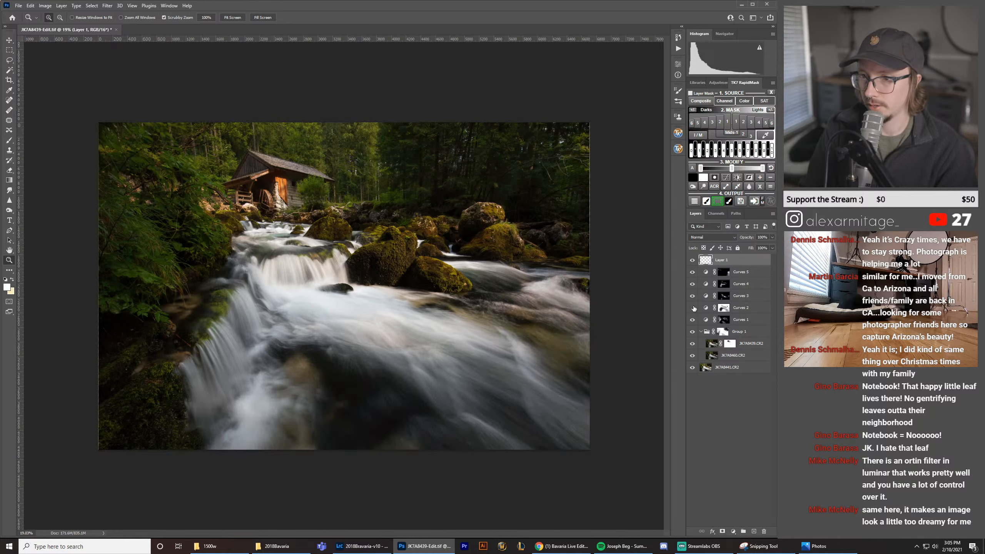
pyautogui.click(693, 308)
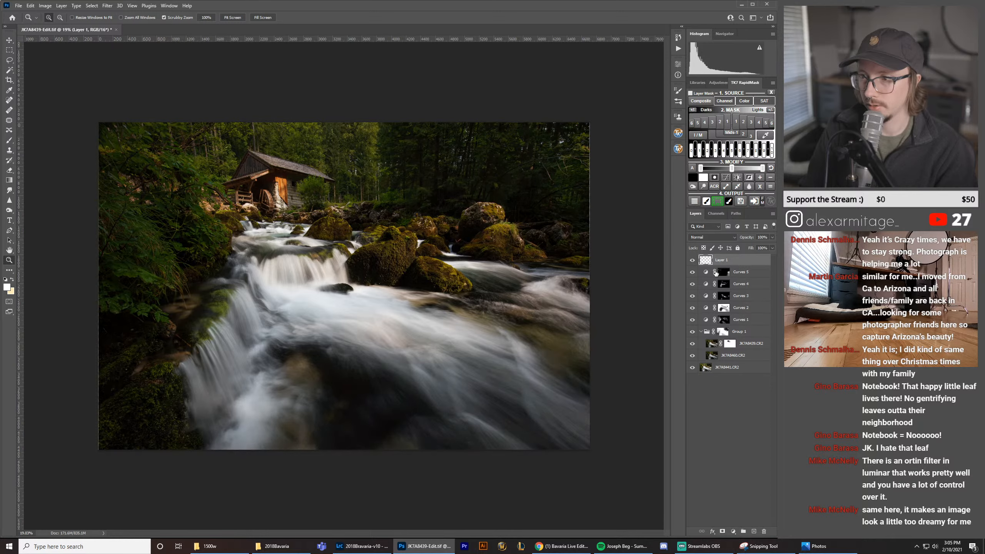
# Step: Add a Curves adjustment layer above Curves 5 and darken its midtones by pulling input about 142 down to output about 106
pyautogui.click(725, 274)
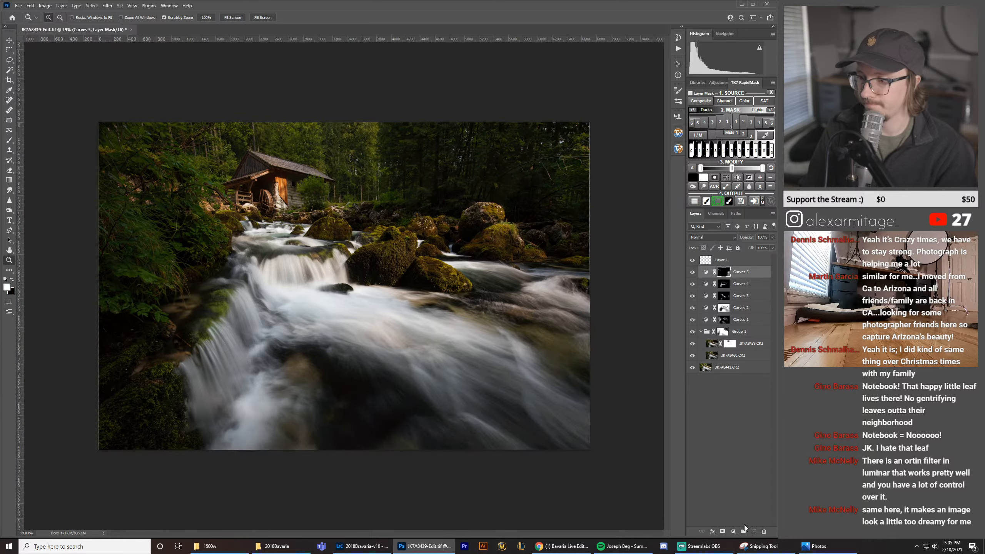
pyautogui.click(734, 532)
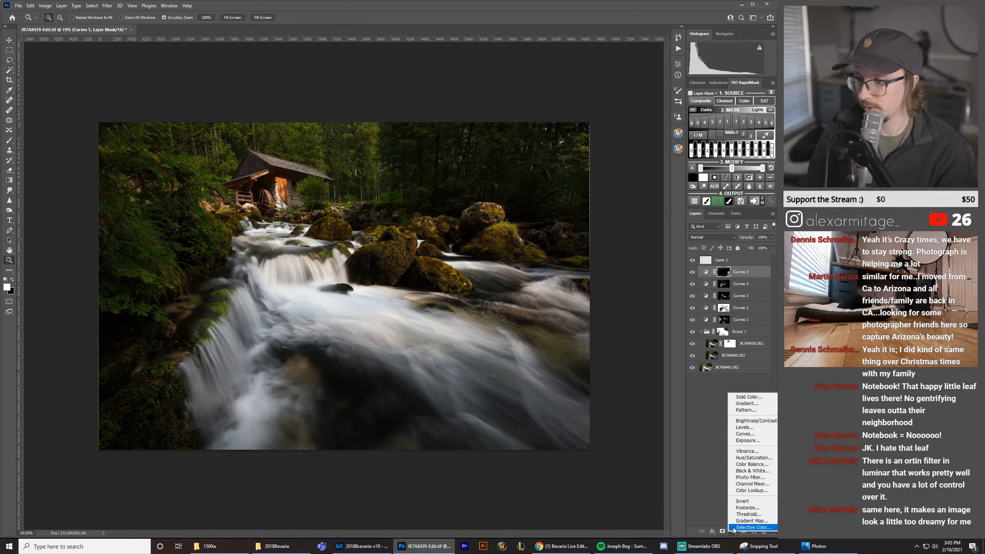
pyautogui.click(762, 435)
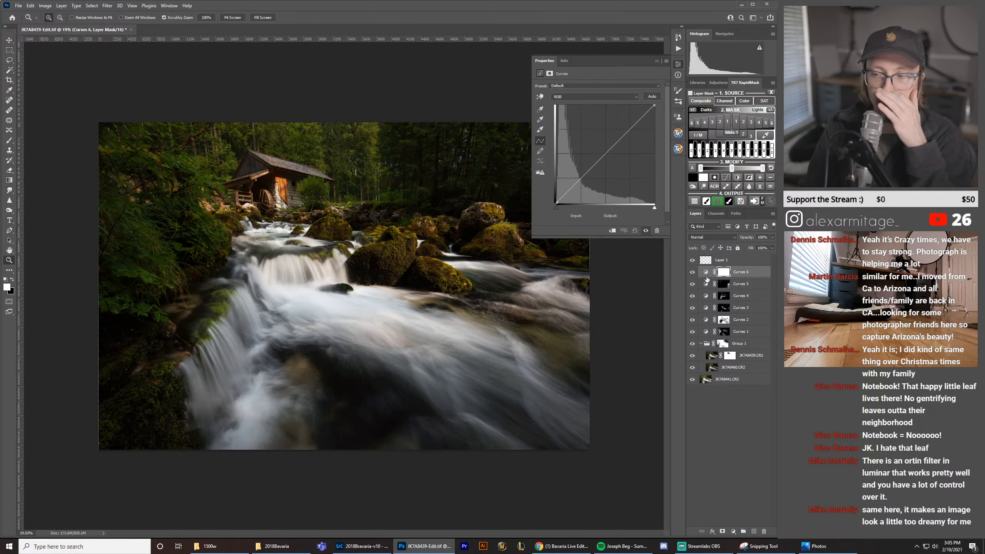
pyautogui.moveTo(610, 151); pyautogui.dragTo(611, 162)
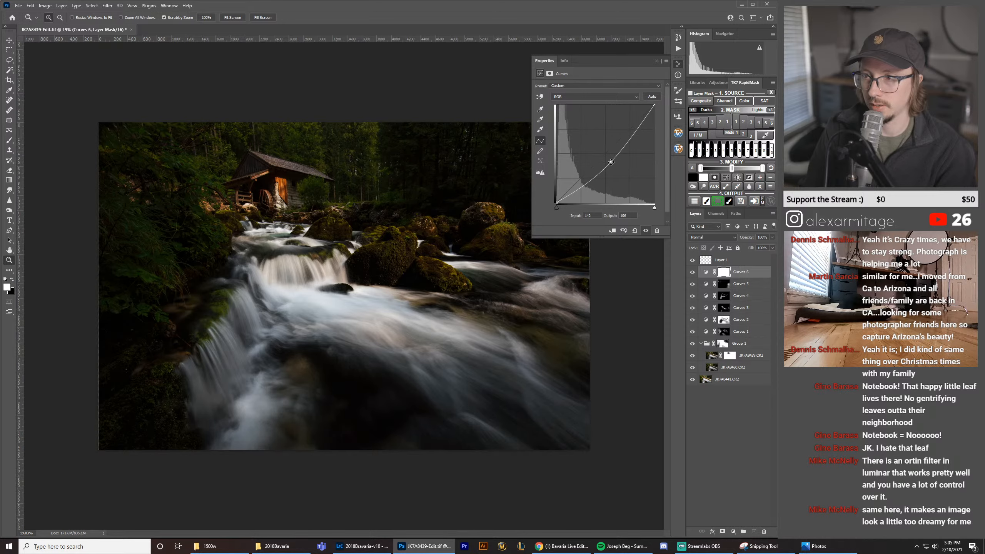
pyautogui.click(678, 64)
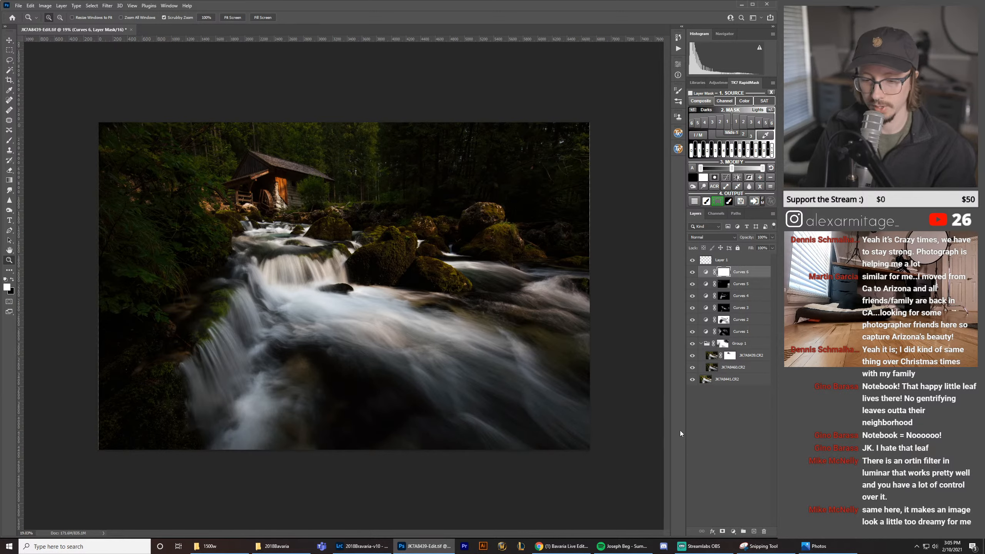
# Step: Invert the Curves 6 mask to black and load a Lights luminosity mask as a selection
pyautogui.hotkey('ctrl', 'i')
pyautogui.moveTo(336, 175); pyautogui.dragTo(457, 223)
pyautogui.click(738, 123)
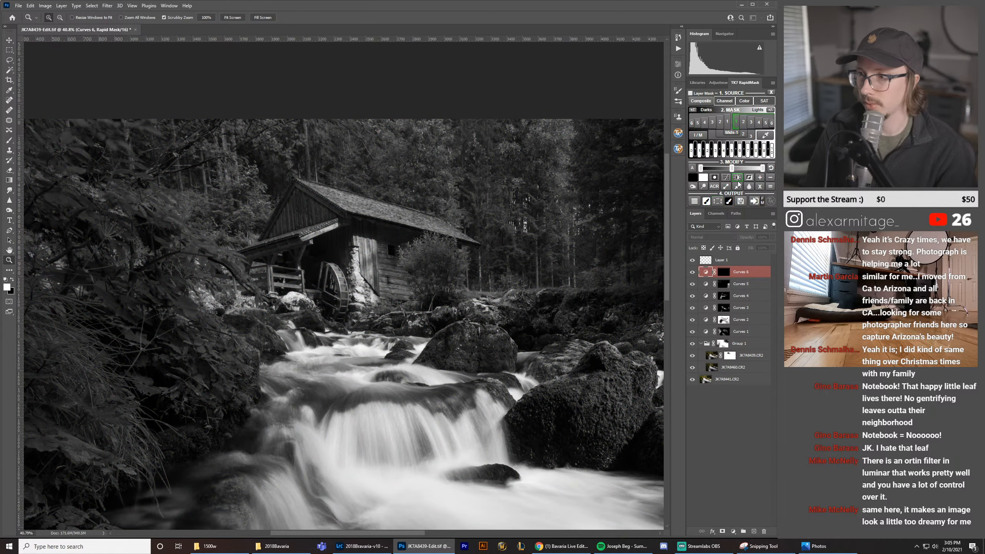
pyautogui.click(718, 201)
# Step: Paint the darkening into the forest behind the mill with a smaller, low-opacity white brush on the Curves 6 mask
pyautogui.press('b')
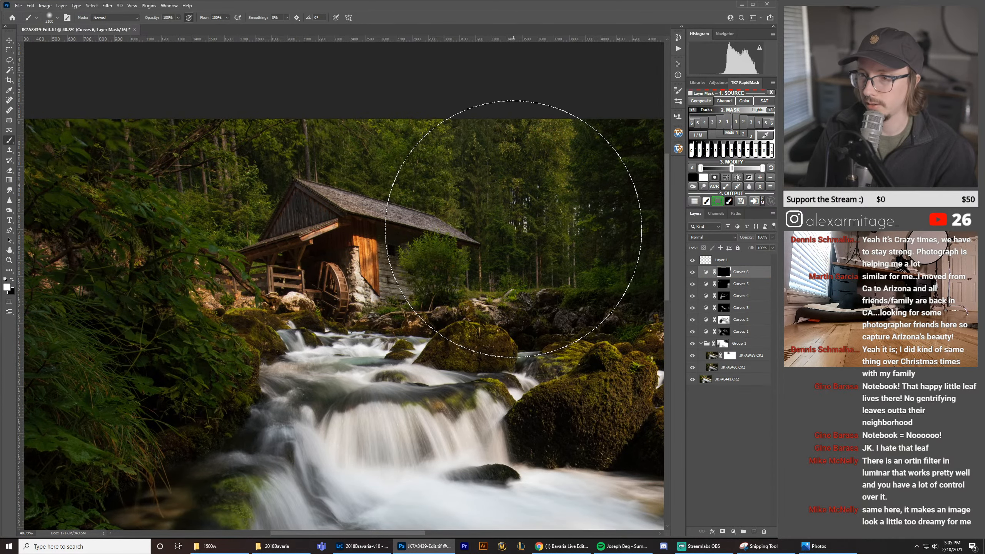
pyautogui.press('[')
pyautogui.press('[')
pyautogui.press('[')
pyautogui.press('[')
pyautogui.press('[')
pyautogui.press('[')
pyautogui.press('[')
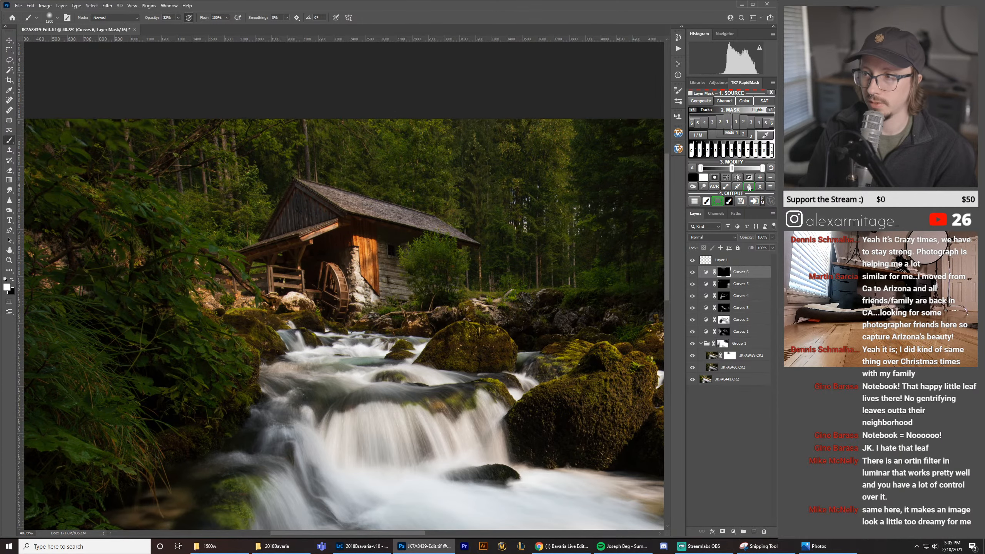
pyautogui.moveTo(593, 189)
pyautogui.mouseDown()
pyautogui.moveTo(525, 207)
pyautogui.moveTo(452, 132)
pyautogui.mouseUp()
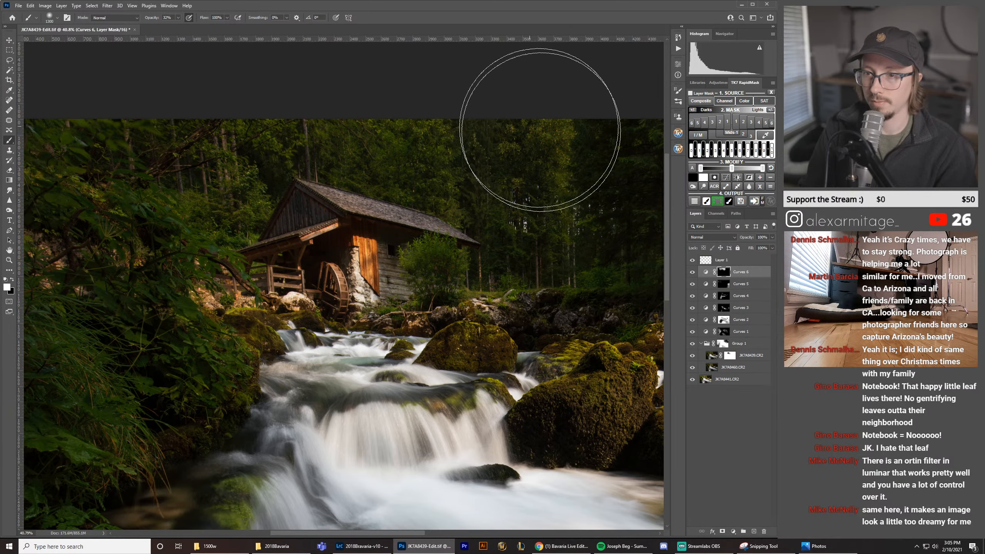
# Step: Paint black on the Curves 6 mask over the mill to brighten it, and white over the surrounding trees to darken them
pyautogui.press('x')
pyautogui.moveTo(305, 239); pyautogui.dragTo(347, 264)
pyautogui.press('x')
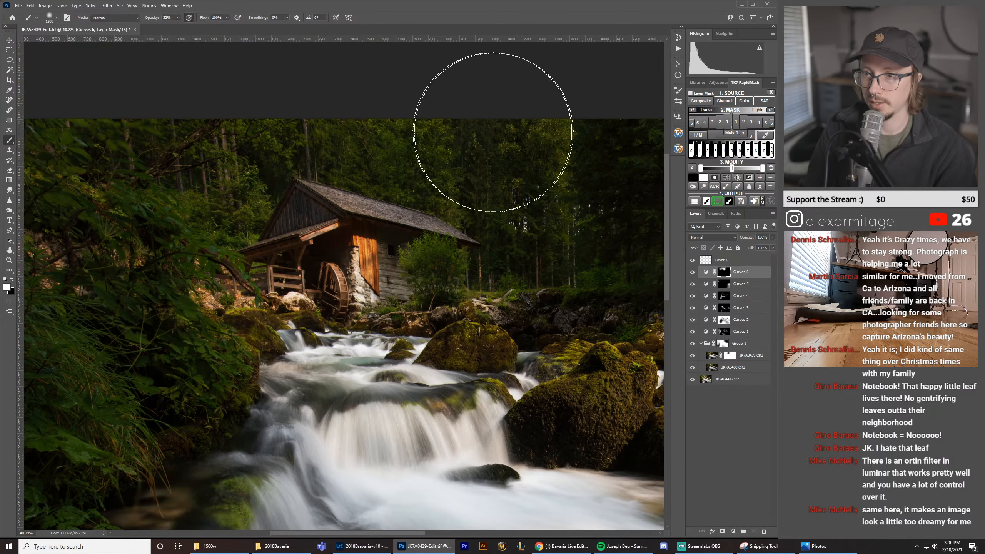
pyautogui.scroll(-1, 187, 165)
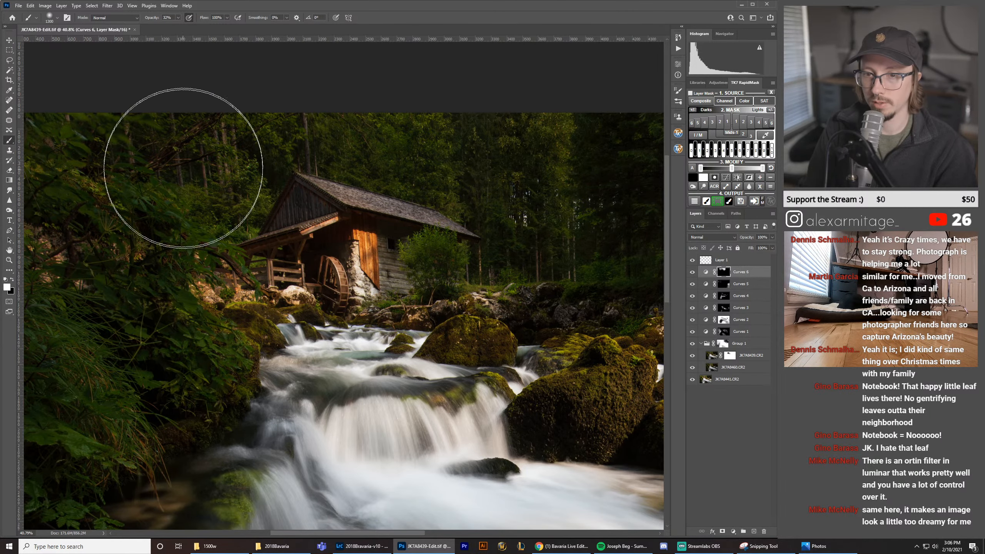
pyautogui.press('z')
pyautogui.moveTo(216, 167); pyautogui.dragTo(199, 173)
pyautogui.press('b')
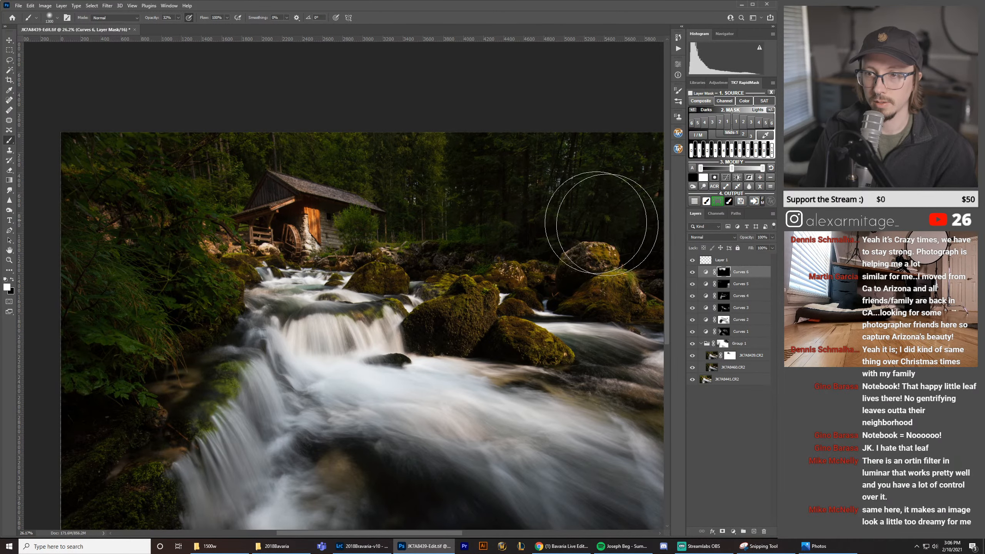
# Step: Compare the photo with and without Curves 6, both close up and at full-image view
pyautogui.click(692, 272)
pyautogui.click(692, 272)
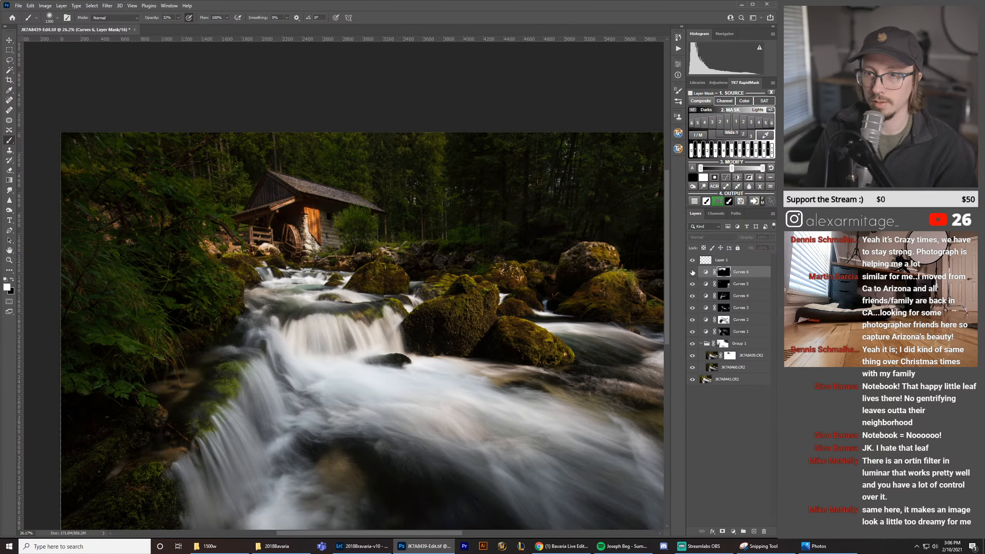
pyautogui.click(692, 272)
pyautogui.click(692, 272)
pyautogui.click(692, 273)
pyautogui.click(692, 272)
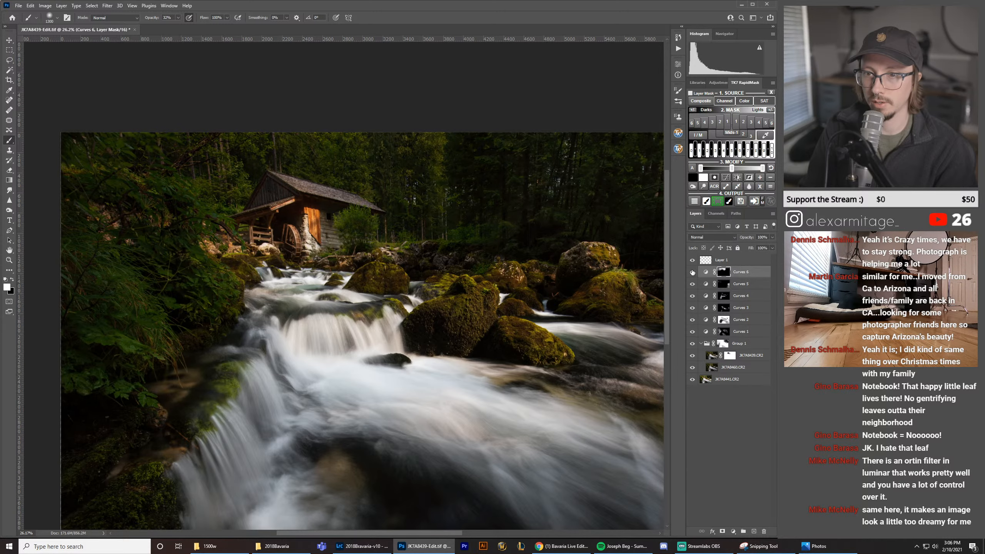
pyautogui.click(692, 272)
pyautogui.click(692, 272)
pyautogui.press('z')
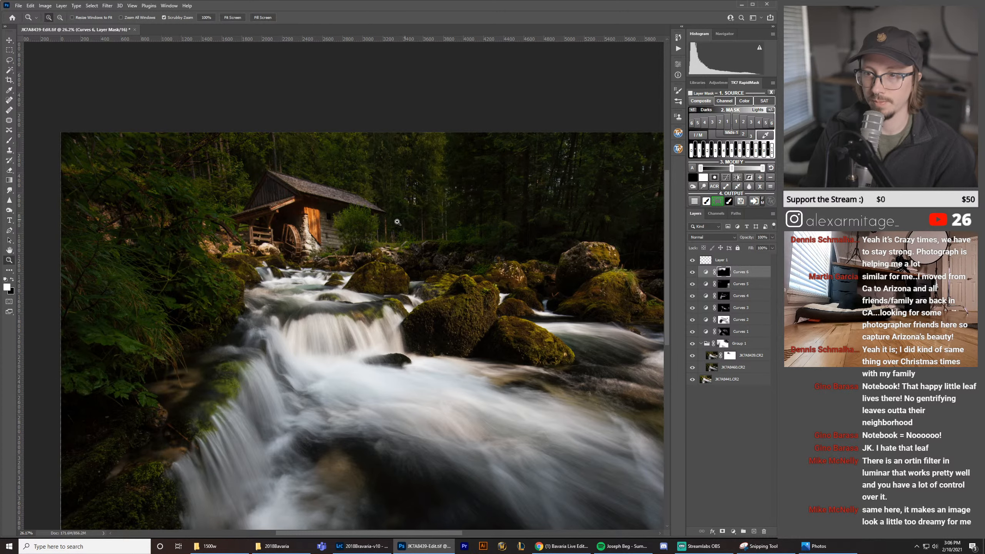
pyautogui.moveTo(397, 222); pyautogui.dragTo(385, 227)
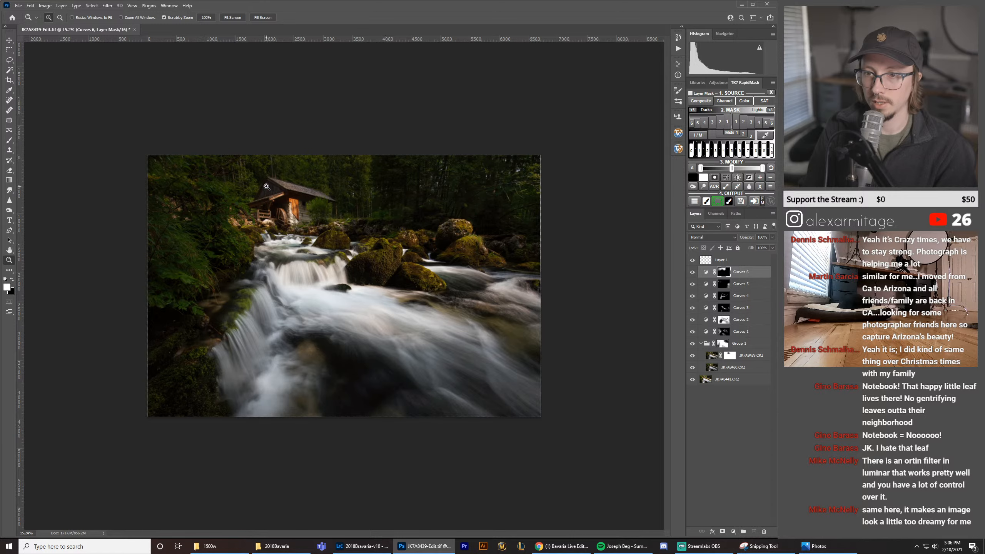
pyautogui.click(694, 273)
pyautogui.click(694, 274)
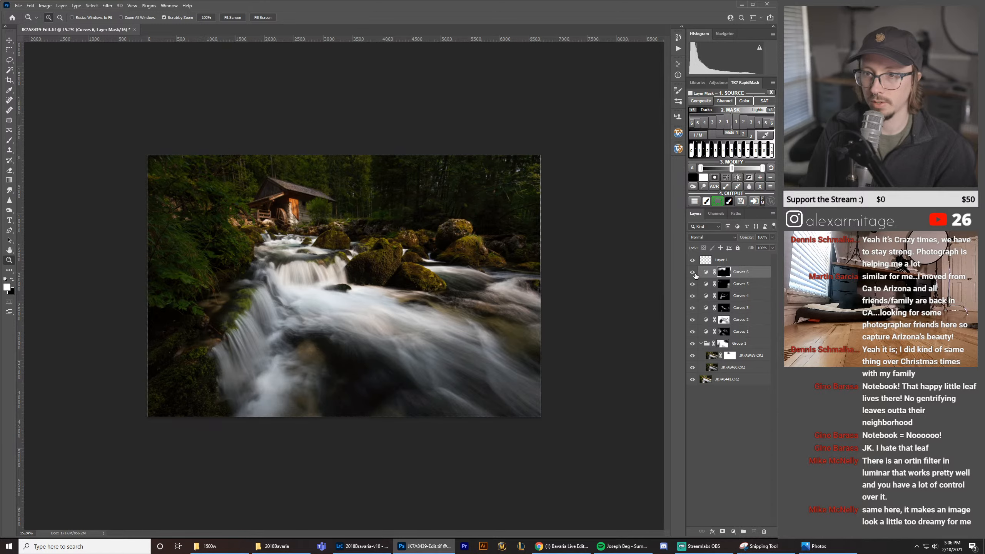
pyautogui.click(694, 273)
pyautogui.click(693, 273)
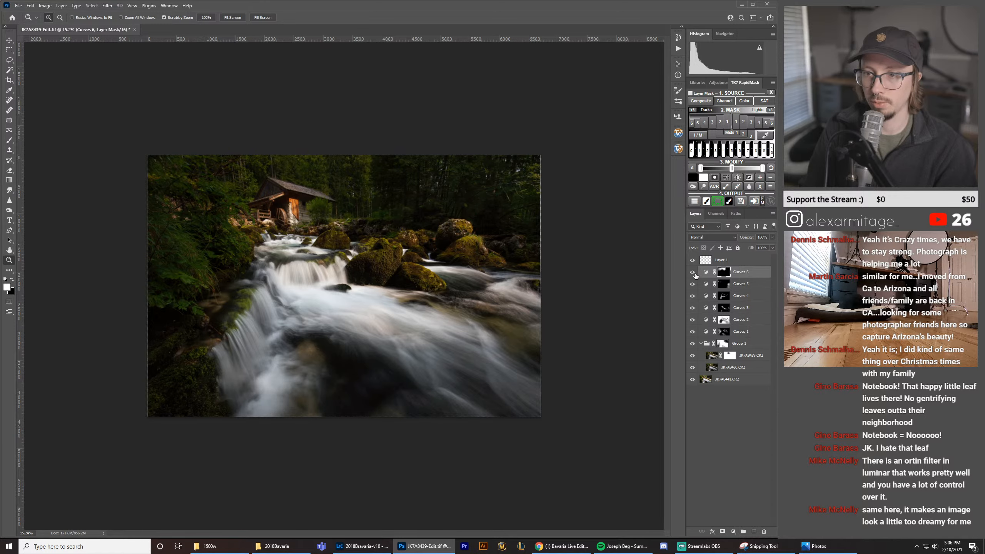
# Step: Remove the darkening from the mill's wooden gable and porch roof with a much smaller black brush on the Curves 6 mask
pyautogui.moveTo(276, 191); pyautogui.dragTo(326, 199)
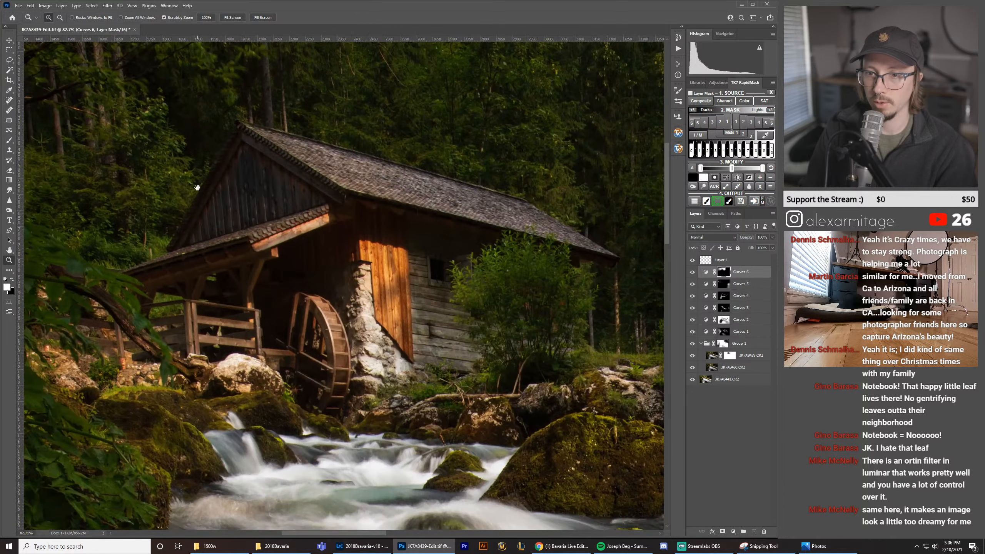
pyautogui.moveTo(192, 186); pyautogui.dragTo(330, 204)
pyautogui.press('b')
pyautogui.press('[')
pyautogui.press('[')
pyautogui.press('[')
pyautogui.press('[')
pyautogui.press('[')
pyautogui.press('[')
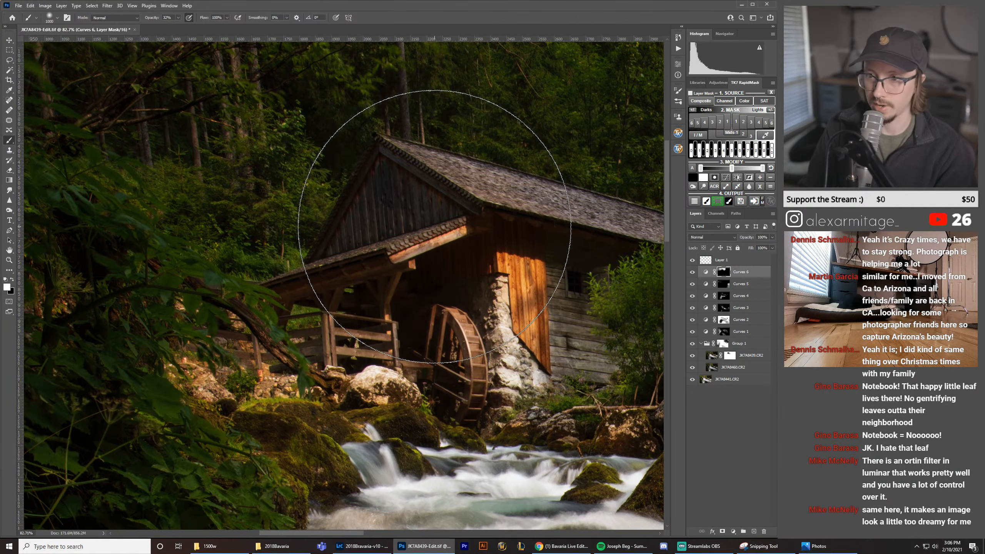
pyautogui.press('[')
pyautogui.press('[')
pyautogui.press('x')
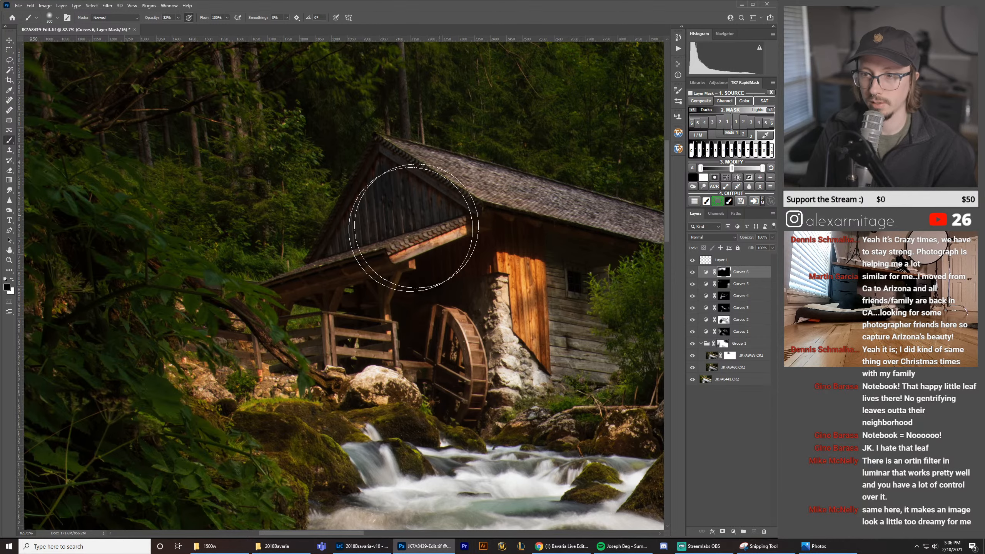
pyautogui.press('[')
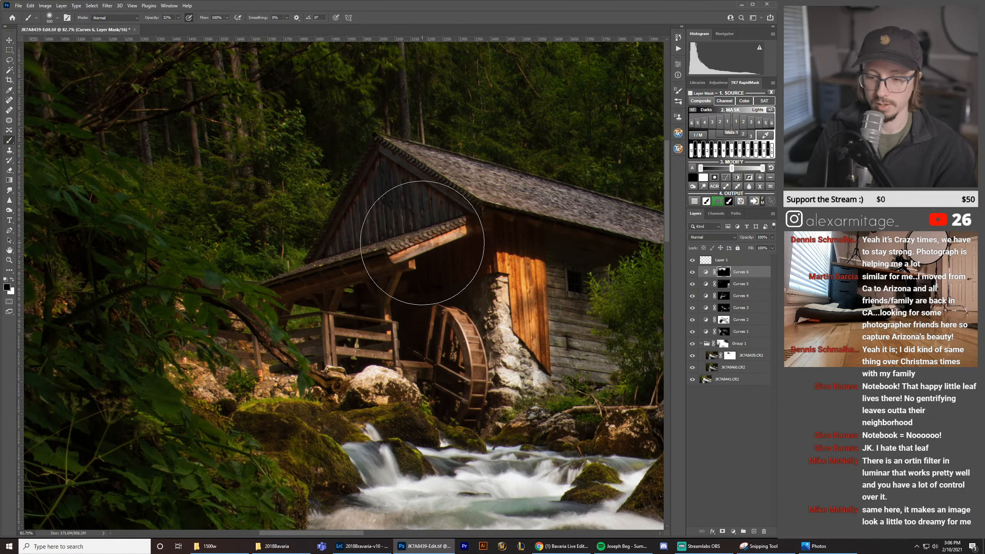
pyautogui.press('[')
pyautogui.press('[')
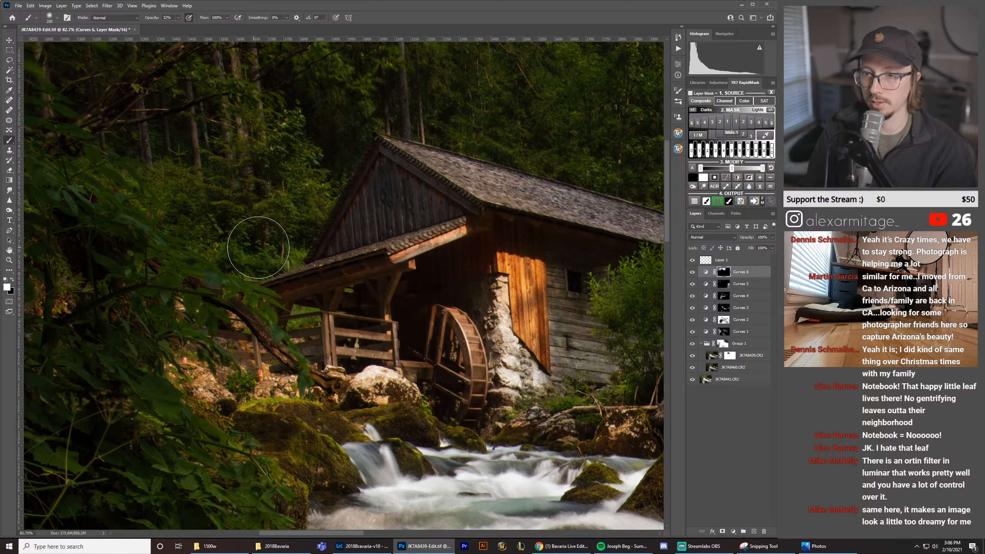
# Step: Refine the Curves 6 mask along the mill's long roof, with black on the roof and white on the trees beside it
pyautogui.press('x')
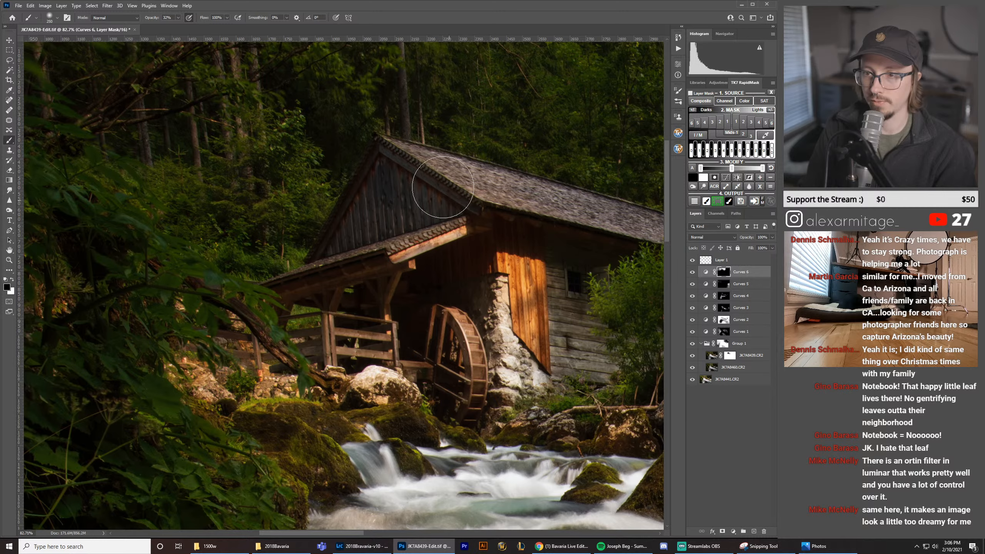
pyautogui.press('x')
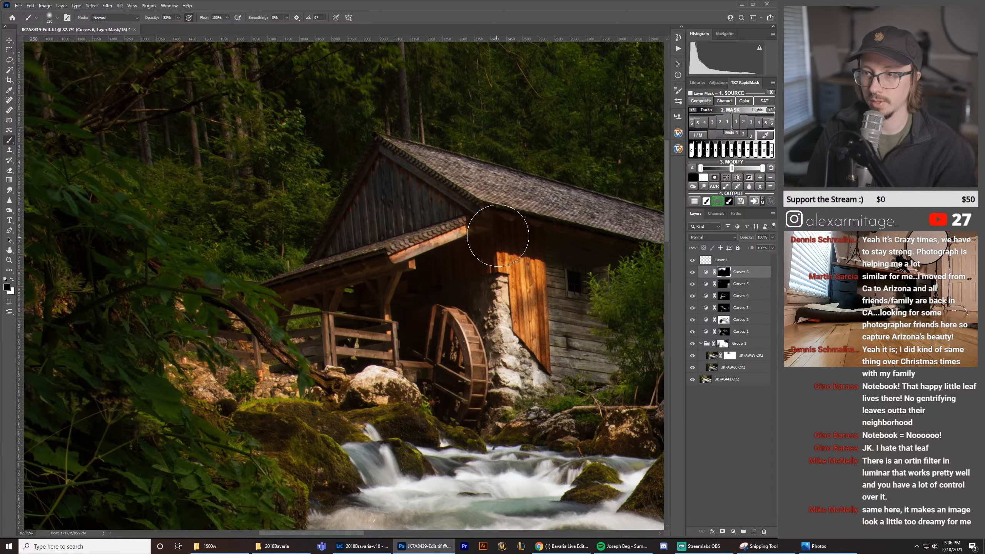
pyautogui.moveTo(548, 209); pyautogui.dragTo(315, 204)
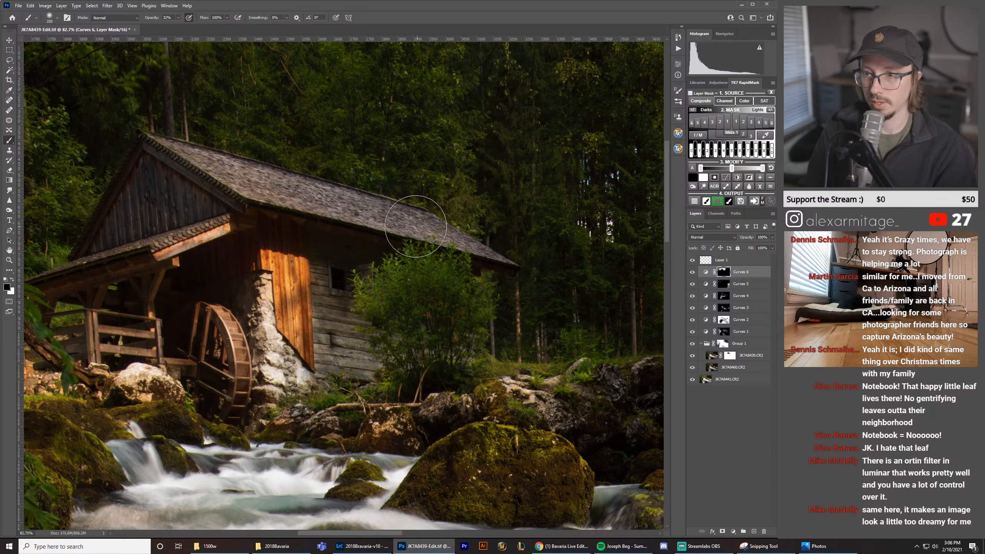
pyautogui.moveTo(355, 170); pyautogui.dragTo(437, 235)
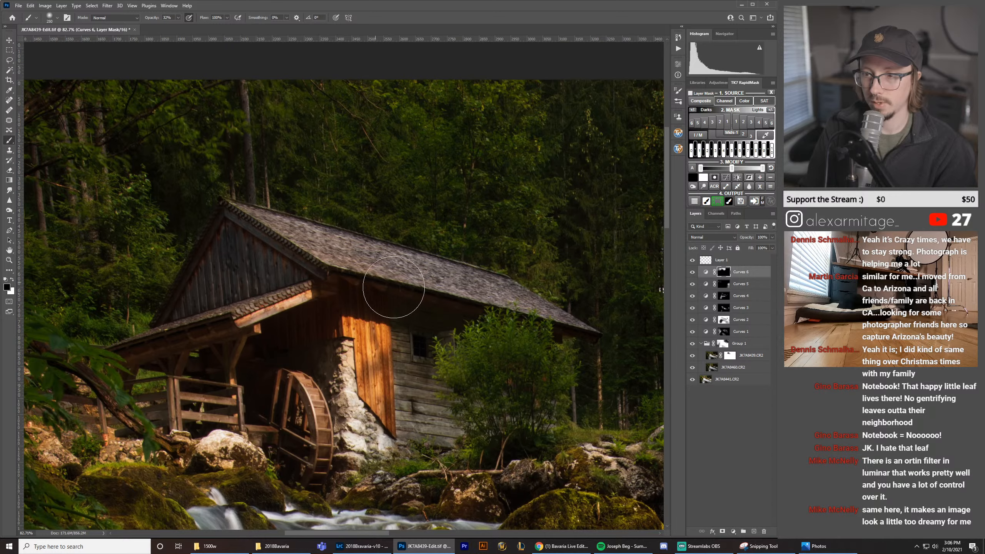
pyautogui.press('x')
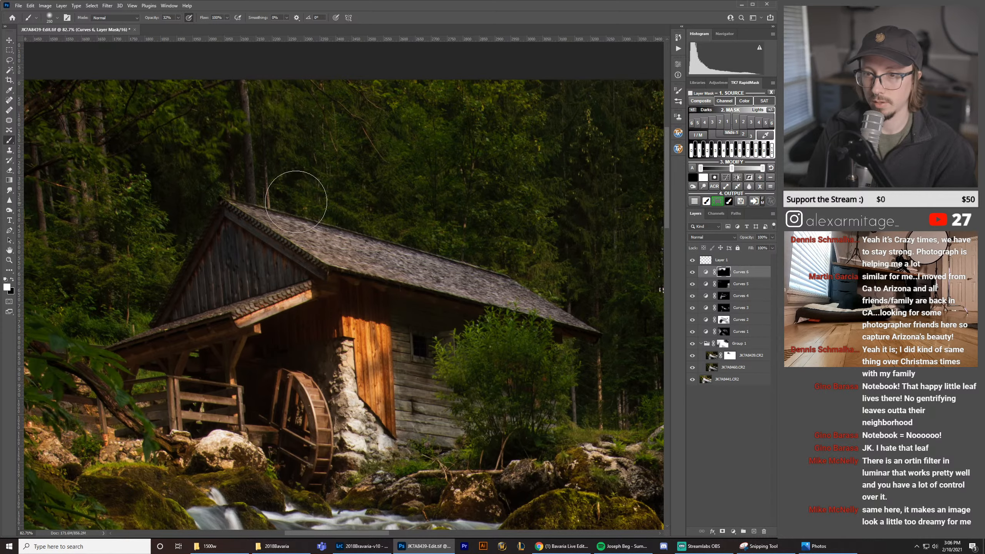
# Step: Check the refined Curves 6 darkening around the mill and across the whole photo by comparing it hidden and shown
pyautogui.press('z')
pyautogui.moveTo(385, 321)
pyautogui.mouseDown()
pyautogui.moveTo(356, 325)
pyautogui.moveTo(413, 333)
pyautogui.mouseUp()
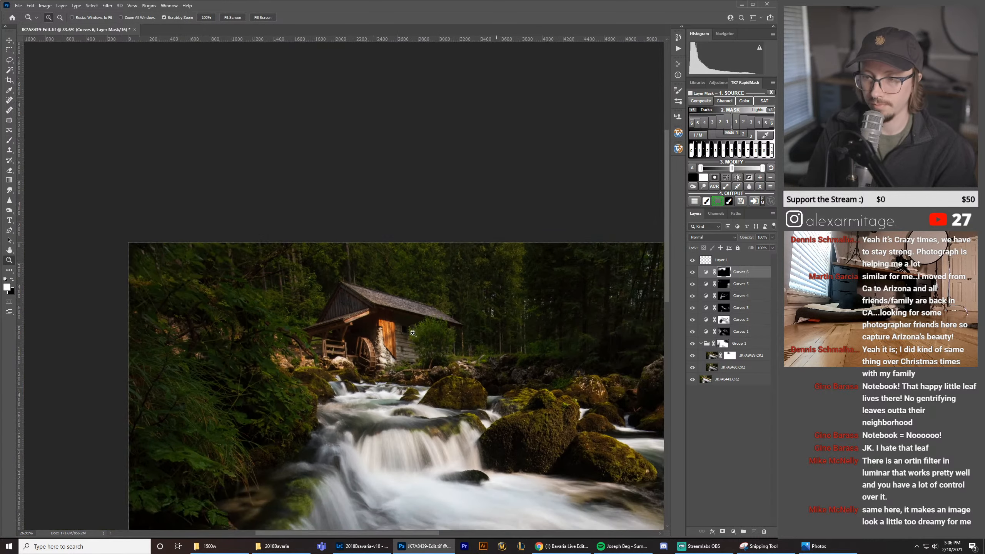
pyautogui.click(692, 273)
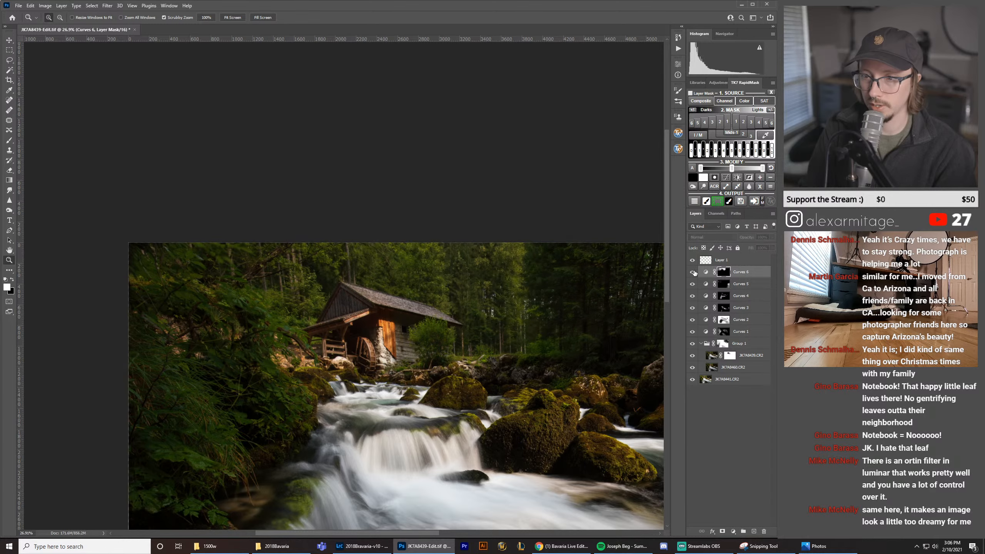
pyautogui.click(693, 272)
pyautogui.click(692, 272)
pyautogui.click(692, 272)
pyautogui.click(693, 272)
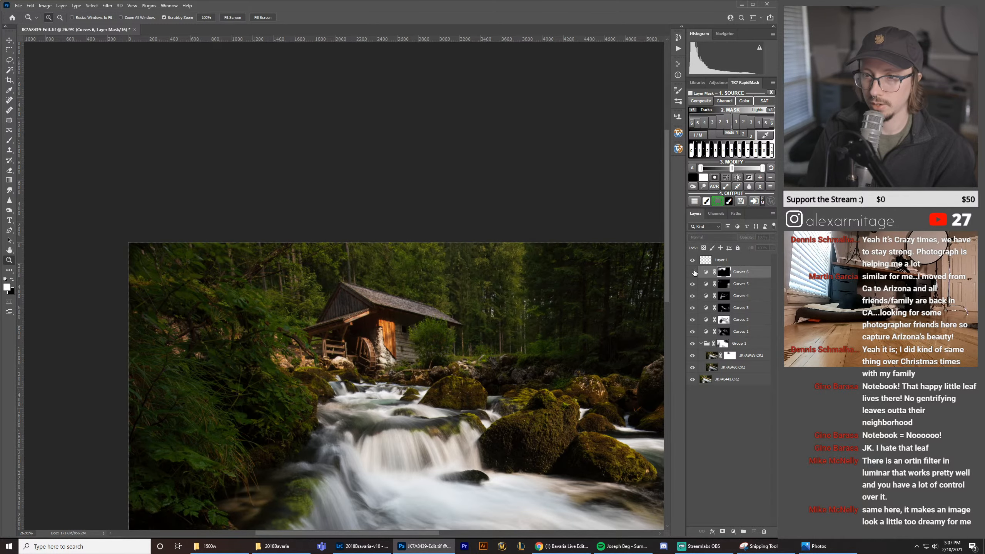
pyautogui.click(692, 272)
pyautogui.click(693, 272)
pyautogui.click(693, 273)
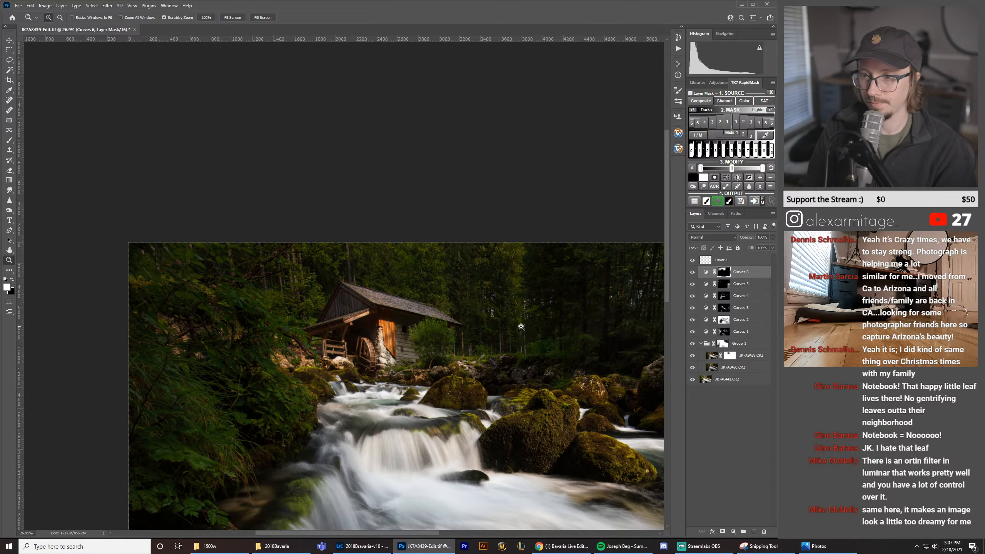
pyautogui.moveTo(501, 332)
pyautogui.mouseDown()
pyautogui.moveTo(490, 337)
pyautogui.moveTo(507, 333)
pyautogui.mouseUp()
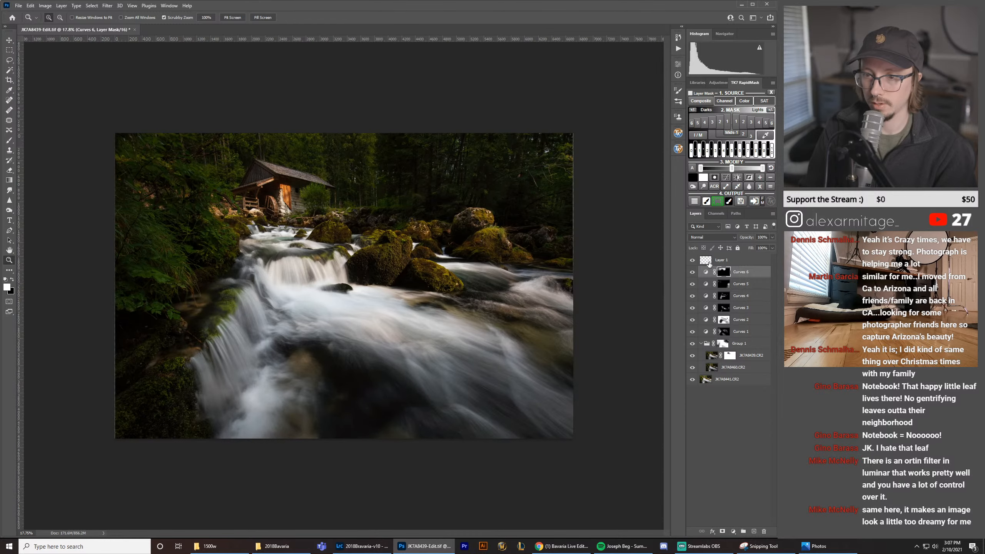
pyautogui.click(693, 272)
pyautogui.click(693, 273)
pyautogui.click(692, 272)
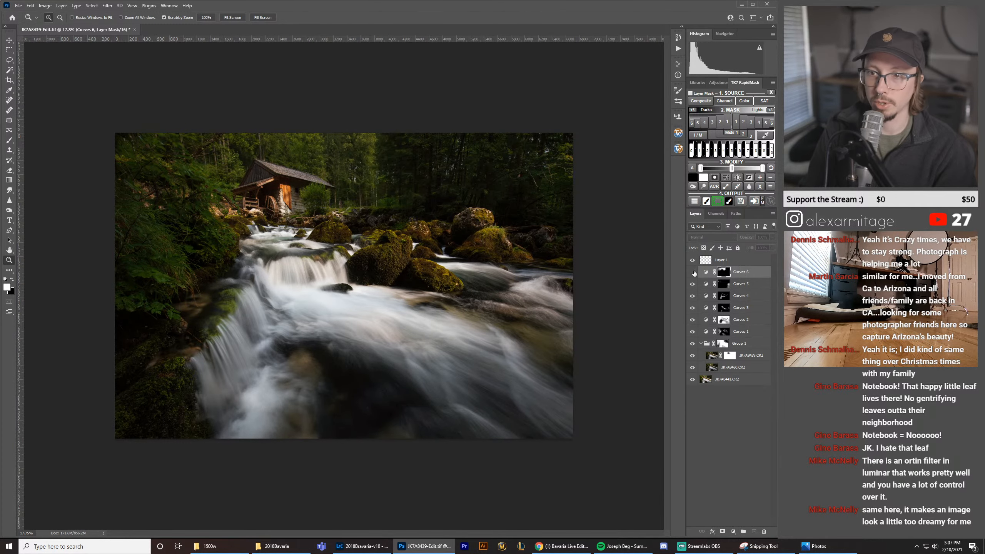
pyautogui.click(693, 272)
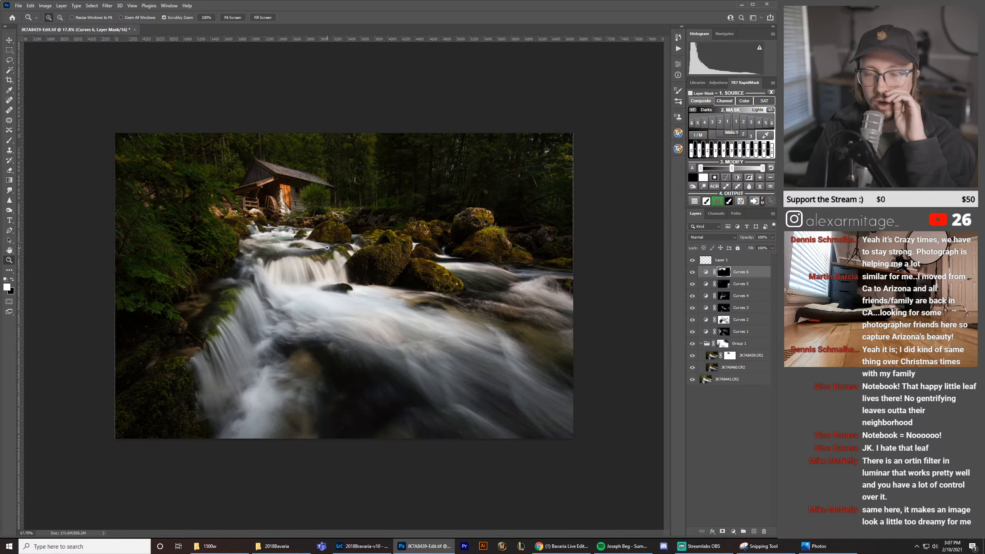
# Step: Compare the photo with Curves 6 hidden and shown, and lower that layer's opacity
pyautogui.click(694, 274)
pyautogui.click(694, 274)
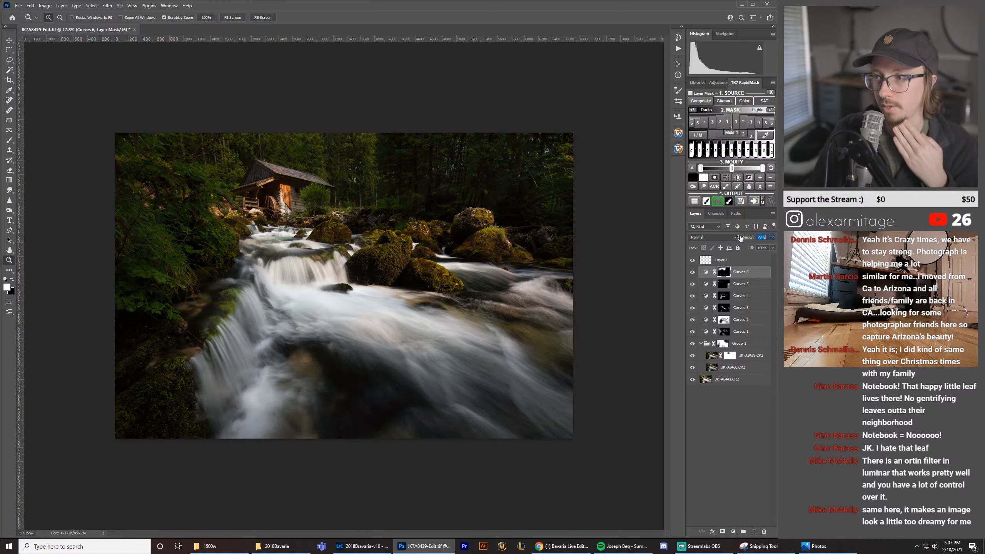
# Step: Run the TK7 Smart Orton action above Layer 1 with a Gaussian Blur radius of 12.5 pixels
pyautogui.click(720, 263)
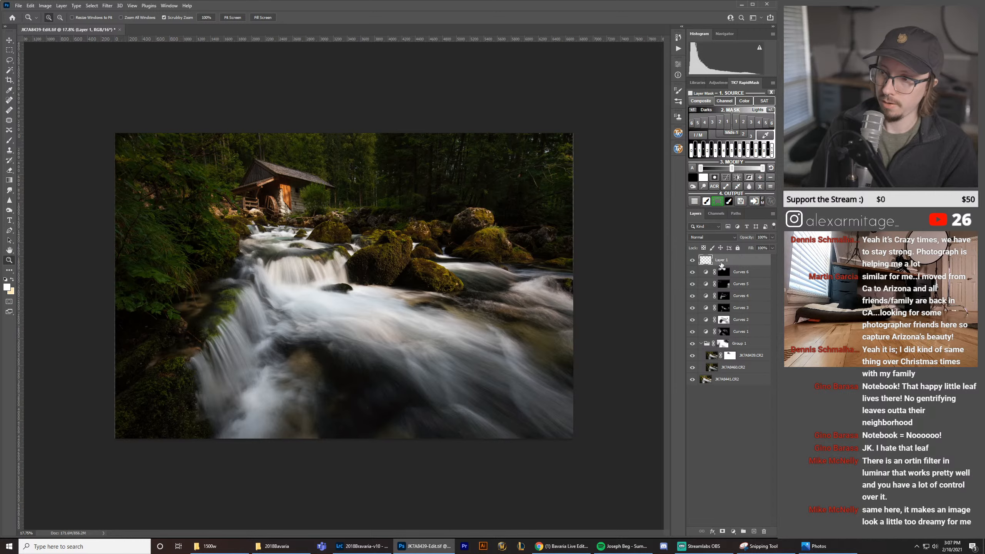
pyautogui.click(681, 133)
pyautogui.click(736, 432)
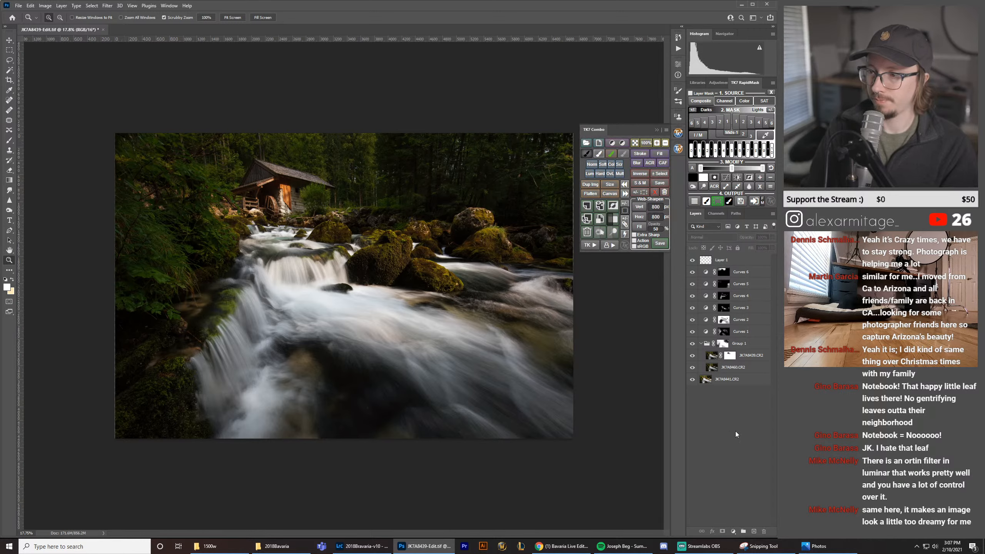
pyautogui.click(593, 246)
pyautogui.click(643, 158)
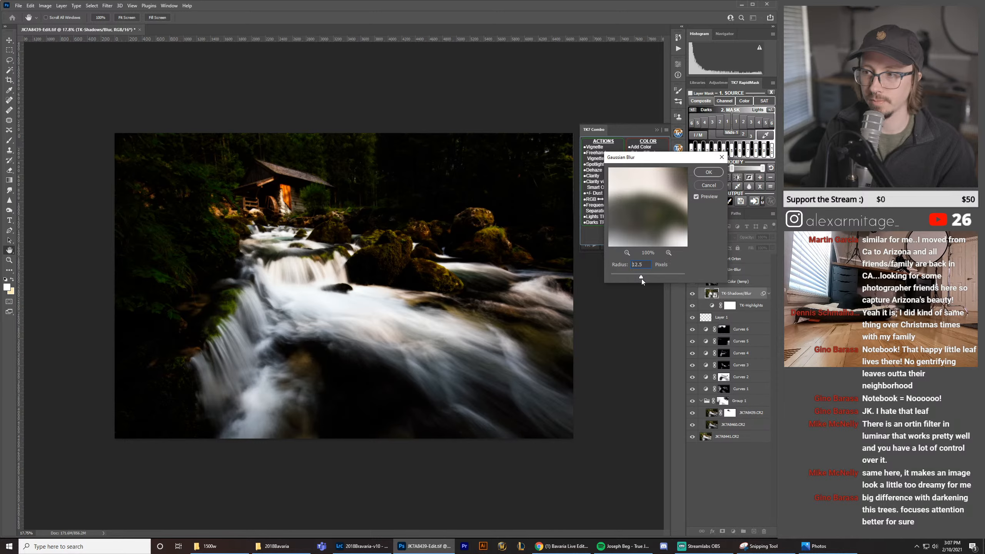
pyautogui.click(708, 172)
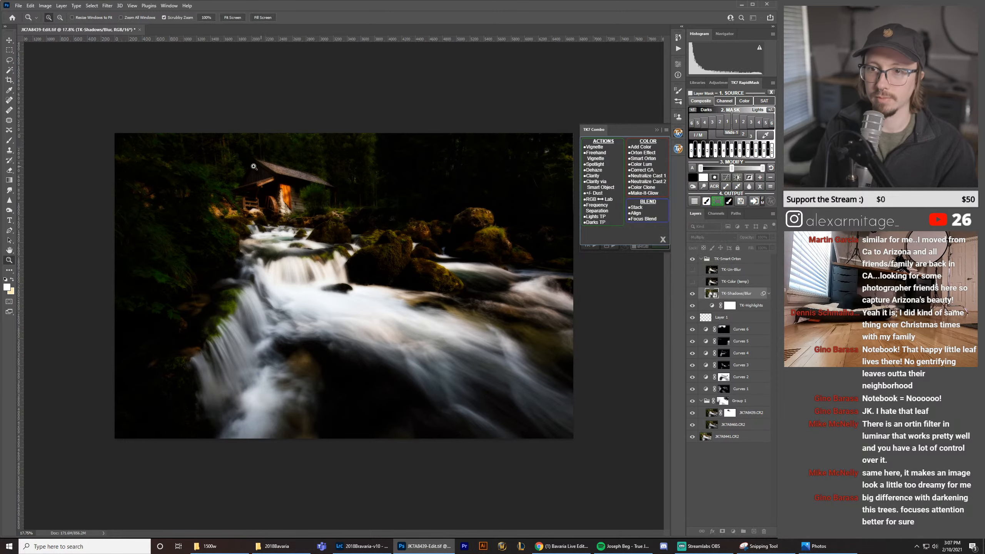
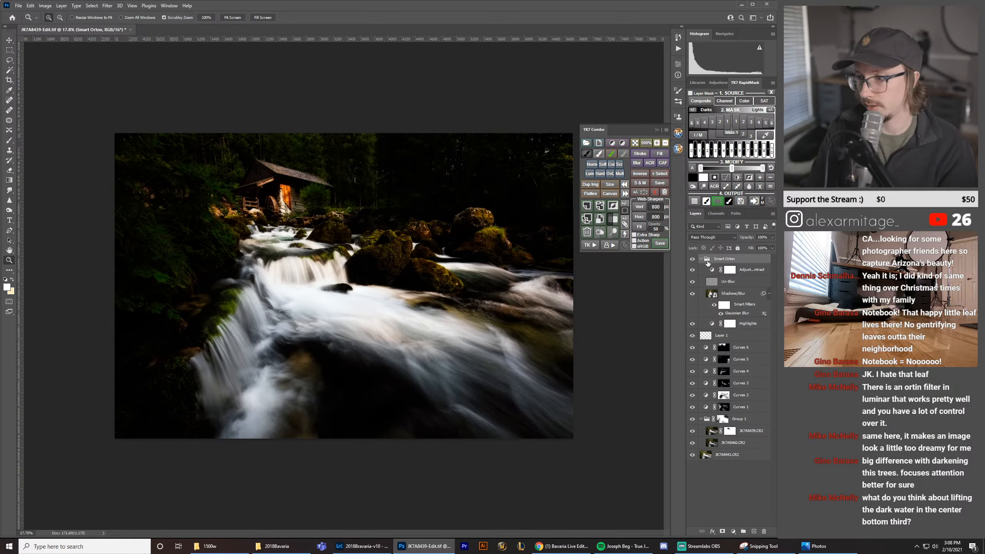
# Step: Collapse the Smart Orton group and reduce its opacity to about 20%
pyautogui.click(702, 259)
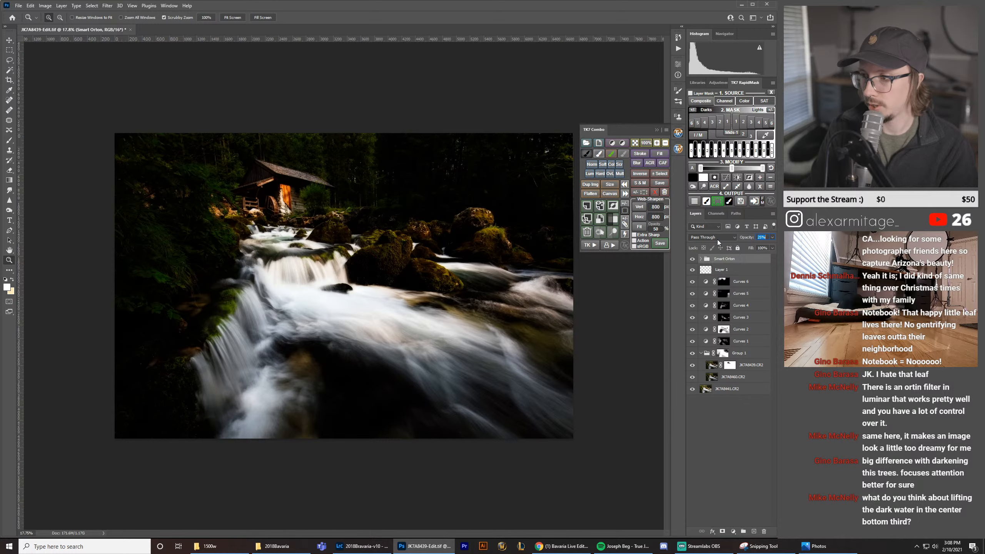
pyautogui.press('2')
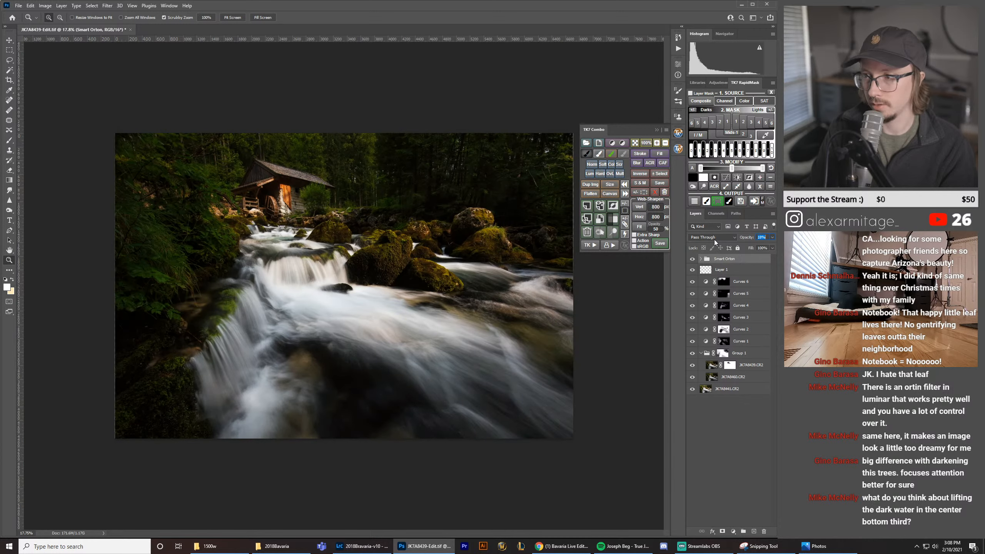
pyautogui.moveTo(715, 239); pyautogui.dragTo(714, 240)
# Step: Compare the photo with the Smart Orton group hidden and shown
pyautogui.click(693, 260)
pyautogui.click(693, 260)
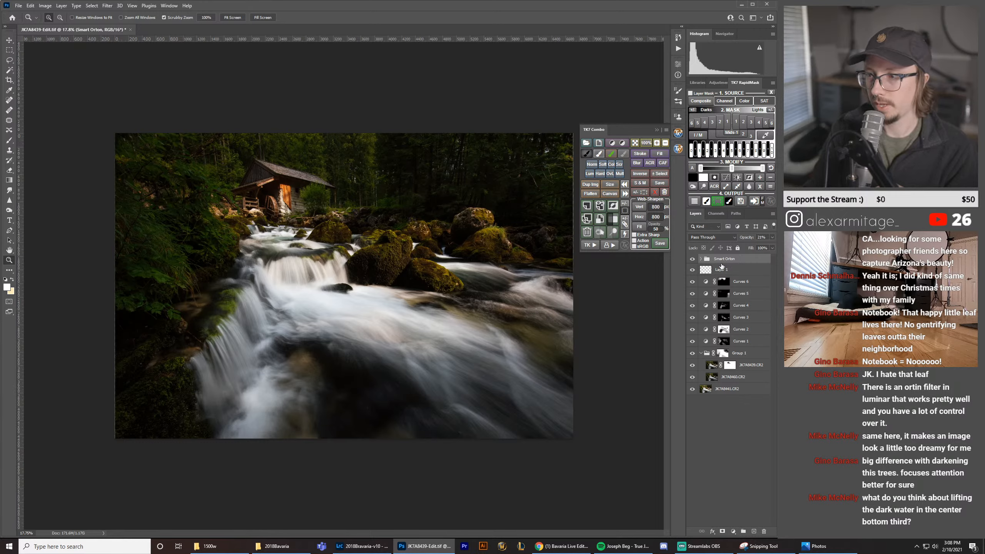
pyautogui.click(691, 259)
pyautogui.click(691, 260)
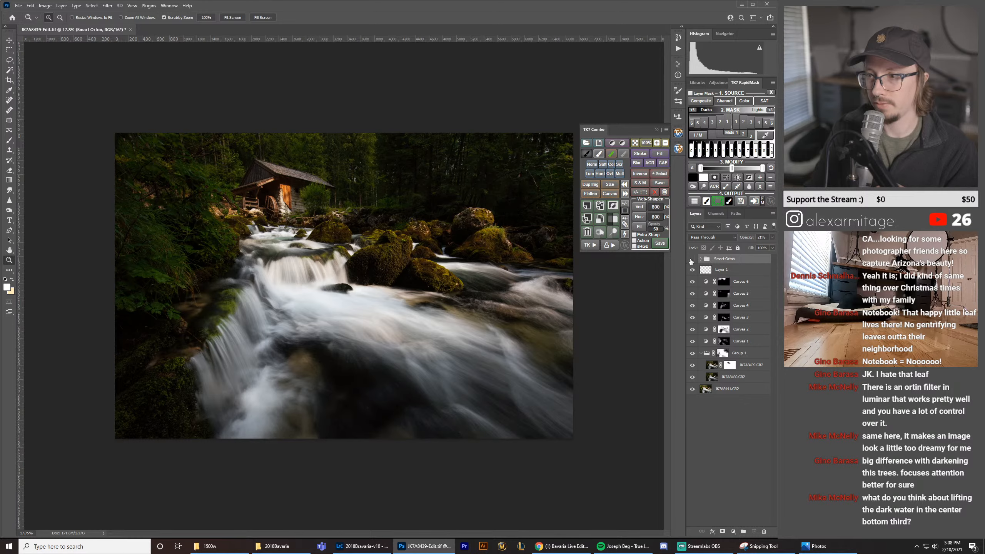
pyautogui.click(691, 260)
pyautogui.click(691, 260)
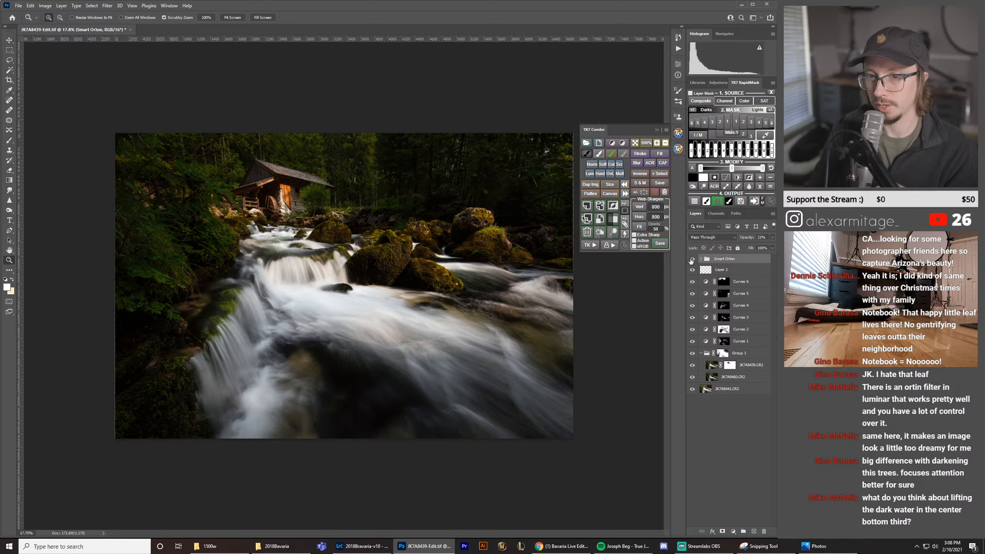
# Step: Put away the TK7 Combo controls and save the layered photo
pyautogui.click(678, 134)
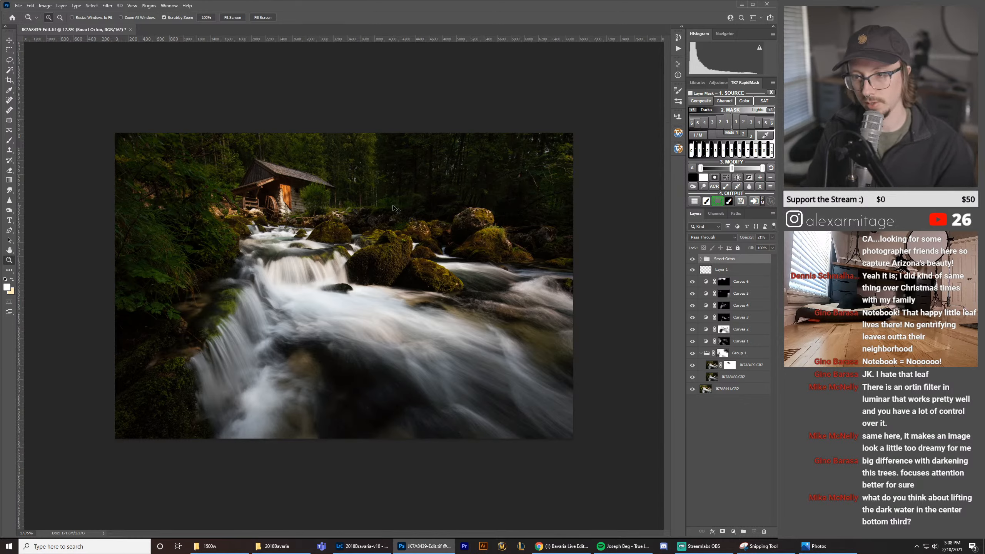
pyautogui.hotkey('ctrl', 's')
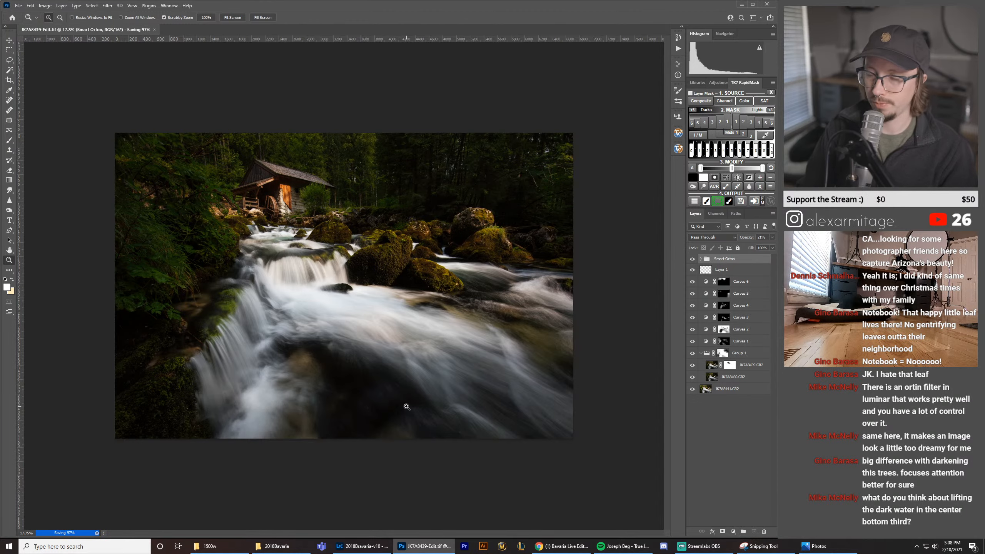
pyautogui.moveTo(365, 401); pyautogui.dragTo(373, 355)
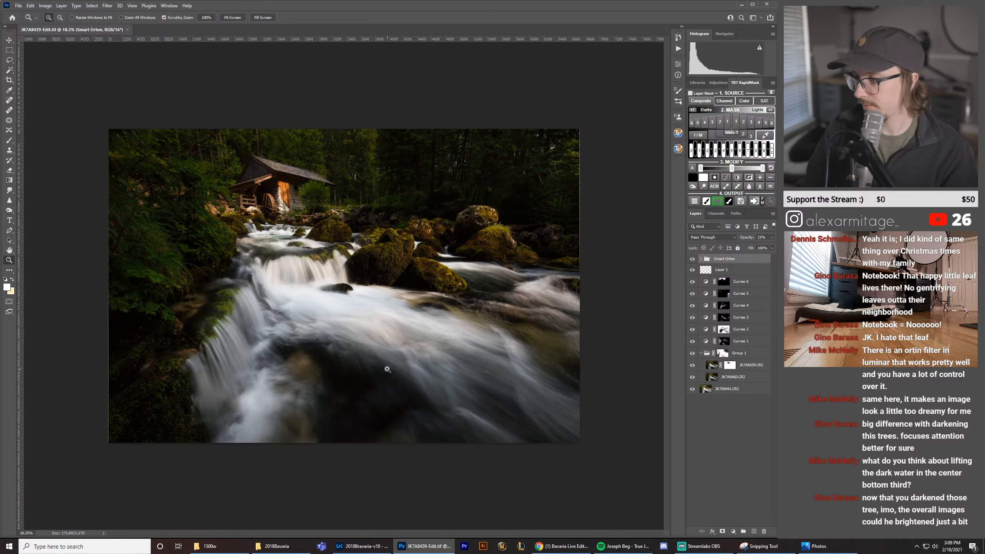
# Step: Switch to Lightroom Classic and restore the edited photo's most recent Calibration Blue Sat history state
pyautogui.click(360, 546)
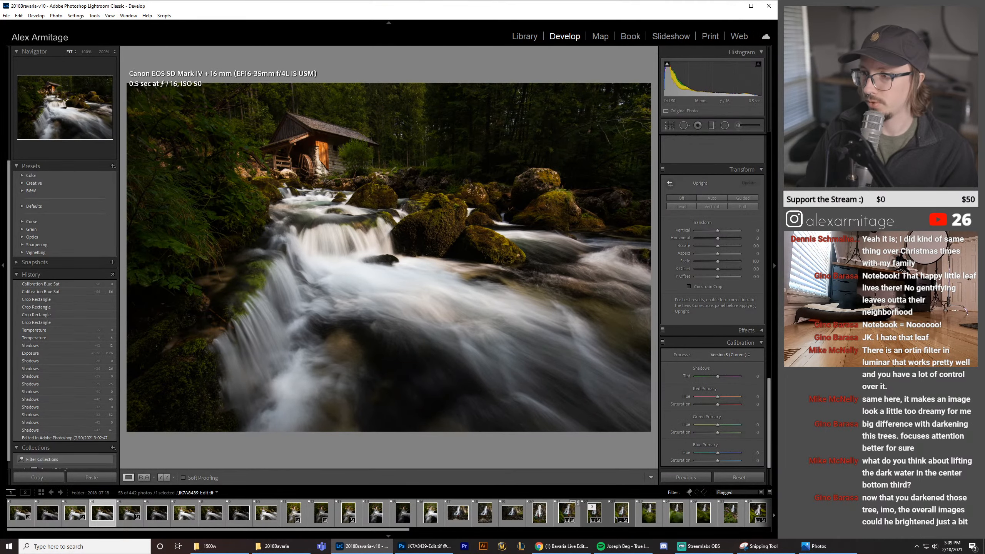
pyautogui.moveTo(769, 427); pyautogui.dragTo(761, 140)
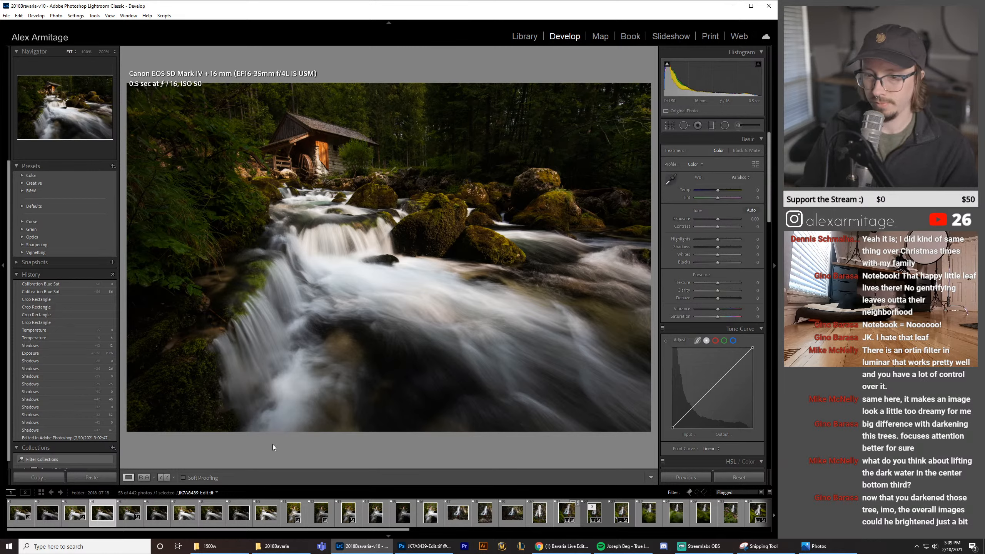
pyautogui.click(55, 286)
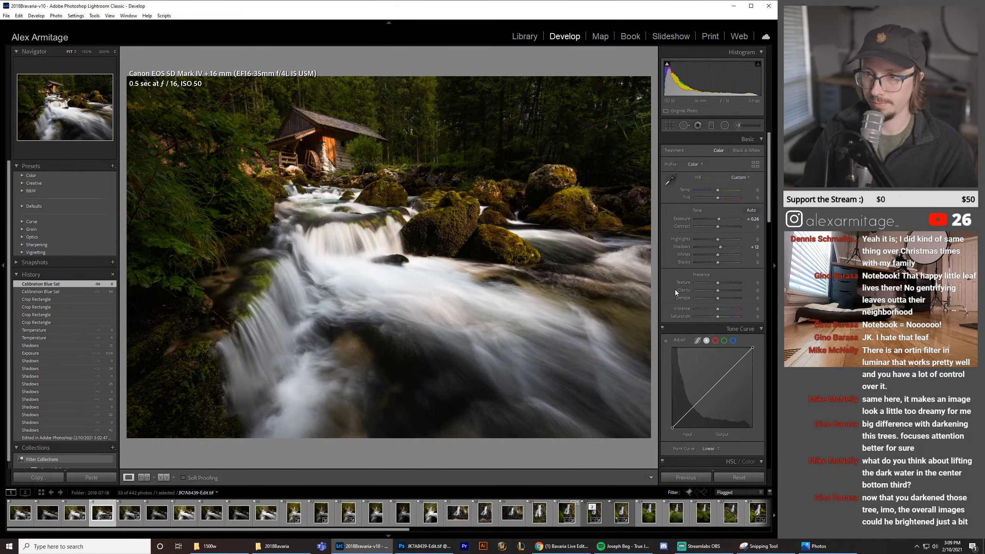
# Step: Reset the photo's Exposure and raise it to +0.18, checking the result against the Photoshop version
pyautogui.doubleClick(717, 219)
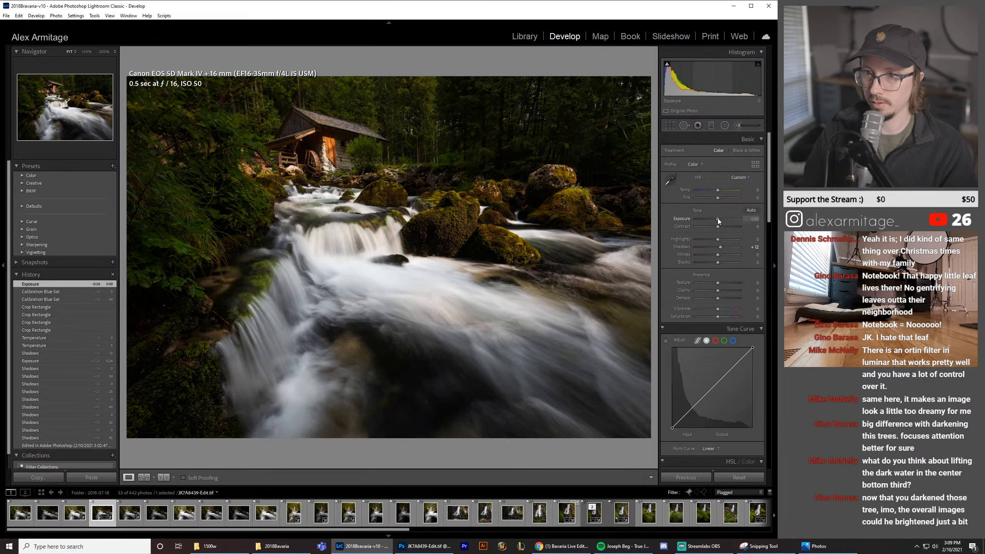
pyautogui.moveTo(717, 219); pyautogui.dragTo(719, 219)
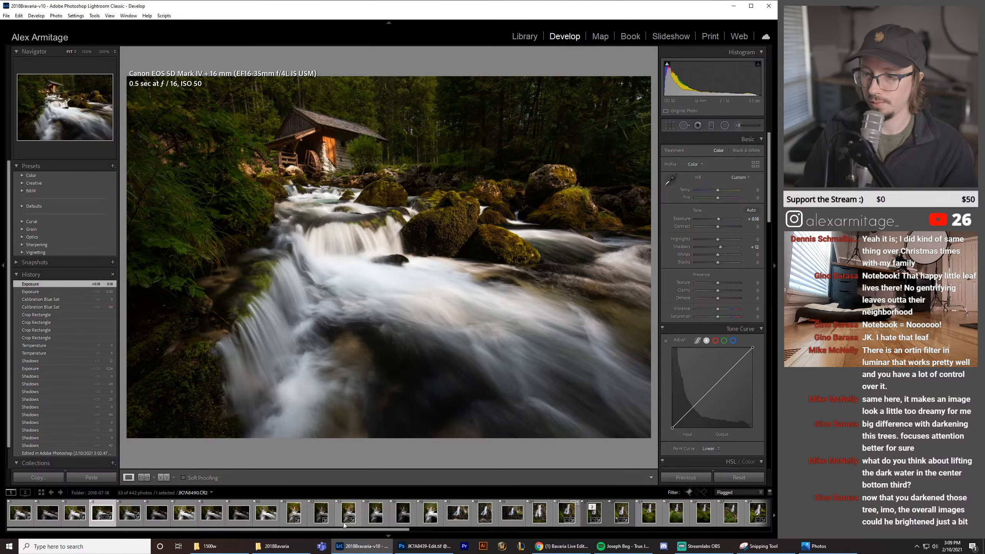
pyautogui.click(417, 548)
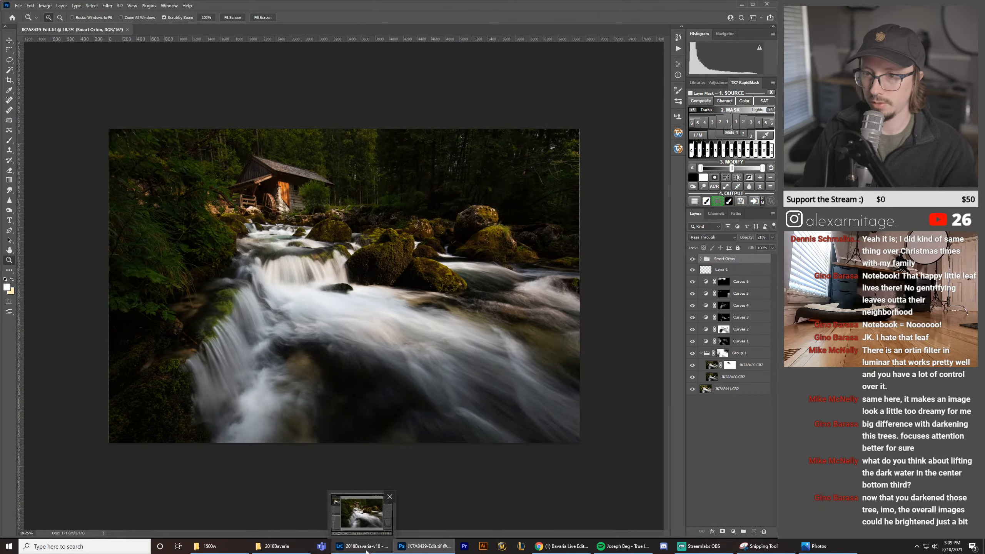
pyautogui.click(361, 547)
# Step: Reset the photo's Shadows and raise them to +16
pyautogui.doubleClick(720, 248)
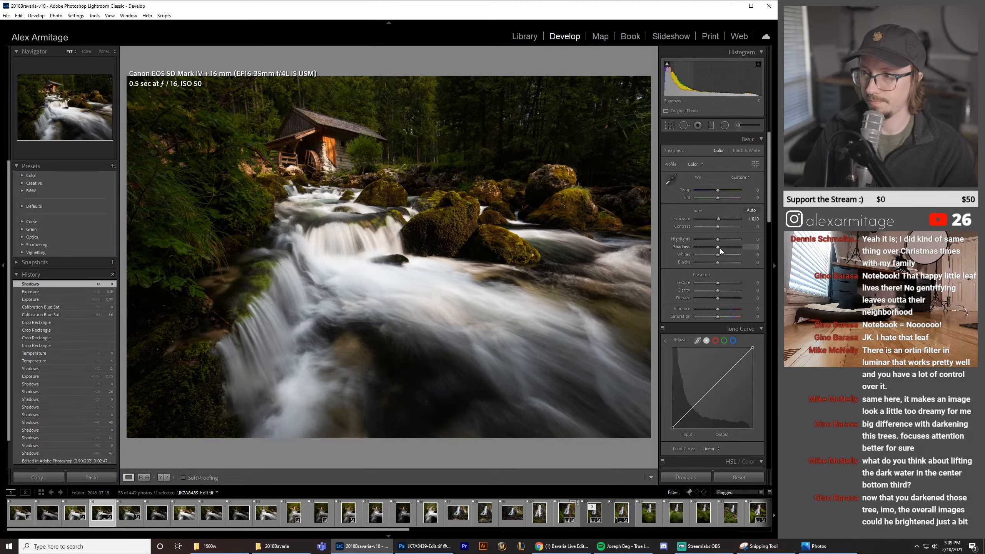
pyautogui.moveTo(721, 248); pyautogui.dragTo(722, 248)
pyautogui.moveTo(724, 248); pyautogui.dragTo(724, 247)
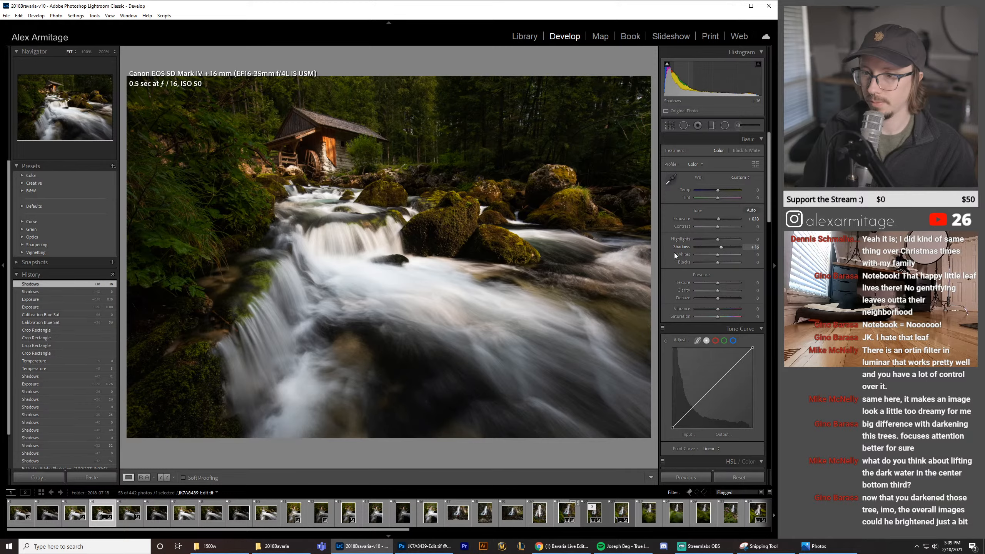
# Step: Try lifting the shadows of the dark foreground water with a radial filter, delete it, and test a global Whites adjustment
pyautogui.hotkey('shift', 'm')
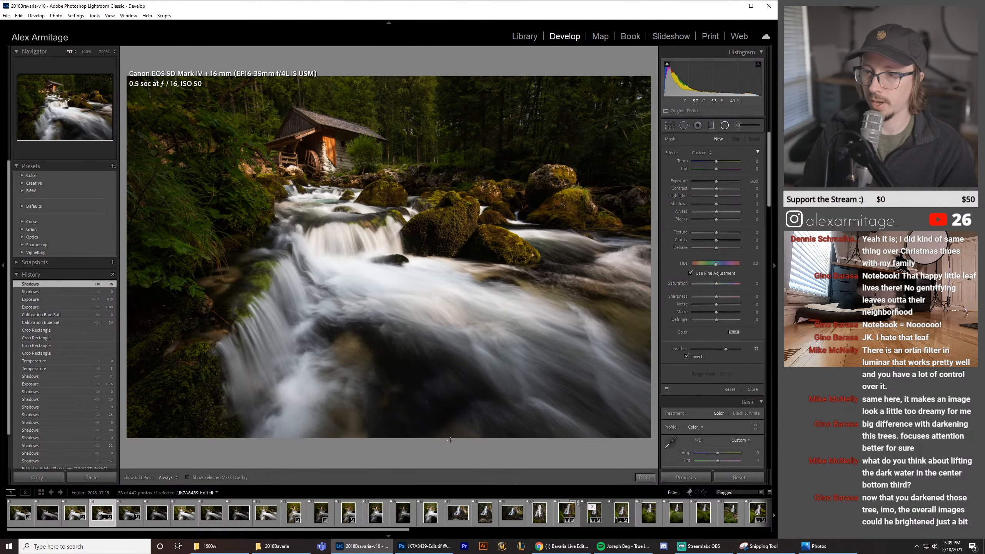
pyautogui.moveTo(381, 349)
pyautogui.mouseDown()
pyautogui.moveTo(496, 491)
pyautogui.moveTo(405, 403)
pyautogui.moveTo(410, 412)
pyautogui.mouseUp()
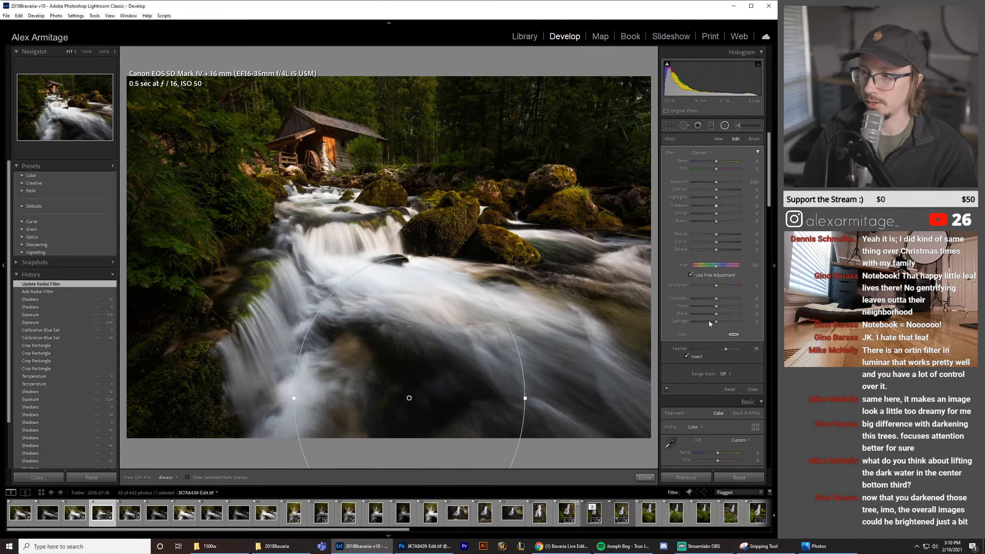
pyautogui.click(724, 206)
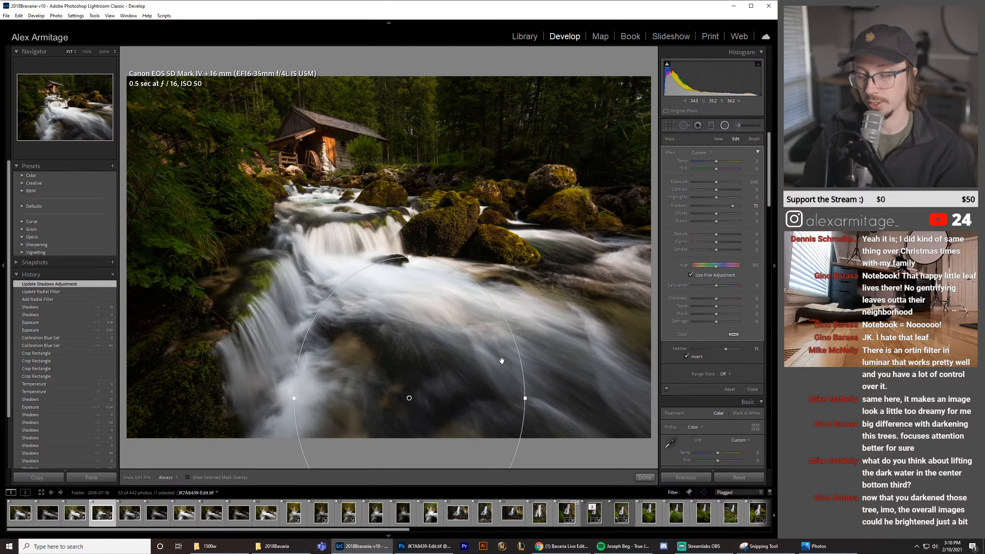
pyautogui.press('Delete')
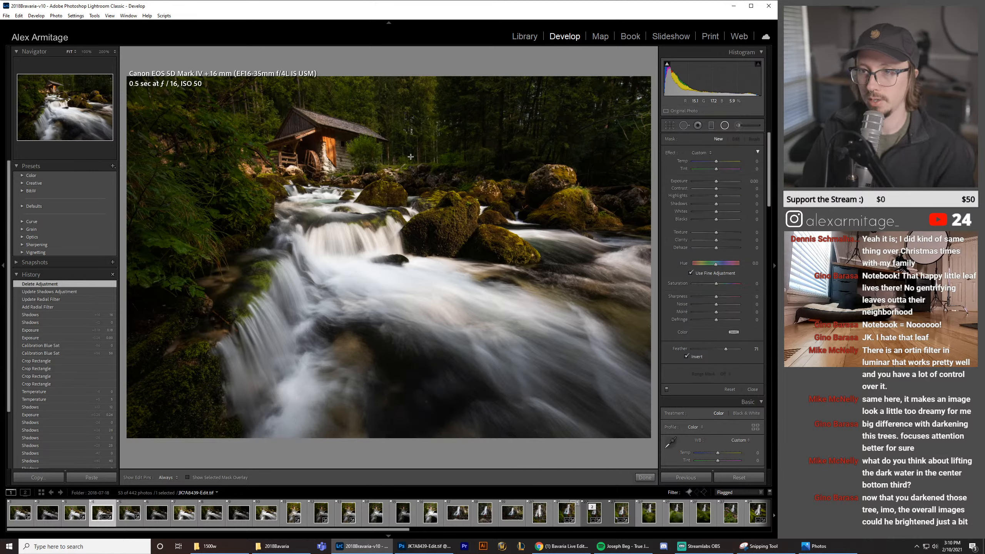
pyautogui.click(725, 126)
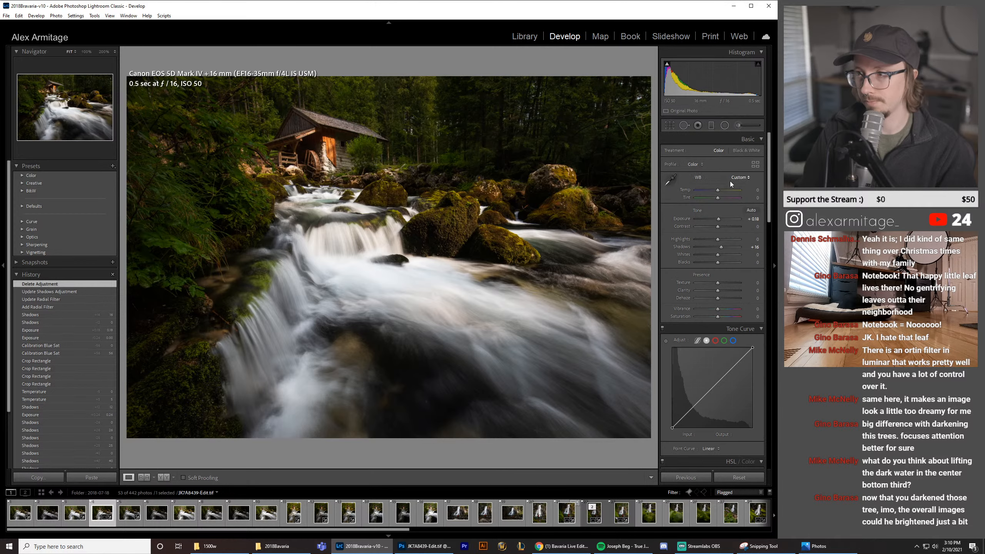
pyautogui.doubleClick(723, 255)
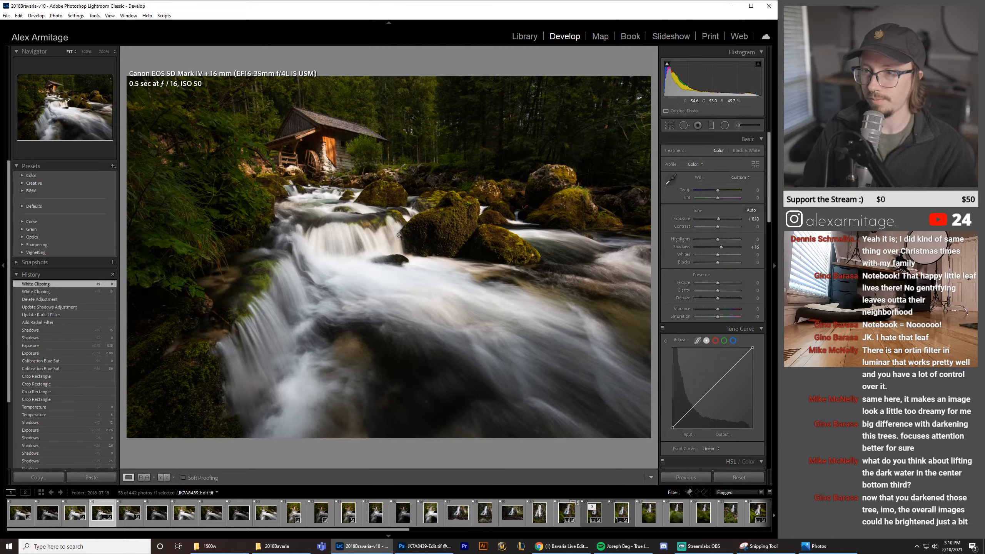
# Step: Draw a radial filter around the mill, center it on the building and tighten its height and width
pyautogui.click(725, 125)
pyautogui.moveTo(293, 123); pyautogui.dragTo(389, 202)
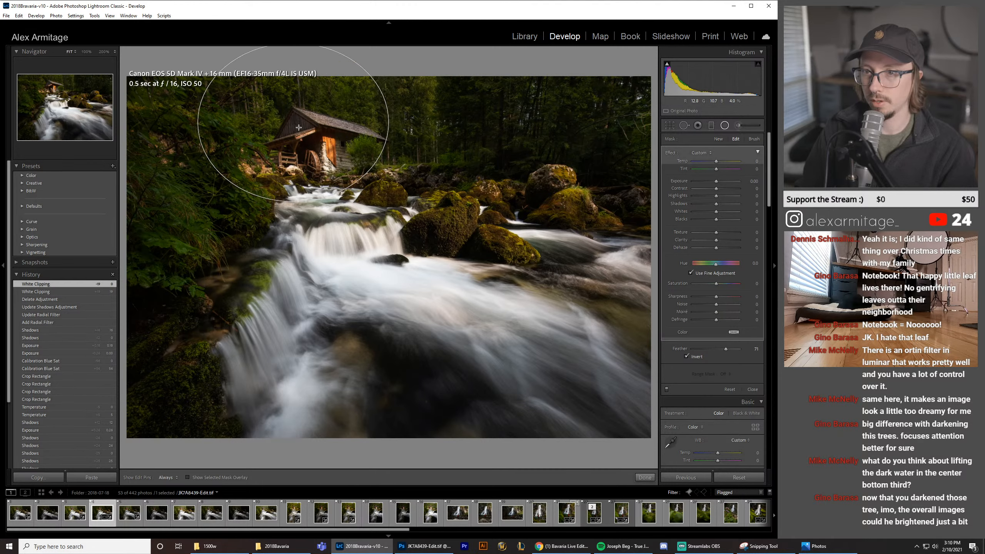
pyautogui.moveTo(293, 123); pyautogui.dragTo(326, 154)
pyautogui.moveTo(327, 232); pyautogui.dragTo(327, 224)
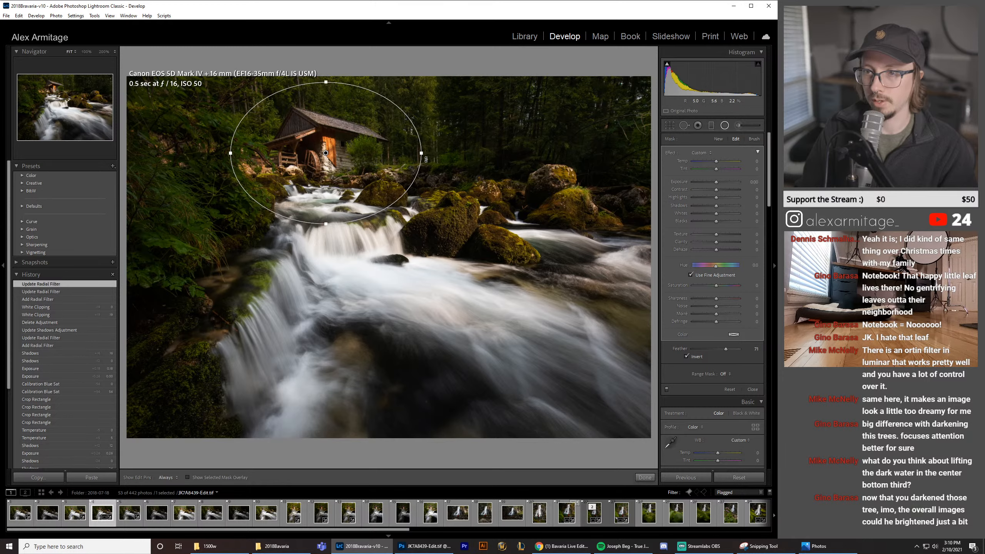
pyautogui.moveTo(426, 159); pyautogui.dragTo(414, 159)
pyautogui.moveTo(326, 153); pyautogui.dragTo(325, 151)
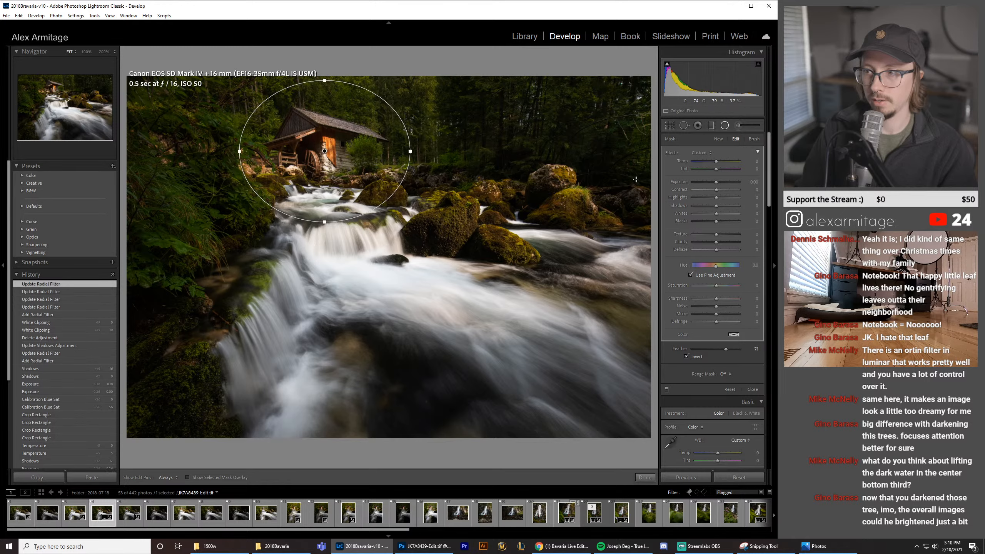
# Step: Turn off Invert for the mill's radial filter, set its Feather to 100, and try reducing Highlights
pyautogui.click(711, 197)
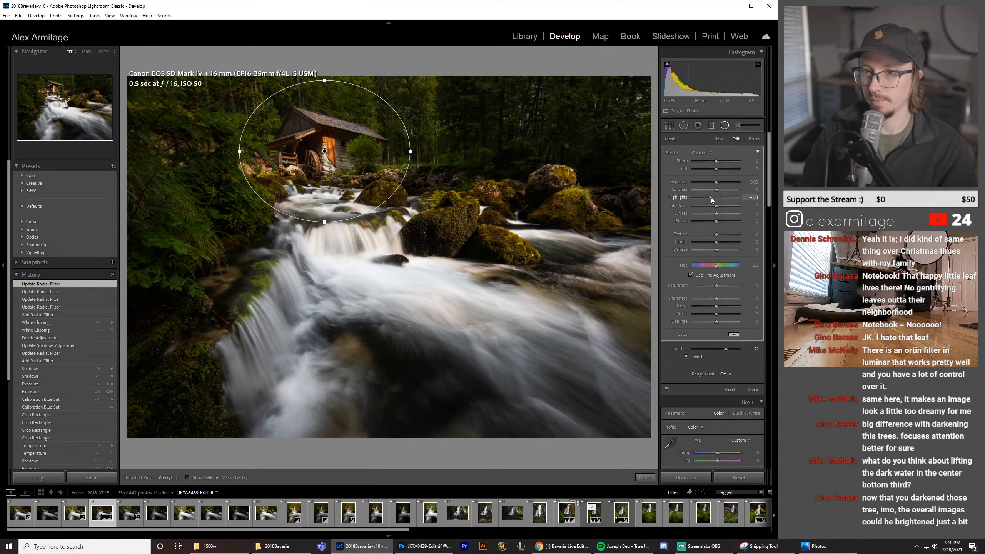
pyautogui.doubleClick(712, 197)
pyautogui.click(687, 356)
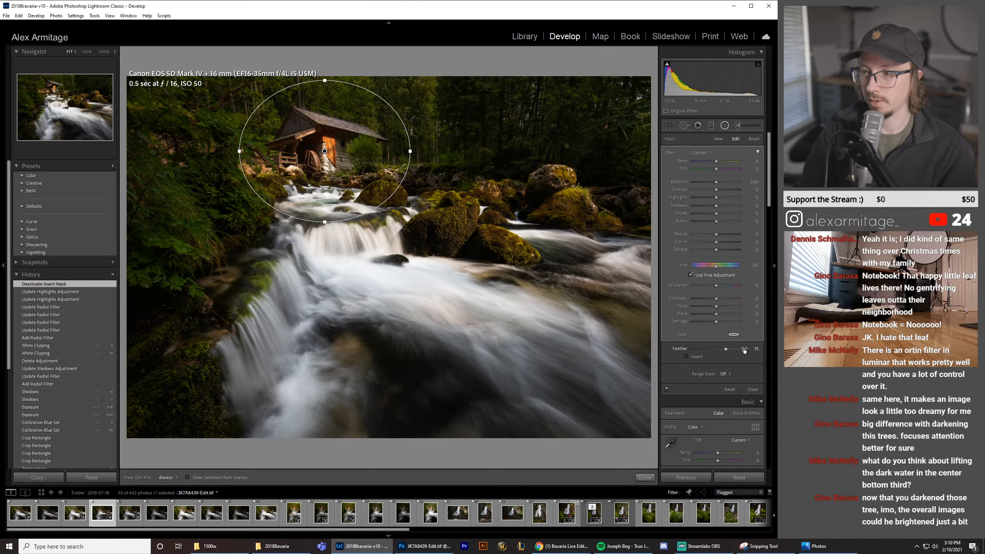
pyautogui.click(743, 350)
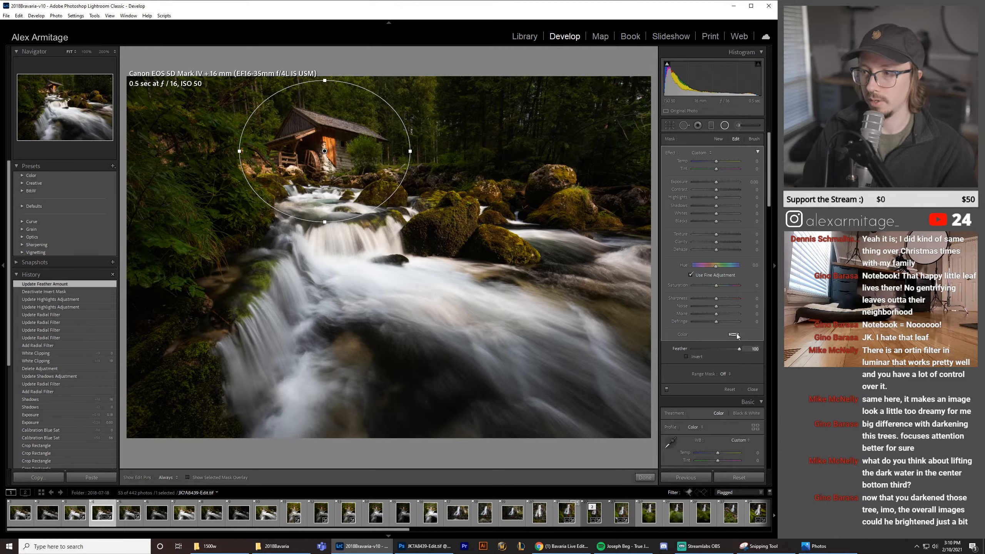
pyautogui.moveTo(717, 198); pyautogui.dragTo(712, 198)
pyautogui.doubleClick(709, 198)
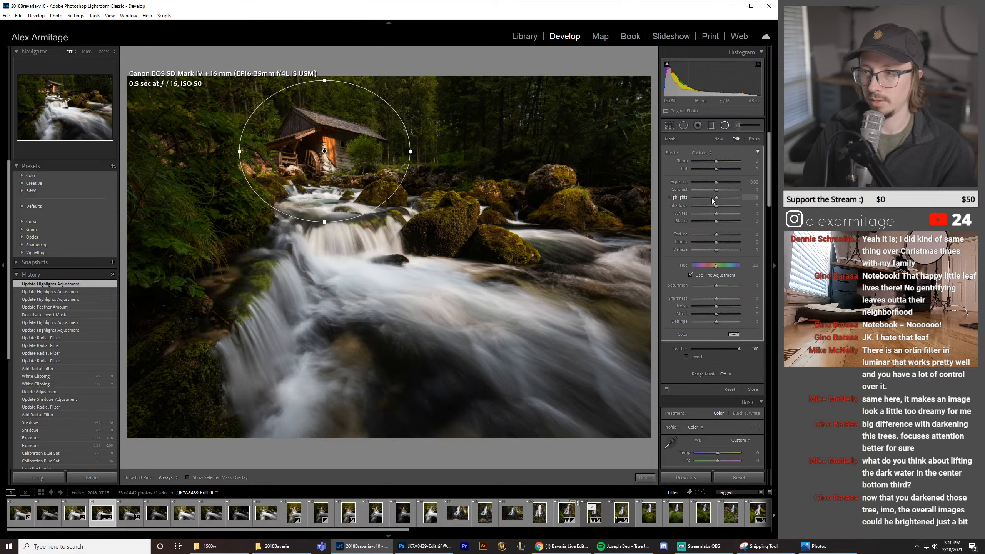
# Step: Retest the Highlights of the mill's radial filter, close the filter and raise the photo's global Whites to +40
pyautogui.doubleClick(711, 197)
pyautogui.moveTo(715, 200); pyautogui.dragTo(715, 199)
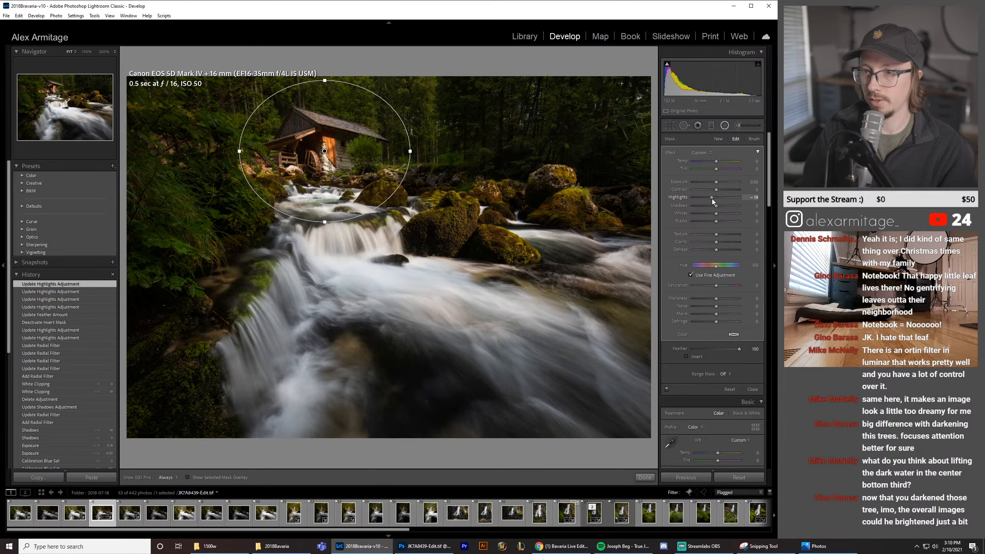
pyautogui.click(724, 126)
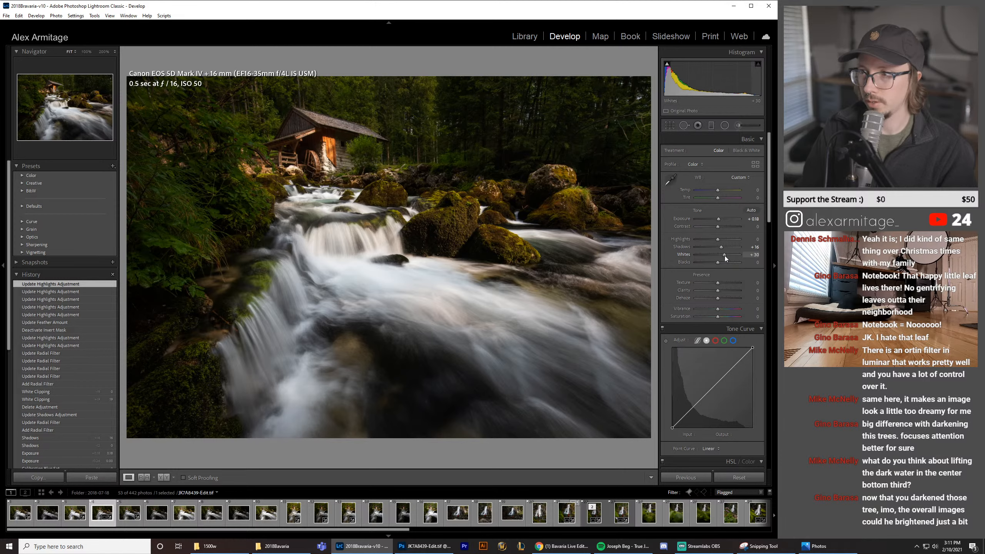
pyautogui.moveTo(725, 256); pyautogui.dragTo(727, 256)
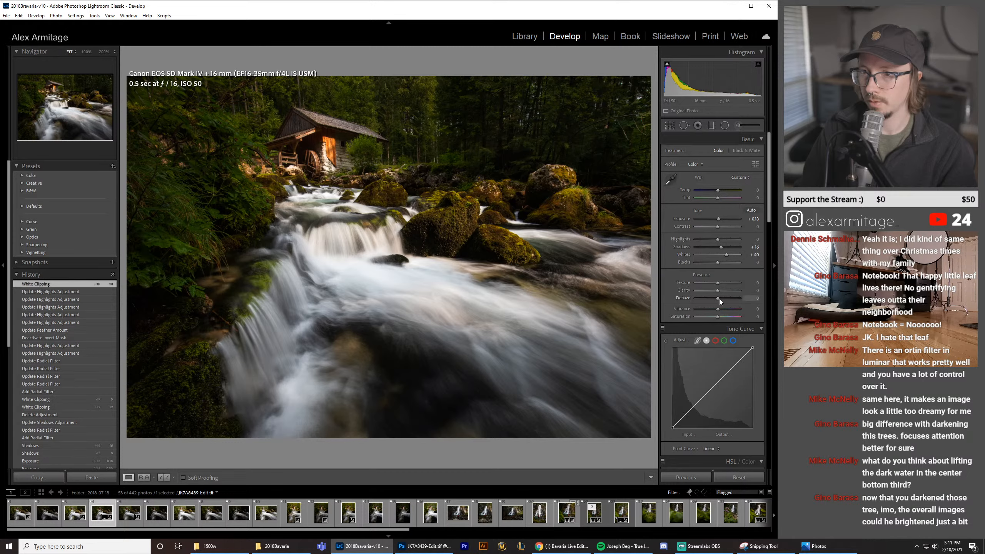
# Step: Try raising the photo's Dehaze to +37 and undo it
pyautogui.moveTo(719, 299); pyautogui.dragTo(724, 299)
pyautogui.hotkey('ctrl', 'z')
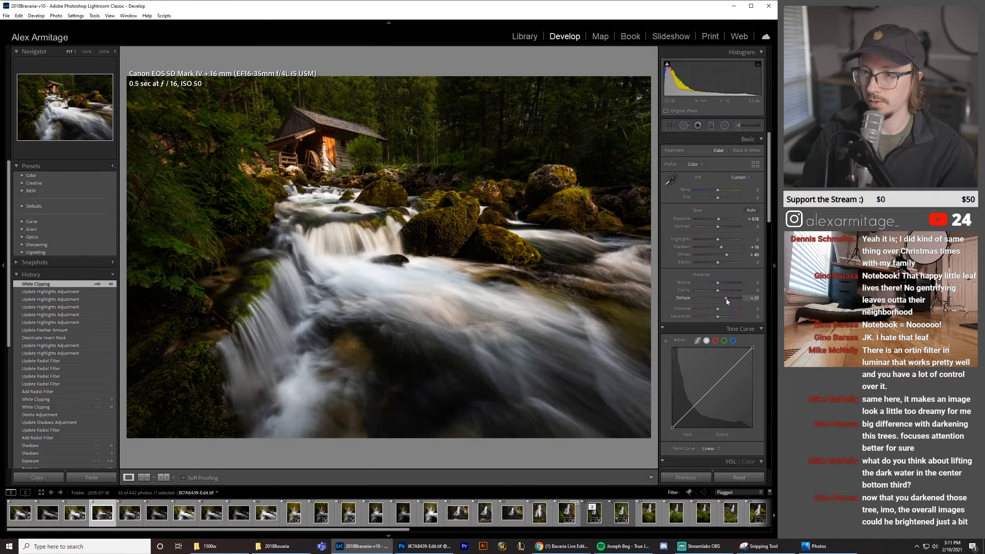
pyautogui.hotkey('ctrl', 'z')
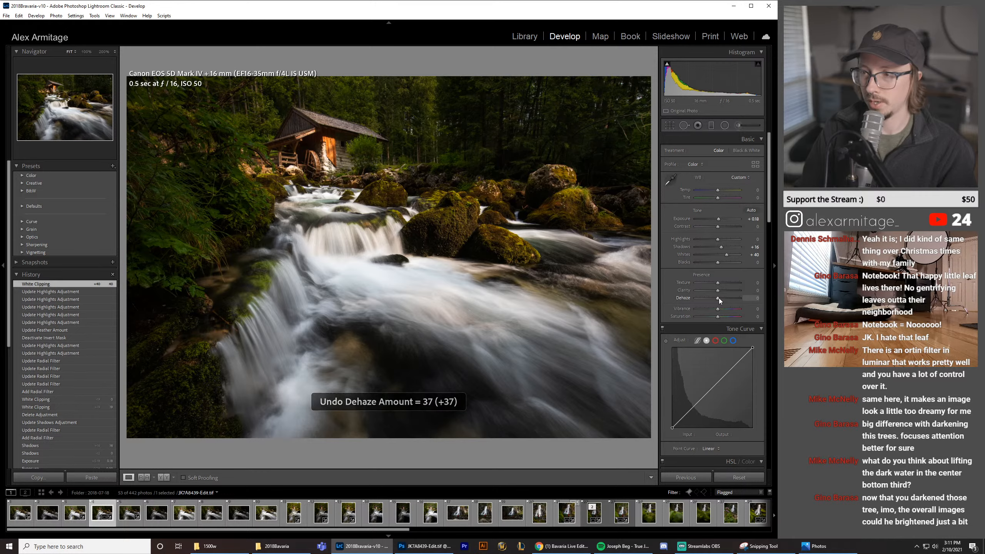
# Step: Set the photo's Dehaze to +11, Saturation to -9 and Temp to +5
pyautogui.moveTo(719, 298); pyautogui.dragTo(716, 318)
pyautogui.click(3, 268)
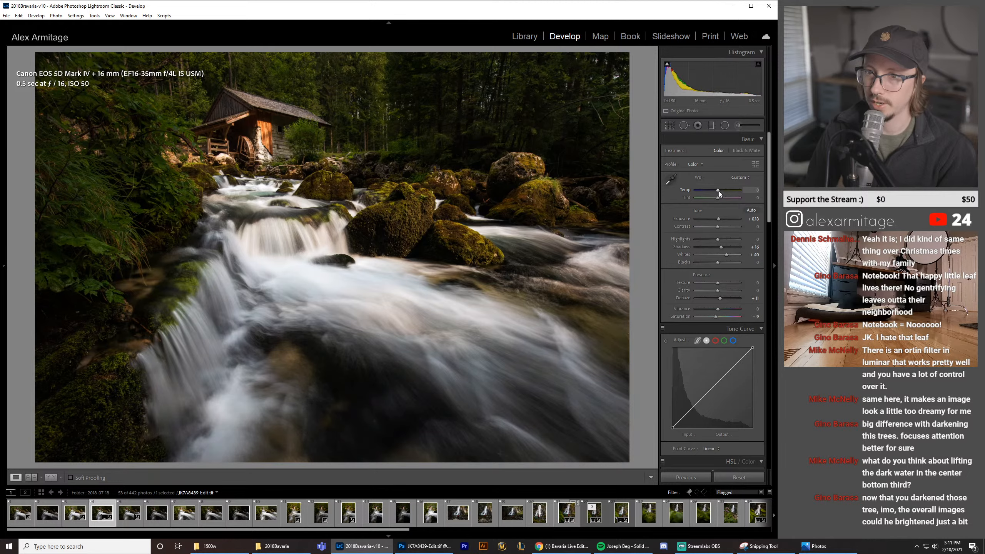
pyautogui.moveTo(718, 190); pyautogui.dragTo(719, 190)
# Step: Extend the crop to the photo's full right edge and compare the edited image with the original JK7A8439.CR2
pyautogui.click(673, 127)
pyautogui.moveTo(627, 256); pyautogui.dragTo(659, 261)
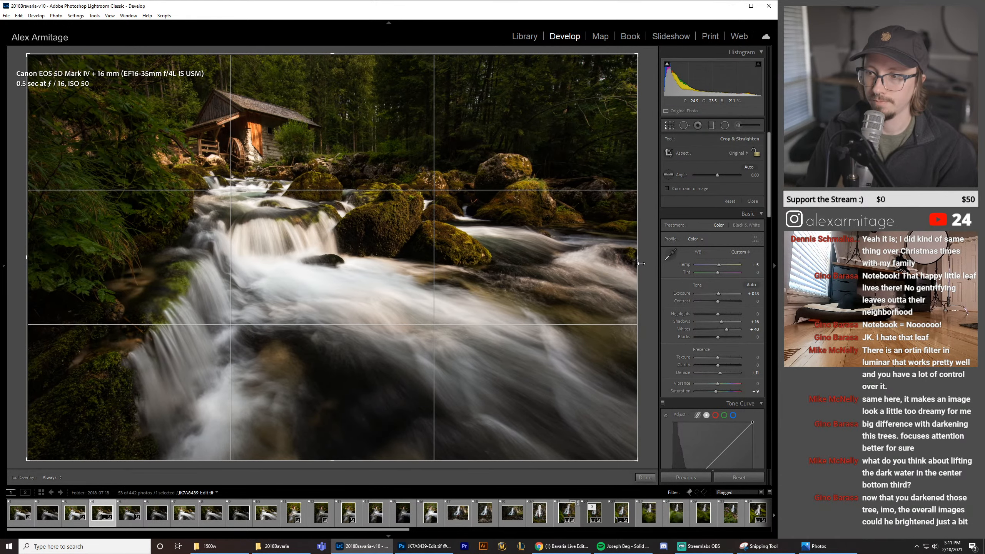
pyautogui.click(672, 127)
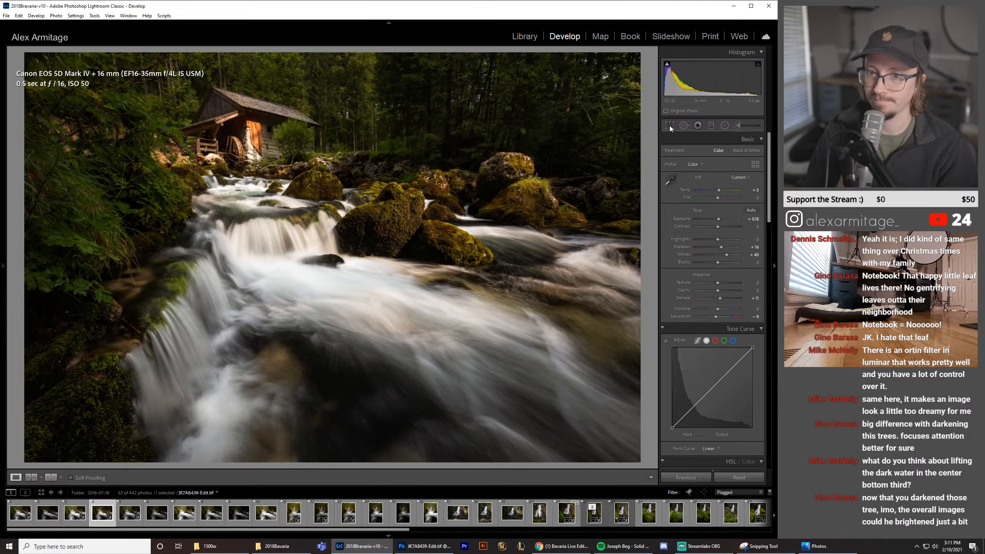
pyautogui.click(23, 521)
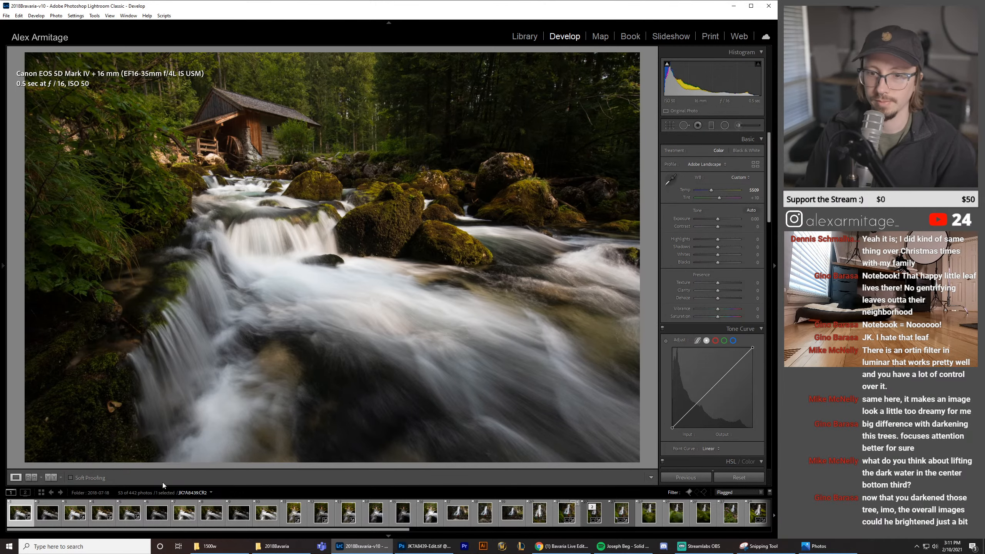
pyautogui.click(105, 523)
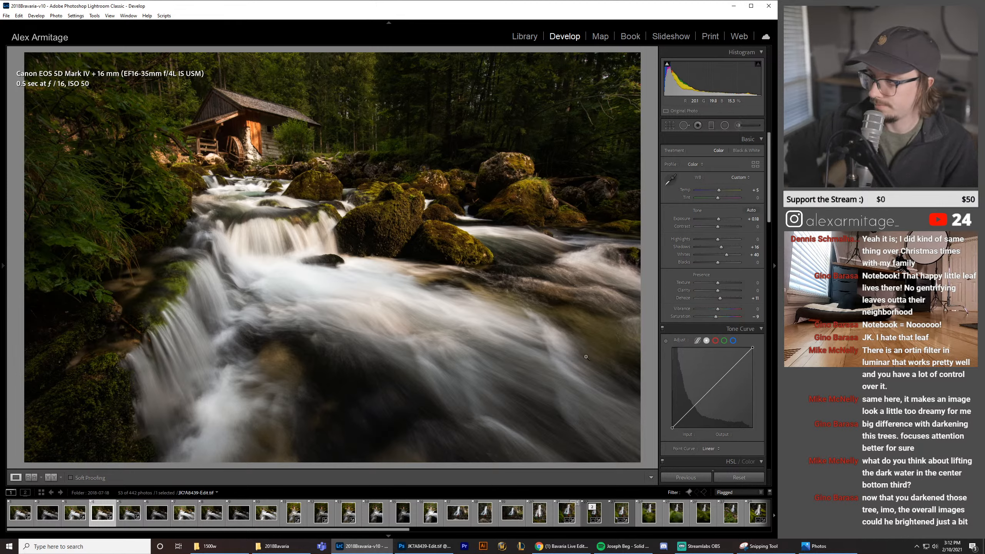
# Step: Try the Medium Contrast point curve, return it to Linear, and set Exposure to +0.26 and Contrast to +9
pyautogui.click(713, 449)
pyautogui.click(710, 466)
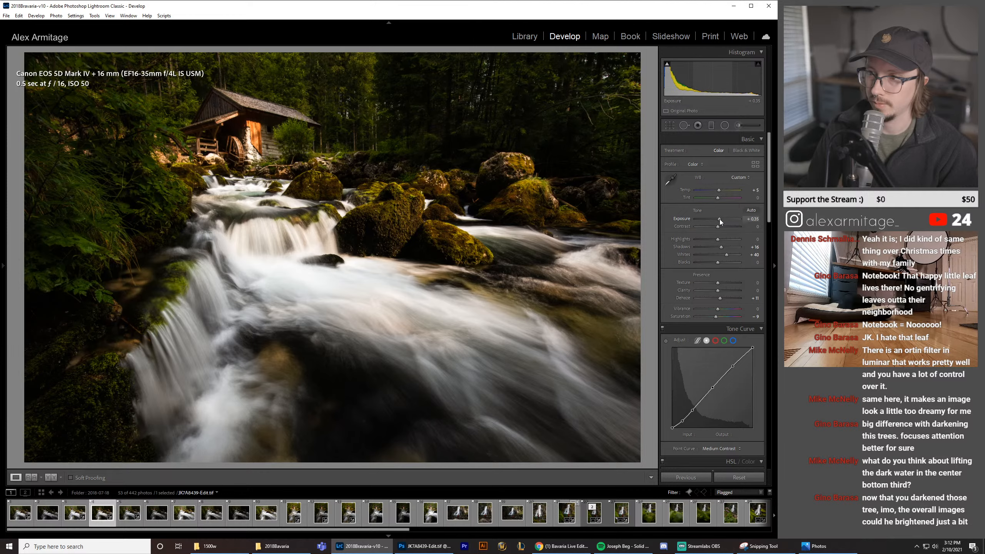
pyautogui.moveTo(720, 219); pyautogui.dragTo(719, 219)
pyautogui.click(721, 449)
pyautogui.click(717, 458)
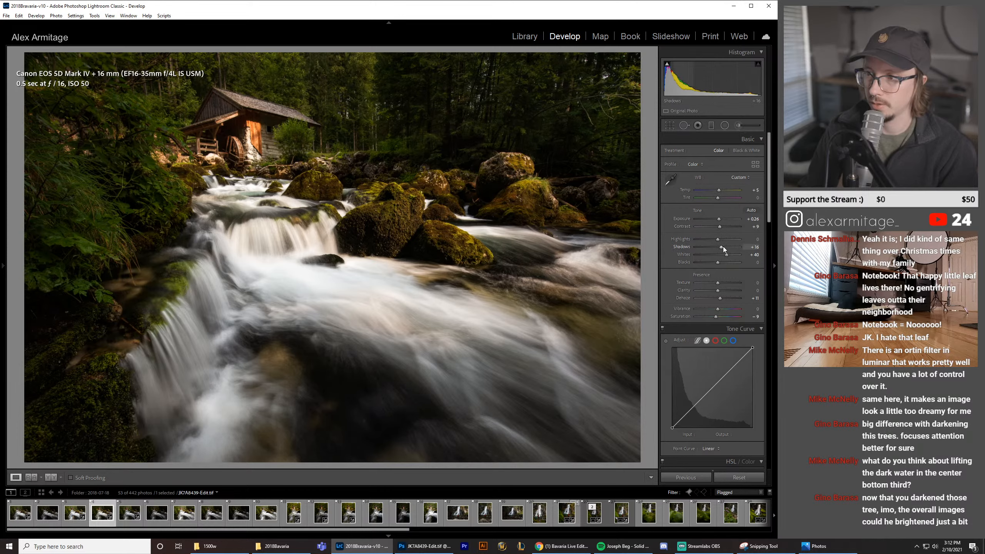
# Step: Test stronger Shadows values while checking shadow clipping, reset the adjustment and settle Shadows at +28
pyautogui.moveTo(722, 247); pyautogui.dragTo(725, 247)
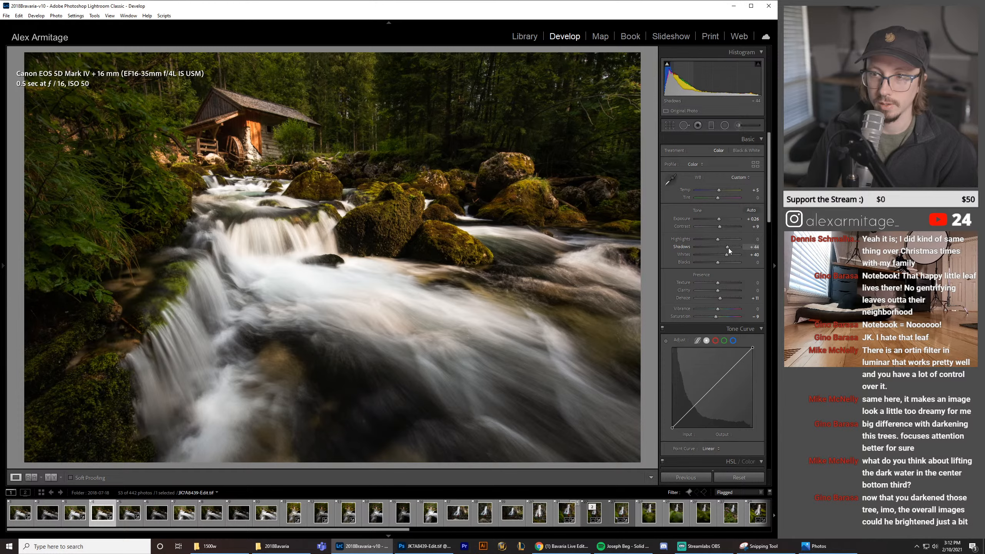
pyautogui.moveTo(729, 251); pyautogui.dragTo(727, 251)
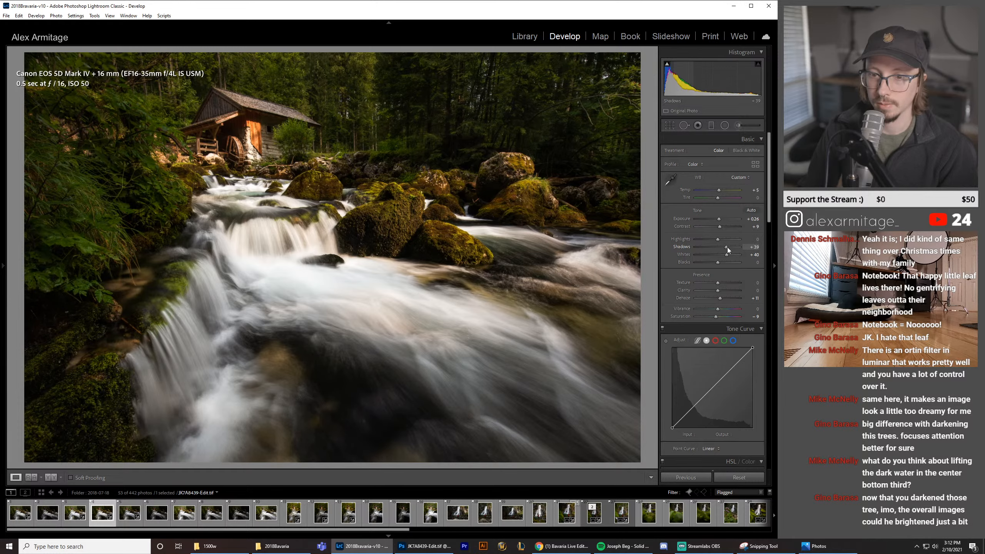
pyautogui.moveTo(667, 70)
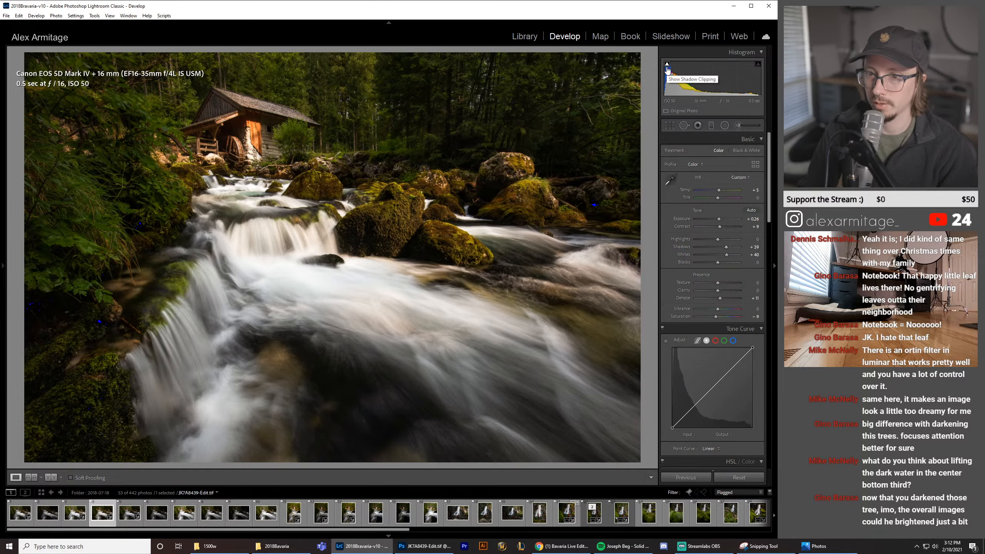
pyautogui.doubleClick(727, 250)
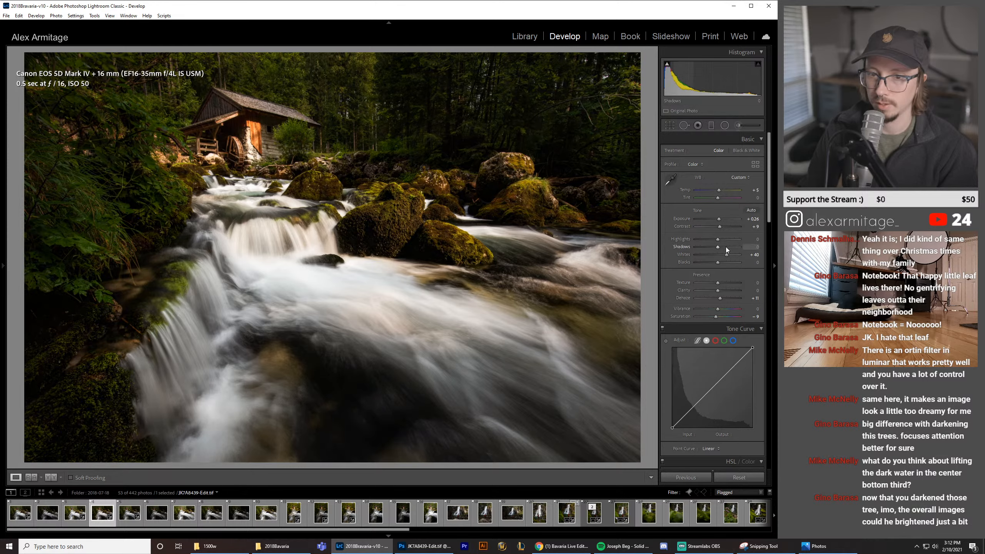
pyautogui.click(727, 250)
pyautogui.moveTo(726, 247); pyautogui.dragTo(726, 249)
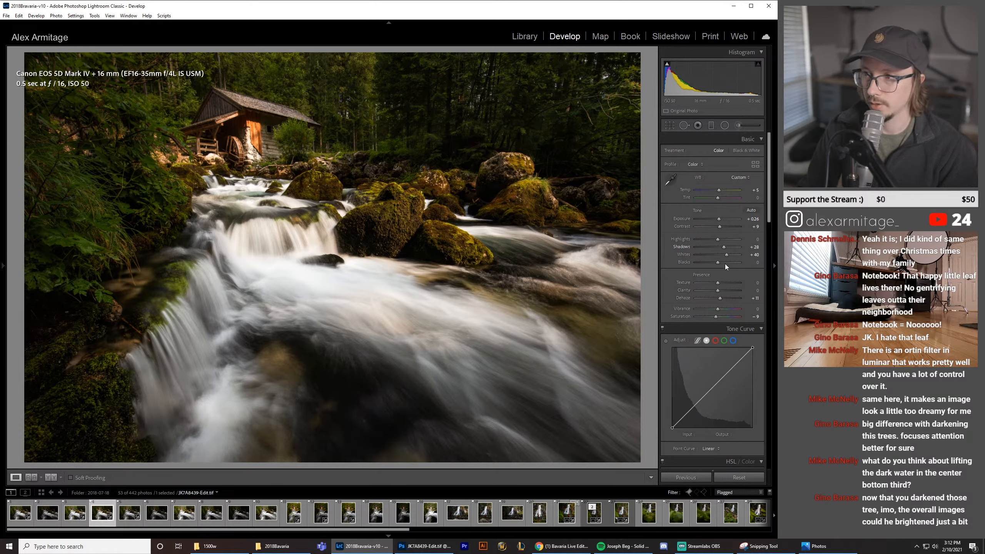
# Step: Lower Clarity to -9 and try changing the Blue Primary saturation in the Calibration settings
pyautogui.moveTo(718, 294); pyautogui.dragTo(716, 295)
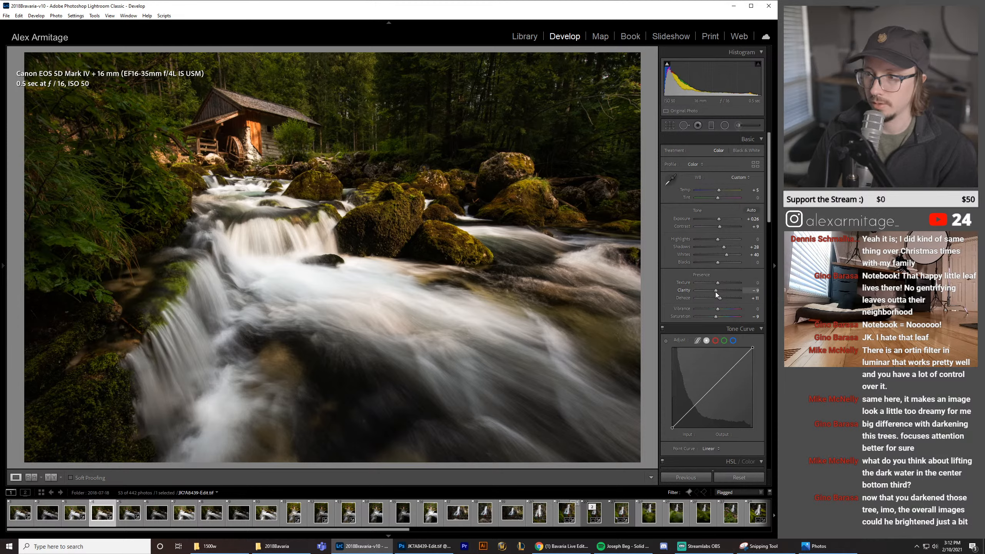
pyautogui.moveTo(769, 209); pyautogui.dragTo(726, 463)
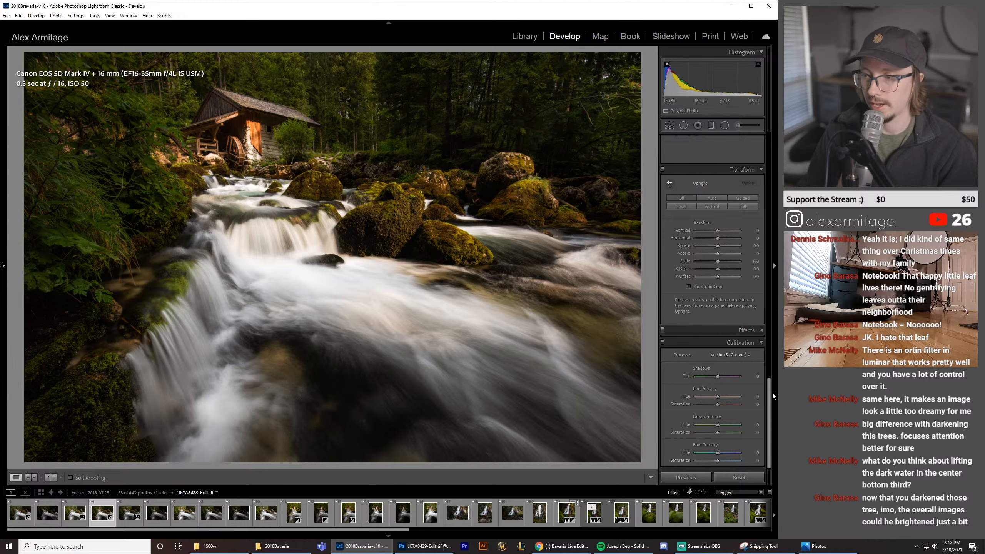
pyautogui.moveTo(771, 396); pyautogui.dragTo(747, 121)
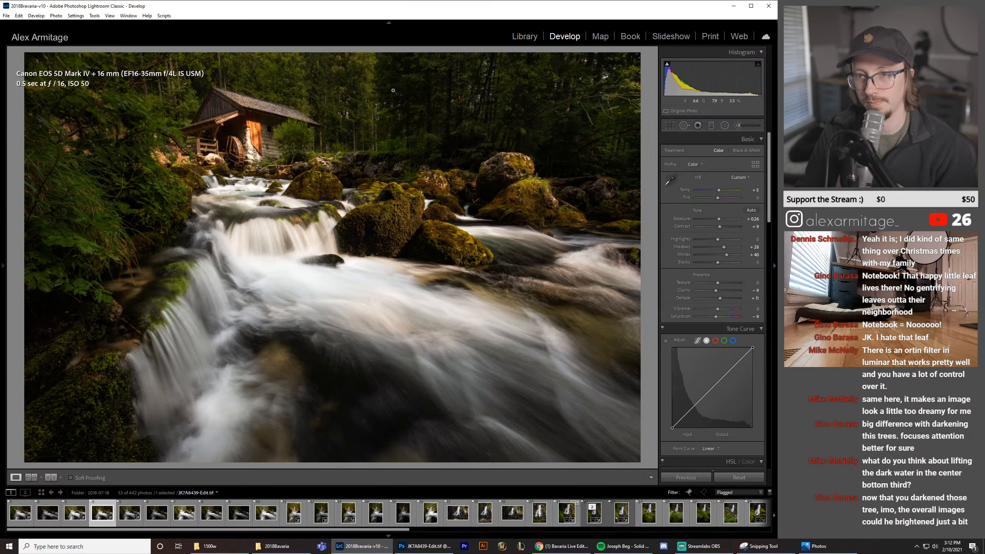
# Step: Switch to Photoshop, select the Curves 6 layer, save the document and return to Lightroom Classic
pyautogui.hotkey('alt', 'Tab')
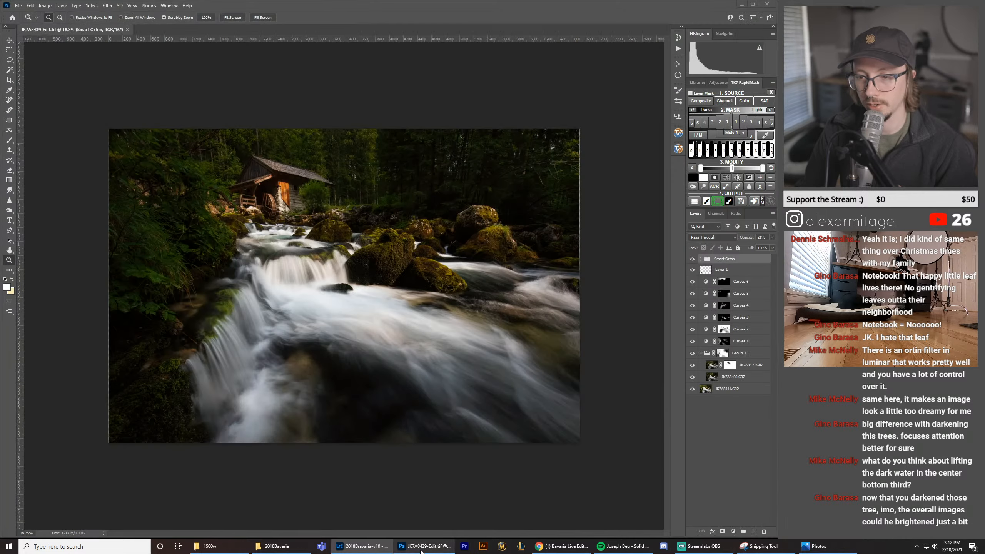
pyautogui.click(741, 283)
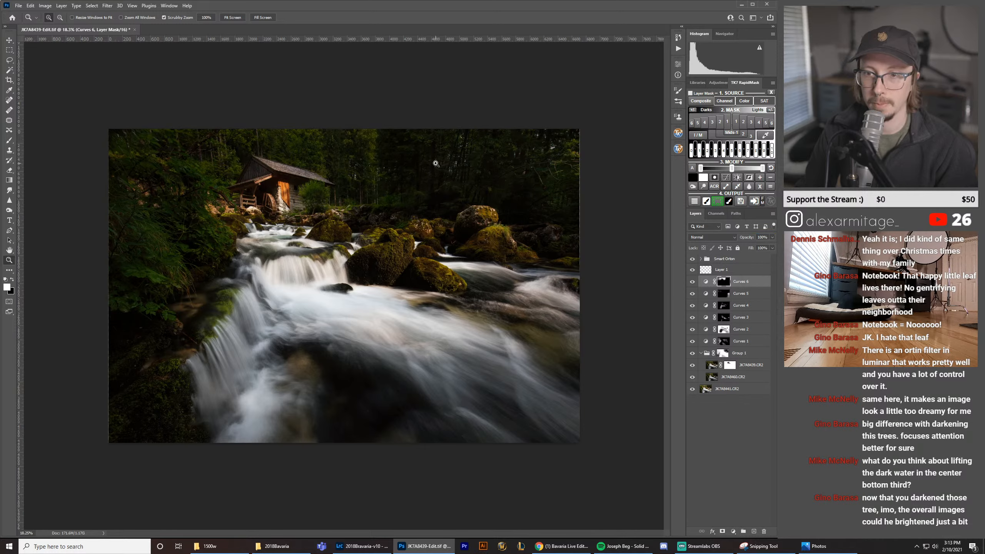
pyautogui.hotkey('ctrl', 's')
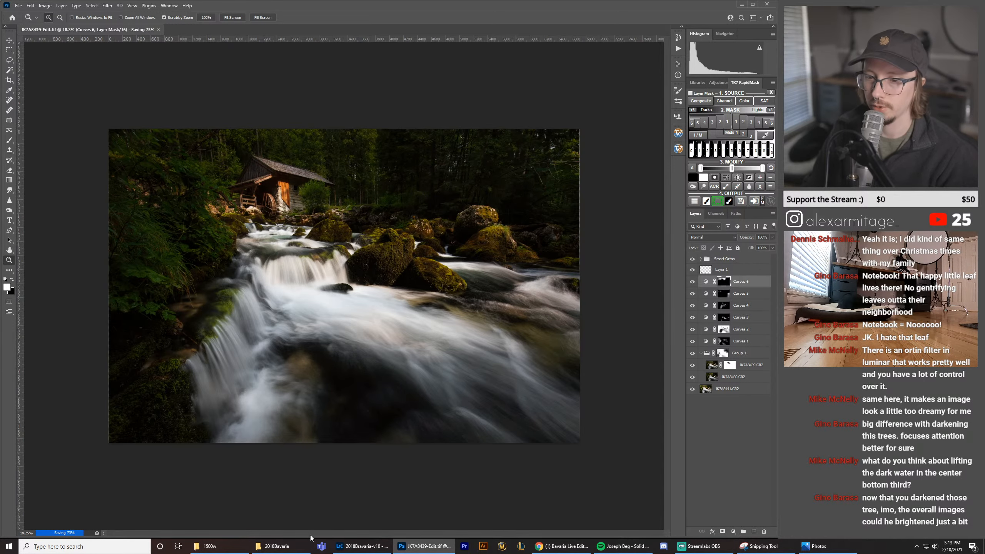
pyautogui.click(361, 546)
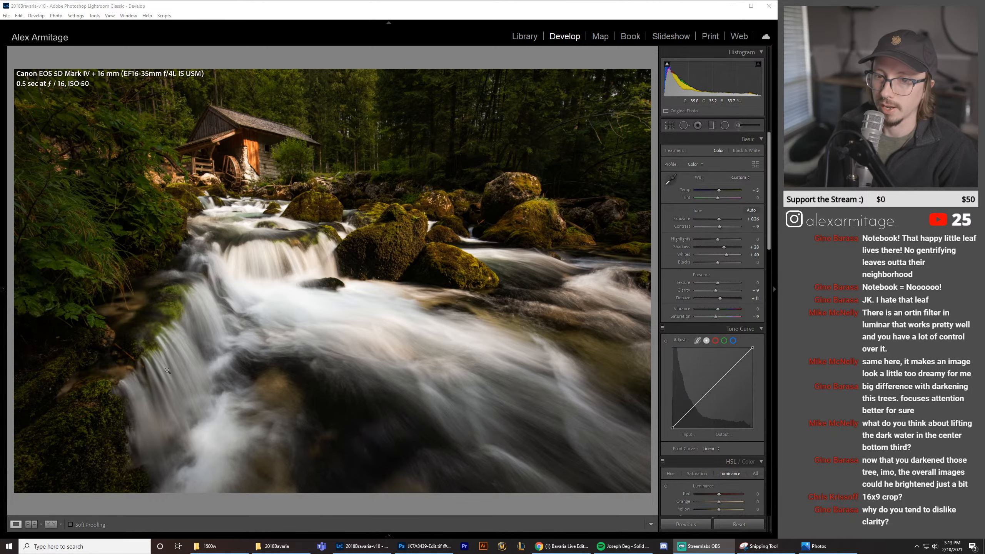
# Step: Crop the photo to a 16 x 9 aspect ratio and shift the image slightly down within the crop frame
pyautogui.click(670, 125)
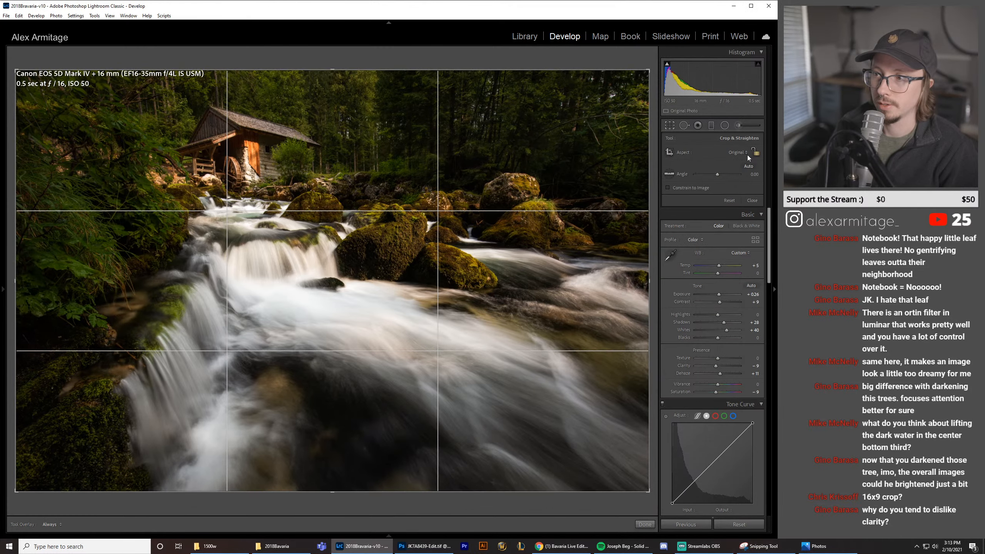
pyautogui.click(746, 153)
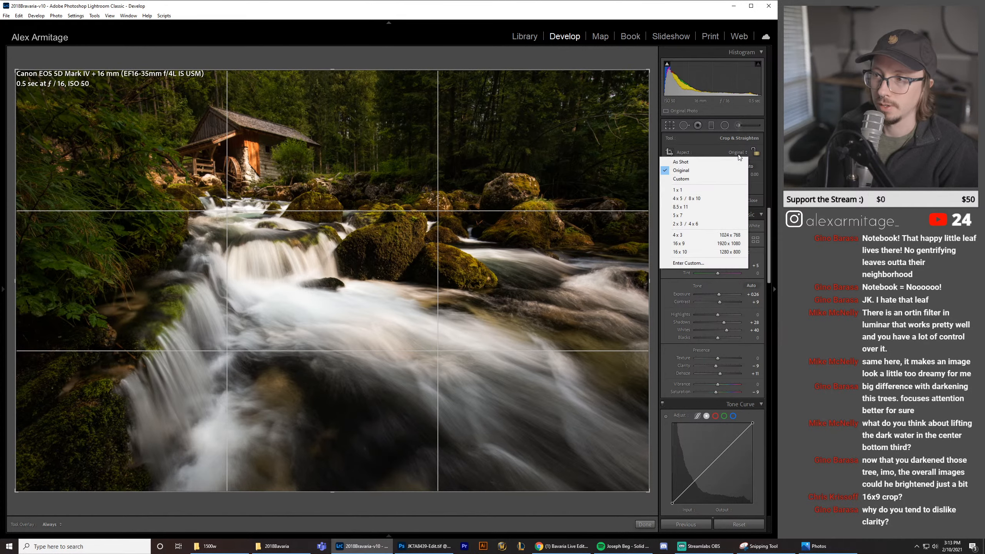
pyautogui.click(708, 243)
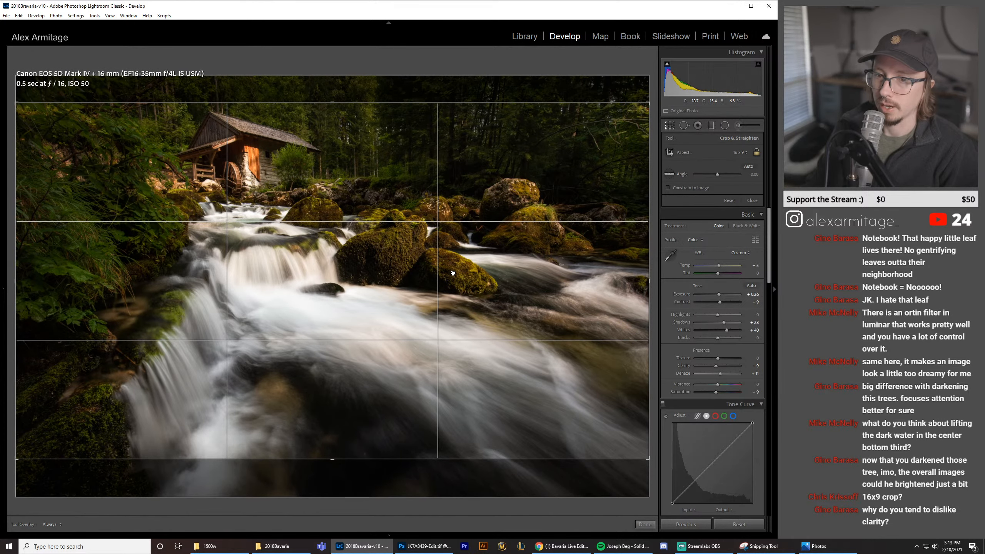
pyautogui.moveTo(452, 273); pyautogui.dragTo(452, 277)
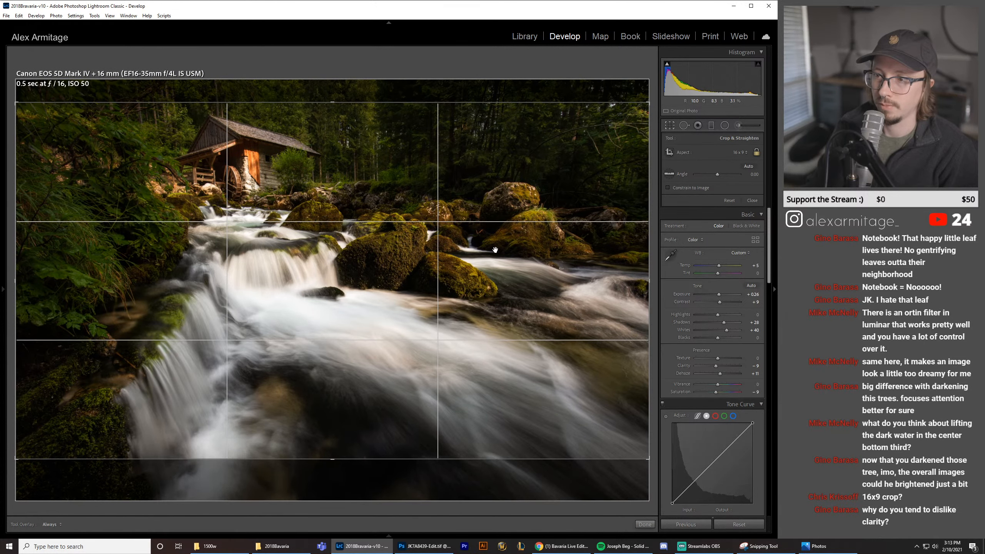
pyautogui.click(671, 126)
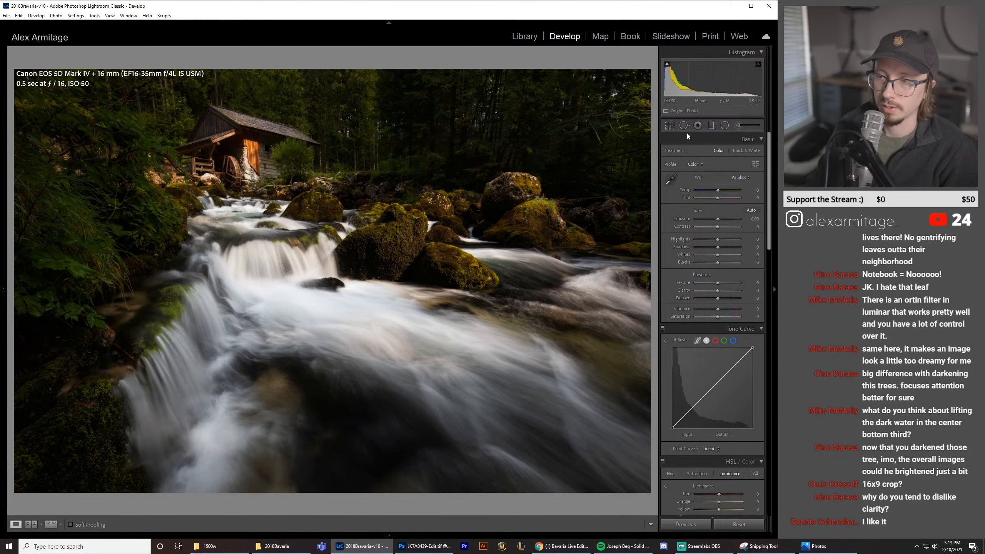
# Step: Apply the 16 x 9 aspect ratio crop to the photo again
pyautogui.click(670, 125)
pyautogui.click(738, 152)
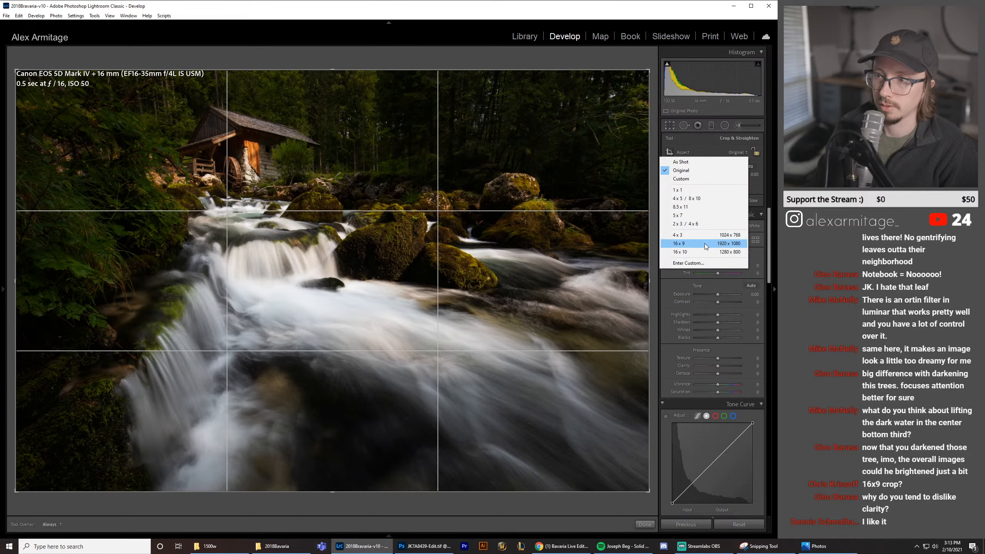
pyautogui.click(680, 243)
pyautogui.click(671, 125)
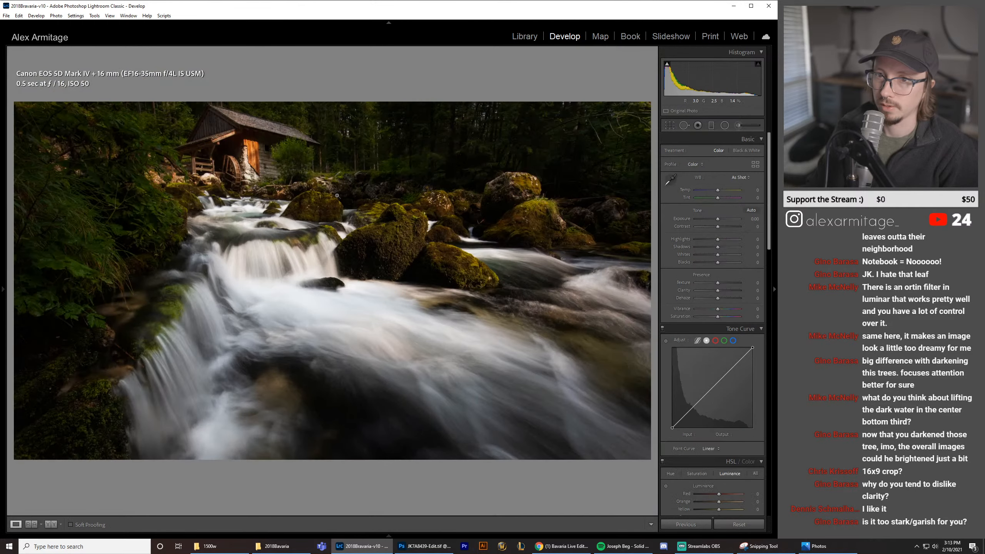
# Step: Review the 16 x 9 crop and revert the photo to the latest Calibration Blue Sat history state, before the crops
pyautogui.click(670, 125)
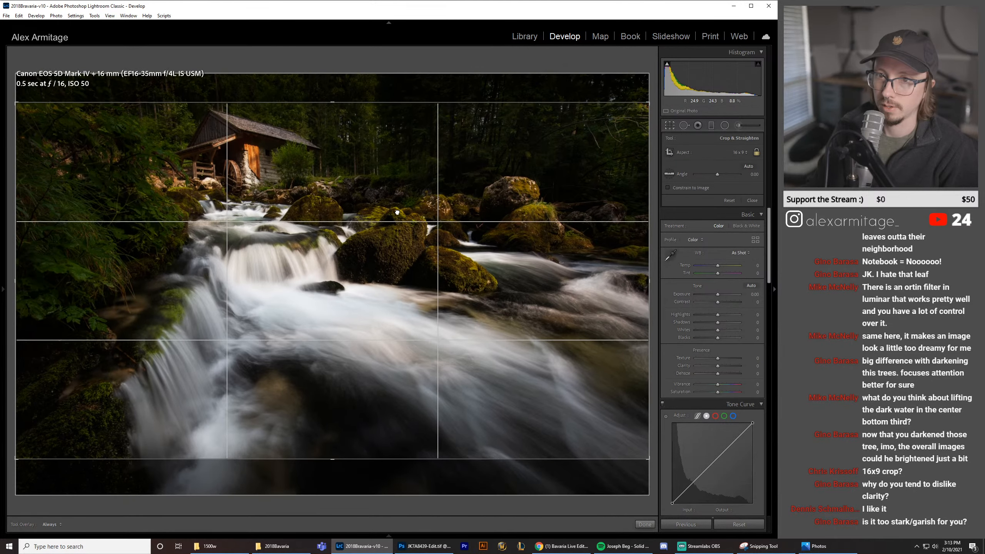
pyautogui.click(670, 125)
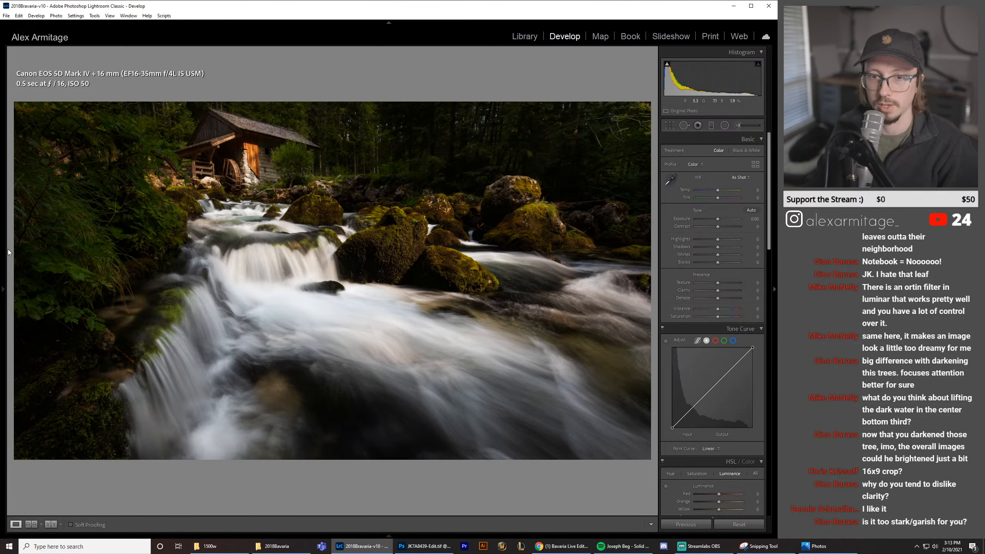
pyautogui.click(3, 268)
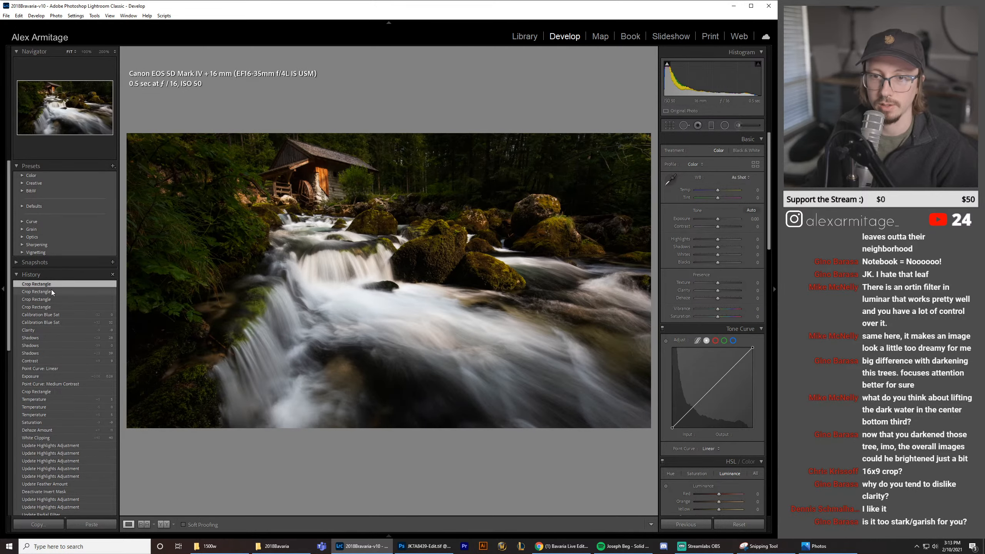
pyautogui.click(52, 314)
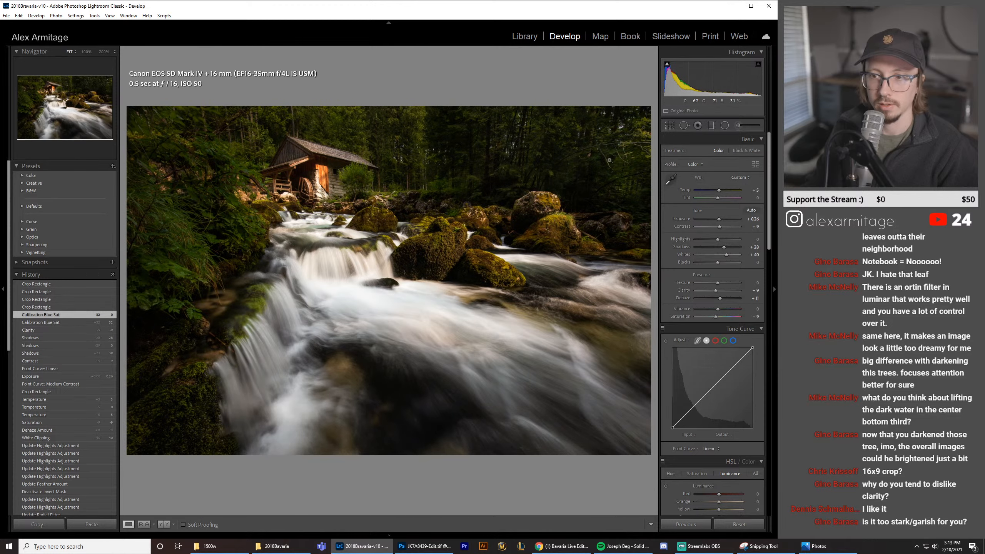
# Step: Try a 16 x 9 crop with the image shifted slightly down, and return the crop to the full photo
pyautogui.press('r')
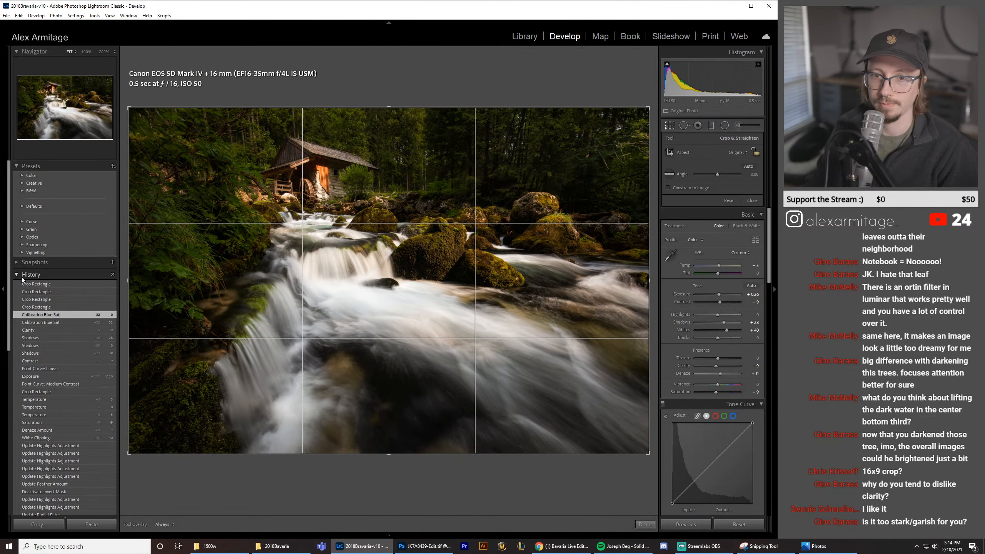
pyautogui.click(3, 291)
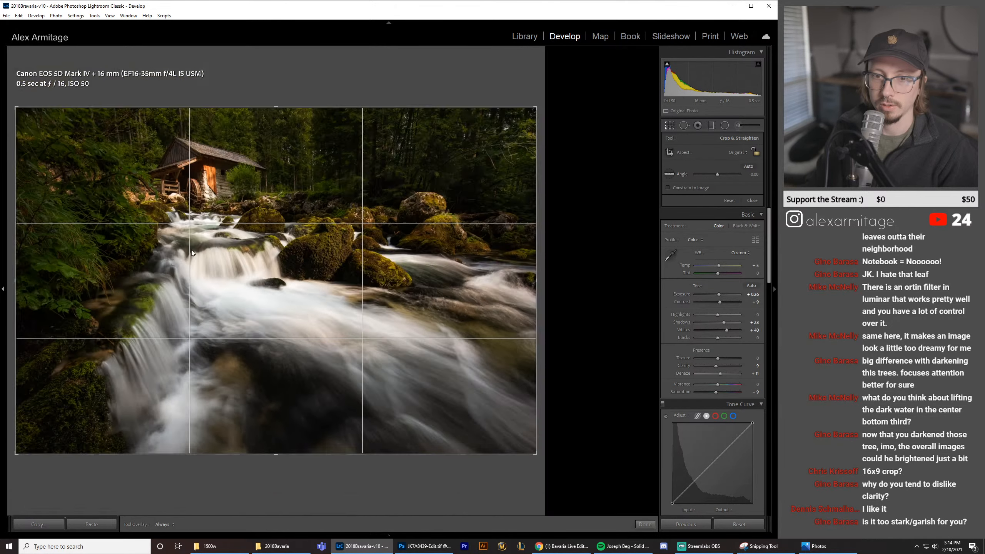
pyautogui.click(738, 152)
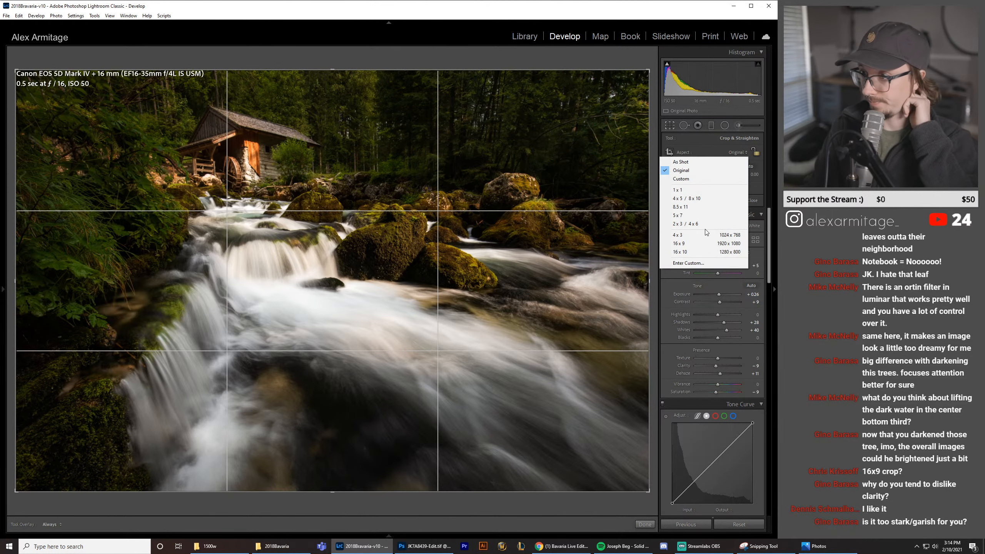
pyautogui.click(704, 243)
pyautogui.moveTo(356, 239); pyautogui.dragTo(356, 246)
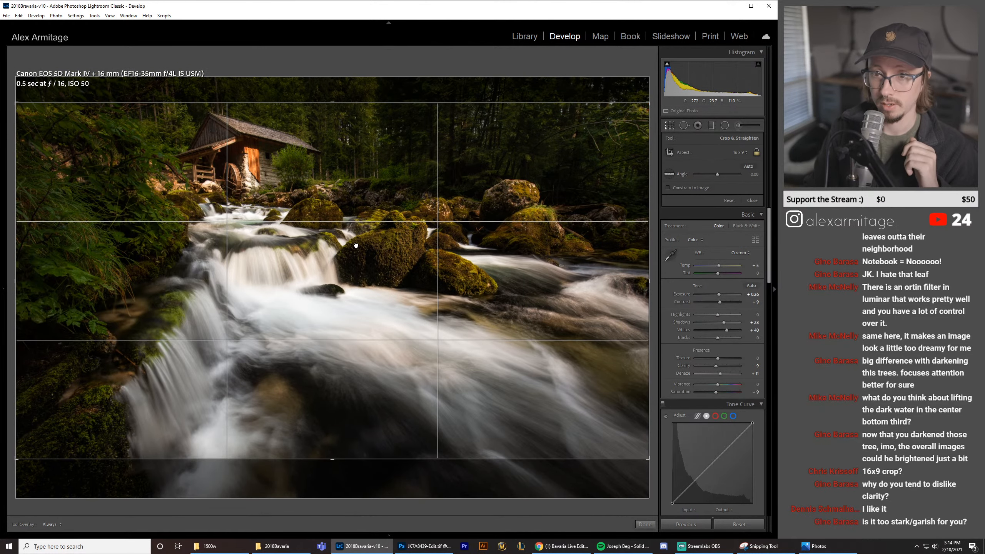
pyautogui.press('Return')
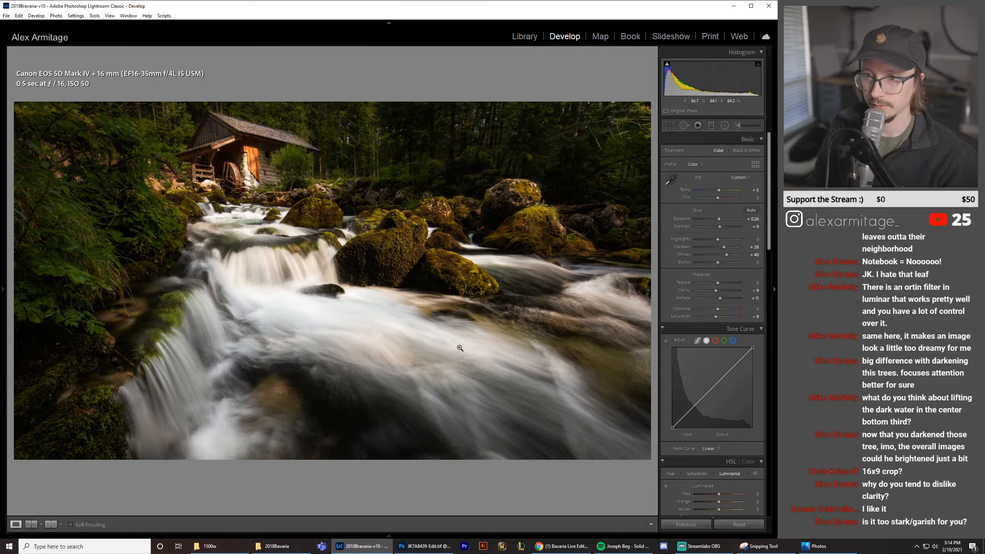
pyautogui.click(671, 126)
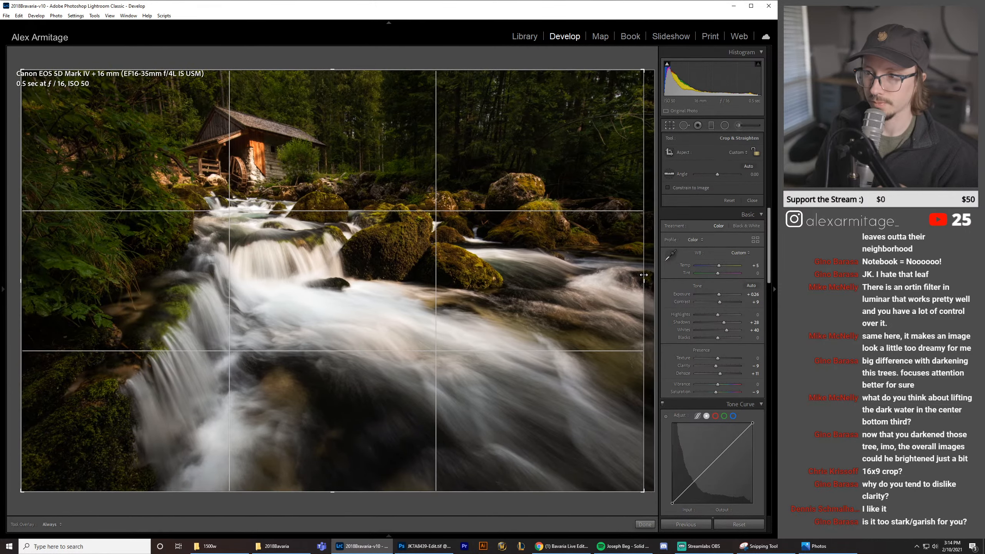
pyautogui.press('r')
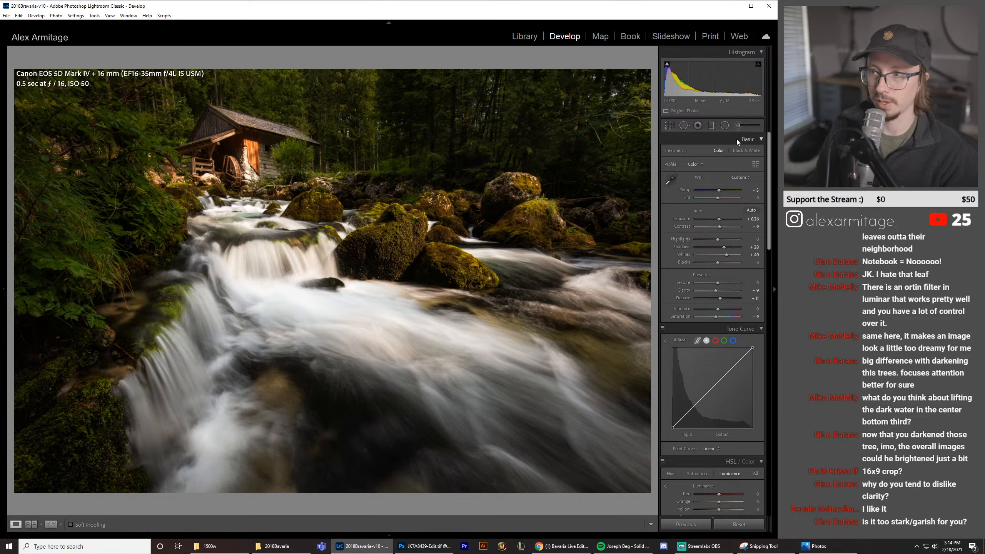
# Step: Draw a diagonal radial filter over the dark trees right of the mill and set its Feather to 93
pyautogui.click(726, 126)
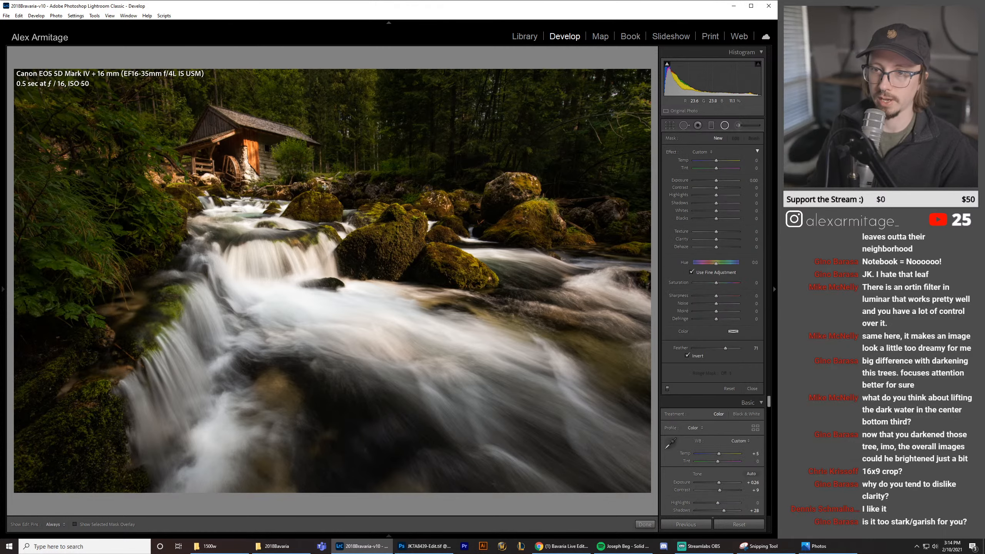
pyautogui.moveTo(302, 215); pyautogui.dragTo(629, 303)
pyautogui.moveTo(558, 269); pyautogui.dragTo(508, 93)
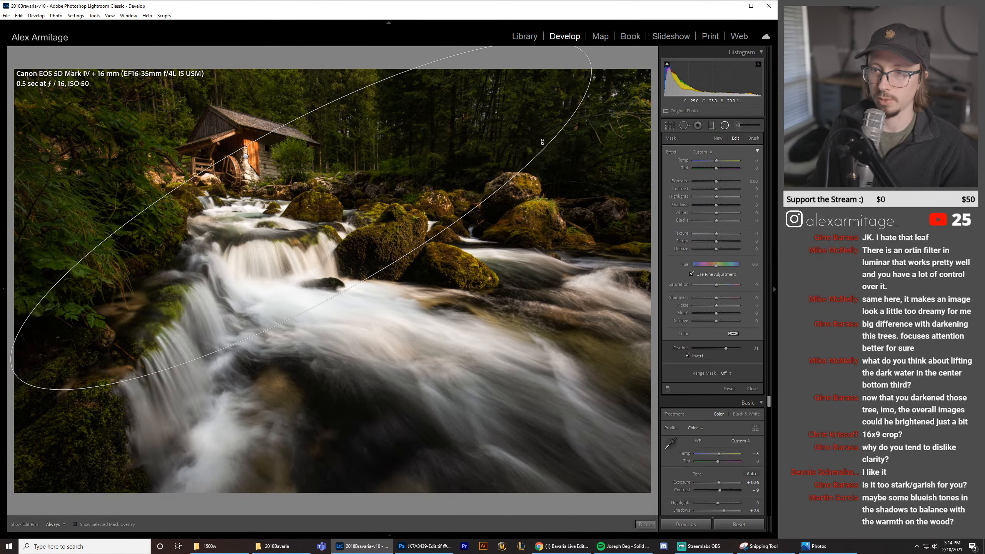
pyautogui.moveTo(313, 206); pyautogui.dragTo(387, 158)
pyautogui.moveTo(725, 348); pyautogui.dragTo(733, 349)
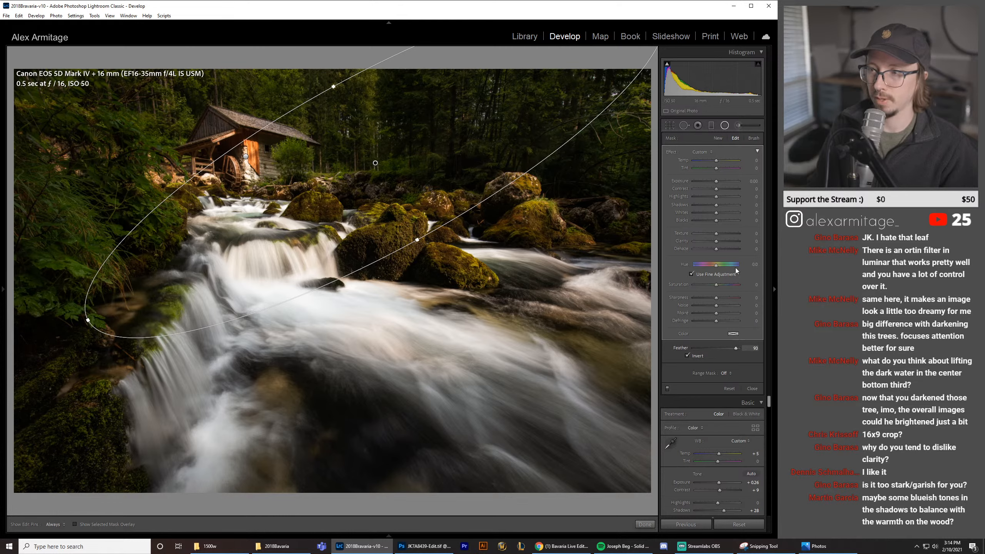
# Step: Darken the tree radial filter with Exposure at −0.53 and Highlights at −31
pyautogui.moveTo(717, 181); pyautogui.dragTo(713, 181)
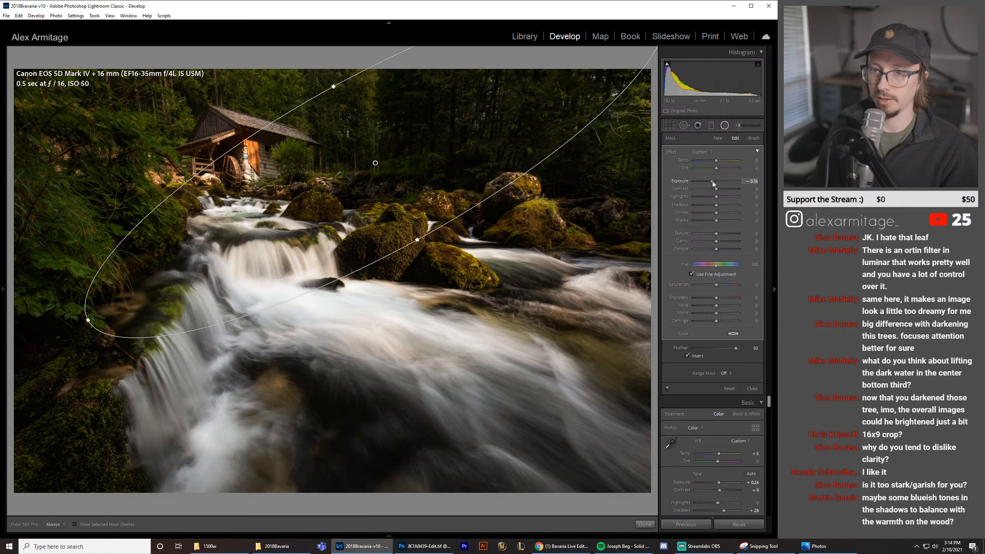
pyautogui.doubleClick(715, 181)
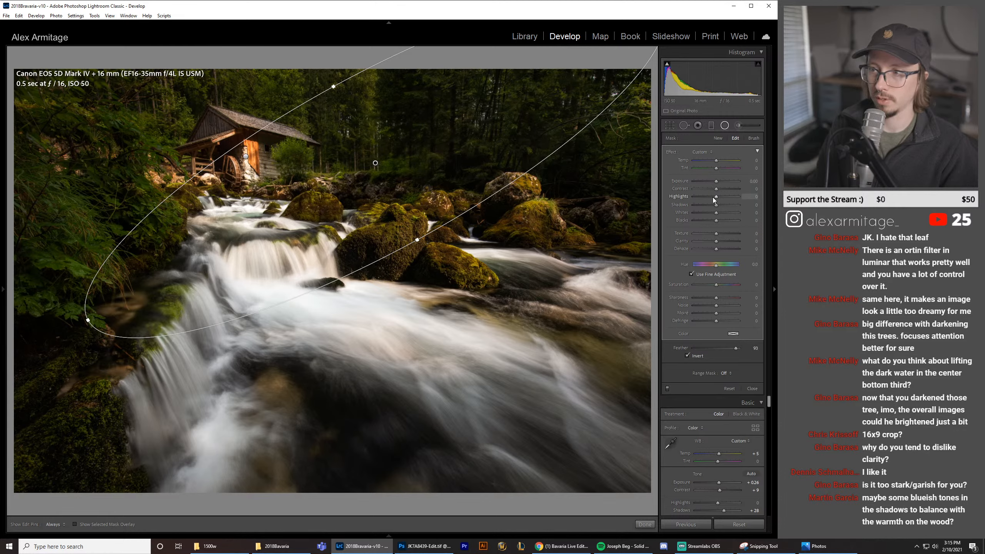
pyautogui.moveTo(713, 197); pyautogui.dragTo(715, 182)
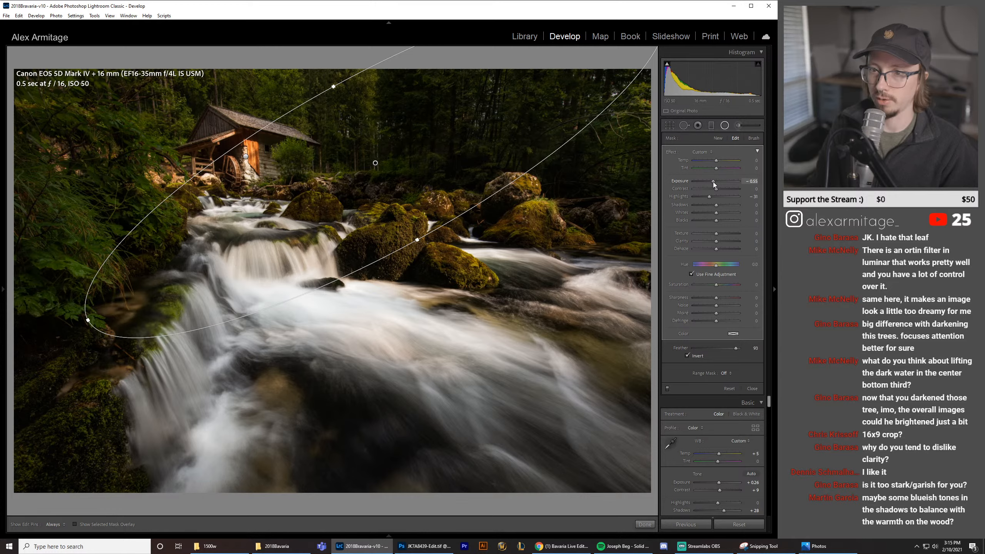
# Step: Limit the tree radial filter with a Luminance range mask, Range 41/100 and Smoothness 27
pyautogui.click(716, 373)
pyautogui.click(715, 387)
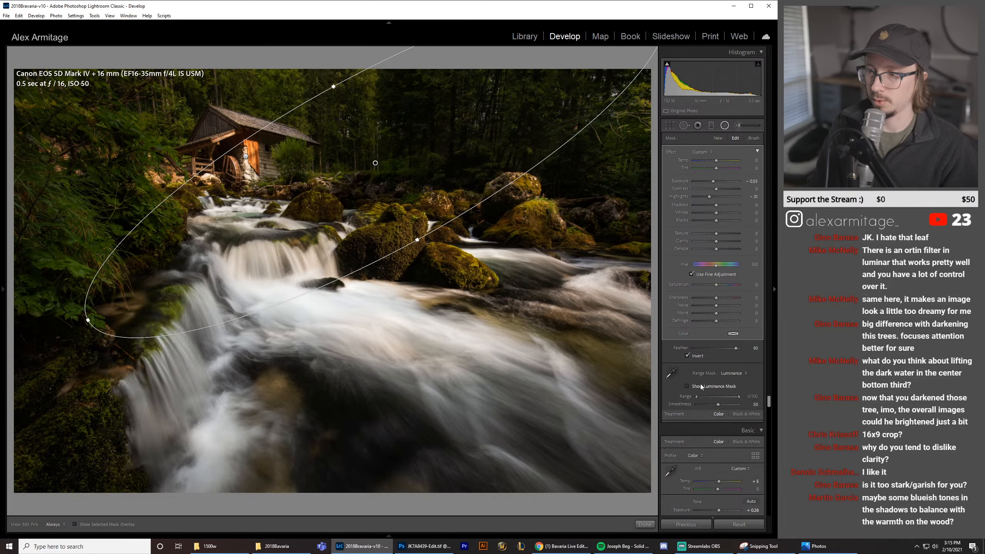
pyautogui.moveTo(697, 397)
pyautogui.mouseDown()
pyautogui.moveTo(715, 396)
pyautogui.moveTo(709, 405)
pyautogui.mouseUp()
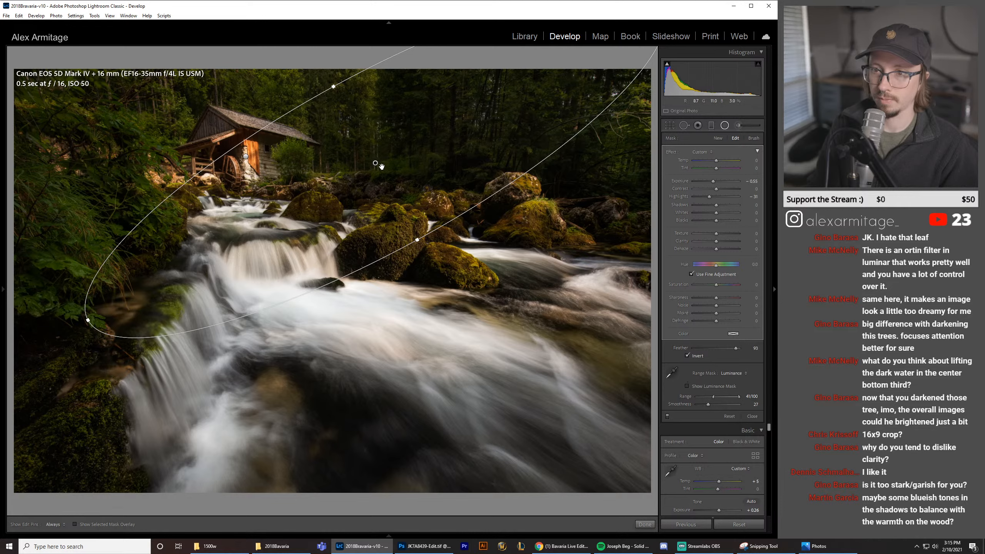
# Step: Shift the tree radial filter slightly left and lower its Highlights to −60
pyautogui.moveTo(381, 166); pyautogui.dragTo(377, 165)
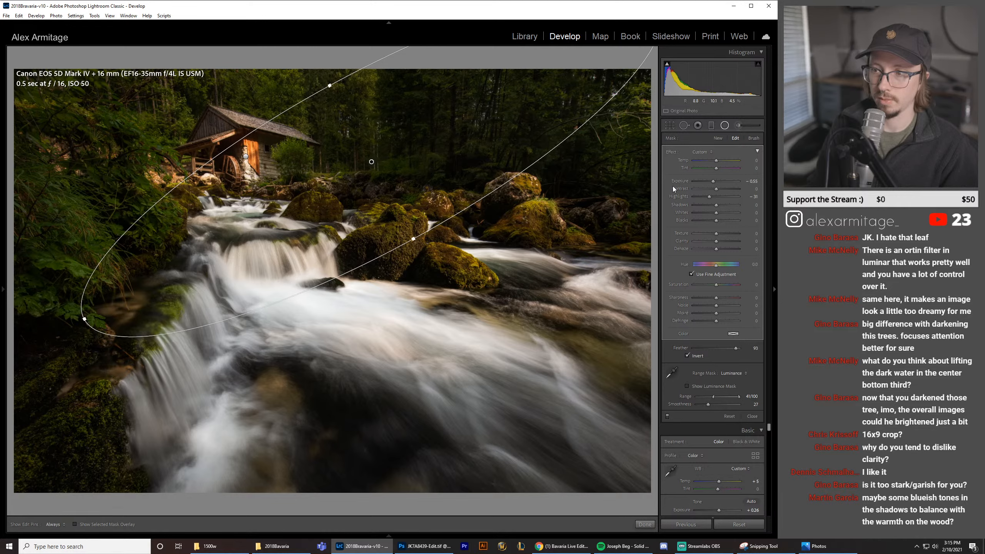
pyautogui.click(698, 197)
pyautogui.moveTo(702, 197); pyautogui.dragTo(703, 196)
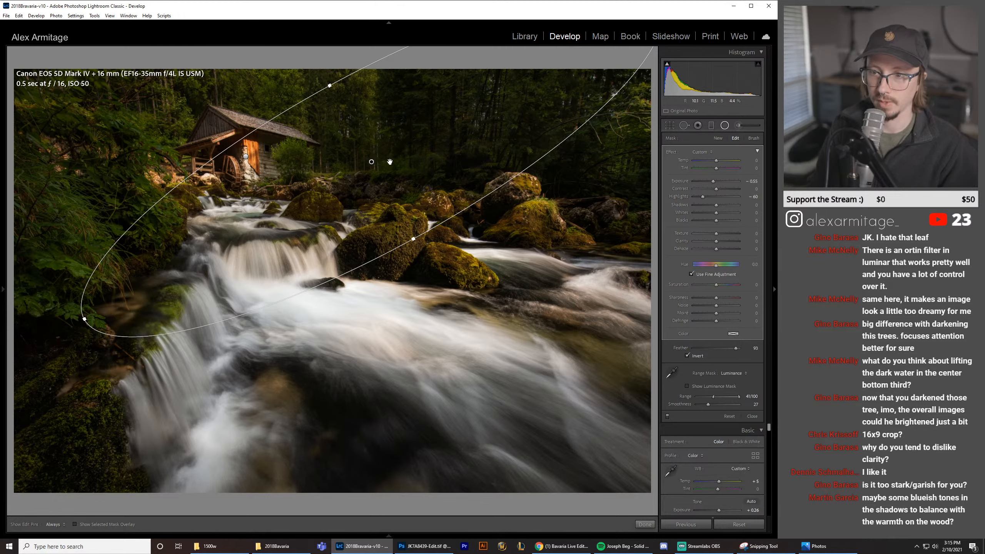
pyautogui.click(725, 127)
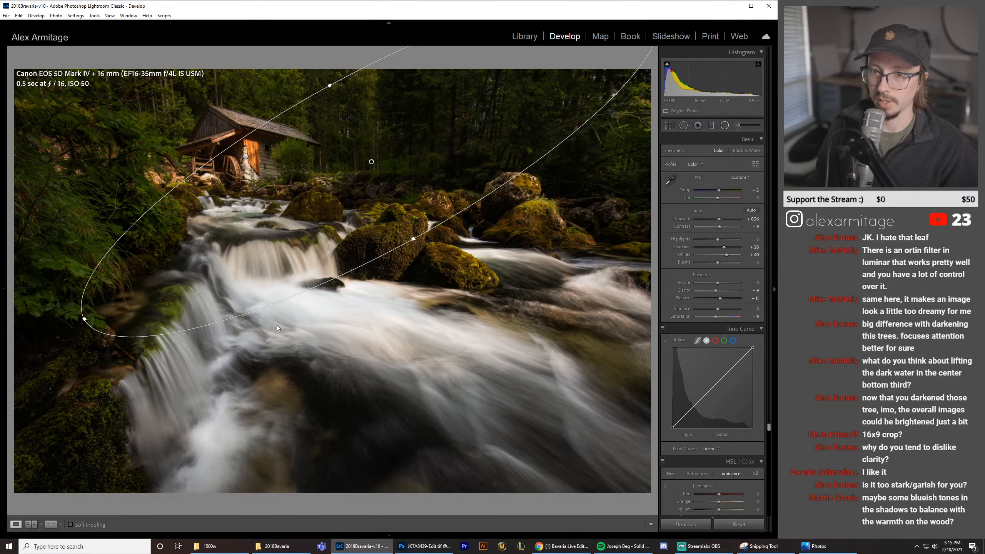
# Step: Draw a radial filter and tilt and position it over the waterfall on the photo's left side
pyautogui.click(725, 125)
pyautogui.moveTo(187, 272); pyautogui.dragTo(265, 444)
pyautogui.moveTo(201, 448); pyautogui.dragTo(146, 439)
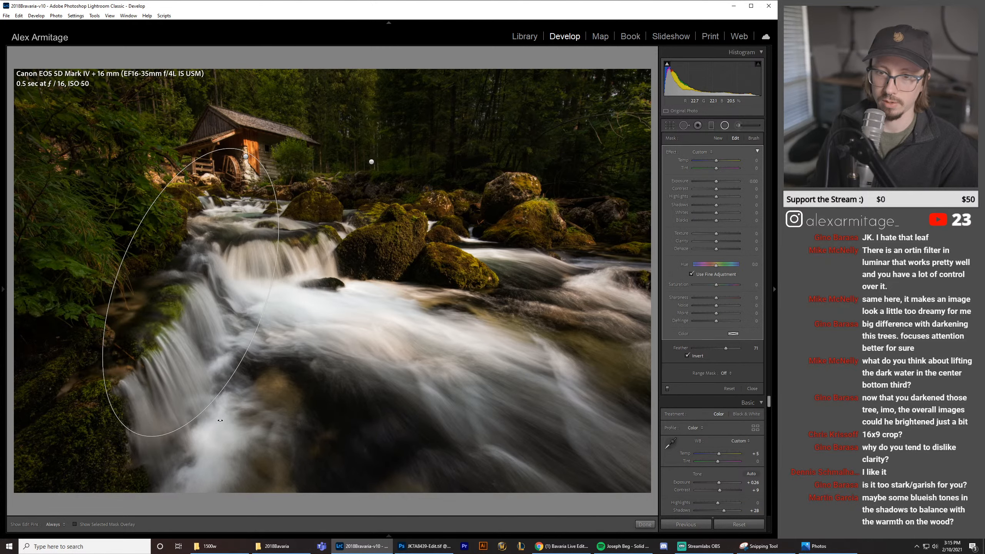
pyautogui.moveTo(195, 300); pyautogui.dragTo(167, 363)
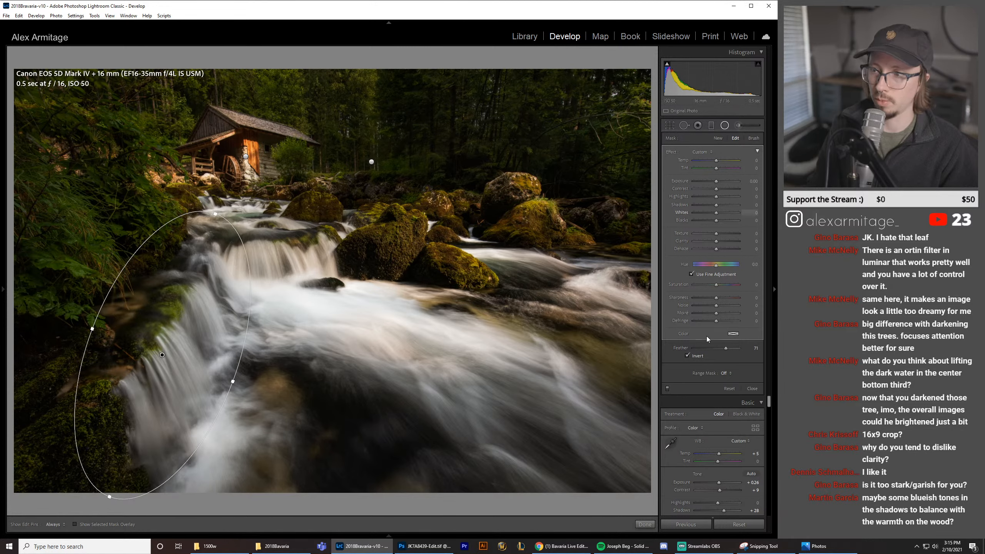
# Step: Brighten the waterfall radial filter with Whites at 21 and Exposure at 0.28
pyautogui.click(721, 212)
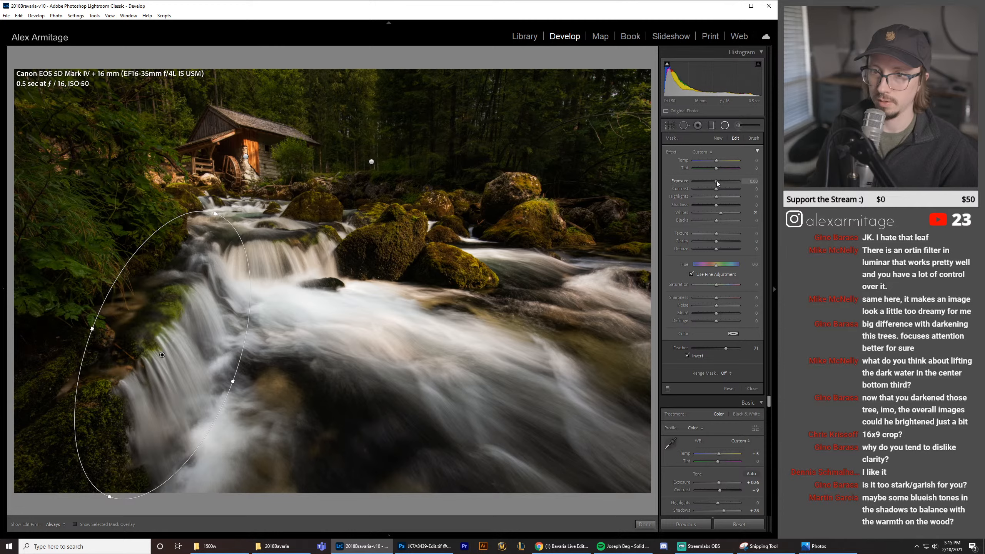
pyautogui.moveTo(717, 180); pyautogui.dragTo(719, 180)
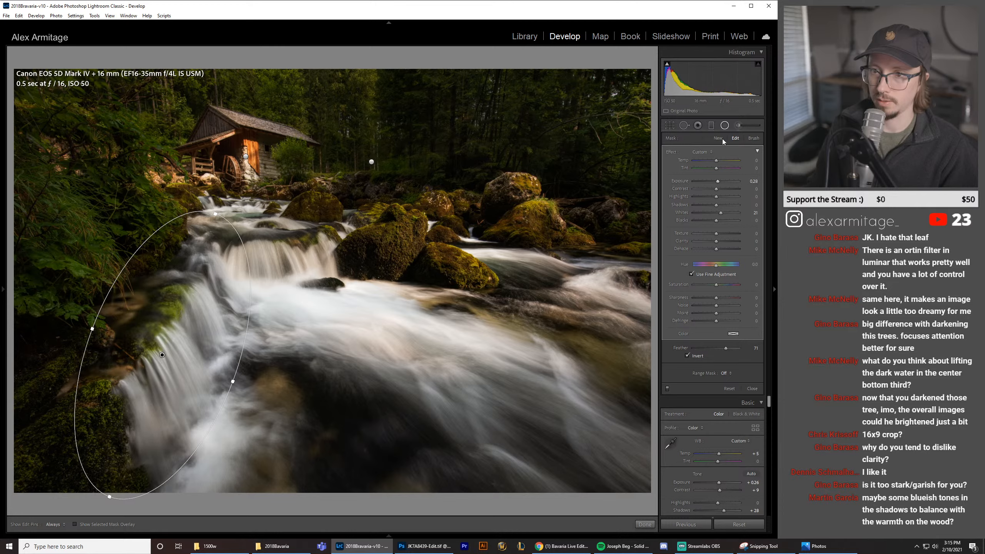
pyautogui.click(724, 126)
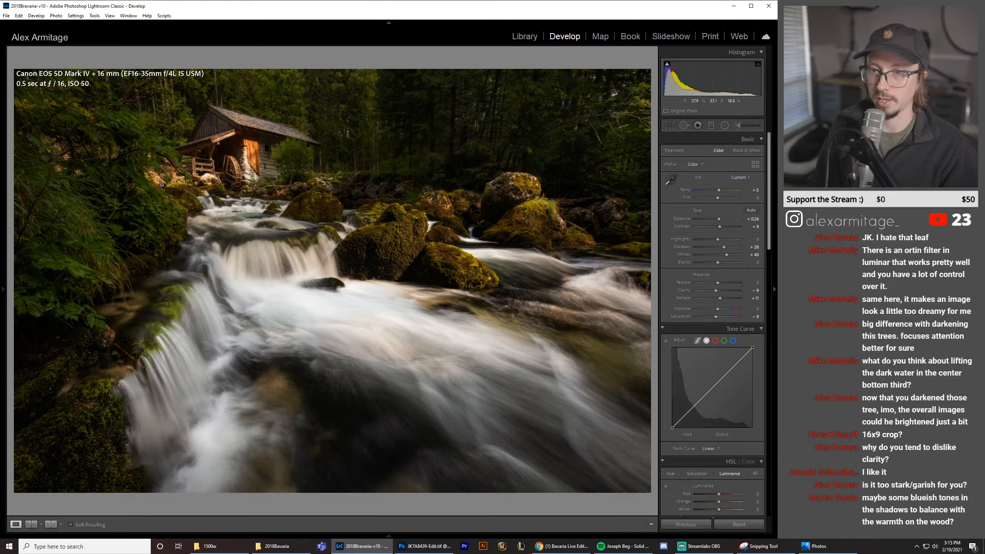
# Step: Delete the radial filter over the dark trees
pyautogui.click(726, 126)
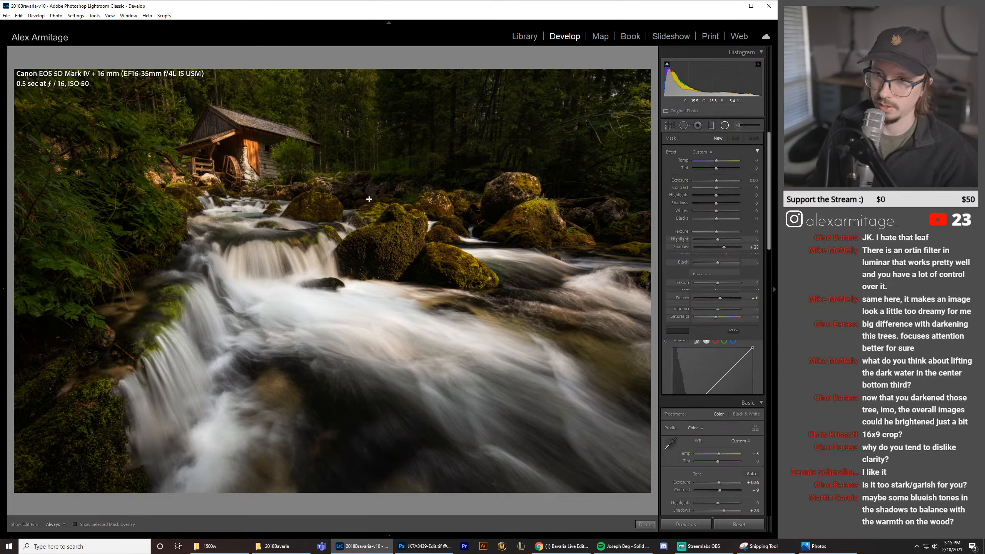
pyautogui.click(371, 162)
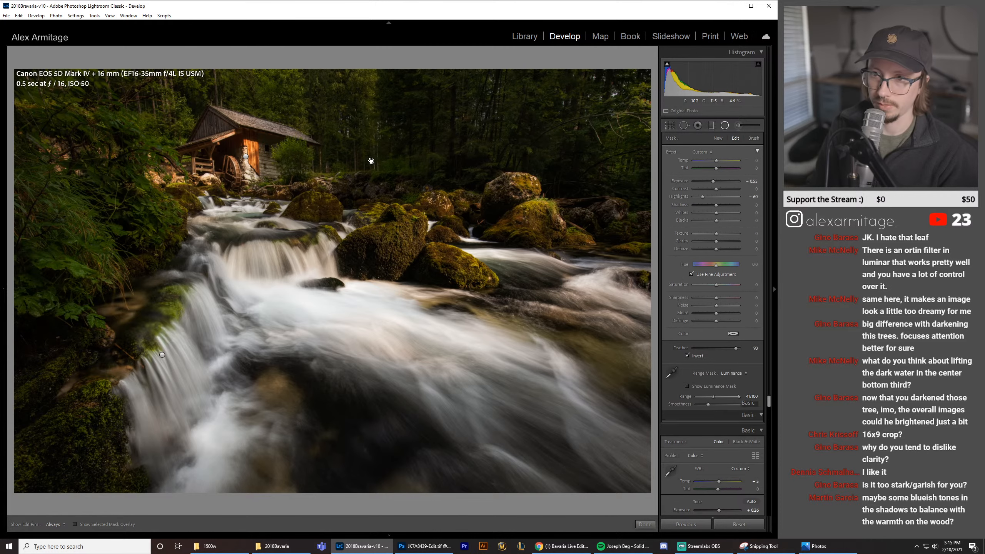
pyautogui.press('Delete')
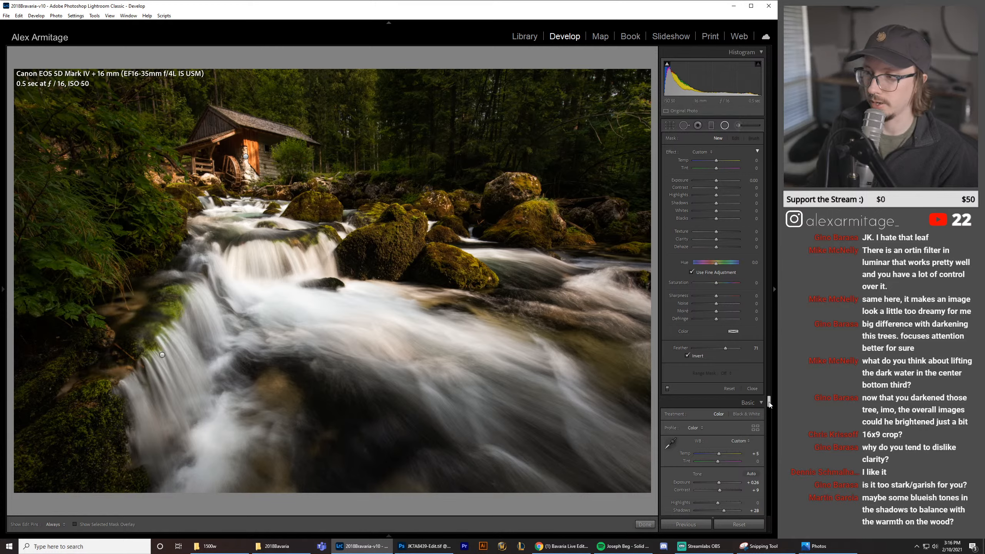
pyautogui.click(725, 126)
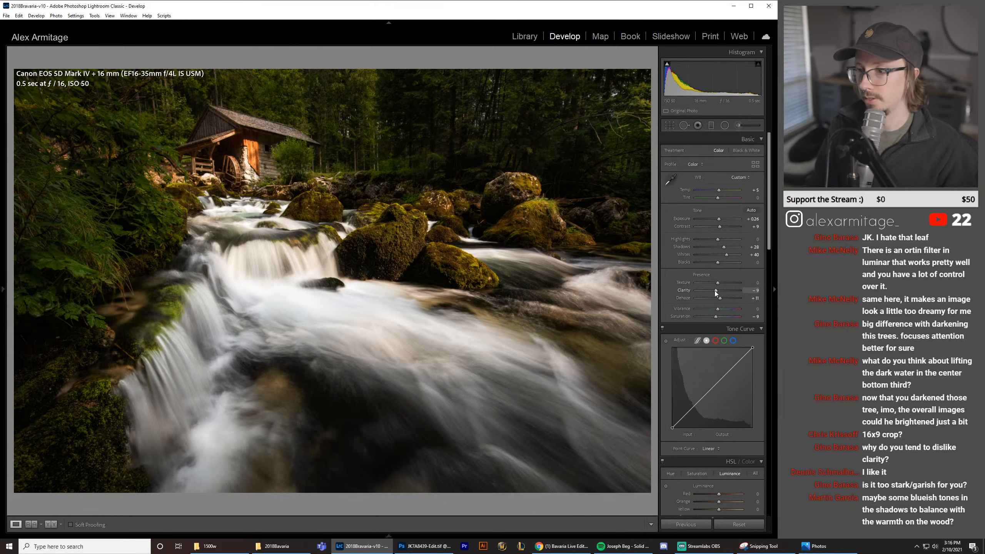
# Step: Try Clarity at +21 on the mossy rocks and the whole photo, and return it to −9
pyautogui.press('z')
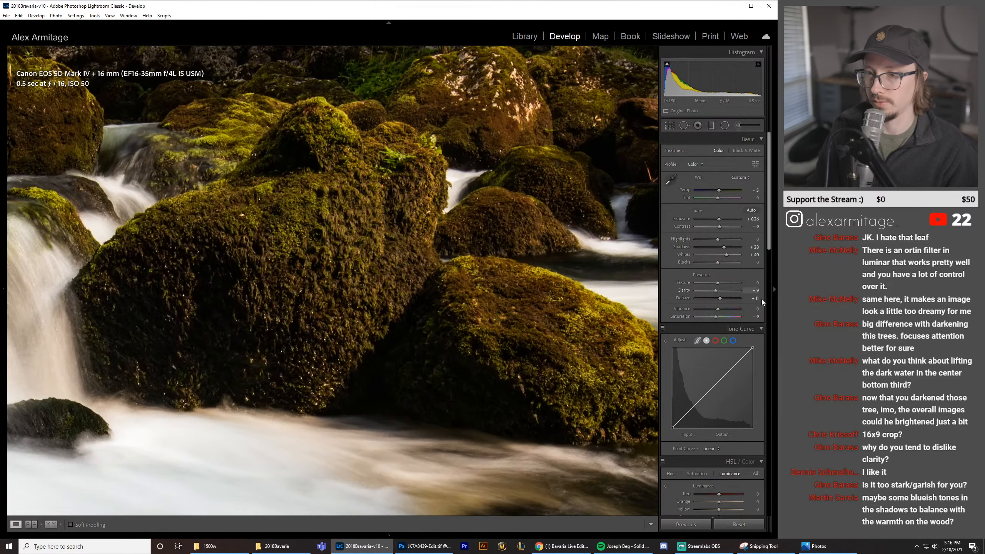
pyautogui.doubleClick(717, 292)
pyautogui.click(722, 291)
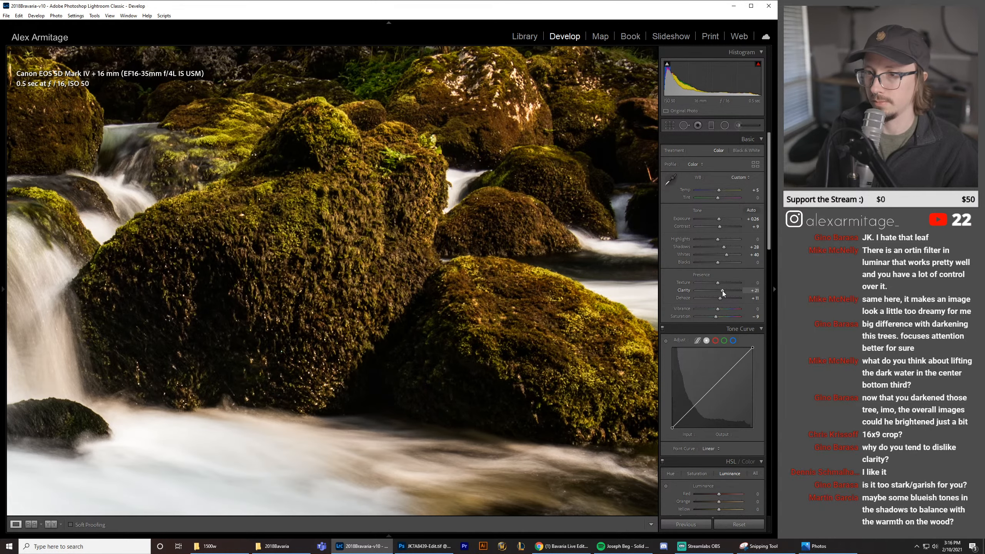
pyautogui.press('z')
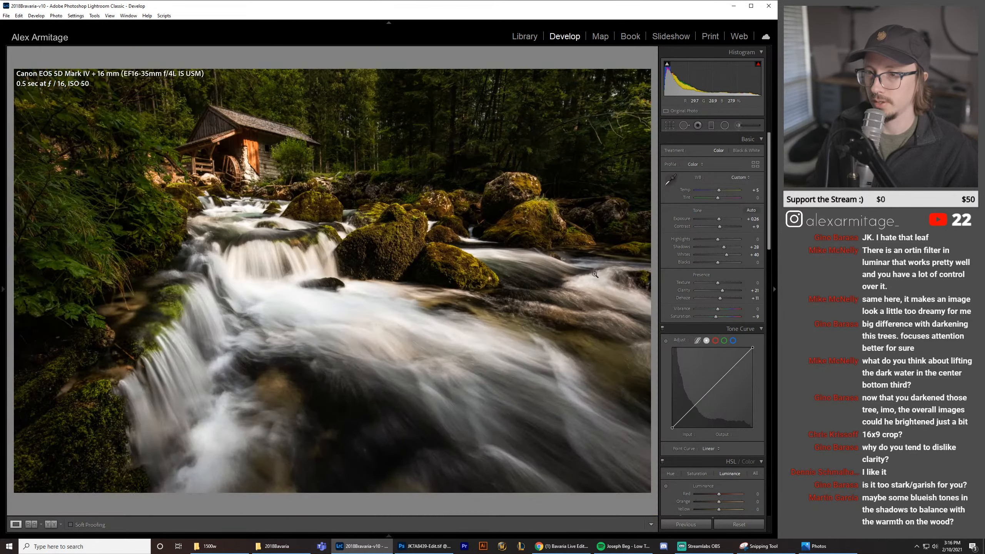
pyautogui.doubleClick(720, 290)
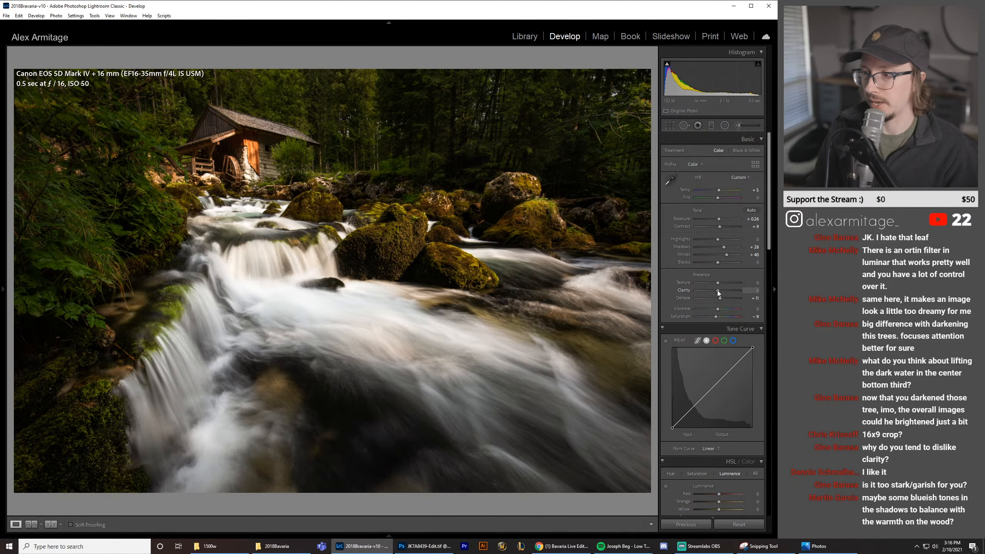
pyautogui.moveTo(717, 293); pyautogui.dragTo(715, 294)
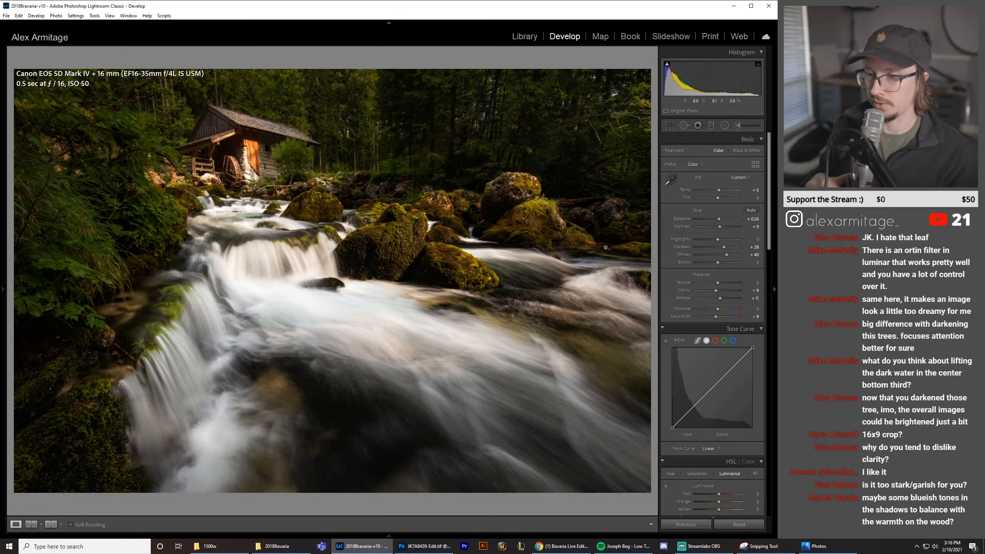
# Step: Compare the photo with Clarity at +23 and set Clarity to −11
pyautogui.click(723, 291)
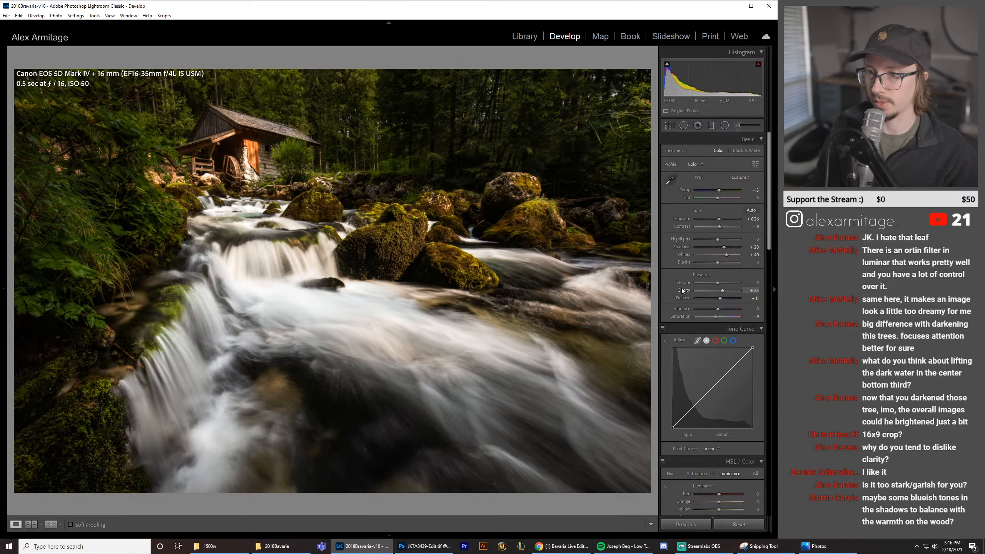
pyautogui.doubleClick(720, 292)
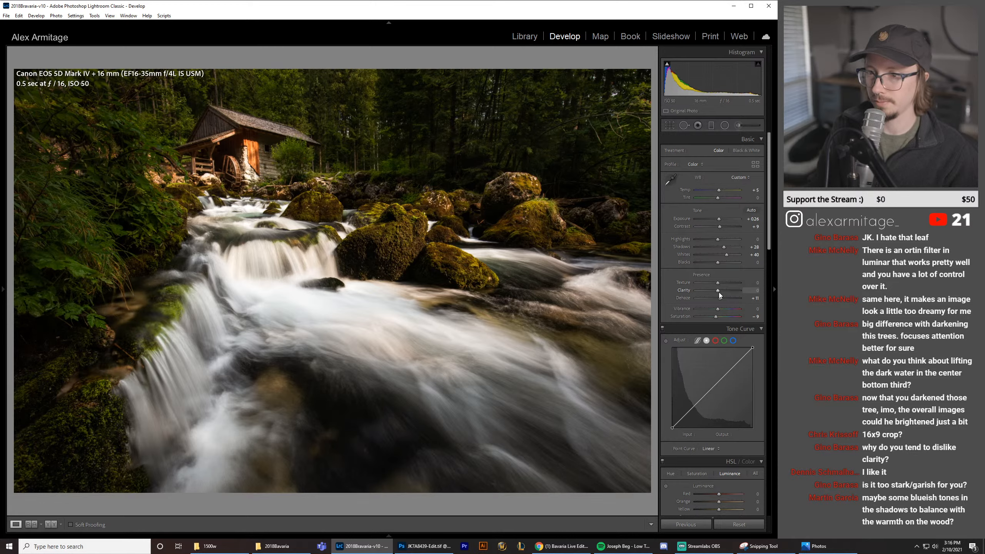
pyautogui.moveTo(718, 291); pyautogui.dragTo(716, 294)
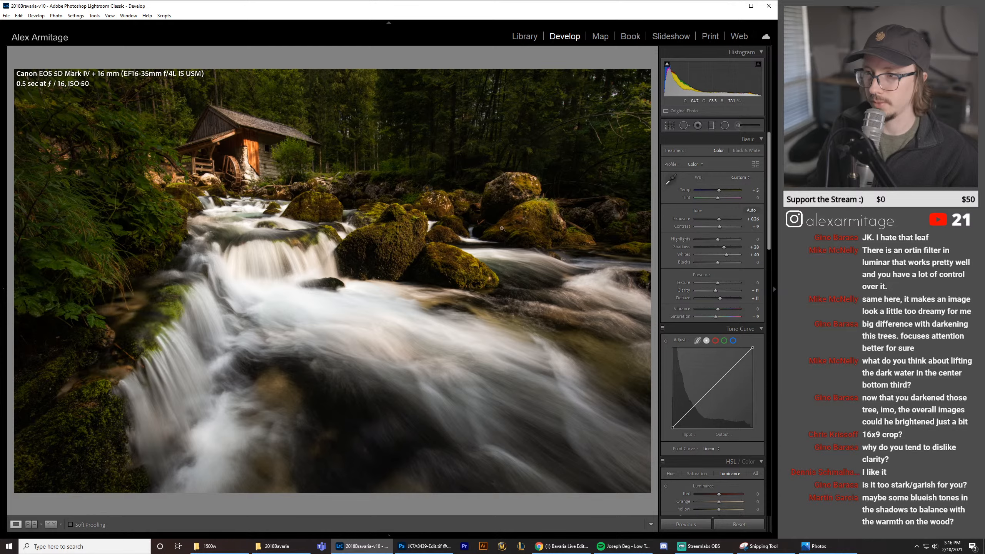
# Step: Check the mossy rocks close up and set the photo's Clarity to −12
pyautogui.click(384, 271)
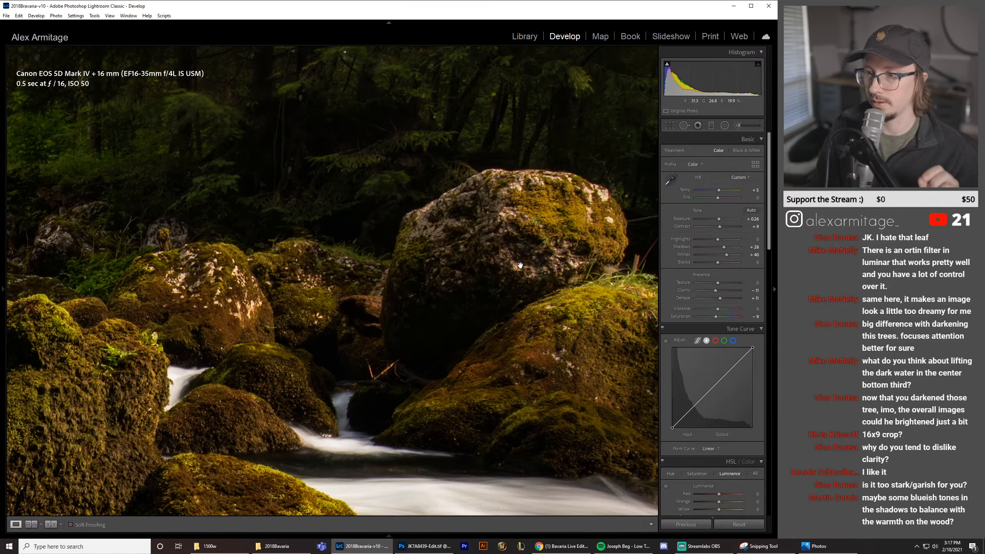
pyautogui.doubleClick(718, 290)
pyautogui.moveTo(718, 292); pyautogui.dragTo(715, 294)
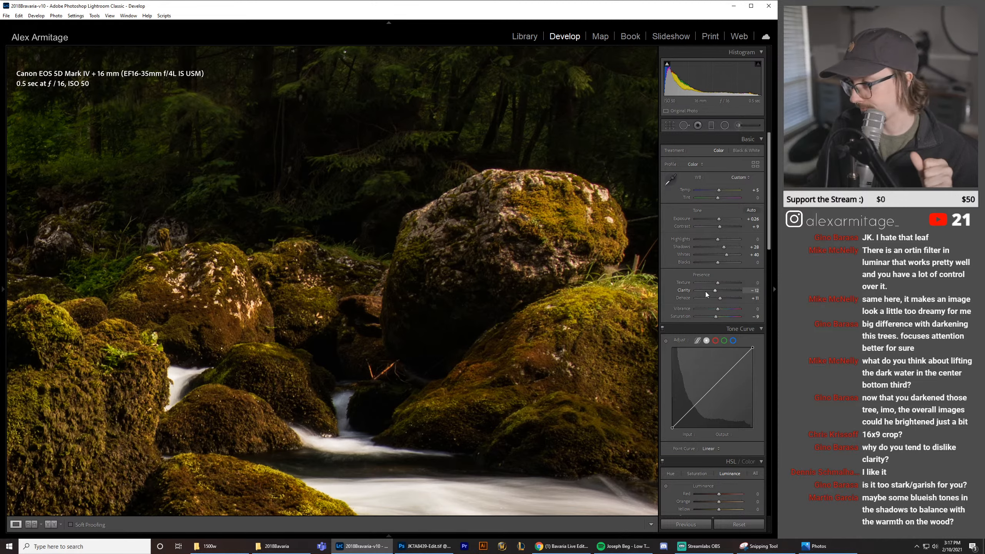
pyautogui.click(329, 271)
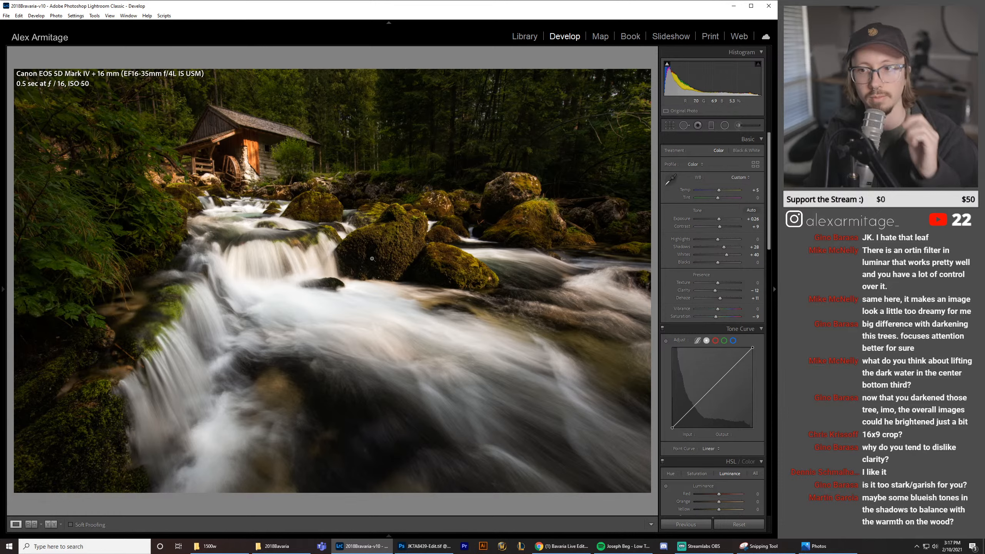
# Step: Try Color Grading with blue shadows at hue 225, saturation 5 and warm orange highlights, and reset both wheels
pyautogui.moveTo(772, 175); pyautogui.dragTo(773, 282)
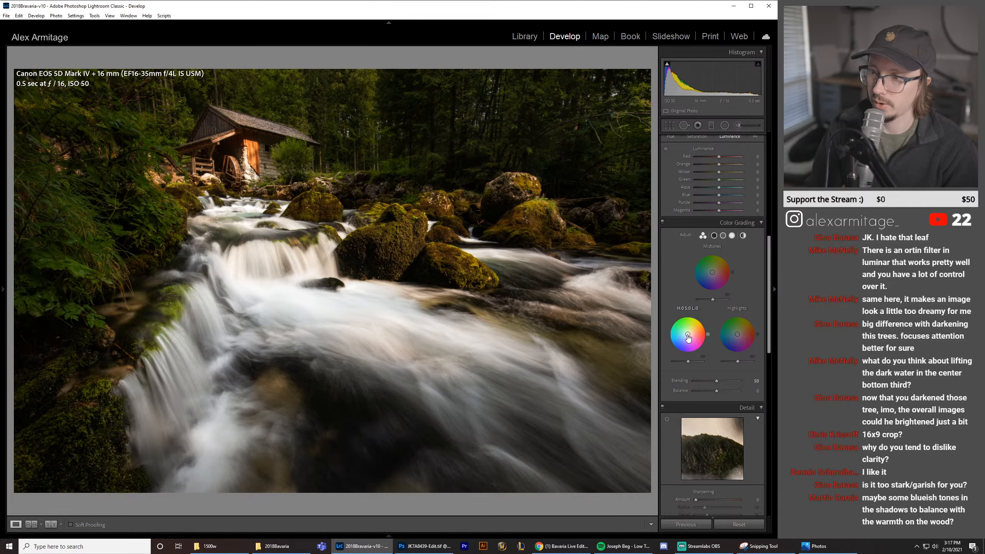
pyautogui.moveTo(688, 338); pyautogui.dragTo(741, 332)
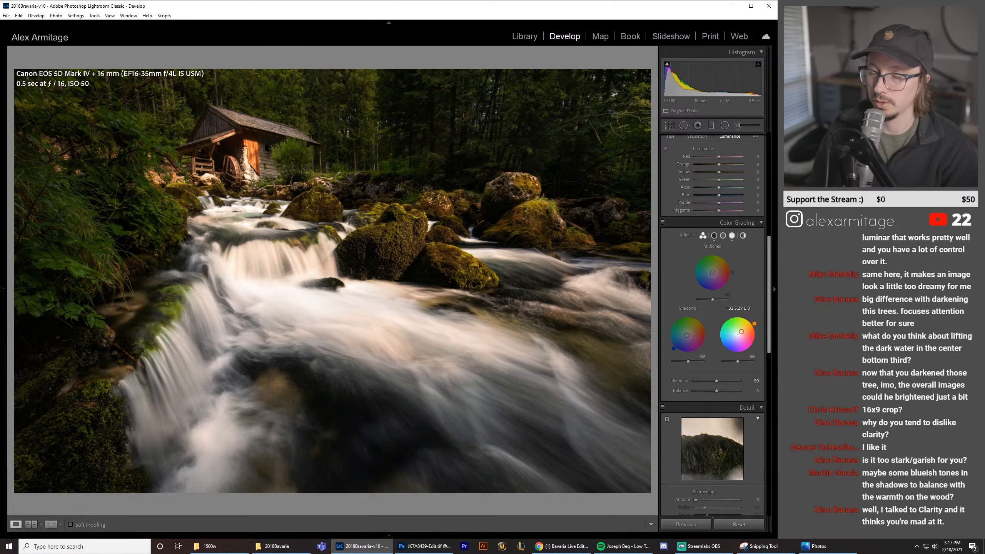
pyautogui.moveTo(687, 335); pyautogui.dragTo(688, 335)
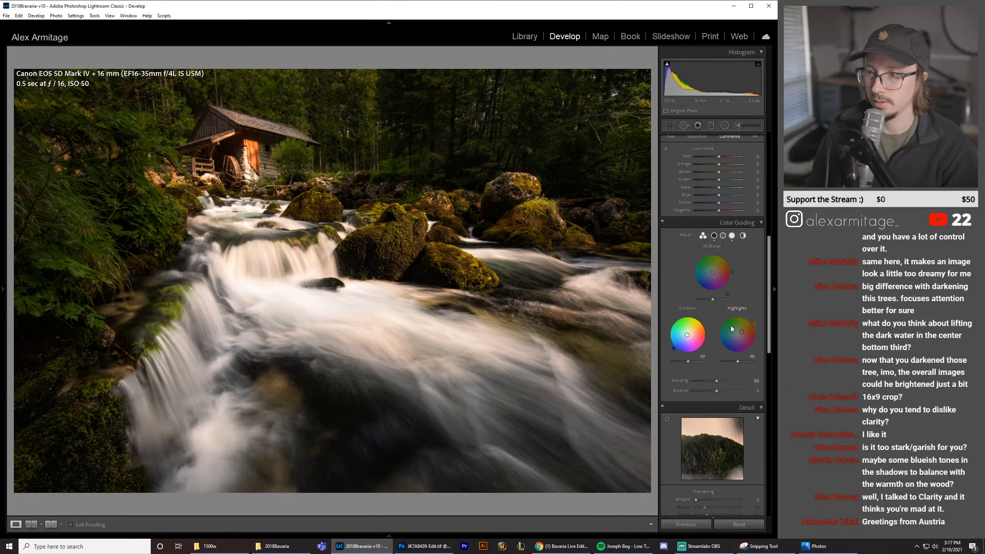
pyautogui.moveTo(741, 333); pyautogui.dragTo(741, 332)
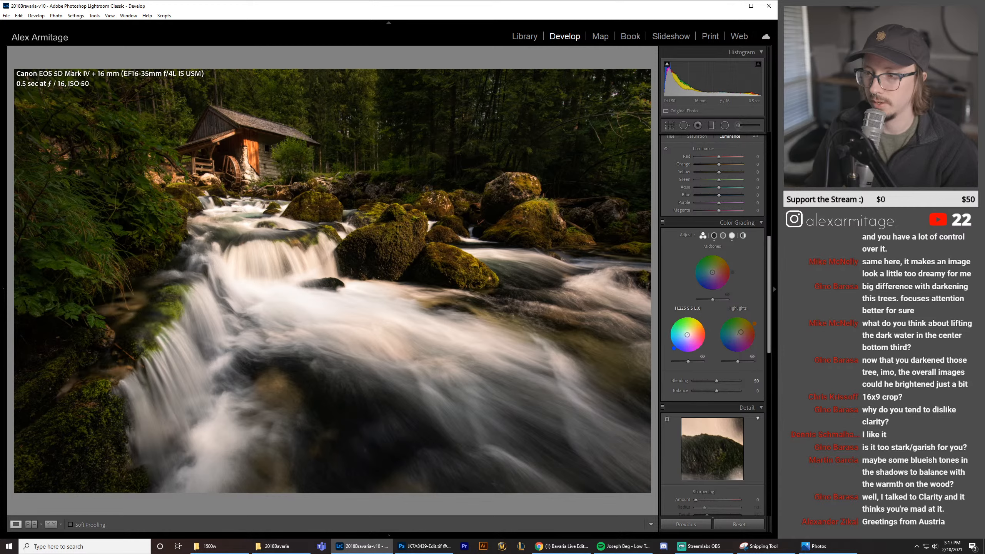
pyautogui.doubleClick(674, 349)
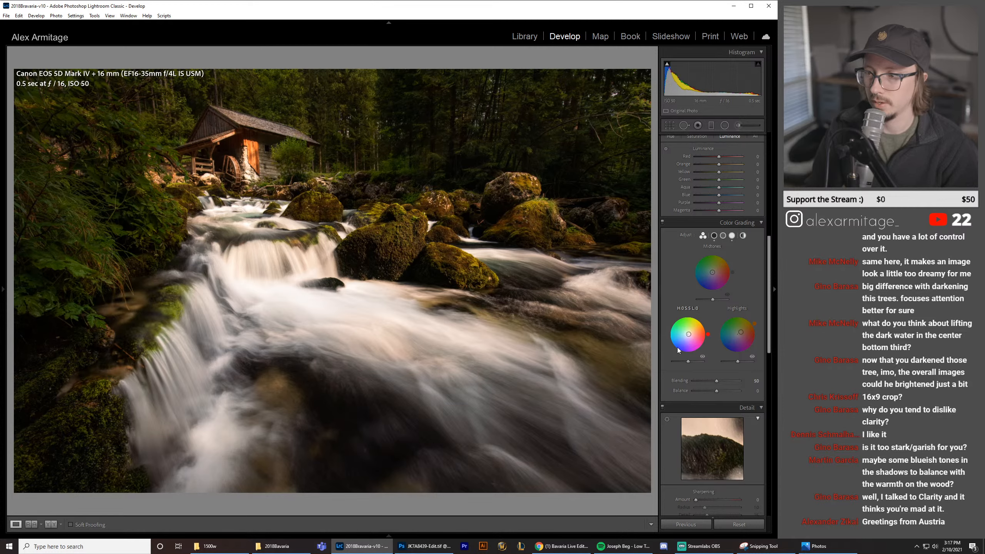
pyautogui.doubleClick(689, 310)
pyautogui.doubleClick(743, 310)
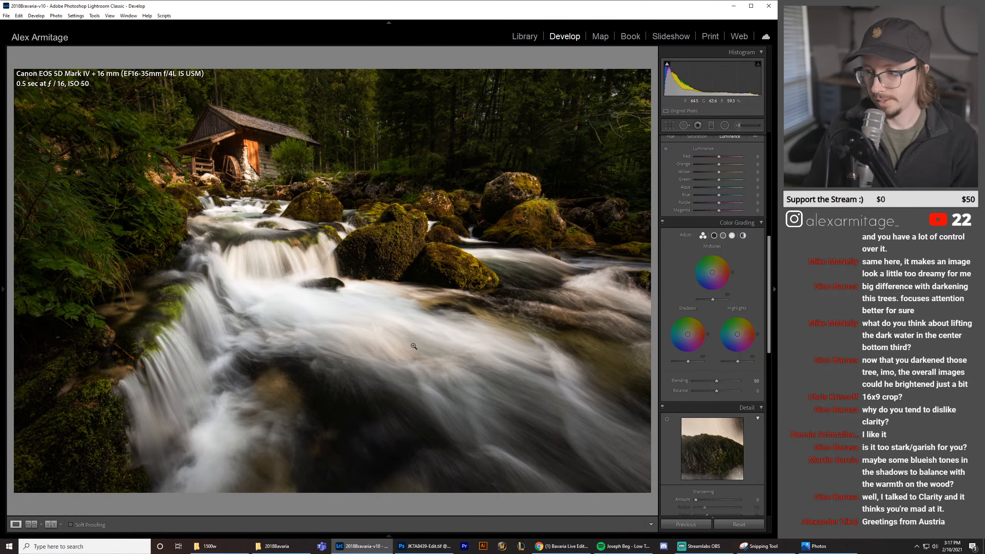
# Step: Compare the vertical shots of the mill and waterfall, and return to the edited horizontal photo JK7A8439-Edit.tif
pyautogui.click(389, 536)
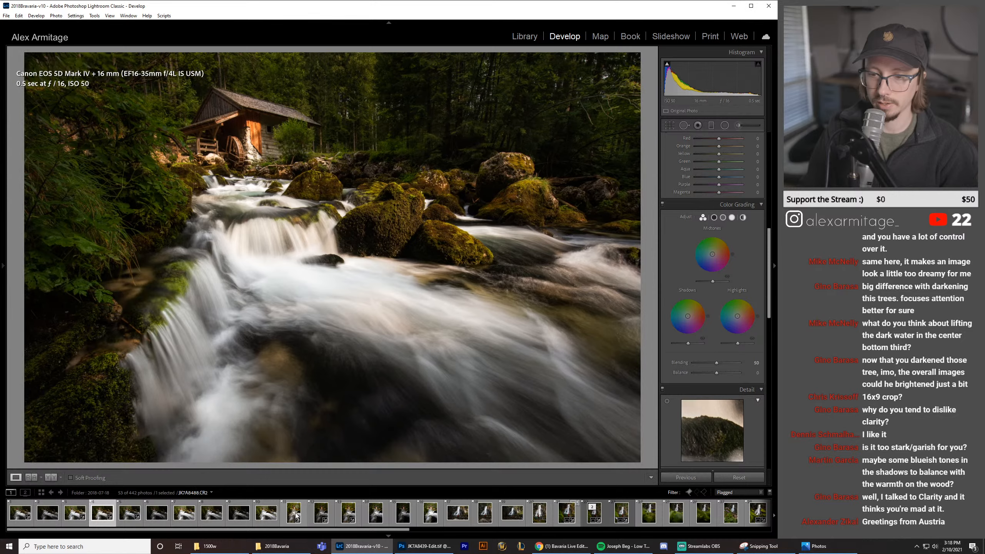
pyautogui.click(295, 515)
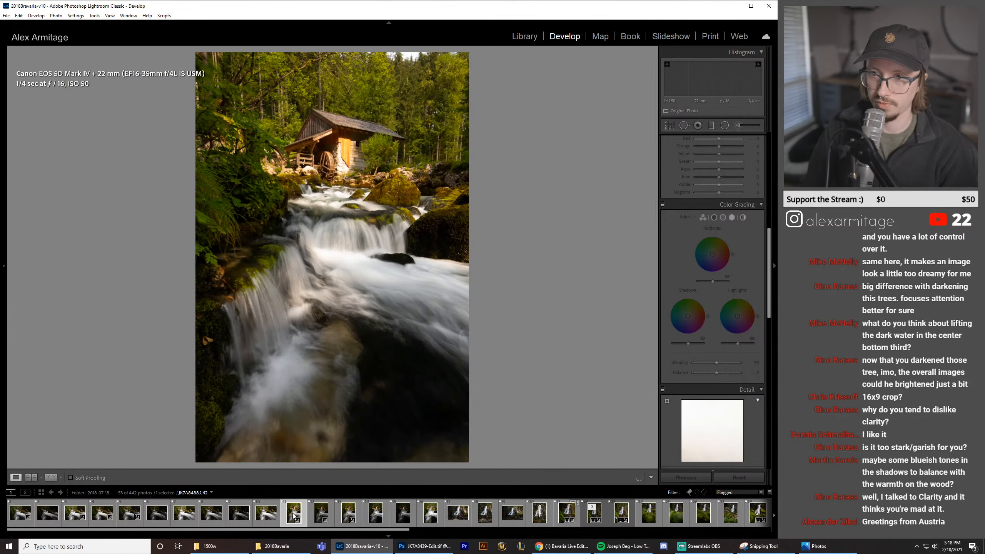
pyautogui.click(322, 516)
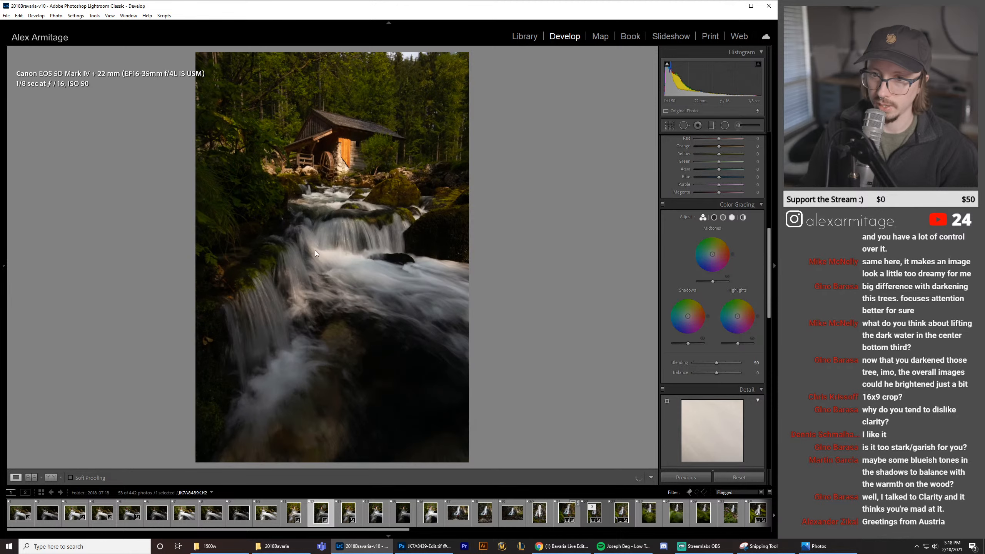
pyautogui.click(294, 519)
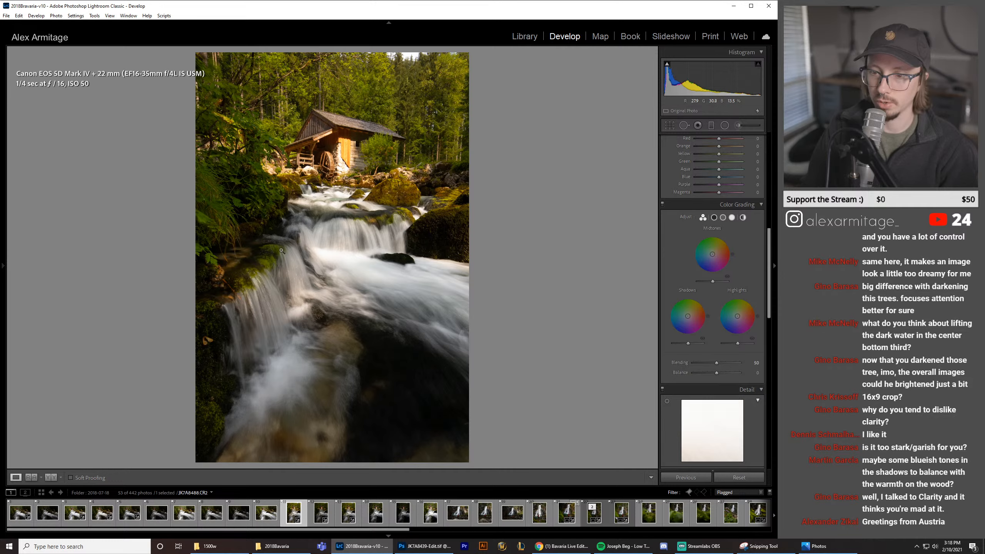
pyautogui.click(347, 514)
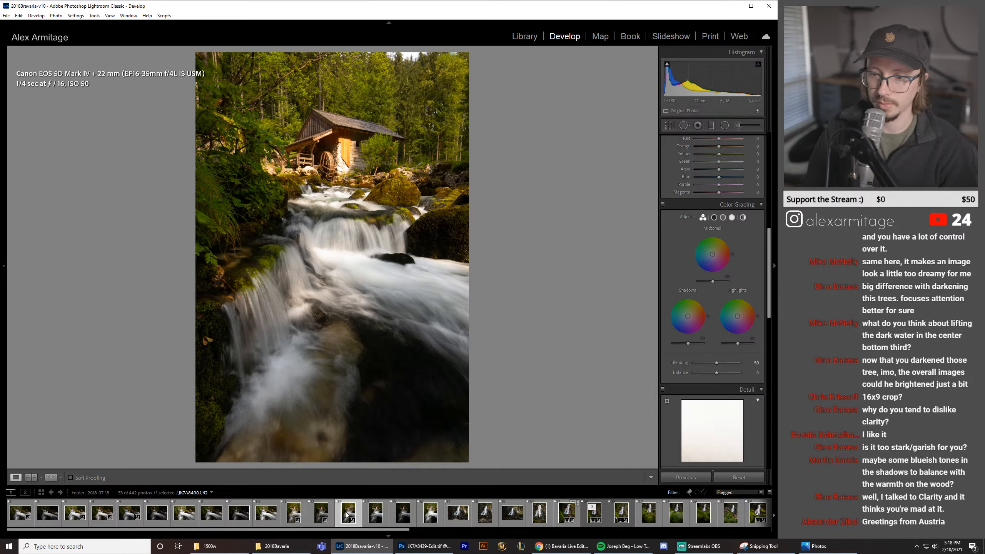
pyautogui.click(328, 517)
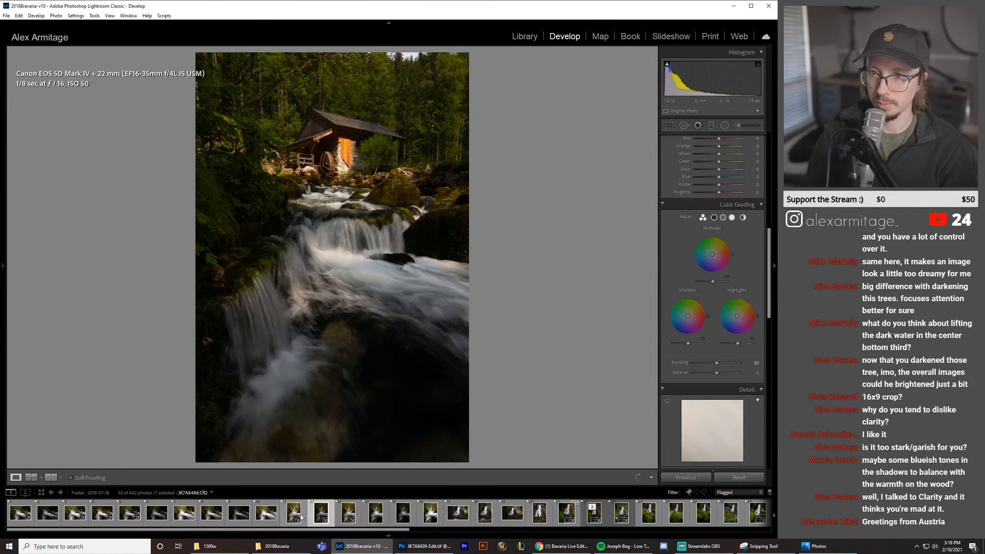
pyautogui.click(301, 518)
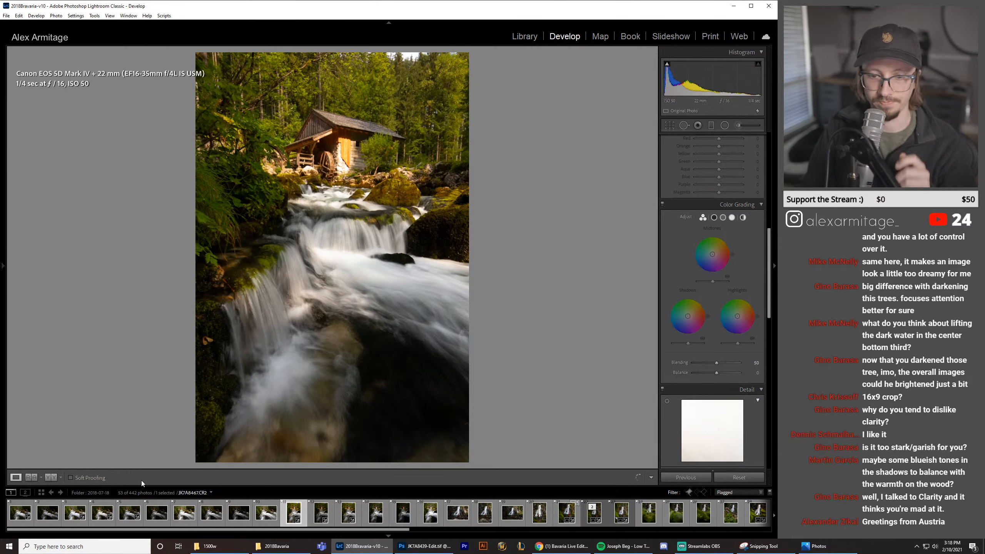
pyautogui.click(102, 513)
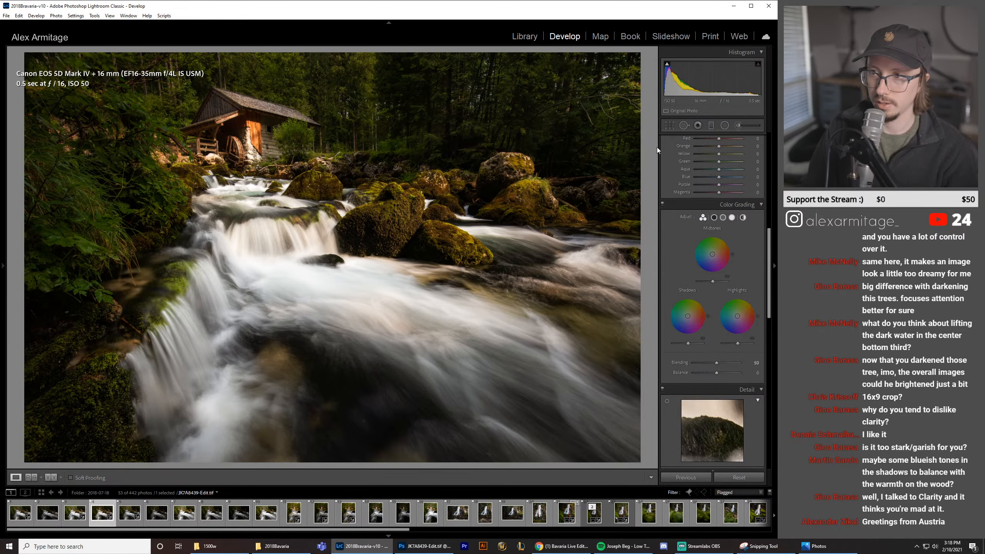
# Step: Try a much narrower crop that cuts away the rocks and water on the photo's right side
pyautogui.click(669, 125)
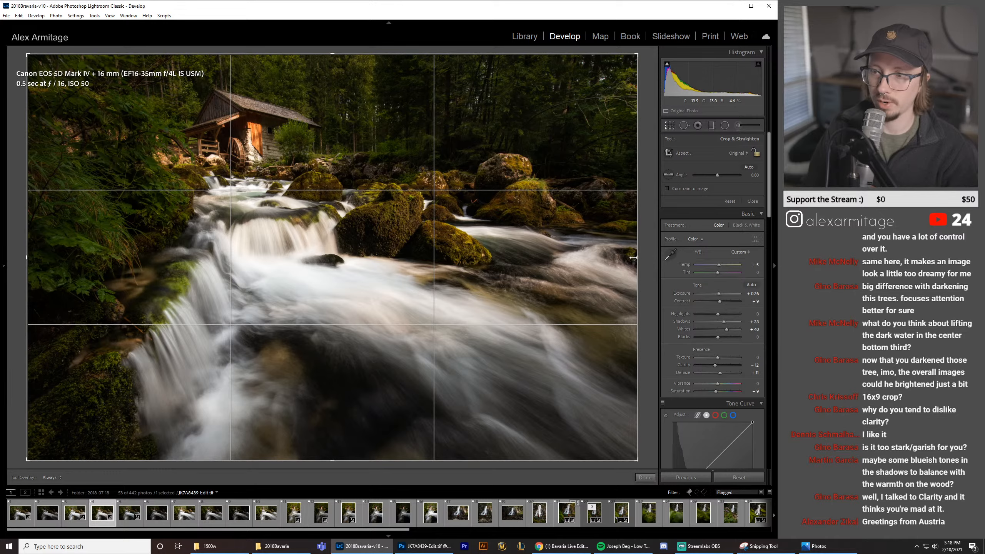
pyautogui.moveTo(633, 257); pyautogui.dragTo(568, 262)
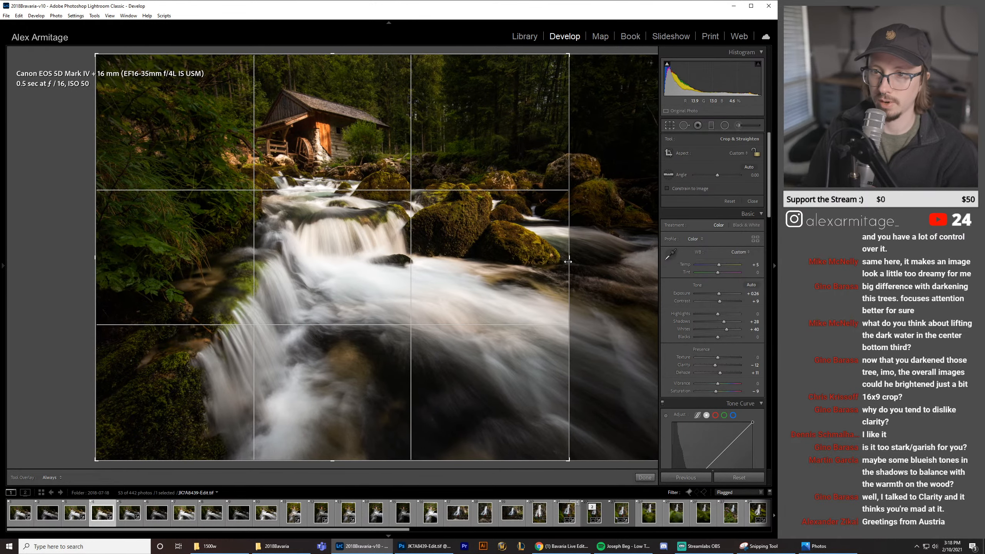
pyautogui.click(670, 126)
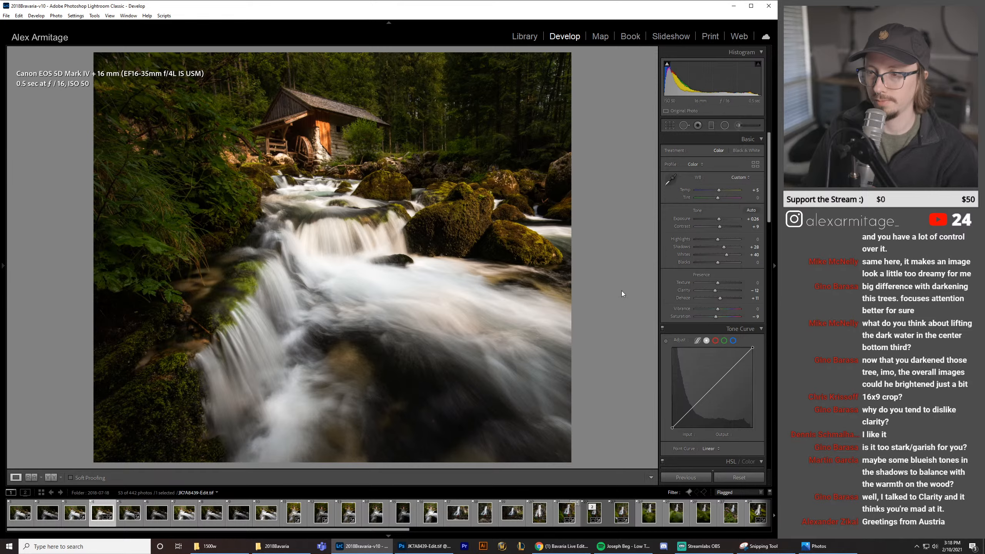
# Step: Add a large radial filter centred on the waterfall, reaching from the mill down to the foreground water
pyautogui.hotkey('shift', 'm')
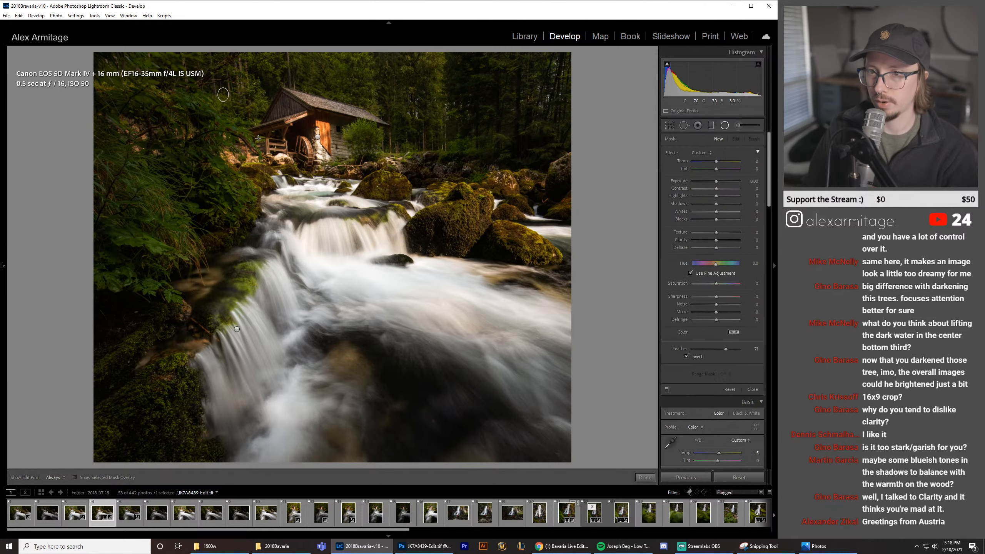
pyautogui.moveTo(224, 95); pyautogui.dragTo(392, 339)
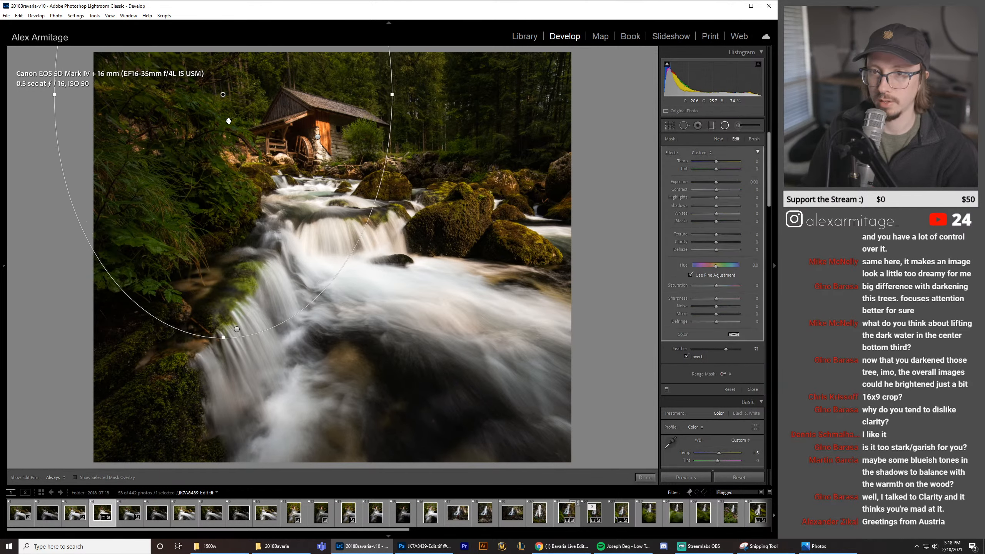
pyautogui.moveTo(232, 122); pyautogui.dragTo(347, 272)
pyautogui.moveTo(181, 256); pyautogui.dragTo(165, 258)
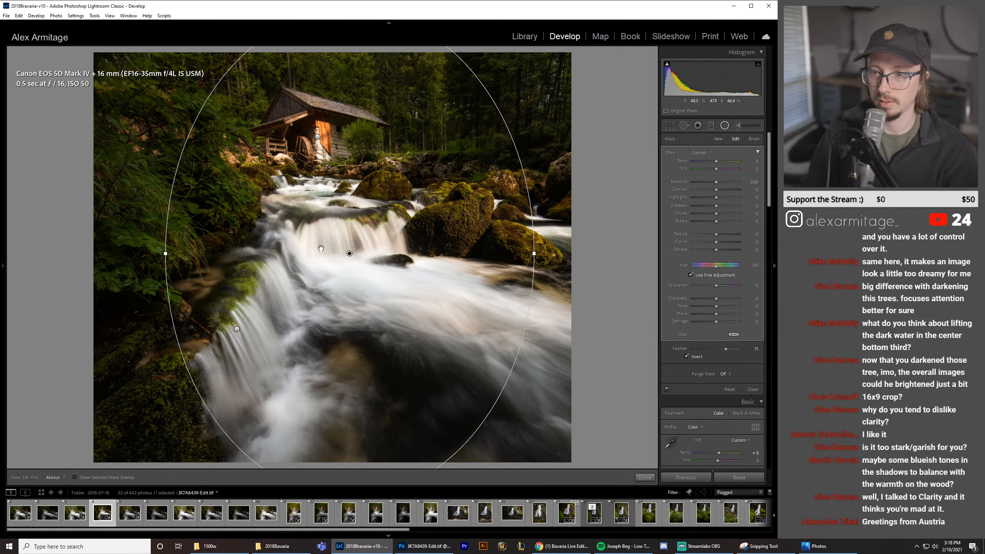
pyautogui.moveTo(348, 257); pyautogui.dragTo(333, 235)
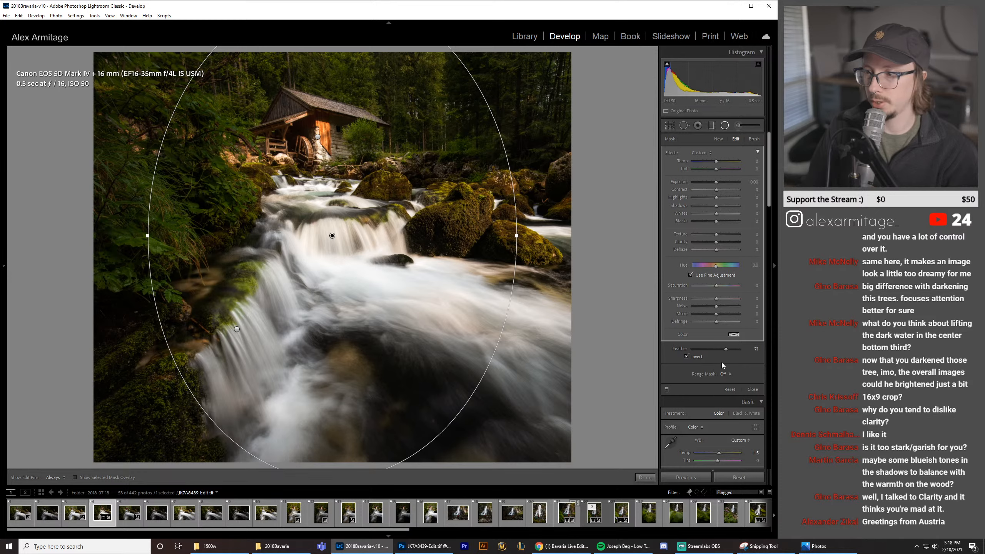
# Step: Make the radial filter affect the area outside the ellipse, with Feather at 90 and Exposure at −0.57
pyautogui.click(686, 356)
pyautogui.moveTo(726, 349); pyautogui.dragTo(739, 351)
pyautogui.moveTo(717, 183); pyautogui.dragTo(713, 184)
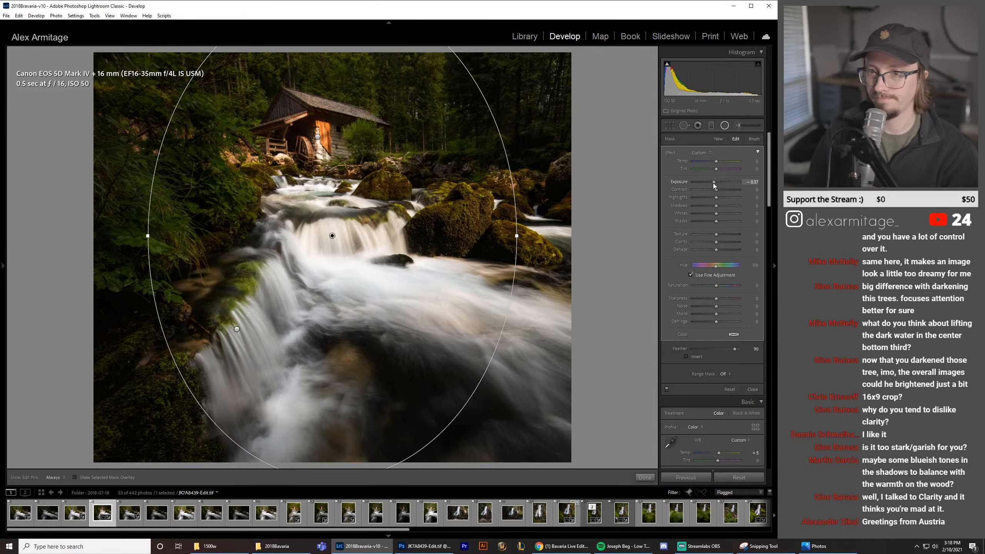
pyautogui.moveTo(716, 198); pyautogui.dragTo(712, 198)
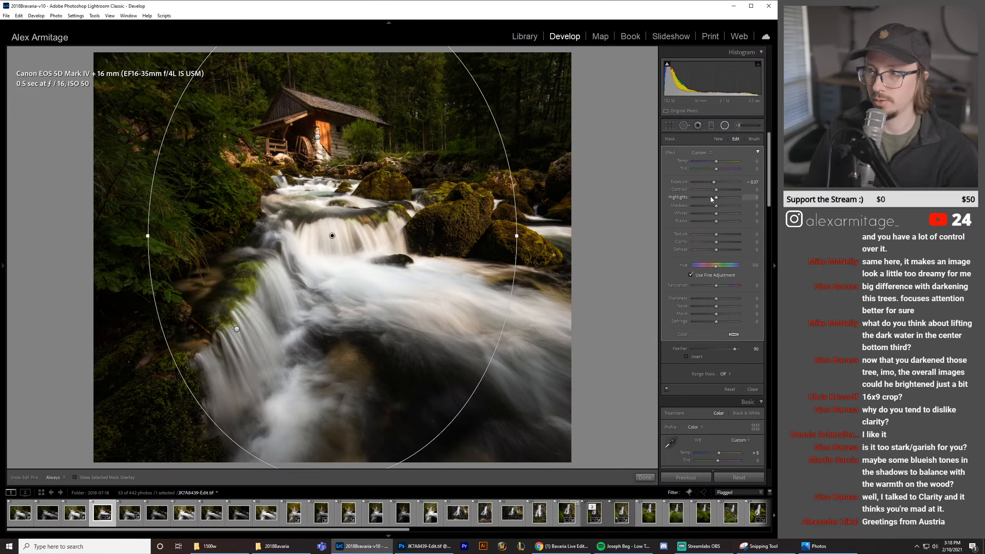
pyautogui.click(725, 125)
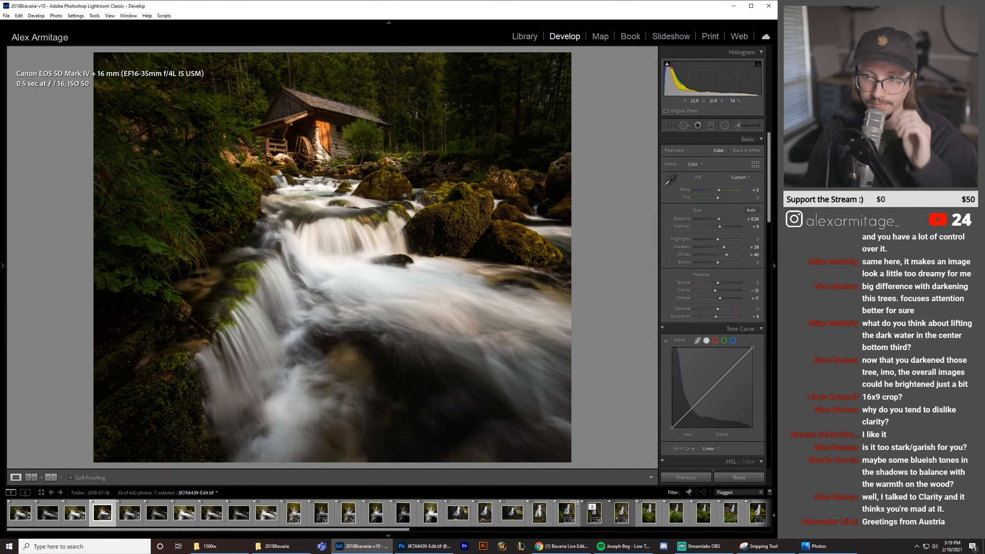
# Step: Reset the crop to the full original frame
pyautogui.press('r')
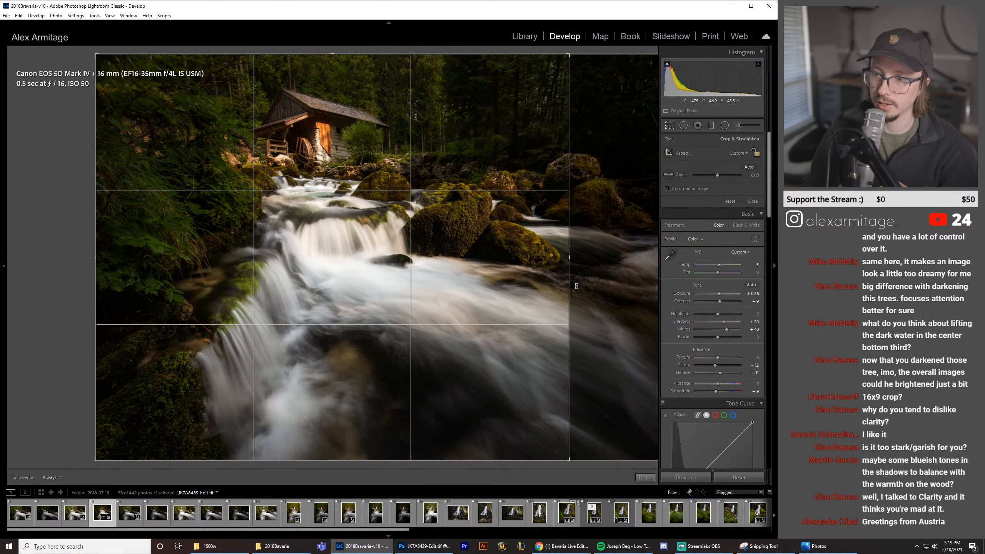
pyautogui.hotkey('ctrl', 'alt', 'r')
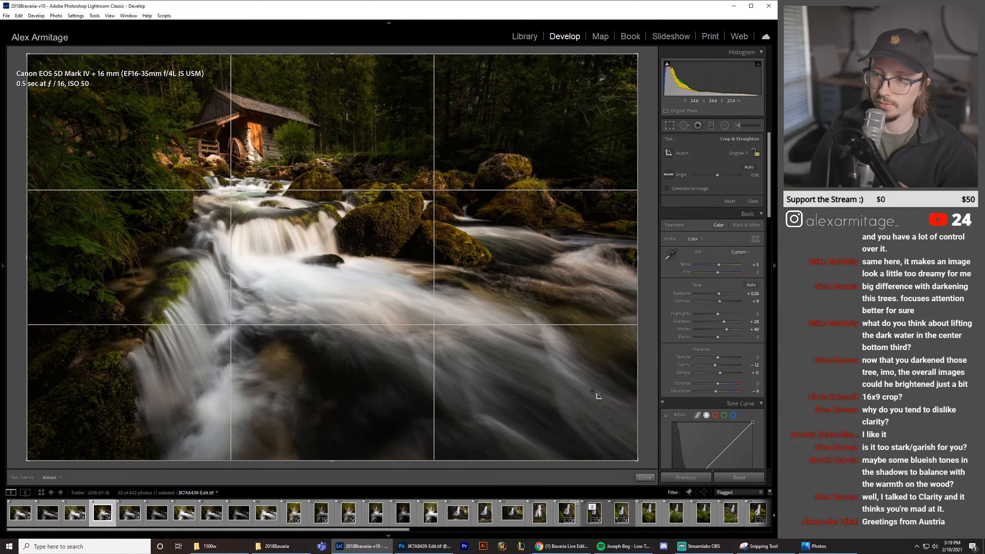
pyautogui.click(673, 124)
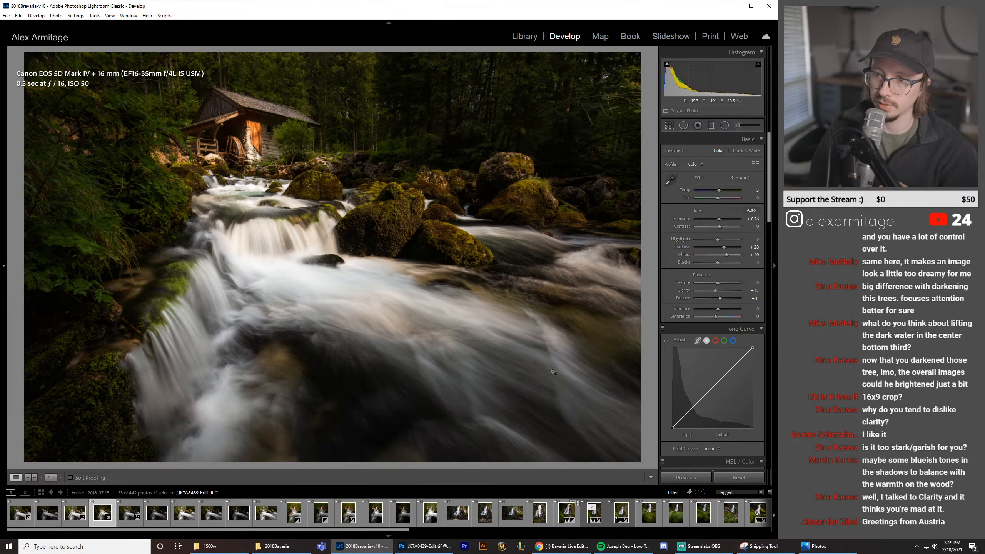
# Step: Crop the photo slightly, trimming a narrow strip from its right side and thin strips from its top and bottom
pyautogui.click(671, 126)
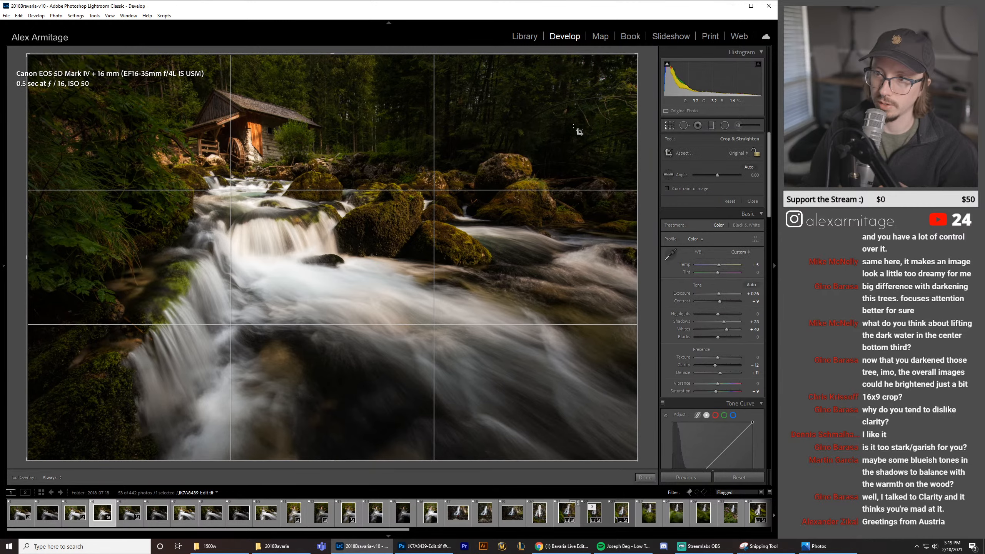
pyautogui.moveTo(637, 254); pyautogui.dragTo(615, 255)
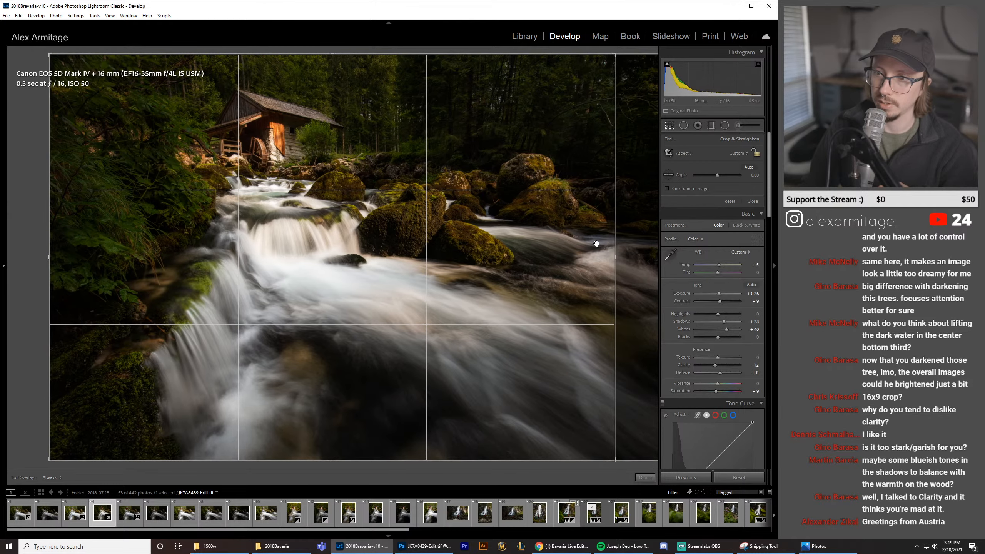
pyautogui.moveTo(329, 57); pyautogui.dragTo(330, 62)
pyautogui.moveTo(334, 459); pyautogui.dragTo(335, 457)
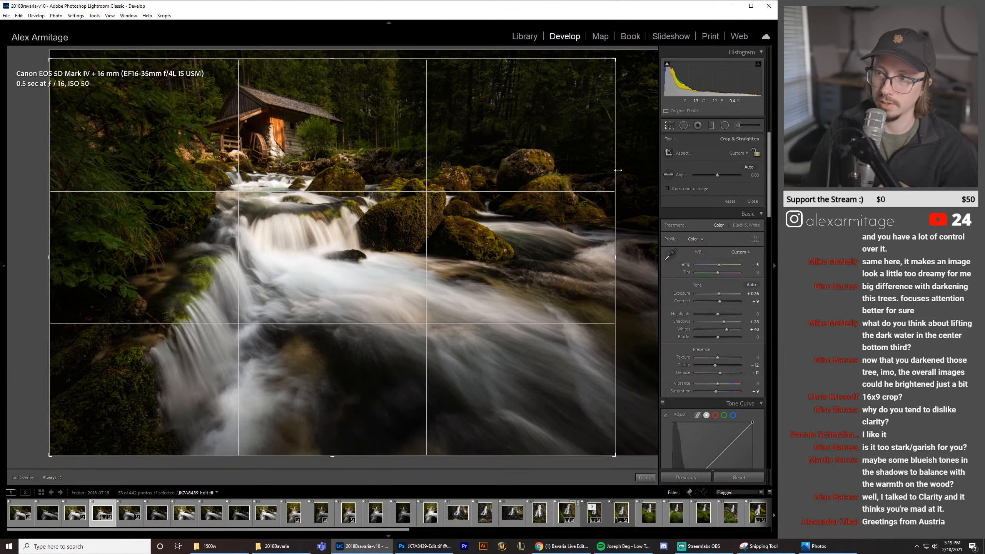
pyautogui.click(670, 125)
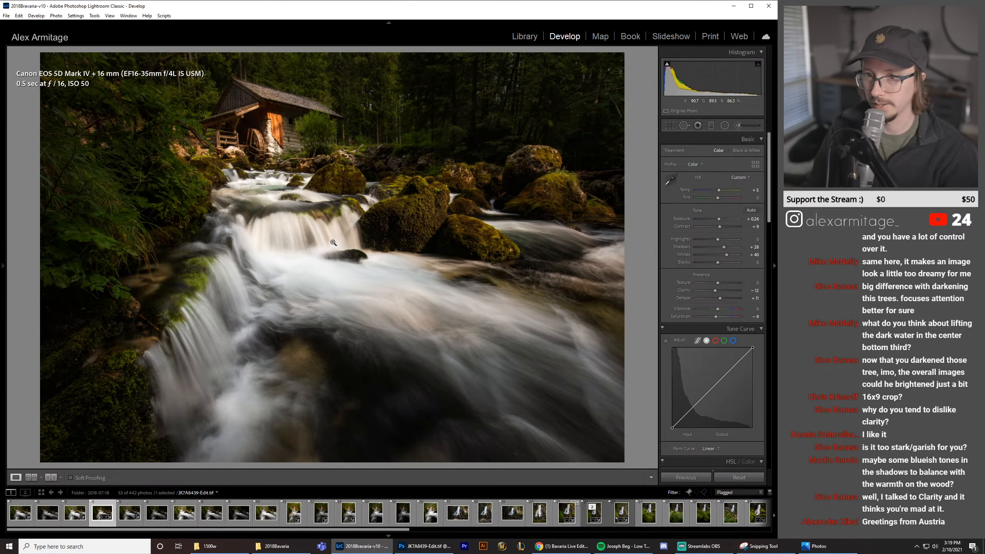
pyautogui.click(283, 178)
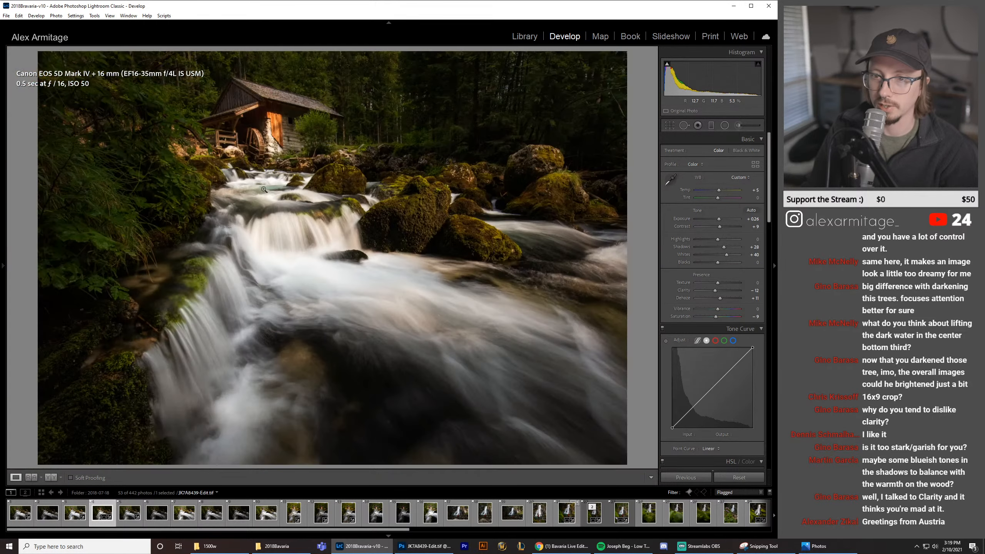
# Step: Tighten the photo's crop by trimming another very narrow strip from its right side
pyautogui.click(313, 184)
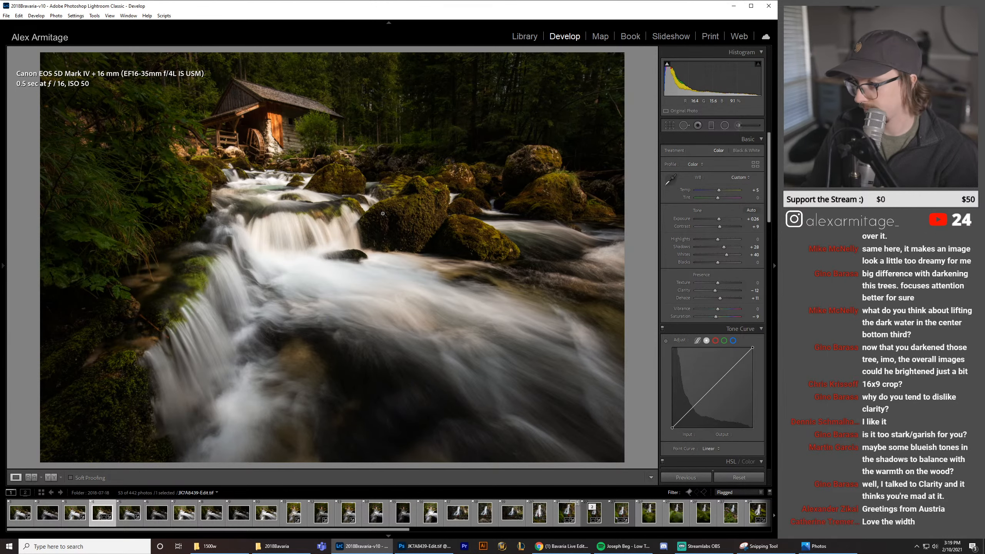
pyautogui.click(672, 127)
pyautogui.moveTo(615, 260)
pyautogui.mouseDown()
pyautogui.moveTo(645, 261)
pyautogui.moveTo(612, 268)
pyautogui.mouseUp()
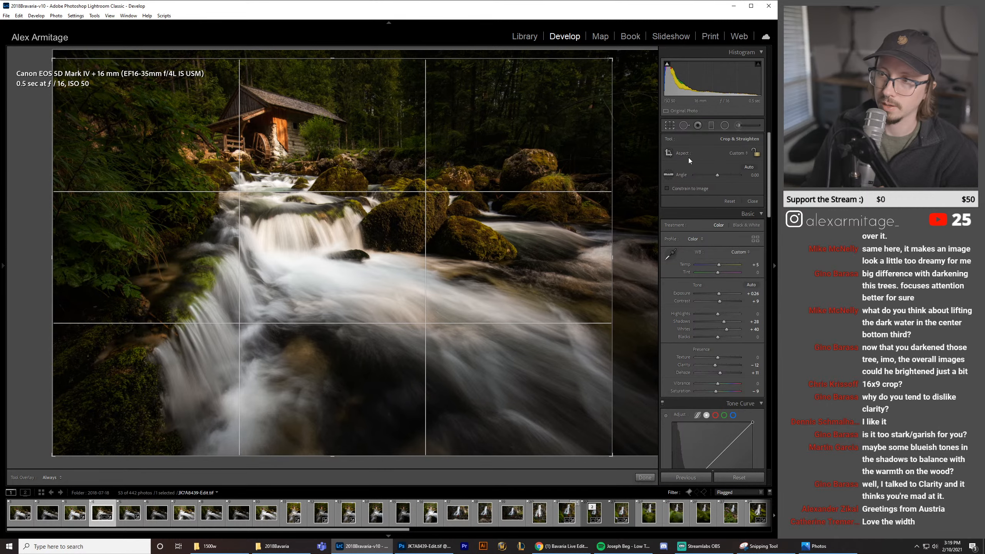
pyautogui.click(671, 126)
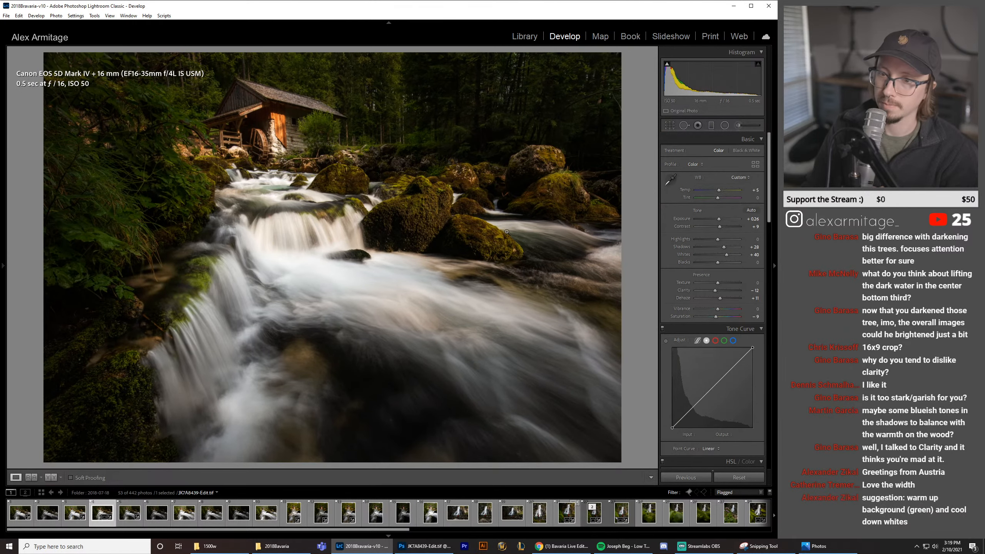
# Step: Try lowering the photo's Highlights to −56, and undo the change
pyautogui.moveTo(718, 239); pyautogui.dragTo(705, 239)
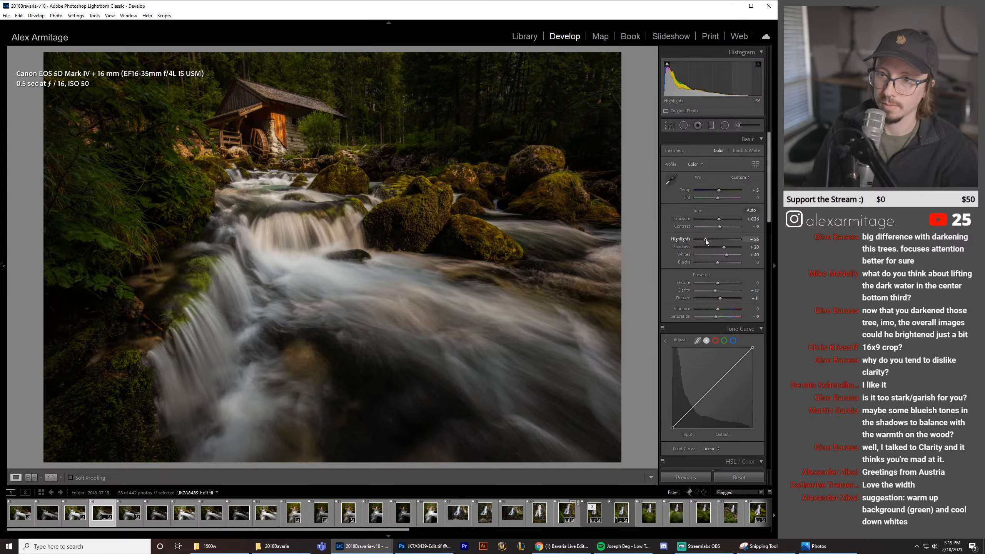
pyautogui.hotkey('ctrl', 'z')
# Step: Add an inverted radial filter over the mill and upper waterfall, and delete the large radial filter with Exposure −0.57
pyautogui.click(725, 125)
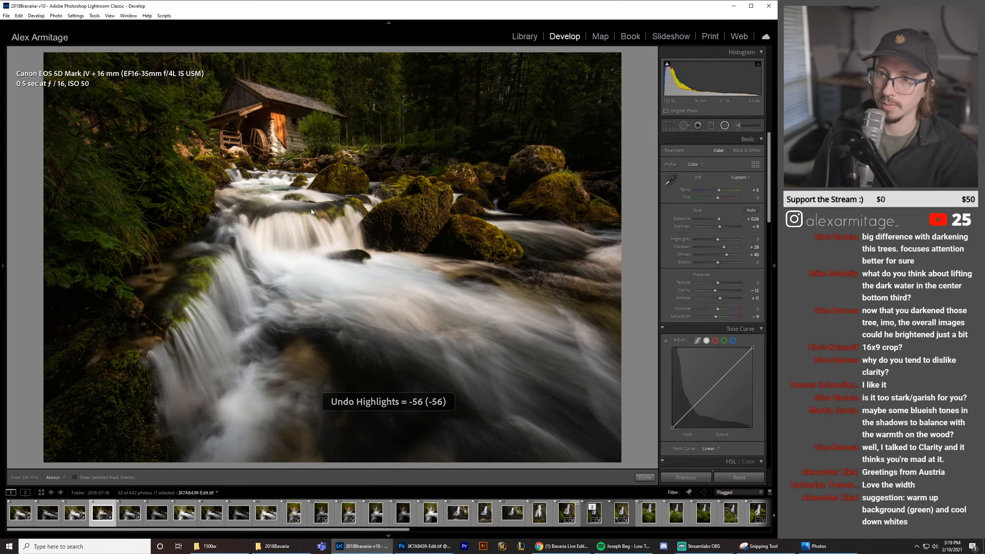
pyautogui.moveTo(288, 230); pyautogui.dragTo(348, 289)
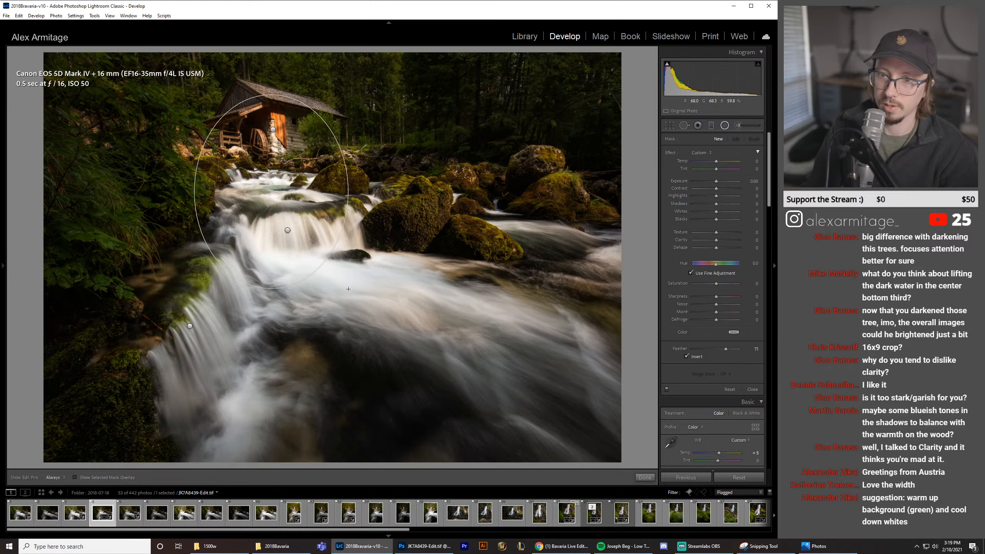
pyautogui.click(288, 231)
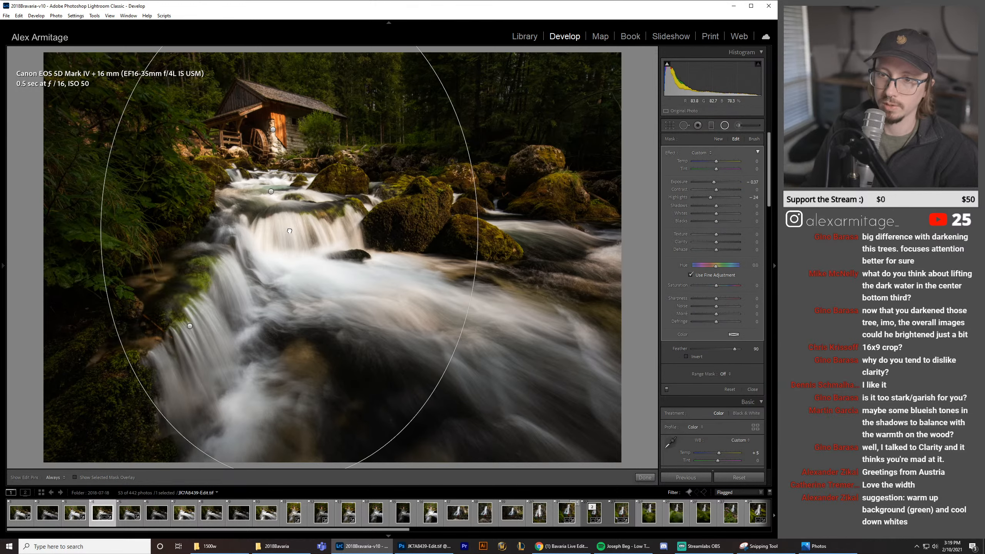
pyautogui.press('Delete')
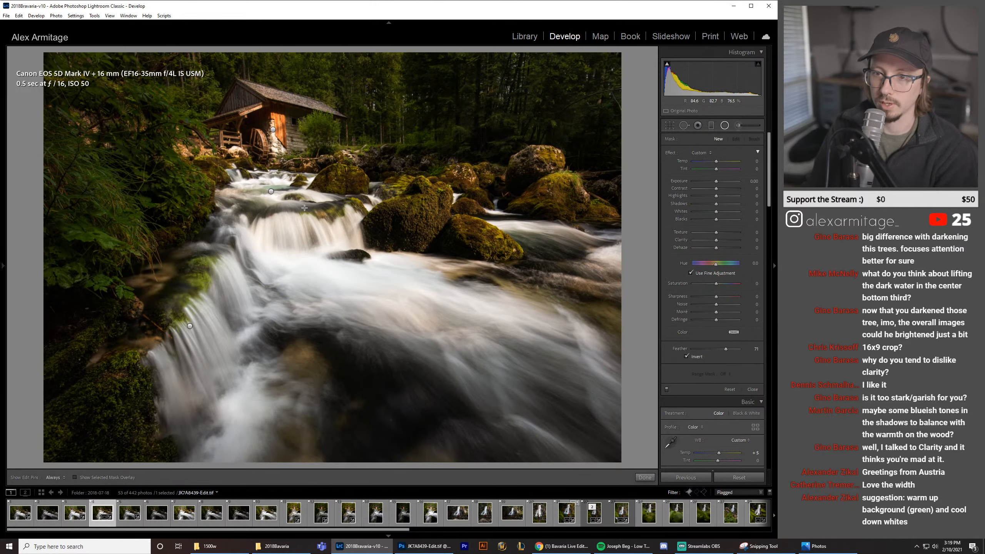
# Step: Move the new radial filter onto the stream and reshape it into a tilted ellipse running diagonally from the mill to the foreground water
pyautogui.click(271, 191)
pyautogui.moveTo(271, 191); pyautogui.dragTo(317, 230)
pyautogui.moveTo(362, 285); pyautogui.dragTo(469, 320)
pyautogui.moveTo(304, 224); pyautogui.dragTo(352, 261)
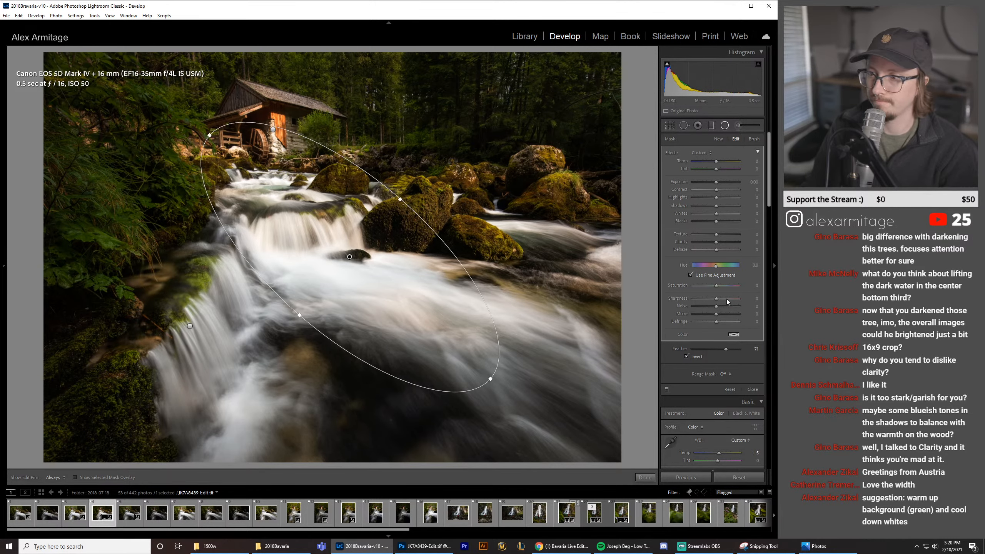
# Step: Lower the radial filter's Highlights to -26, set Feather to 100, and reshape it into a small tilted ellipse over the upper cascade
pyautogui.moveTo(717, 197); pyautogui.dragTo(711, 199)
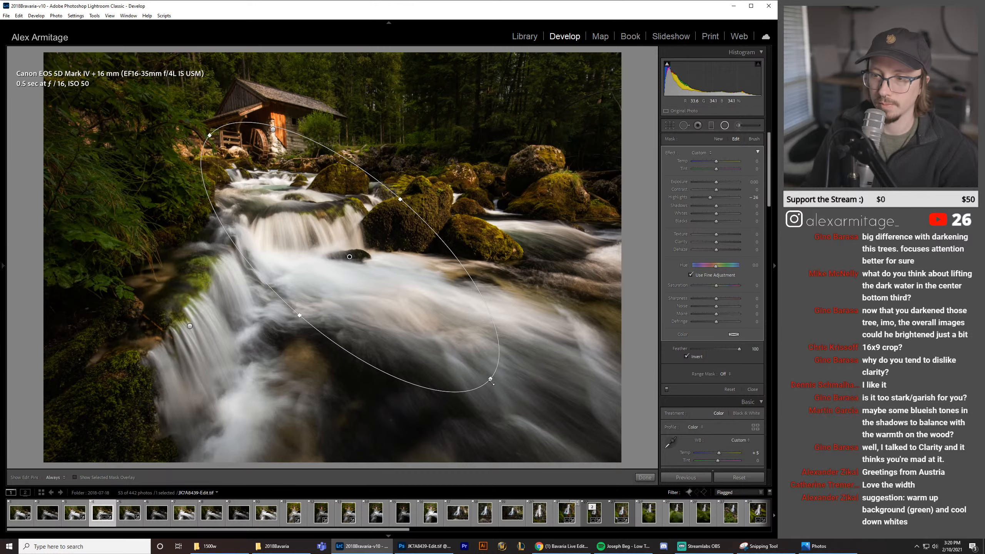
pyautogui.moveTo(491, 380); pyautogui.dragTo(335, 228)
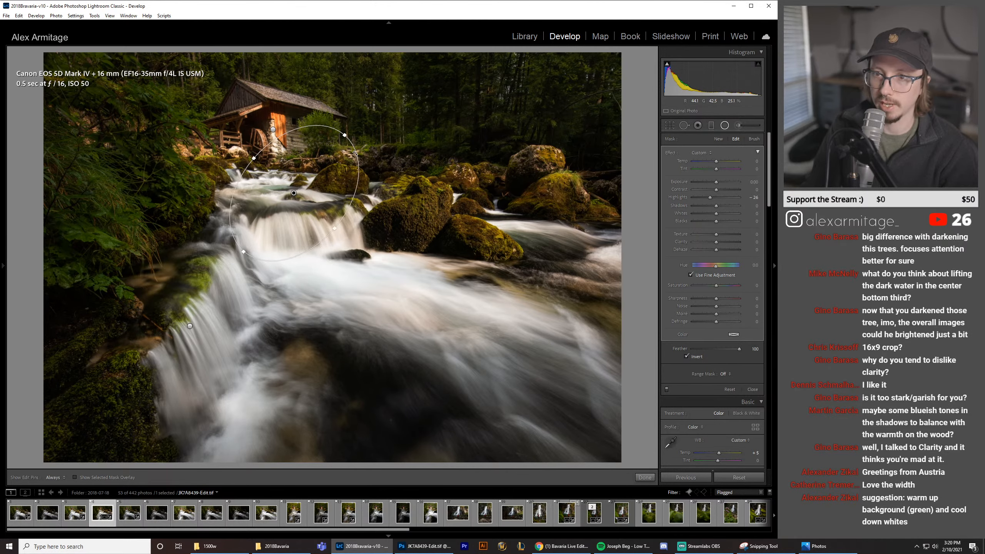
pyautogui.moveTo(355, 153); pyautogui.dragTo(366, 218)
pyautogui.moveTo(290, 193); pyautogui.dragTo(283, 185)
pyautogui.moveTo(291, 133); pyautogui.dragTo(290, 150)
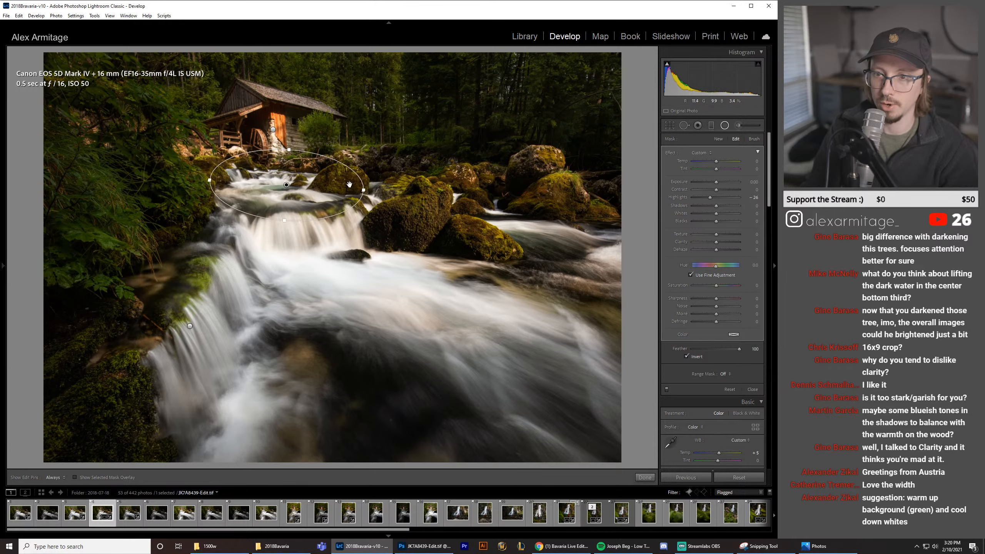
pyautogui.moveTo(359, 179); pyautogui.dragTo(359, 167)
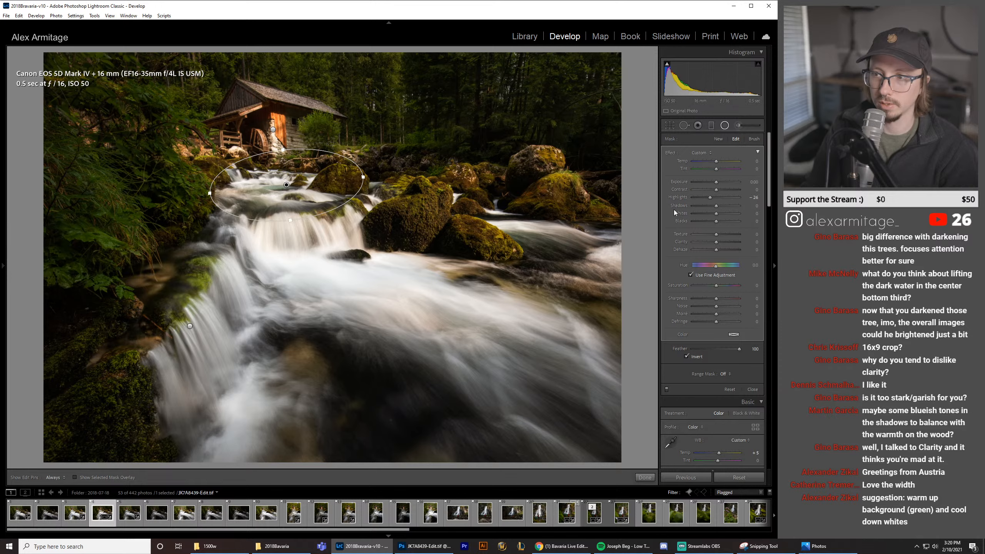
# Step: Set the radial filter's Exposure to -0.50 and Highlights to -23
pyautogui.doubleClick(708, 197)
pyautogui.moveTo(716, 183); pyautogui.dragTo(712, 197)
pyautogui.doubleClick(712, 183)
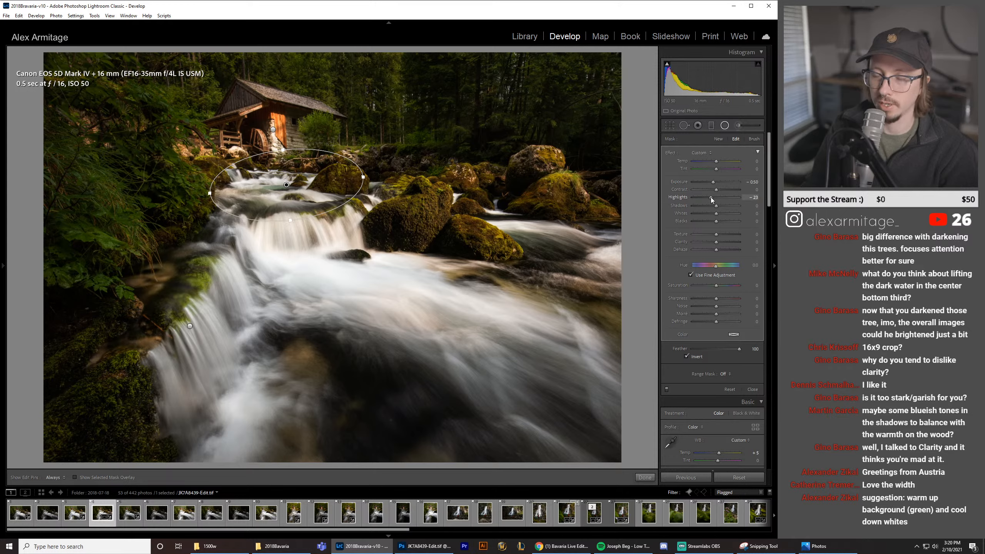
# Step: Widen the radial ellipse and shift it slightly left over the upper cascade, set its Exposure to -0.30, and close the filter
pyautogui.moveTo(209, 195); pyautogui.dragTo(193, 195)
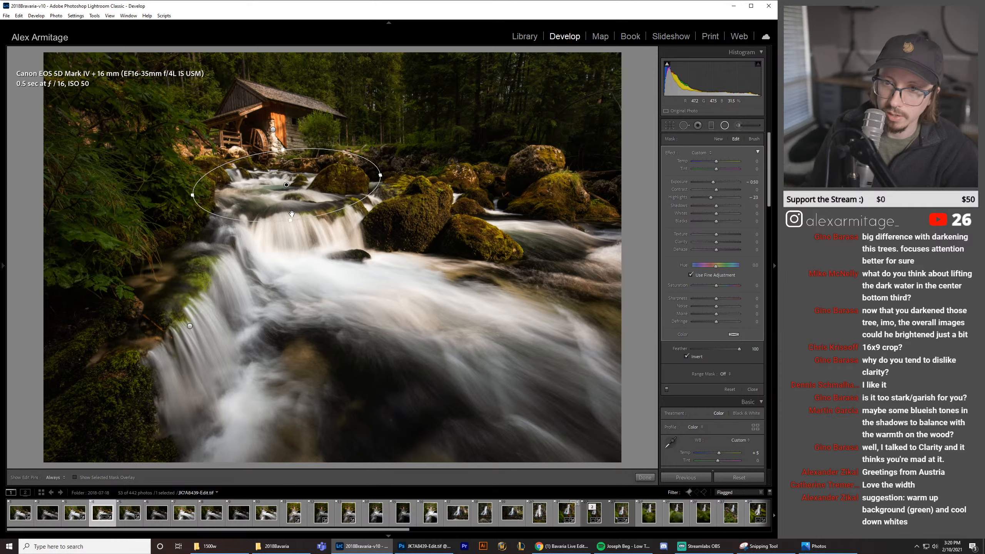
pyautogui.moveTo(290, 221); pyautogui.dragTo(290, 225)
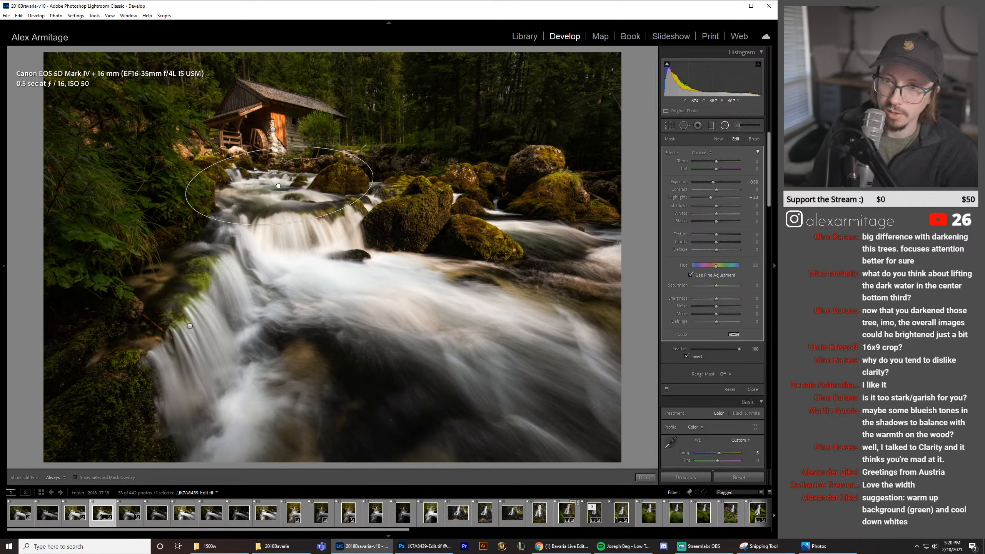
pyautogui.moveTo(287, 185); pyautogui.dragTo(281, 186)
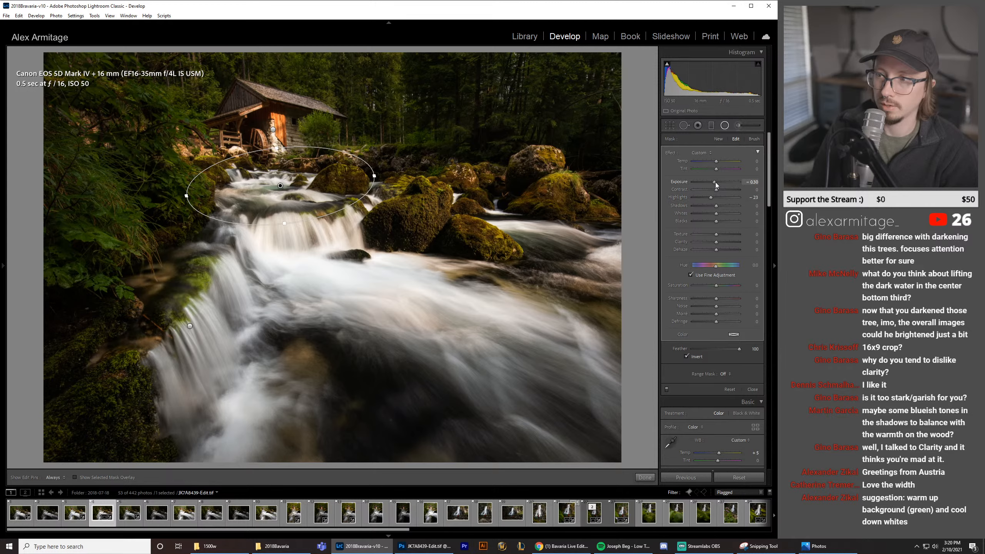
pyautogui.click(724, 125)
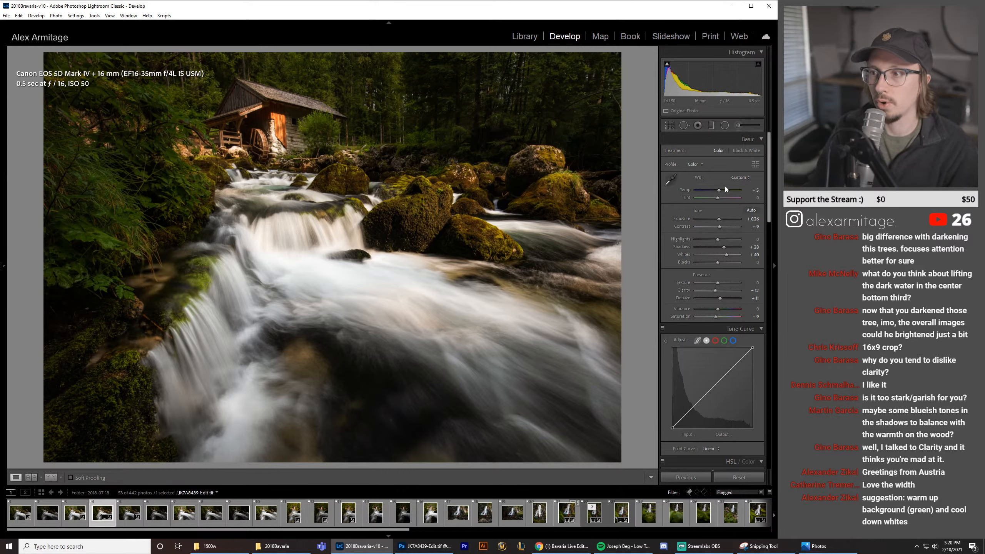
# Step: Try warmer Temp and different Tint values for the whole photo, settling on Temp +9 and Tint 0
pyautogui.moveTo(719, 191); pyautogui.dragTo(721, 191)
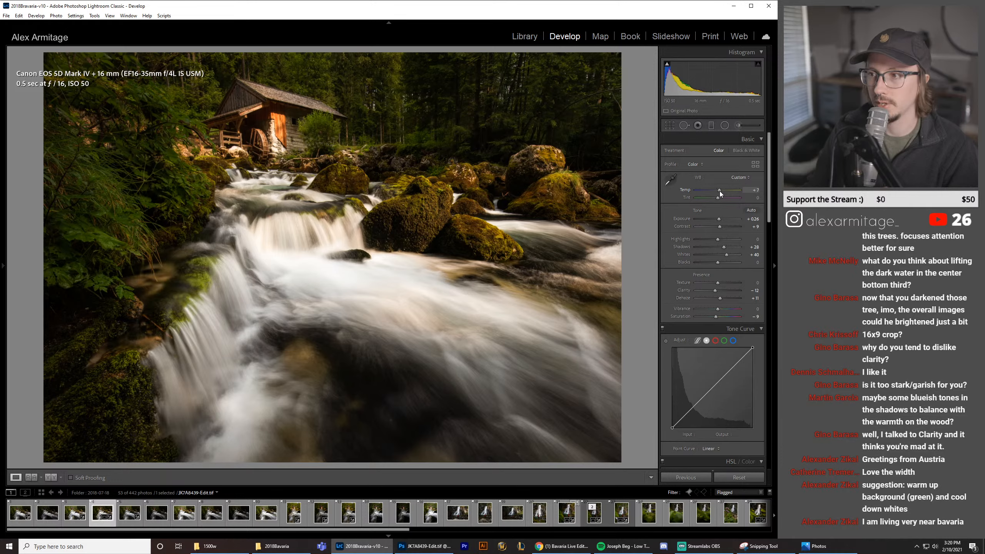
pyautogui.doubleClick(719, 191)
pyautogui.moveTo(718, 191); pyautogui.dragTo(720, 191)
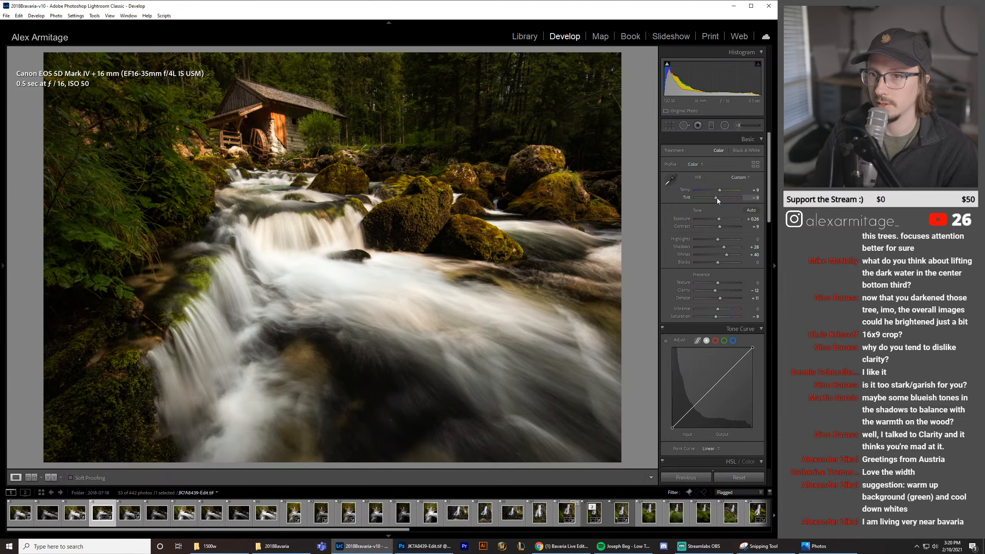
pyautogui.moveTo(720, 198); pyautogui.dragTo(721, 198)
pyautogui.doubleClick(722, 198)
pyautogui.doubleClick(720, 191)
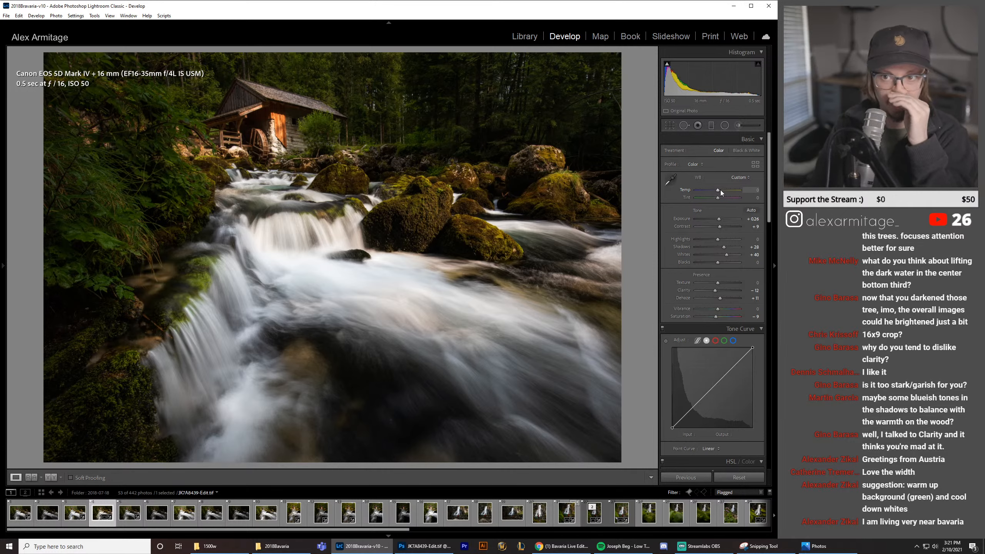
pyautogui.moveTo(721, 190); pyautogui.dragTo(720, 189)
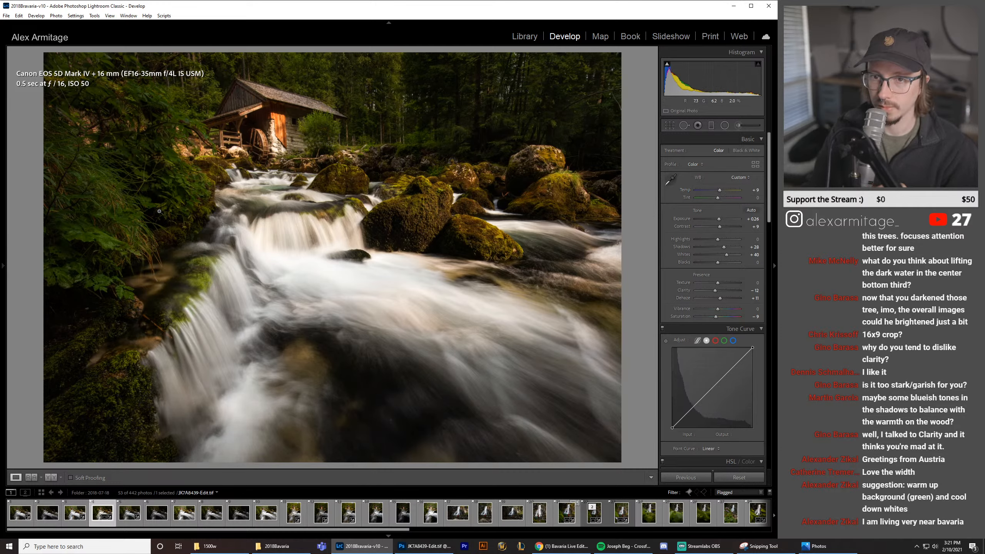
# Step: Lower the whole photo's Highlights to -12
pyautogui.click(139, 247)
pyautogui.click(193, 174)
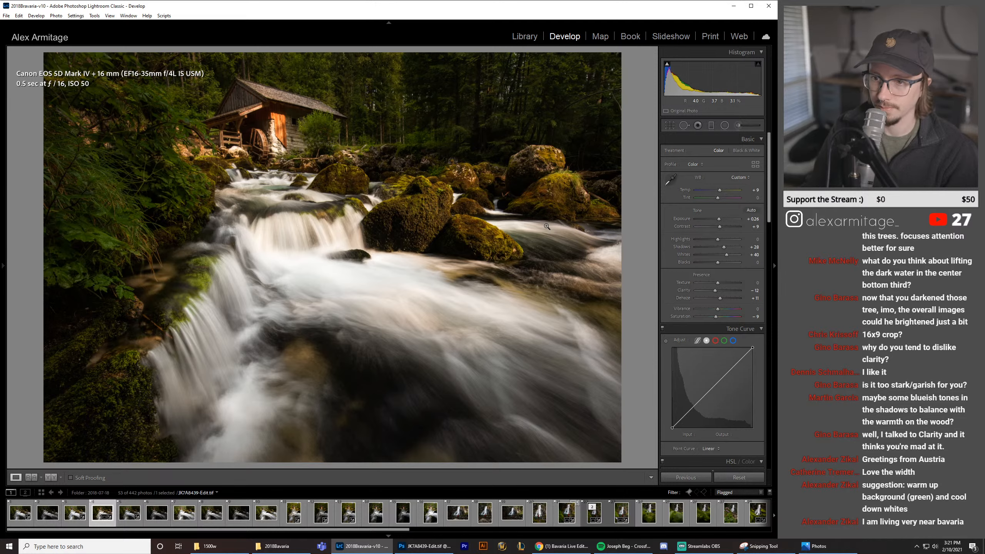
pyautogui.click(715, 240)
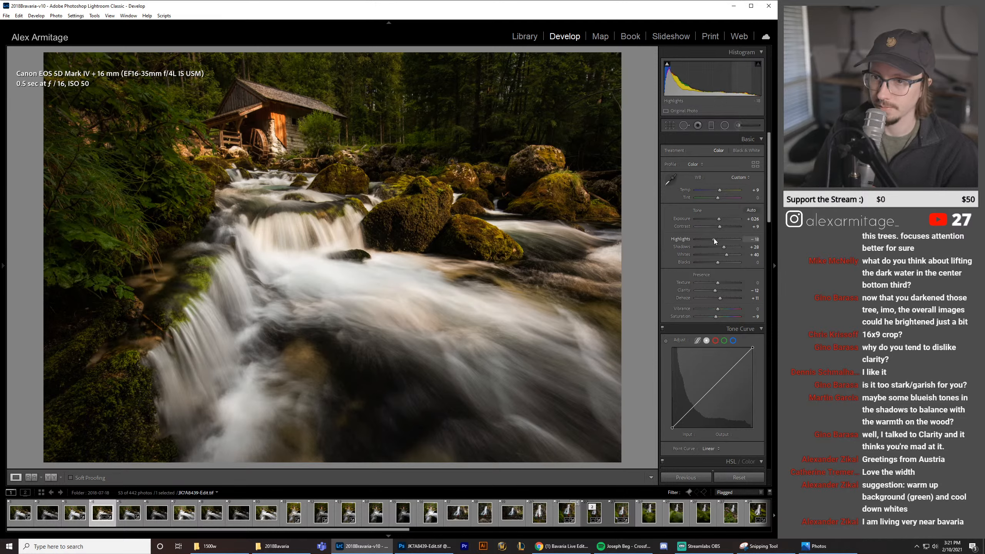
pyautogui.click(715, 238)
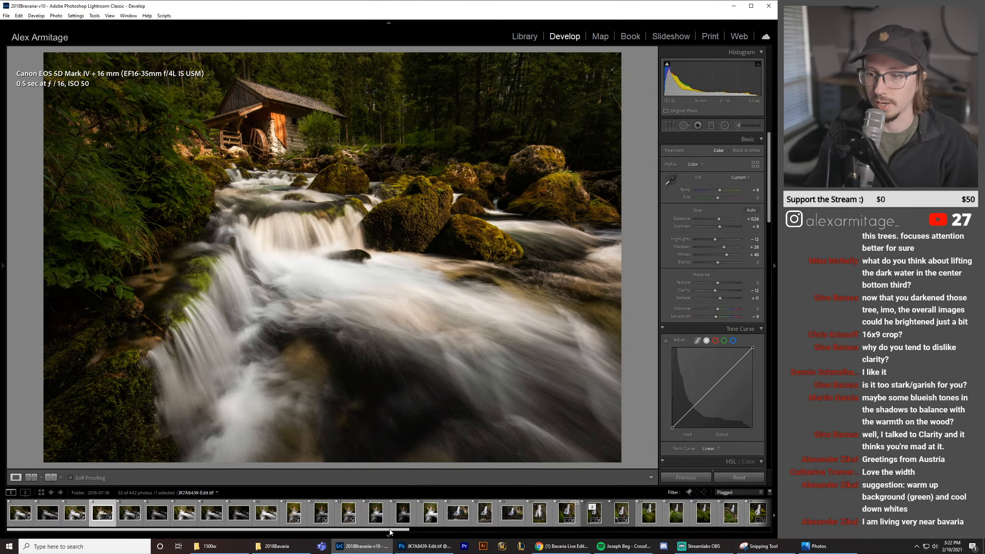
# Step: Compare the adjusted waterfall photo with its layered version in Photoshop, and return to Lightroom Classic
pyautogui.moveTo(390, 532); pyautogui.dragTo(565, 531)
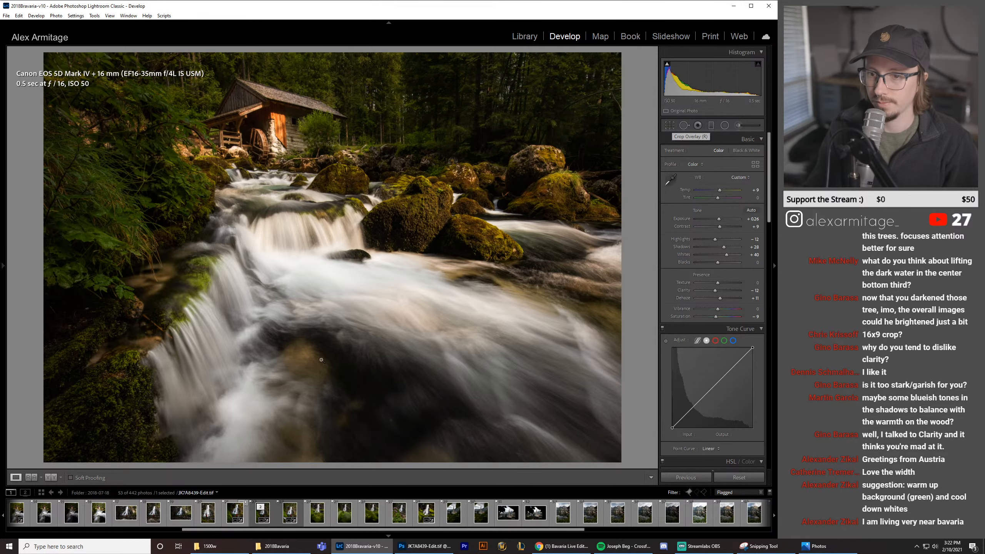
pyautogui.click(413, 547)
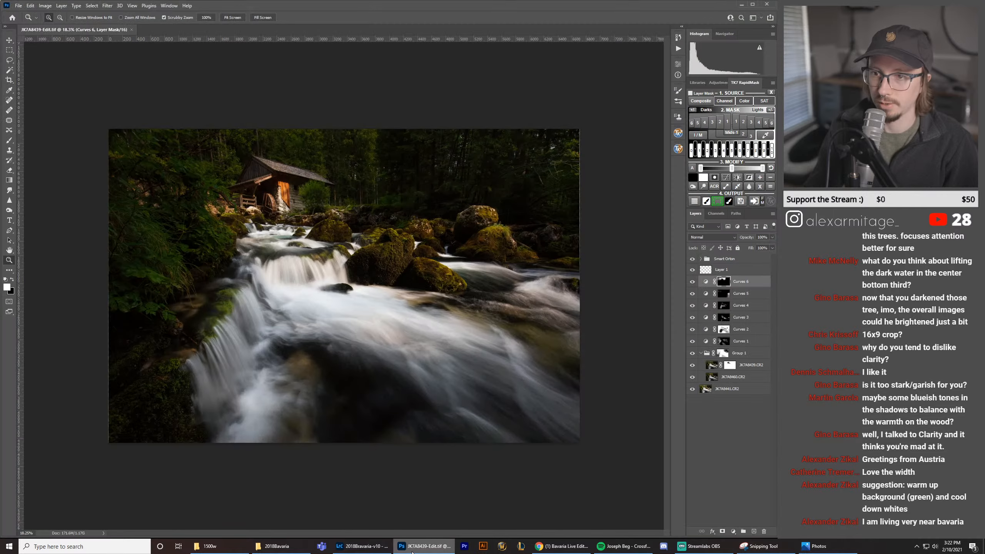
pyautogui.click(362, 548)
pyautogui.click(420, 545)
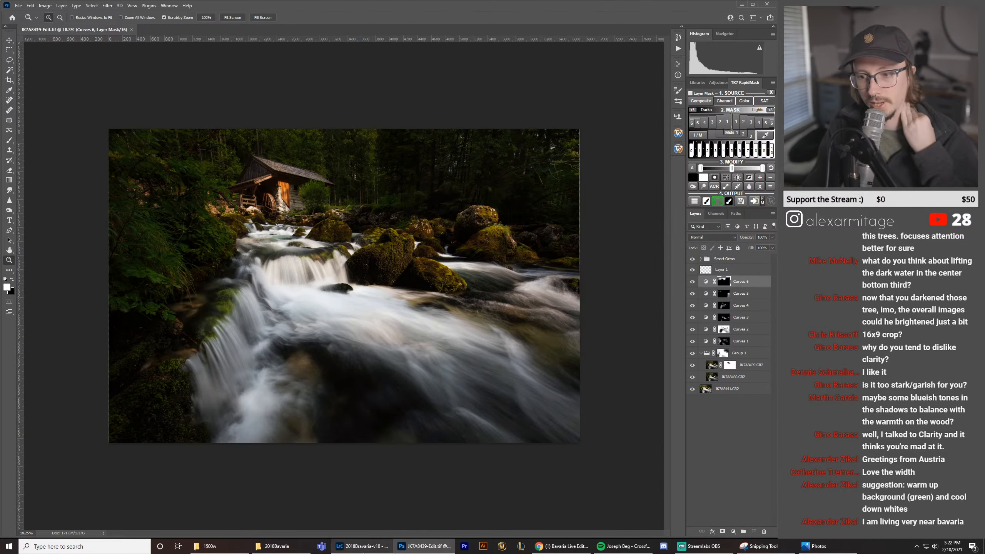
pyautogui.click(363, 547)
# Step: Try the photo without its Exposure boost and undo that, set Shadows to +23, and compare against the Photoshop version
pyautogui.doubleClick(719, 220)
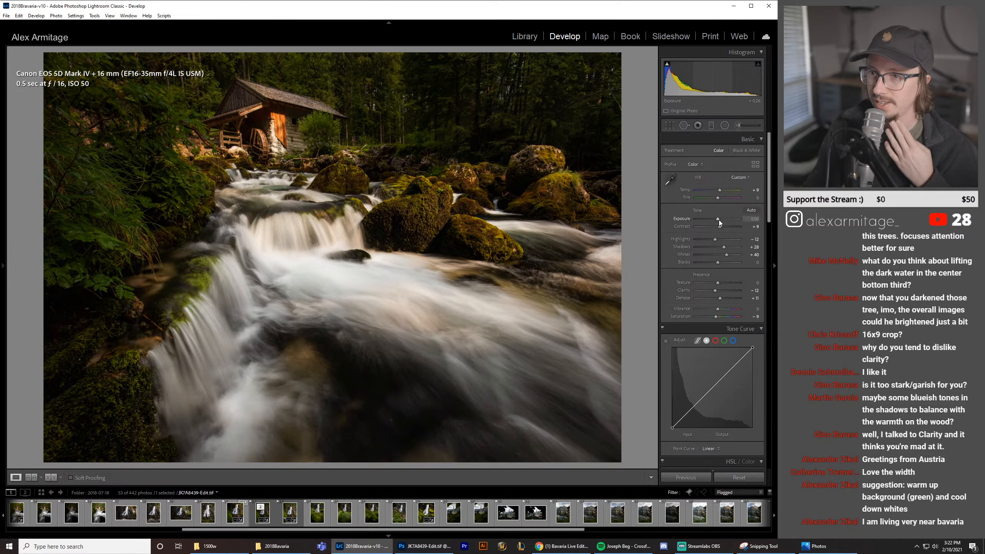
pyautogui.hotkey('ctrl', 'z')
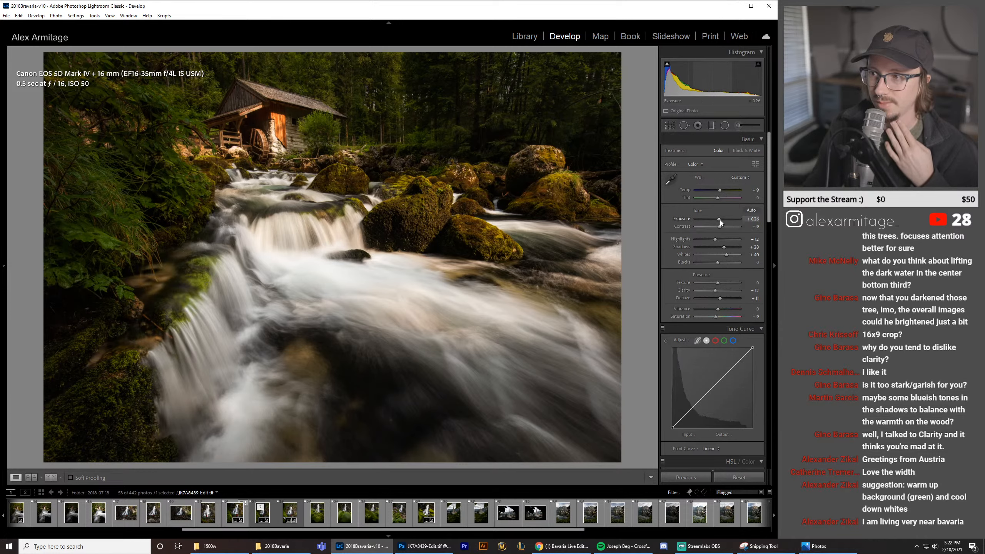
pyautogui.click(722, 247)
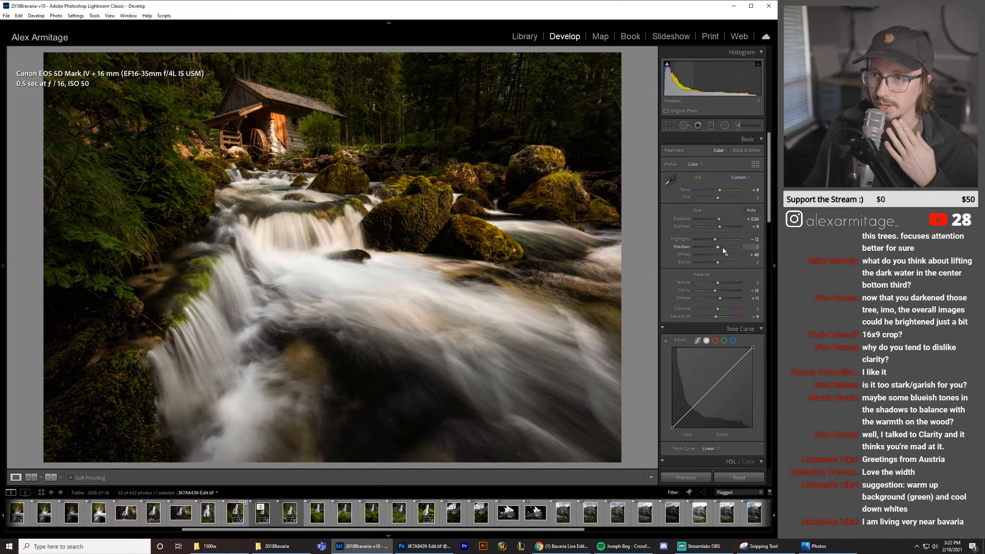
pyautogui.moveTo(722, 248); pyautogui.dragTo(723, 248)
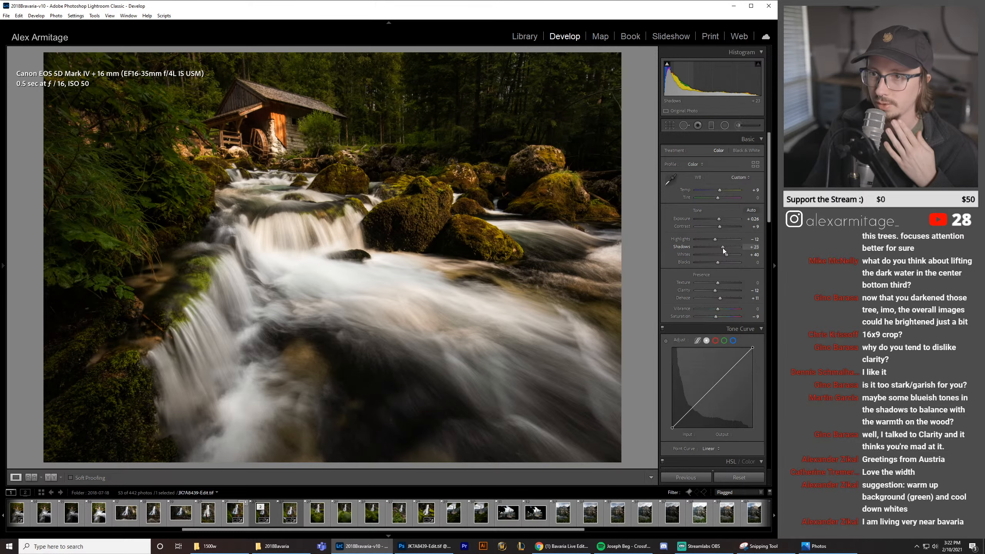
pyautogui.click(417, 547)
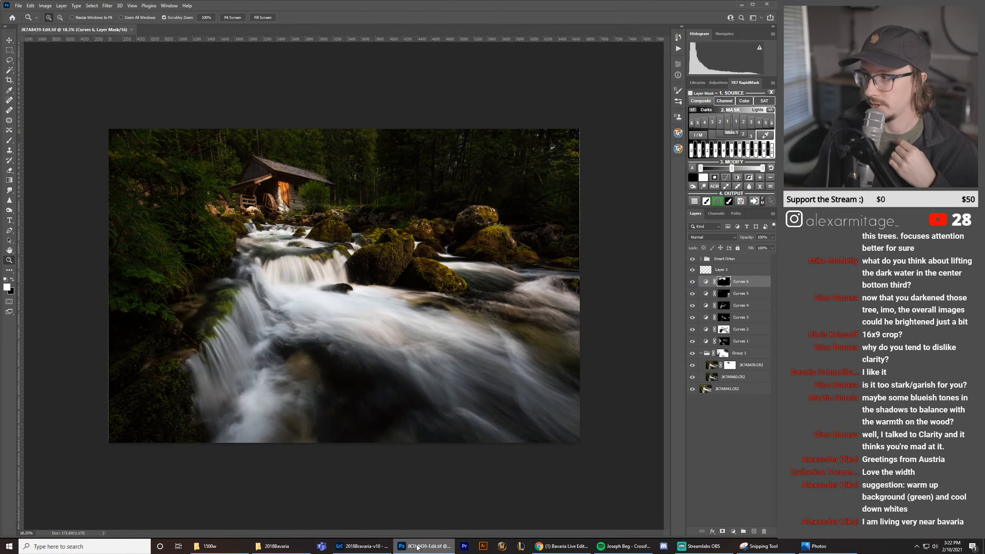
pyautogui.click(363, 547)
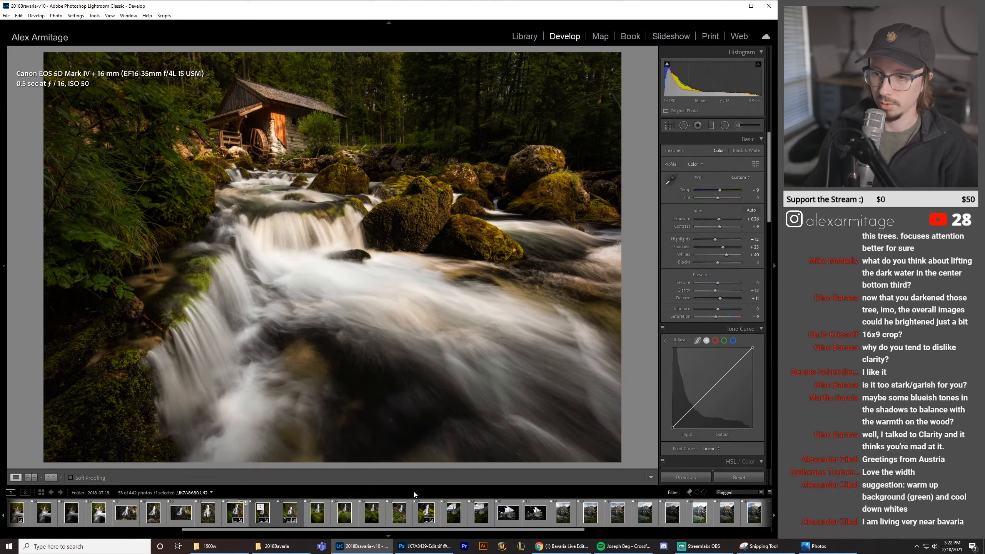
# Step: Show the Library module and open the 2018-07-31 folder
pyautogui.moveTo(397, 530); pyautogui.dragTo(252, 515)
pyautogui.click(3, 267)
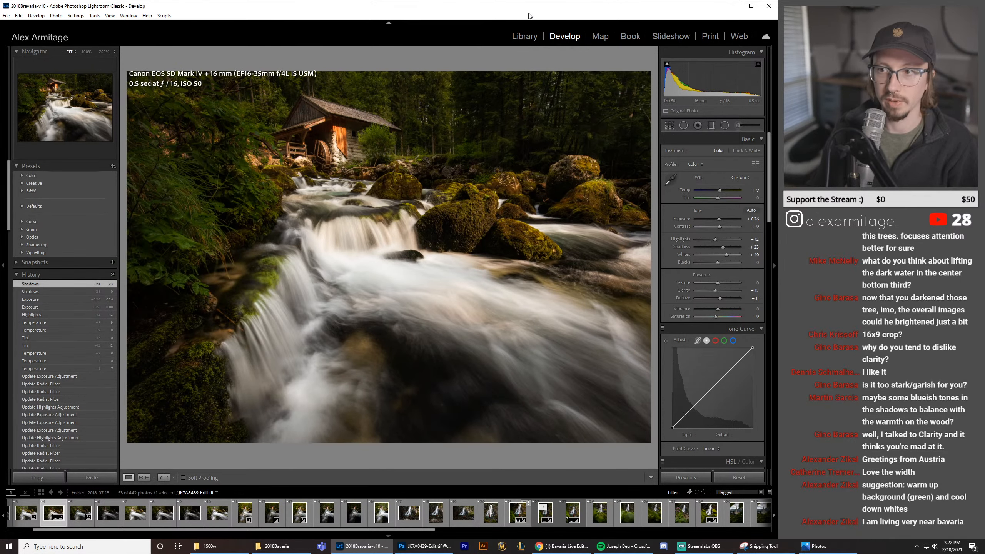
pyautogui.click(525, 37)
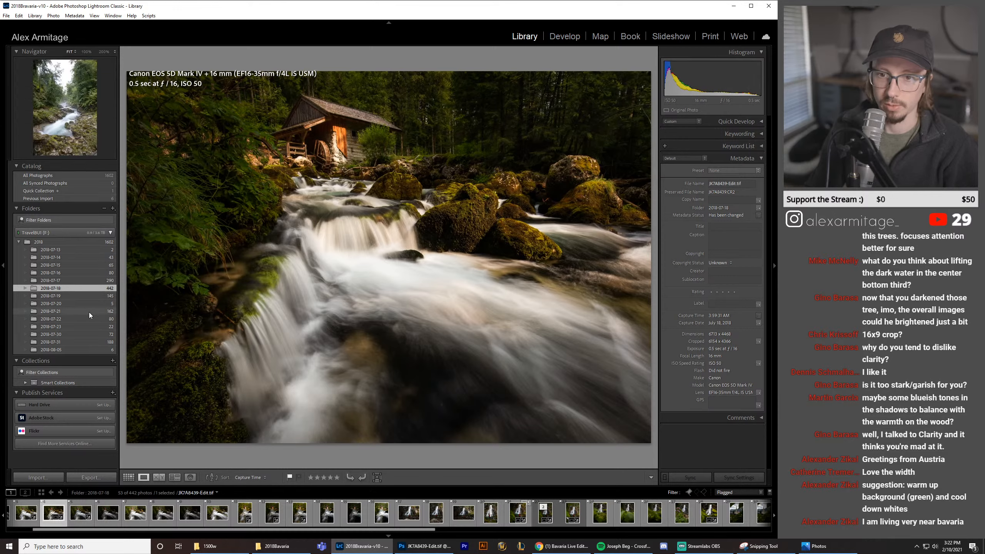
pyautogui.click(86, 341)
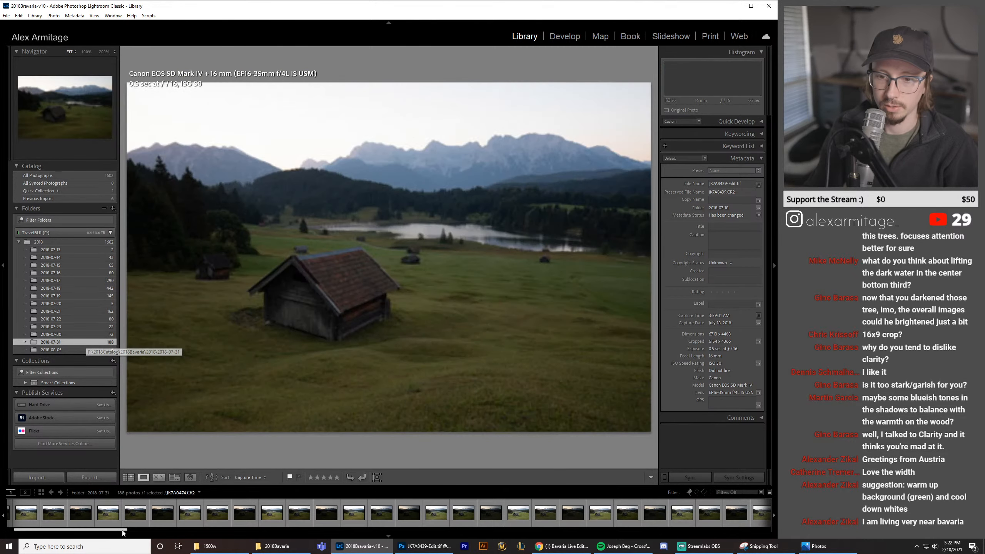
# Step: Browse the 2018-07-31 frames of the wooden hut and mountains, comparing several exposures, and select JK7A0653.CR2
pyautogui.moveTo(122, 530); pyautogui.dragTo(419, 532)
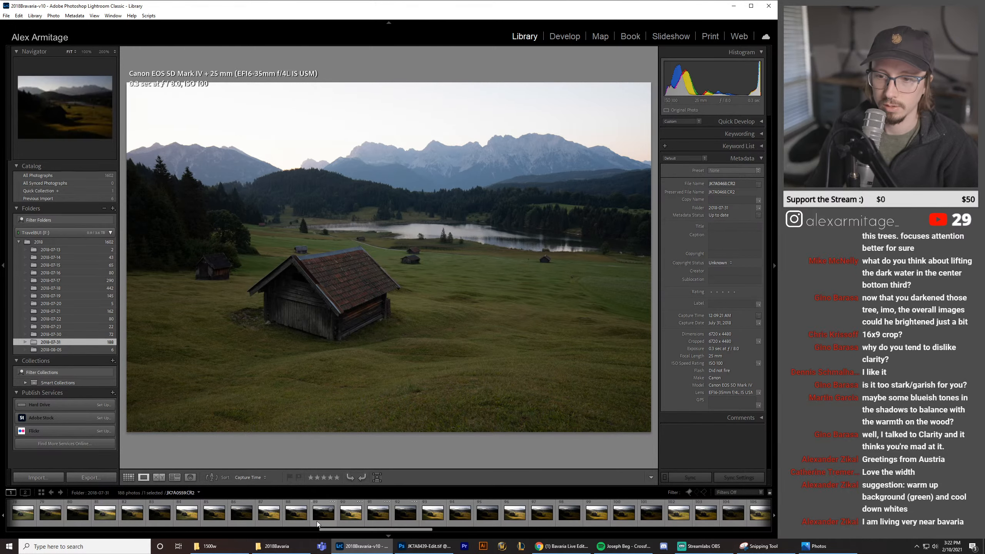
pyautogui.click(296, 522)
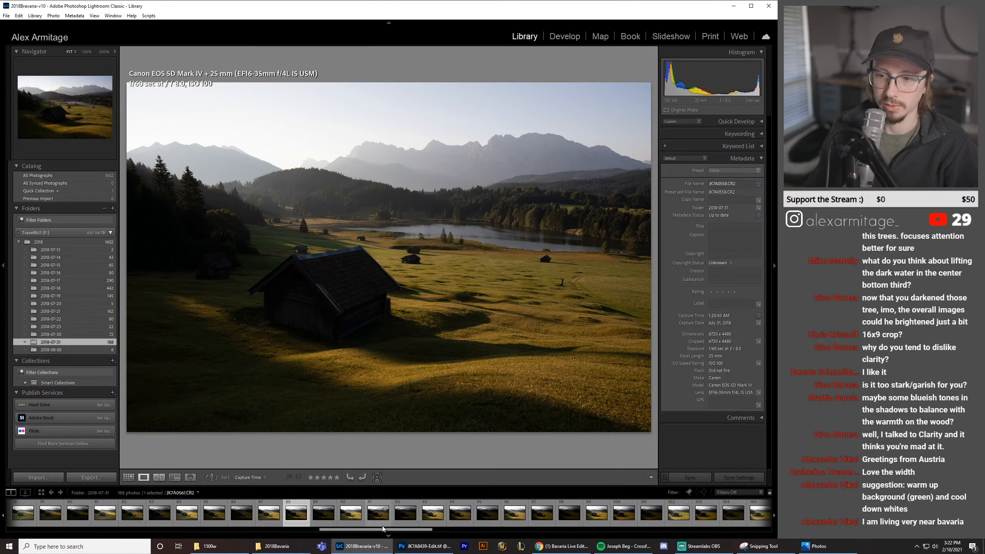
pyautogui.moveTo(388, 529); pyautogui.dragTo(732, 527)
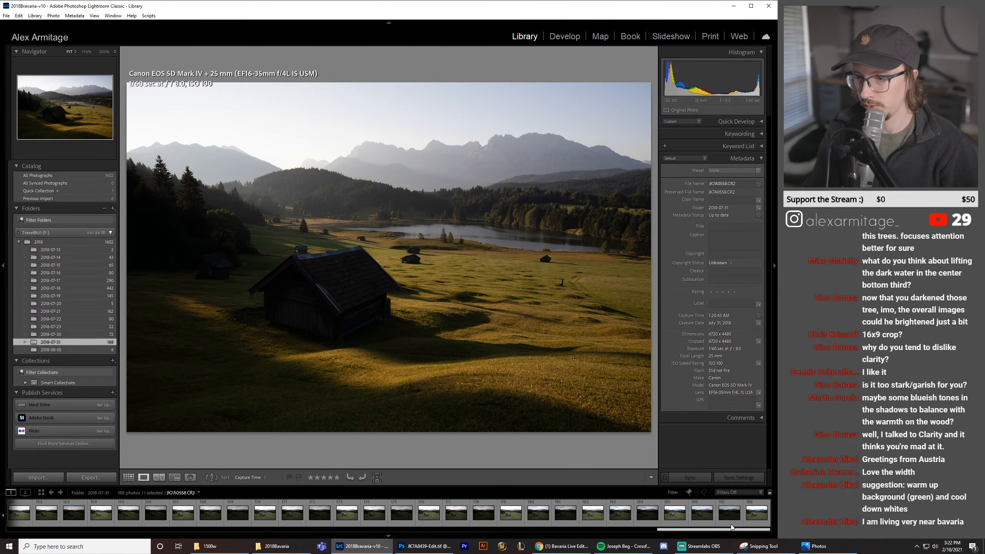
pyautogui.click(571, 524)
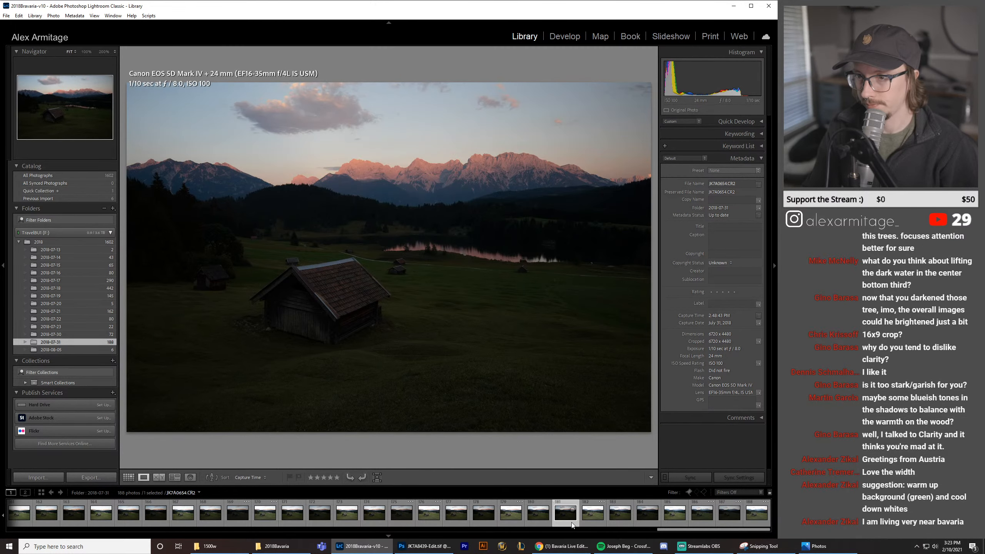
pyautogui.click(537, 520)
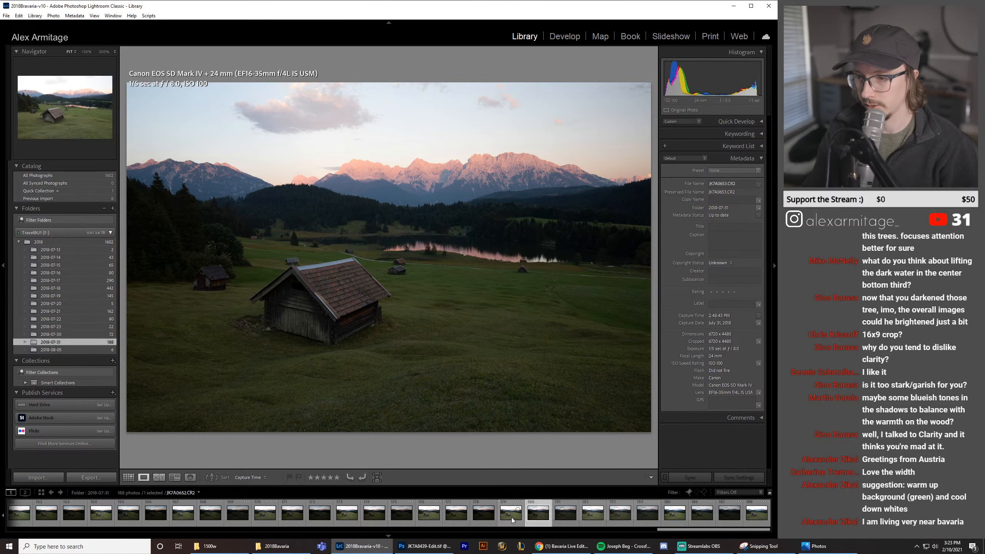
pyautogui.click(453, 521)
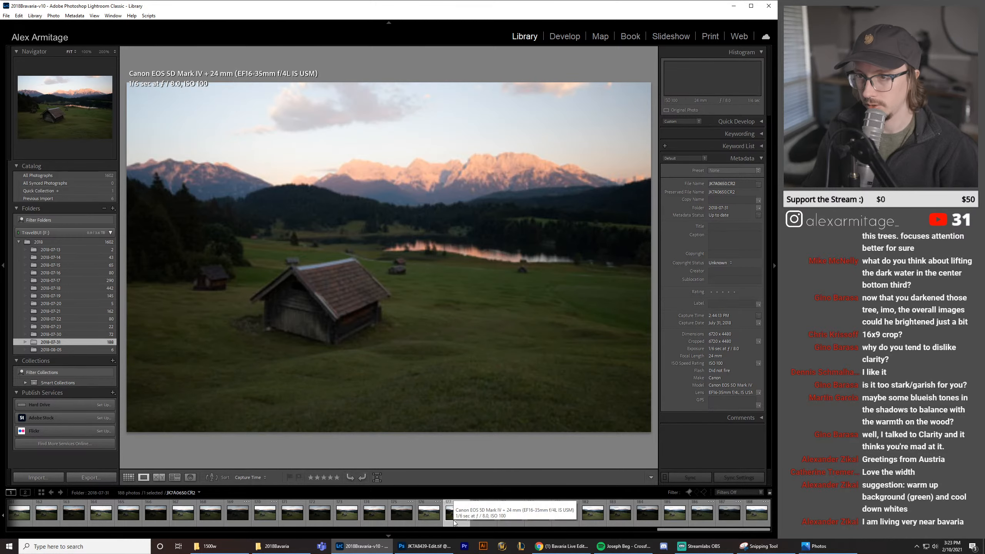
pyautogui.click(543, 521)
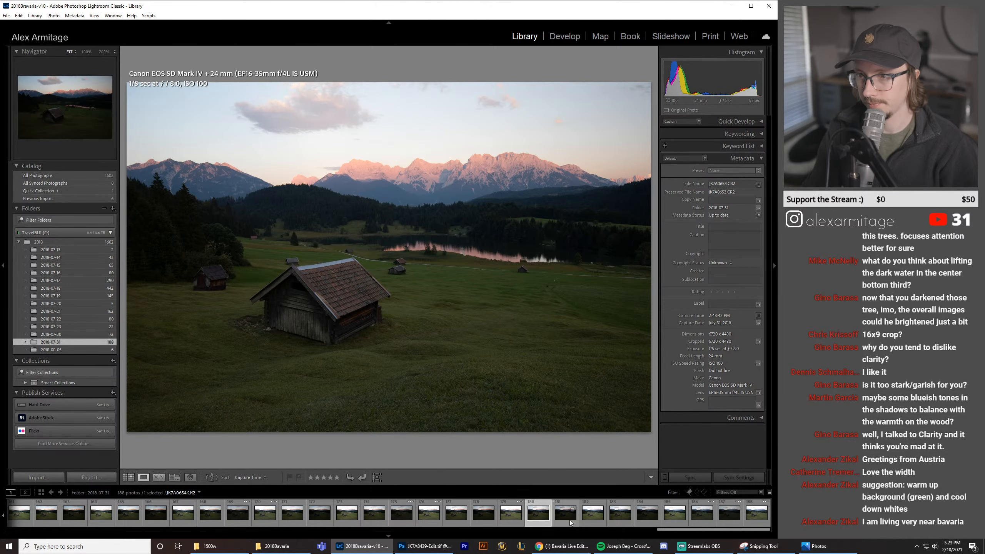
# Step: Examine the mountains in JK7A0653.CR2 at 100%, and compare the frame with JK7A0636.CR2 and JK7A0635.CR2
pyautogui.click(470, 212)
pyautogui.moveTo(464, 151); pyautogui.dragTo(484, 355)
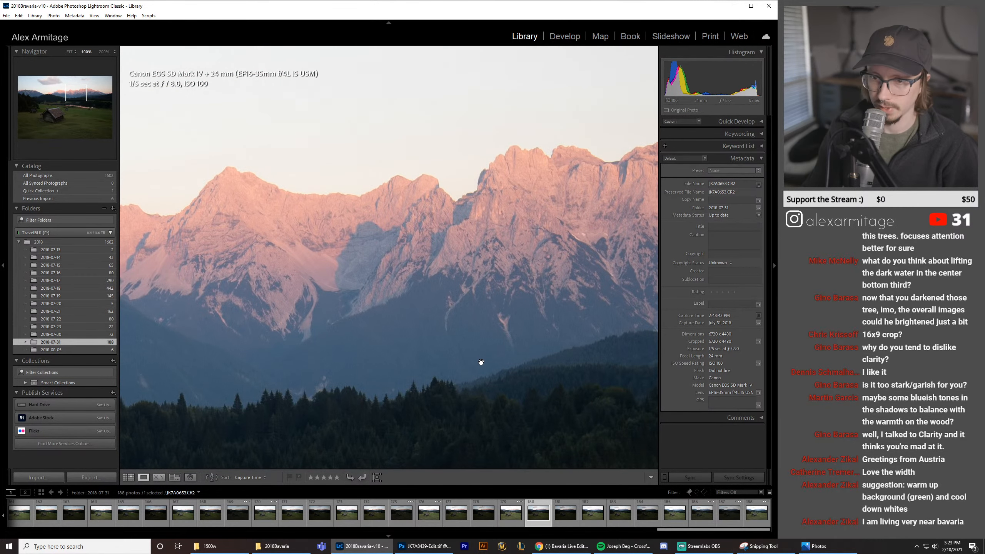
pyautogui.click(473, 329)
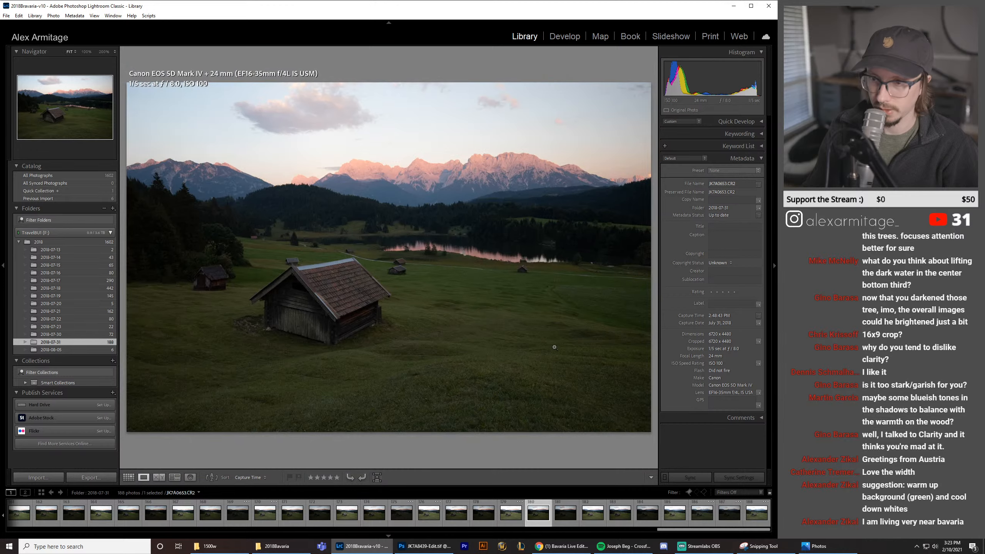
pyautogui.moveTo(676, 529); pyautogui.dragTo(589, 523)
pyautogui.click(590, 523)
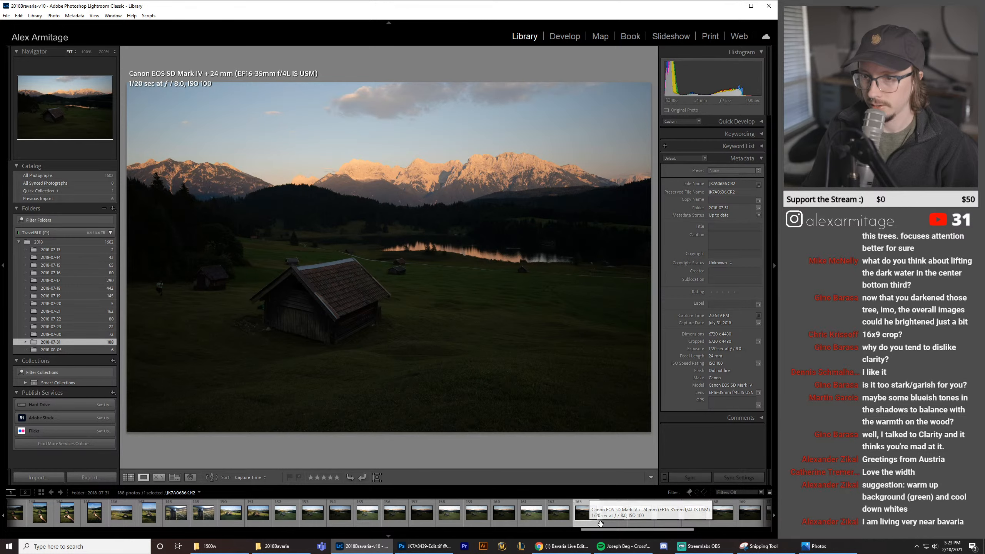
pyautogui.click(558, 525)
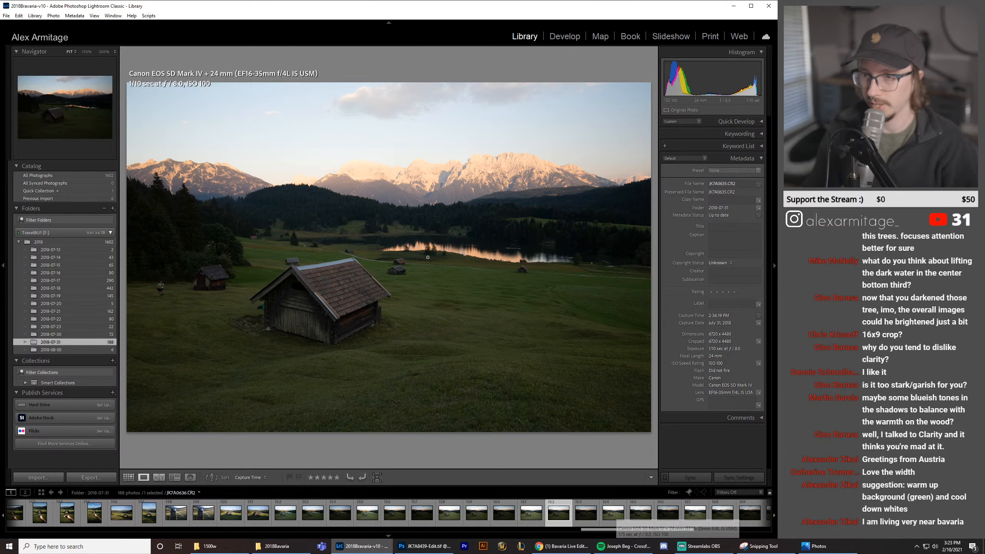
# Step: Compare the other sunset exposures of the hut, including JK7A0654.CR2, JK7A0648.CR2, JK7A0651.CR2 and JK7A0632.CR2
pyautogui.moveTo(613, 529); pyautogui.dragTo(688, 526)
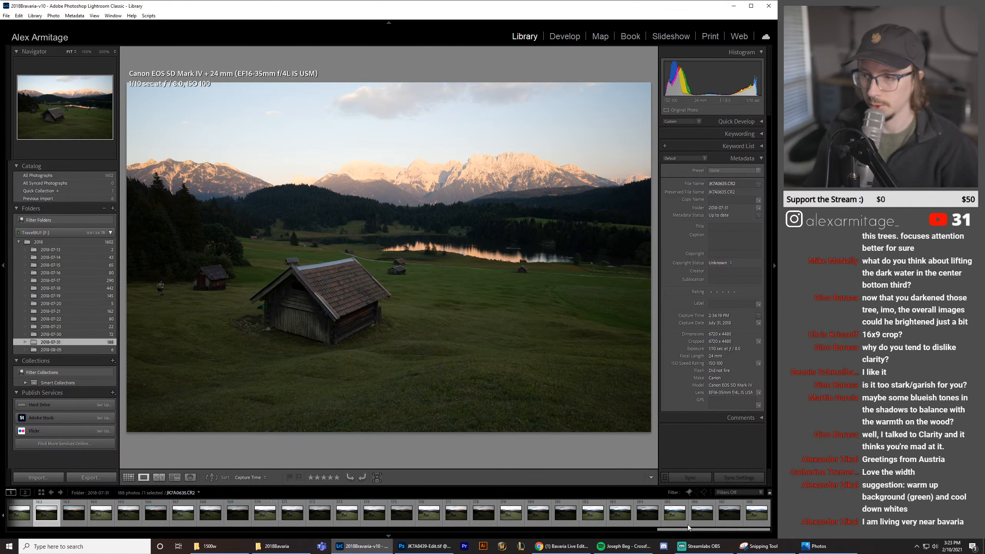
pyautogui.click(572, 523)
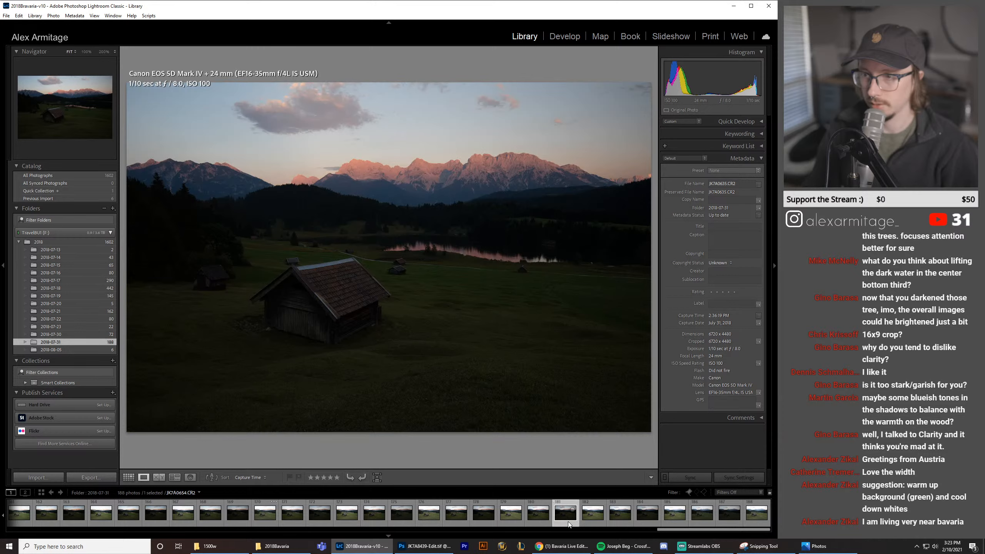
pyautogui.click(643, 523)
pyautogui.click(484, 520)
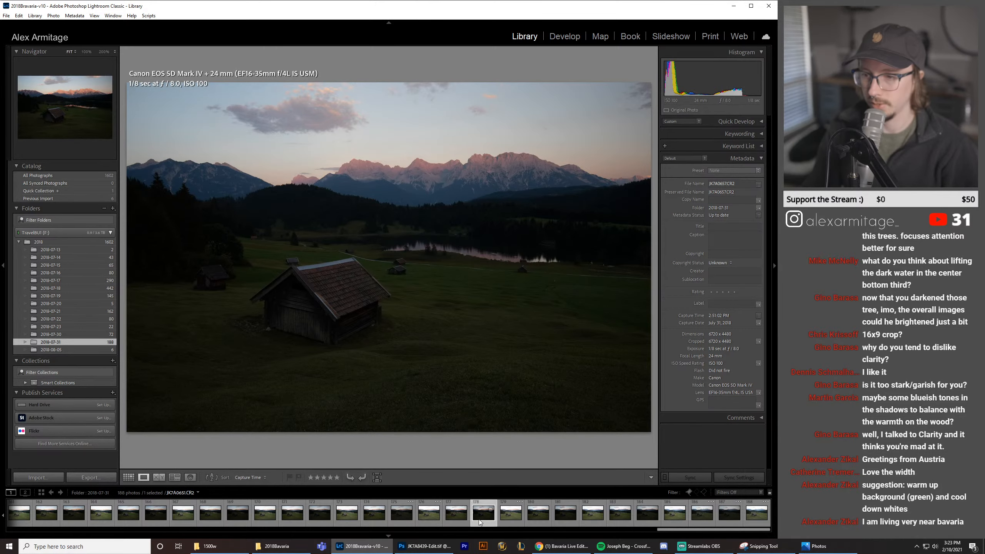
pyautogui.click(402, 521)
pyautogui.click(484, 519)
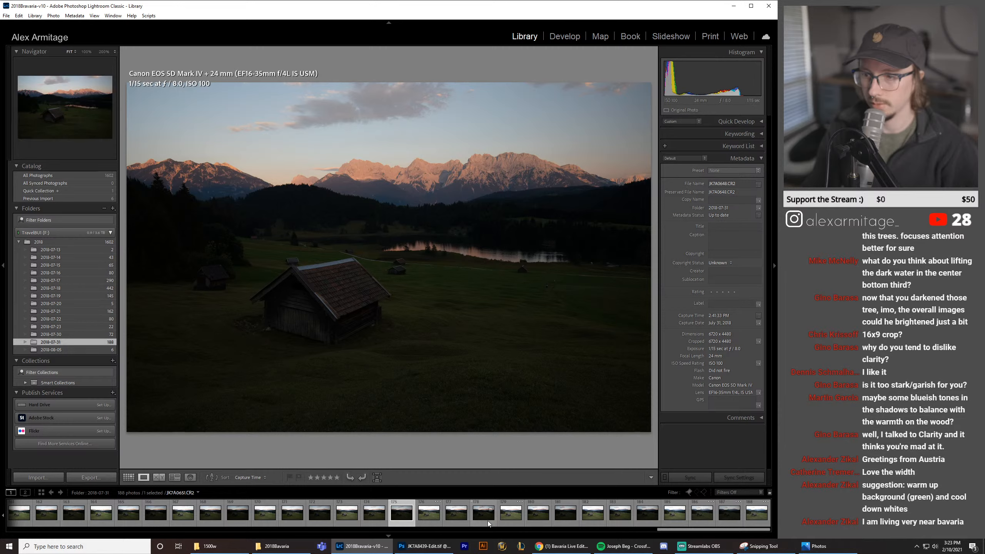
pyautogui.moveTo(667, 530); pyautogui.dragTo(624, 535)
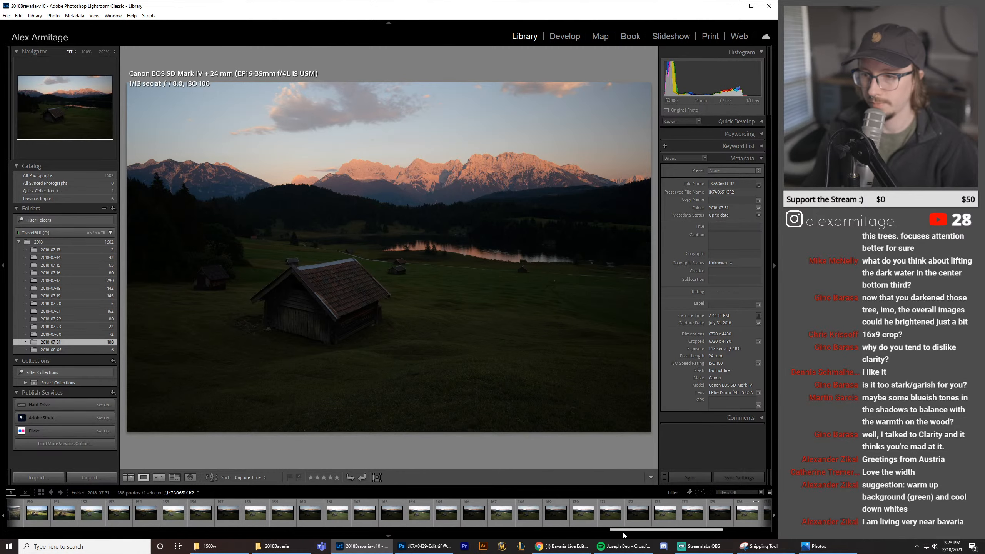
pyautogui.click(367, 521)
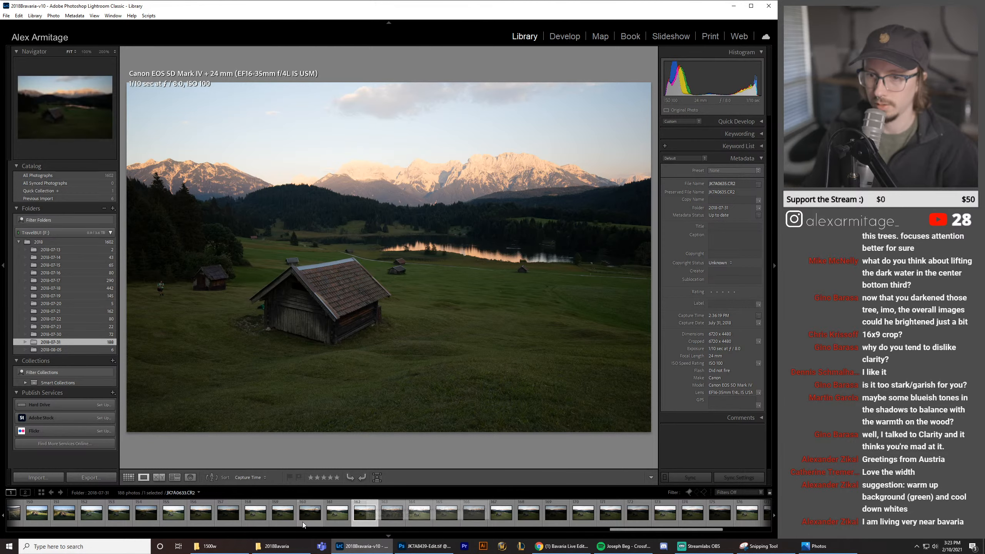
pyautogui.click(286, 524)
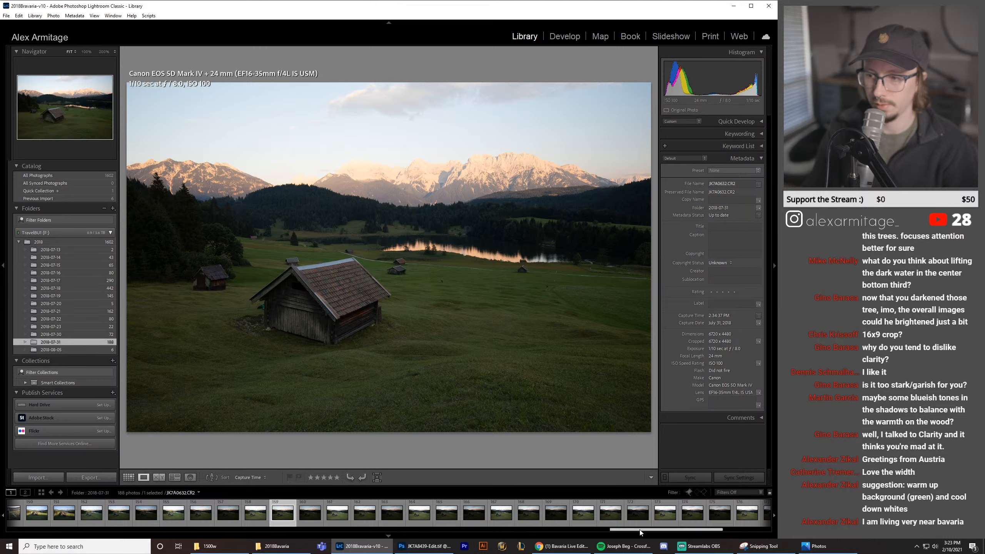
# Step: Look through the earlier backlit frames of the hut, viewing JK7A0551.CR2, JK7A0549.CR2 and JK7A0535.CR2
pyautogui.moveTo(638, 530); pyautogui.dragTo(329, 524)
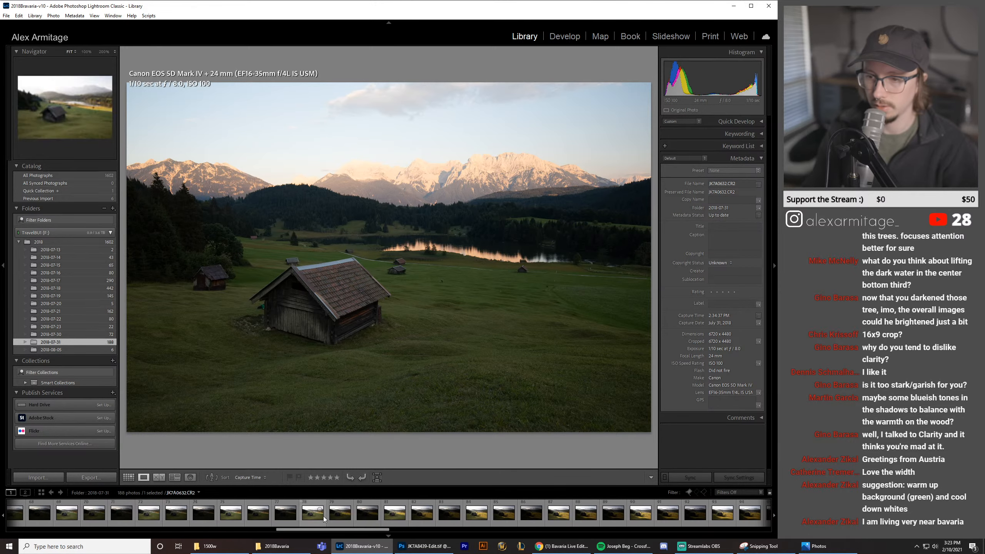
pyautogui.click(402, 524)
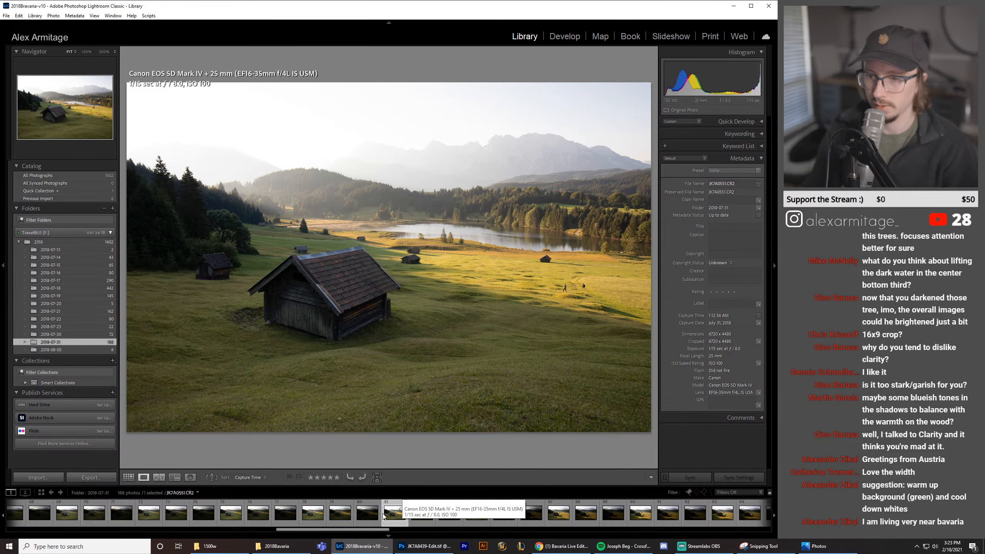
pyautogui.click(345, 522)
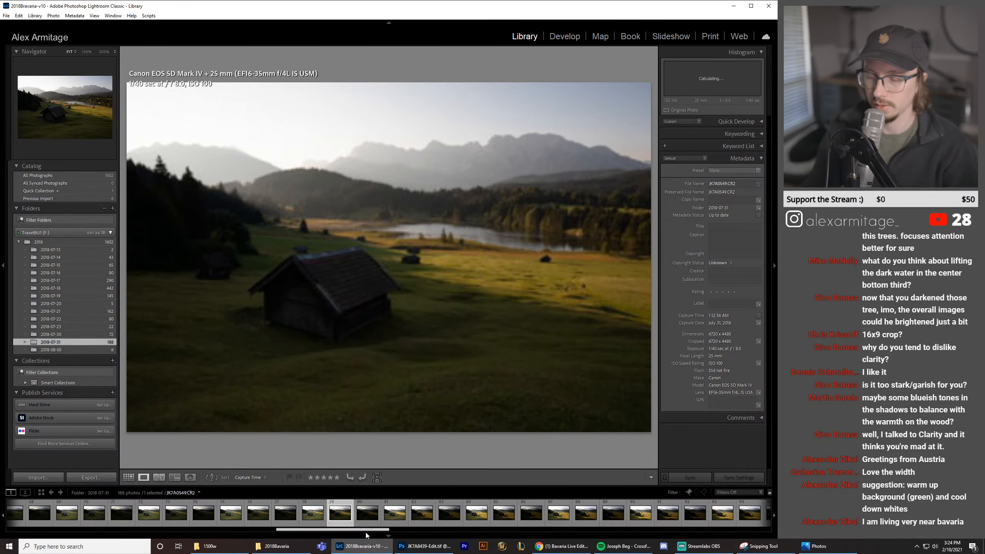
pyautogui.moveTo(375, 530); pyautogui.dragTo(321, 530)
pyautogui.click(333, 519)
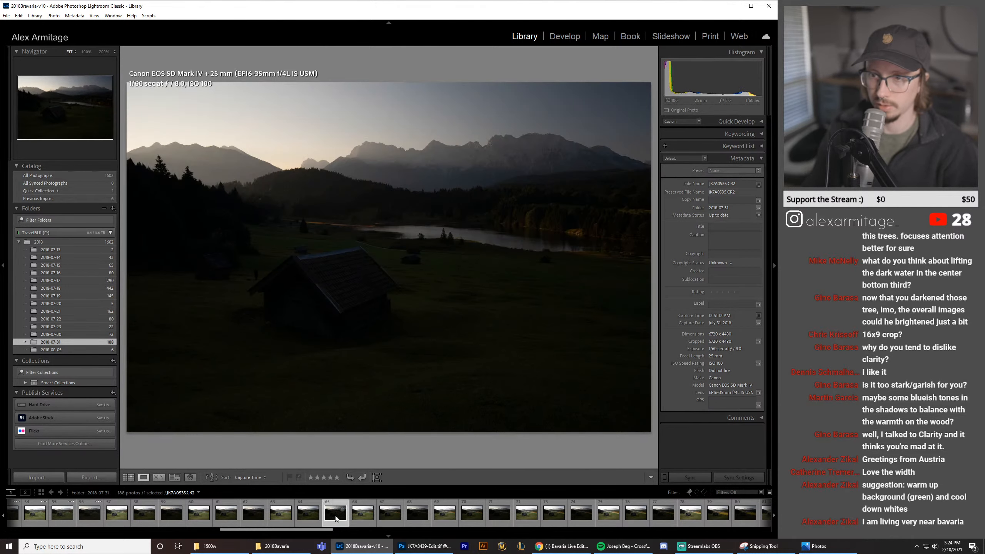
# Step: Compare JK7A0520.CR2, JK7A0516.CR2 and JK7A0514.CR2, and open JK7A0516.CR2 in the Develop module
pyautogui.scroll(10, 315, 521)
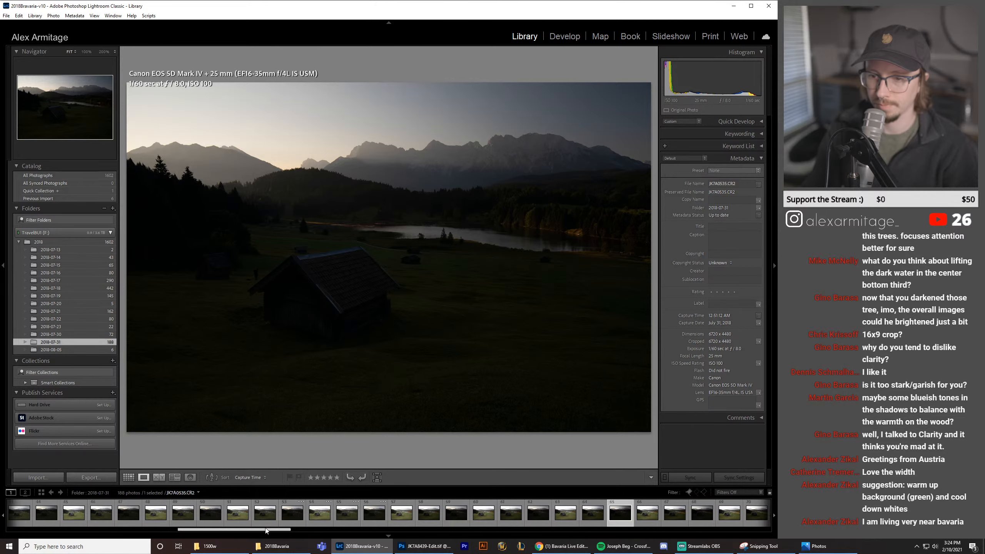
pyautogui.click(325, 518)
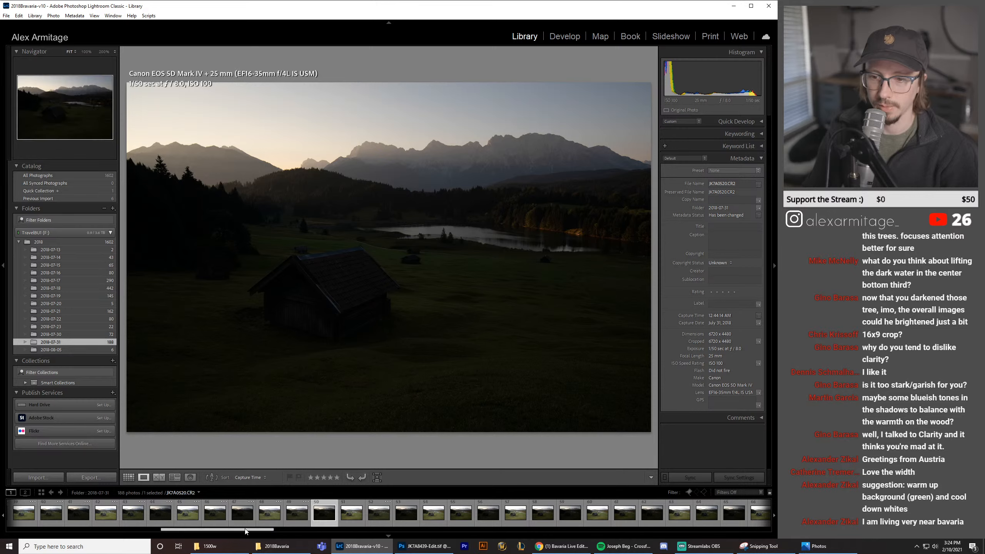
pyautogui.click(227, 523)
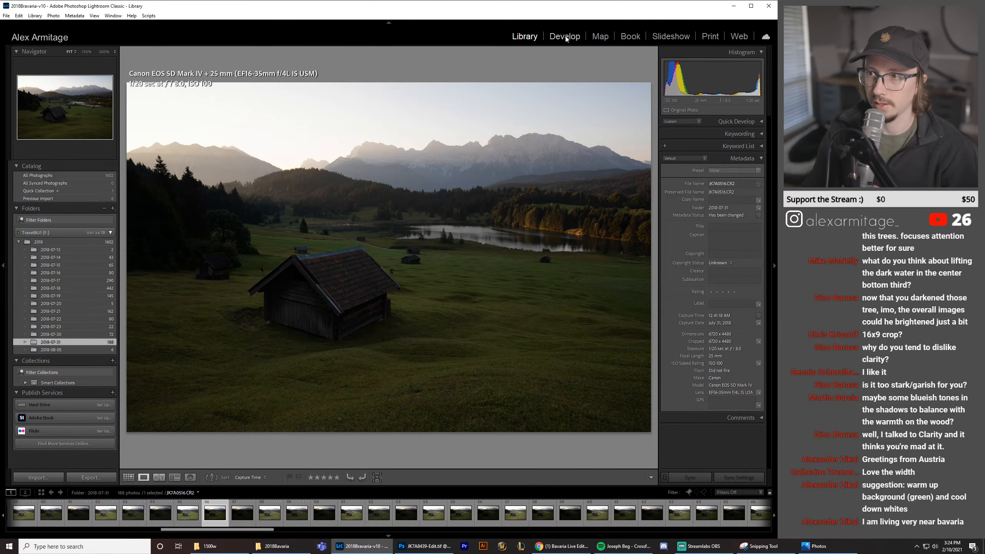
pyautogui.click(161, 524)
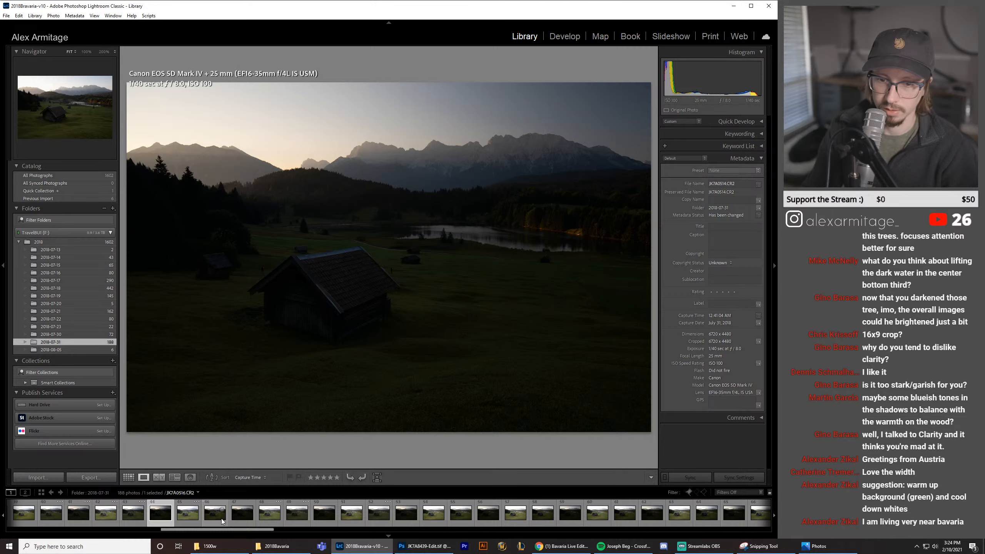
pyautogui.click(223, 521)
pyautogui.click(564, 36)
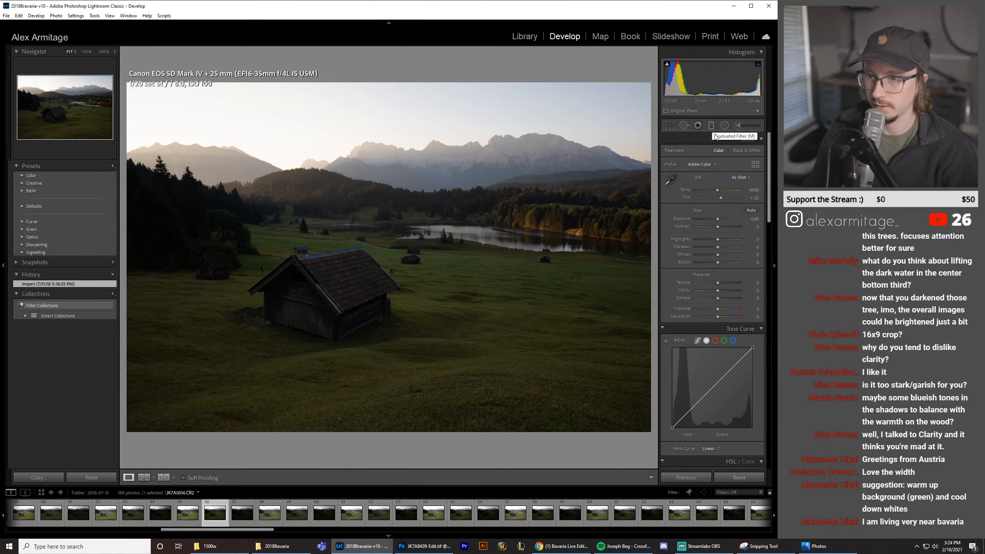
# Step: Try lower Highlights and reset them, raise Dehaze to +18, and apply the Medium Contrast point curve
pyautogui.moveTo(718, 239); pyautogui.dragTo(713, 241)
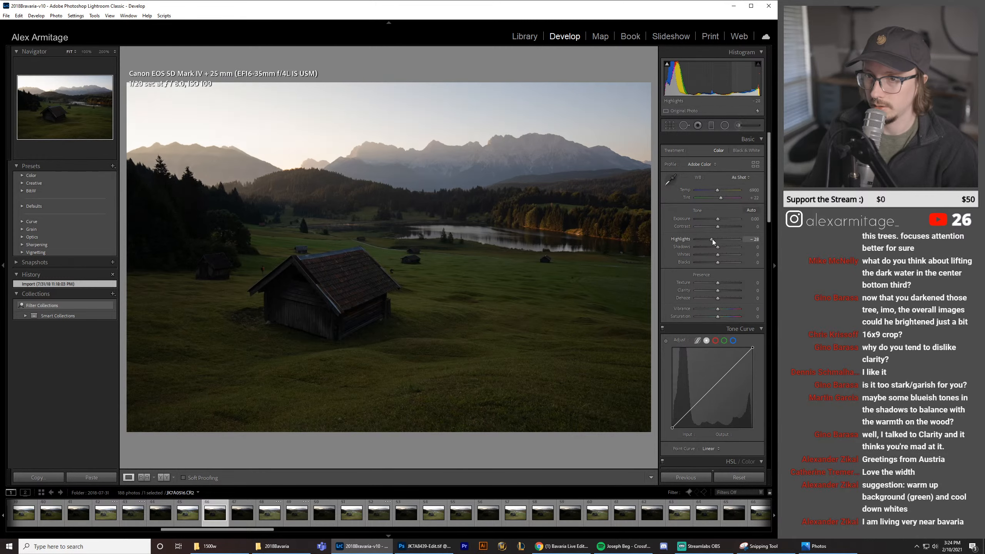
pyautogui.doubleClick(713, 240)
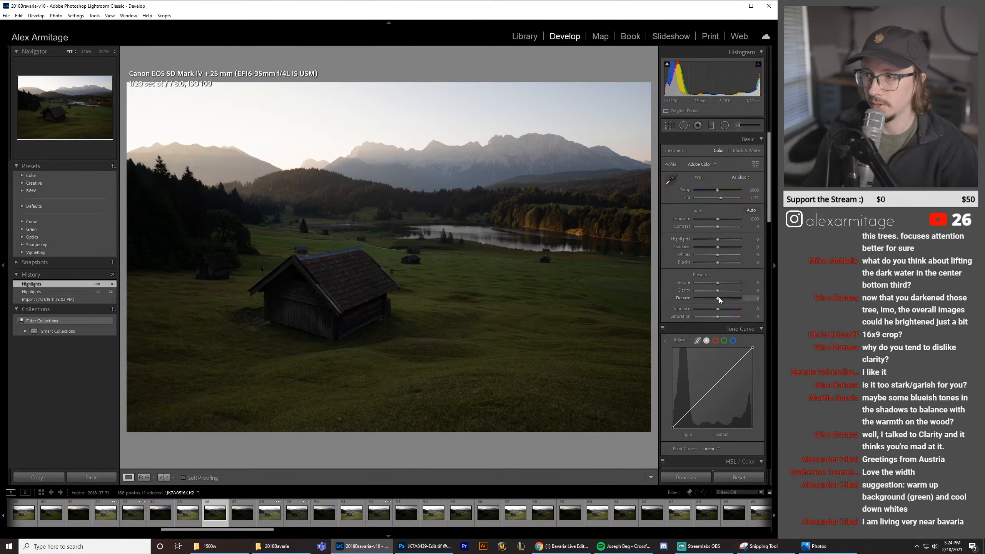
pyautogui.moveTo(723, 300); pyautogui.dragTo(724, 300)
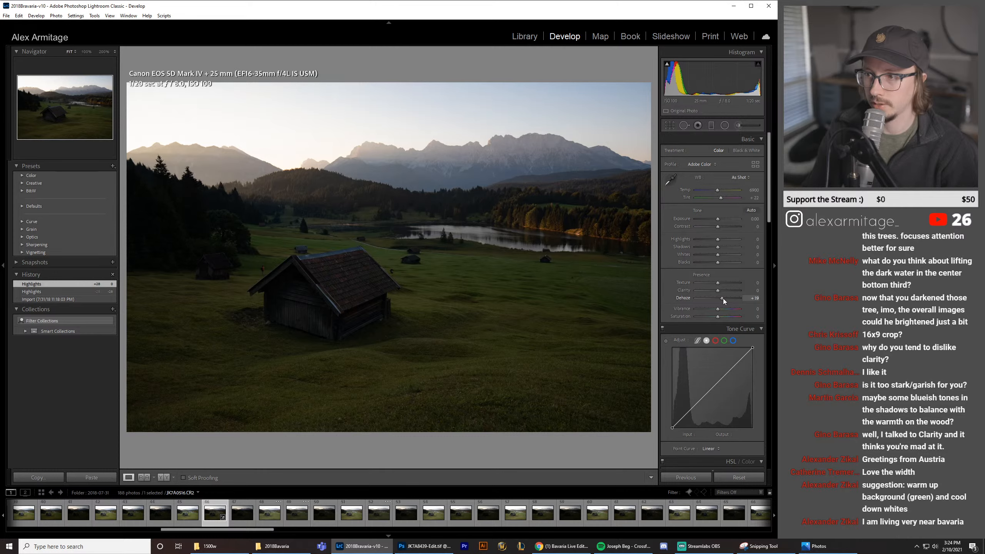
pyautogui.click(711, 449)
pyautogui.click(718, 460)
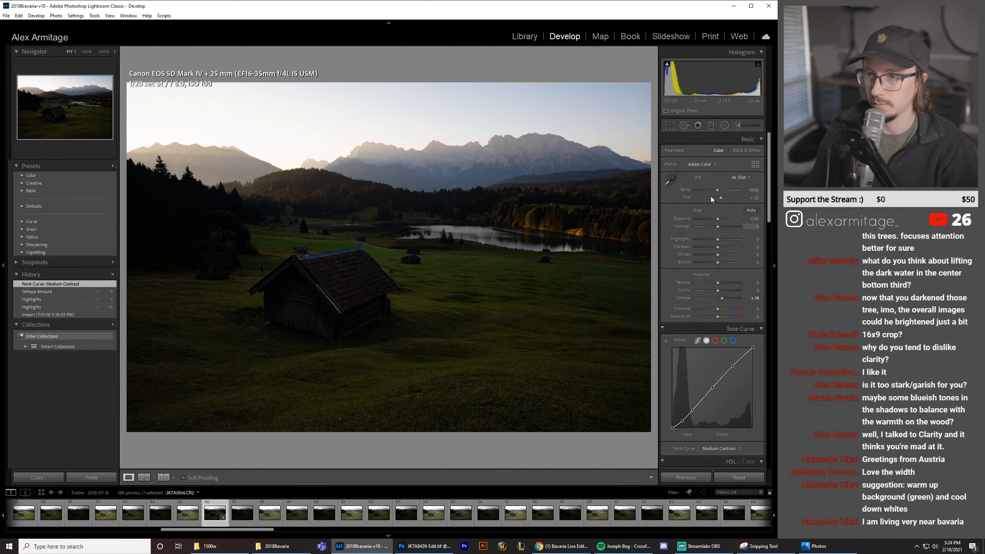
# Step: Add a graduated filter covering the foreground and fading out above the mountains, and raise its Shadows slightly
pyautogui.click(712, 126)
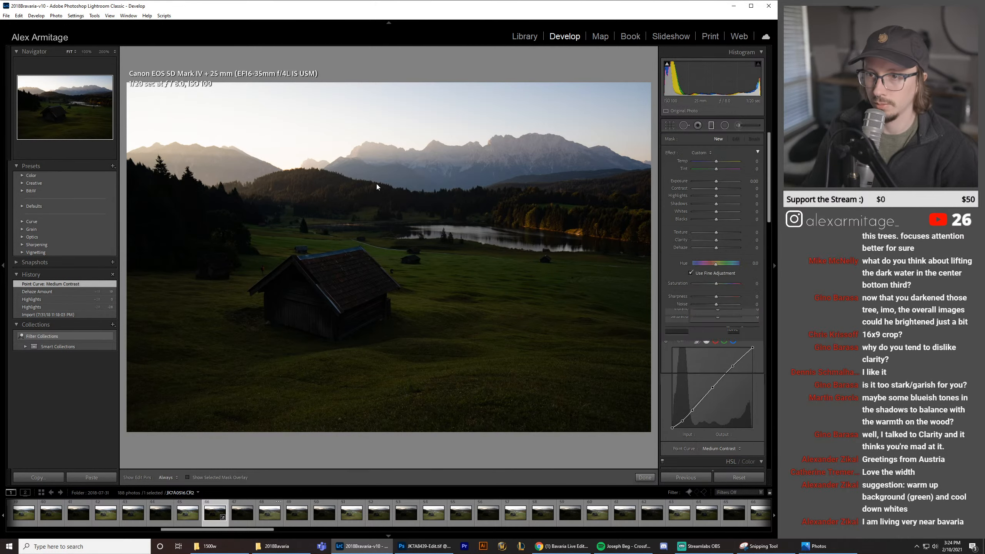
pyautogui.moveTo(376, 183); pyautogui.dragTo(373, 119)
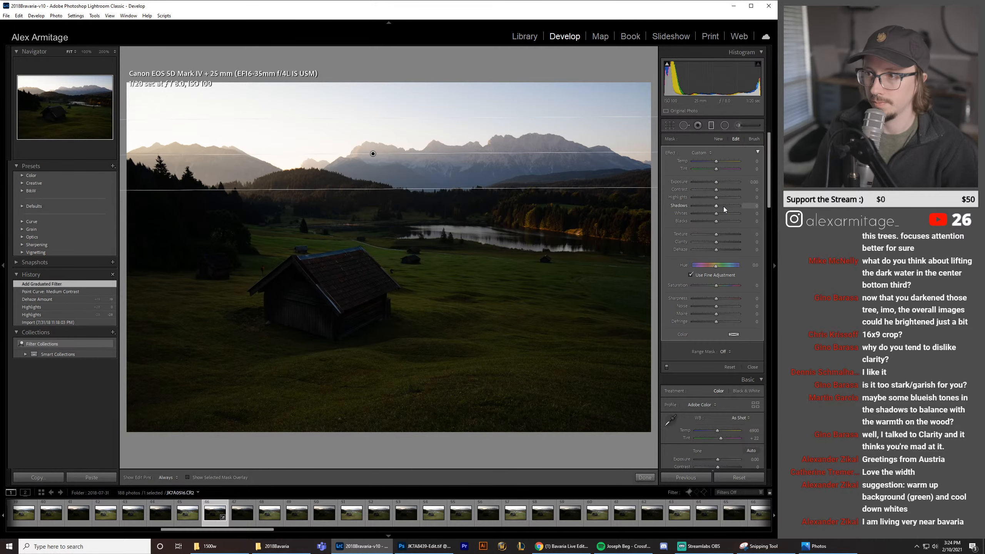
pyautogui.moveTo(724, 206); pyautogui.dragTo(719, 207)
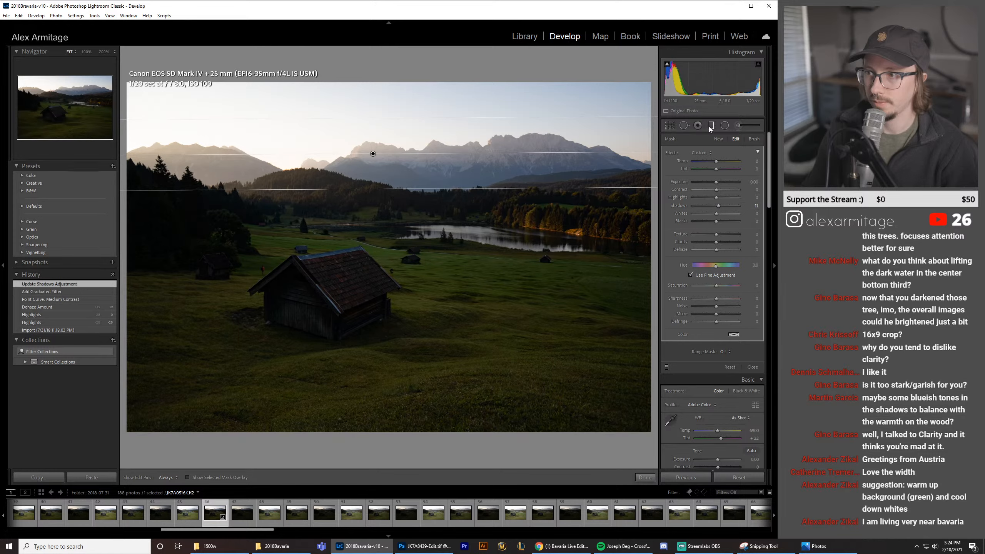
# Step: Draw a large radial filter stretching diagonally from the bright sky across the hut into the meadow
pyautogui.click(725, 125)
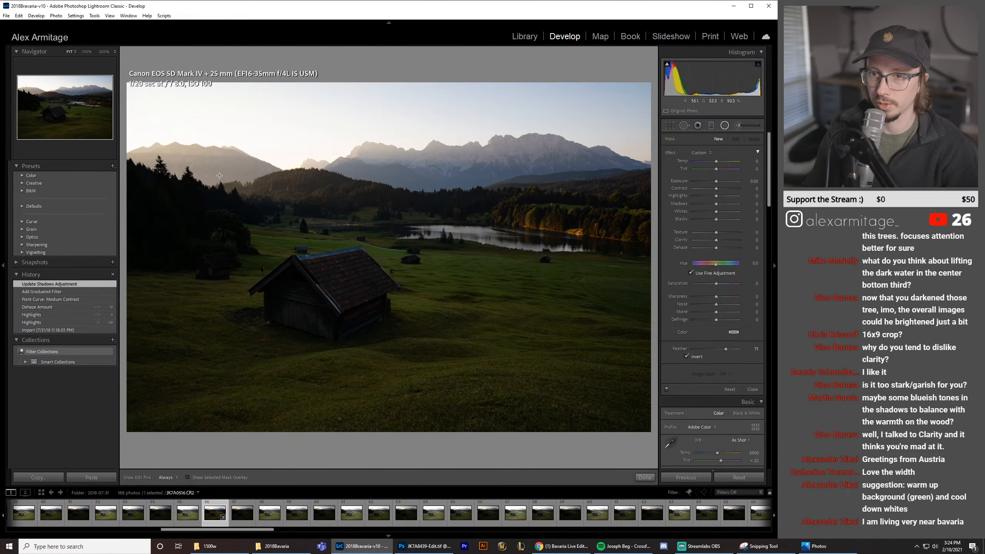
pyautogui.moveTo(219, 175); pyautogui.dragTo(421, 368)
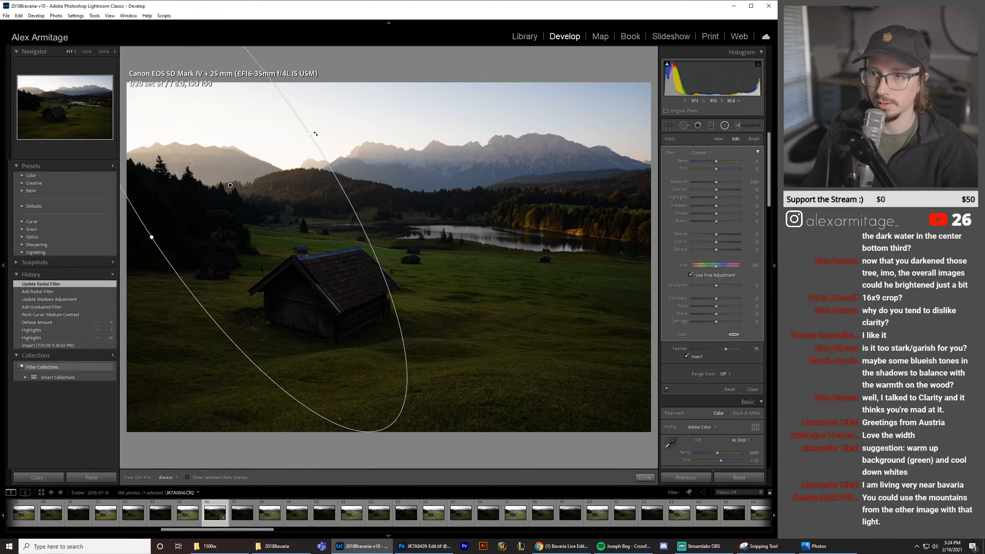
pyautogui.moveTo(315, 134); pyautogui.dragTo(324, 126)
pyautogui.moveTo(231, 186); pyautogui.dragTo(156, 144)
pyautogui.moveTo(361, 373); pyautogui.dragTo(485, 278)
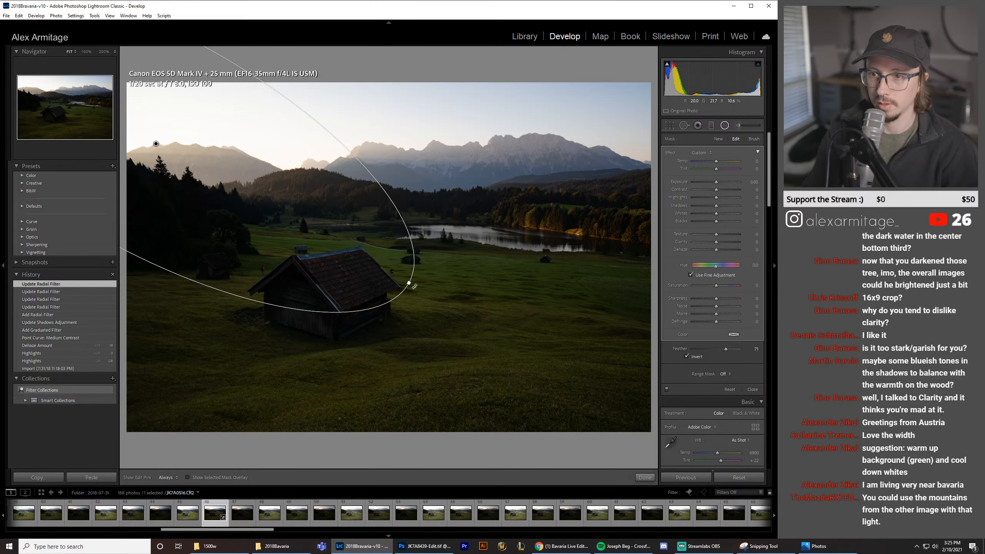
pyautogui.moveTo(427, 295); pyautogui.dragTo(533, 326)
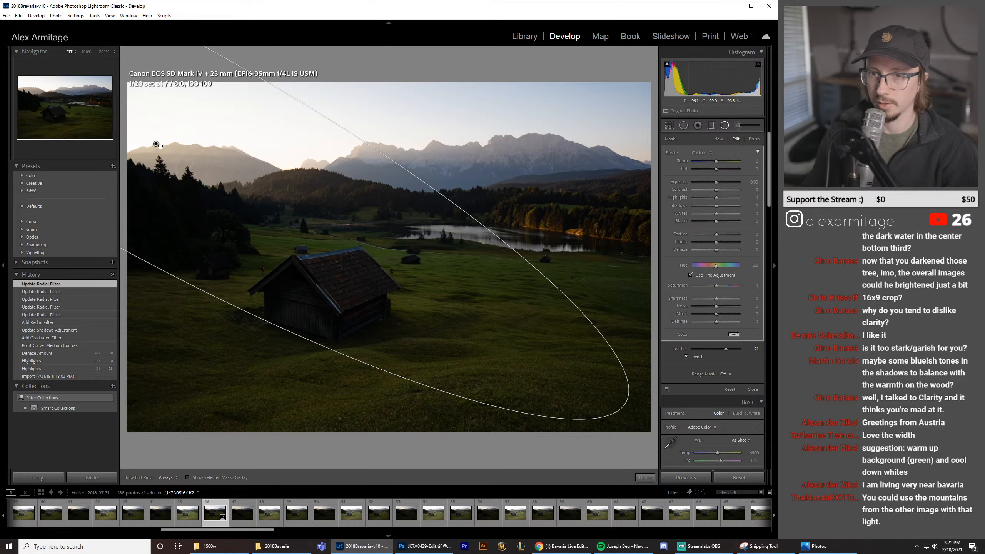
pyautogui.moveTo(156, 144); pyautogui.dragTo(217, 173)
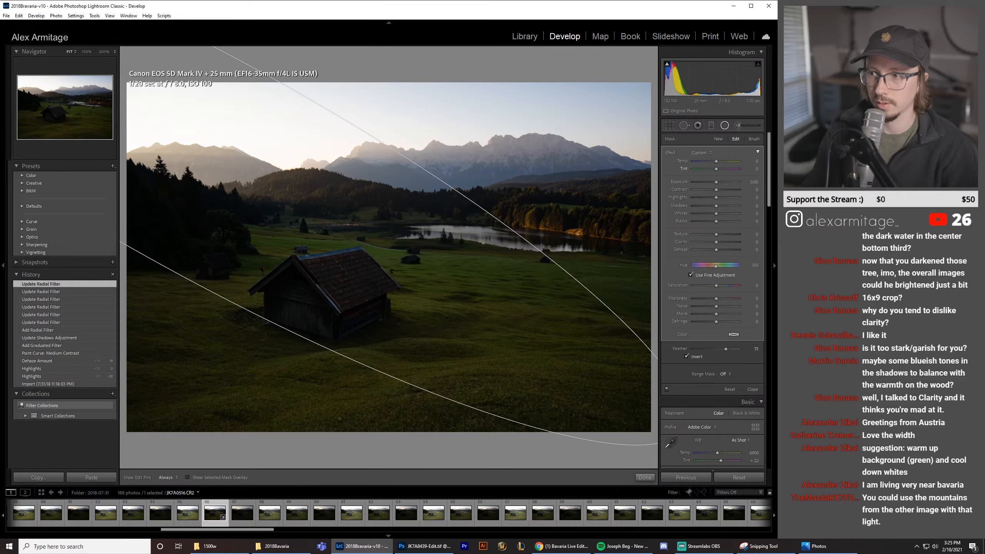
# Step: Try the radial filter with Feather 100 and Exposure 1.24, and delete the filter
pyautogui.moveTo(736, 350); pyautogui.dragTo(741, 350)
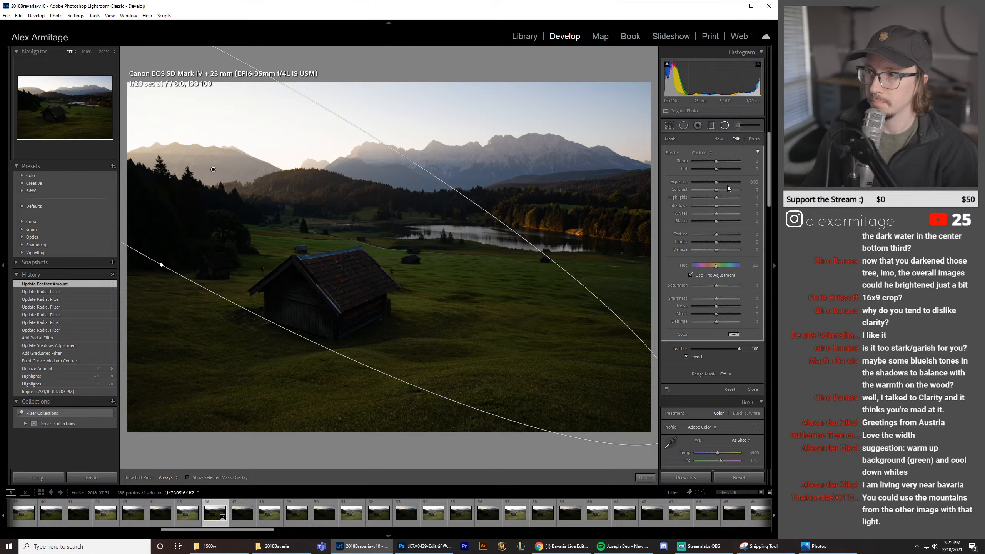
pyautogui.moveTo(718, 181); pyautogui.dragTo(723, 181)
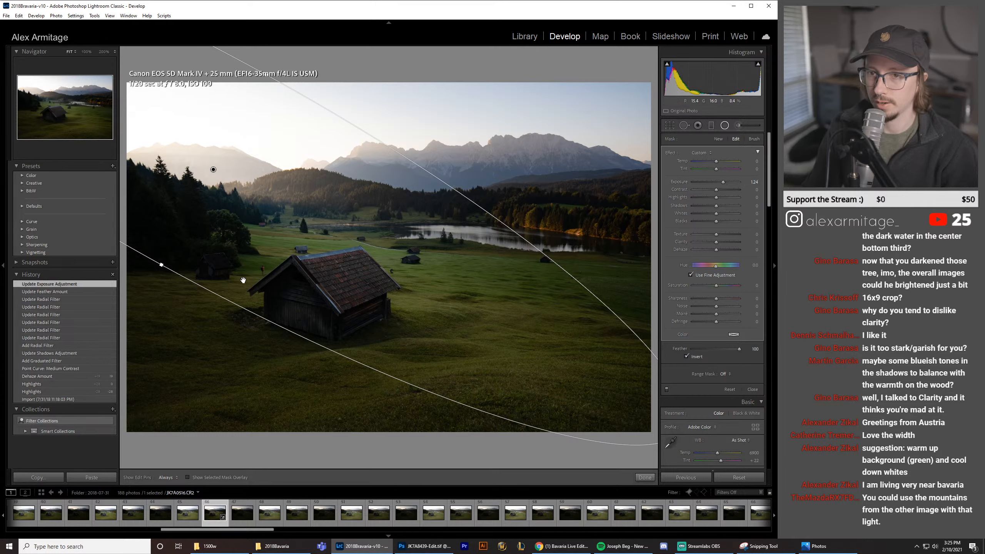
pyautogui.click(255, 264)
pyautogui.press('Delete')
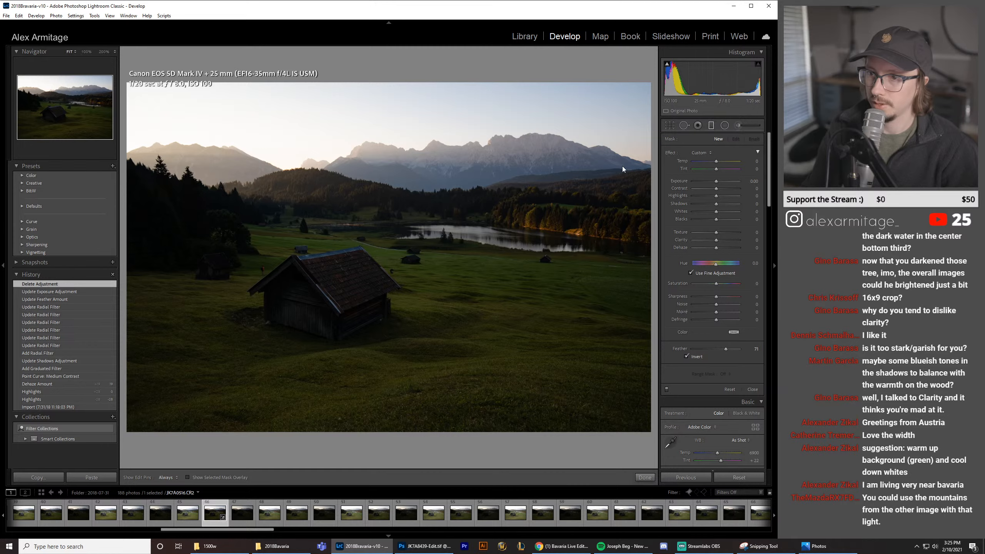
# Step: Set Exposure to 0.44 on the existing graduated filter over the foreground, and lower the photo's global Highlights to -18
pyautogui.click(373, 153)
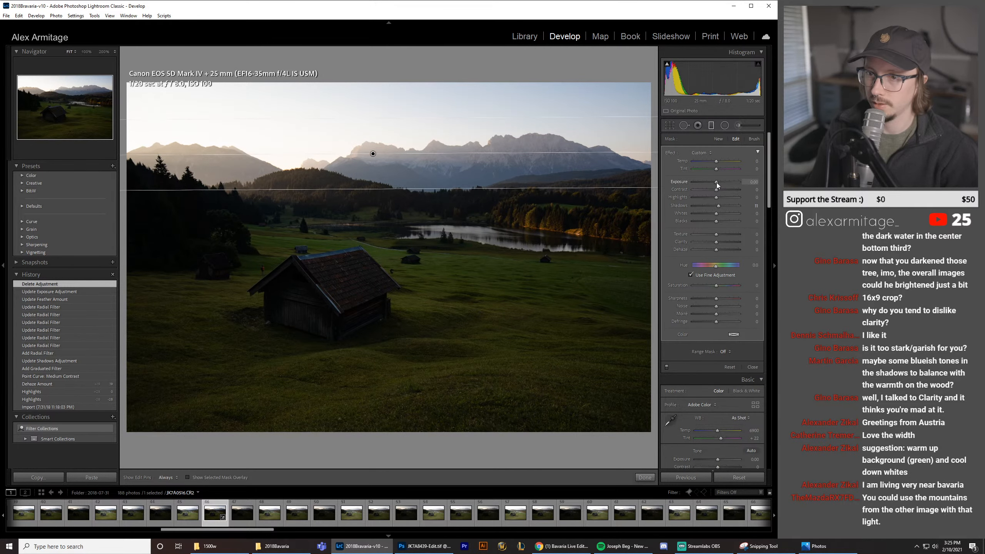
pyautogui.moveTo(717, 185); pyautogui.dragTo(719, 184)
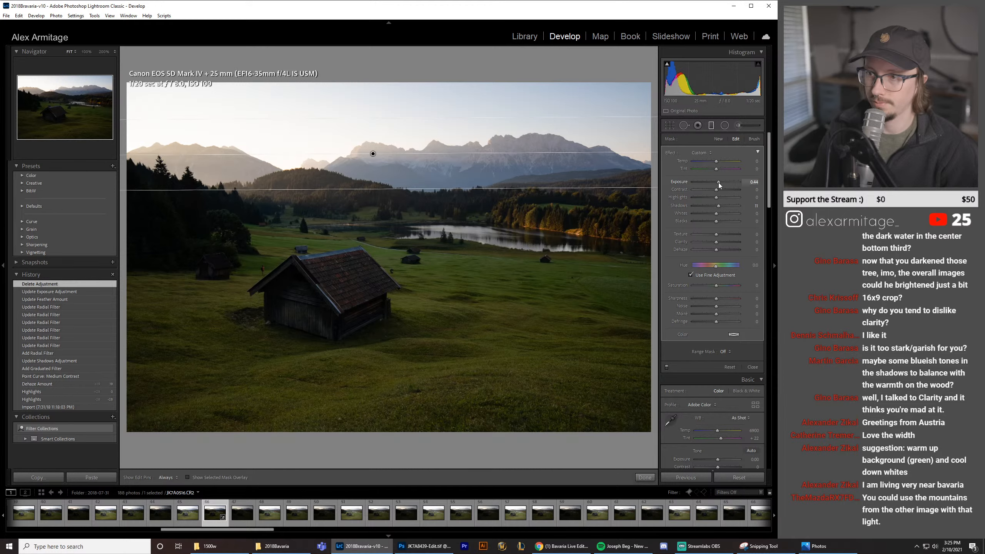
pyautogui.click(711, 127)
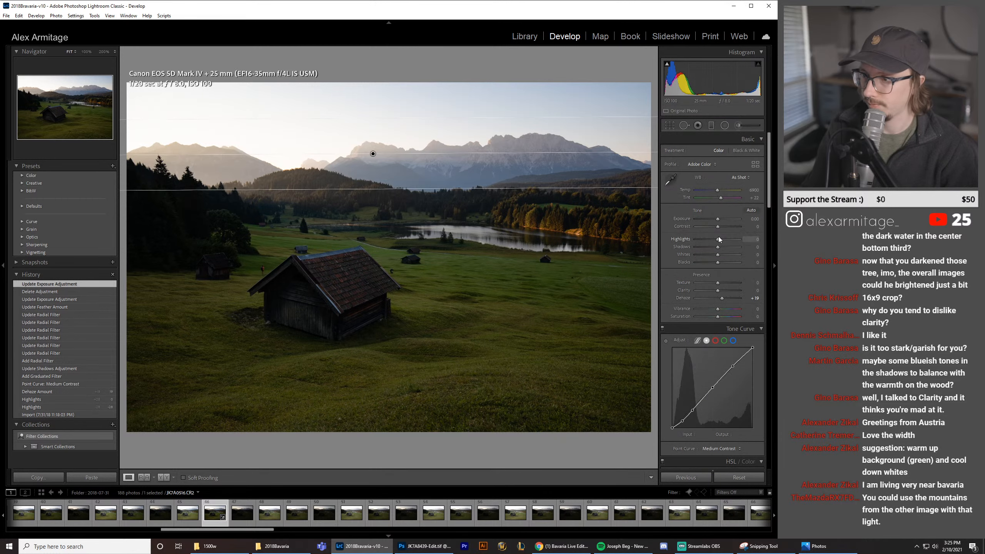
pyautogui.moveTo(719, 240); pyautogui.dragTo(715, 241)
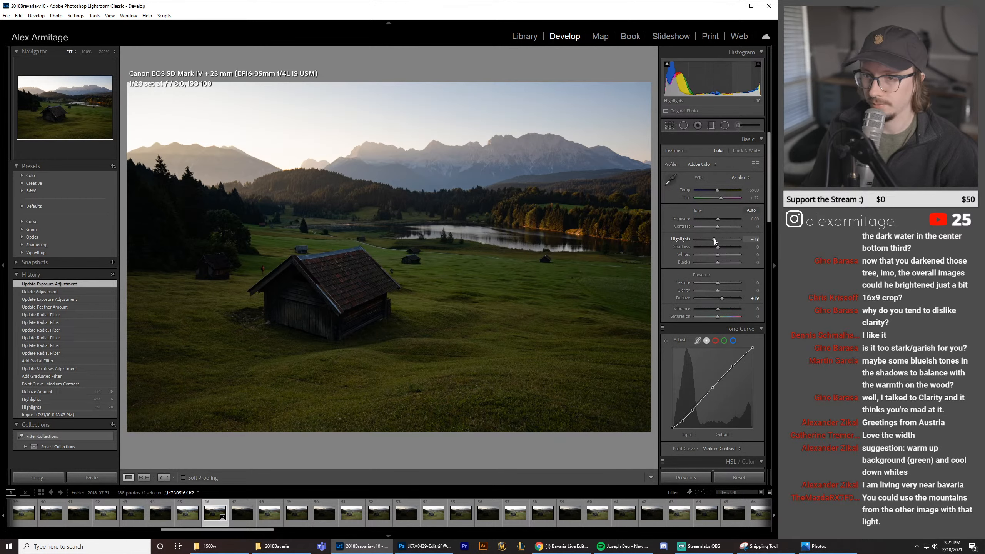
# Step: Add a radial filter centred on the hut and enlarge it to reach into the treeline and the surrounding meadow
pyautogui.click(726, 126)
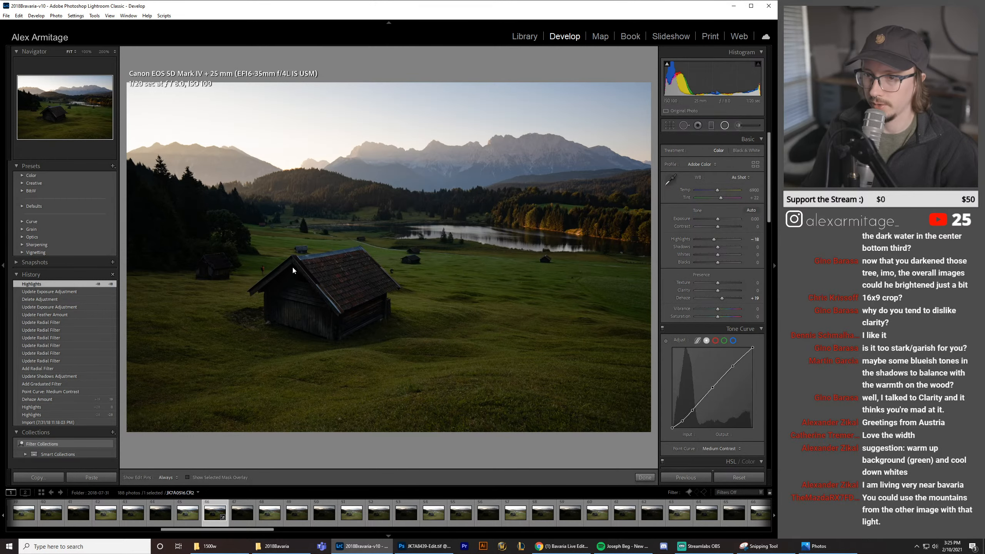
pyautogui.moveTo(291, 267); pyautogui.dragTo(397, 356)
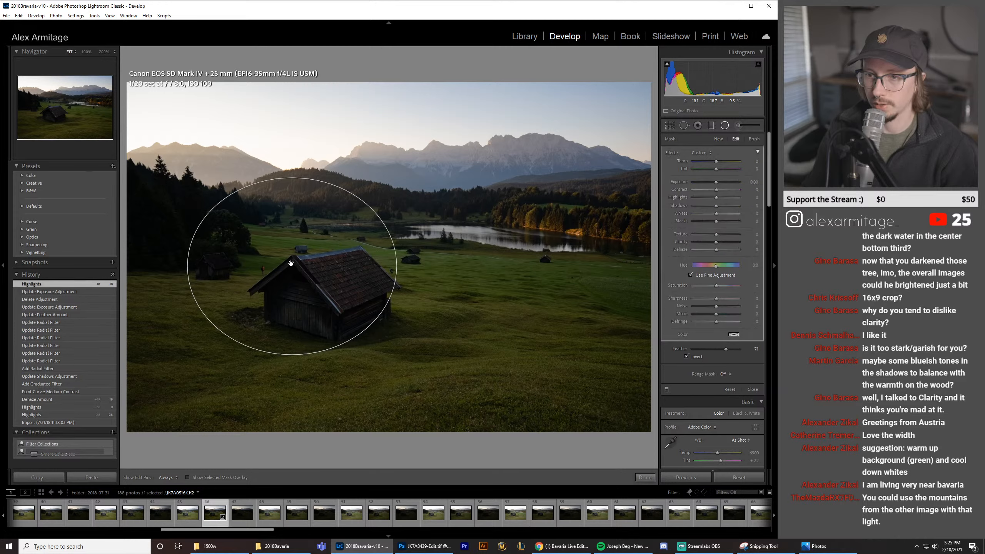
pyautogui.moveTo(290, 264); pyautogui.dragTo(327, 289)
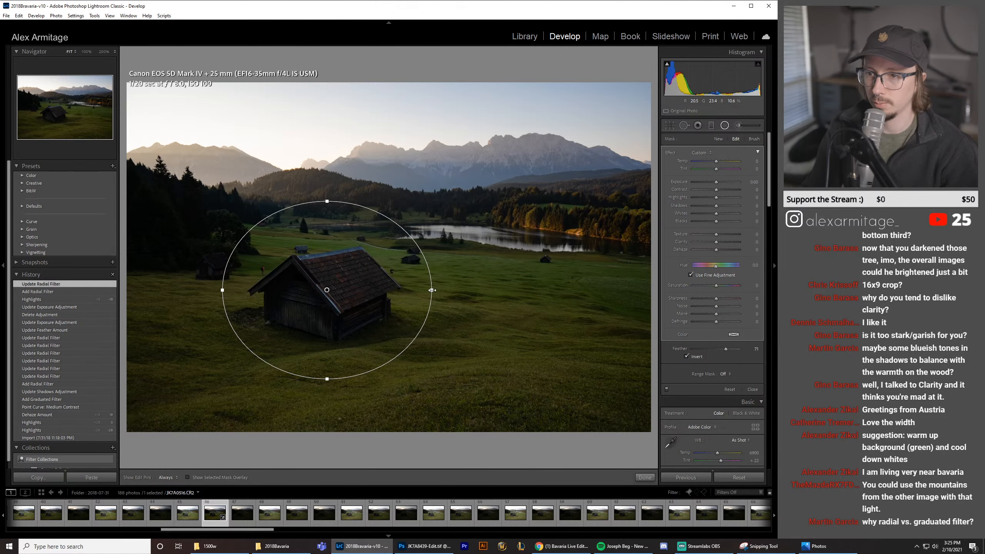
pyautogui.moveTo(432, 290); pyautogui.dragTo(436, 290)
pyautogui.moveTo(330, 380); pyautogui.dragTo(329, 418)
pyautogui.moveTo(437, 290); pyautogui.dragTo(454, 290)
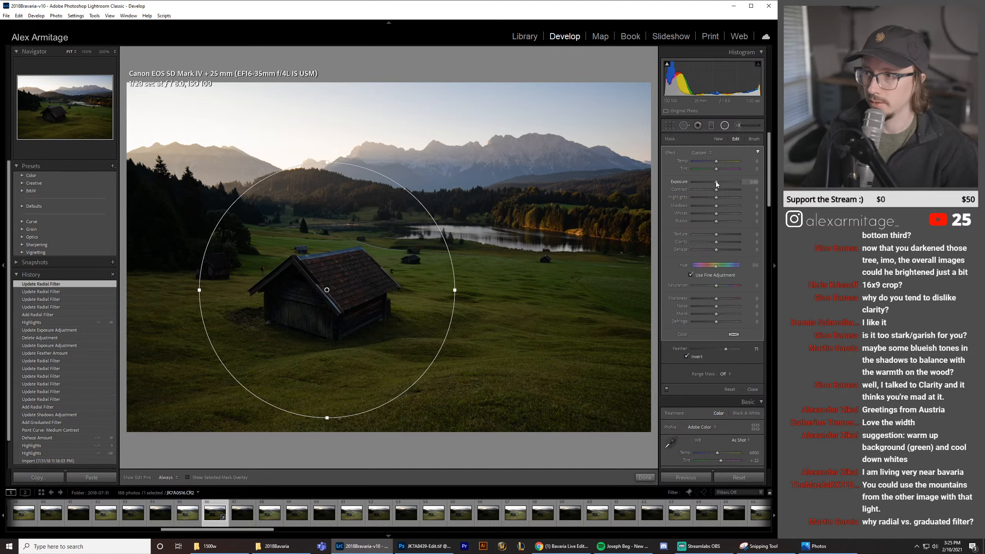
# Step: Set the hut's radial filter to Exposure 0.30 with slightly raised Shadows, enlarge it further, and set Feather to 100
pyautogui.moveTo(716, 182); pyautogui.dragTo(719, 182)
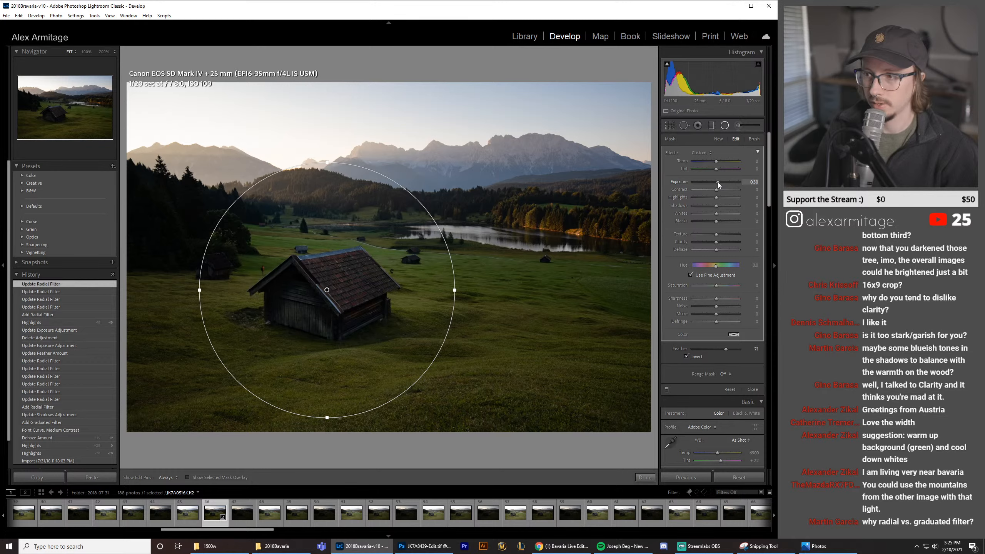
pyautogui.moveTo(717, 206); pyautogui.dragTo(721, 206)
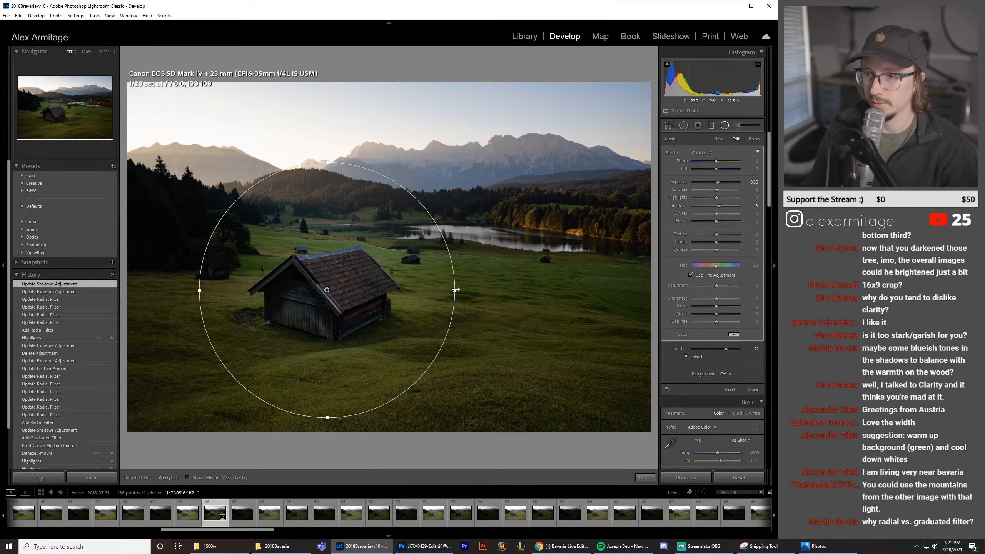
pyautogui.moveTo(454, 290); pyautogui.dragTo(512, 289)
pyautogui.moveTo(327, 418); pyautogui.dragTo(327, 453)
pyautogui.moveTo(727, 353); pyautogui.dragTo(741, 351)
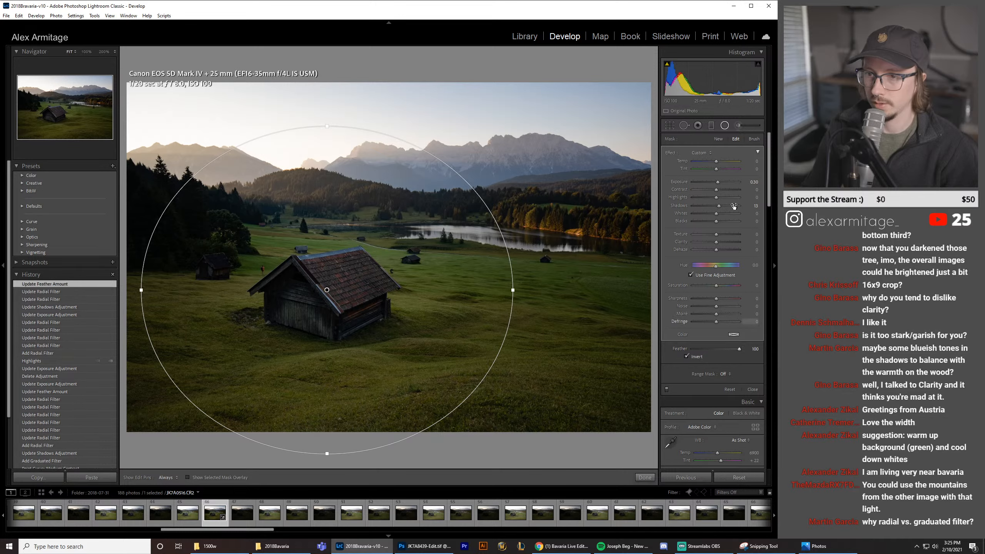
pyautogui.hotkey('shift', 'm')
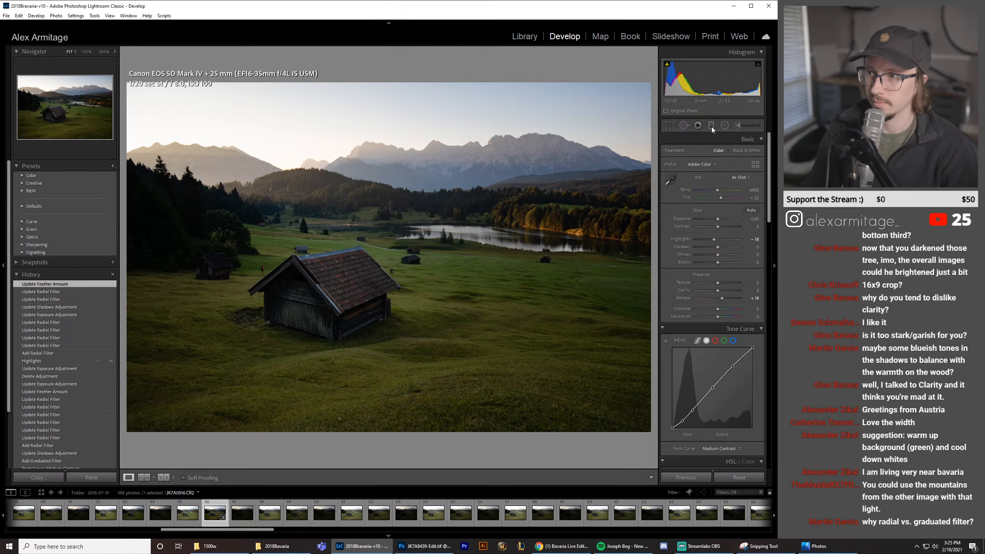
# Step: Try global Highlights at -65, undo that change, and apply the Adobe Landscape profile
pyautogui.click(704, 239)
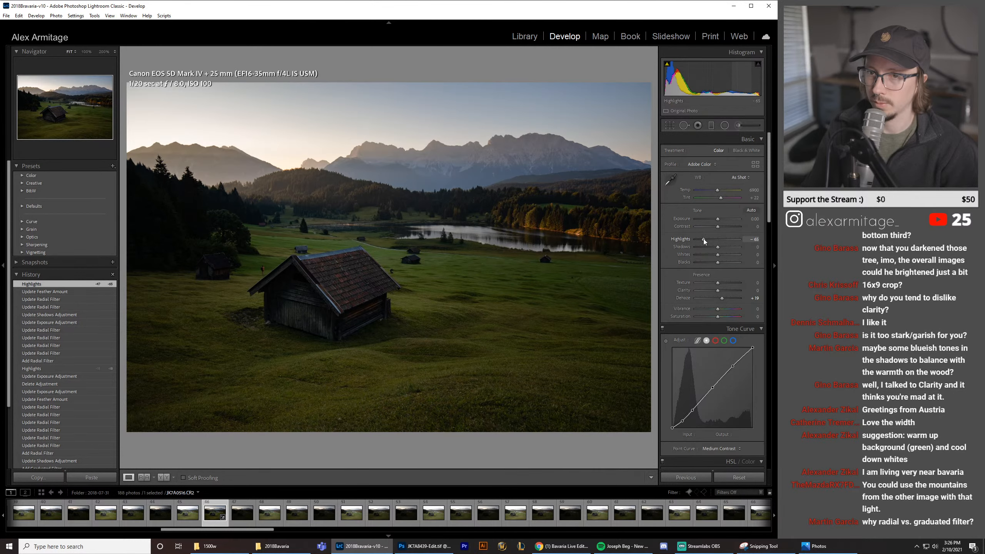
pyautogui.hotkey('ctrl', 'z')
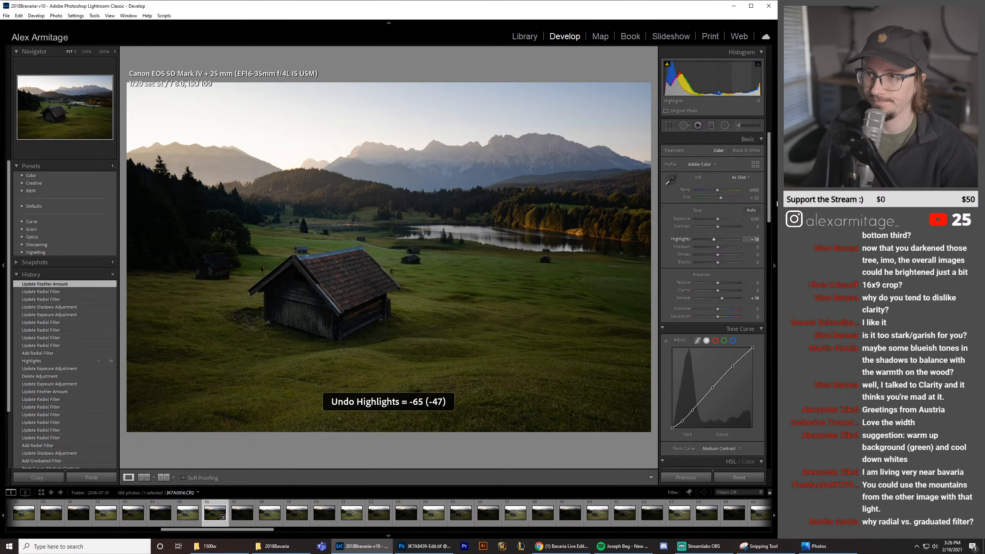
pyautogui.click(715, 164)
pyautogui.click(698, 181)
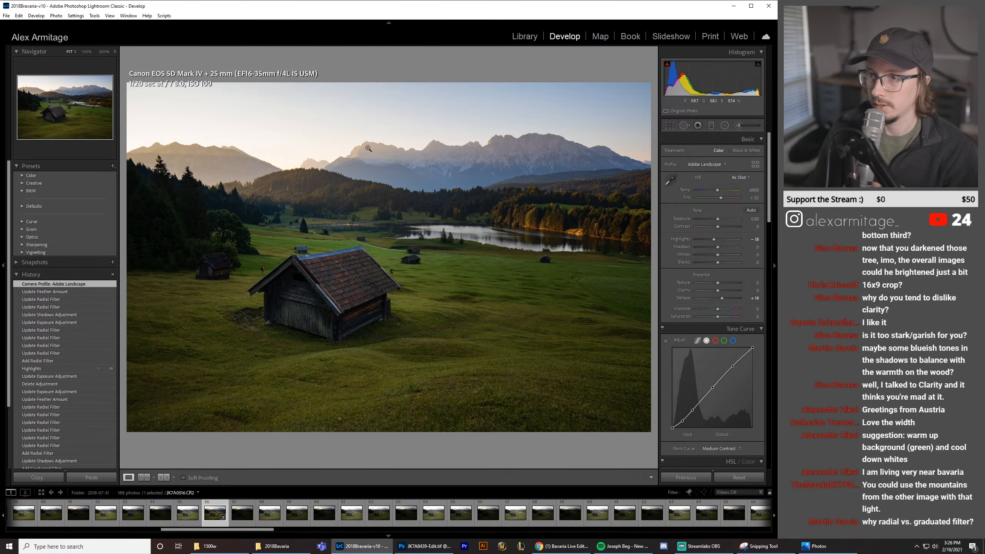
# Step: Examine two darker exposures of the same hut scene and return to JK7A0516.CR2
pyautogui.scroll(4, 217, 516)
pyautogui.click(211, 518)
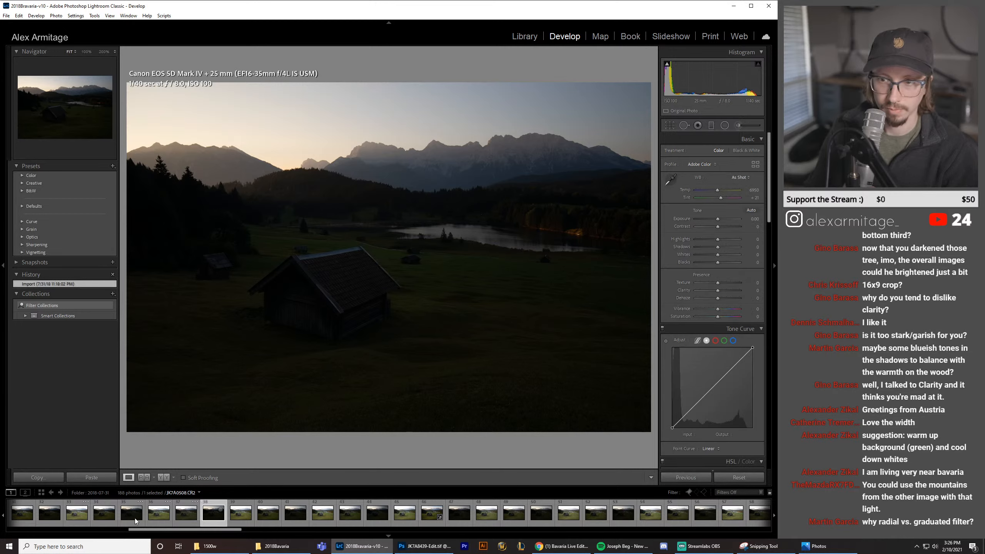
pyautogui.click(135, 519)
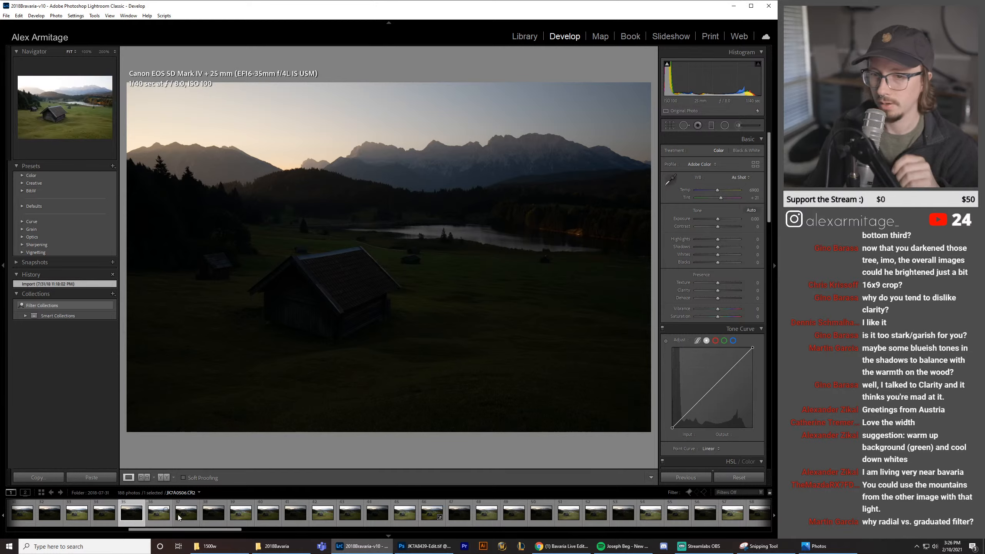
pyautogui.click(431, 518)
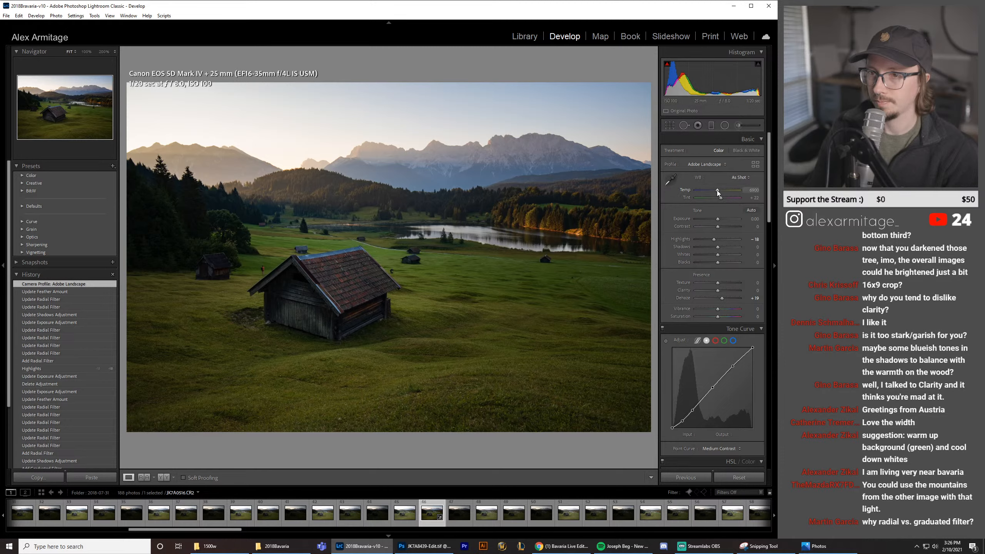
# Step: Try a much warmer white balance, undo it, and raise the temperature only slightly to about 7350
pyautogui.moveTo(717, 190); pyautogui.dragTo(724, 190)
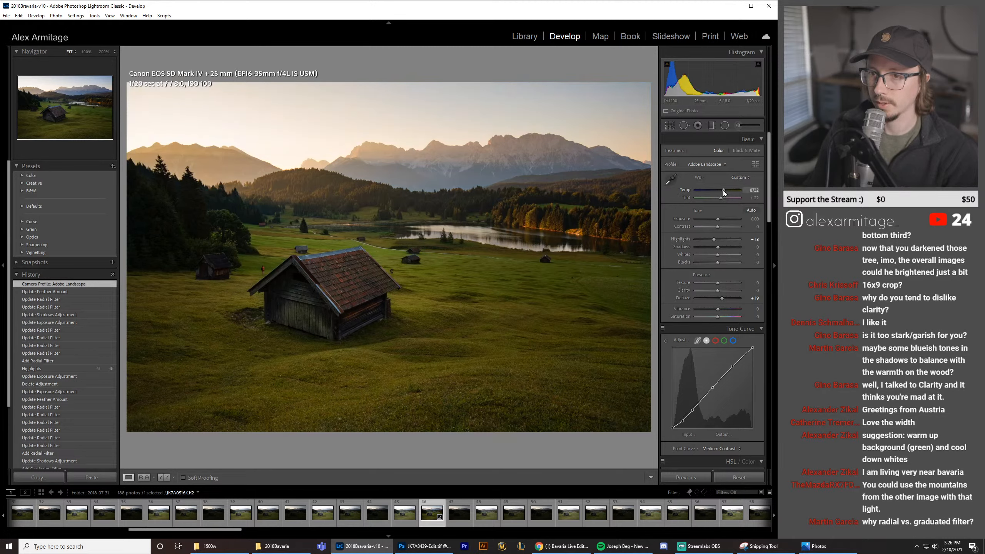
pyautogui.hotkey('ctrl', 'z')
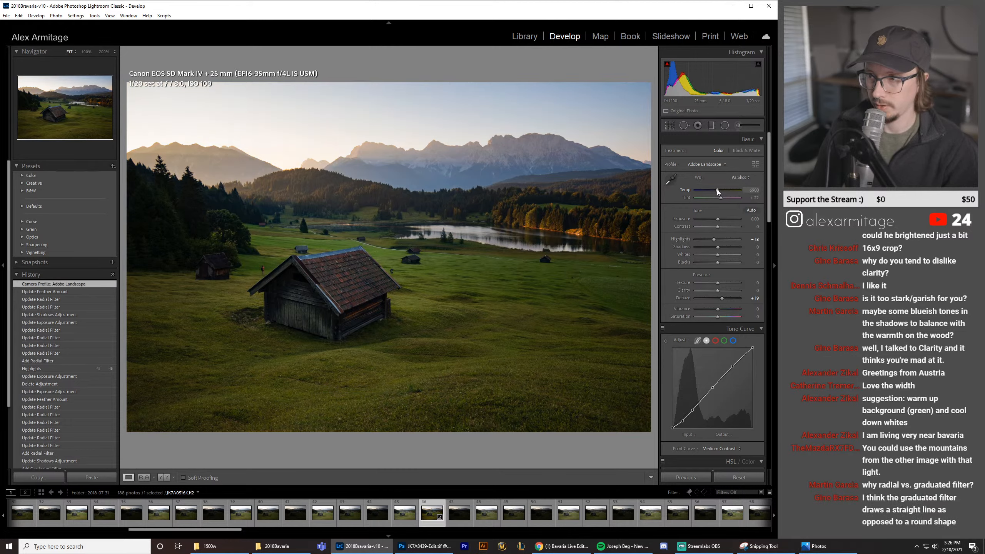
pyautogui.moveTo(717, 190); pyautogui.dragTo(719, 189)
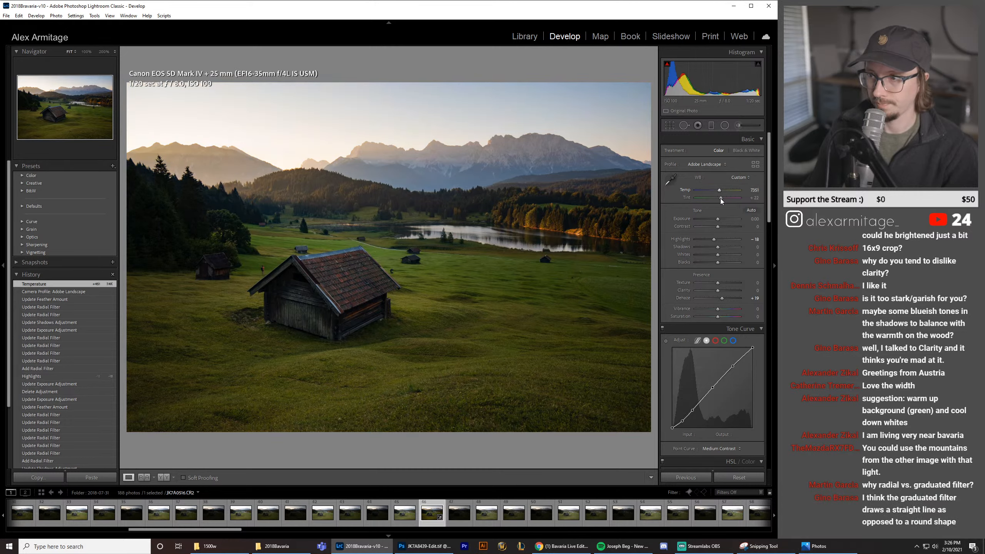
# Step: Add a graduated filter covering the sky and mountains and fading out across the treeline, and try a Highlights adjustment on it
pyautogui.press('m')
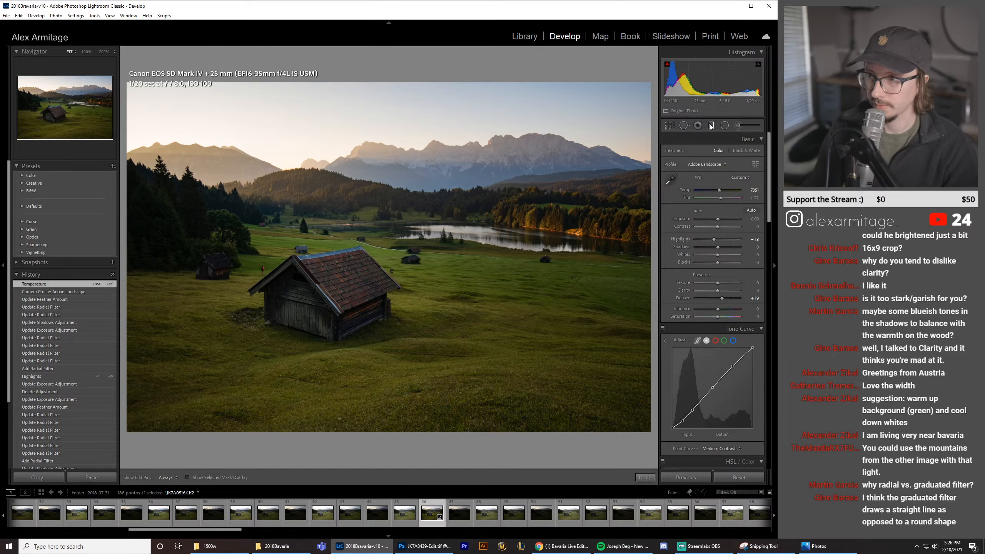
pyautogui.moveTo(375, 183); pyautogui.dragTo(377, 214)
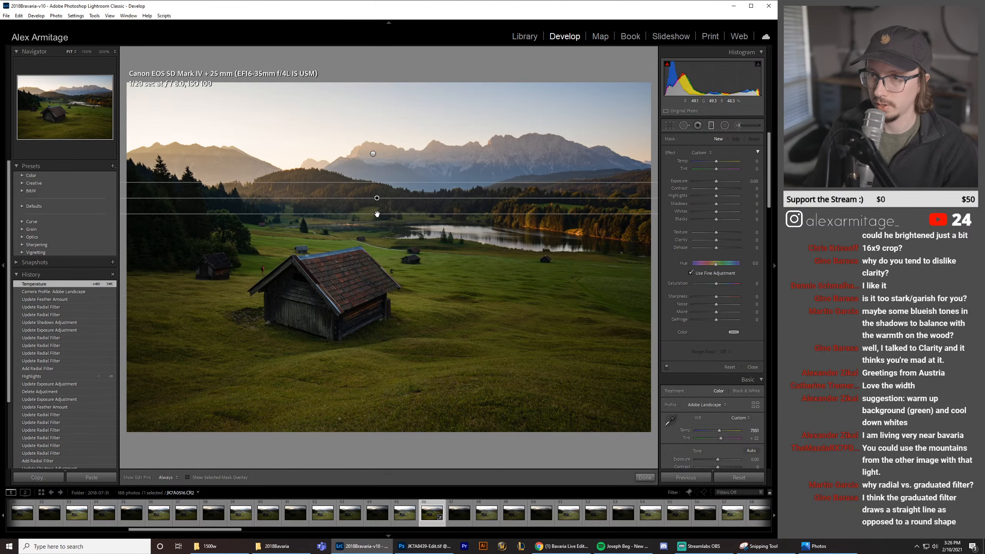
pyautogui.moveTo(717, 197); pyautogui.dragTo(716, 197)
pyautogui.click(712, 125)
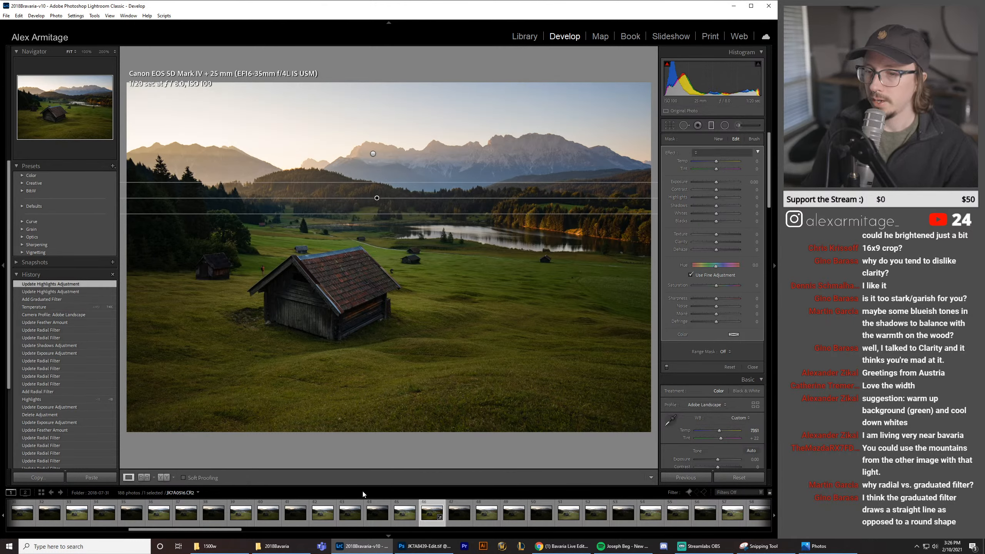
# Step: Examine the later photos of the hut with warm light on the mountain peaks
pyautogui.scroll(-10, 554, 516)
pyautogui.scroll(-10, 555, 520)
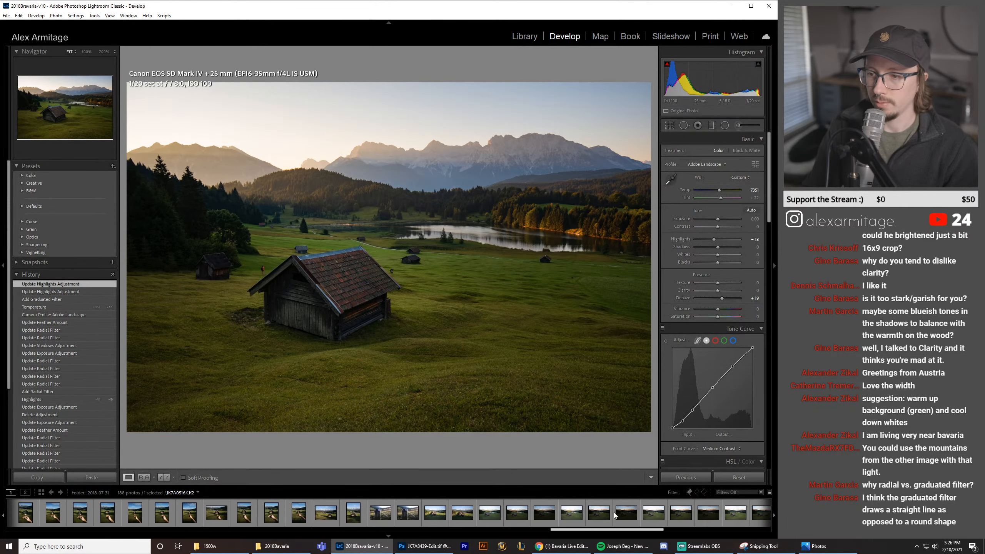
pyautogui.click(606, 519)
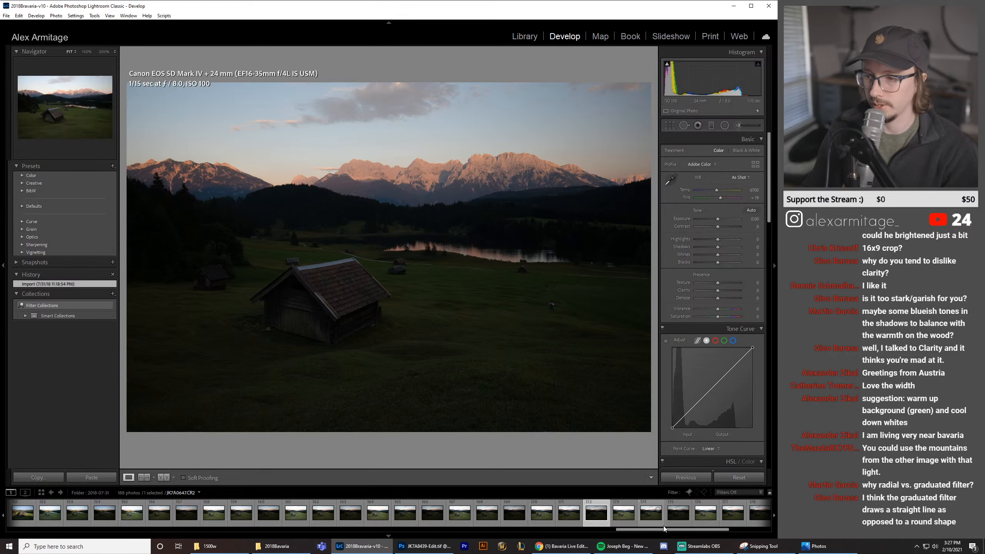
pyautogui.click(680, 521)
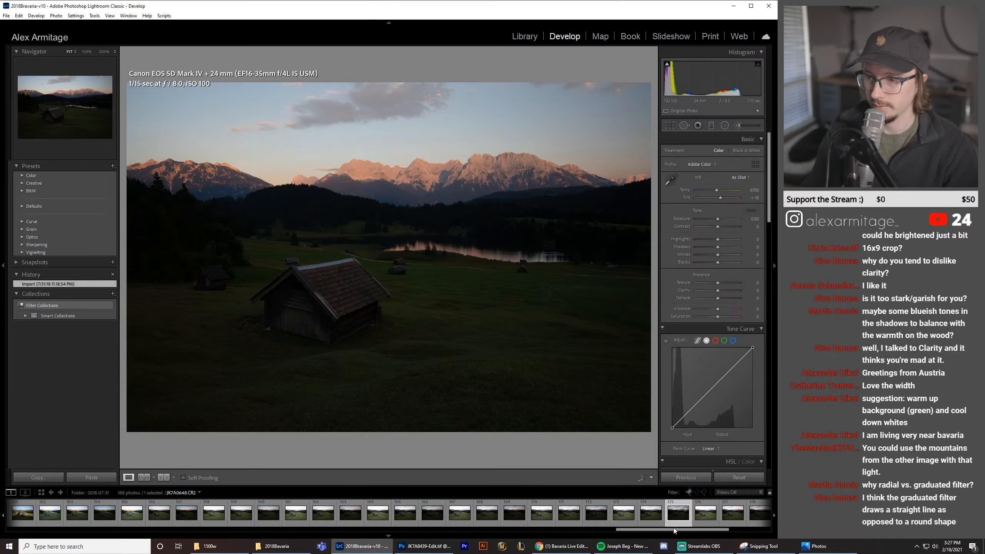
# Step: Compare exposures of the hut with sunlight falling across the meadow, from bright to dark frames
pyautogui.moveTo(673, 529); pyautogui.dragTo(362, 528)
pyautogui.click(520, 518)
pyautogui.click(542, 520)
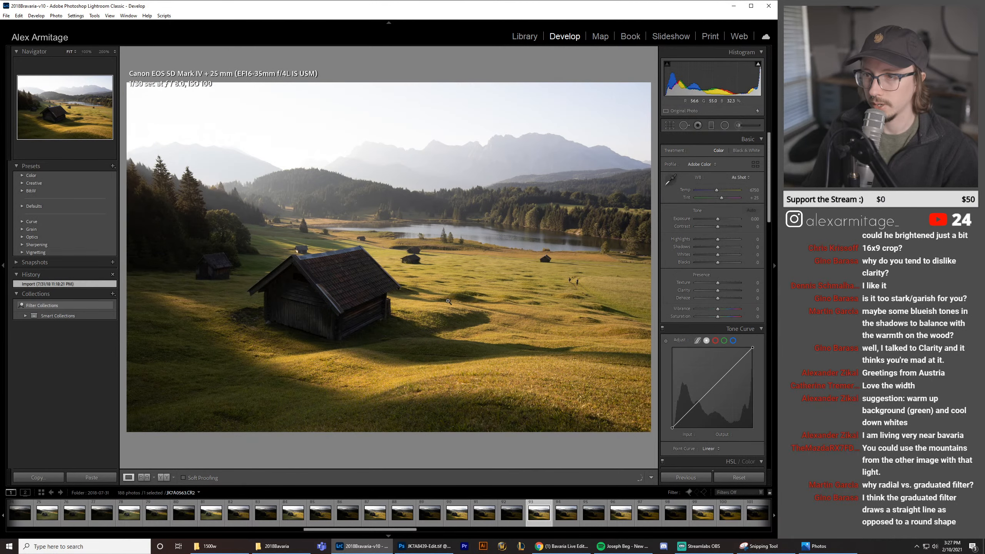
pyautogui.click(594, 513)
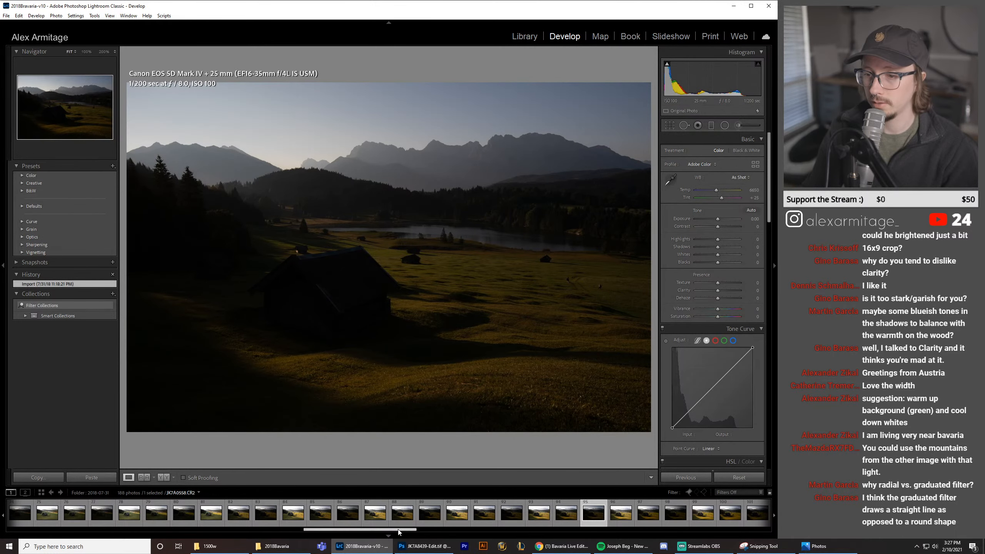
pyautogui.moveTo(400, 530); pyautogui.dragTo(350, 530)
pyautogui.click(437, 522)
pyautogui.click(503, 520)
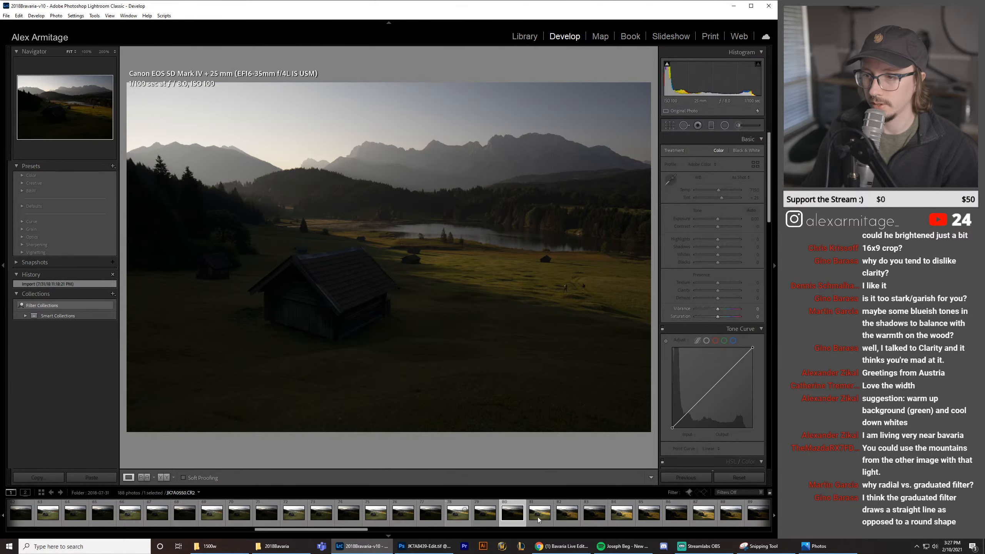
pyautogui.moveTo(357, 531); pyautogui.dragTo(433, 531)
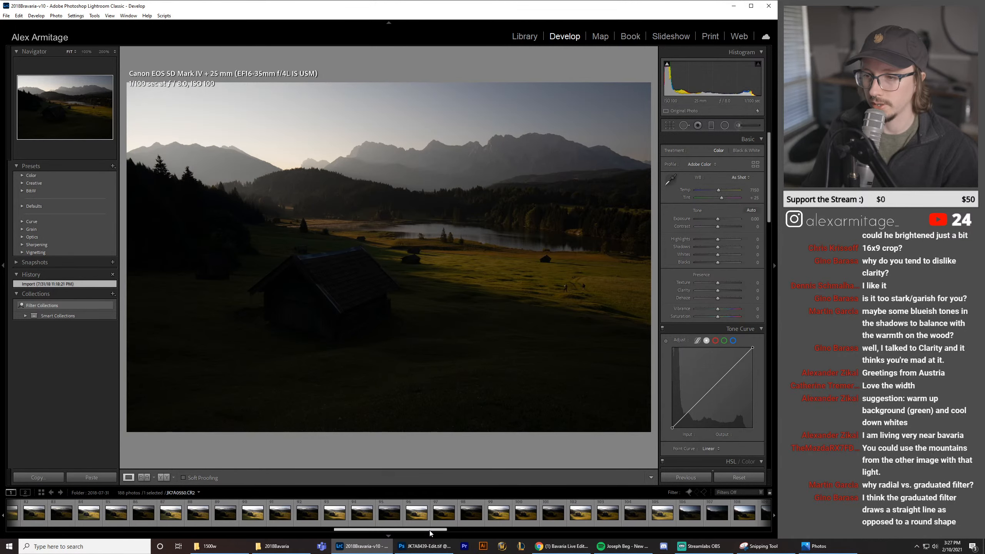
pyautogui.click(448, 524)
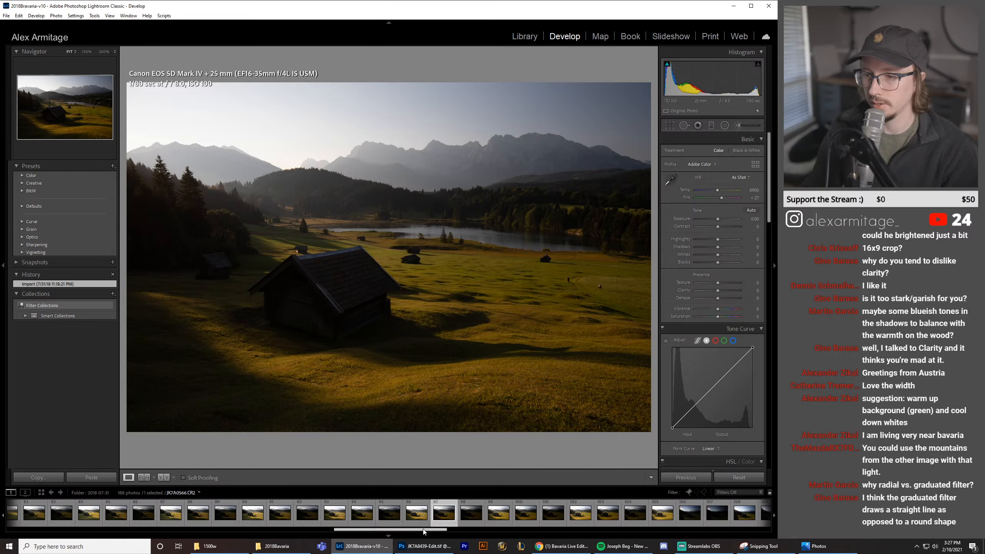
# Step: Return to JK7A0516.CR2 and reset all of its Develop settings
pyautogui.moveTo(423, 530); pyautogui.dragTo(225, 531)
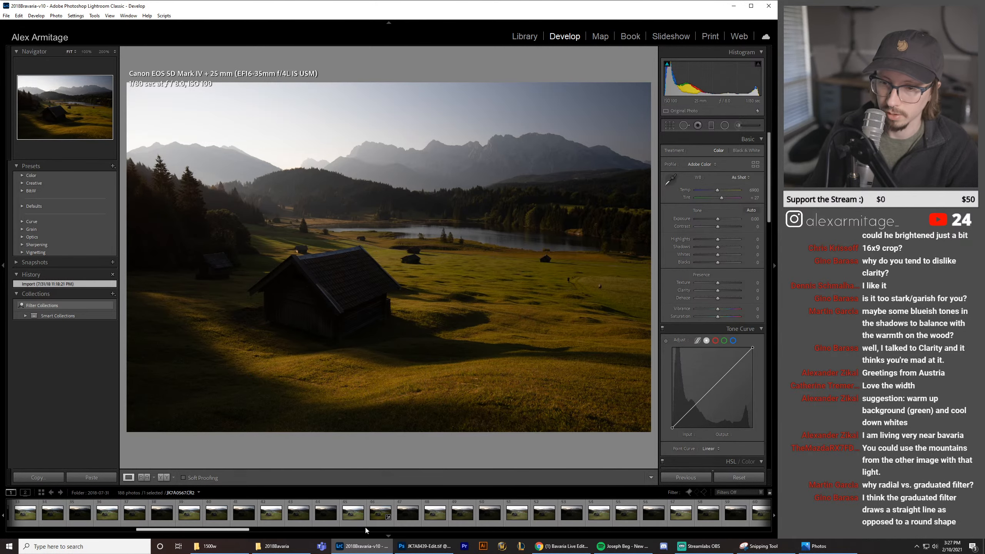
pyautogui.click(379, 522)
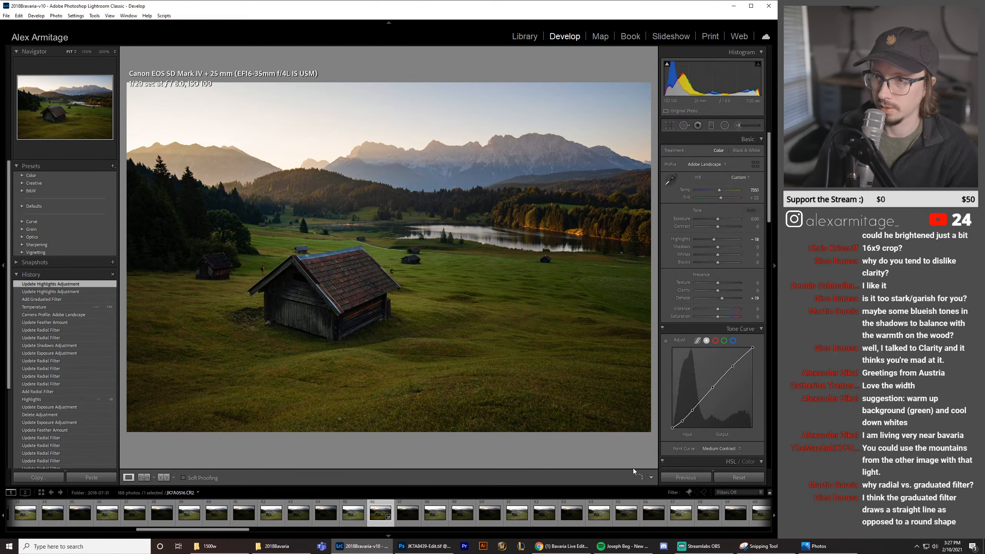
pyautogui.click(738, 477)
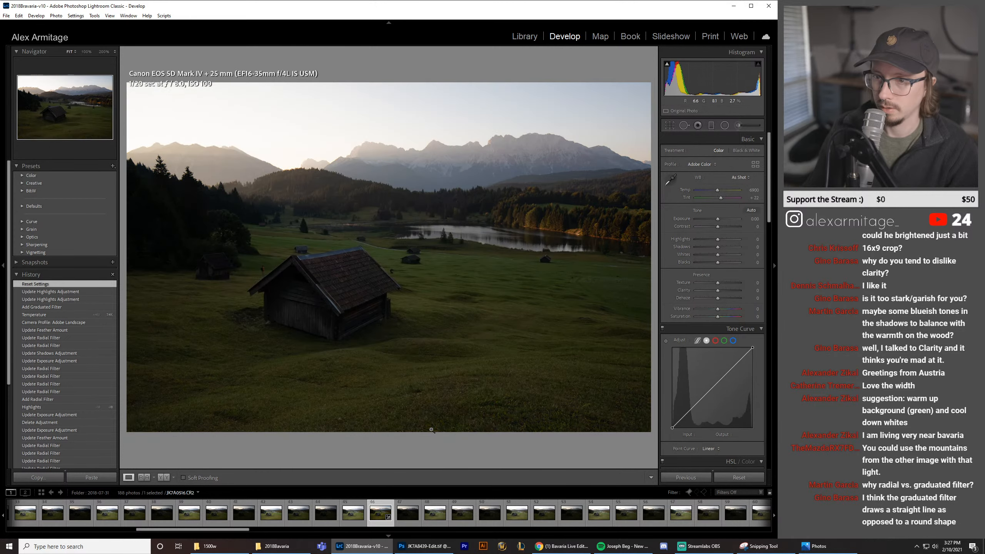
# Step: Compare the darkest exposures of the hut in the frames shot shortly before and after JK7A0516.CR2
pyautogui.moveTo(245, 530); pyautogui.dragTo(216, 529)
pyautogui.click(344, 514)
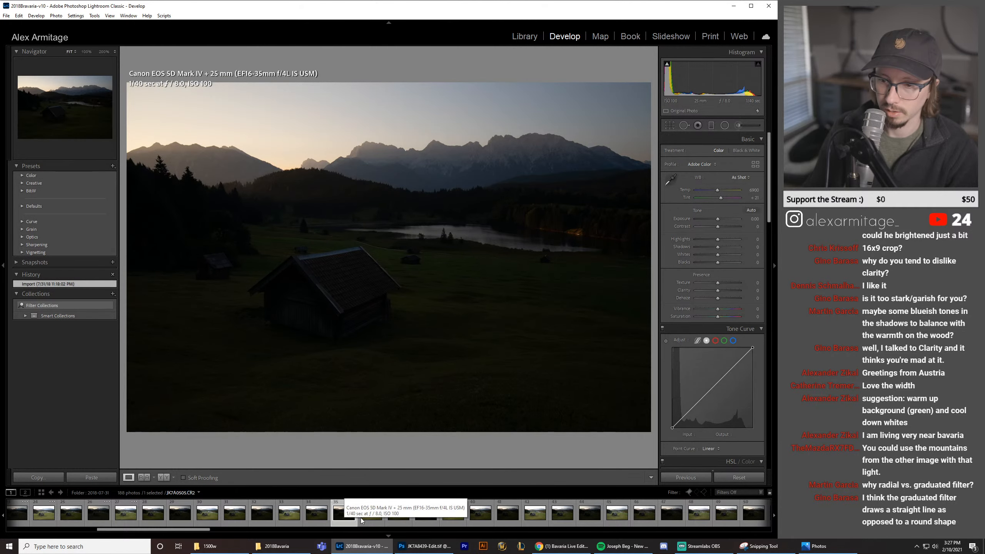
pyautogui.click(262, 517)
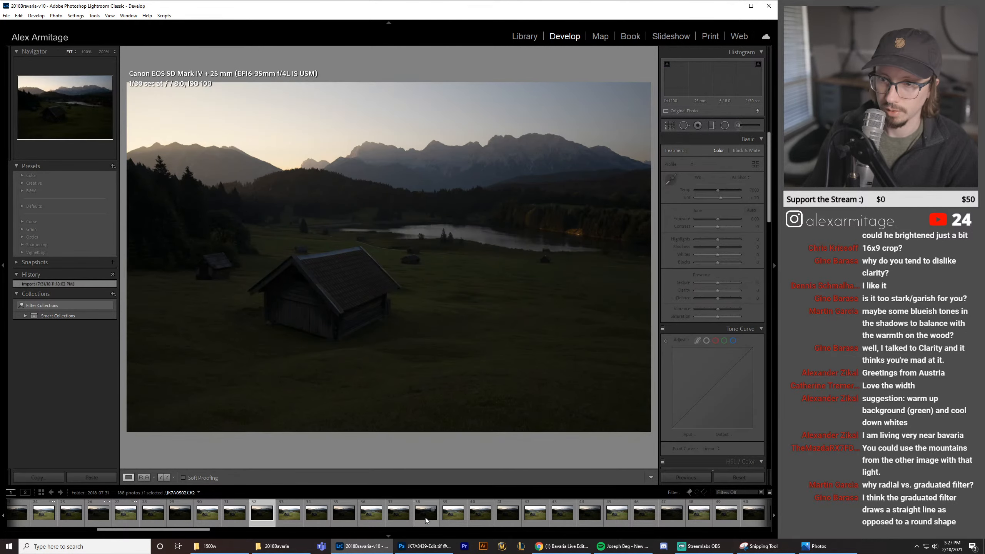
pyautogui.click(425, 518)
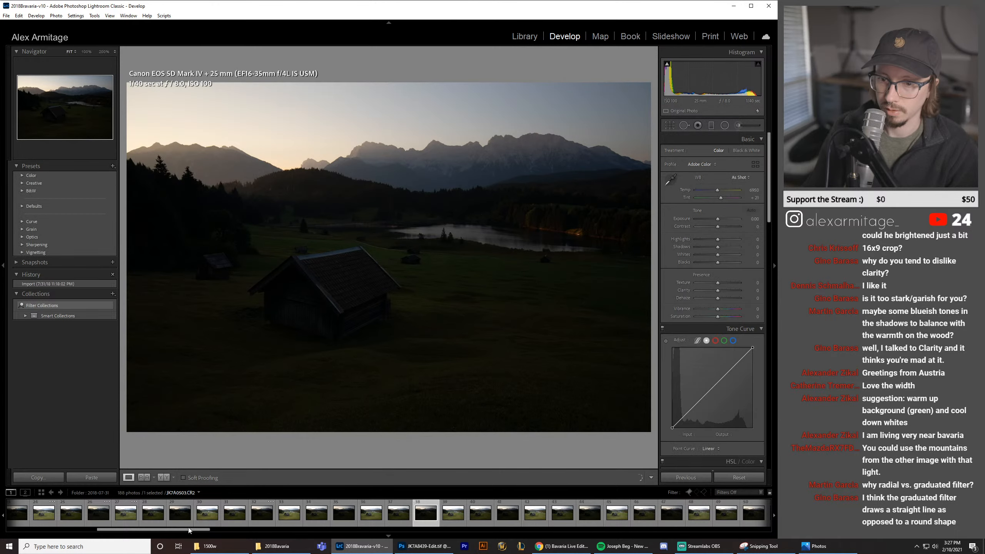
pyautogui.moveTo(180, 530); pyautogui.dragTo(223, 530)
pyautogui.click(302, 522)
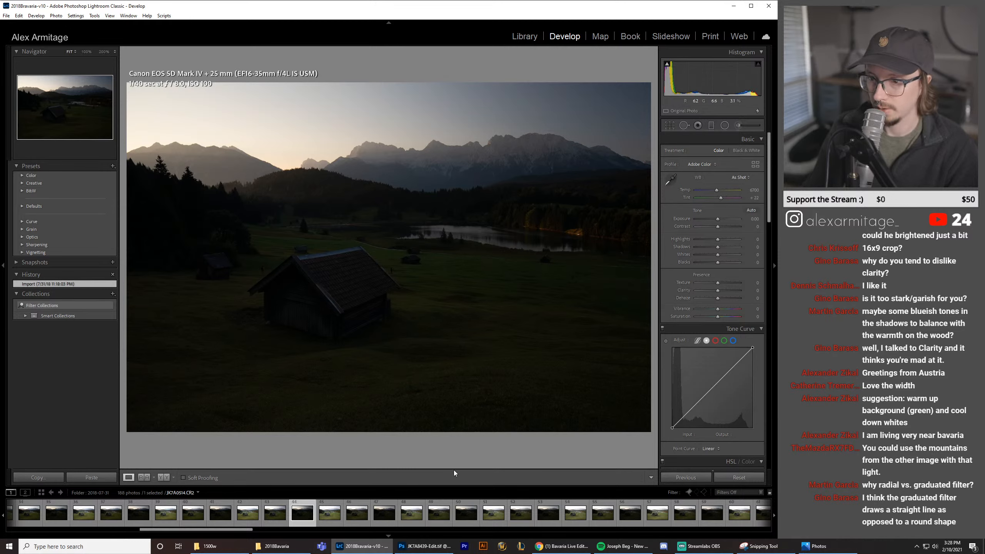
pyautogui.click(466, 516)
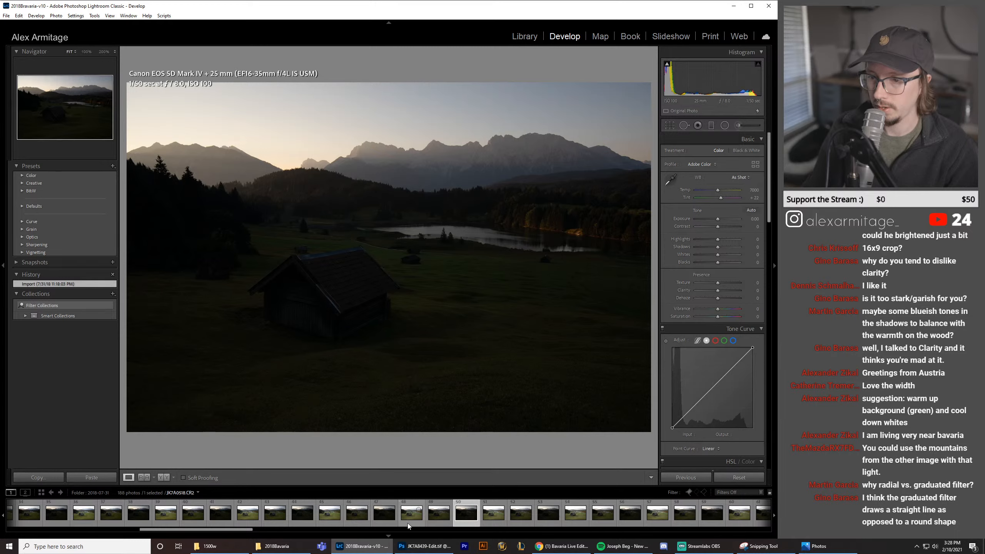
pyautogui.click(385, 519)
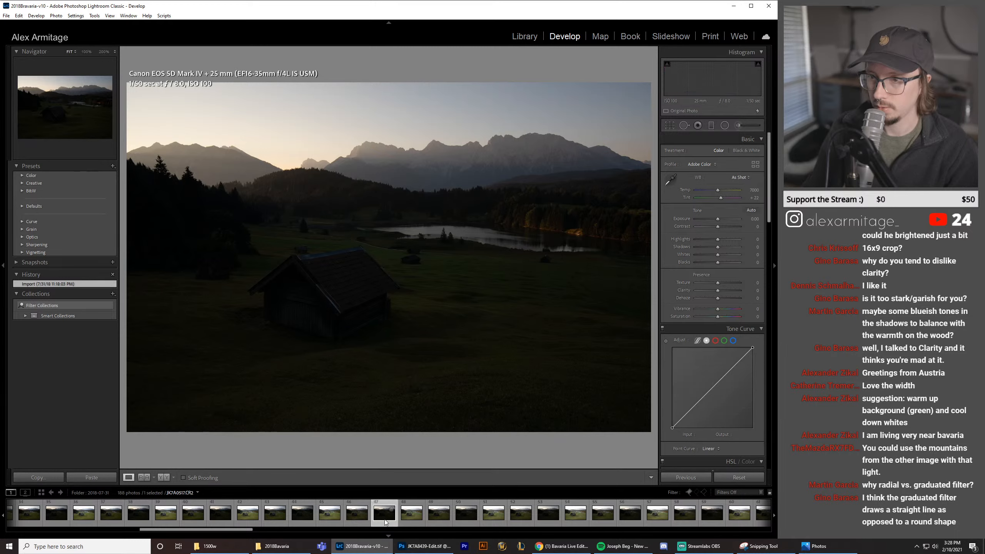
pyautogui.click(560, 520)
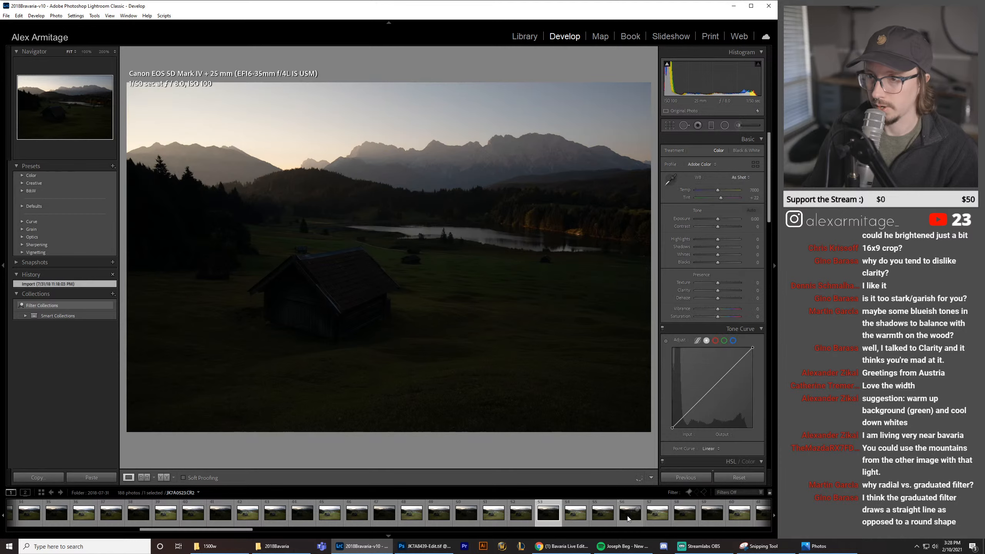
pyautogui.click(627, 516)
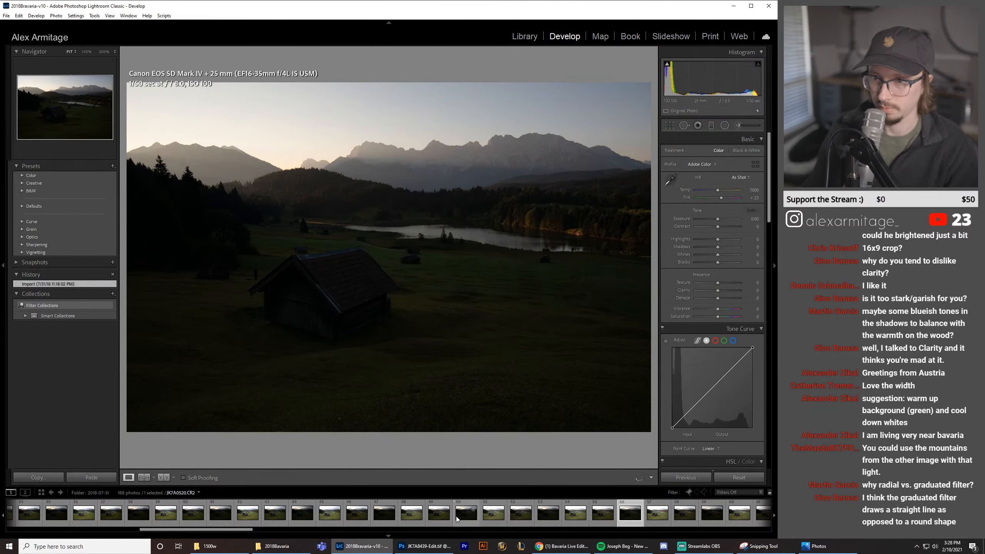
# Step: Compare the later dark exposures of the hut shot at 1/50 and 1/60 sec, settling on JK7A0529.CR2
pyautogui.moveTo(236, 530); pyautogui.dragTo(283, 533)
pyautogui.click(399, 521)
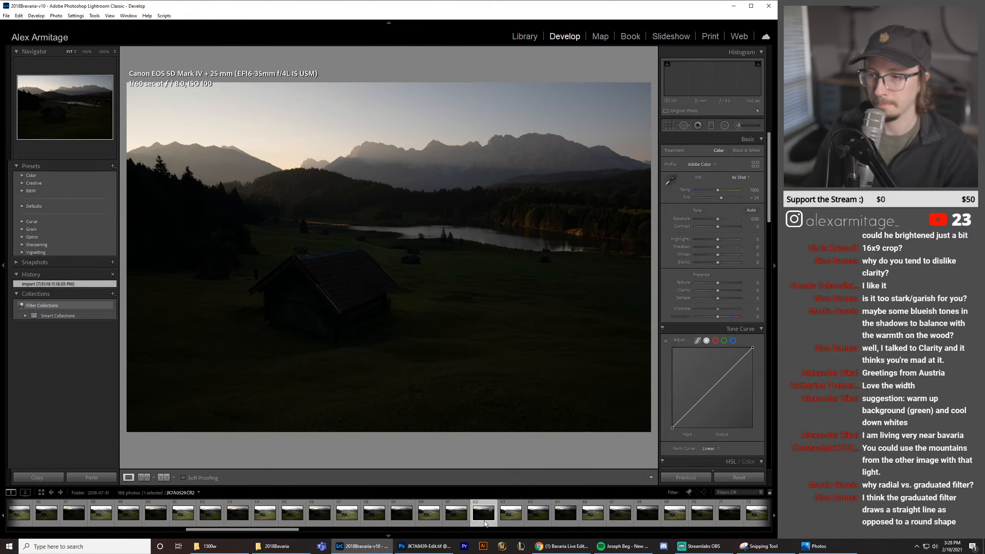
pyautogui.click(560, 518)
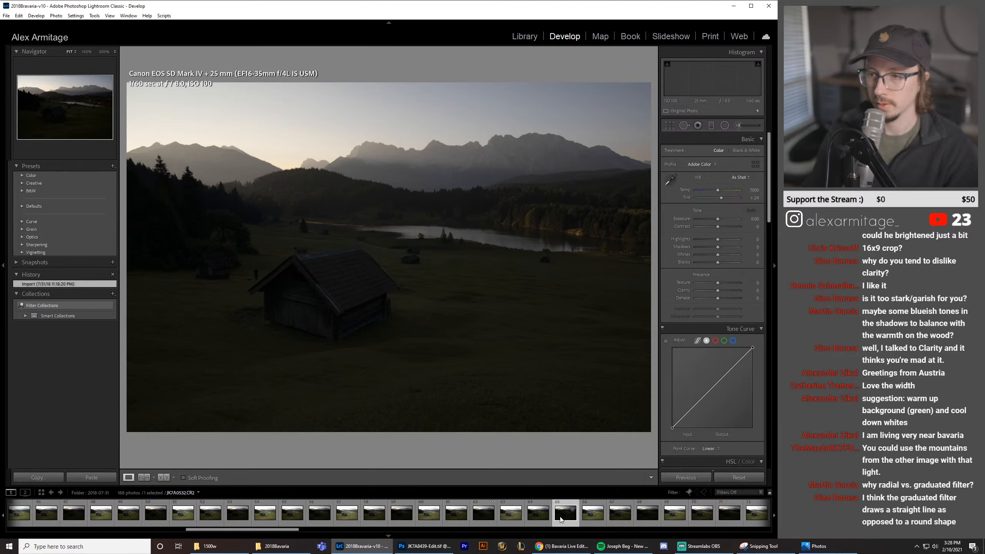
pyautogui.click(474, 517)
pyautogui.click(400, 519)
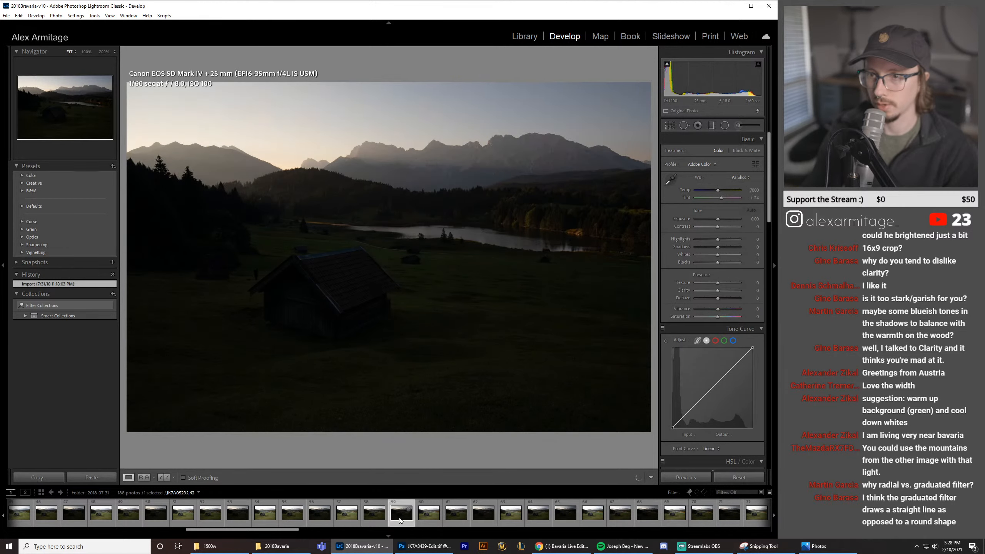
pyautogui.click(320, 518)
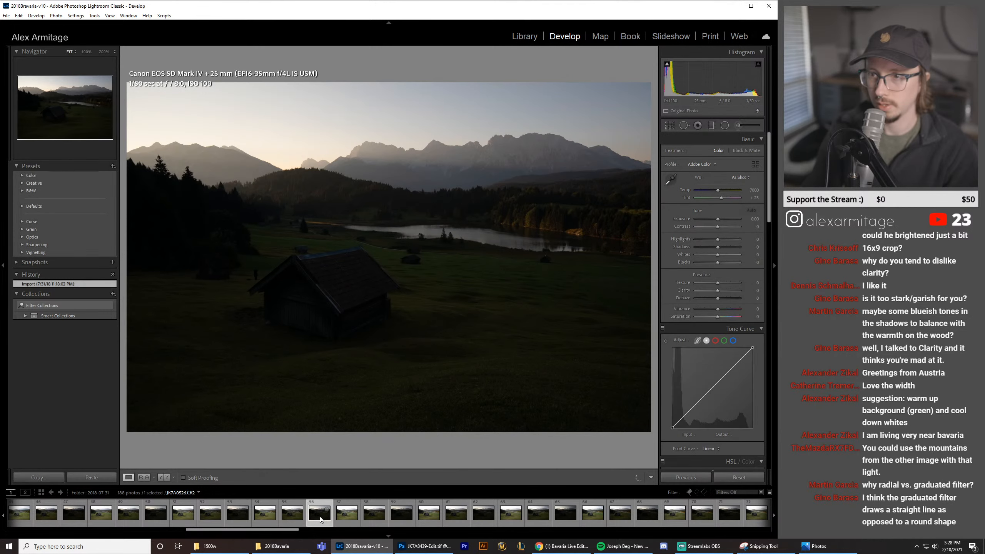
pyautogui.click(404, 520)
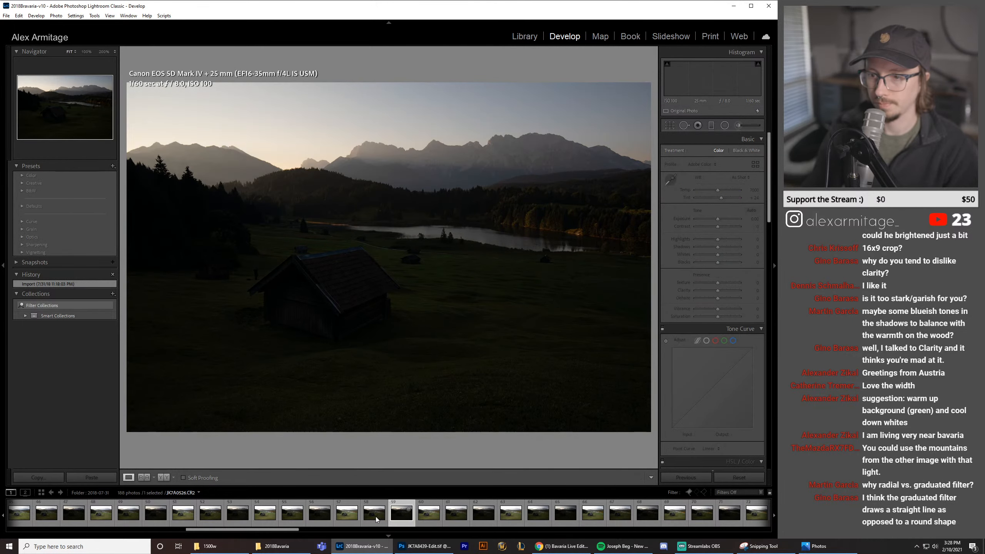
pyautogui.click(377, 519)
pyautogui.click(402, 515)
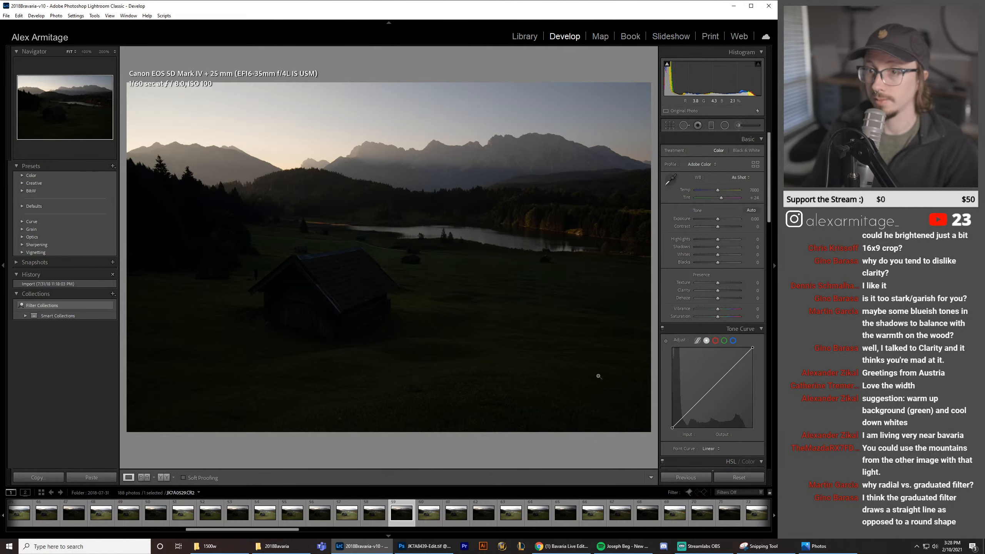
# Step: Warm JK7A0529.CR2 to a temperature of 7263, add slight Dehaze and apply the Adobe Landscape profile, checking the mountains at 100%
pyautogui.moveTo(718, 191); pyautogui.dragTo(719, 191)
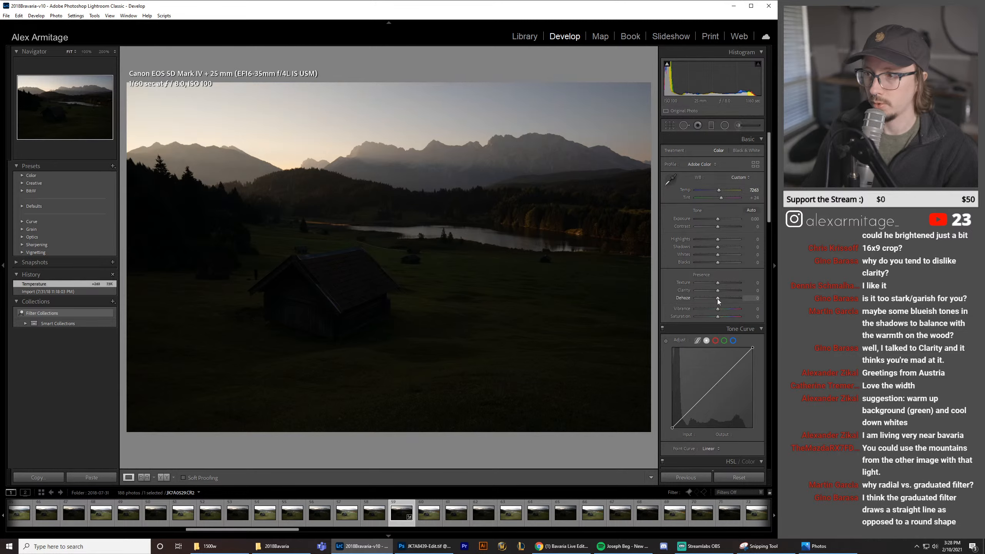
pyautogui.moveTo(721, 299); pyautogui.dragTo(719, 299)
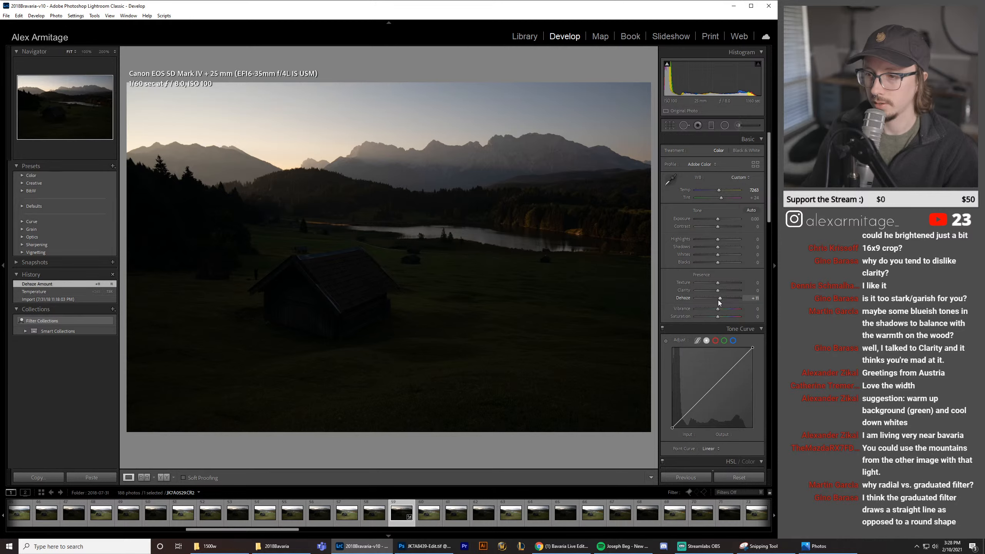
pyautogui.click(702, 165)
pyautogui.click(705, 182)
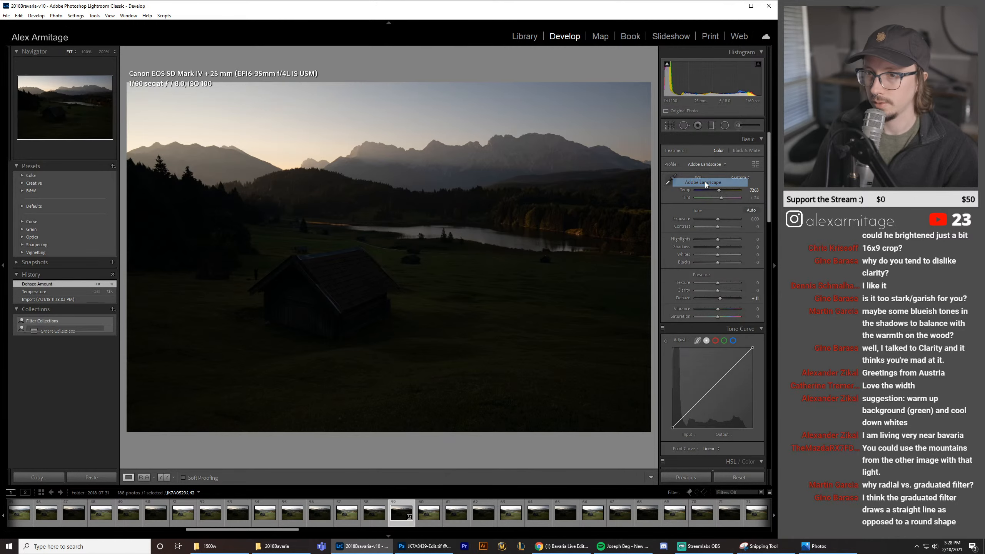
pyautogui.click(429, 160)
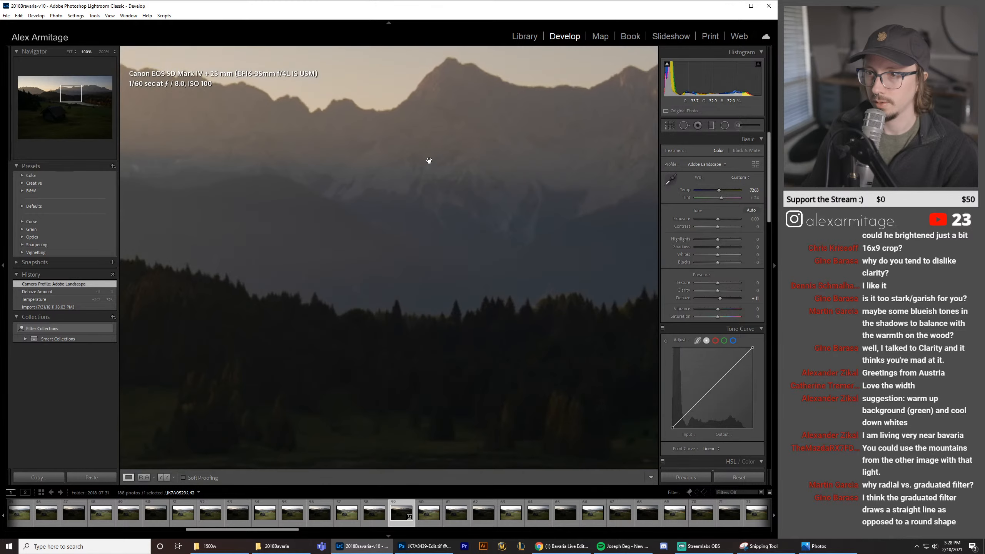
pyautogui.click(443, 137)
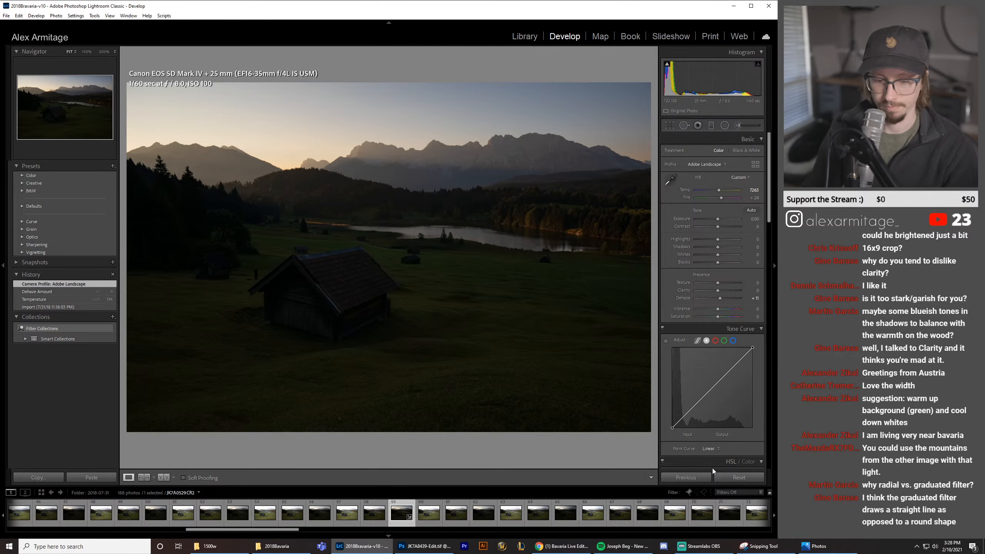
# Step: Copy all Develop settings from JK7A0529.CR2 and reset that photo
pyautogui.hotkey('ctrl', 'shift', 'c')
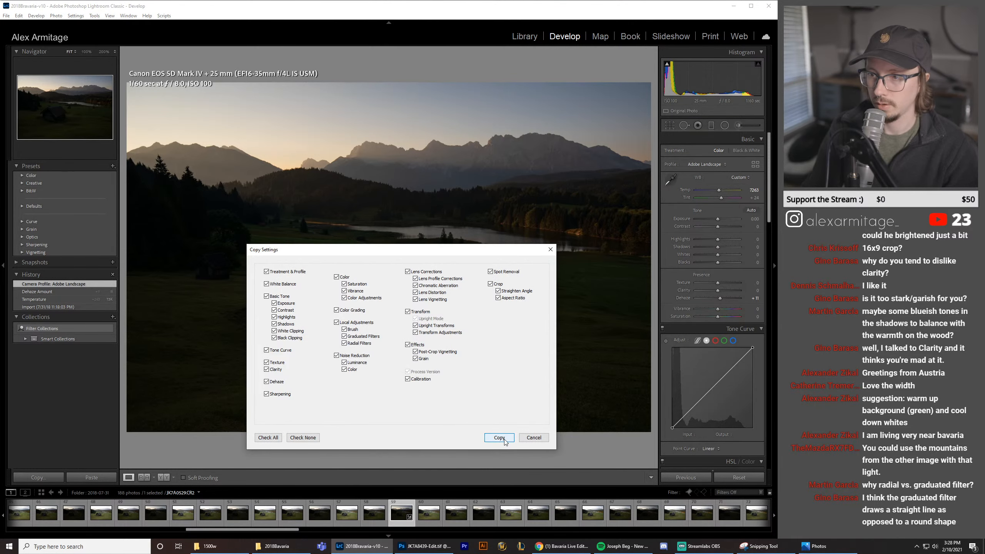
pyautogui.click(500, 438)
pyautogui.click(735, 477)
# Step: Paste the copied Develop settings onto the brighter frame JK7A0528.CR2 and try lowering Highlights before restoring it to 0
pyautogui.click(376, 518)
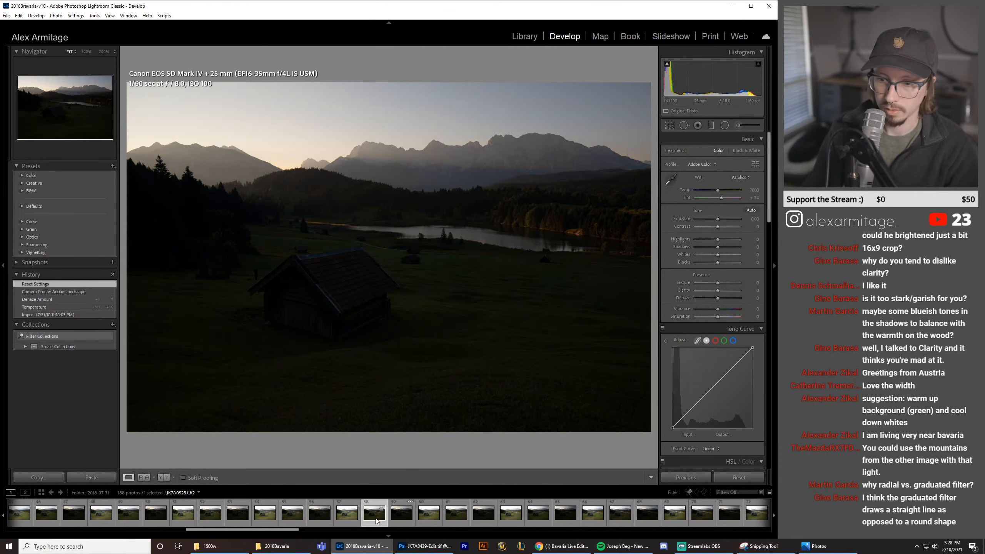
pyautogui.hotkey('ctrl', 'shift', 'v')
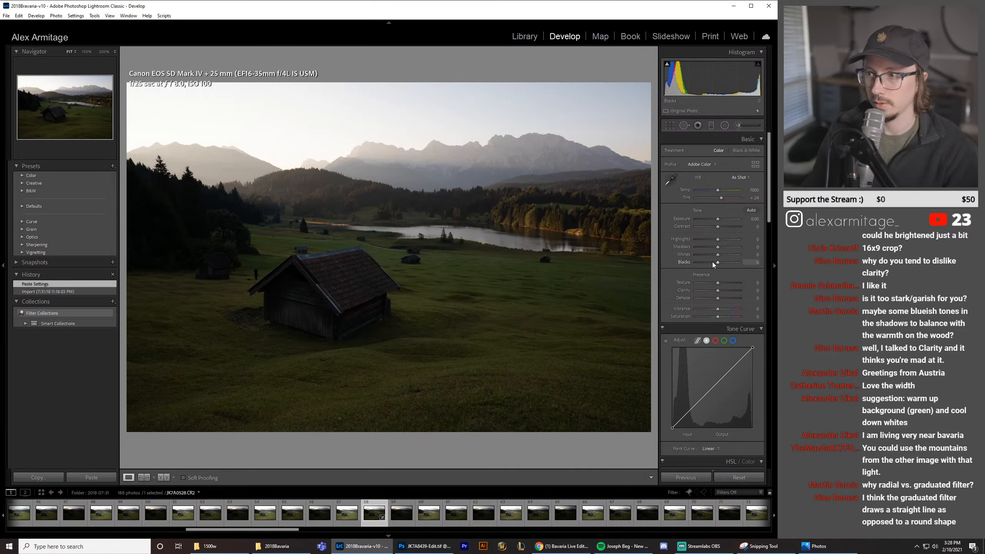
pyautogui.hotkey('ctrl', 'shift', 'v')
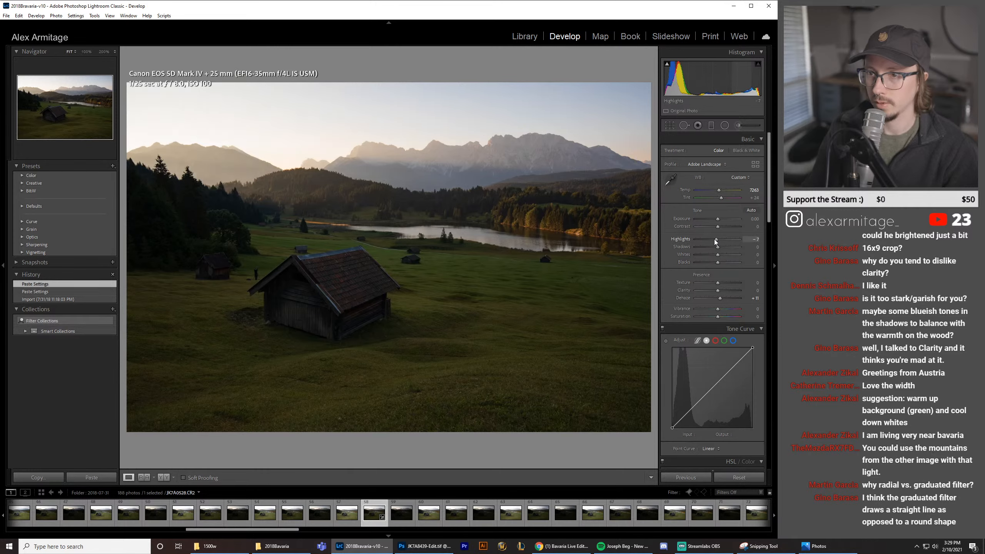
pyautogui.moveTo(715, 239); pyautogui.dragTo(712, 240)
pyautogui.doubleClick(712, 240)
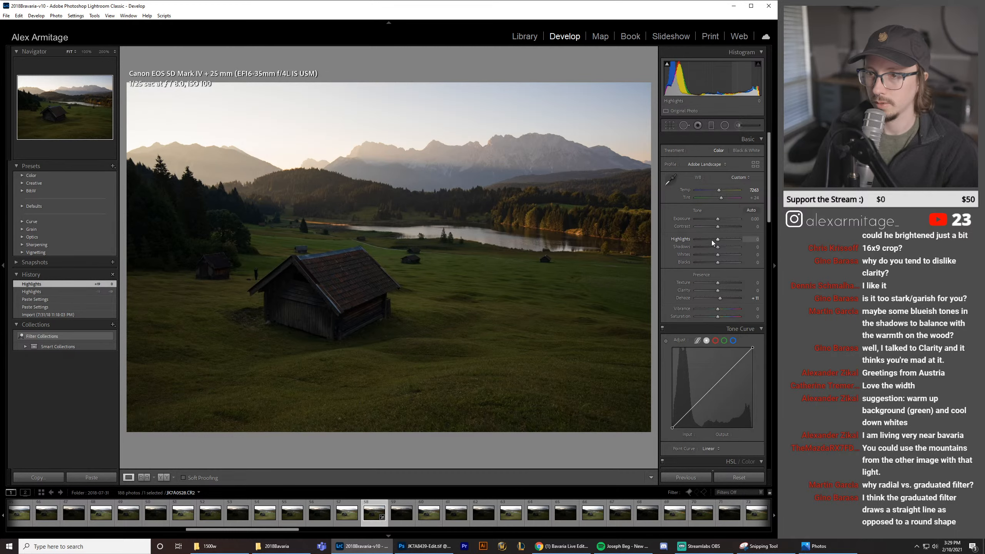
# Step: Select the sunlit meadow frame JK7A0569.CR2 together with JK7A0528.CR2 and open both as layers in Photoshop
pyautogui.moveTo(292, 529); pyautogui.dragTo(453, 527)
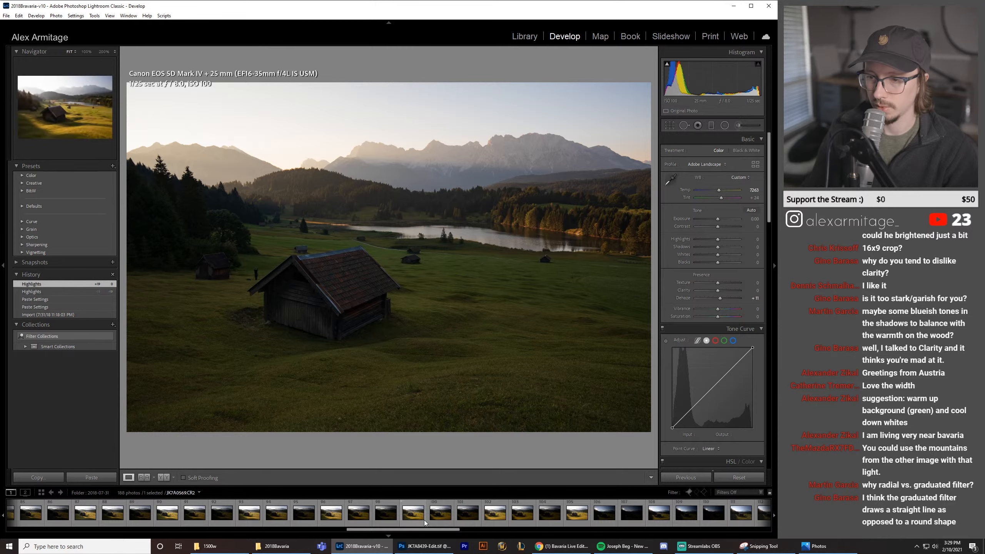
pyautogui.click(414, 522)
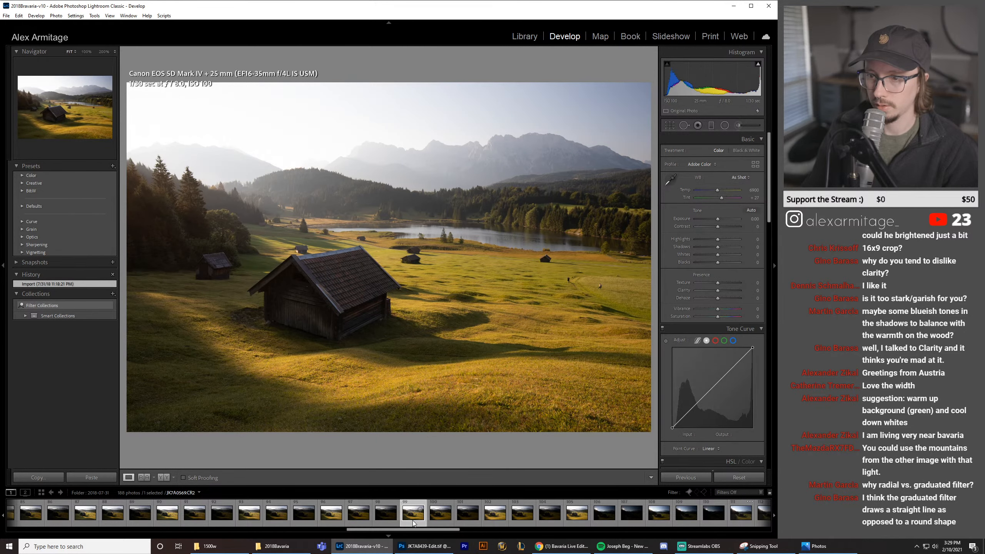
pyautogui.moveTo(399, 530); pyautogui.dragTo(251, 533)
pyautogui.keyDown('ctrl'); pyautogui.click(270, 513); pyautogui.keyUp('ctrl')
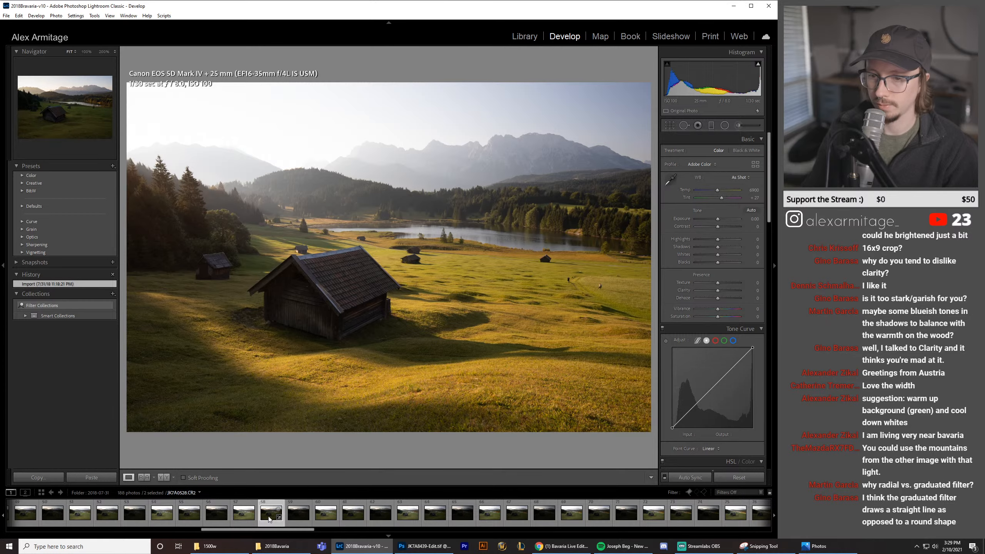
pyautogui.rightClick(271, 514)
pyautogui.moveTo(324, 330)
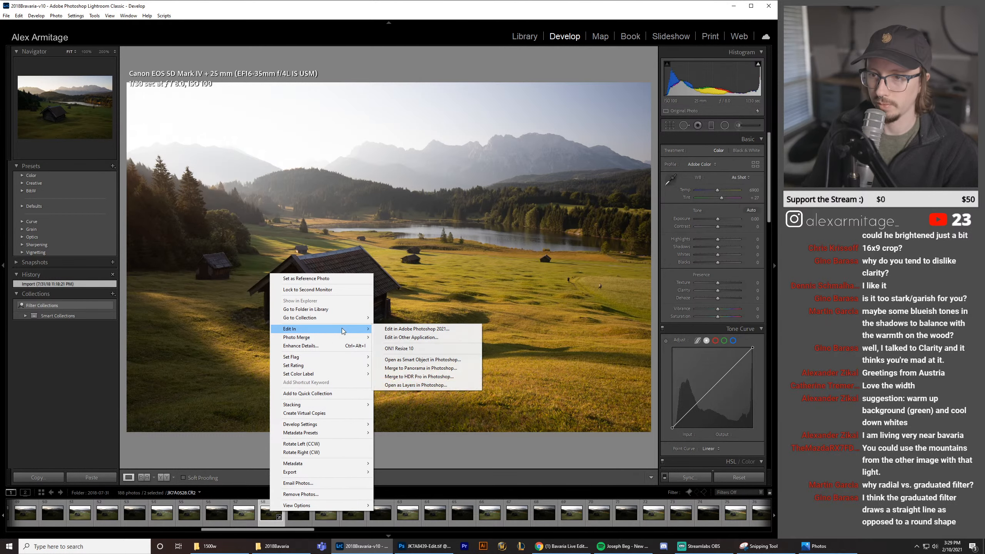
pyautogui.click(408, 392)
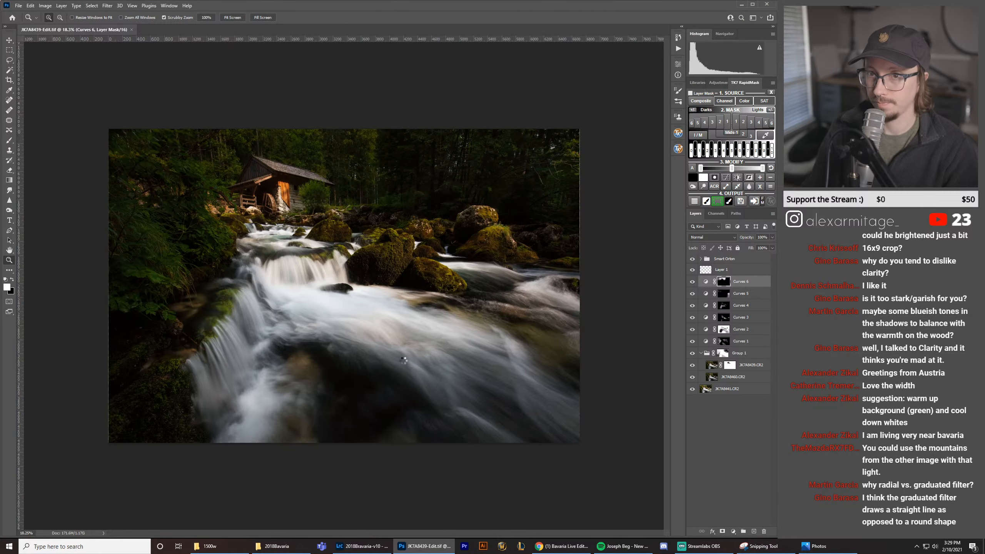
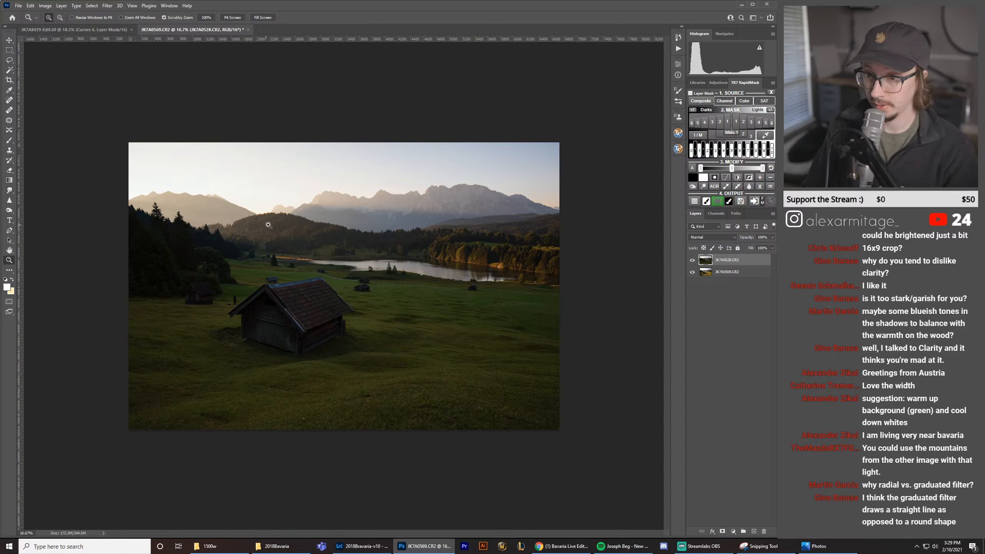
# Step: Toggle the visibility of the JK7A0528.CR2 layer repeatedly to compare its light with the sunlit frame beneath
pyautogui.click(691, 266)
pyautogui.click(691, 265)
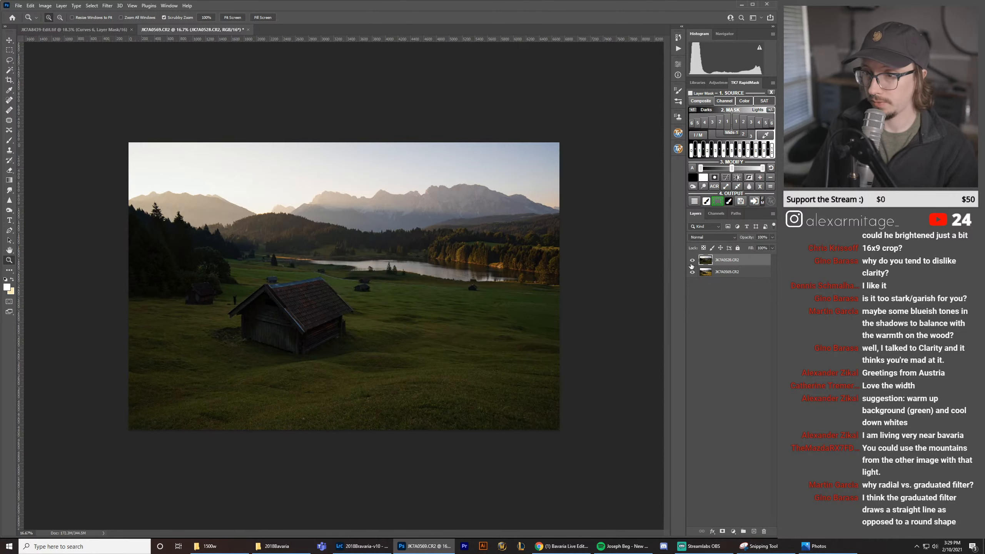
pyautogui.click(692, 266)
pyautogui.click(692, 265)
pyautogui.click(691, 266)
pyautogui.click(692, 266)
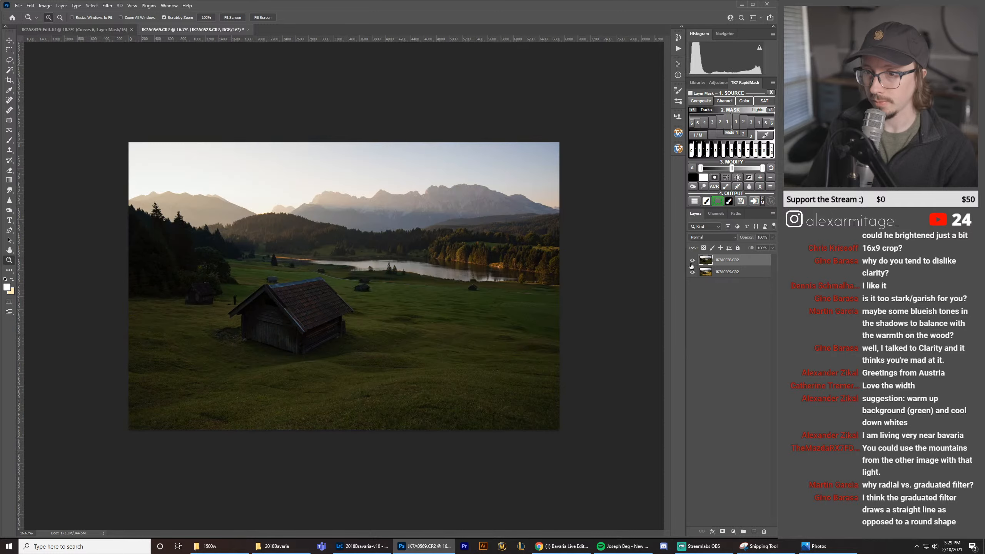
pyautogui.click(692, 265)
pyautogui.click(692, 265)
pyautogui.click(692, 266)
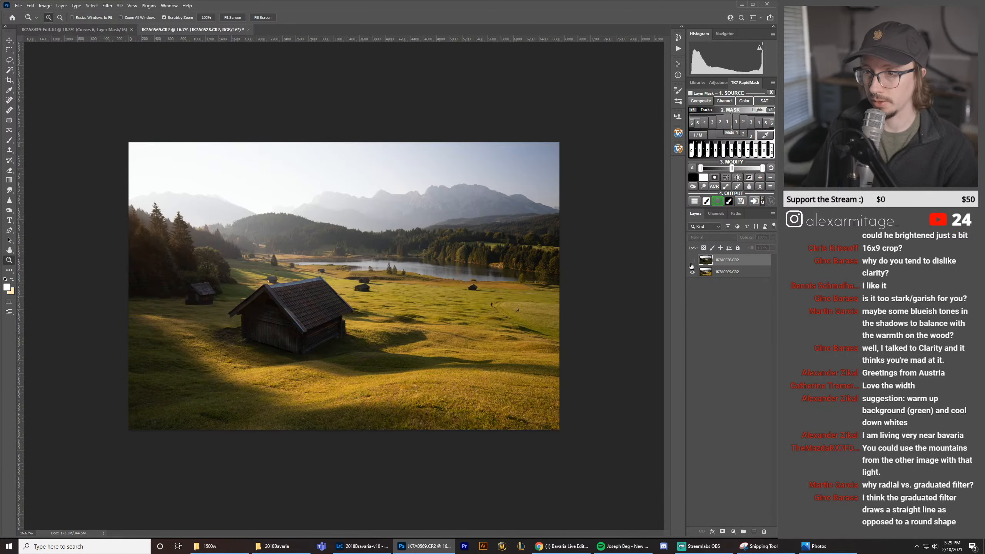
pyautogui.click(692, 265)
pyautogui.click(691, 266)
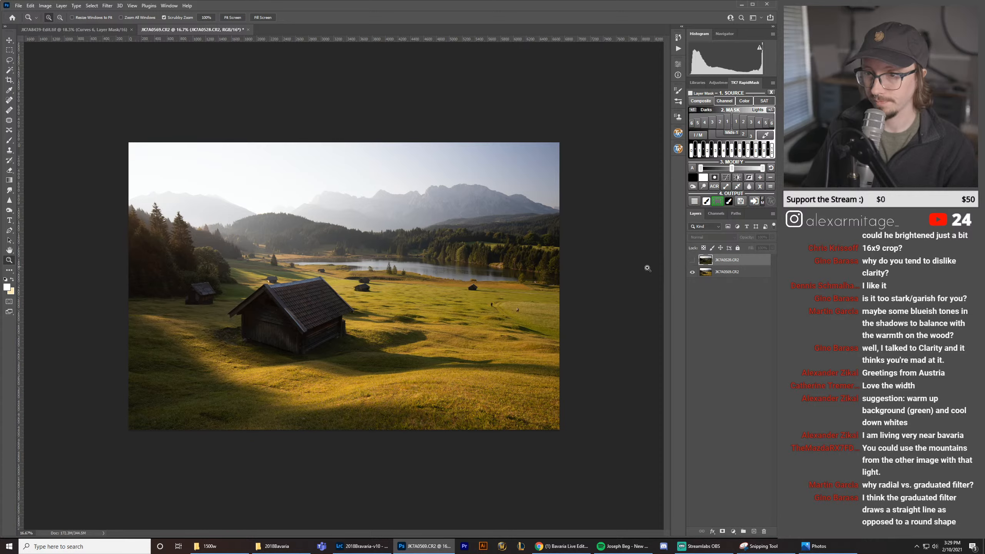
pyautogui.click(693, 263)
pyautogui.click(693, 264)
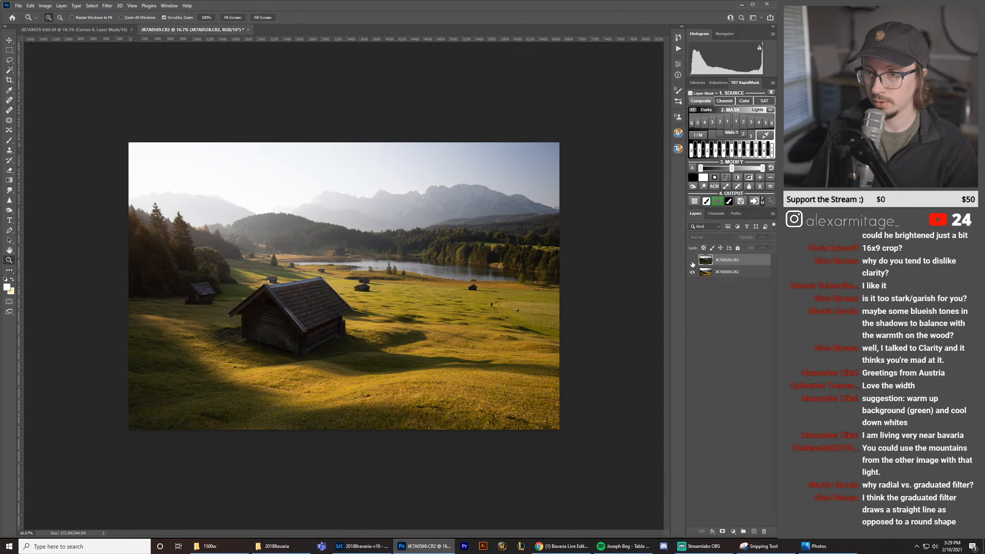
# Step: Compare the two exposures again by hiding and showing the top layer, JK7A0528.CR2
pyautogui.click(693, 264)
pyautogui.click(693, 263)
pyautogui.click(693, 264)
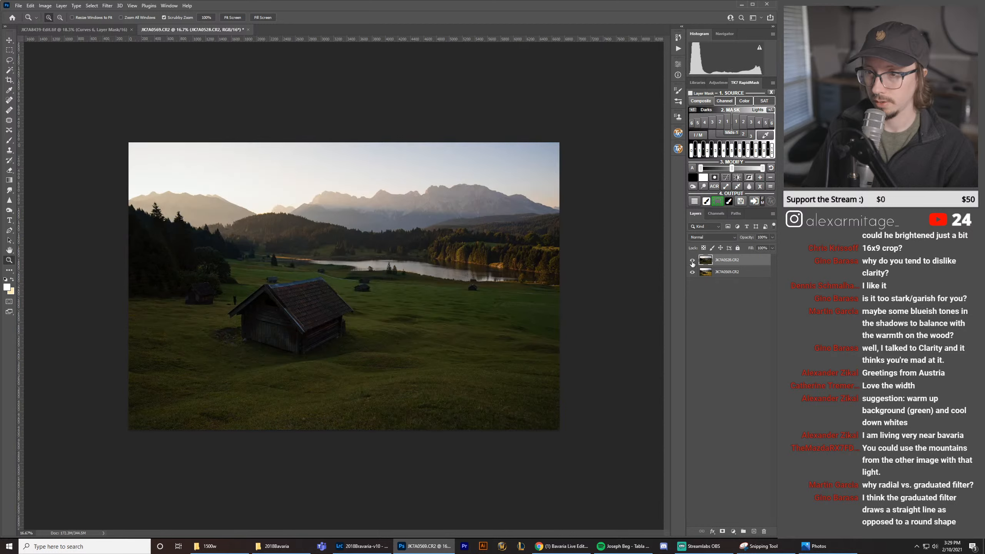
pyautogui.click(692, 264)
pyautogui.click(692, 264)
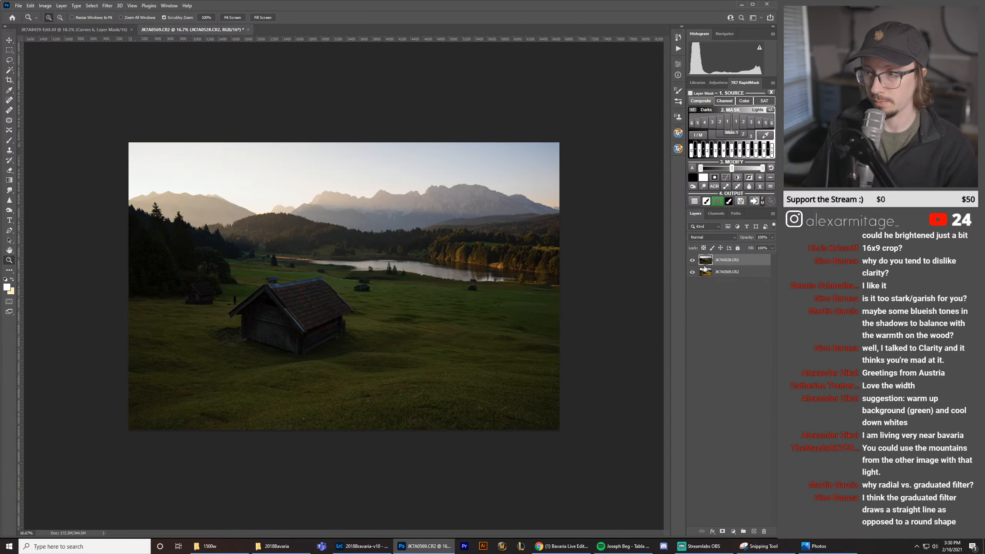
# Step: Move the sunlit layer JK7A0569.CR2 above JK7A0528.CR2 and add a layer mask to it
pyautogui.moveTo(705, 273); pyautogui.dragTo(709, 263)
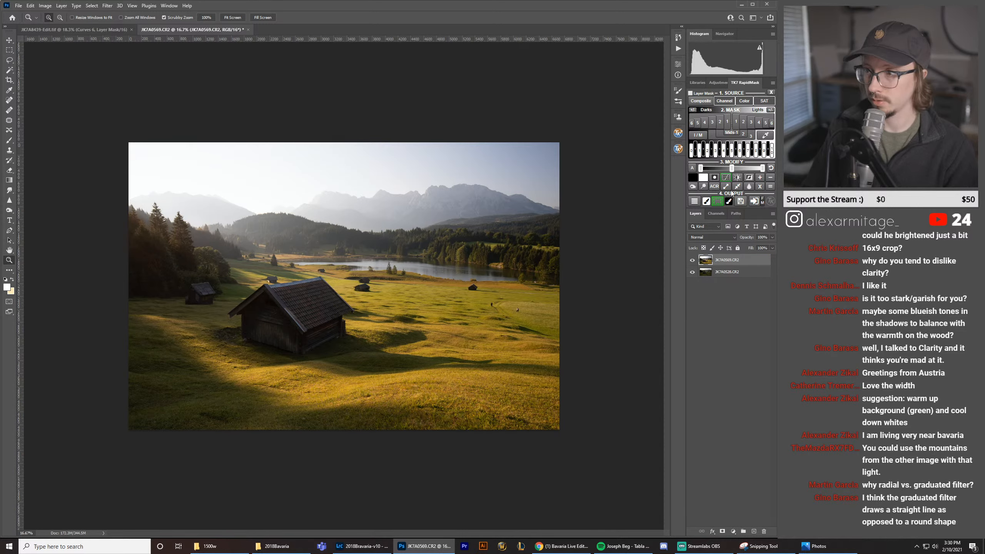
pyautogui.click(723, 532)
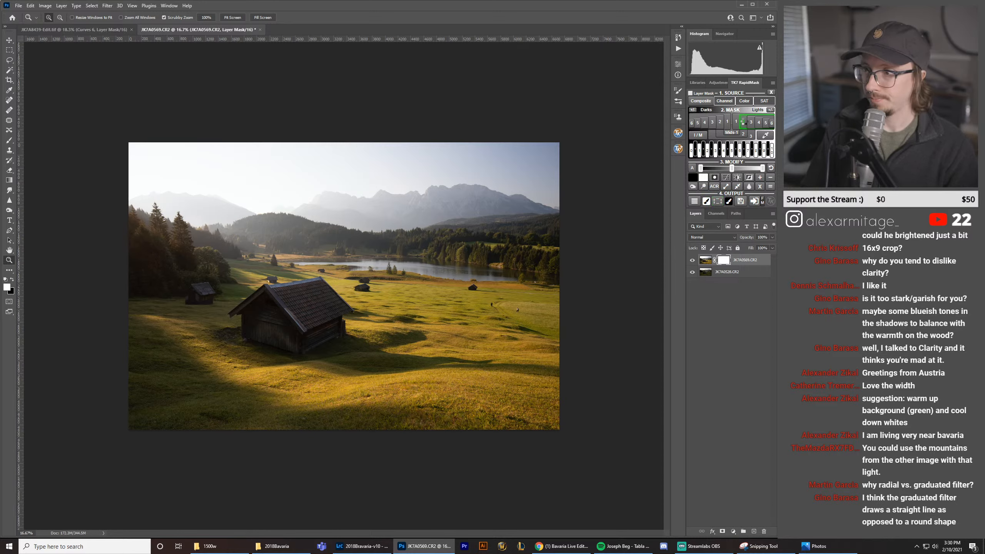
# Step: Generate a Lights 1 luminosity mask of the sunlit frame with darkened midtones and load it as a selection
pyautogui.click(744, 122)
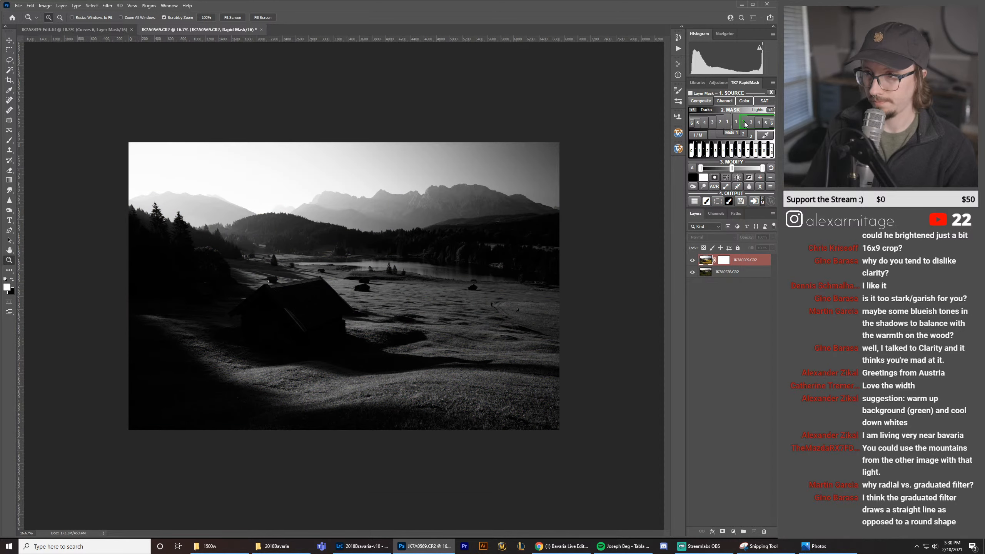
pyautogui.click(751, 123)
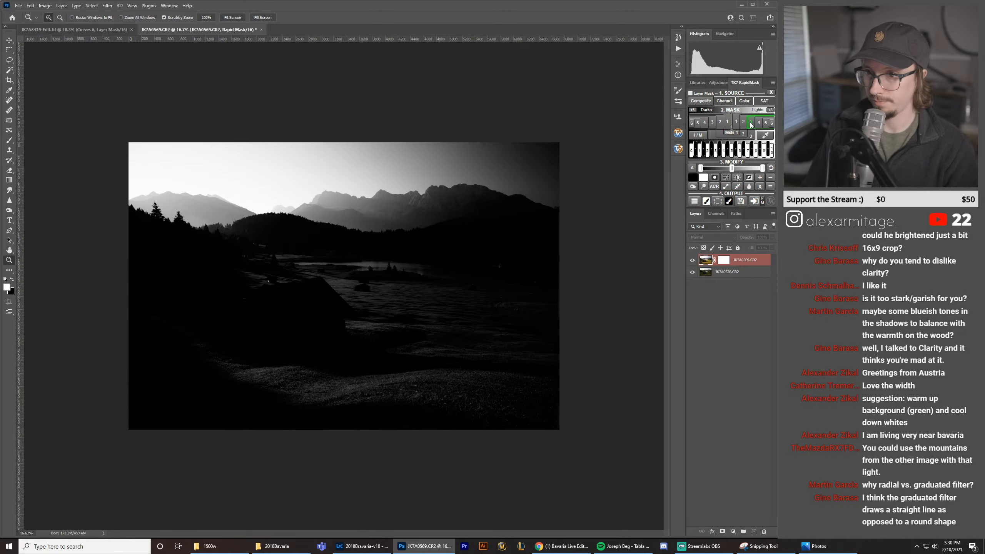
pyautogui.click(737, 123)
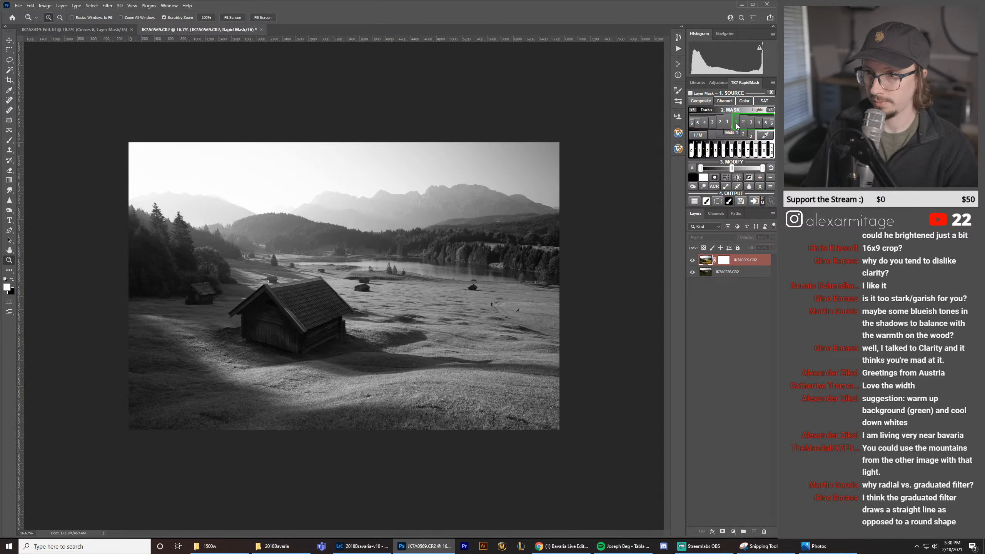
pyautogui.moveTo(733, 169); pyautogui.dragTo(739, 169)
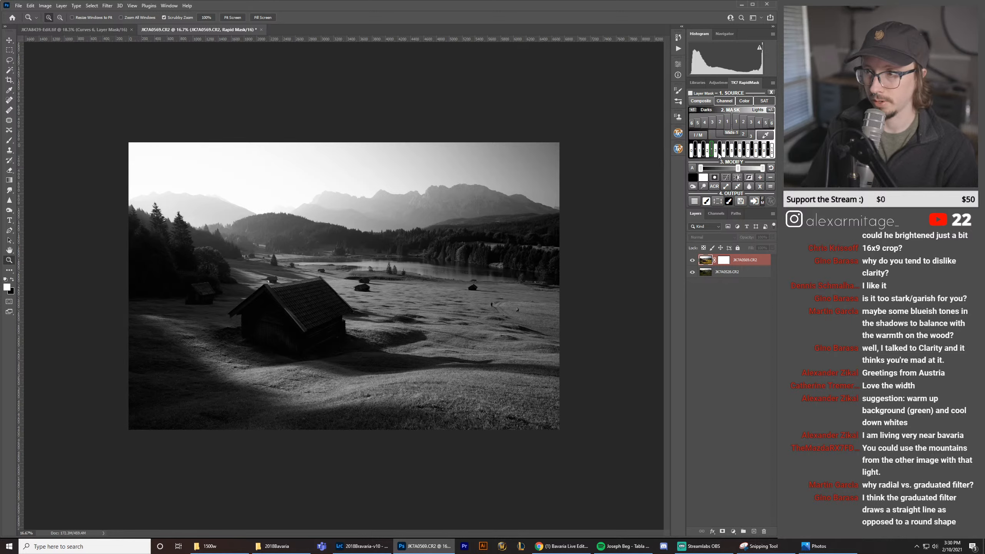
pyautogui.moveTo(735, 170); pyautogui.dragTo(730, 169)
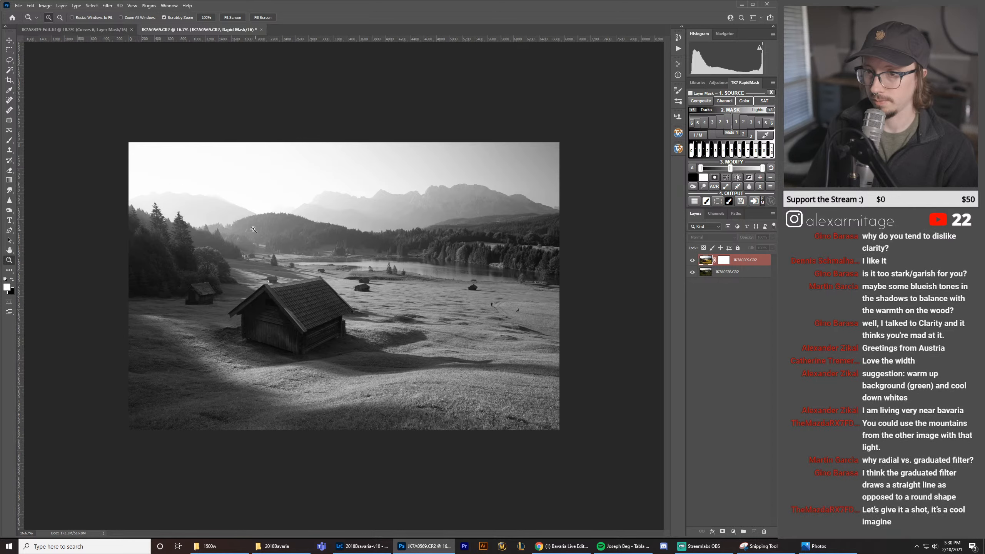
pyautogui.click(740, 171)
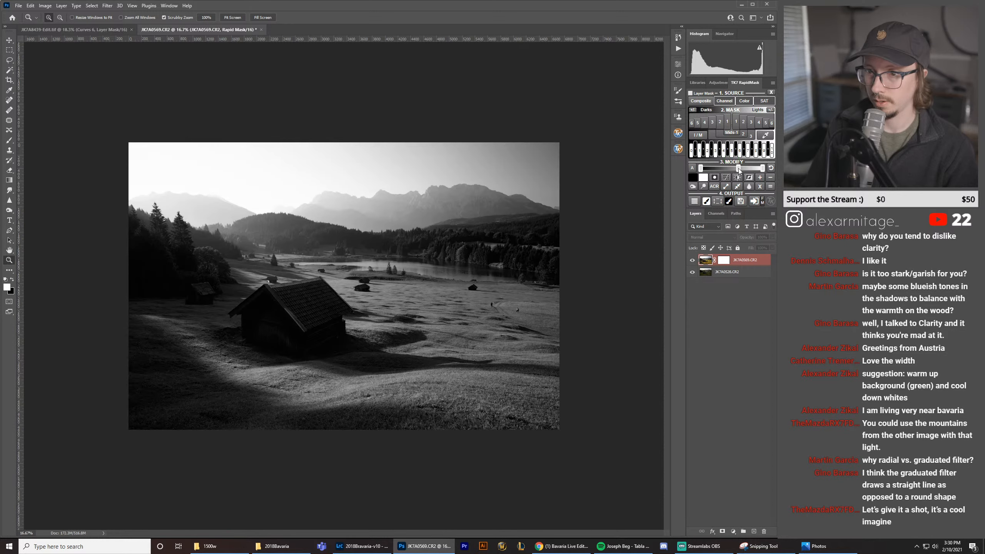
pyautogui.click(719, 202)
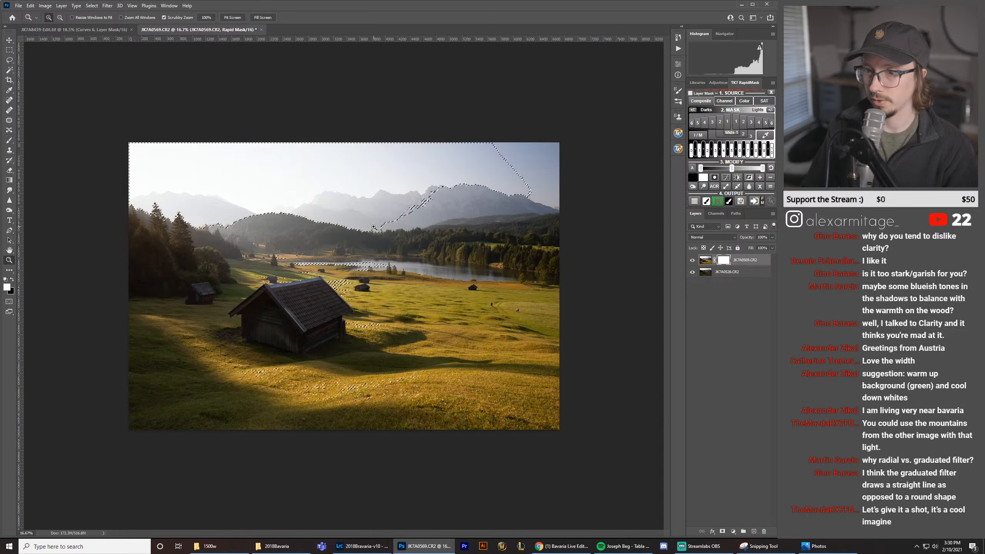
# Step: Paint black at 100% opacity with a large brush over the sky and mountains on the JK7A0569.CR2 mask to reveal the warm sky
pyautogui.press('b')
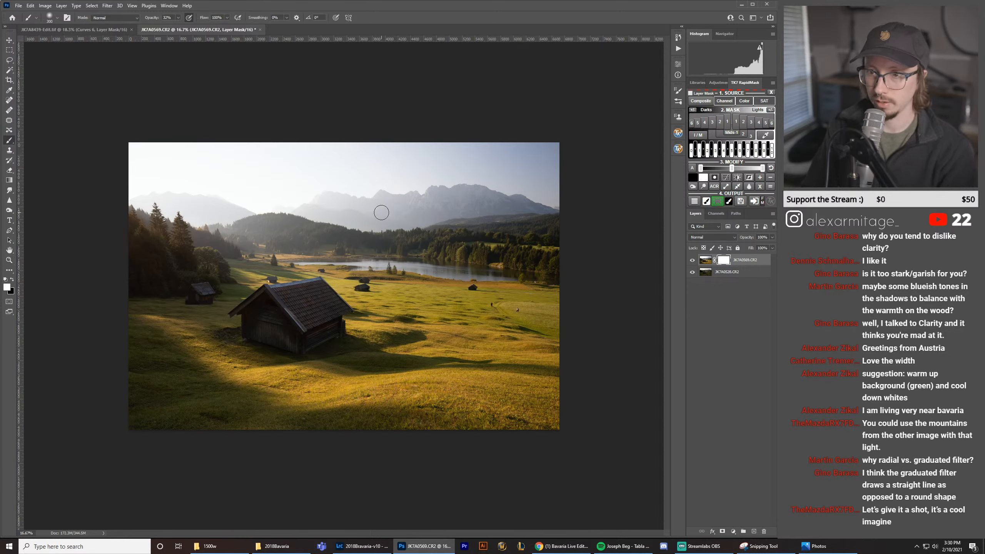
pyautogui.press(']')
pyautogui.press(']')
pyautogui.press(']')
pyautogui.press(']')
pyautogui.press(']')
pyautogui.press(']')
pyautogui.press(']')
pyautogui.press(']')
pyautogui.press(']')
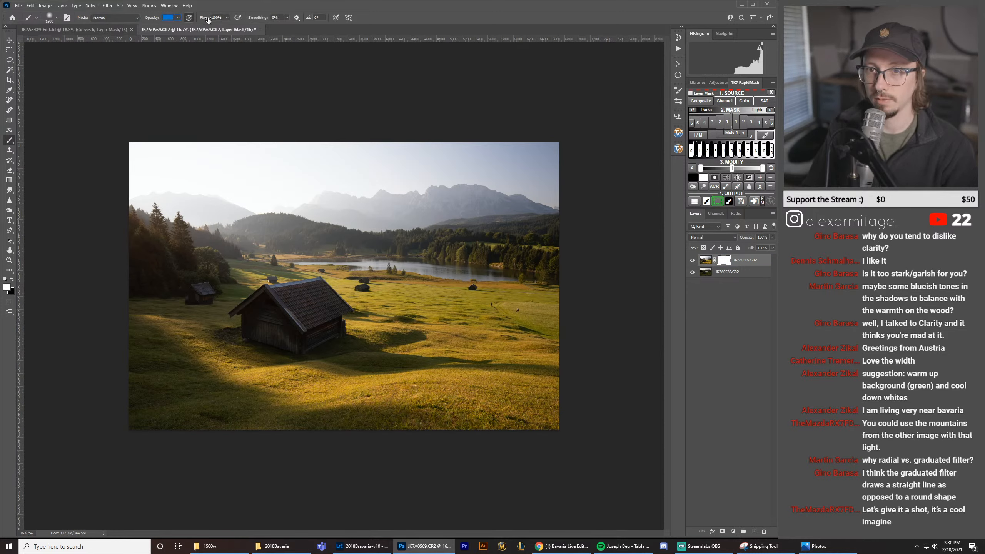
pyautogui.moveTo(209, 20); pyautogui.dragTo(210, 20)
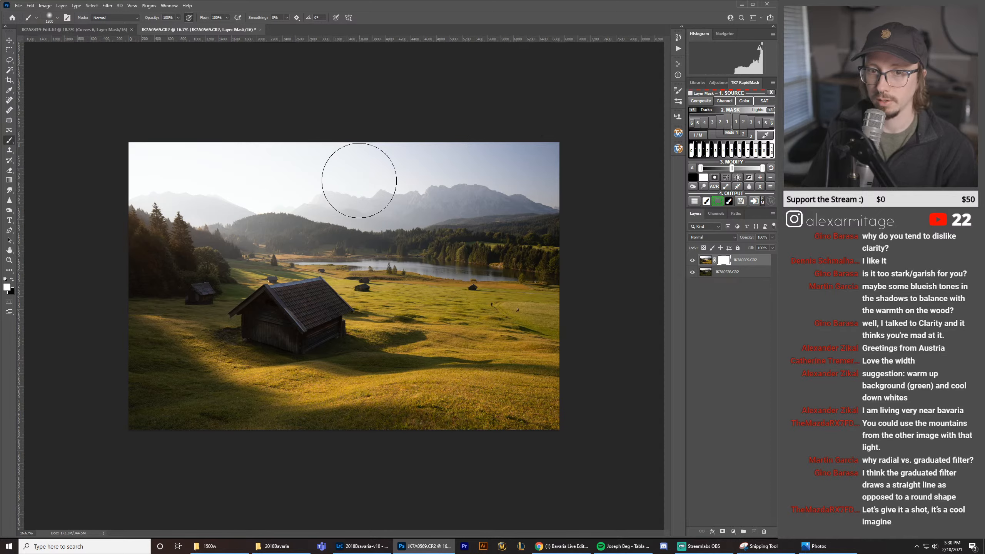
pyautogui.press('x')
pyautogui.moveTo(440, 177)
pyautogui.mouseDown()
pyautogui.moveTo(66, 154)
pyautogui.moveTo(220, 176)
pyautogui.moveTo(175, 172)
pyautogui.mouseUp()
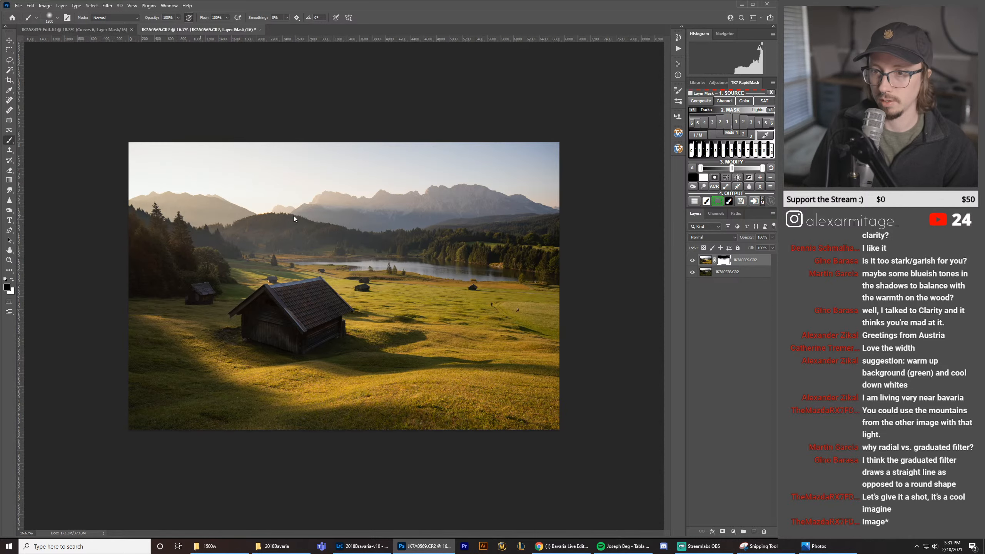
pyautogui.click(692, 260)
pyautogui.click(693, 260)
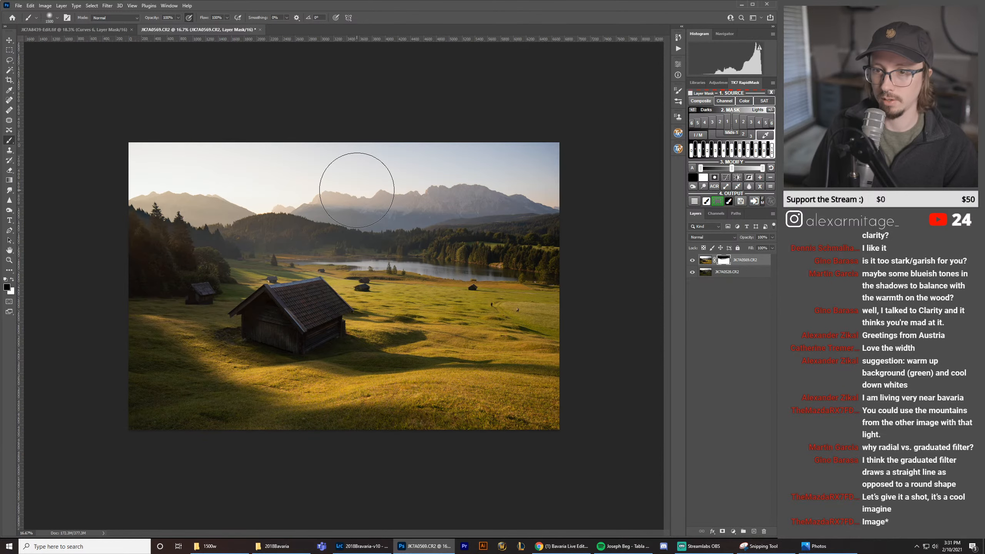
# Step: Try painting the sunlit frame's bright haze back over the gap between the mountains with white on the mask, and undo it
pyautogui.press('x')
pyautogui.moveTo(248, 208); pyautogui.dragTo(306, 208)
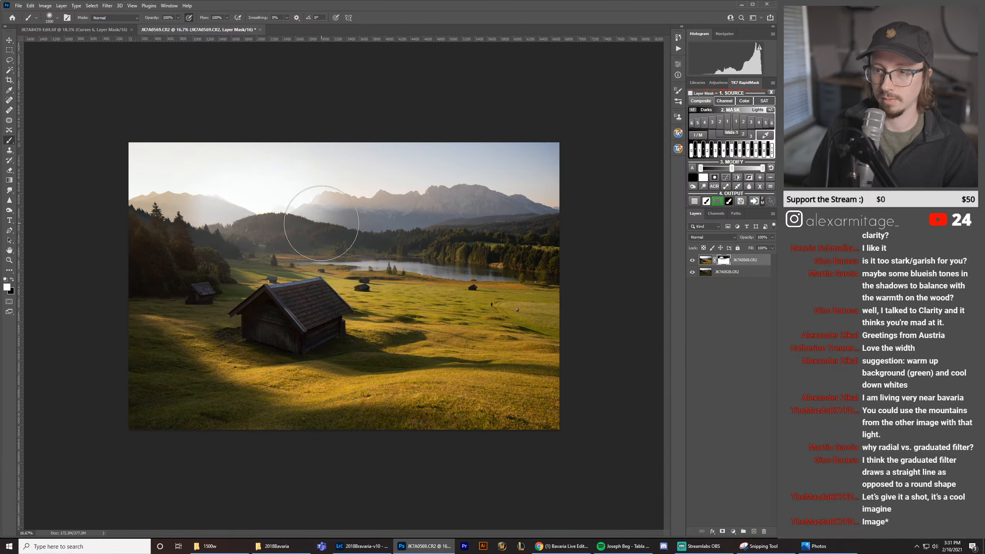
pyautogui.hotkey('ctrl', 'z')
pyautogui.press('x')
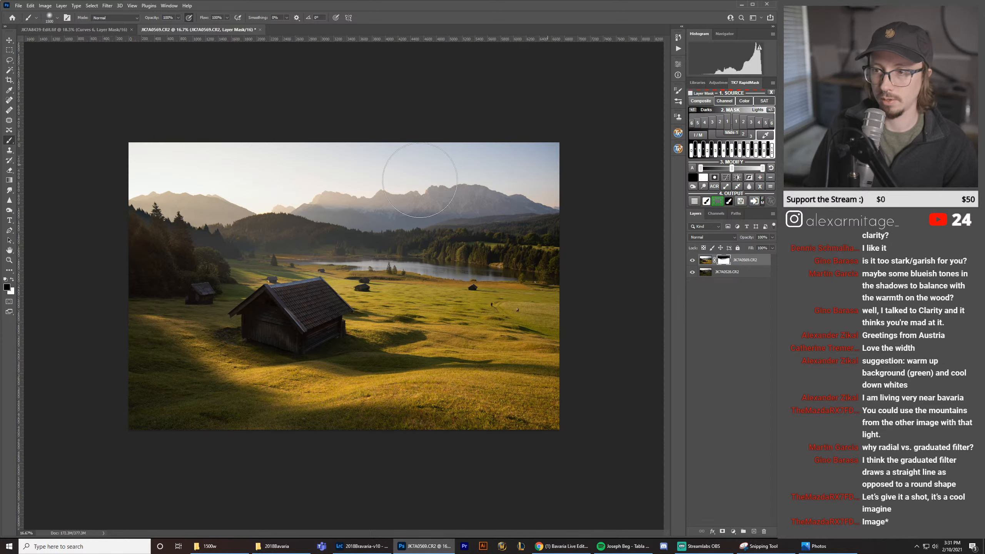
# Step: Compare the image with the layer mask disabled and enabled, and inspect the blend along the forested hill and mountains up close
pyautogui.keyDown('shift'); pyautogui.click(722, 263); pyautogui.keyUp('shift')
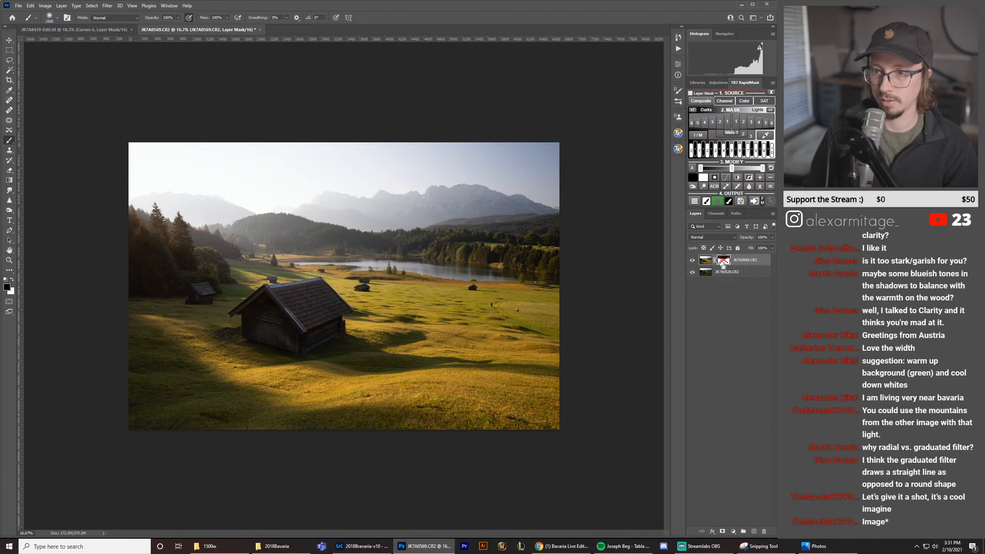
pyautogui.keyDown('shift'); pyautogui.click(723, 263); pyautogui.keyUp('shift')
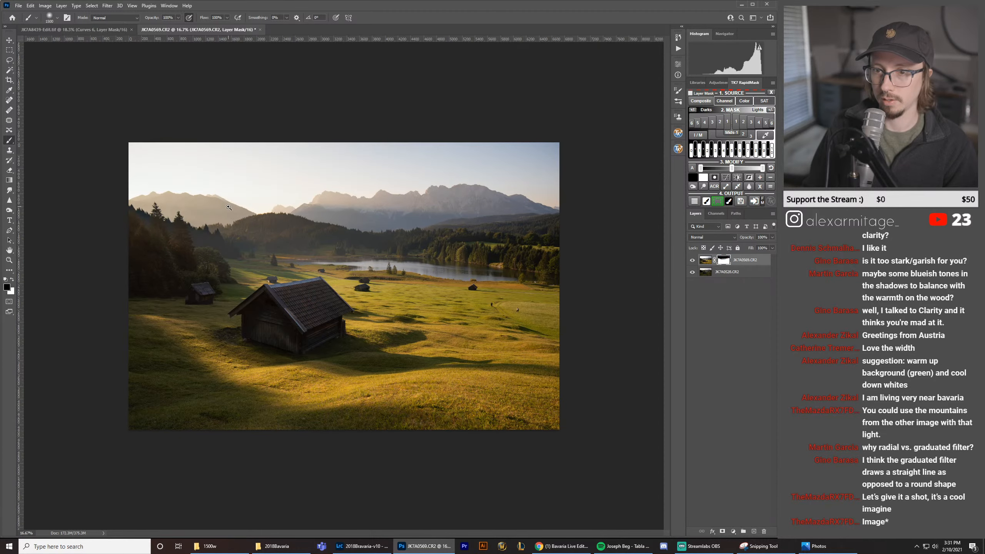
pyautogui.moveTo(228, 207); pyautogui.dragTo(290, 78)
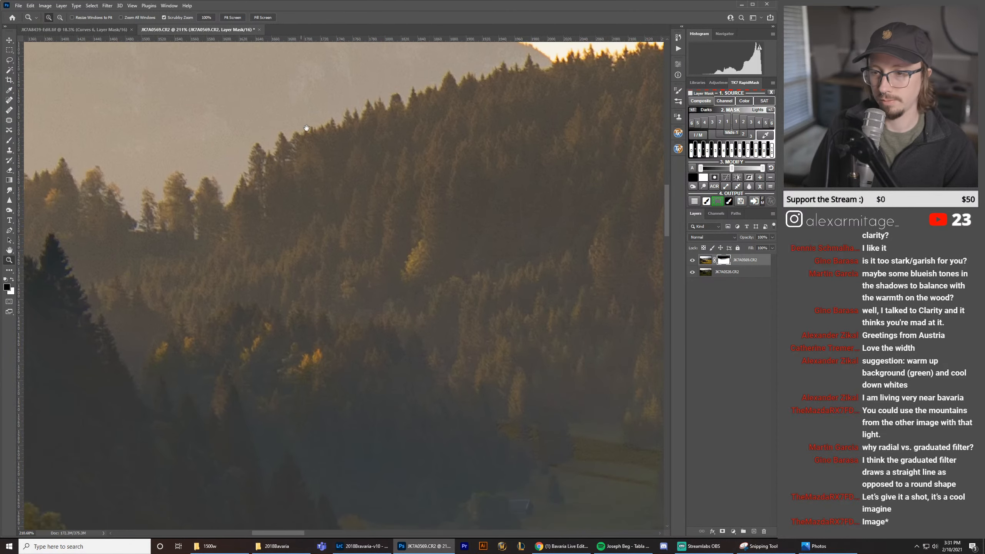
pyautogui.moveTo(338, 204); pyautogui.dragTo(317, 209)
pyautogui.moveTo(481, 346)
pyautogui.mouseDown()
pyautogui.moveTo(517, 347)
pyautogui.moveTo(469, 348)
pyautogui.mouseUp()
pyautogui.press('b')
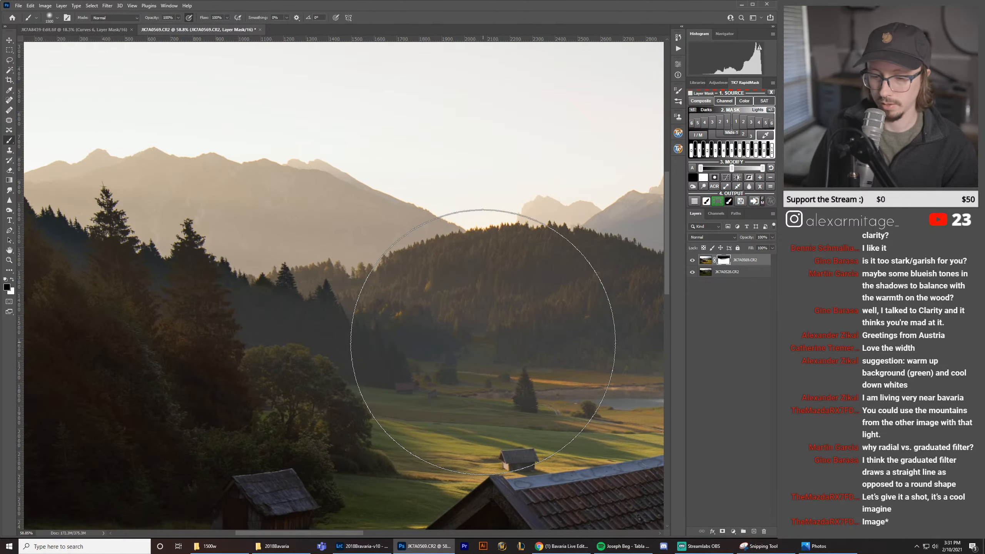
pyautogui.press('[')
pyautogui.press('[')
pyautogui.press('[')
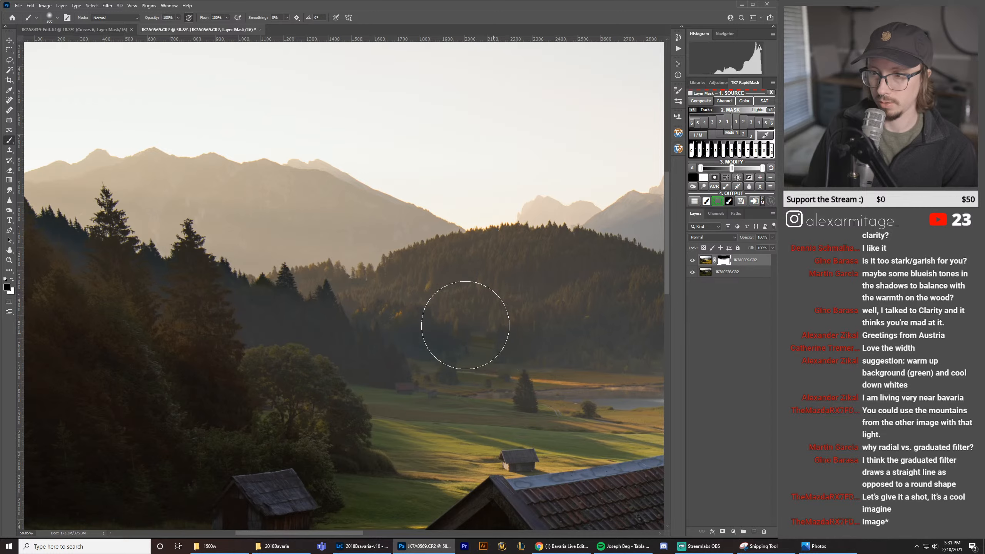
pyautogui.moveTo(549, 287); pyautogui.dragTo(403, 305)
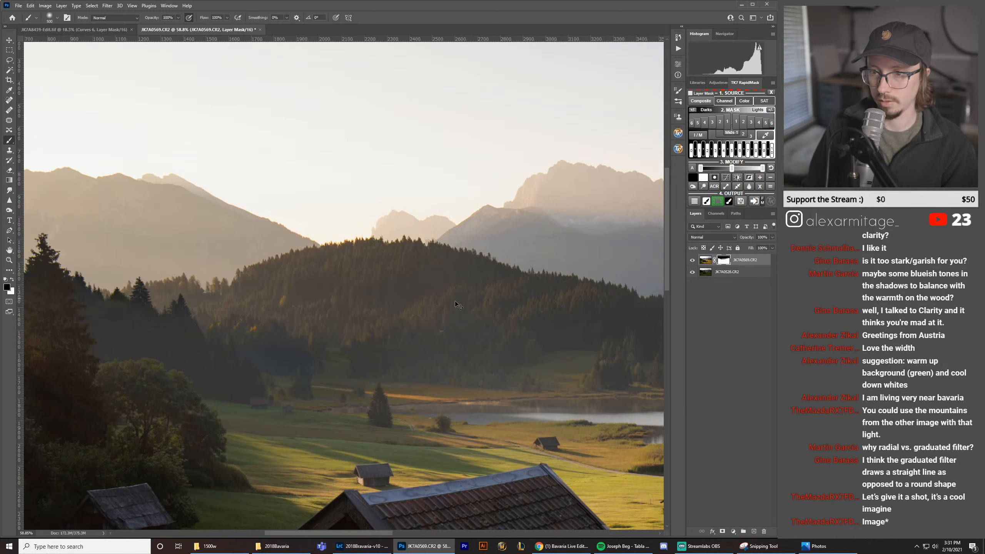
pyautogui.press('z')
pyautogui.moveTo(355, 259); pyautogui.dragTo(320, 265)
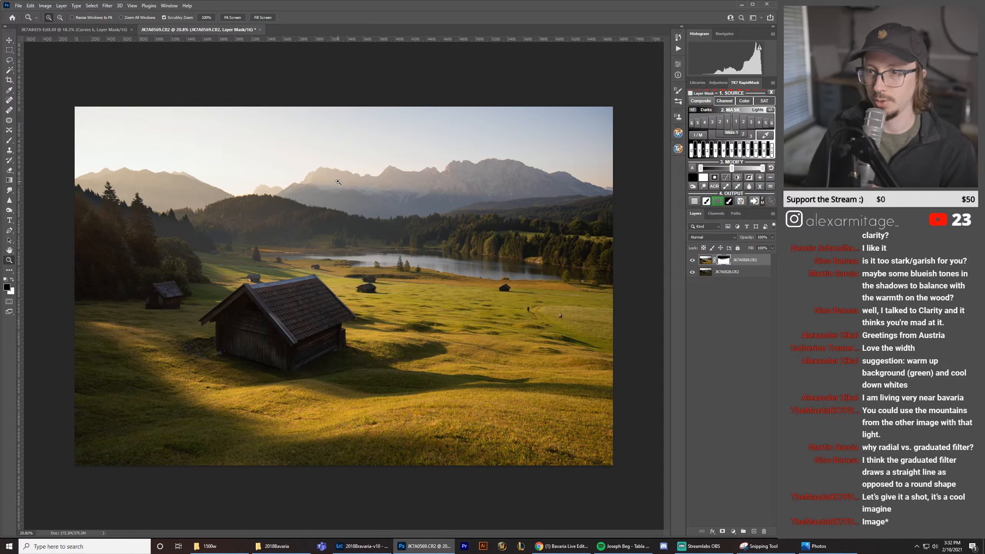
# Step: Compare the blended image with the JK7A0528.CR2 frame alone by repeatedly hiding and showing the masked JK7A0569.CR2 layer
pyautogui.click(692, 261)
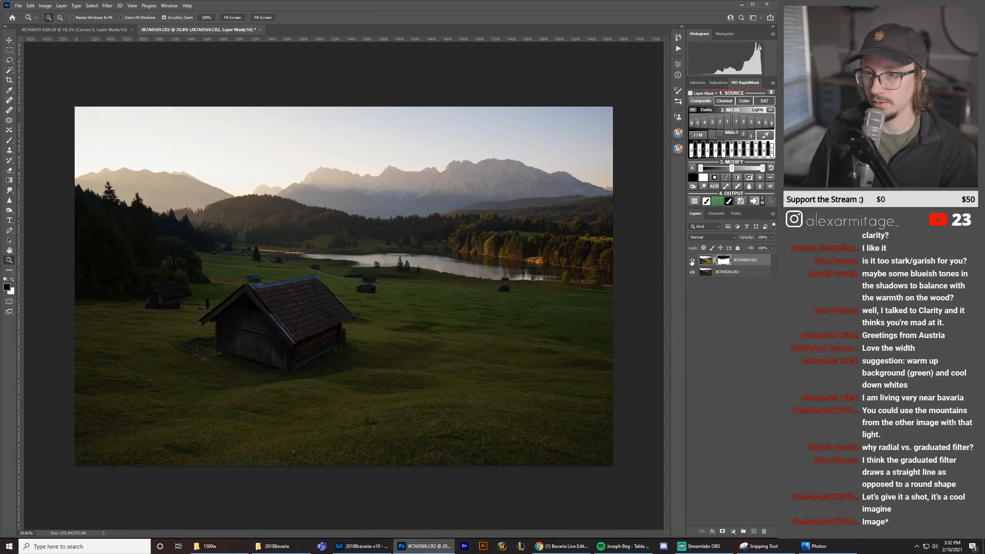
pyautogui.click(692, 261)
pyautogui.click(692, 261)
pyautogui.click(692, 261)
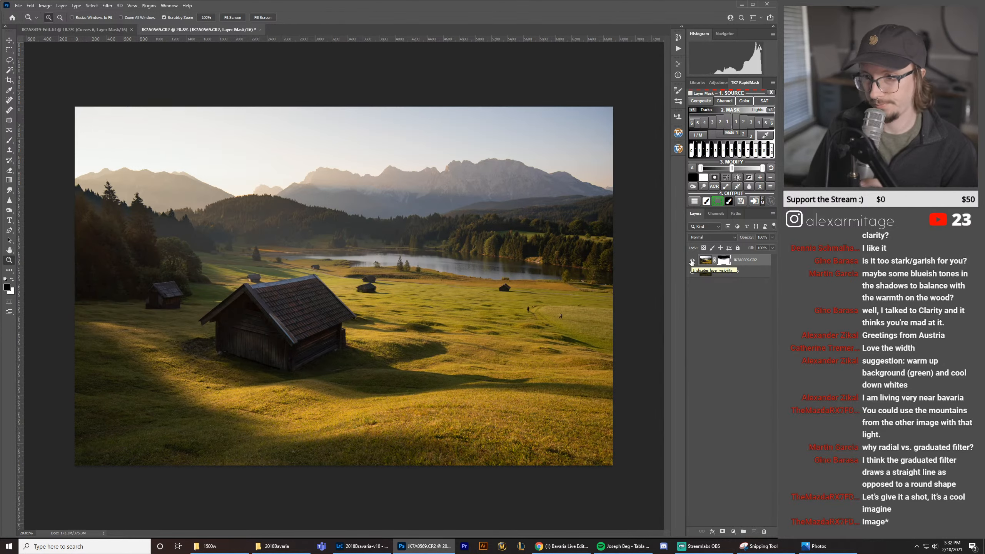
pyautogui.click(692, 261)
pyautogui.click(692, 261)
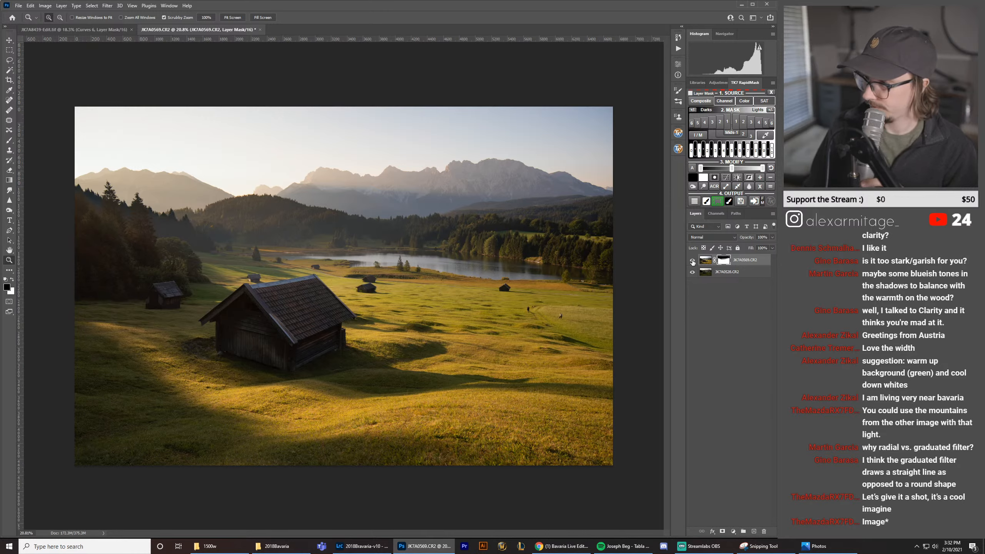
pyautogui.click(692, 261)
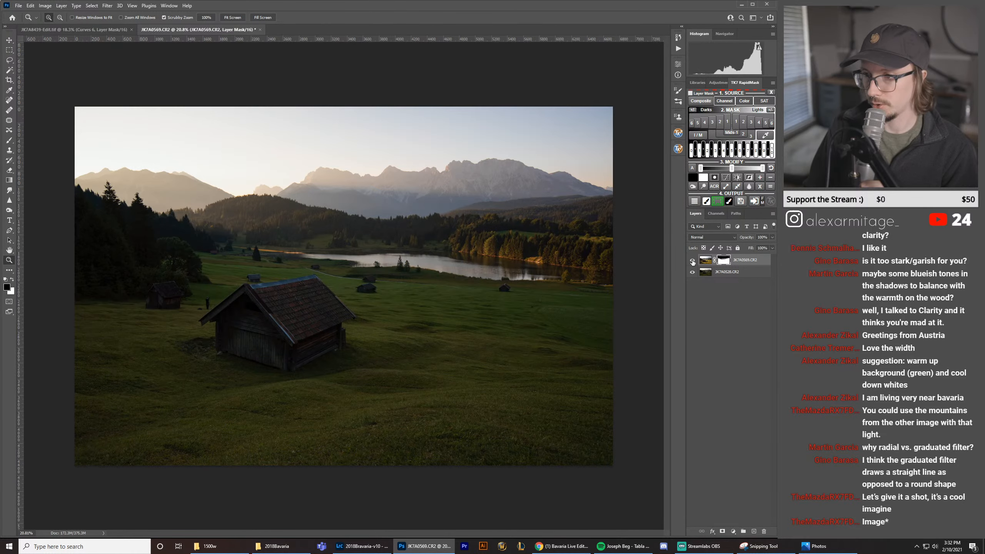
pyautogui.click(692, 261)
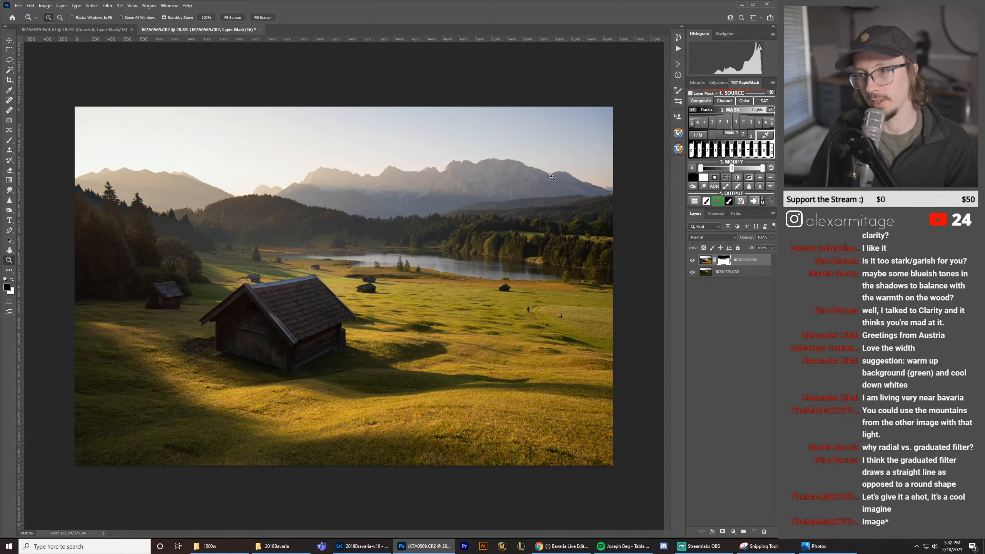
# Step: Switch to Lightroom Classic and compare the pink-lit mountain frames JK7A0654.CR2, JK7A0651.CR2 and JK7A0652.CR2 near the end of the folder
pyautogui.click(360, 547)
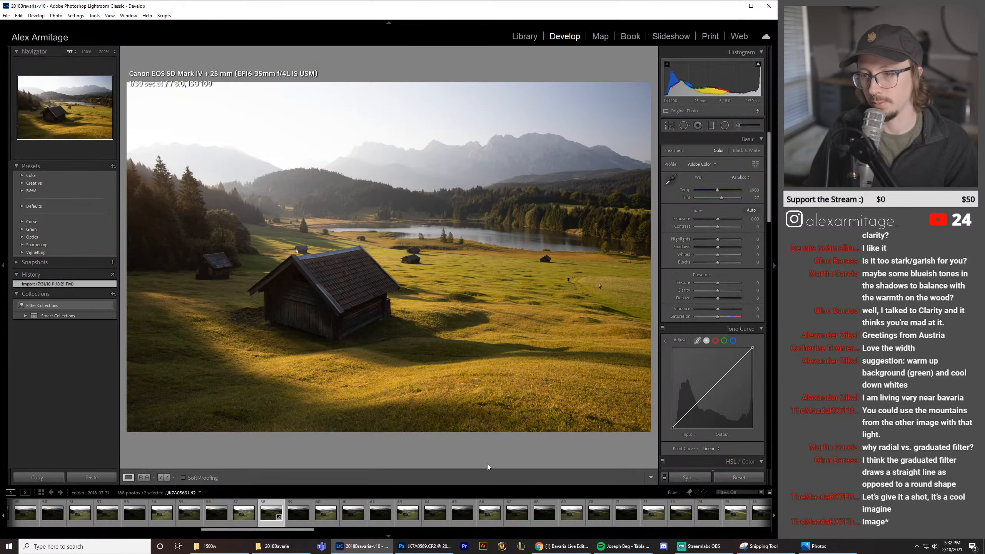
pyautogui.moveTo(312, 533); pyautogui.dragTo(754, 536)
pyautogui.click(583, 517)
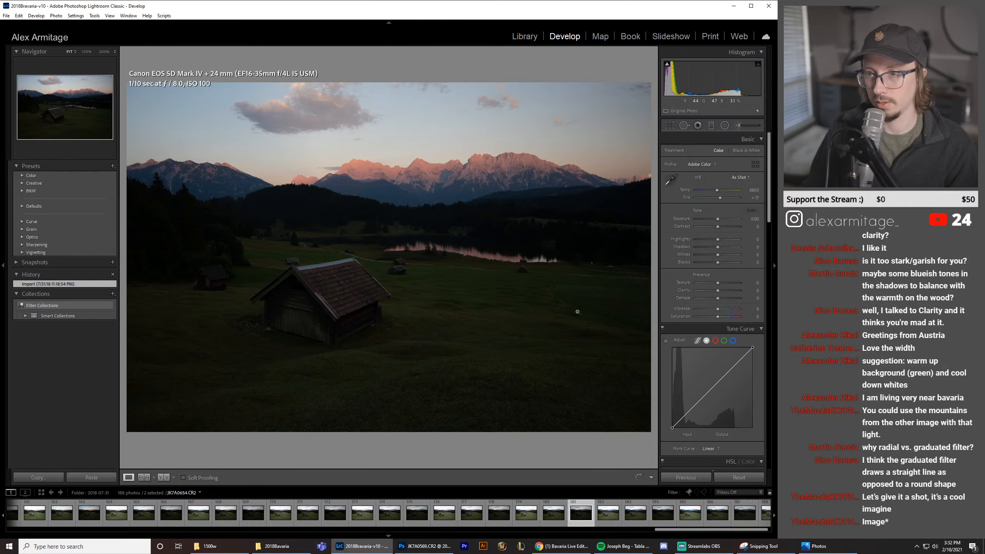
pyautogui.click(494, 520)
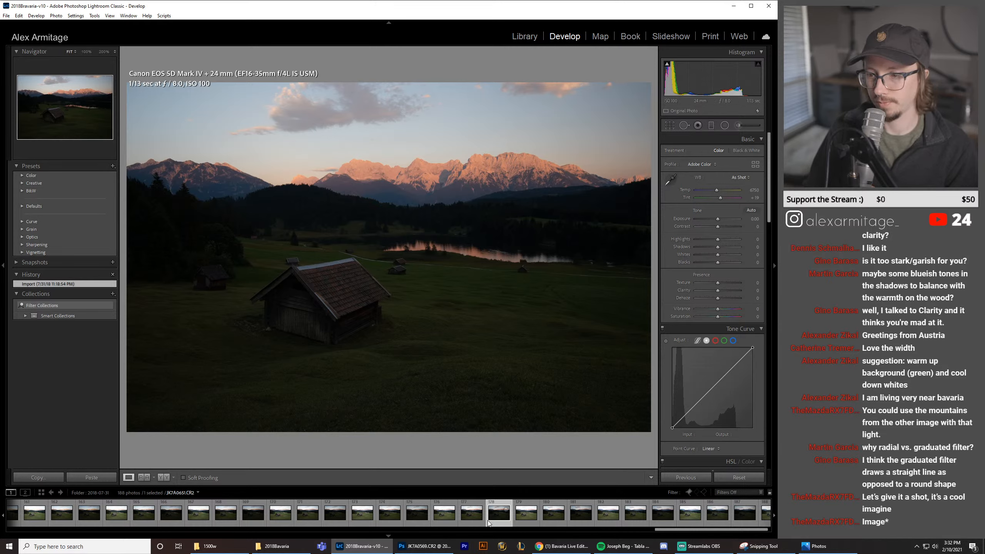
pyautogui.click(520, 520)
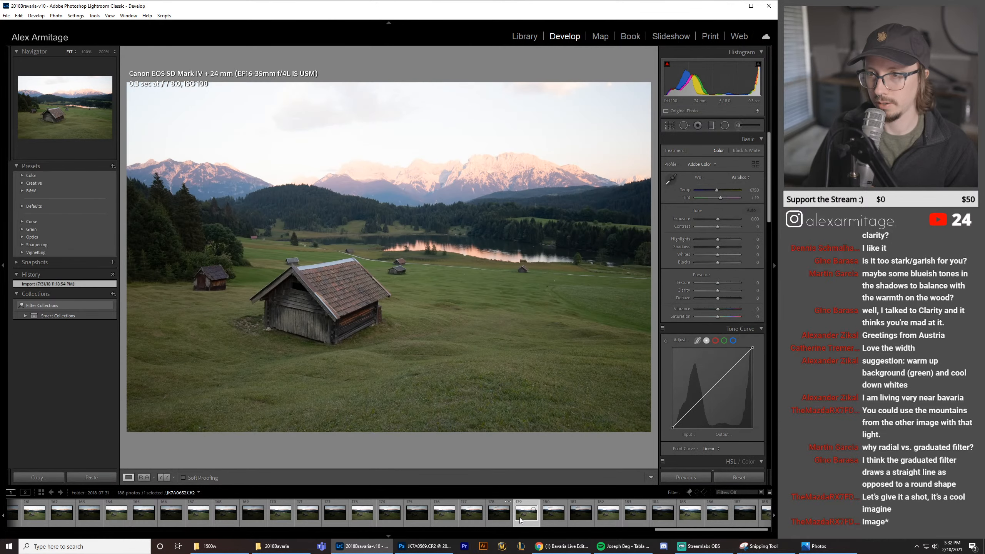
pyautogui.press('Left')
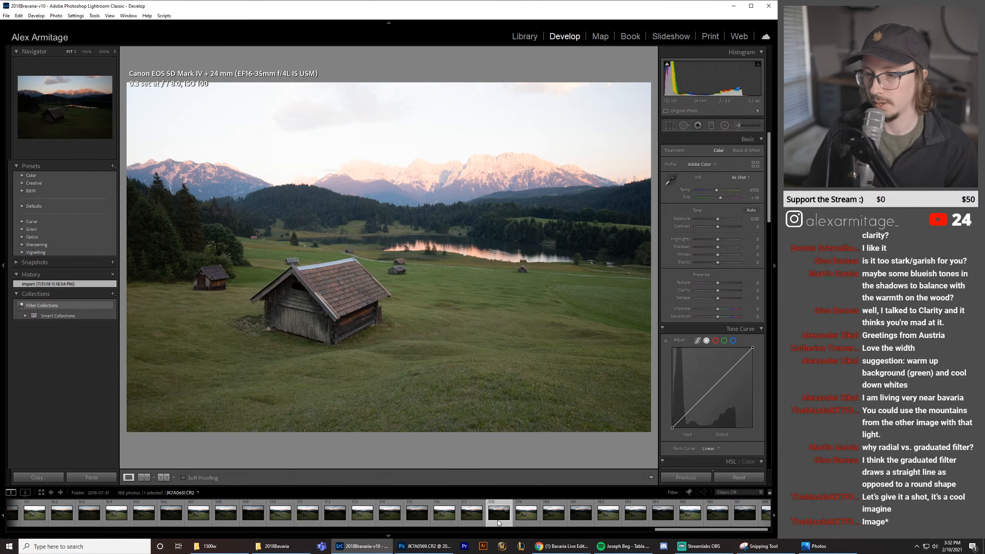
# Step: Compare the pink-lit mountain frame JK7A0651.CR2 with its brighter exposure JK7A0652.CR2
pyautogui.click(527, 519)
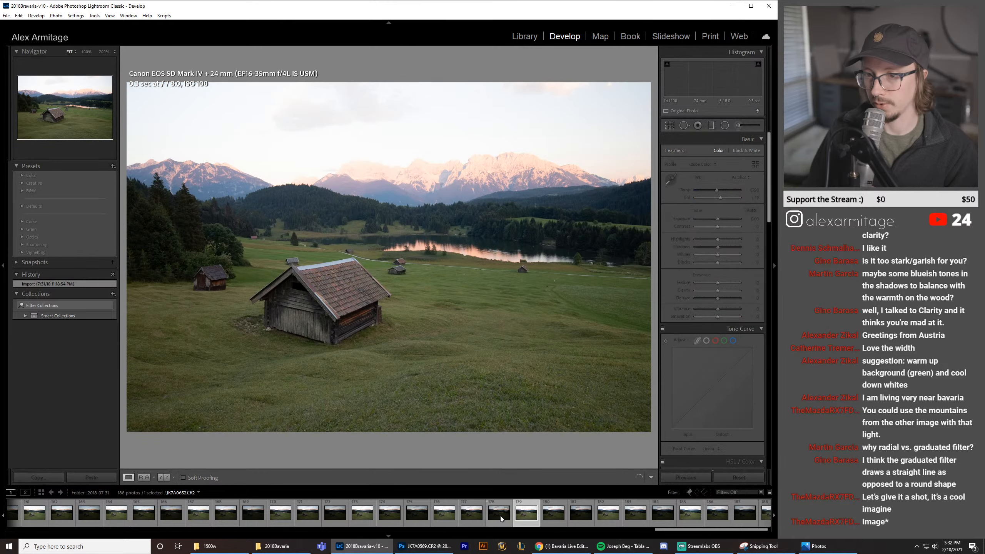
pyautogui.click(497, 517)
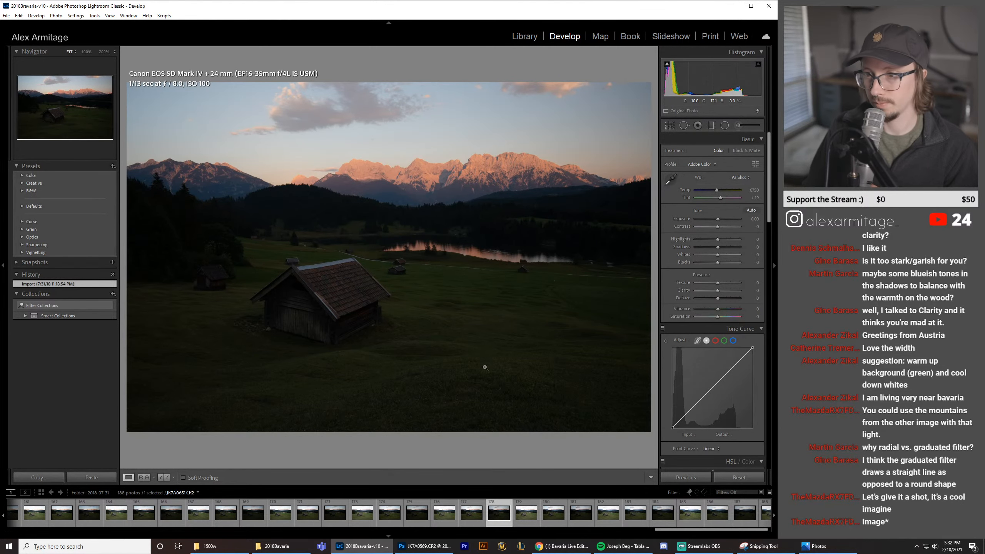
pyautogui.click(526, 518)
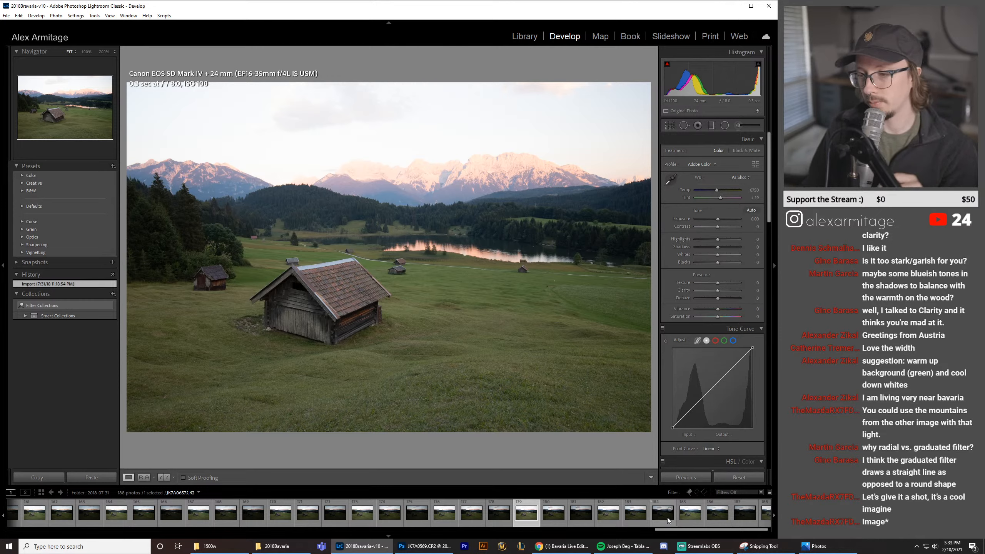
# Step: Browse earlier frames in the folder for a blending candidate, viewing the evening frames JK7A0636.CR2 and JK7A0632.CR2
pyautogui.moveTo(675, 529); pyautogui.dragTo(608, 531)
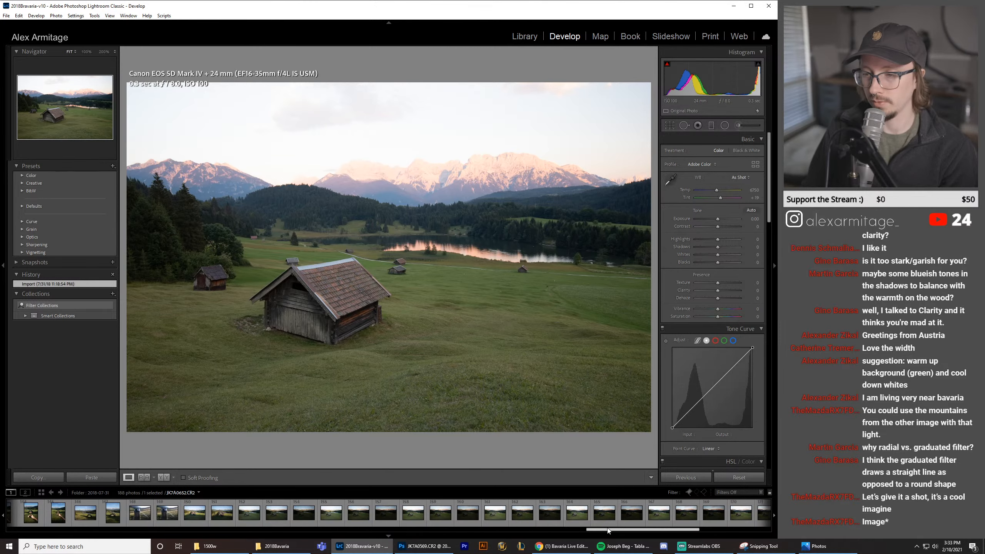
pyautogui.click(558, 517)
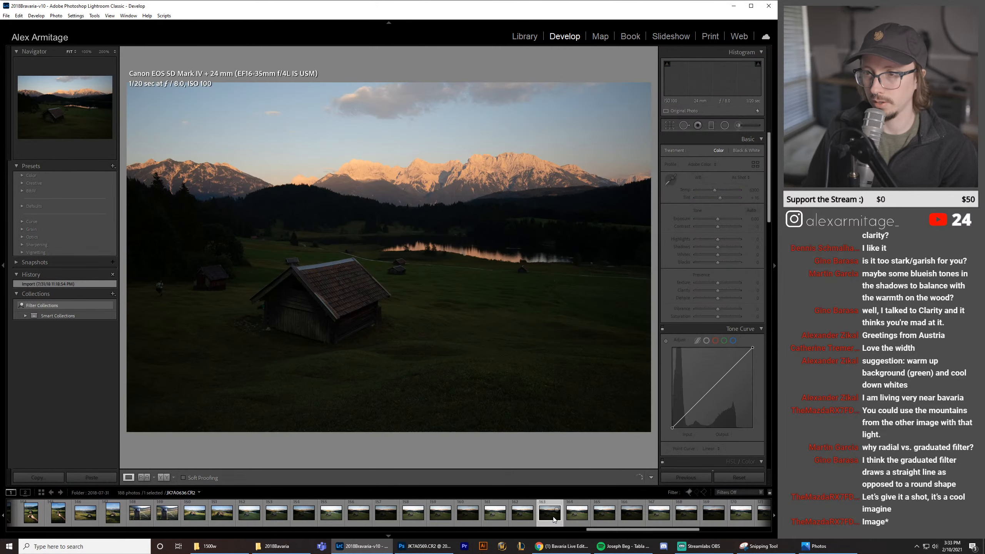
pyautogui.click(415, 520)
pyautogui.click(453, 521)
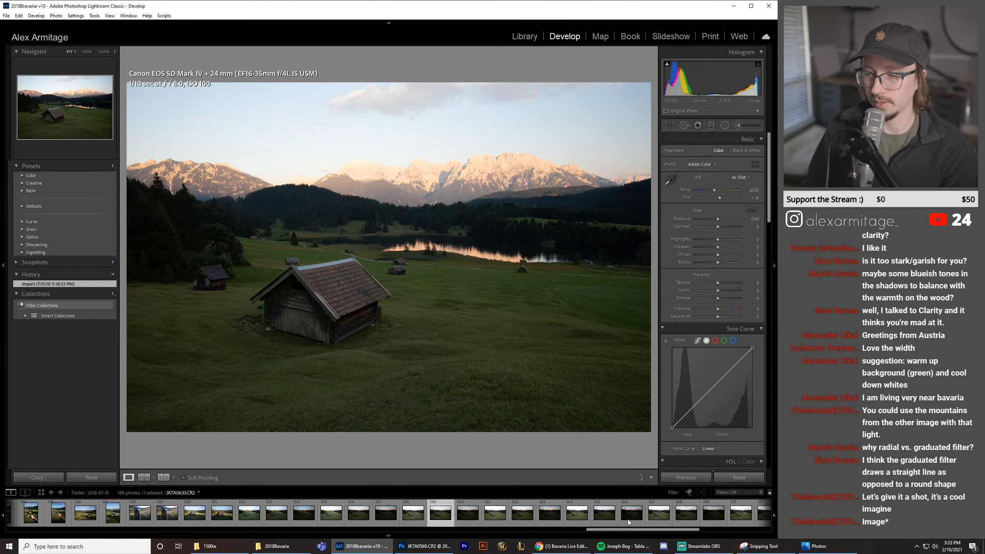
pyautogui.moveTo(628, 529); pyautogui.dragTo(400, 521)
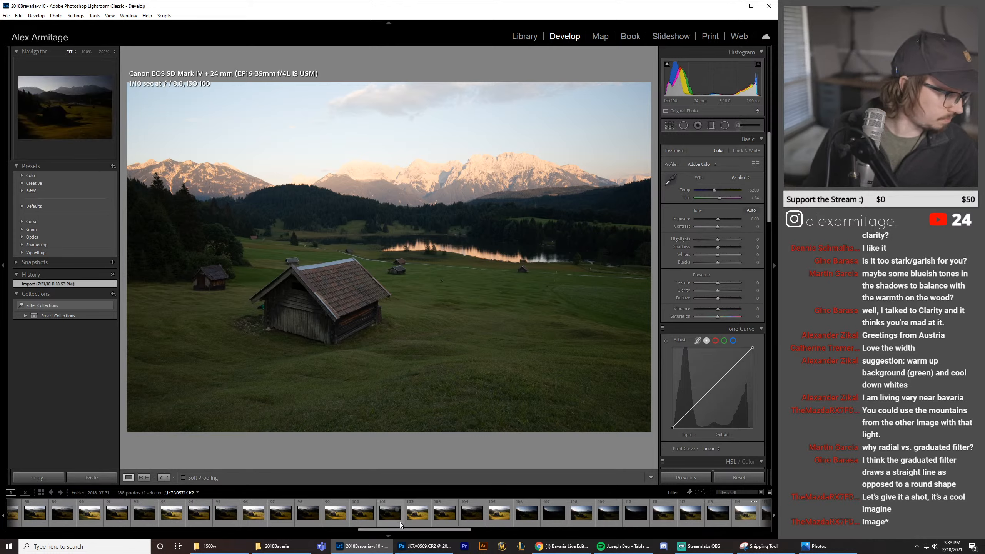
pyautogui.moveTo(399, 527); pyautogui.dragTo(216, 531)
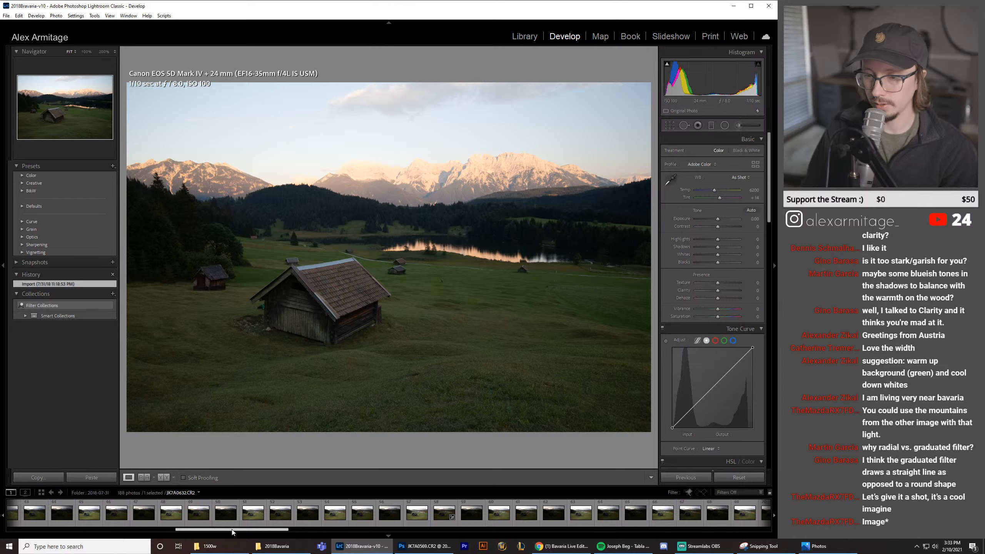
pyautogui.moveTo(276, 531); pyautogui.dragTo(391, 525)
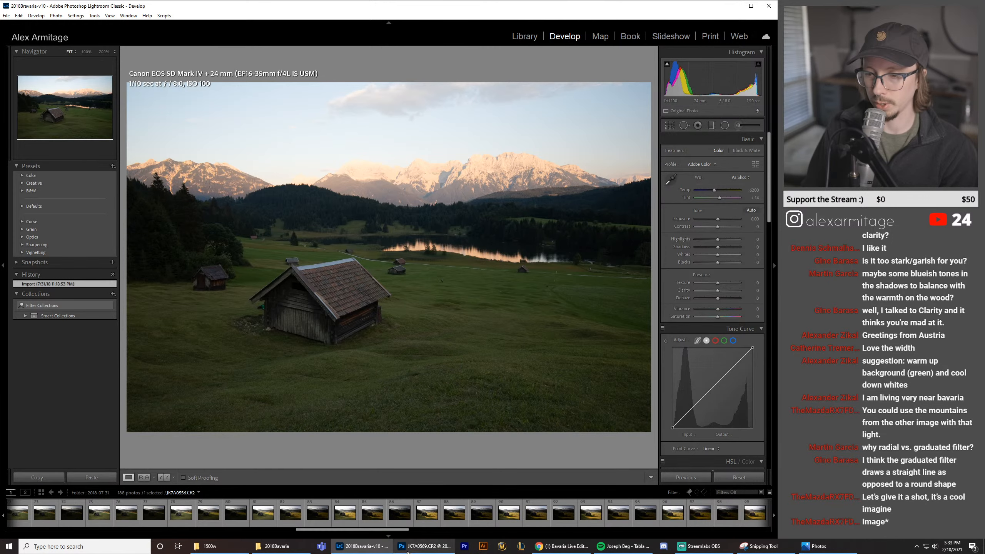
# Step: Switch to Photoshop and compare the blend with the base frame by repeatedly hiding and showing the masked JK7A0569.CR2 layer
pyautogui.click(408, 549)
pyautogui.click(693, 261)
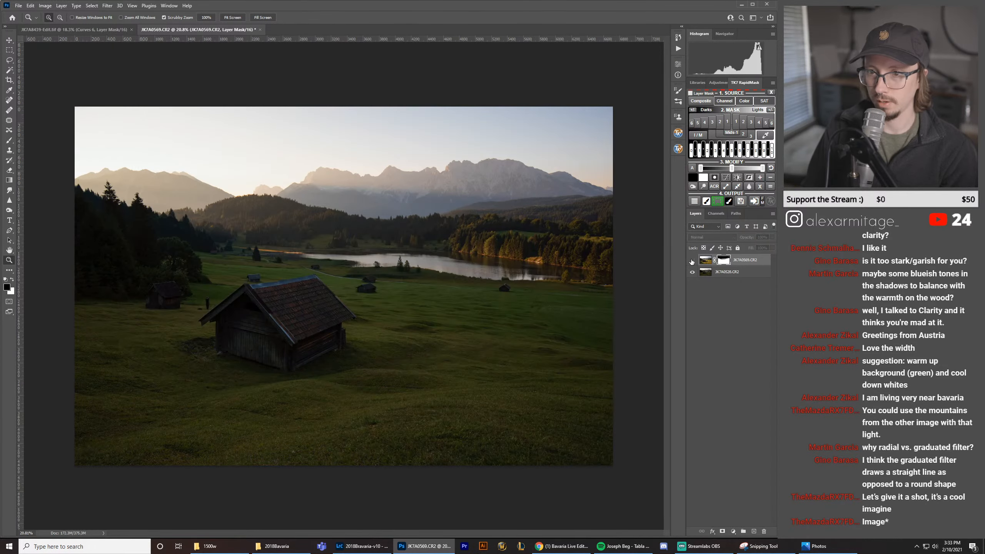
pyautogui.click(692, 261)
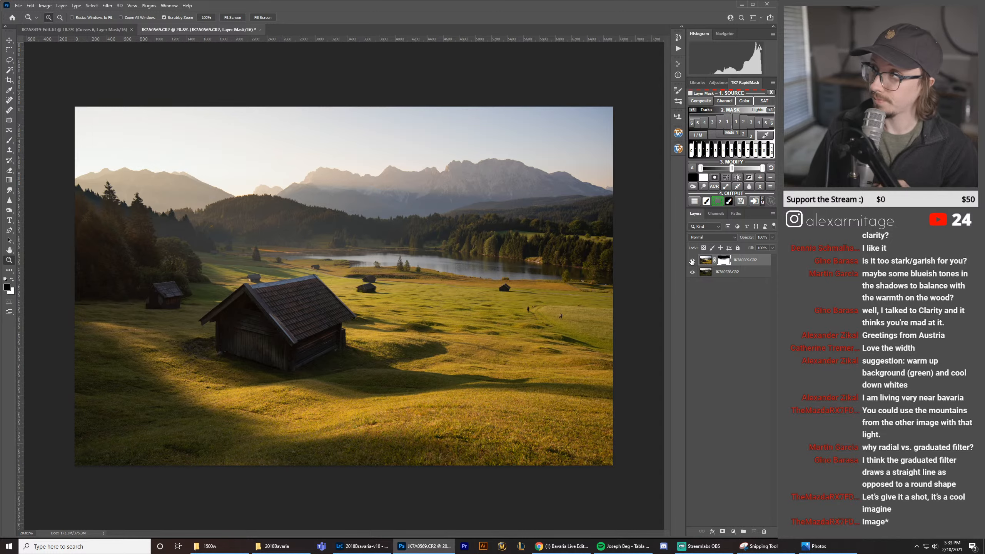
pyautogui.click(693, 261)
pyautogui.click(692, 261)
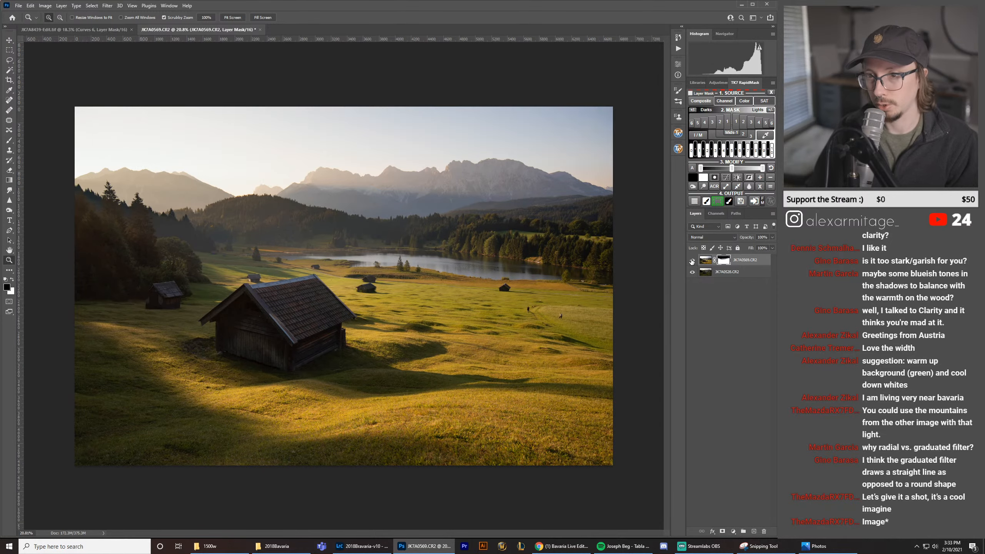
pyautogui.click(693, 261)
pyautogui.click(692, 261)
pyautogui.click(692, 260)
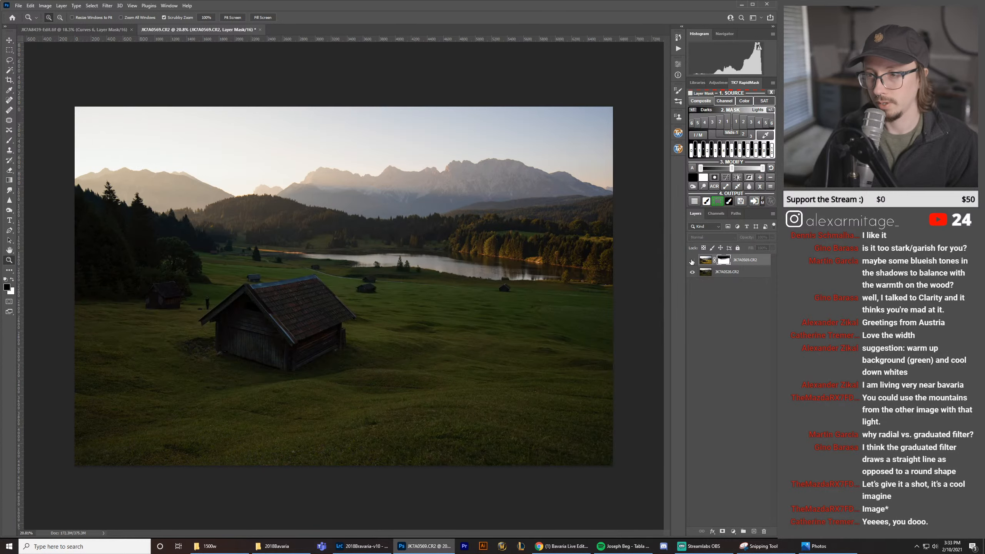
pyautogui.click(693, 261)
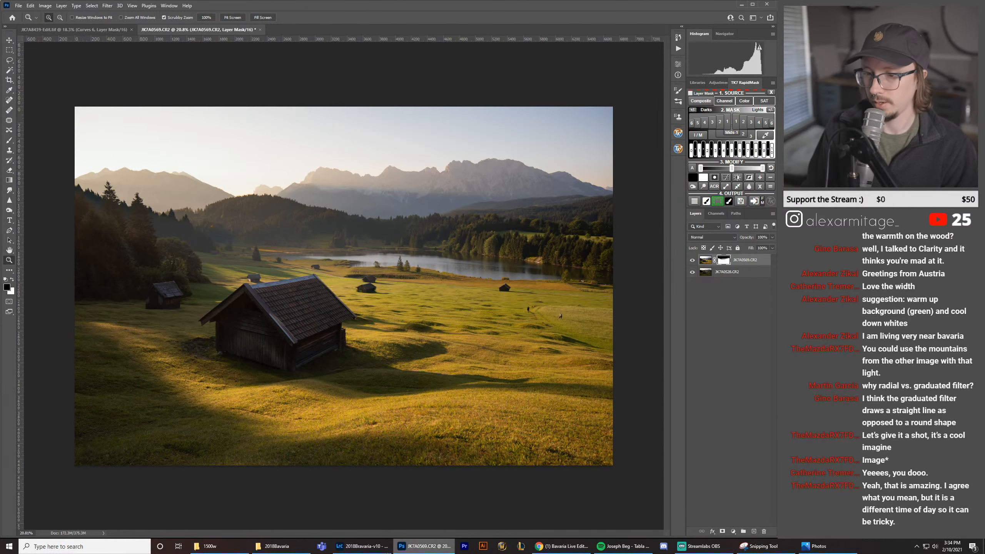
# Step: Close the blended JK7A0569.CR2 document without saving, and close the other open image
pyautogui.click(363, 547)
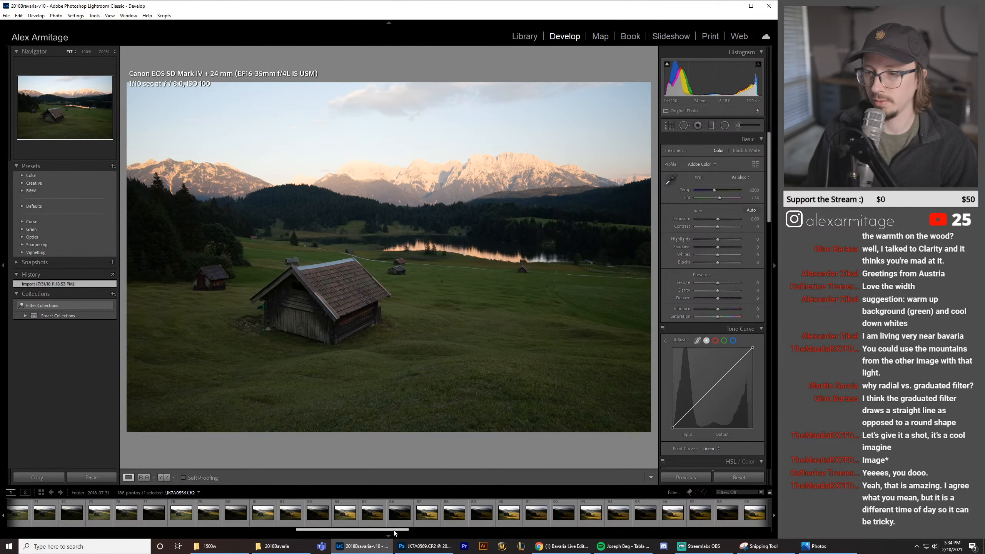
pyautogui.click(424, 546)
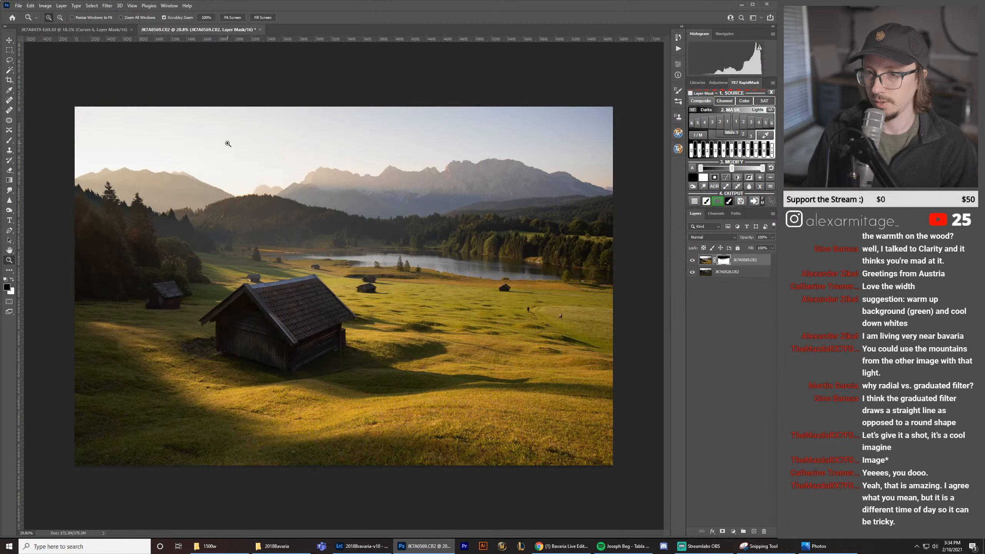
pyautogui.click(260, 29)
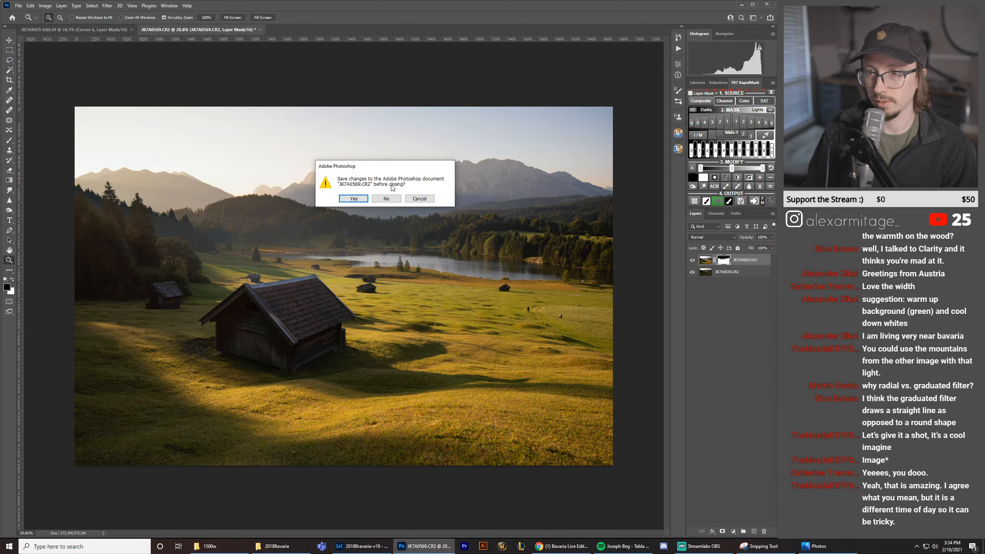
pyautogui.click(387, 199)
pyautogui.click(132, 30)
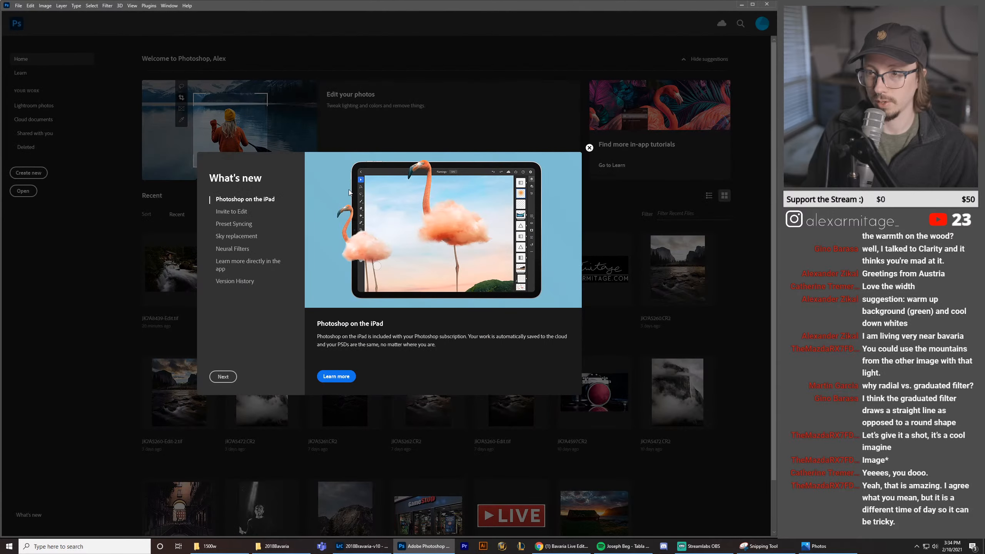
# Step: Switch to Lightroom Classic and compare the evening frames from JK7A0648.CR2 to JK7A0654.CR2, settling on JK7A0651.CR2
pyautogui.click(362, 546)
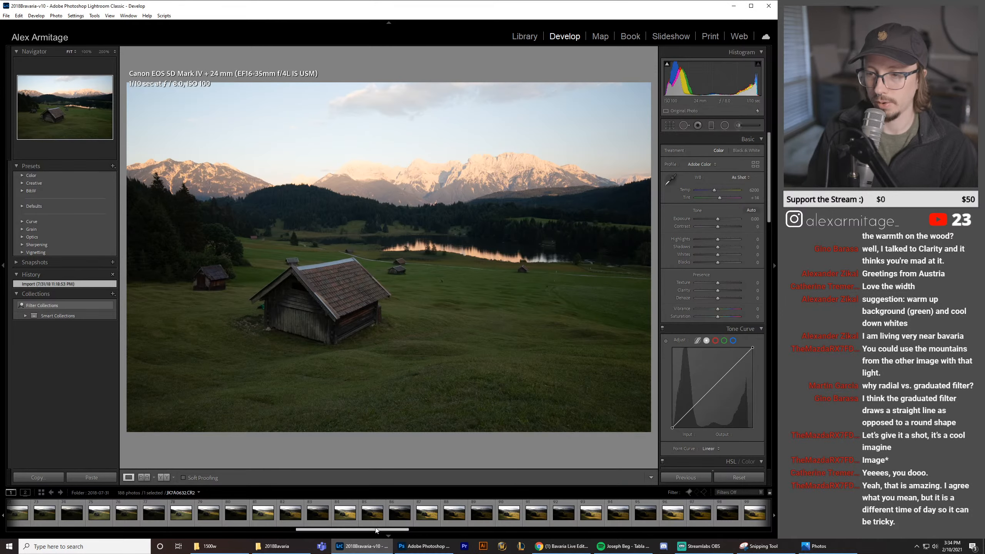
pyautogui.moveTo(404, 529); pyautogui.dragTo(734, 534)
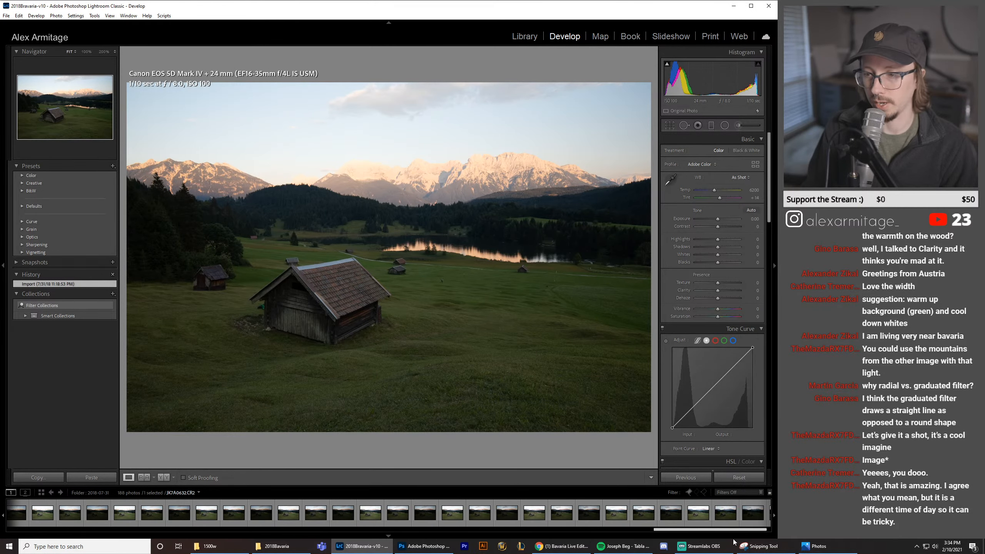
pyautogui.click(586, 516)
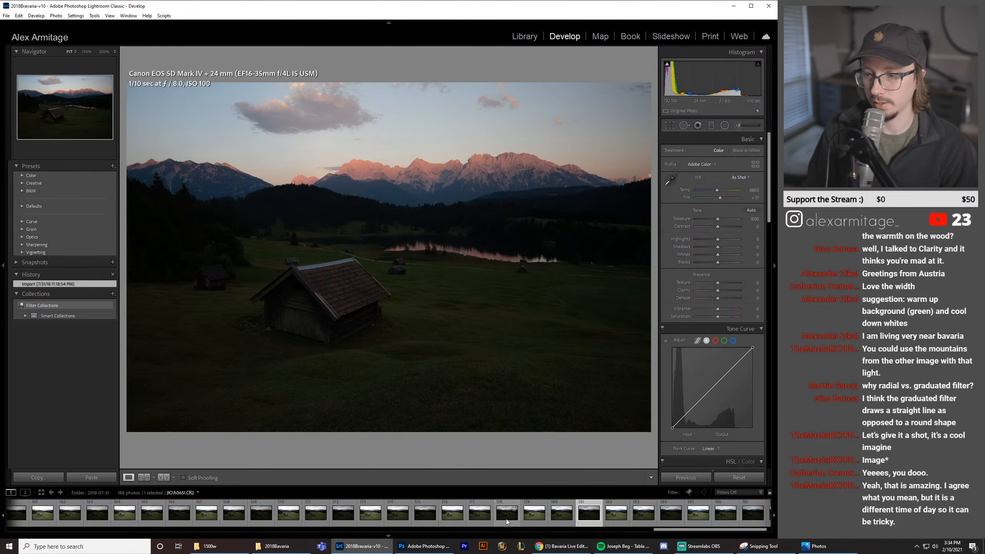
pyautogui.click(507, 518)
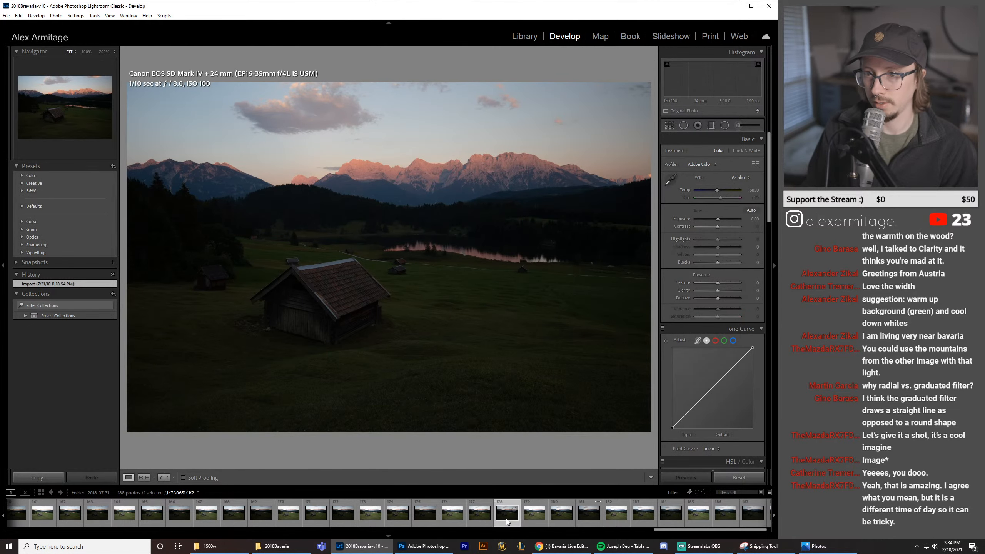
pyautogui.click(483, 520)
pyautogui.click(431, 522)
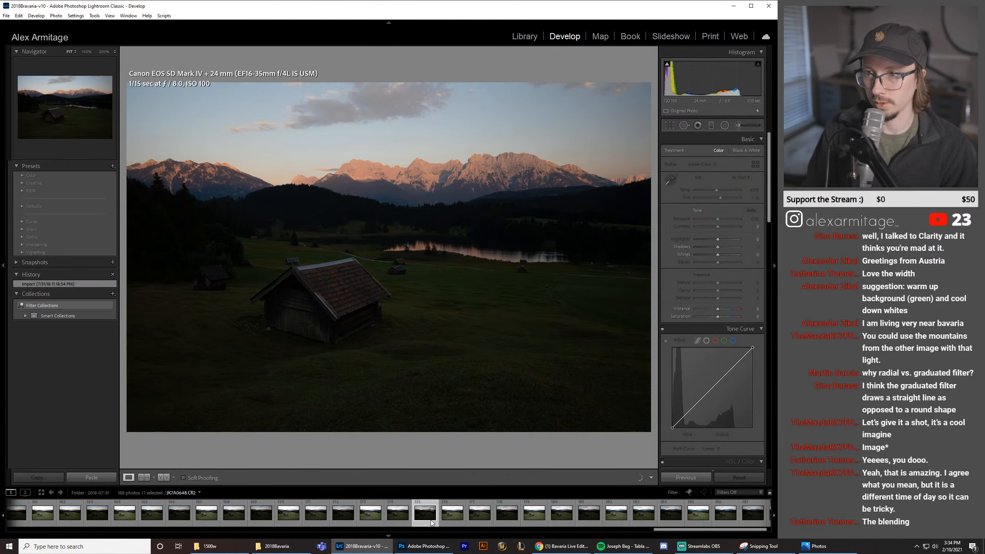
pyautogui.click(480, 520)
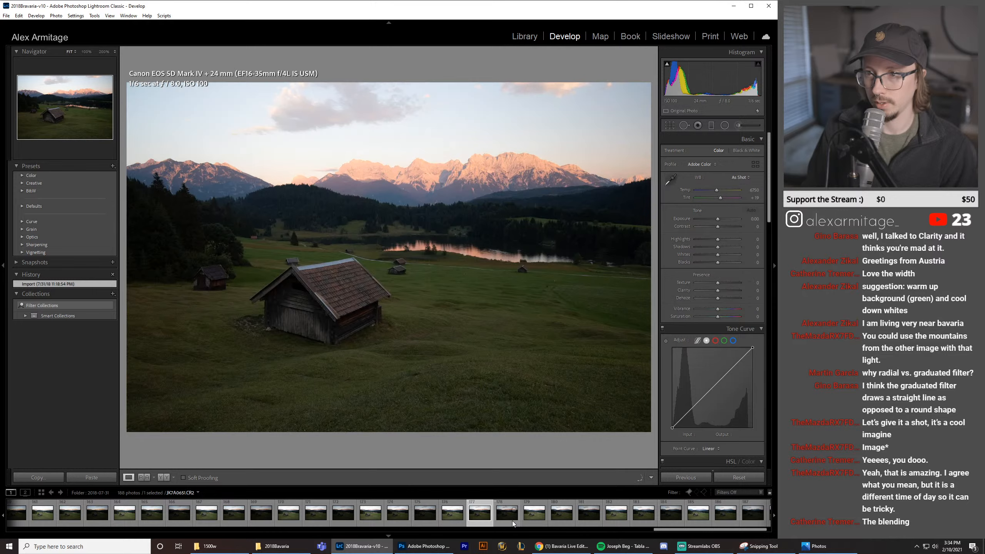
pyautogui.click(512, 524)
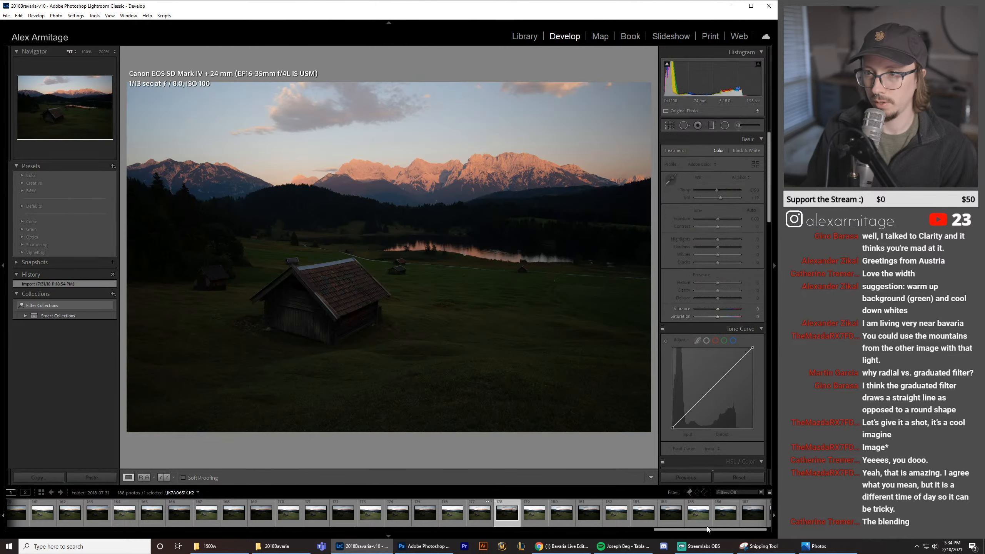
# Step: Select the sunlit meadow frame JK7A0569.CR2 together with JK7A0651.CR2 and open both as layers in Photoshop
pyautogui.moveTo(698, 535); pyautogui.dragTo(379, 522)
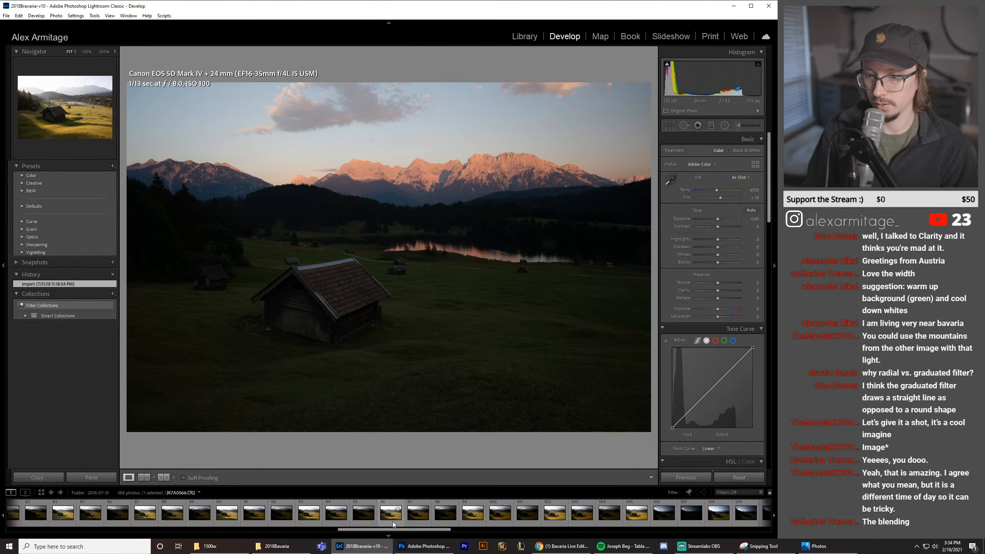
pyautogui.click(466, 524)
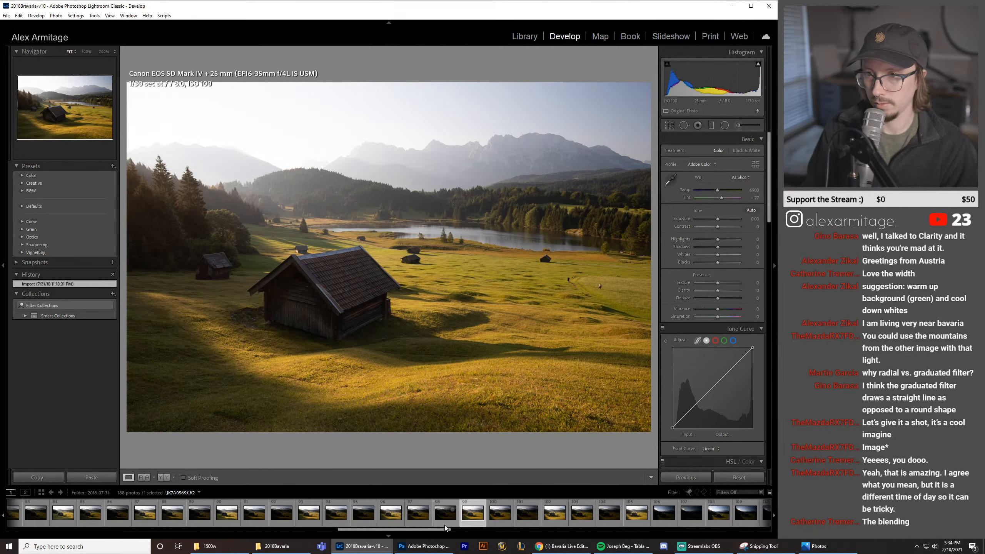
pyautogui.moveTo(431, 529); pyautogui.dragTo(745, 543)
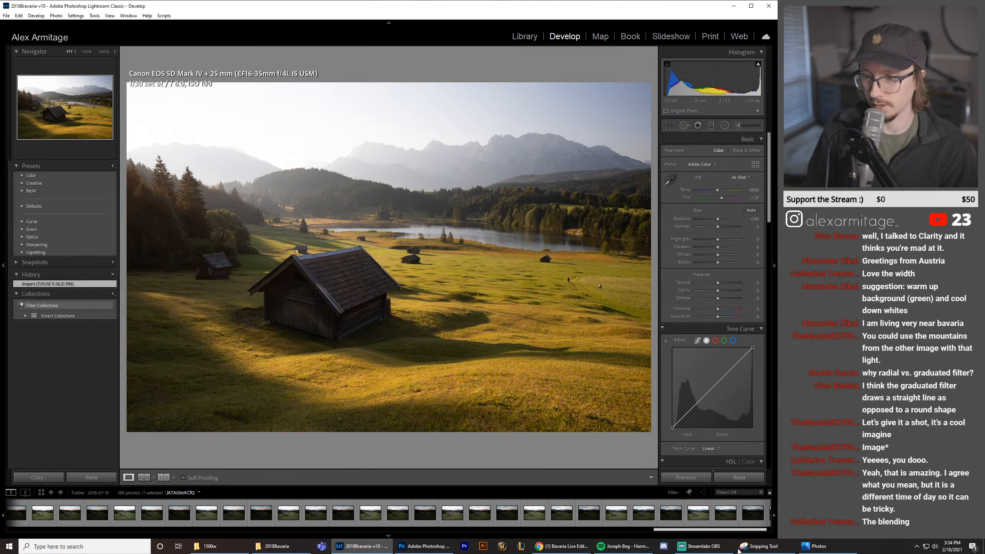
pyautogui.keyDown('ctrl'); pyautogui.click(508, 513); pyautogui.keyUp('ctrl')
pyautogui.rightClick(507, 516)
pyautogui.moveTo(555, 345)
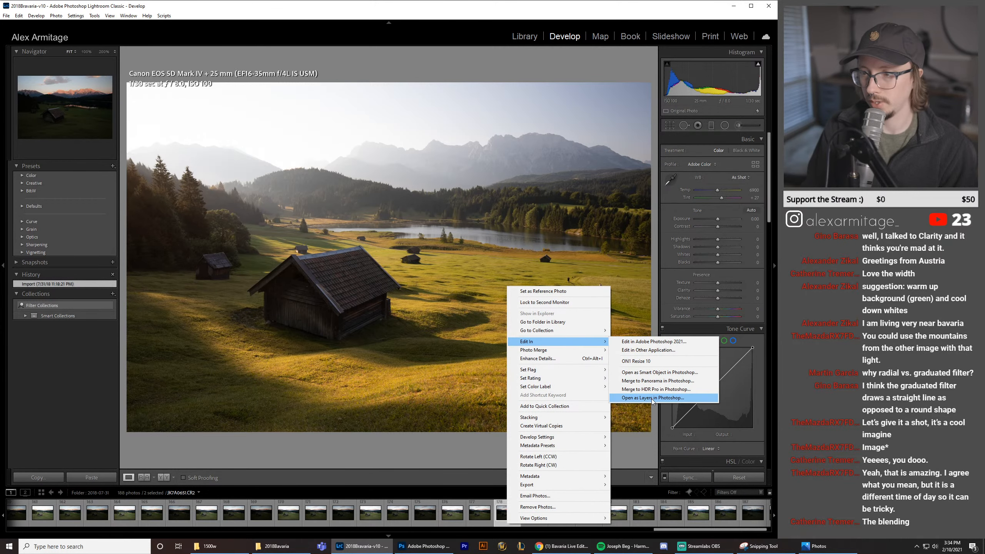
pyautogui.click(652, 398)
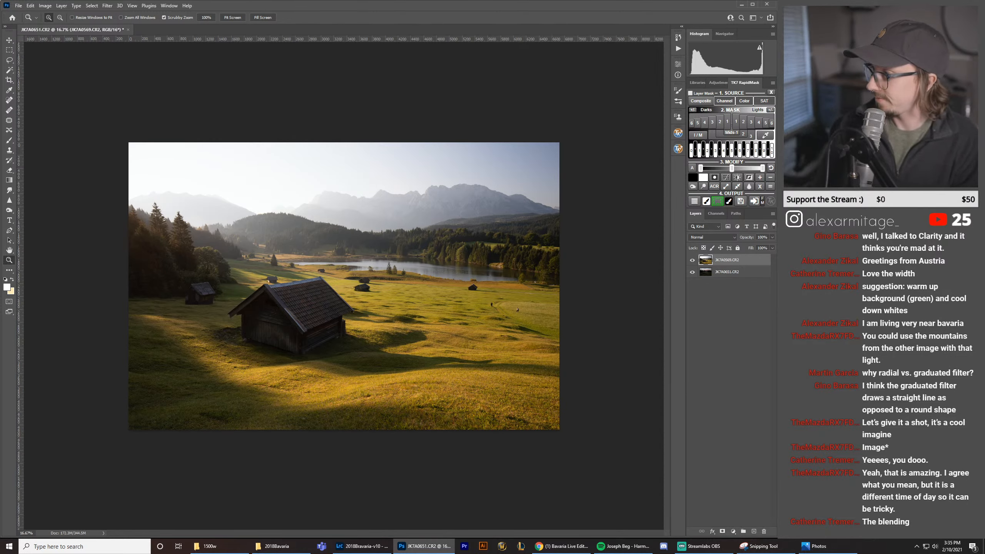
# Step: Compare the sunlit meadow with the pink-lit mountain frame by repeatedly hiding and showing the JK7A0569.CR2 layer
pyautogui.hotkey('alt', 'Tab')
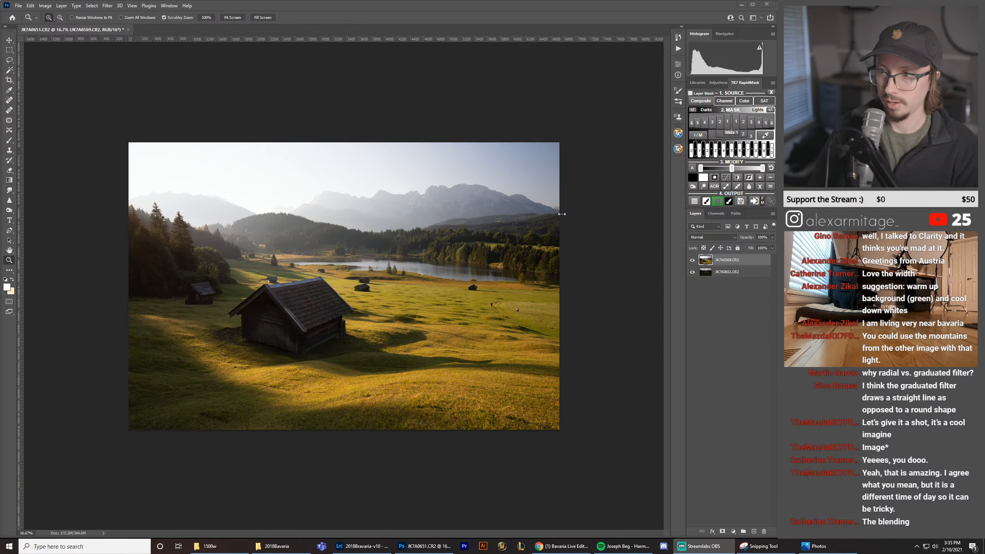
pyautogui.click(696, 325)
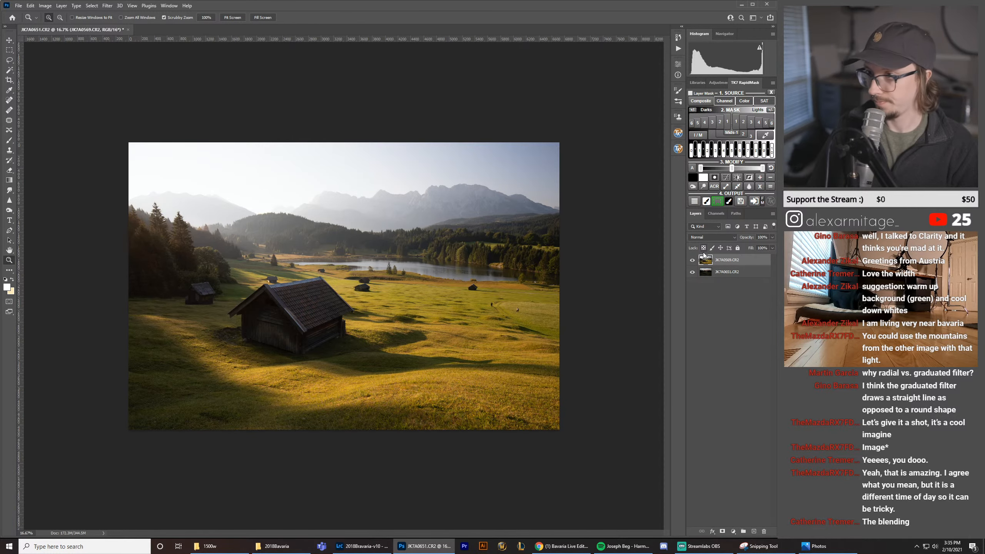
pyautogui.click(693, 260)
pyautogui.click(693, 261)
pyautogui.click(694, 260)
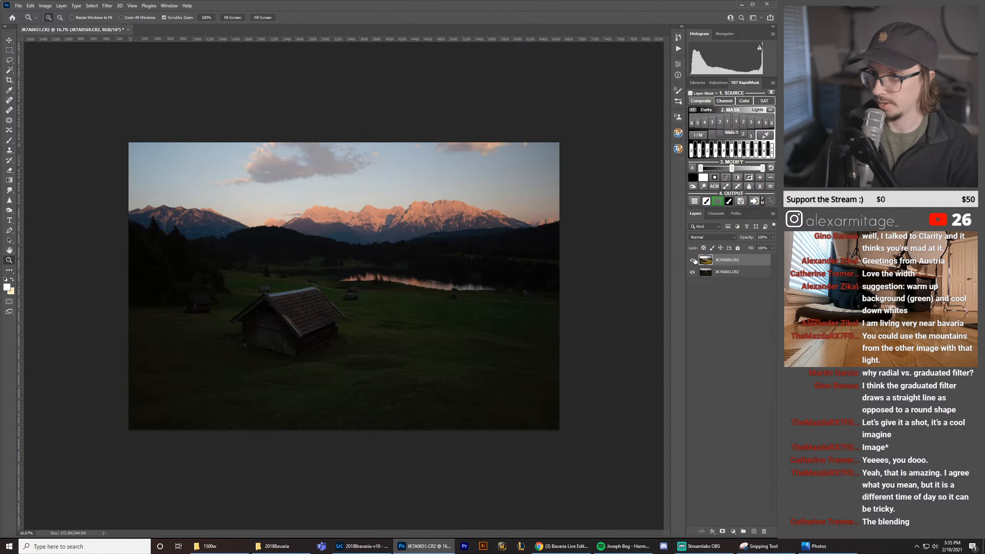
pyautogui.click(694, 260)
pyautogui.click(694, 260)
pyautogui.click(693, 260)
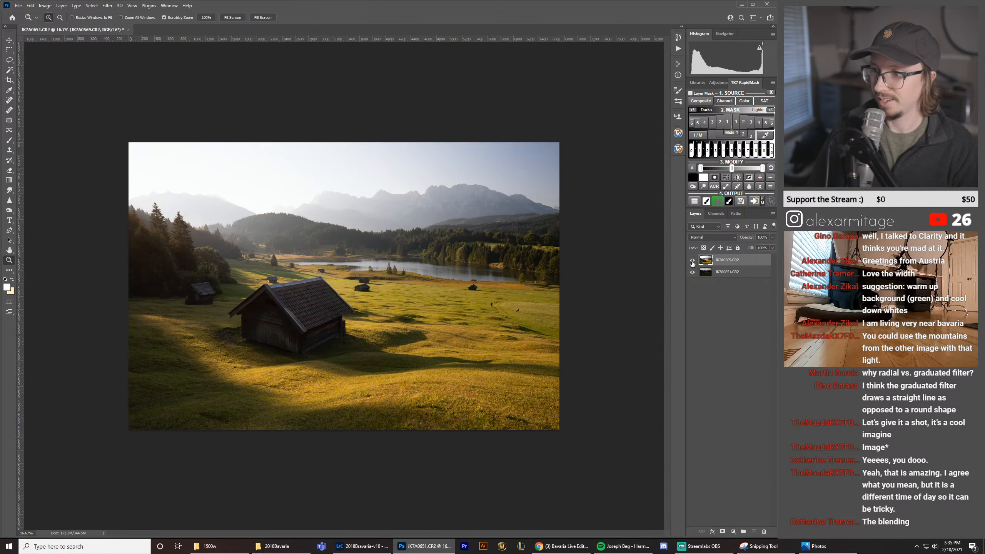
# Step: Move the evening JK7A0651.CR2 layer above the sunlit meadow layer JK7A0569.CR2, keeping its opacity at 100%
pyautogui.moveTo(741, 239); pyautogui.dragTo(740, 239)
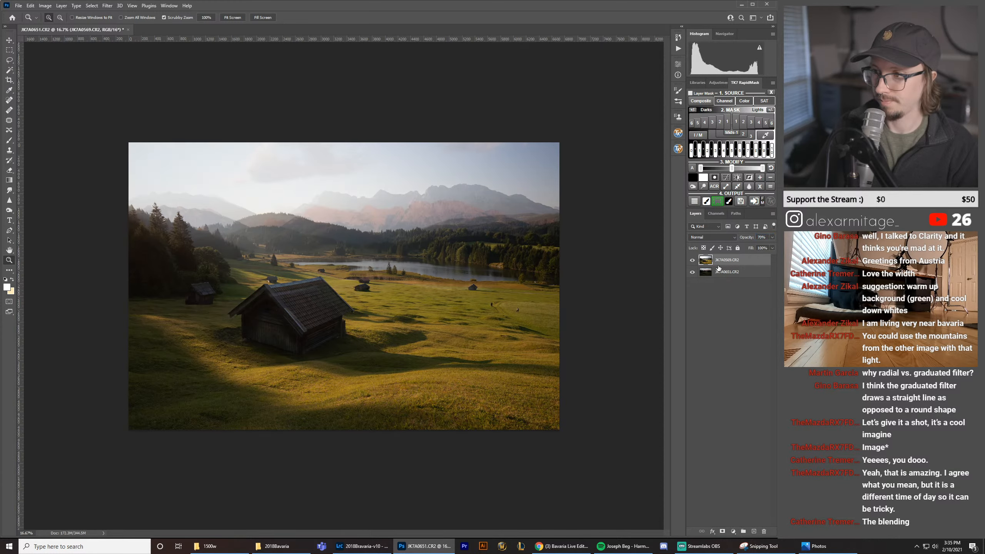
pyautogui.moveTo(718, 273); pyautogui.dragTo(718, 260)
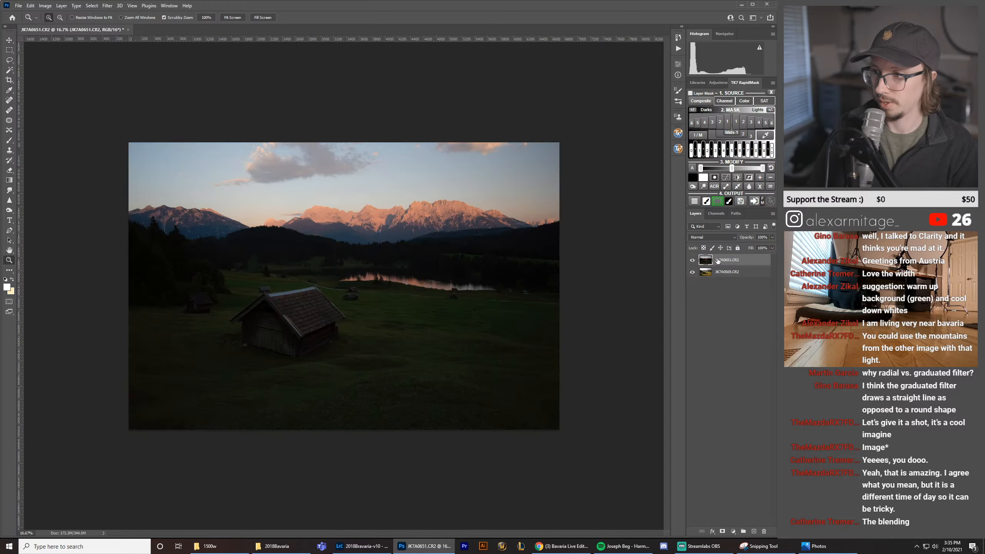
pyautogui.click(716, 273)
pyautogui.click(737, 255)
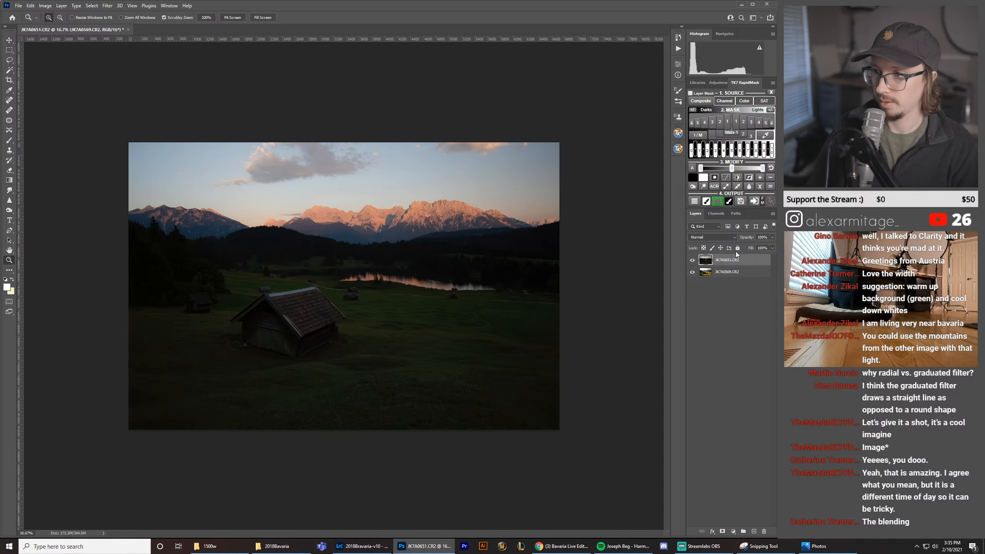
# Step: Lower the evening layer's opacity to about 61% and shift it to overlap its mountains with the meadow frame's peaks
pyautogui.moveTo(748, 238); pyautogui.dragTo(734, 241)
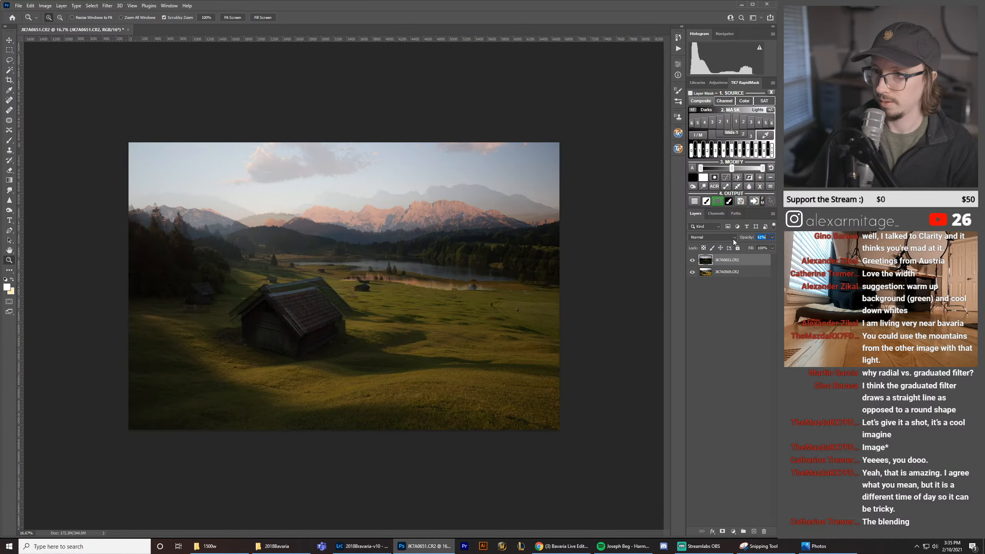
pyautogui.press('v')
pyautogui.moveTo(409, 214)
pyautogui.mouseDown()
pyautogui.moveTo(405, 223)
pyautogui.moveTo(401, 206)
pyautogui.moveTo(427, 200)
pyautogui.moveTo(416, 202)
pyautogui.mouseUp()
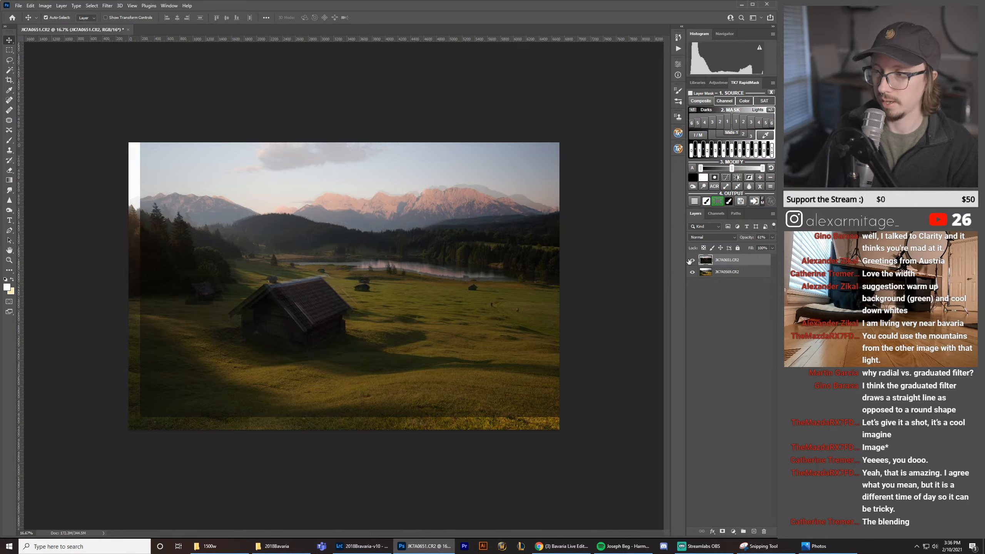
pyautogui.click(691, 260)
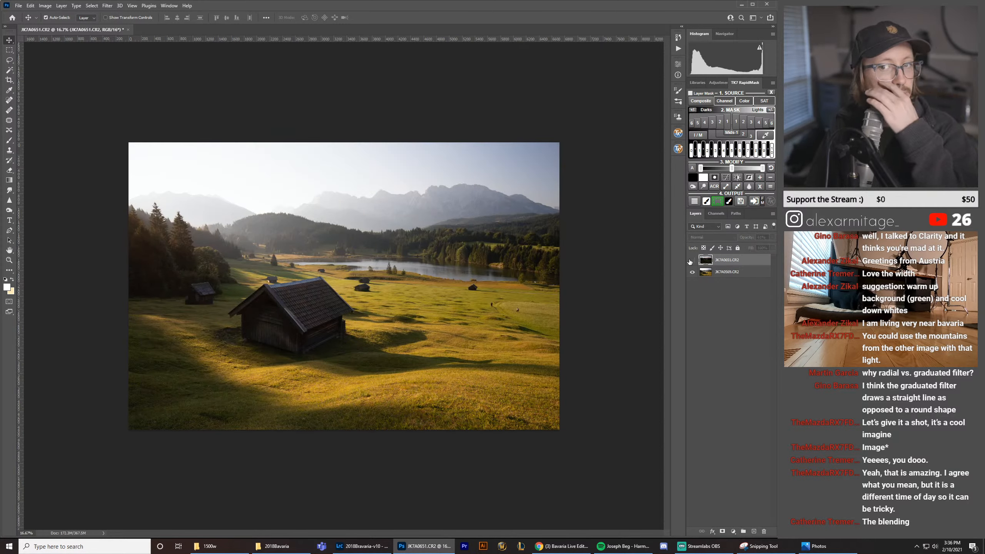
pyautogui.click(693, 261)
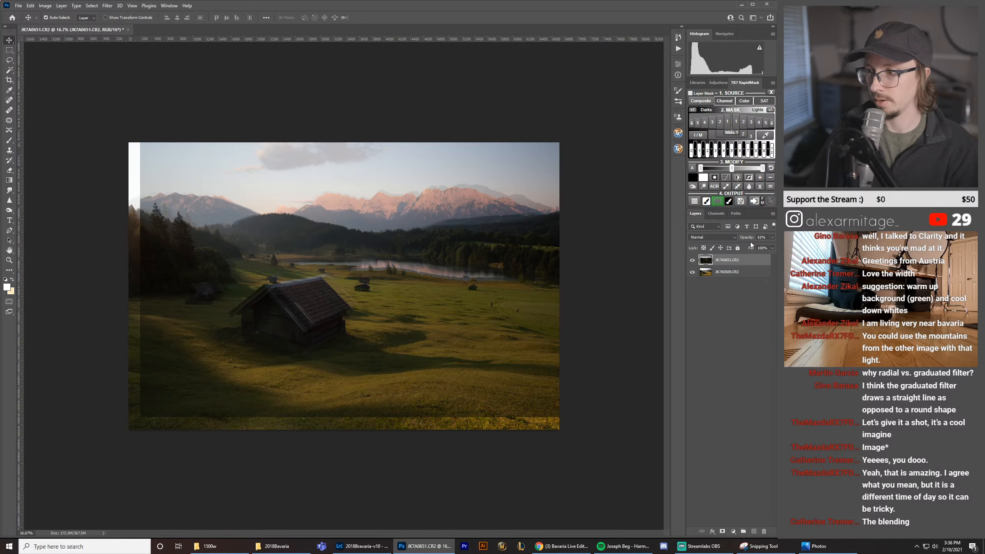
# Step: Restore the evening layer's opacity to 100% and reposition it until its upper and lower edges line up with the canvas
pyautogui.press('0')
pyautogui.moveTo(432, 255); pyautogui.dragTo(439, 256)
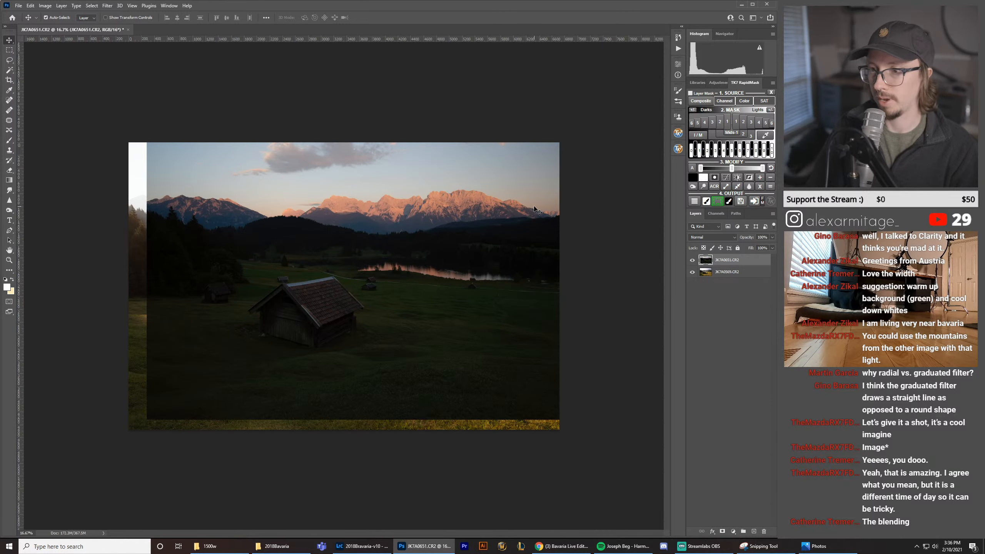
pyautogui.moveTo(415, 233)
pyautogui.mouseDown()
pyautogui.moveTo(393, 230)
pyautogui.moveTo(501, 218)
pyautogui.moveTo(368, 233)
pyautogui.moveTo(617, 218)
pyautogui.moveTo(307, 225)
pyautogui.moveTo(431, 224)
pyautogui.moveTo(399, 236)
pyautogui.mouseUp()
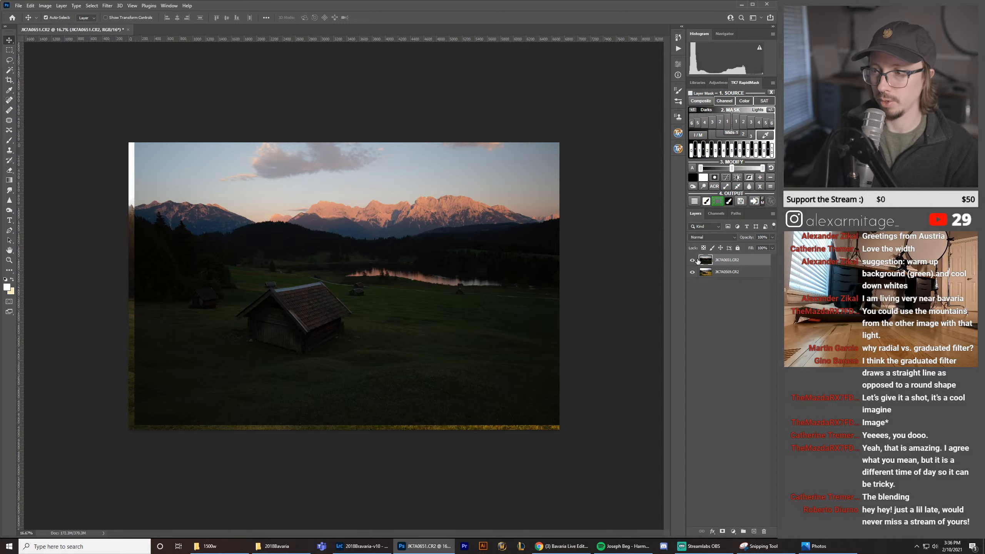
pyautogui.moveTo(476, 269); pyautogui.dragTo(478, 274)
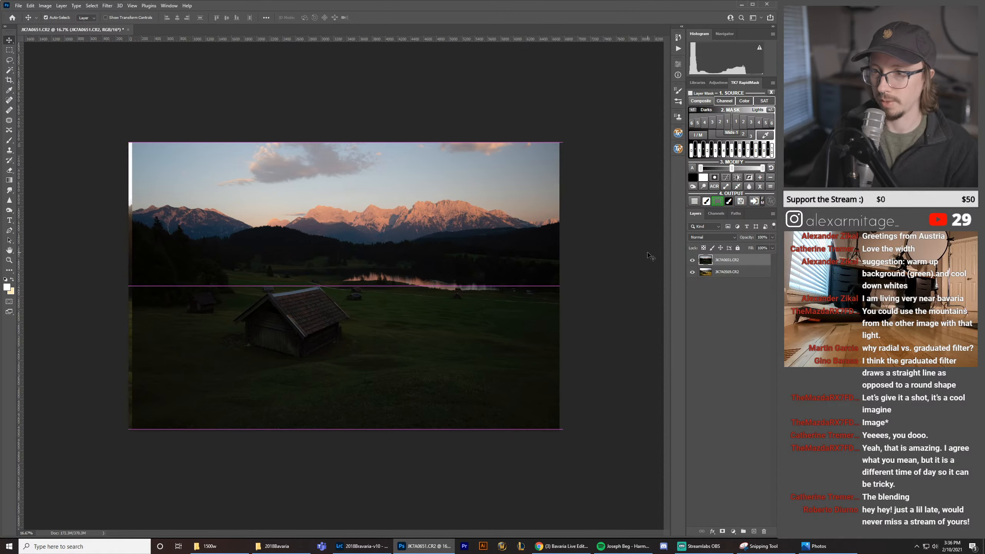
# Step: Compare the repositioned pink-lit evening frame with the sunlit meadow by repeatedly hiding and showing the JK7A0651.CR2 layer
pyautogui.click(692, 260)
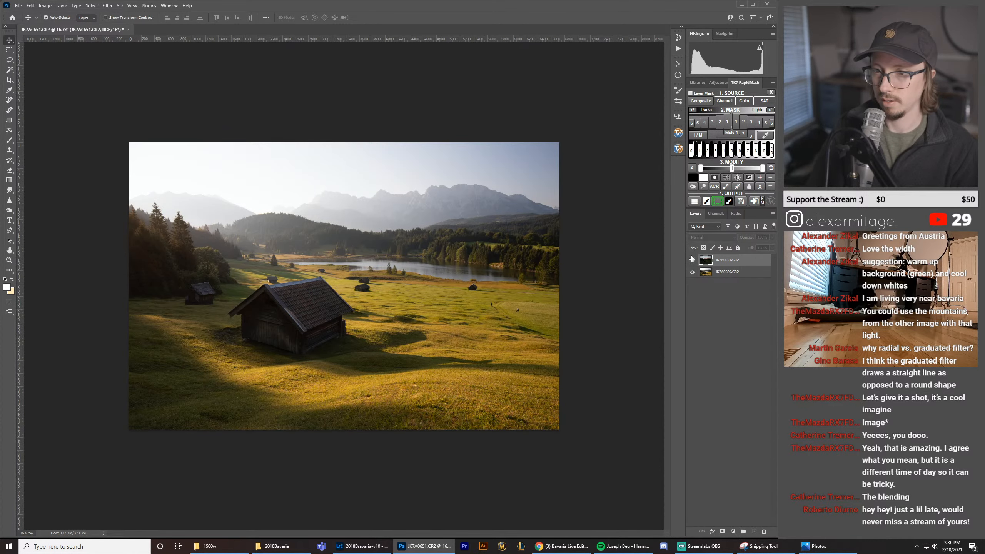
pyautogui.click(692, 260)
pyautogui.click(692, 260)
pyautogui.click(692, 259)
pyautogui.click(692, 259)
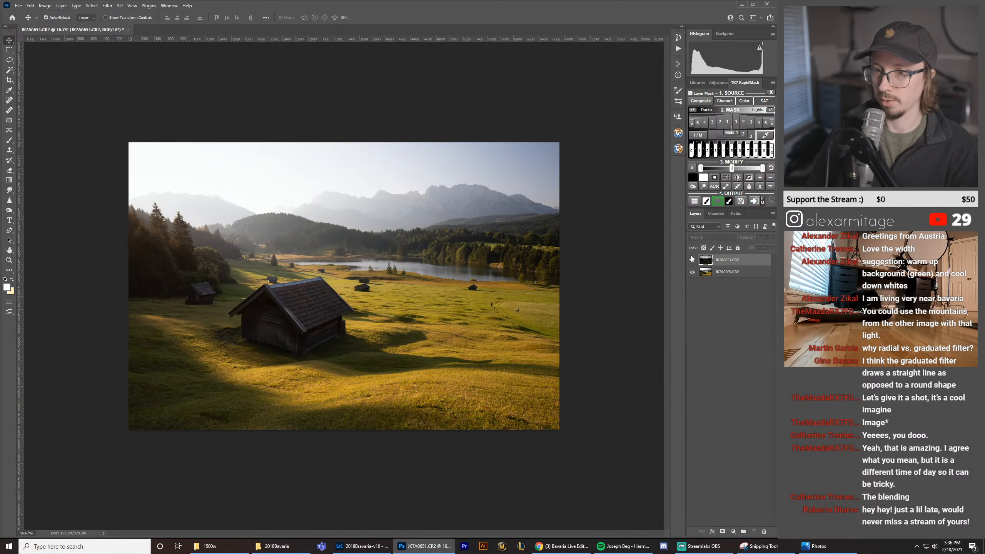
pyautogui.click(692, 260)
pyautogui.click(692, 260)
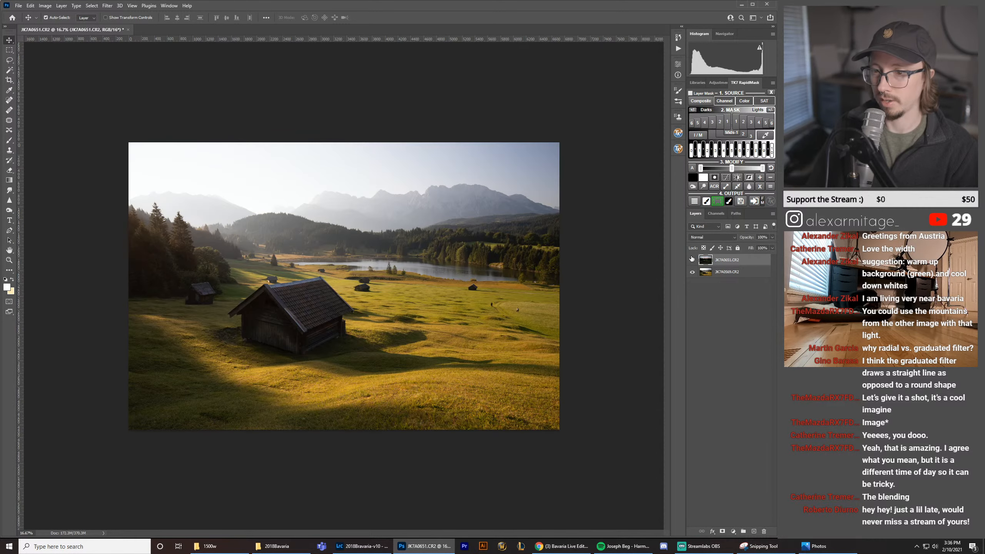
pyautogui.click(692, 260)
pyautogui.click(692, 259)
pyautogui.click(692, 260)
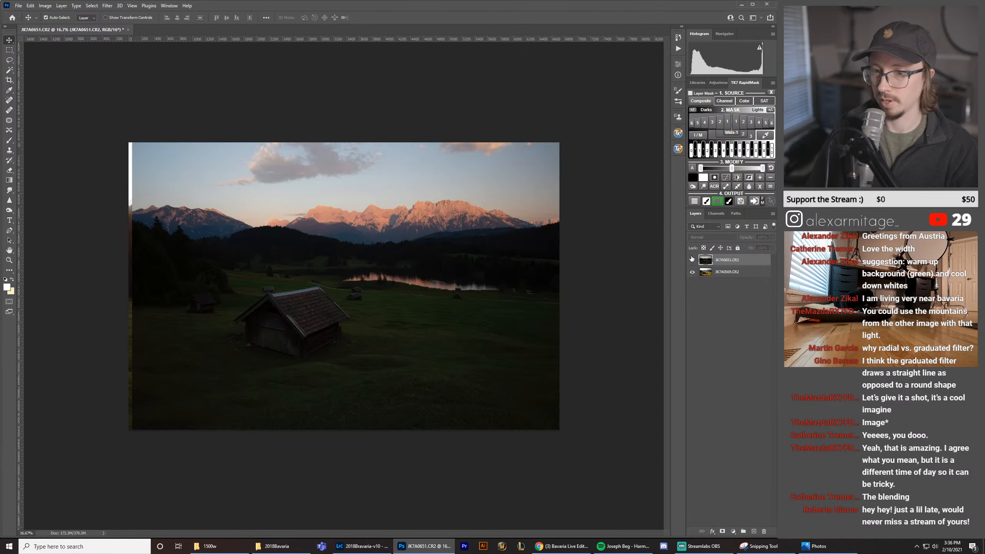
pyautogui.click(692, 260)
pyautogui.click(692, 260)
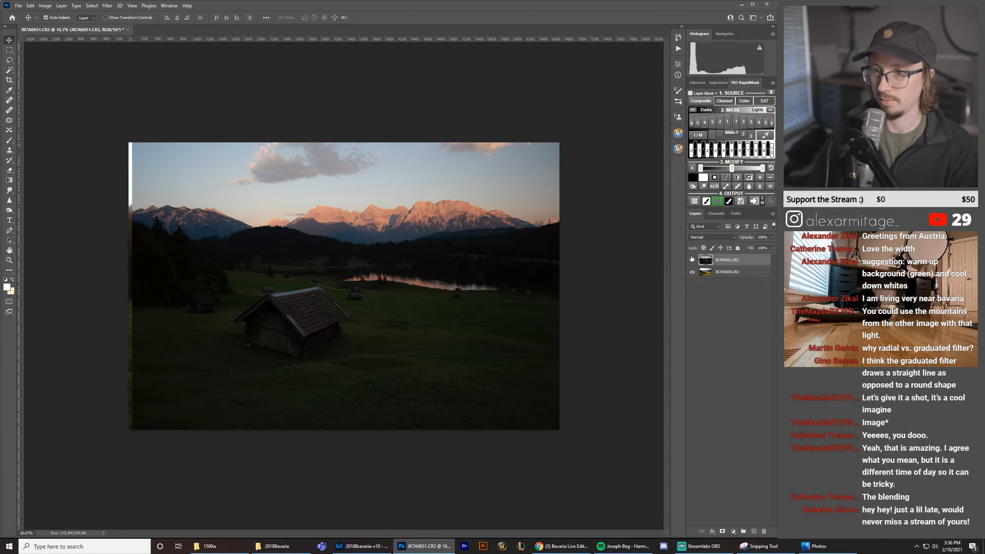
pyautogui.click(692, 259)
pyautogui.click(692, 260)
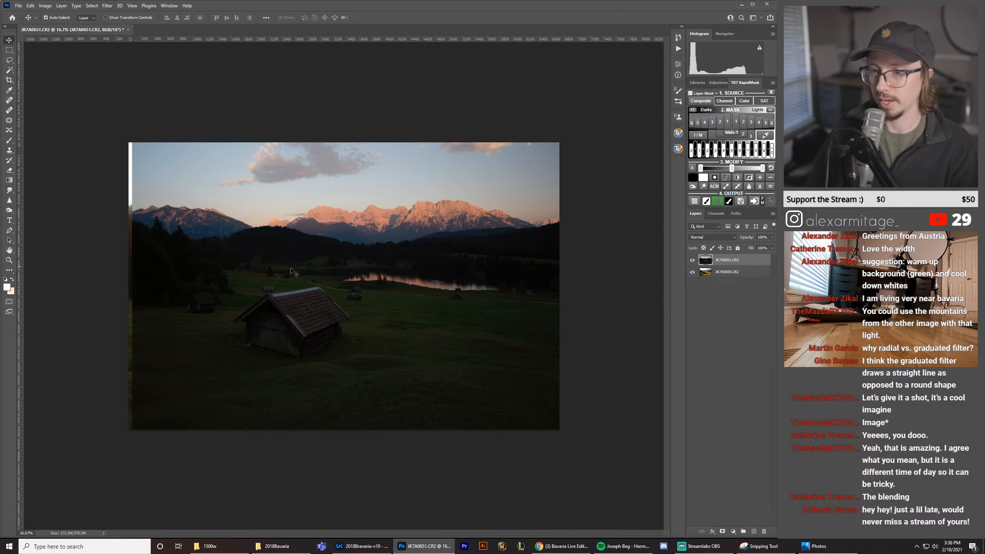
# Step: Switch to Lightroom Classic and compare the evening frames JK7A0650.CR2 and JK7A0651.CR2
pyautogui.click(361, 546)
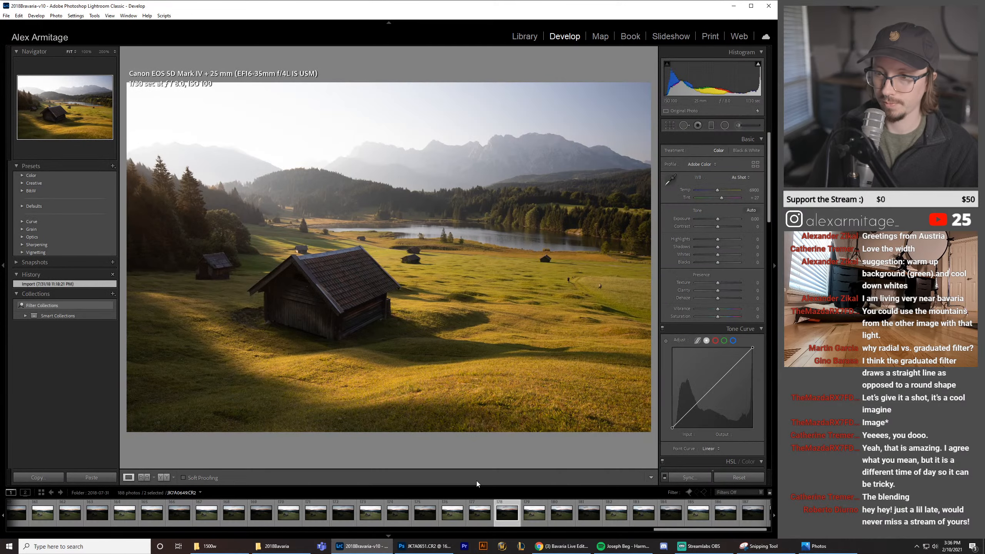
pyautogui.click(501, 520)
pyautogui.click(480, 520)
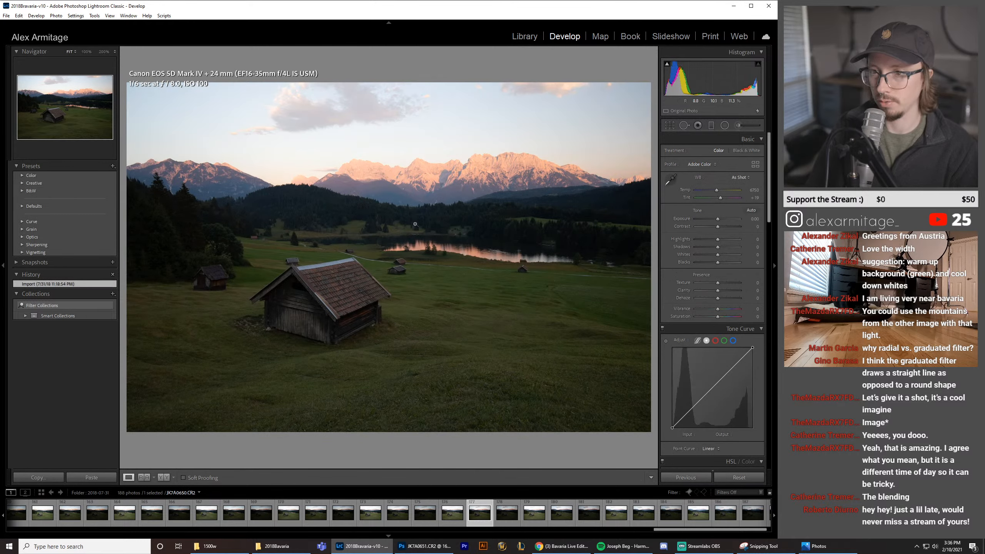
pyautogui.click(509, 516)
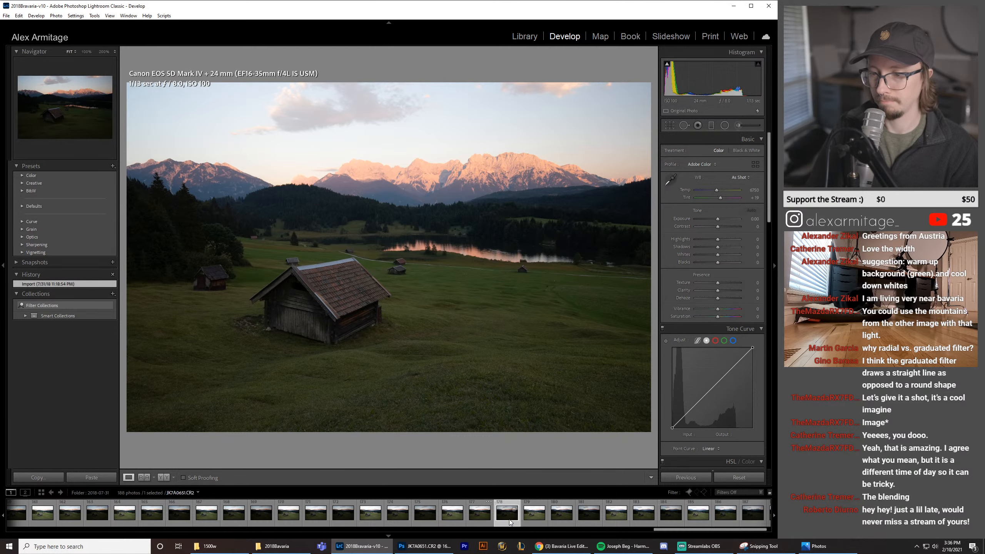
# Step: Return to Photoshop and check the light in both frames again by toggling the JK7A0651.CR2 layer's visibility
pyautogui.click(425, 546)
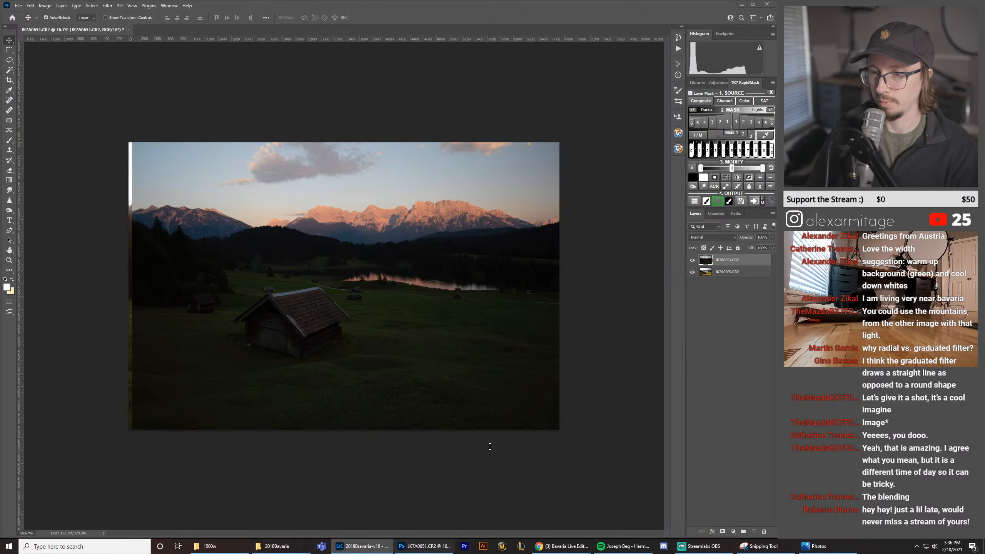
pyautogui.click(692, 260)
pyautogui.click(693, 261)
pyautogui.click(694, 262)
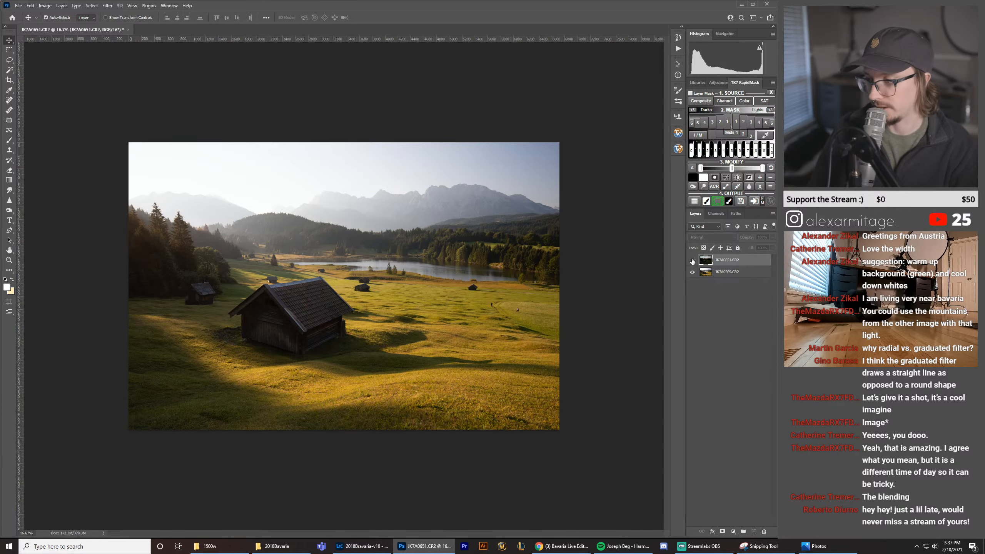
pyautogui.click(693, 261)
# Step: Switch to Lightroom Classic and look through the 2018-07-30 folder, viewing cabin frames JK7A0455.CR2, JK7A0460.CR2 and JK7A0446.CR2
pyautogui.click(360, 546)
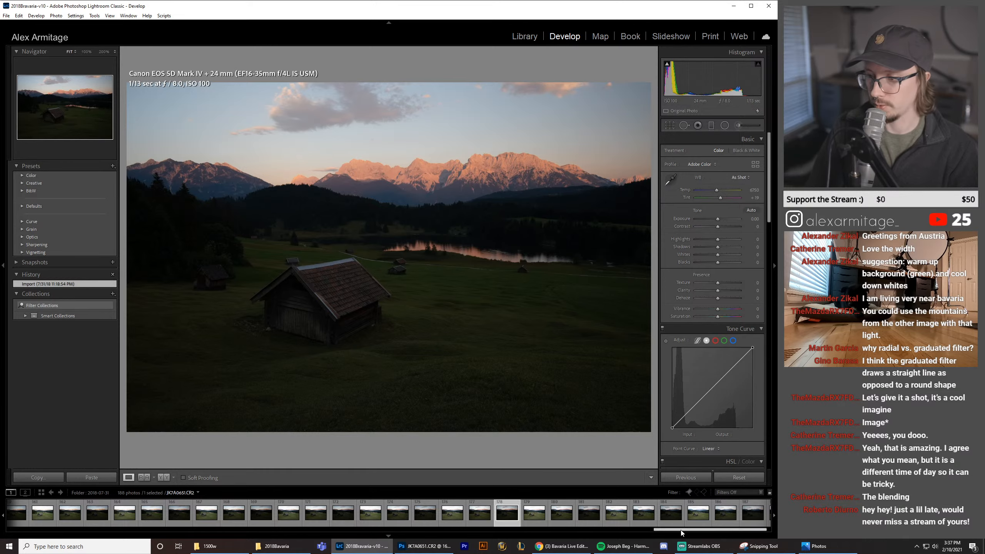
pyautogui.moveTo(684, 530); pyautogui.dragTo(472, 531)
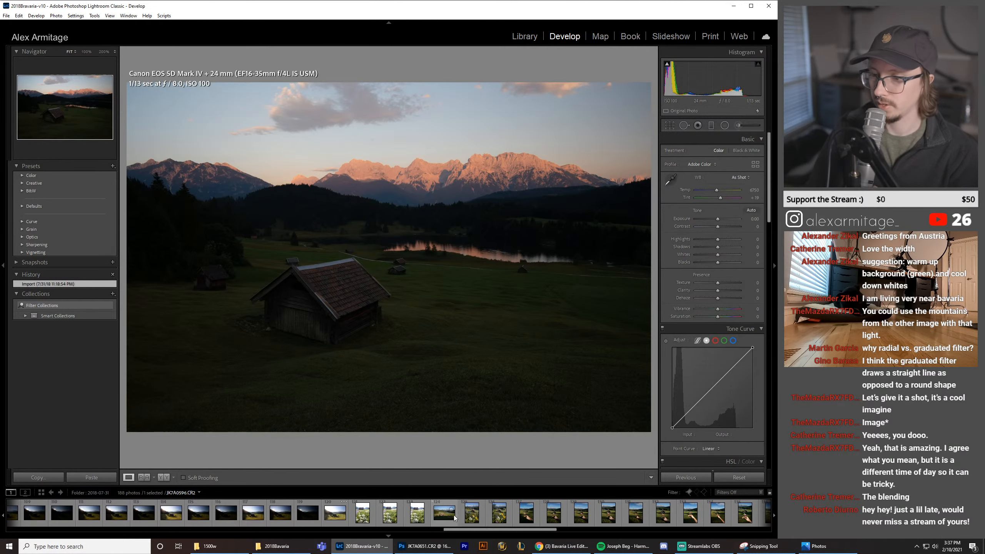
pyautogui.click(525, 36)
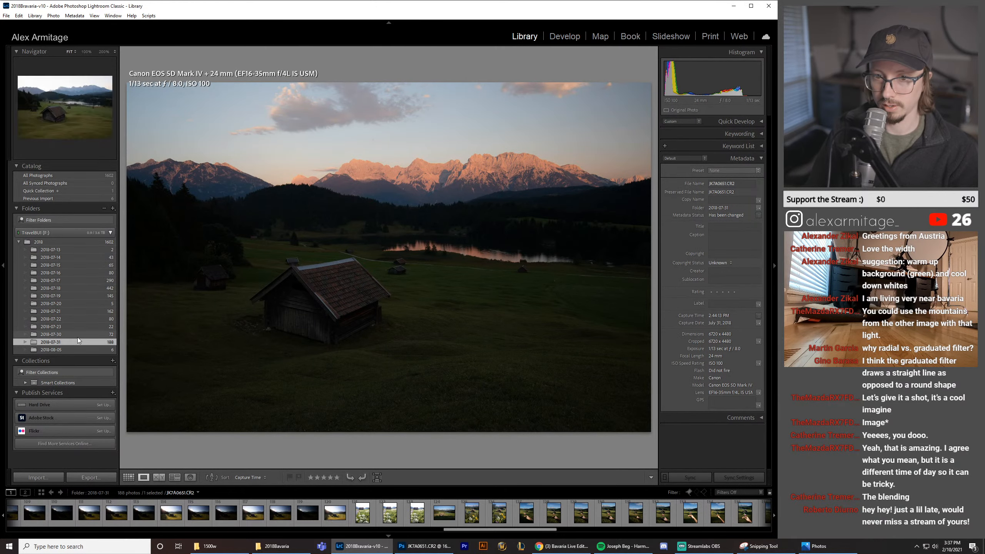
pyautogui.click(79, 335)
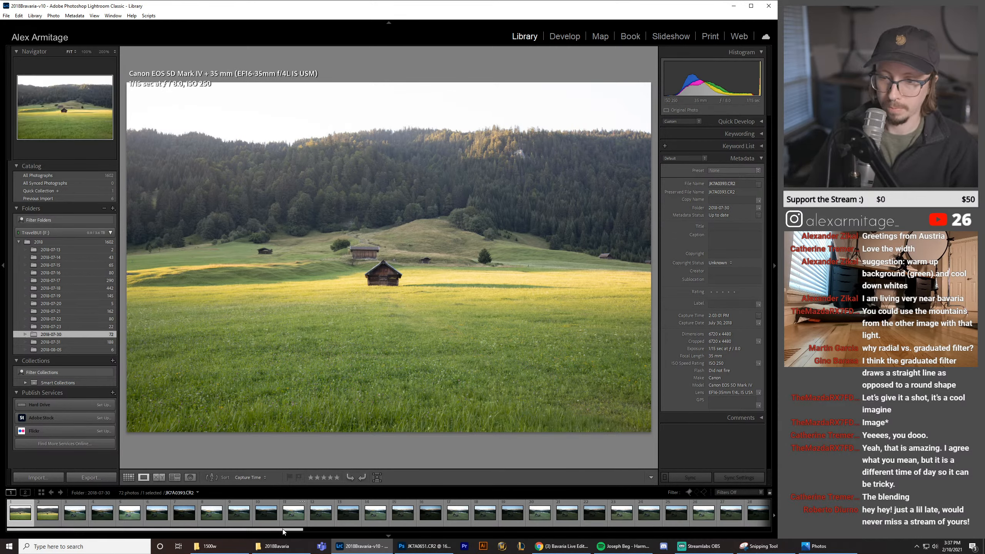
pyautogui.moveTo(285, 529); pyautogui.dragTo(774, 527)
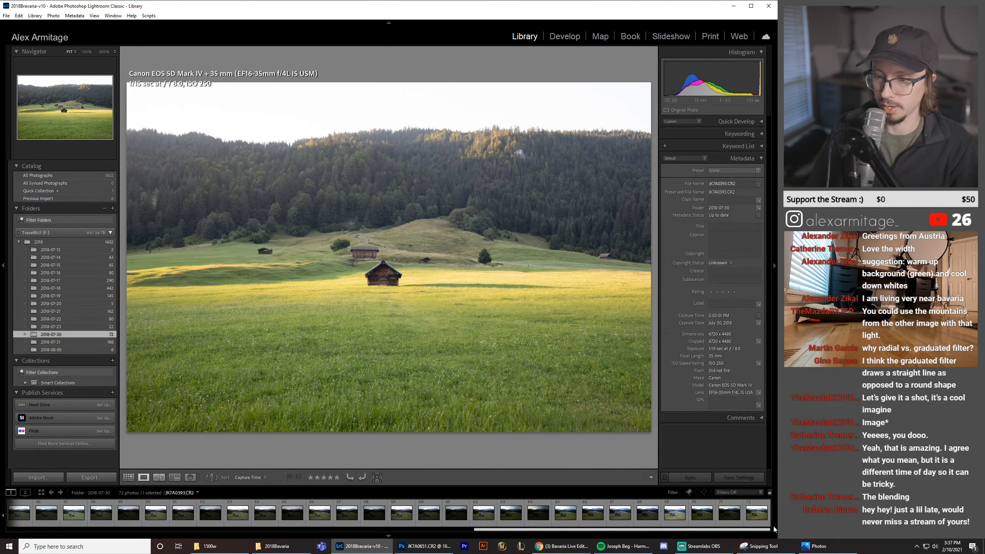
pyautogui.click(516, 524)
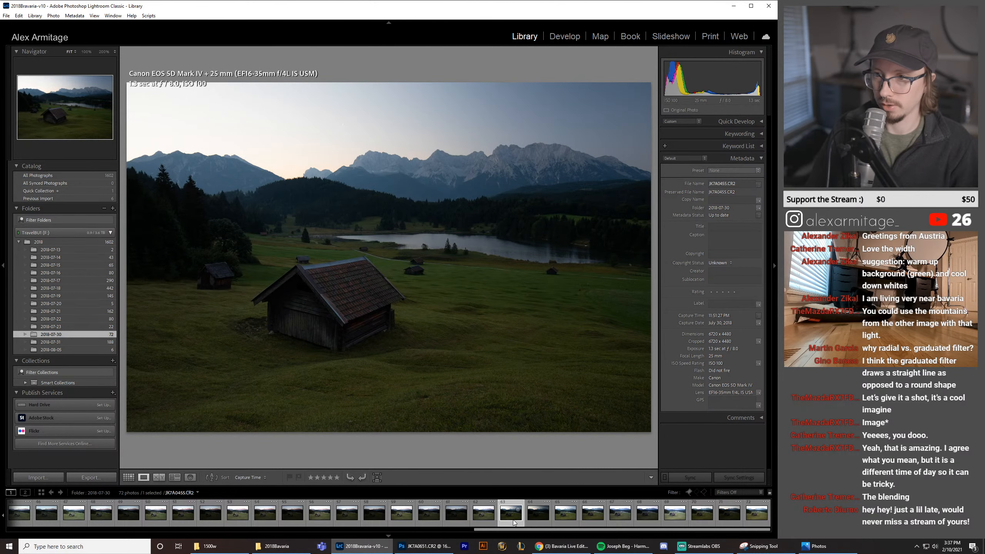
pyautogui.click(648, 515)
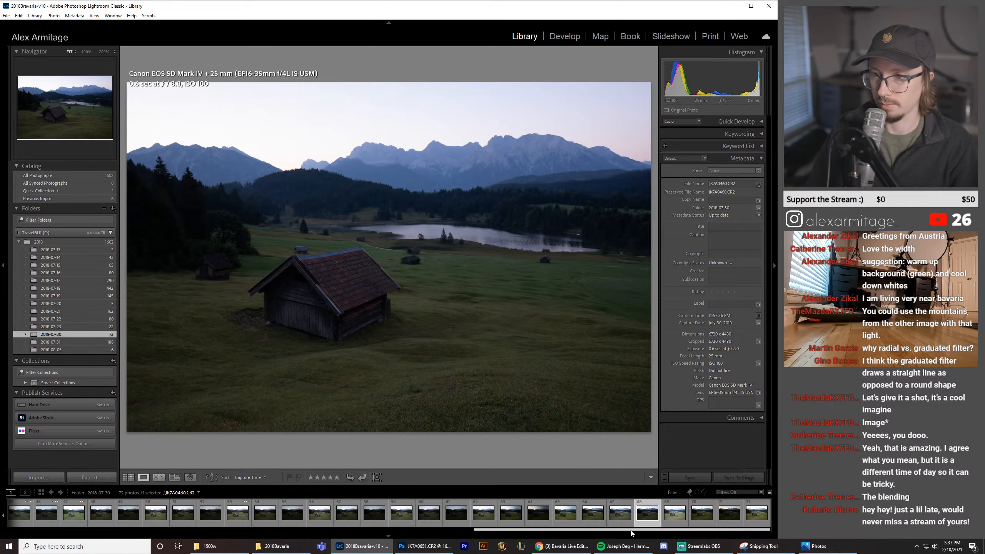
pyautogui.moveTo(632, 530); pyautogui.dragTo(547, 535)
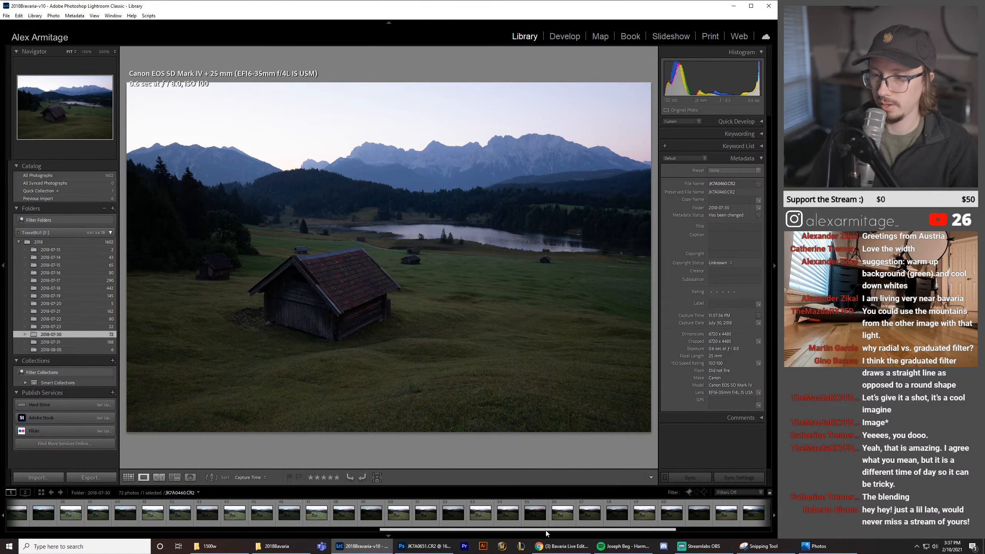
pyautogui.click(488, 524)
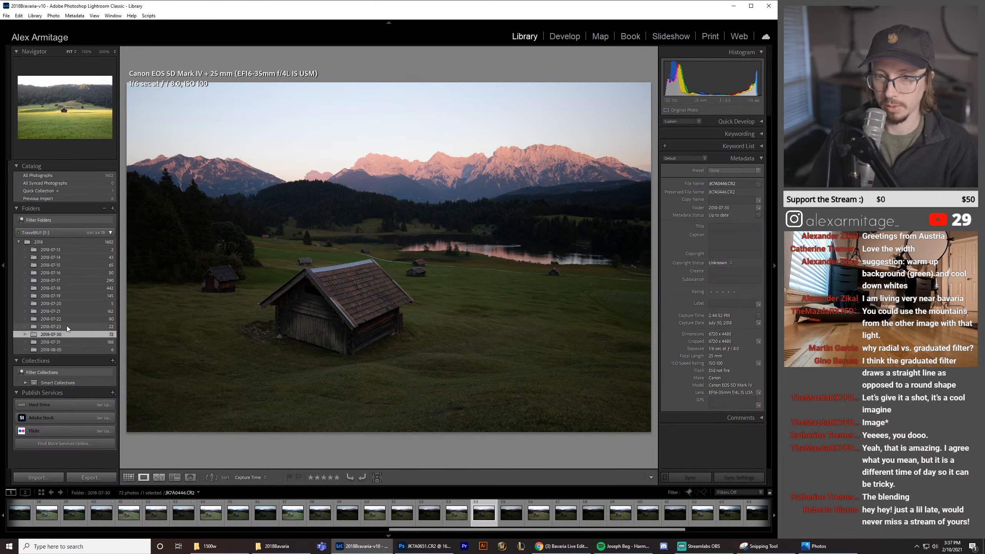
# Step: Open the 2018-07-19 folder, filter it to flagged photos and view the stone chapel shot with the pink flower
pyautogui.click(72, 297)
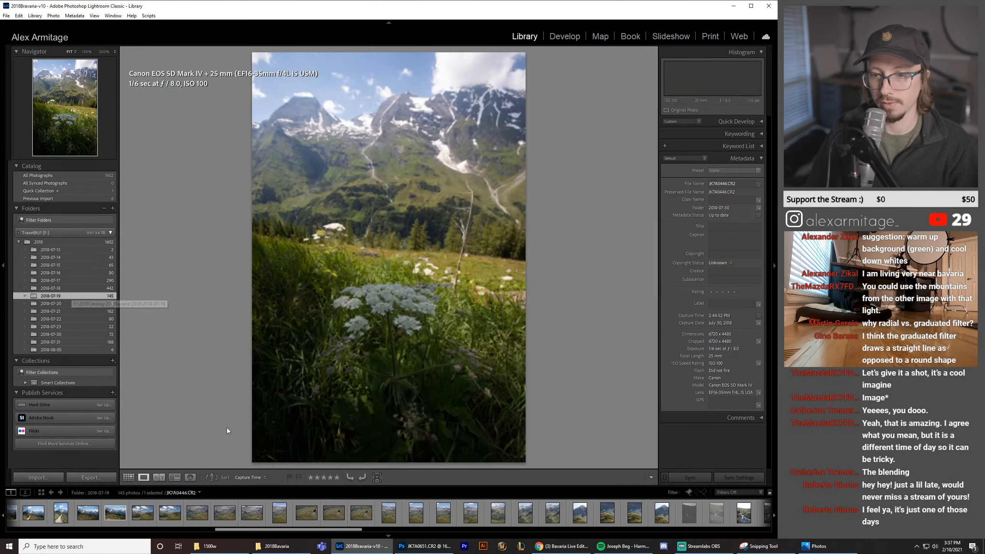
pyautogui.click(734, 494)
pyautogui.click(690, 493)
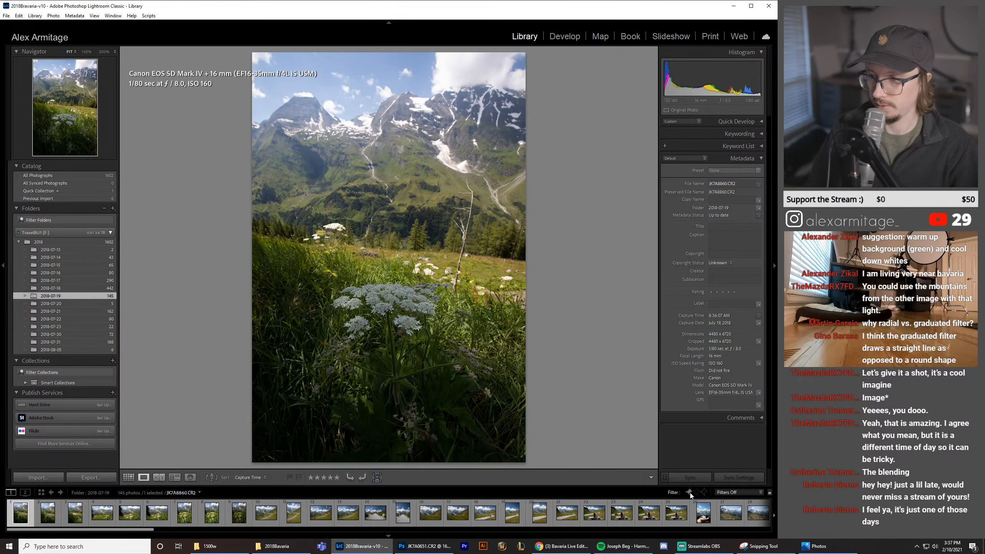
pyautogui.click(690, 493)
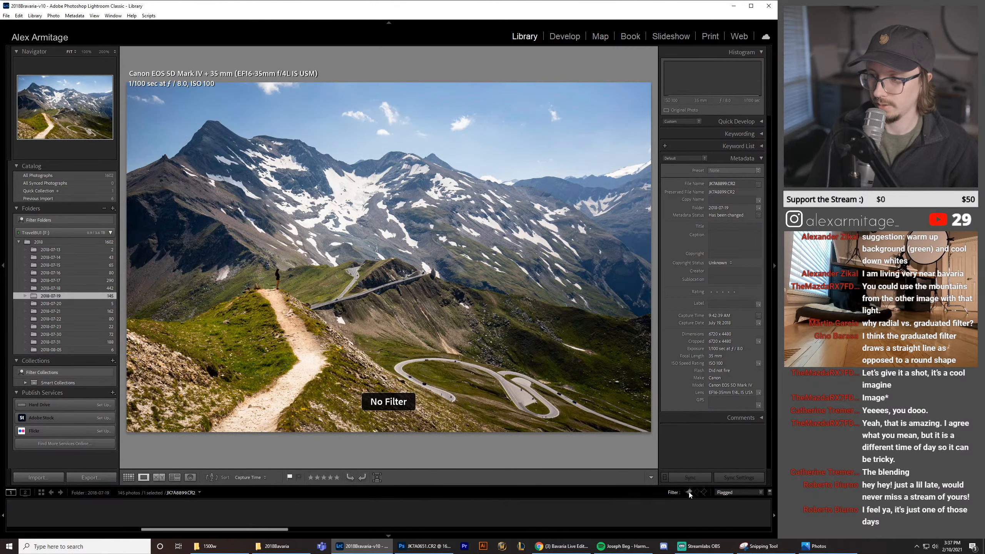
pyautogui.click(689, 492)
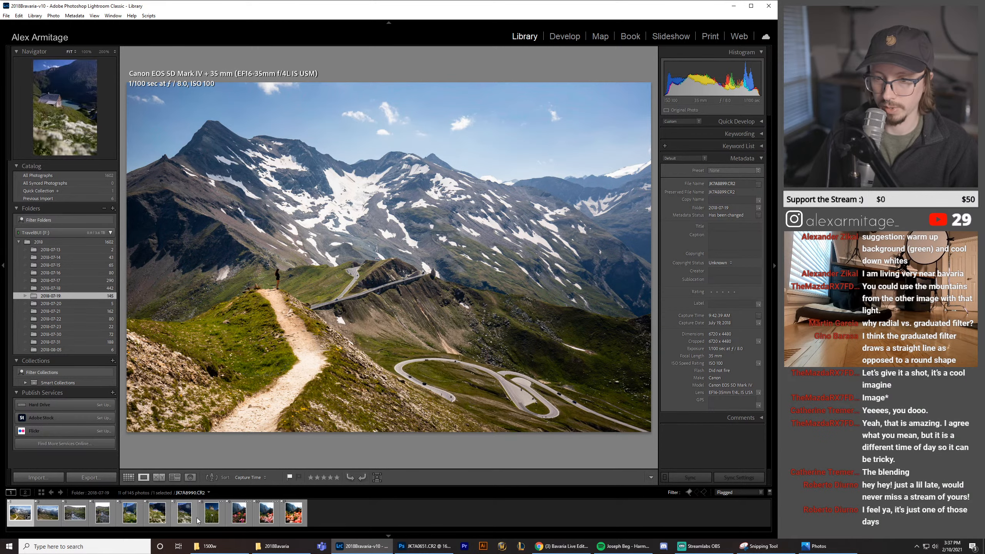
pyautogui.click(211, 514)
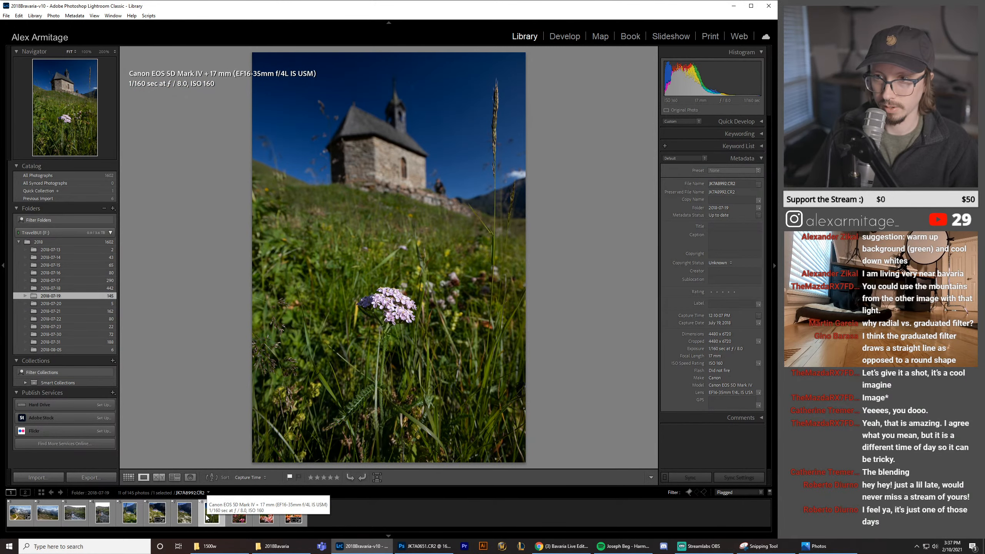
# Step: View the lakeside cabin frames JK7A8990.CR2 and JK7A8987.CR2 and the church with red flowers, JK7A9006.CR2
pyautogui.click(186, 515)
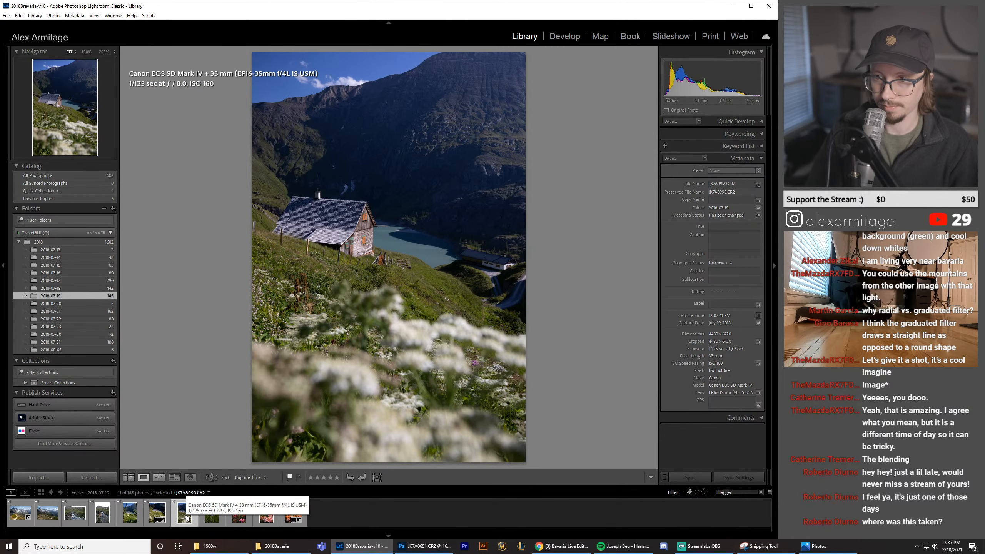
pyautogui.click(156, 515)
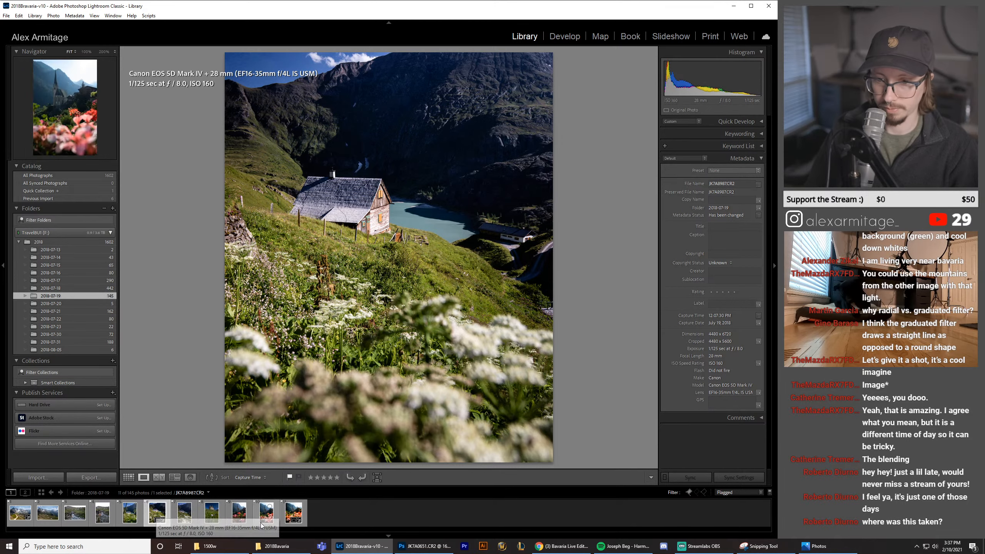
pyautogui.click(292, 515)
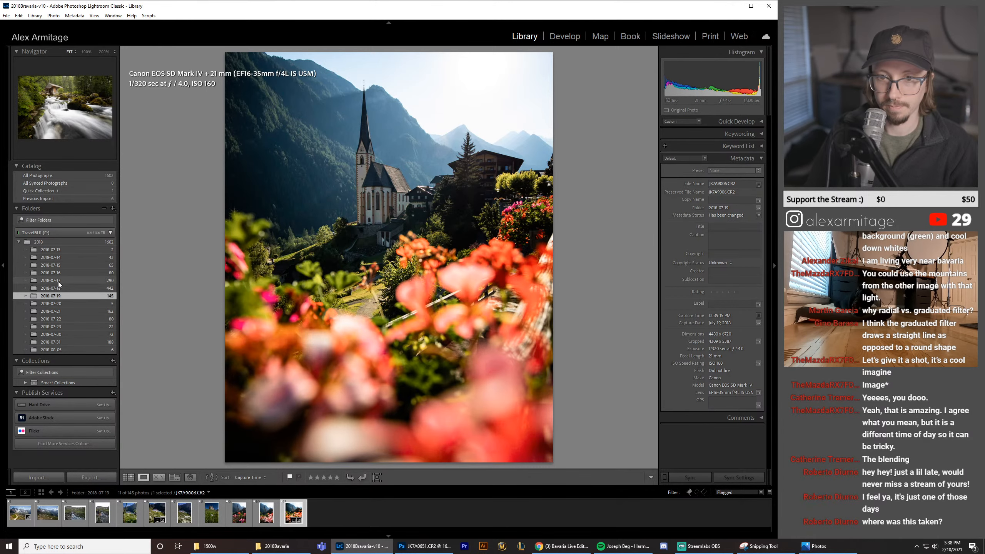
# Step: Open the 2018-07-17 folder, filter it to flagged photos and view the church panorama JK7A8397-Pano.dng
pyautogui.click(52, 280)
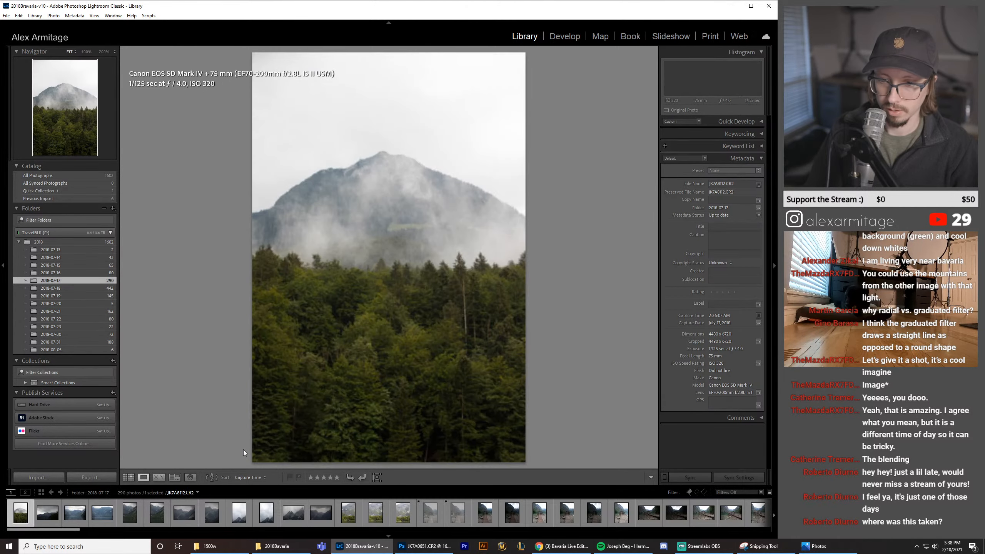
pyautogui.moveTo(75, 530); pyautogui.dragTo(545, 535)
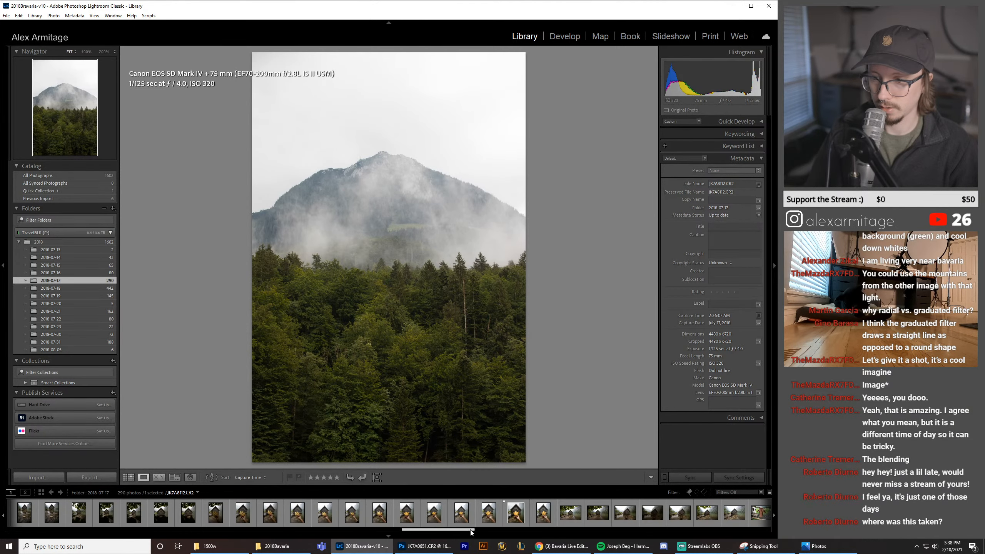
pyautogui.click(689, 493)
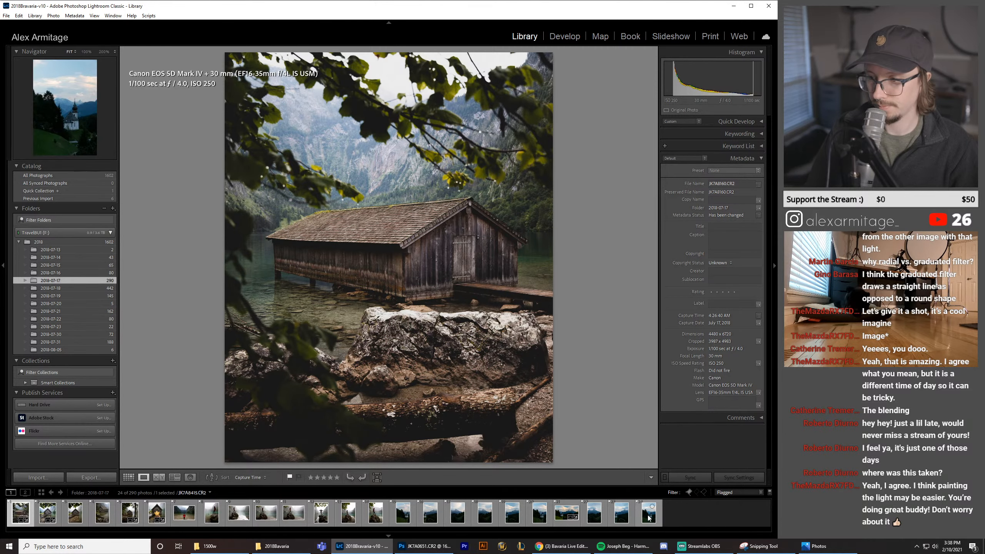
pyautogui.click(567, 526)
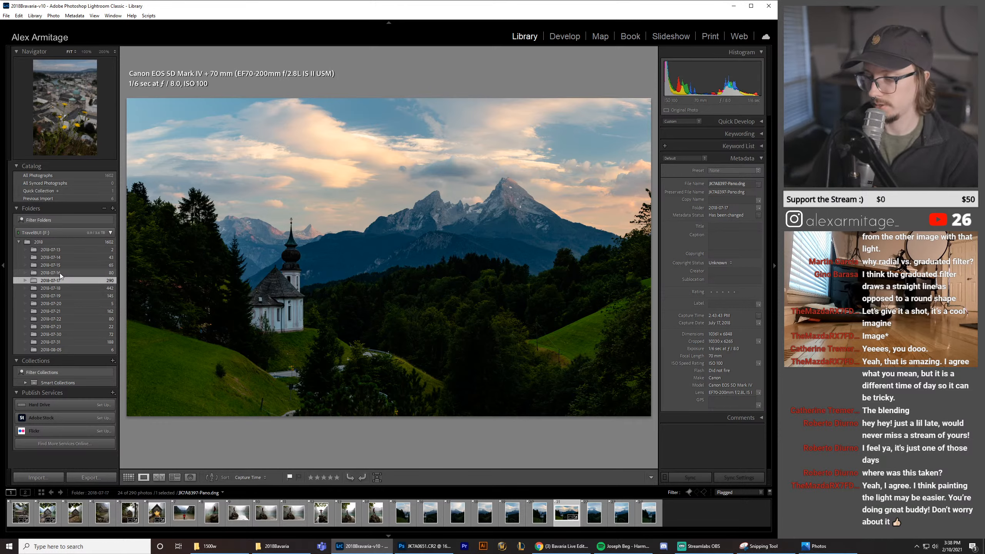
# Step: Open the 2018-07-16 folder and look at the rainbow lake frames JK7A8056.CR2 and JK7A8059.CR2
pyautogui.click(60, 274)
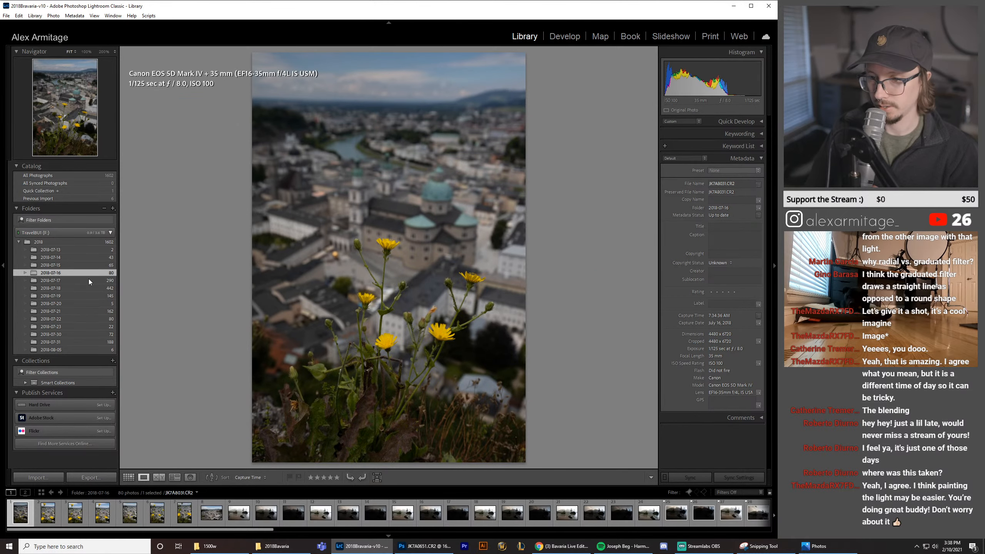
pyautogui.moveTo(256, 529); pyautogui.dragTo(349, 532)
pyautogui.click(408, 522)
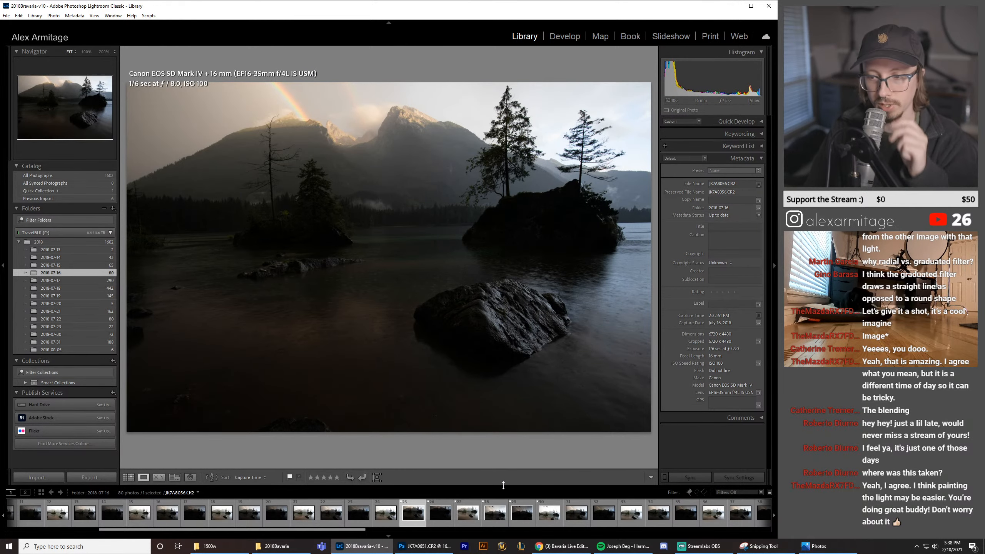
pyautogui.click(498, 525)
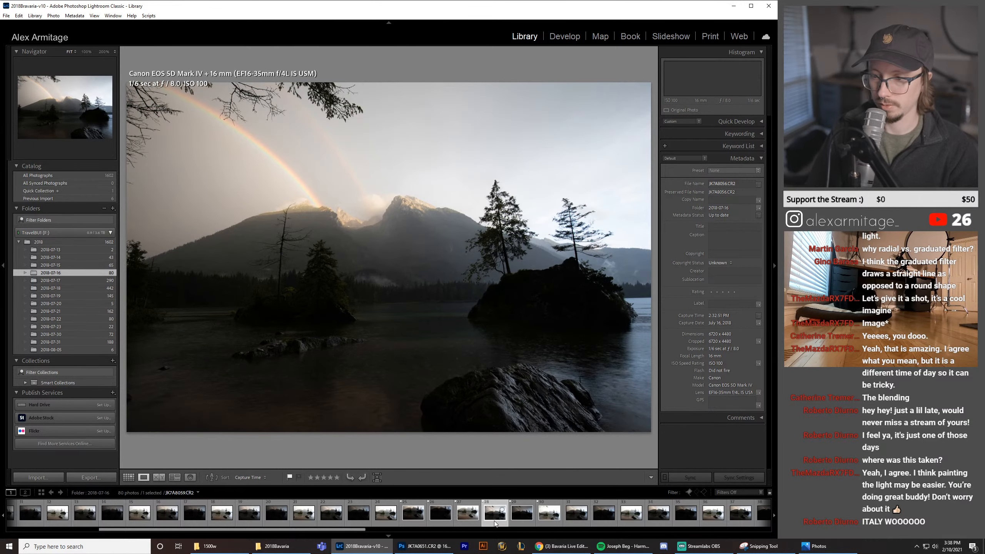
# Step: Select the six bracketed rainbow lake frames starting at JK7A8056.CR2 and start an HDR Panorama merge
pyautogui.click(414, 524)
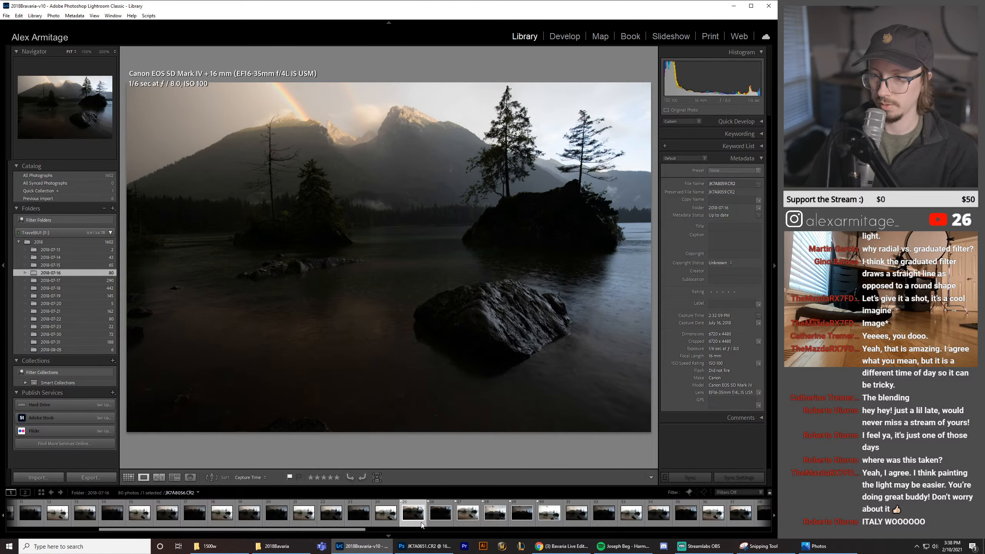
pyautogui.keyDown('shift'); pyautogui.click(549, 524); pyautogui.keyUp('shift')
pyautogui.rightClick(410, 520)
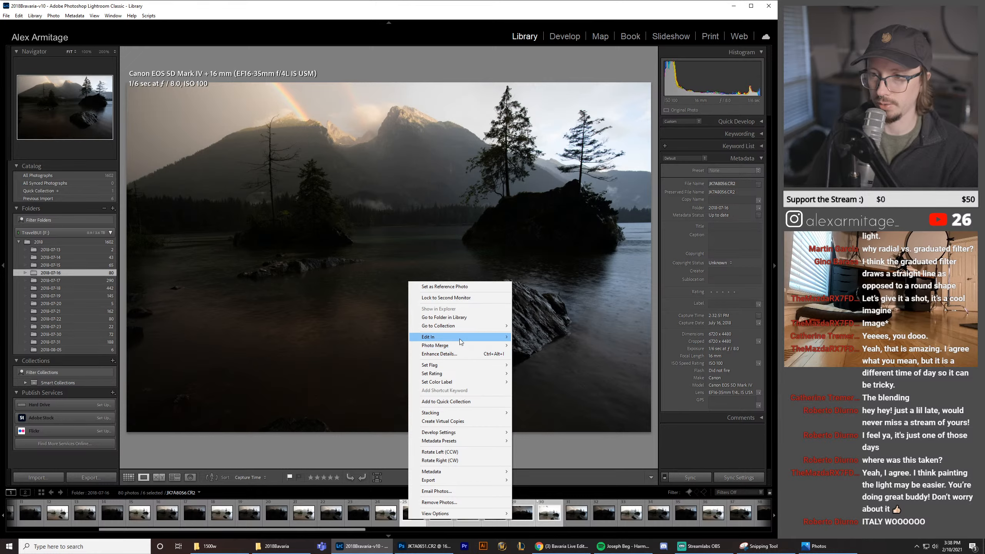
pyautogui.moveTo(461, 336)
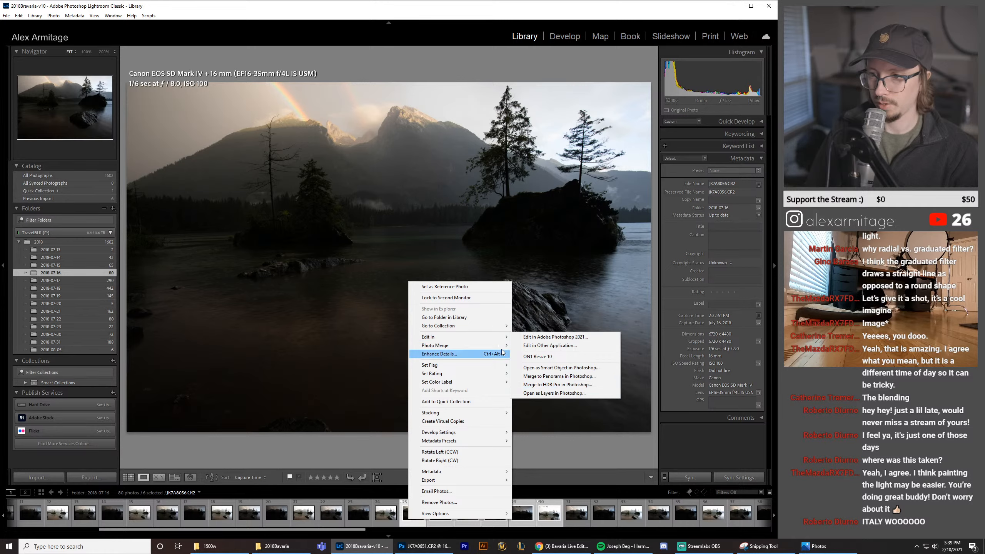
pyautogui.moveTo(504, 345)
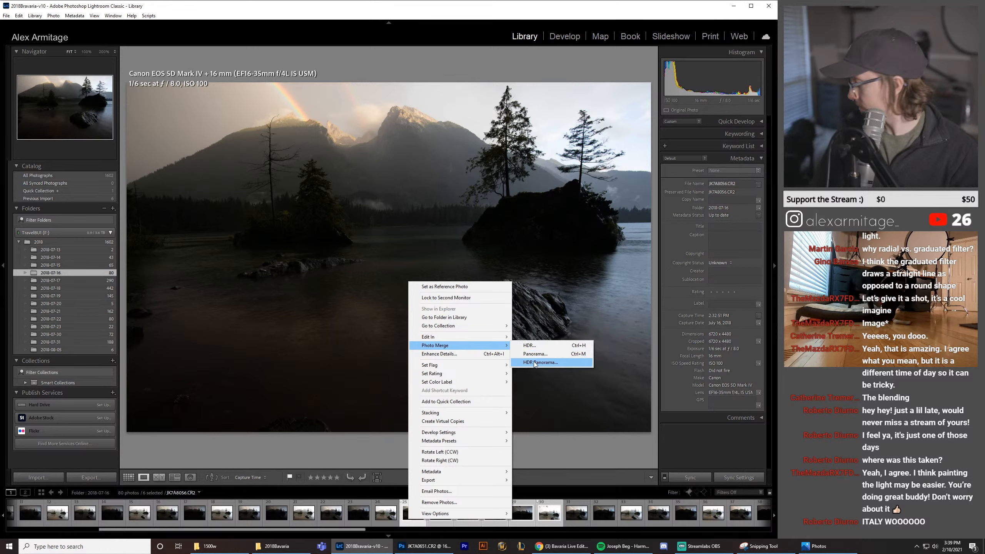
pyautogui.click(535, 363)
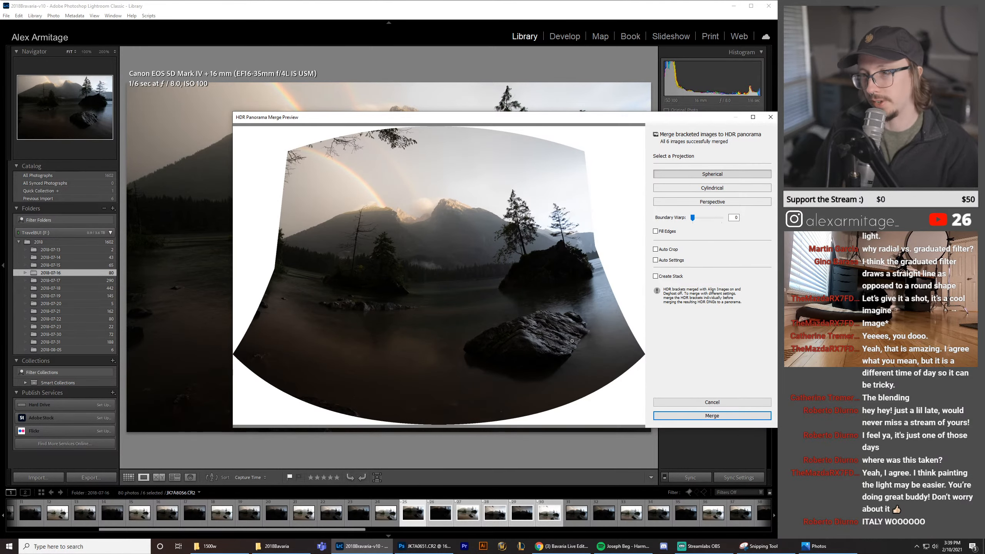
# Step: Preview the Cylindrical and Perspective projections, then merge the HDR panorama with Spherical projection and Boundary Warp 100
pyautogui.click(677, 190)
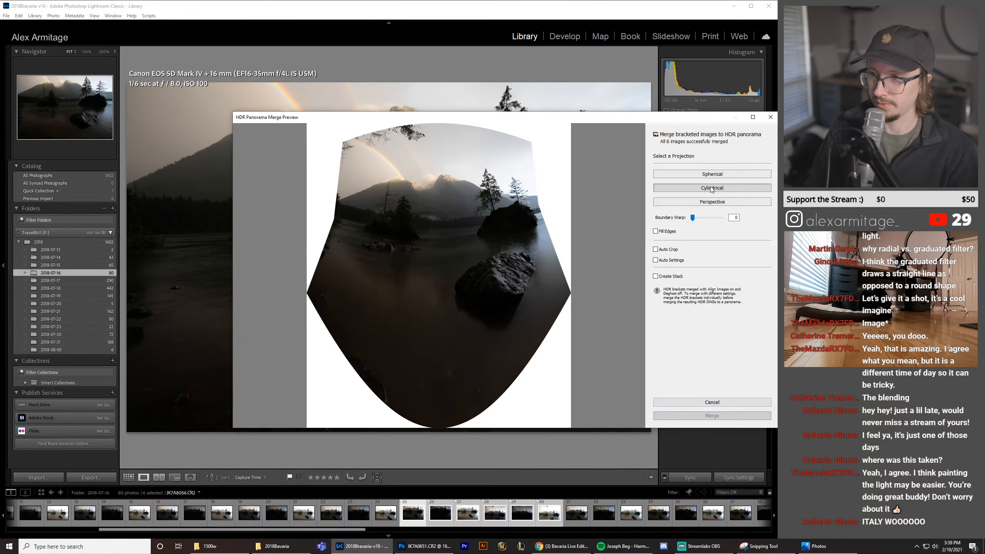
pyautogui.click(708, 201)
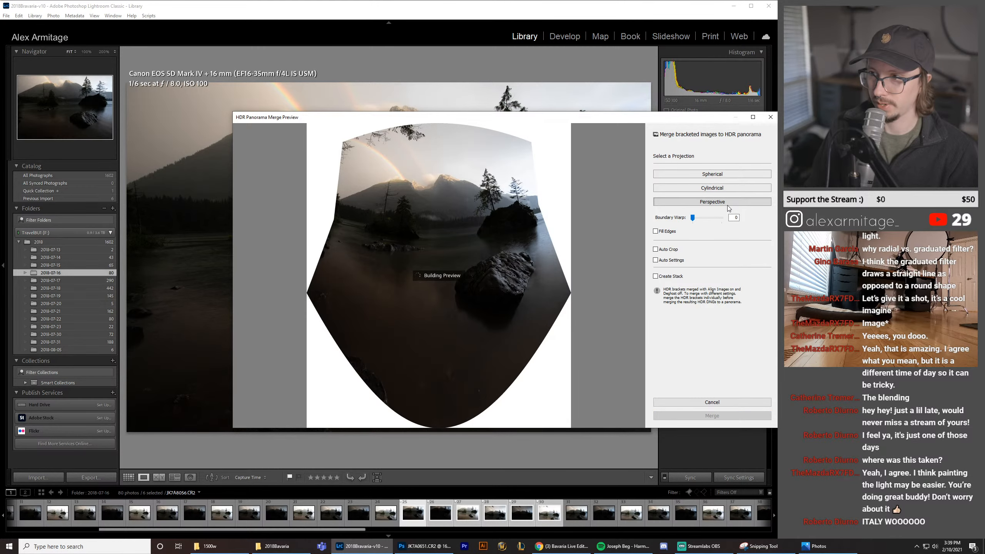
pyautogui.click(706, 176)
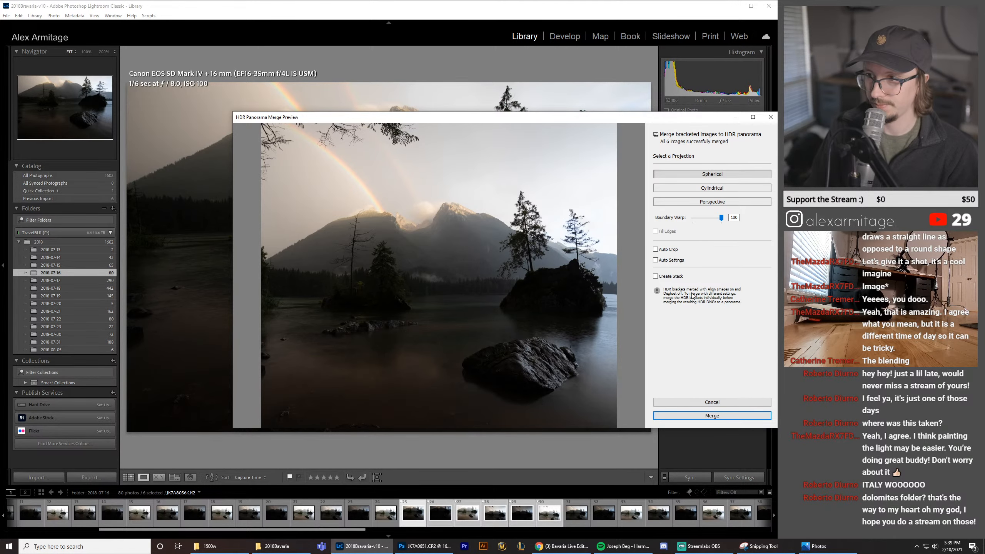
pyautogui.click(704, 417)
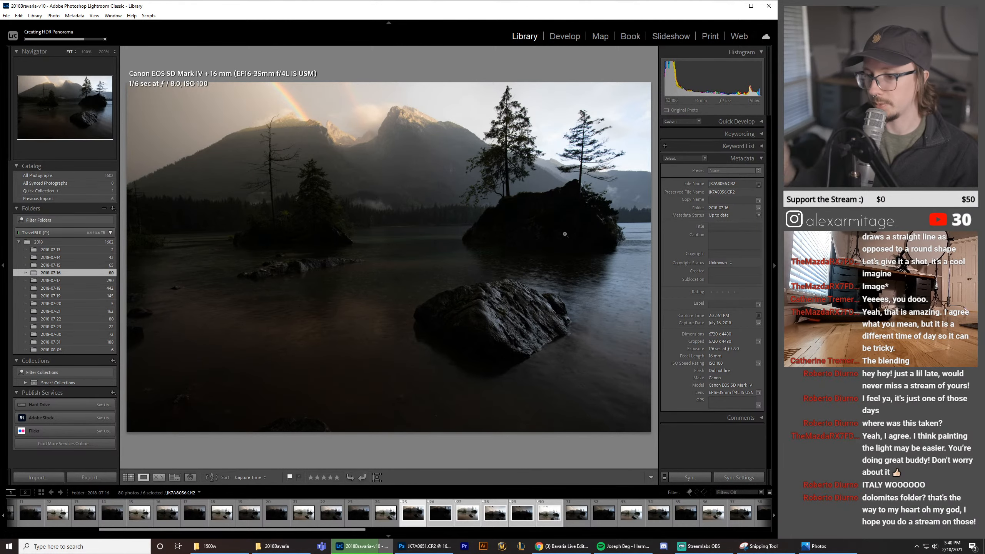
# Step: Switch to Photoshop and compare the two meadow frames by toggling the JK7A0651.CR2 layer's visibility
pyautogui.click(427, 550)
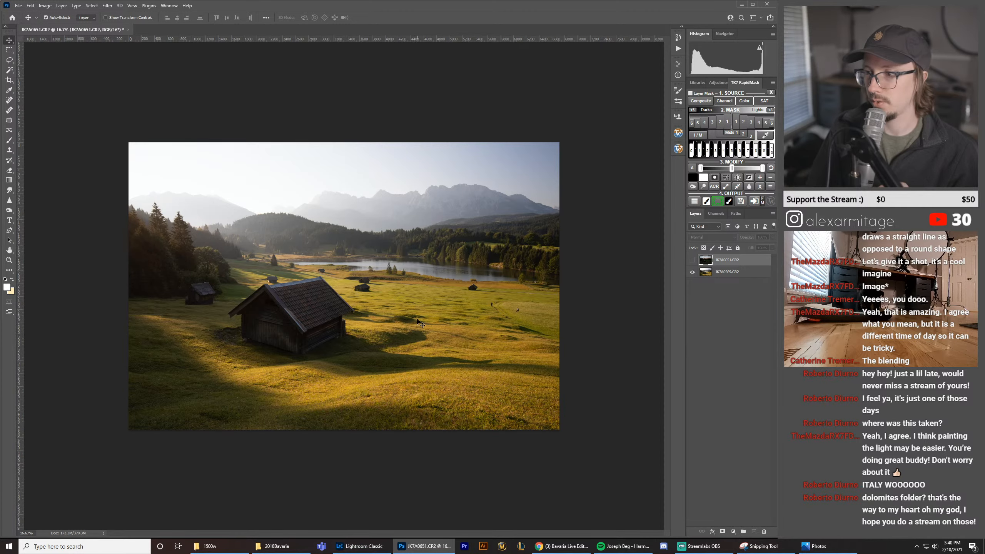
pyautogui.click(693, 260)
pyautogui.click(693, 260)
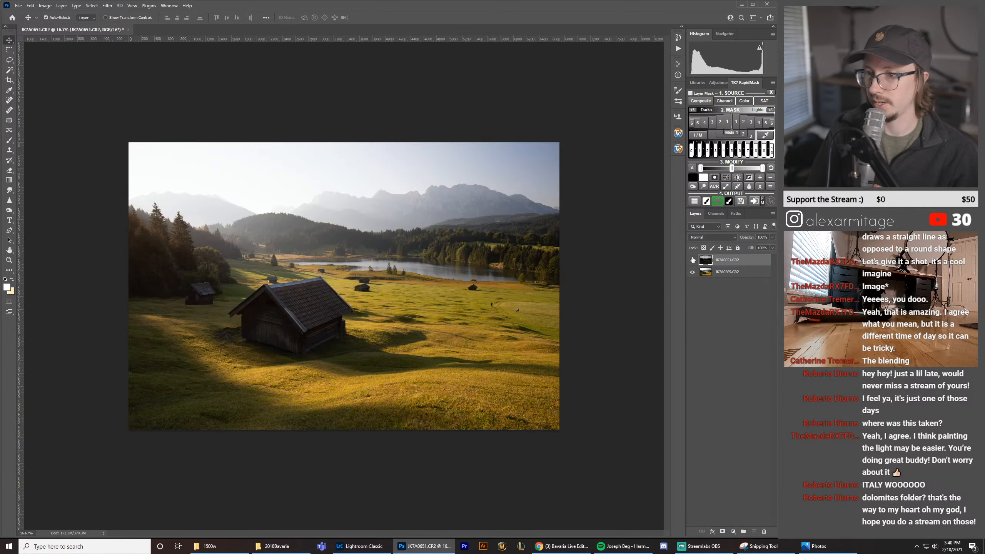
pyautogui.click(693, 260)
pyautogui.click(692, 260)
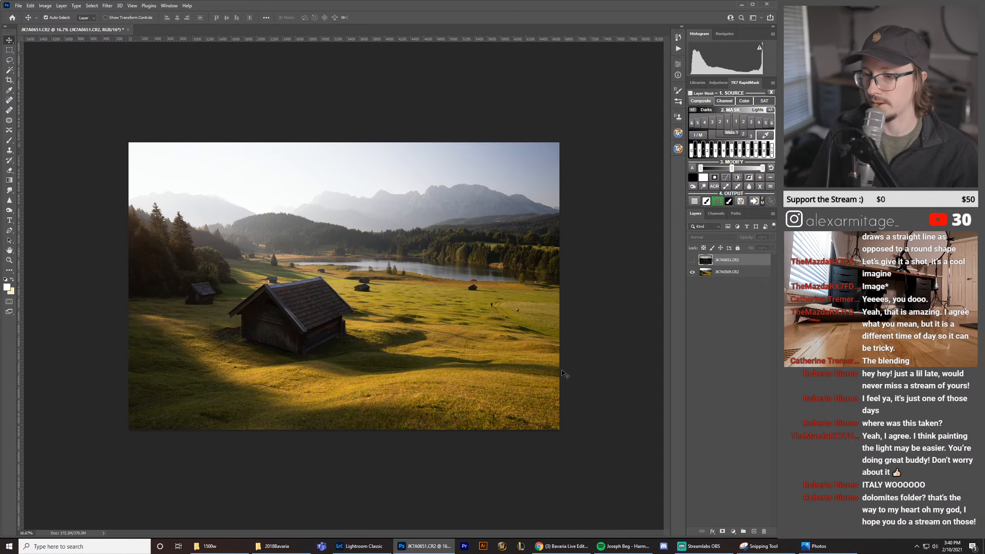
# Step: Return to Lightroom Classic and compare the merged JK7A8056-HDR-Pano.dng with source frames JK7A8056.CR2 and JK7A8059.CR2
pyautogui.hotkey('alt', 'Tab')
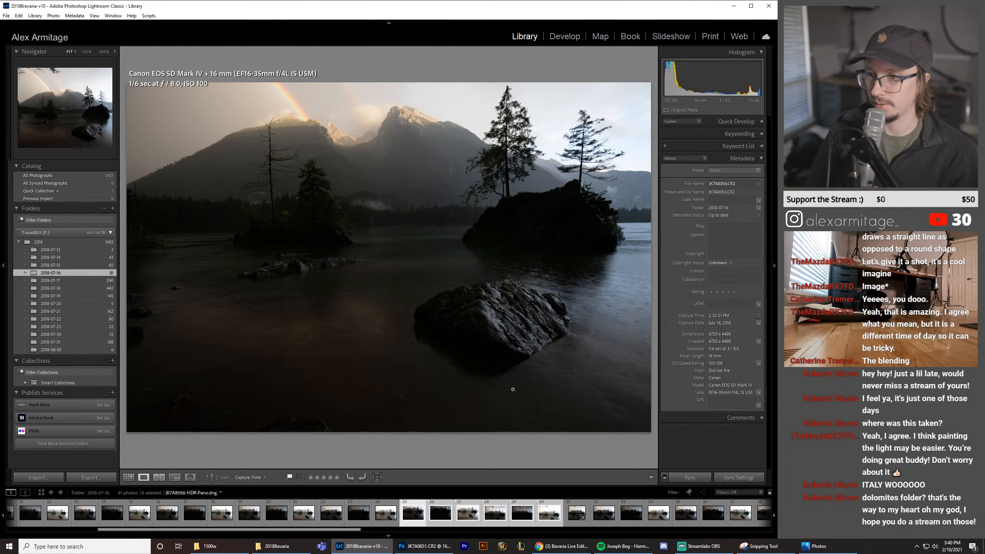
pyautogui.click(575, 522)
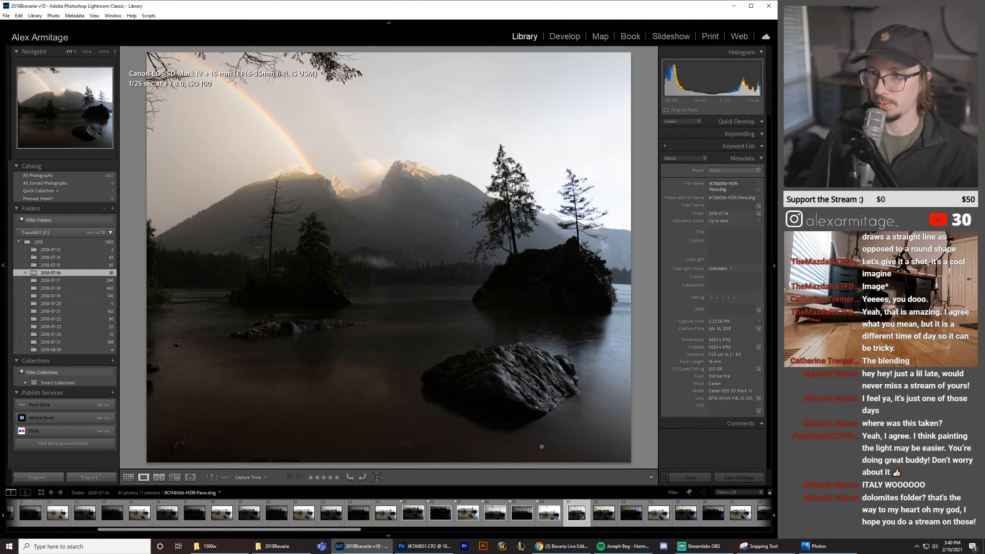
pyautogui.click(418, 519)
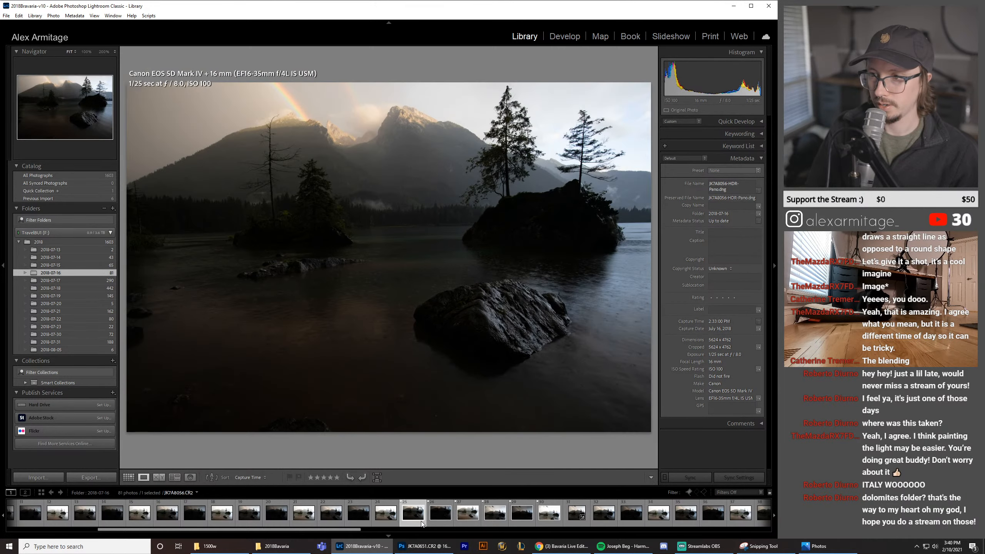
pyautogui.click(500, 525)
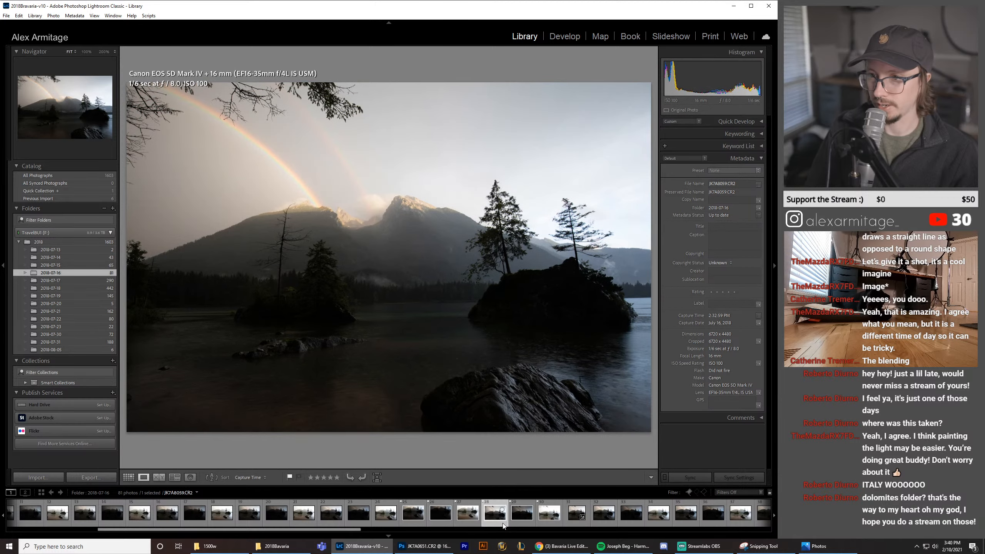
pyautogui.click(577, 523)
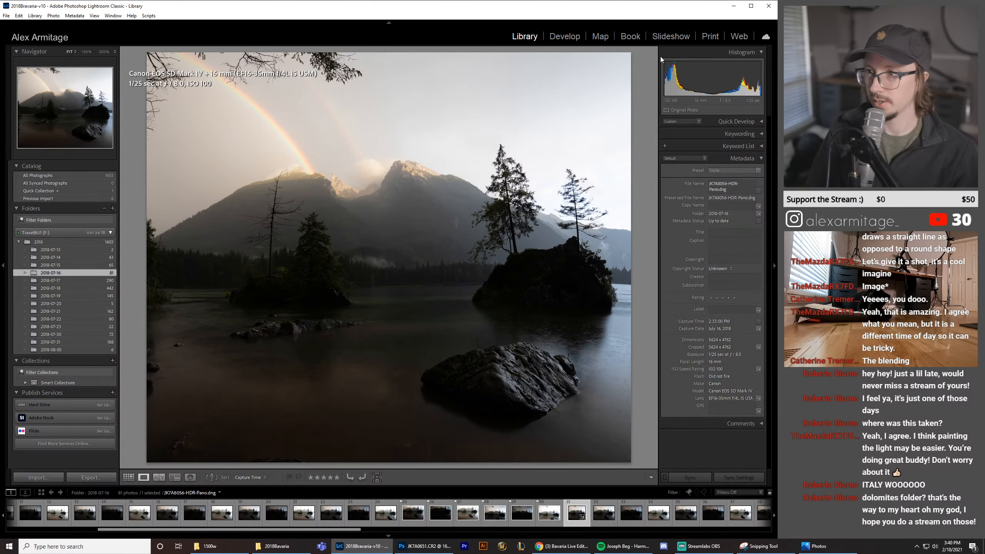
# Step: Develop the merged rainbow panorama with Highlights -35, Shadows +47 and Dehaze +21
pyautogui.click(578, 39)
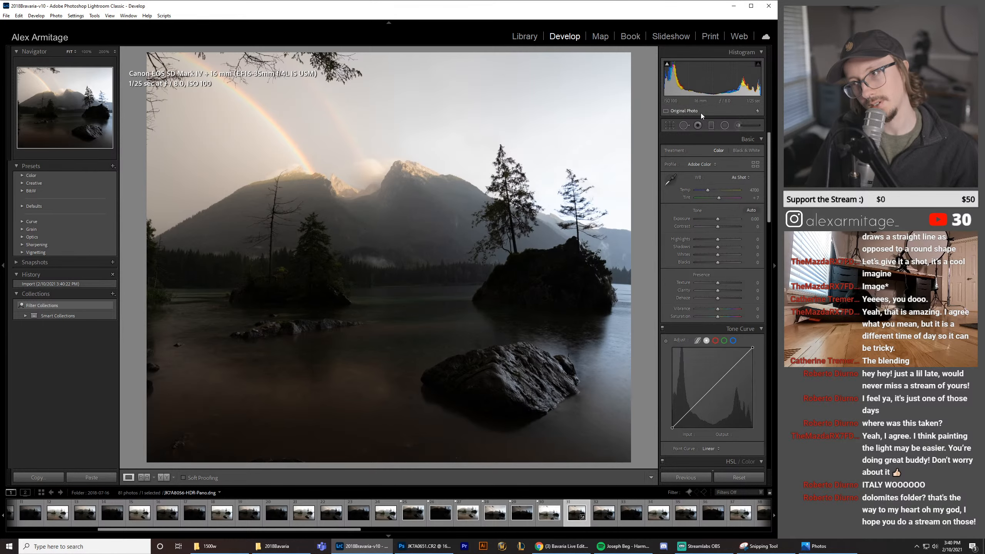
pyautogui.click(670, 125)
pyautogui.moveTo(628, 257); pyautogui.dragTo(659, 274)
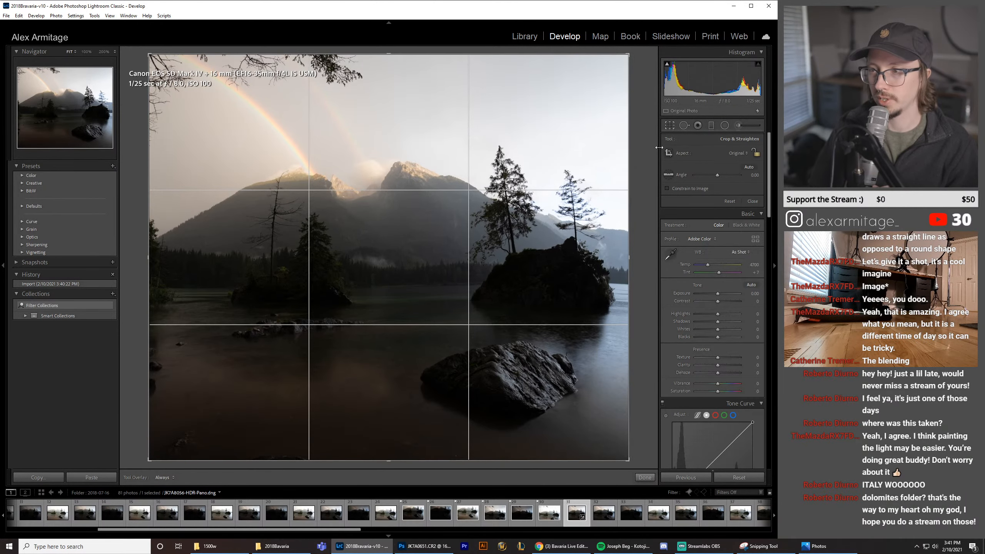
pyautogui.click(670, 126)
pyautogui.moveTo(718, 247)
pyautogui.mouseDown()
pyautogui.moveTo(729, 248)
pyautogui.moveTo(710, 239)
pyautogui.mouseUp()
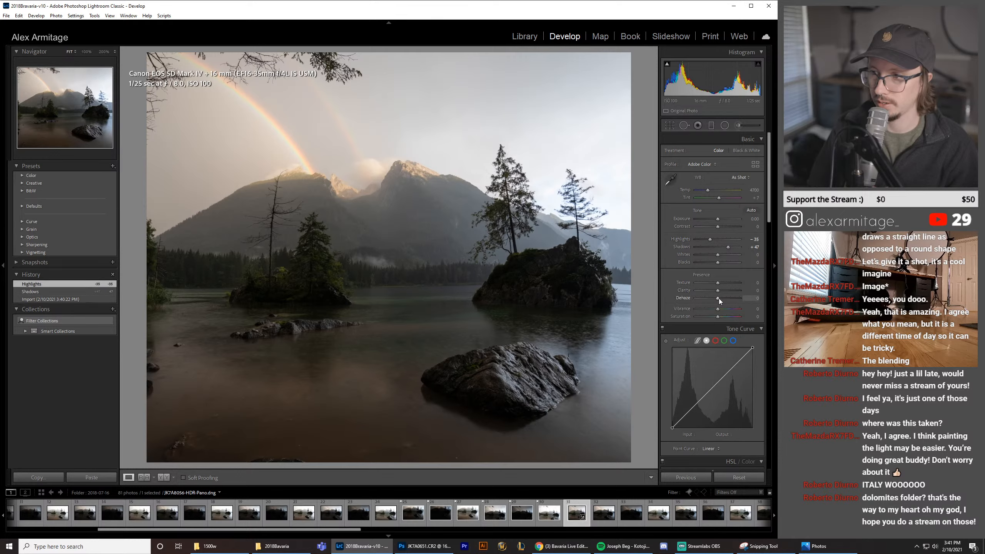
pyautogui.moveTo(718, 298); pyautogui.dragTo(724, 298)
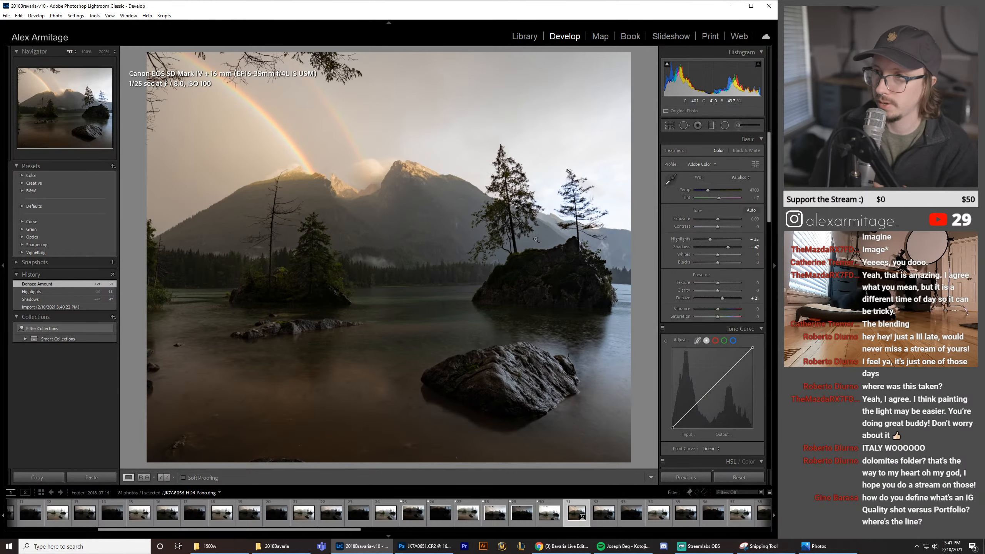
# Step: Return to the Library, open the parent 2018 folder, filter it to flagged photos and browse through them
pyautogui.click(529, 37)
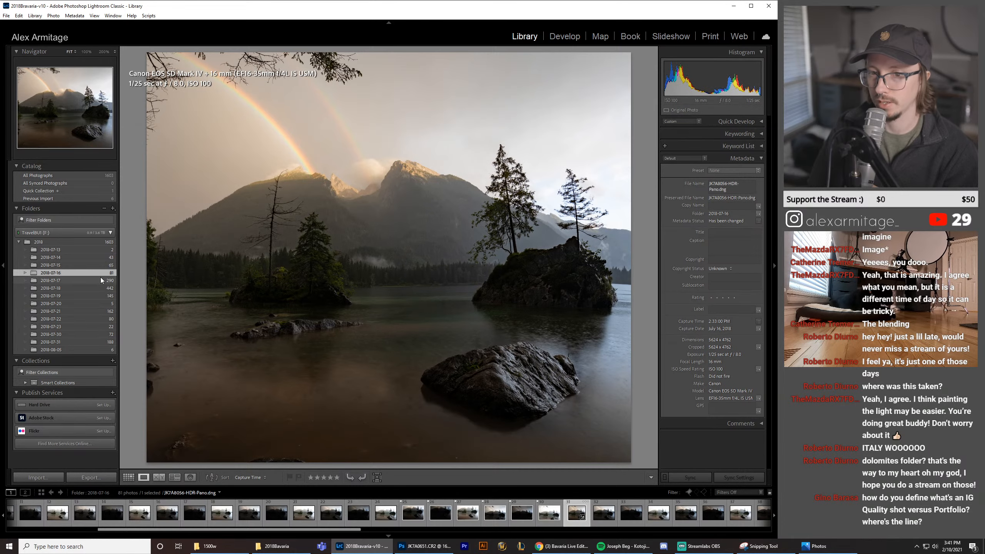
pyautogui.click(51, 243)
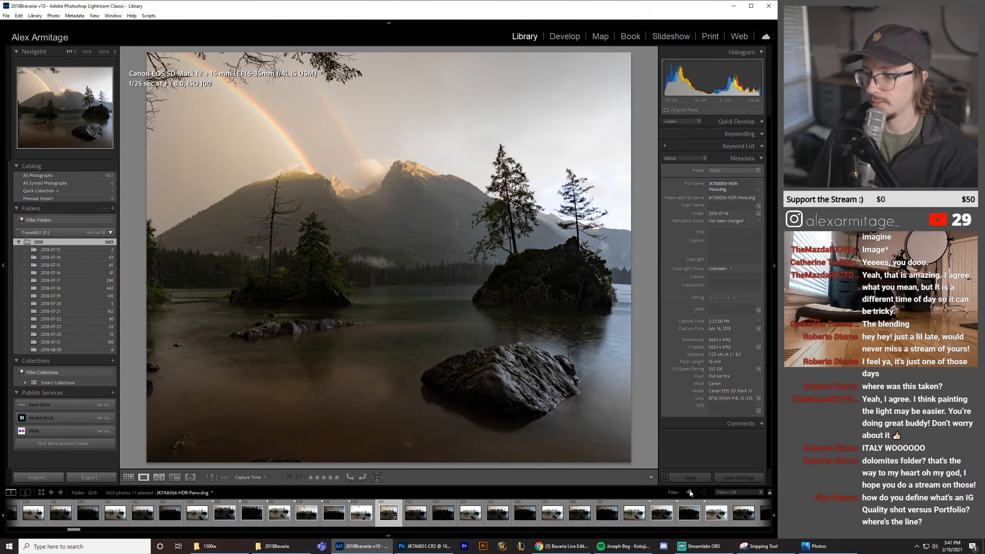
pyautogui.click(689, 491)
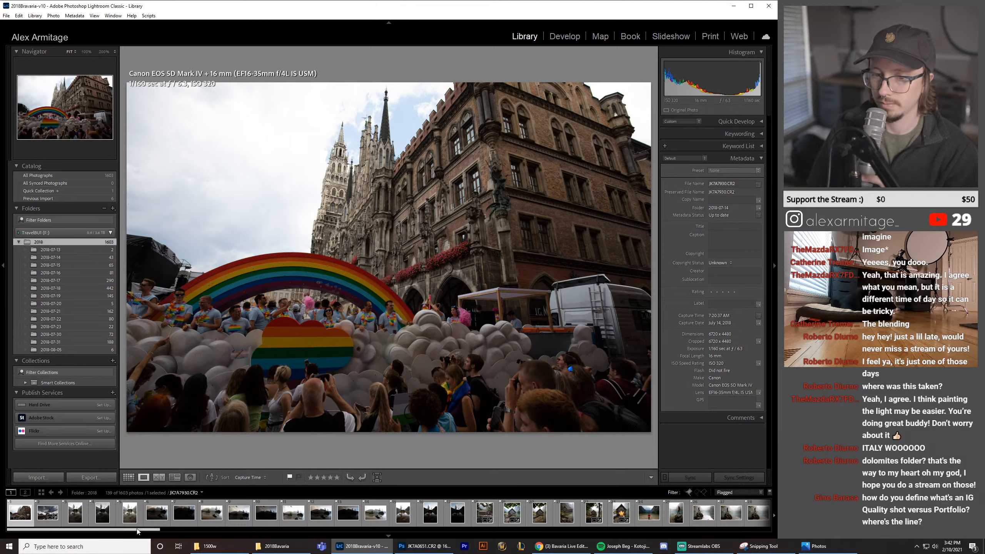
pyautogui.moveTo(137, 530); pyautogui.dragTo(201, 530)
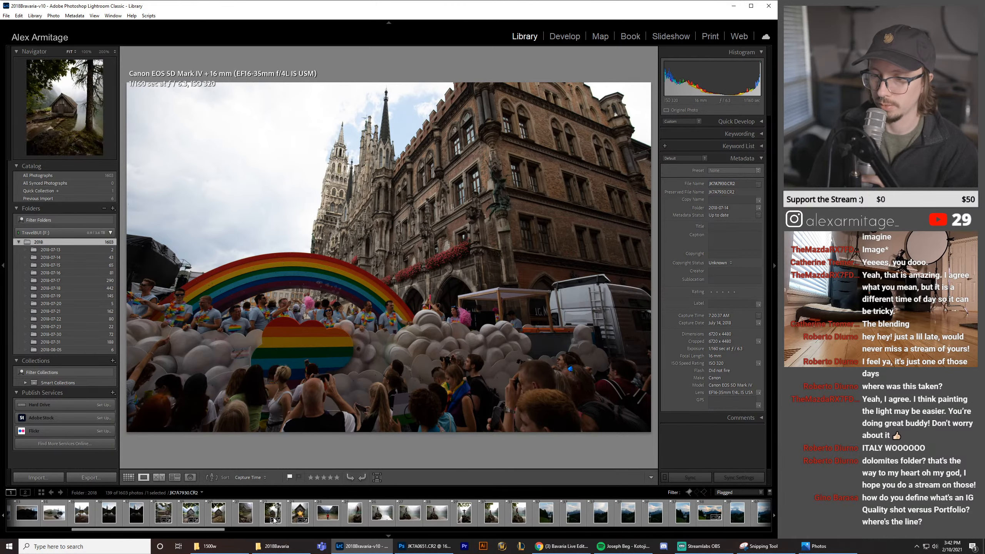
# Step: View the flagged leaf-and-boathouse photo JK7A8285.CR2 and the watermill stream photo JK7A8439-Edit.tif
pyautogui.click(300, 513)
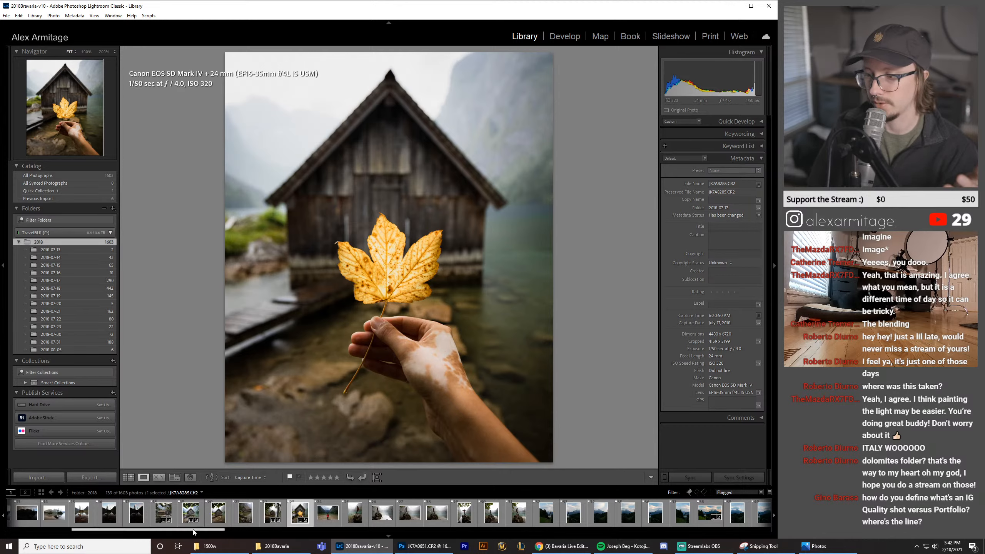
pyautogui.moveTo(195, 531); pyautogui.dragTo(281, 525)
pyautogui.scroll(-3, 299, 522)
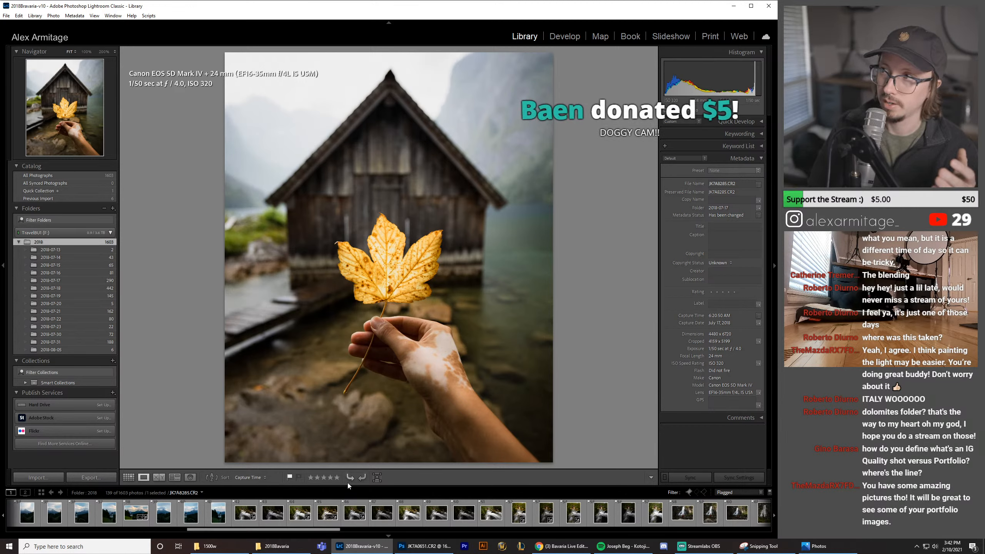
pyautogui.click(326, 523)
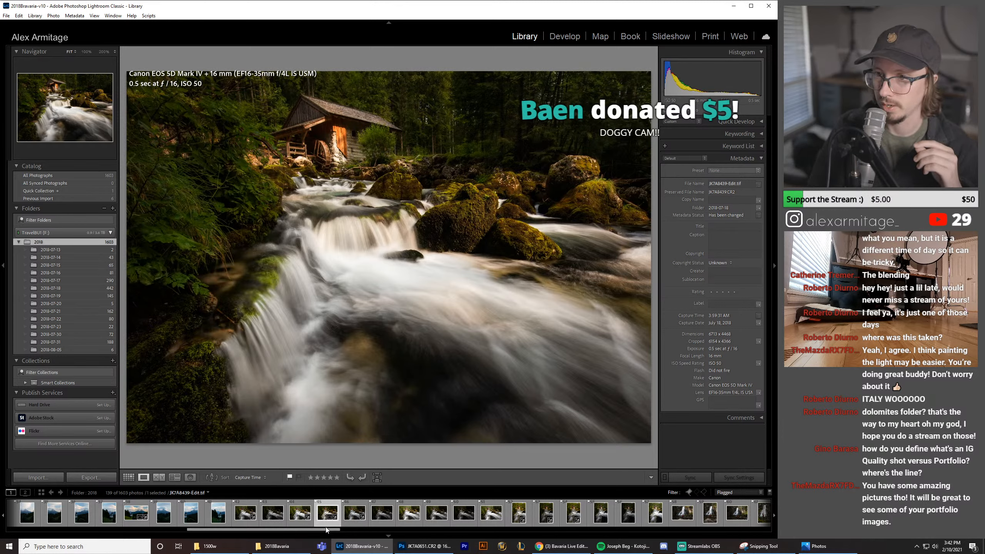
# Step: Browse further through the flagged photos, viewing the church-and-flowers photo JK7A9006.CR2 and the lakeside village photo JK7A8777-Edit.tif
pyautogui.moveTo(325, 528); pyautogui.dragTo(453, 535)
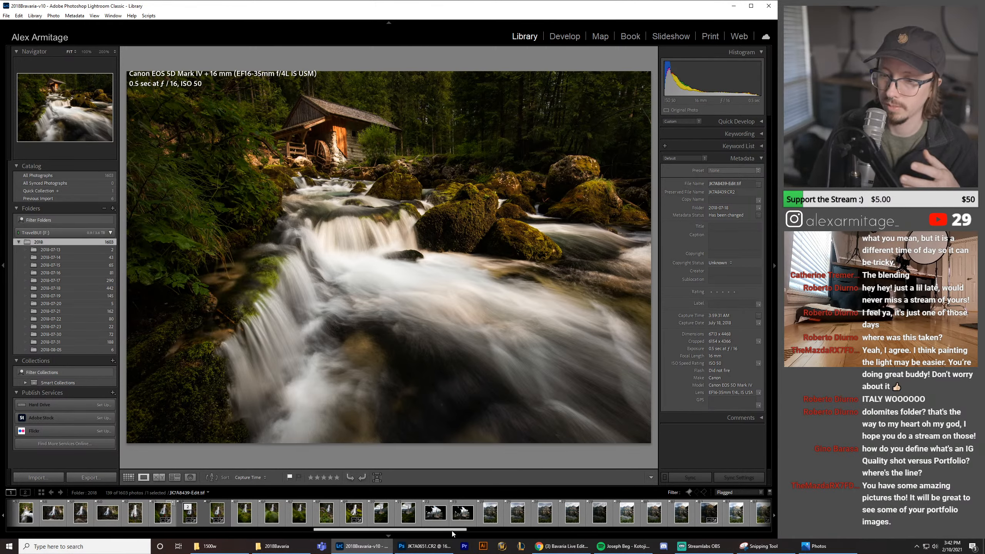
pyautogui.moveTo(452, 534); pyautogui.dragTo(530, 534)
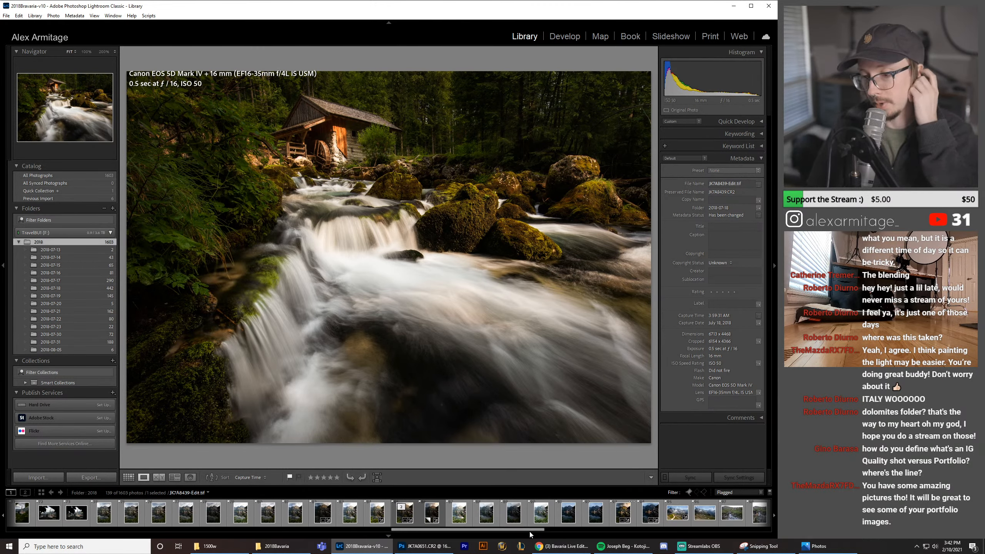
pyautogui.moveTo(530, 535); pyautogui.dragTo(602, 532)
pyautogui.click(575, 514)
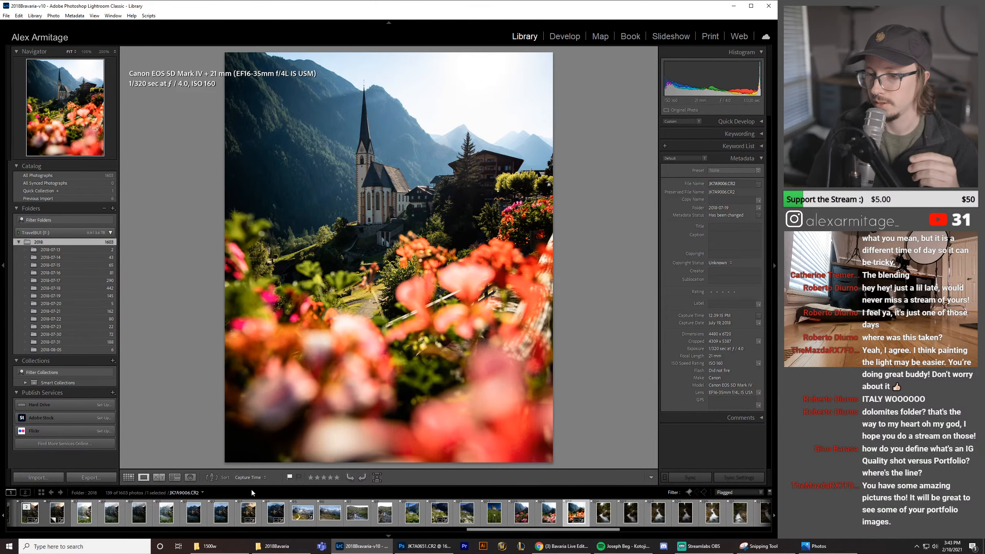
pyautogui.click(248, 512)
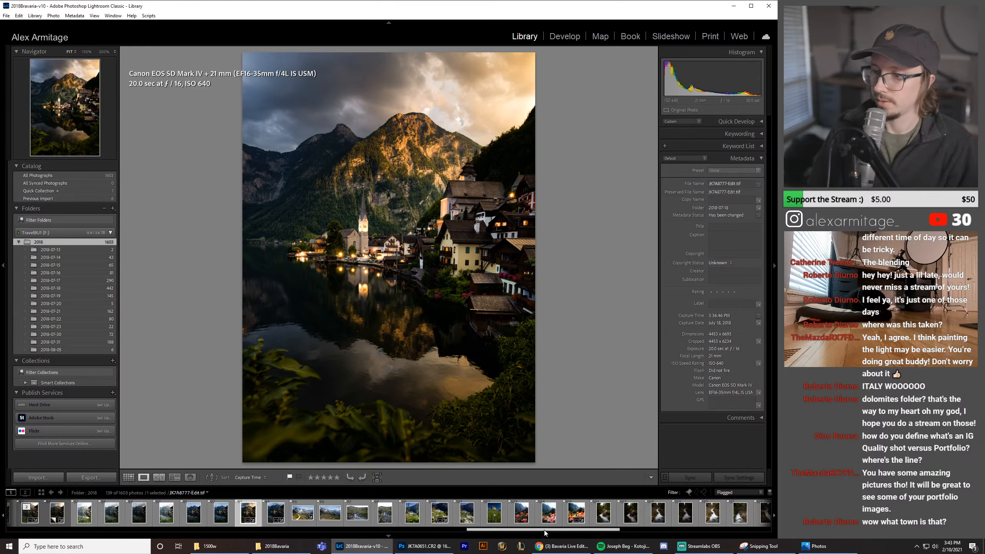
# Step: Compare the rowboat photo JK7A9203.CR2 at the end of the set with the two misty boathouse frames beside it
pyautogui.moveTo(545, 532); pyautogui.dragTo(716, 530)
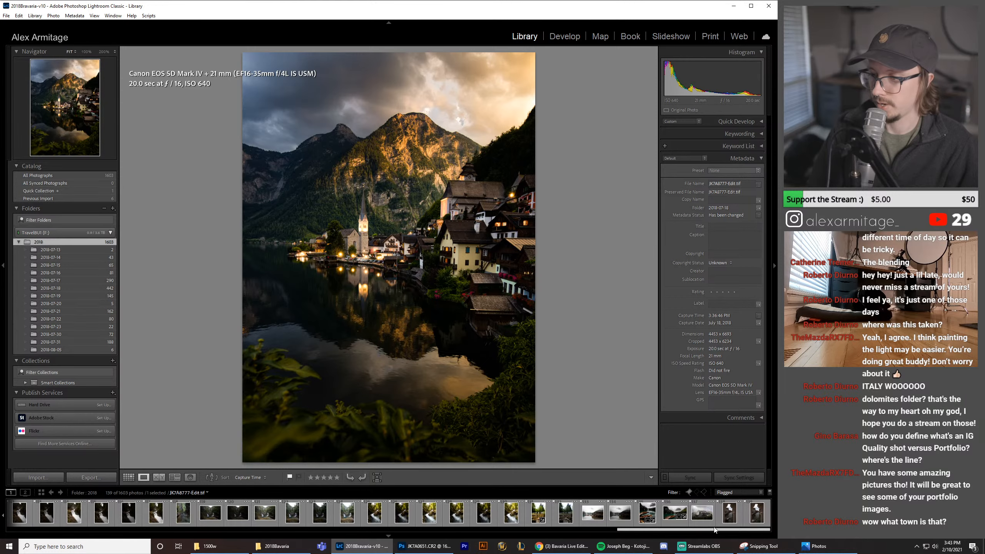
pyautogui.click(647, 513)
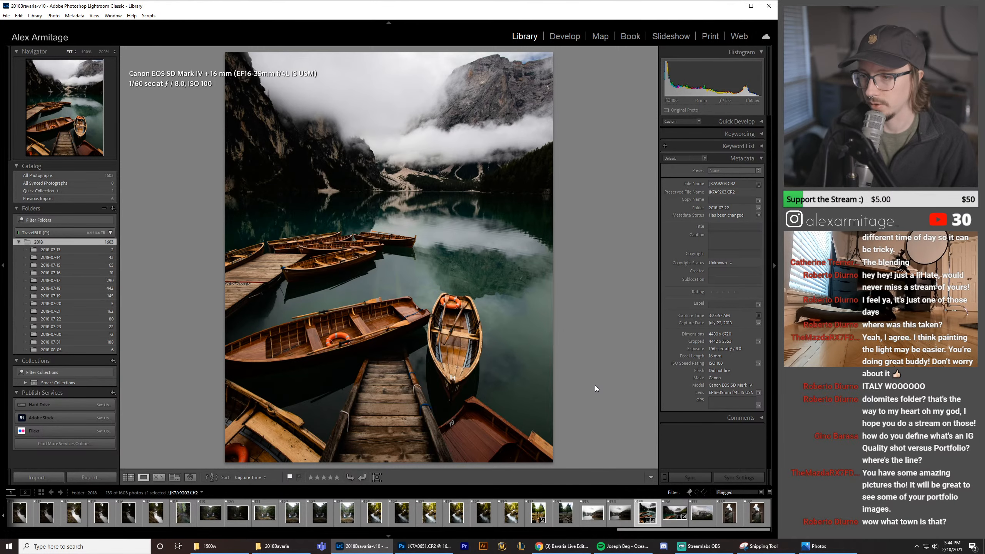
pyautogui.click(593, 512)
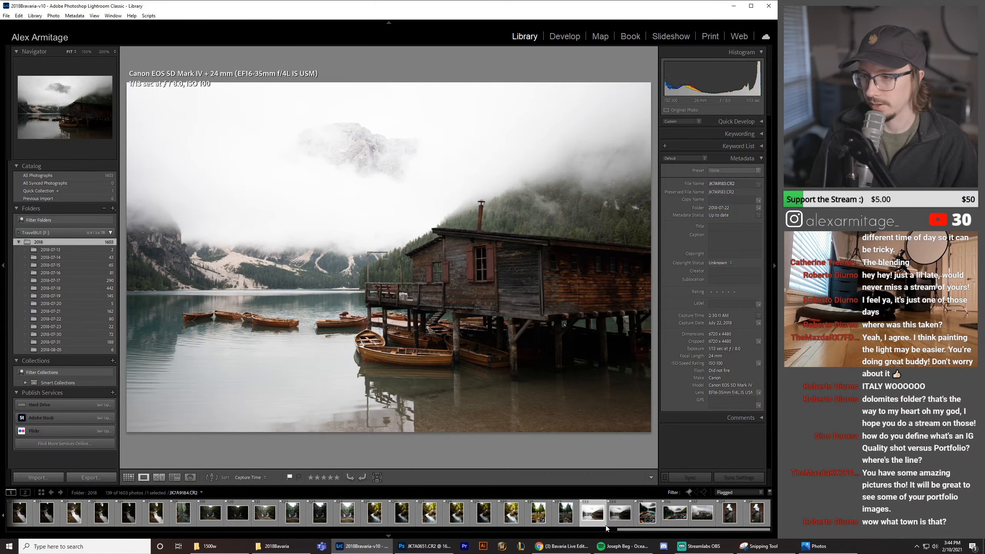
pyautogui.click(617, 521)
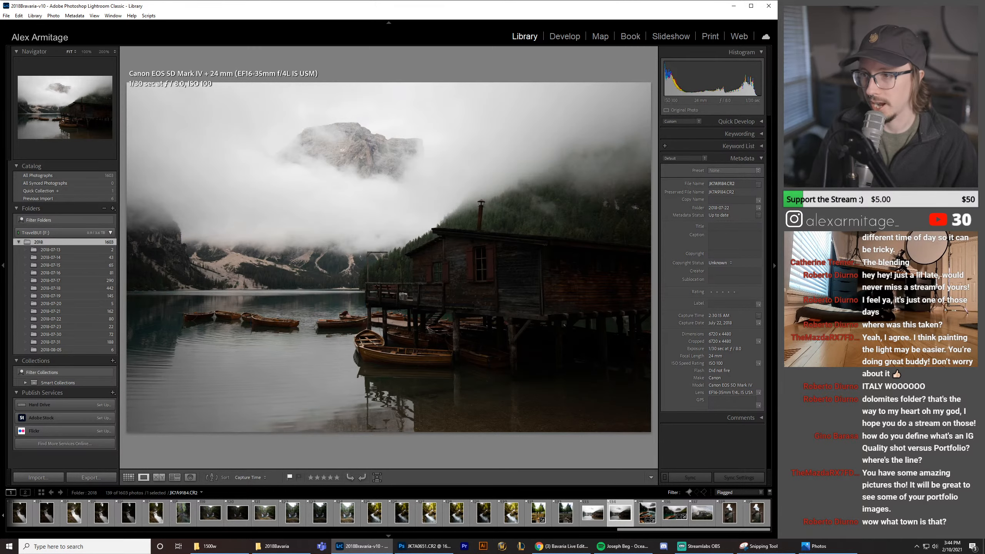
pyautogui.click(647, 514)
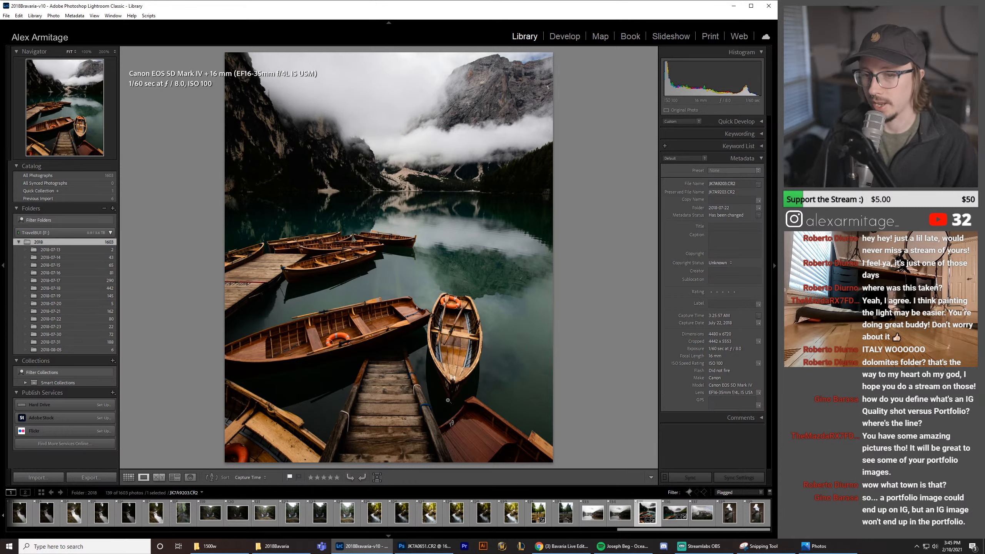
# Step: Look back through the earlier flagged photos, then view the wide boat-dock lake photo JK7A9210.CR2
pyautogui.moveTo(652, 534); pyautogui.dragTo(443, 532)
pyautogui.click(510, 516)
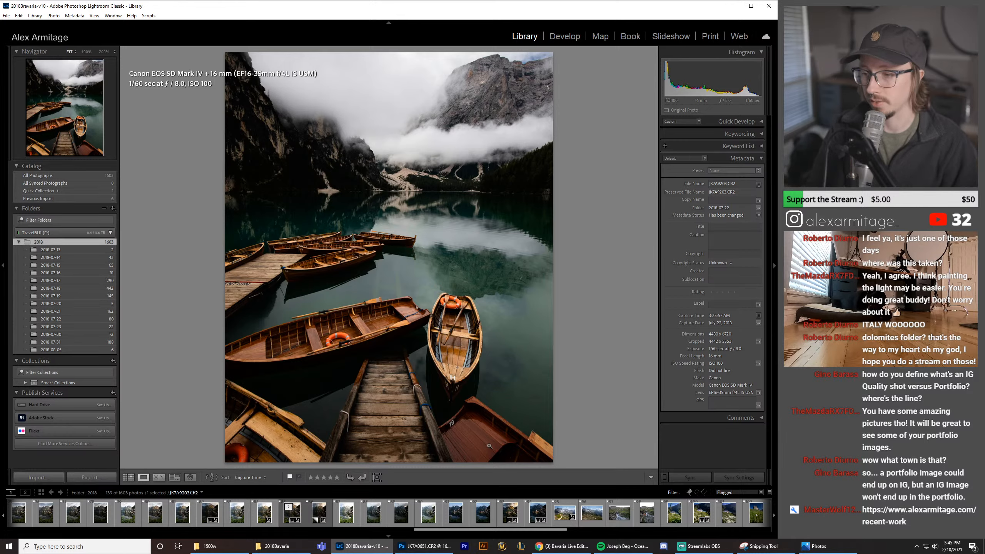
pyautogui.moveTo(559, 528); pyautogui.dragTo(762, 533)
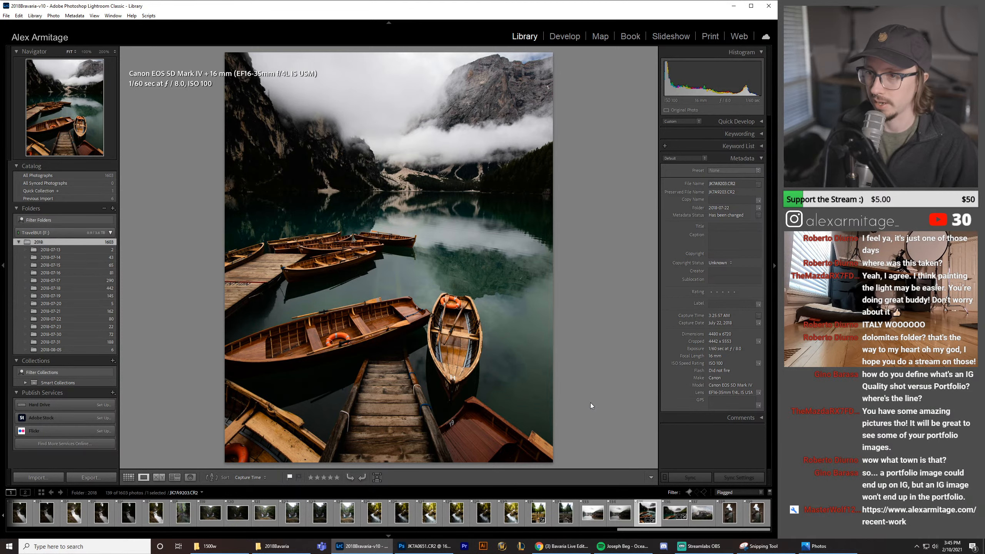
pyautogui.press('Right')
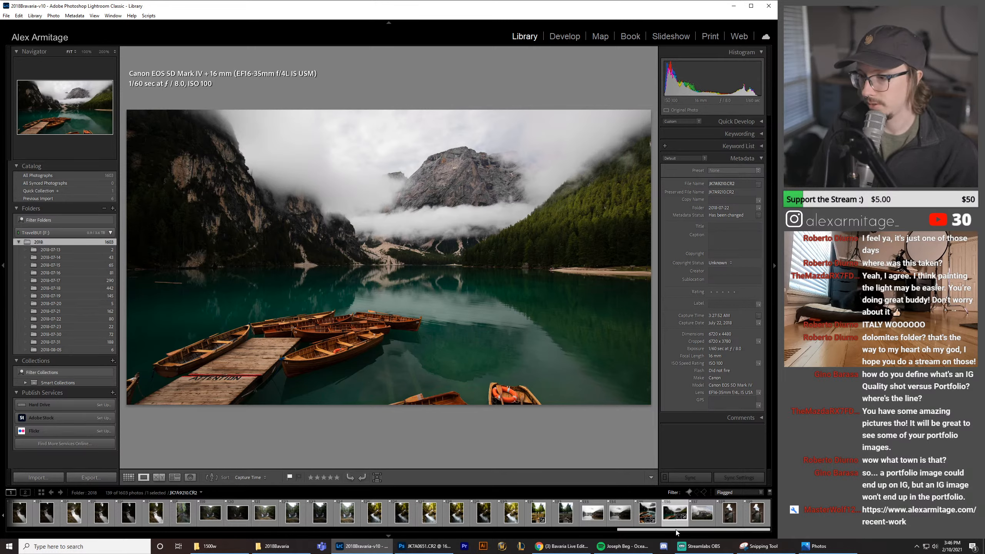
pyautogui.moveTo(676, 532); pyautogui.dragTo(696, 532)
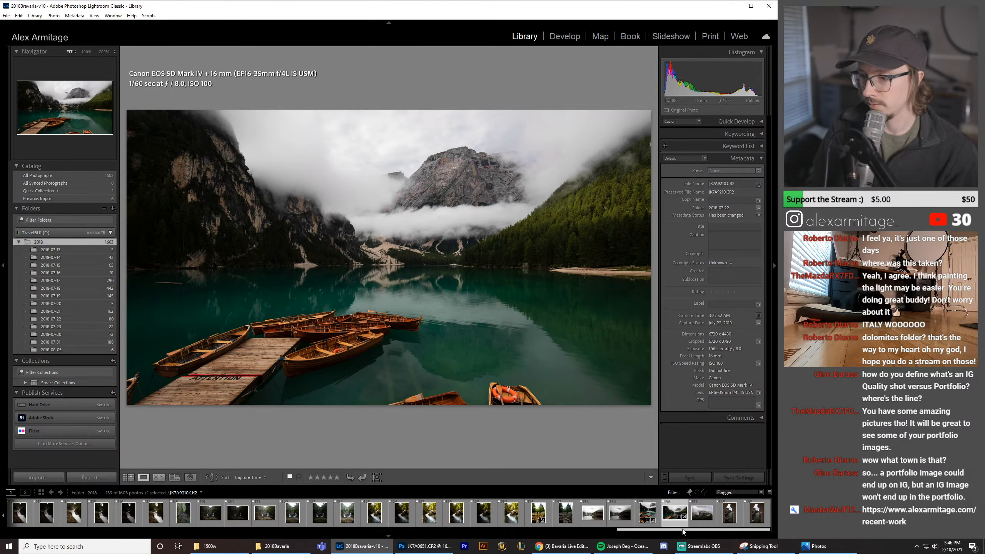
# Step: Compare the vertical church spire photo JK7A8704.CR2 with the horizontal spire photo framed by dark leaves
pyautogui.moveTo(684, 532); pyautogui.dragTo(432, 527)
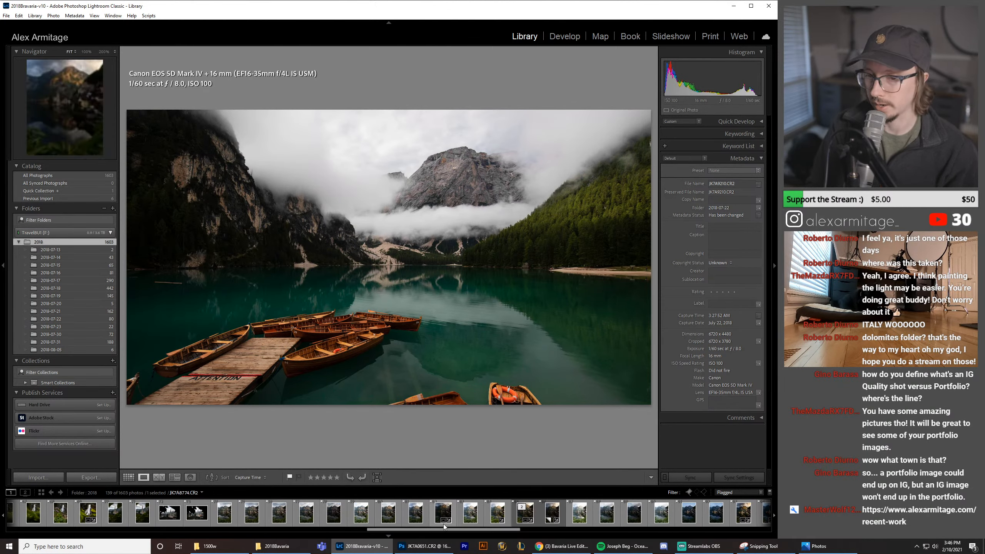
pyautogui.click(144, 518)
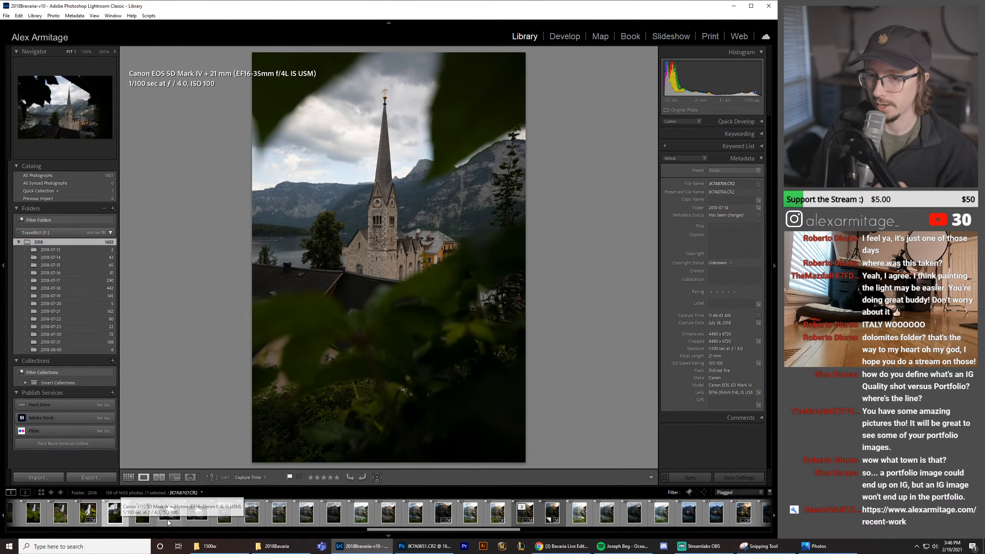
pyautogui.click(193, 522)
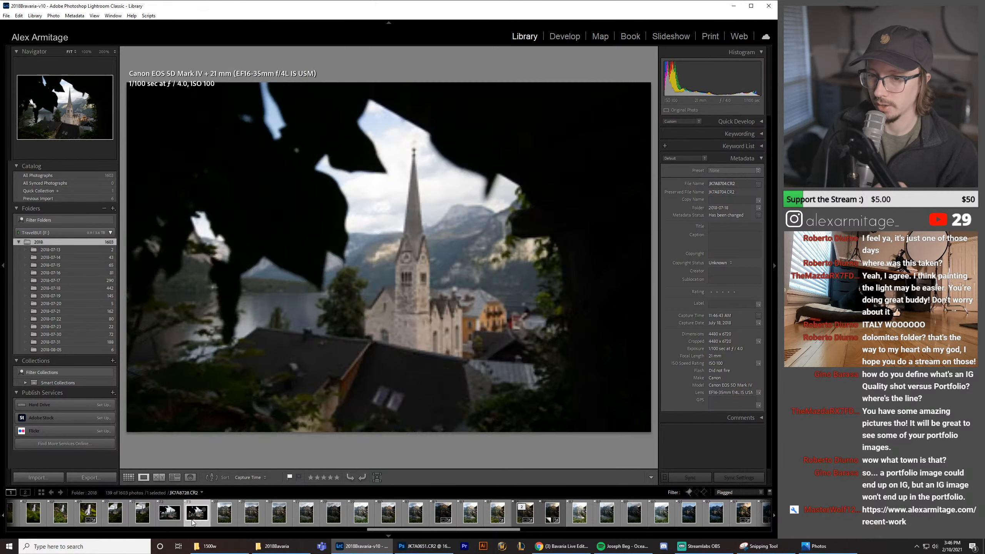
pyautogui.click(125, 518)
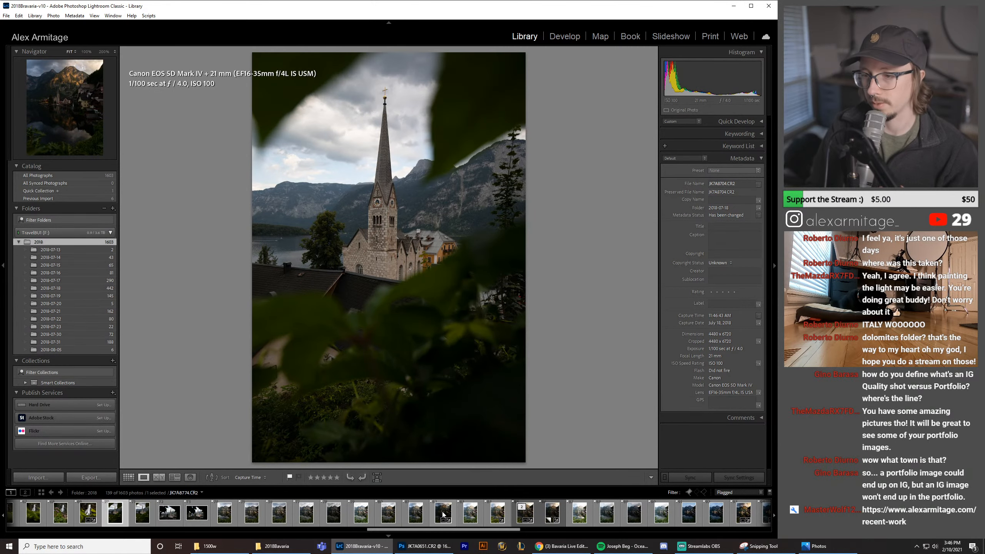
# Step: View the wooden boathouse photo JK7A8205.CR2 near the start of the set and the rowboat photo JK7A9203.CR2 near its end
pyautogui.moveTo(435, 532); pyautogui.dragTo(38, 525)
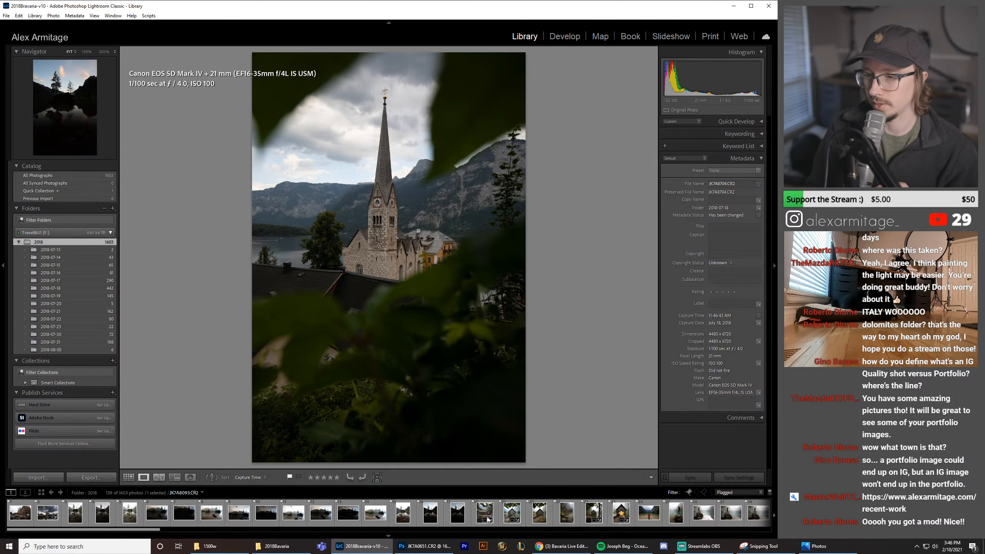
pyautogui.click(509, 516)
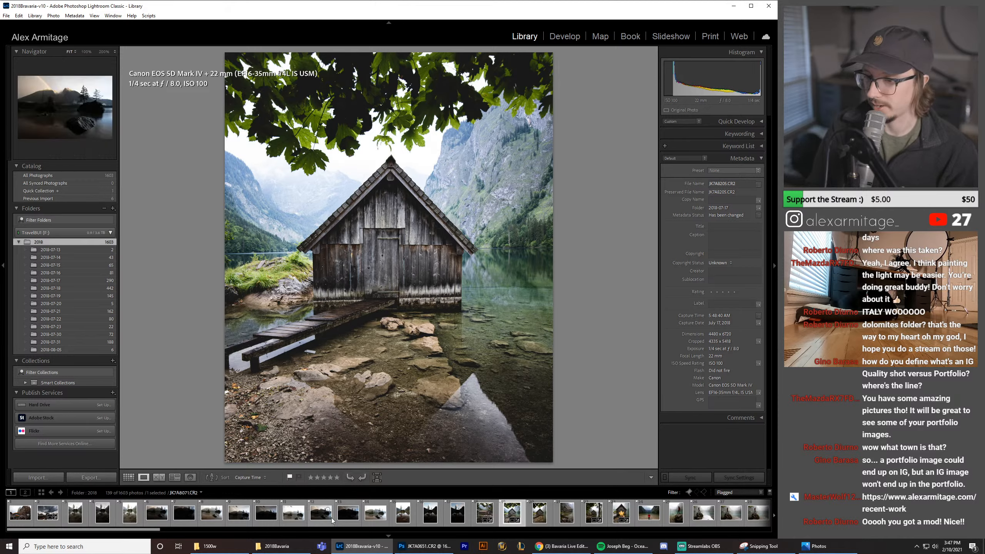
pyautogui.moveTo(149, 529); pyautogui.dragTo(771, 522)
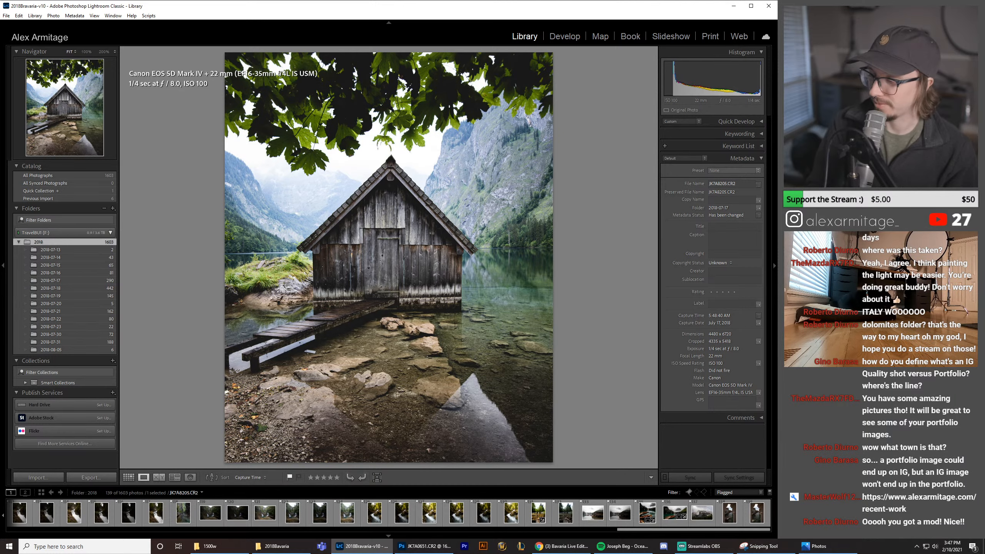
pyautogui.click(647, 514)
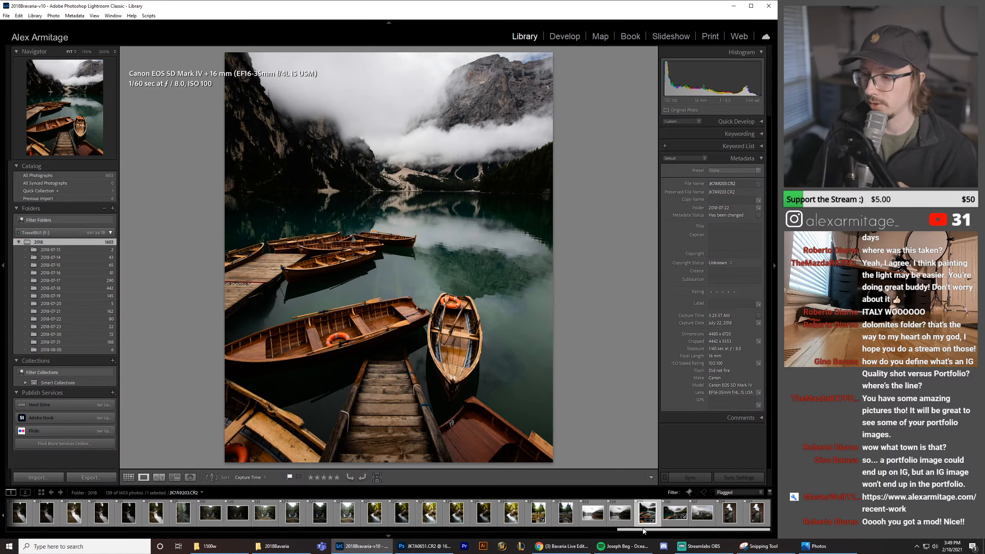
# Step: View the lakeside village photo JK7A8777-Edit.tif again and check the last flagged photos in the set
pyautogui.moveTo(641, 530); pyautogui.dragTo(432, 528)
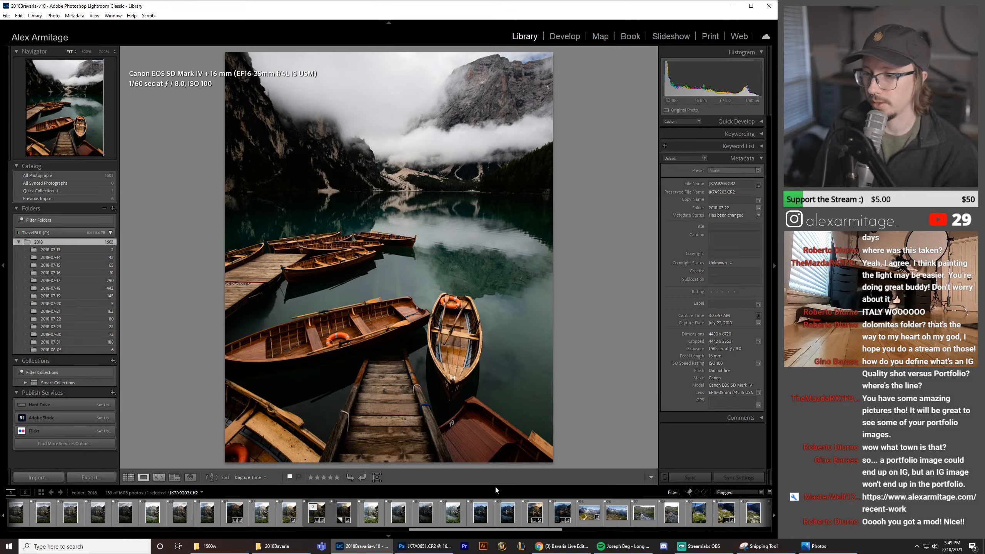
pyautogui.moveTo(520, 530); pyautogui.dragTo(523, 530)
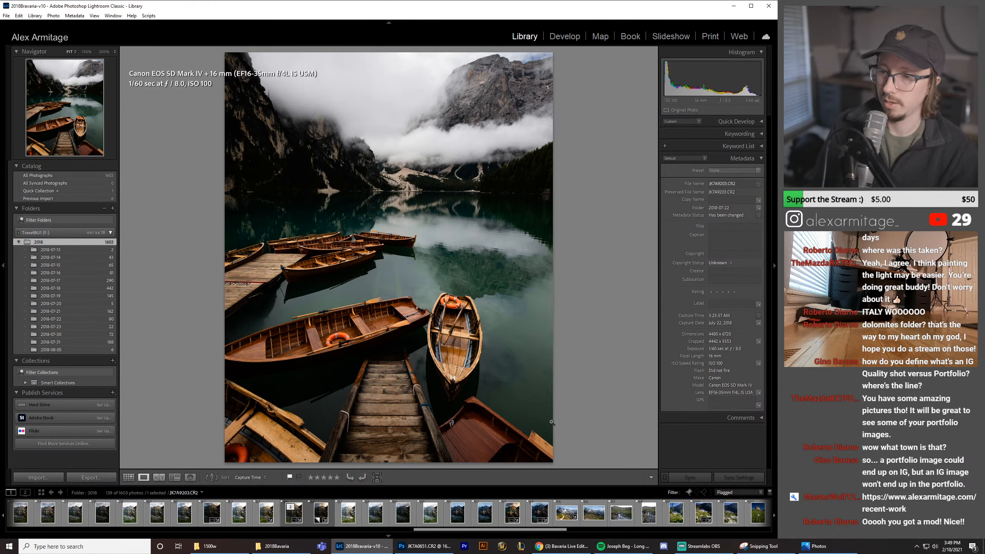
pyautogui.click(510, 514)
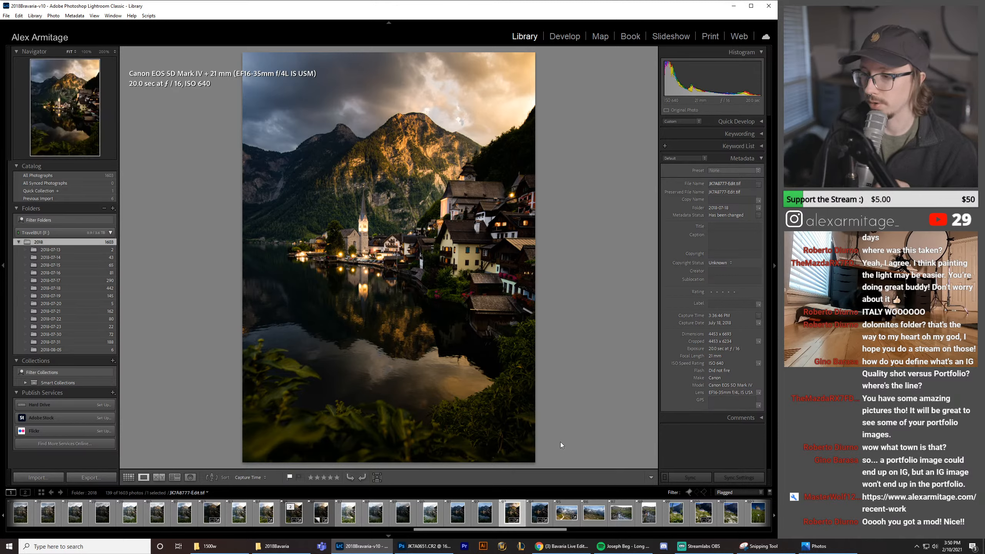
pyautogui.moveTo(546, 530); pyautogui.dragTo(751, 527)
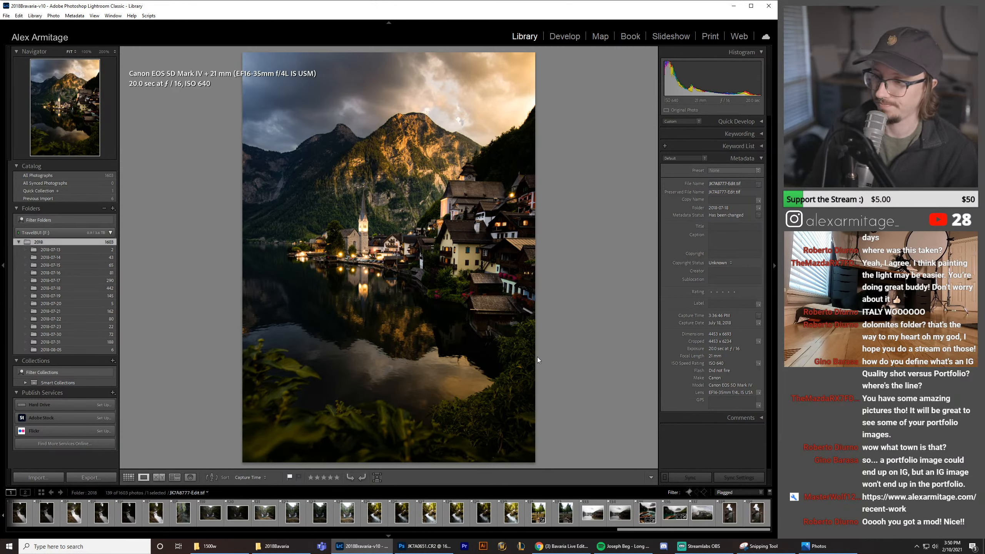
# Step: Revisit the watermill stream photo JK7A8439-Edit.tif and the rowboat photo JK7A9203.CR2 among the flagged photos
pyautogui.moveTo(711, 533); pyautogui.dragTo(339, 528)
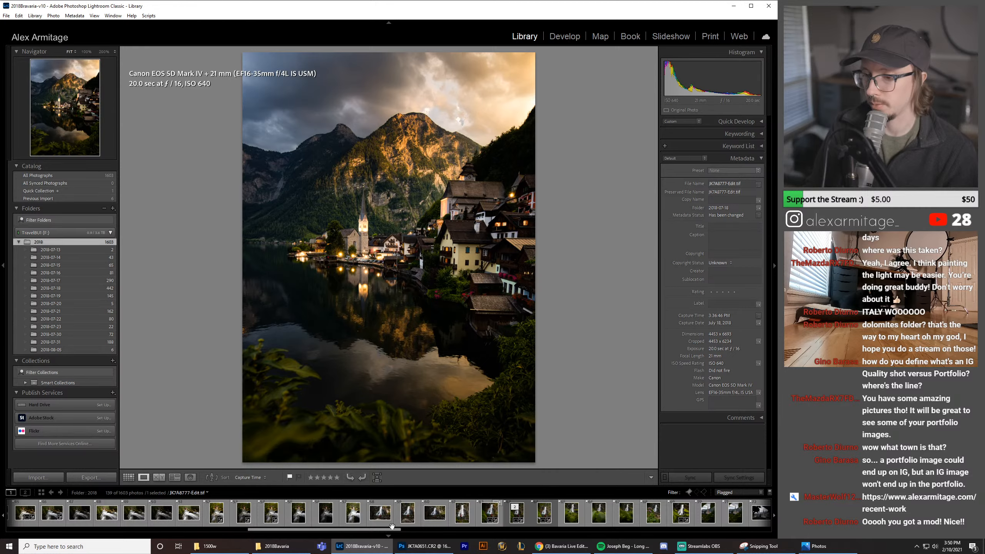
pyautogui.moveTo(391, 531); pyautogui.dragTo(329, 532)
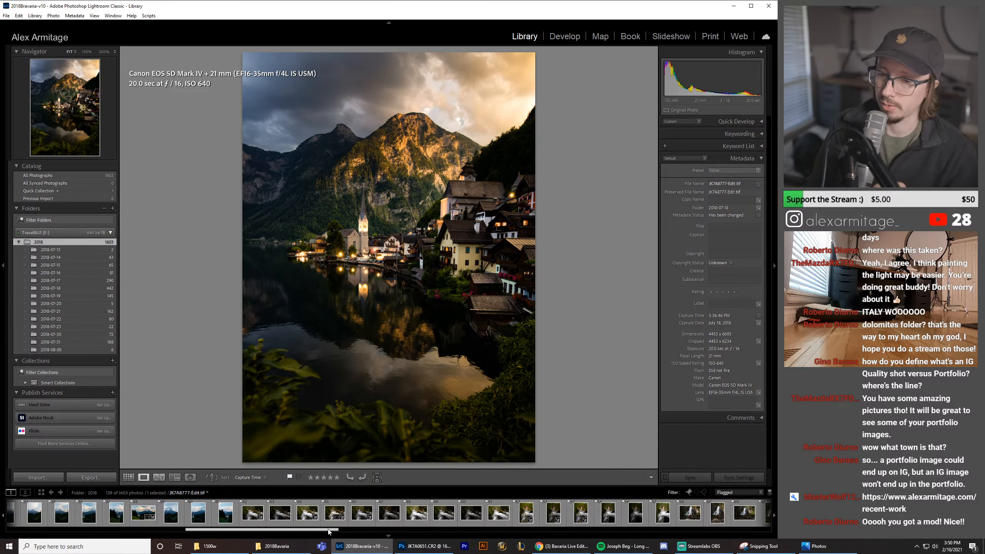
pyautogui.moveTo(328, 532); pyautogui.dragTo(332, 532)
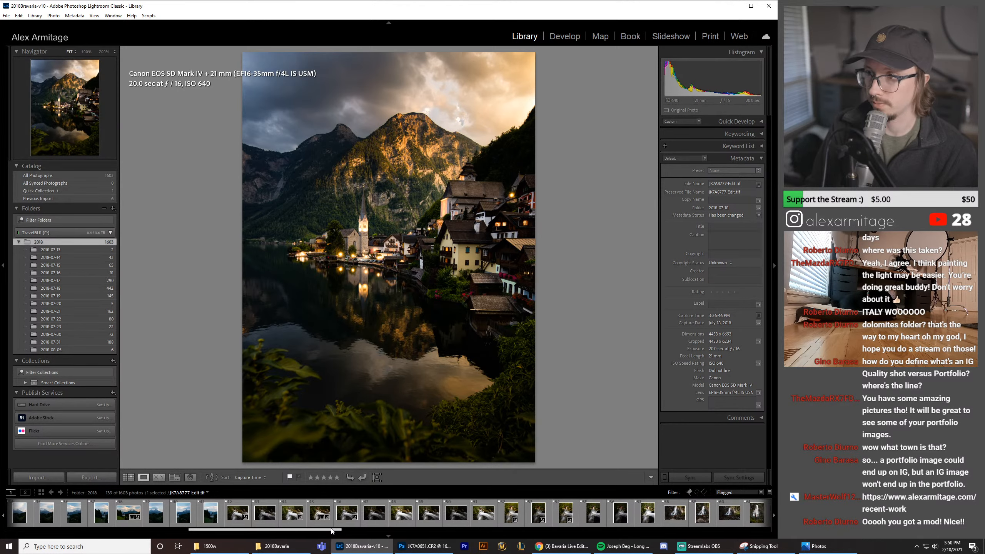
pyautogui.click(379, 518)
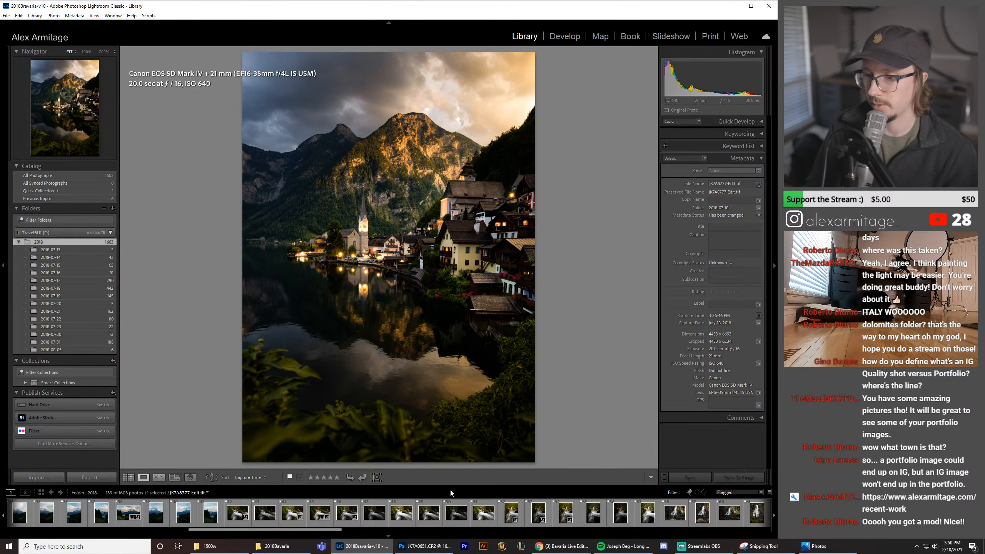
pyautogui.click(317, 525)
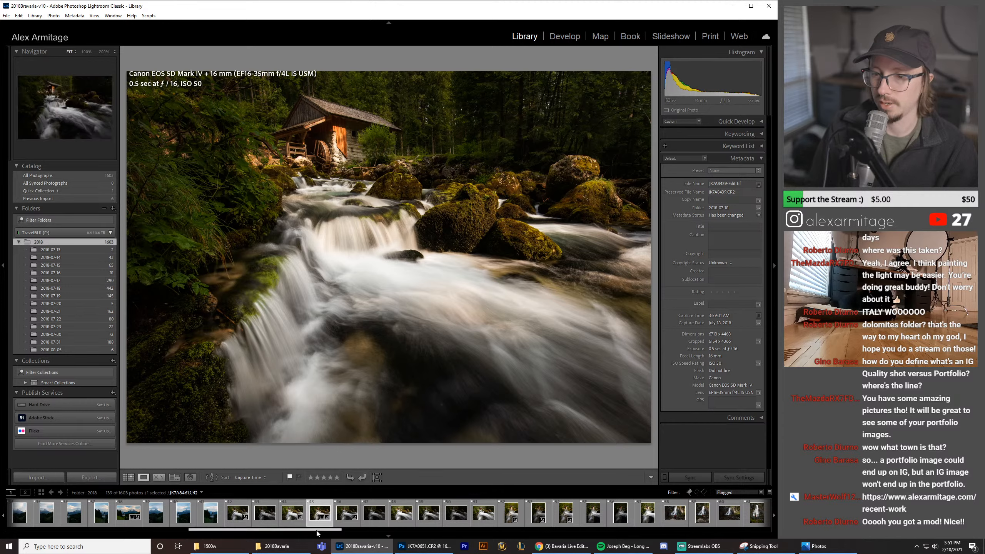
pyautogui.moveTo(317, 530); pyautogui.dragTo(701, 543)
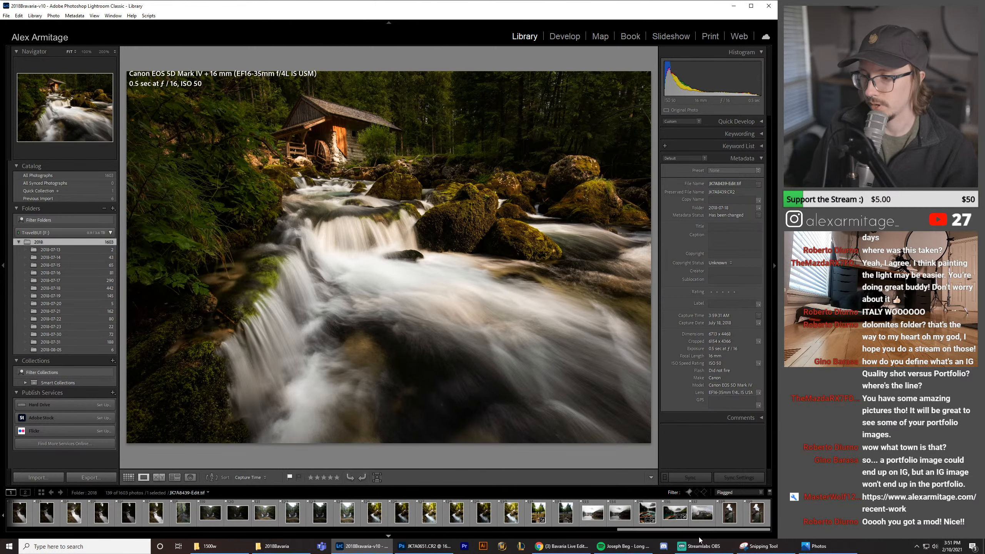
pyautogui.click(646, 515)
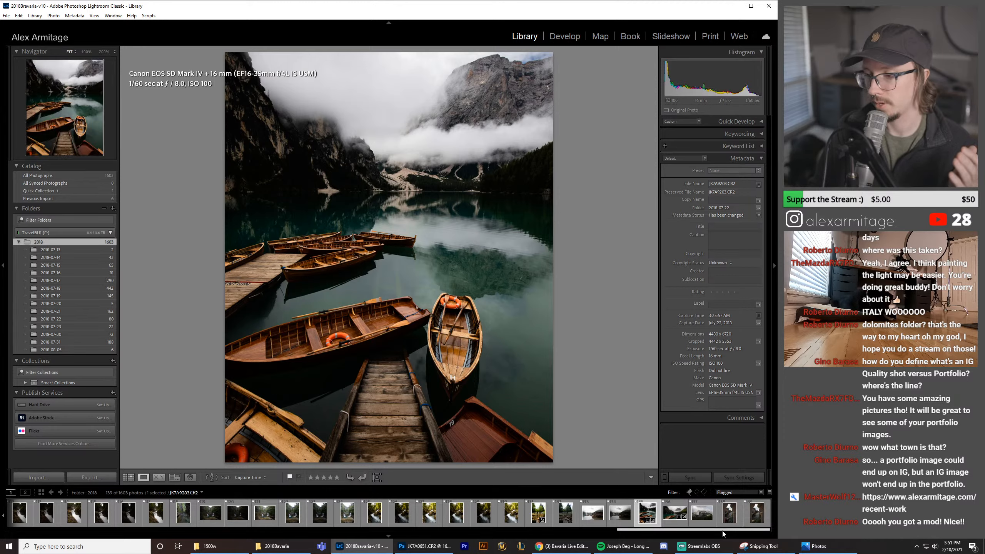
# Step: View the flagged church photo JK7A9006.CR2 framed by blurred orange and pink flowers
pyautogui.moveTo(723, 535); pyautogui.dragTo(741, 535)
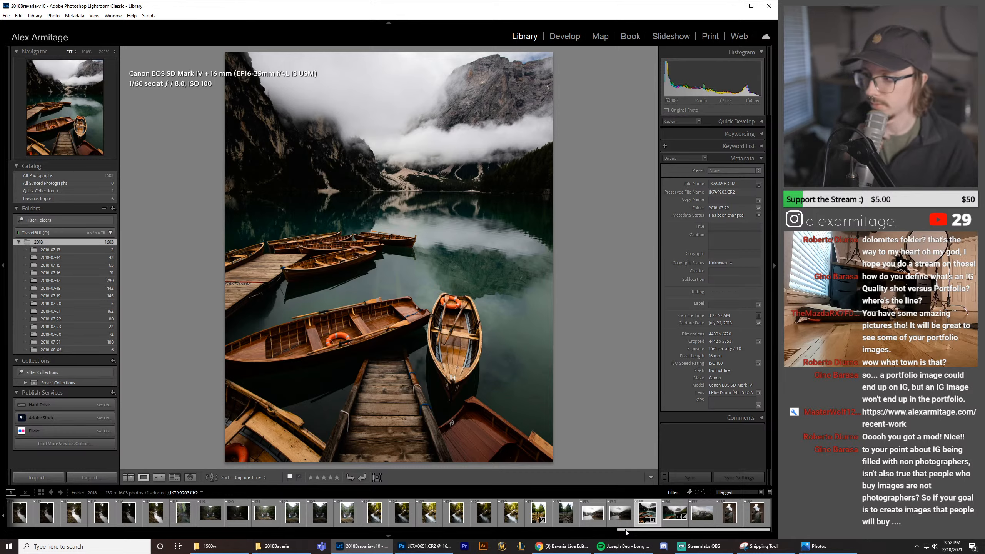
pyautogui.moveTo(625, 531); pyautogui.dragTo(473, 533)
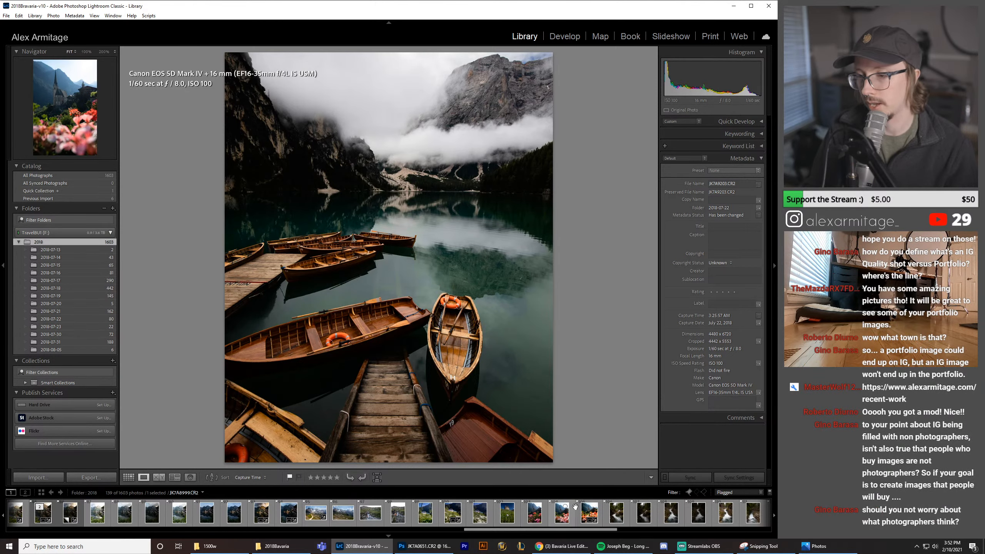
pyautogui.click(589, 513)
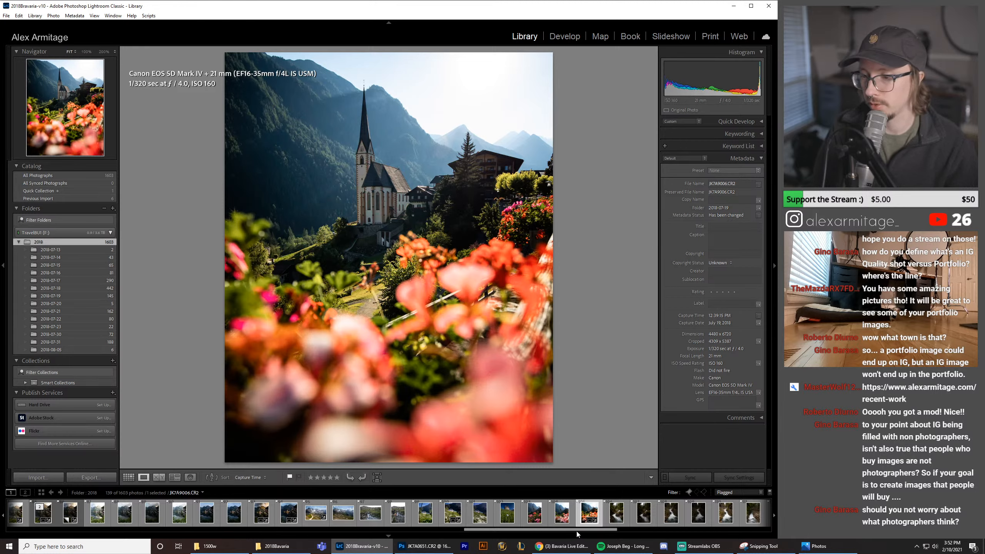
# Step: Compare the versions of the red-jacket waterfall photo JK7A8619.CR2, including its virtual copy and JK7A8619-Edit.tif
pyautogui.moveTo(580, 530); pyautogui.dragTo(393, 531)
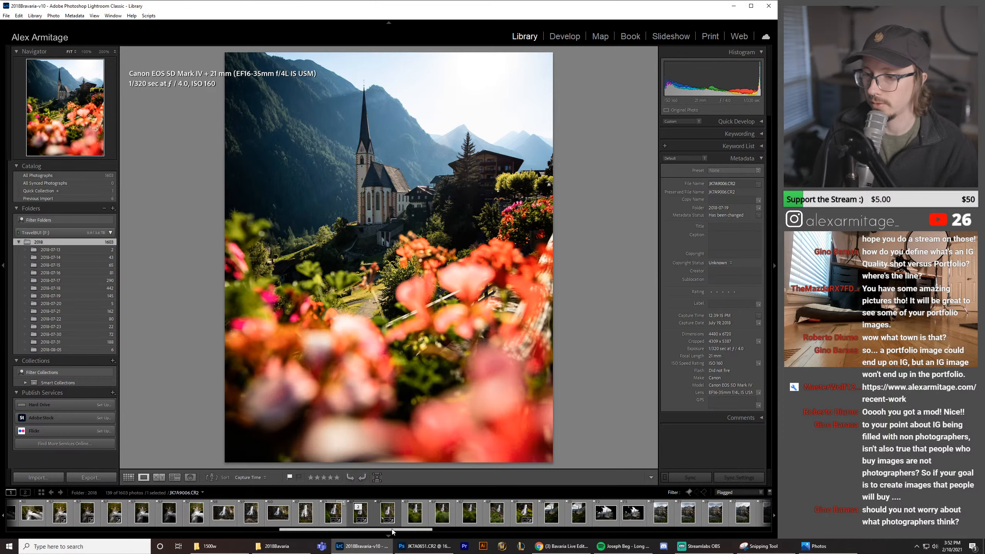
pyautogui.click(371, 515)
pyautogui.click(376, 515)
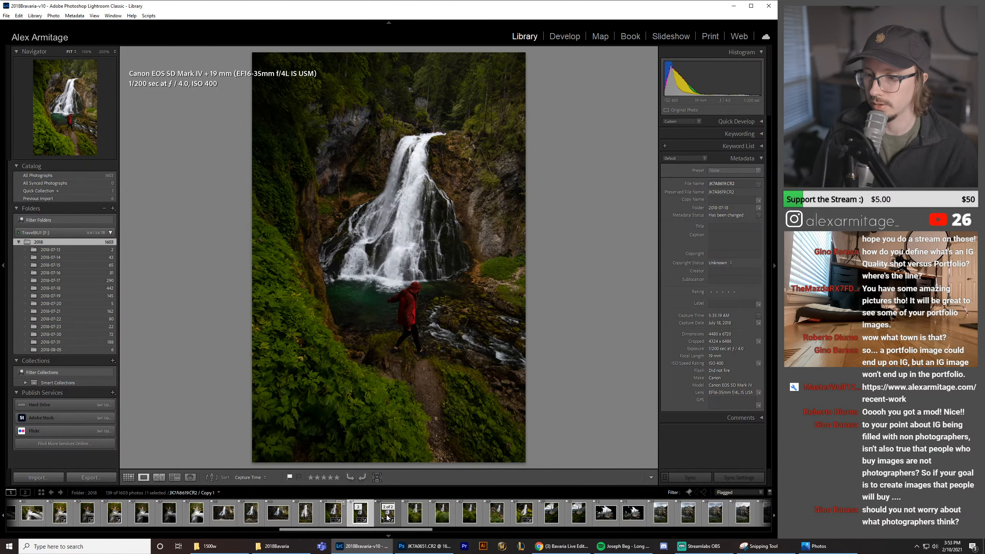
pyautogui.click(332, 514)
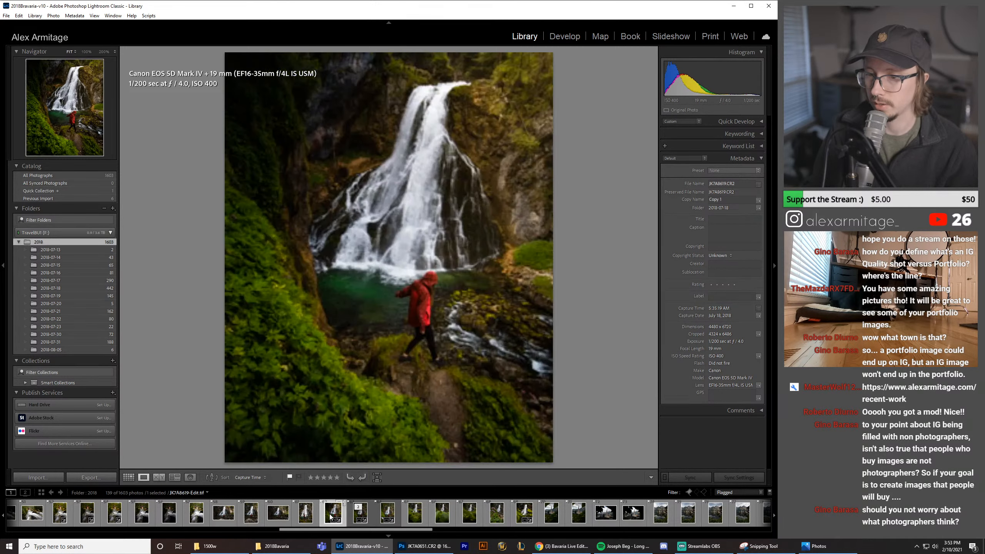